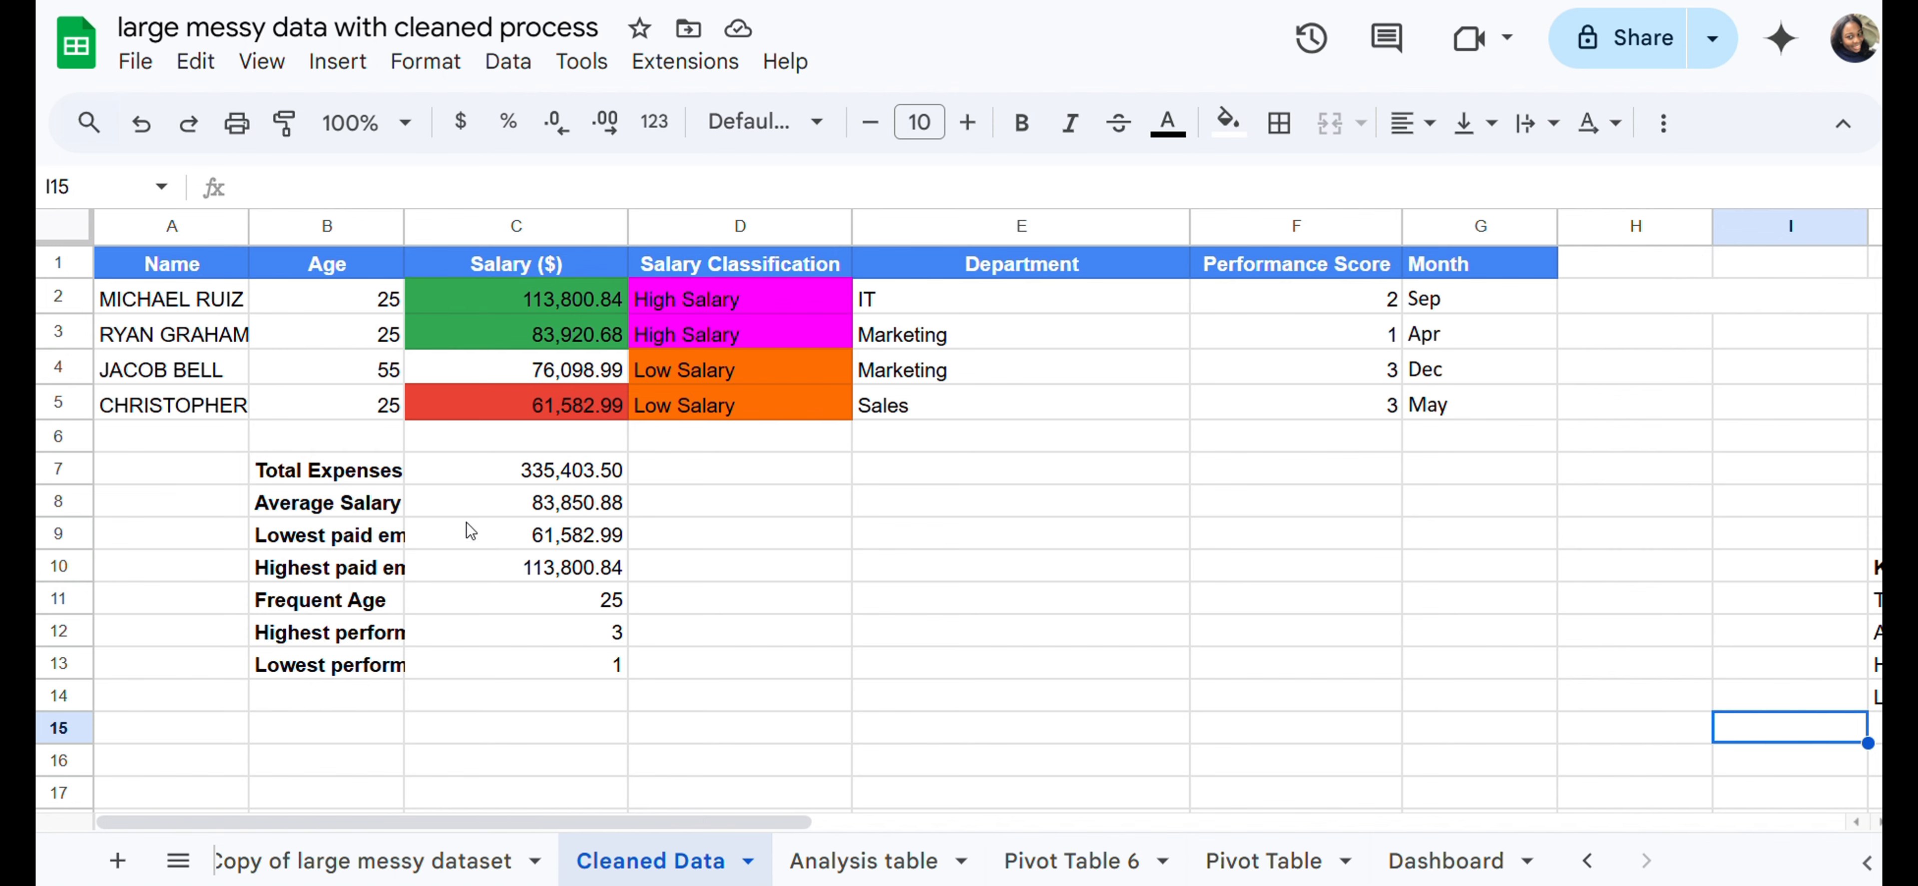
Step: Look over the Cleaned Data sheet, including the employee records and the summary figures below them
{"action": "left_click", "coordinate": [941, 536]}
{"action": "scroll", "coordinate": [941, 536], "scroll_direction": "down", "scroll_amount": 4}
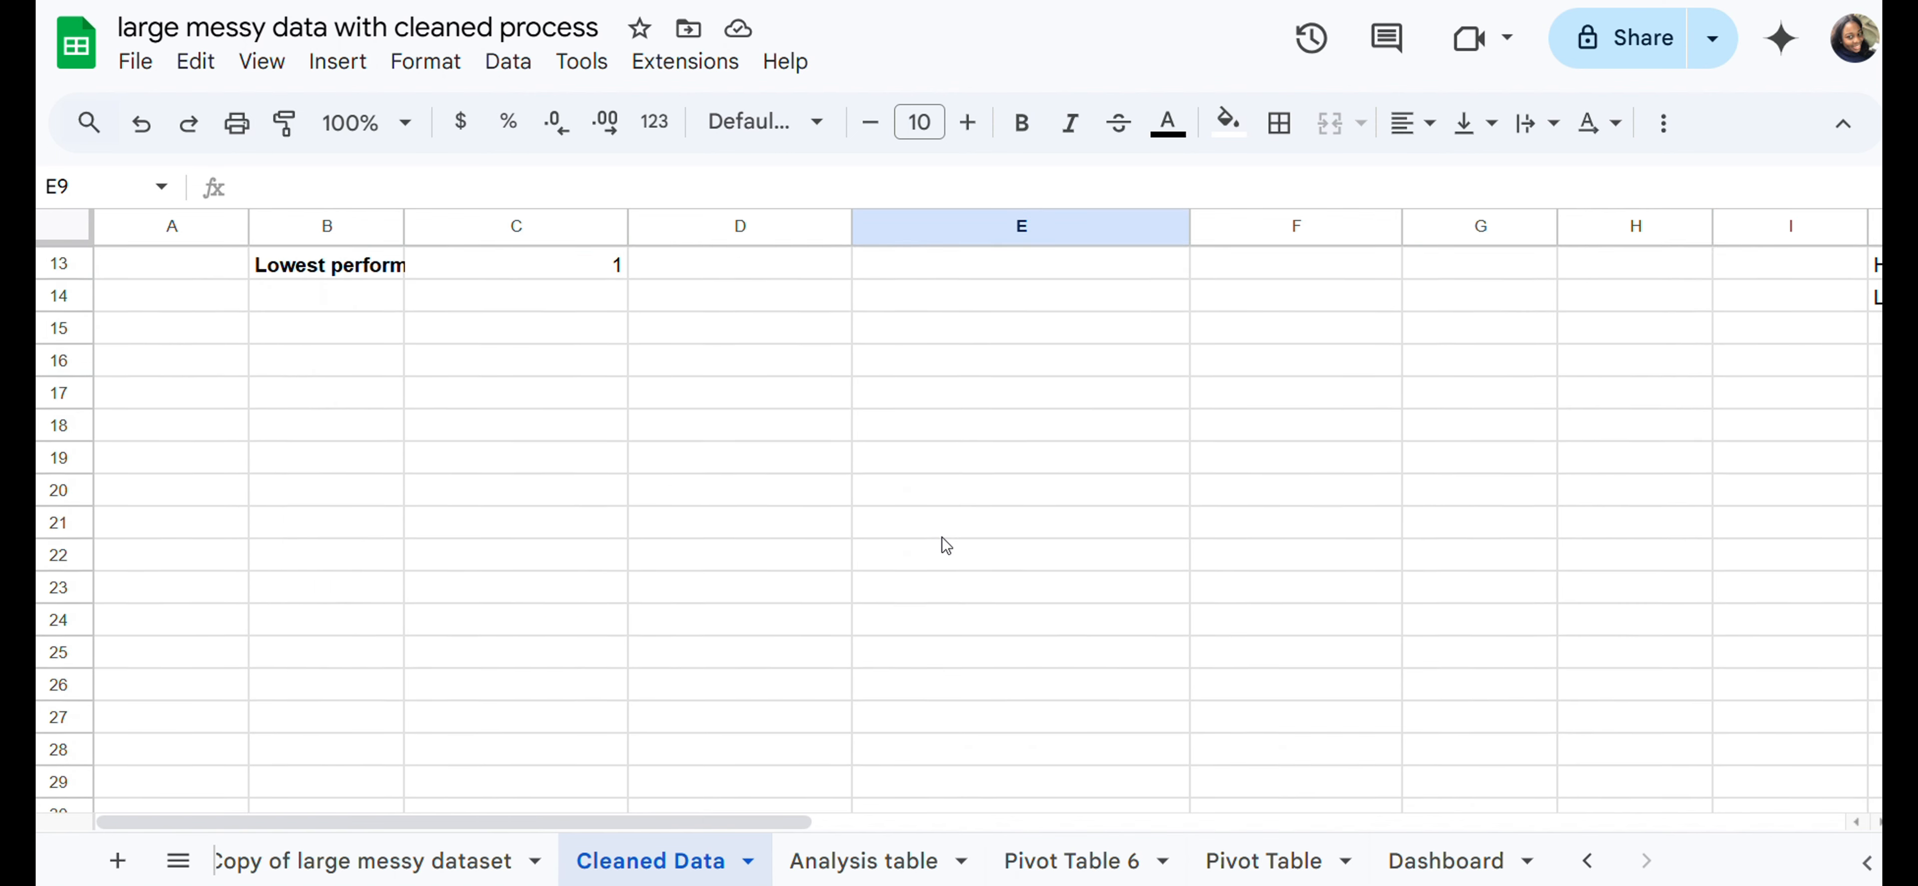
{"action": "scroll", "coordinate": [941, 536], "scroll_direction": "up", "scroll_amount": 4}
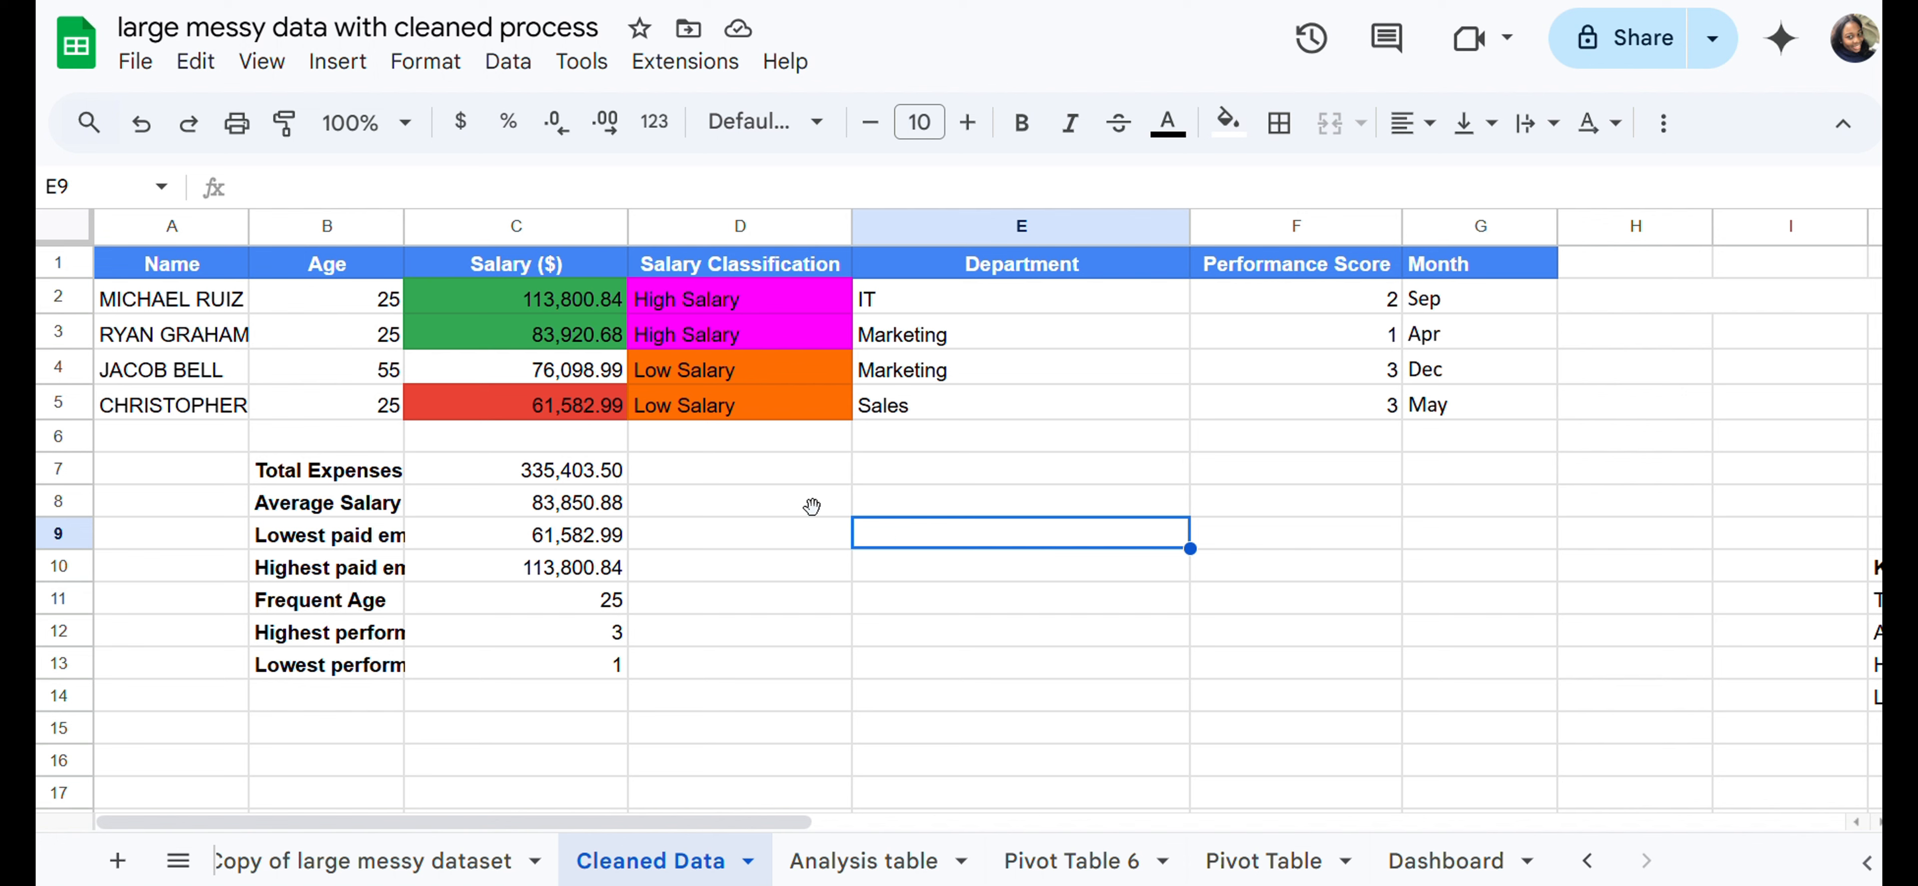
{"action": "scroll", "coordinate": [1088, 622], "scroll_direction": "down", "scroll_amount": 1}
{"action": "scroll", "coordinate": [1086, 616], "scroll_direction": "down", "scroll_amount": 4}
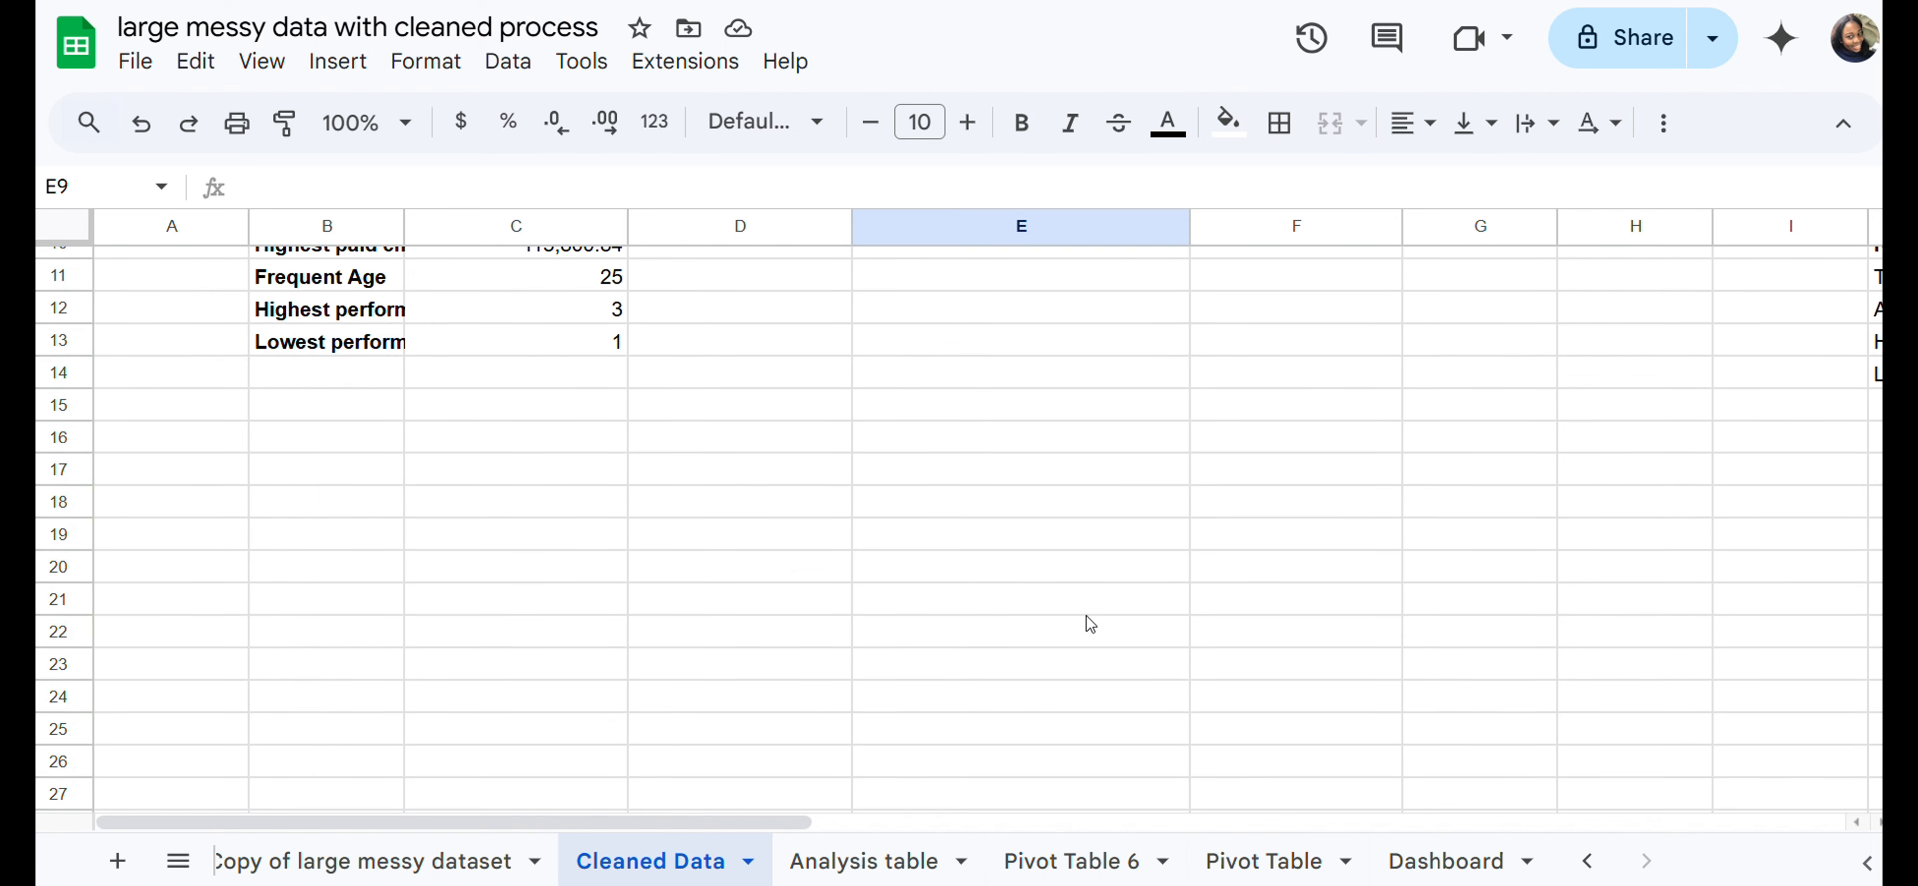
{"action": "scroll", "coordinate": [974, 447], "scroll_direction": "up", "scroll_amount": 5}
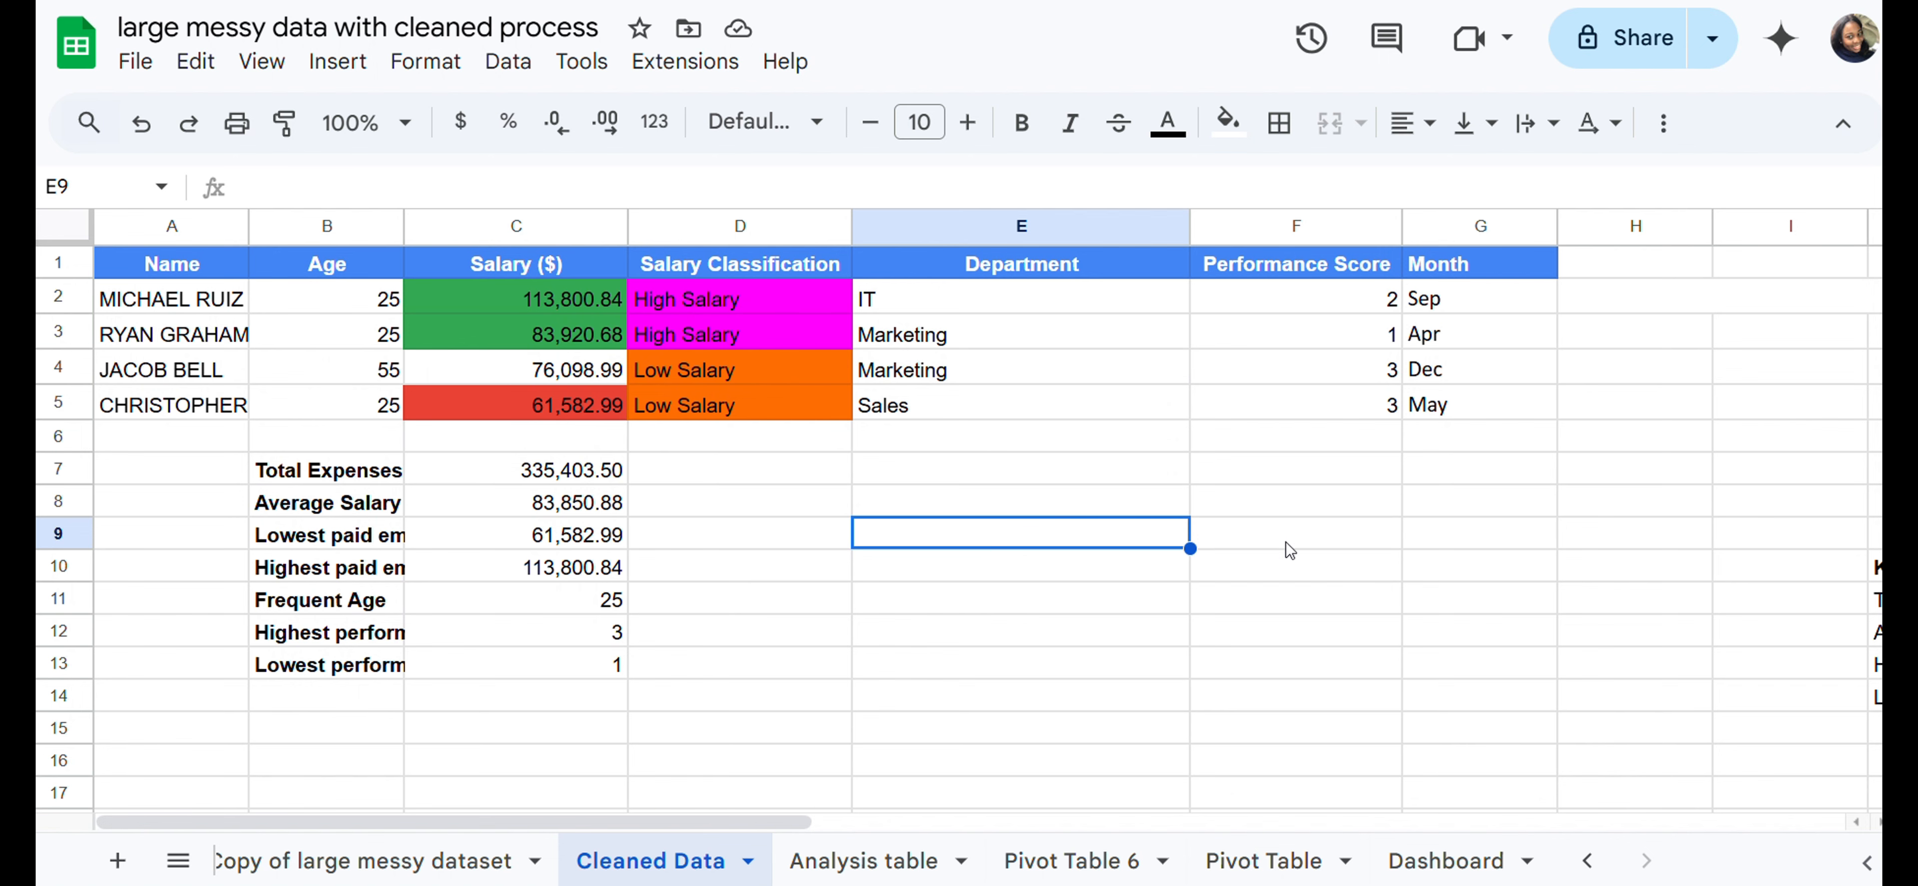
{"action": "scroll", "coordinate": [1286, 541], "scroll_direction": "down", "scroll_amount": 4}
{"action": "scroll", "coordinate": [1285, 541], "scroll_direction": "up", "scroll_amount": 4}
Step: Fill the summary block B7:D14 on the Cleaned Data sheet with a dark teal background
{"action": "left_click", "coordinate": [693, 697]}
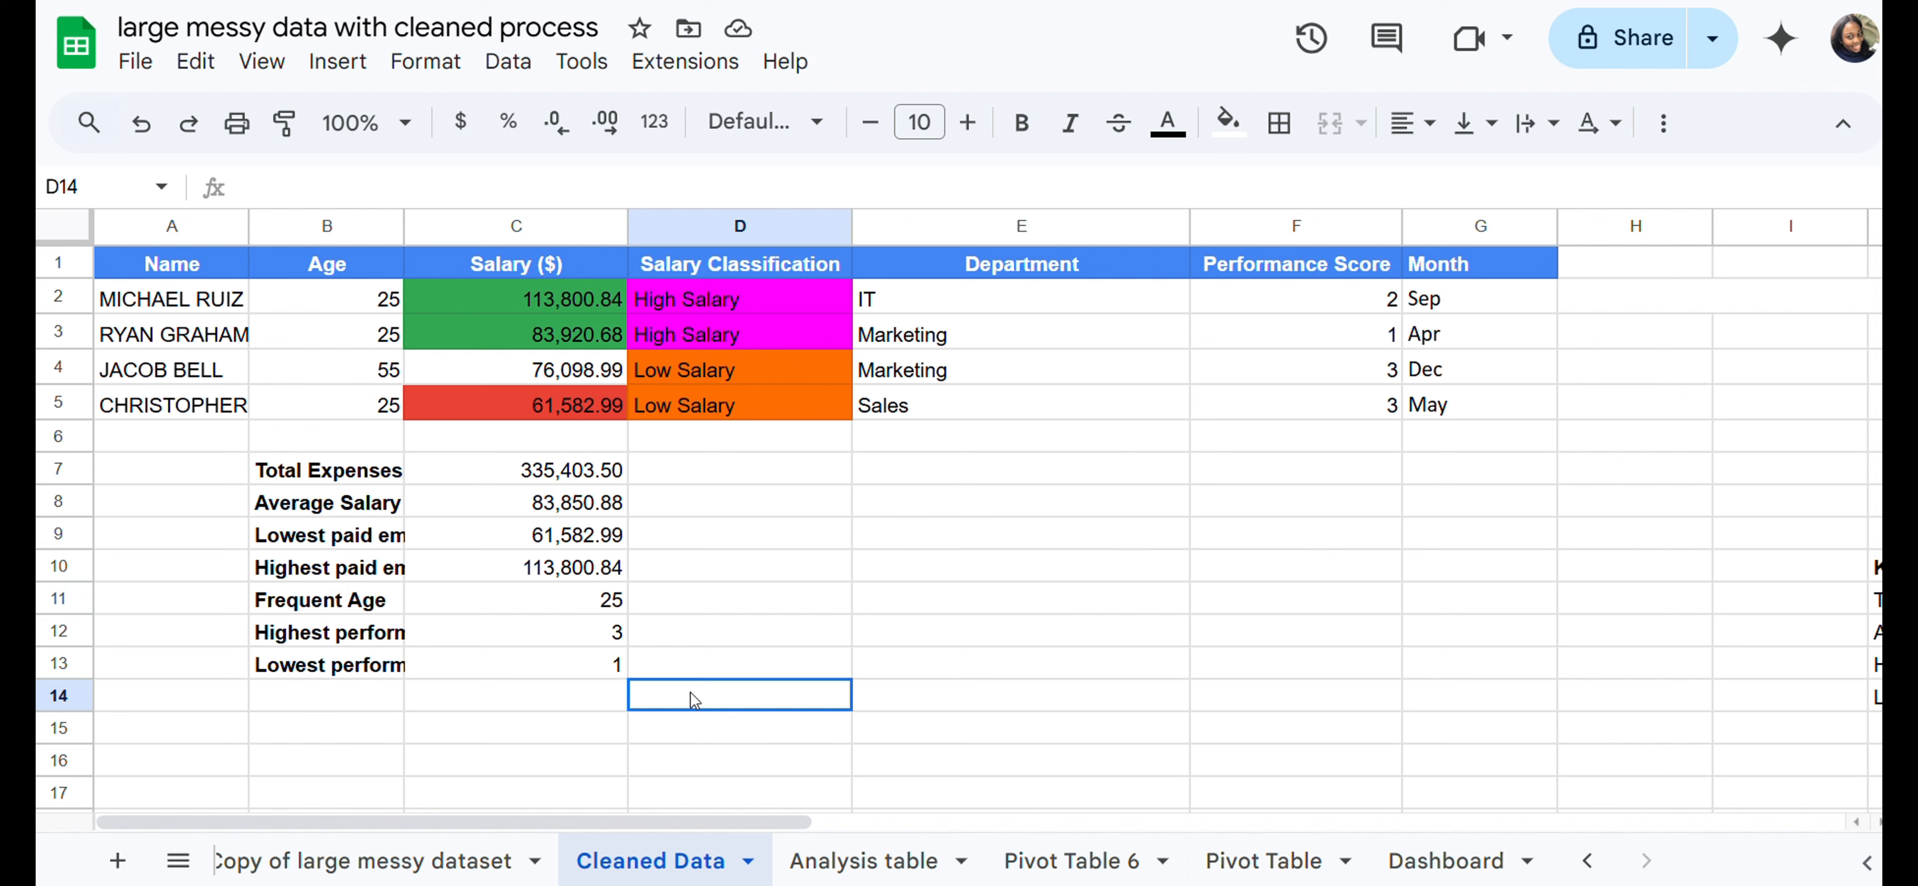
{"action": "left_click_drag", "start_coordinate": [402, 642], "coordinate": [258, 473]}
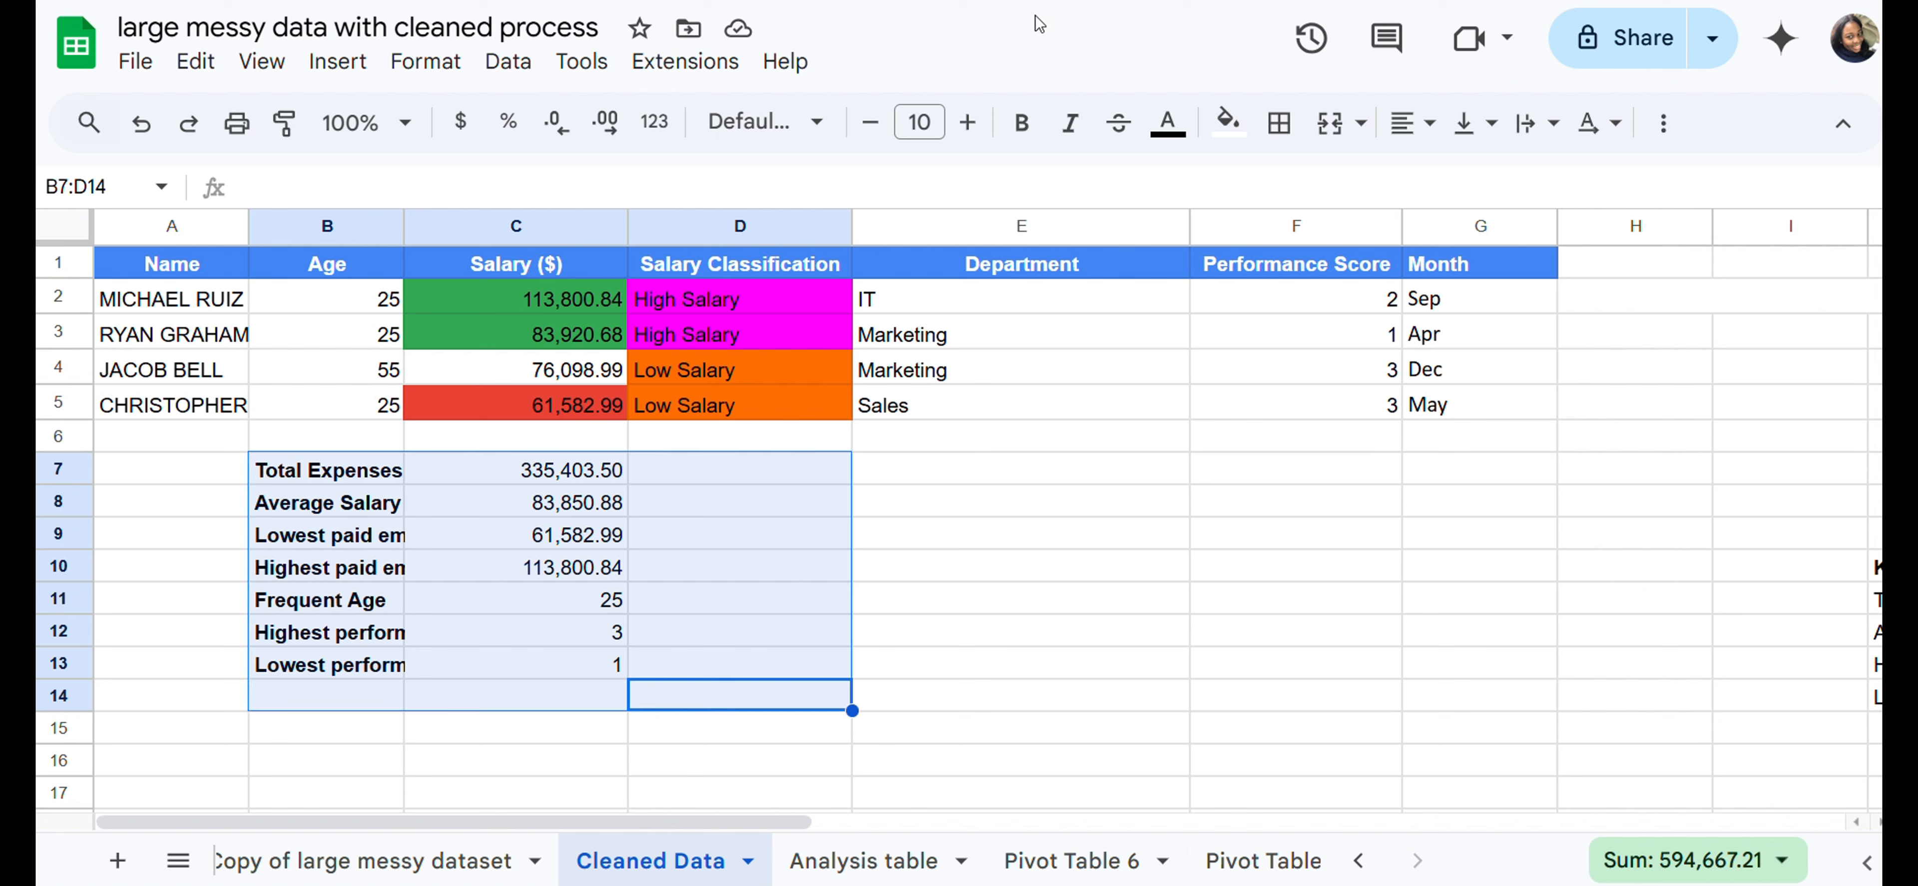
{"action": "left_click", "coordinate": [1228, 121]}
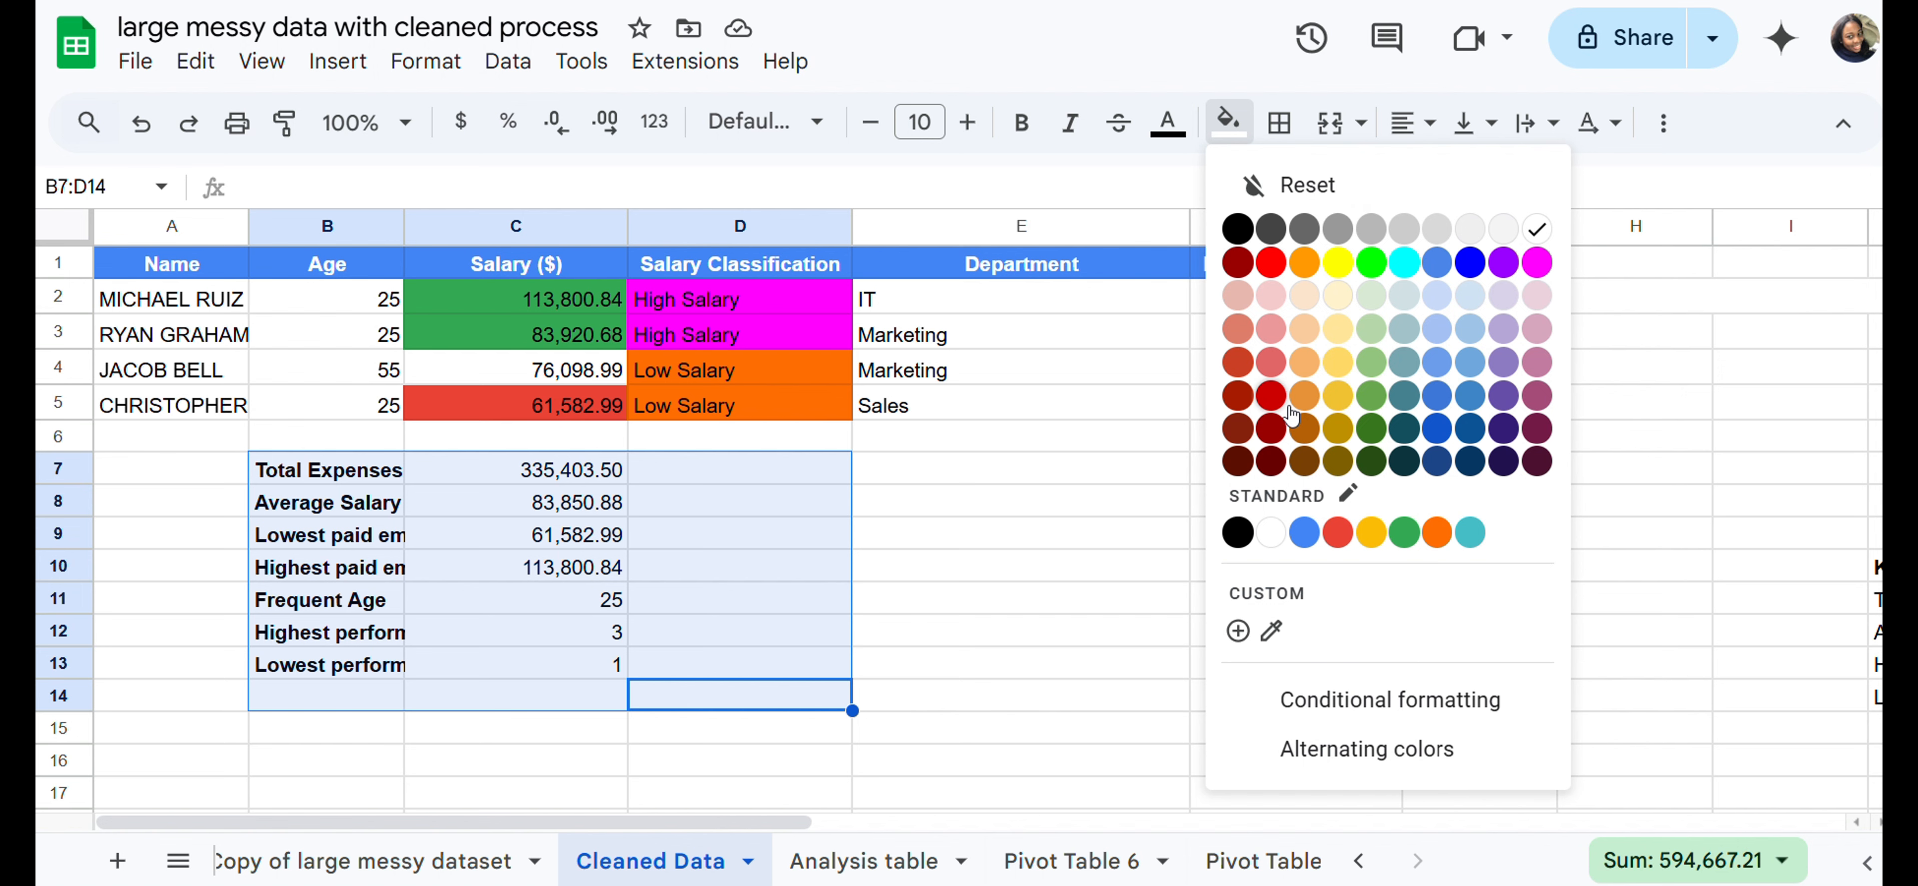
{"action": "left_click", "coordinate": [1399, 433]}
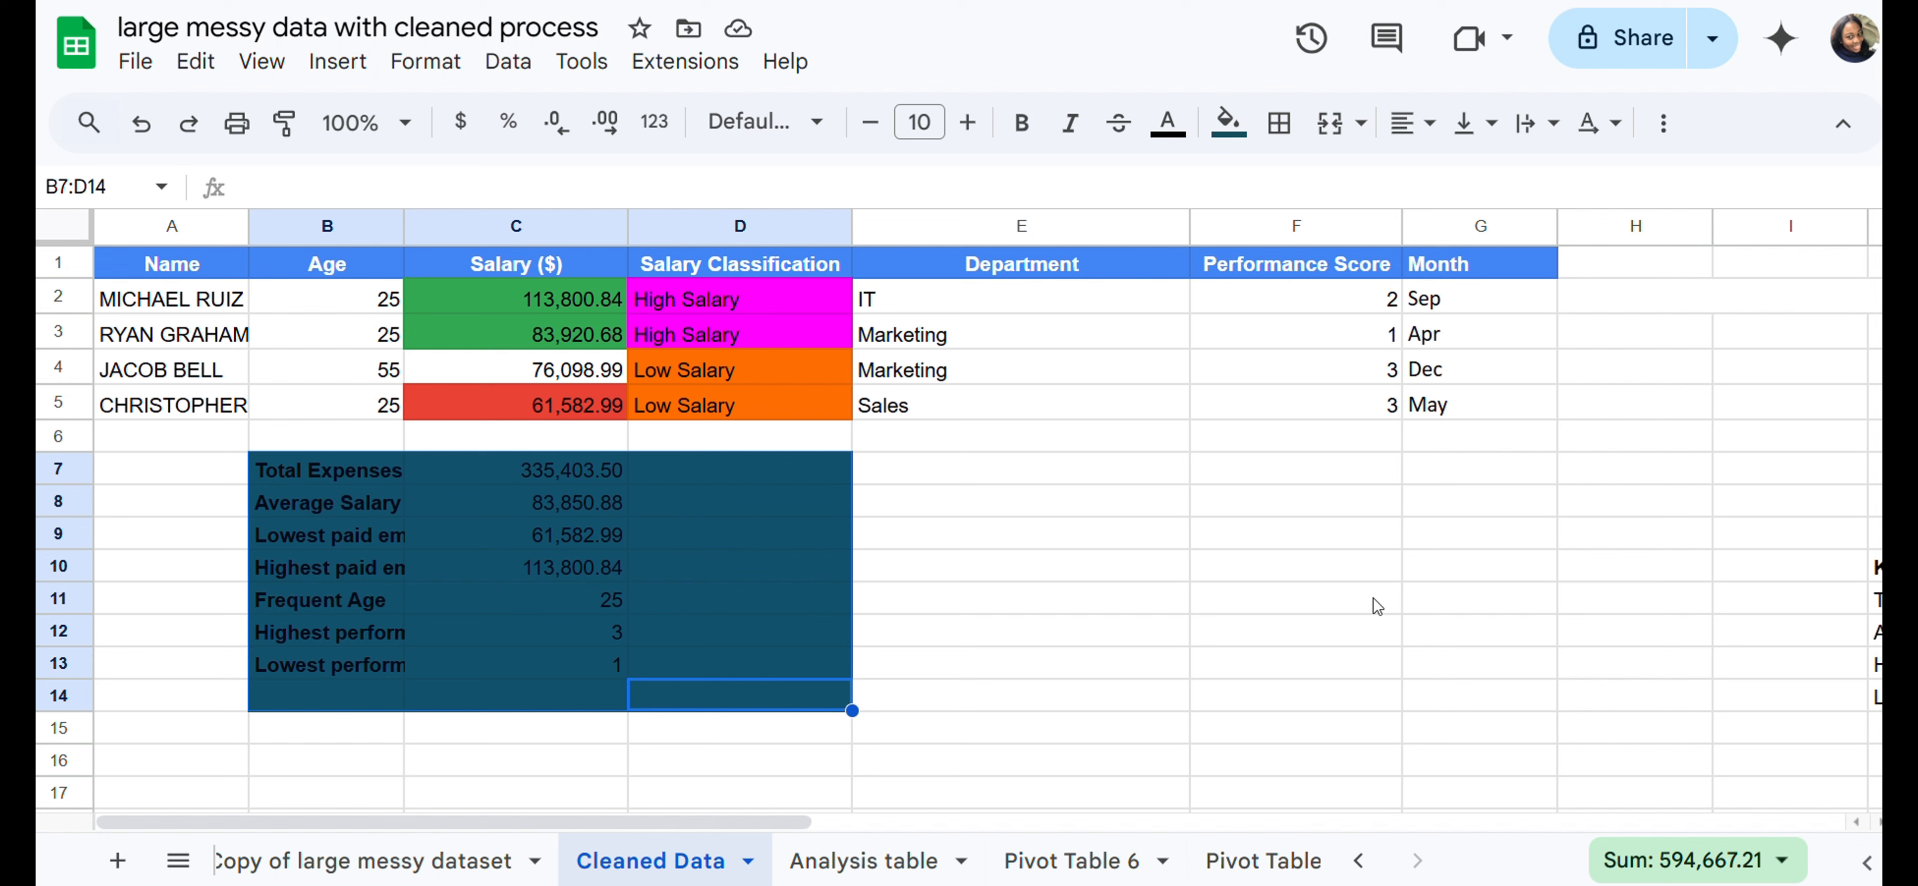
Step: Open the Dashboard sheet and survey its charts, metric table and pivot tables across the full layout
{"action": "scroll", "coordinate": [1250, 867], "scroll_direction": "down", "scroll_amount": 2}
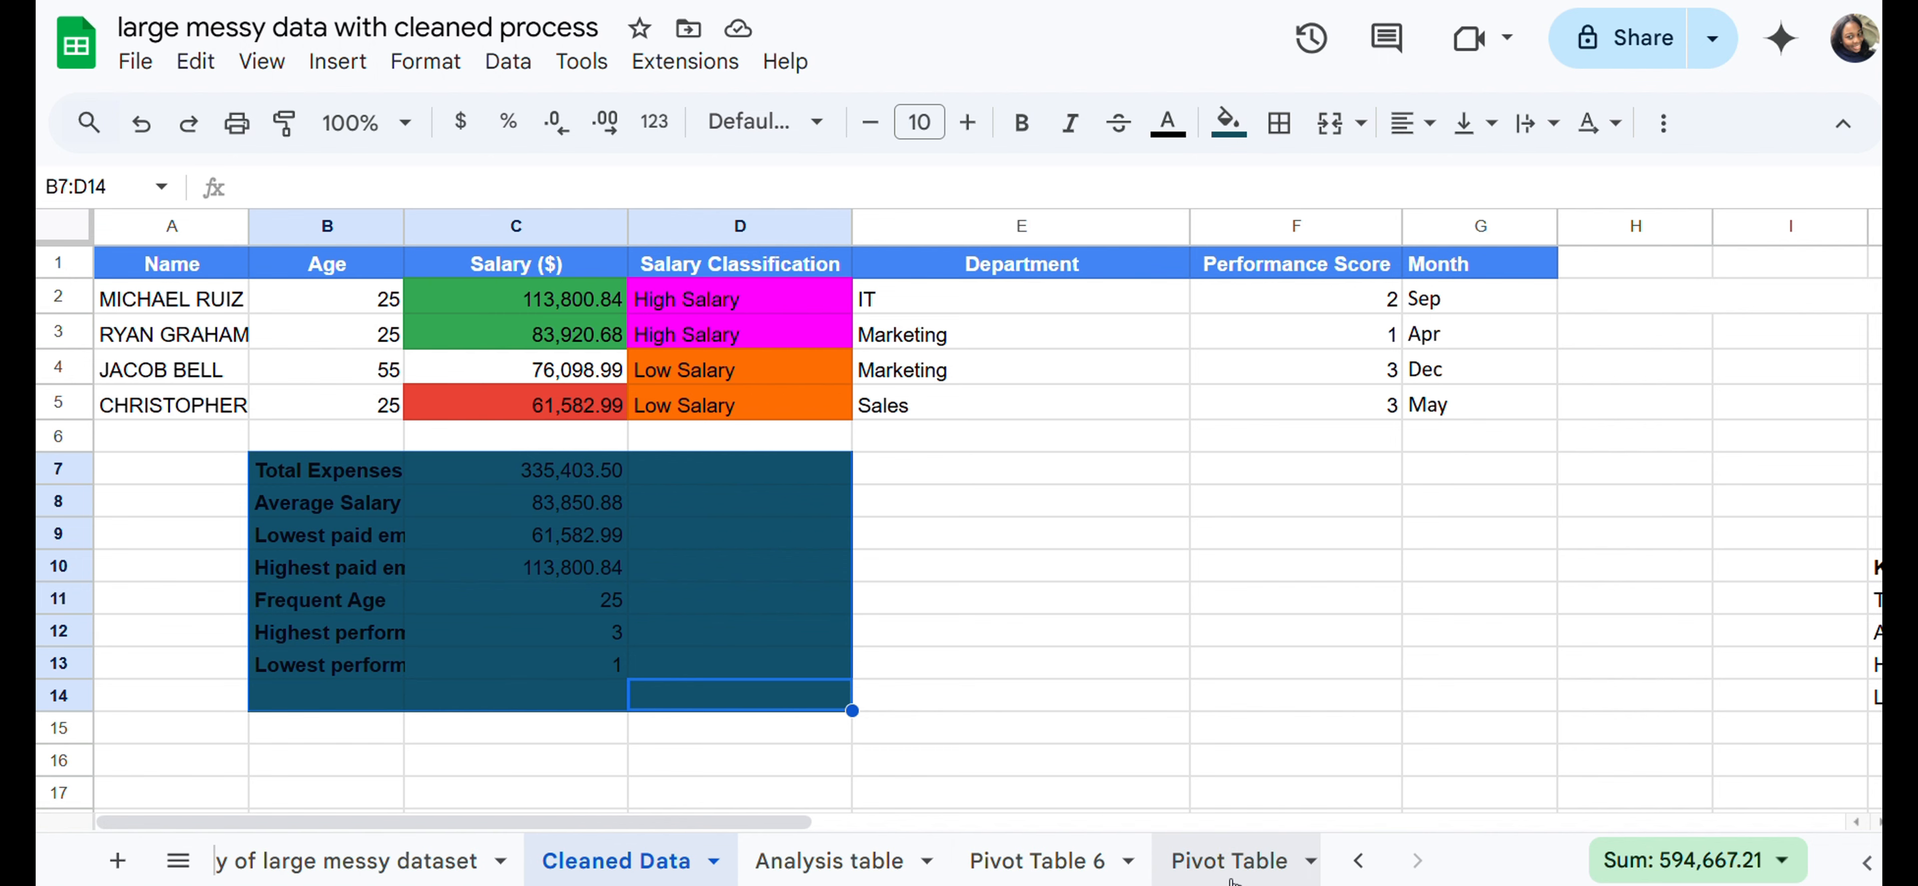
{"action": "scroll", "coordinate": [1230, 878], "scroll_direction": "down", "scroll_amount": 1}
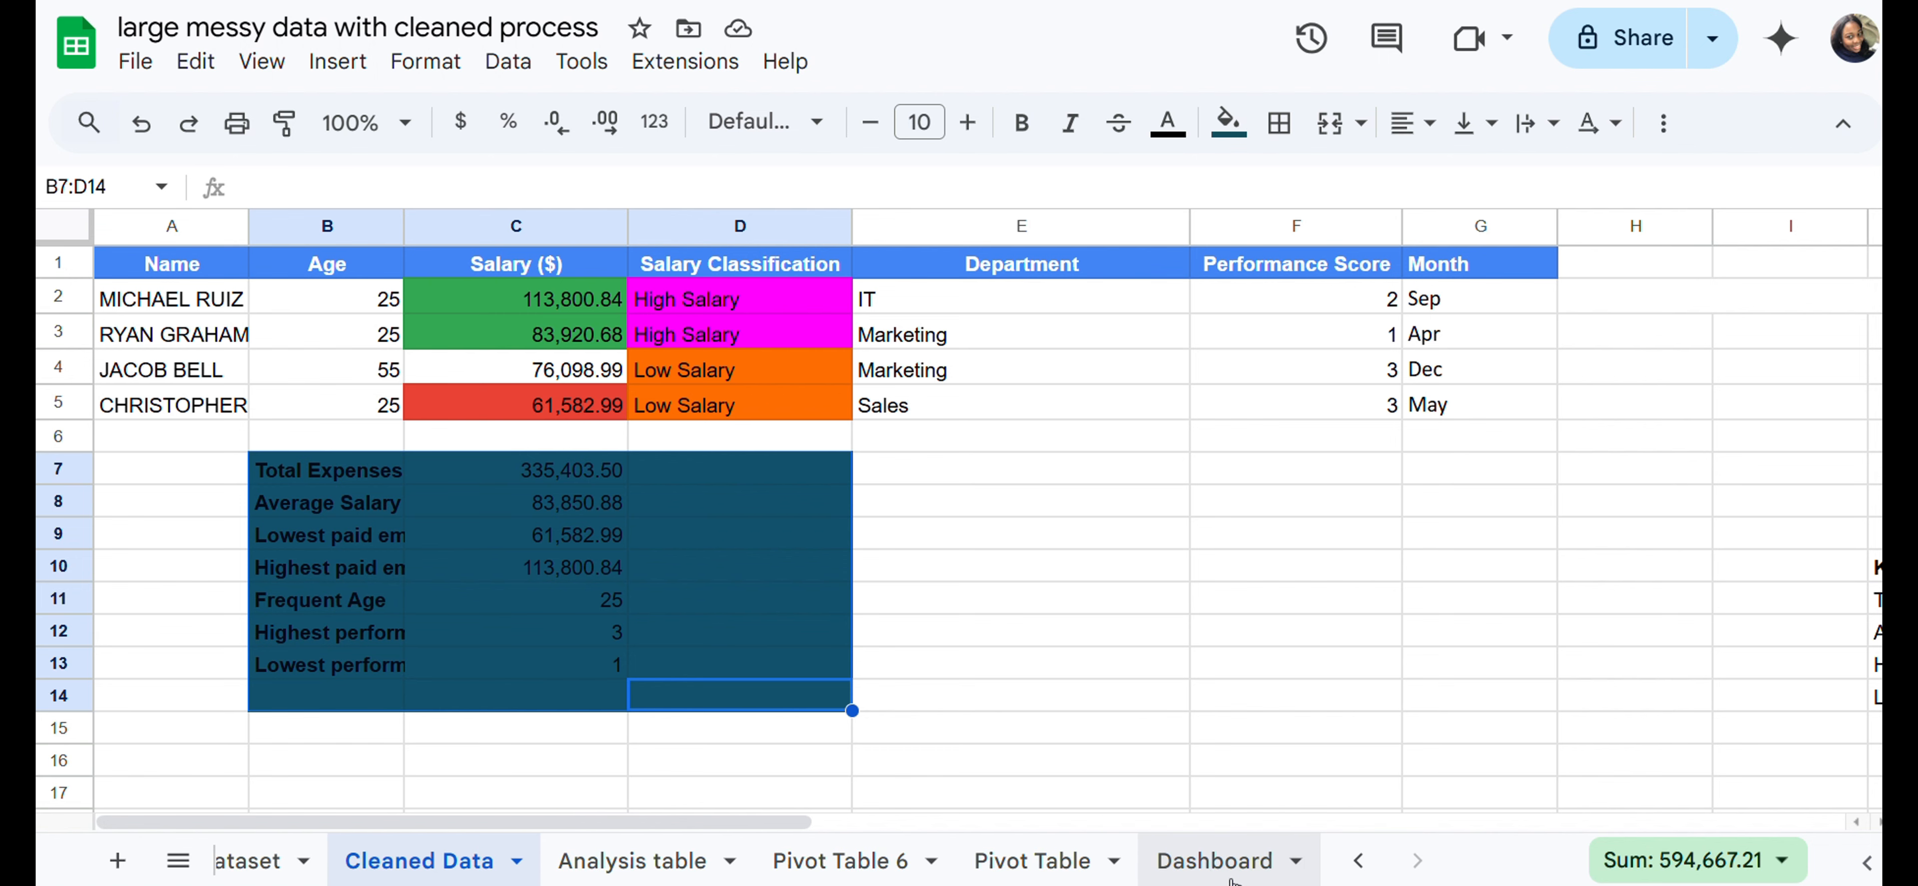
{"action": "left_click", "coordinate": [1190, 868]}
{"action": "scroll", "coordinate": [1213, 602], "scroll_direction": "down", "scroll_amount": 3}
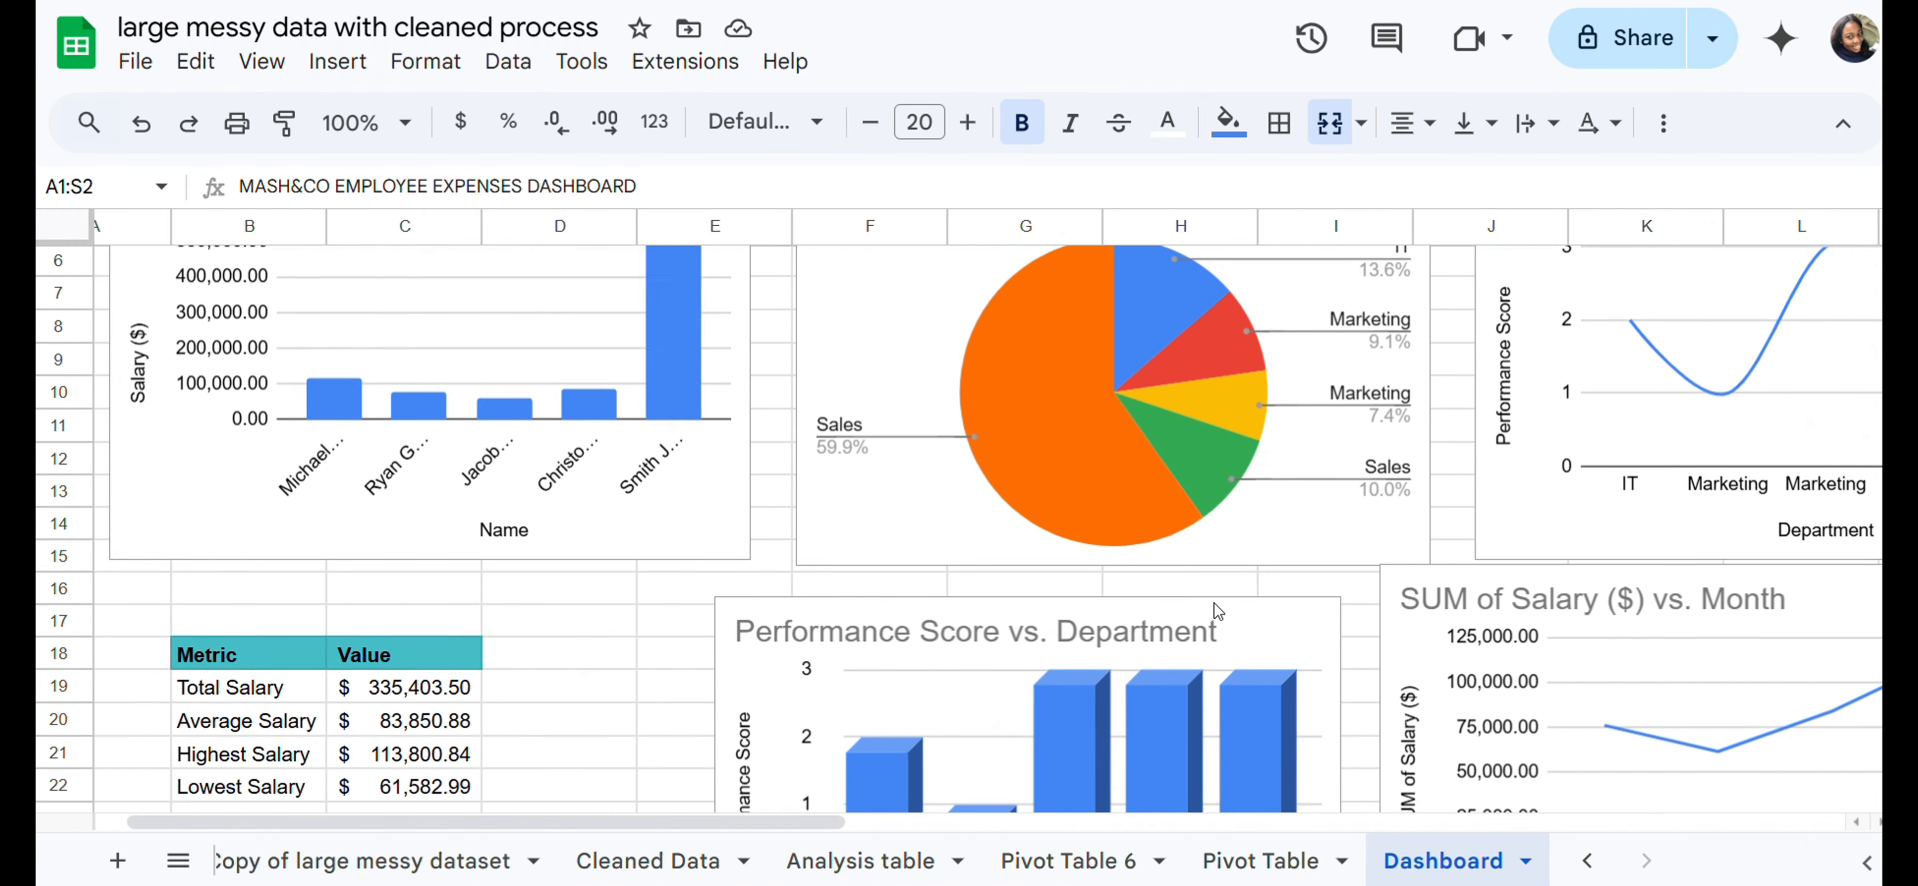
{"action": "scroll", "coordinate": [1214, 603], "scroll_direction": "down", "scroll_amount": 5}
{"action": "scroll", "coordinate": [1213, 602], "scroll_direction": "right", "scroll_amount": 2}
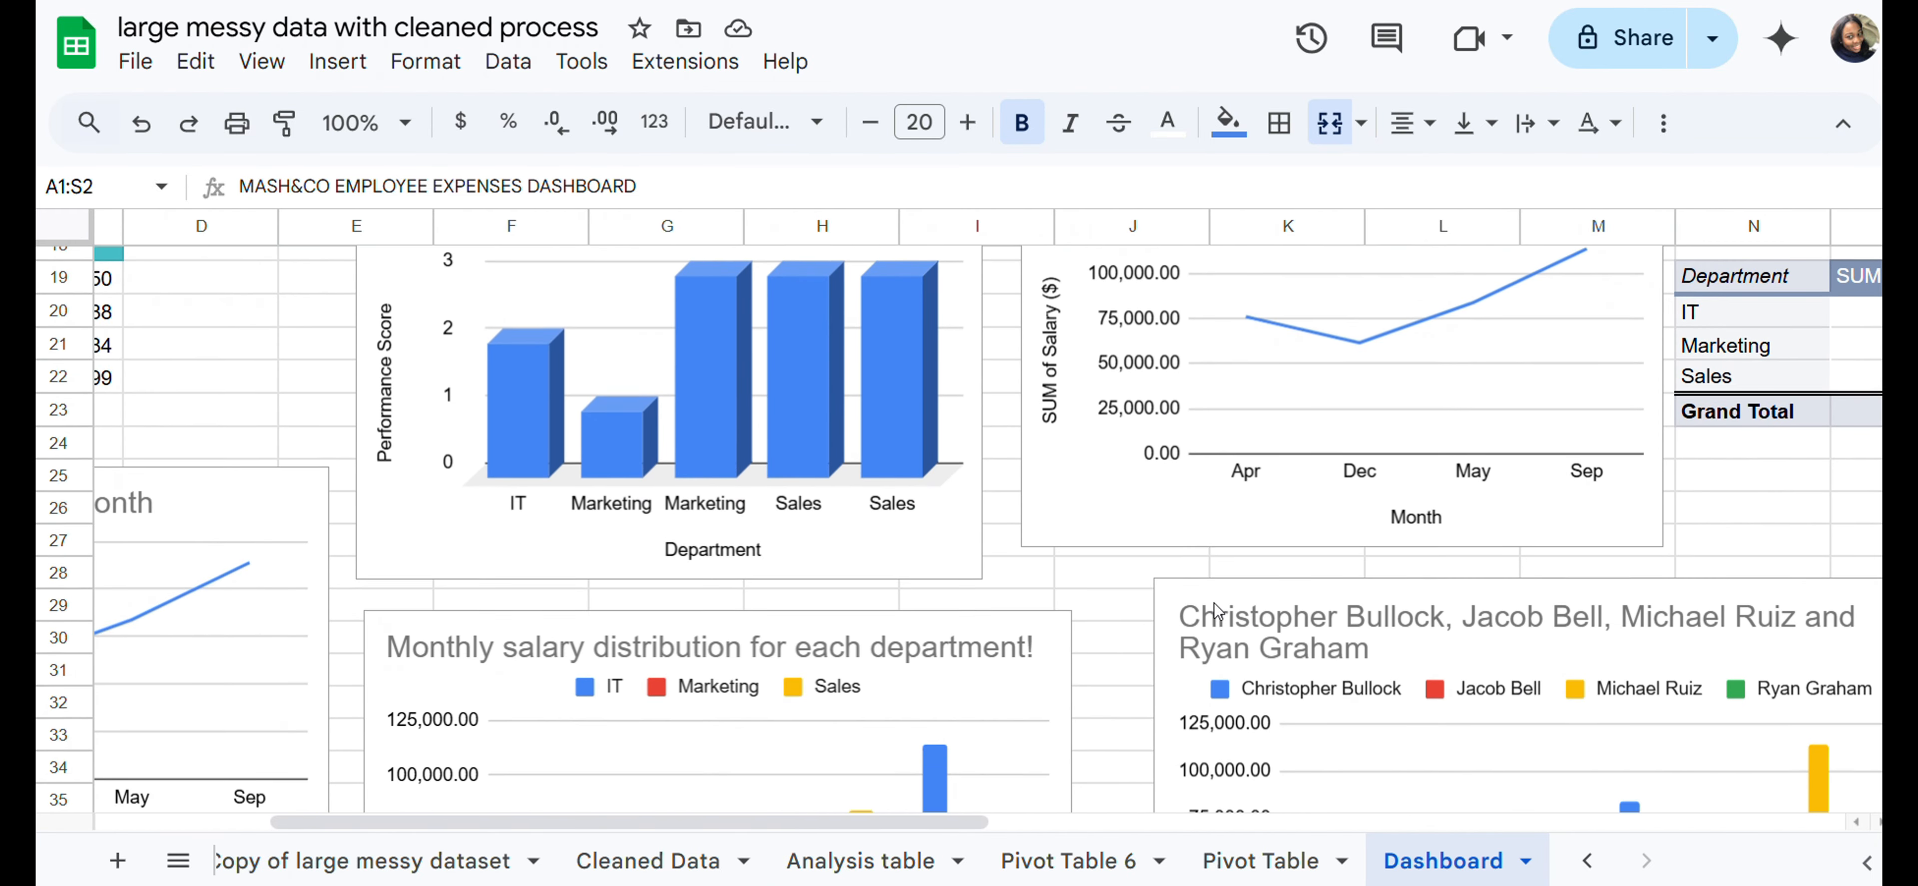
{"action": "scroll", "coordinate": [1215, 611], "scroll_direction": "down", "scroll_amount": 8}
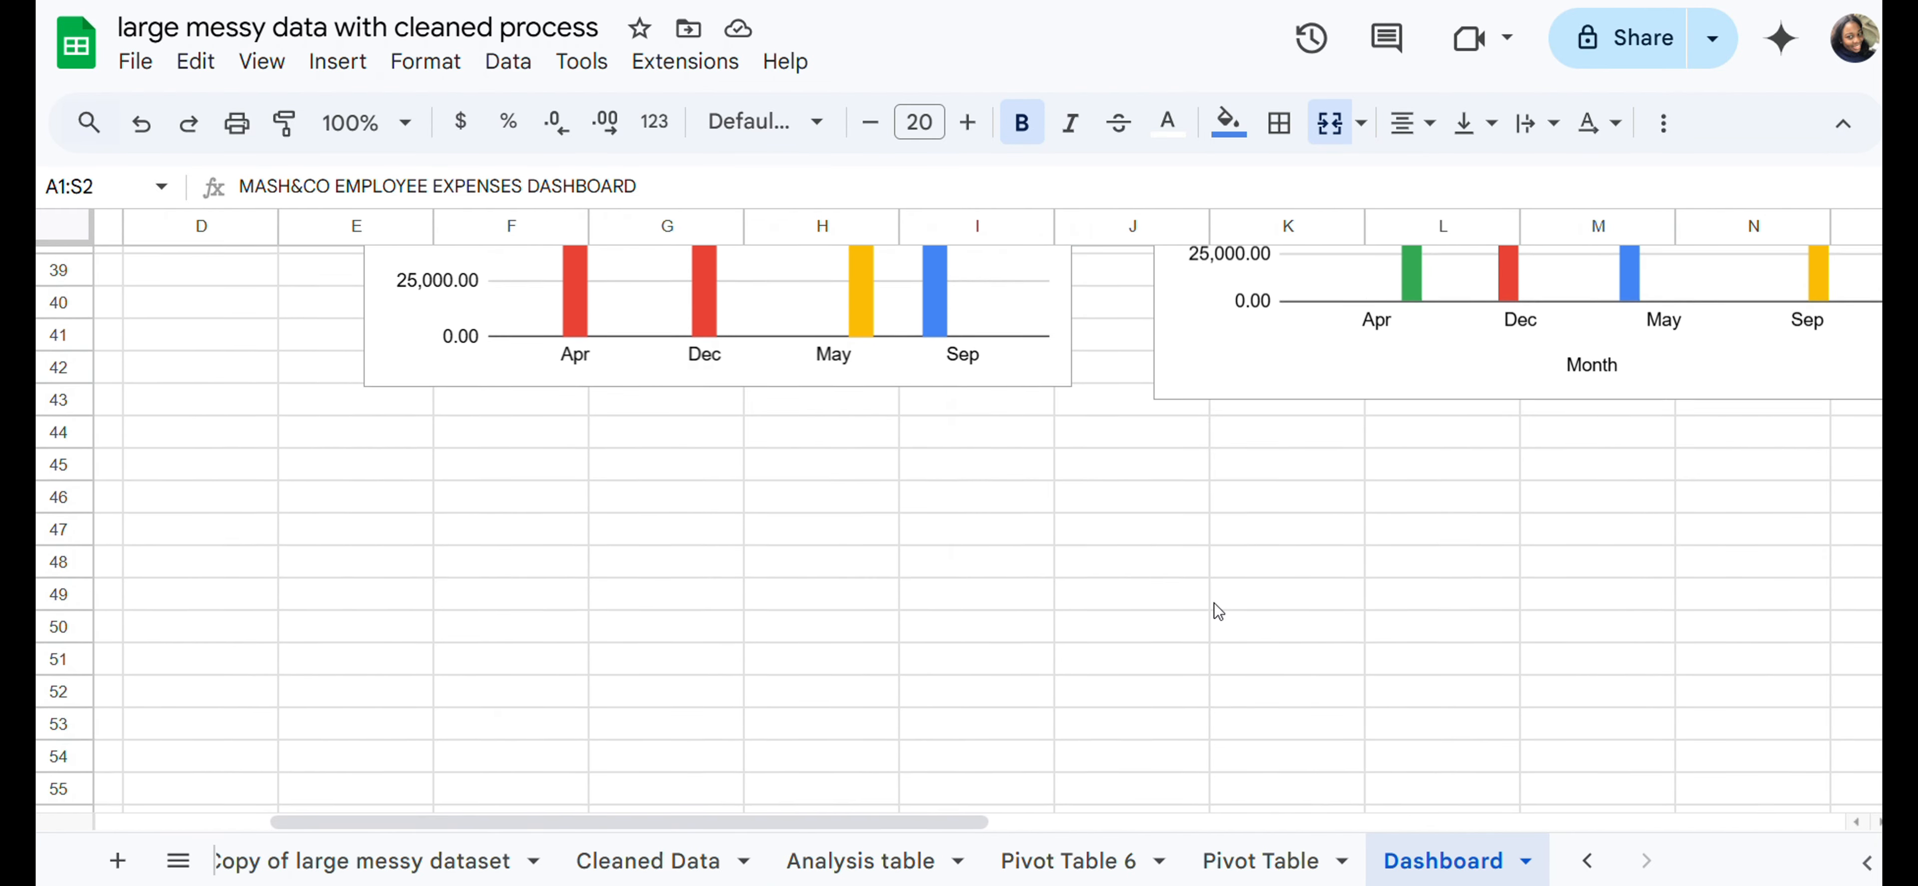
{"action": "scroll", "coordinate": [1214, 607], "scroll_direction": "up", "scroll_amount": 10}
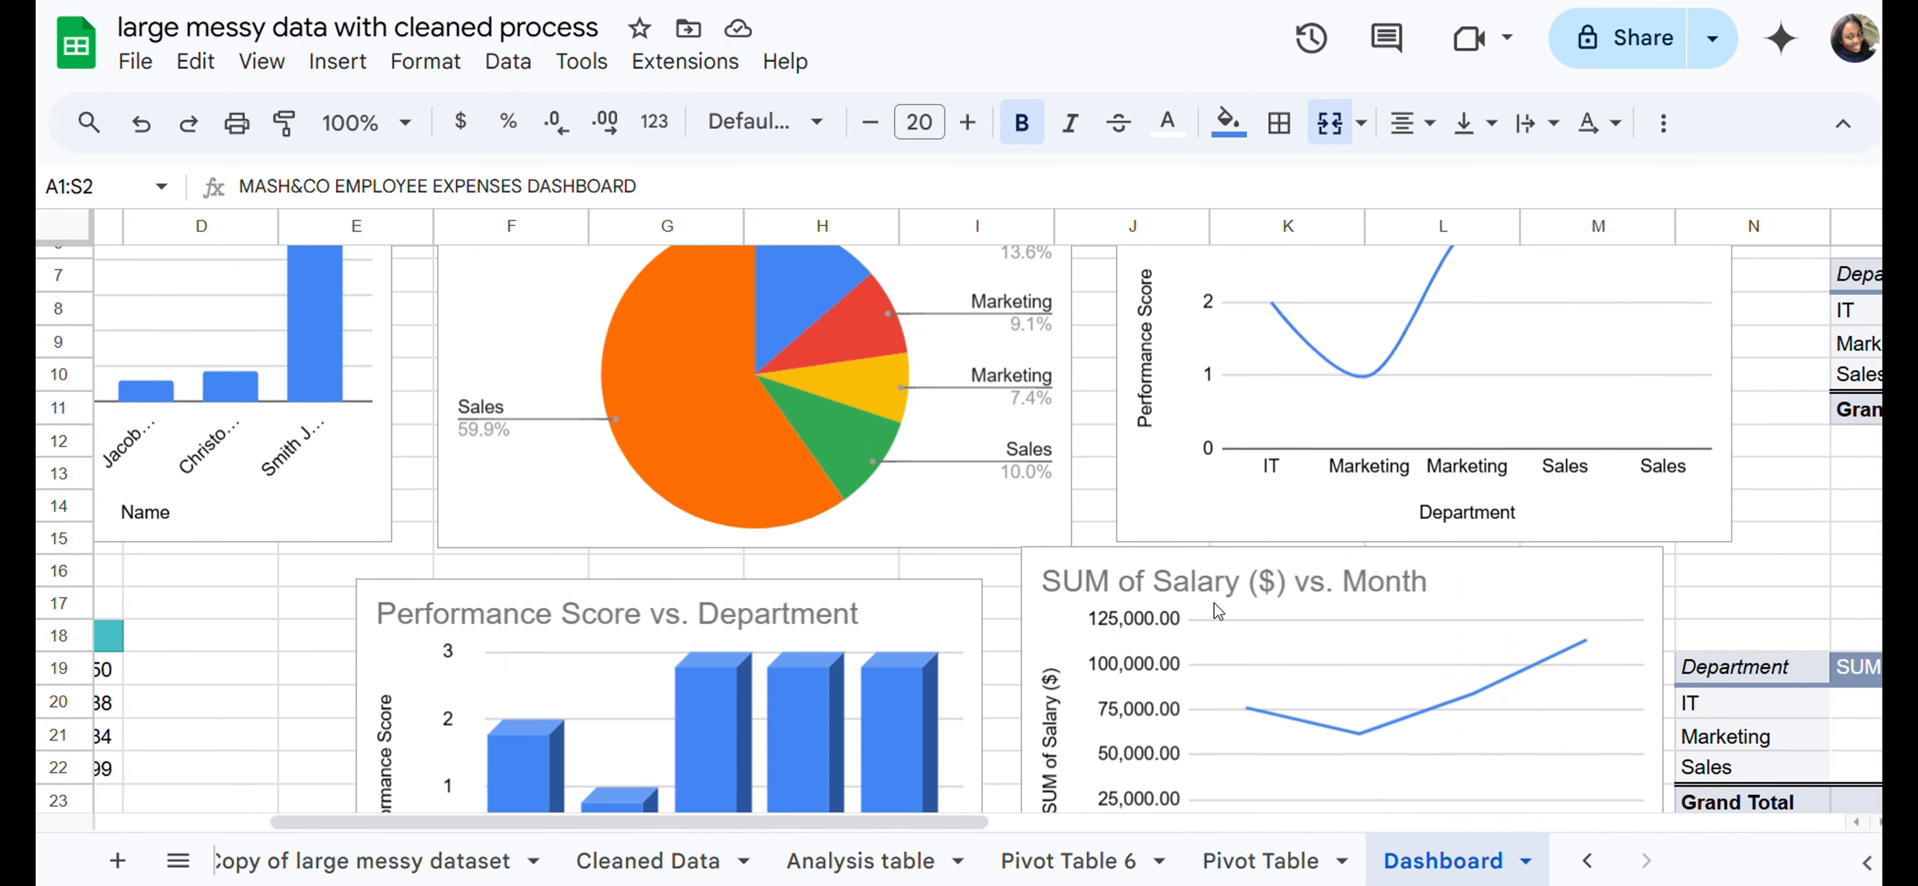
{"action": "scroll", "coordinate": [1214, 603], "scroll_direction": "up", "scroll_amount": 3}
{"action": "scroll", "coordinate": [1213, 603], "scroll_direction": "right", "scroll_amount": 8}
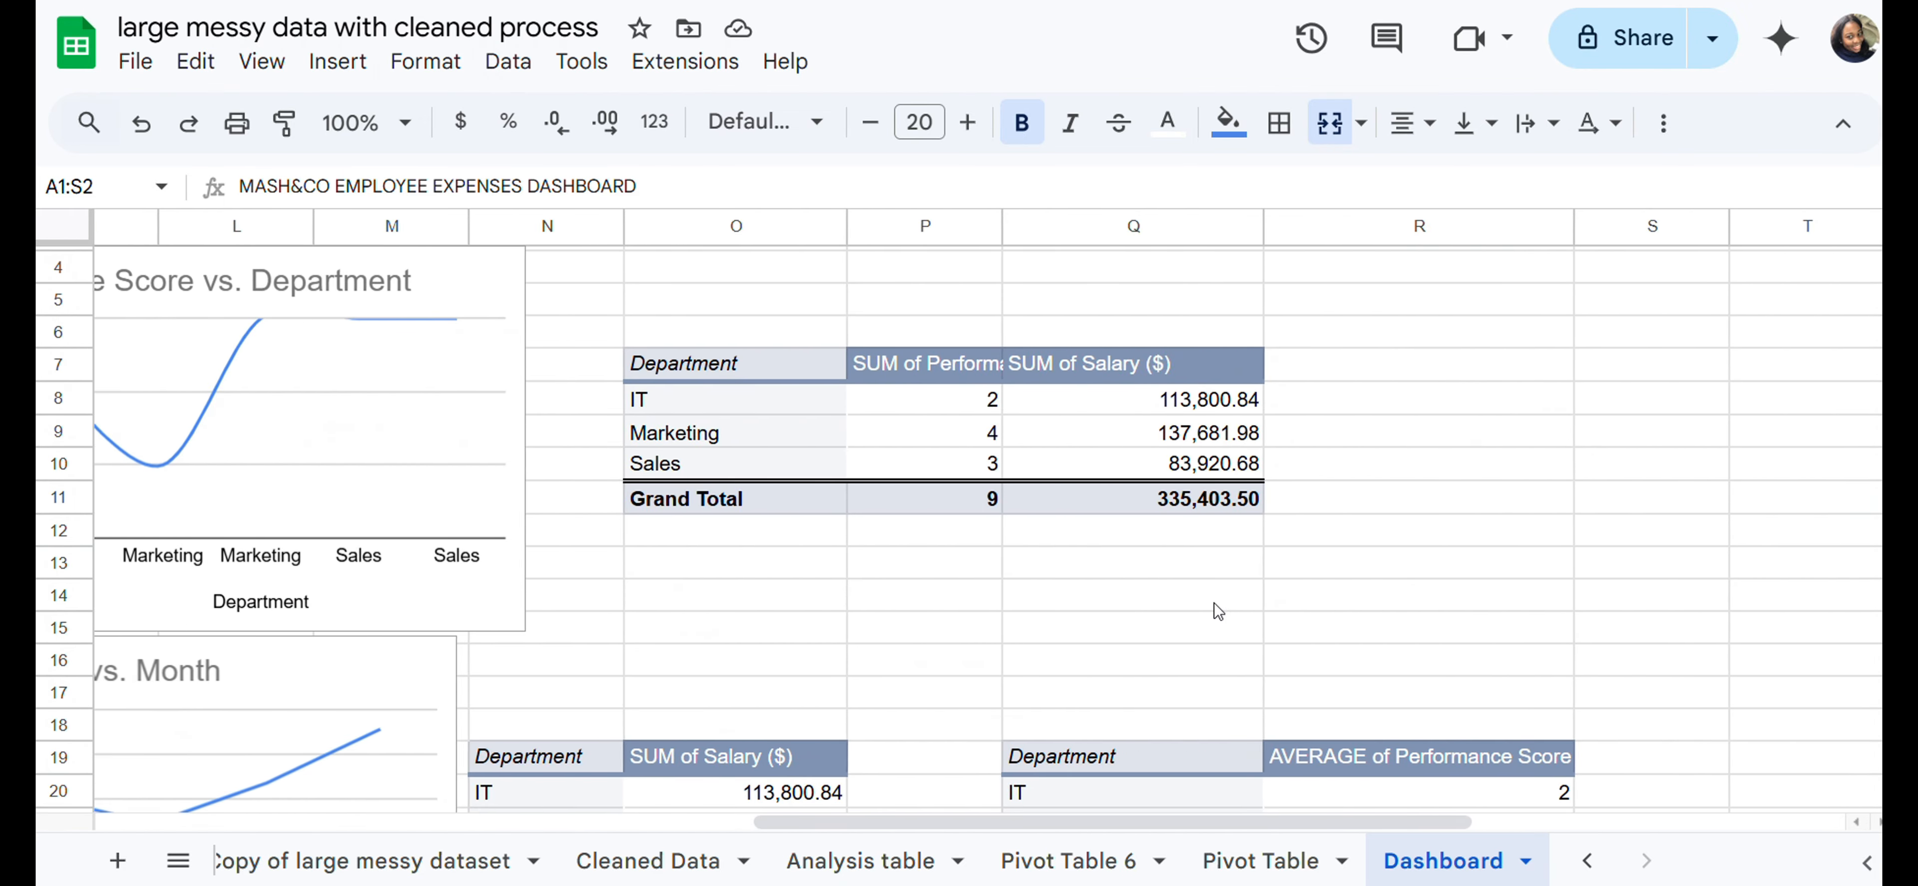
{"action": "scroll", "coordinate": [1214, 602], "scroll_direction": "left", "scroll_amount": 7}
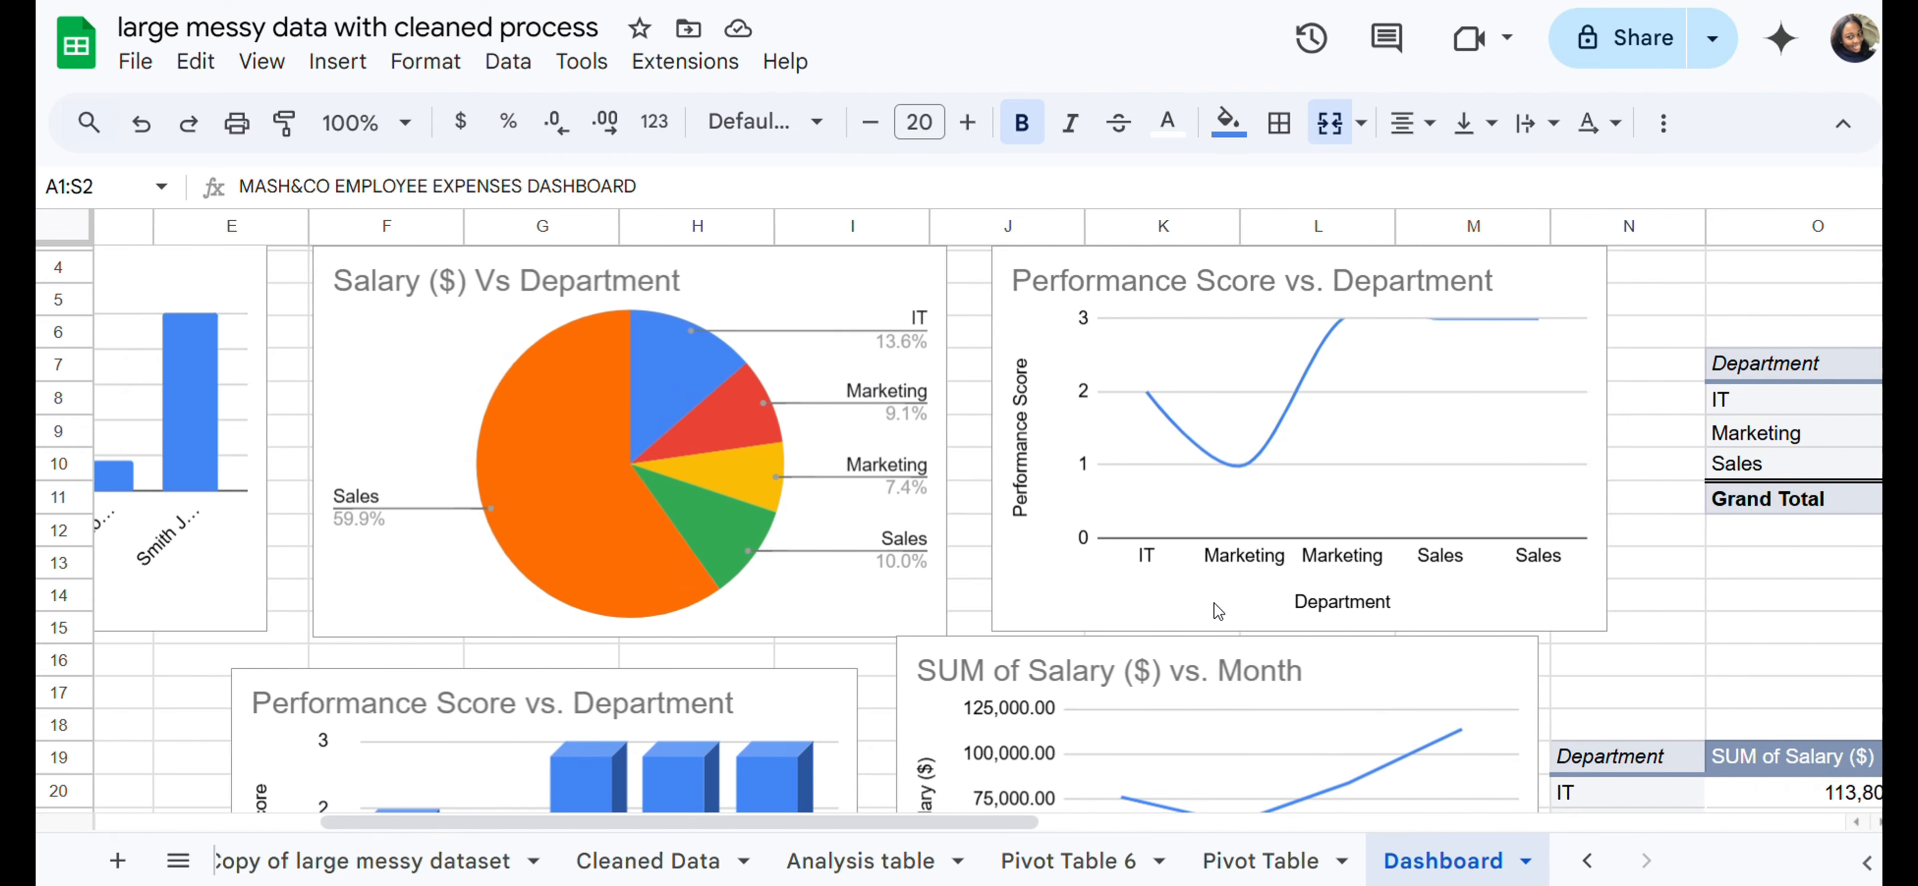
{"action": "scroll", "coordinate": [1214, 603], "scroll_direction": "left", "scroll_amount": 4}
{"action": "scroll", "coordinate": [1213, 602], "scroll_direction": "up", "scroll_amount": 3}
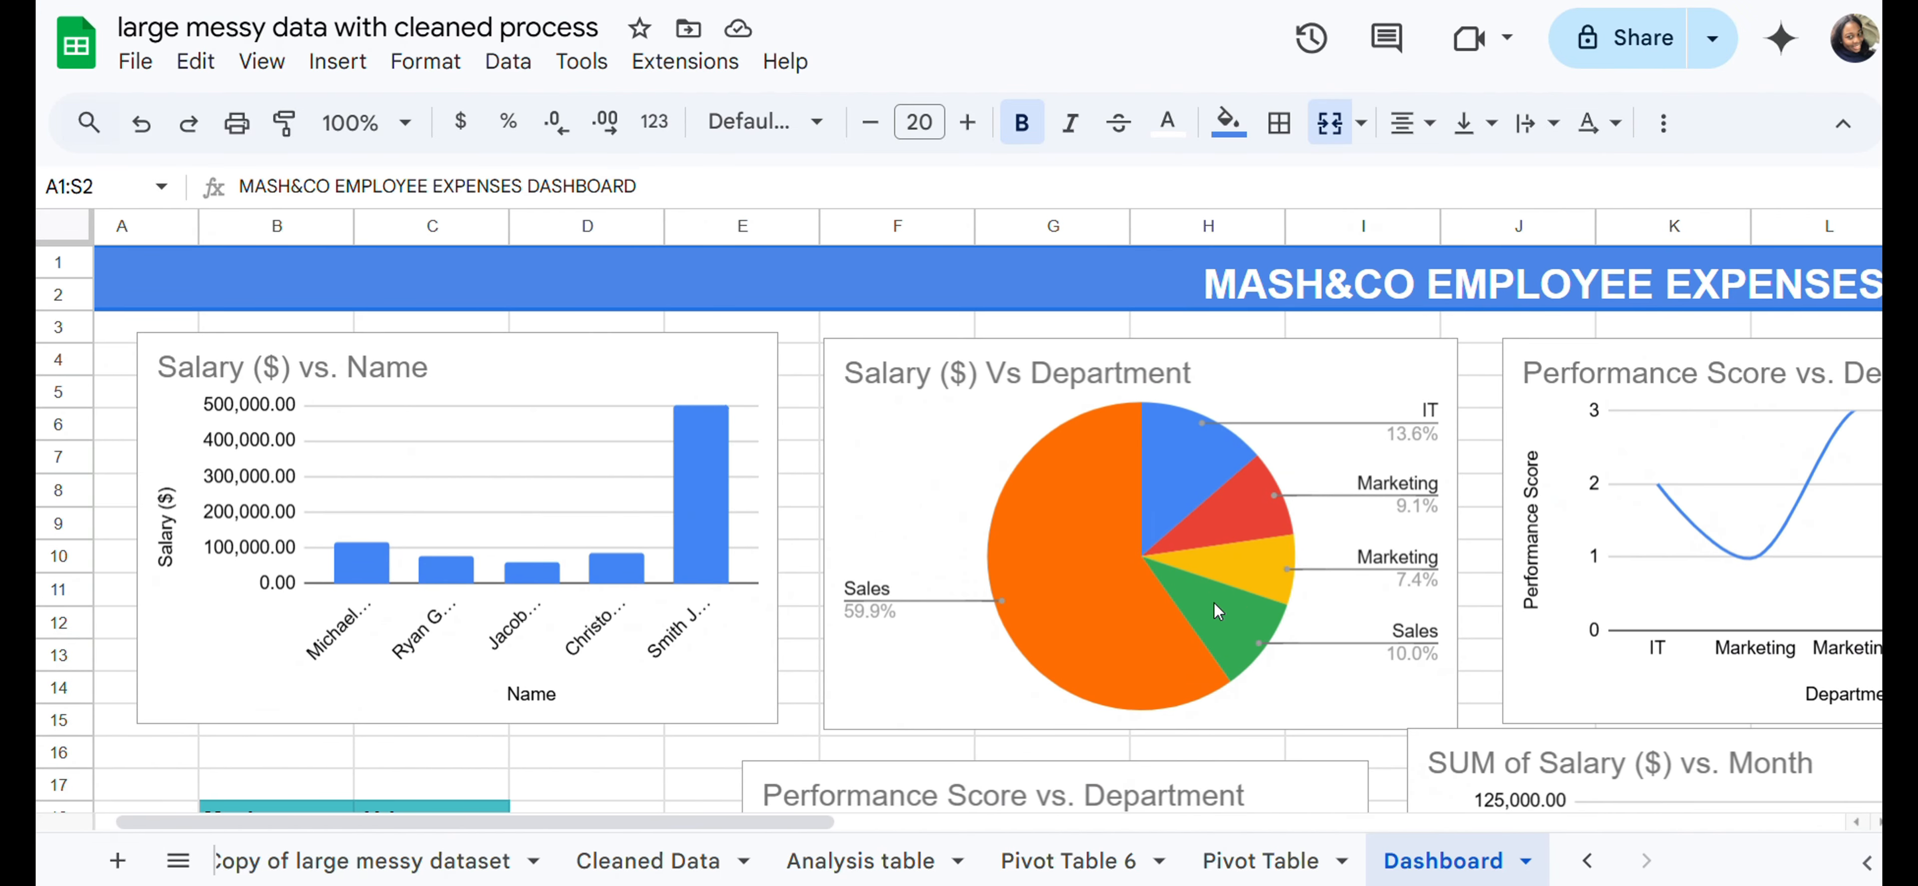
Step: Review the dashboard's lower charts, including average salary by month and monthly salary distribution by department and by employee
{"action": "scroll", "coordinate": [1213, 603], "scroll_direction": "down", "scroll_amount": 5}
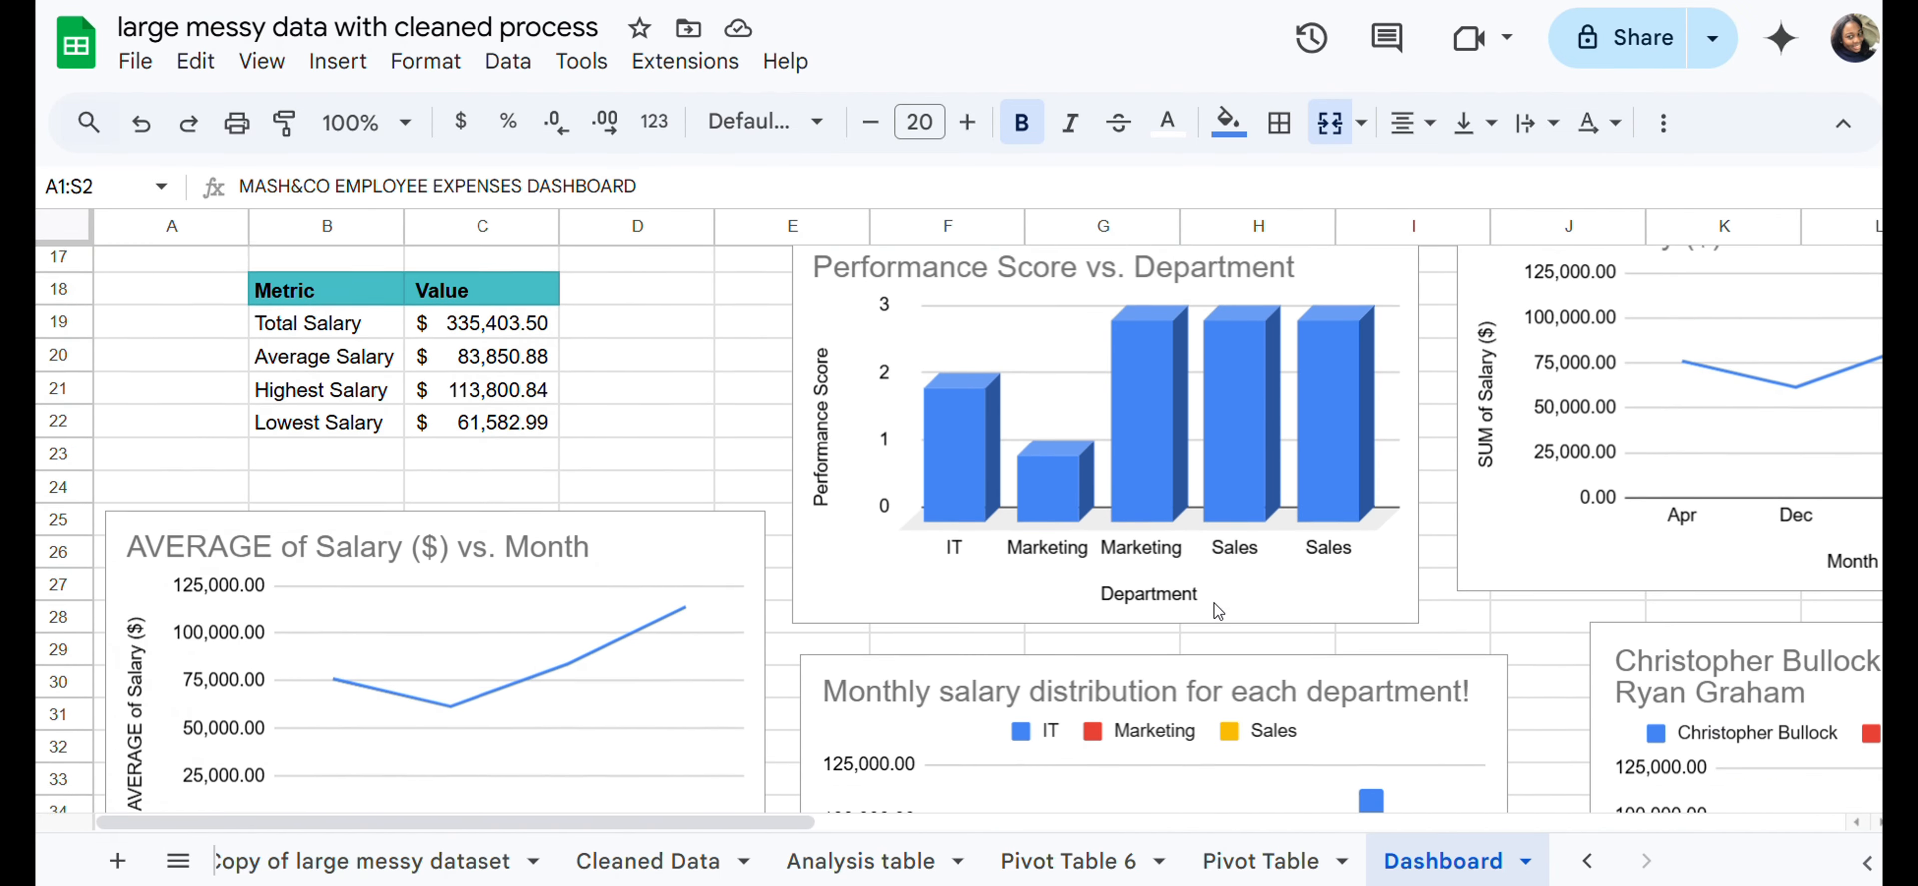
{"action": "scroll", "coordinate": [1213, 602], "scroll_direction": "down", "scroll_amount": 3}
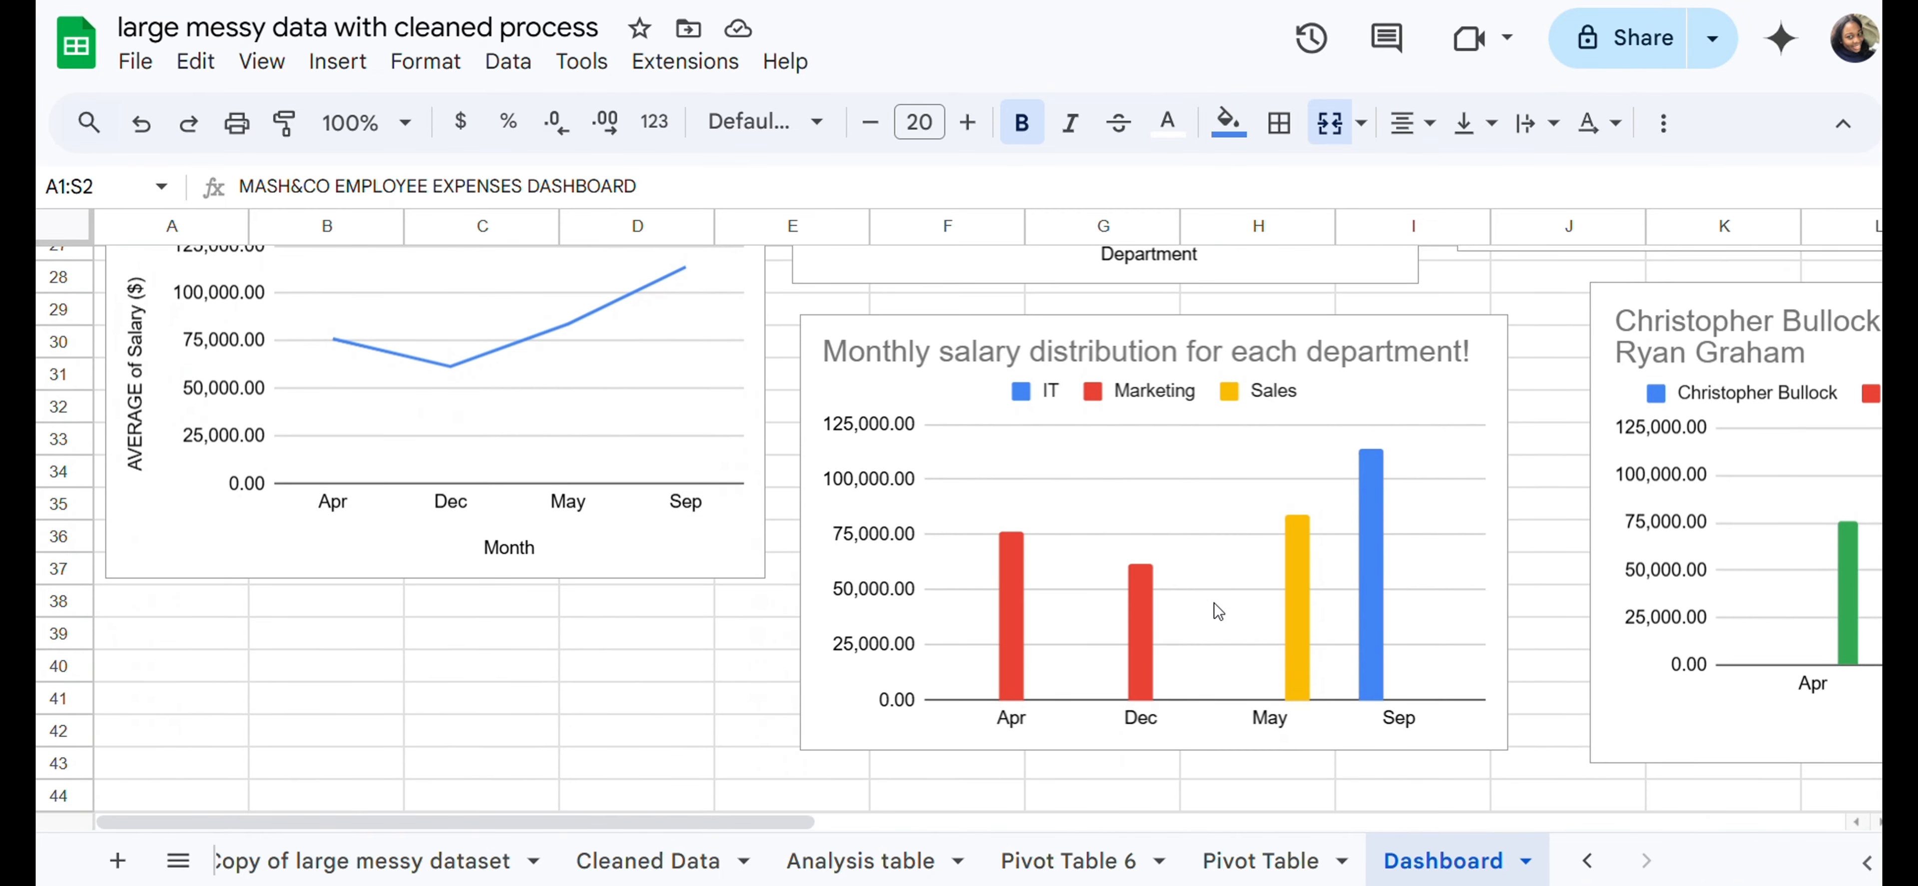
{"action": "scroll", "coordinate": [1213, 602], "scroll_direction": "down", "scroll_amount": 3}
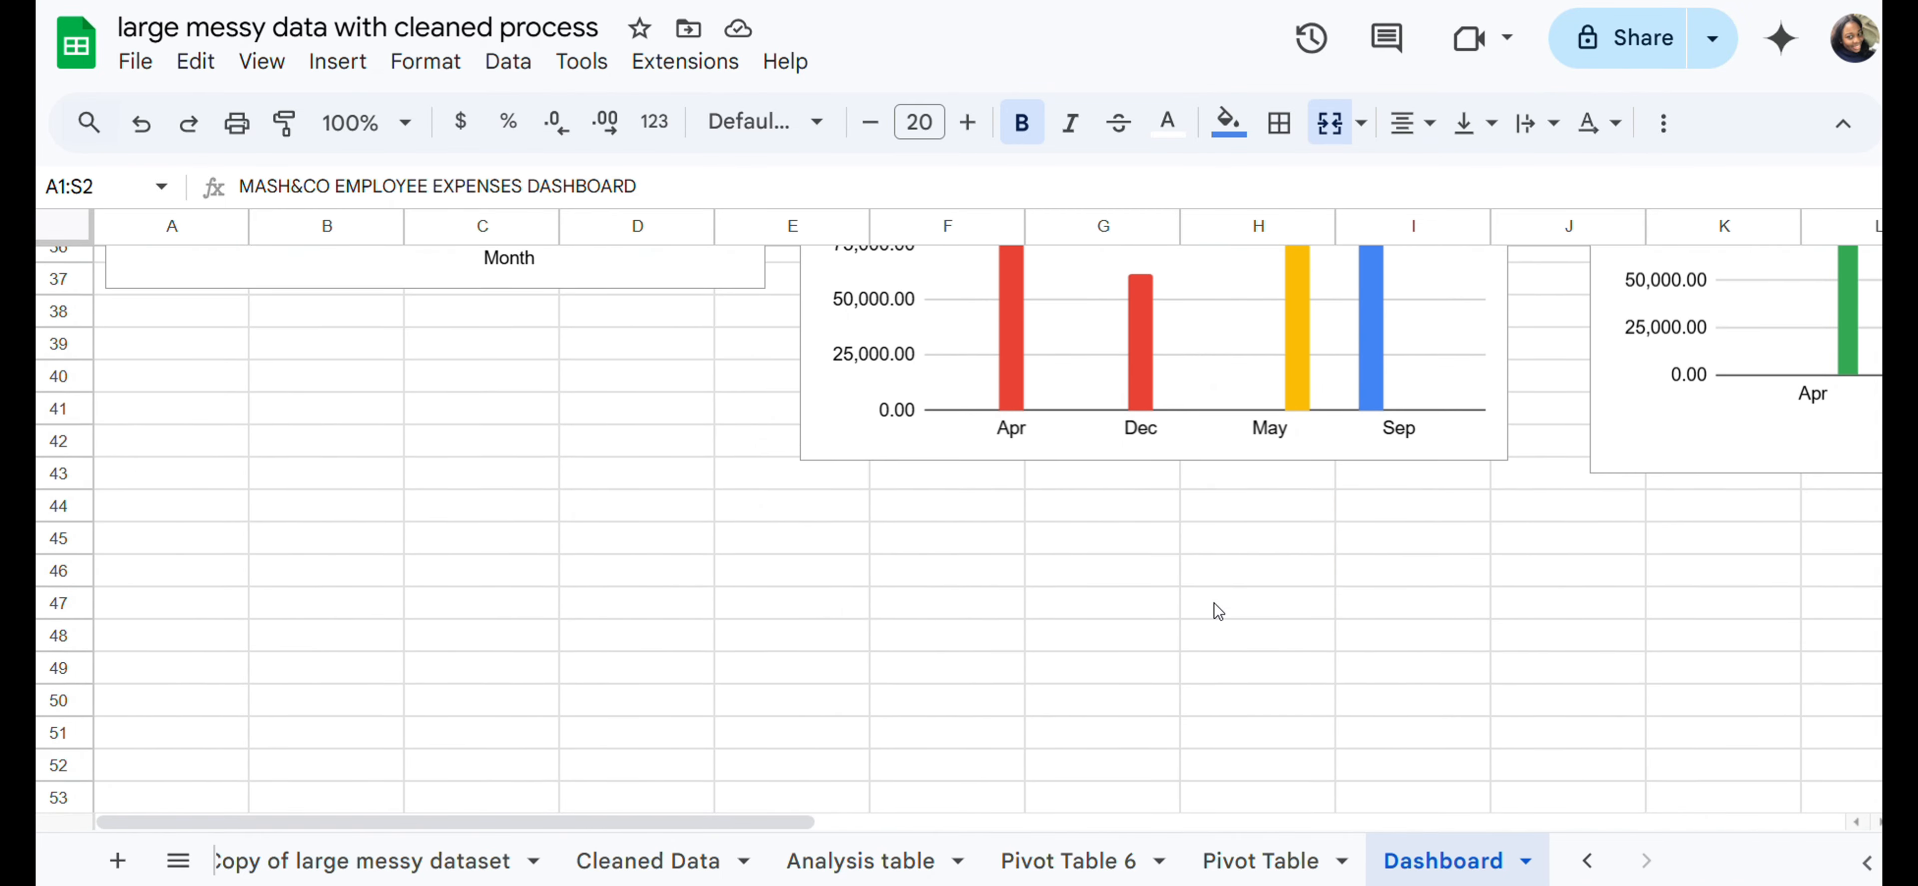
{"action": "scroll", "coordinate": [1214, 603], "scroll_direction": "up", "scroll_amount": 5}
{"action": "scroll", "coordinate": [1214, 602], "scroll_direction": "right", "scroll_amount": 2}
{"action": "scroll", "coordinate": [1215, 609], "scroll_direction": "up", "scroll_amount": 5}
{"action": "scroll", "coordinate": [1215, 609], "scroll_direction": "right", "scroll_amount": 2}
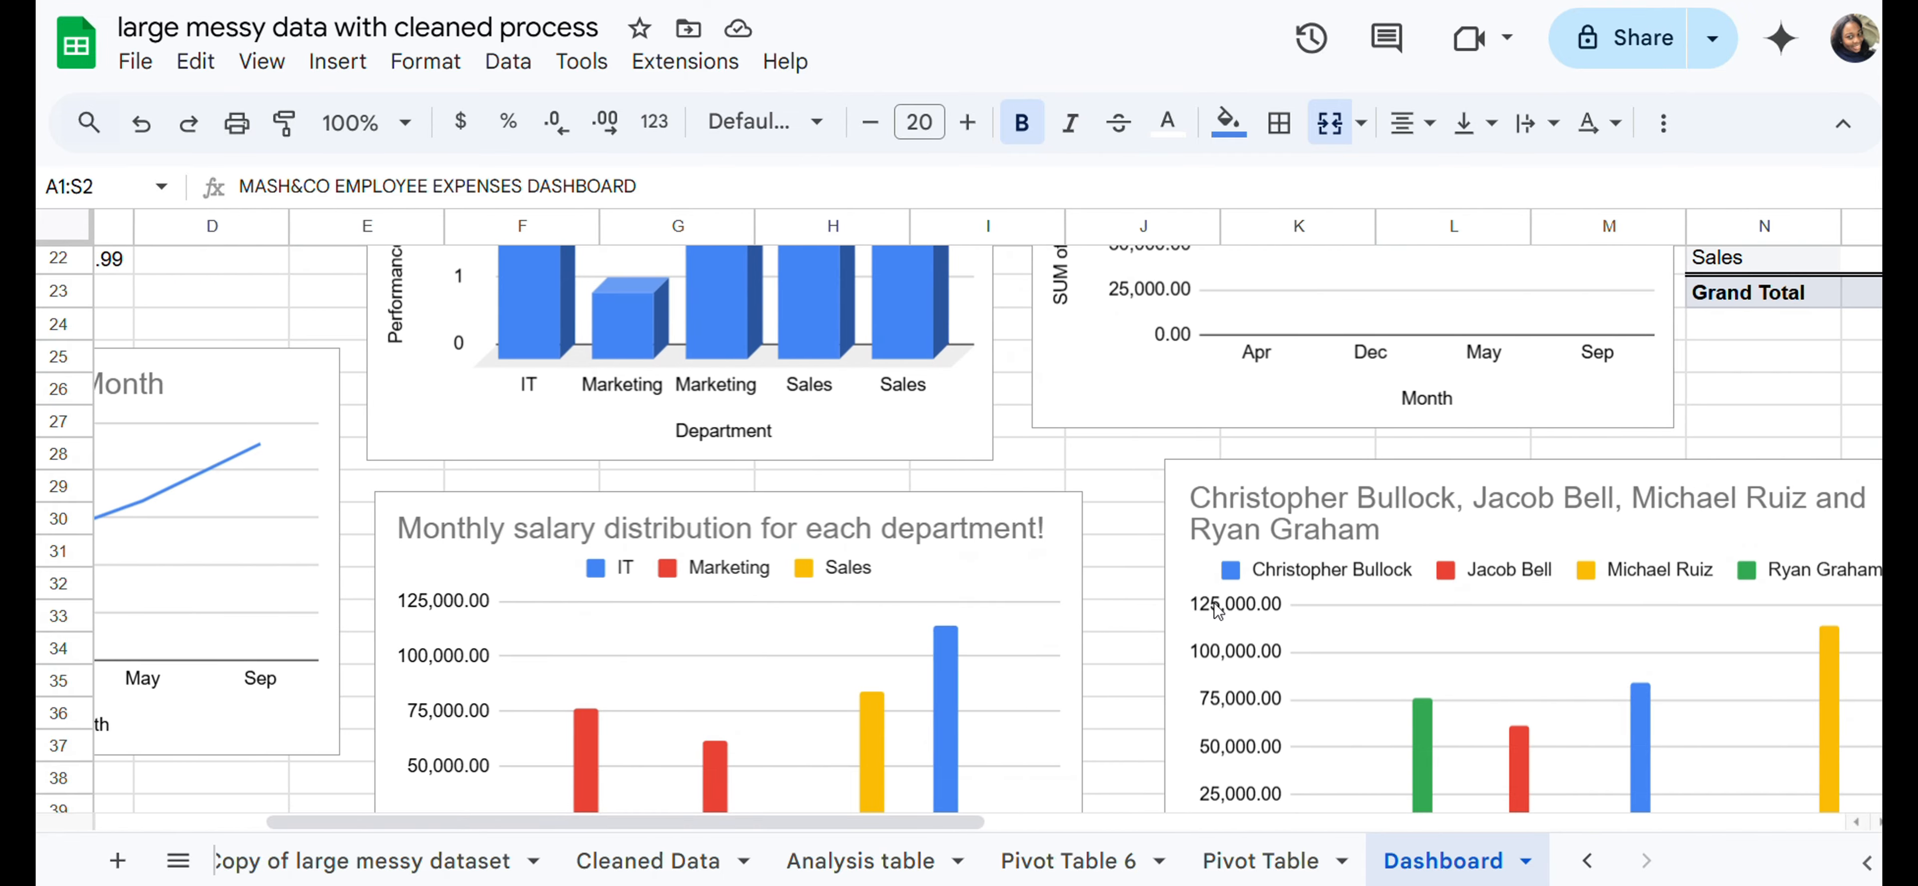
{"action": "scroll", "coordinate": [1217, 610], "scroll_direction": "up", "scroll_amount": 1}
{"action": "scroll", "coordinate": [1217, 610], "scroll_direction": "left", "scroll_amount": 3}
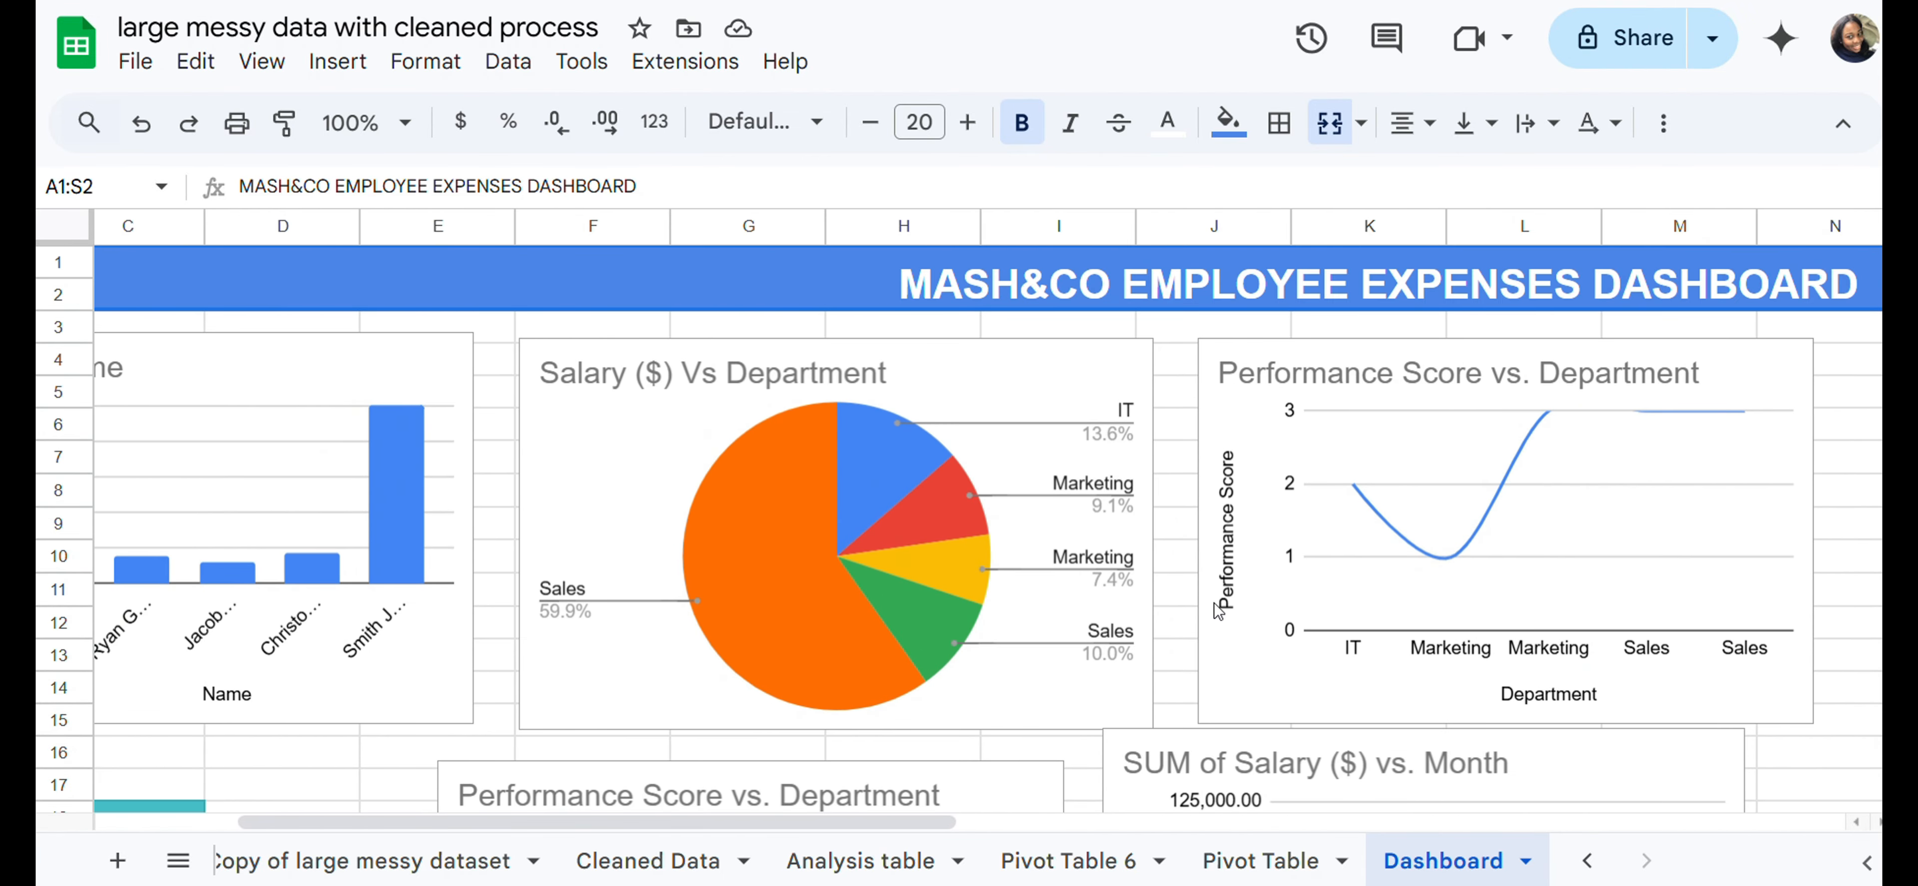
Step: Examine the dashboard's upper charts one by one: Salary ($) vs. Name, Salary ($) Vs Department, and the Performance Score vs. Department line chart
{"action": "scroll", "coordinate": [1215, 609], "scroll_direction": "down", "scroll_amount": 3}
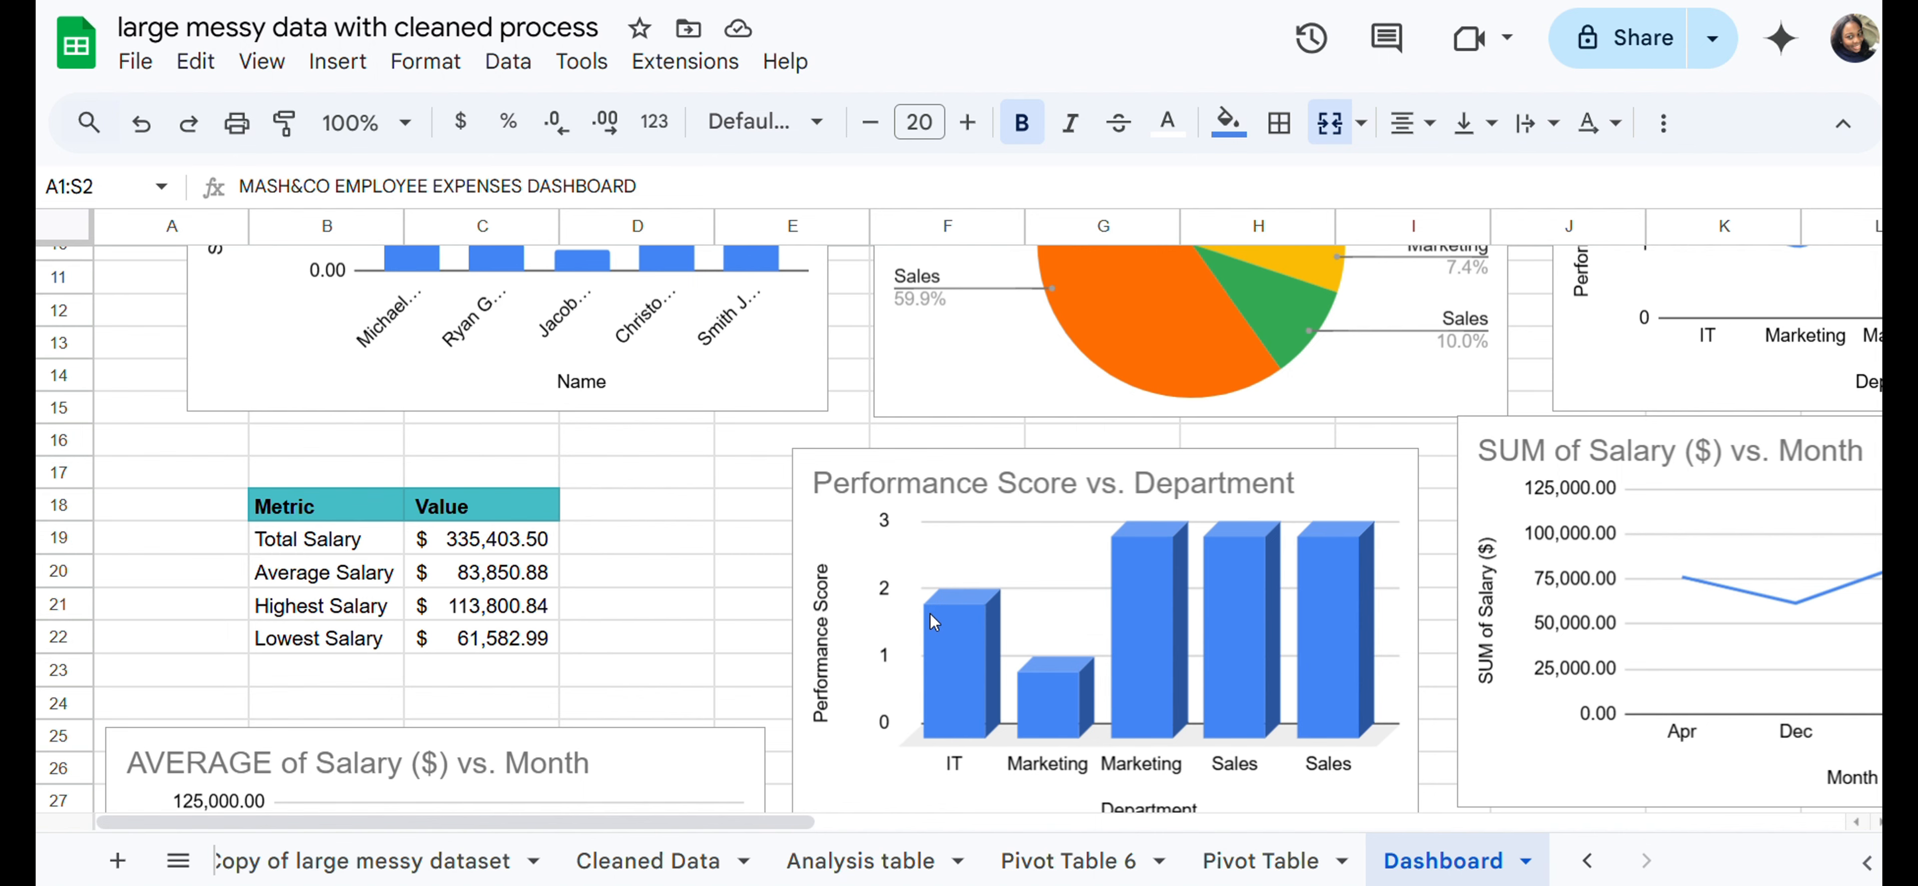
{"action": "scroll", "coordinate": [931, 613], "scroll_direction": "up", "scroll_amount": 3}
{"action": "left_click", "coordinate": [485, 452]}
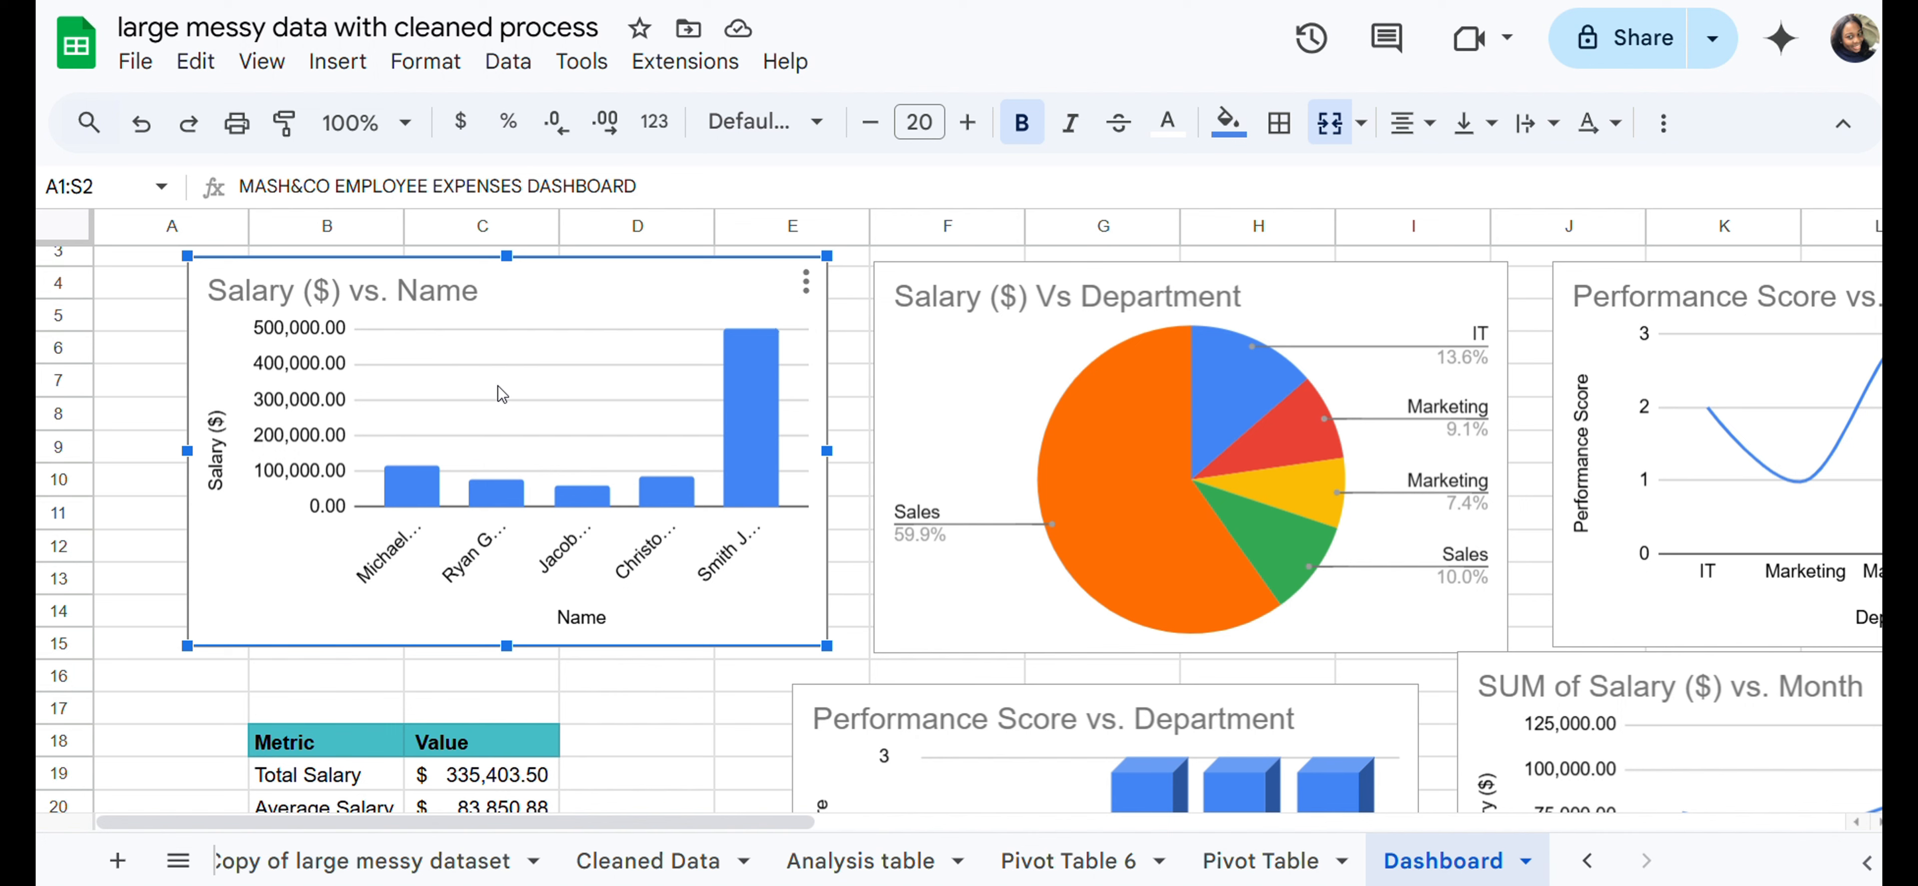
{"action": "left_click", "coordinate": [1022, 414]}
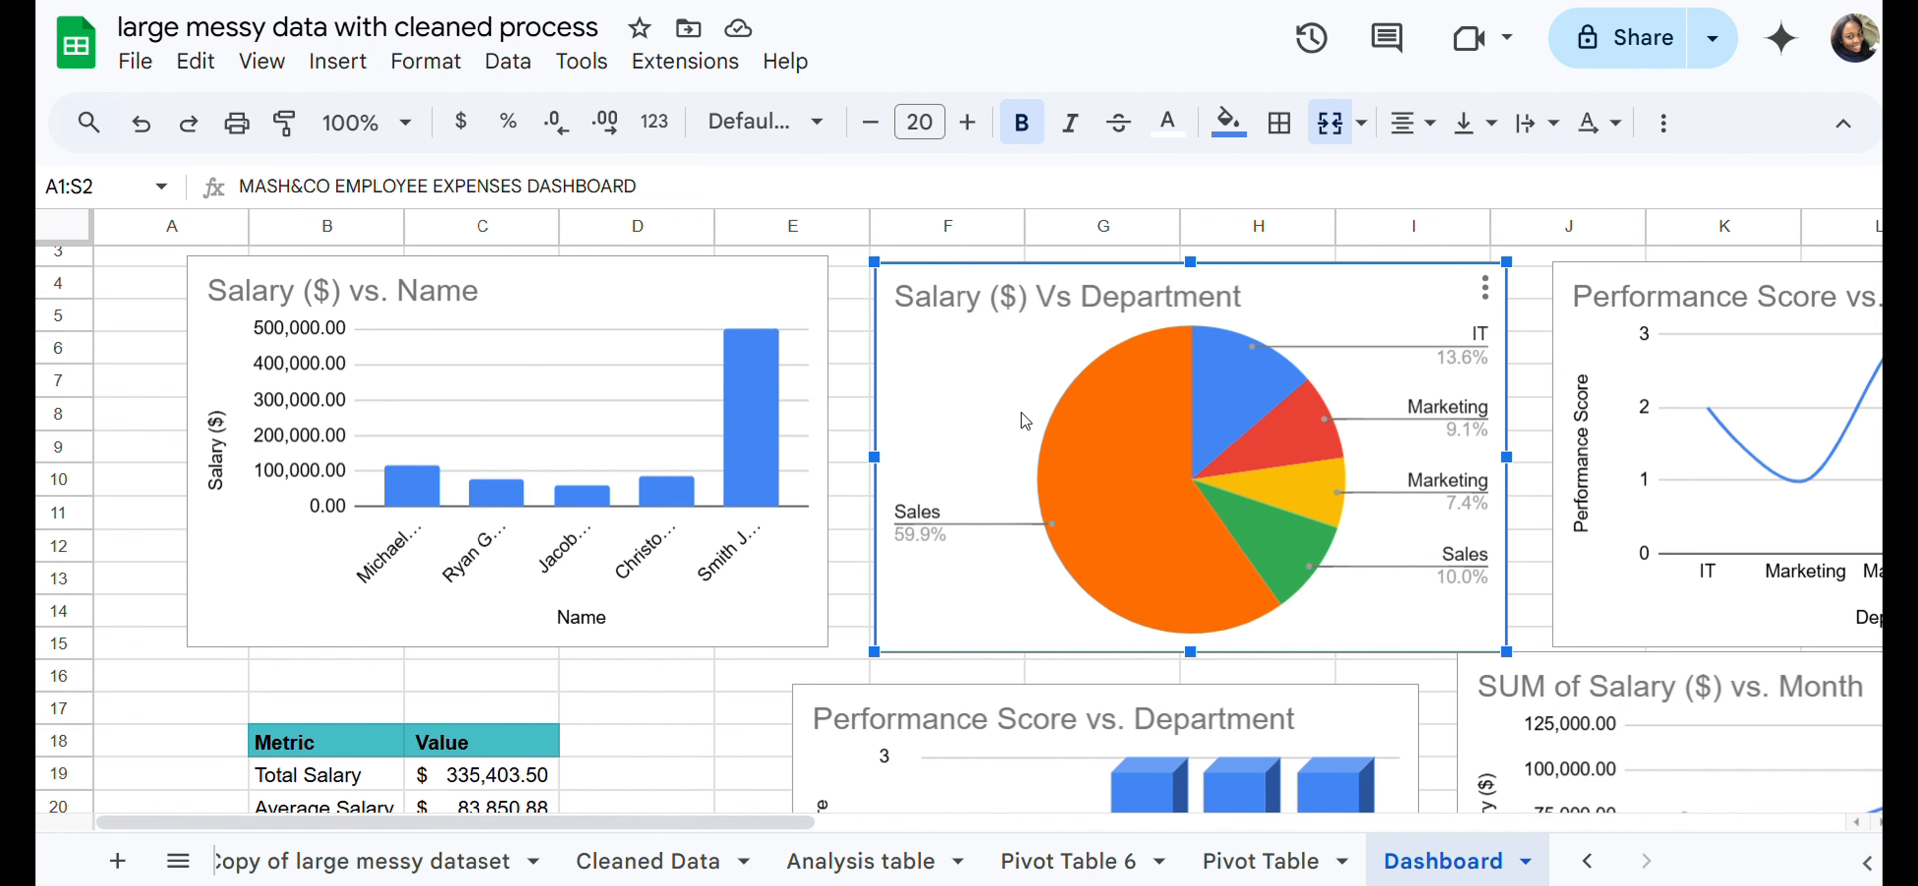
{"action": "scroll", "coordinate": [1022, 411], "scroll_direction": "right", "scroll_amount": 5}
{"action": "scroll", "coordinate": [1022, 411], "scroll_direction": "right", "scroll_amount": 9}
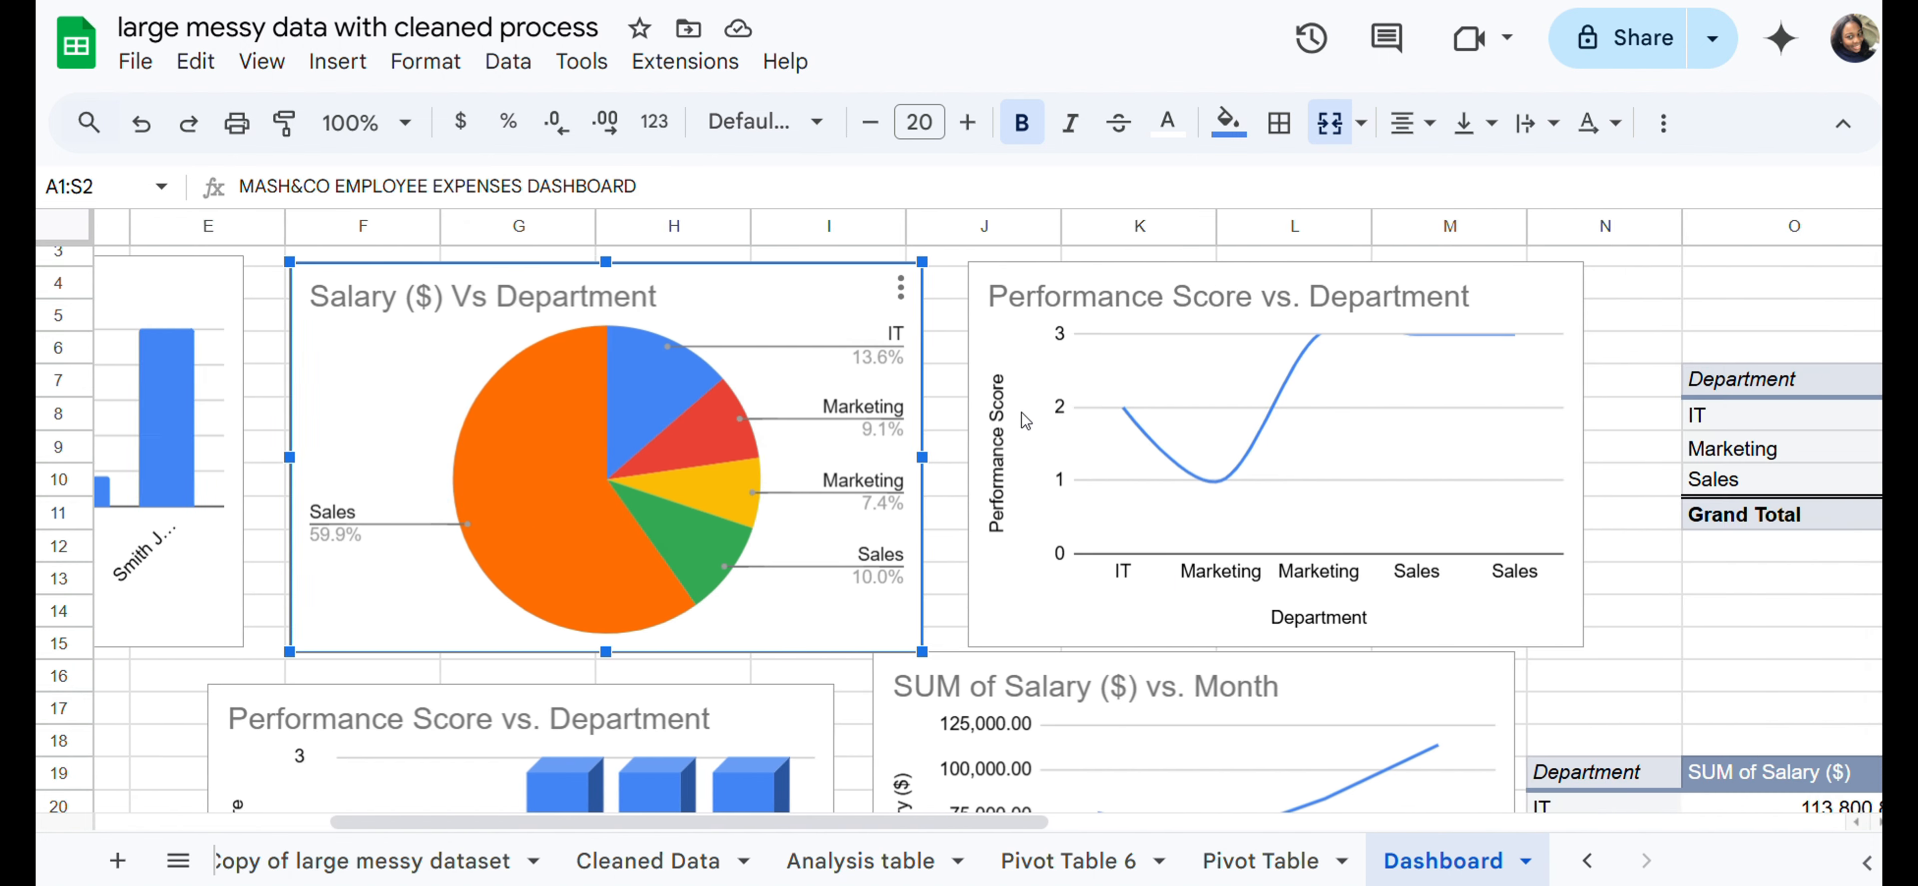
{"action": "left_click", "coordinate": [1173, 440]}
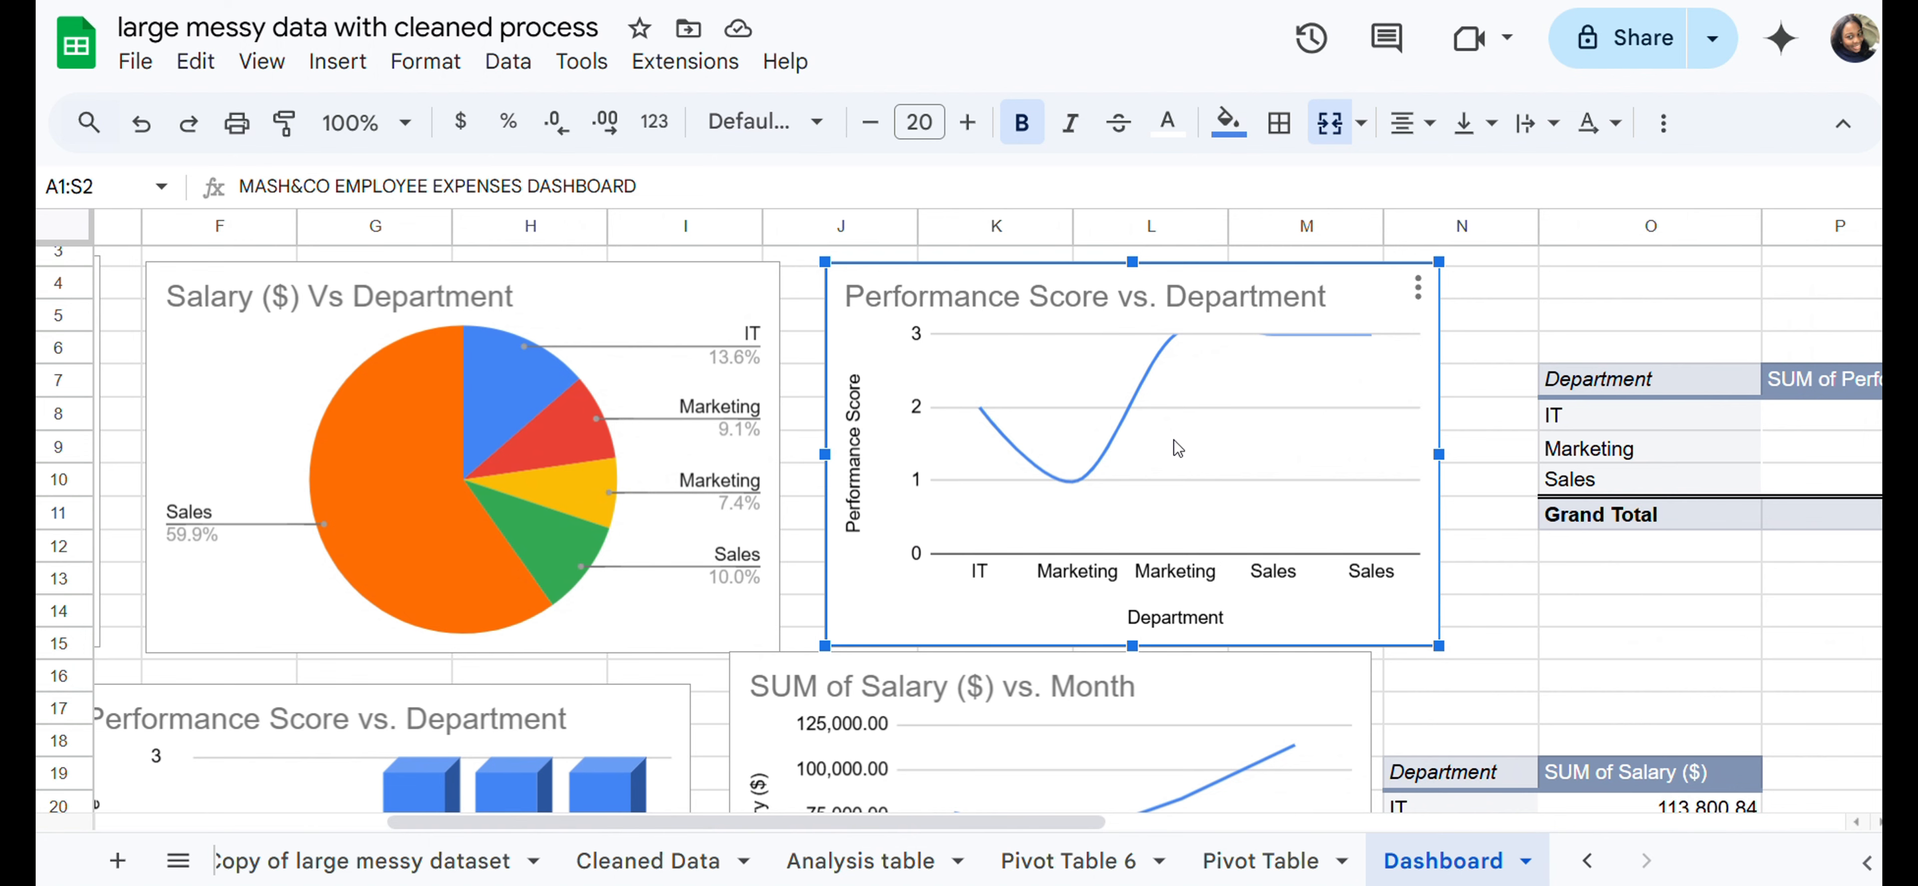
Step: Examine the pivot table summing performance score and salary by department, highlighting the range O6:R11 around it
{"action": "scroll", "coordinate": [1183, 426], "scroll_direction": "right", "scroll_amount": 1}
{"action": "scroll", "coordinate": [1187, 432], "scroll_direction": "right", "scroll_amount": 12}
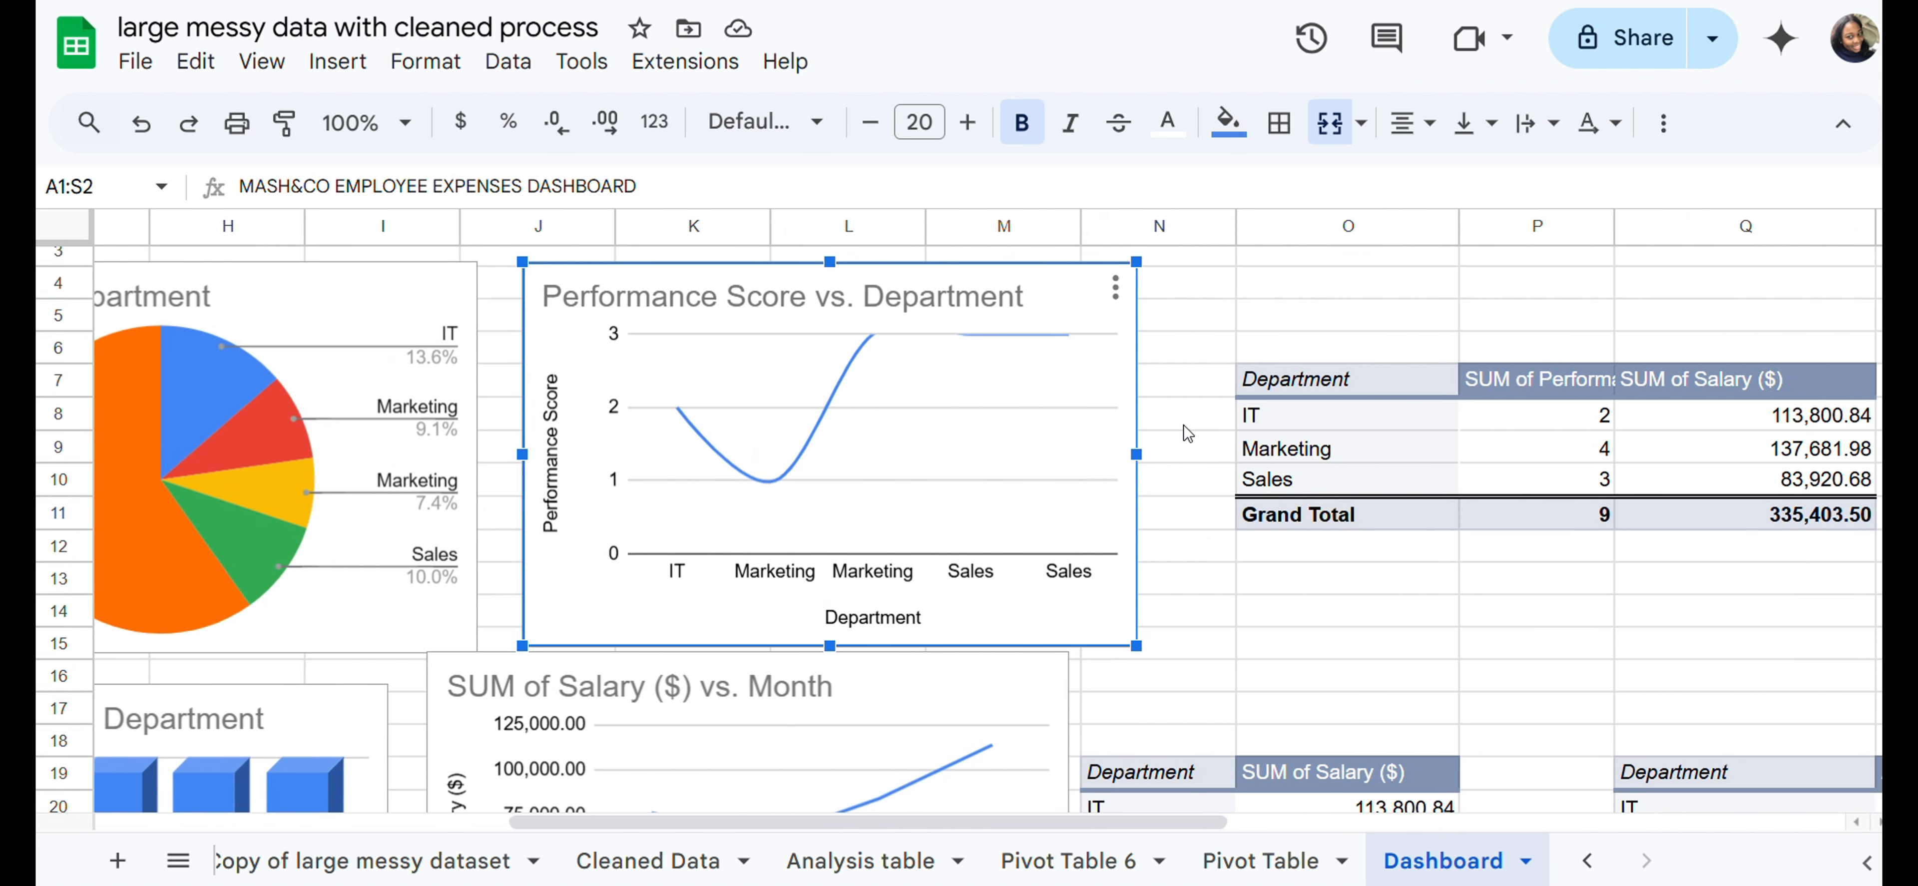
{"action": "left_click", "coordinate": [1246, 431]}
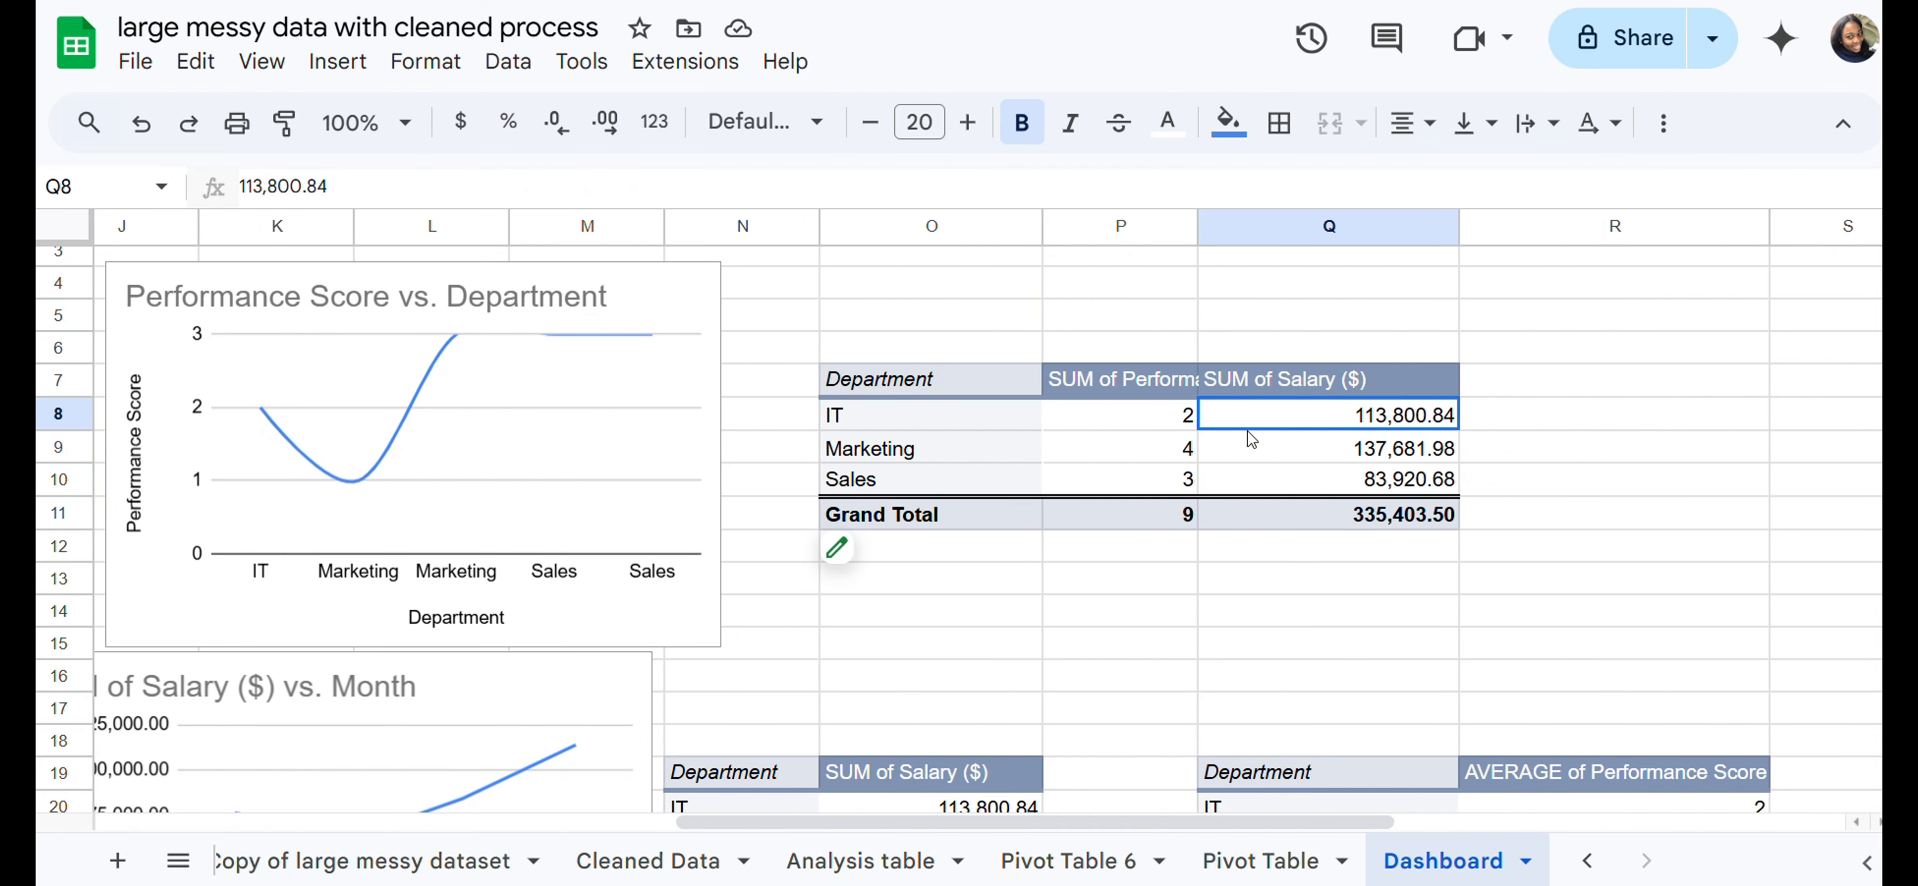
{"action": "left_click", "coordinate": [816, 335]}
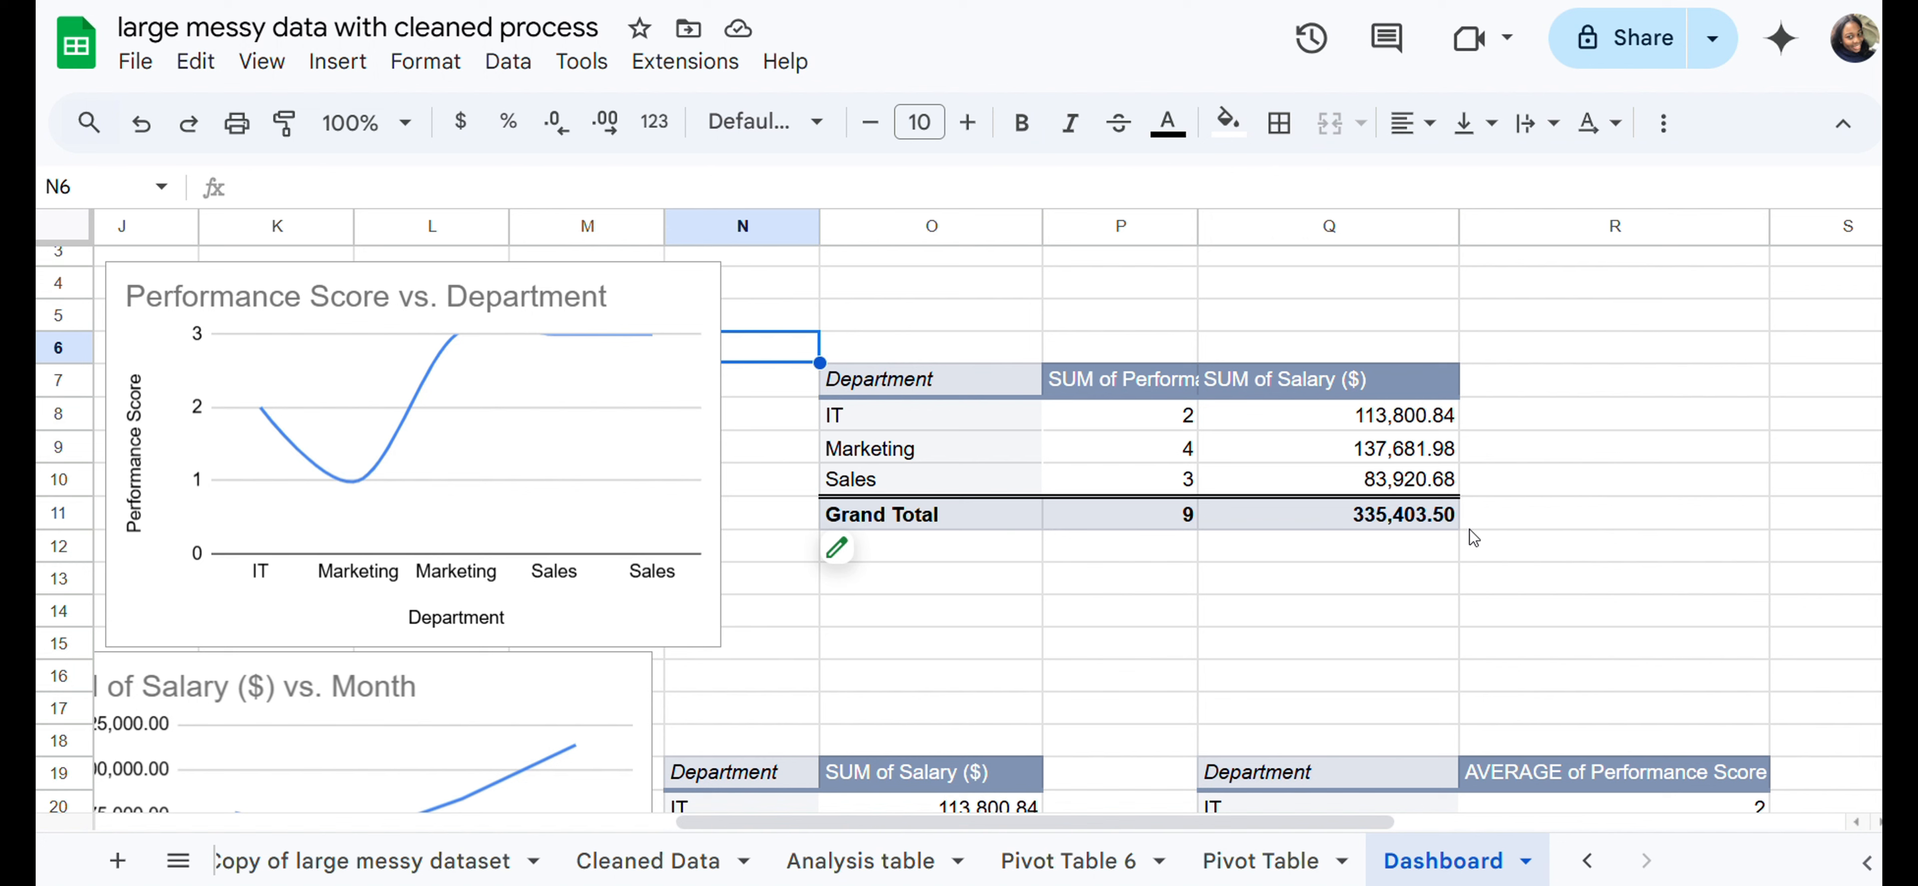
{"action": "left_click_drag", "start_coordinate": [1469, 530], "coordinate": [868, 345]}
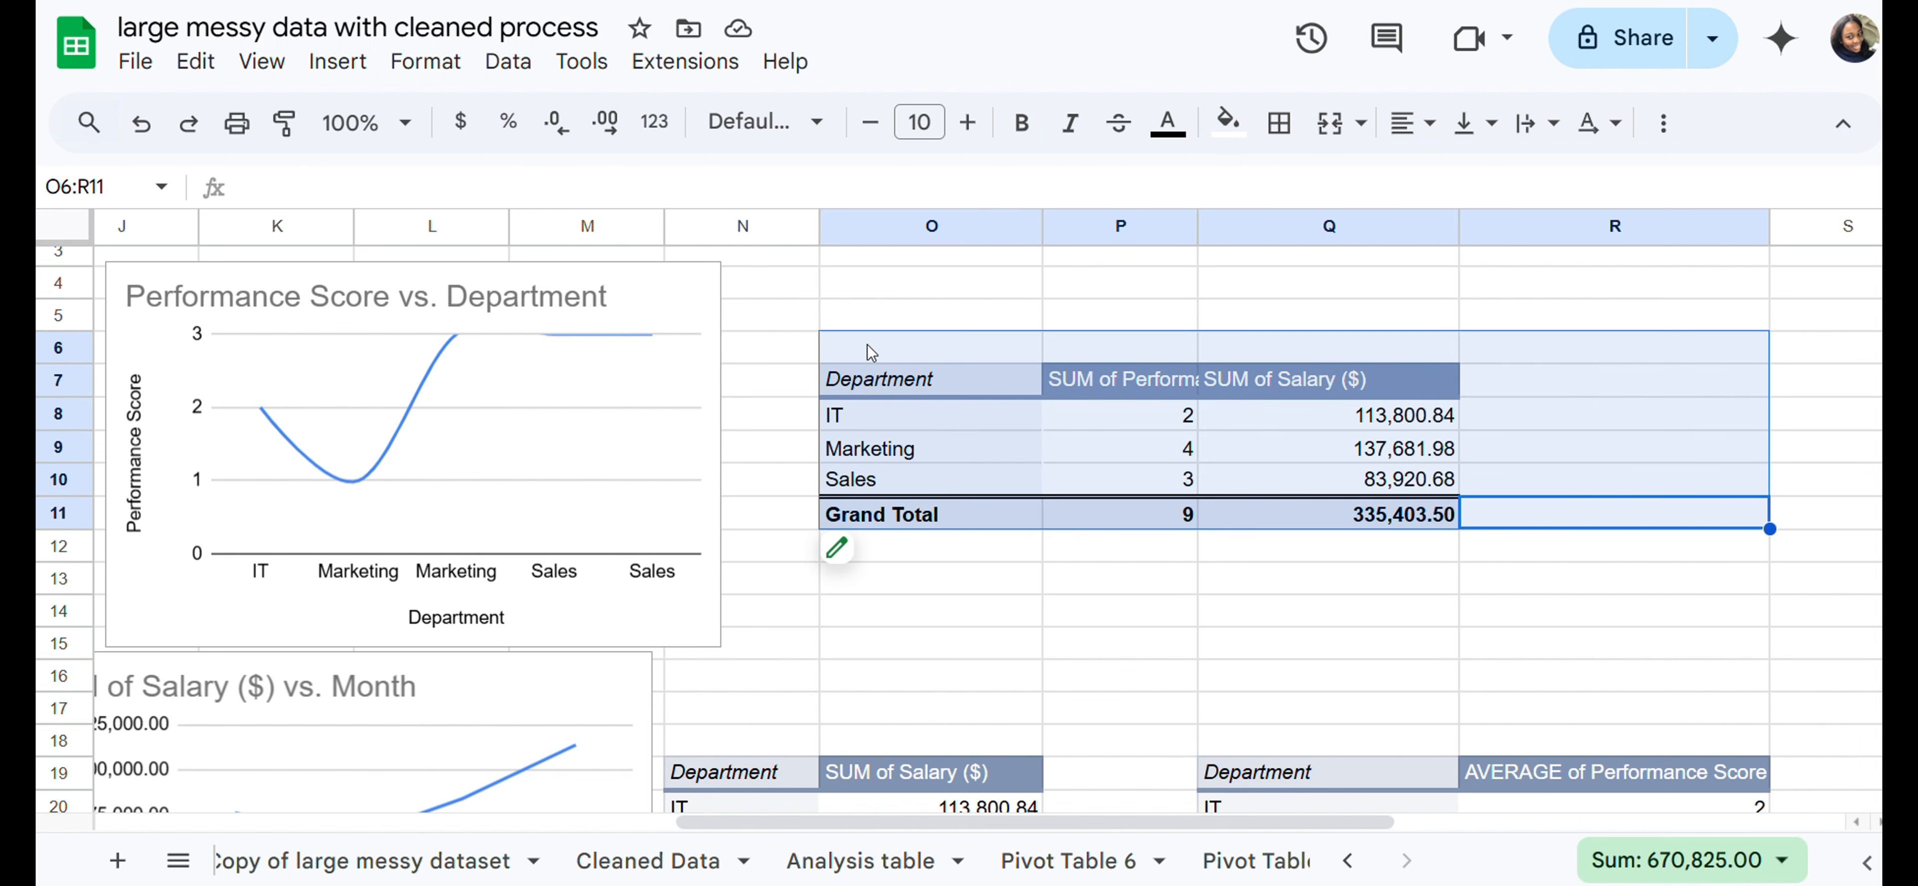
{"action": "left_click", "coordinate": [1075, 604]}
Step: Examine the metric table, the AVERAGE of Salary ($) vs. Month chart and the monthly salary distribution chart
{"action": "scroll", "coordinate": [1074, 604], "scroll_direction": "left", "scroll_amount": 5}
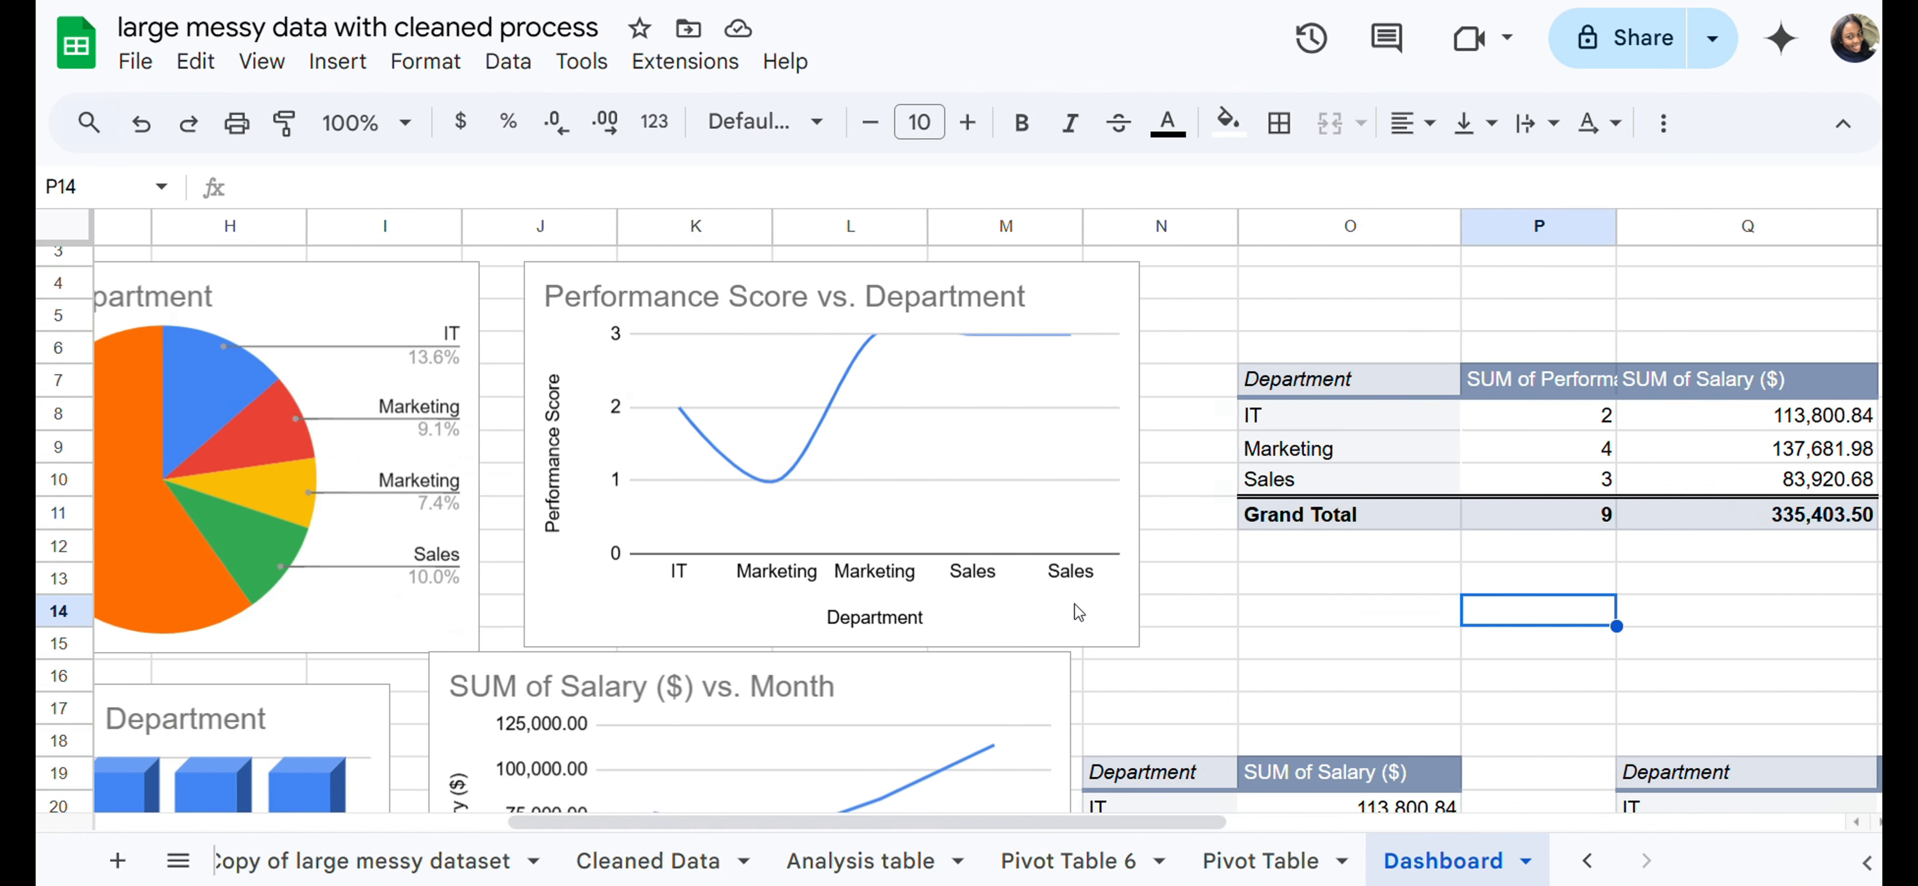
{"action": "scroll", "coordinate": [1075, 603], "scroll_direction": "left", "scroll_amount": 10}
{"action": "scroll", "coordinate": [1074, 604], "scroll_direction": "down", "scroll_amount": 3}
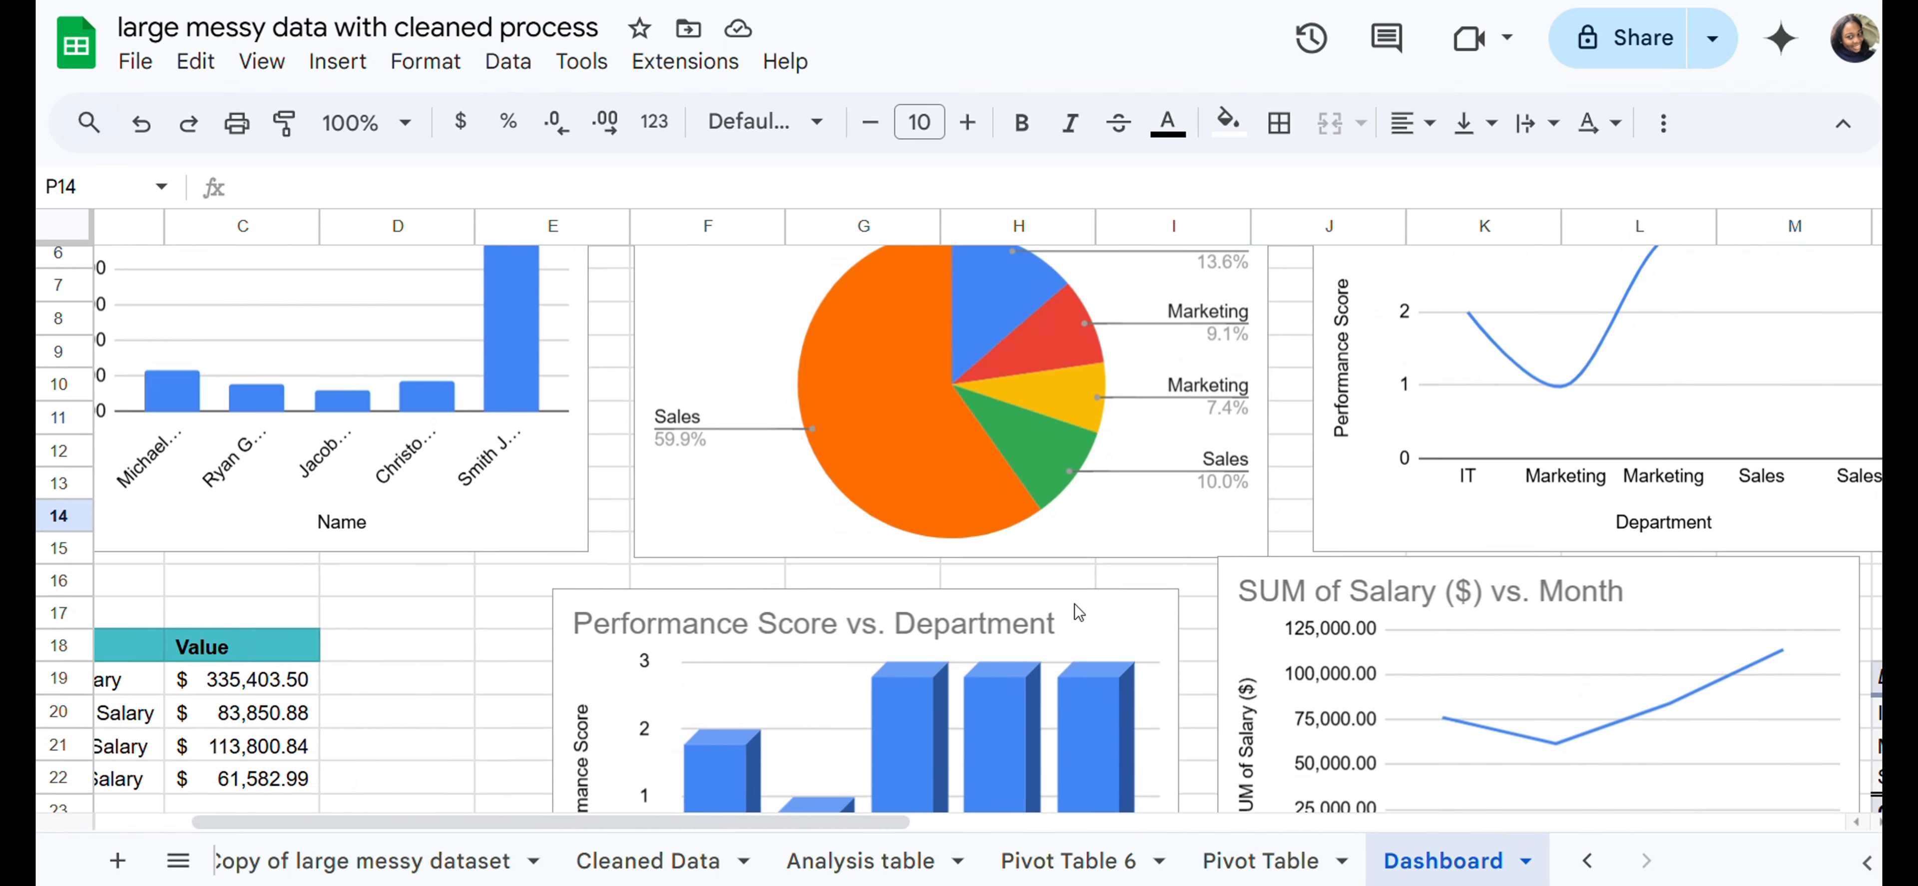
{"action": "scroll", "coordinate": [1074, 604], "scroll_direction": "down", "scroll_amount": 4}
{"action": "scroll", "coordinate": [1074, 604], "scroll_direction": "left", "scroll_amount": 3}
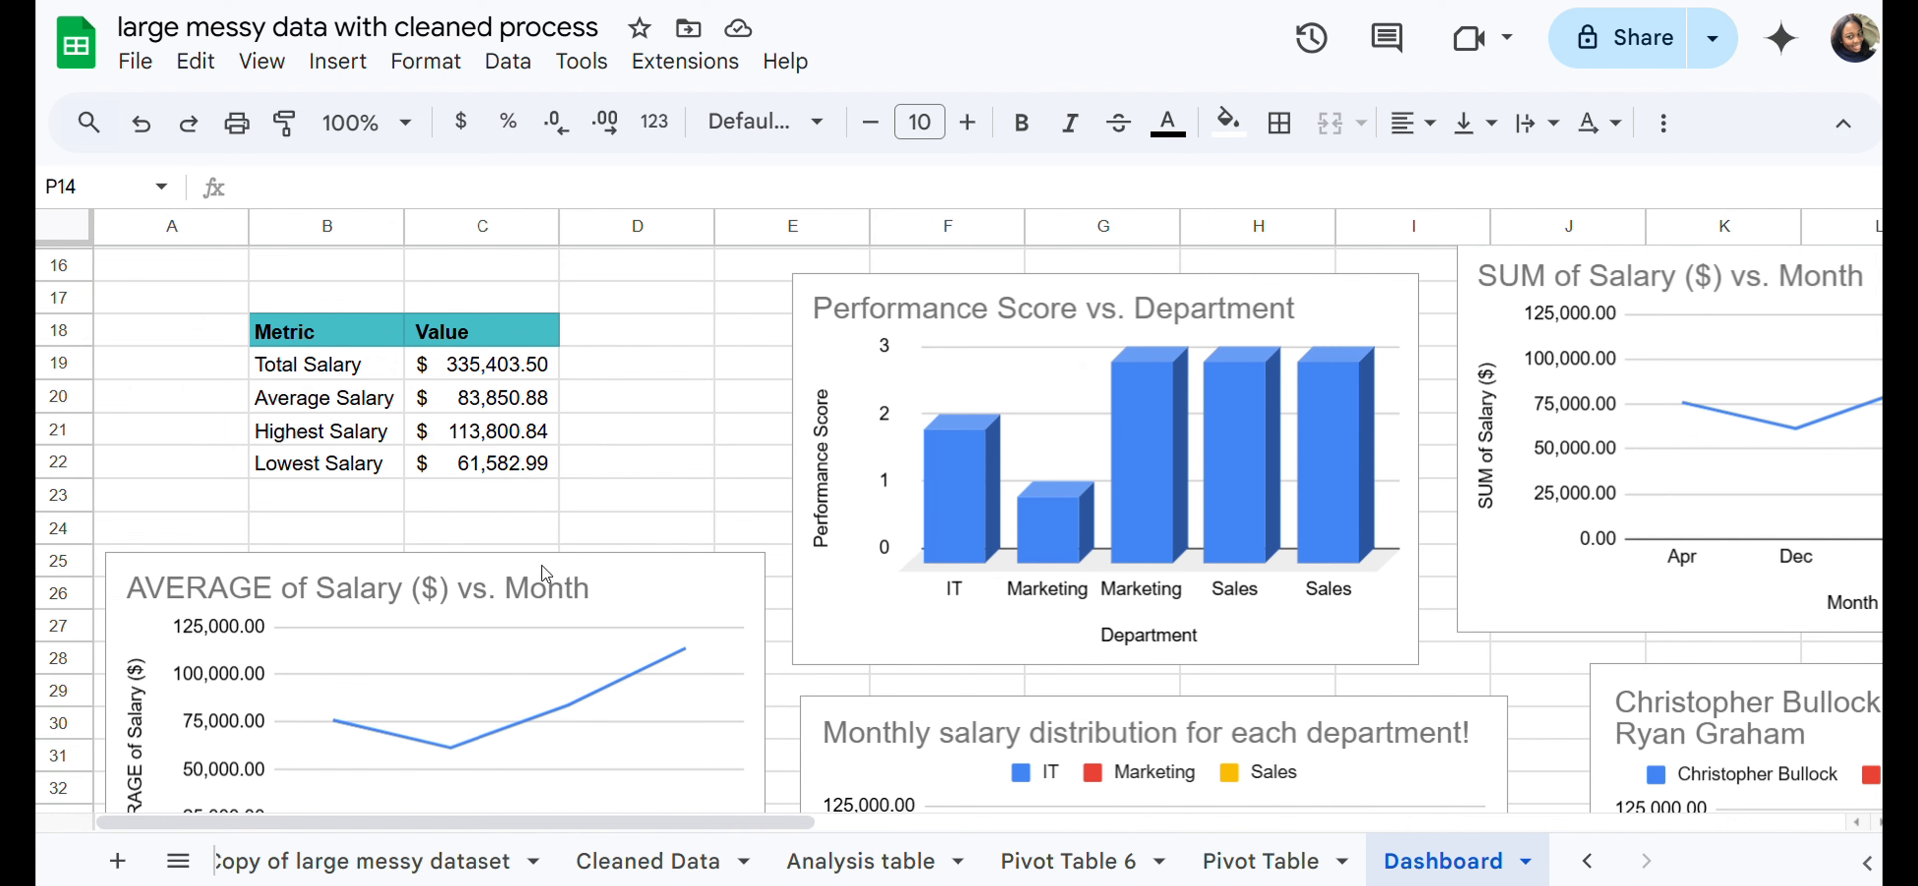
{"action": "scroll", "coordinate": [631, 591], "scroll_direction": "down", "scroll_amount": 4}
{"action": "scroll", "coordinate": [631, 591], "scroll_direction": "up", "scroll_amount": 2}
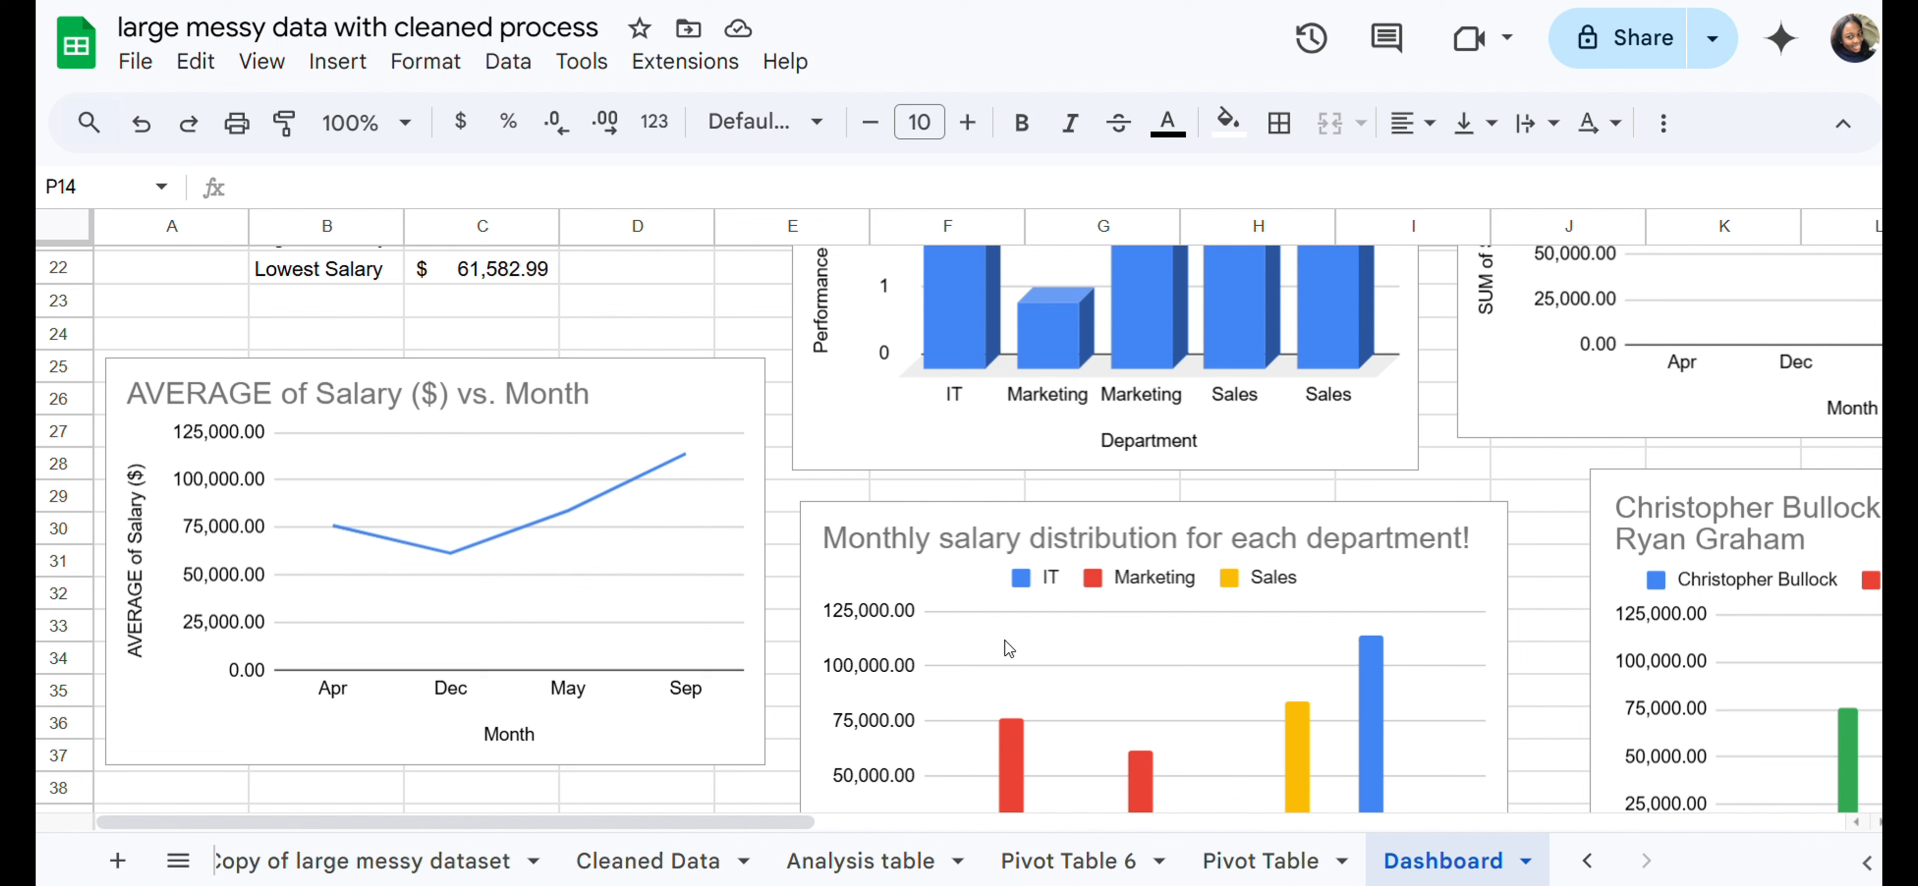
Step: Examine the monthly salary distribution chart by department, the SUM of Salary ($) pivot table, and the Performance Score vs. Department column chart
{"action": "scroll", "coordinate": [1276, 650], "scroll_direction": "down", "scroll_amount": 5}
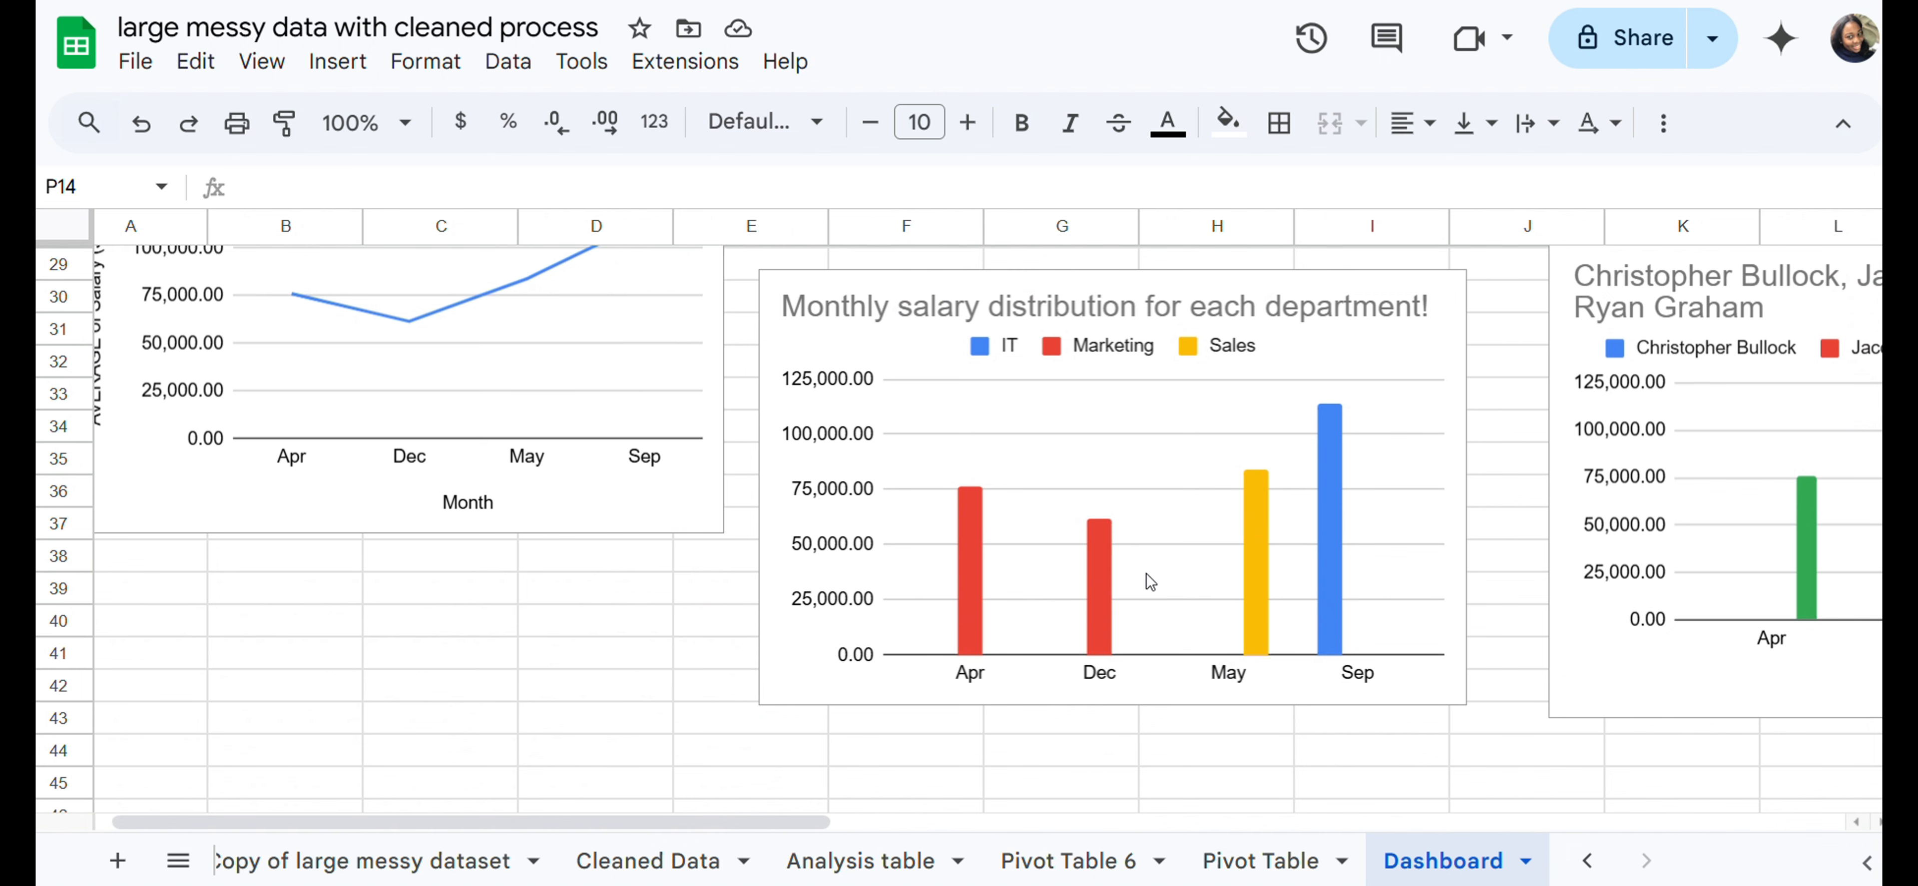
{"action": "scroll", "coordinate": [1067, 447], "scroll_direction": "up", "scroll_amount": 2}
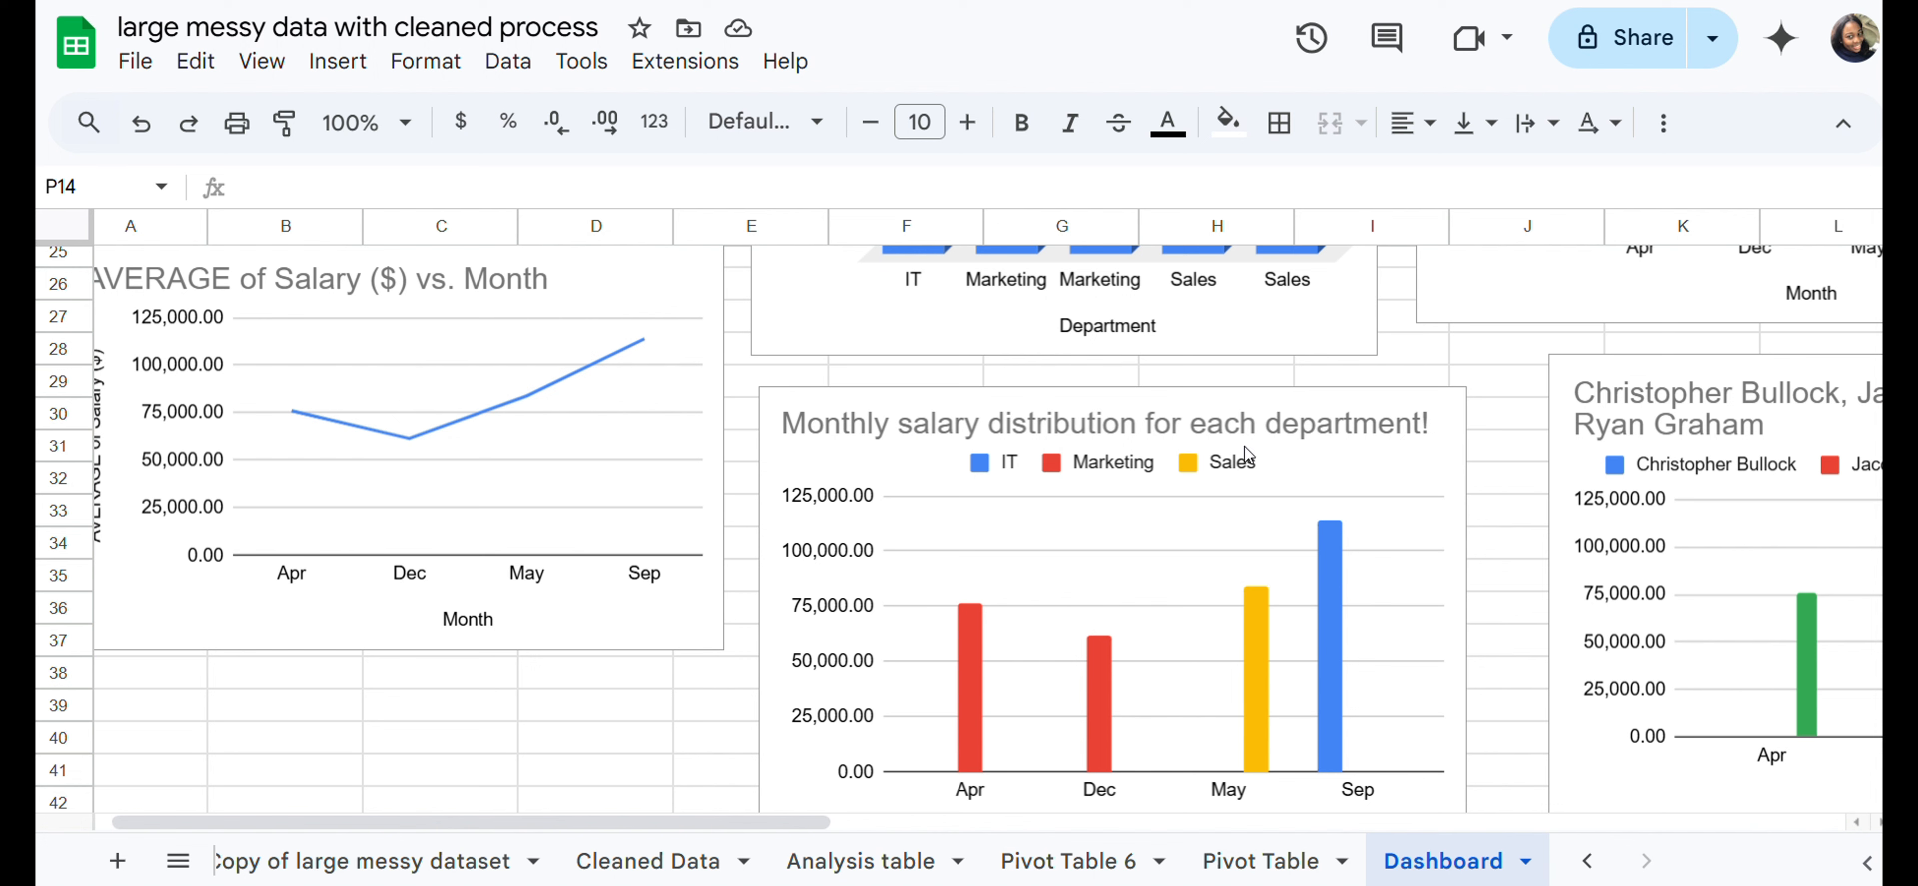
{"action": "scroll", "coordinate": [1341, 452], "scroll_direction": "up", "scroll_amount": 4}
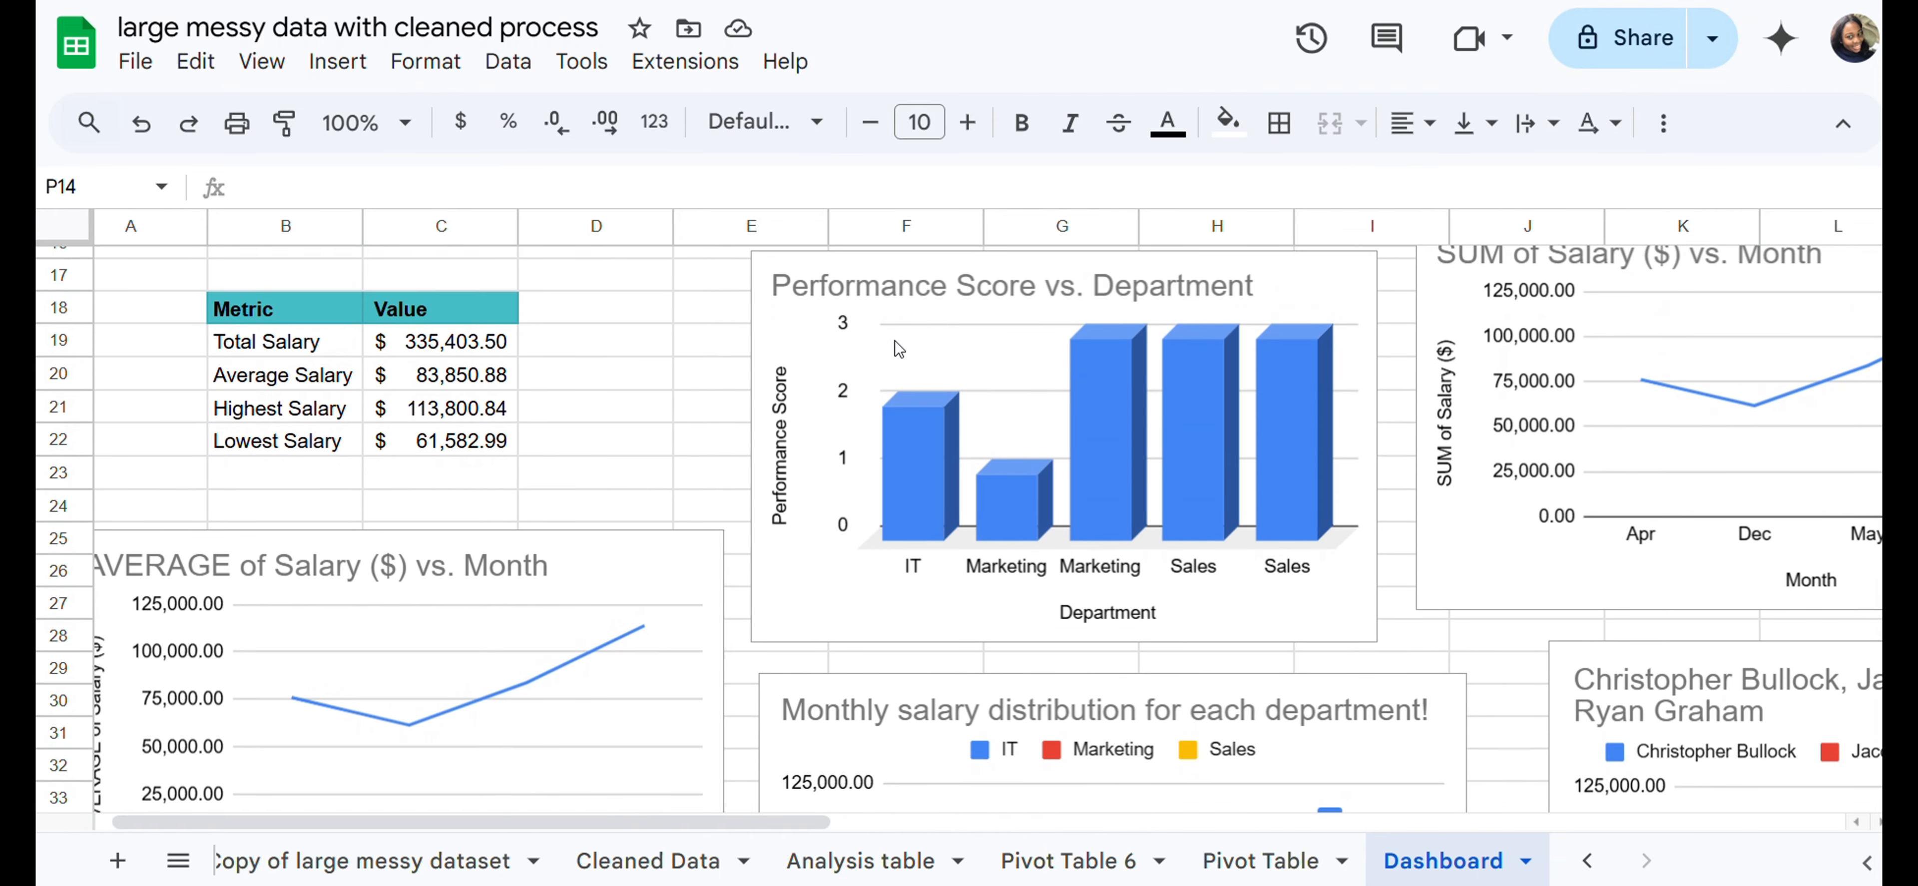
{"action": "scroll", "coordinate": [1082, 353], "scroll_direction": "right", "scroll_amount": 5}
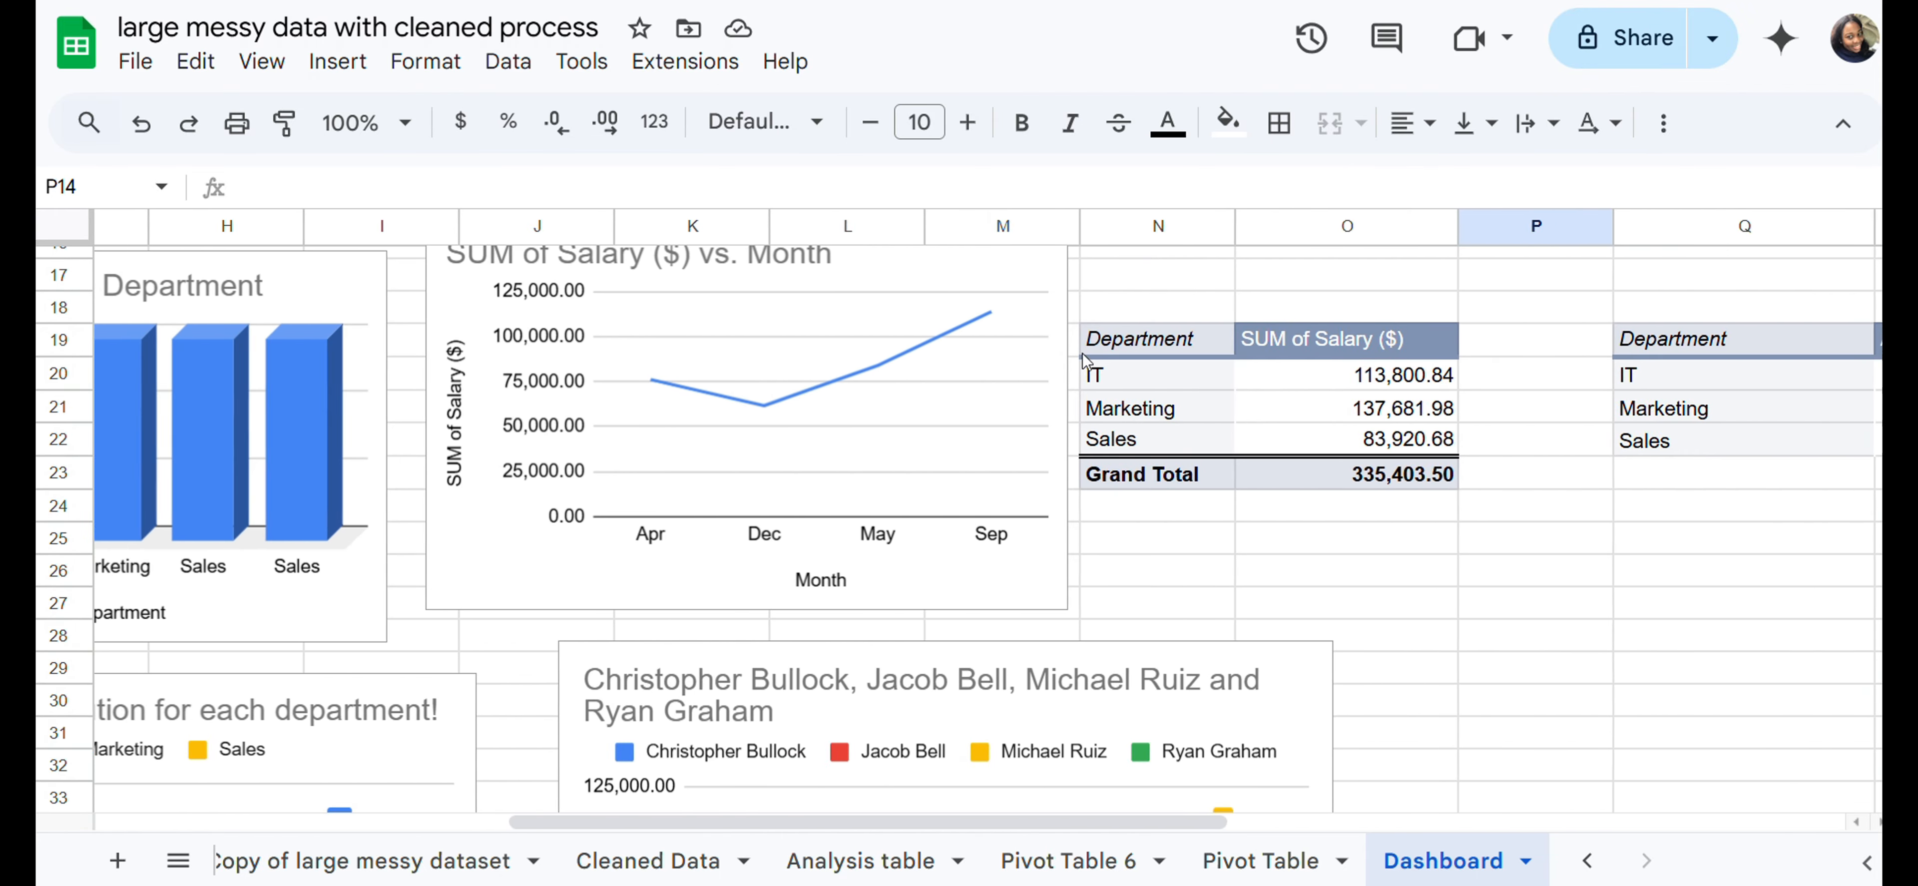
{"action": "scroll", "coordinate": [1388, 448], "scroll_direction": "right", "scroll_amount": 3}
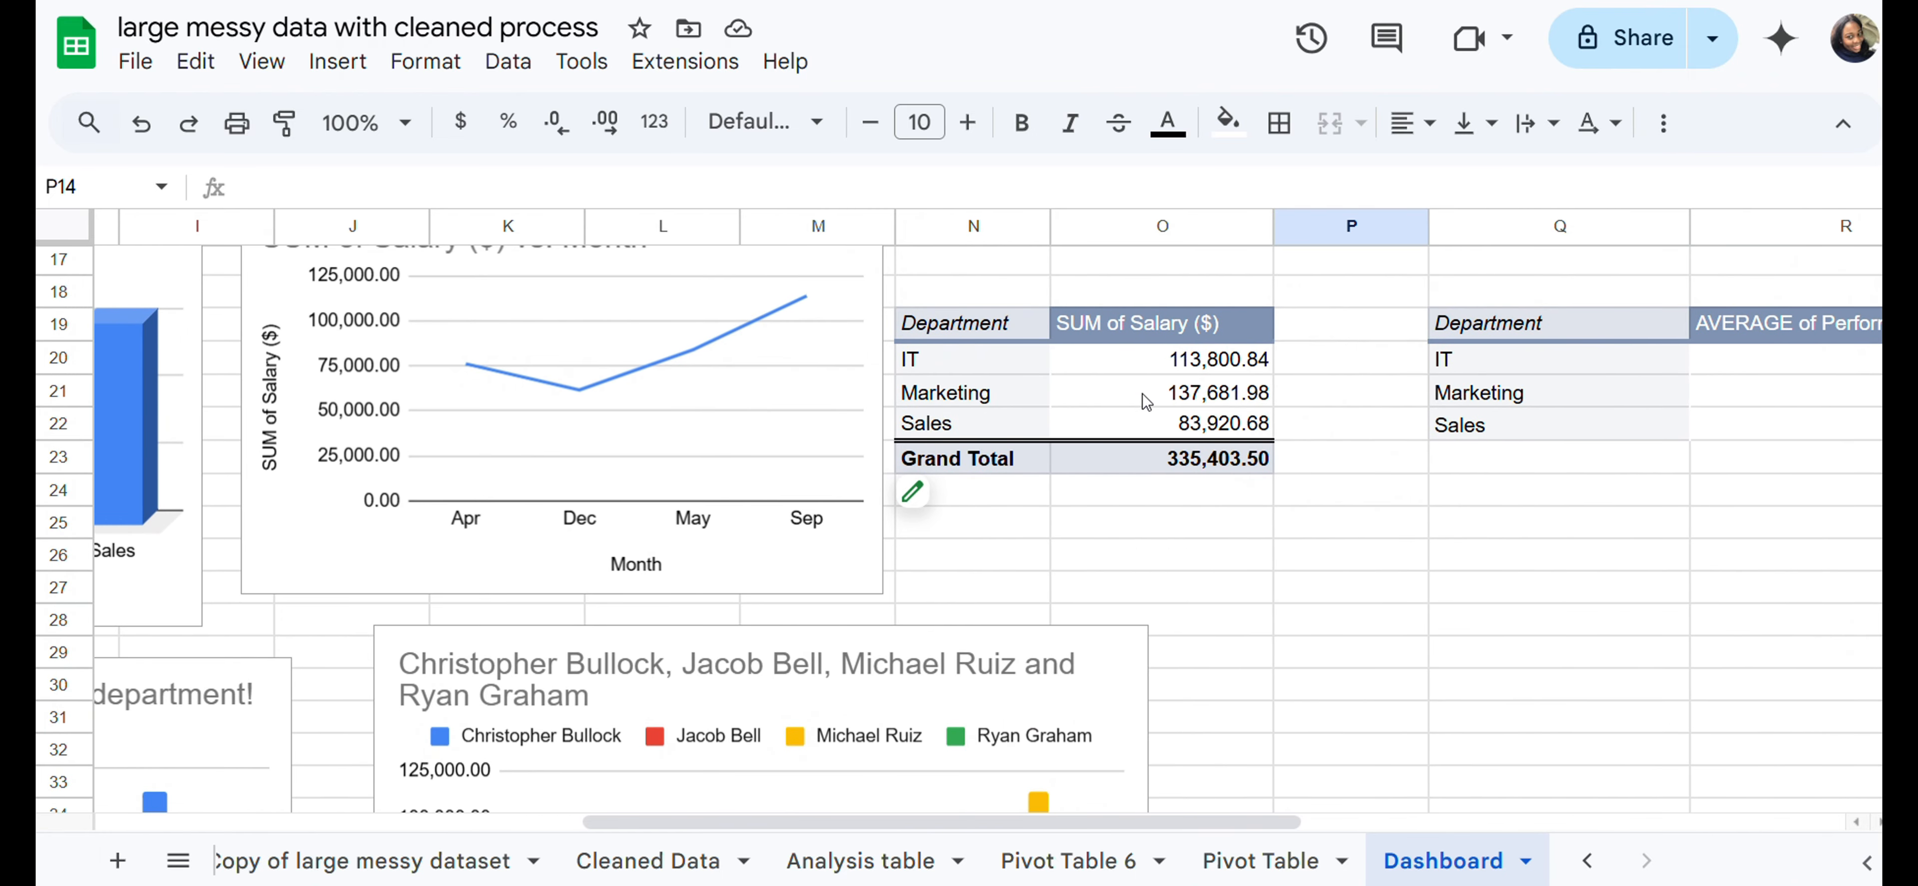
{"action": "scroll", "coordinate": [1014, 427], "scroll_direction": "left", "scroll_amount": 5}
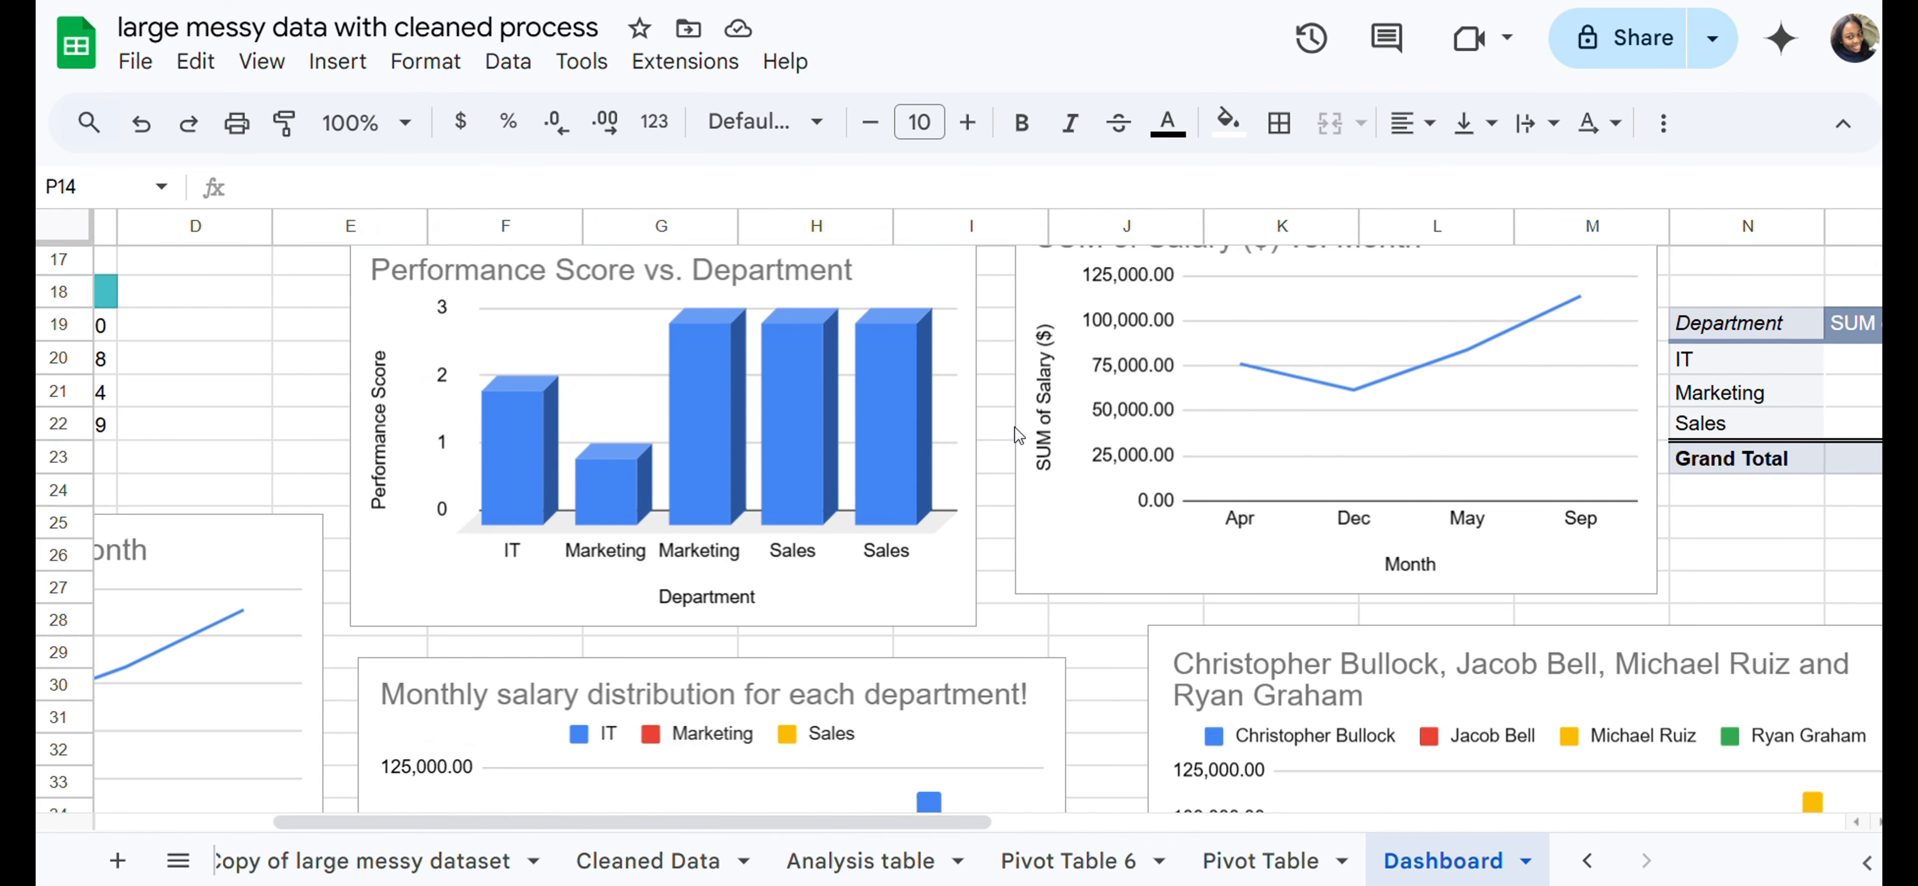
{"action": "scroll", "coordinate": [1014, 428], "scroll_direction": "up", "scroll_amount": 3}
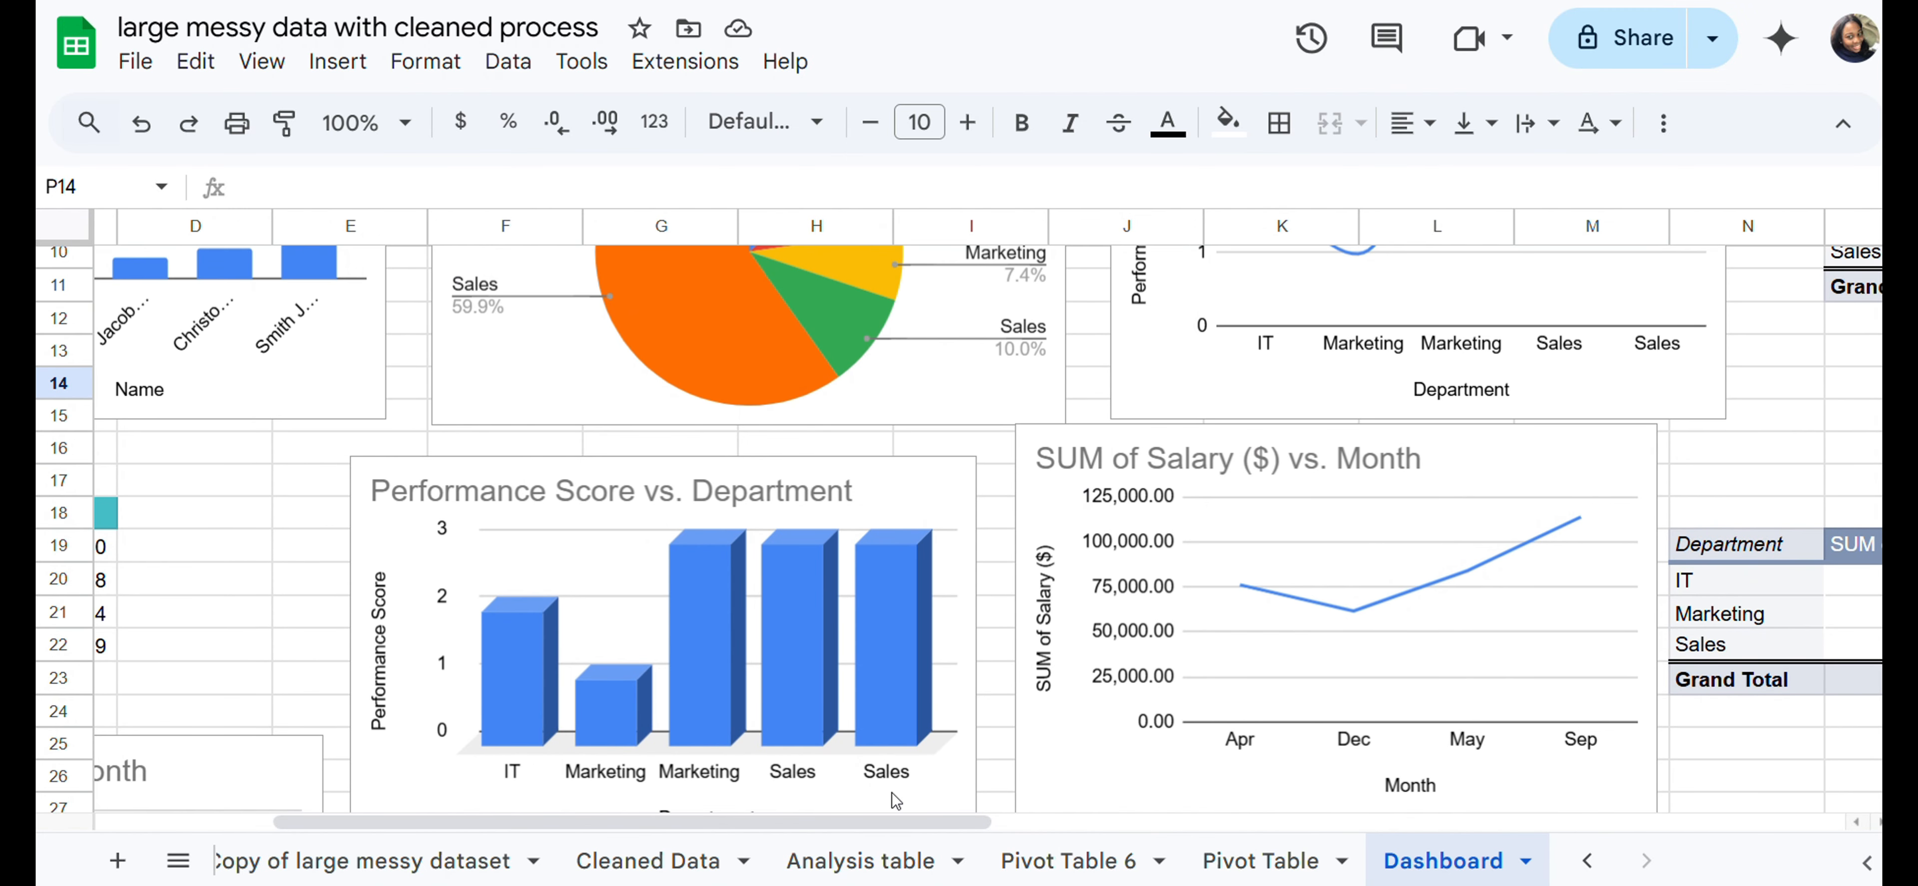
Step: Check the source data in the Analysis table and Cleaned Data sheets, selecting the Performance Score column and the Department header
{"action": "left_click", "coordinate": [850, 866]}
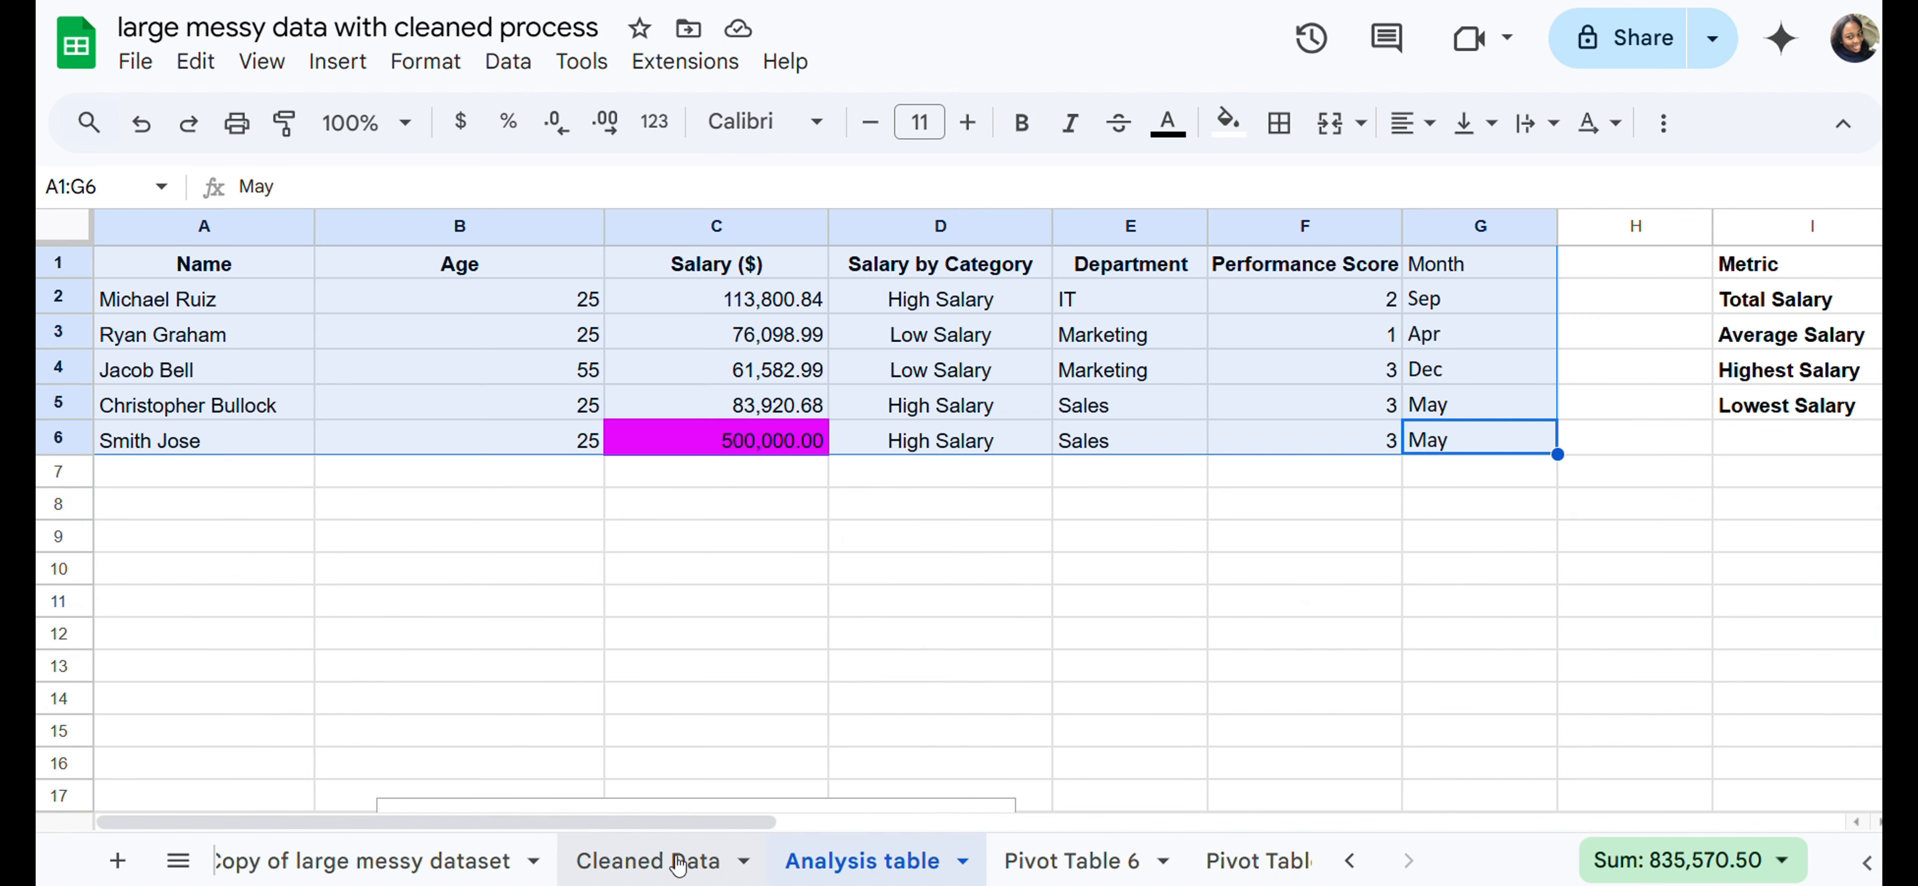
{"action": "left_click", "coordinate": [678, 862]}
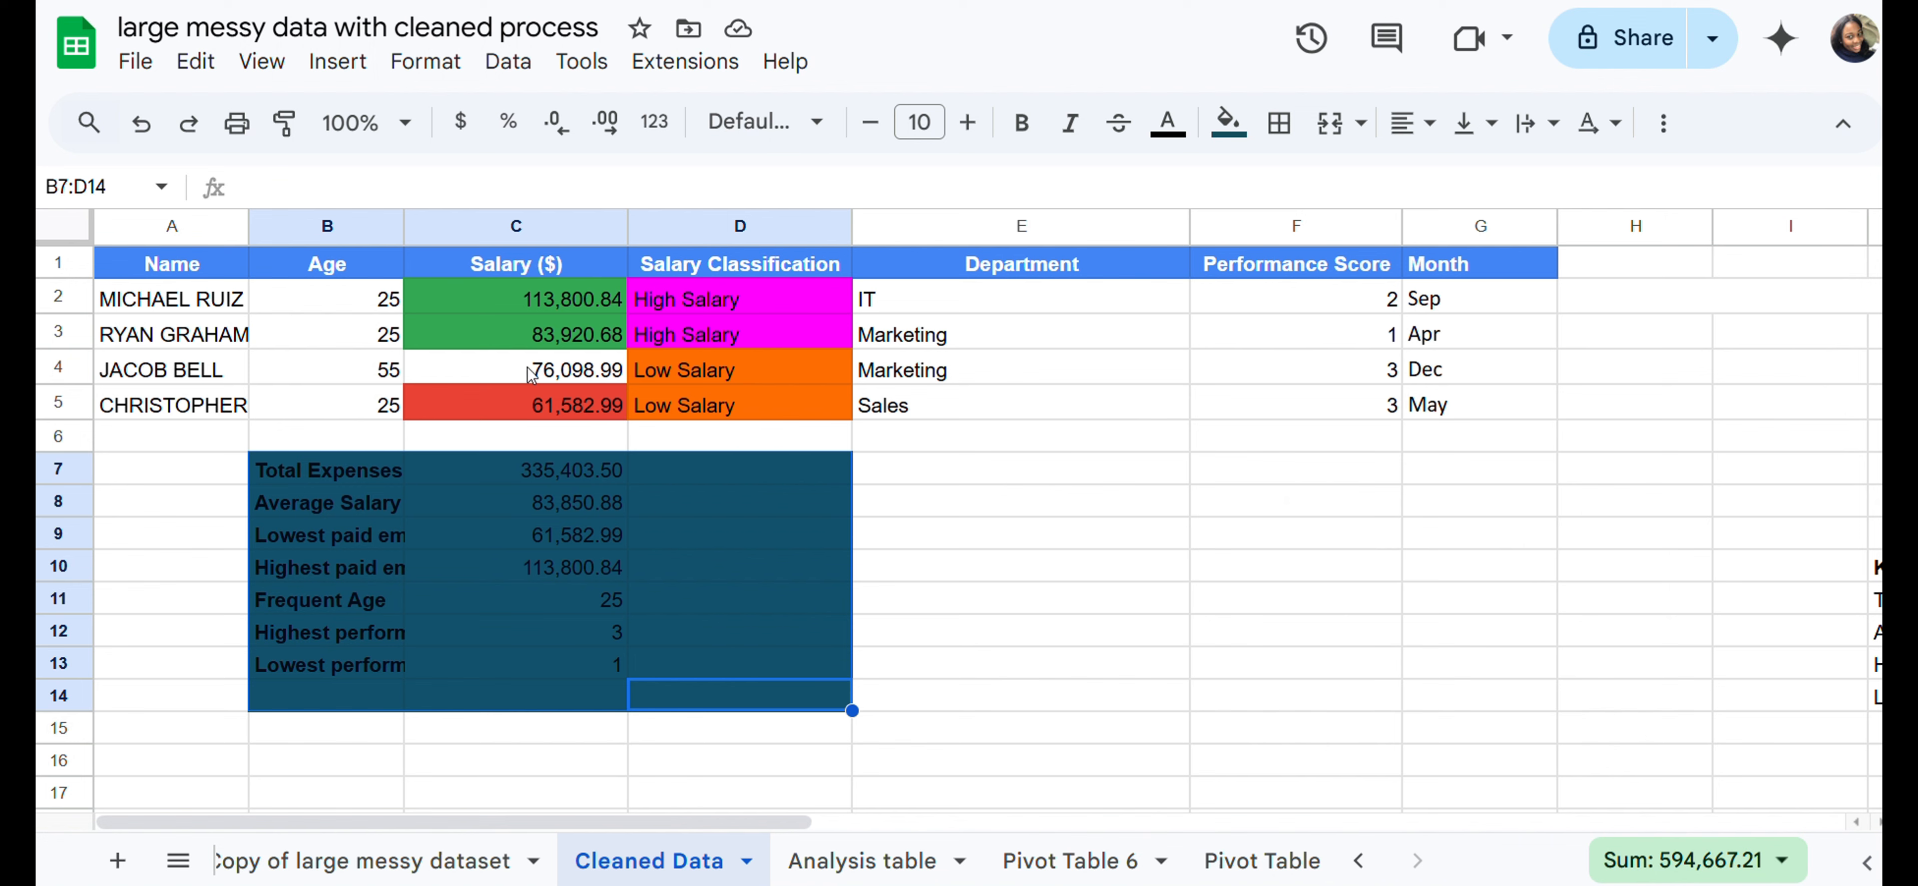
{"action": "left_click", "coordinate": [1267, 226]}
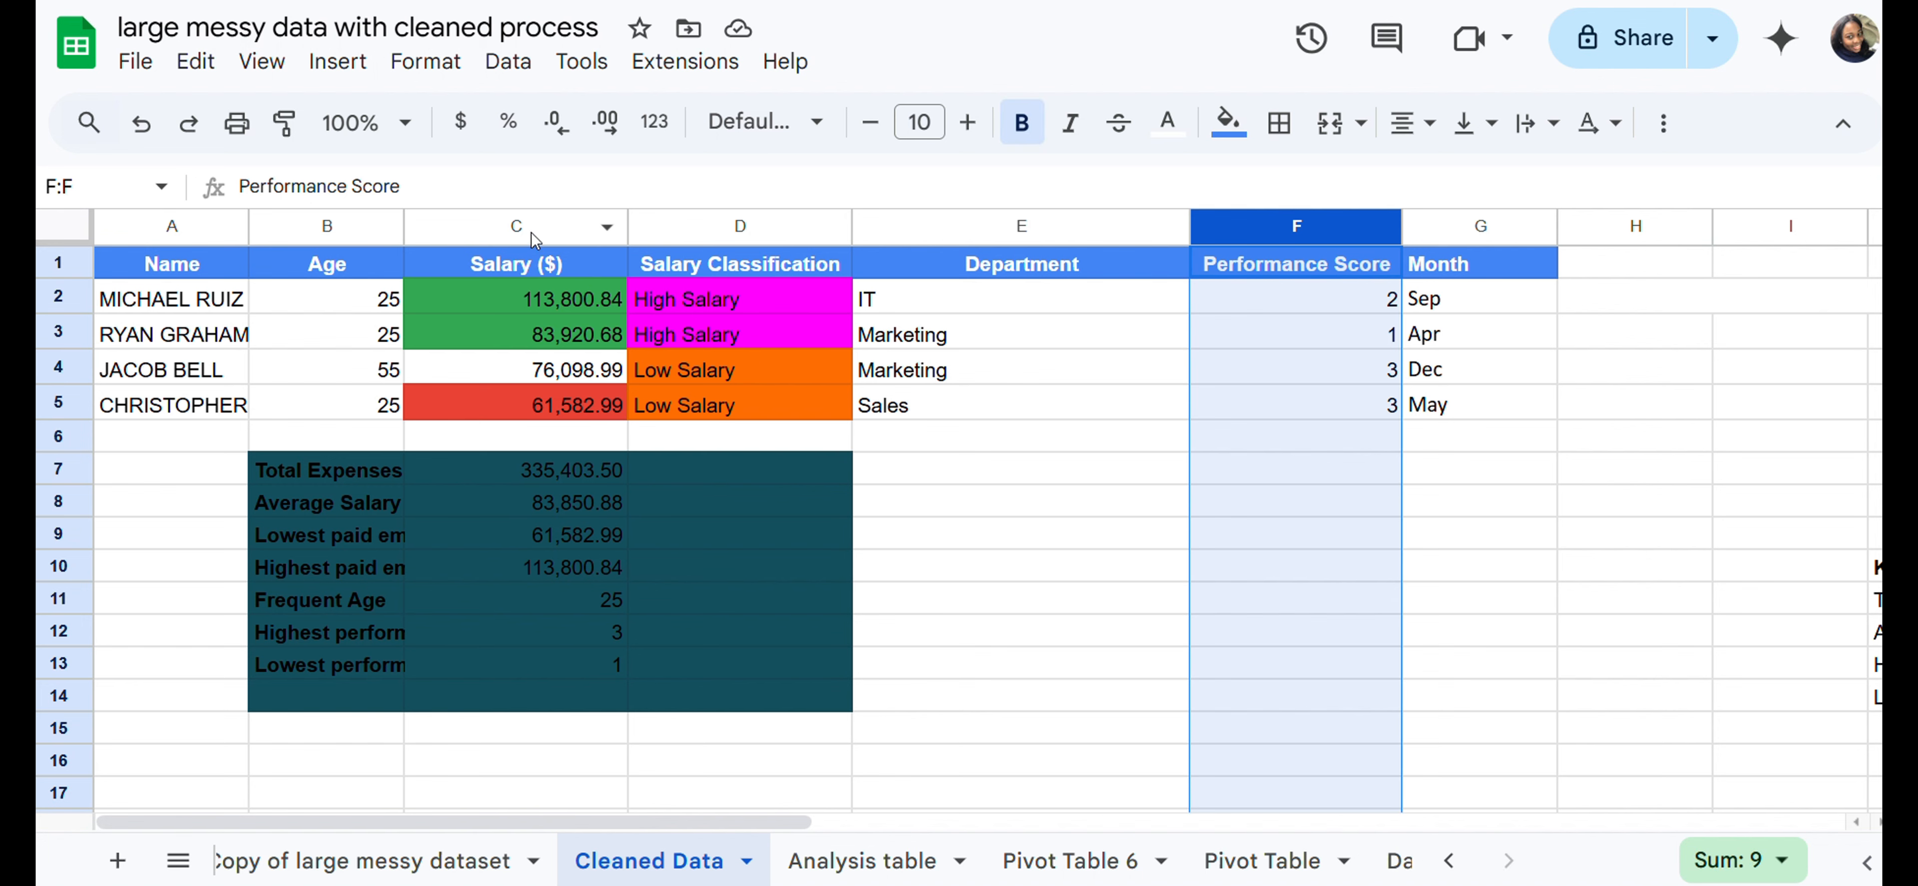
{"action": "left_click", "coordinate": [940, 257]}
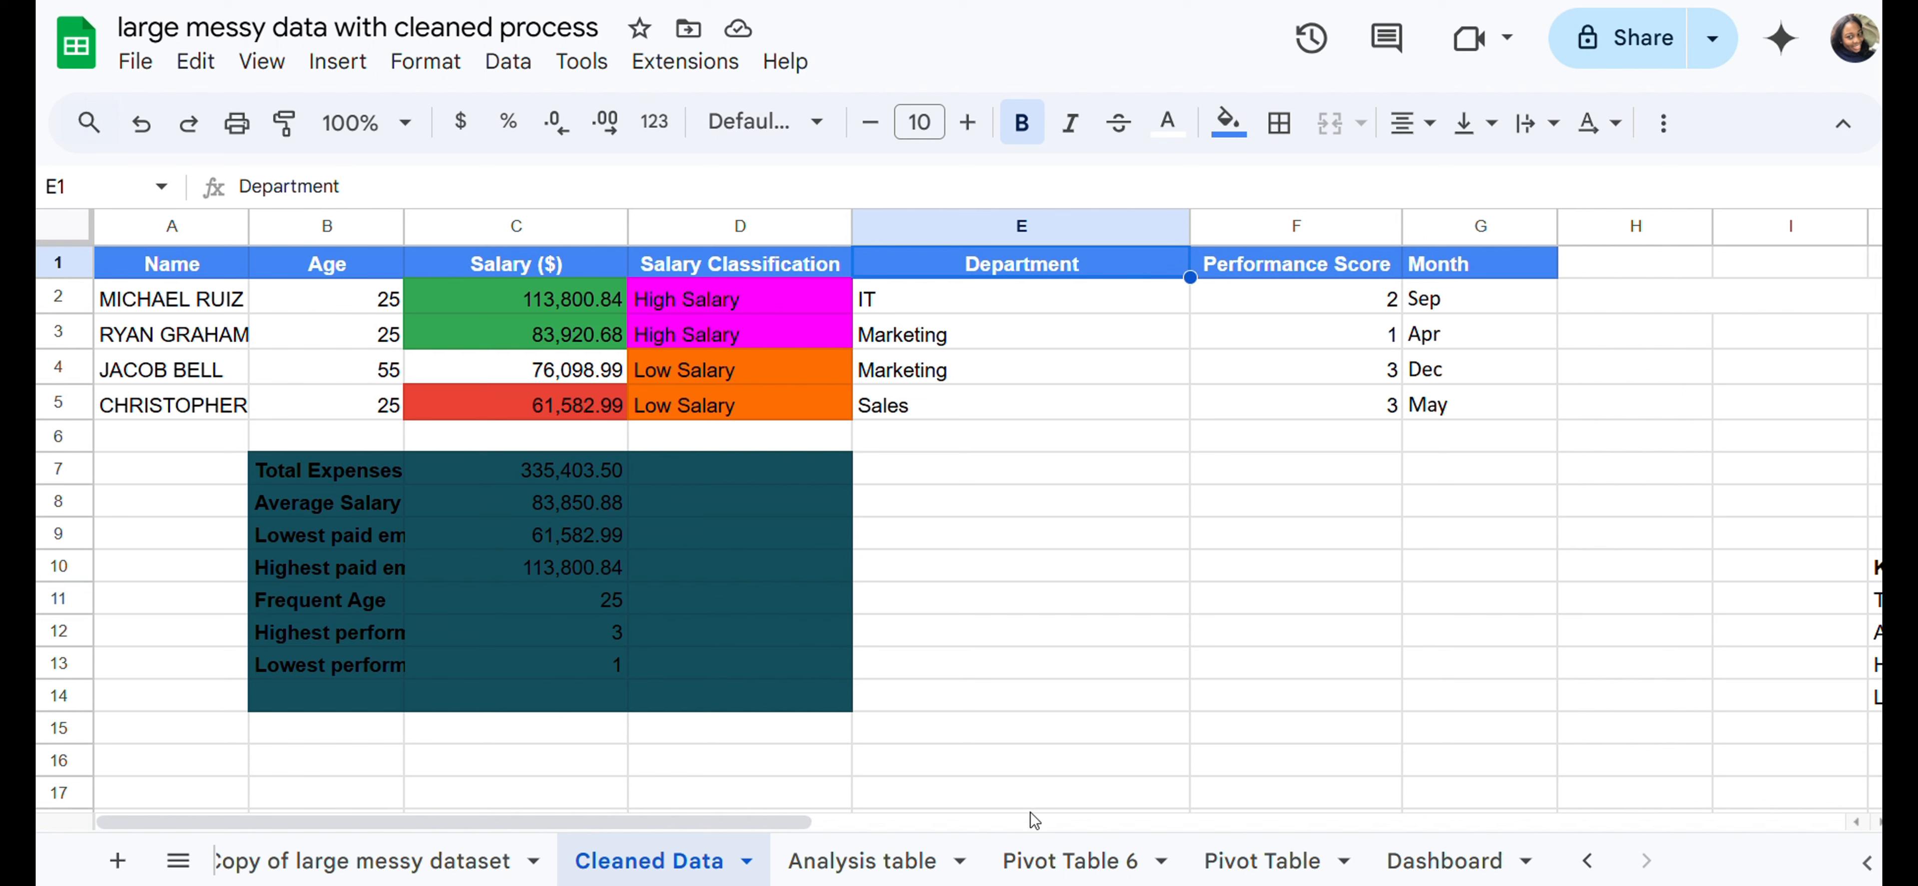
Step: Return to the Dashboard sheet and review the monthly salary charts and the department pivot tables
{"action": "left_click", "coordinate": [1434, 857]}
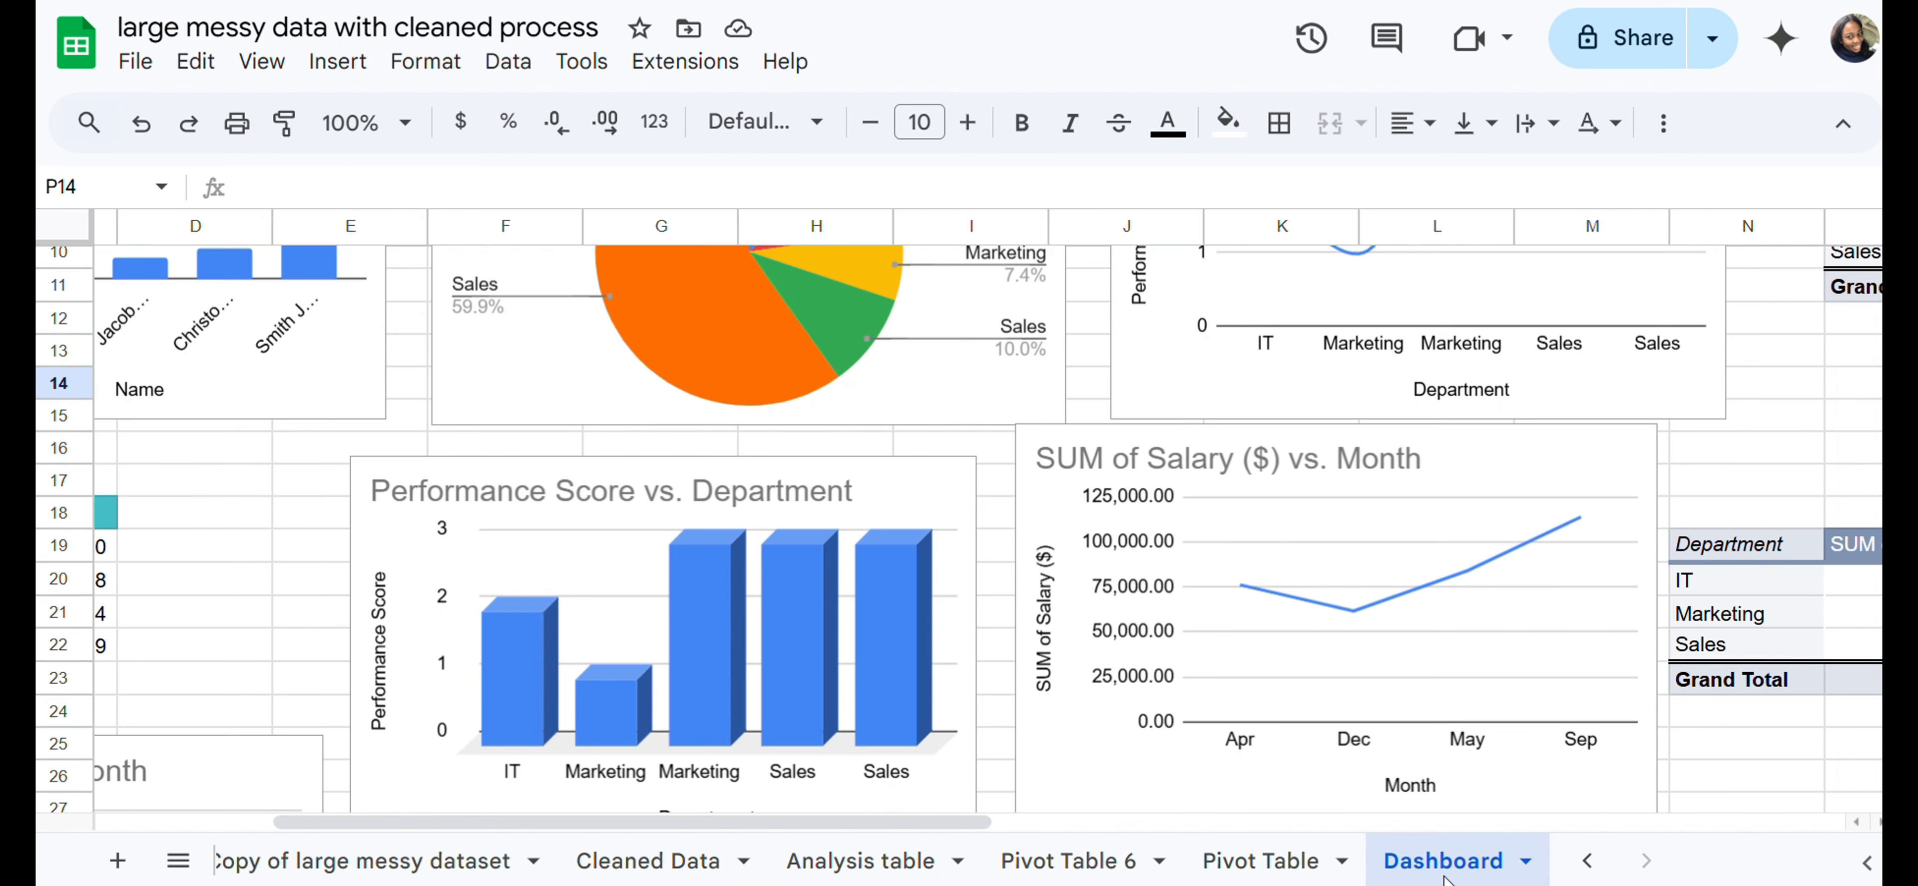
{"action": "scroll", "coordinate": [1331, 623], "scroll_direction": "down", "scroll_amount": 10}
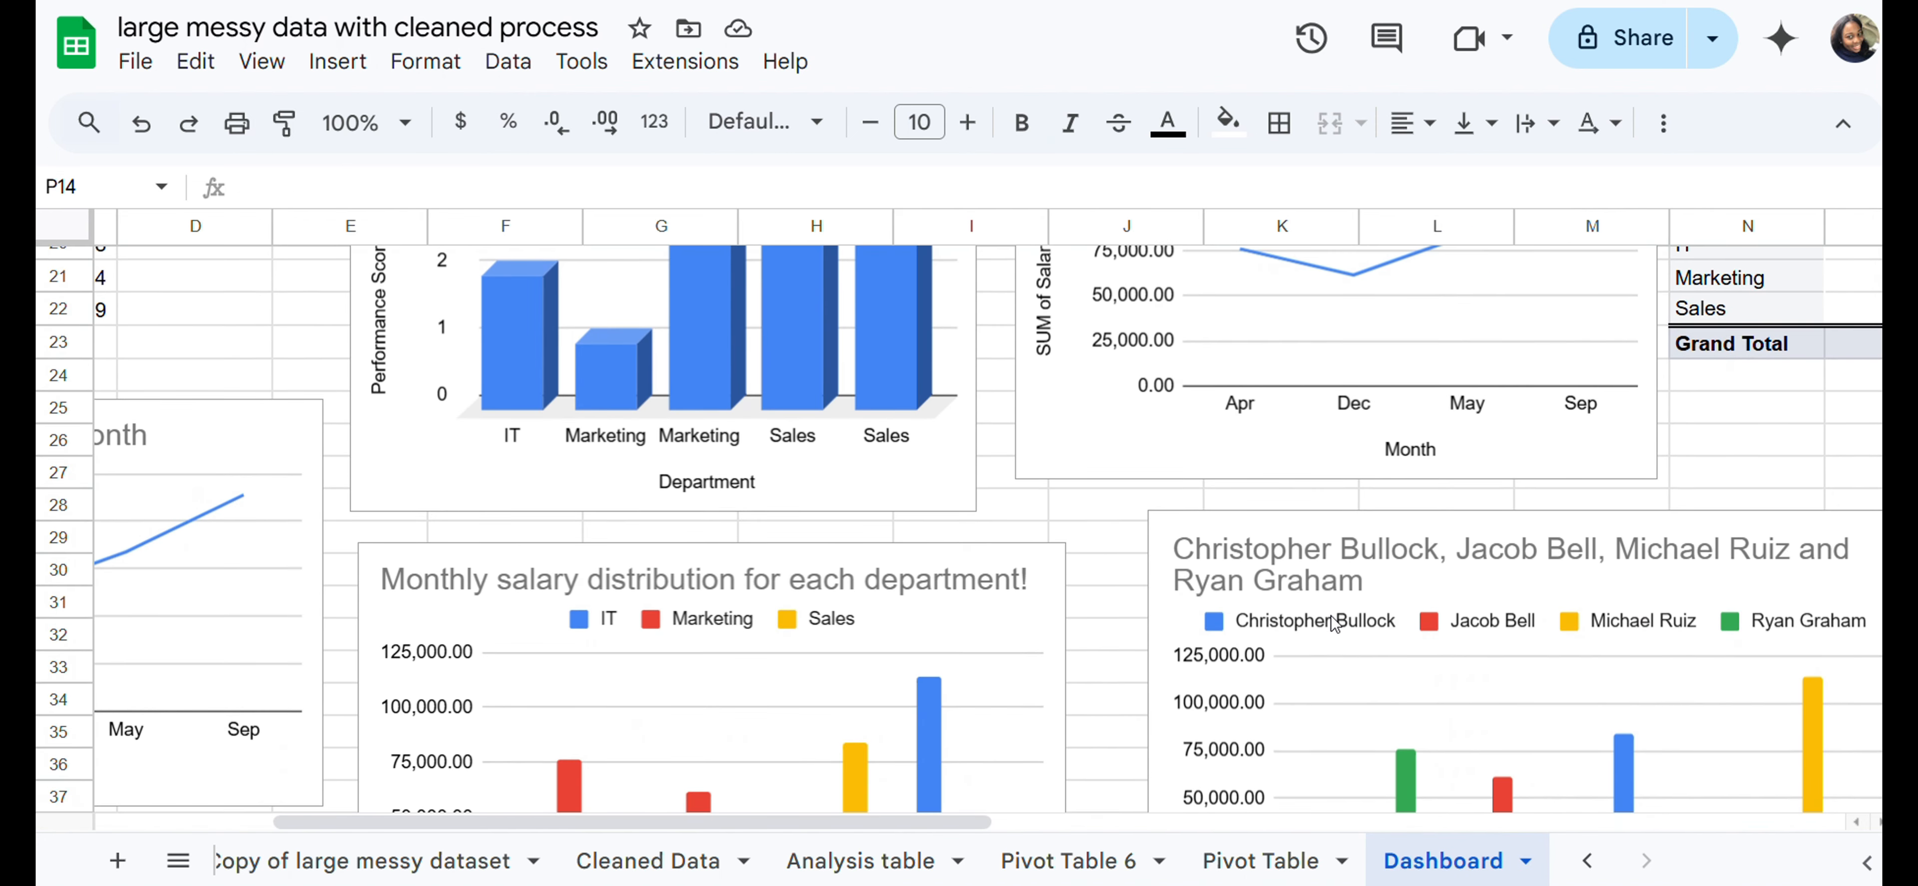
{"action": "scroll", "coordinate": [1332, 623], "scroll_direction": "up", "scroll_amount": 9}
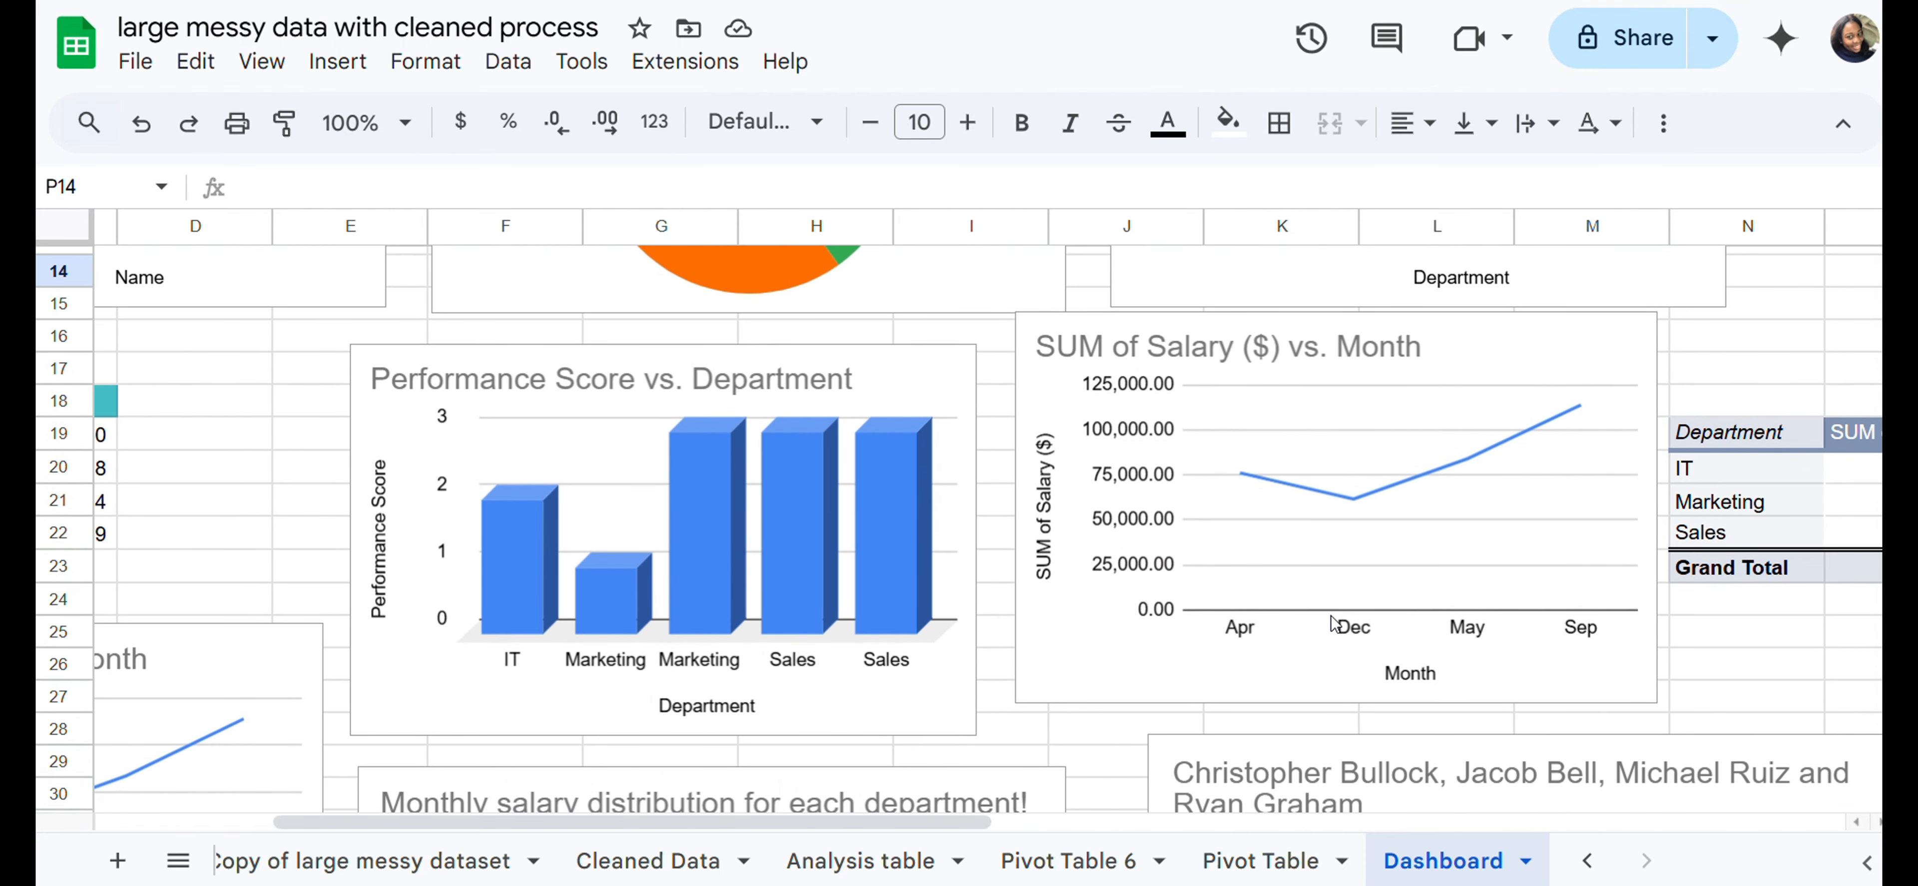
{"action": "scroll", "coordinate": [1333, 623], "scroll_direction": "right", "scroll_amount": 5}
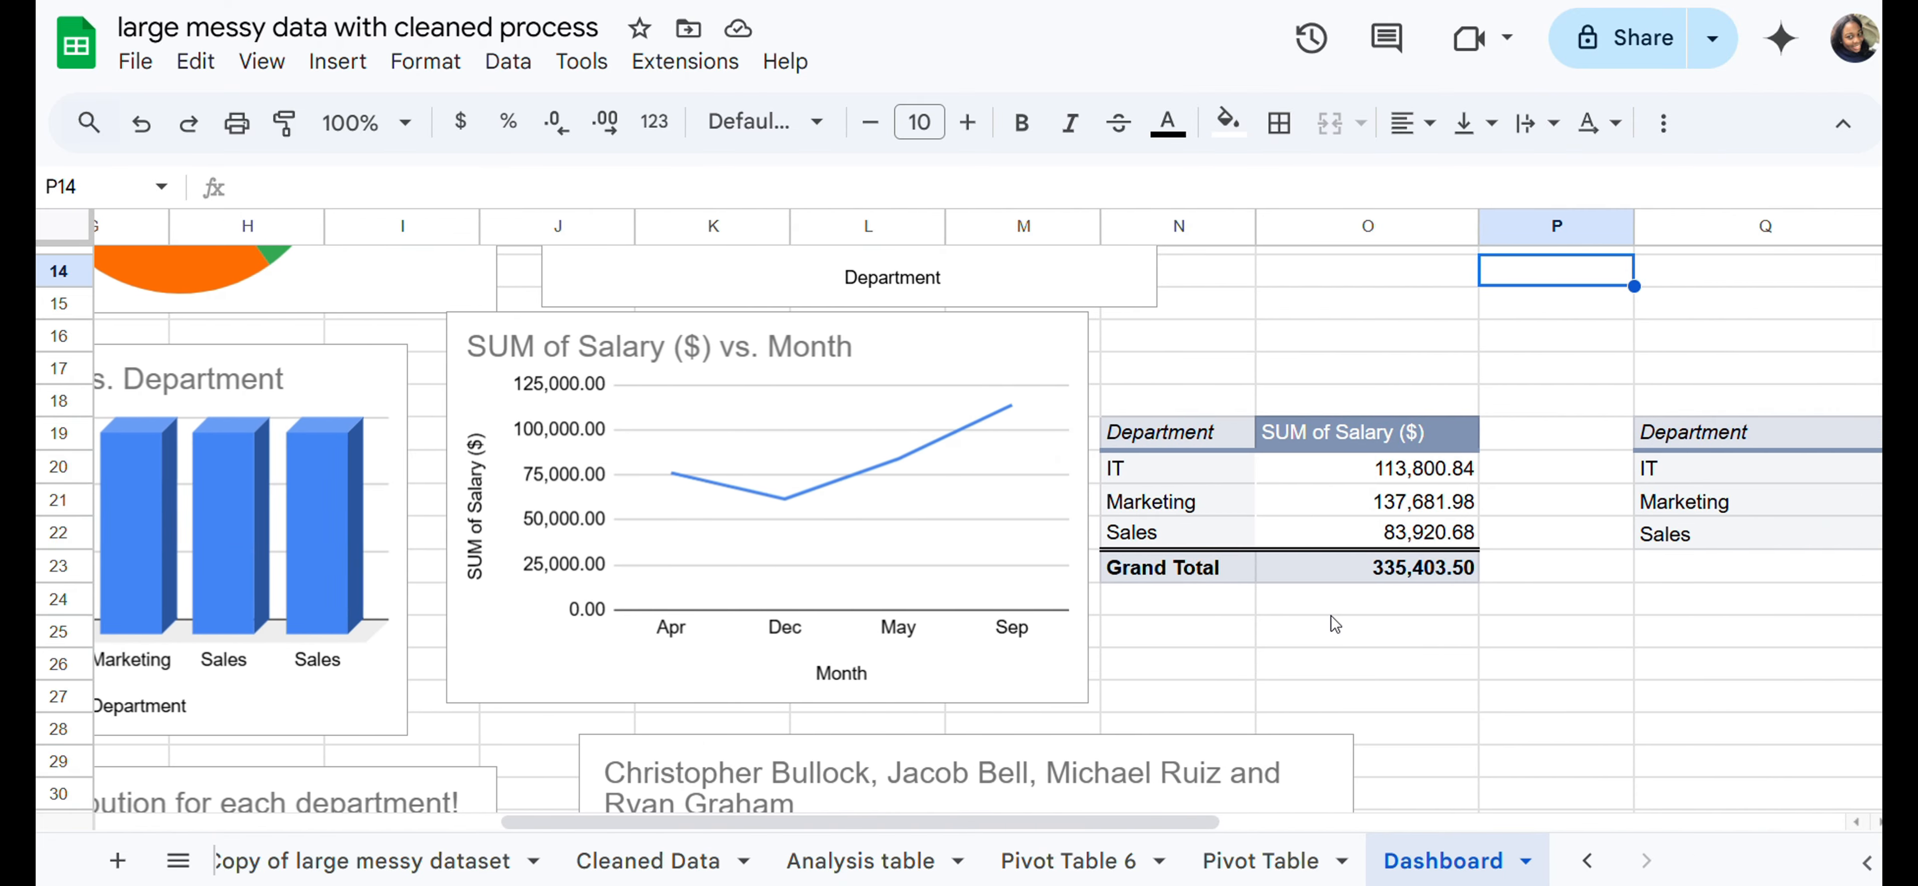
{"action": "scroll", "coordinate": [1331, 619], "scroll_direction": "up", "scroll_amount": 5}
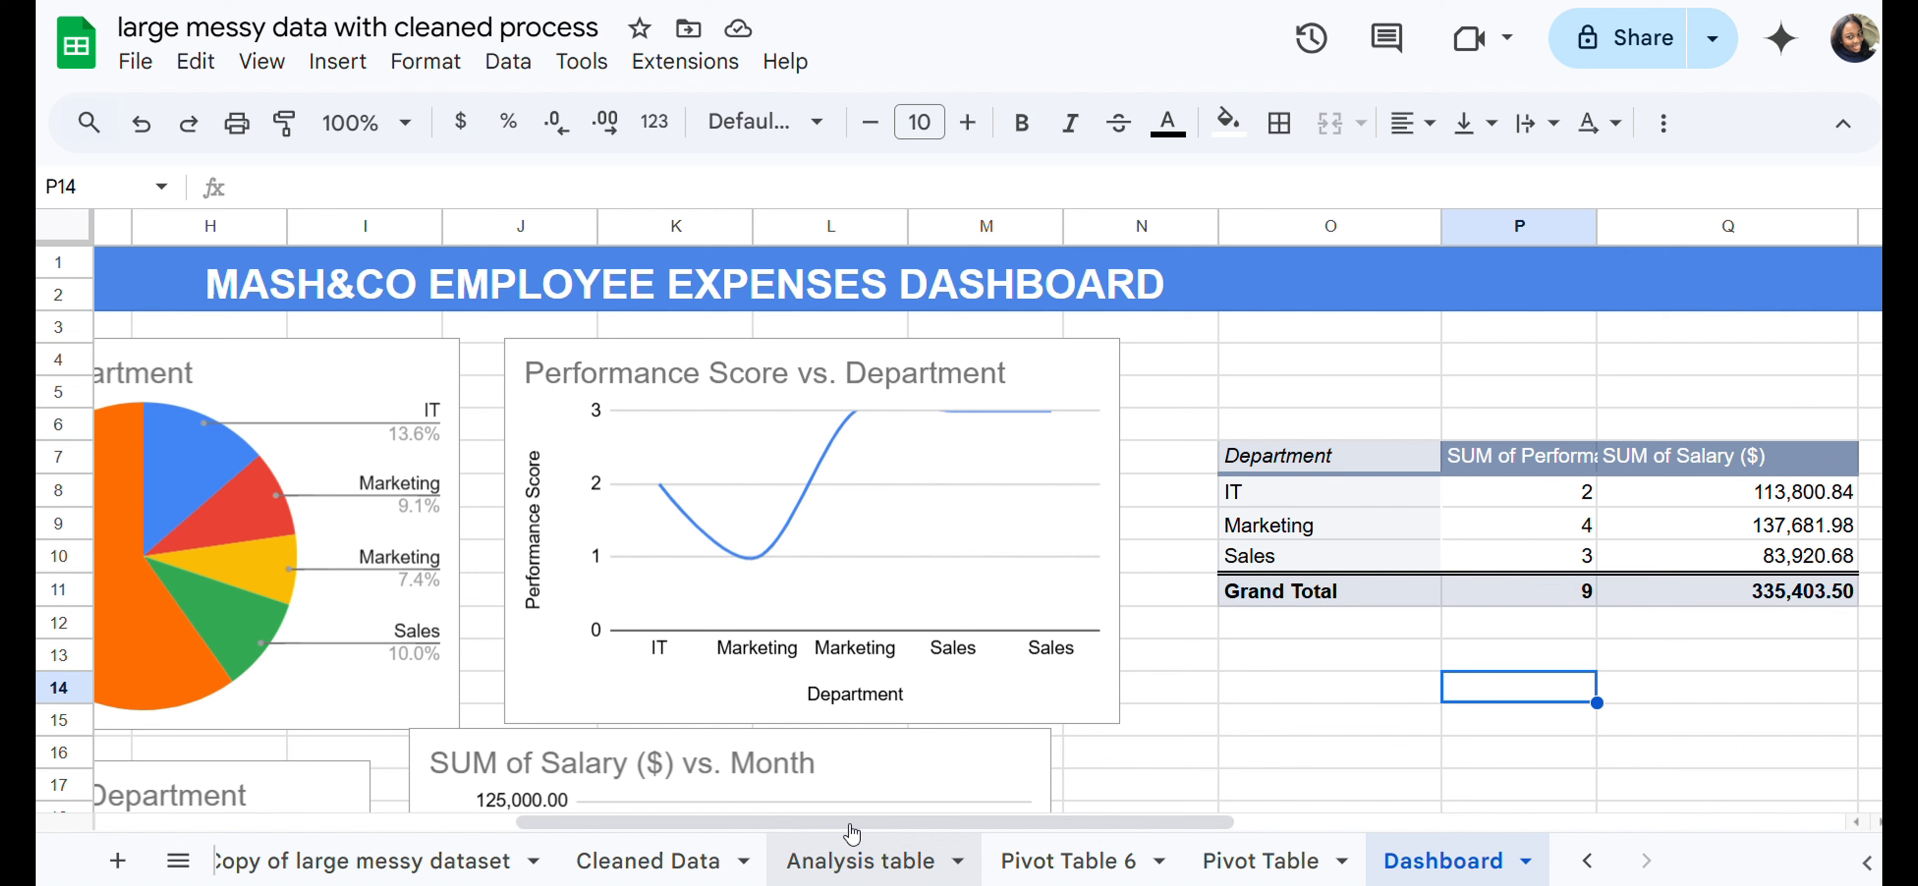
Step: Look back across the dashboard's upper charts and select the Salary ($) vs. Name chart to examine each employee's salary bar
{"action": "scroll", "coordinate": [995, 608], "scroll_direction": "left", "scroll_amount": 1}
{"action": "scroll", "coordinate": [995, 609], "scroll_direction": "down", "scroll_amount": 1}
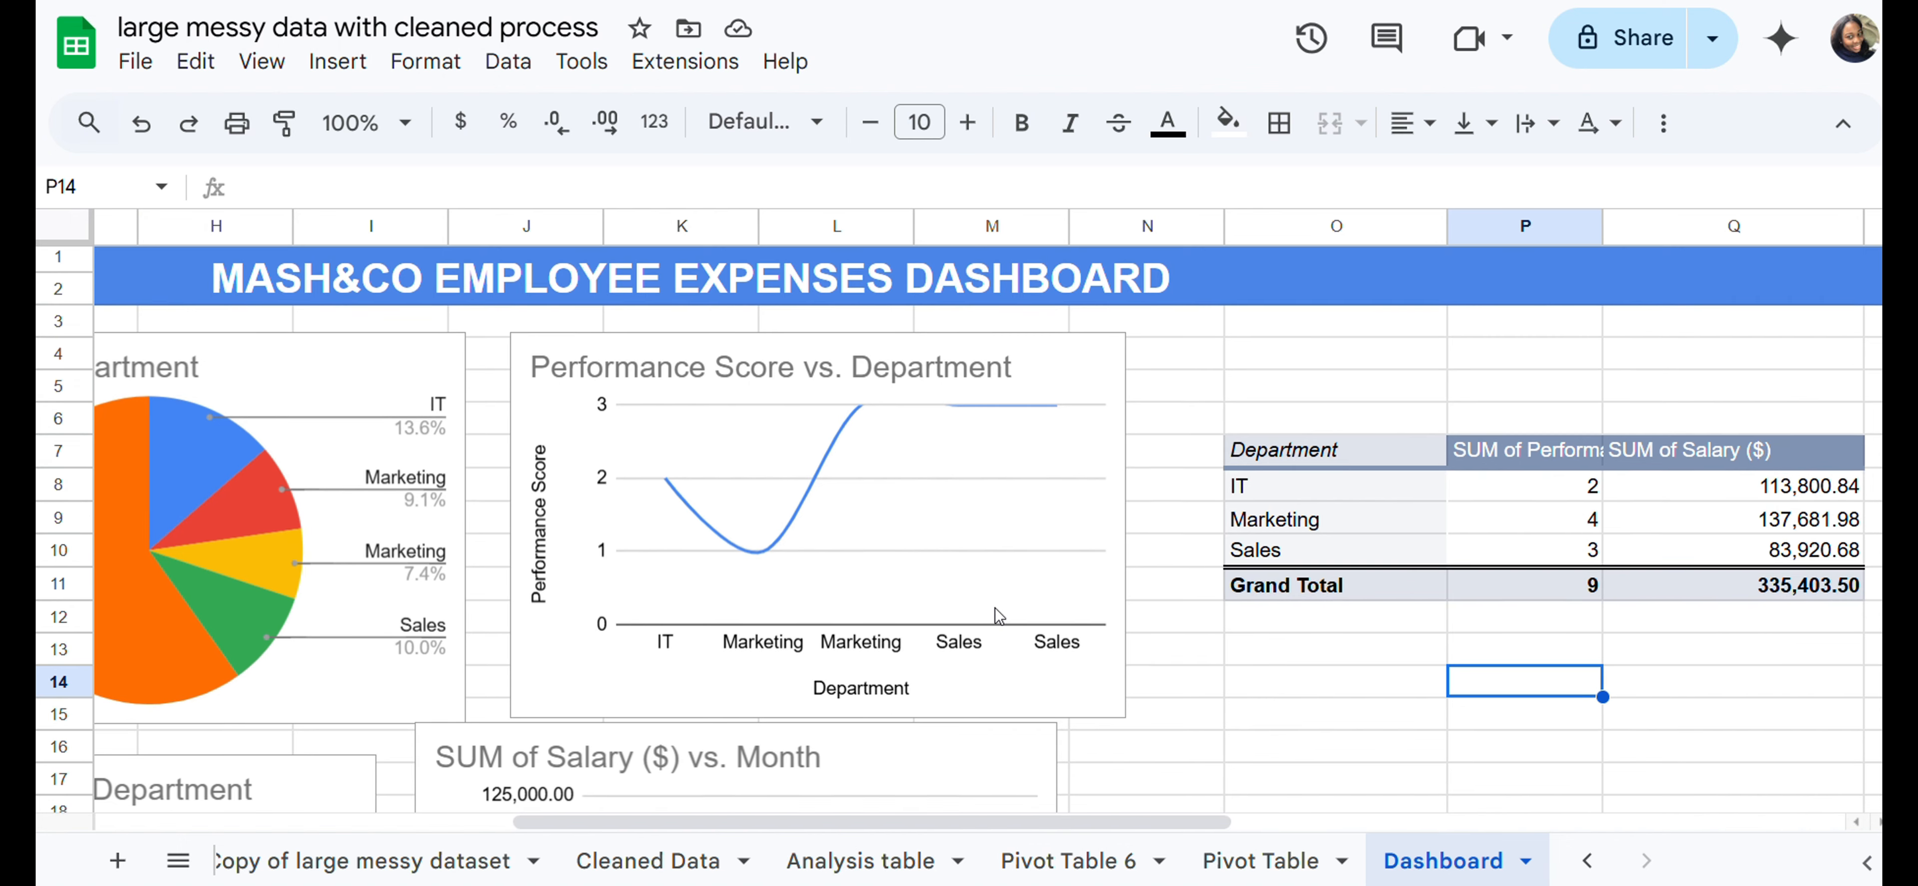
{"action": "scroll", "coordinate": [997, 614], "scroll_direction": "down", "scroll_amount": 5}
{"action": "scroll", "coordinate": [998, 614], "scroll_direction": "left", "scroll_amount": 2}
{"action": "scroll", "coordinate": [997, 614], "scroll_direction": "up", "scroll_amount": 6}
{"action": "scroll", "coordinate": [998, 617], "scroll_direction": "down", "scroll_amount": 1}
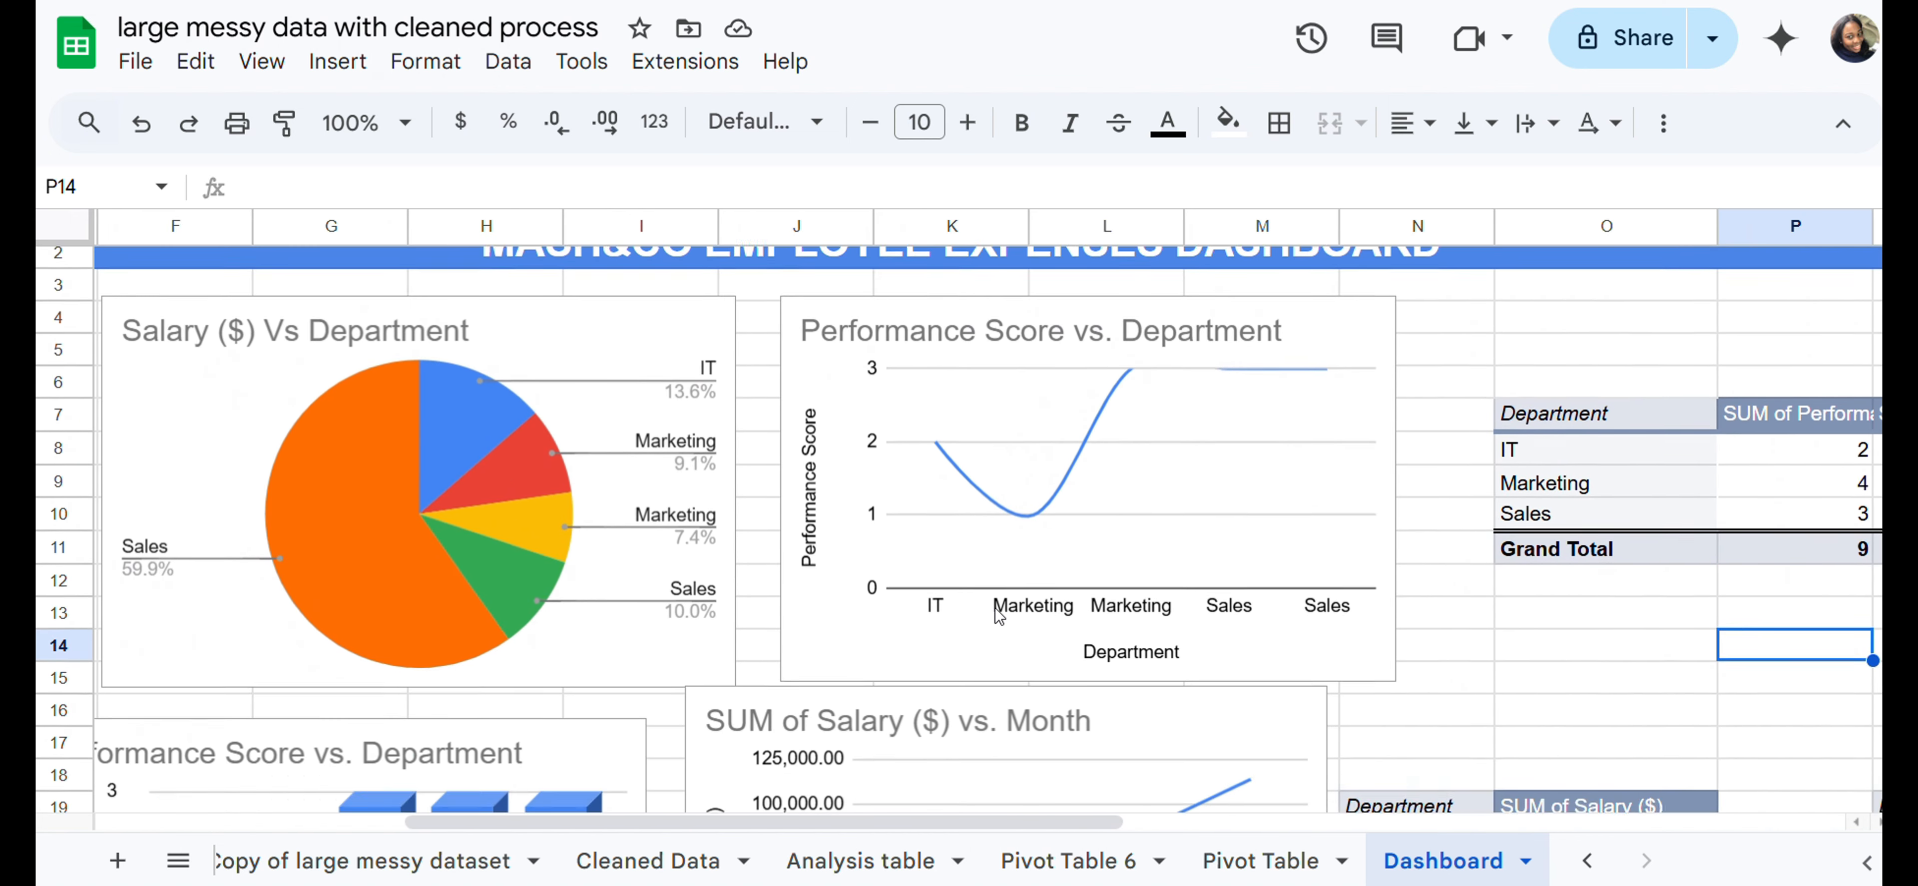
{"action": "scroll", "coordinate": [996, 611], "scroll_direction": "down", "scroll_amount": 3}
{"action": "scroll", "coordinate": [997, 611], "scroll_direction": "up", "scroll_amount": 3}
{"action": "scroll", "coordinate": [996, 611], "scroll_direction": "left", "scroll_amount": 3}
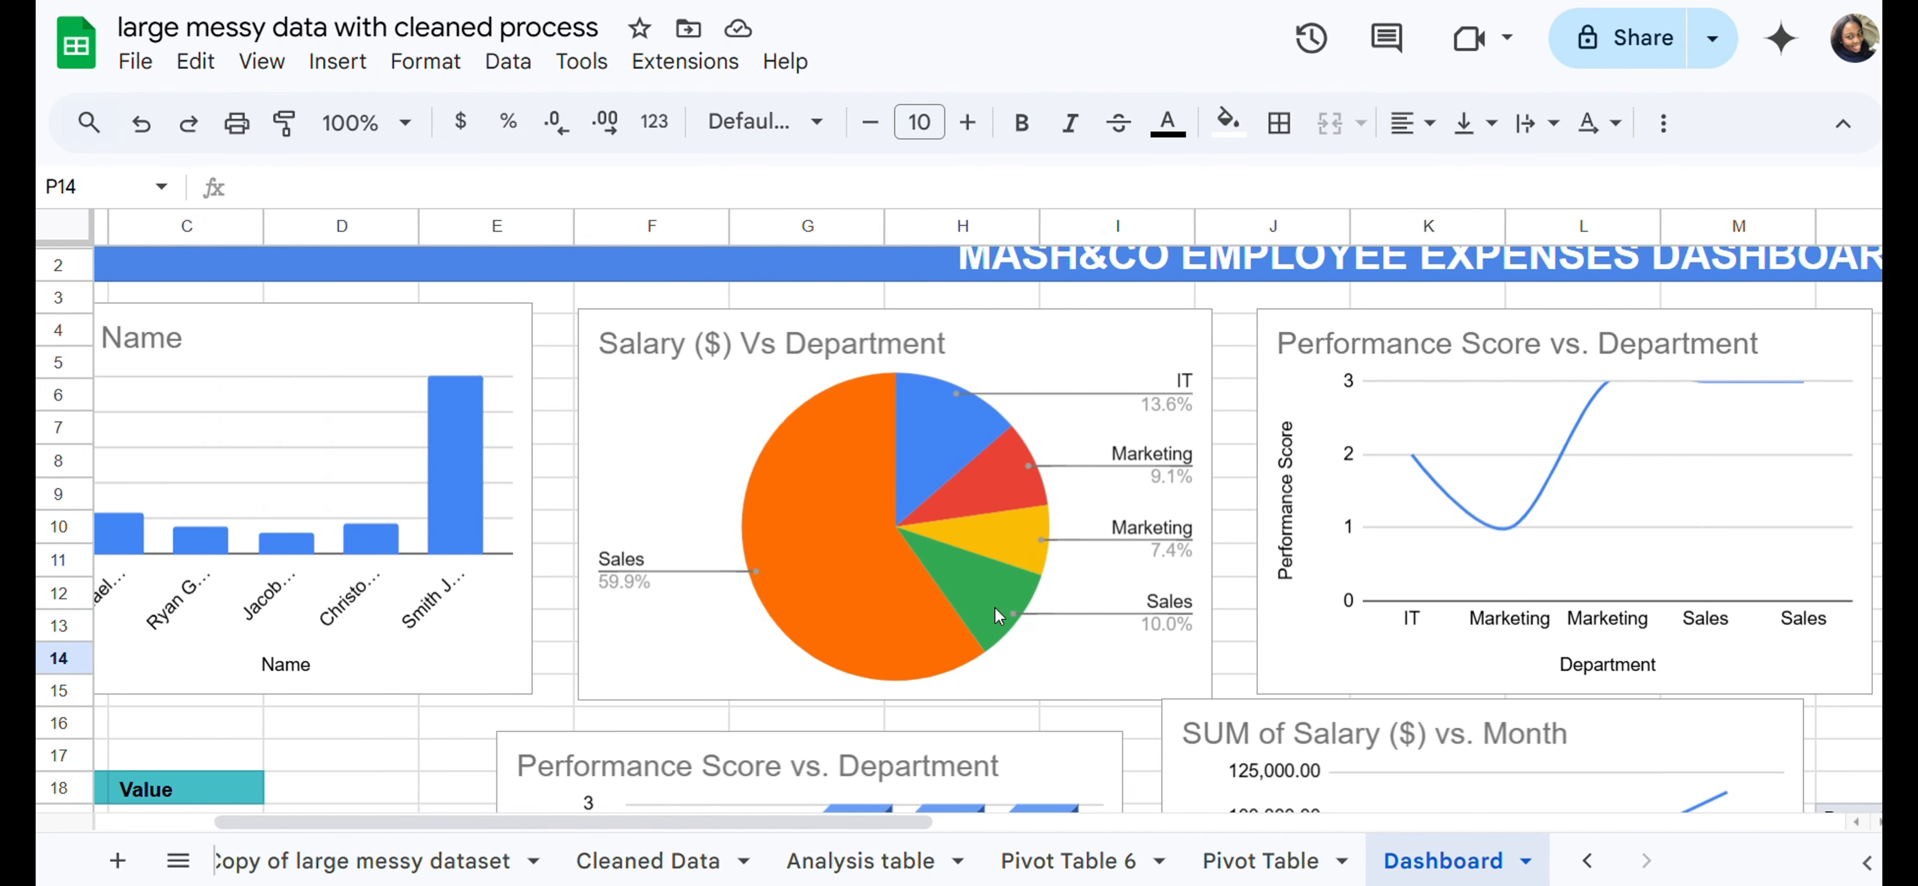
{"action": "scroll", "coordinate": [995, 607], "scroll_direction": "left", "scroll_amount": 1}
{"action": "scroll", "coordinate": [476, 463], "scroll_direction": "left", "scroll_amount": 2}
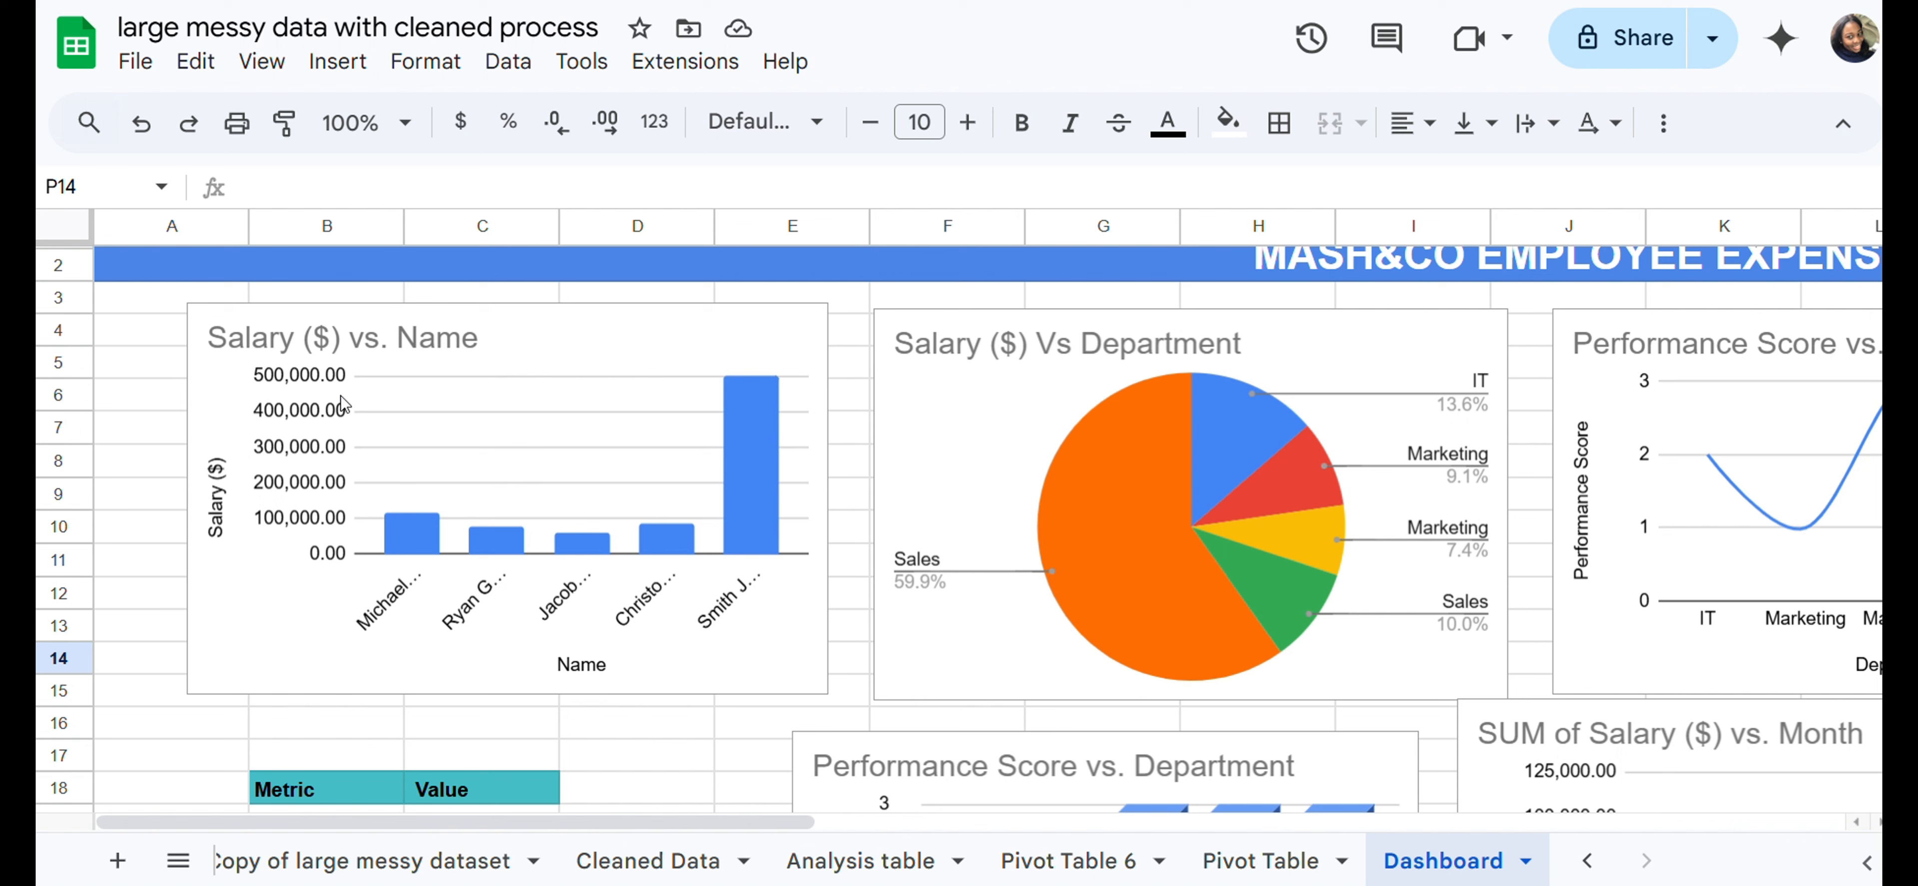
{"action": "left_click", "coordinate": [758, 478]}
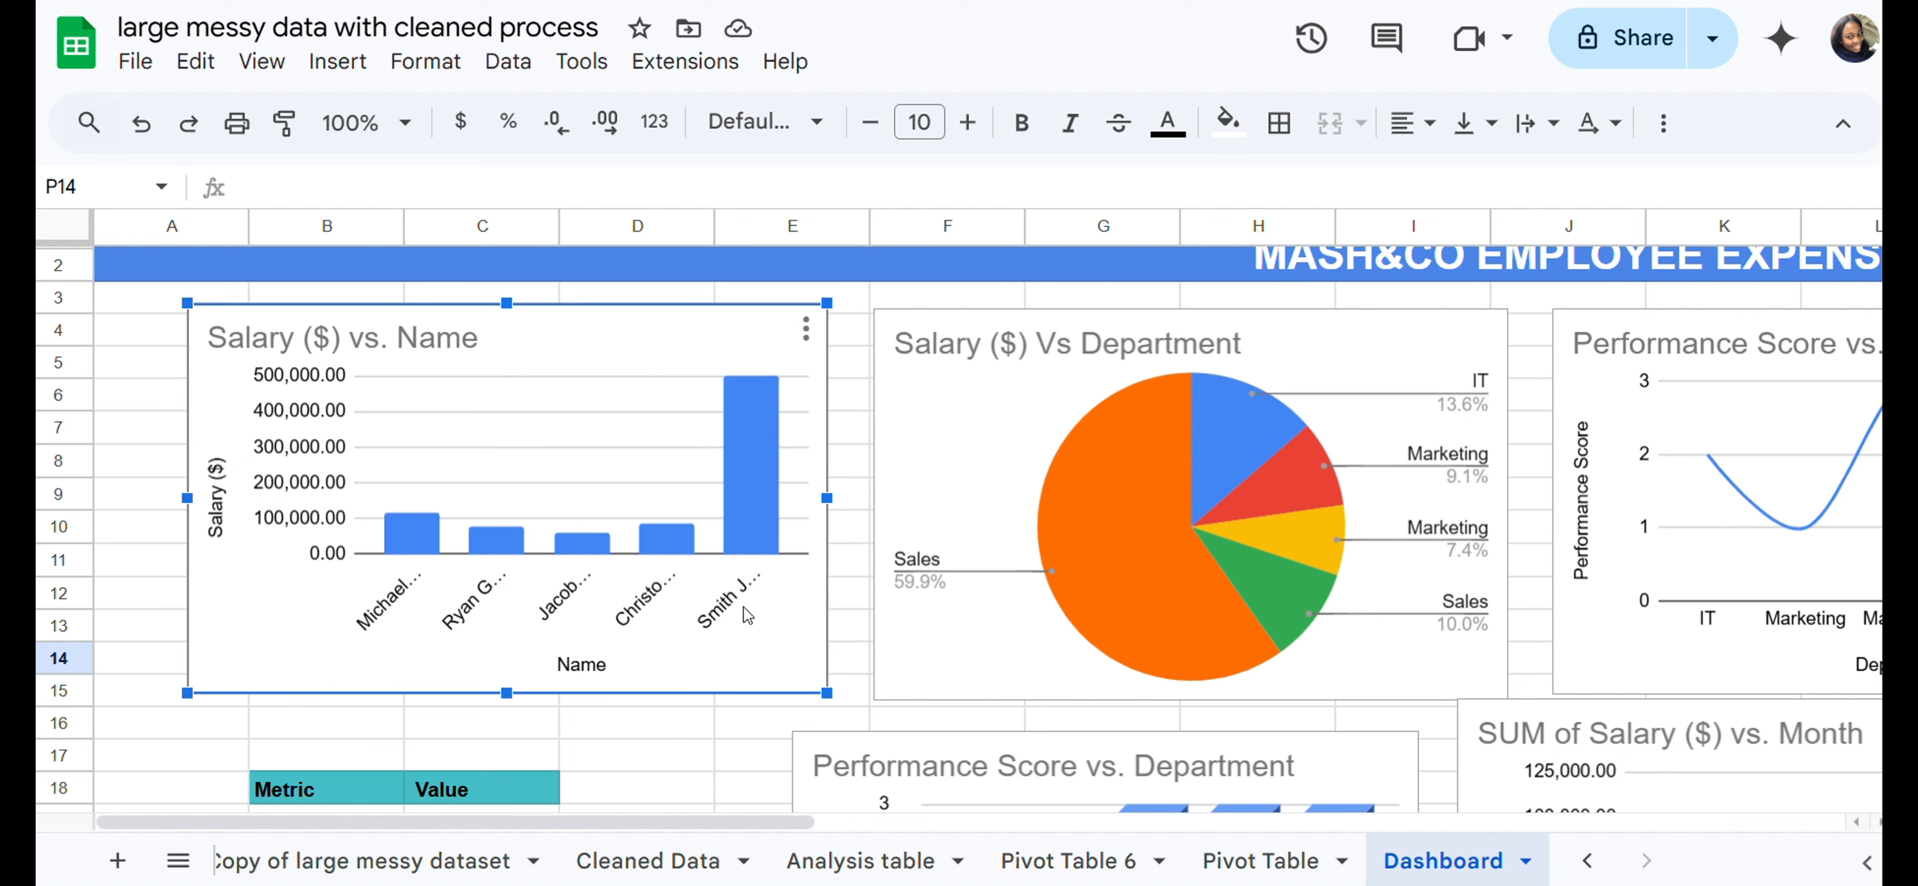
Step: Examine the Salary ($) Vs Department pie chart and the Performance Score vs. Department line chart
{"action": "scroll", "coordinate": [763, 492], "scroll_direction": "right", "scroll_amount": 5}
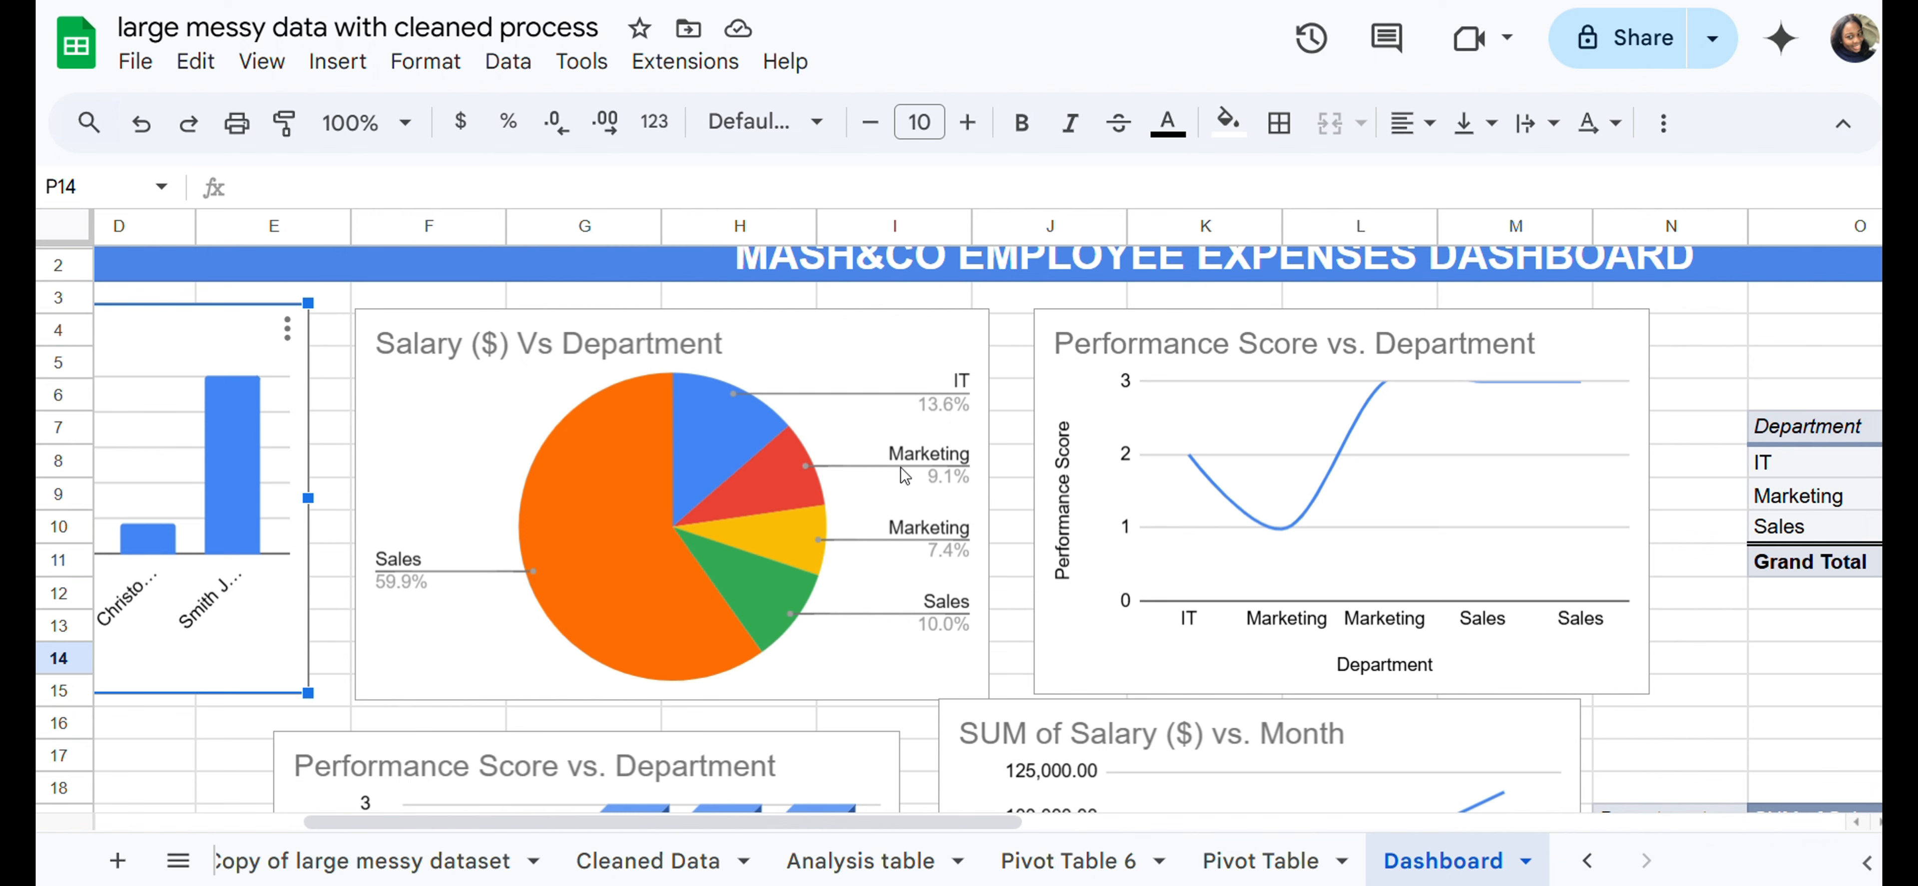
{"action": "scroll", "coordinate": [890, 350], "scroll_direction": "right", "scroll_amount": 5}
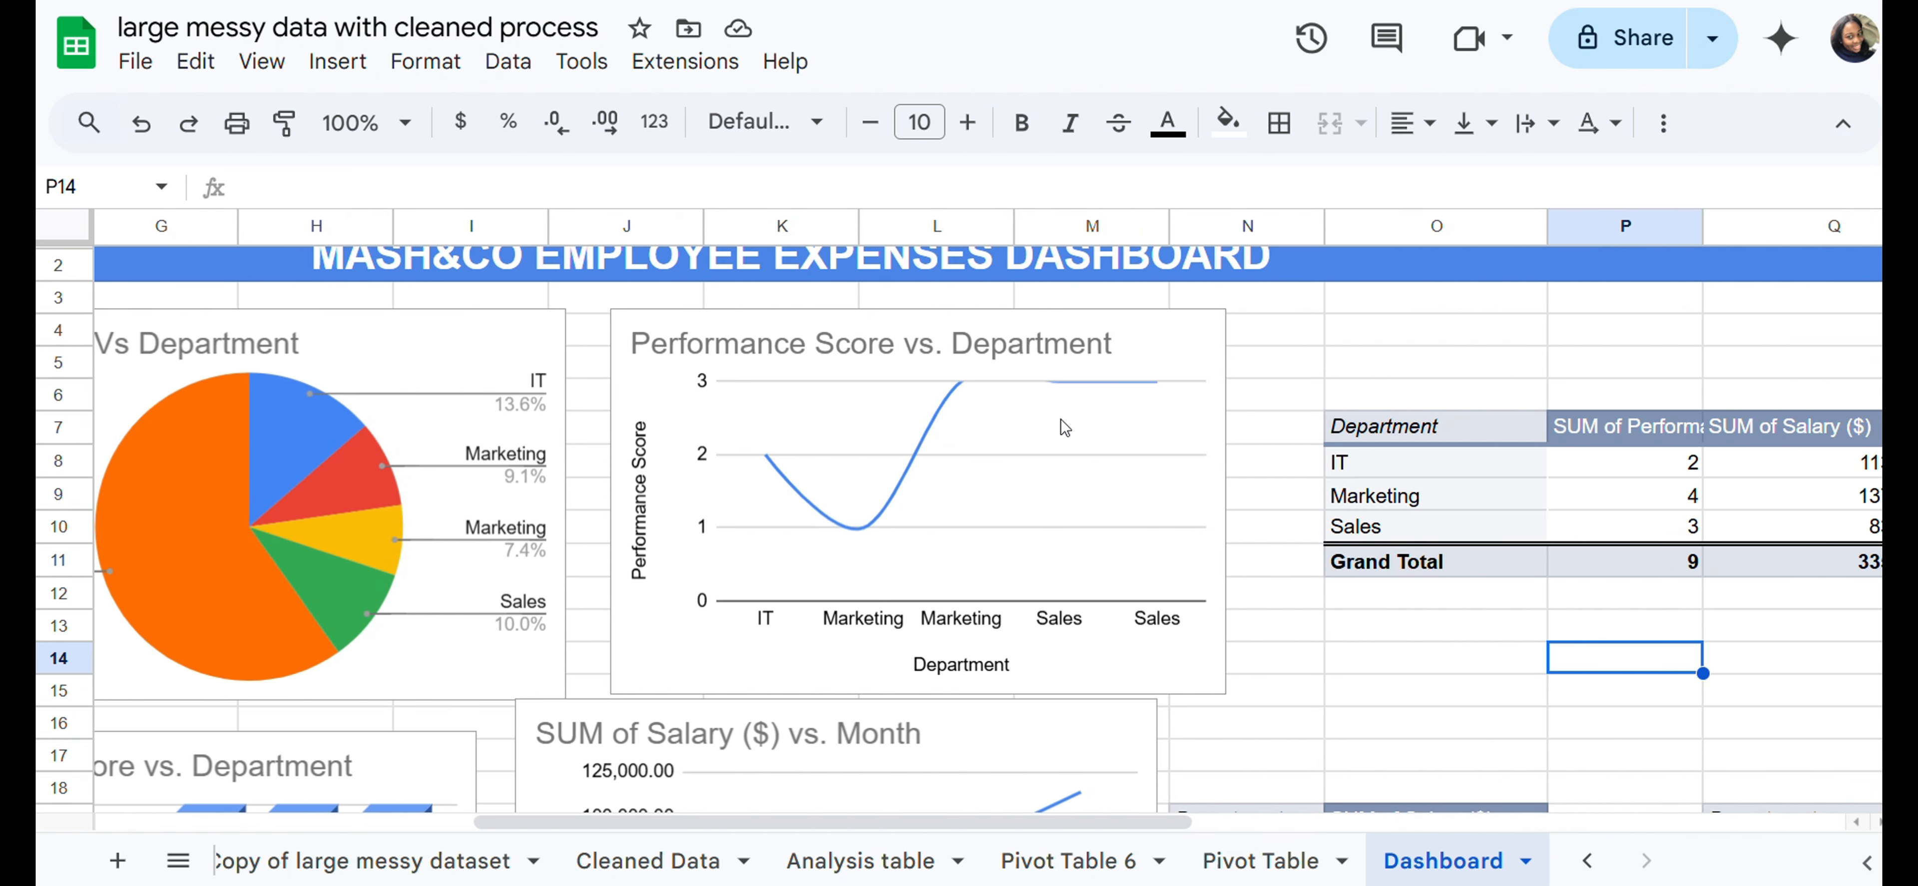
{"action": "scroll", "coordinate": [1060, 419], "scroll_direction": "down", "scroll_amount": 5}
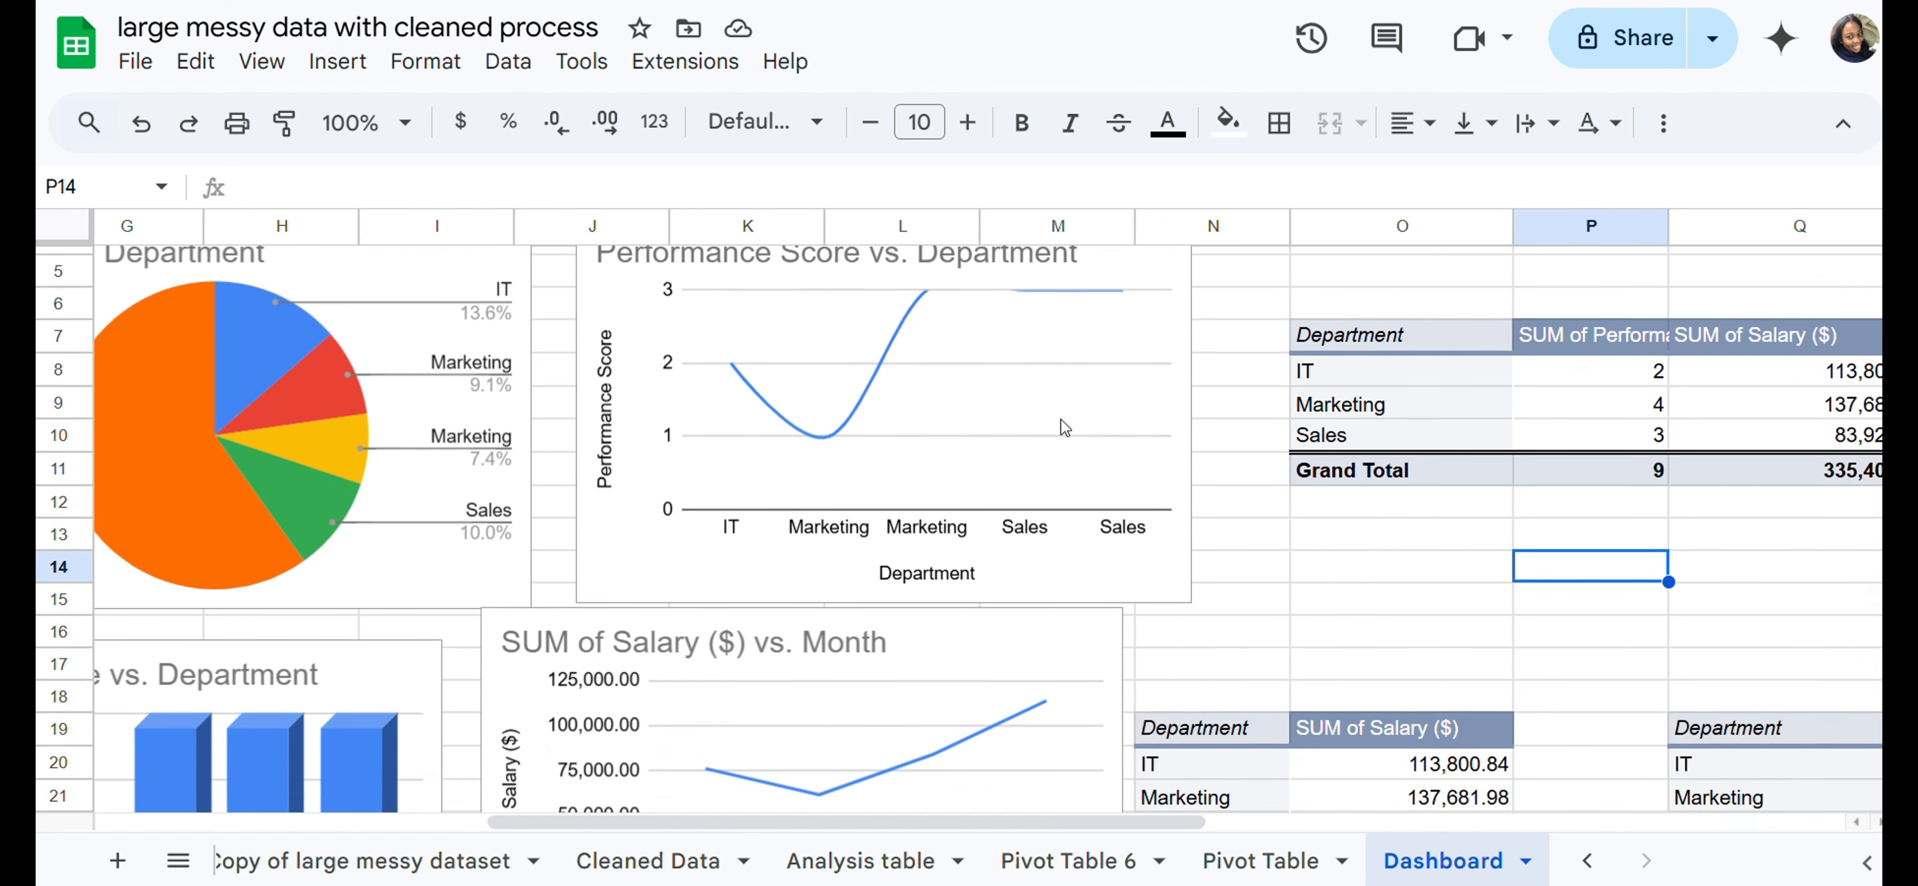
{"action": "scroll", "coordinate": [1061, 426], "scroll_direction": "up", "scroll_amount": 5}
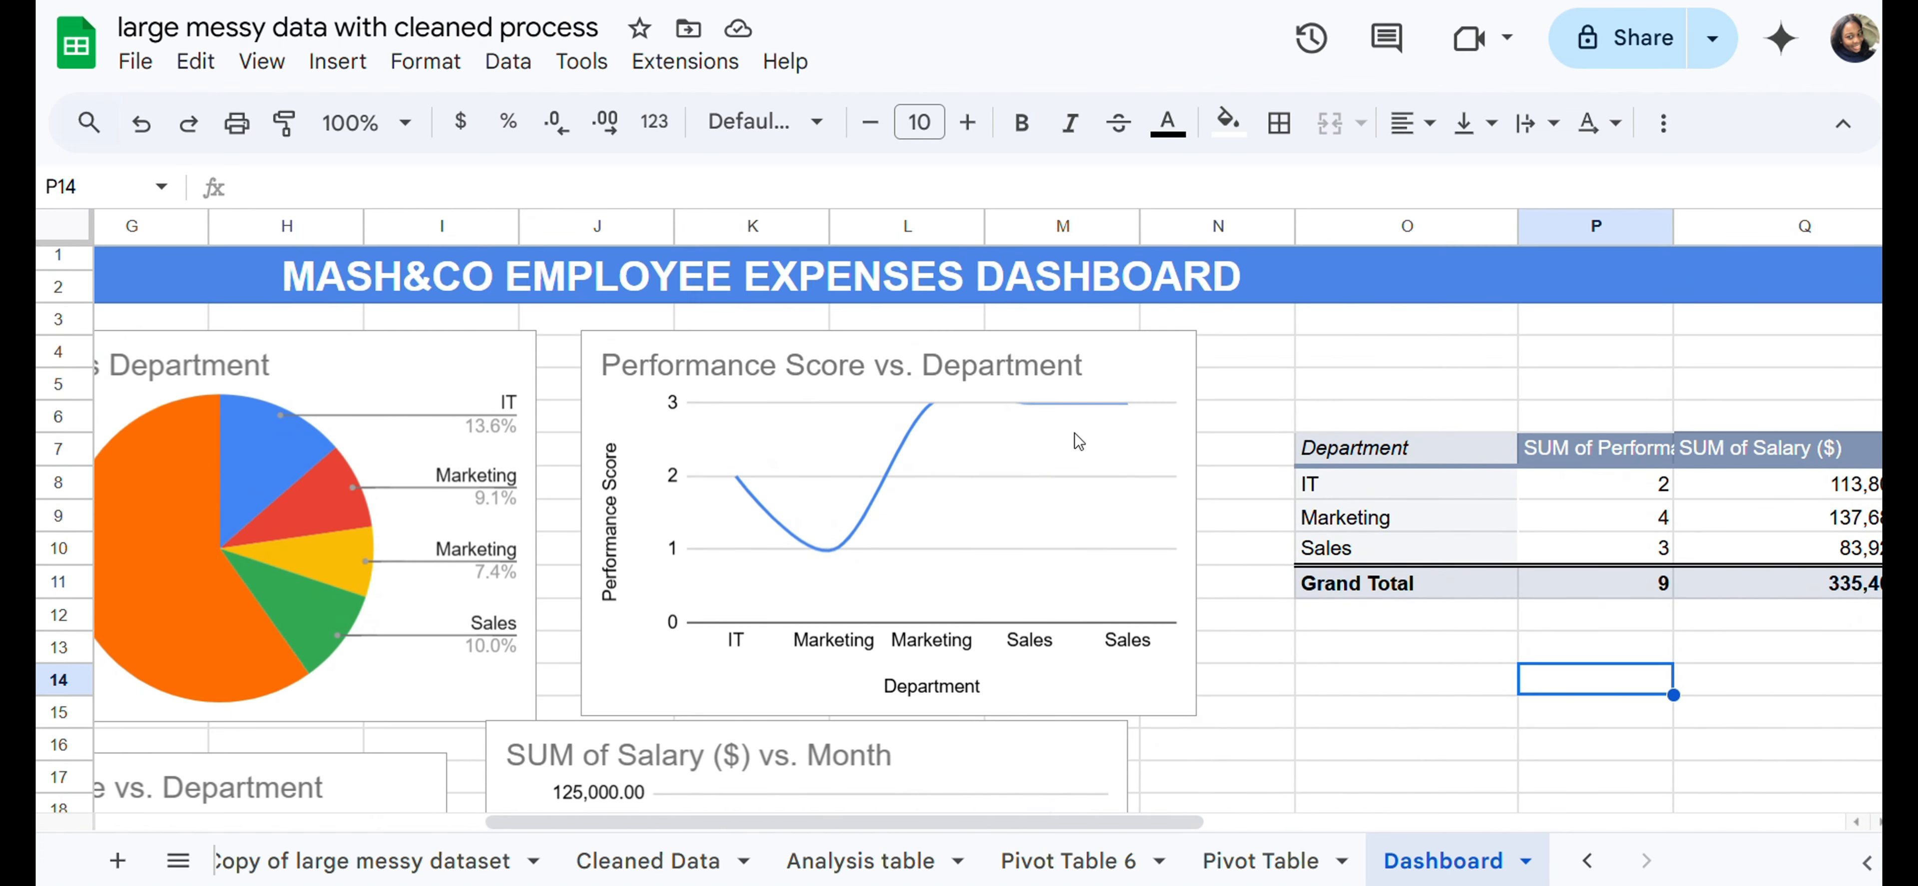
Step: Select the SUM of Salary ($) vs. Month chart and examine its trend from April to September
{"action": "scroll", "coordinate": [1050, 565], "scroll_direction": "left", "scroll_amount": 3}
{"action": "scroll", "coordinate": [1050, 564], "scroll_direction": "down", "scroll_amount": 6}
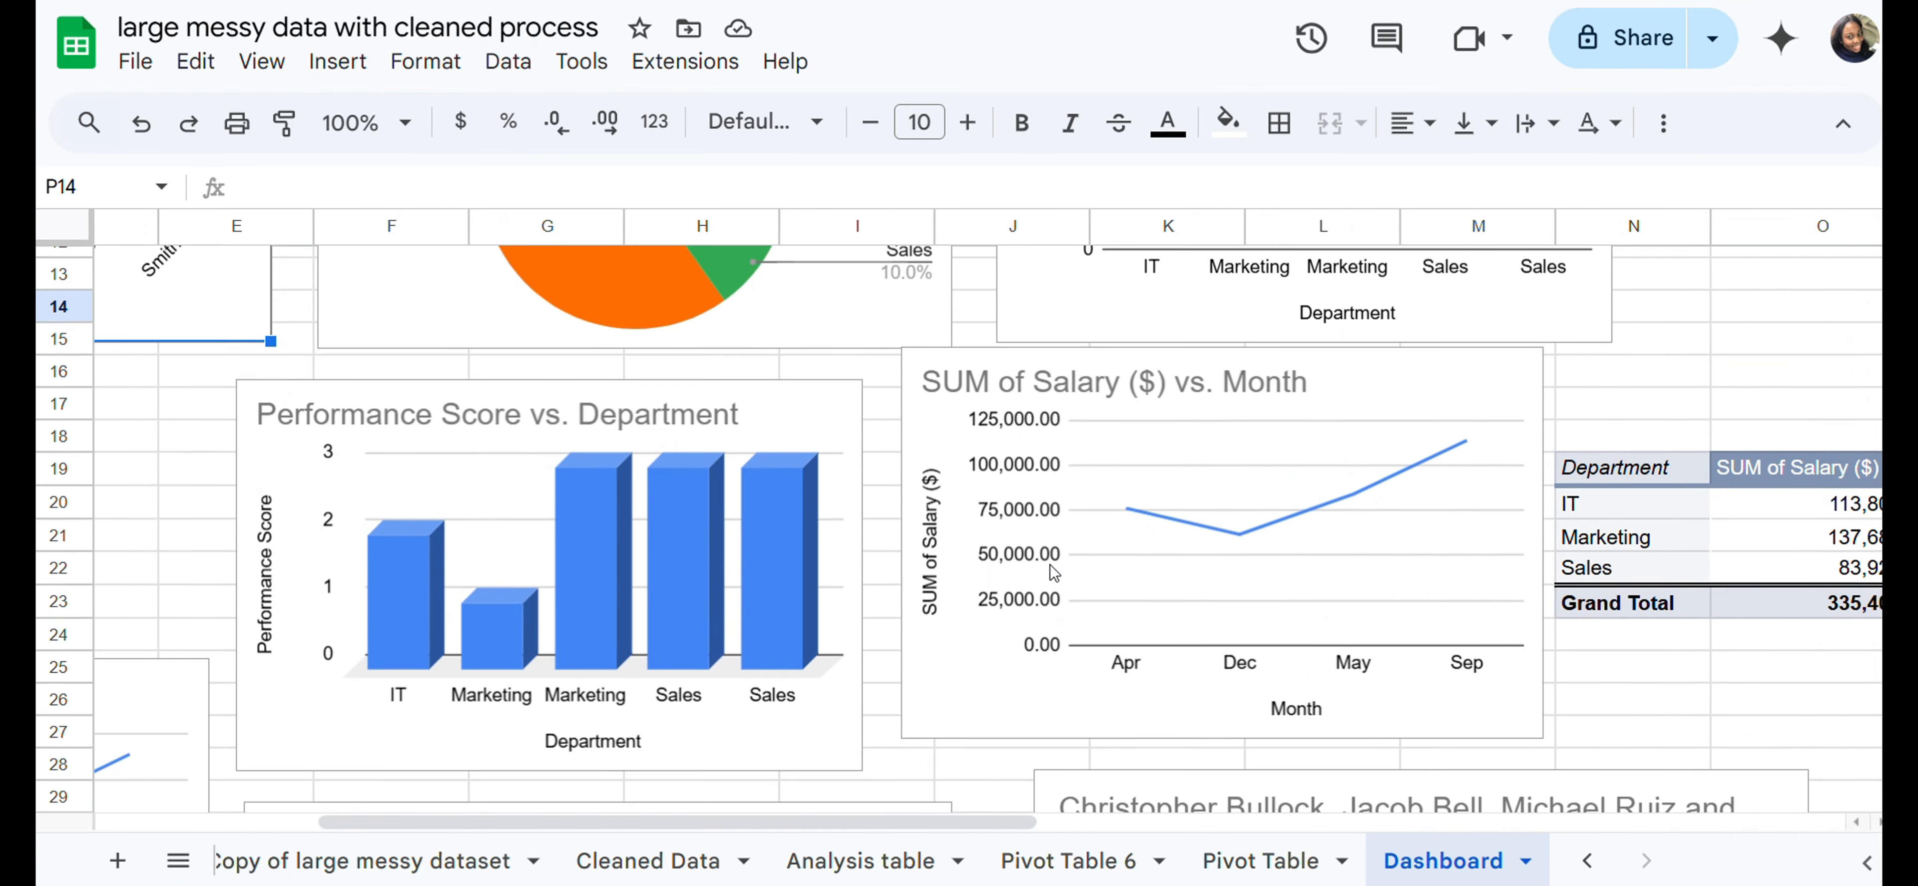
{"action": "scroll", "coordinate": [1050, 565], "scroll_direction": "down", "scroll_amount": 4}
{"action": "scroll", "coordinate": [1190, 431], "scroll_direction": "up", "scroll_amount": 3}
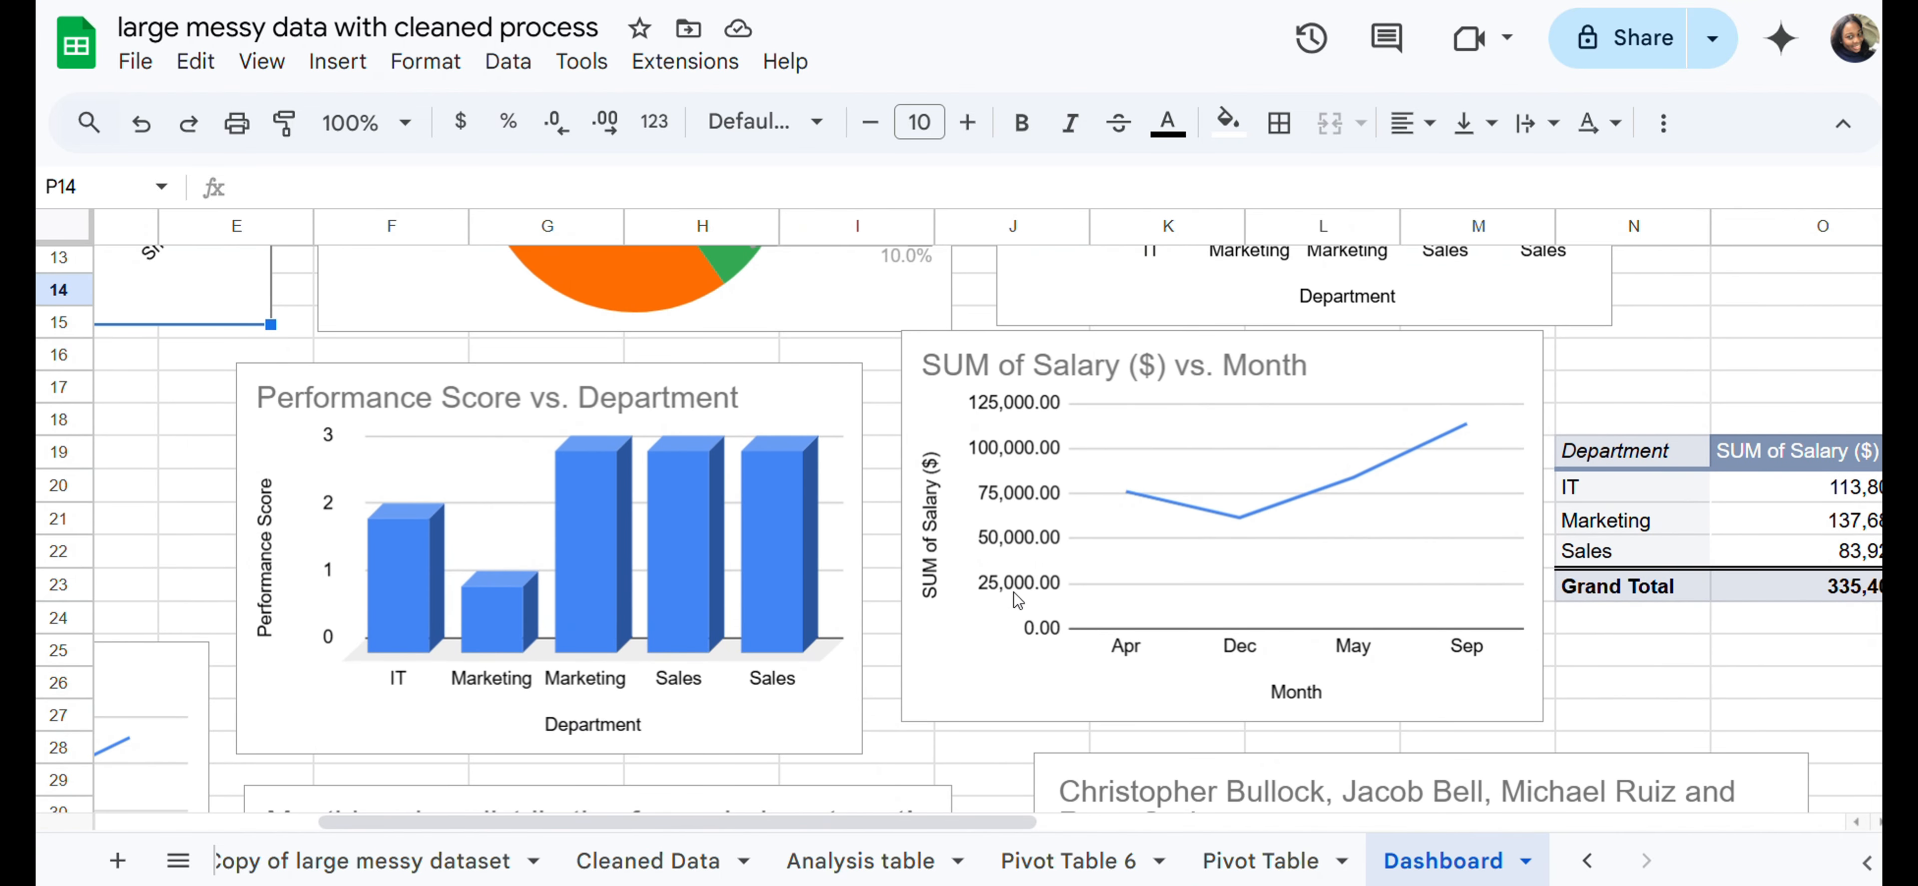
{"action": "left_click", "coordinate": [1126, 644]}
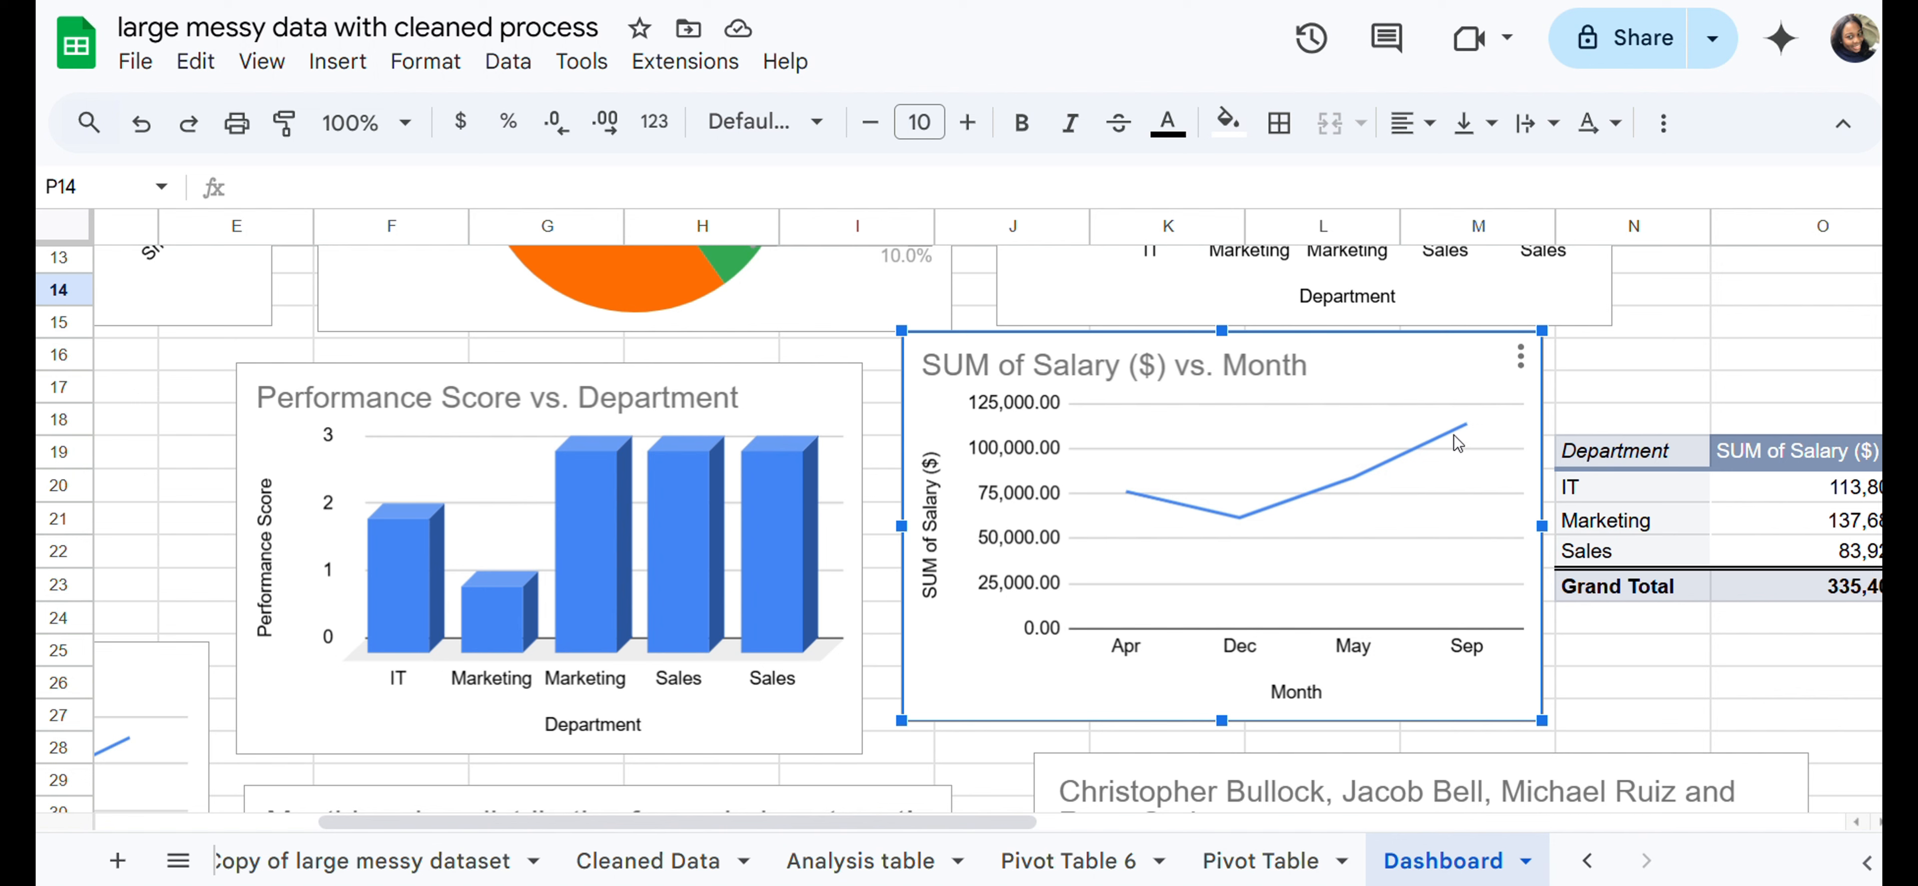
{"action": "mouse_move", "coordinate": [1465, 429]}
Step: Review the whole dashboard once more, covering the salary charts, the metric table, the performance score charts and the department pivot table
{"action": "scroll", "coordinate": [840, 478], "scroll_direction": "left", "scroll_amount": 5}
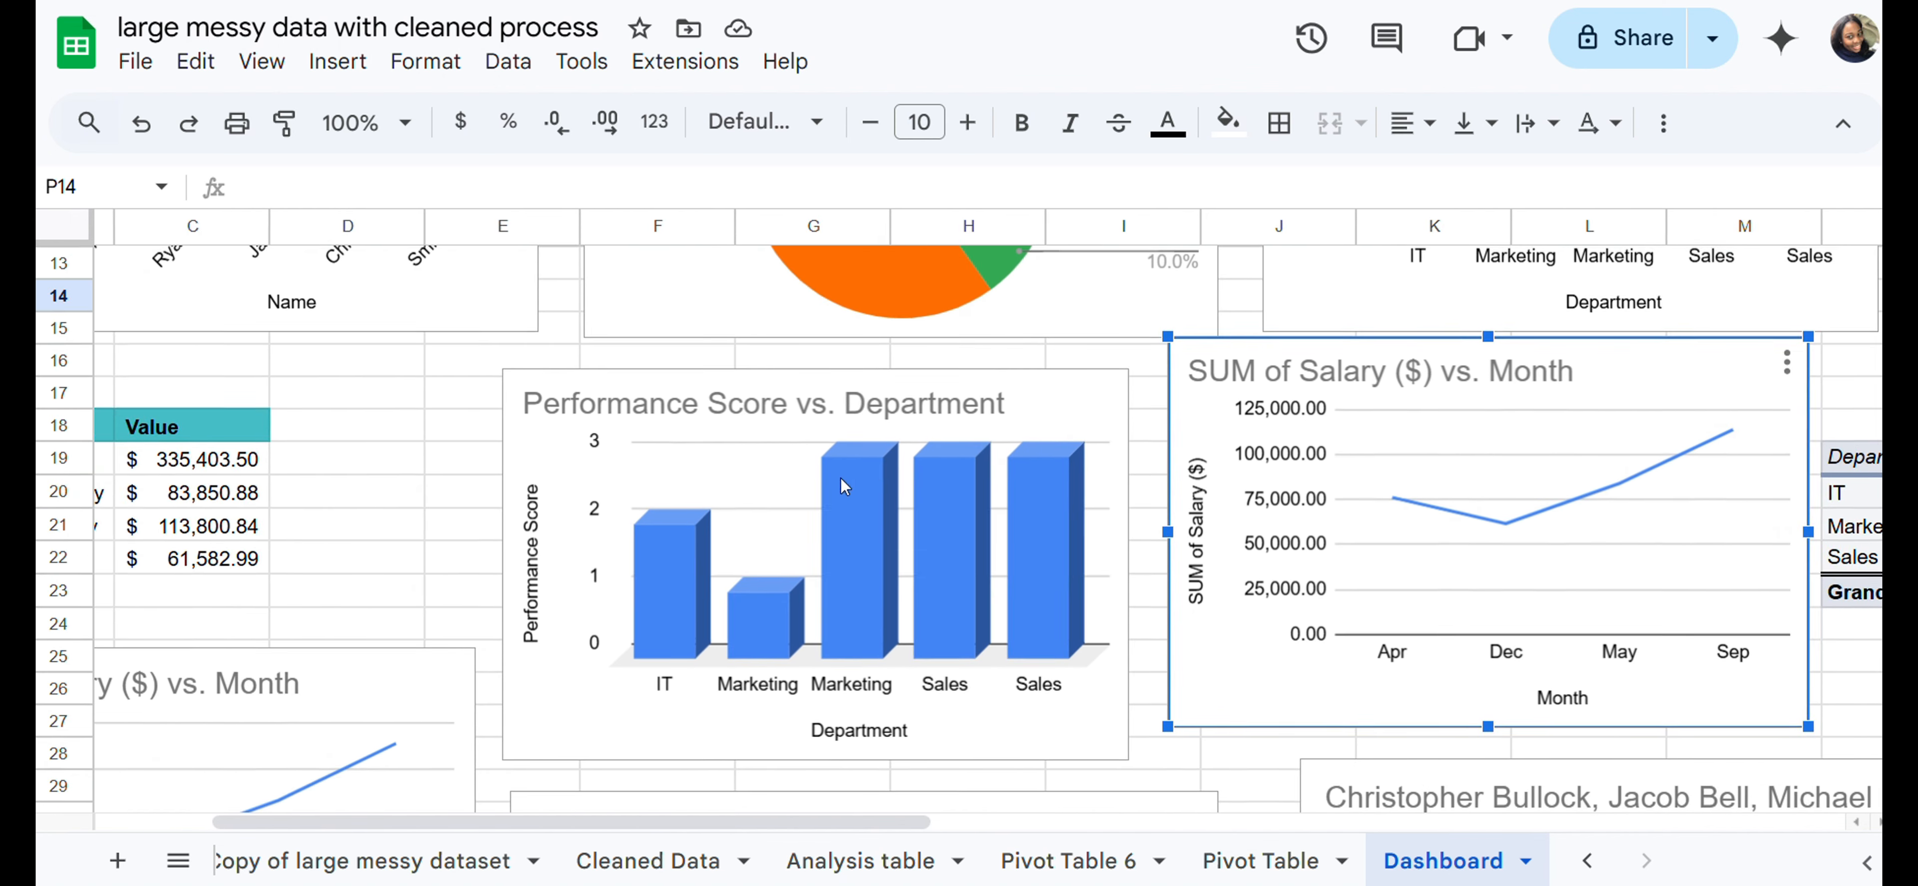
{"action": "scroll", "coordinate": [840, 478], "scroll_direction": "up", "scroll_amount": 5}
{"action": "scroll", "coordinate": [840, 478], "scroll_direction": "left", "scroll_amount": 2}
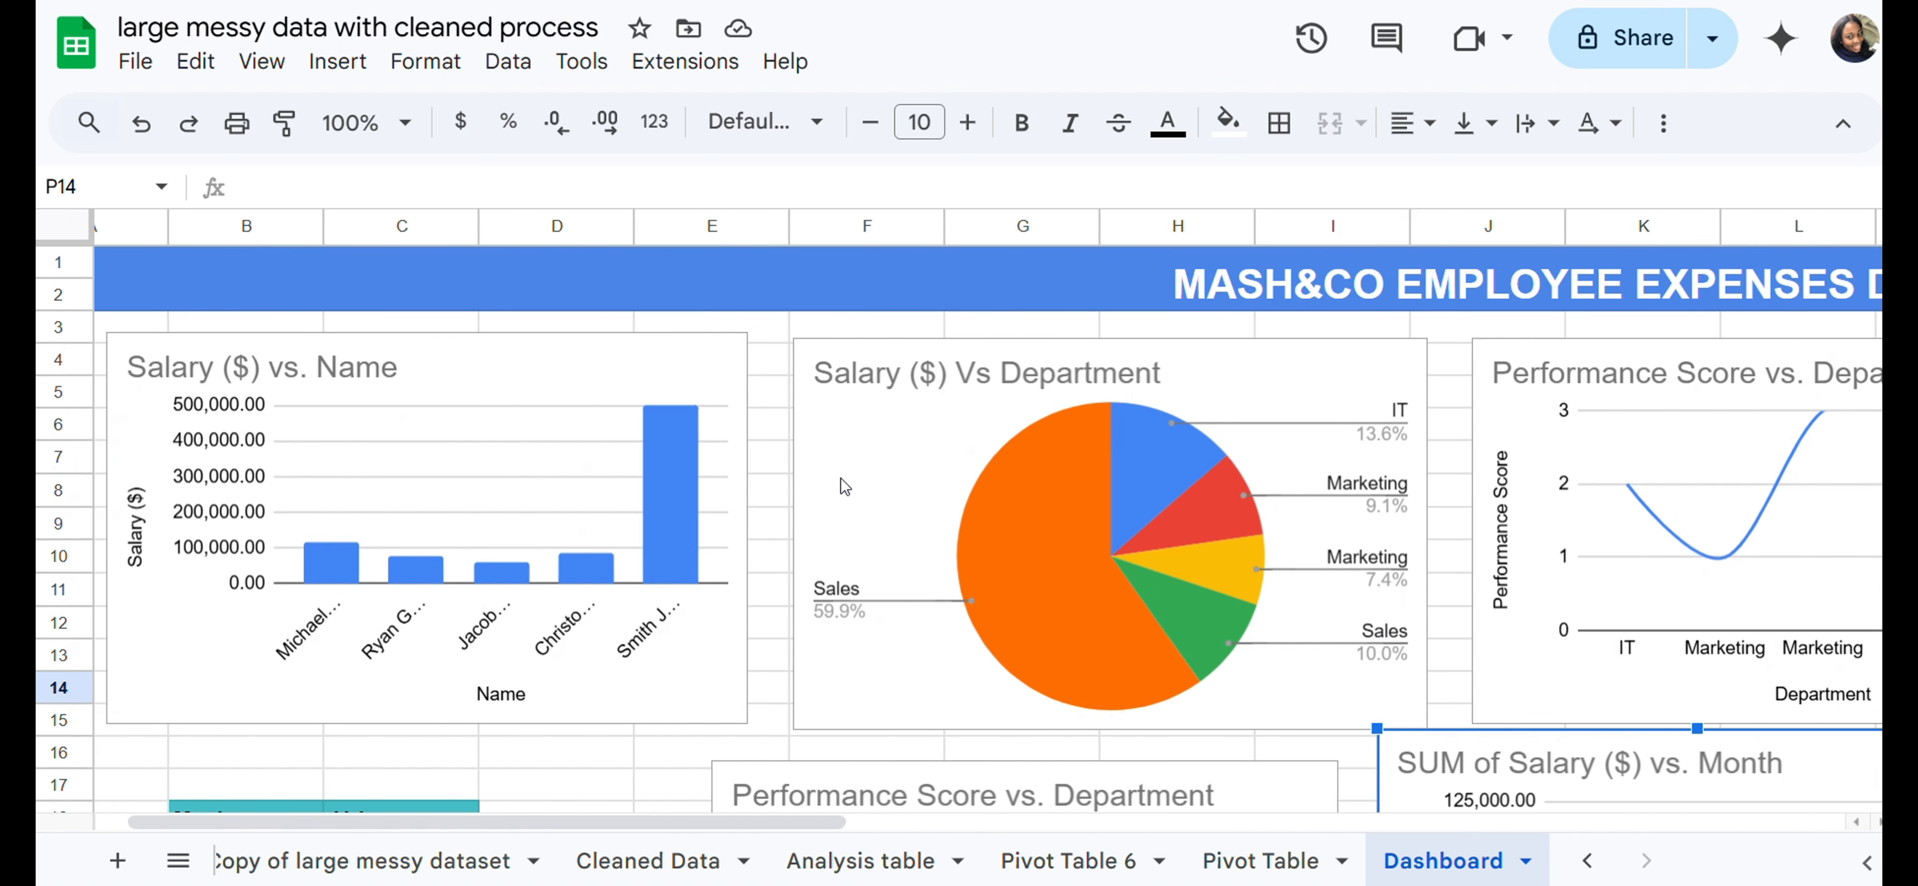
{"action": "scroll", "coordinate": [840, 479], "scroll_direction": "down", "scroll_amount": 5}
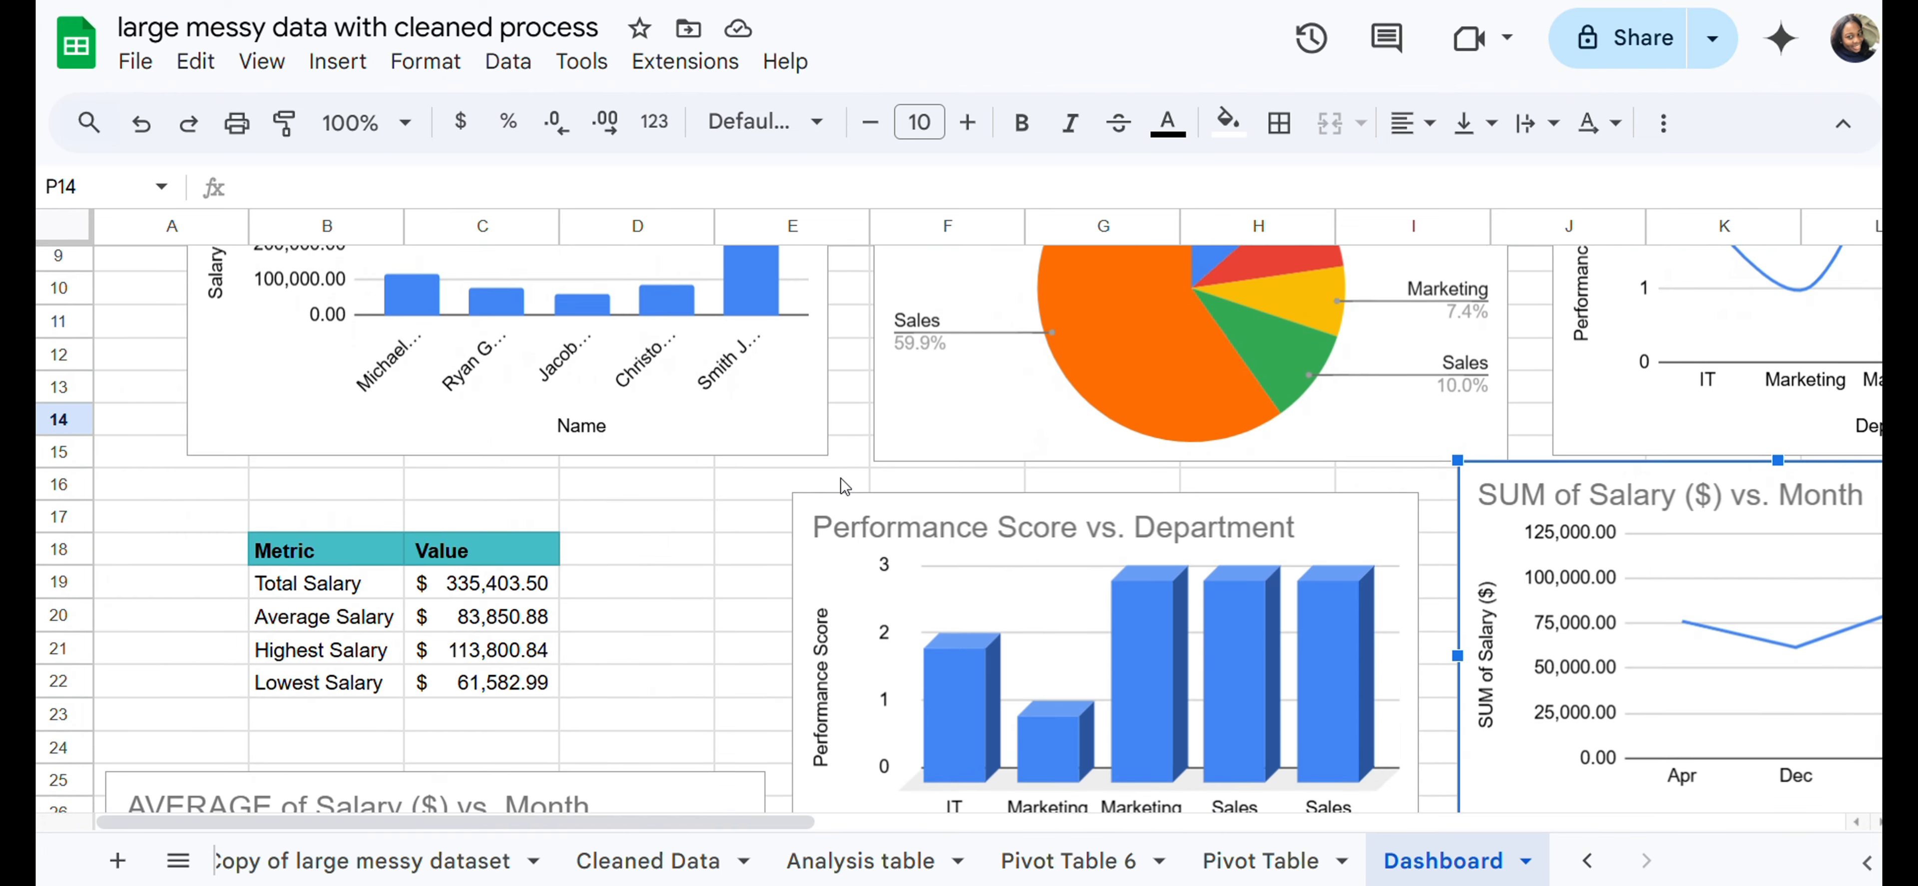
{"action": "scroll", "coordinate": [840, 478], "scroll_direction": "down", "scroll_amount": 2}
{"action": "scroll", "coordinate": [840, 478], "scroll_direction": "right", "scroll_amount": 3}
{"action": "scroll", "coordinate": [840, 478], "scroll_direction": "up", "scroll_amount": 4}
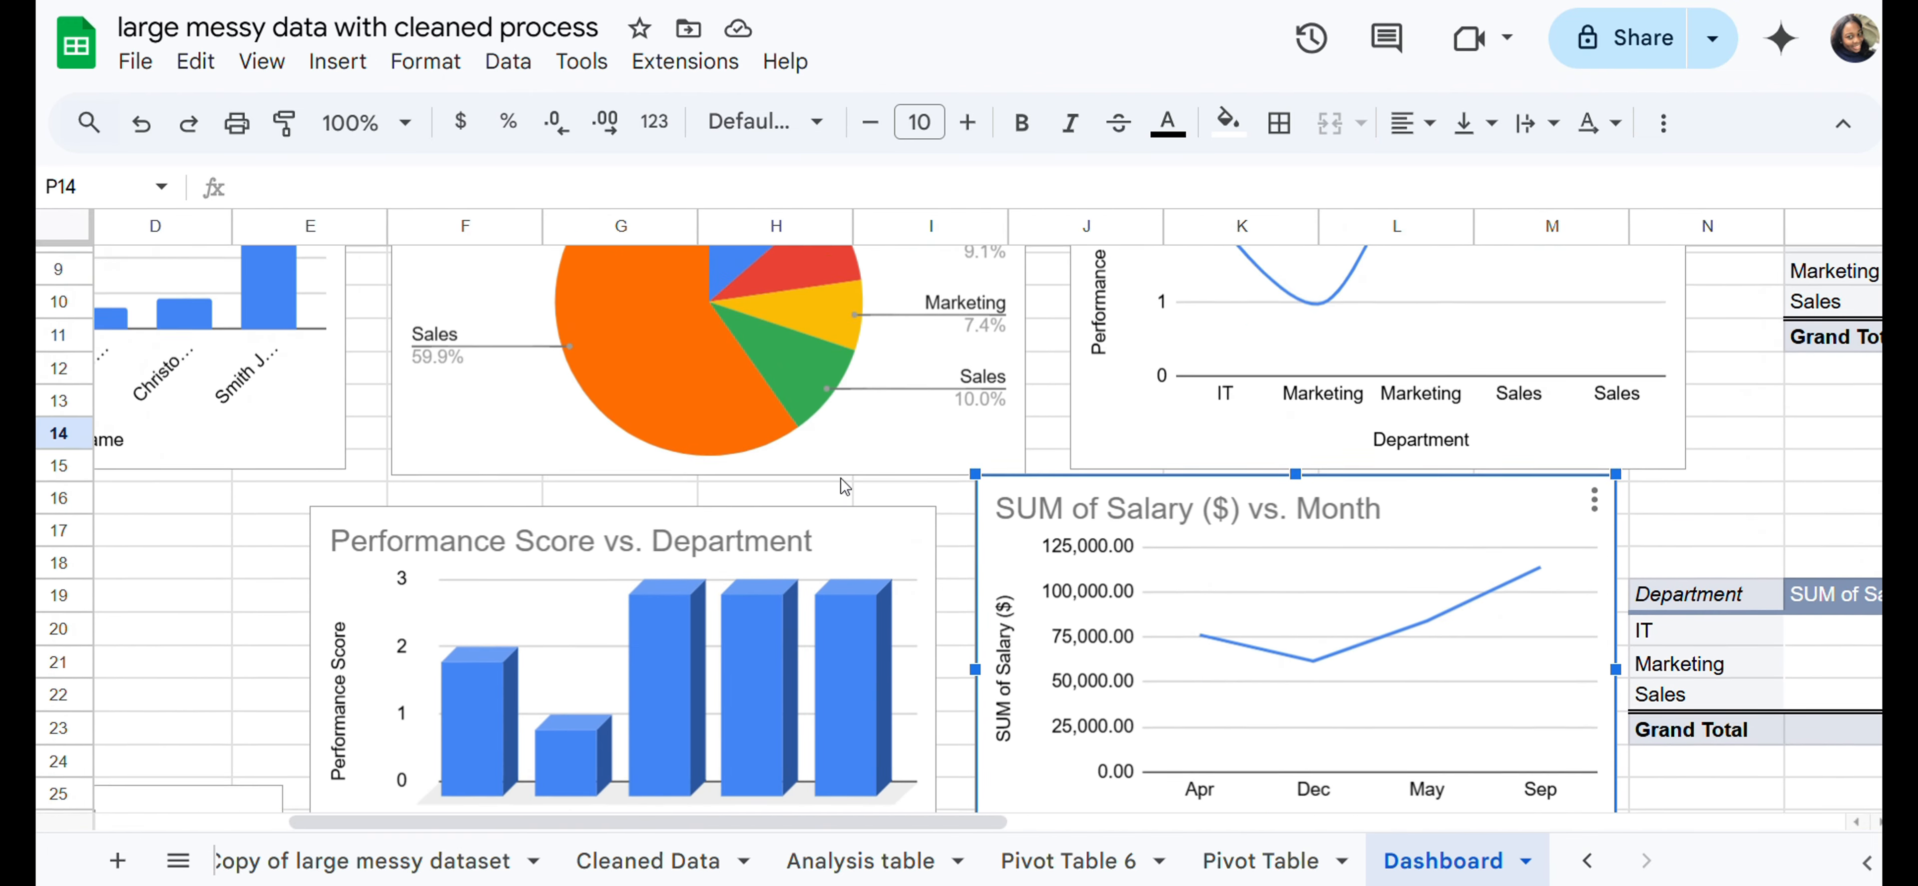
{"action": "scroll", "coordinate": [841, 478], "scroll_direction": "up", "scroll_amount": 3}
{"action": "scroll", "coordinate": [840, 478], "scroll_direction": "left", "scroll_amount": 2}
{"action": "scroll", "coordinate": [841, 478], "scroll_direction": "right", "scroll_amount": 3}
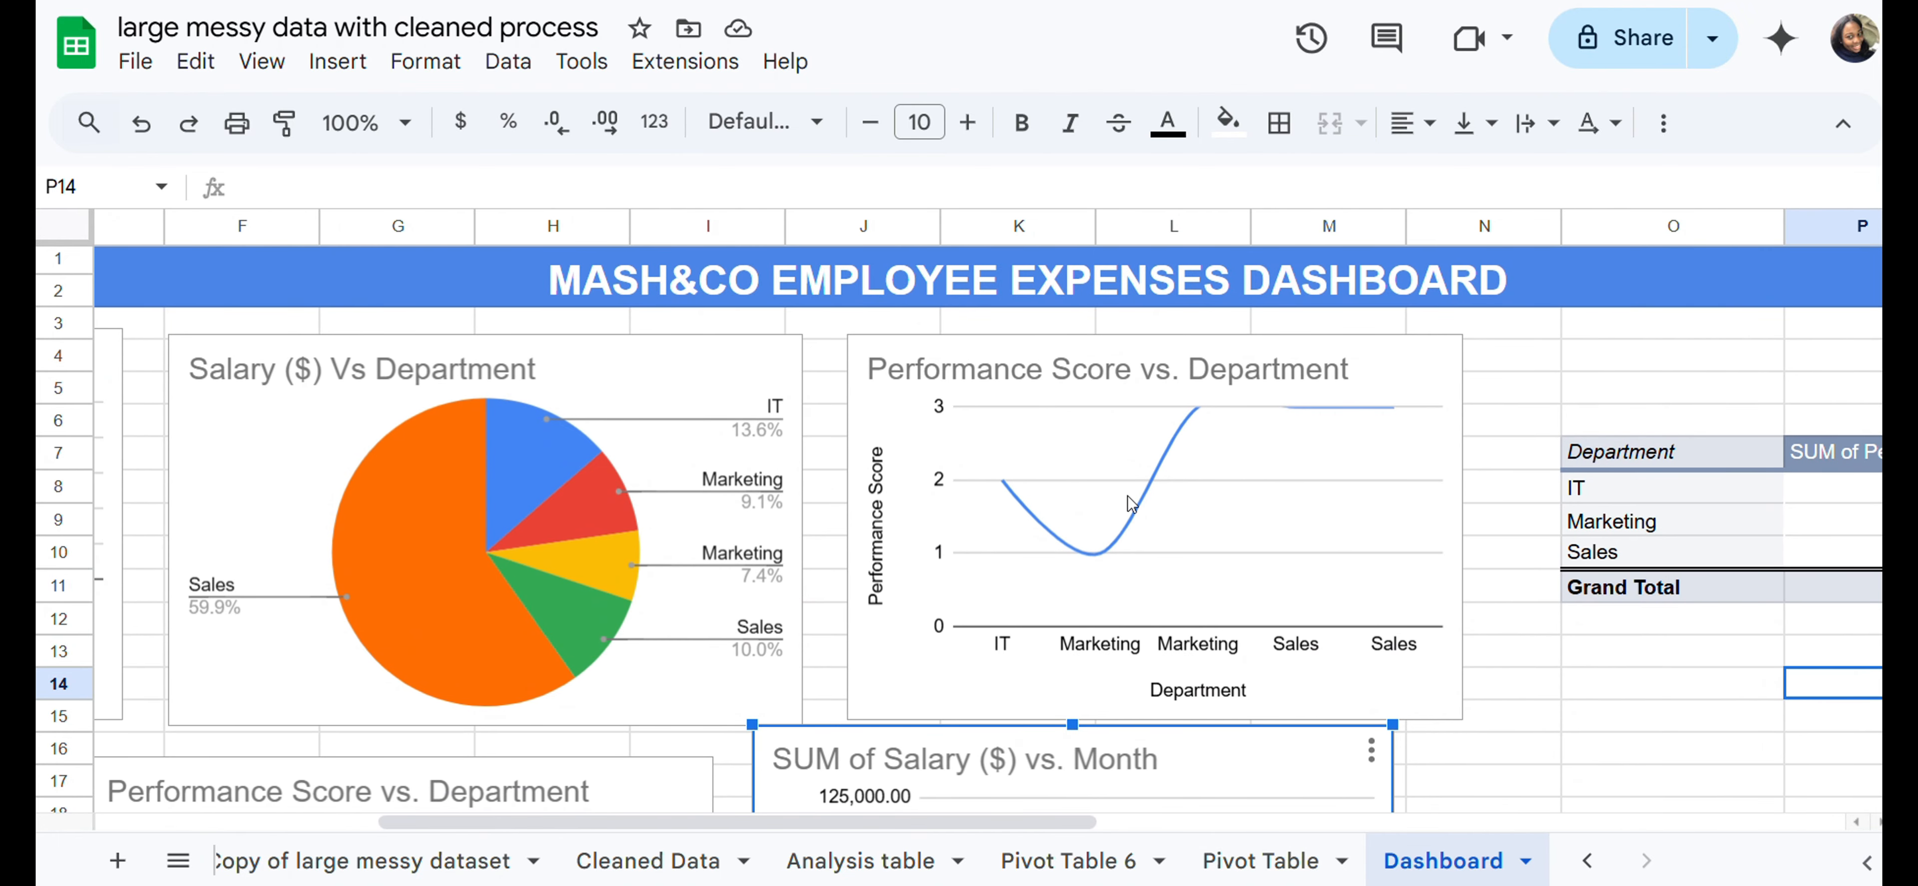
{"action": "scroll", "coordinate": [1240, 508], "scroll_direction": "right", "scroll_amount": 1}
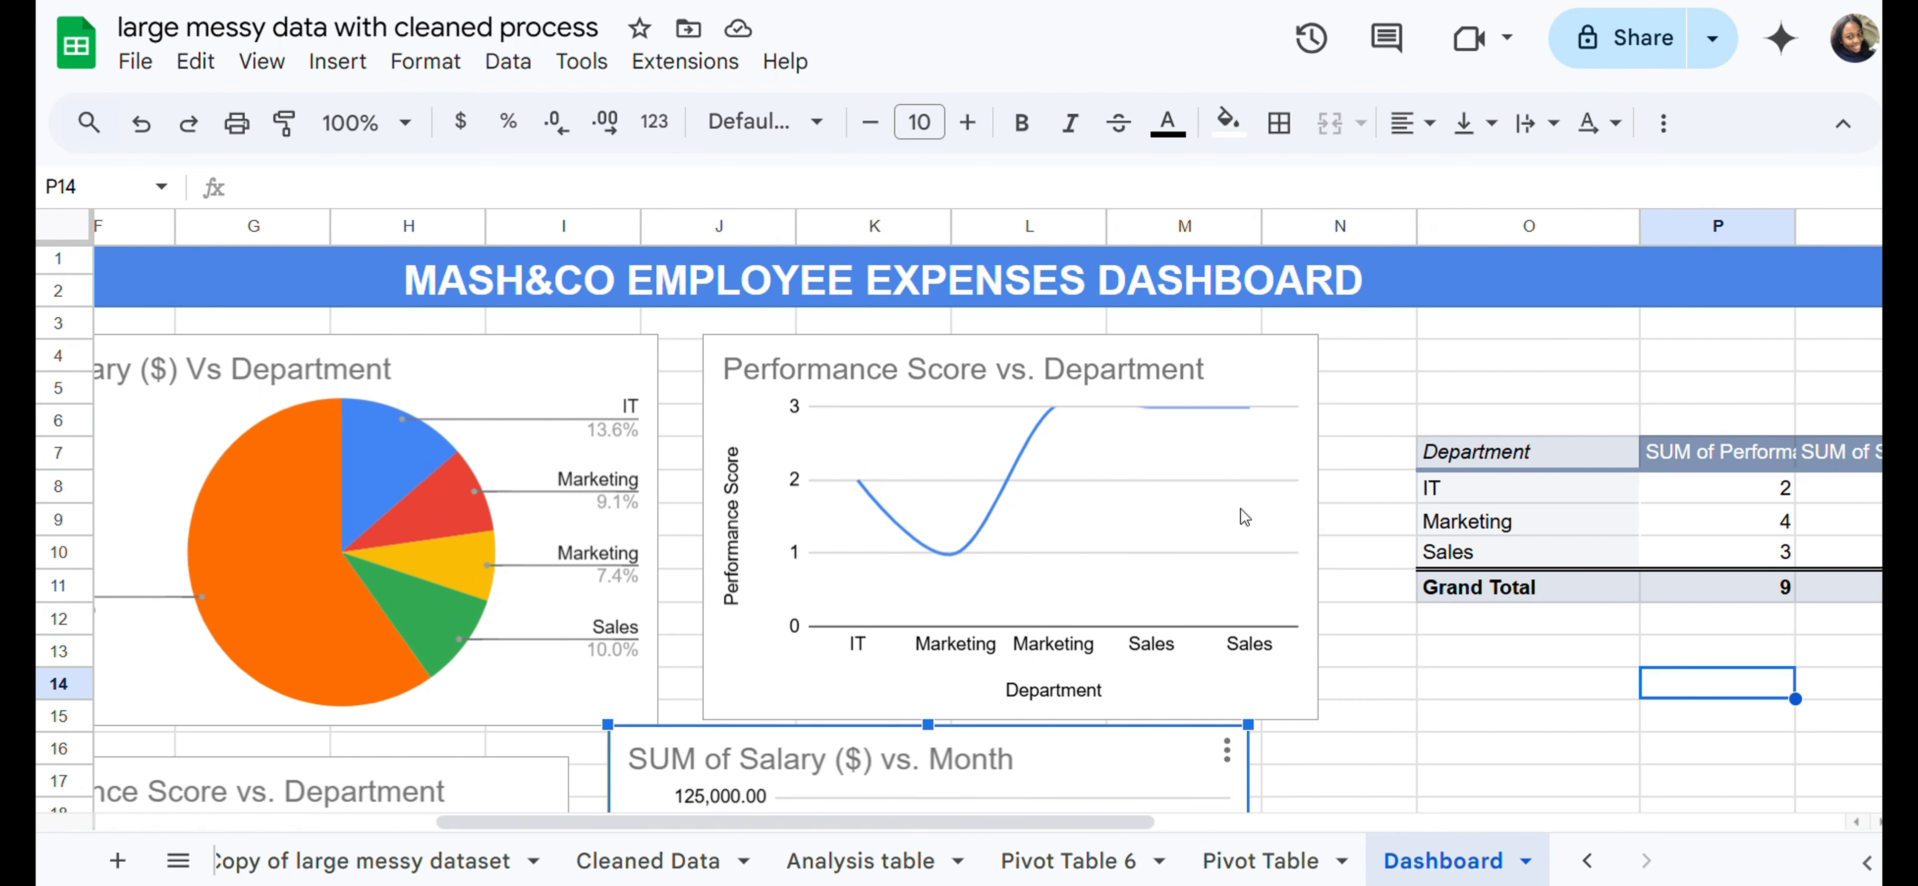
{"action": "scroll", "coordinate": [1240, 508], "scroll_direction": "left", "scroll_amount": 3}
{"action": "scroll", "coordinate": [1240, 508], "scroll_direction": "down", "scroll_amount": 5}
{"action": "scroll", "coordinate": [1240, 508], "scroll_direction": "left", "scroll_amount": 1}
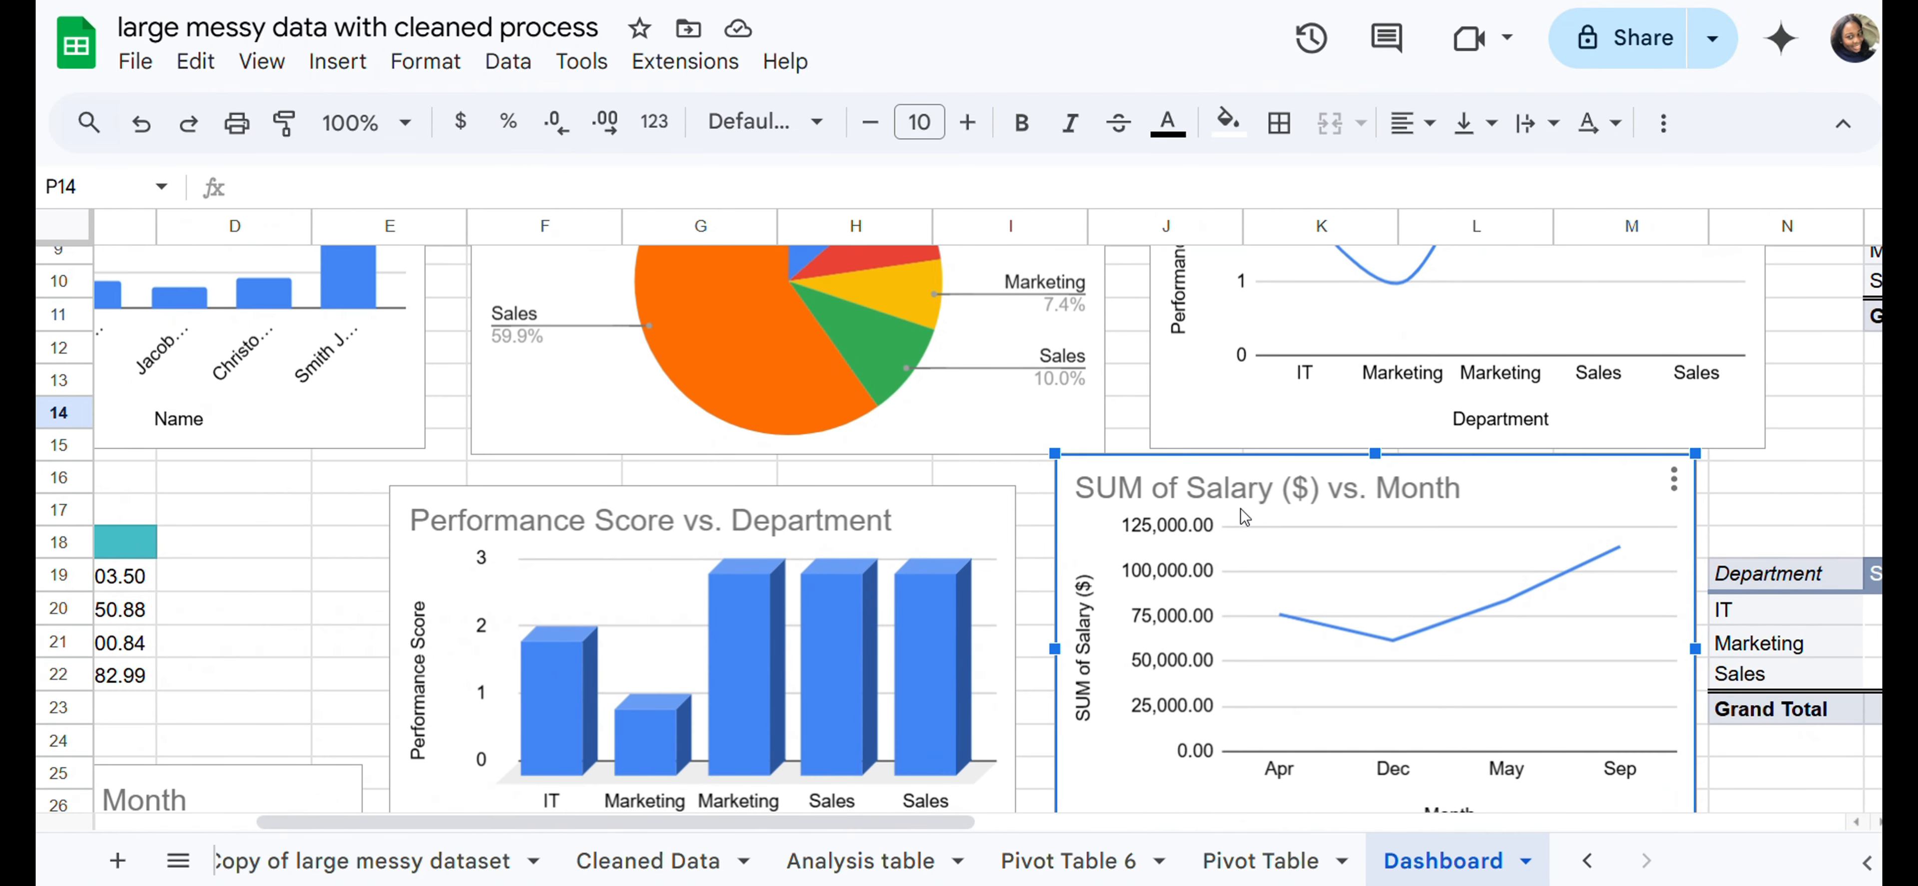
Step: Compare the employee records on the Analysis table sheet with those on the Cleaned Data sheet, returning to the Analysis table
{"action": "left_click", "coordinate": [863, 875]}
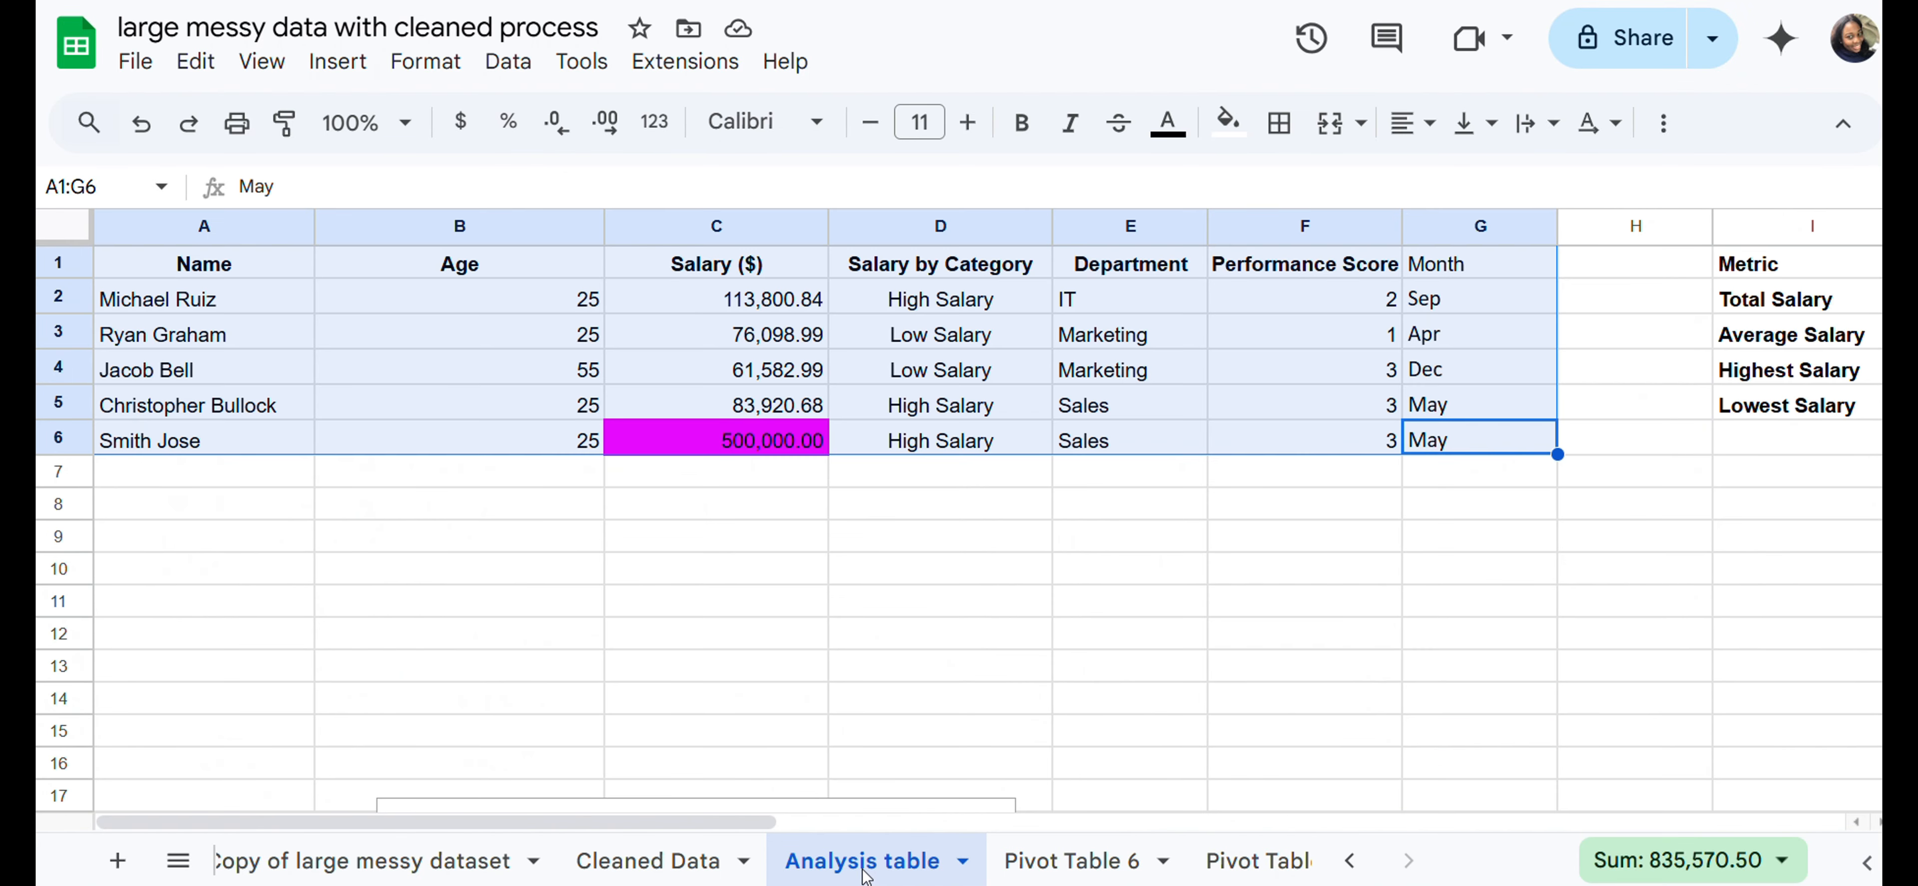
{"action": "left_click", "coordinate": [703, 870]}
{"action": "left_click", "coordinate": [1034, 677]}
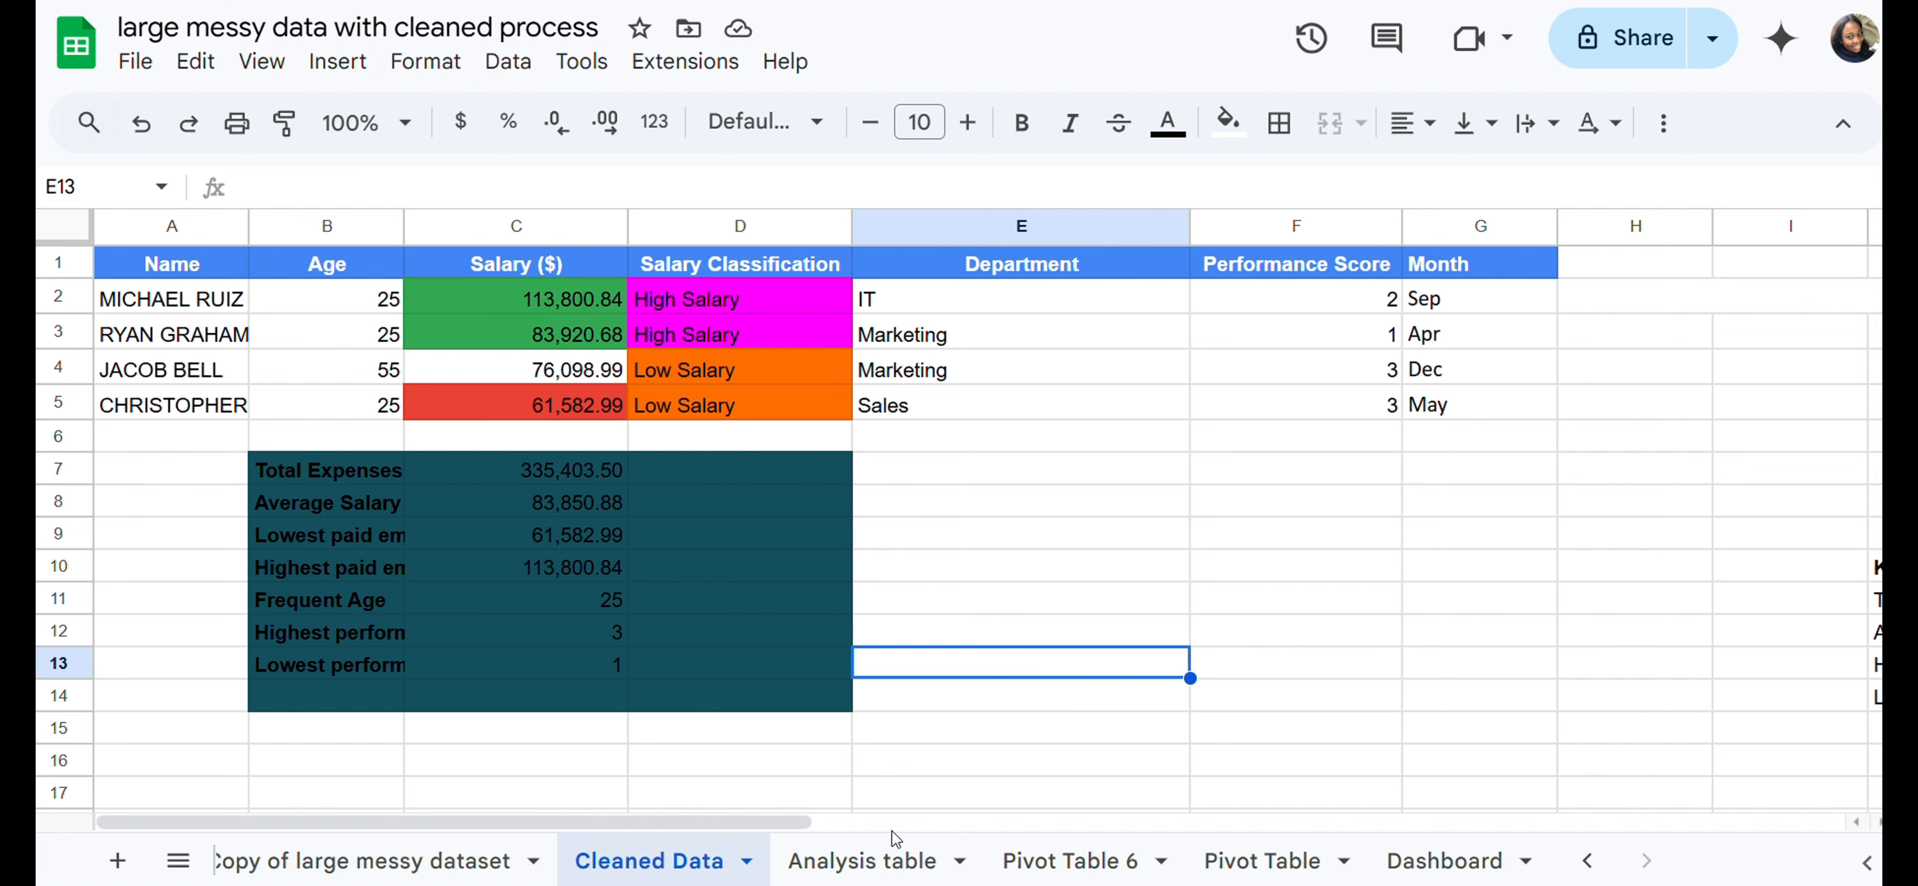
{"action": "left_click", "coordinate": [836, 866]}
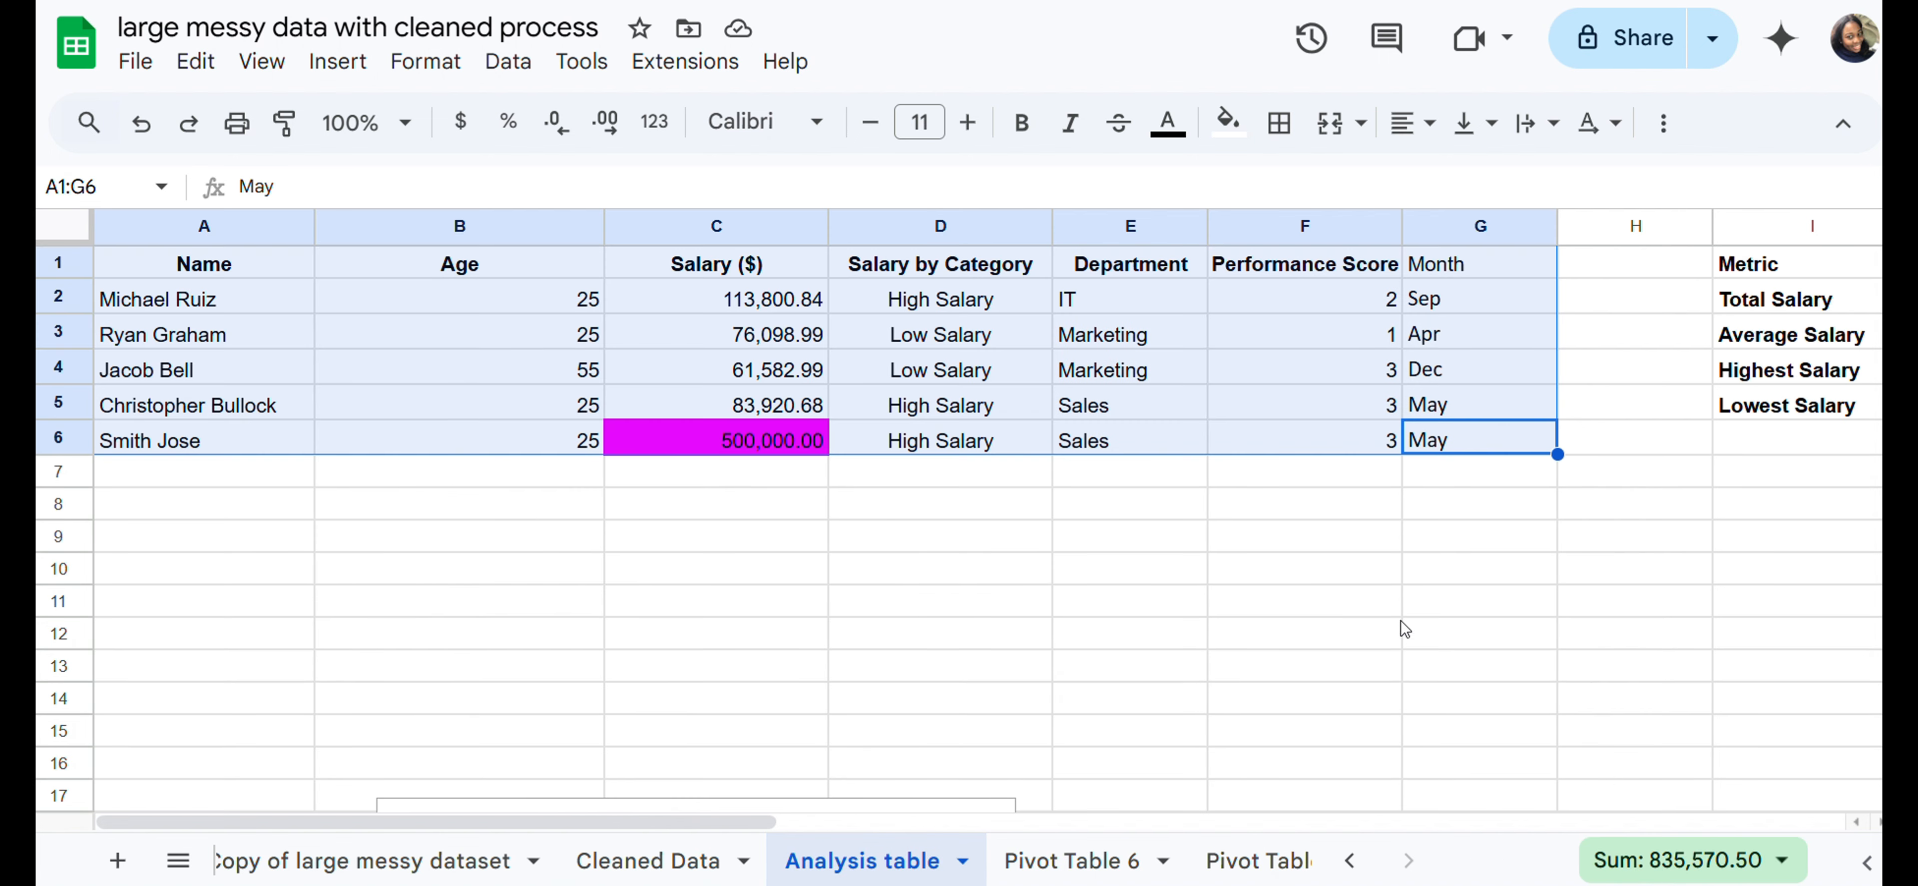
{"action": "left_click", "coordinate": [1292, 580]}
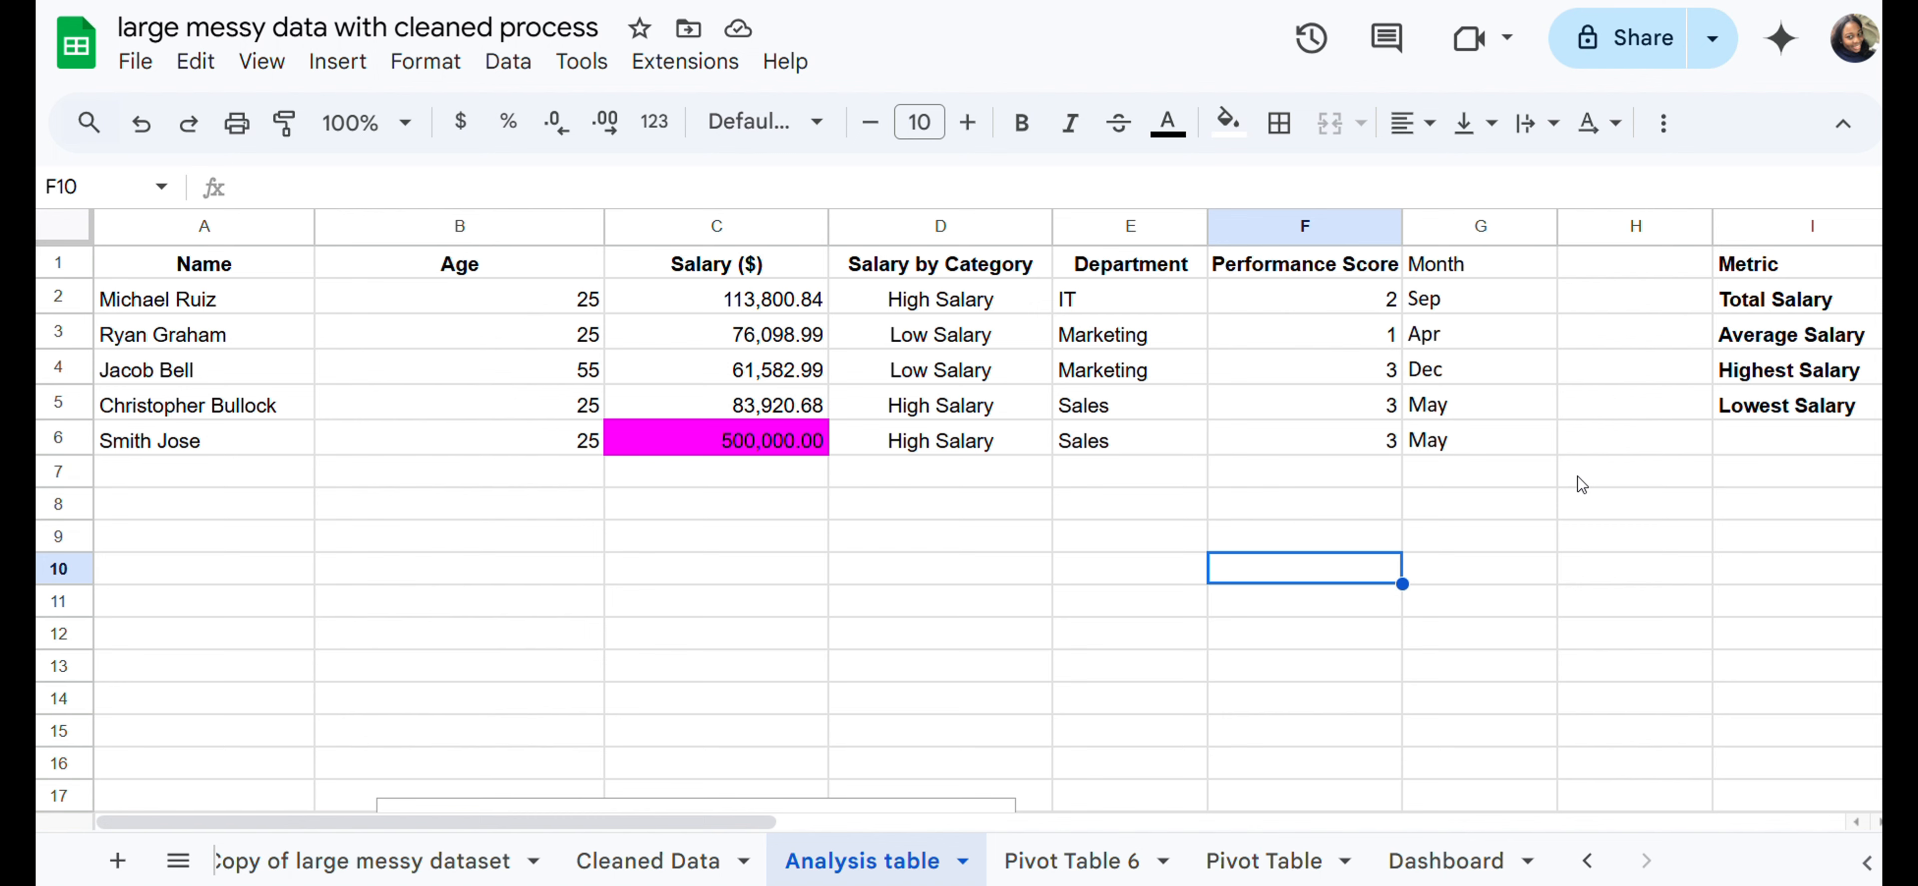
Step: Examine the Metric and Value table beside the employee records, including the formula behind its Total Salary value
{"action": "scroll", "coordinate": [1839, 438], "scroll_direction": "right", "scroll_amount": 4}
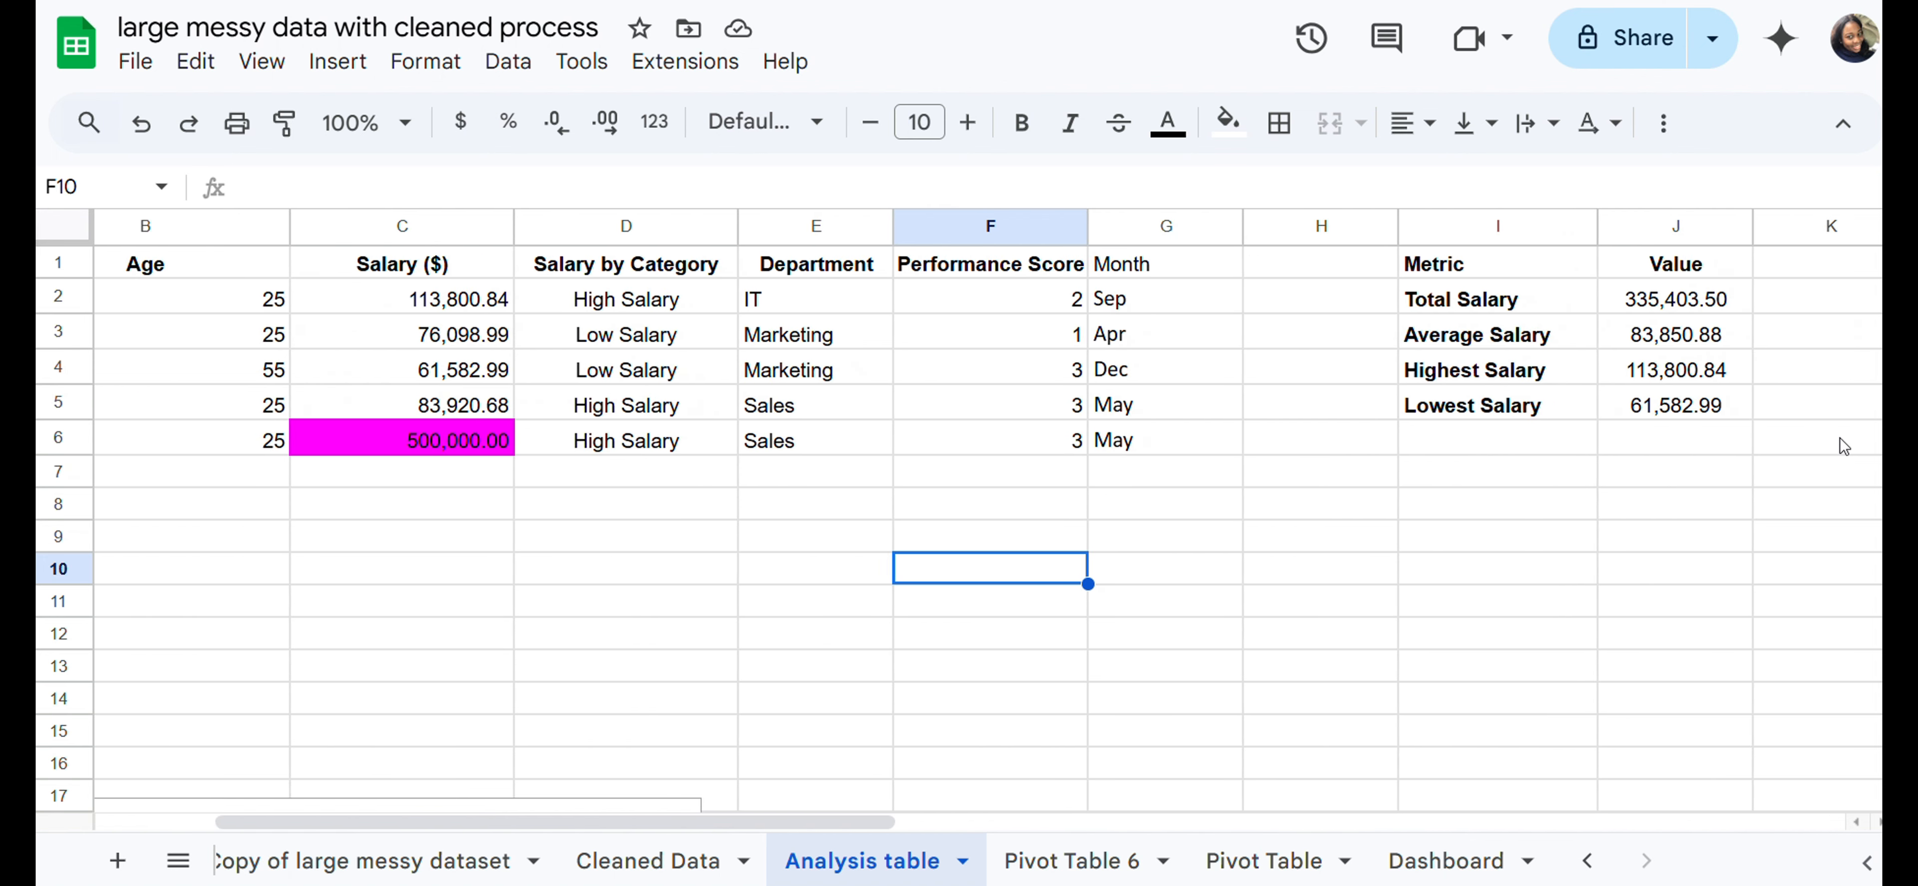
{"action": "left_click", "coordinate": [1458, 274]}
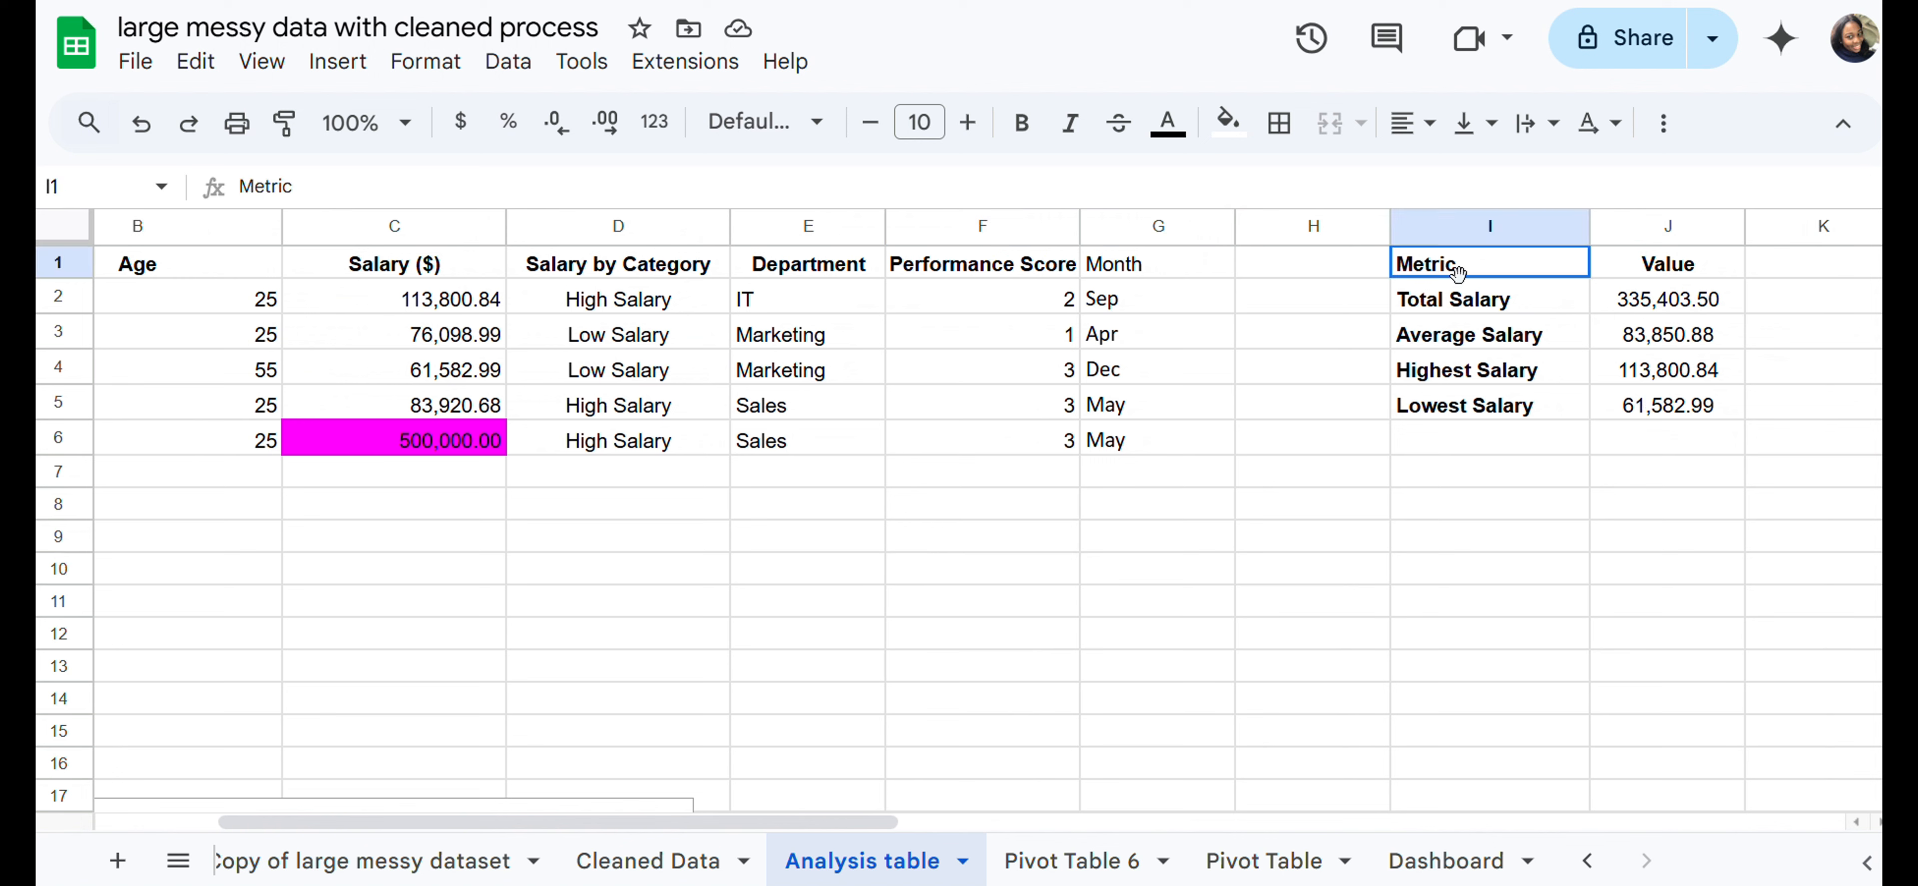
{"action": "left_click", "coordinate": [1676, 269]}
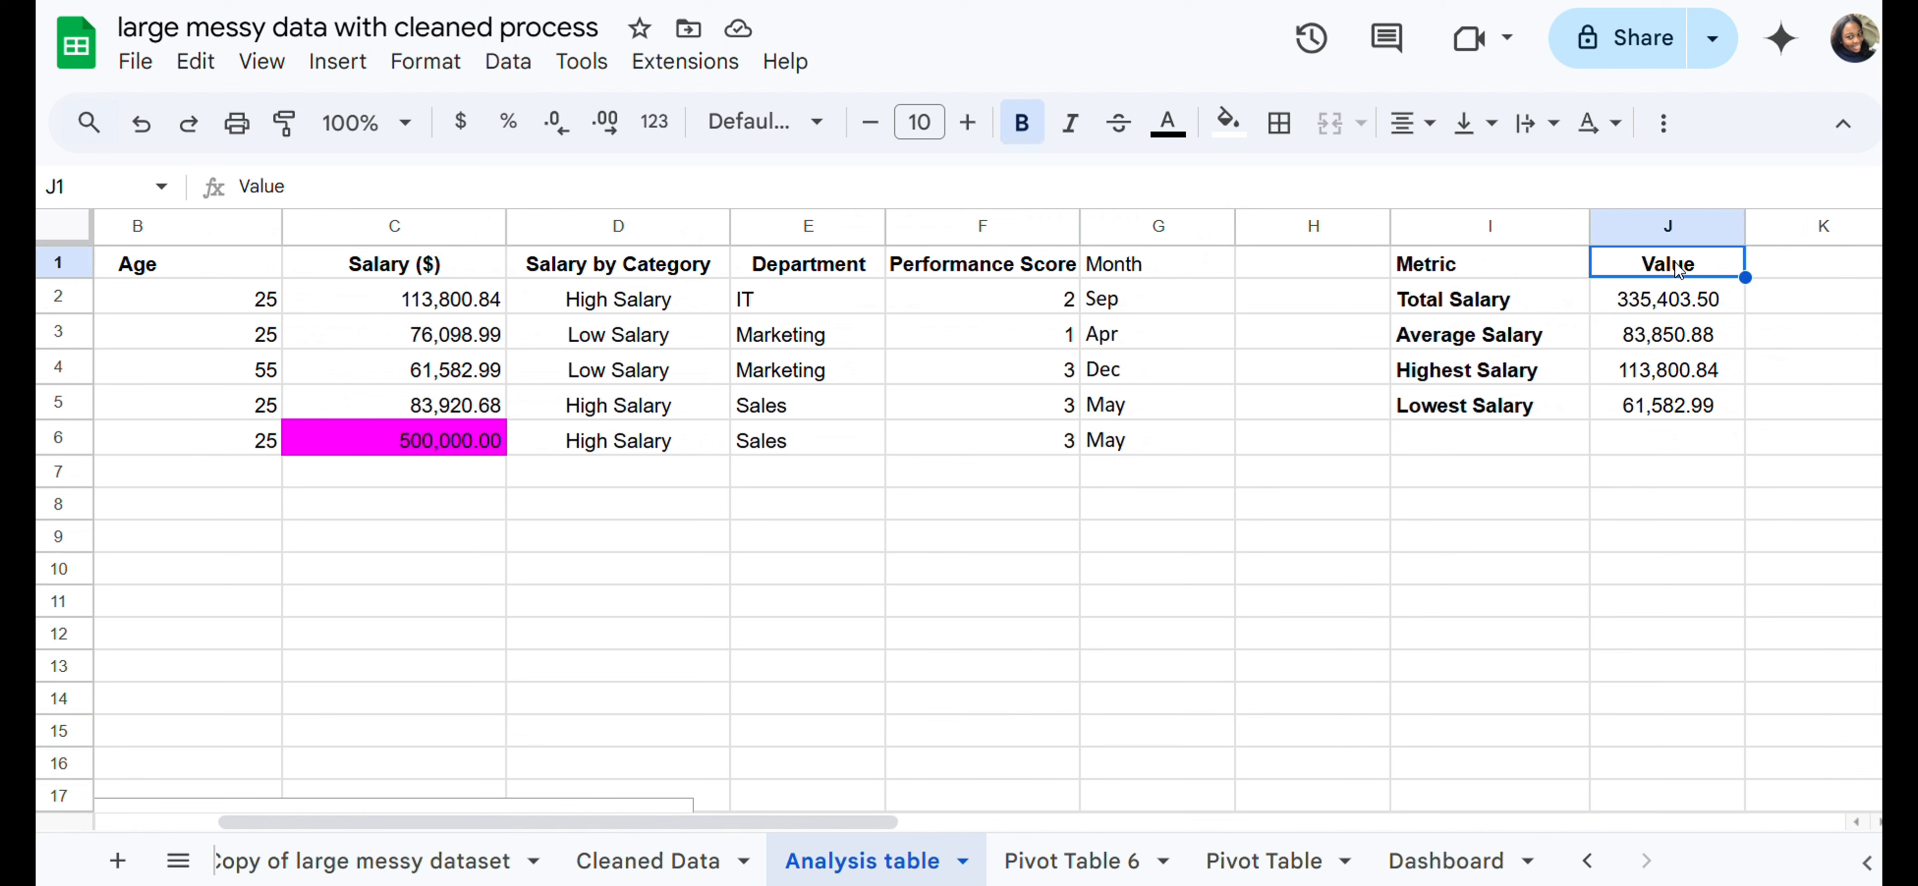
{"action": "left_click", "coordinate": [1446, 302]}
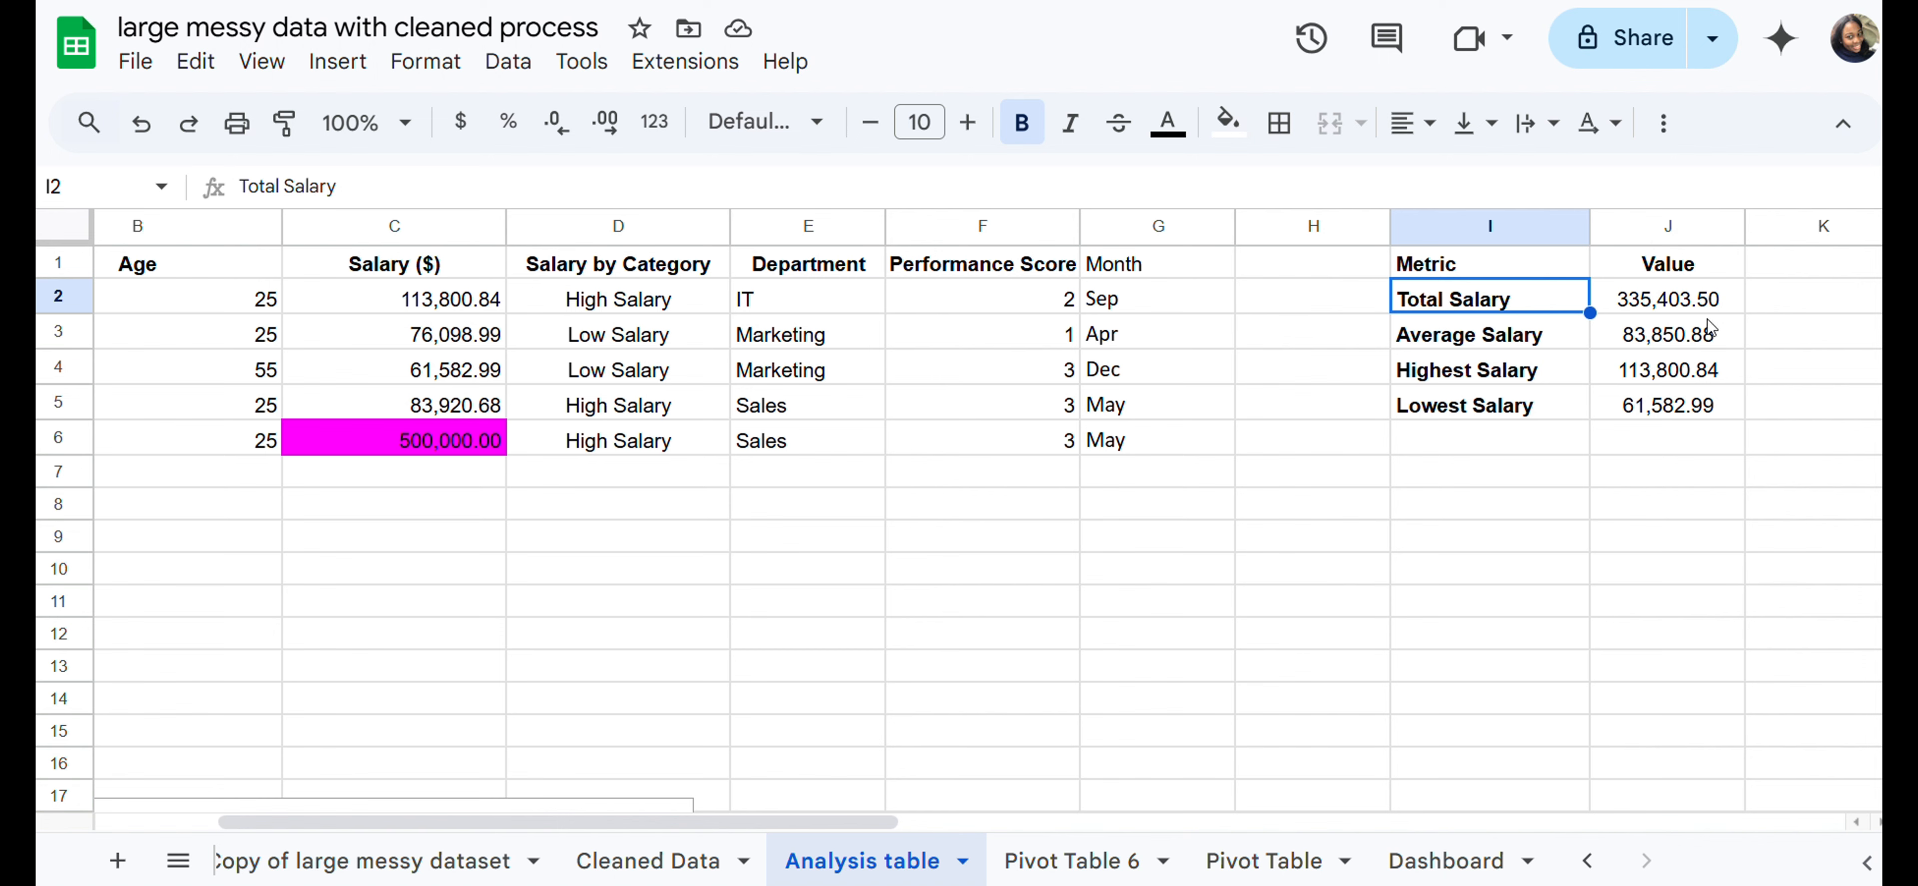
{"action": "left_click", "coordinate": [1682, 317]}
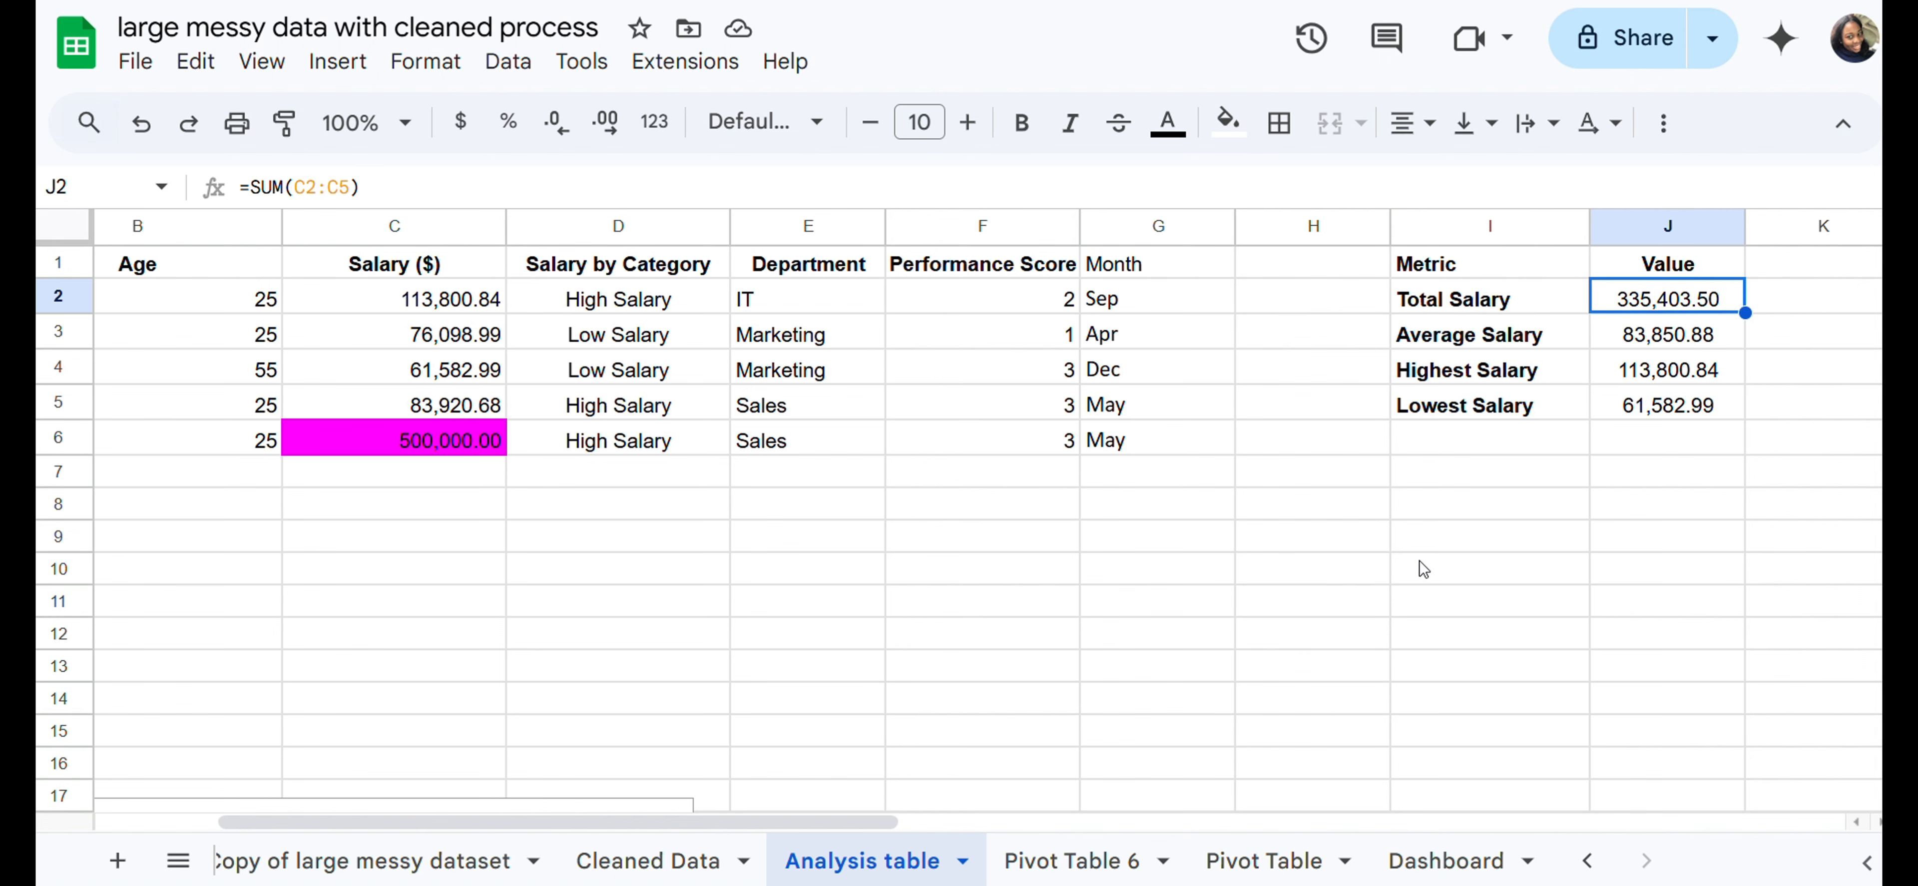
{"action": "scroll", "coordinate": [1419, 561], "scroll_direction": "right", "scroll_amount": 3}
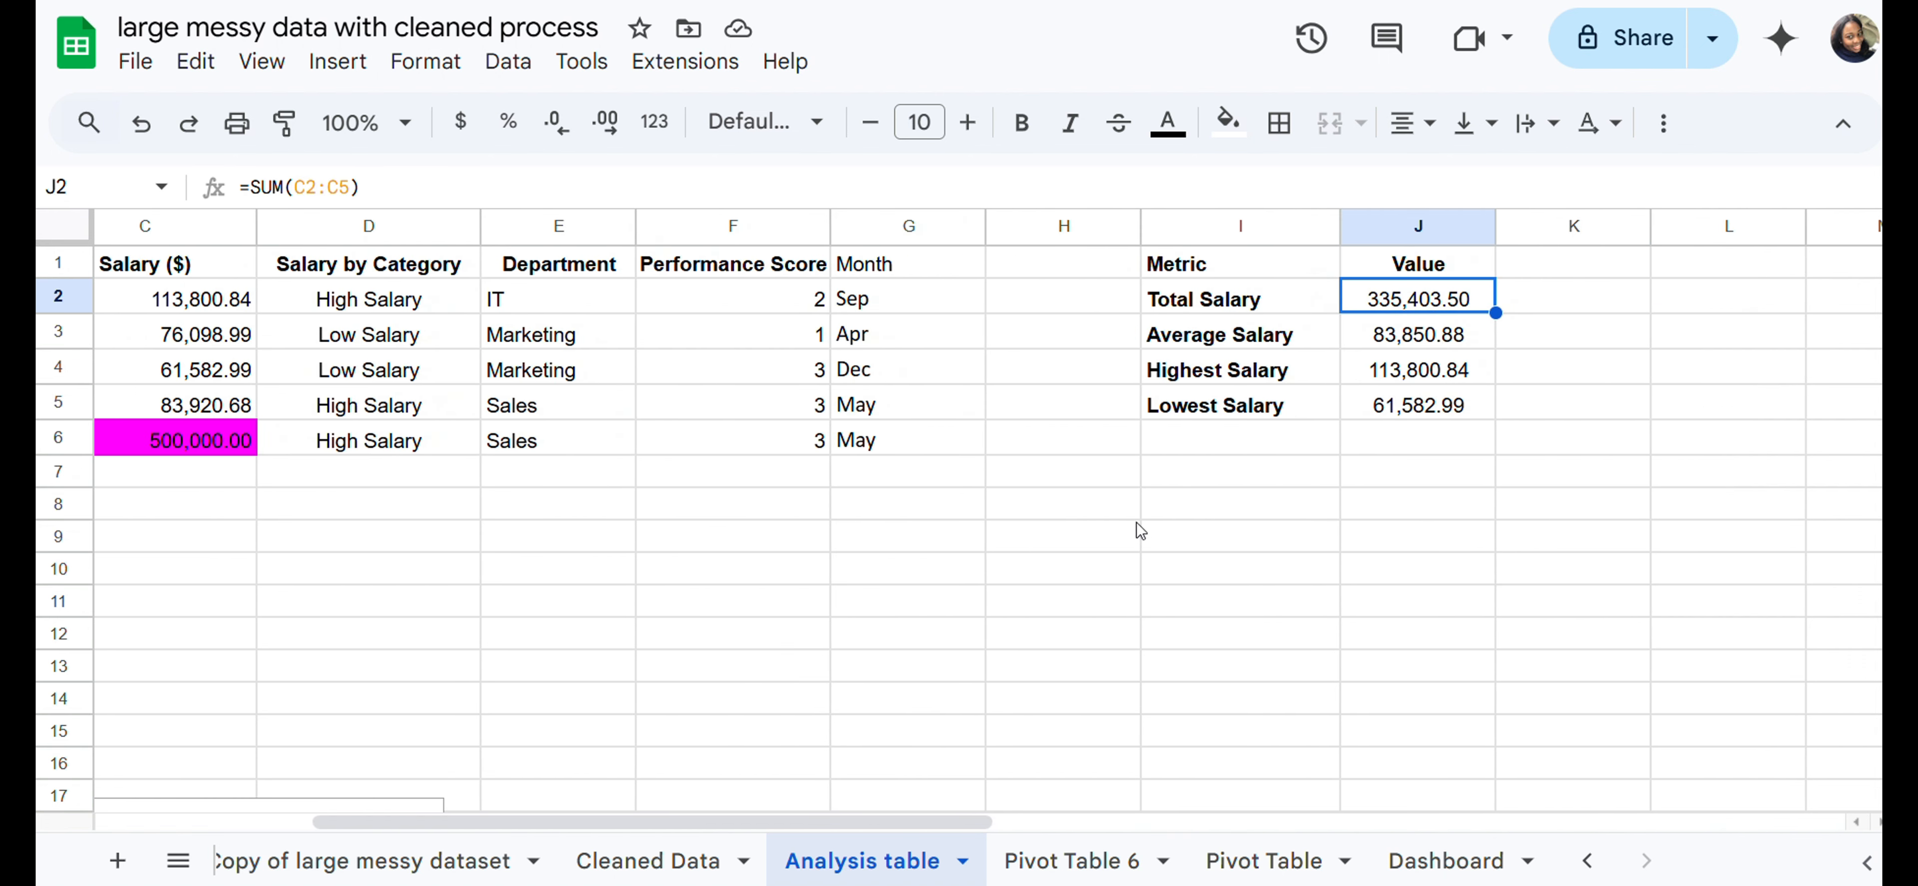
Step: Start a second summary table below the existing metric table with the headers METRIC in I9 and VALUE in J9
{"action": "left_click_drag", "start_coordinate": [1138, 505], "coordinate": [1615, 733]}
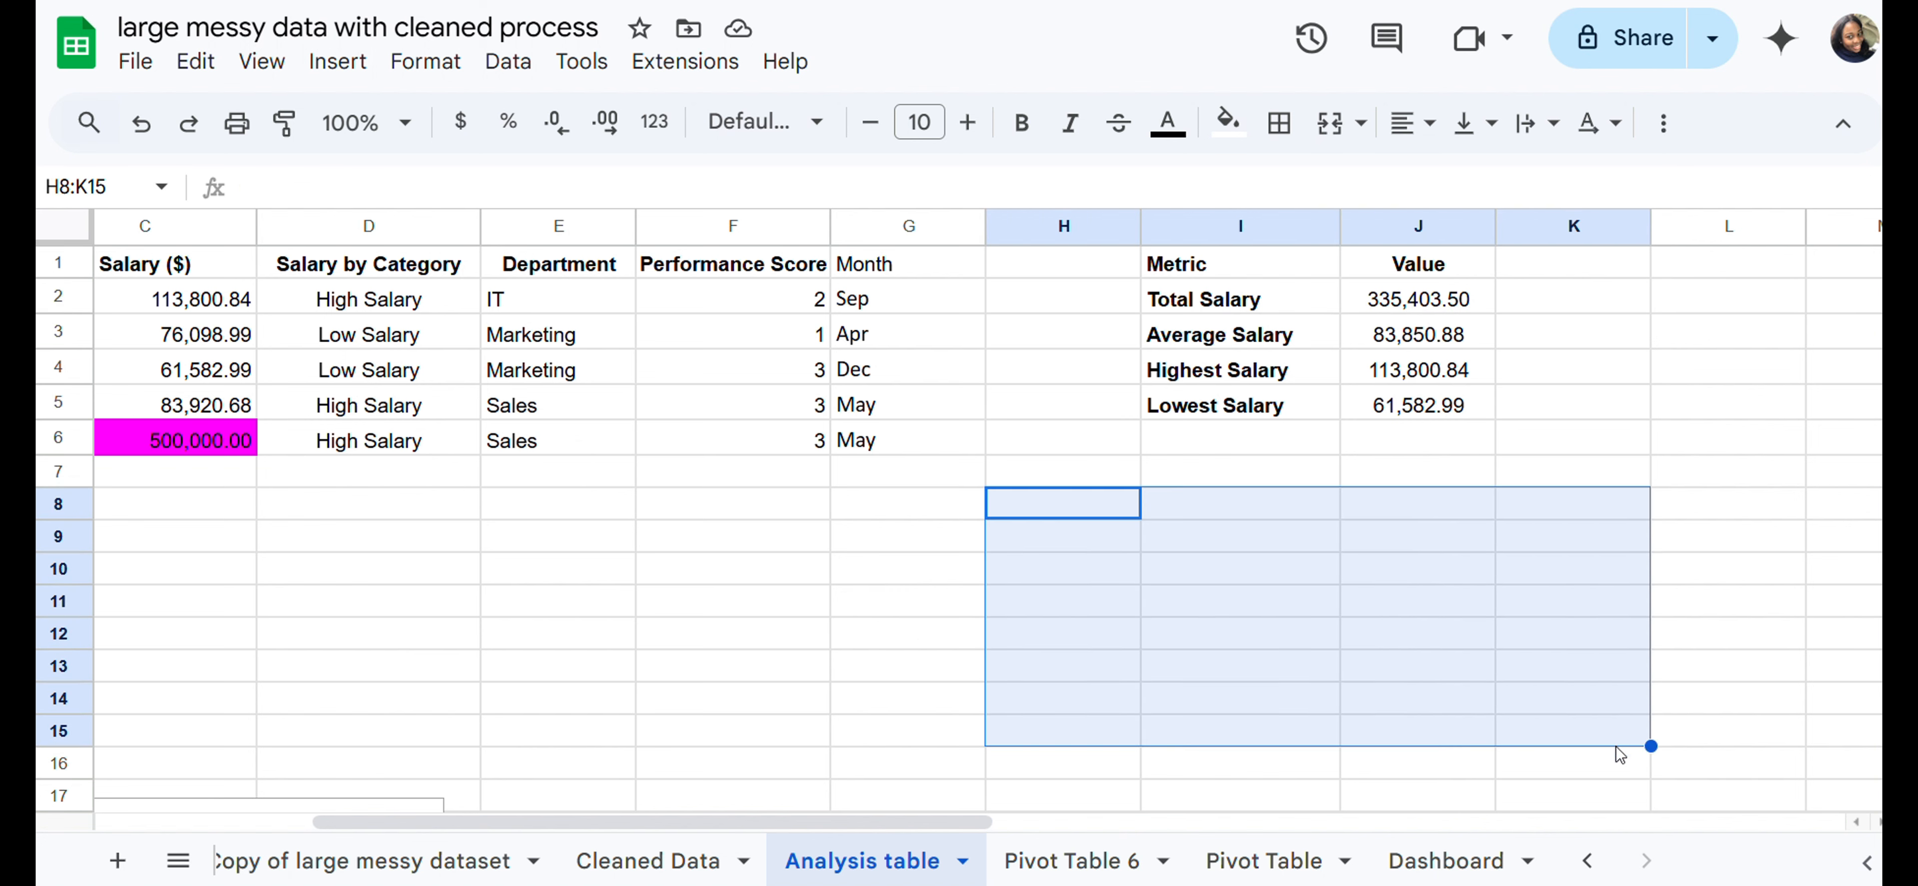
{"action": "left_click", "coordinate": [1264, 549]}
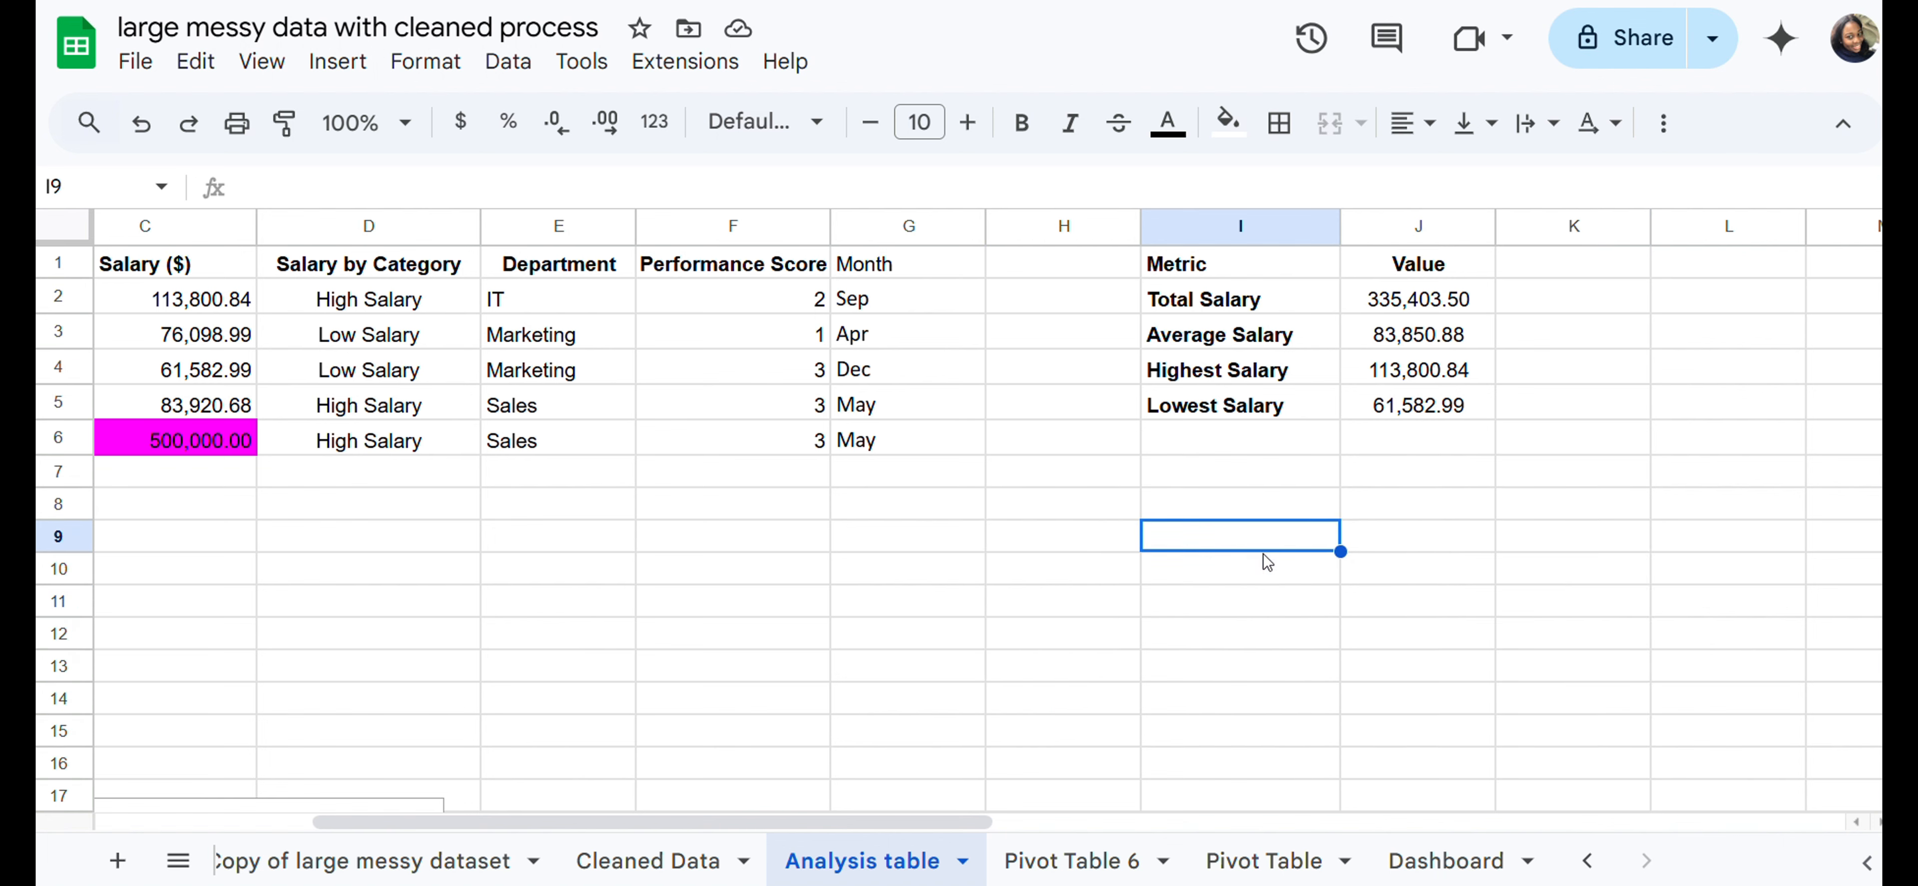
{"action": "key", "text": "ctrl+c"}
{"action": "type", "text": "METRIC"}
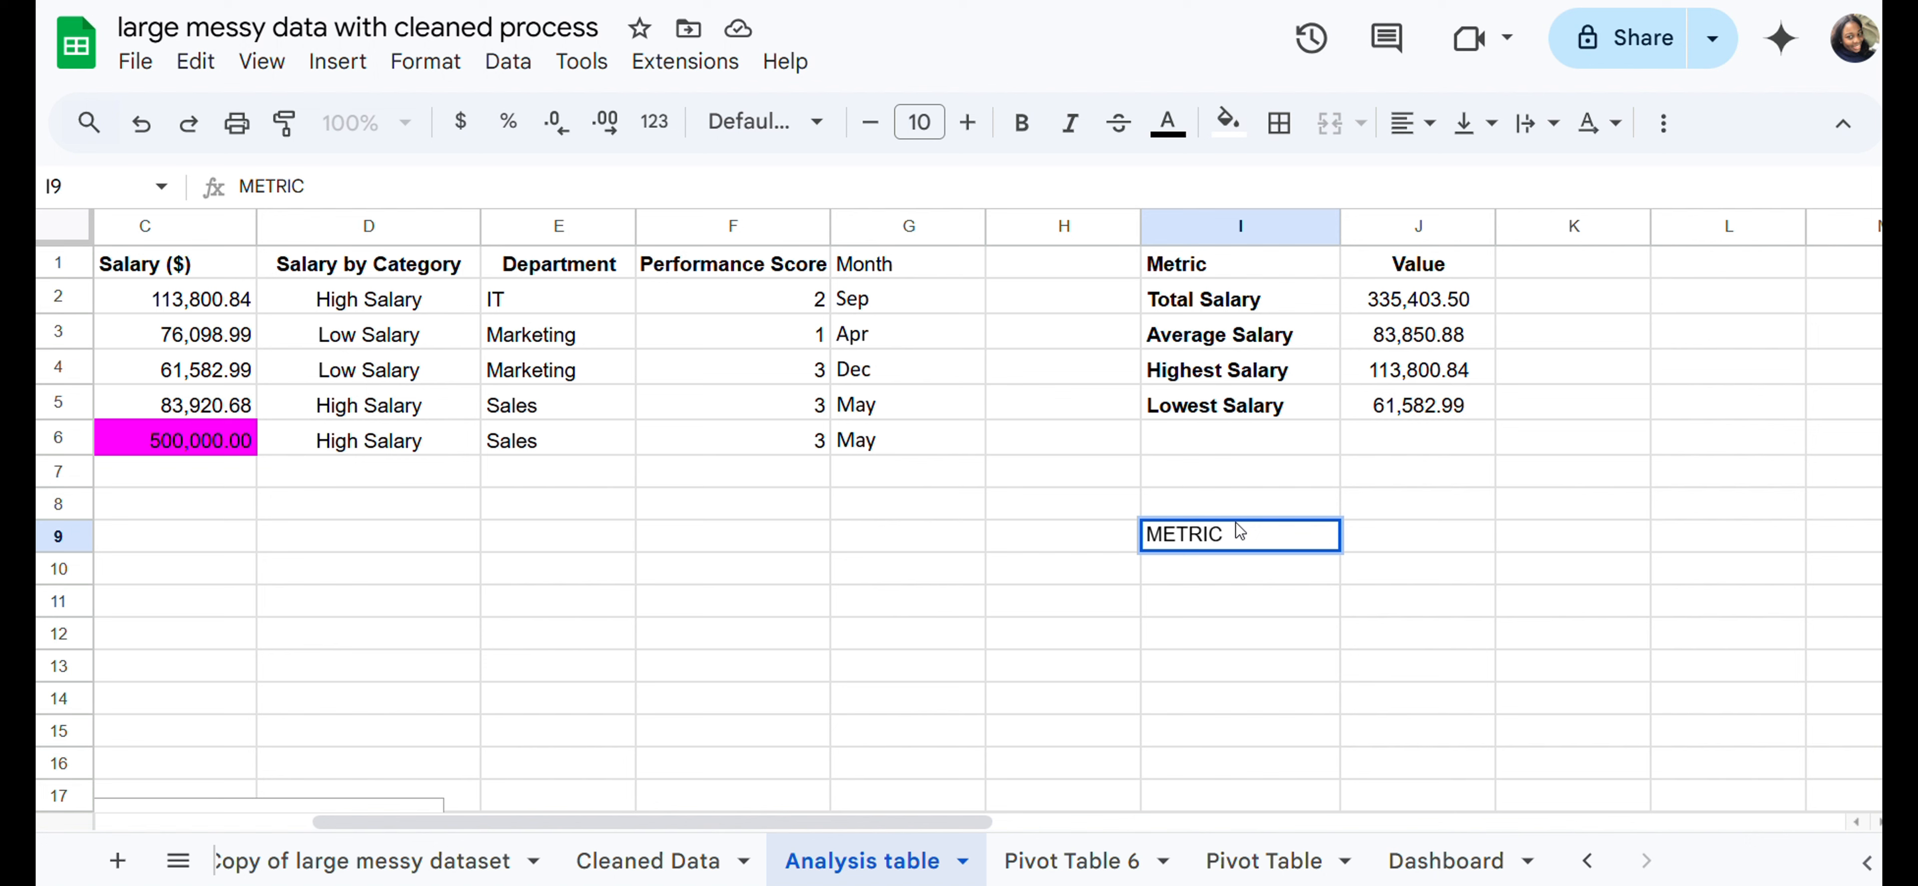
{"action": "left_click", "coordinate": [1406, 544]}
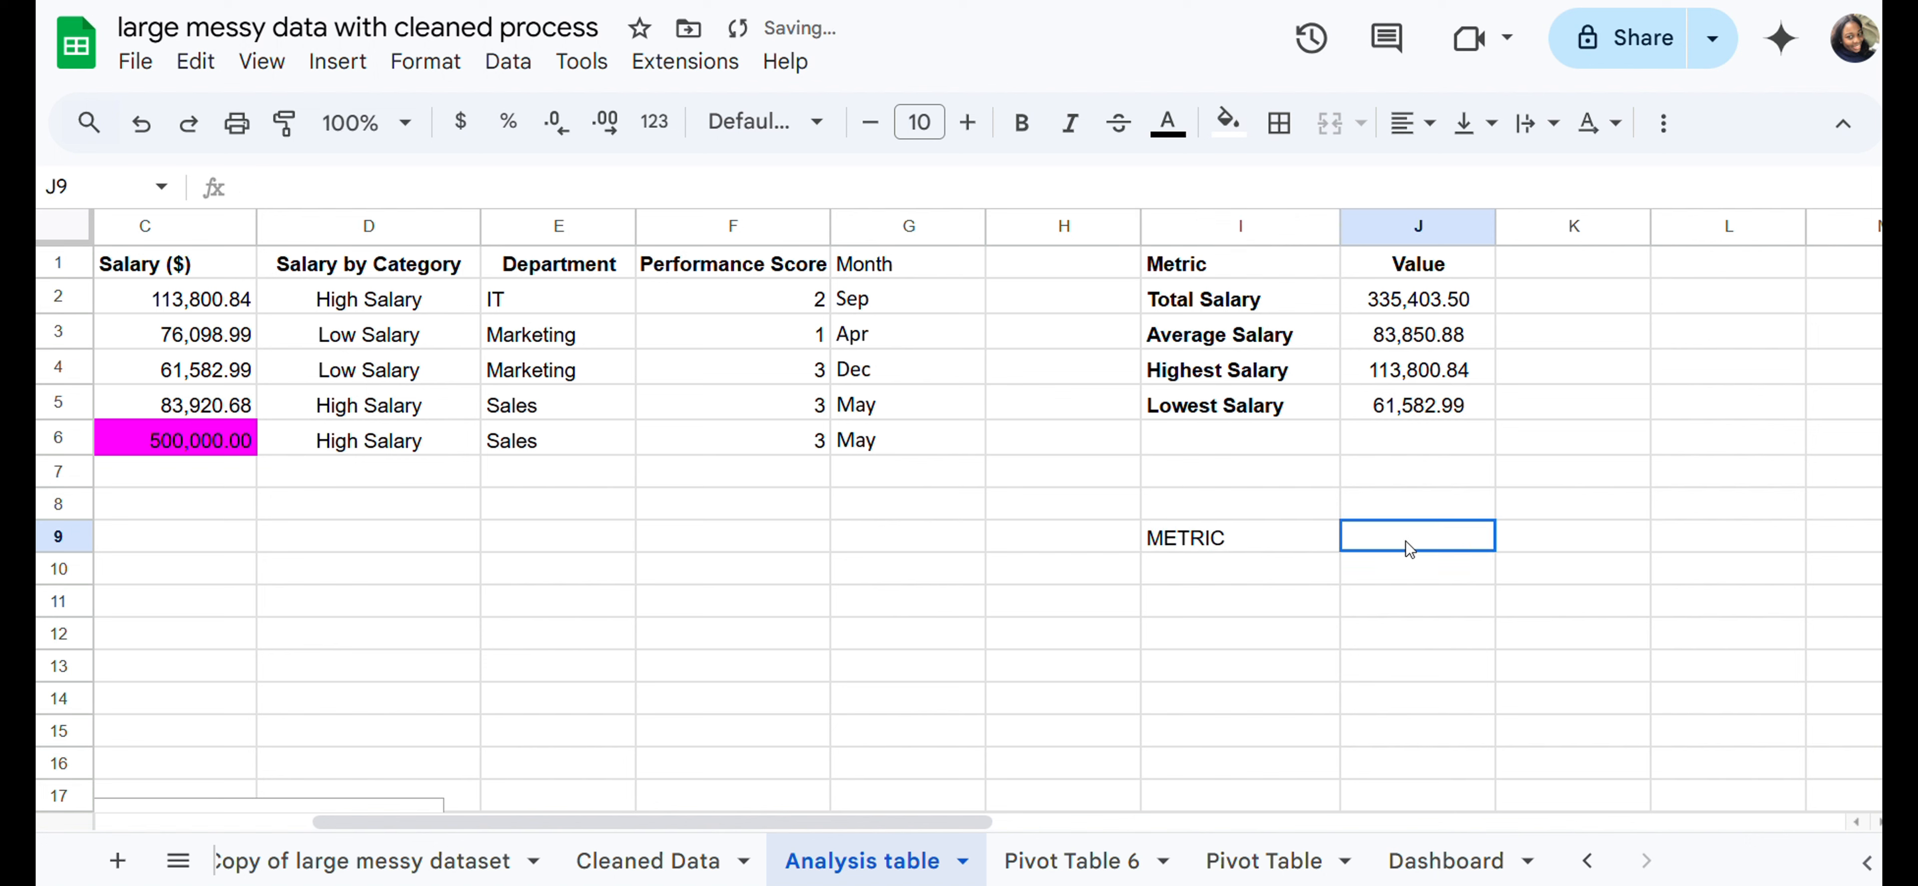
{"action": "type", "text": "VALUE"}
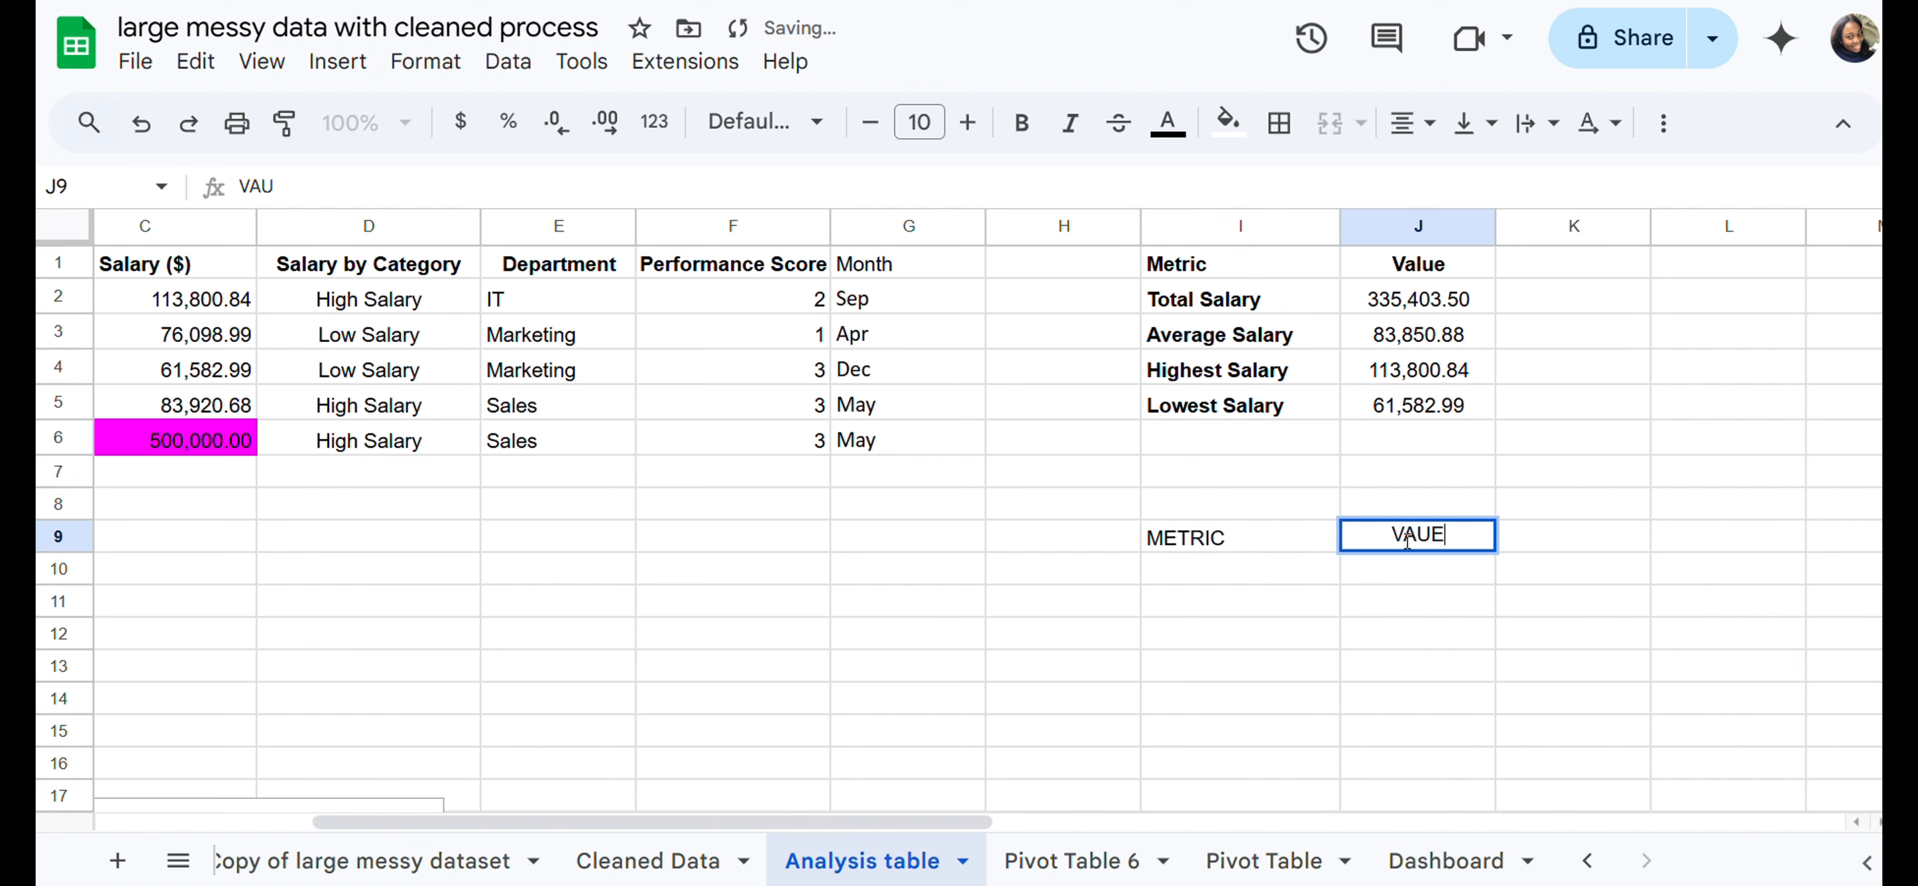
{"action": "key", "text": "BackSpace"}
{"action": "key", "text": "BackSpace"}
{"action": "key", "text": "BackSpace"}
{"action": "type", "text": "LUE"}
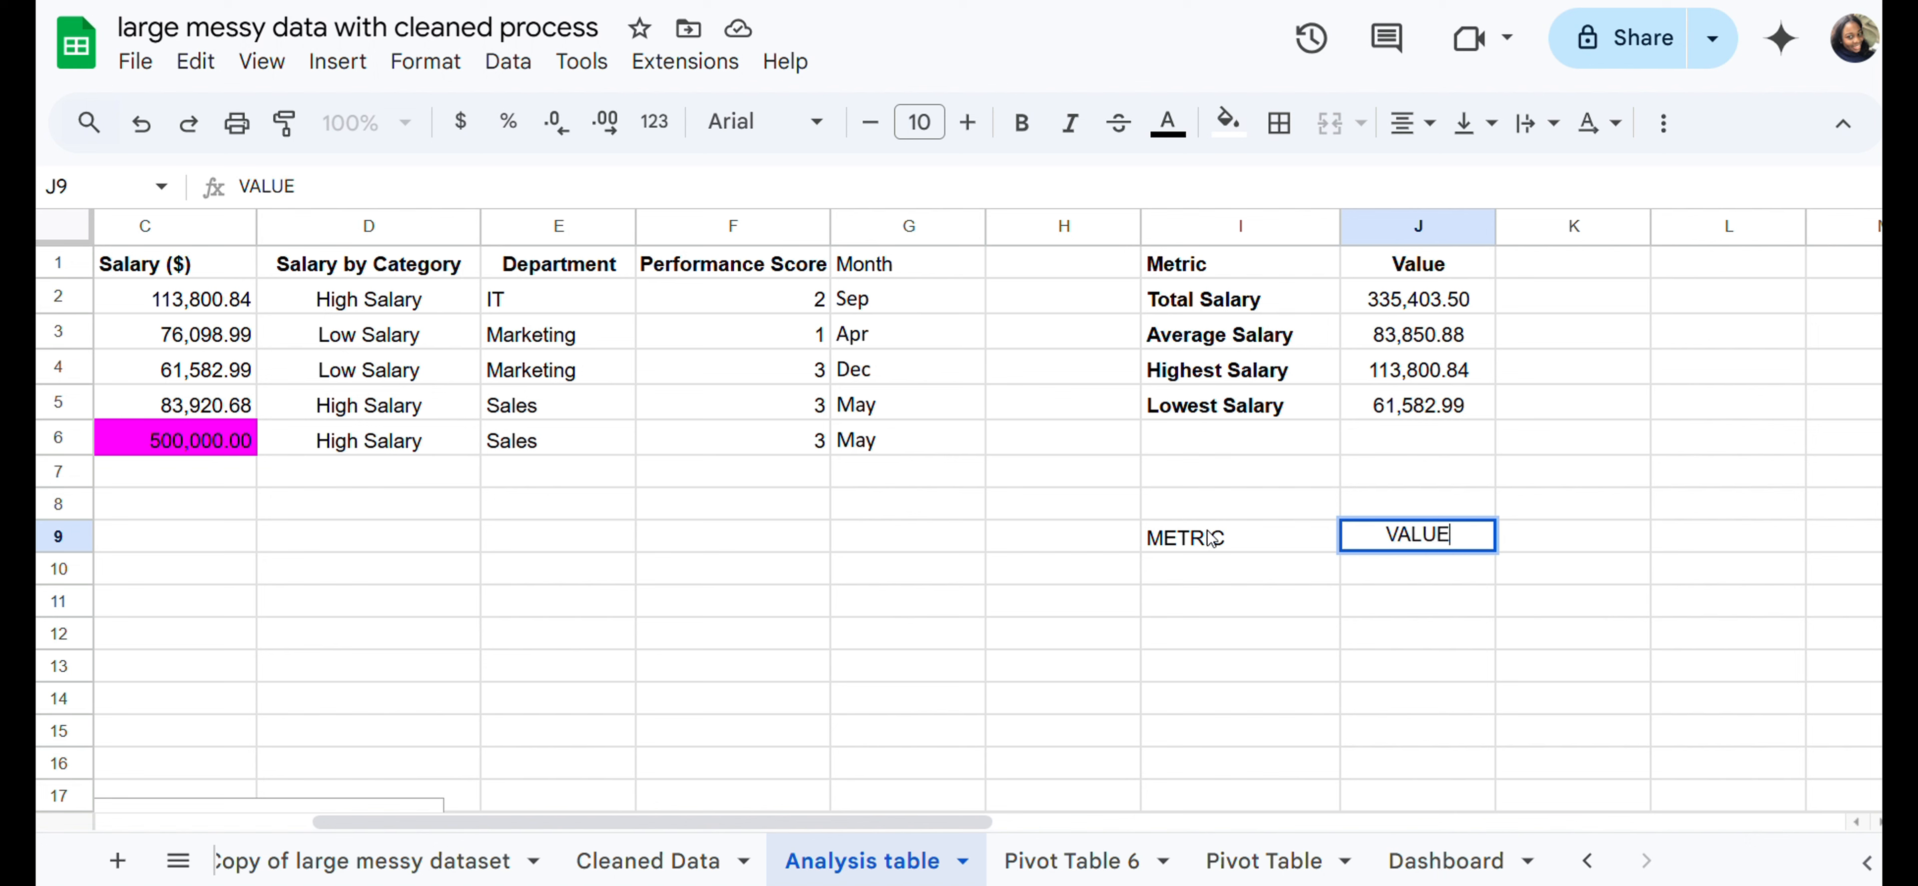
Step: Make the METRIC and VALUE headers in I9 and J9 bold
{"action": "left_click", "coordinate": [1267, 537]}
{"action": "double_click", "coordinate": [1267, 536]}
{"action": "left_click_drag", "start_coordinate": [1266, 537], "coordinate": [1154, 549]}
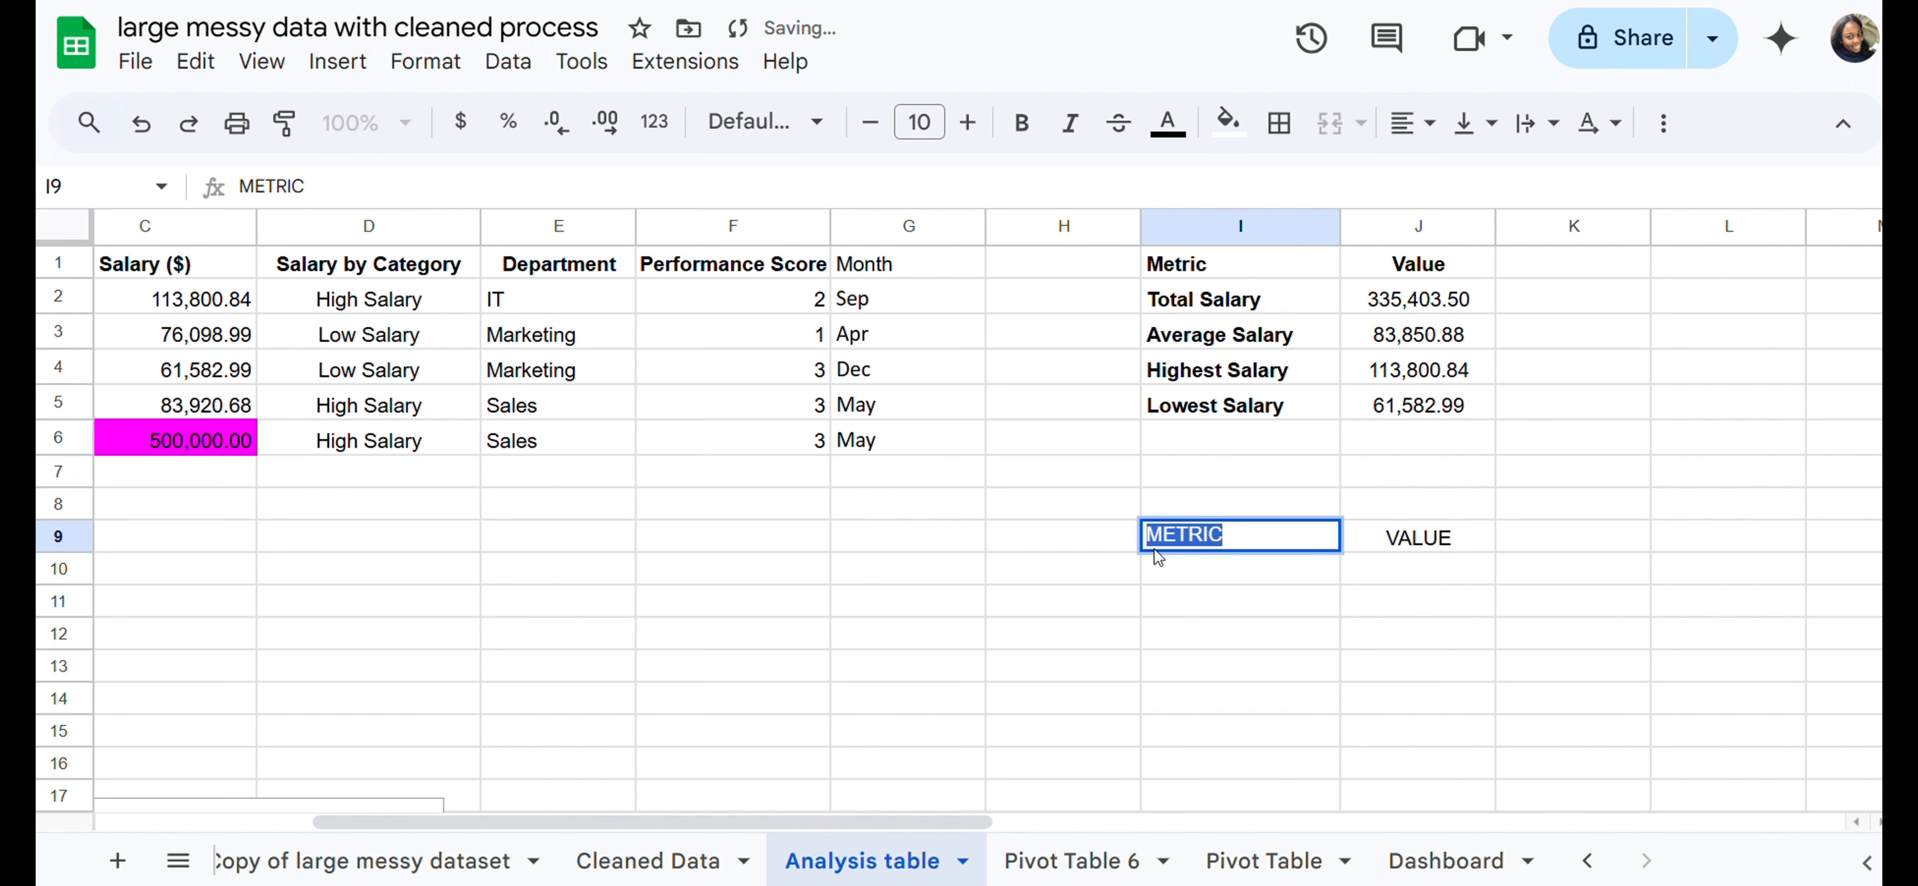
{"action": "left_click", "coordinate": [1022, 124]}
{"action": "double_click", "coordinate": [1461, 542]}
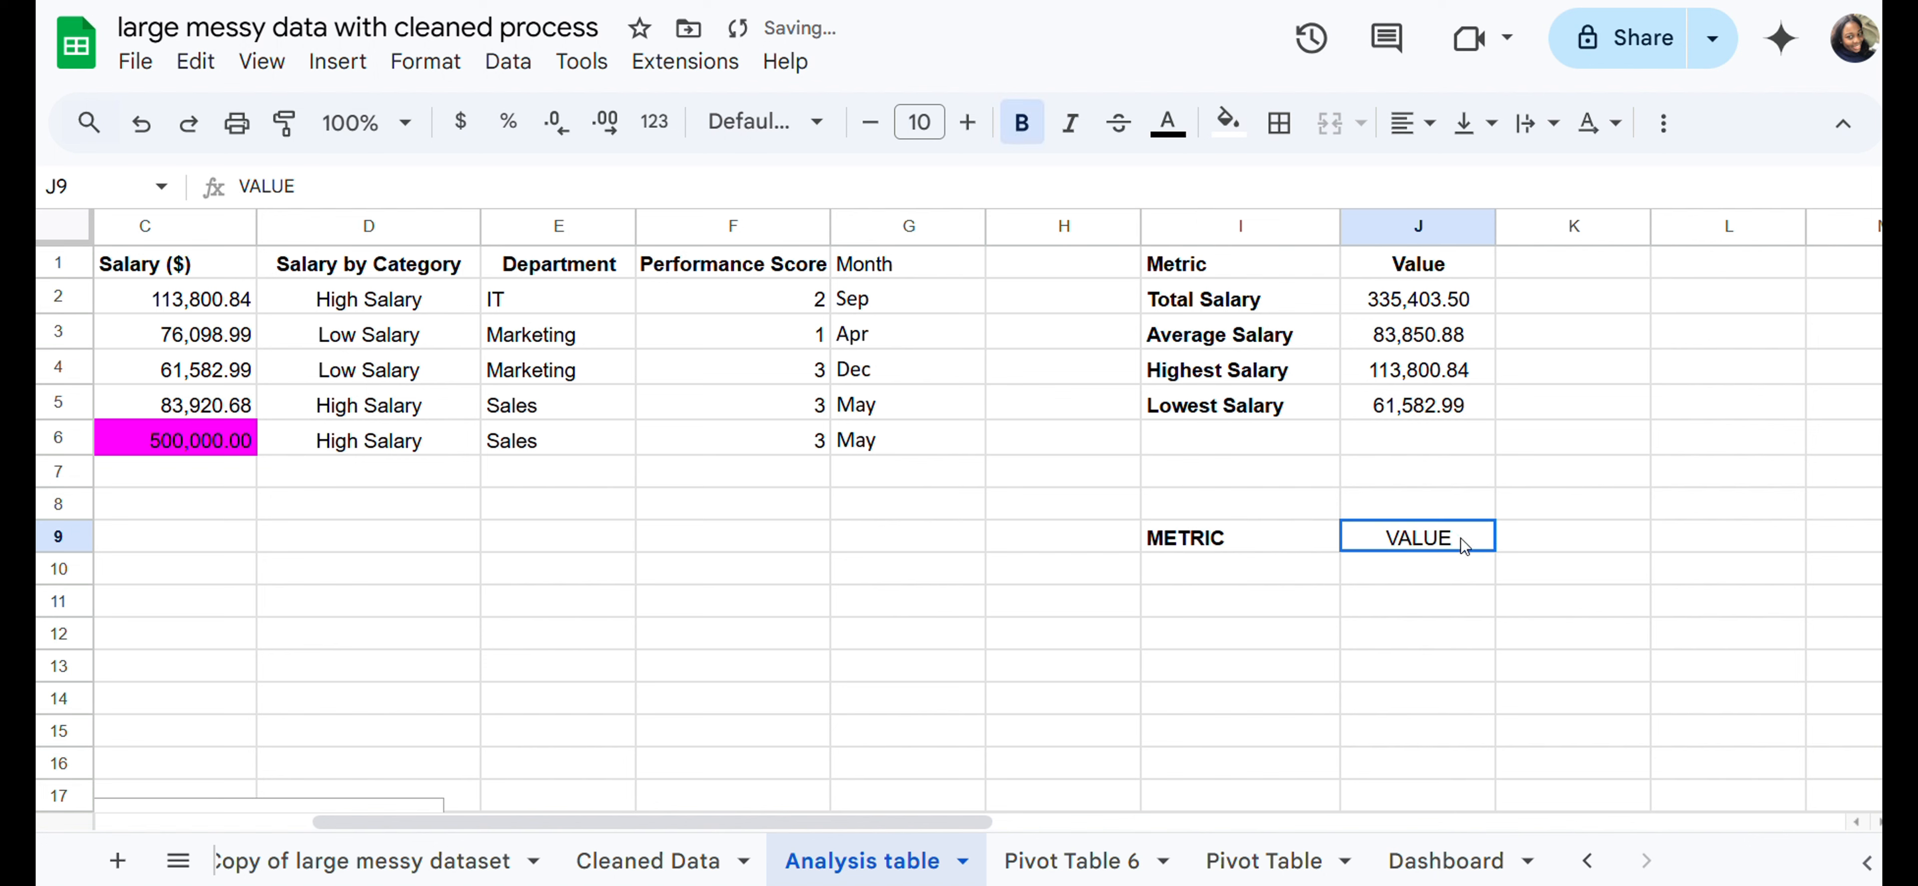
{"action": "left_click_drag", "start_coordinate": [1461, 542], "coordinate": [1363, 452]}
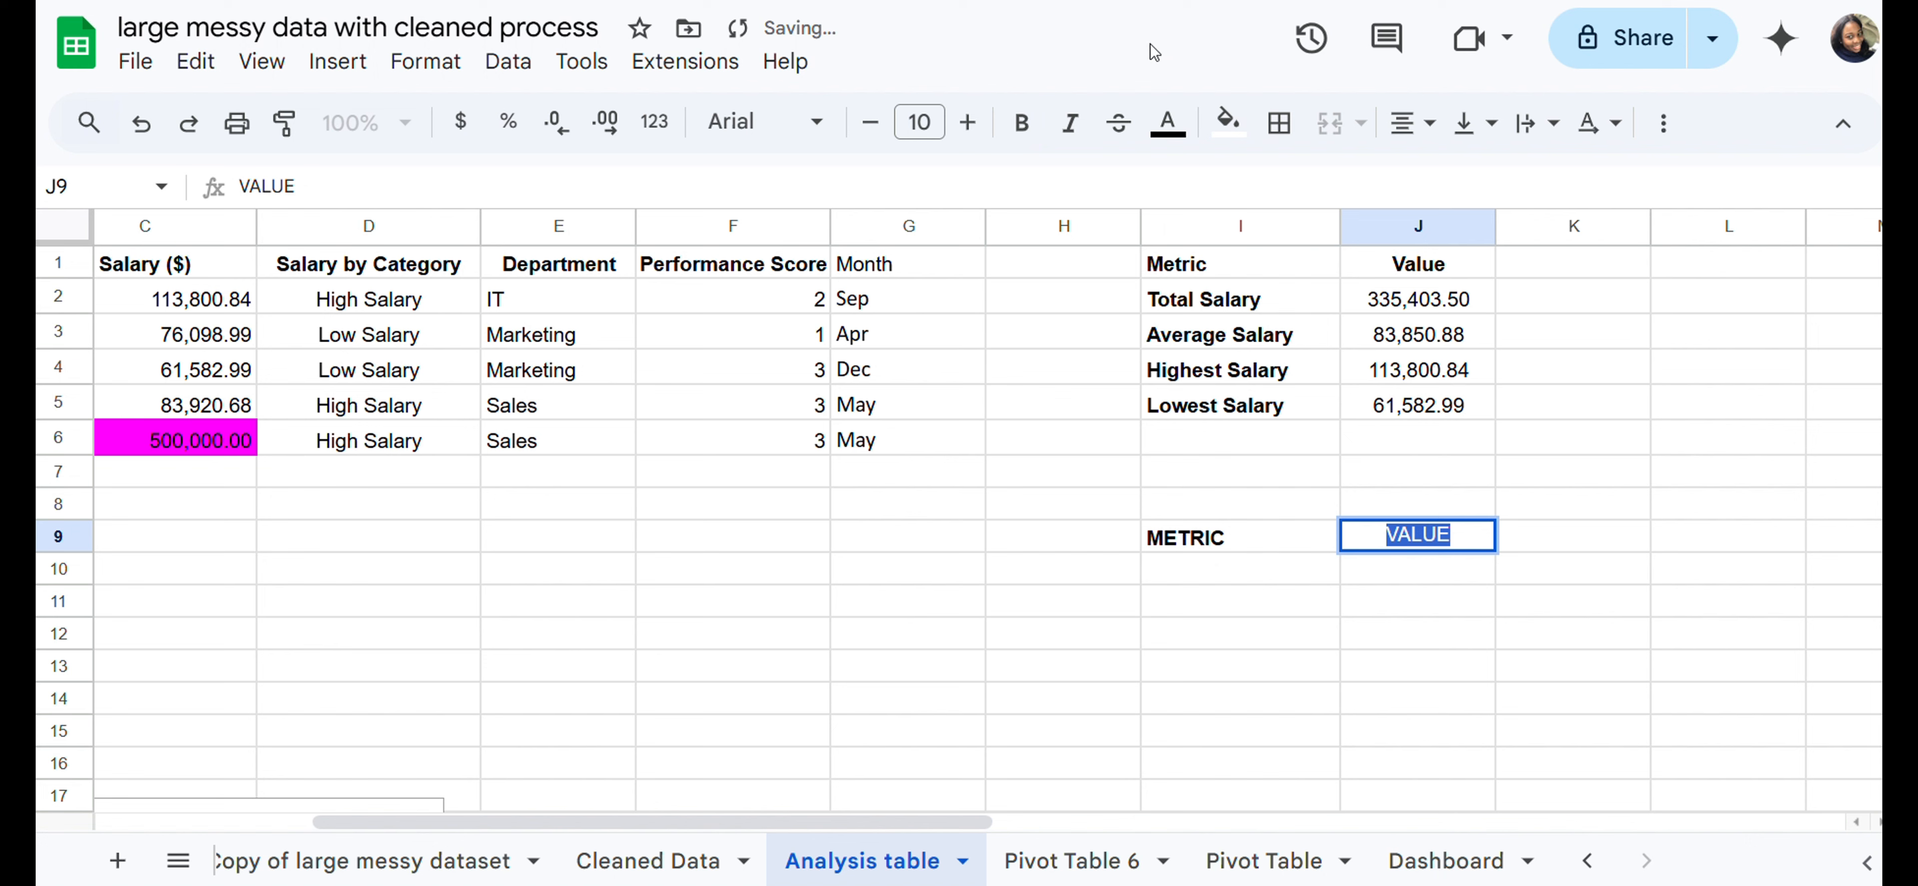
{"action": "left_click", "coordinate": [1022, 123]}
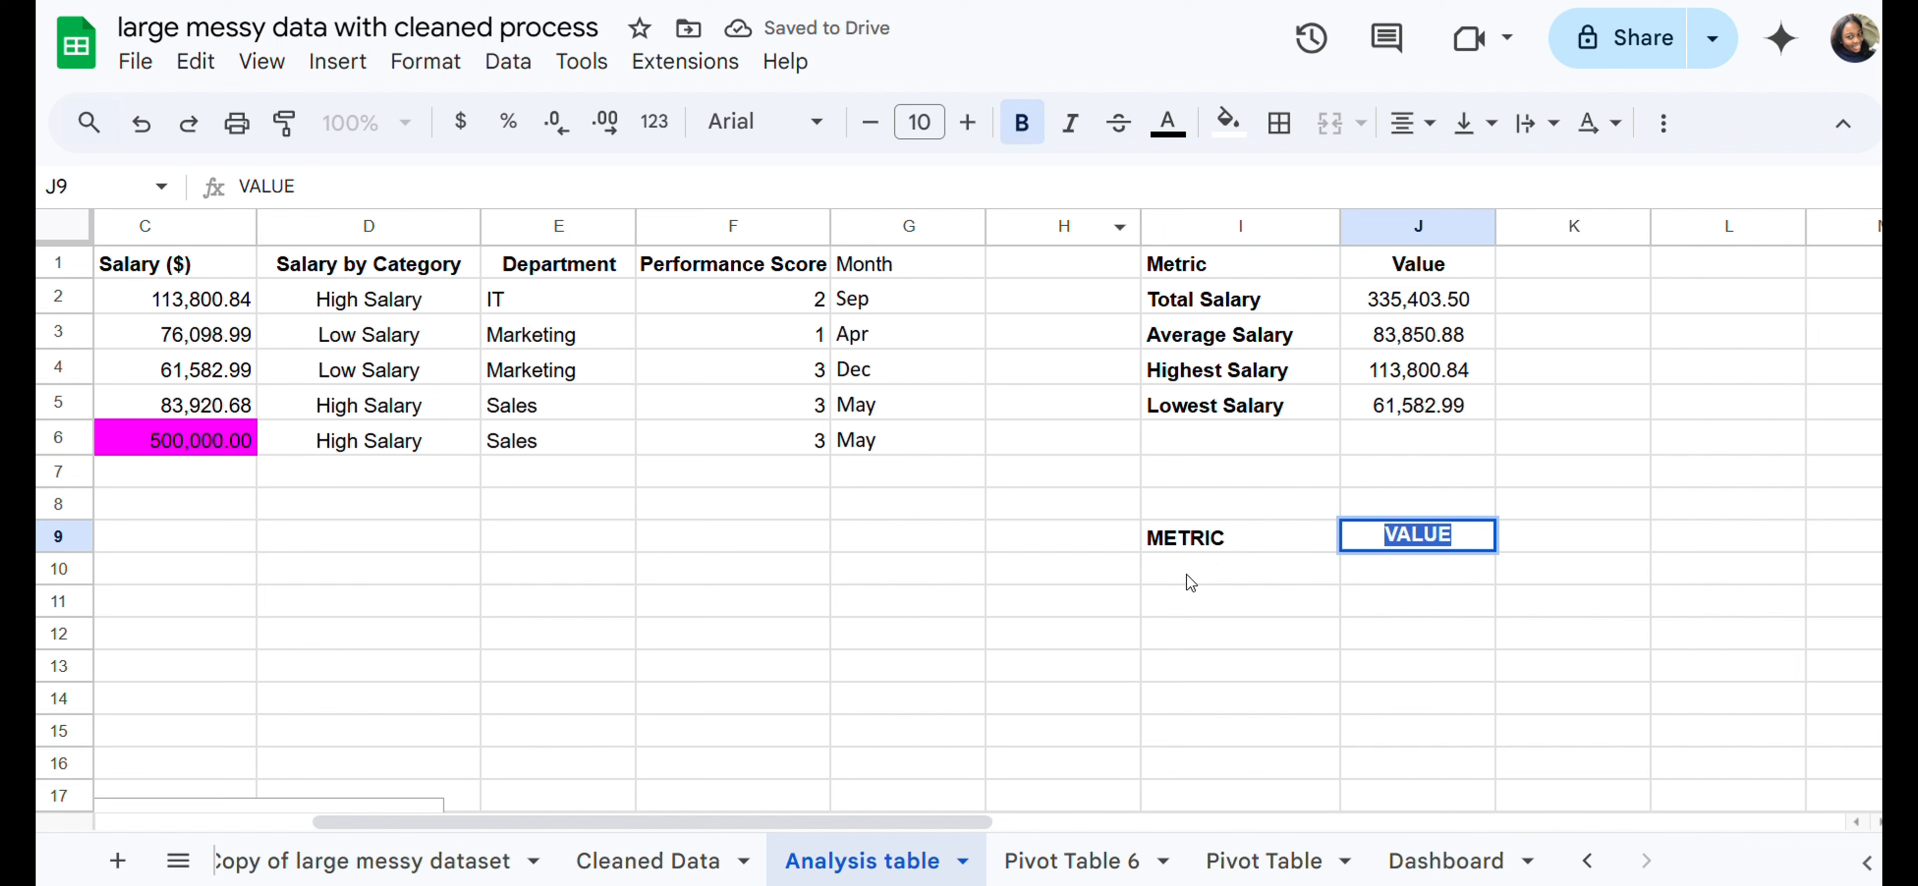
Step: Copy the metric labels Total Salary through Lowest Salary from I2:I5 into I10:I13 under the METRIC header
{"action": "left_click", "coordinate": [1199, 558]}
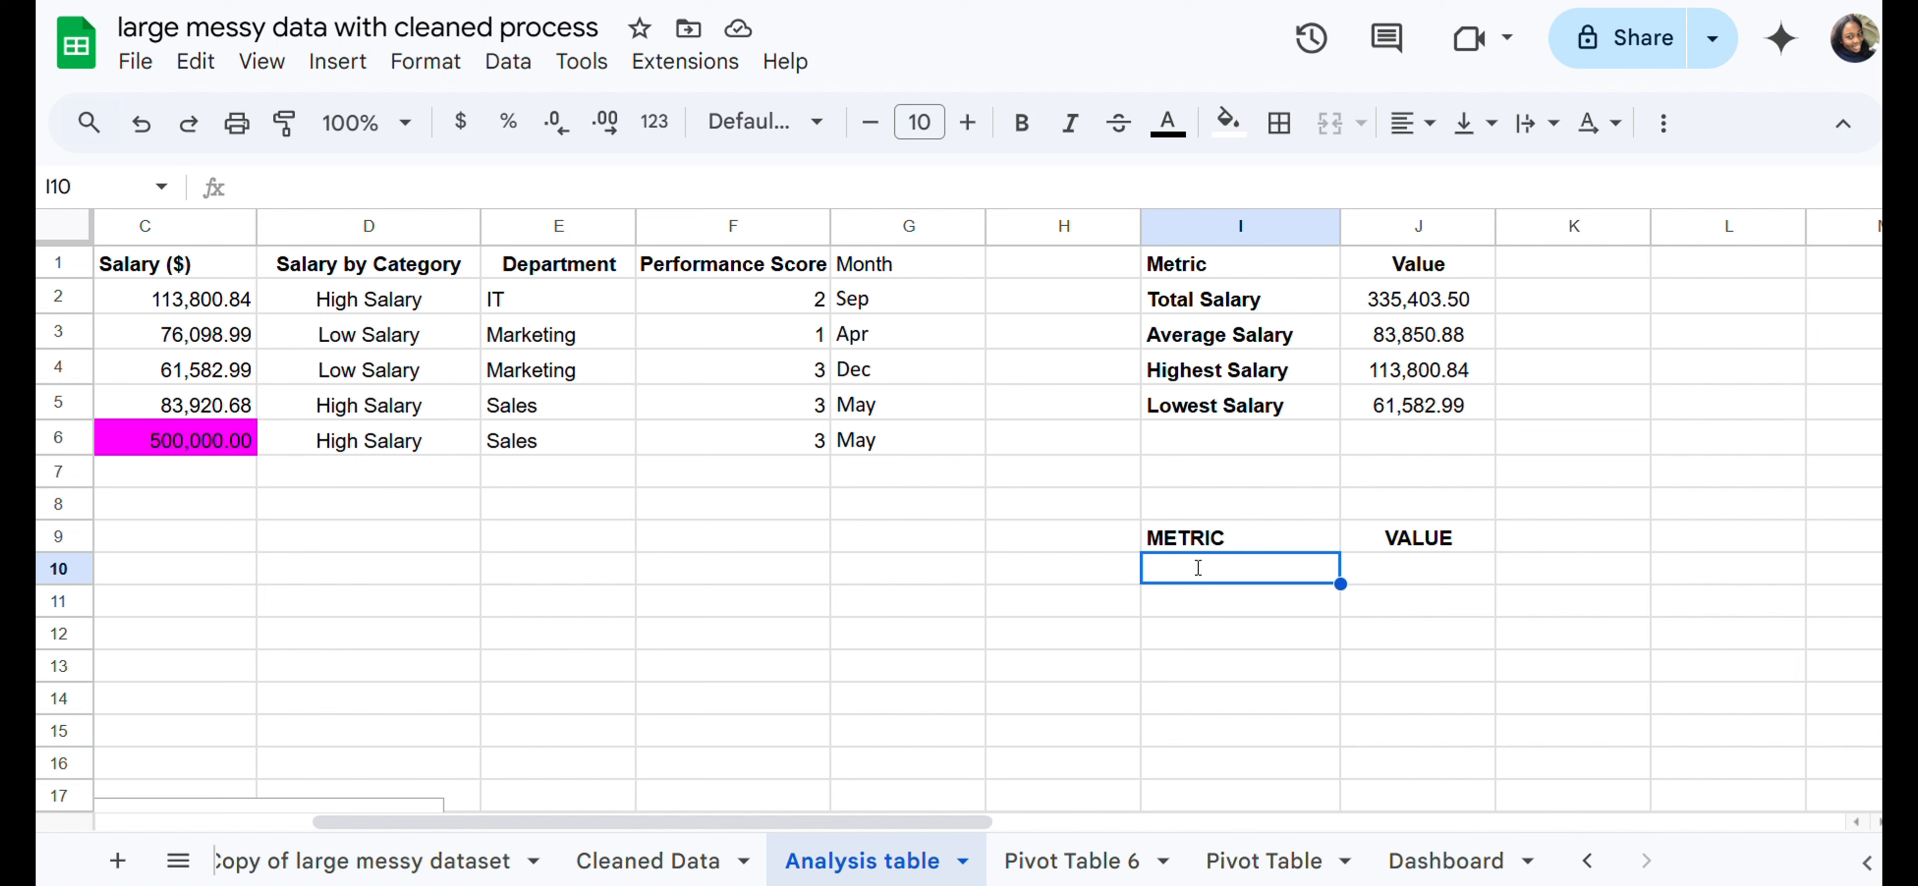
{"action": "type", "text": "T"}
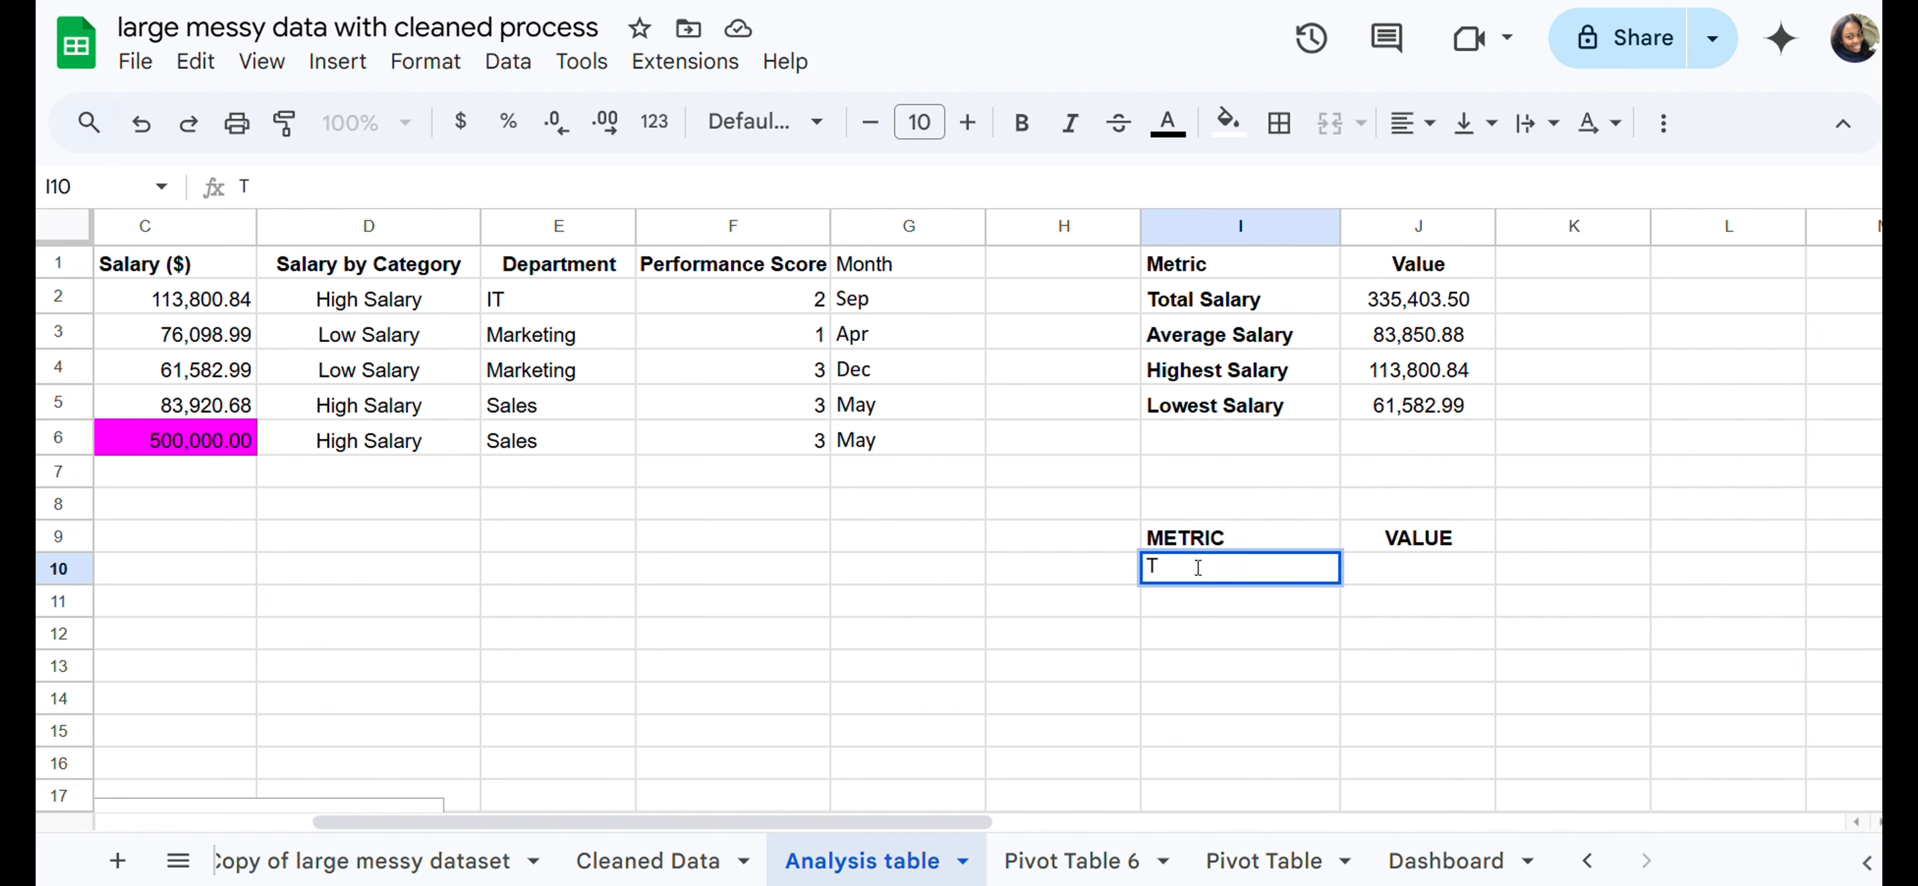
{"action": "key", "text": "BackSpace"}
{"action": "left_click_drag", "start_coordinate": [1297, 411], "coordinate": [1192, 311]}
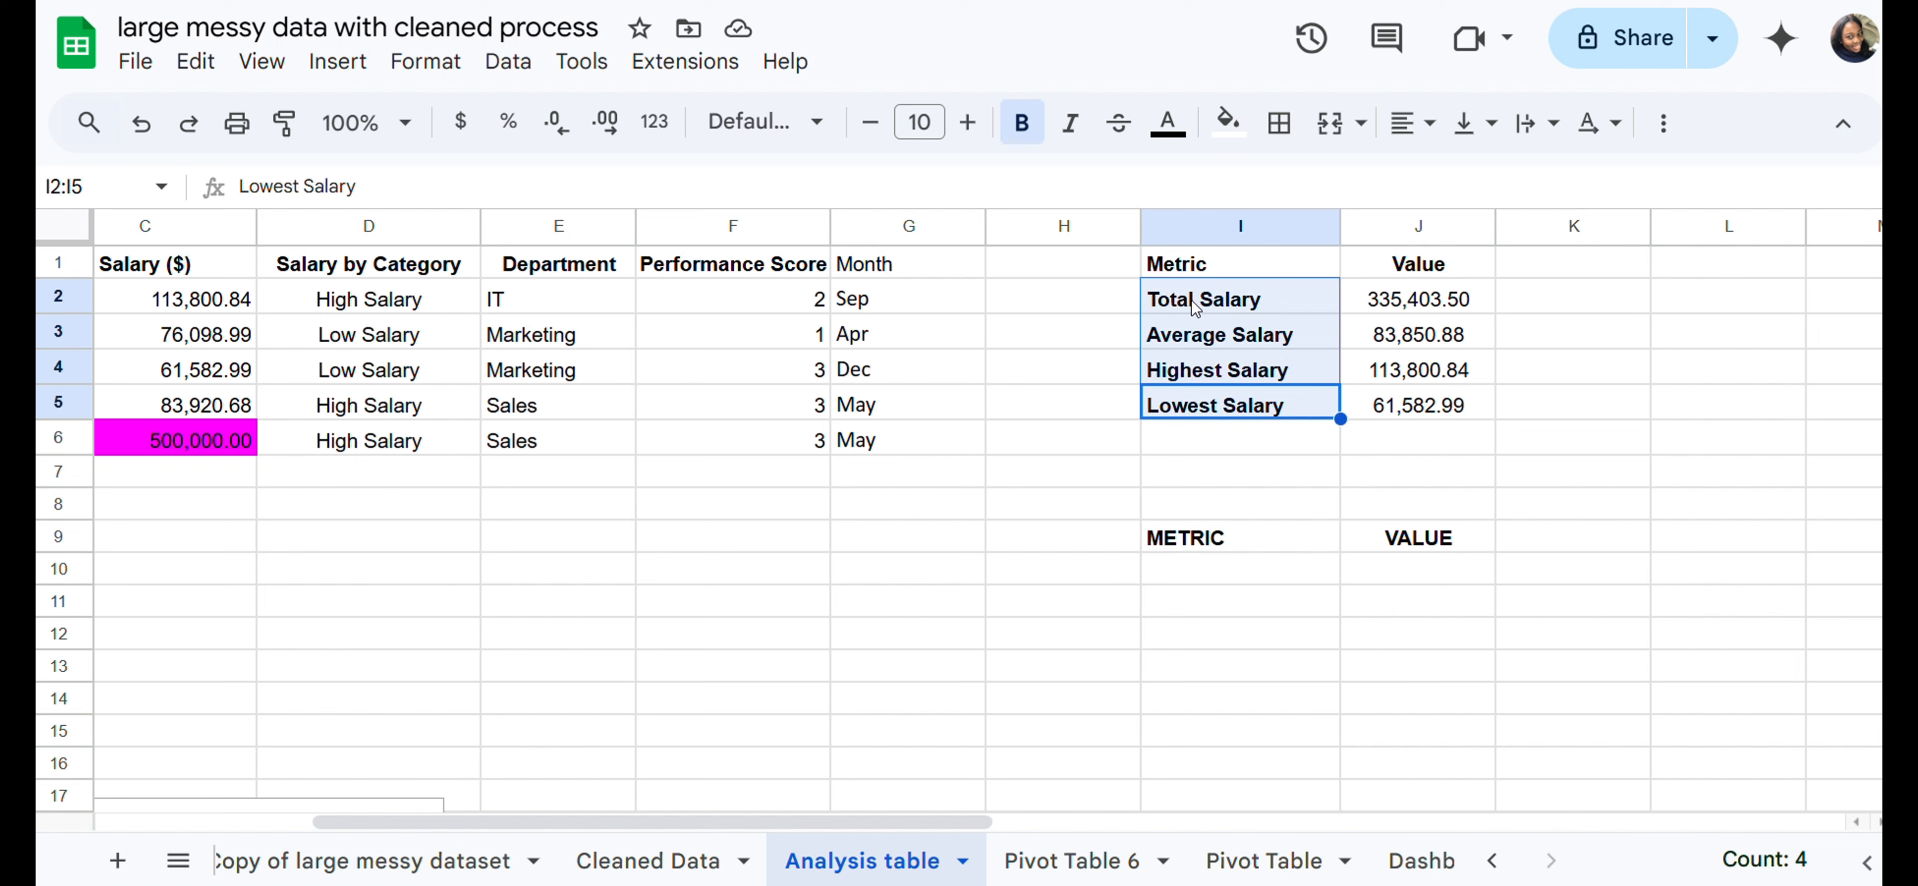
{"action": "key", "text": "ctrl+c"}
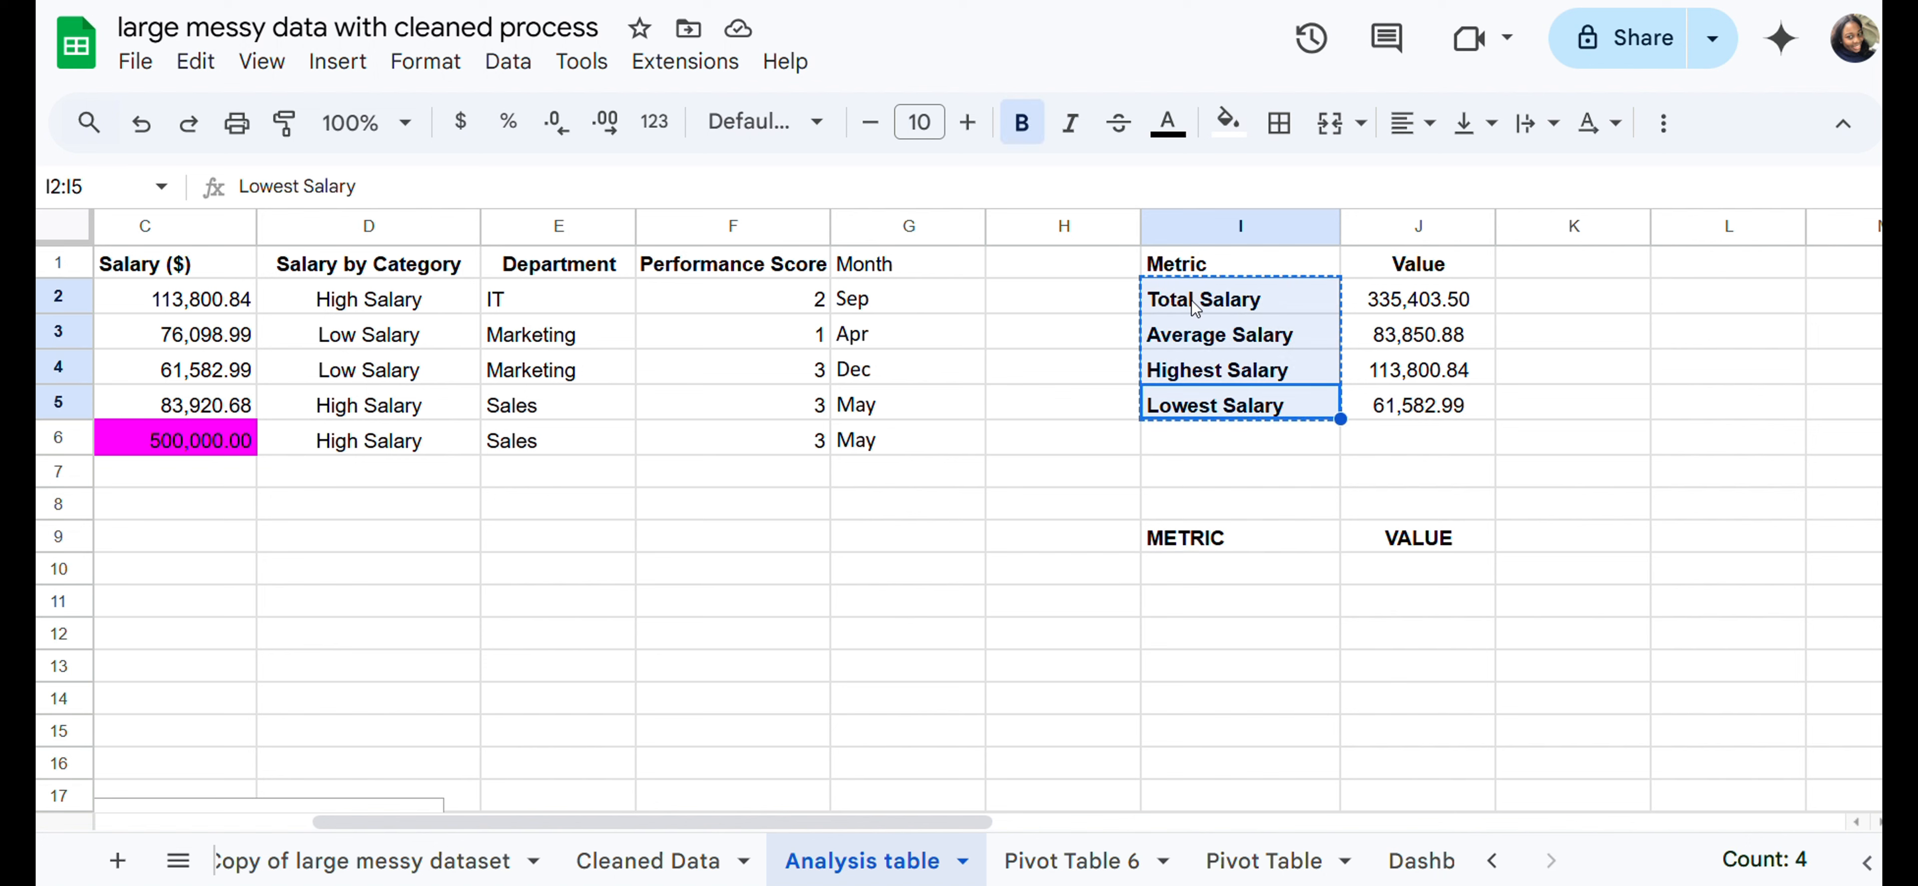
{"action": "left_click", "coordinate": [1182, 562]}
{"action": "key", "text": "ctrl+v"}
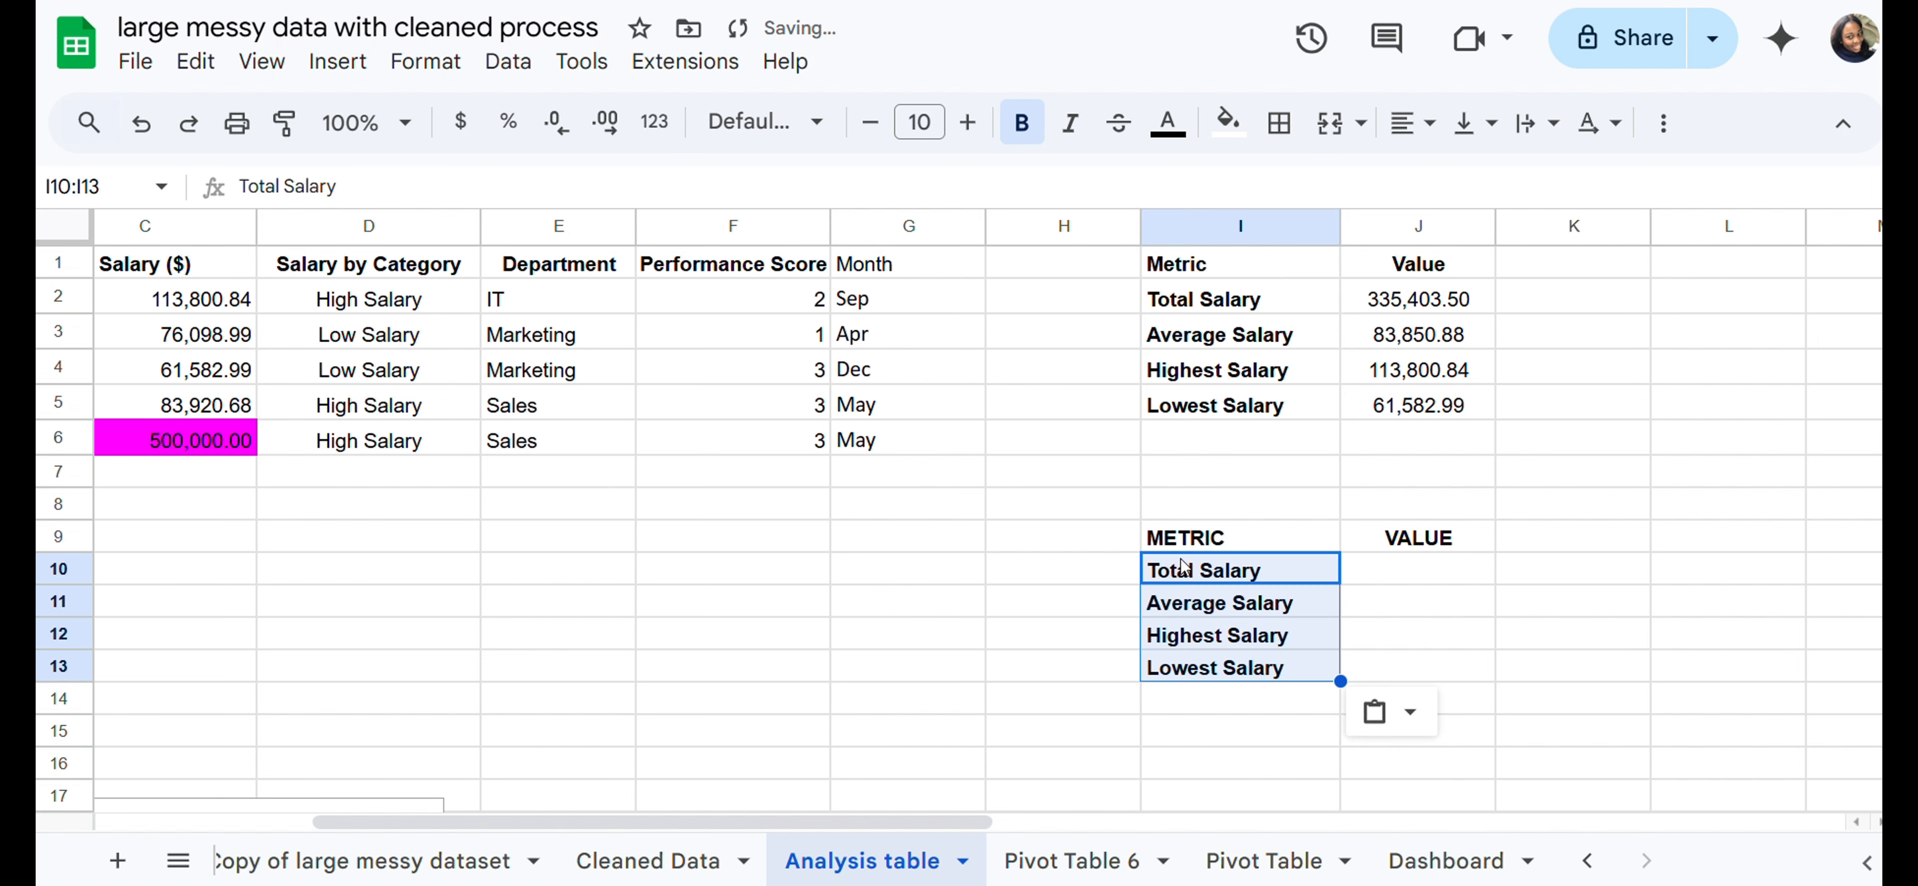
Step: Calculate Total Salary in J10 with =SUM(C2:C6) and accept the suggested autofill for J11:J13
{"action": "left_click", "coordinate": [1399, 574]}
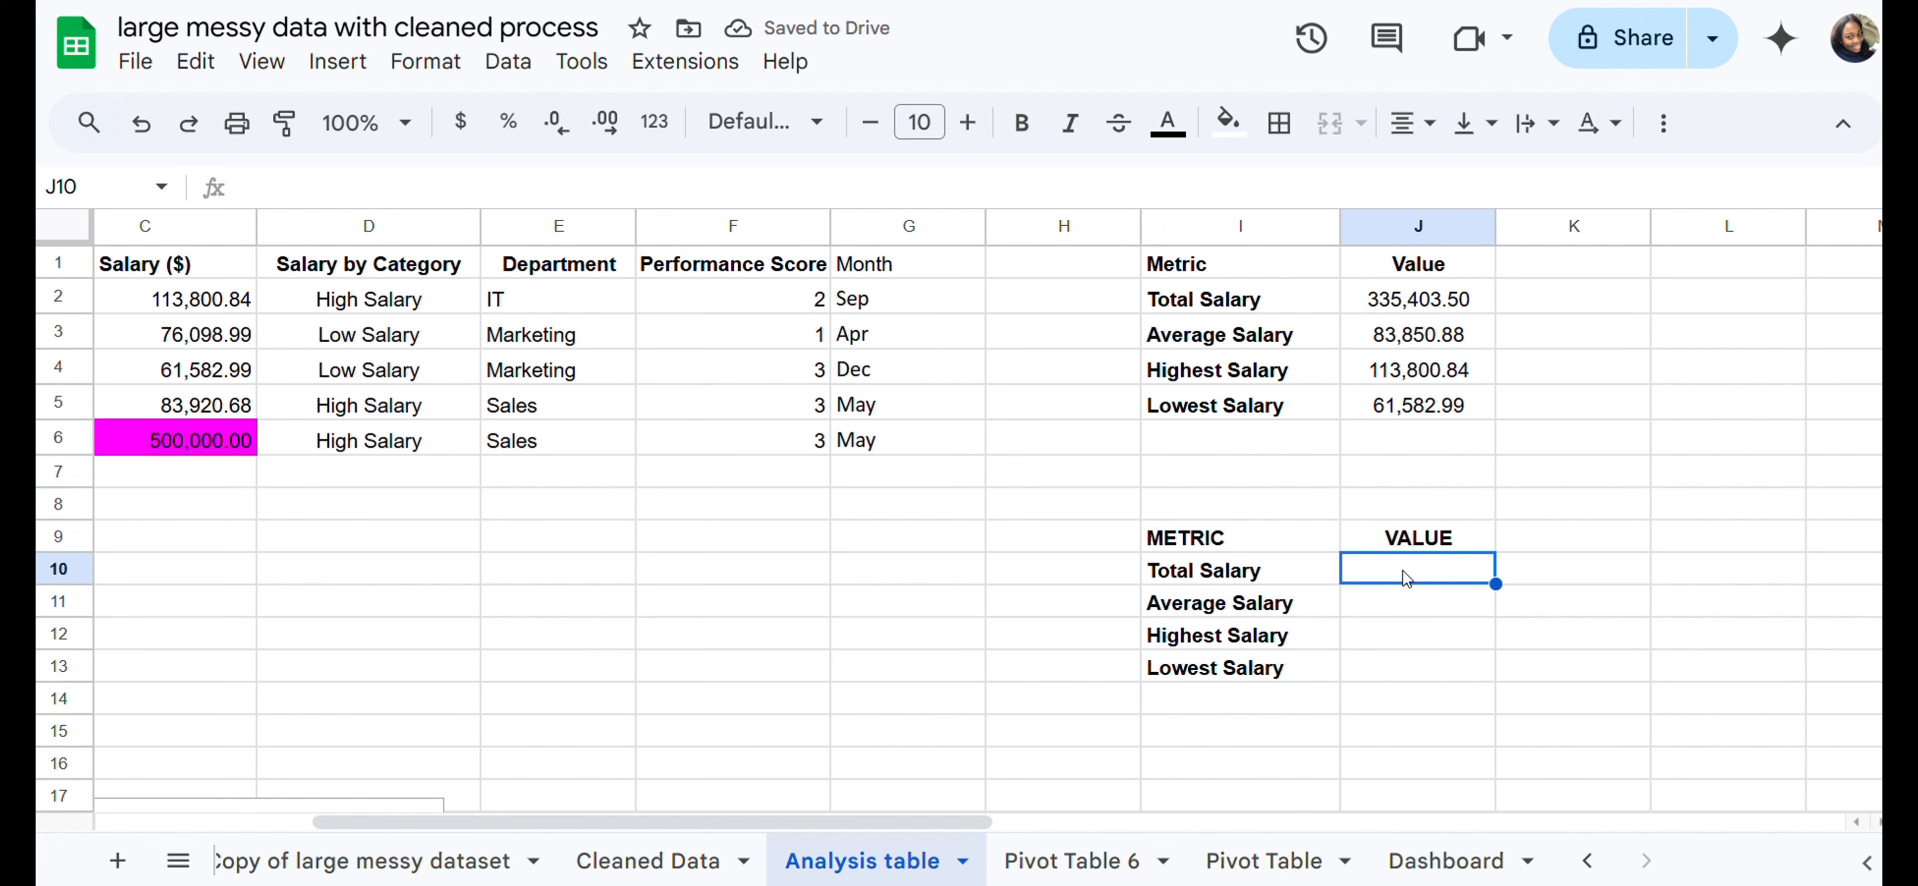
{"action": "type", "text": "="}
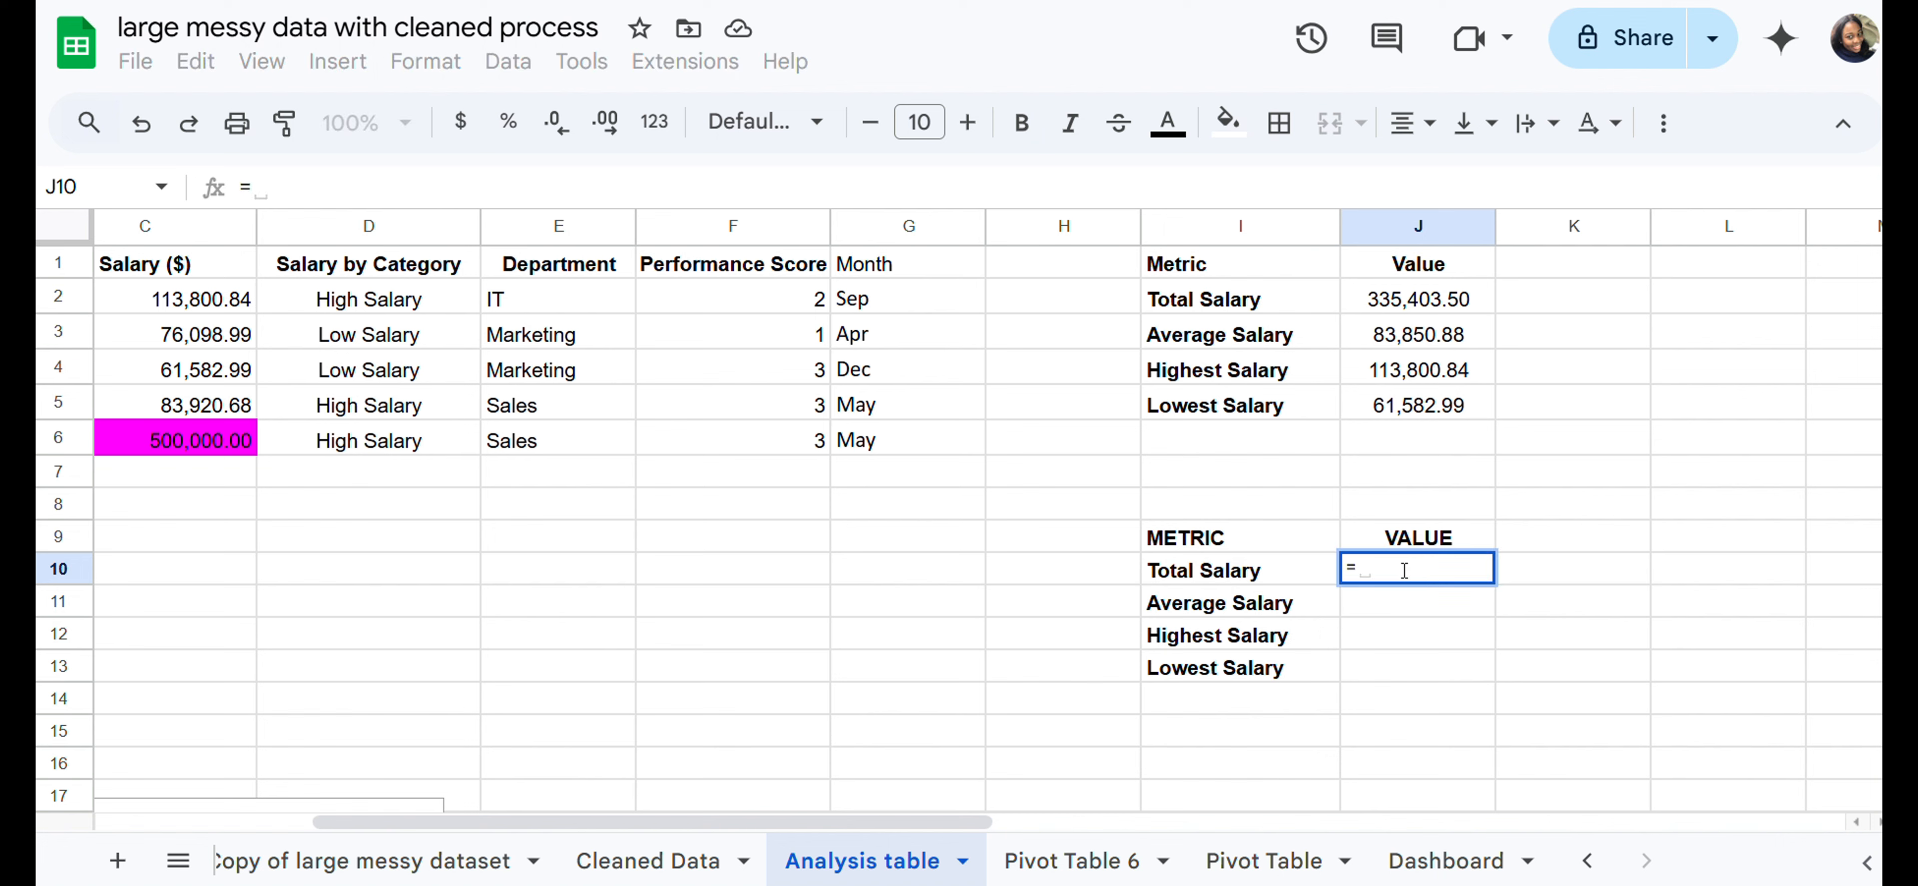
{"action": "type", "text": "SUM"}
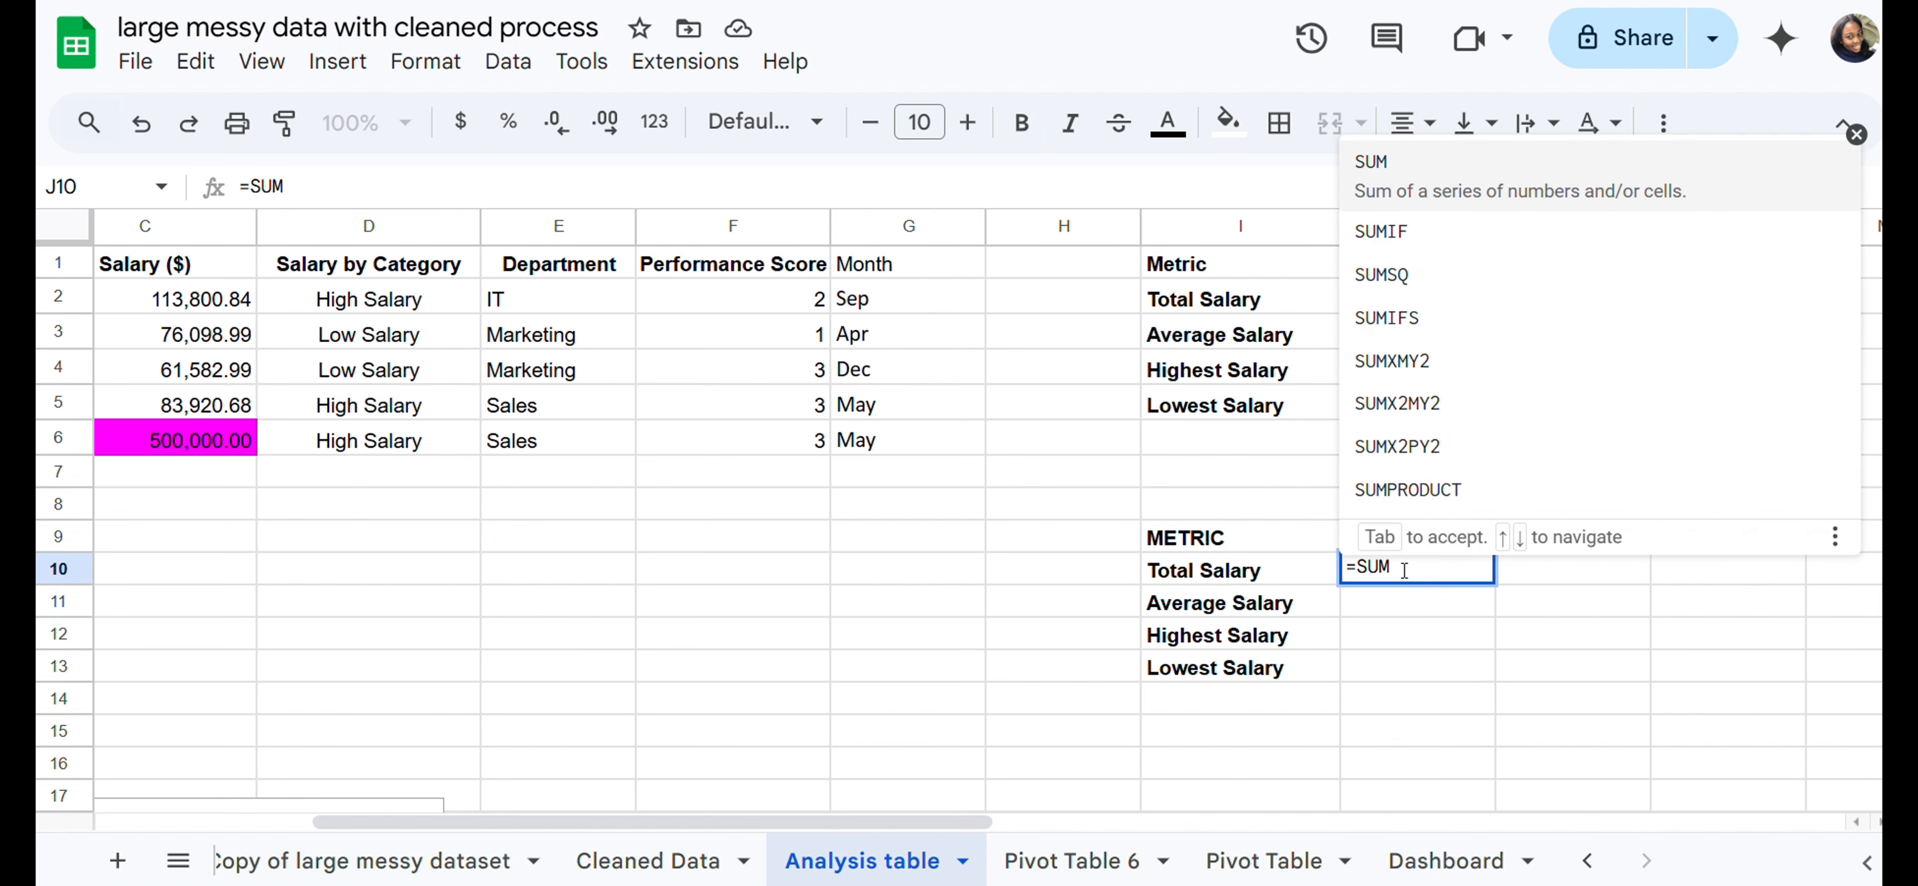
{"action": "type", "text": "("}
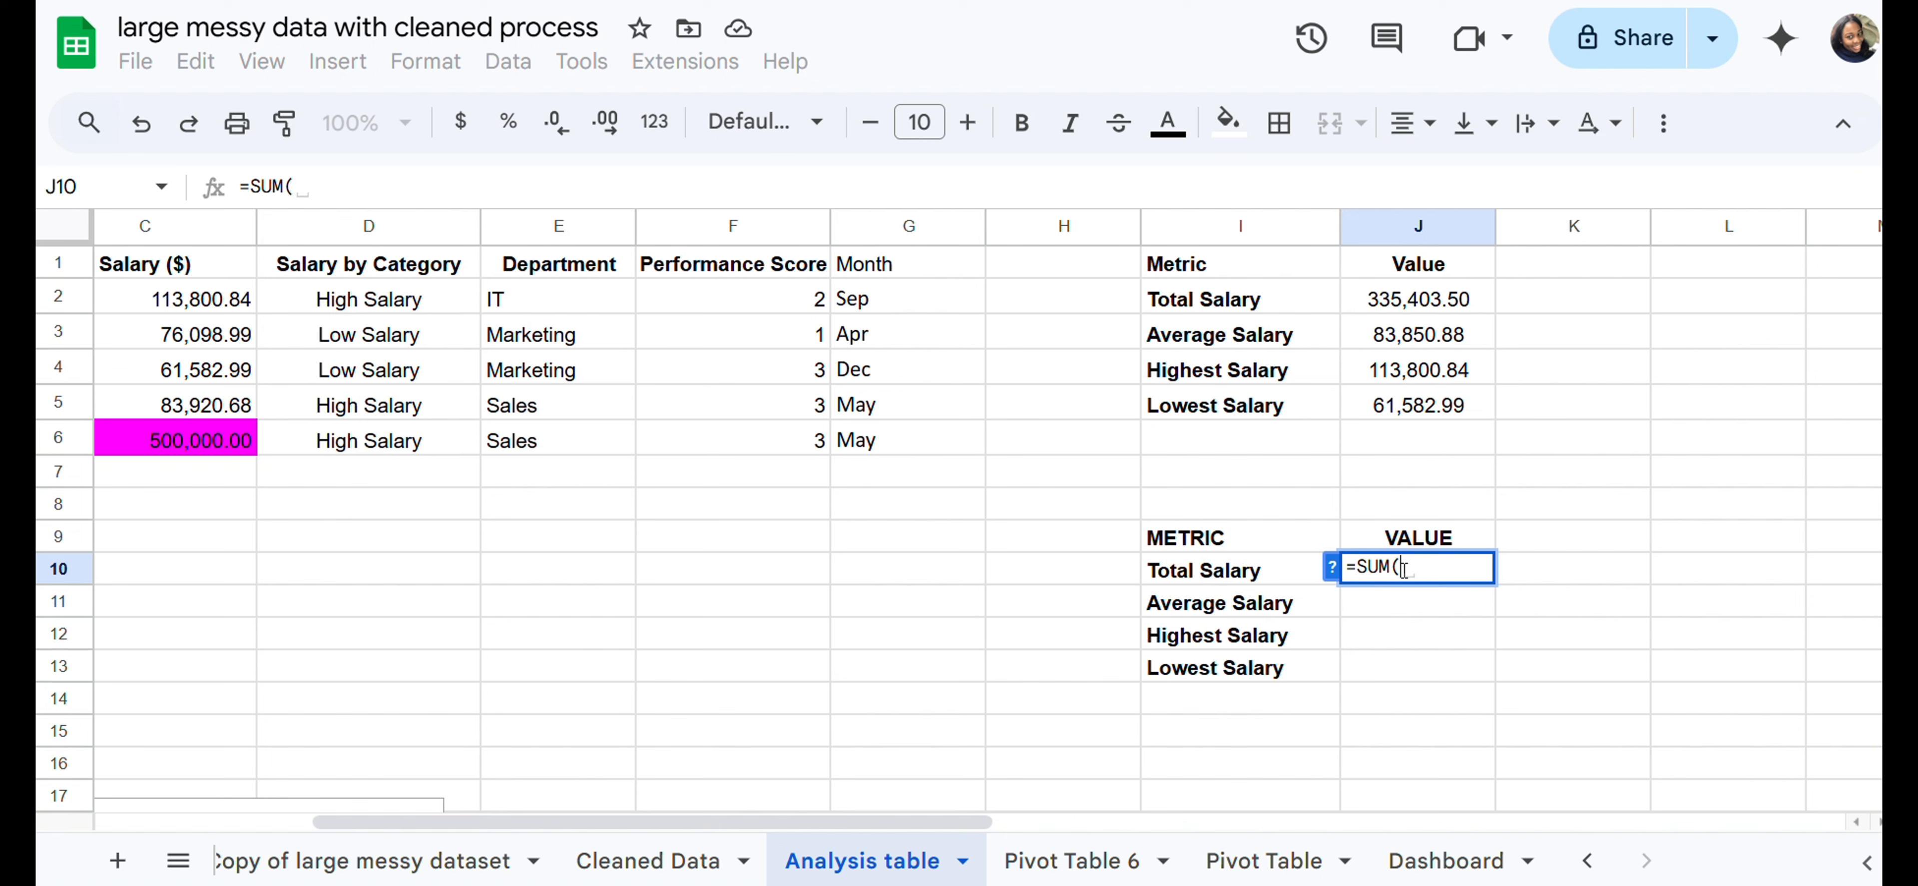
{"action": "type", "text": "C2"}
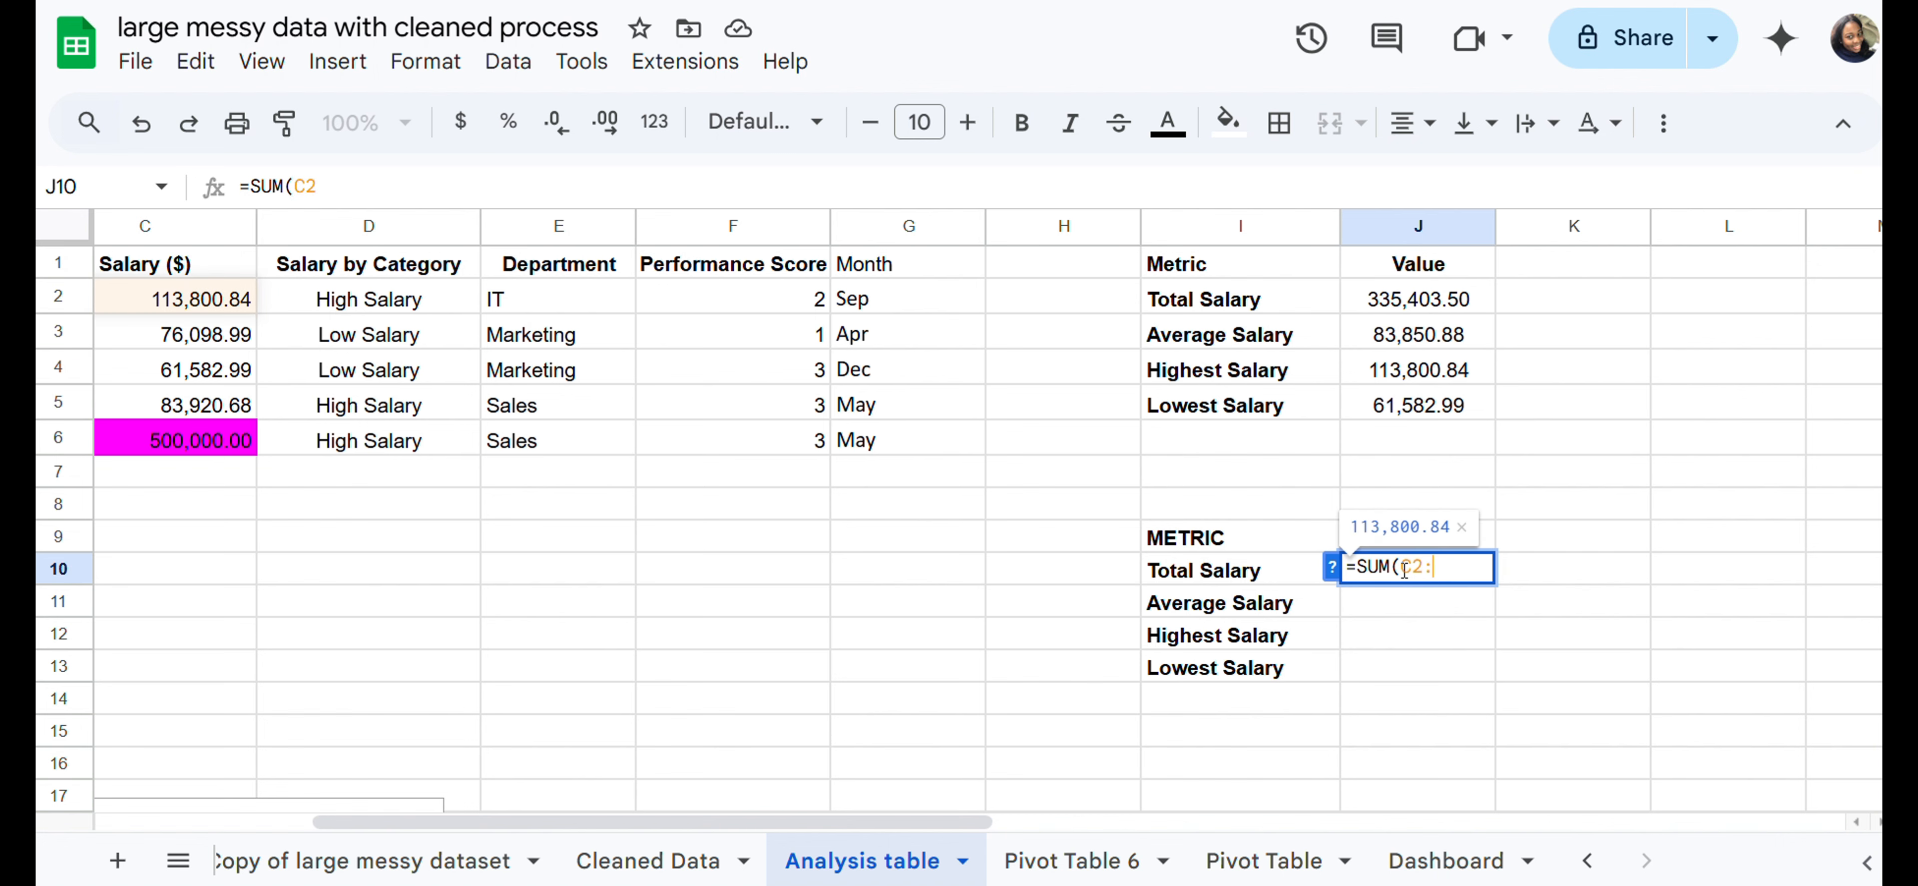
{"action": "type", "text": ":"}
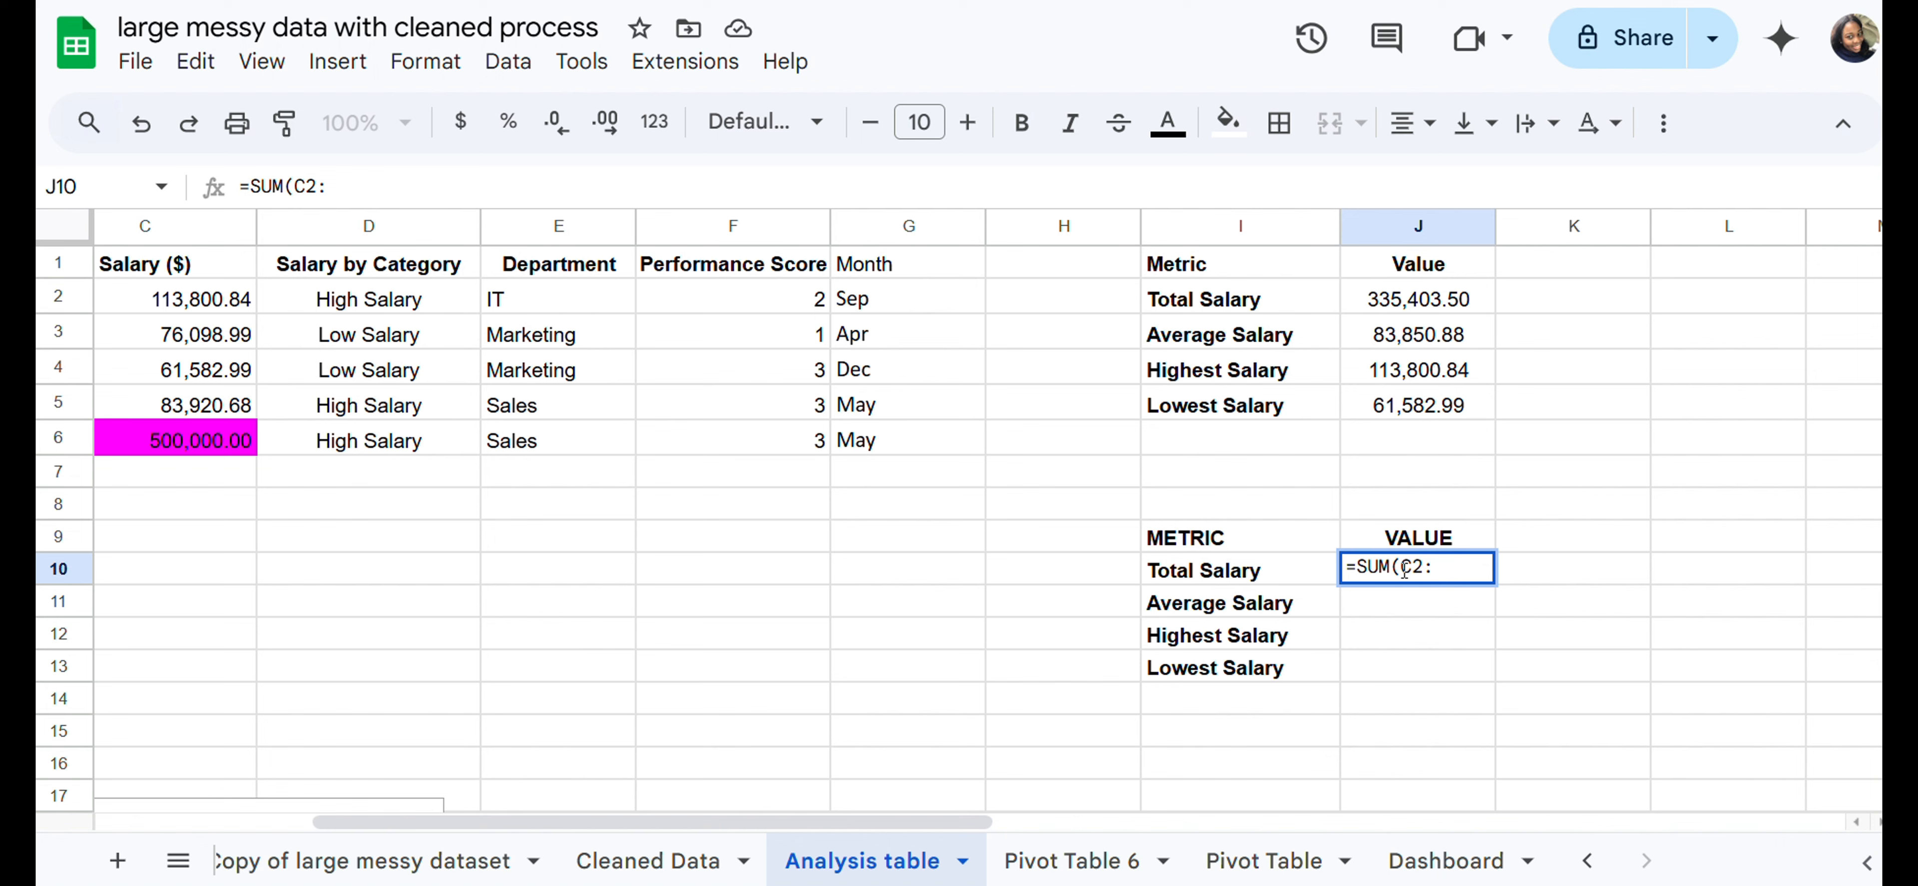
{"action": "type", "text": "C6)"}
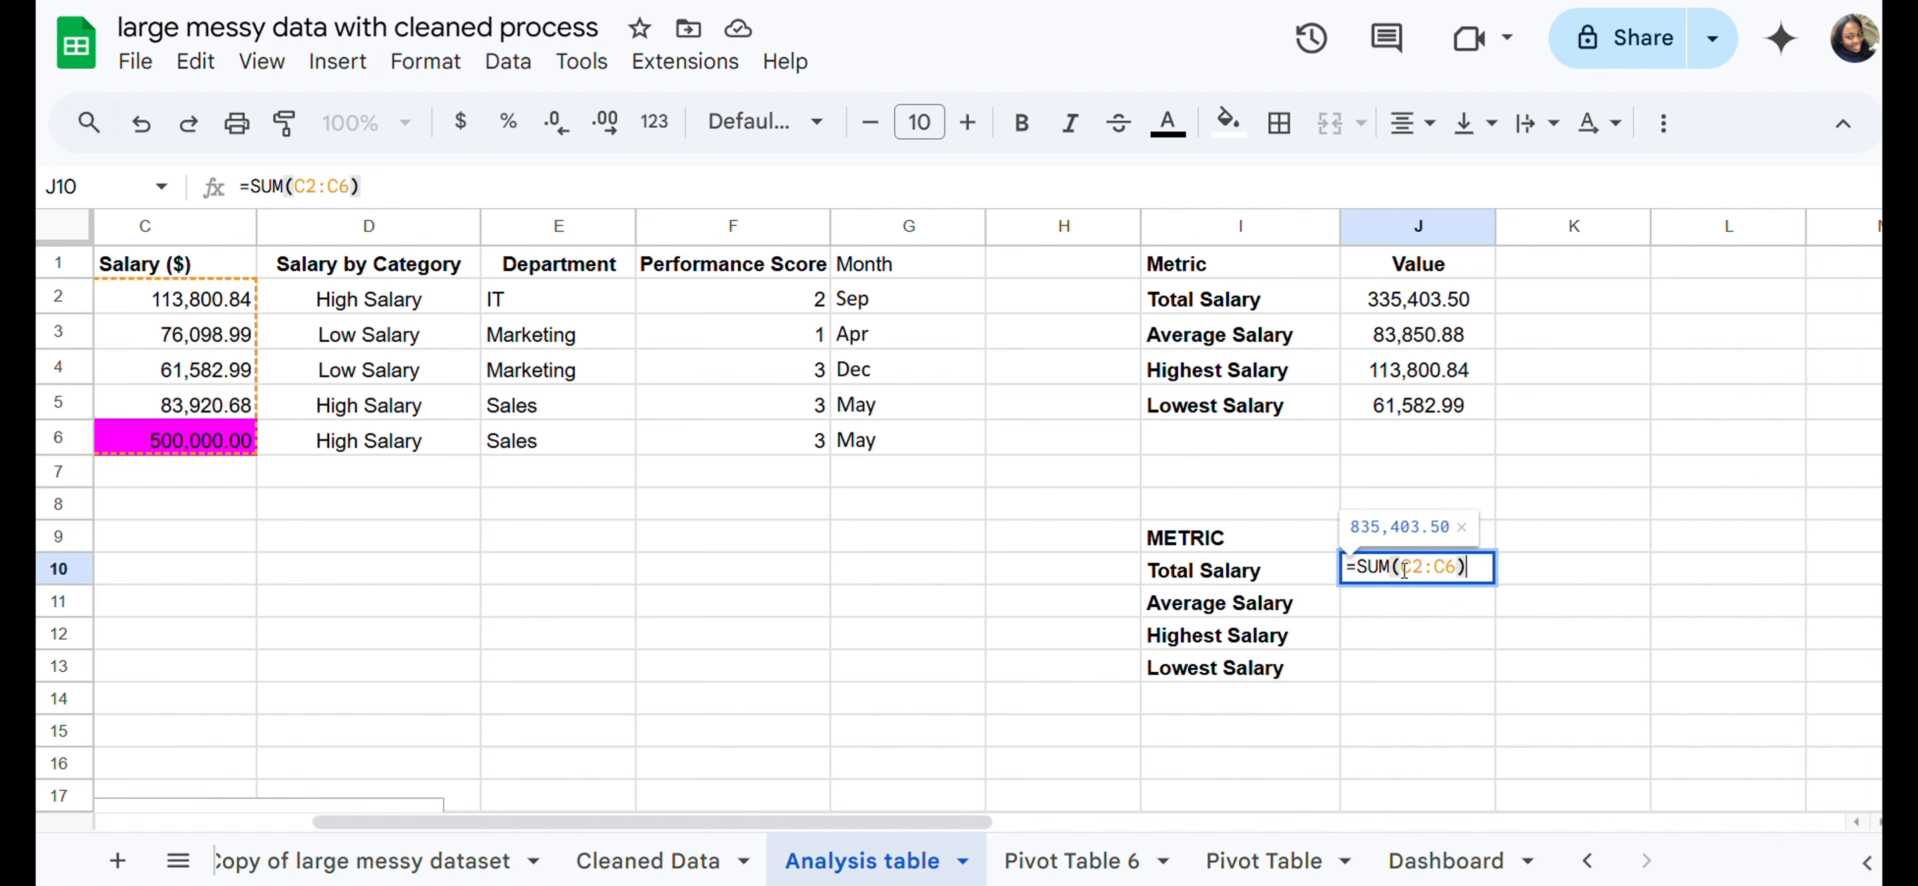
{"action": "key", "text": "Return"}
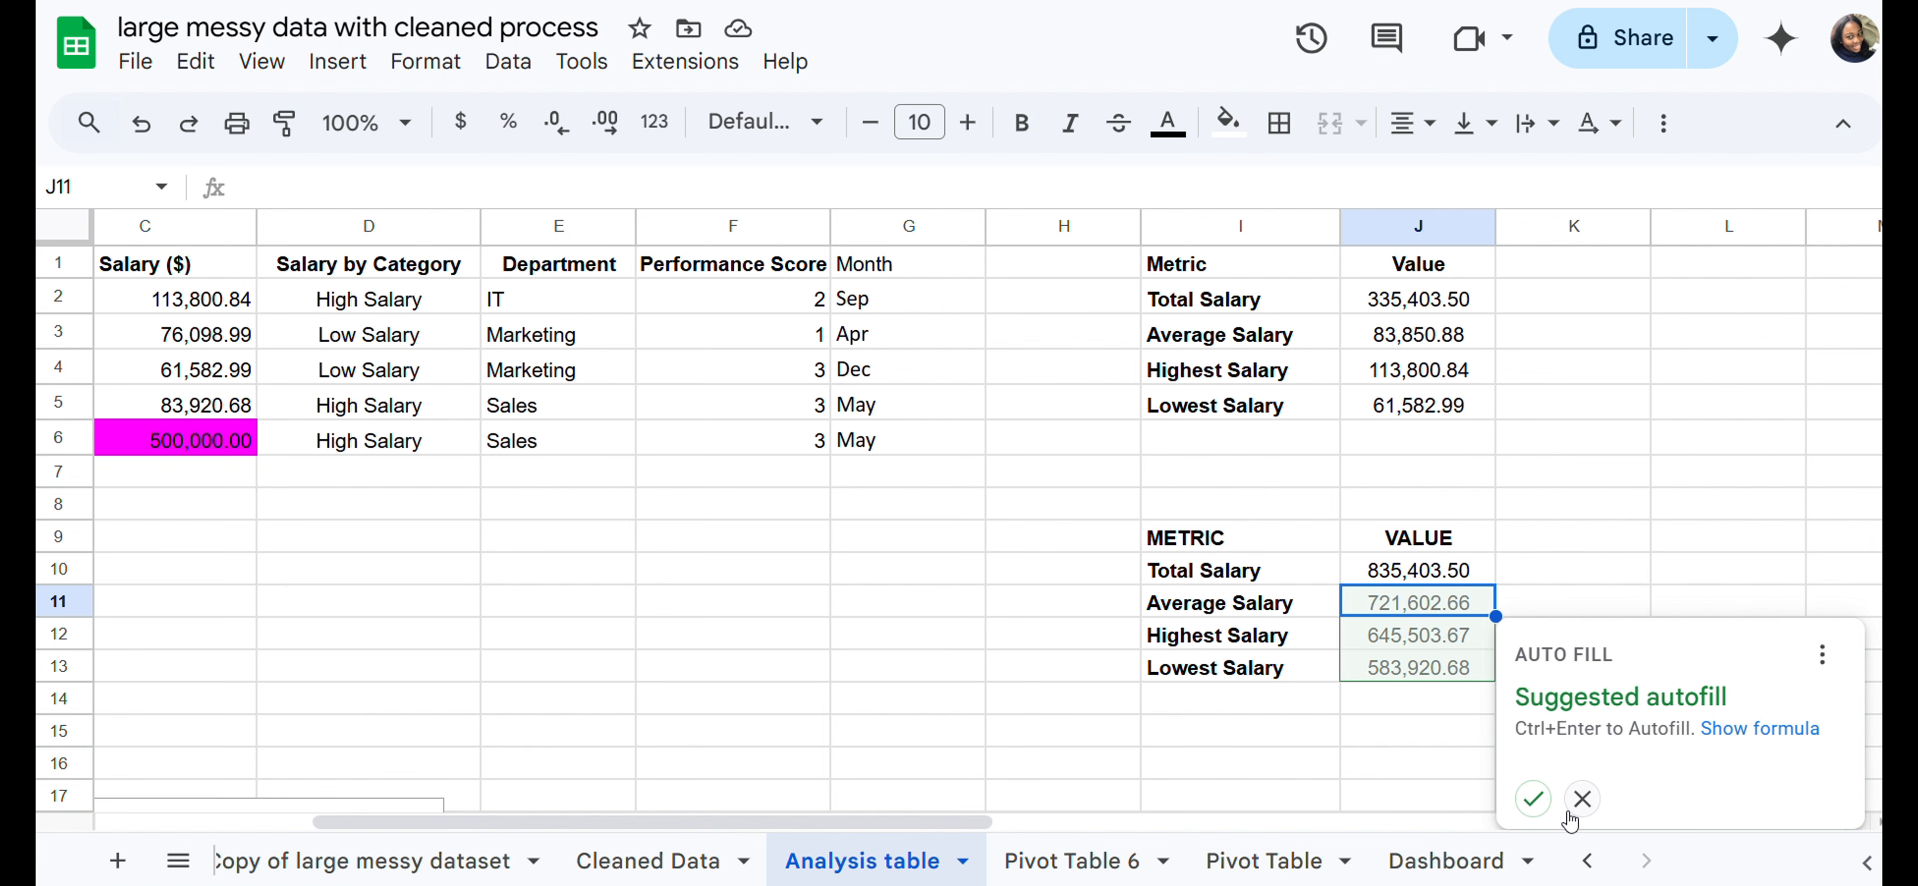
{"action": "left_click", "coordinate": [1534, 800]}
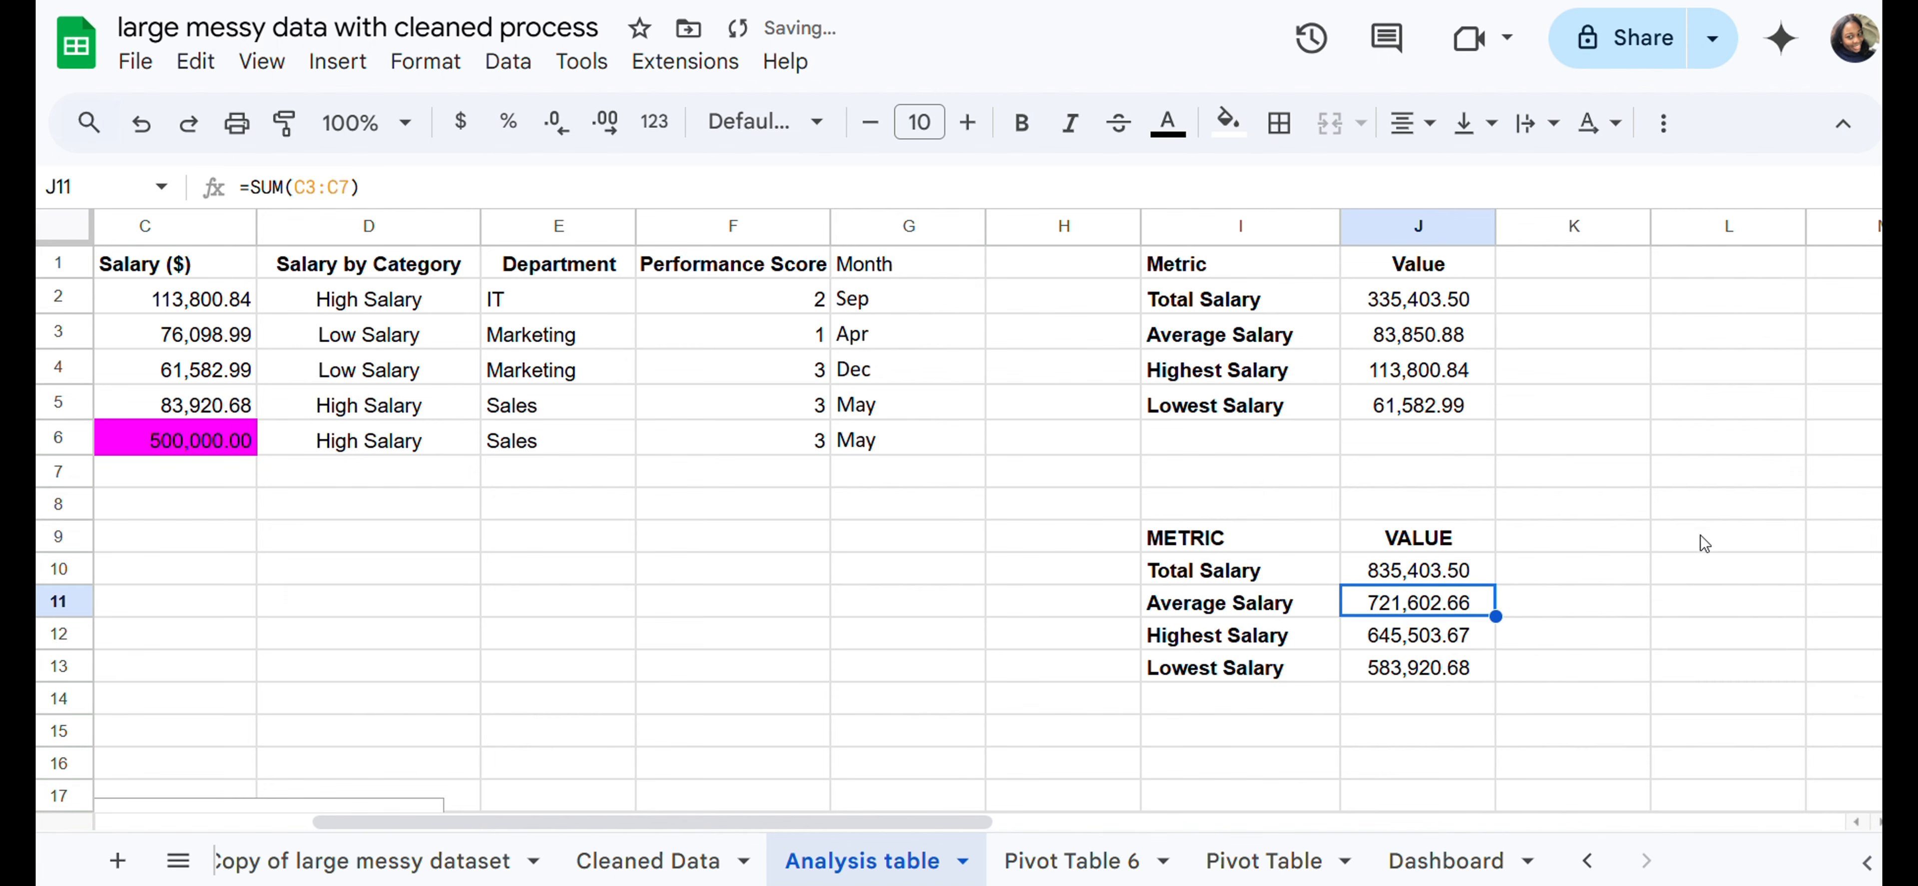
{"action": "scroll", "coordinate": [1698, 523], "scroll_direction": "down", "scroll_amount": 3}
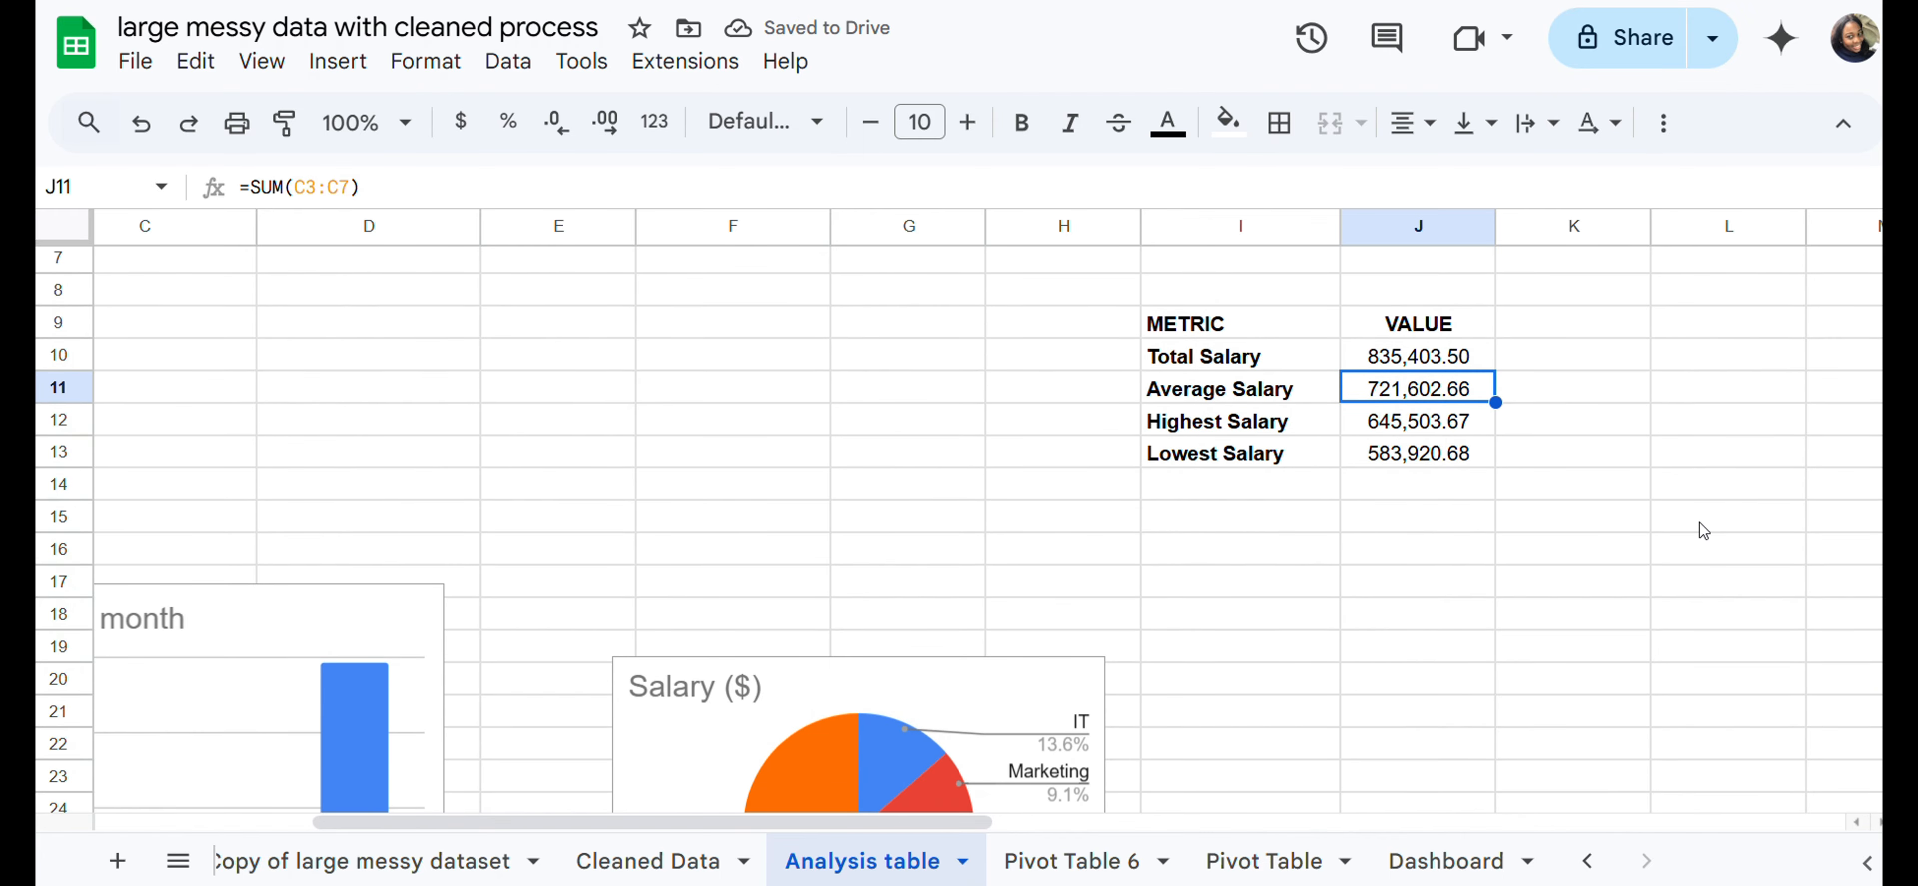
Step: Examine the employee salary rows and inspect the Lowest Salary formula in J13 without changing it
{"action": "scroll", "coordinate": [1699, 521], "scroll_direction": "up", "scroll_amount": 3}
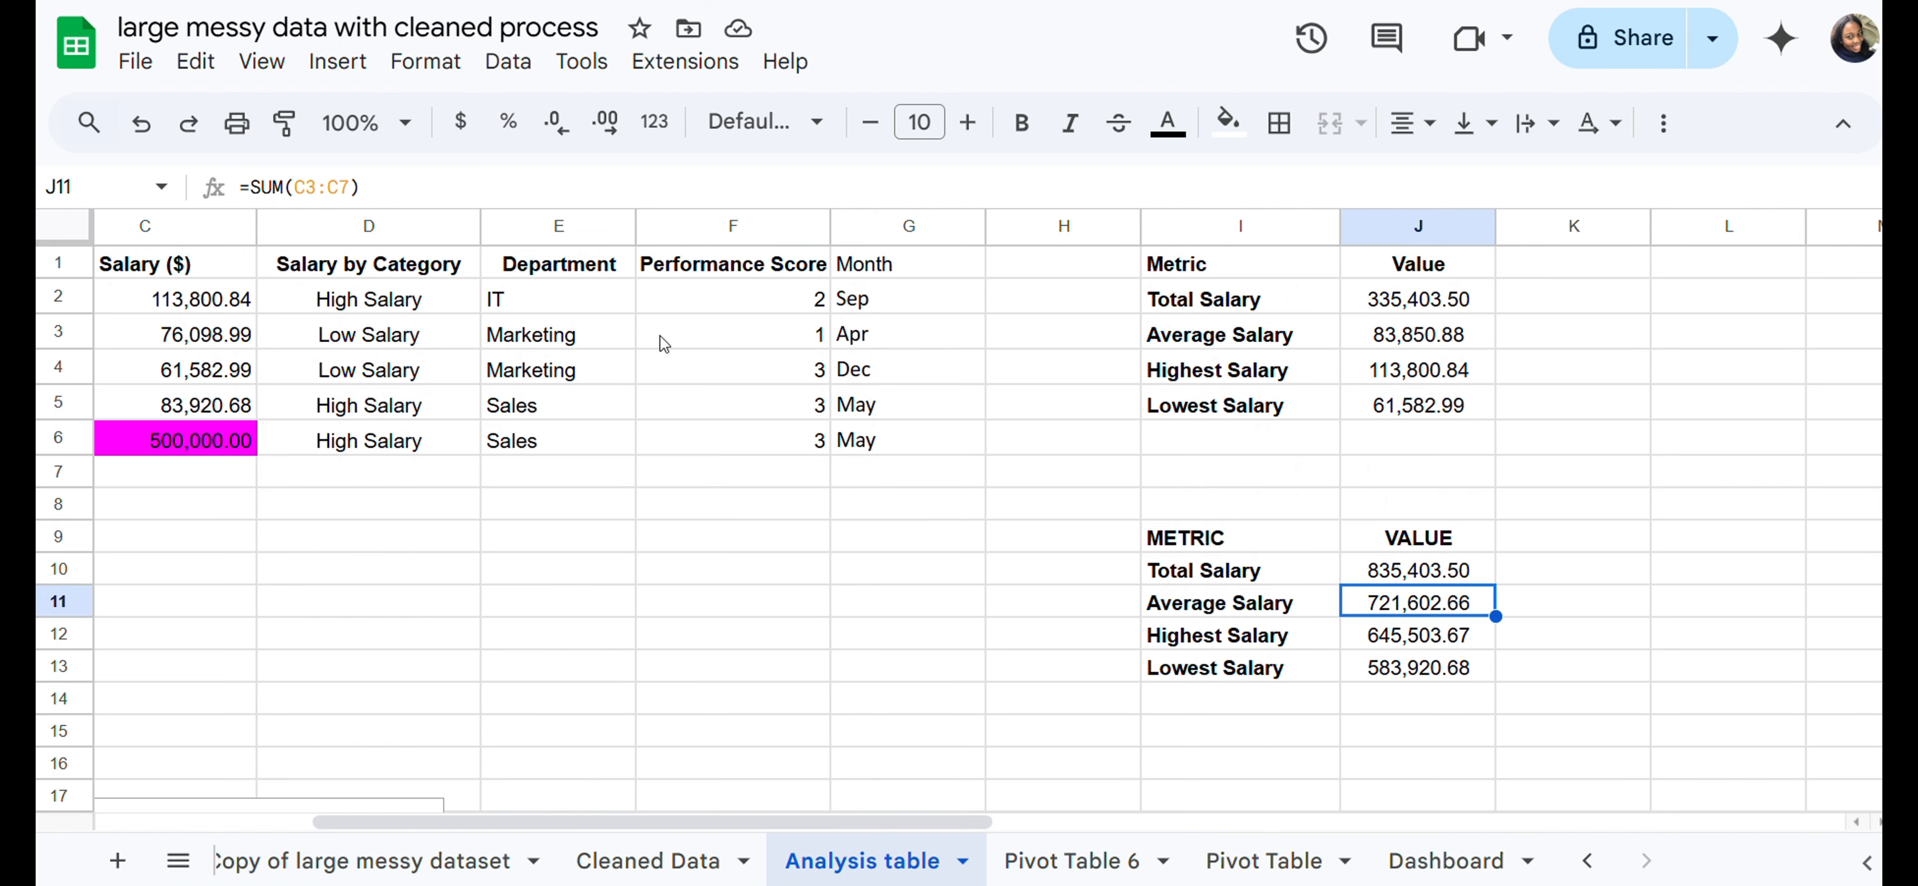
{"action": "scroll", "coordinate": [589, 439], "scroll_direction": "left", "scroll_amount": 3}
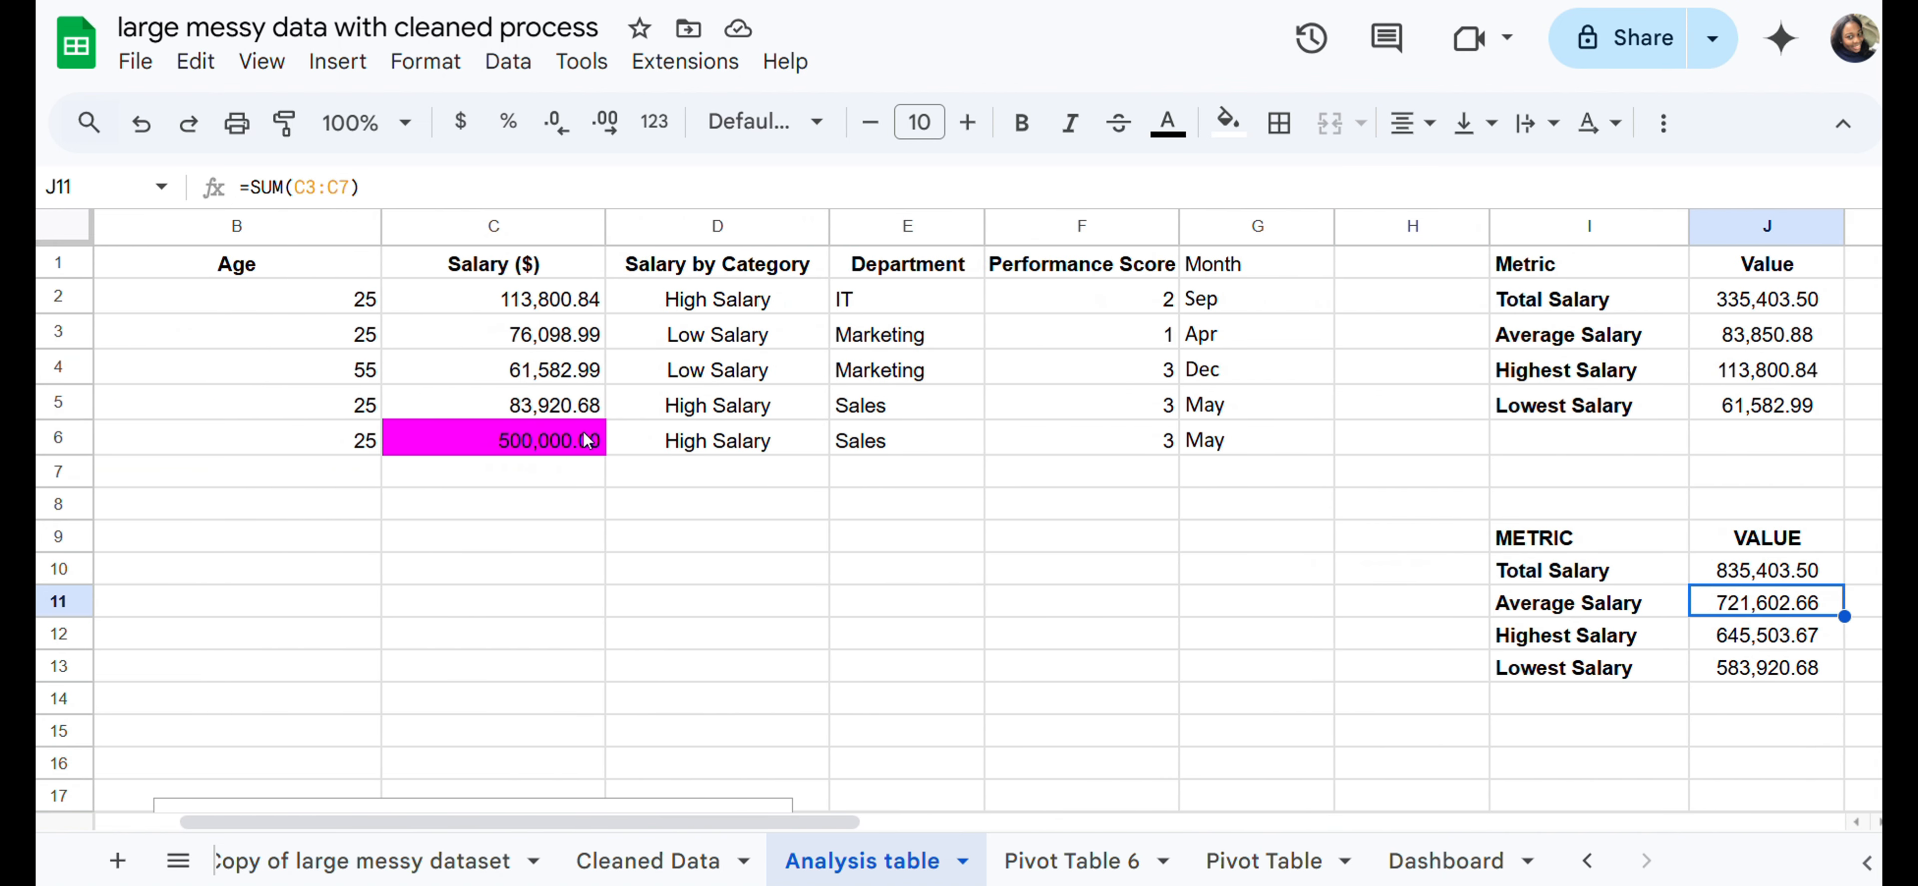
{"action": "scroll", "coordinate": [752, 461], "scroll_direction": "right", "scroll_amount": 2}
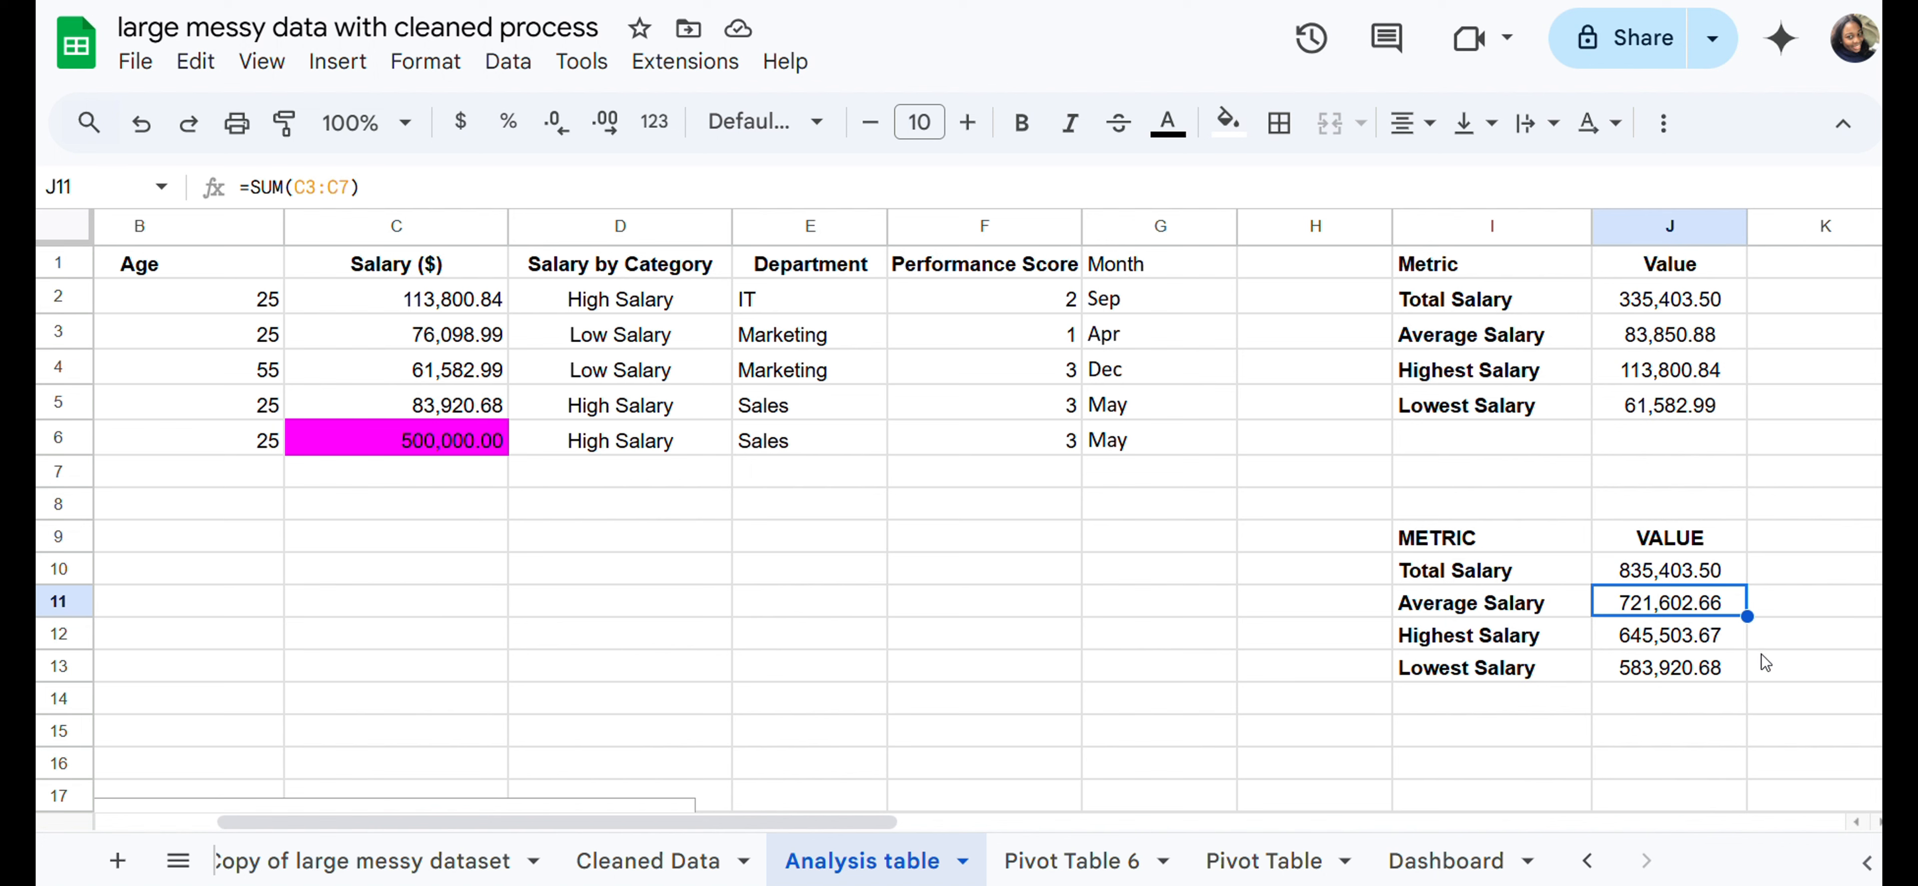
{"action": "left_click", "coordinate": [1701, 664]}
{"action": "double_click", "coordinate": [1679, 663]}
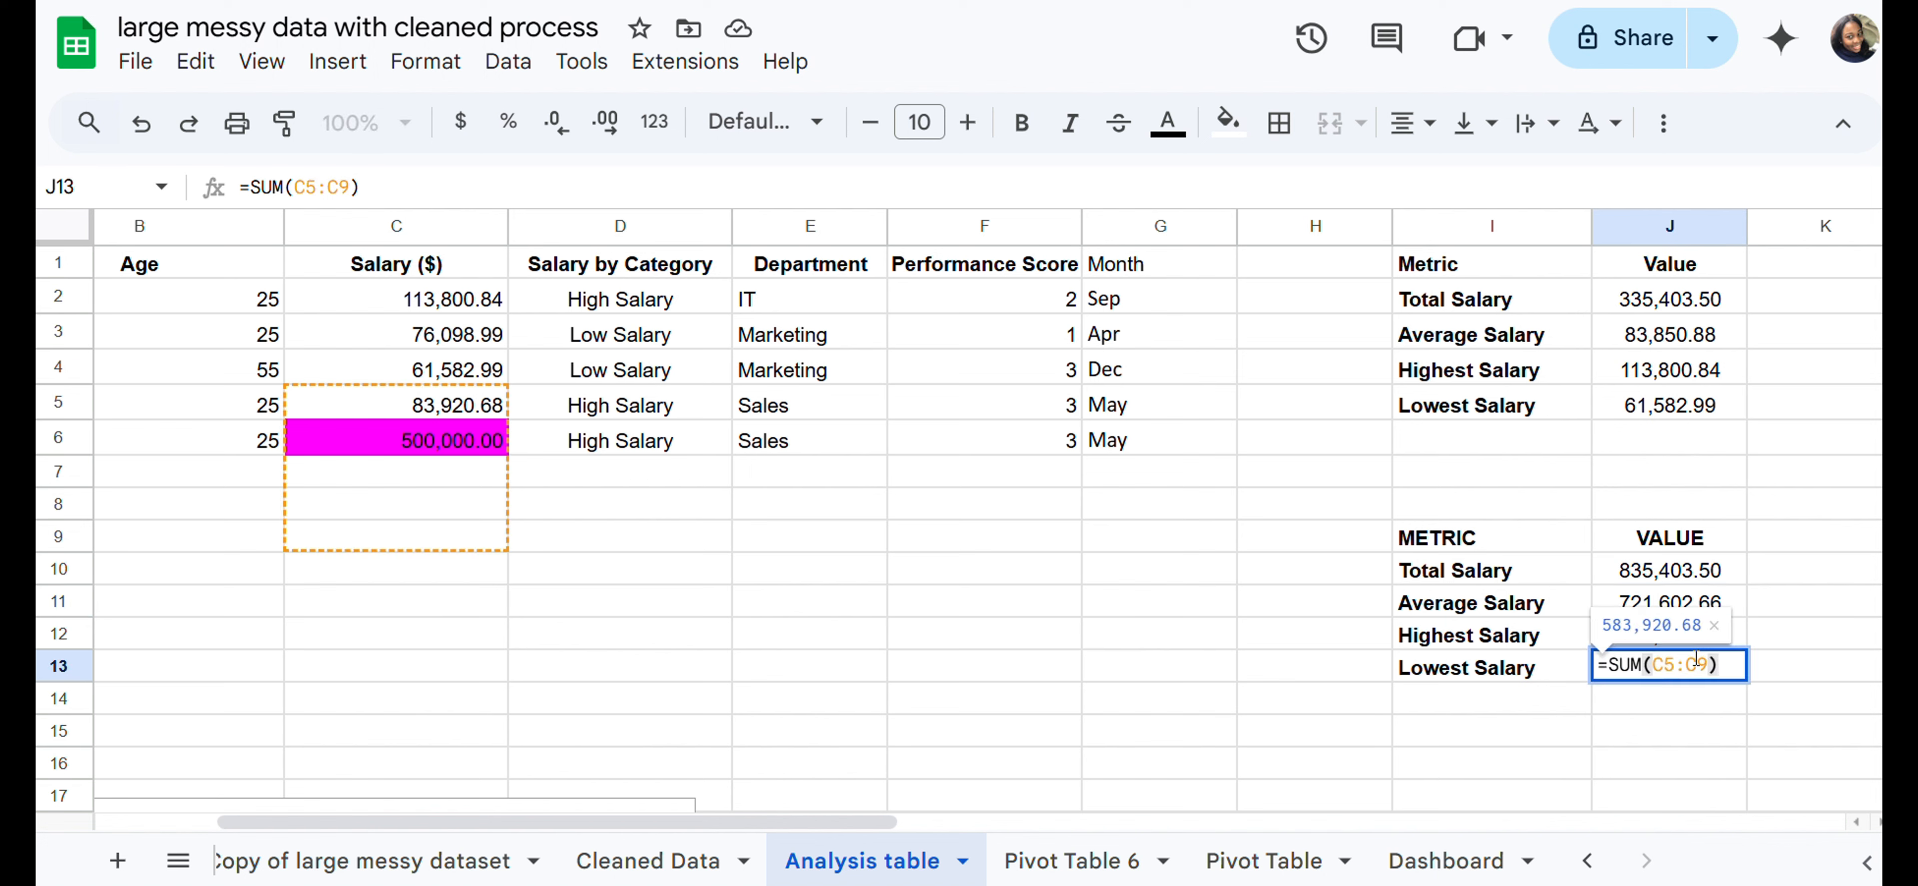
{"action": "left_click", "coordinate": [1710, 665]}
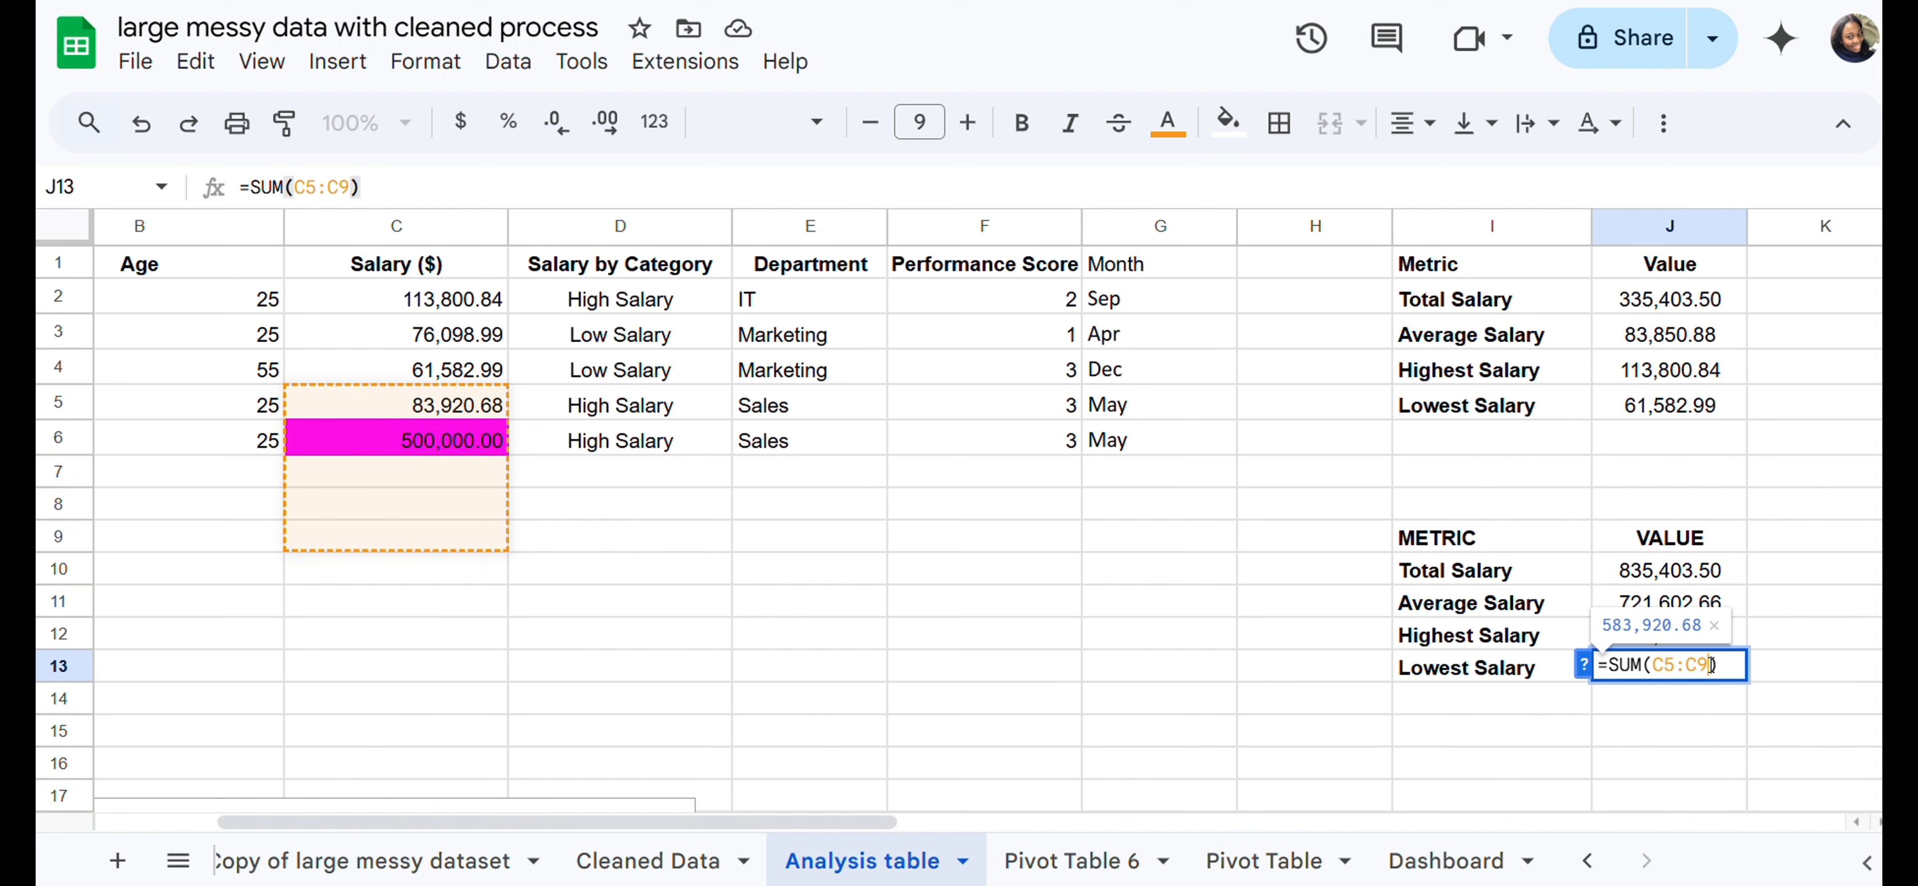
{"action": "left_click", "coordinate": [1779, 668]}
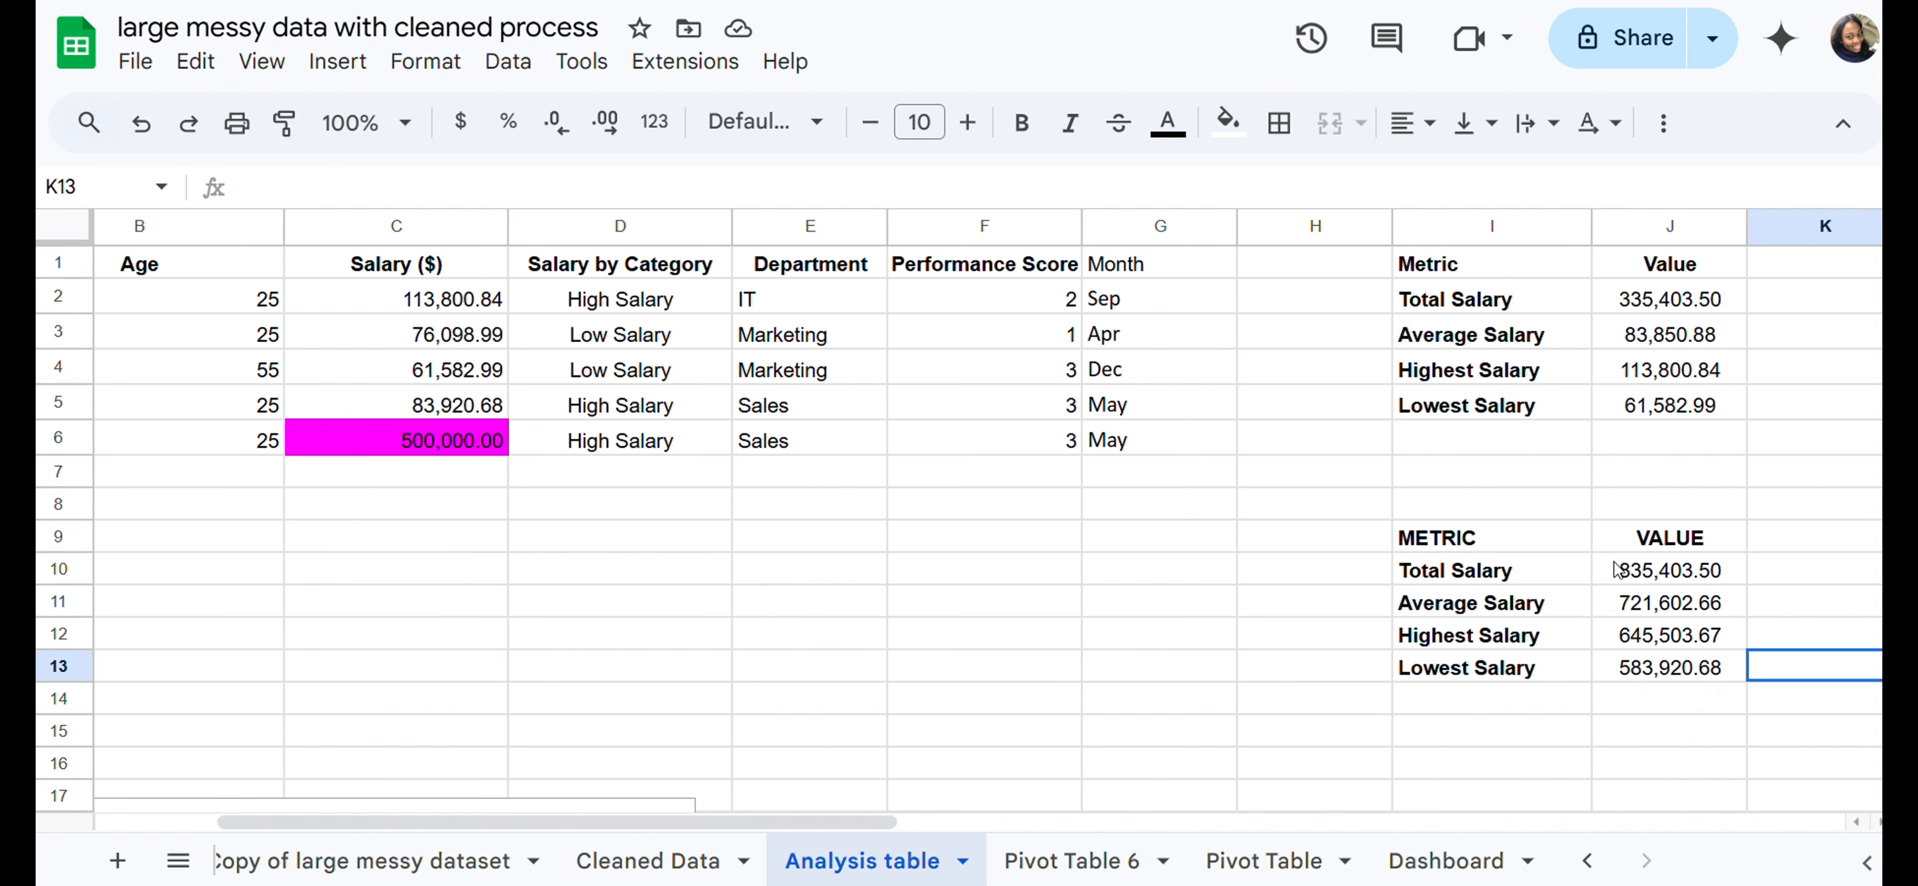
Step: Clear J10:J13 and re-enter =SUM(C2:C6) in J10 for Total Salary, leaving the suggested autofill unaccepted
{"action": "left_click_drag", "start_coordinate": [1621, 569], "coordinate": [1659, 670]}
{"action": "key", "text": "Delete"}
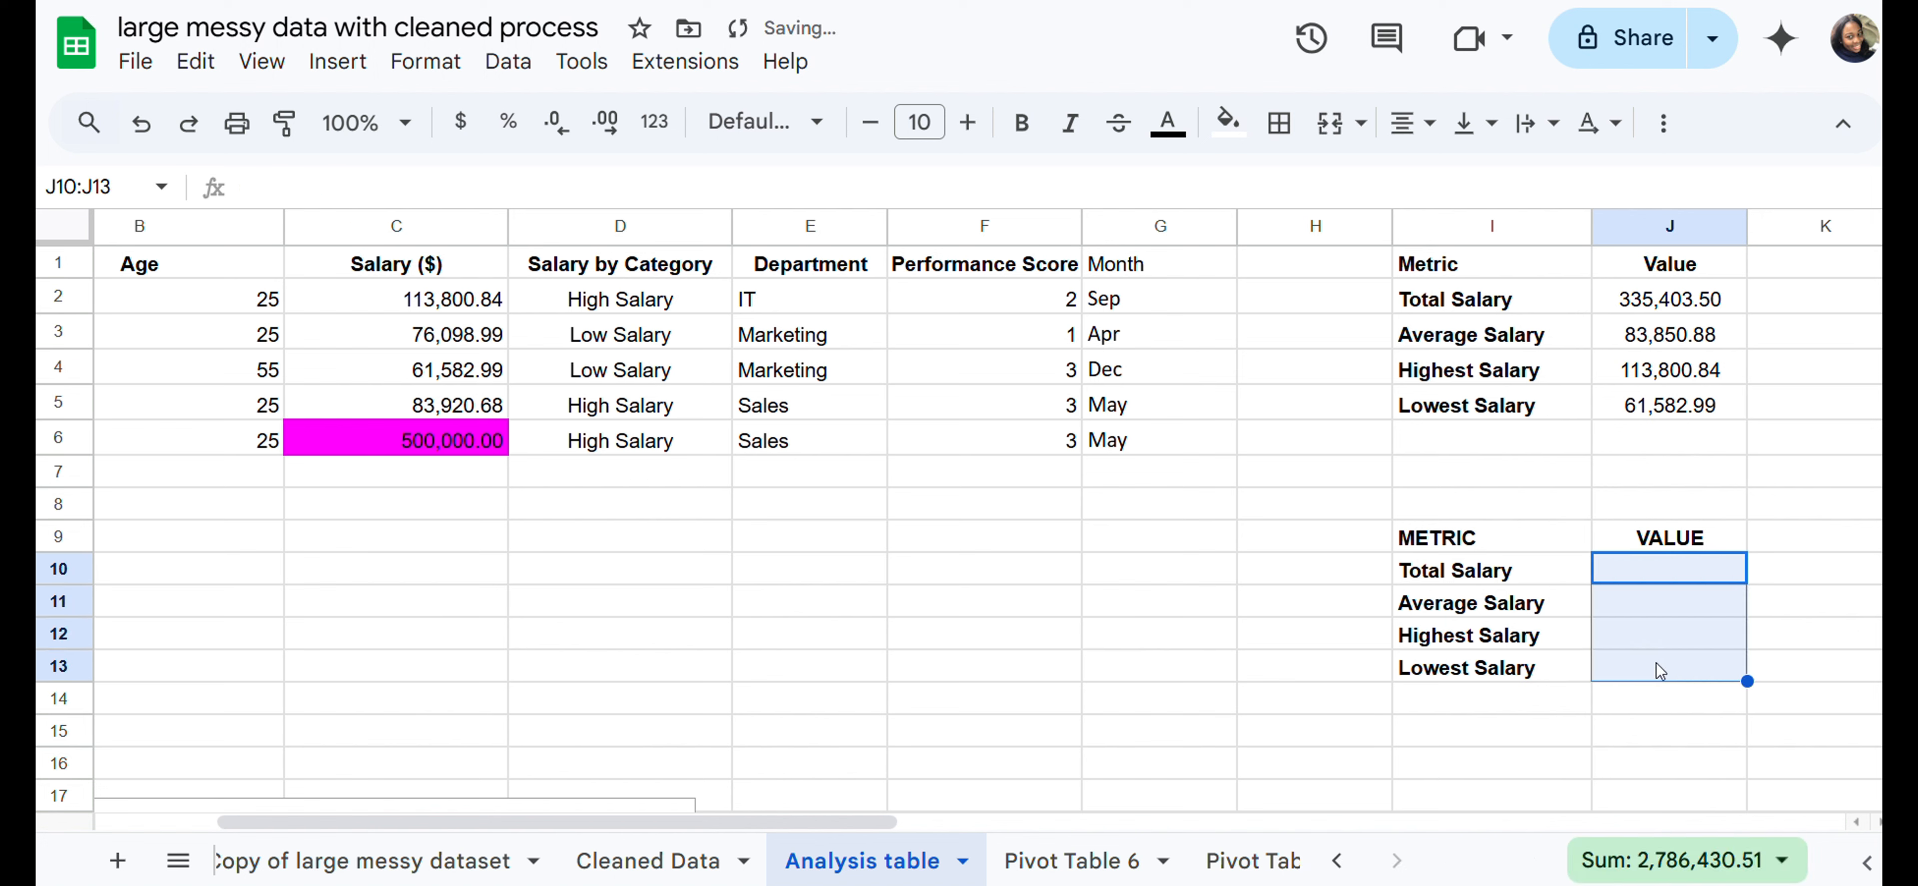
{"action": "left_click", "coordinate": [1611, 565]}
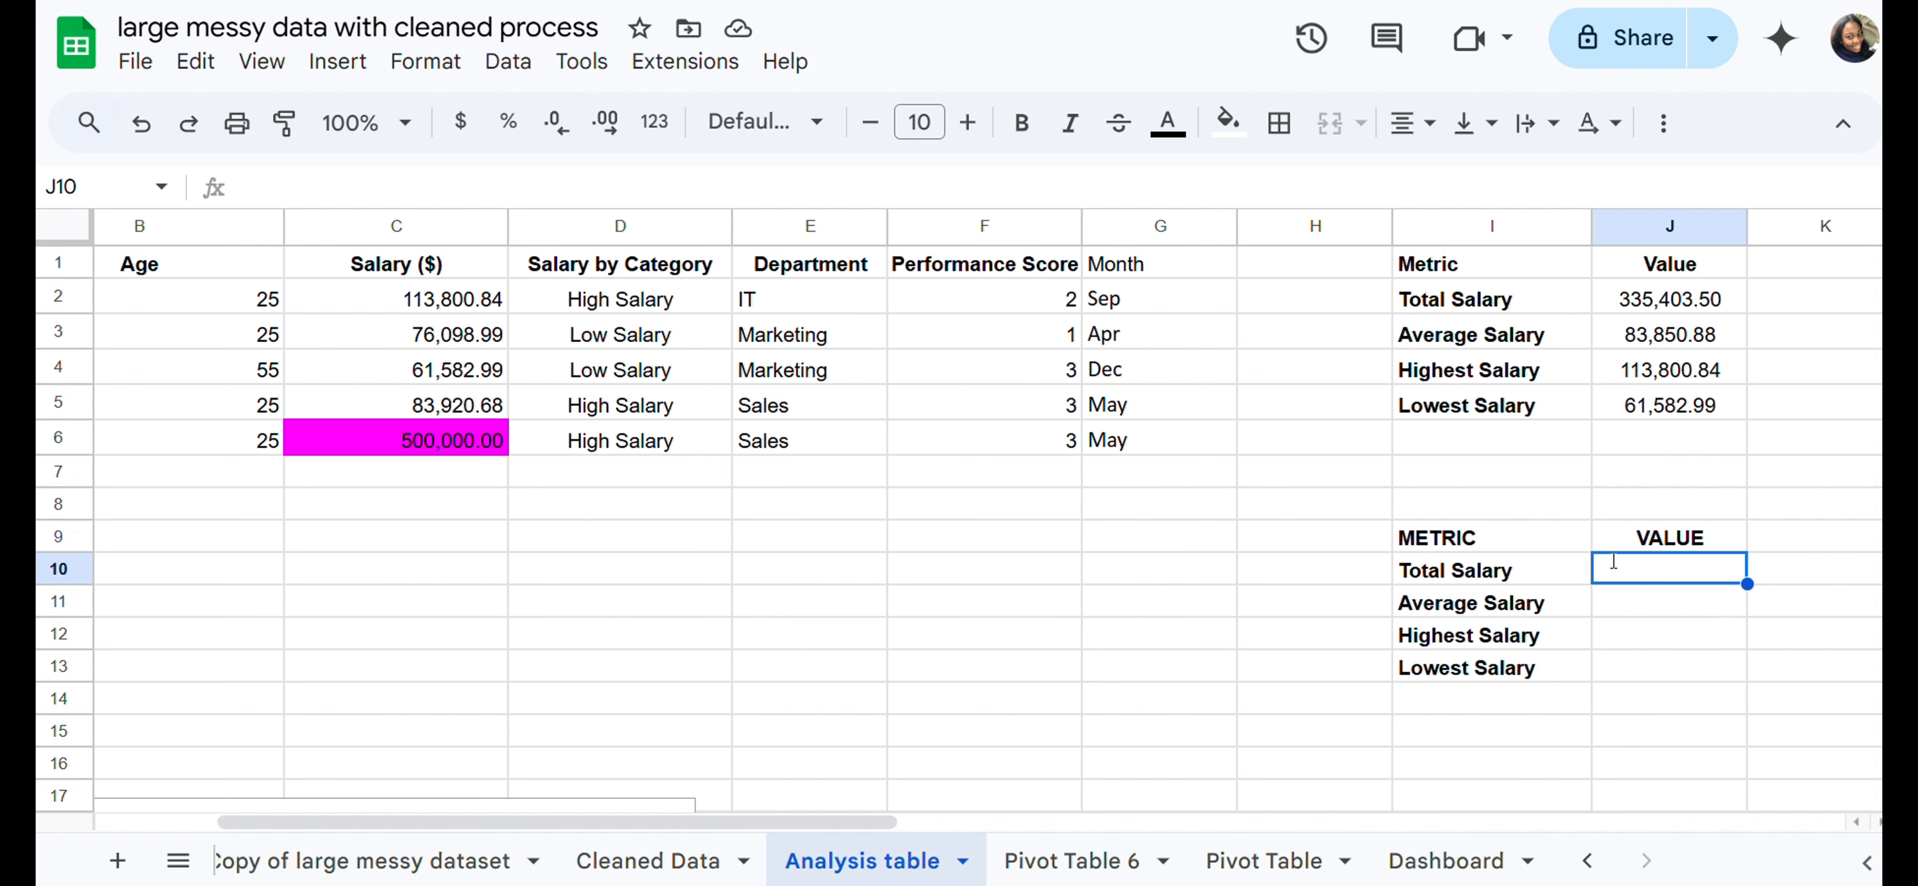
{"action": "type", "text": "=SUM"}
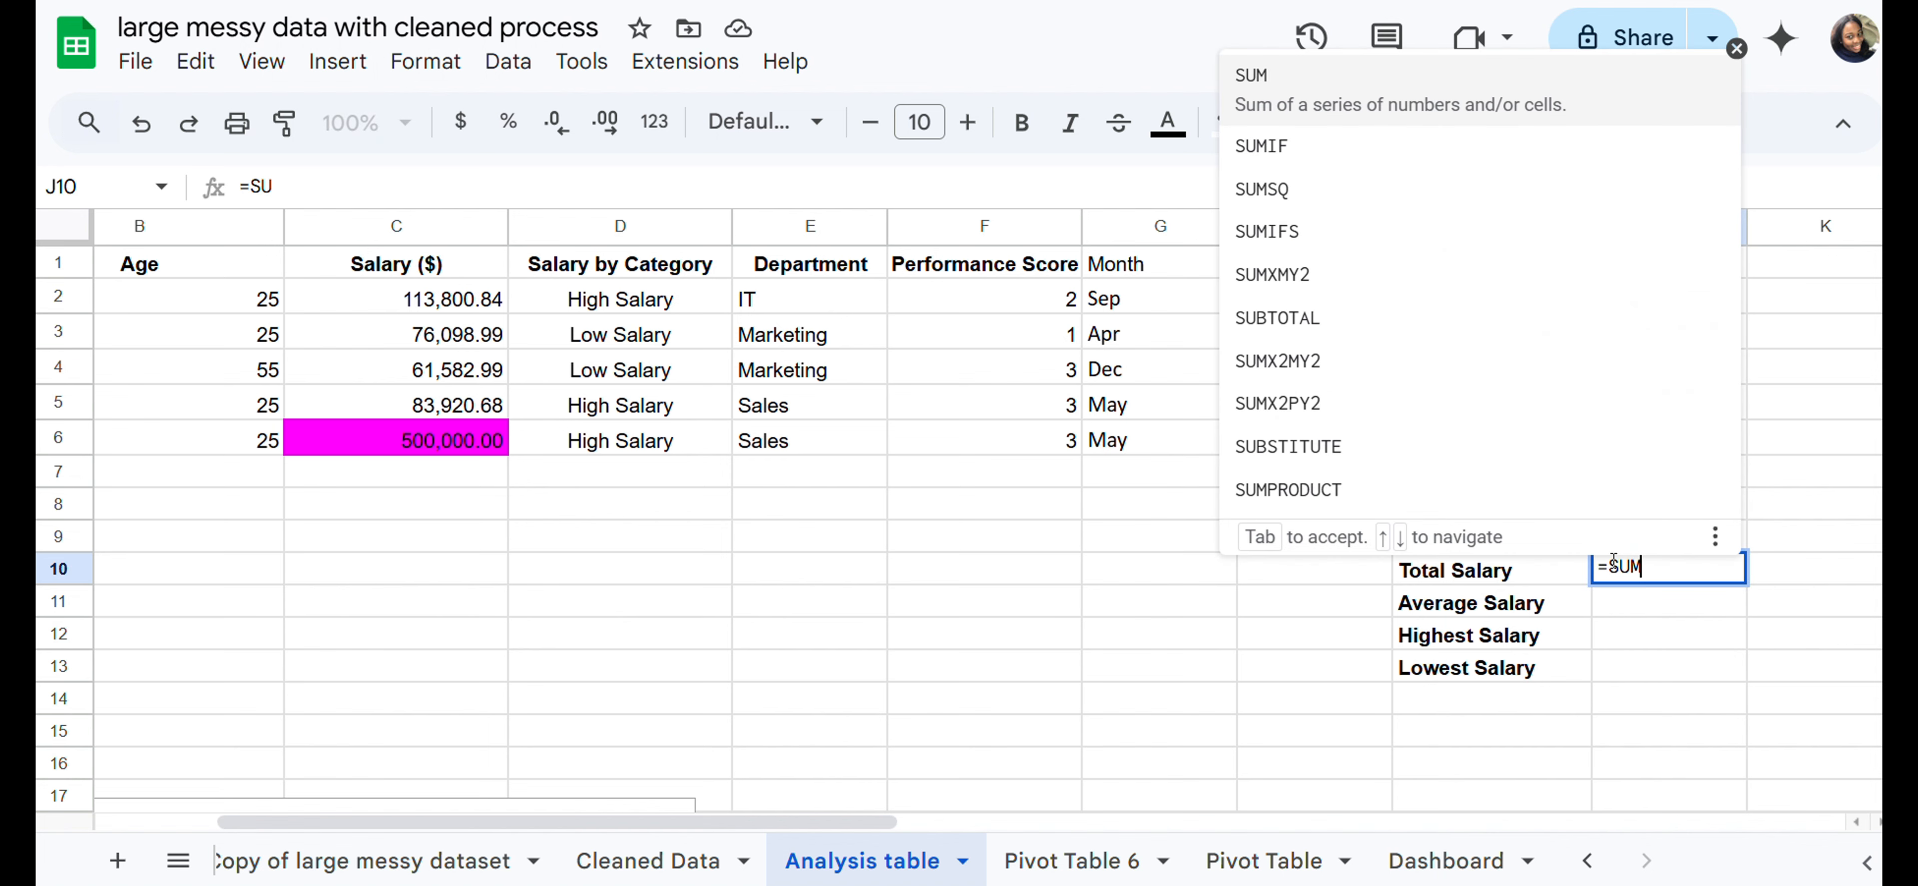
{"action": "type", "text": "("}
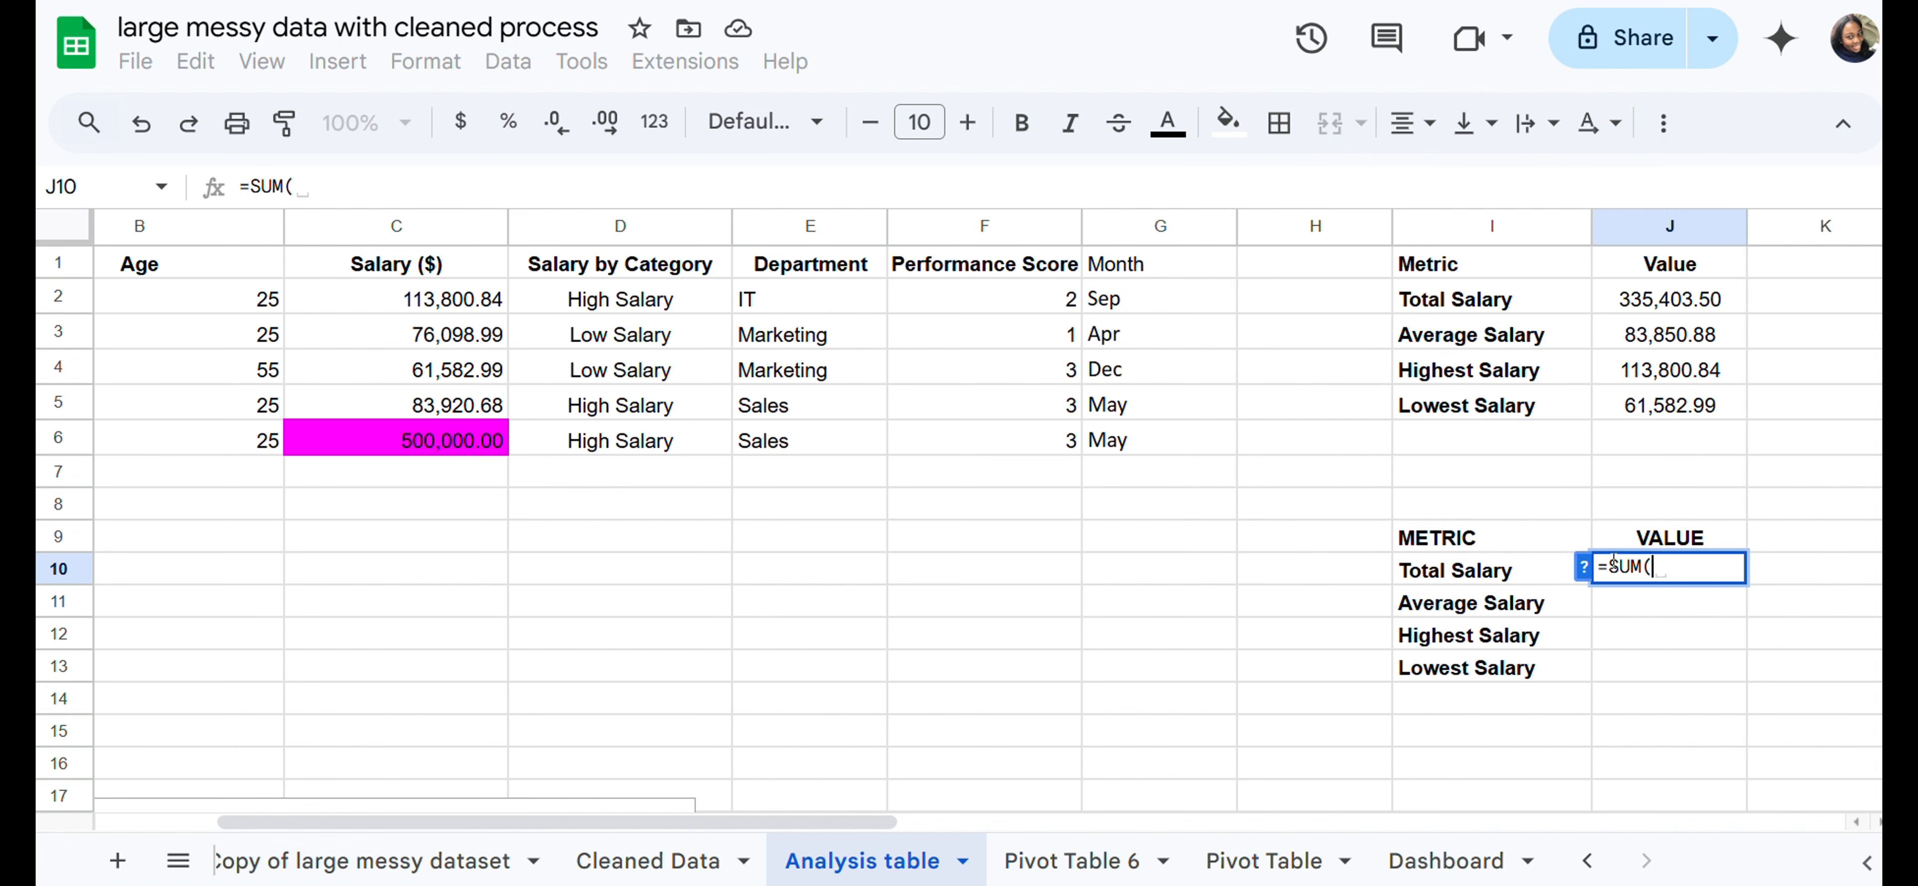
{"action": "type", "text": "C2:"}
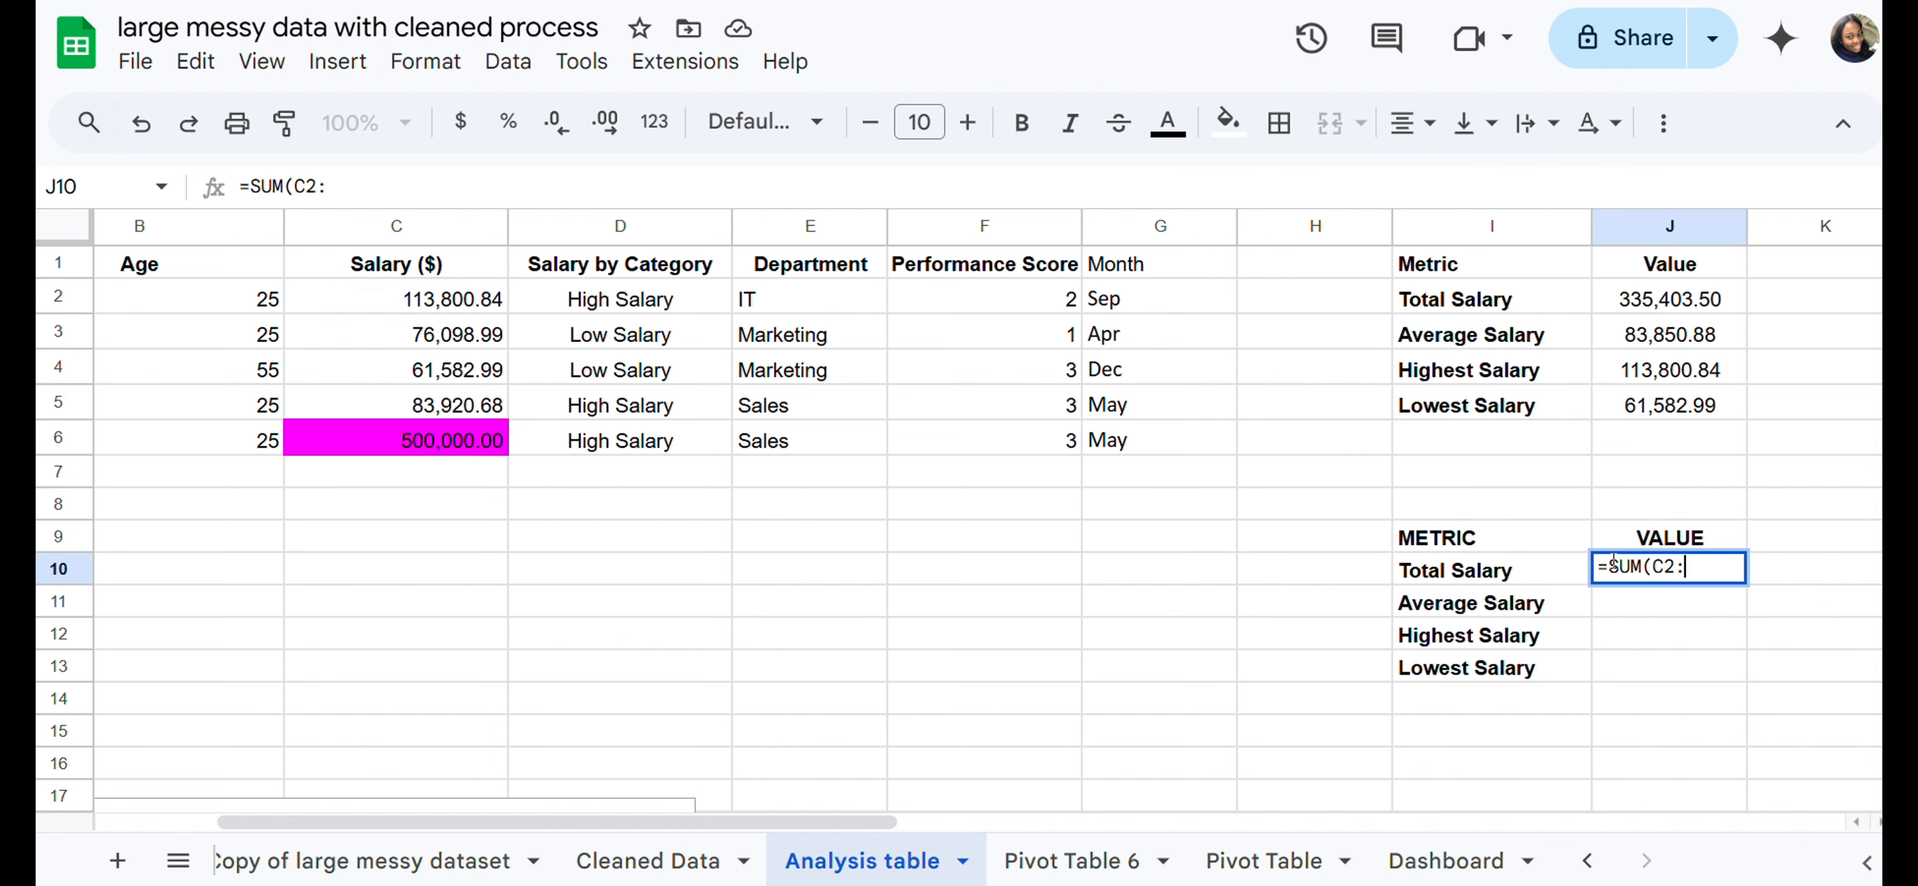
{"action": "type", "text": "C6"}
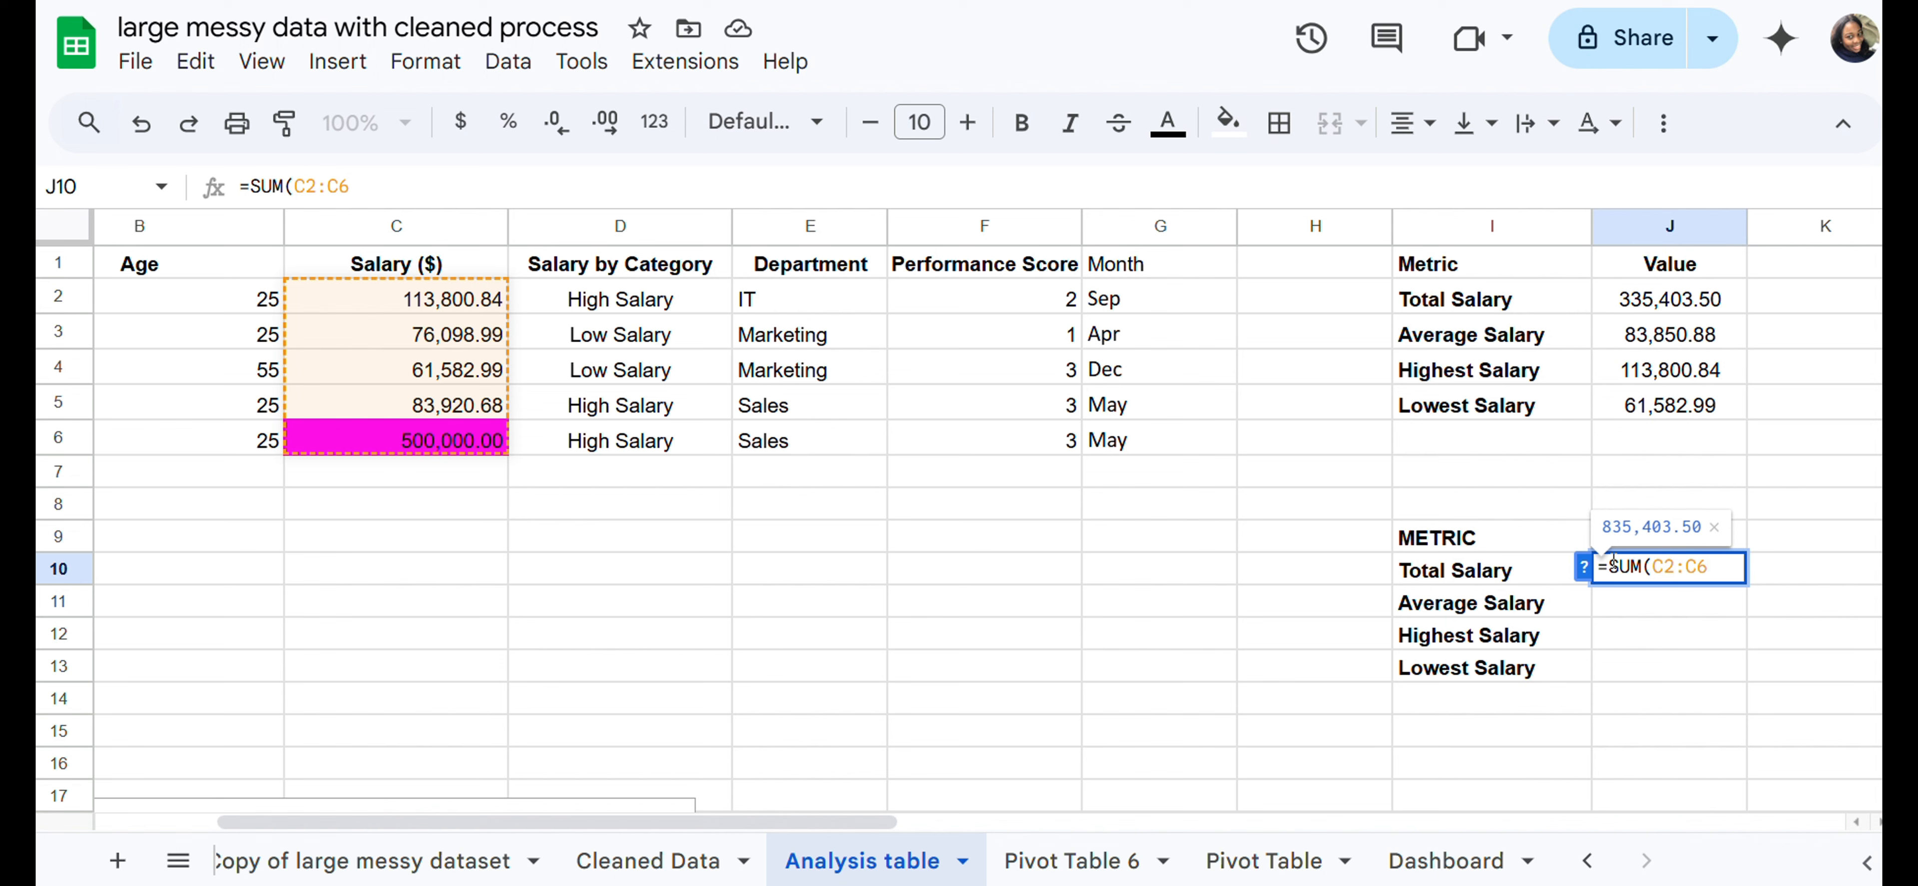
{"action": "left_click", "coordinate": [1611, 565]}
{"action": "type", "text": ")"}
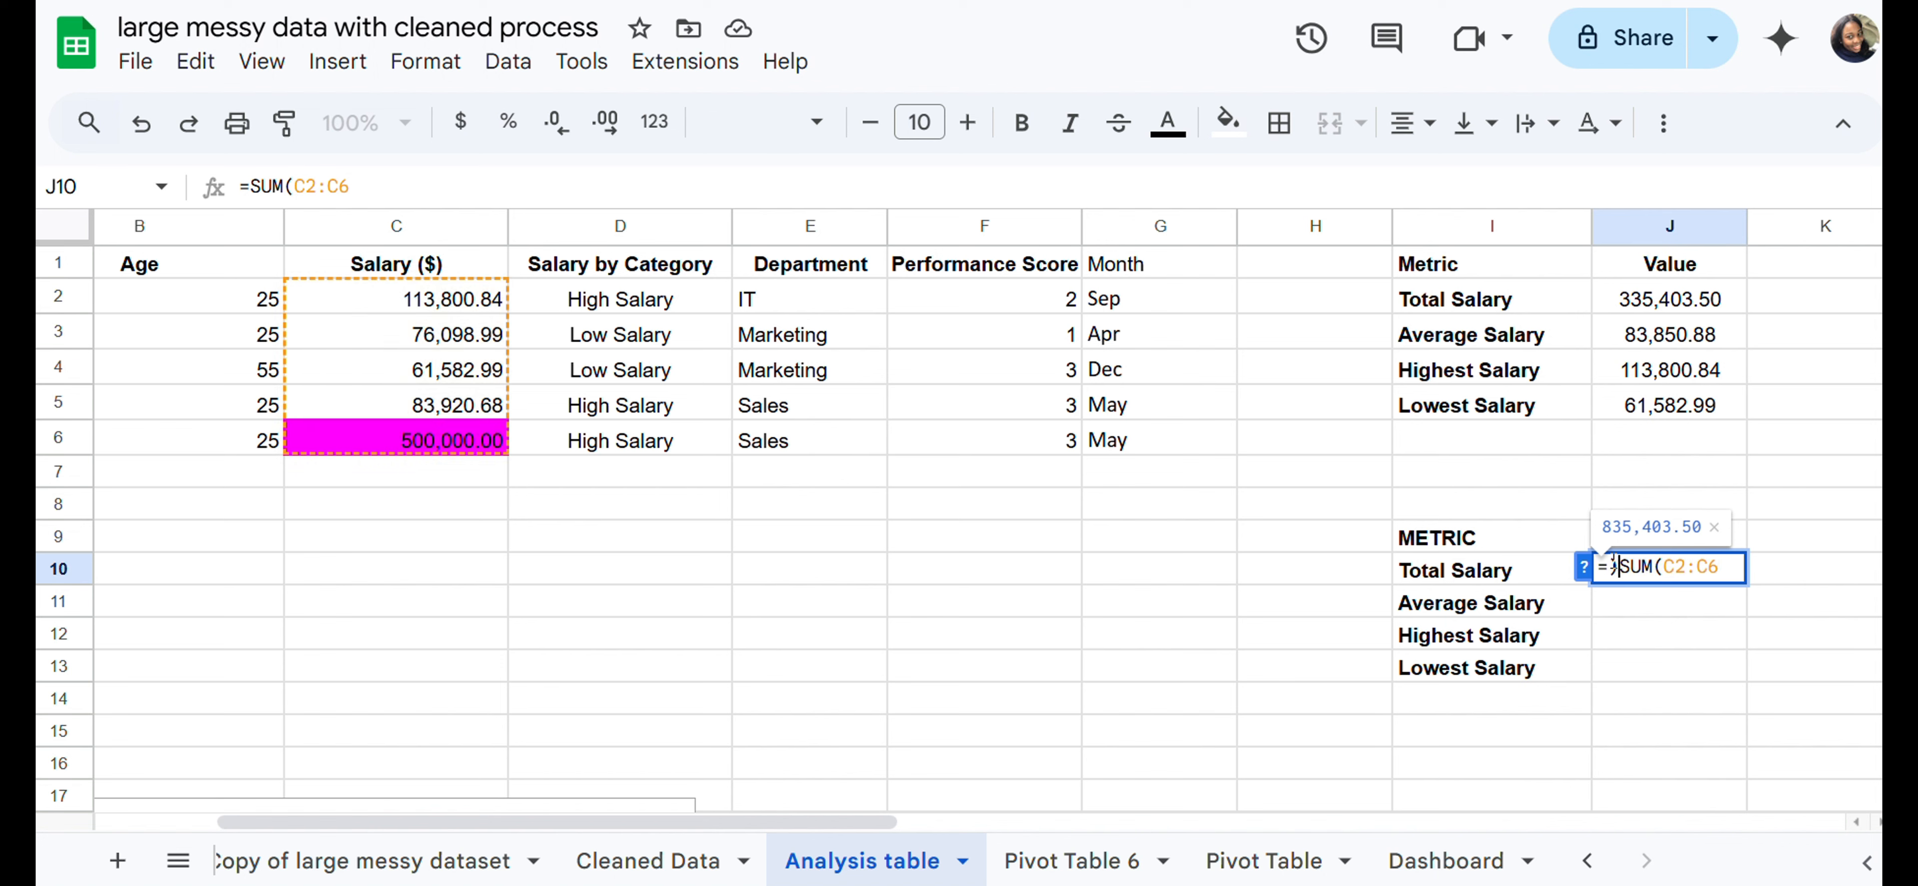
{"action": "key", "text": "BackSpace"}
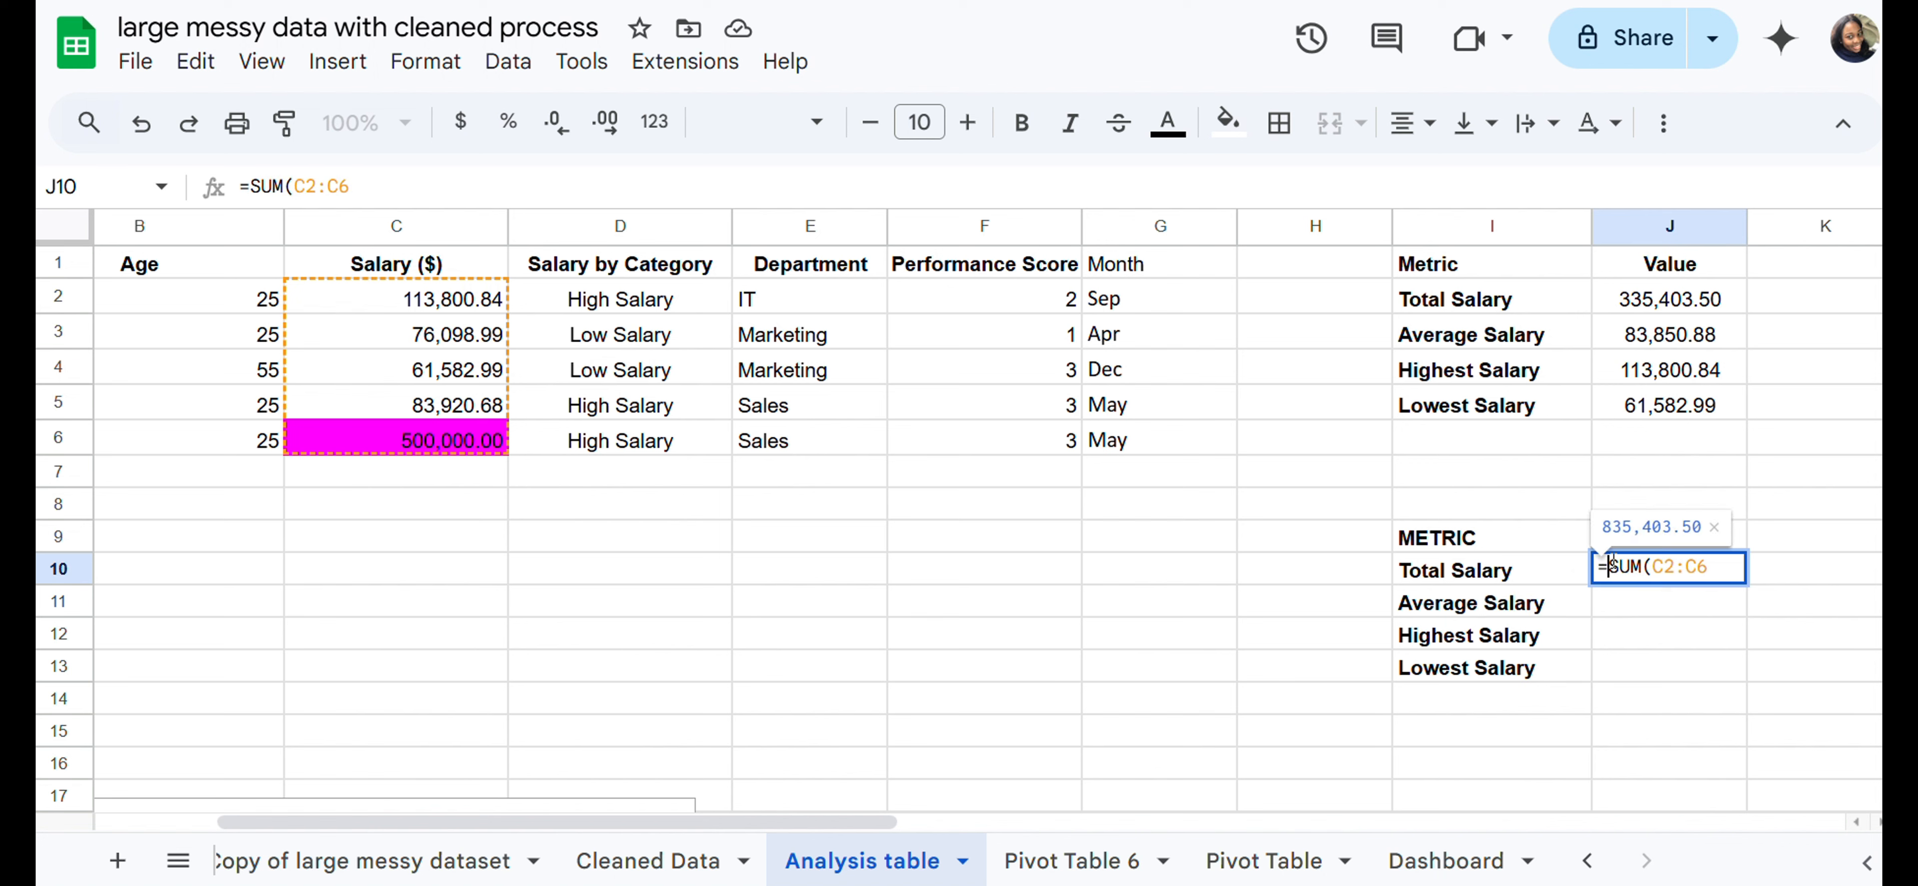
{"action": "key", "text": "Right"}
{"action": "key", "text": "Right"}
{"action": "key", "text": "Right"}
{"action": "key", "text": "Right"}
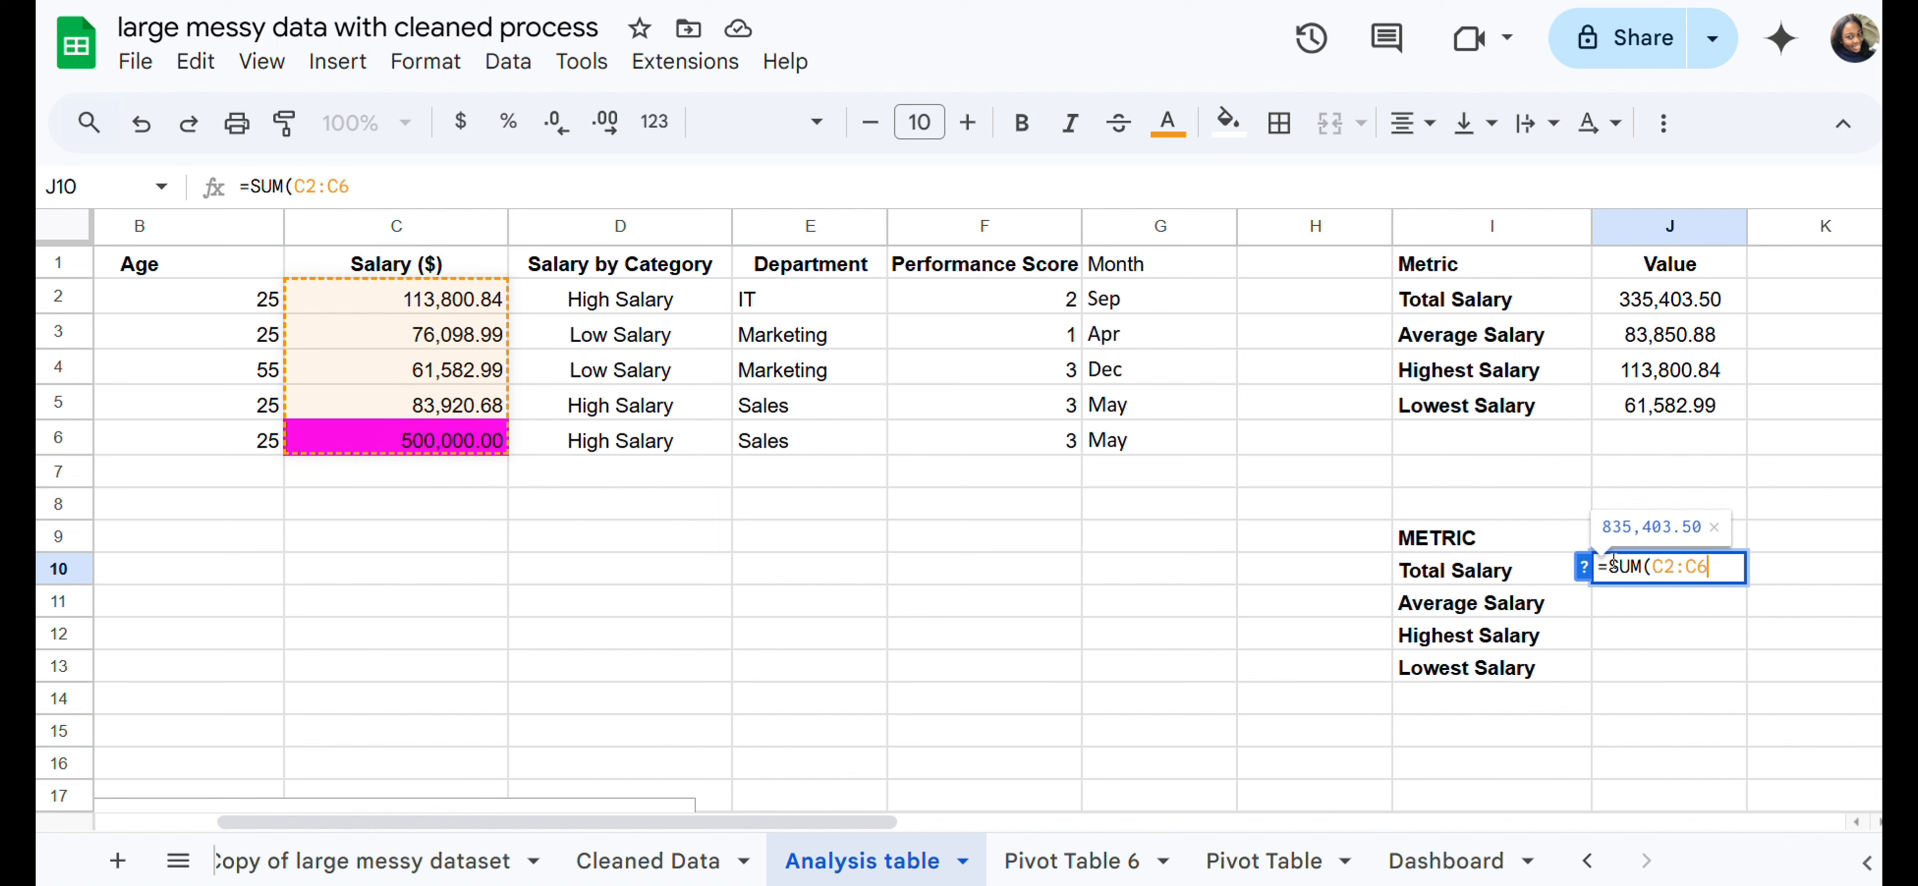
{"action": "type", "text": ")"}
{"action": "key", "text": "Return"}
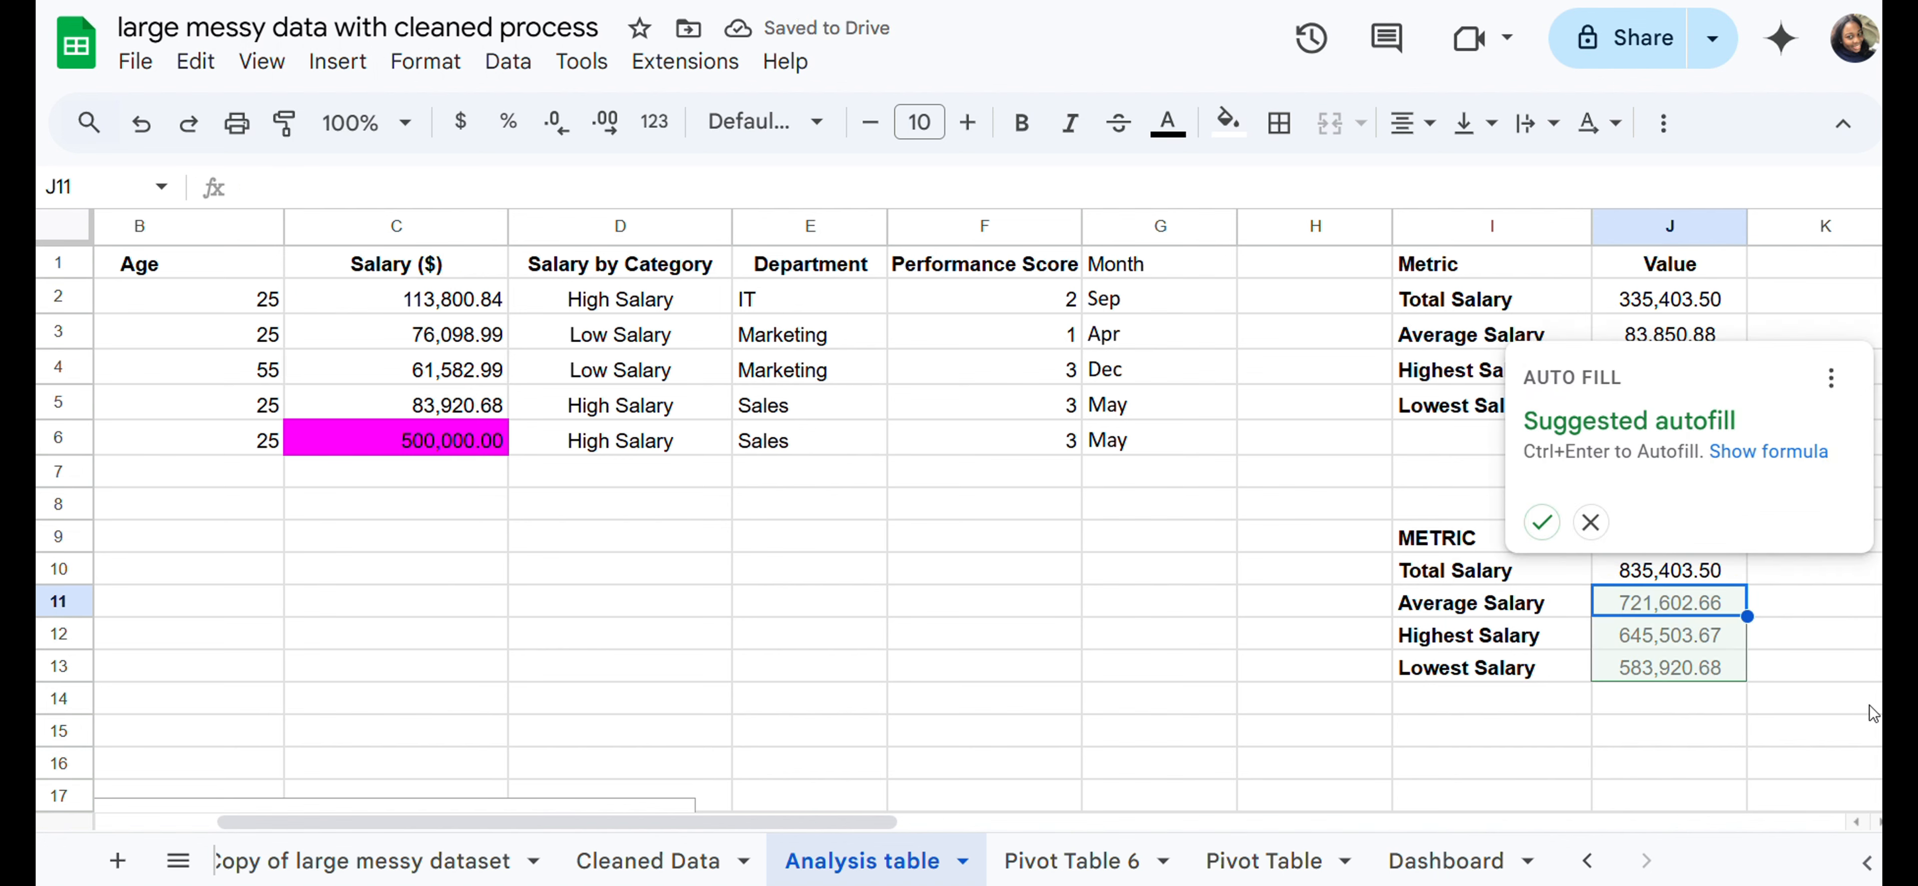
{"action": "left_click", "coordinate": [1857, 622]}
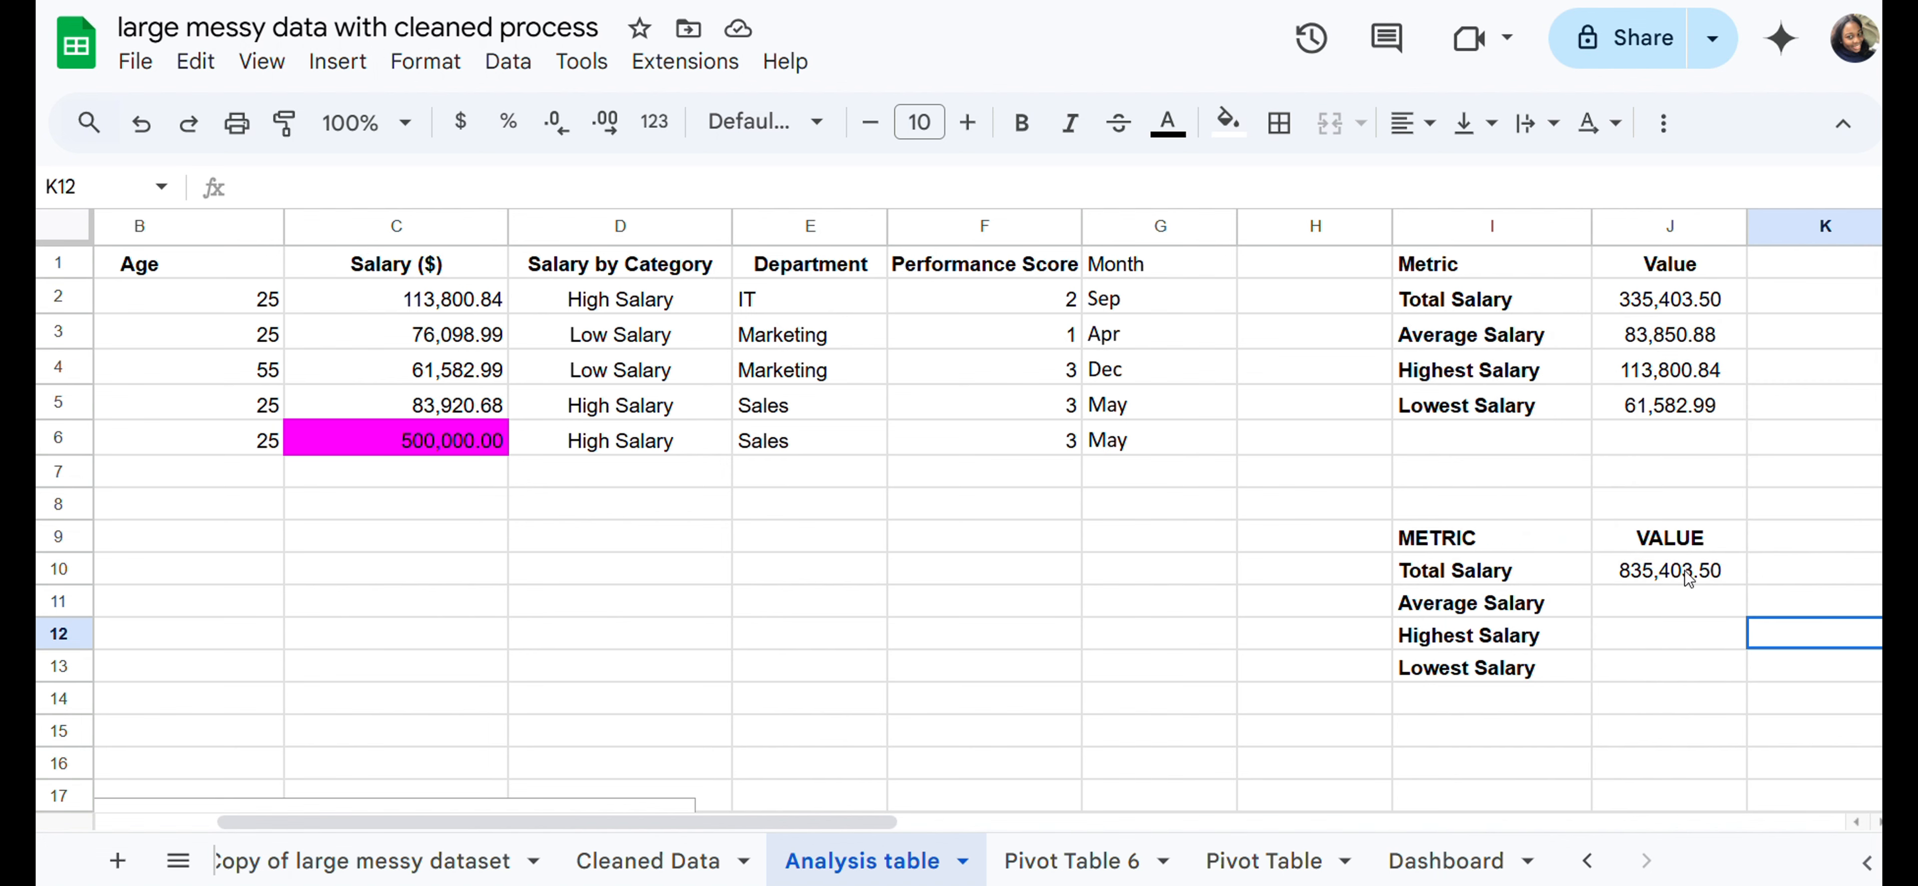
Step: Inspect the Average Salary formula in J3 and the Total Salary formula in J2 of the first metric table
{"action": "double_click", "coordinate": [1666, 325]}
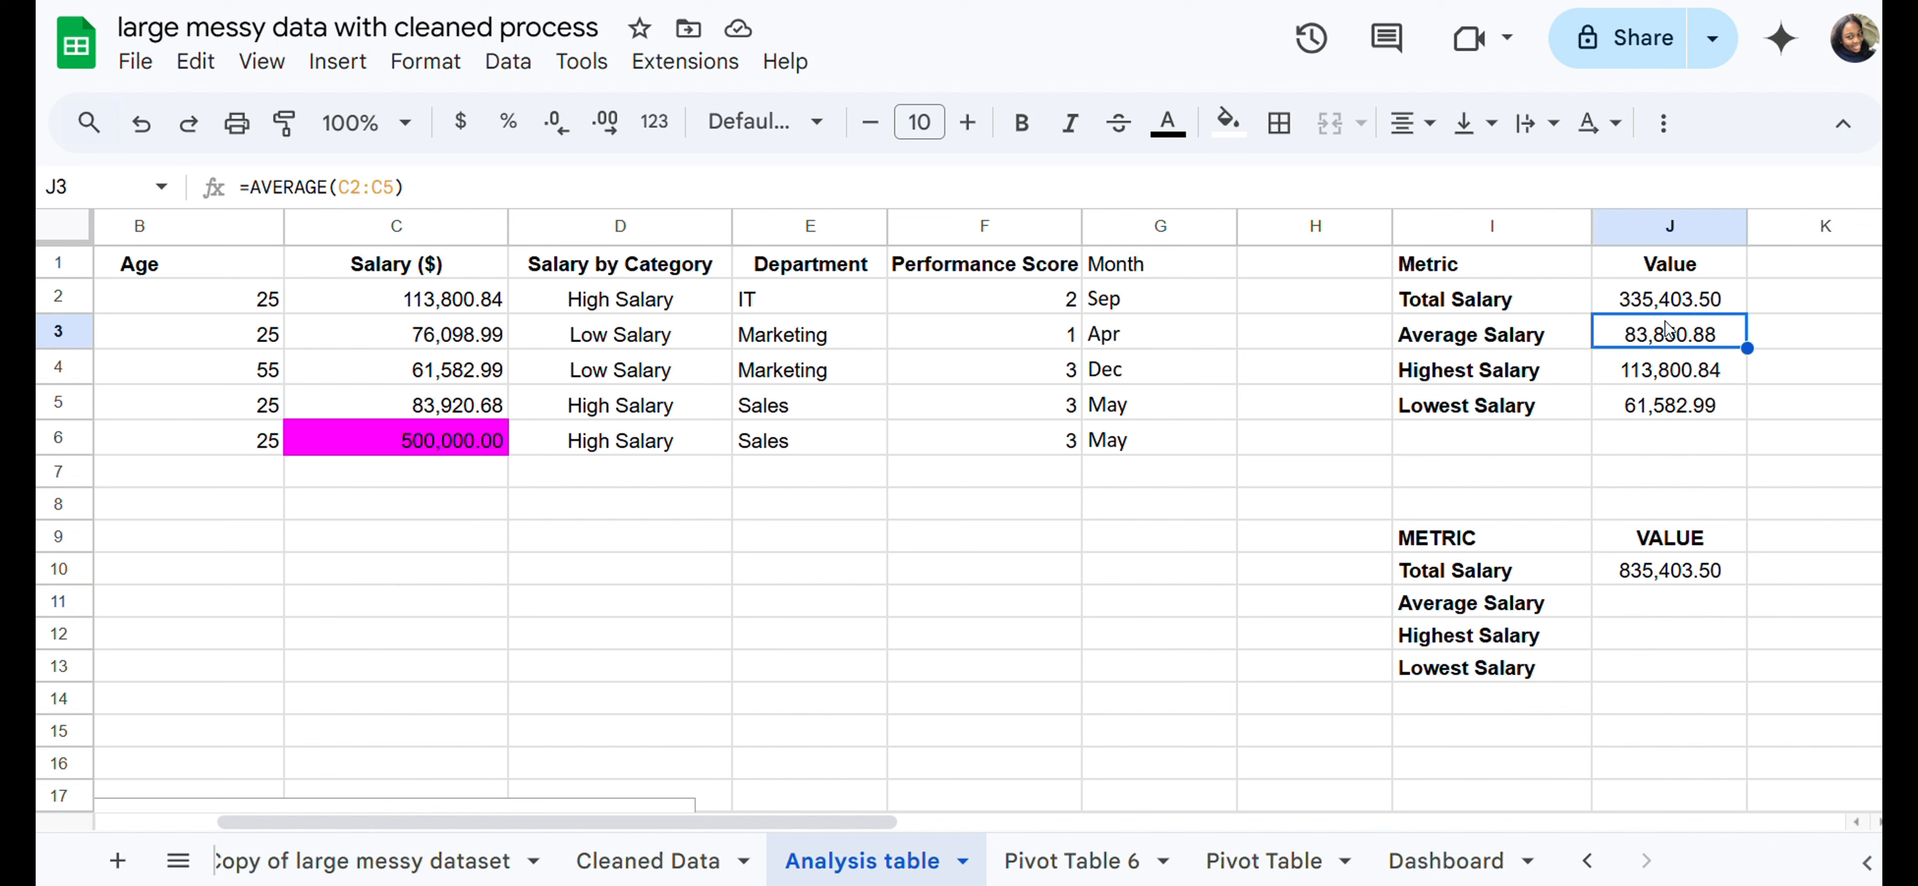
{"action": "left_click", "coordinate": [1833, 356]}
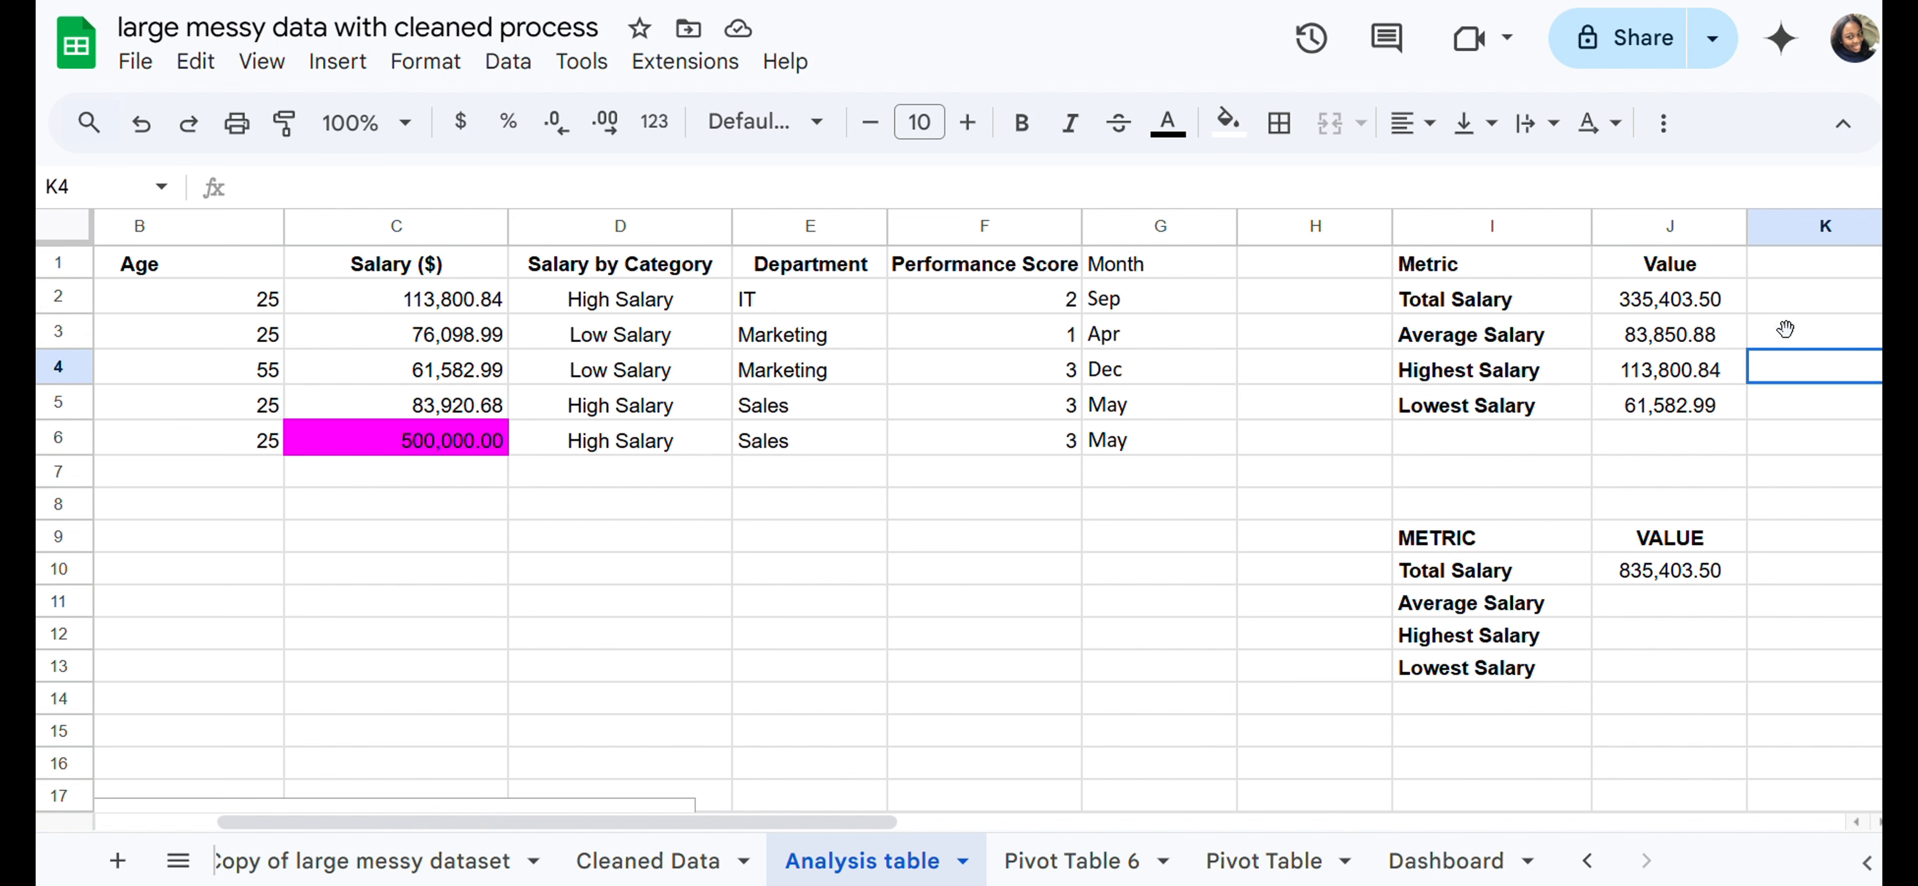
{"action": "double_click", "coordinate": [1692, 302]}
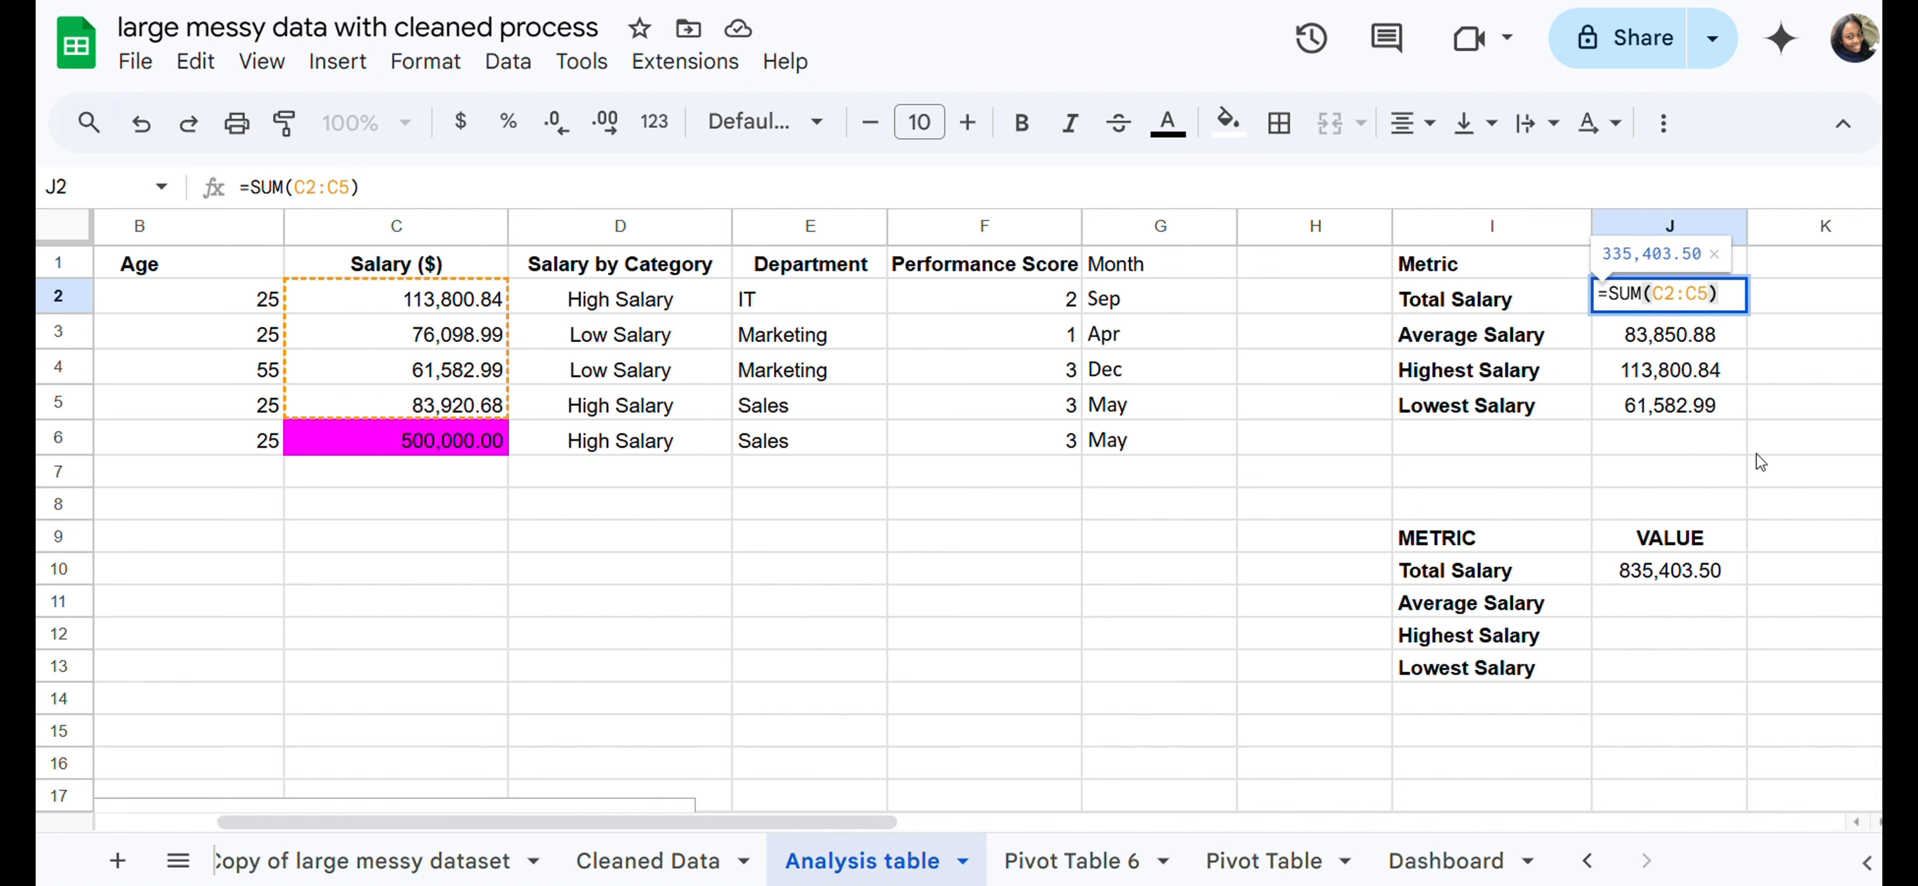
Step: Review the Cleaned Data sheet's employee rows and KEY METRIC table, look at the Pivot Table sheet, and return to Analysis table
{"action": "left_click", "coordinate": [672, 877]}
{"action": "scroll", "coordinate": [1341, 519], "scroll_direction": "right", "scroll_amount": 1}
{"action": "scroll", "coordinate": [1341, 519], "scroll_direction": "right", "scroll_amount": 5}
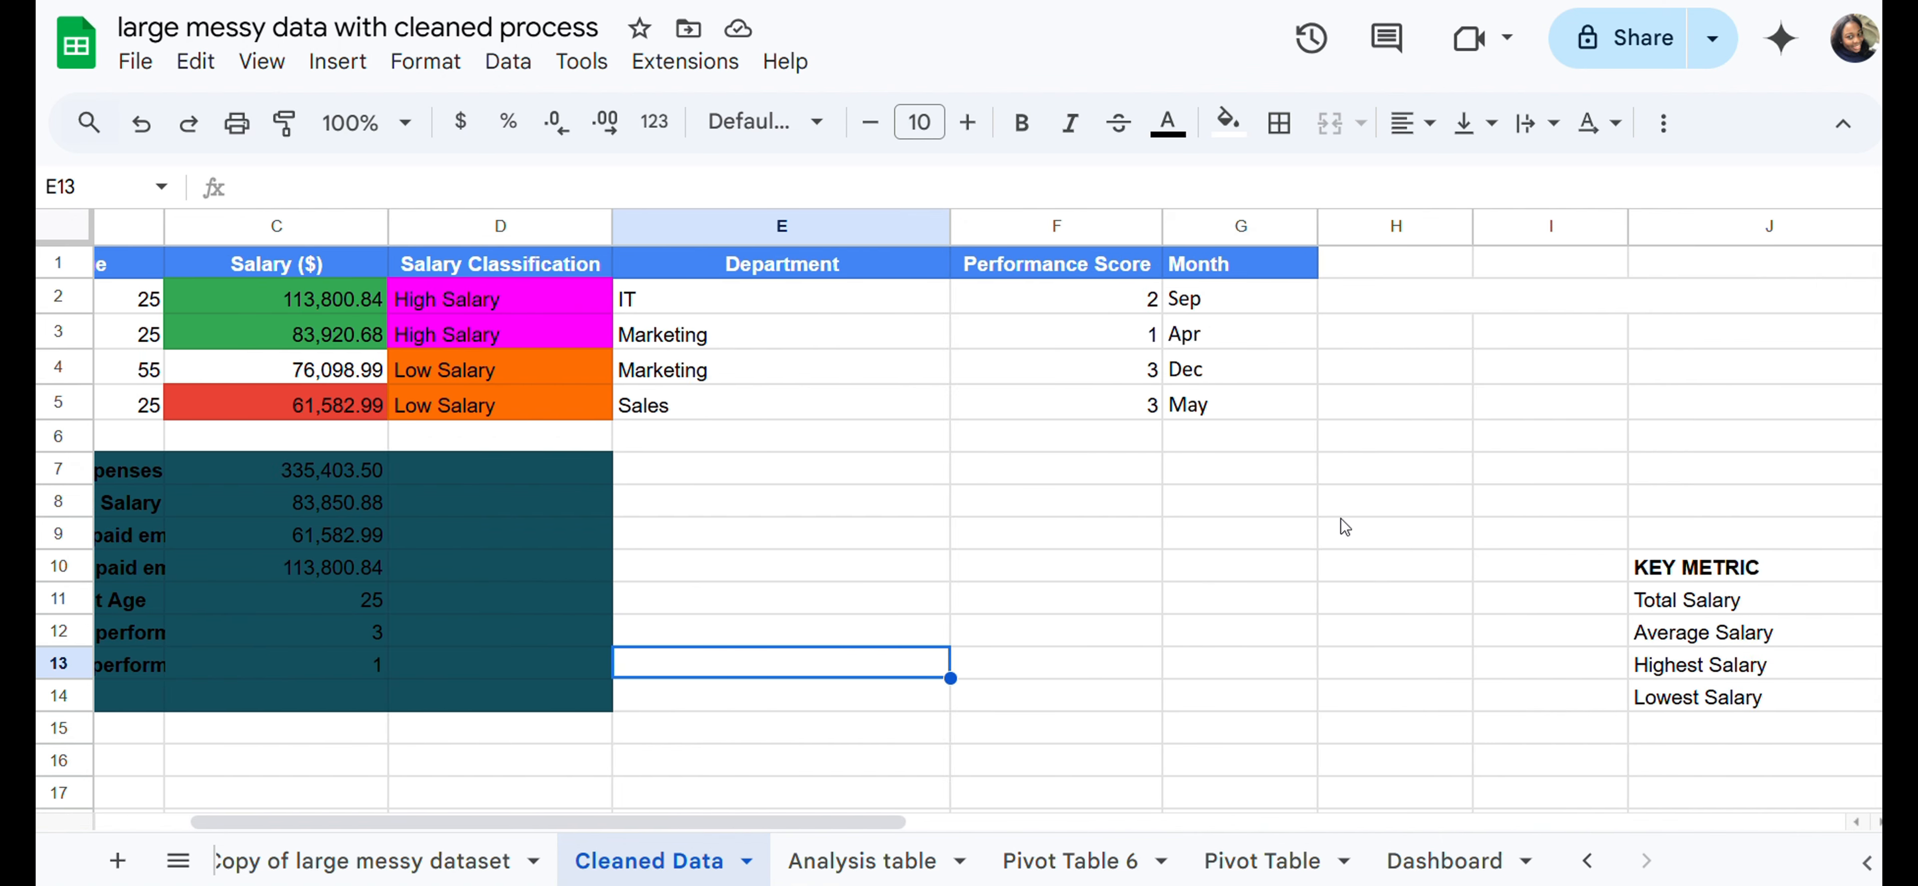
{"action": "scroll", "coordinate": [1690, 569], "scroll_direction": "right", "scroll_amount": 4}
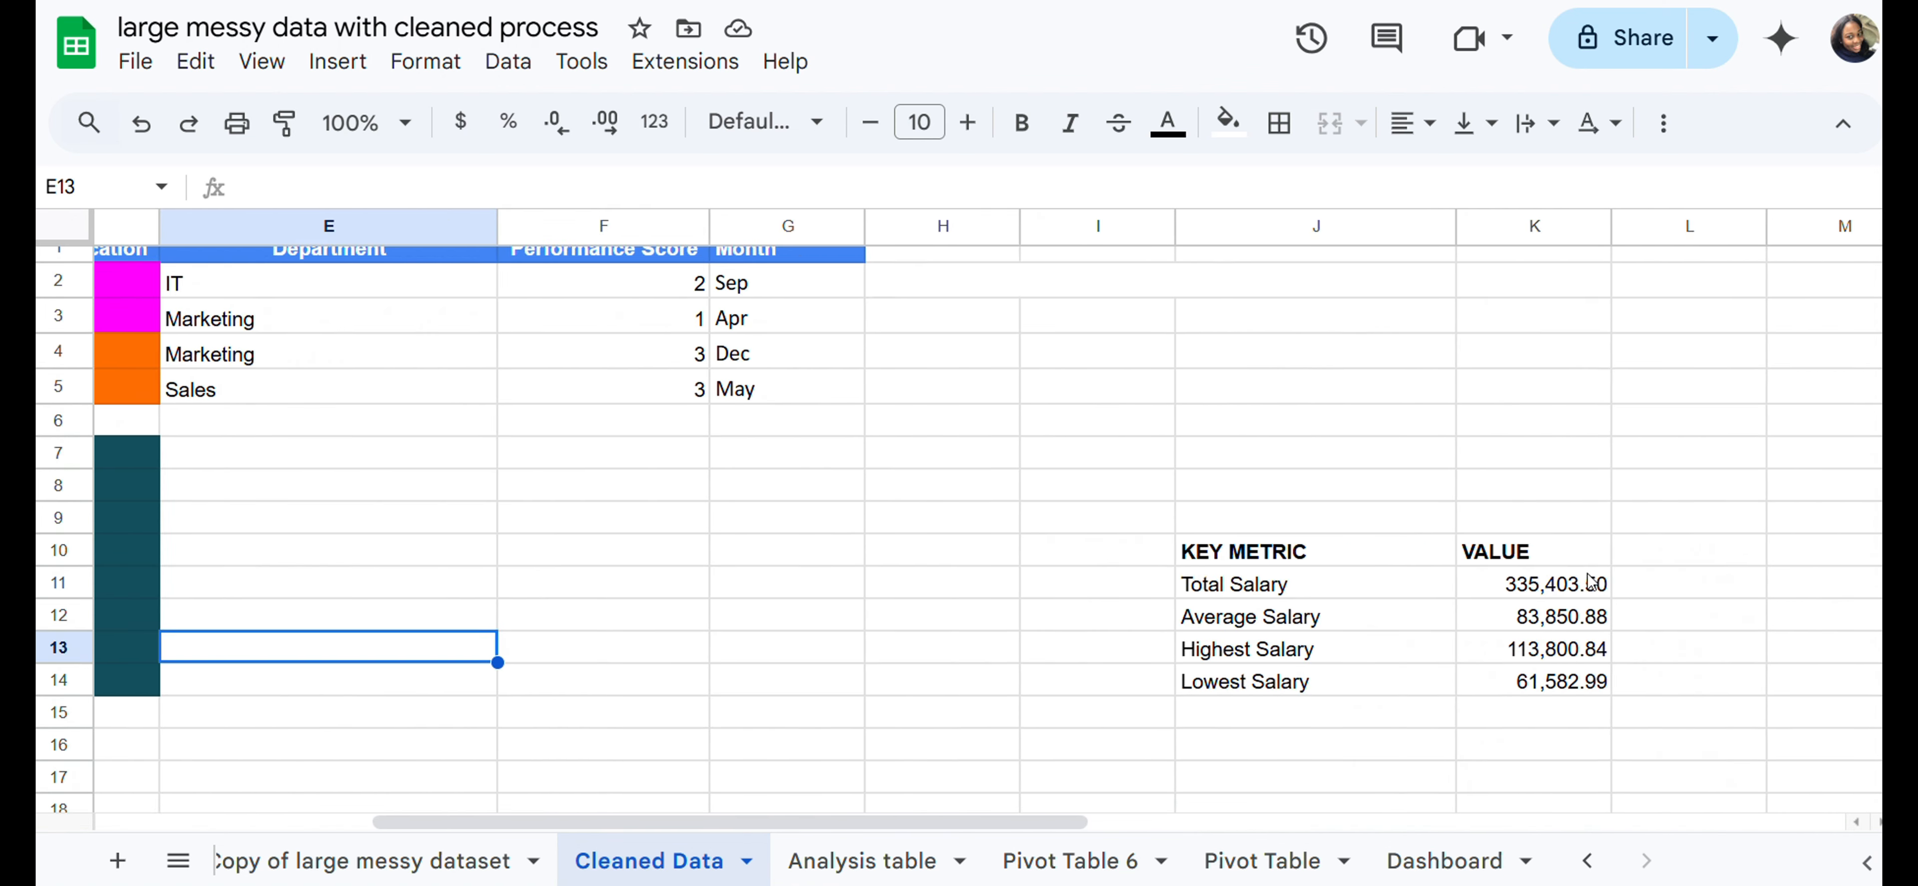
{"action": "scroll", "coordinate": [1586, 573], "scroll_direction": "down", "scroll_amount": 5}
{"action": "scroll", "coordinate": [1587, 572], "scroll_direction": "up", "scroll_amount": 5}
{"action": "scroll", "coordinate": [1587, 573], "scroll_direction": "left", "scroll_amount": 5}
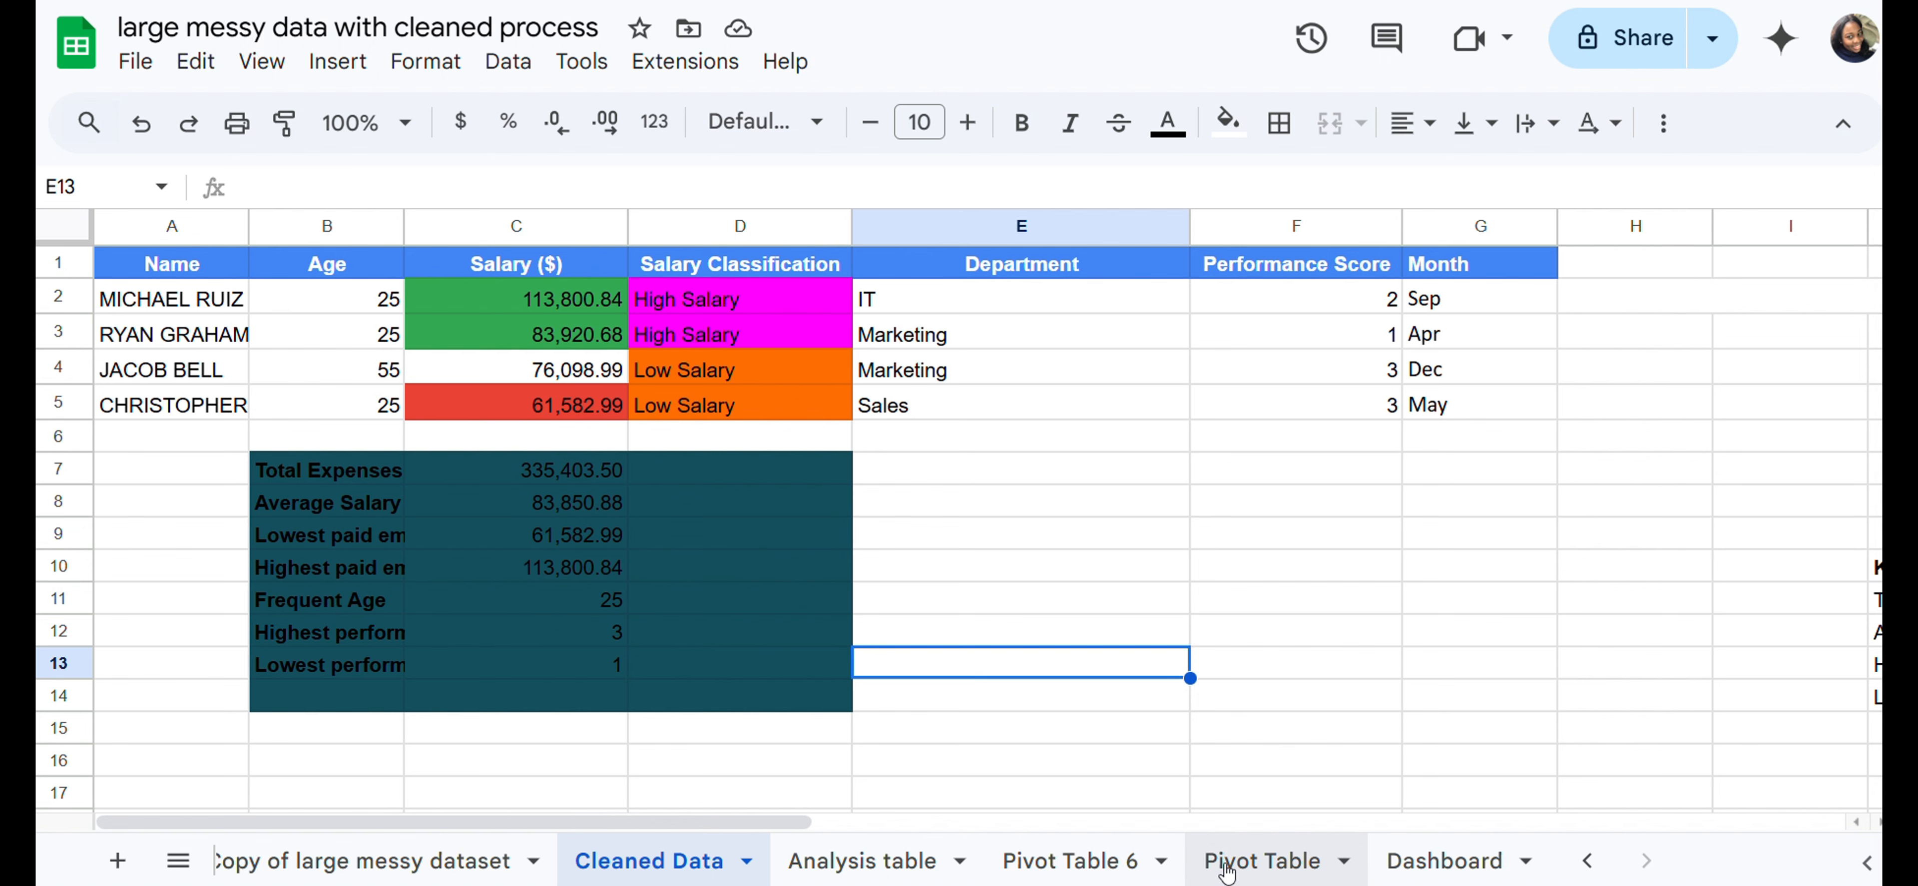
{"action": "left_click", "coordinate": [1241, 864]}
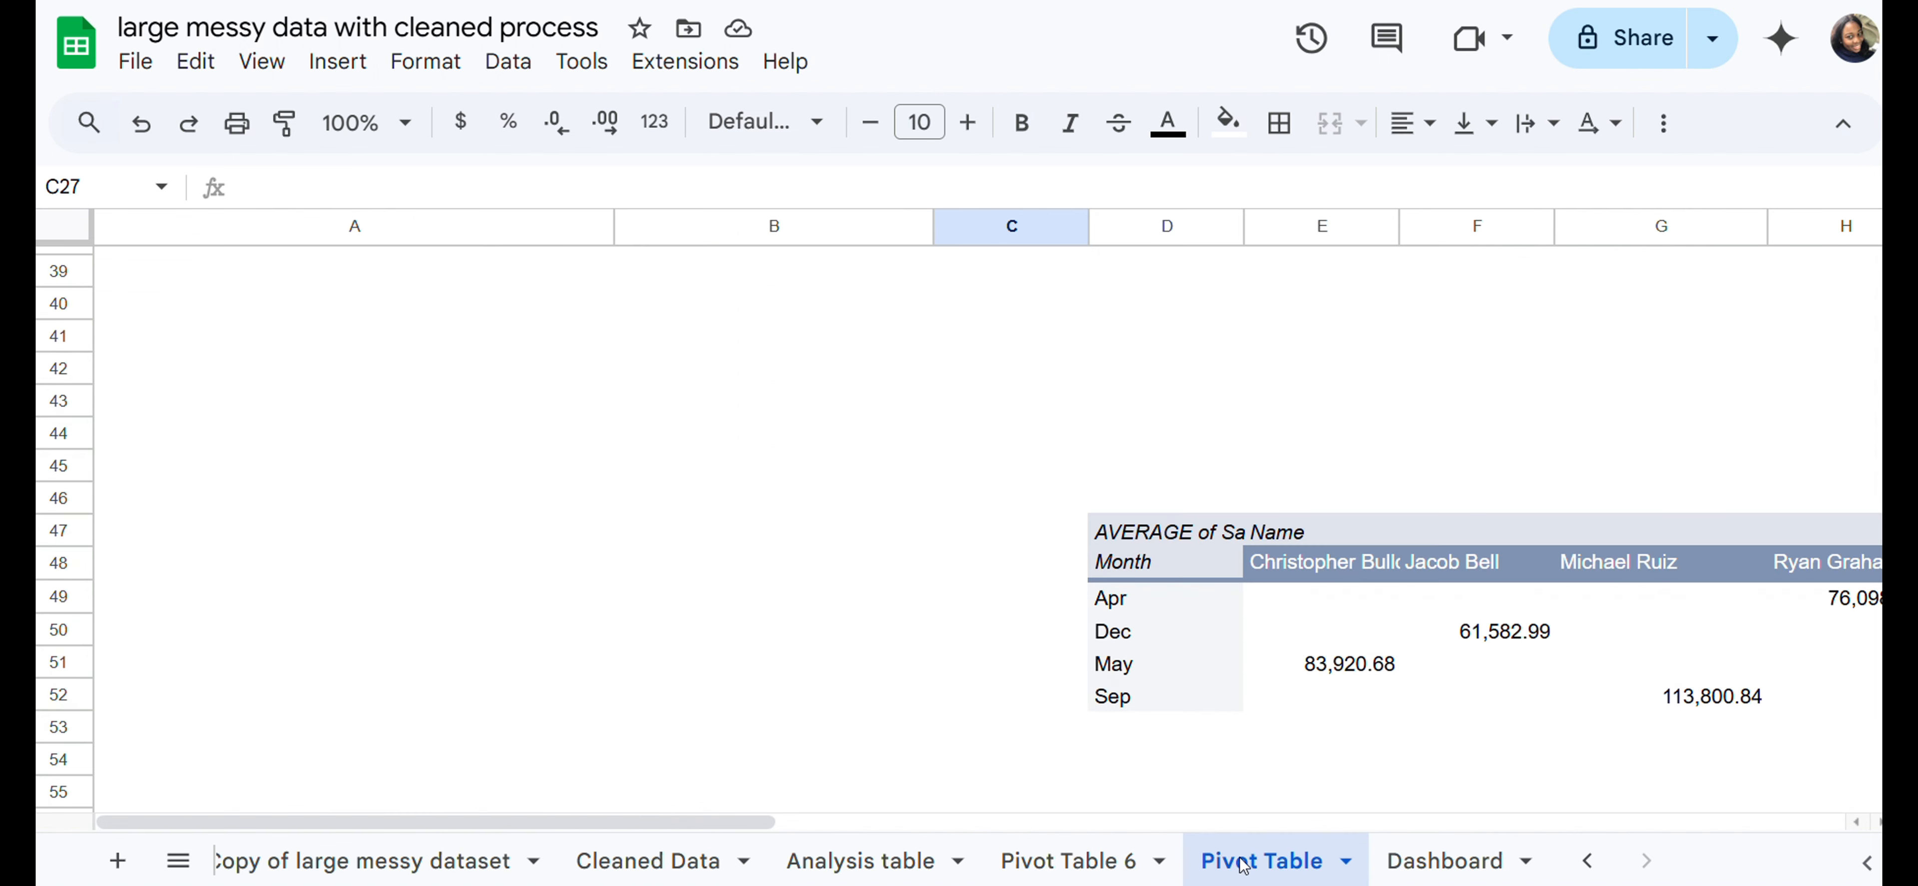
{"action": "left_click", "coordinate": [876, 864]}
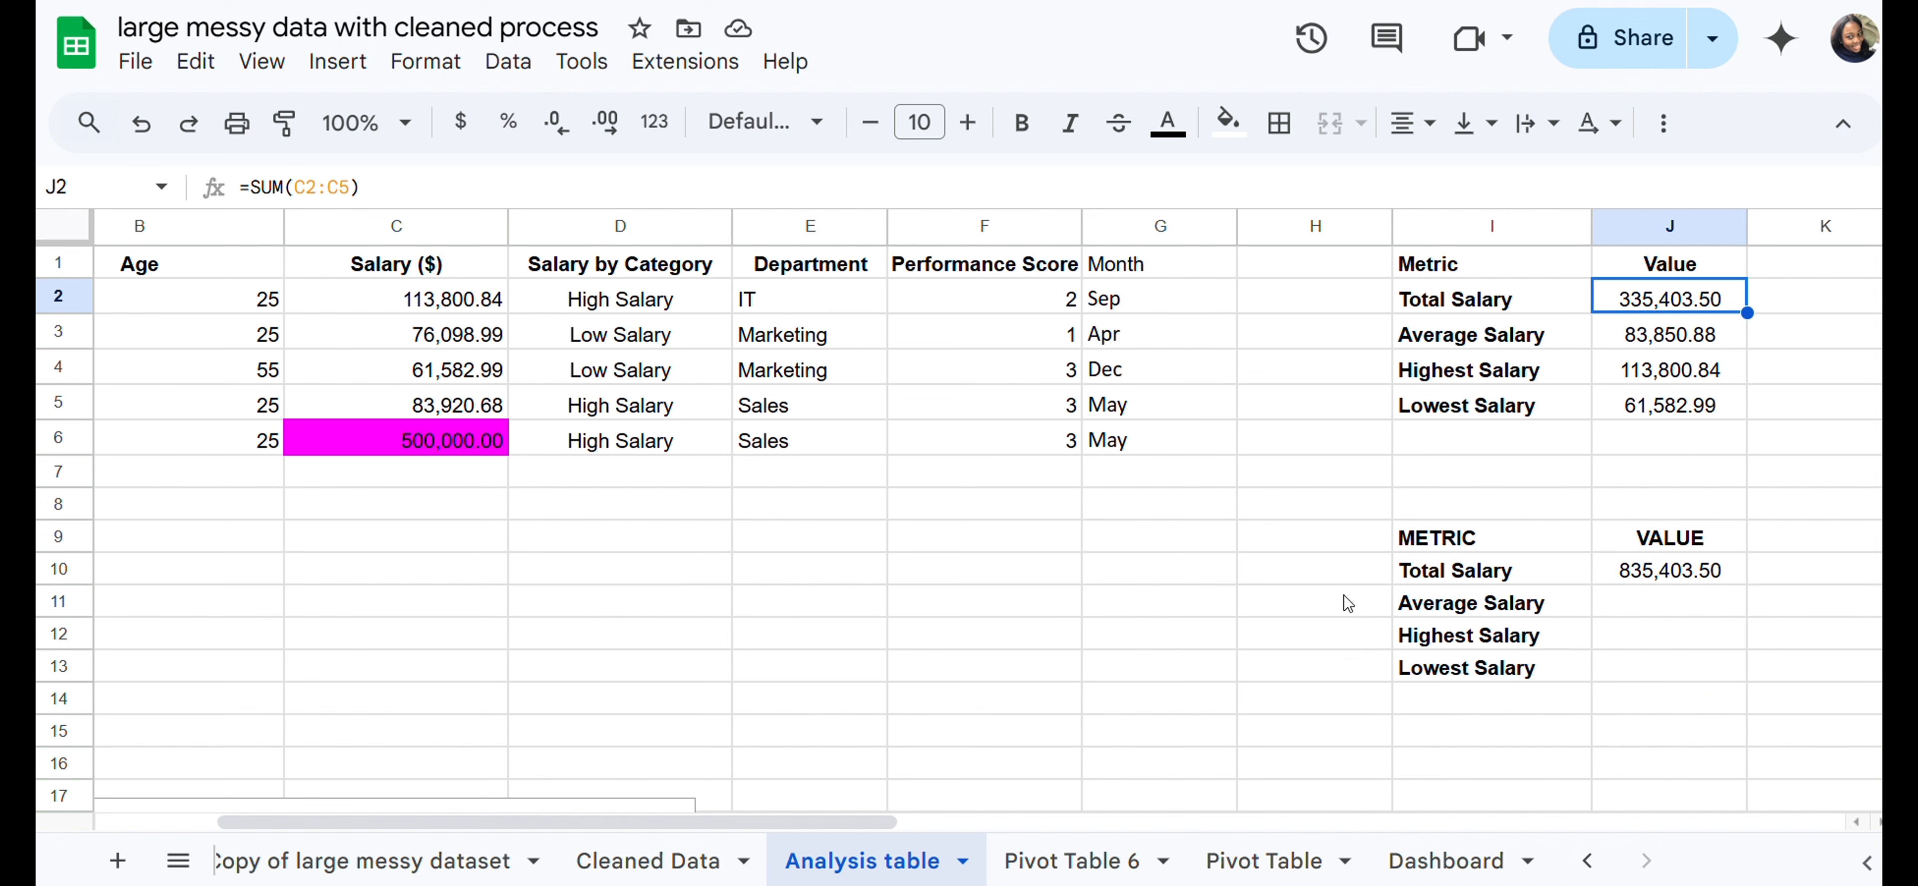
Step: Clear the fifth employee's record by deleting the contents of A6:G7
{"action": "scroll", "coordinate": [353, 515], "scroll_direction": "left", "scroll_amount": 5}
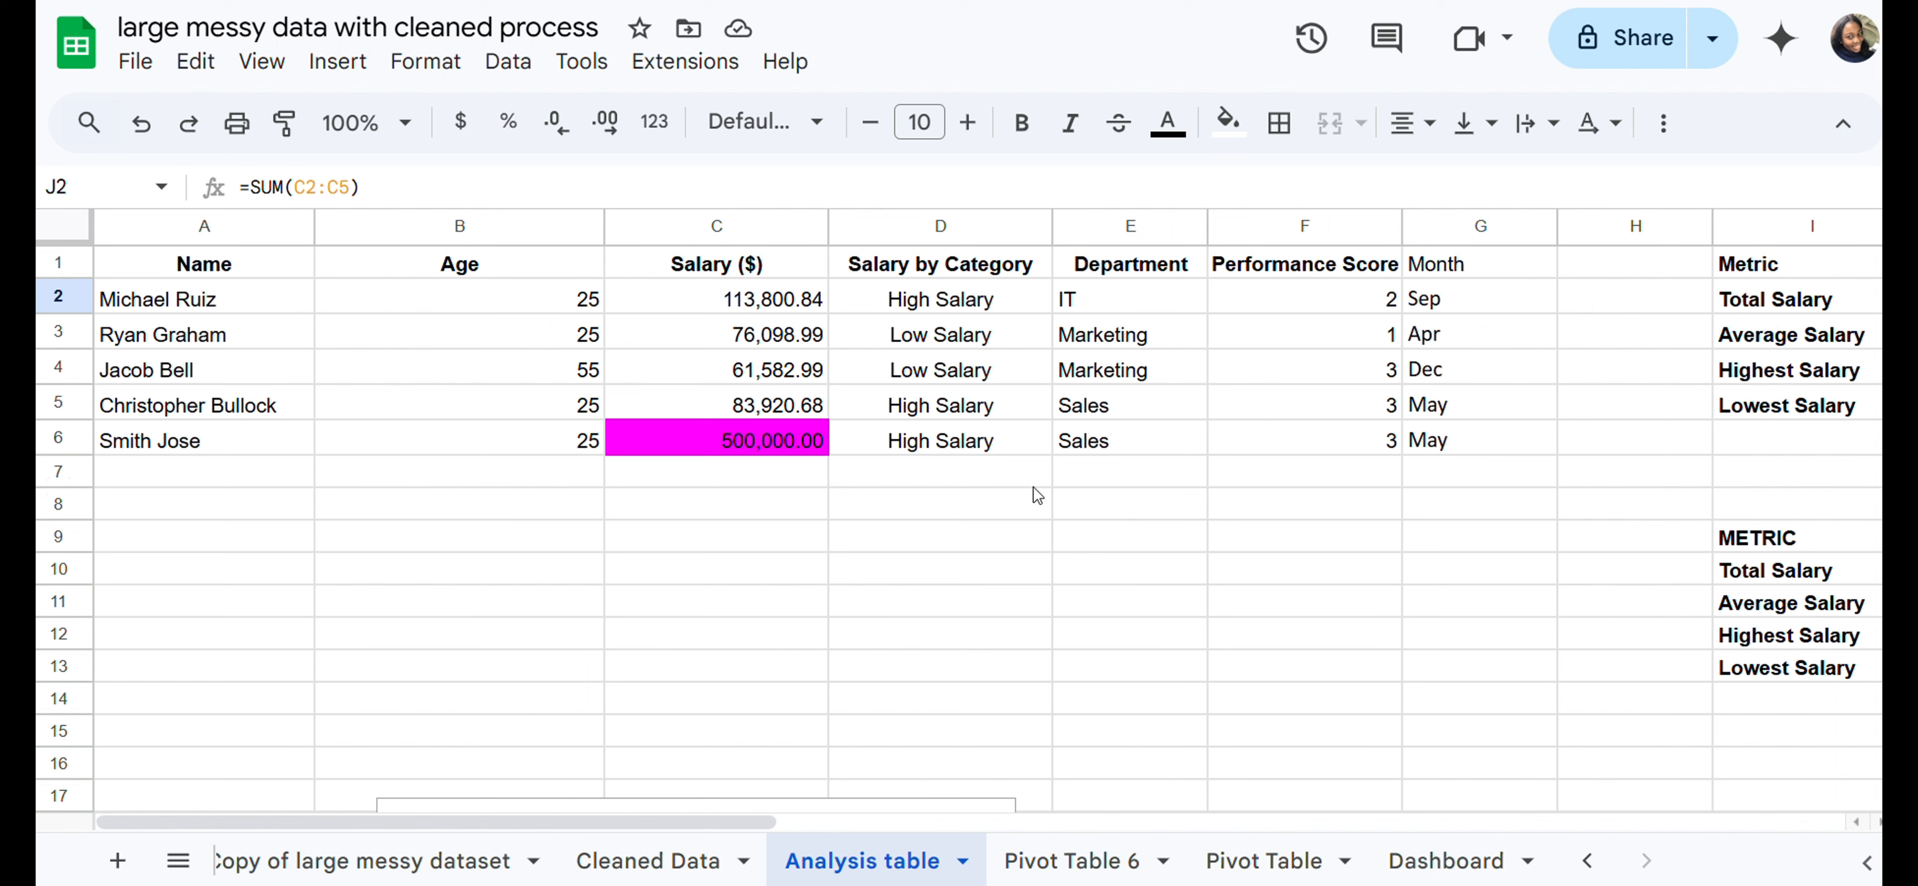
{"action": "left_click", "coordinate": [1471, 446]}
{"action": "left_click_drag", "start_coordinate": [1324, 462], "coordinate": [117, 463]}
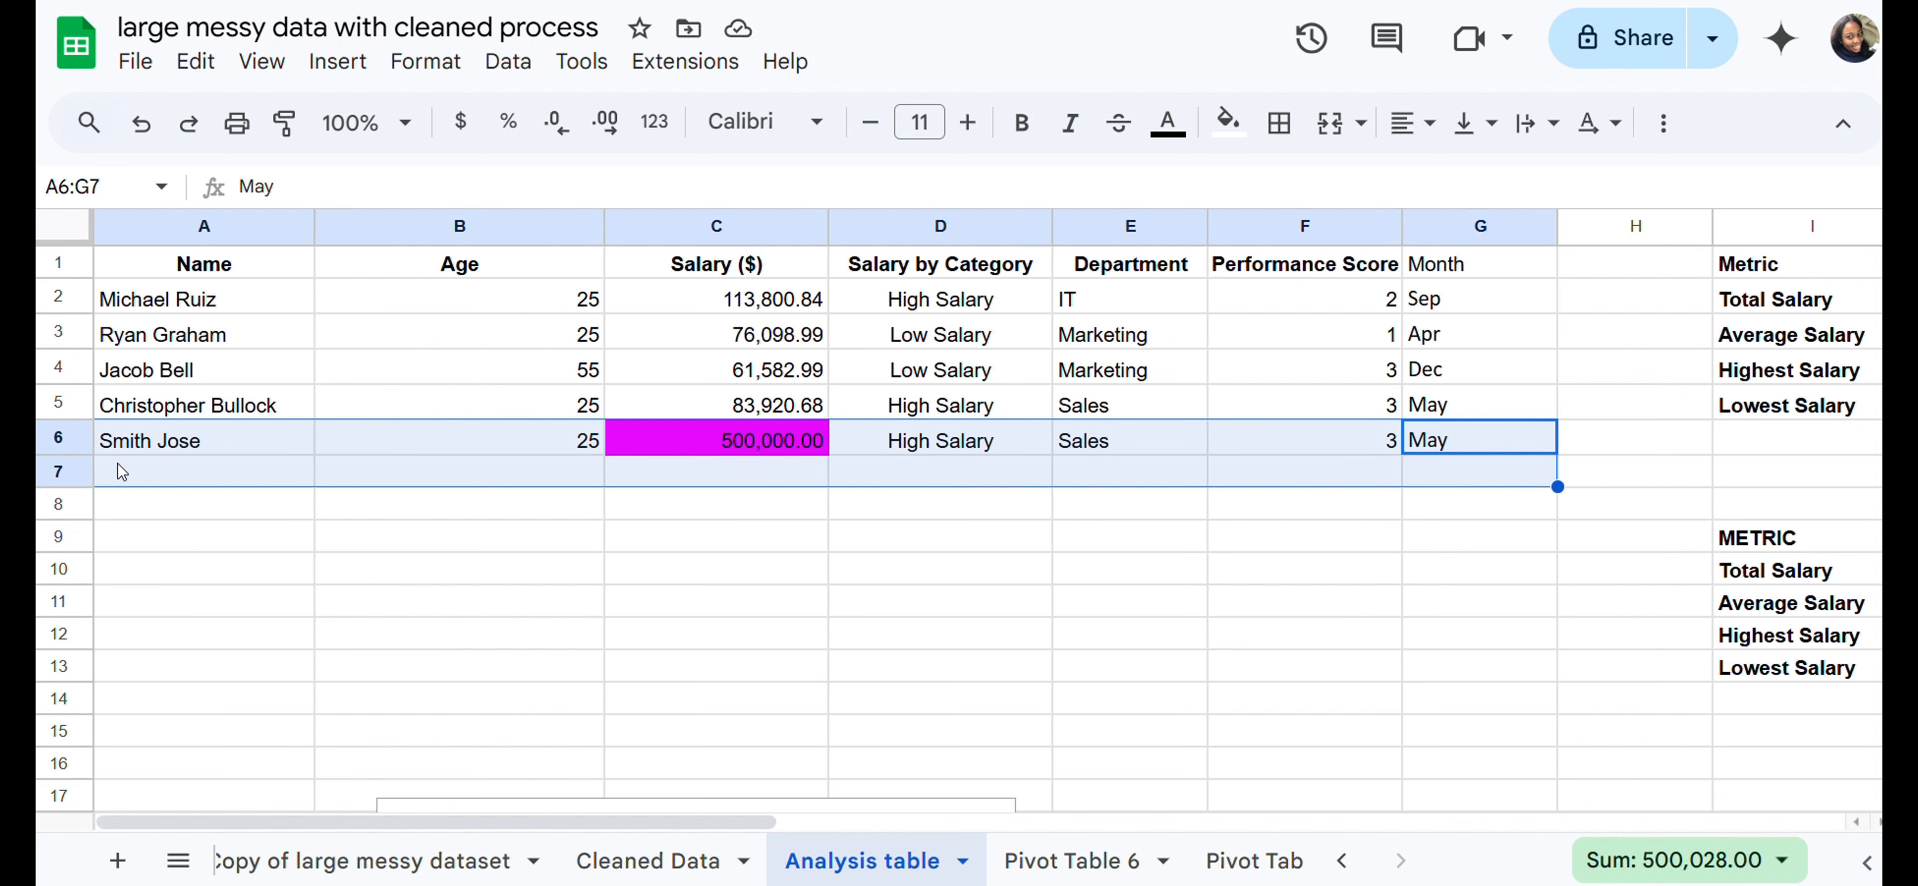
{"action": "key", "text": "Delete"}
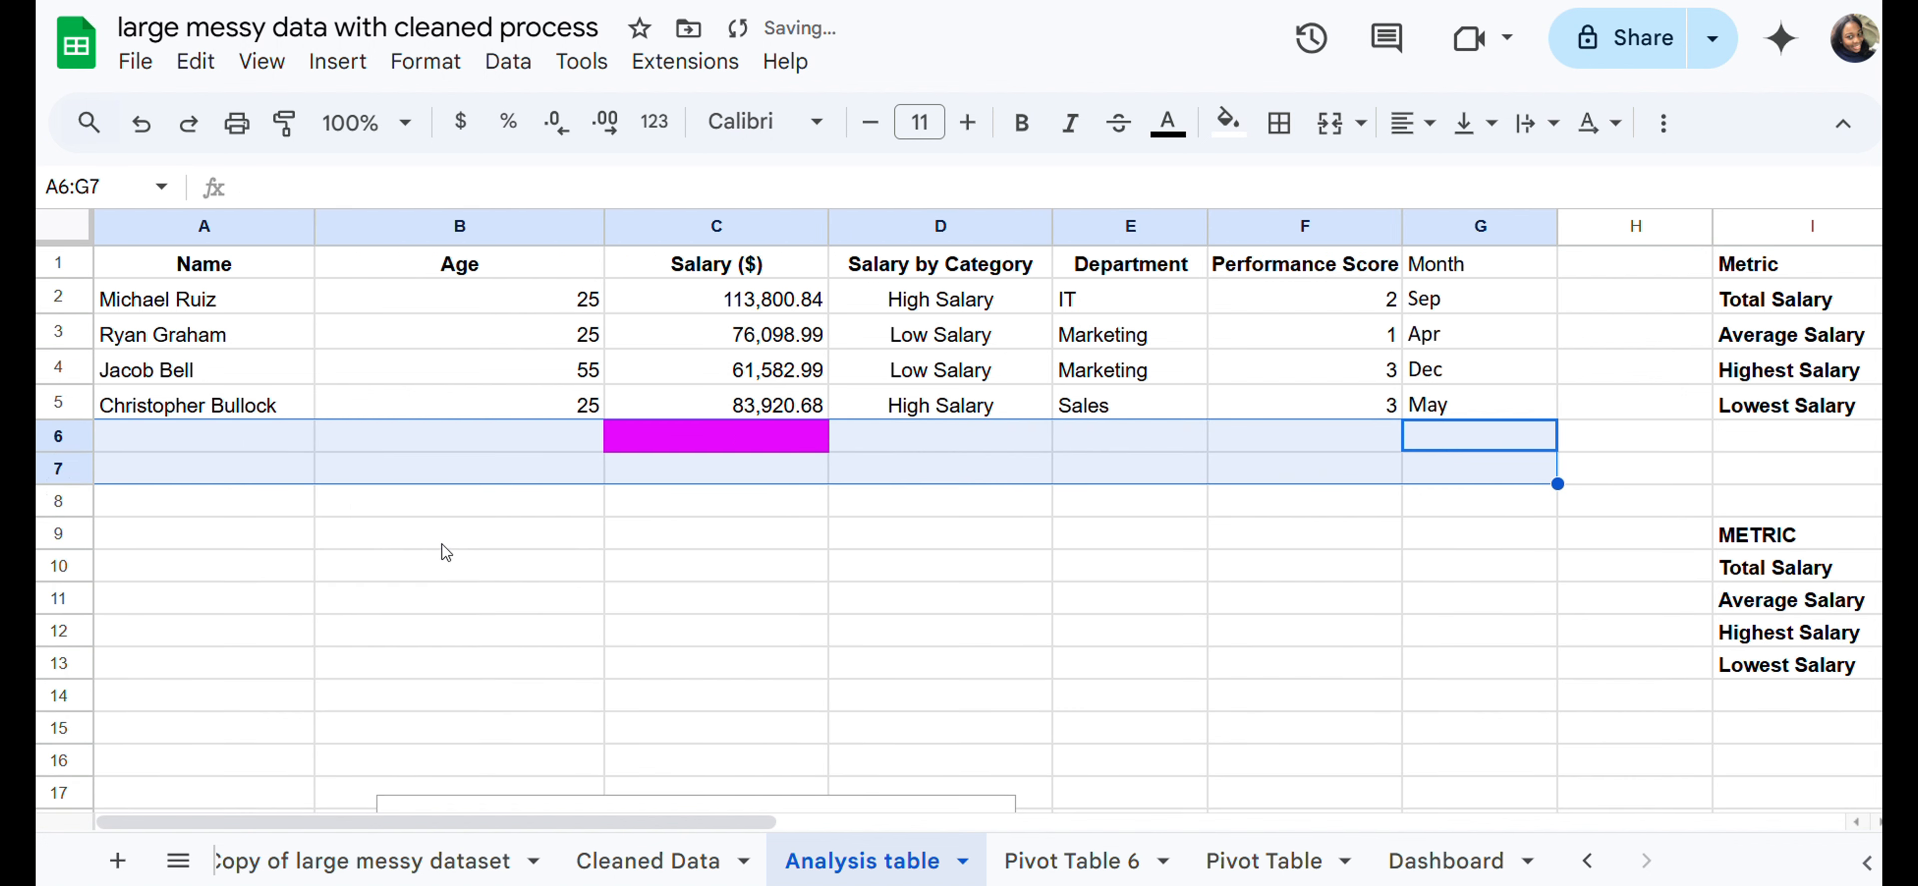
{"action": "left_click", "coordinate": [490, 569]}
{"action": "left_click", "coordinate": [663, 452]}
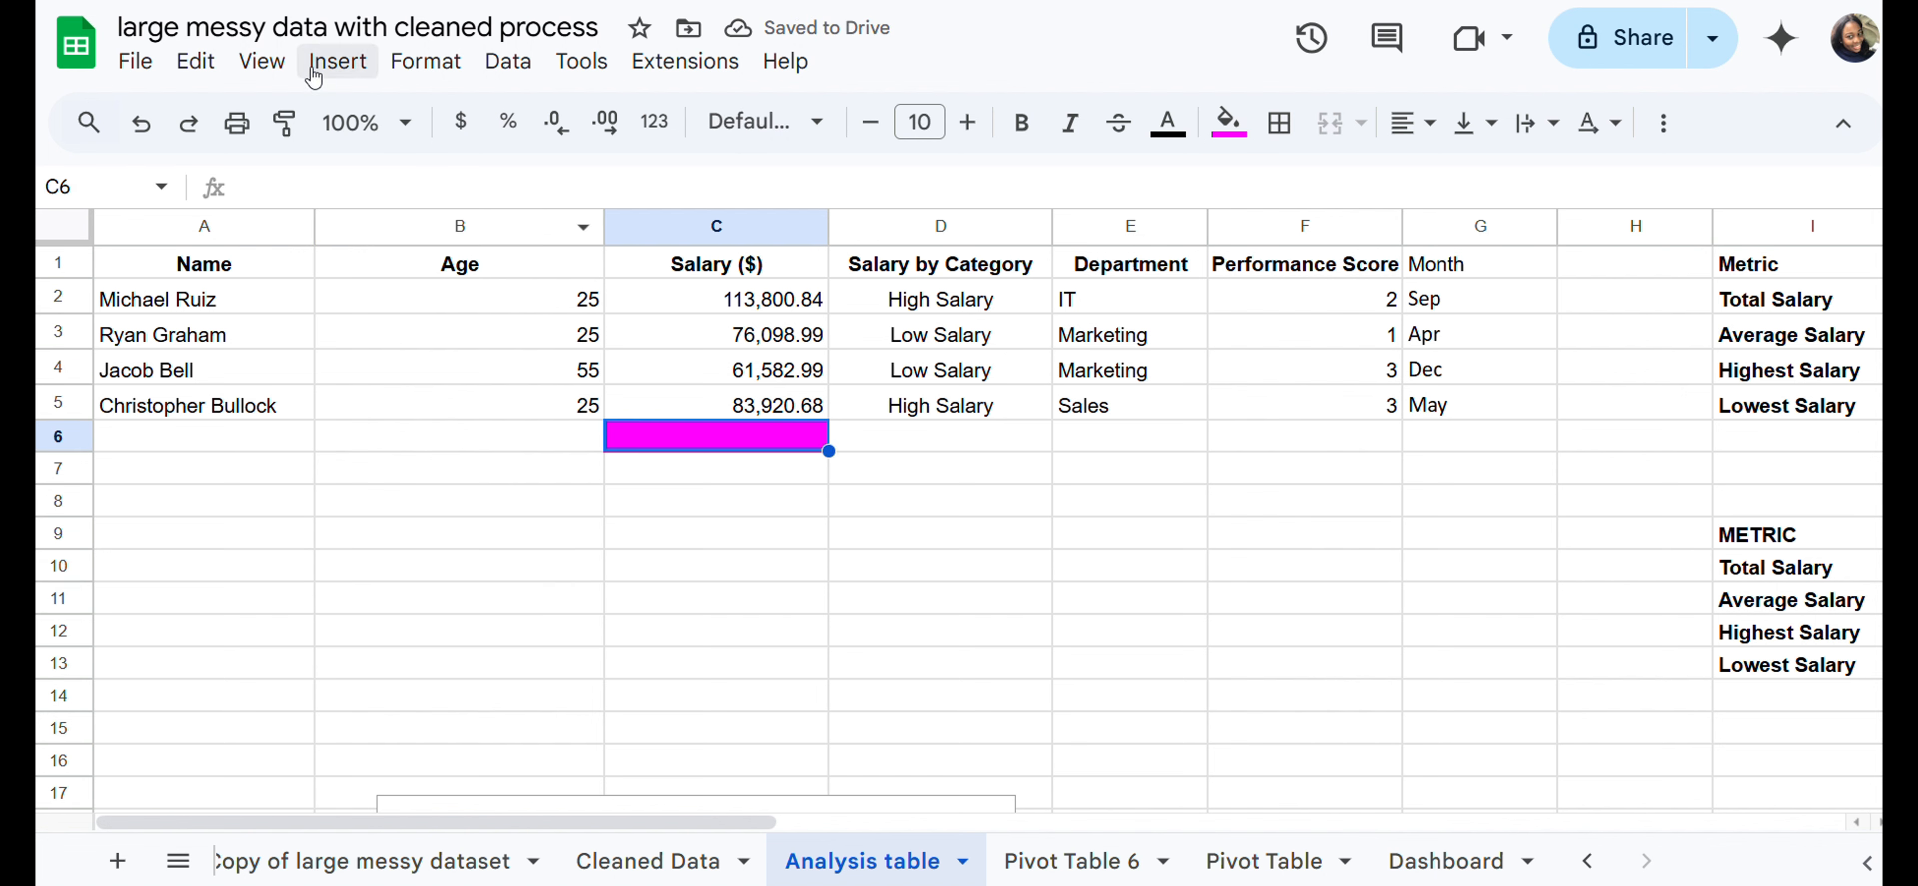
Step: Undo the clearing of A6:G7, the re-entry of the J10 formula and the autofill in J11:J13
{"action": "left_click", "coordinate": [140, 128]}
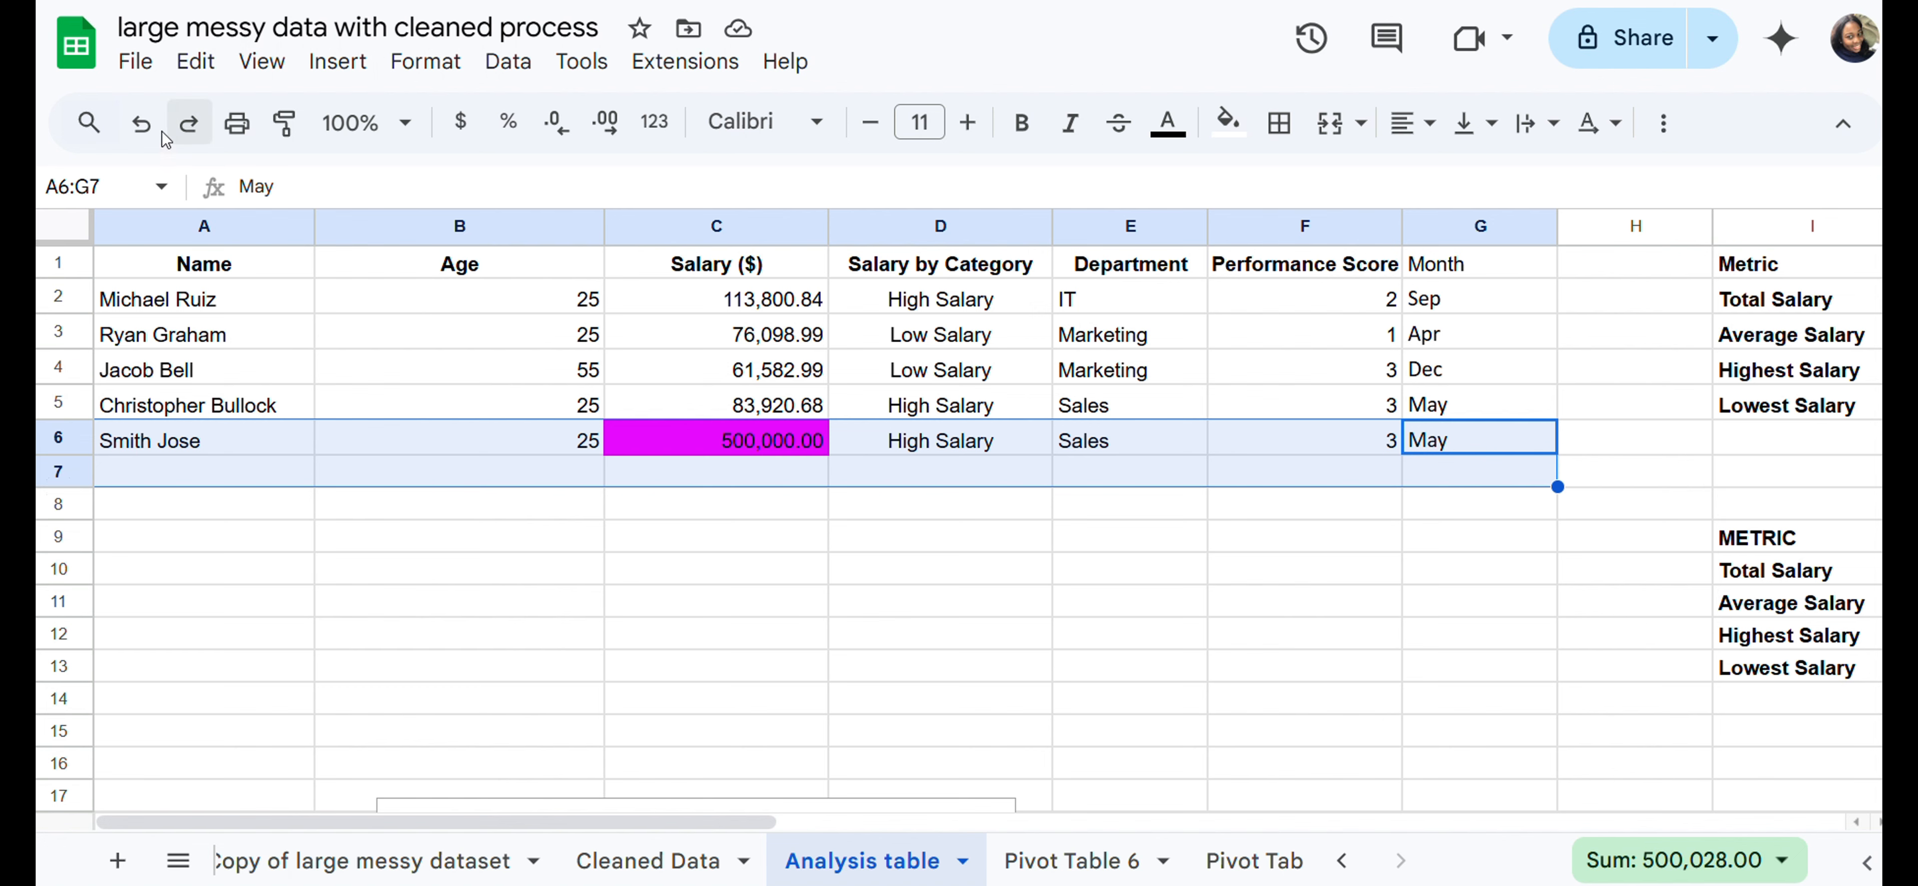
{"action": "left_click", "coordinate": [143, 125]}
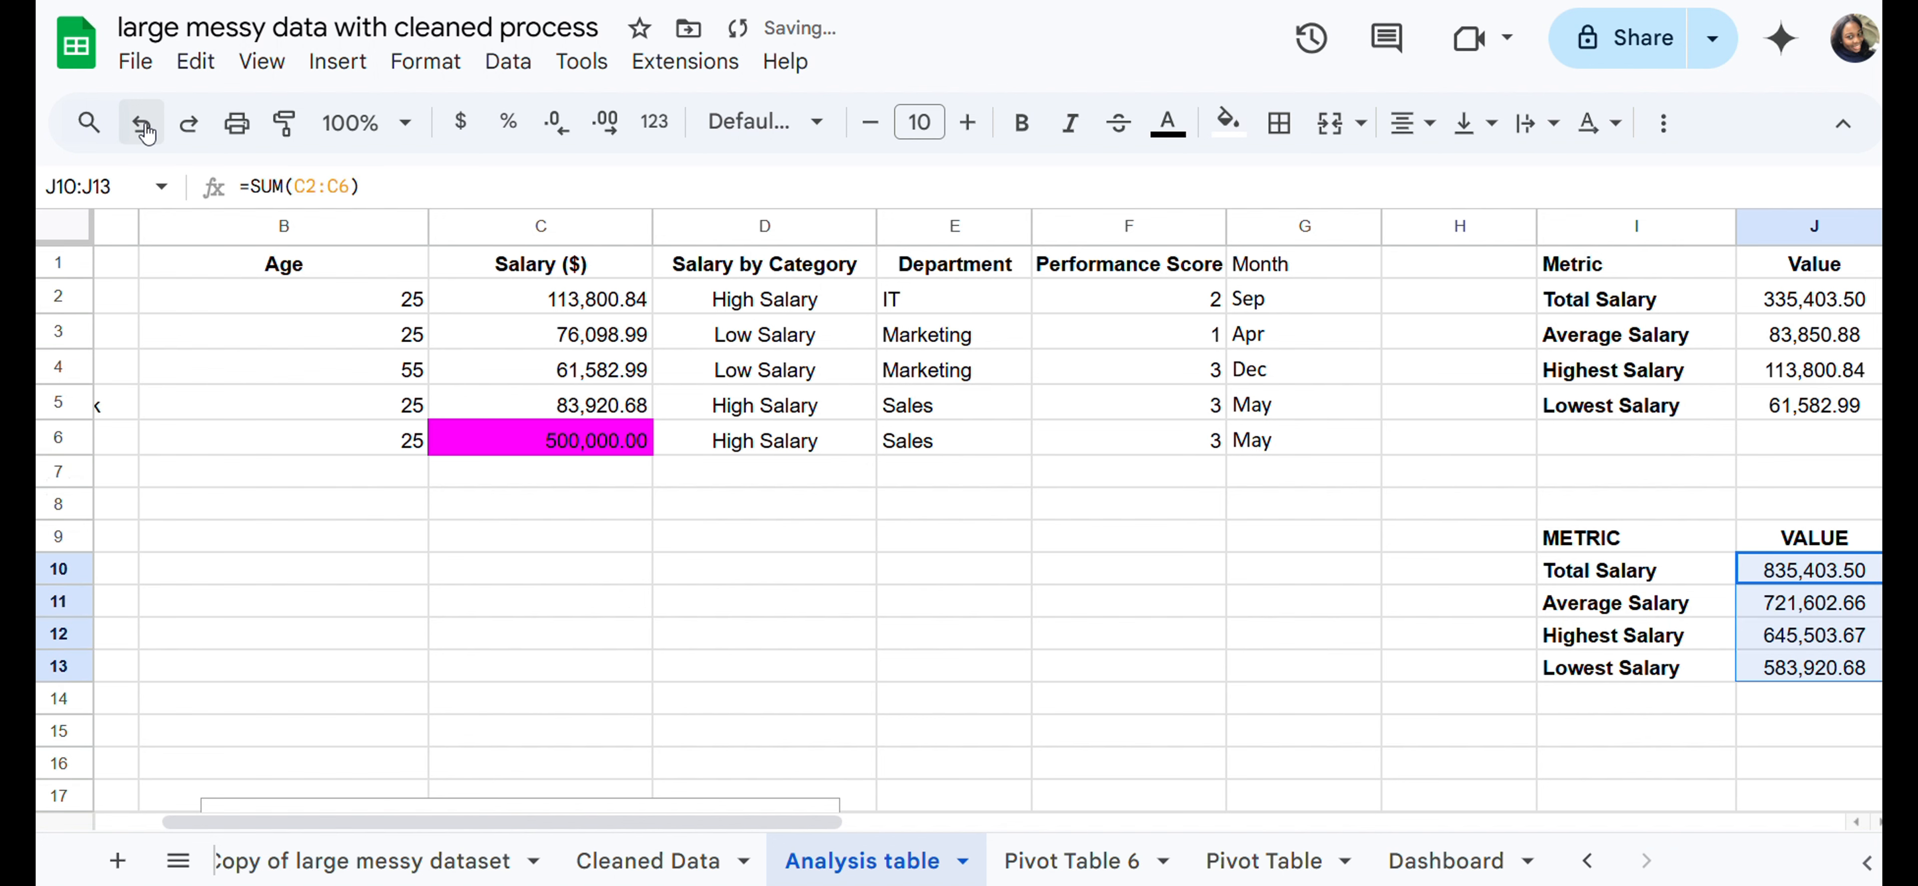
{"action": "left_click", "coordinate": [143, 125]}
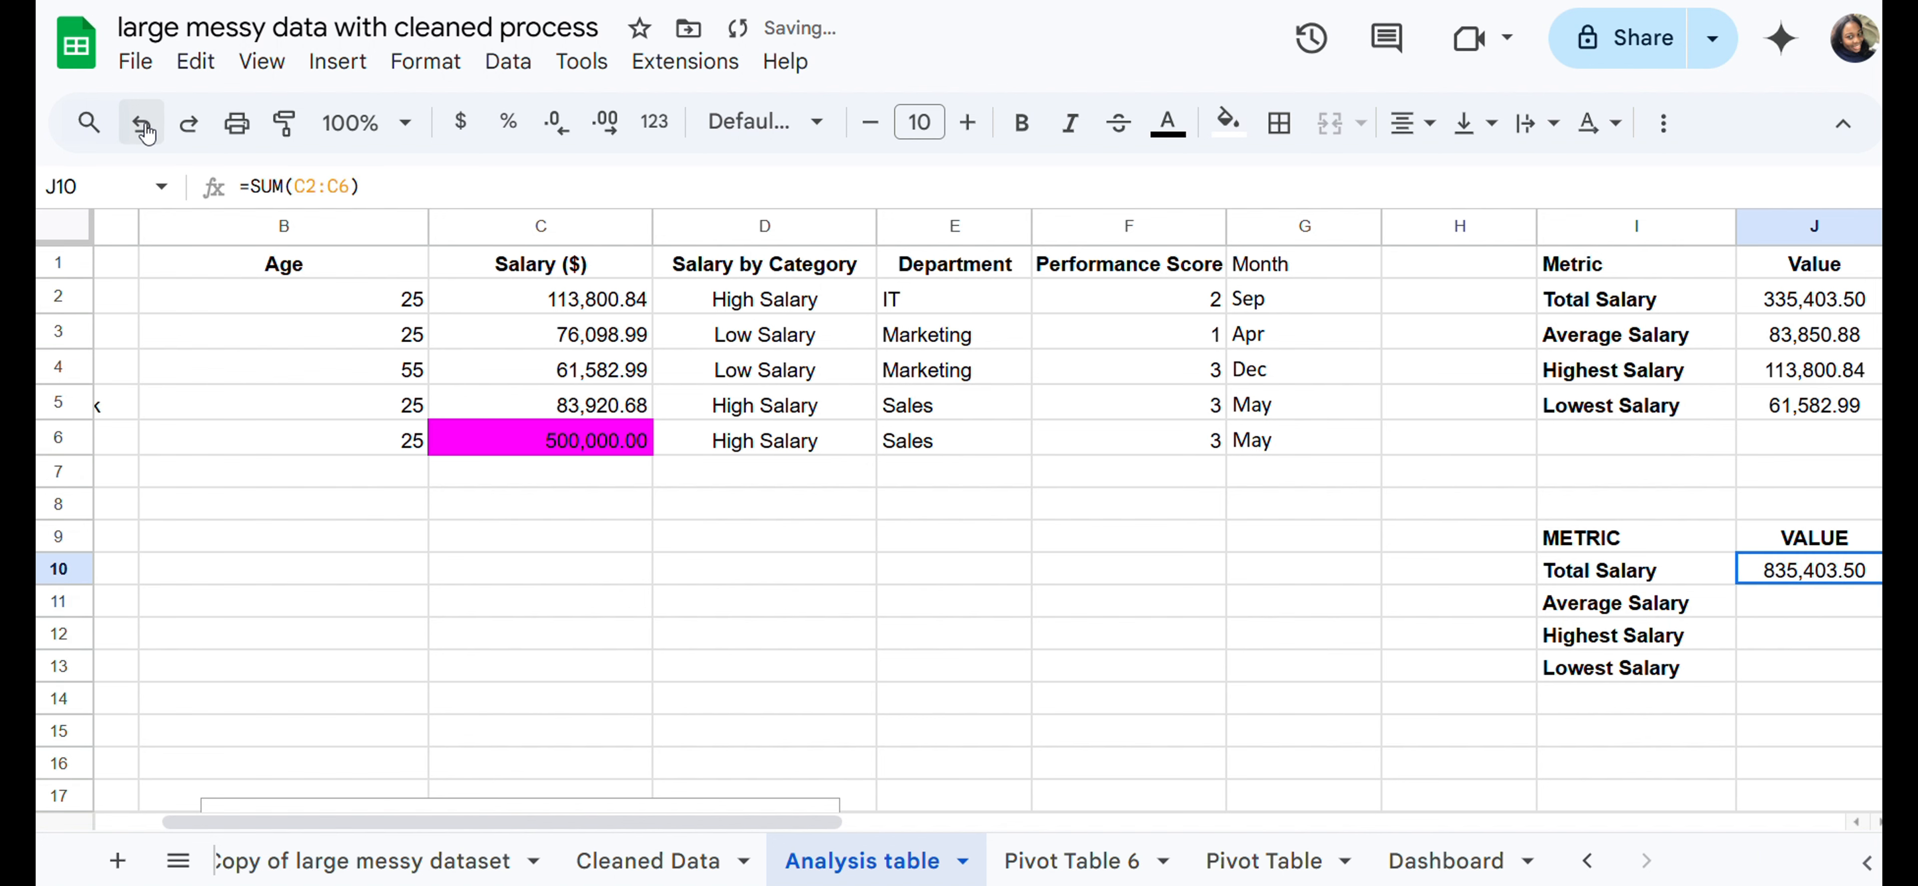
{"action": "scroll", "coordinate": [487, 481], "scroll_direction": "left", "scroll_amount": 3}
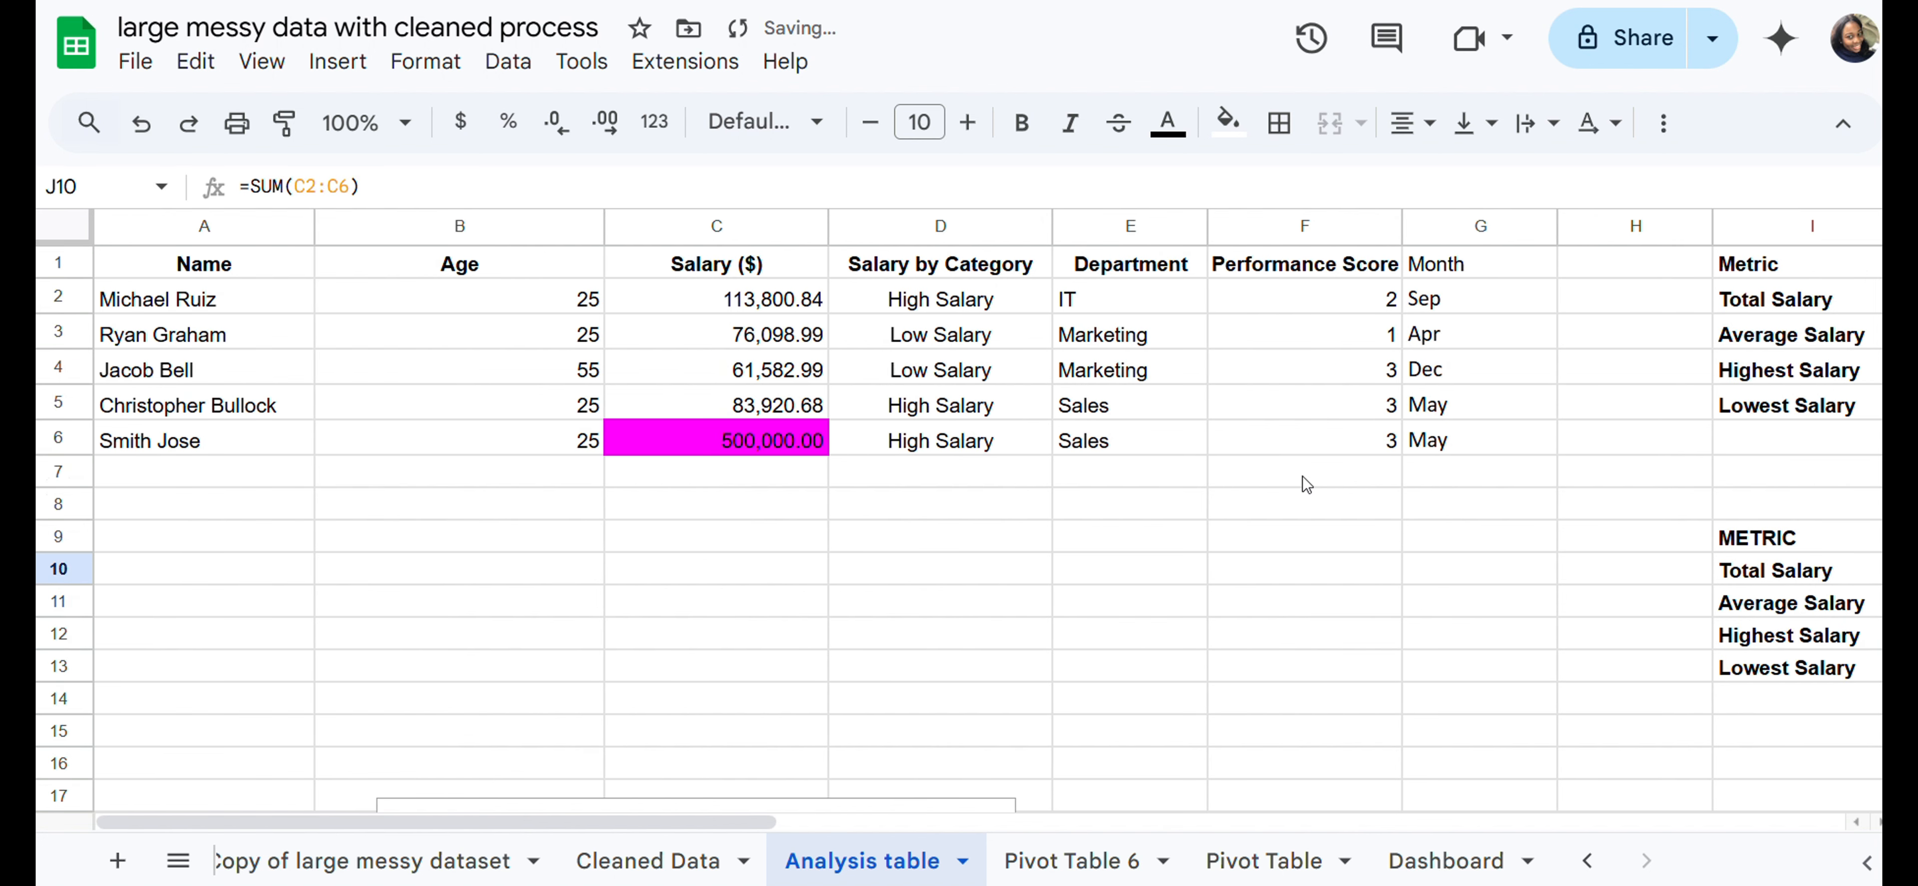
Step: Clear the fifth employee's record from A6:G6 and select the magenta salary cell C6
{"action": "left_click_drag", "start_coordinate": [1455, 444], "coordinate": [148, 440]}
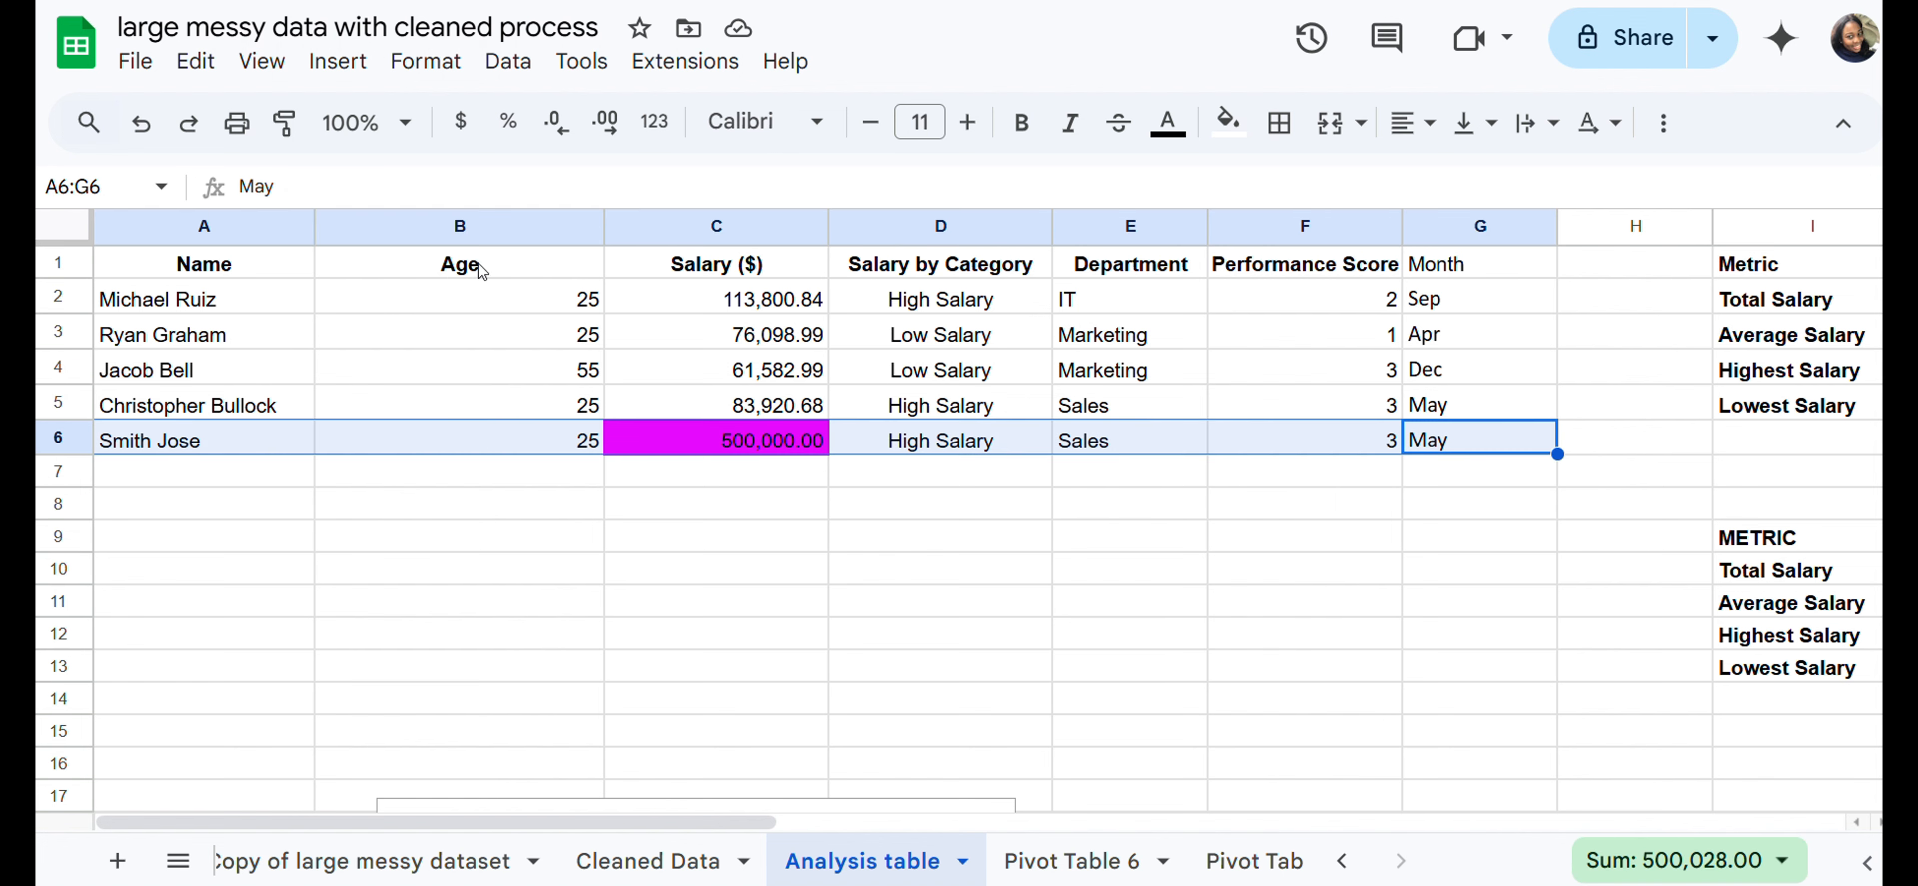
{"action": "key", "text": "Delete"}
{"action": "left_click", "coordinate": [669, 433]}
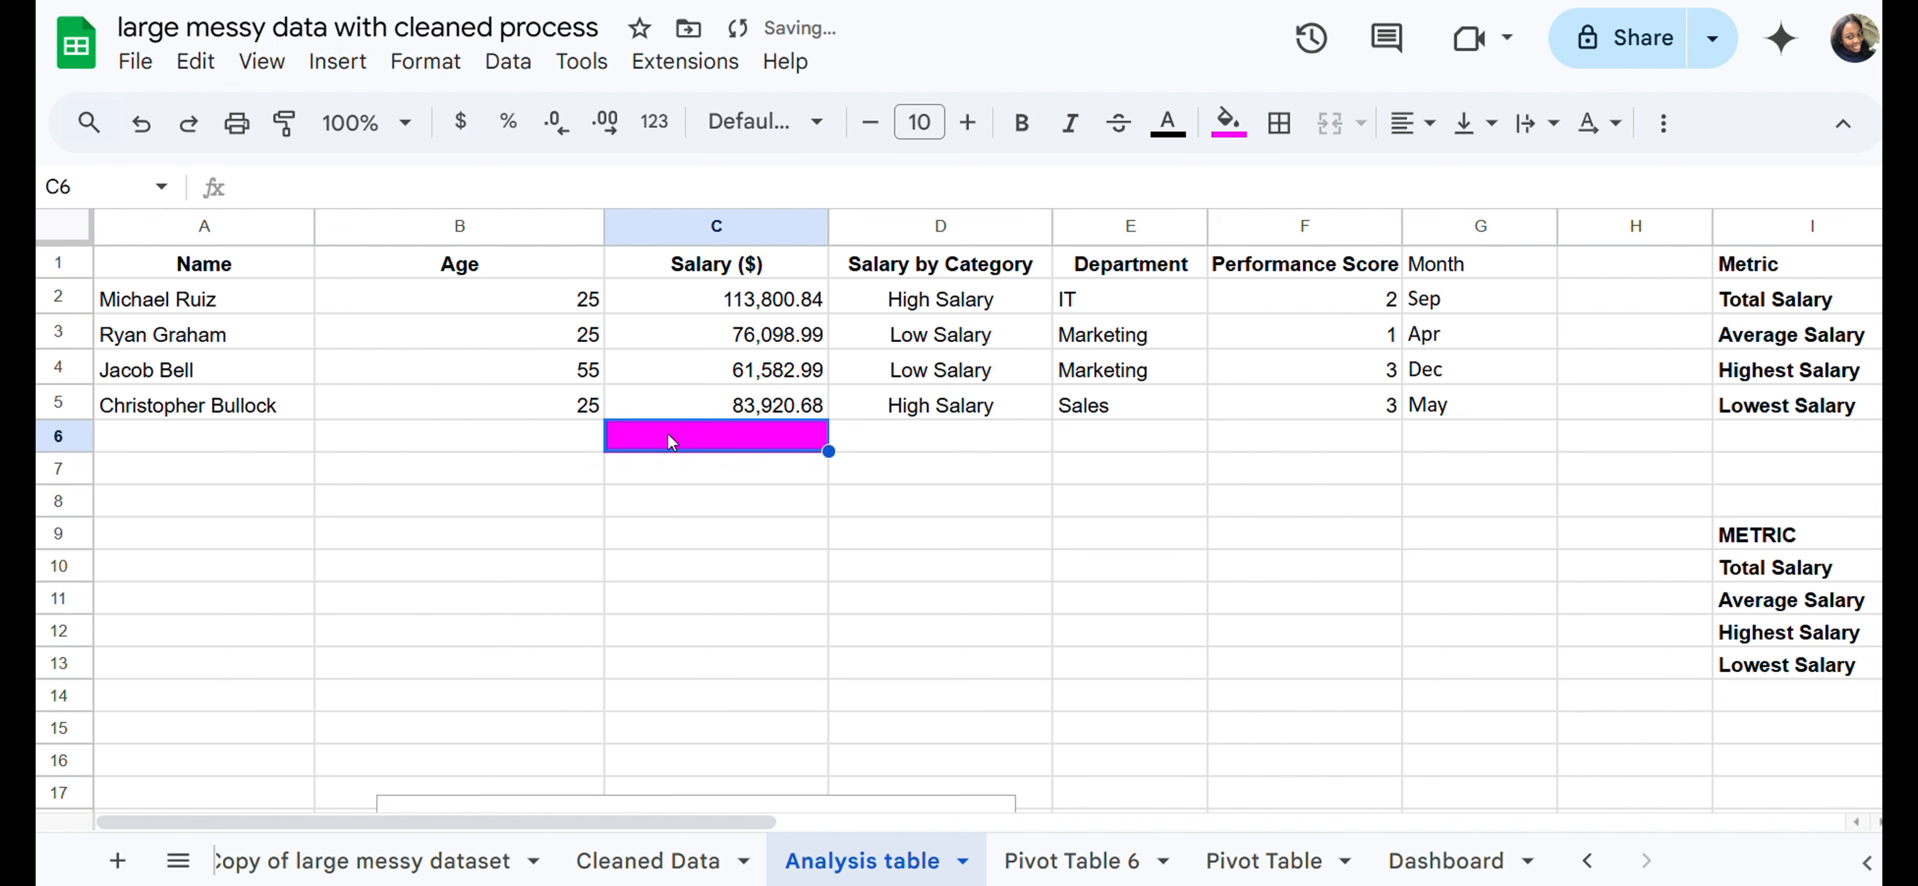
Step: Undo the clearing of the fifth employee's record in A6:G6 on the Analysis table sheet
{"action": "right_click", "coordinate": [669, 434]}
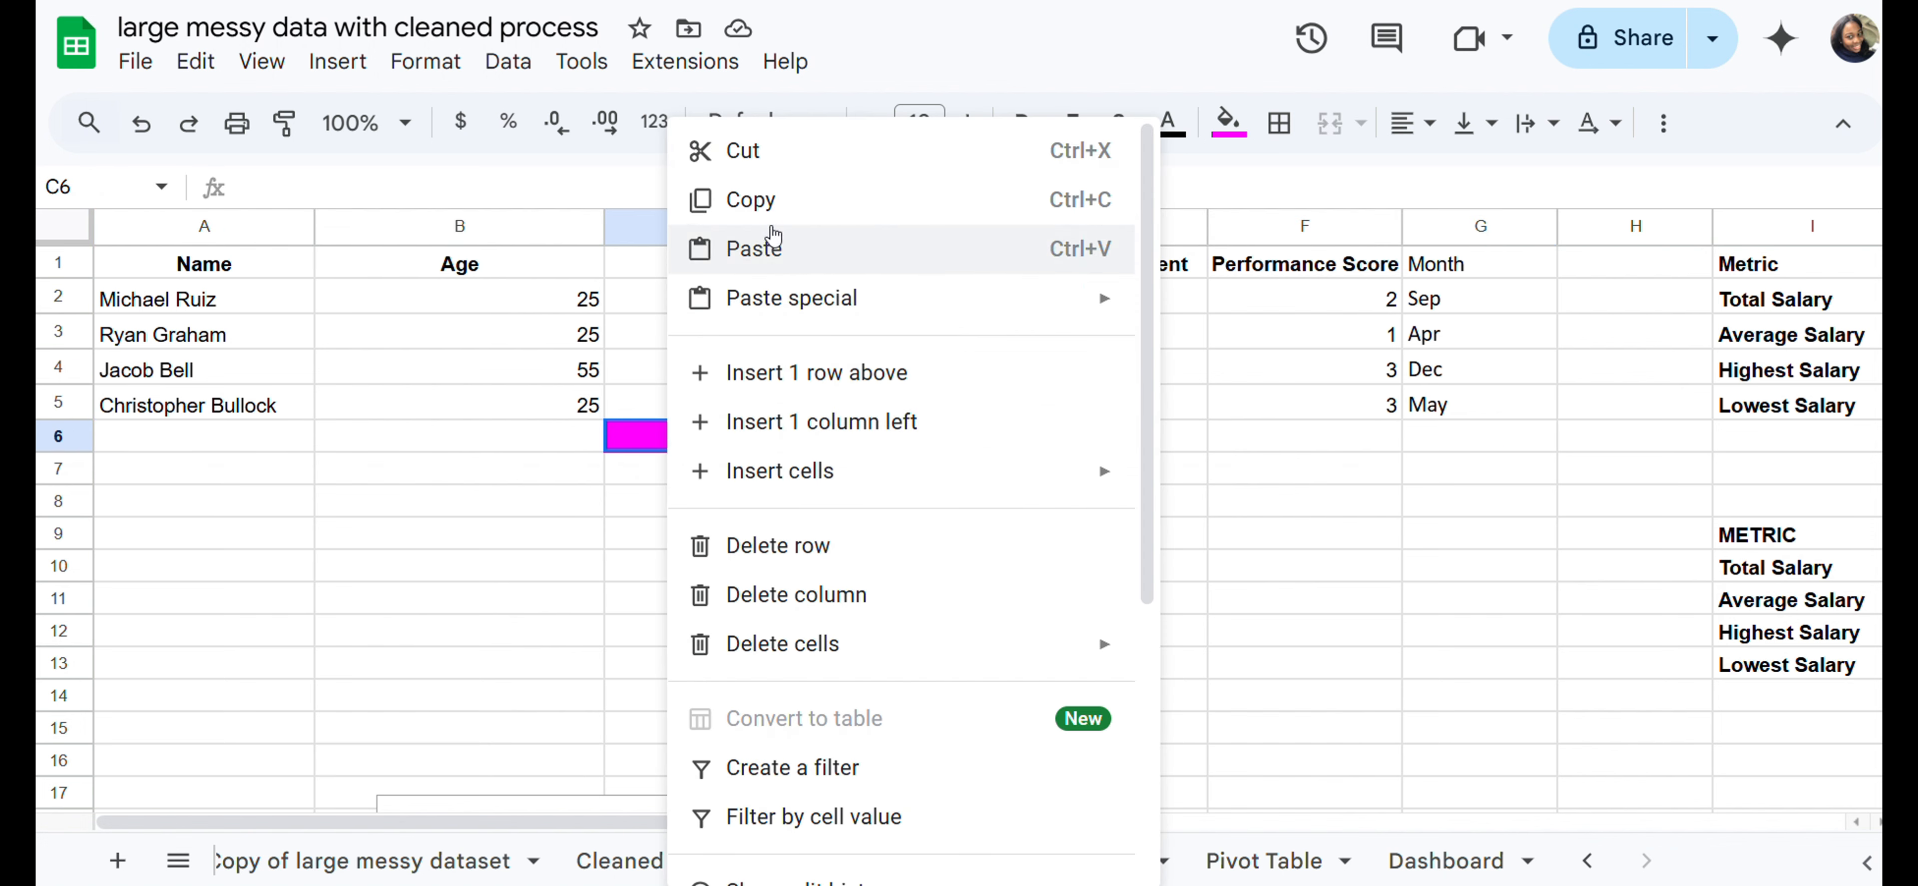
{"action": "left_click", "coordinate": [636, 481]}
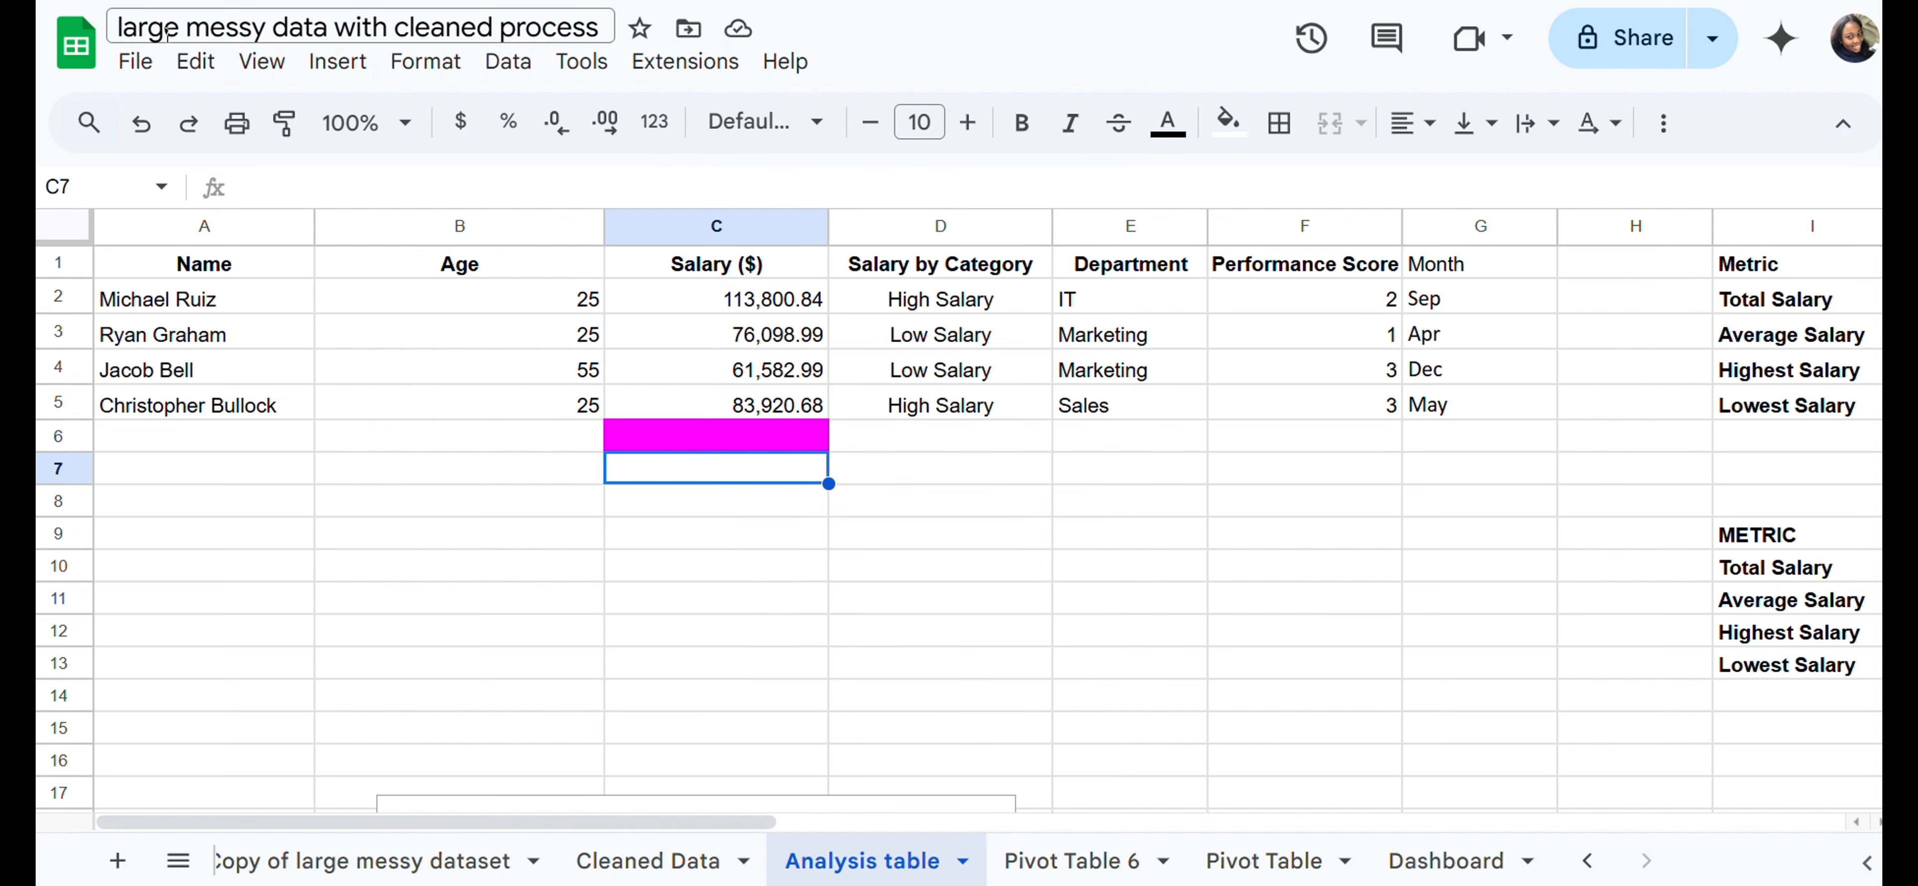
{"action": "left_click", "coordinate": [188, 125]}
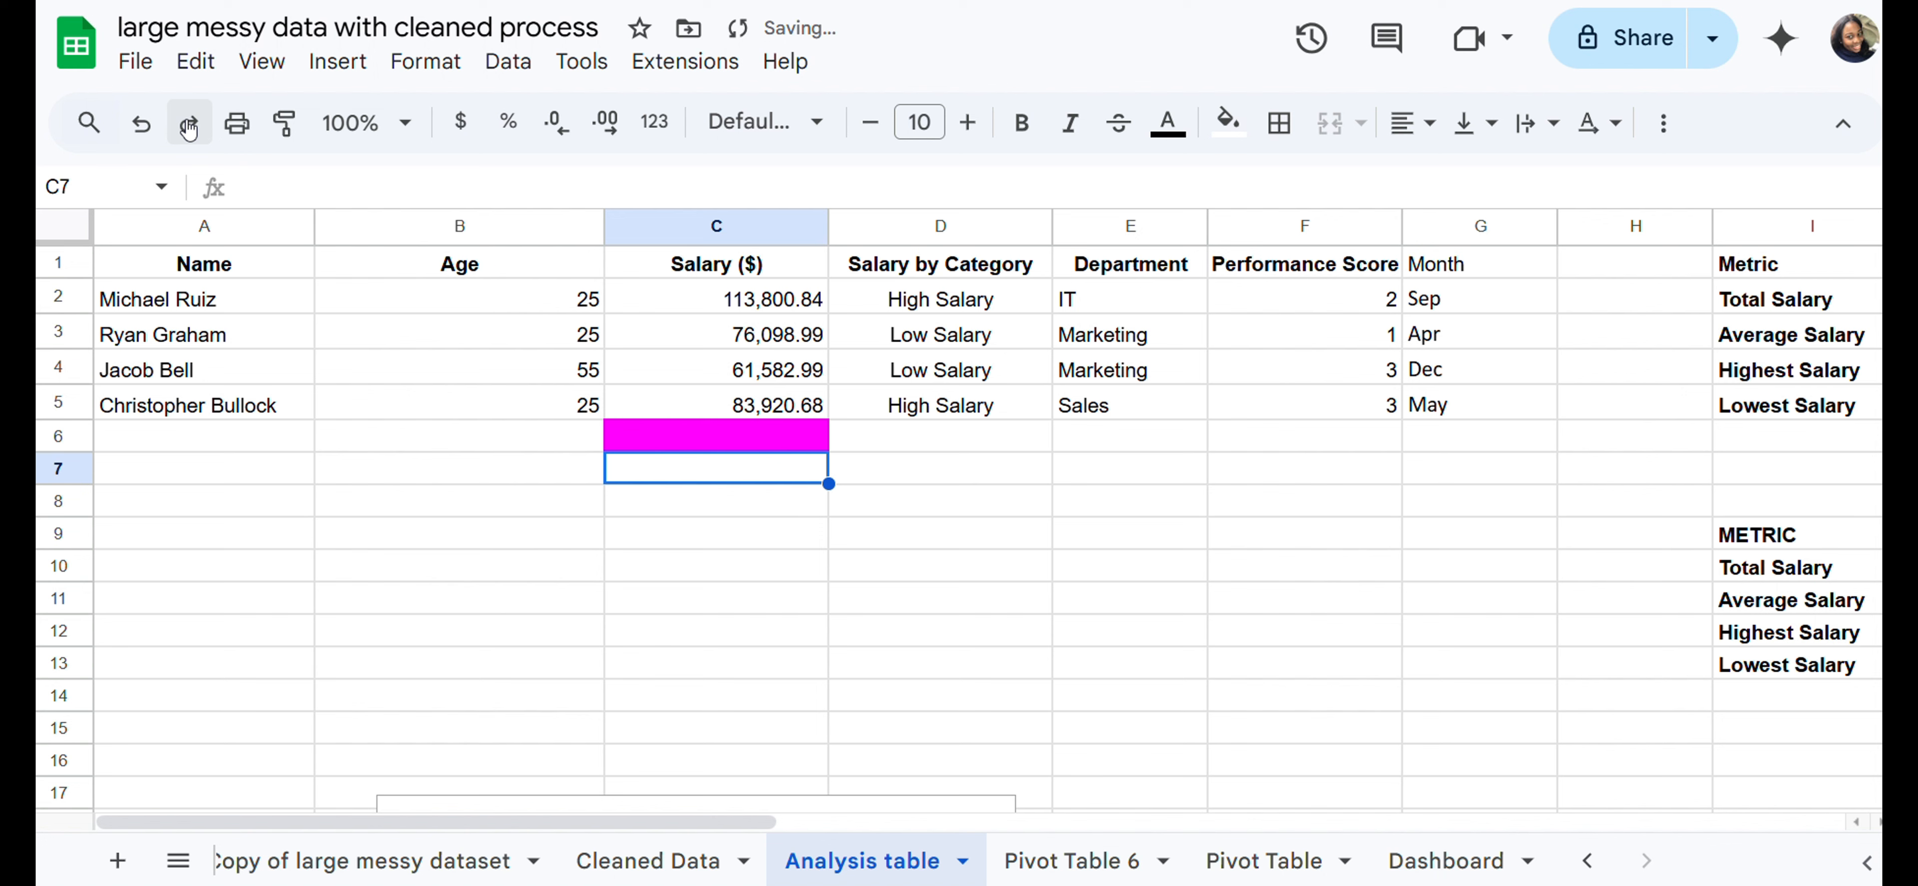
{"action": "left_click", "coordinate": [139, 126]}
{"action": "left_click", "coordinate": [846, 700]}
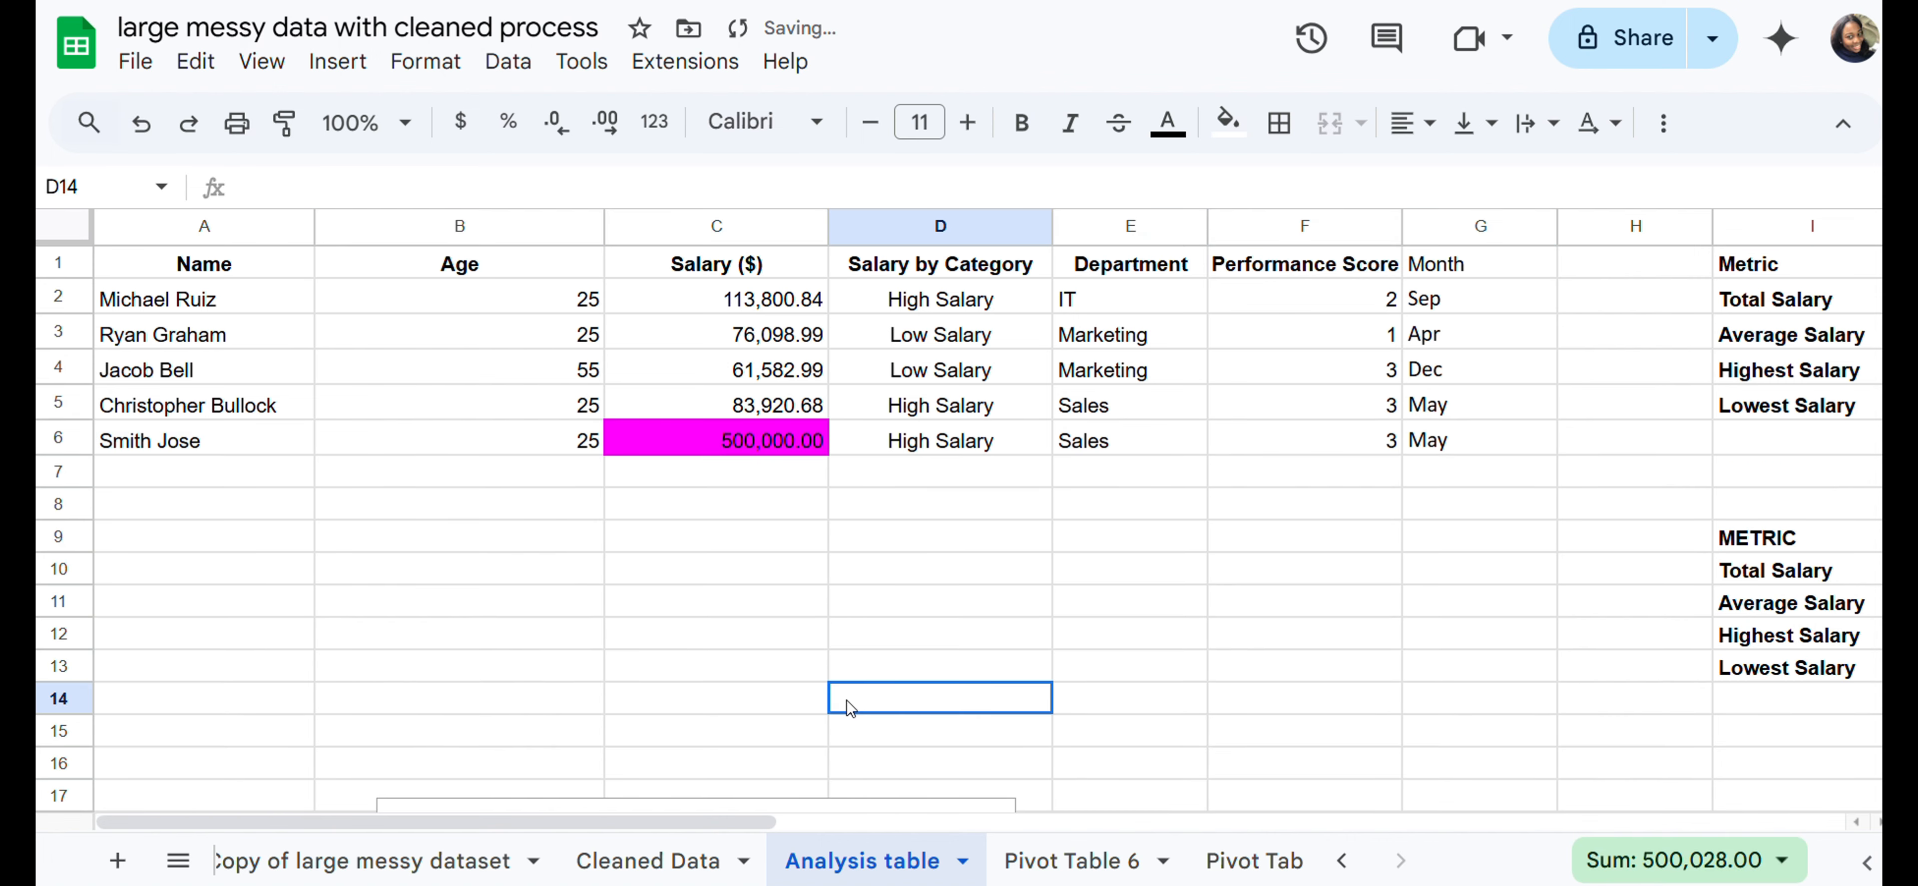
Step: Delete the contents of the older Metric and Value table in I1:J5
{"action": "scroll", "coordinate": [846, 700], "scroll_direction": "right", "scroll_amount": 5}
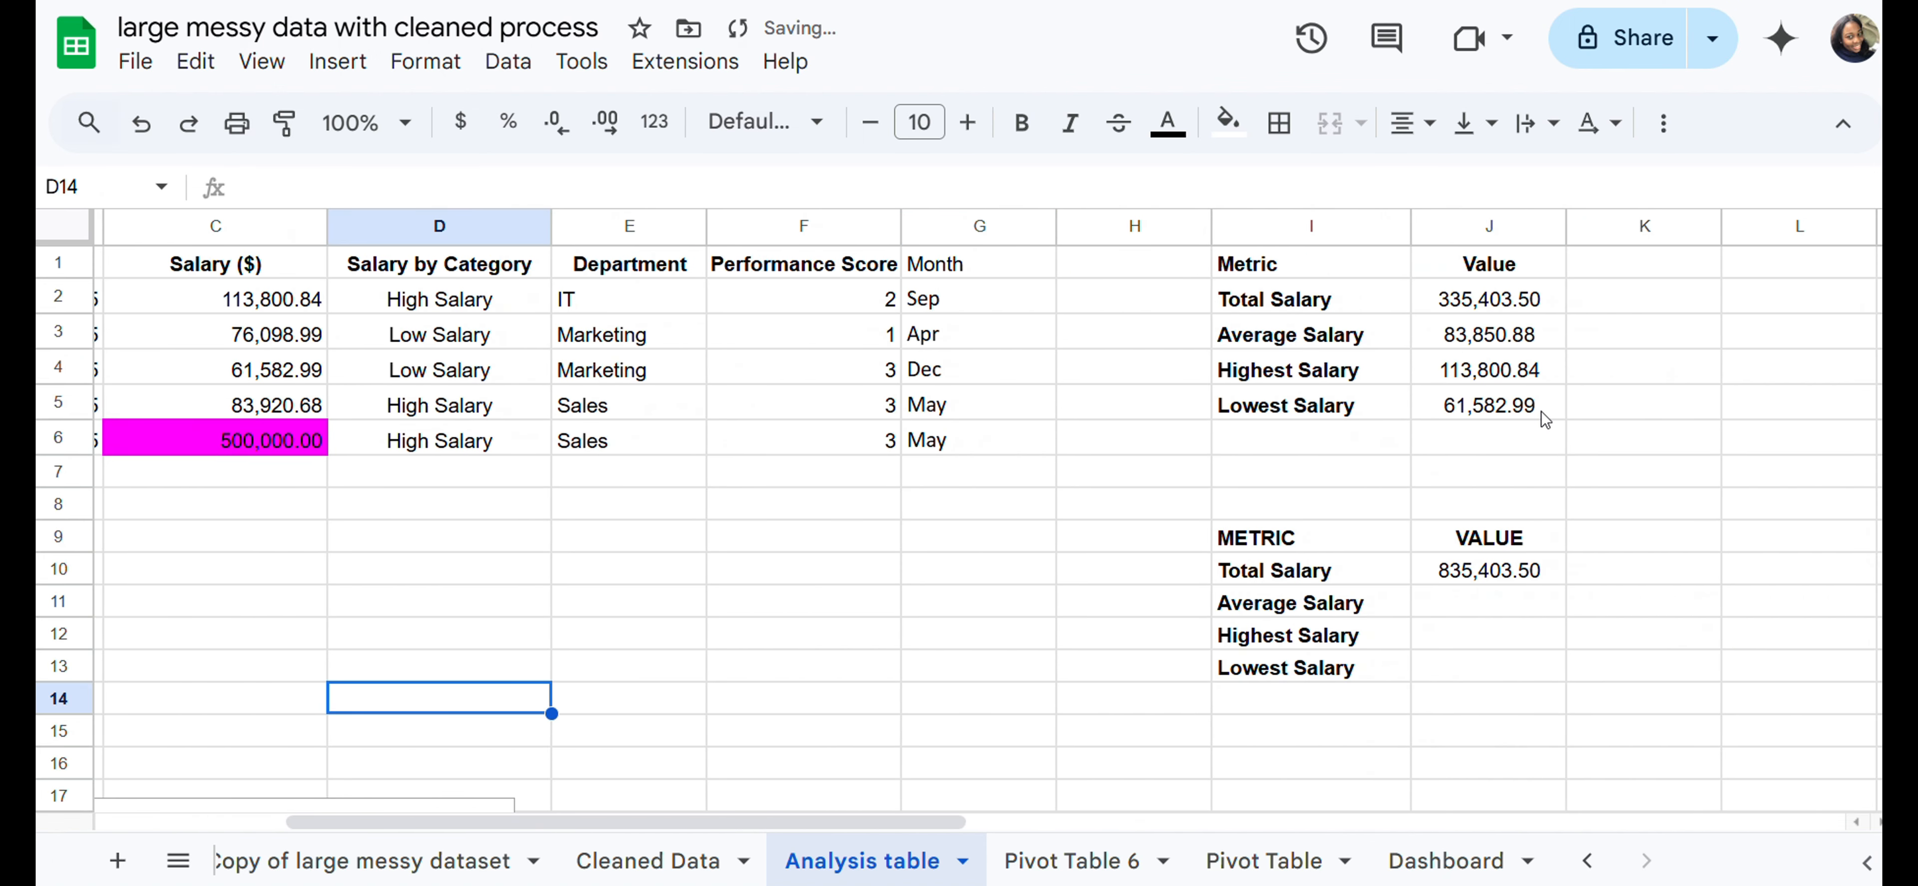
{"action": "left_click_drag", "start_coordinate": [1540, 410], "coordinate": [1229, 264]}
{"action": "key", "text": "Delete"}
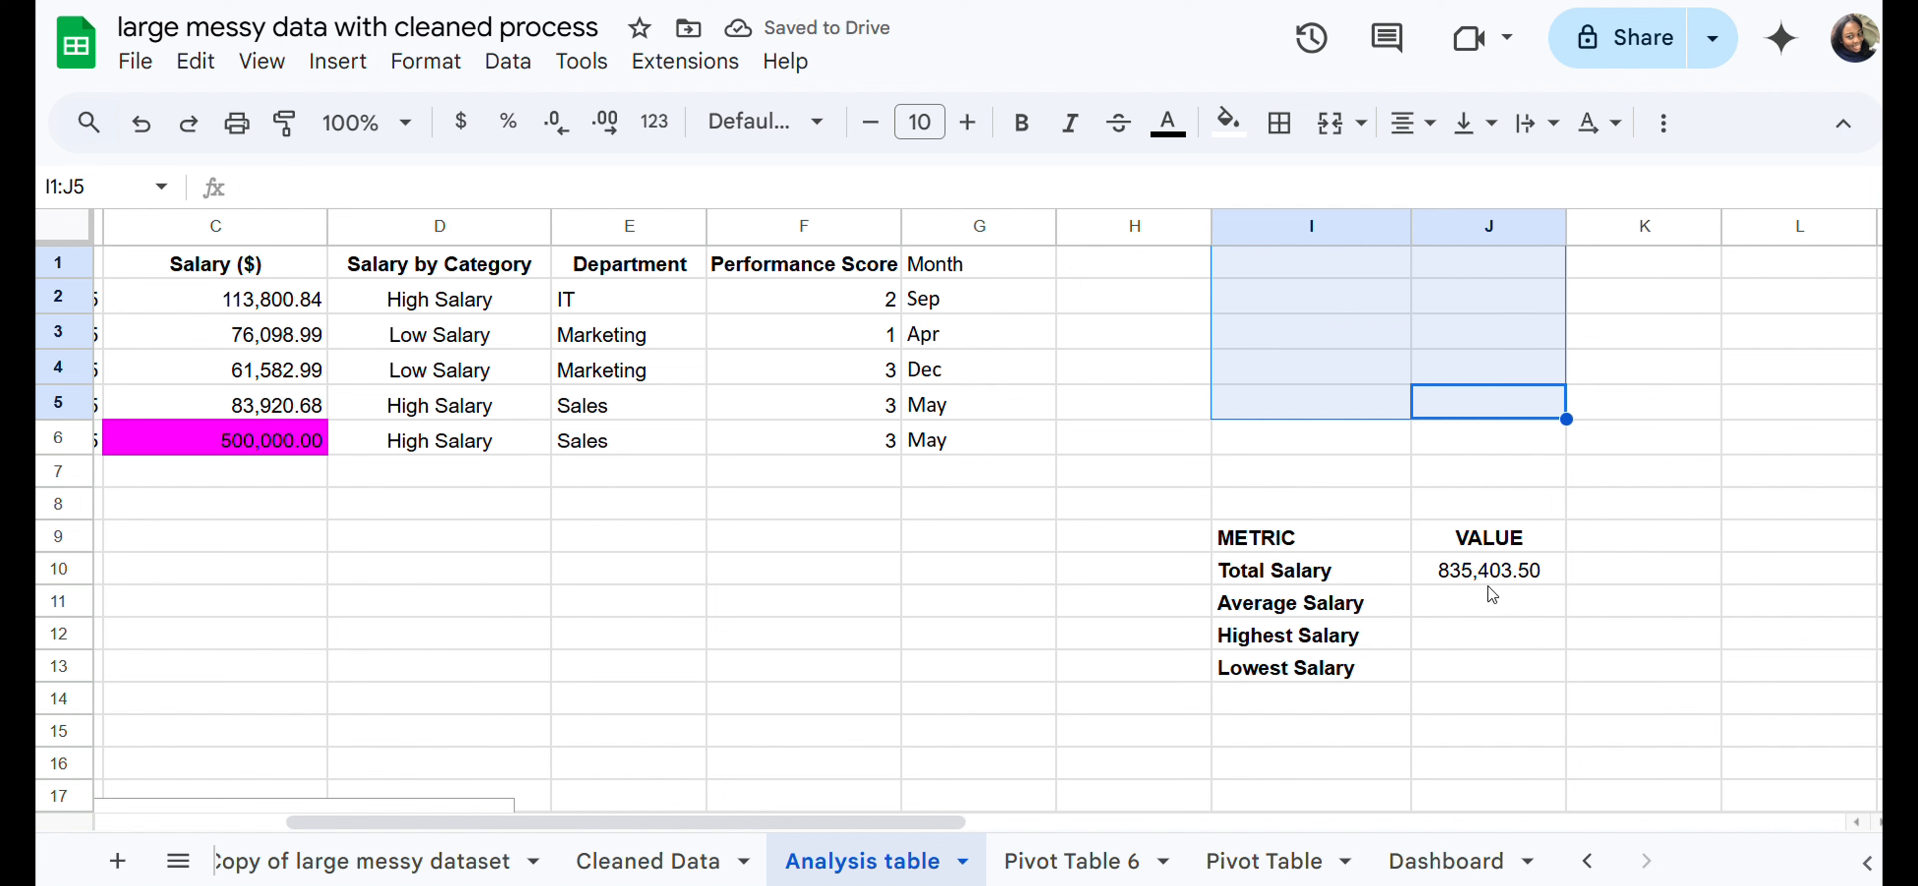
Step: Calculate the Average Salary in J11 with the formula =AVERAGE(C2:C6)
{"action": "left_click", "coordinate": [1456, 616]}
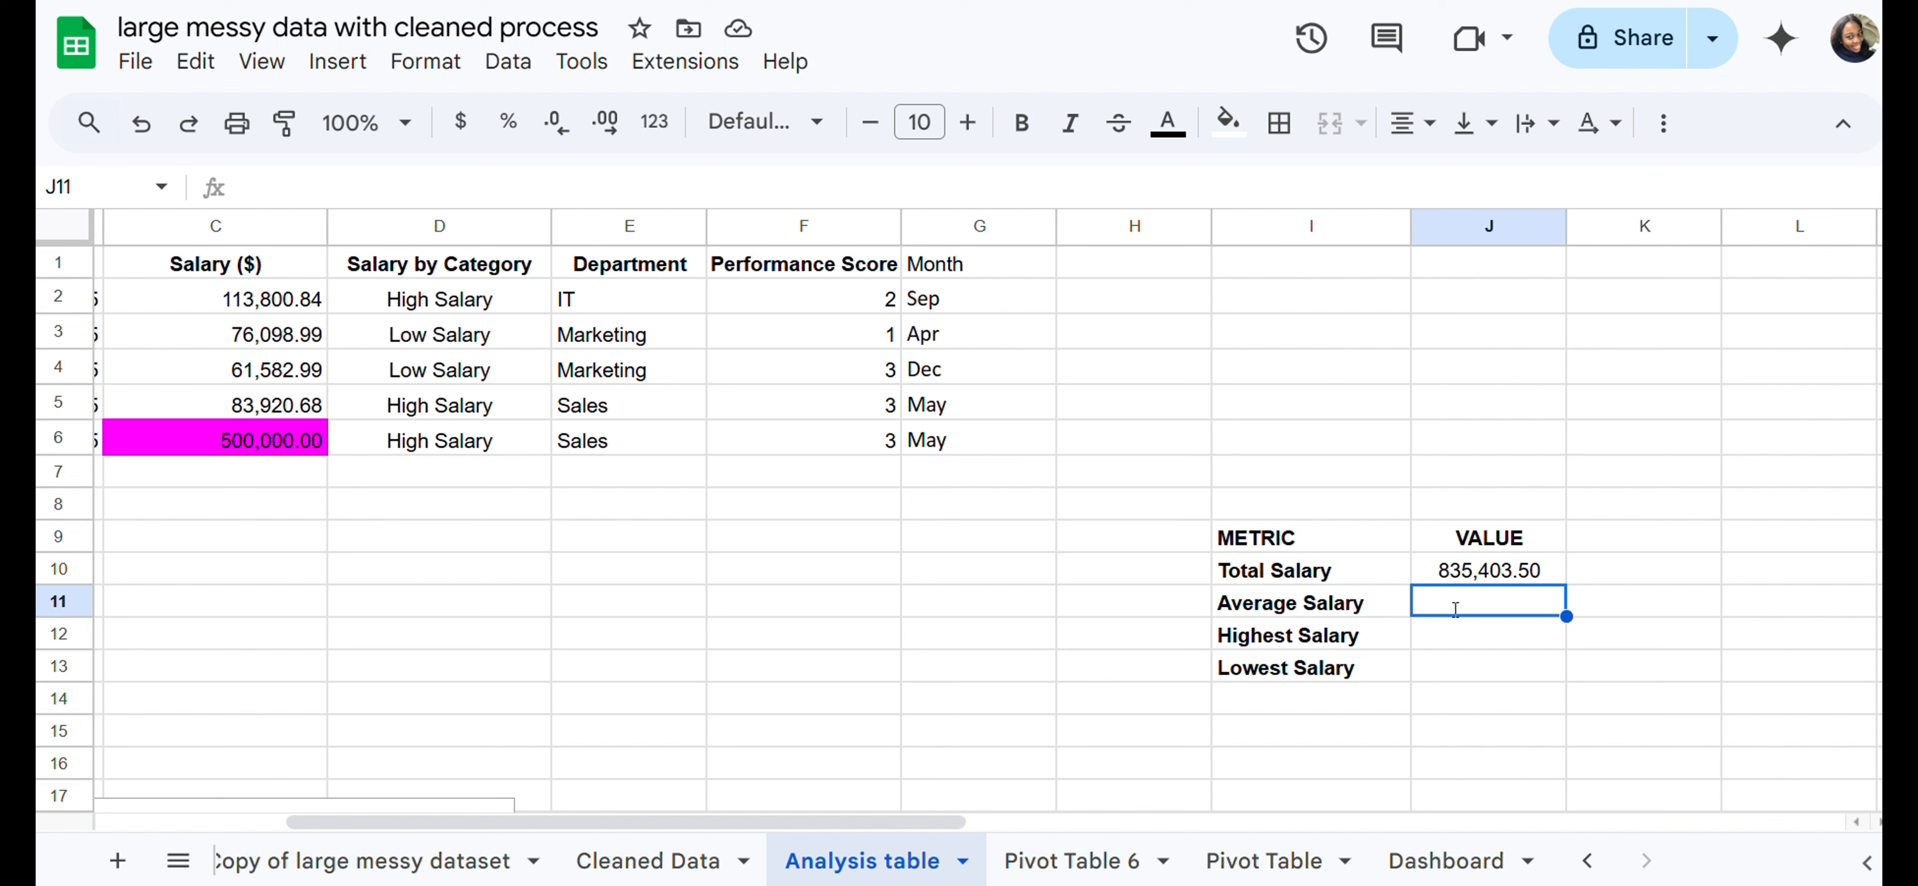
{"action": "type", "text": "=AVERAGE("}
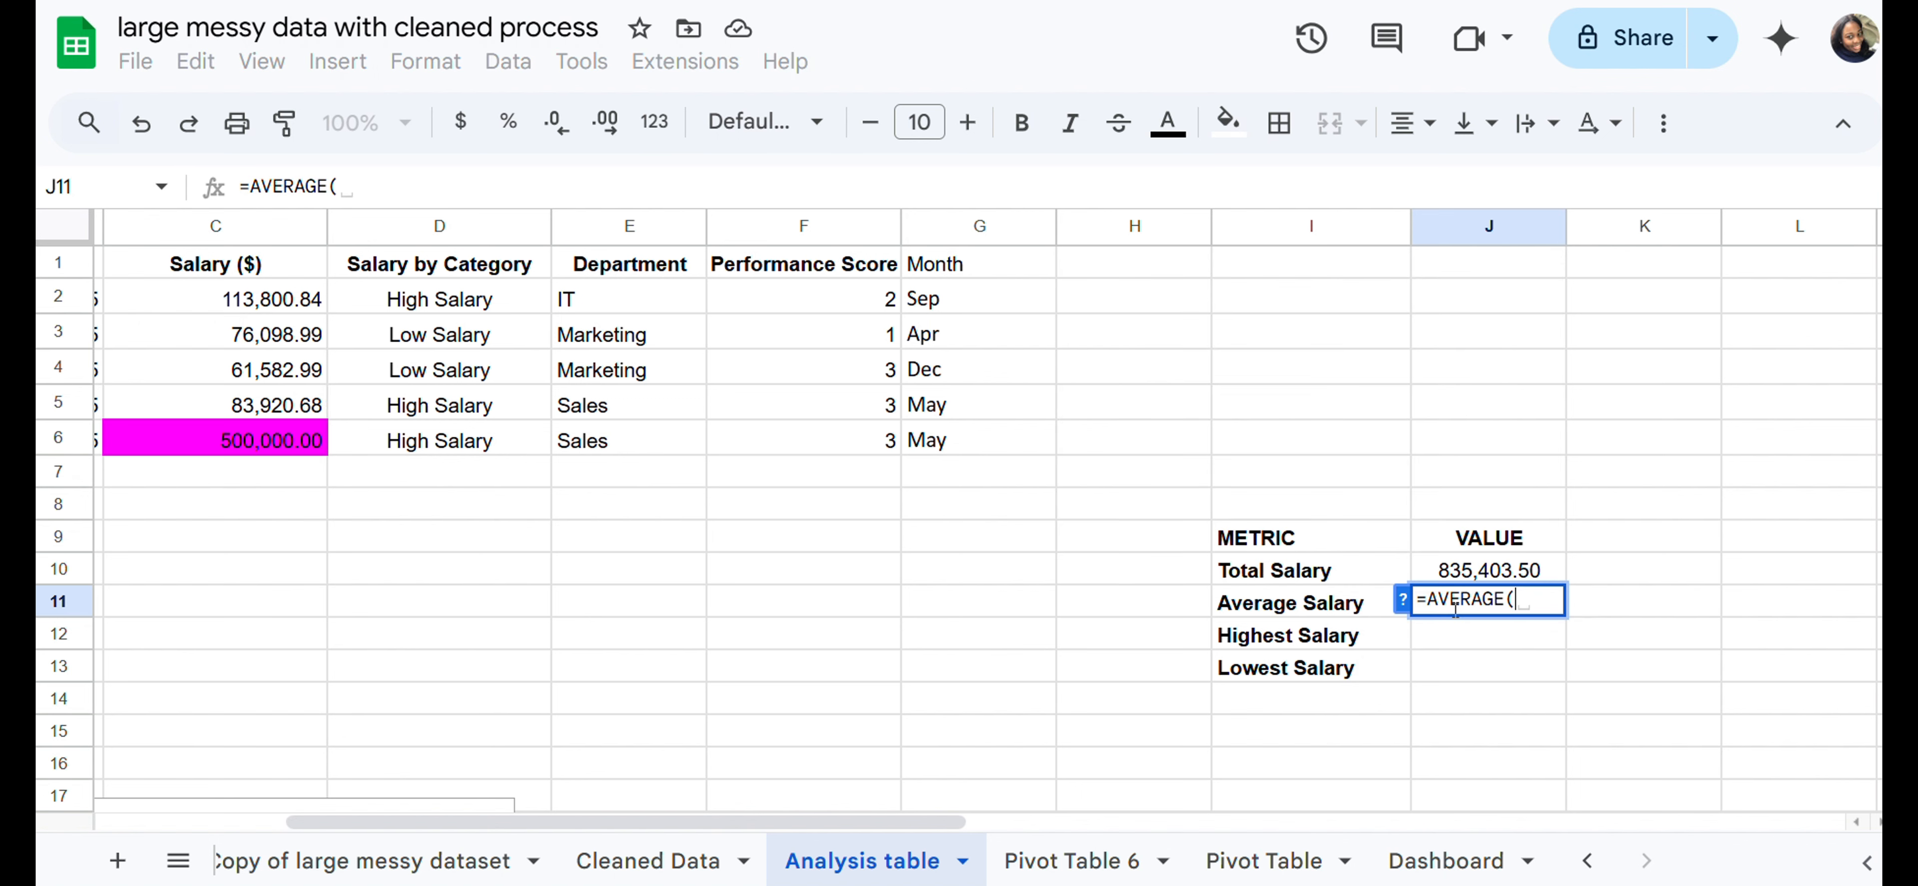
{"action": "type", "text": "C"}
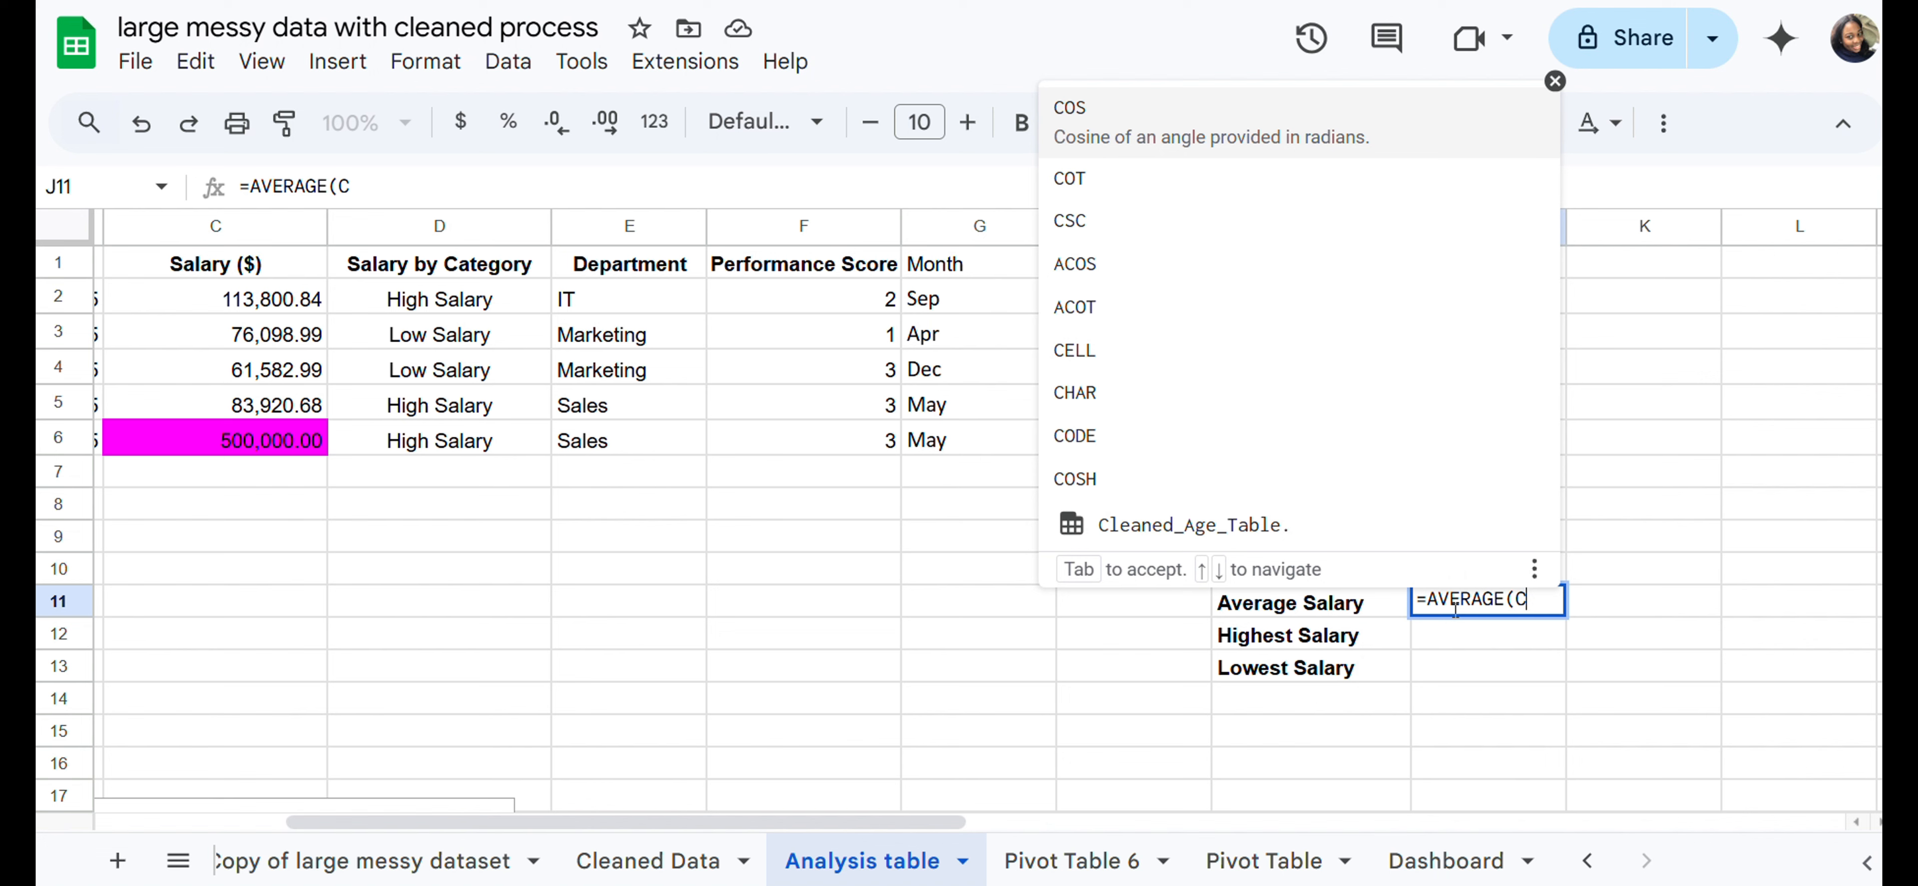
{"action": "type", "text": "2:C5"}
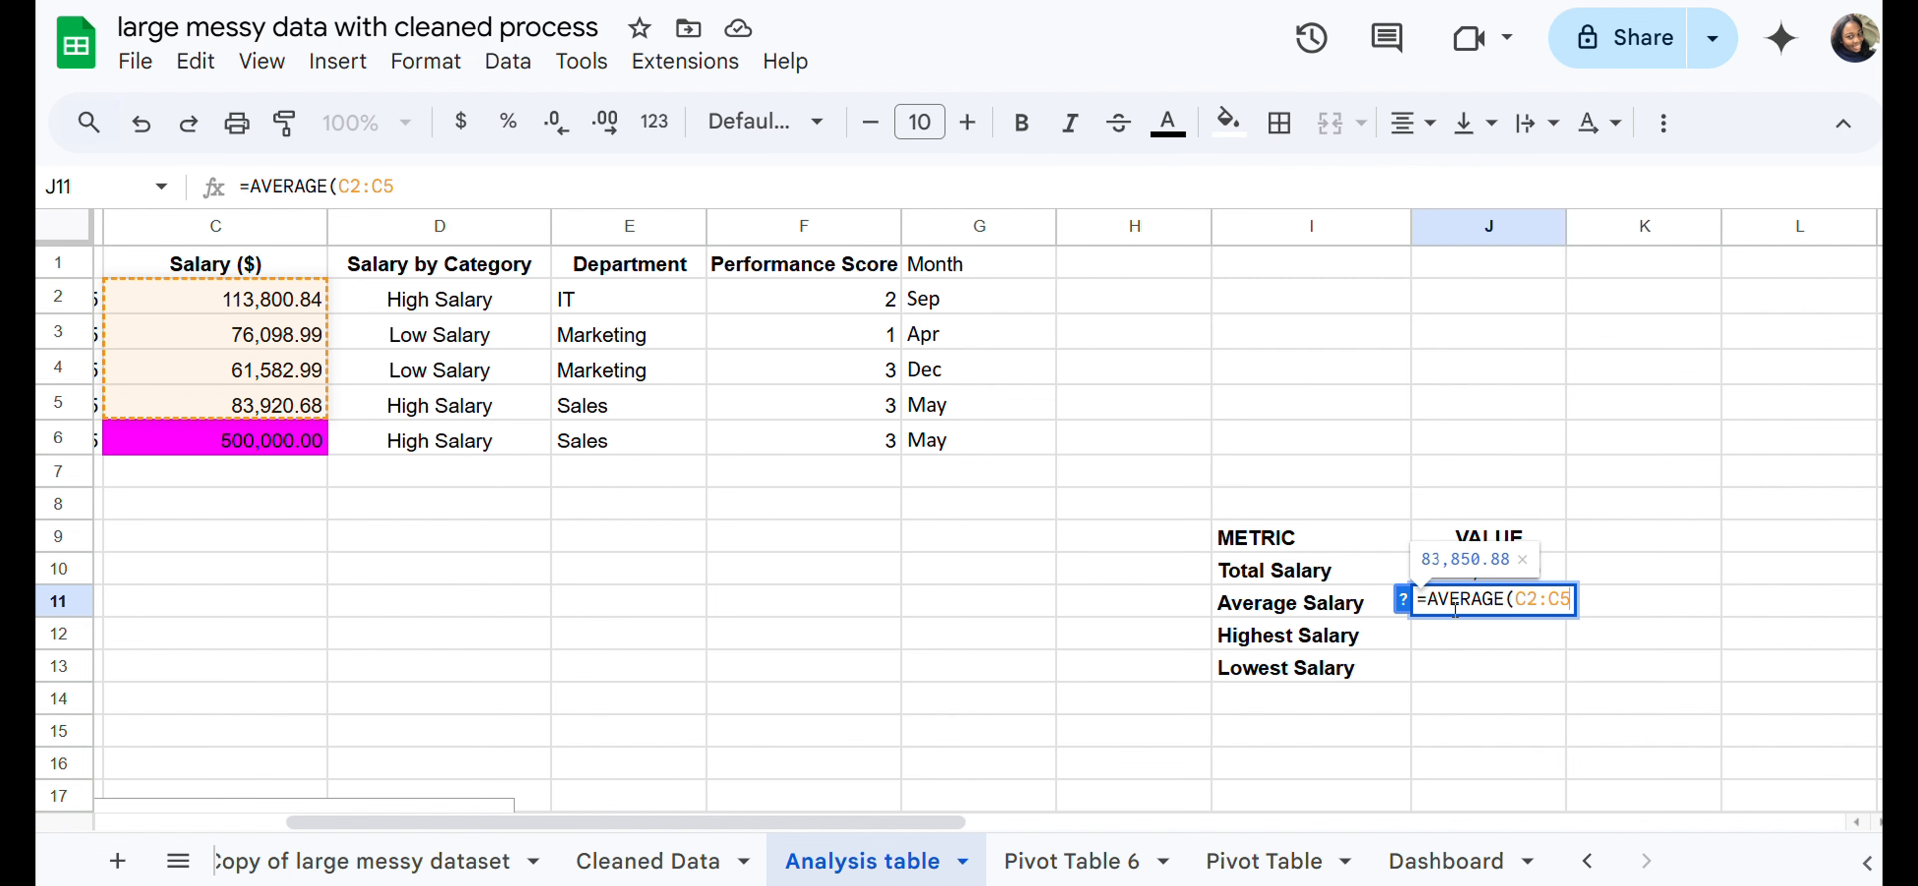
{"action": "key", "text": "BackSpace"}
{"action": "type", "text": "6)"}
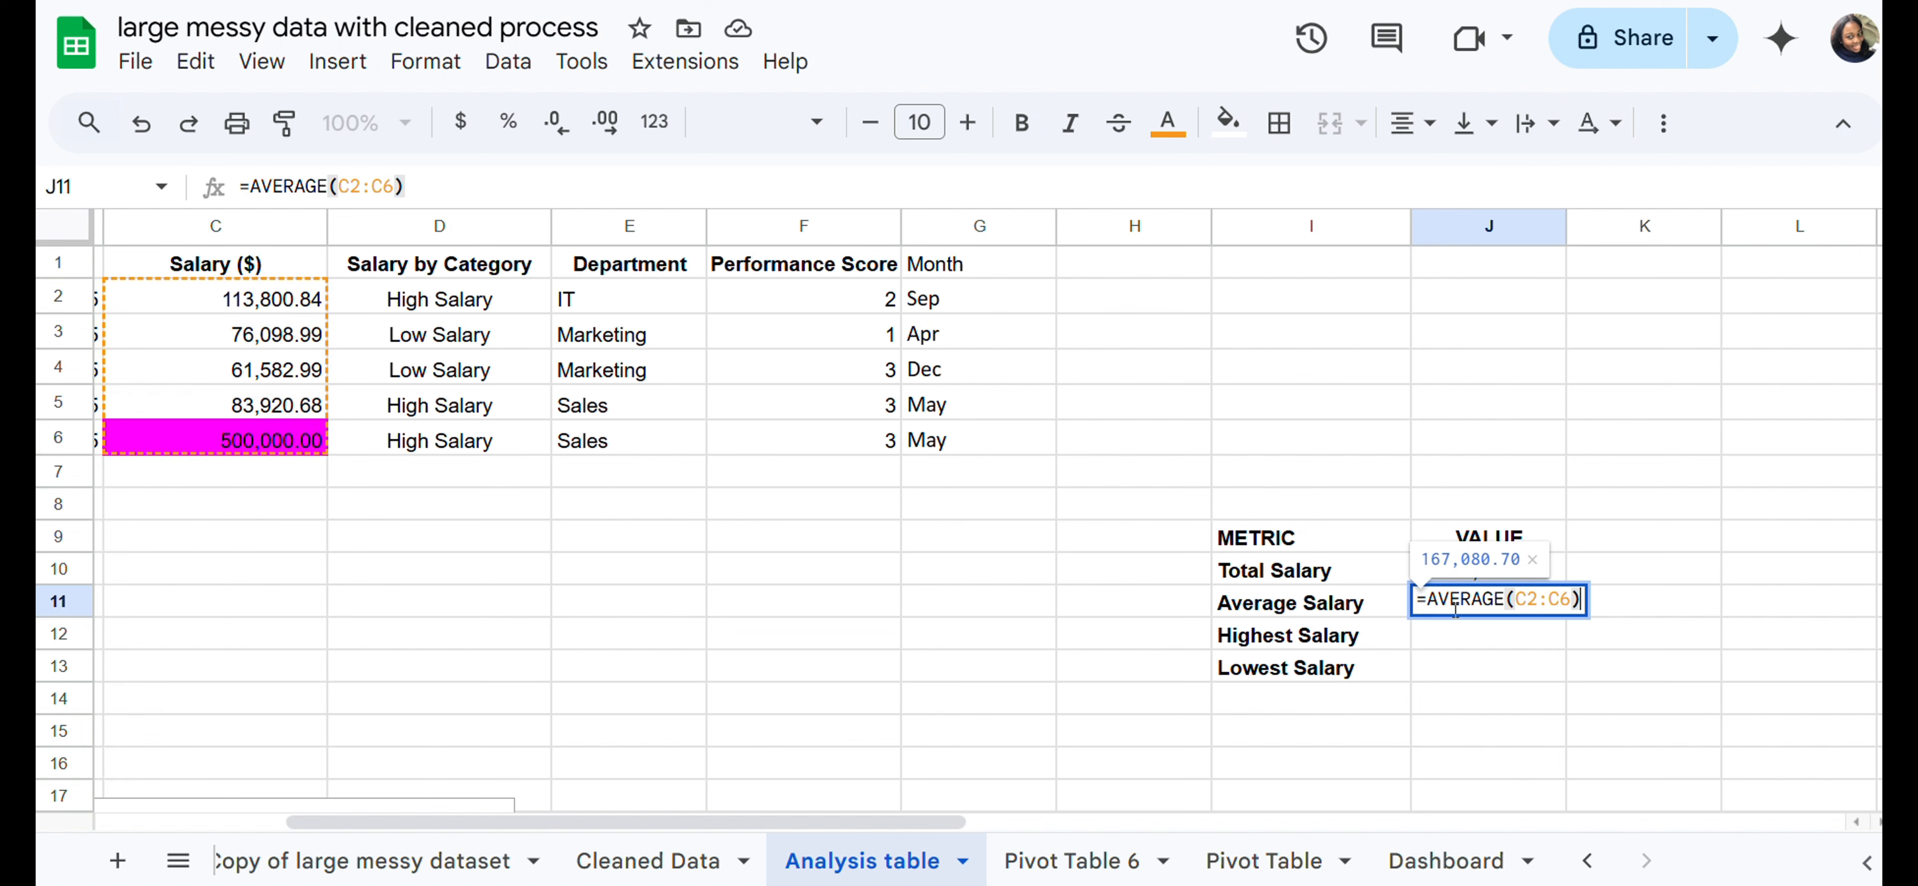
{"action": "key", "text": "Return"}
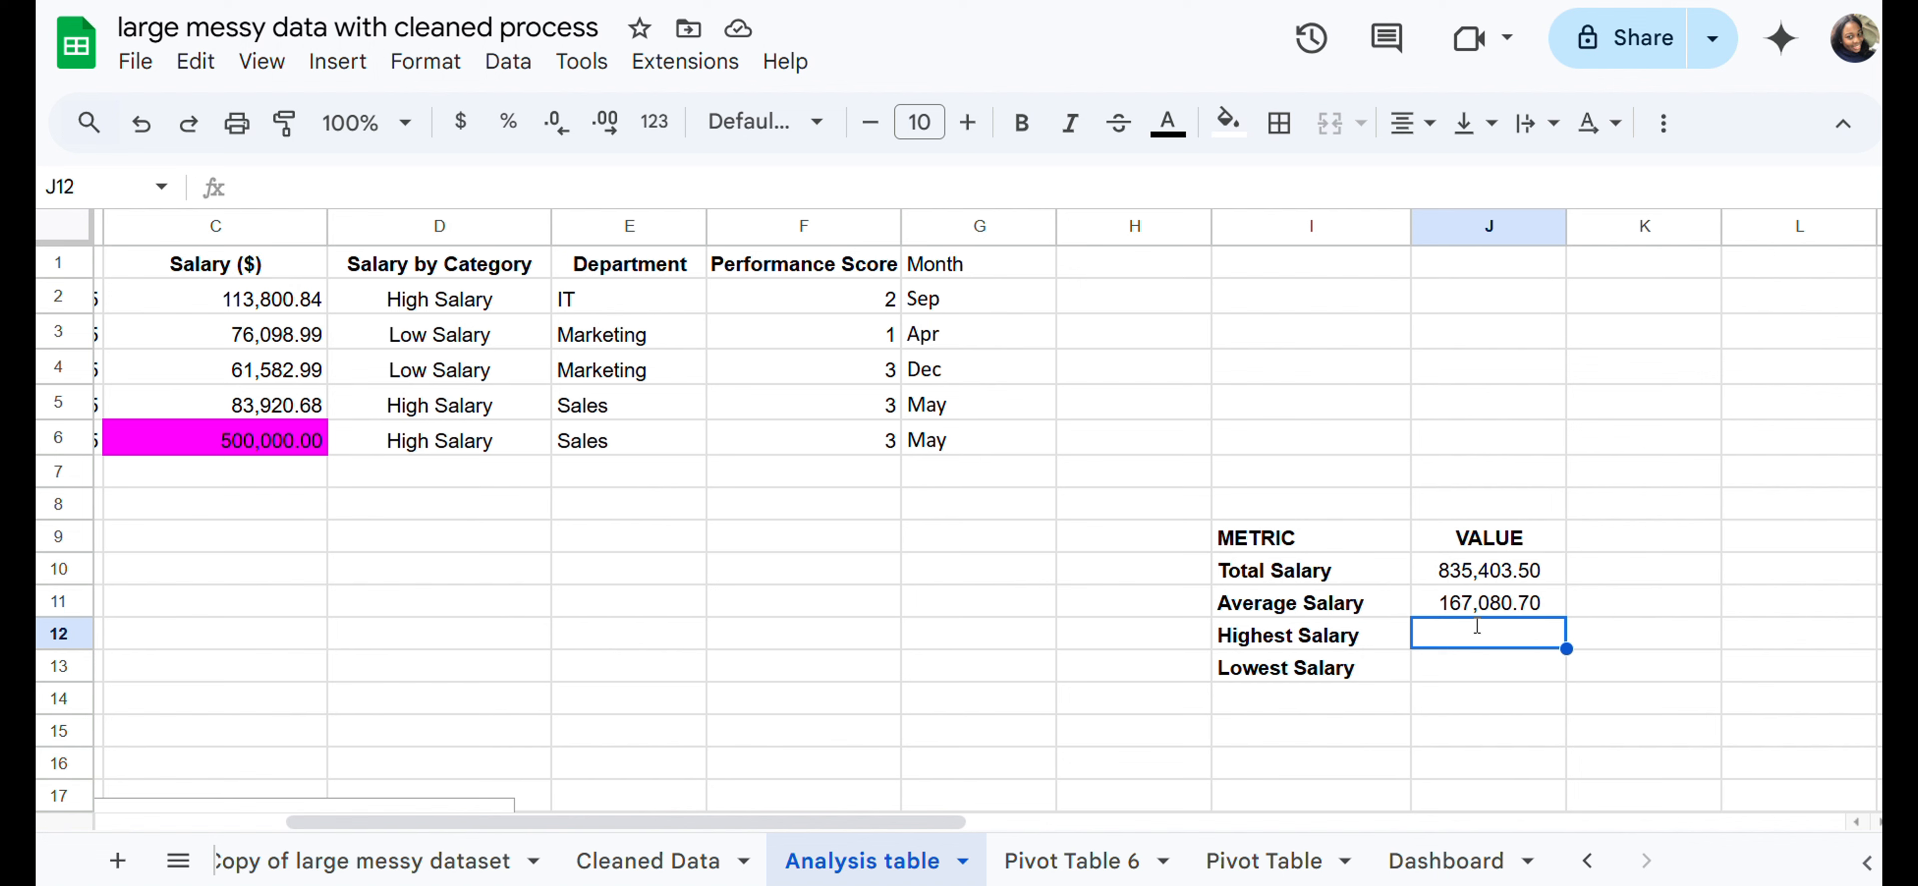
Step: Calculate the Highest Salary in J12 with the formula =MAX(C2:C6)
{"action": "type", "text": "=MAX"}
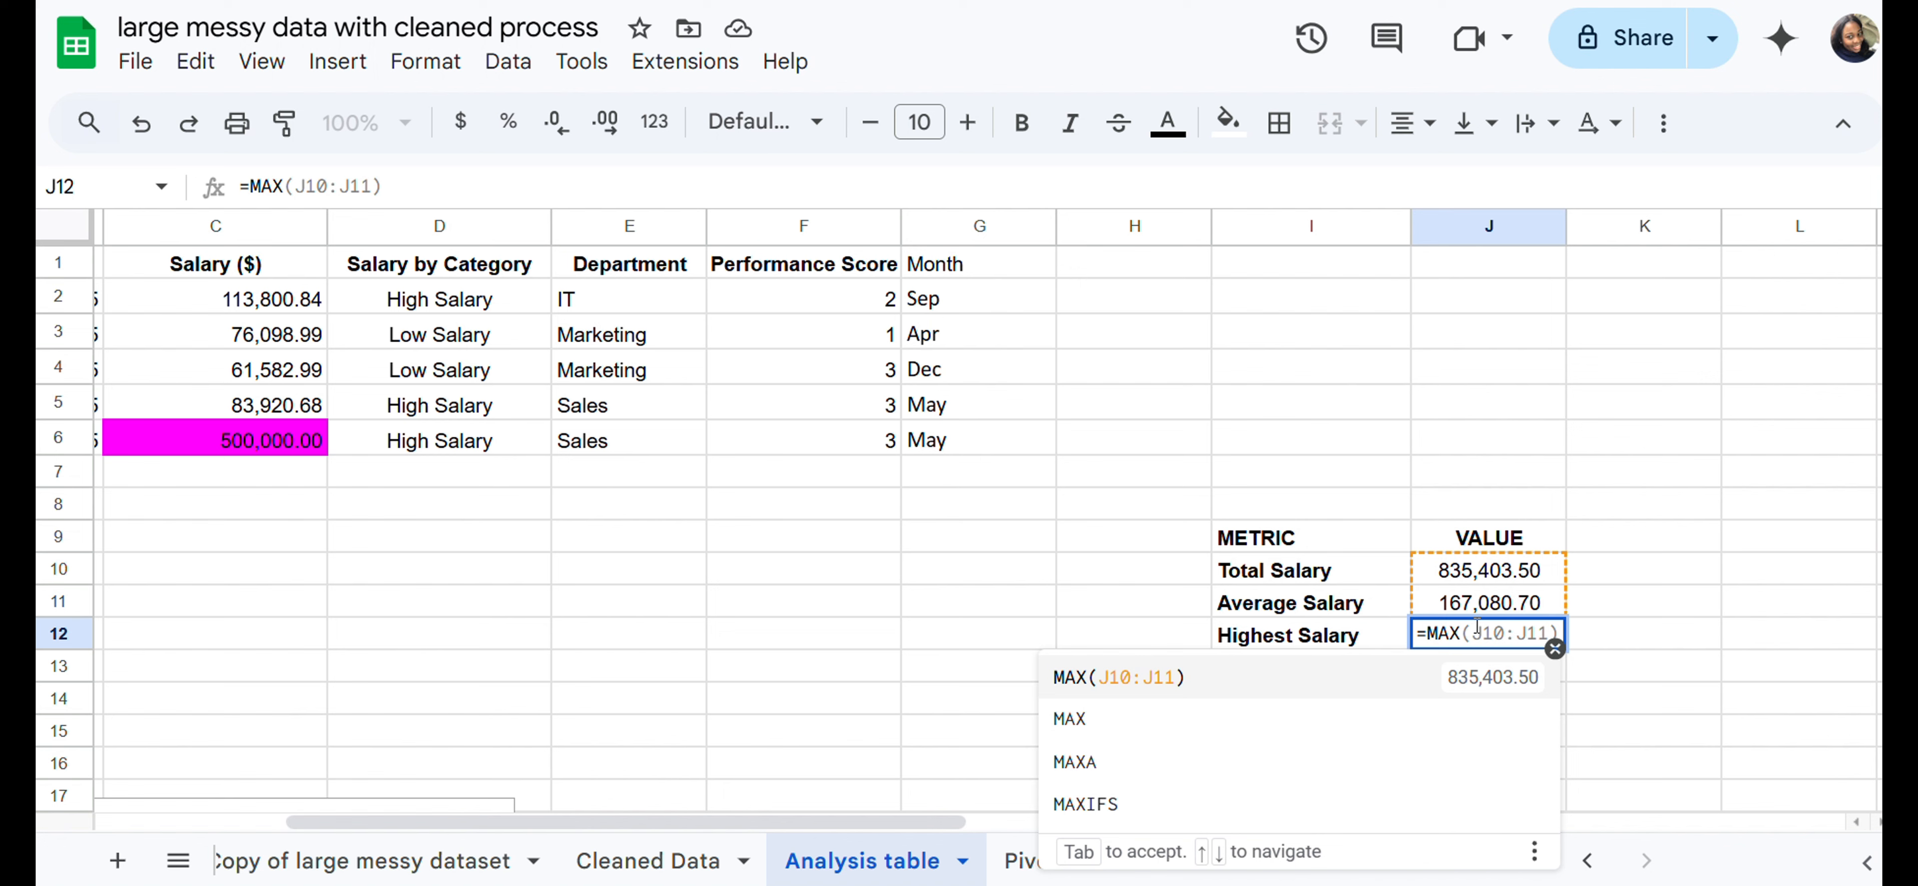
{"action": "type", "text": "(C2"}
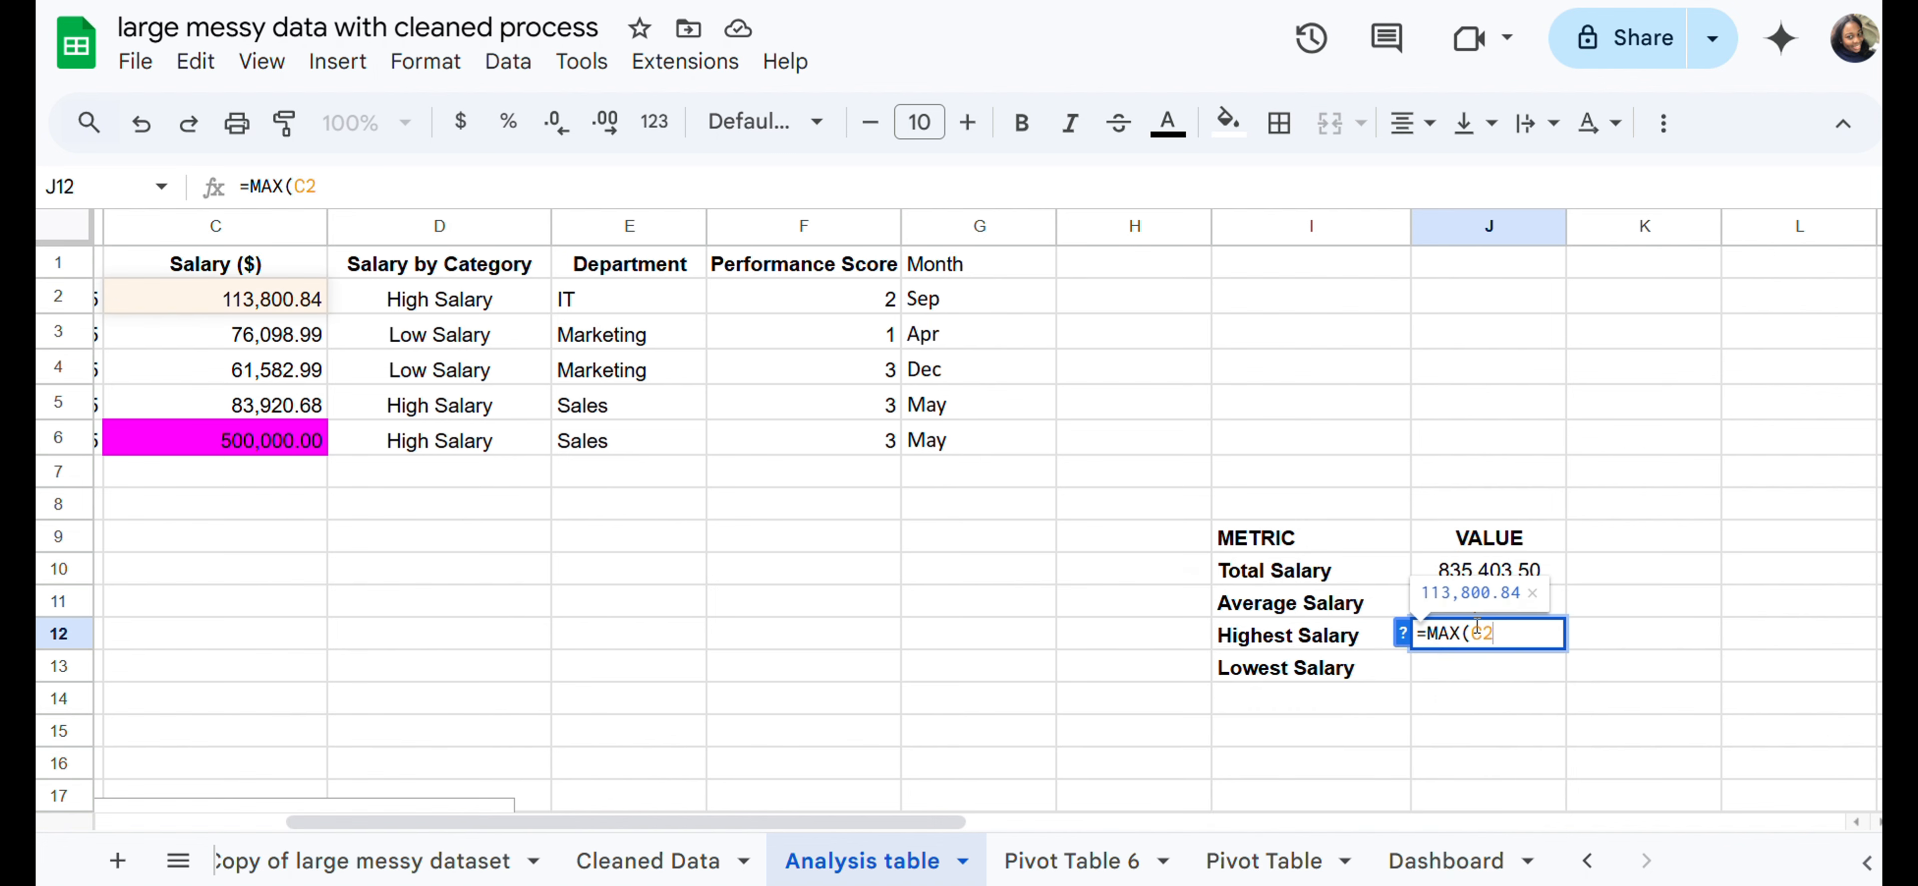
{"action": "type", "text": ":C6"}
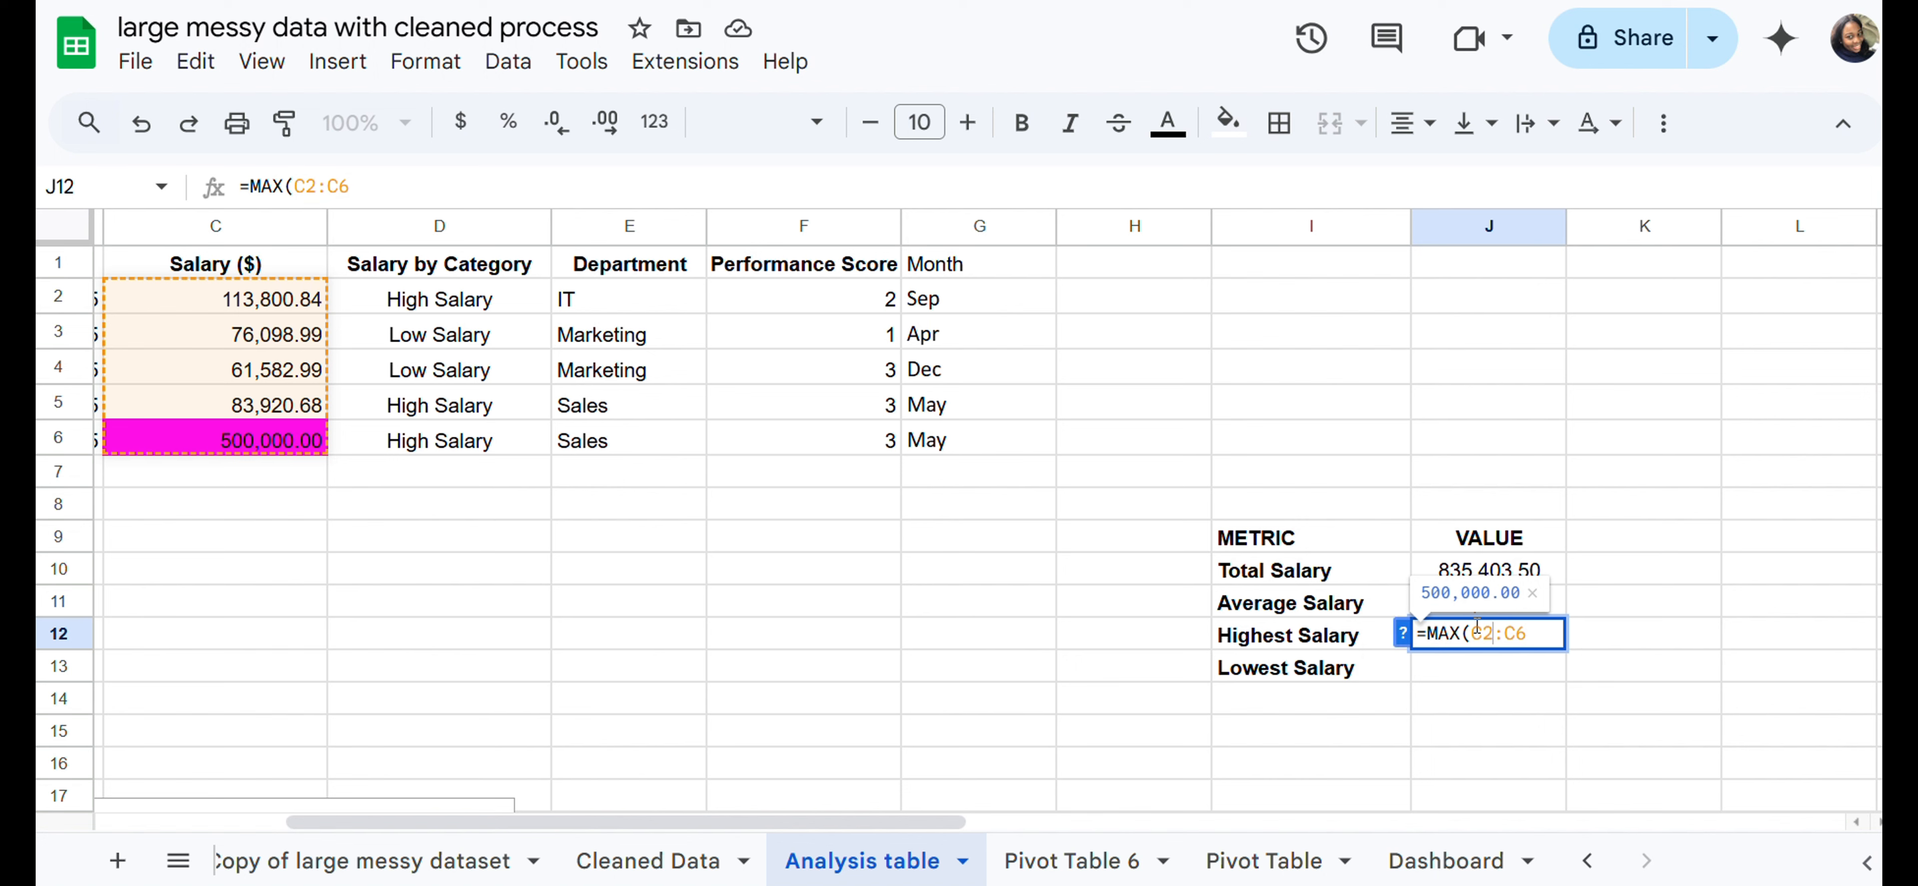
{"action": "type", "text": ")"}
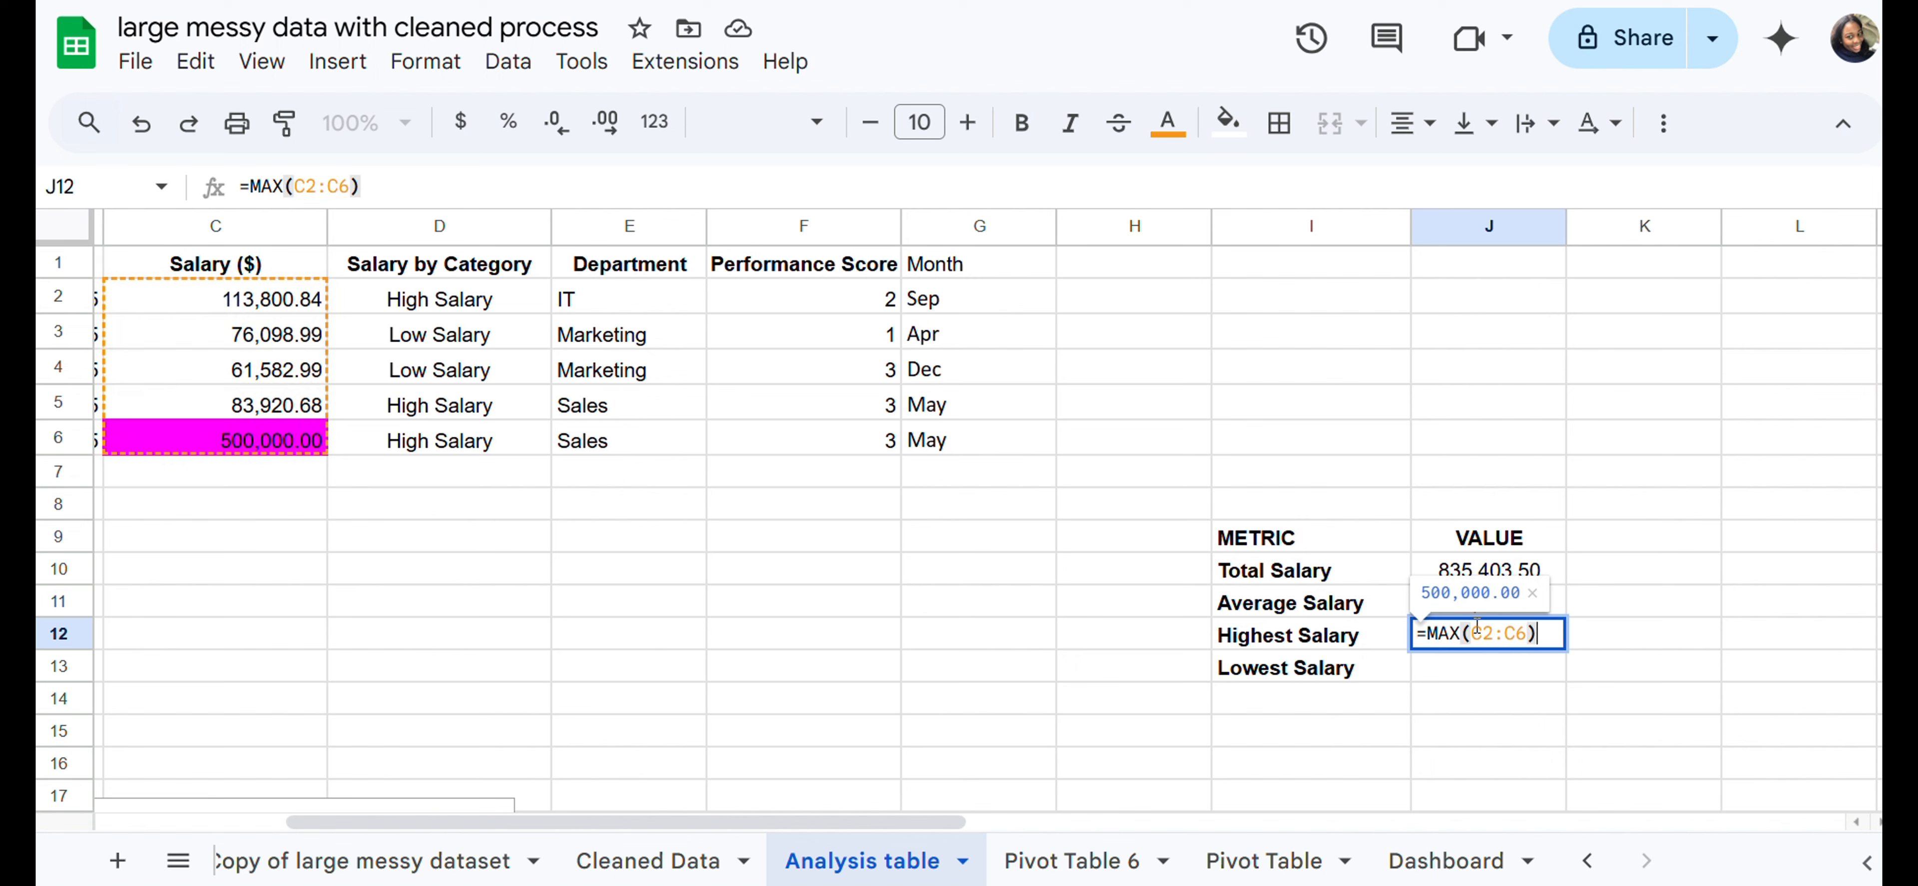
{"action": "key", "text": "Return"}
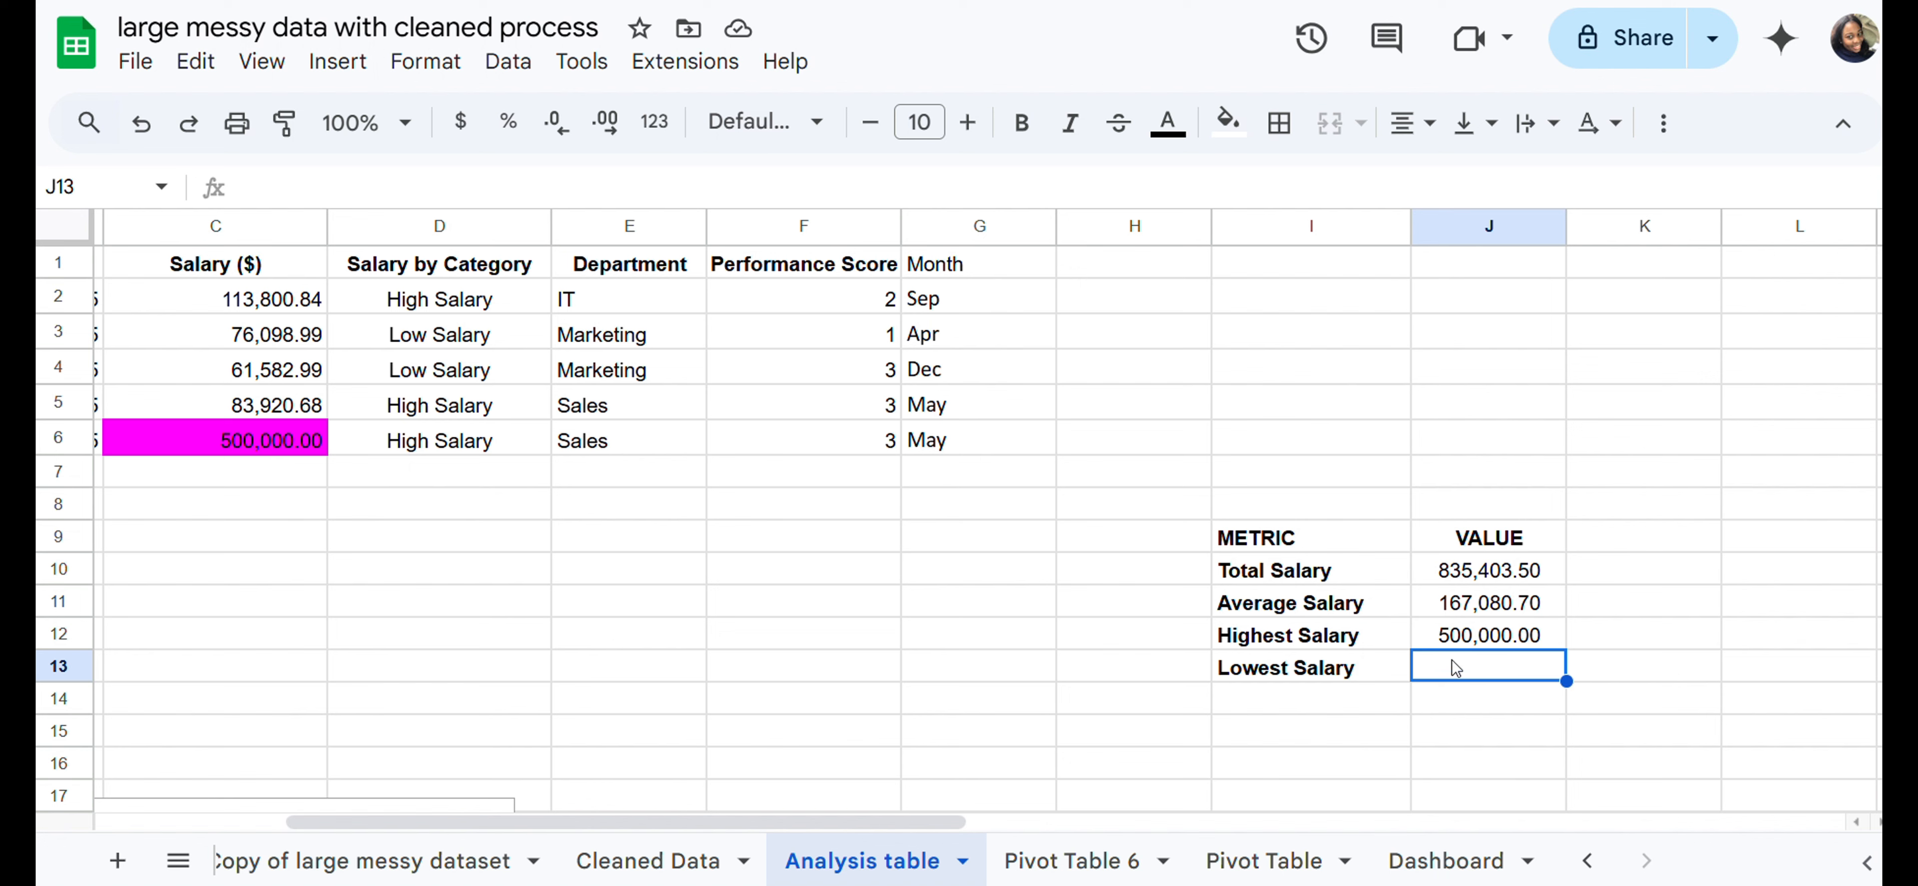
Step: Calculate the Lowest Salary in J13 with the formula =MIN(C2:C6) and check it against the salary in C4
{"action": "type", "text": "=MIN"}
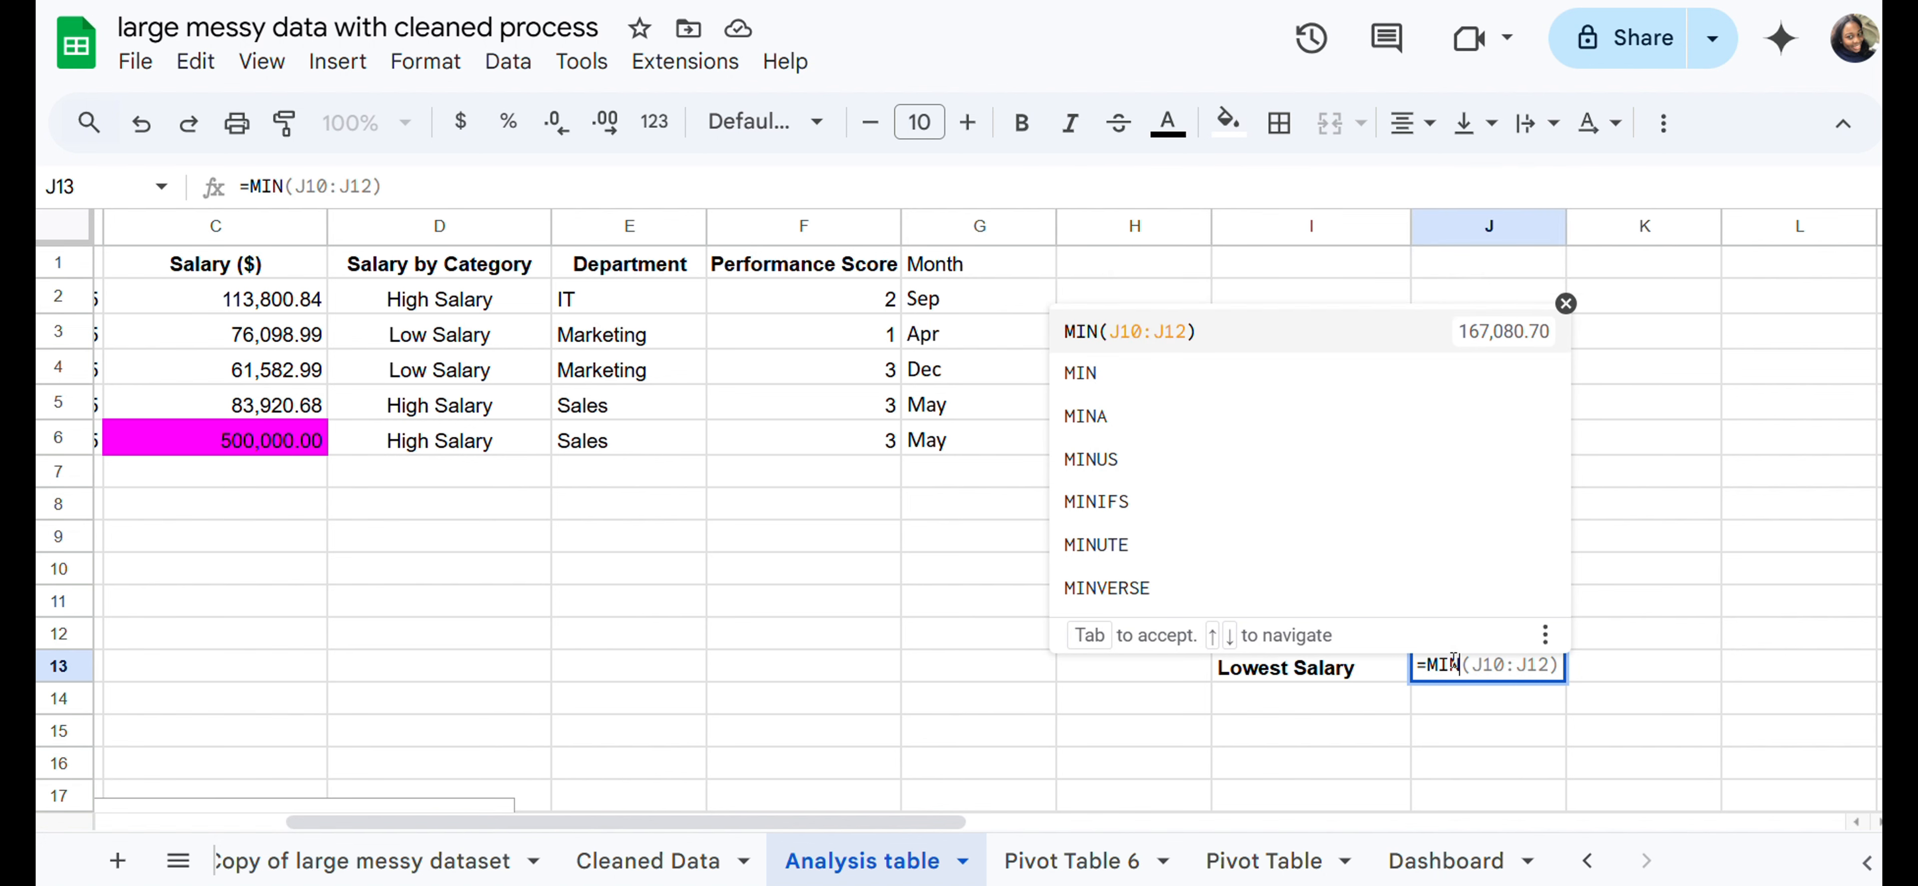
{"action": "type", "text": "(C"}
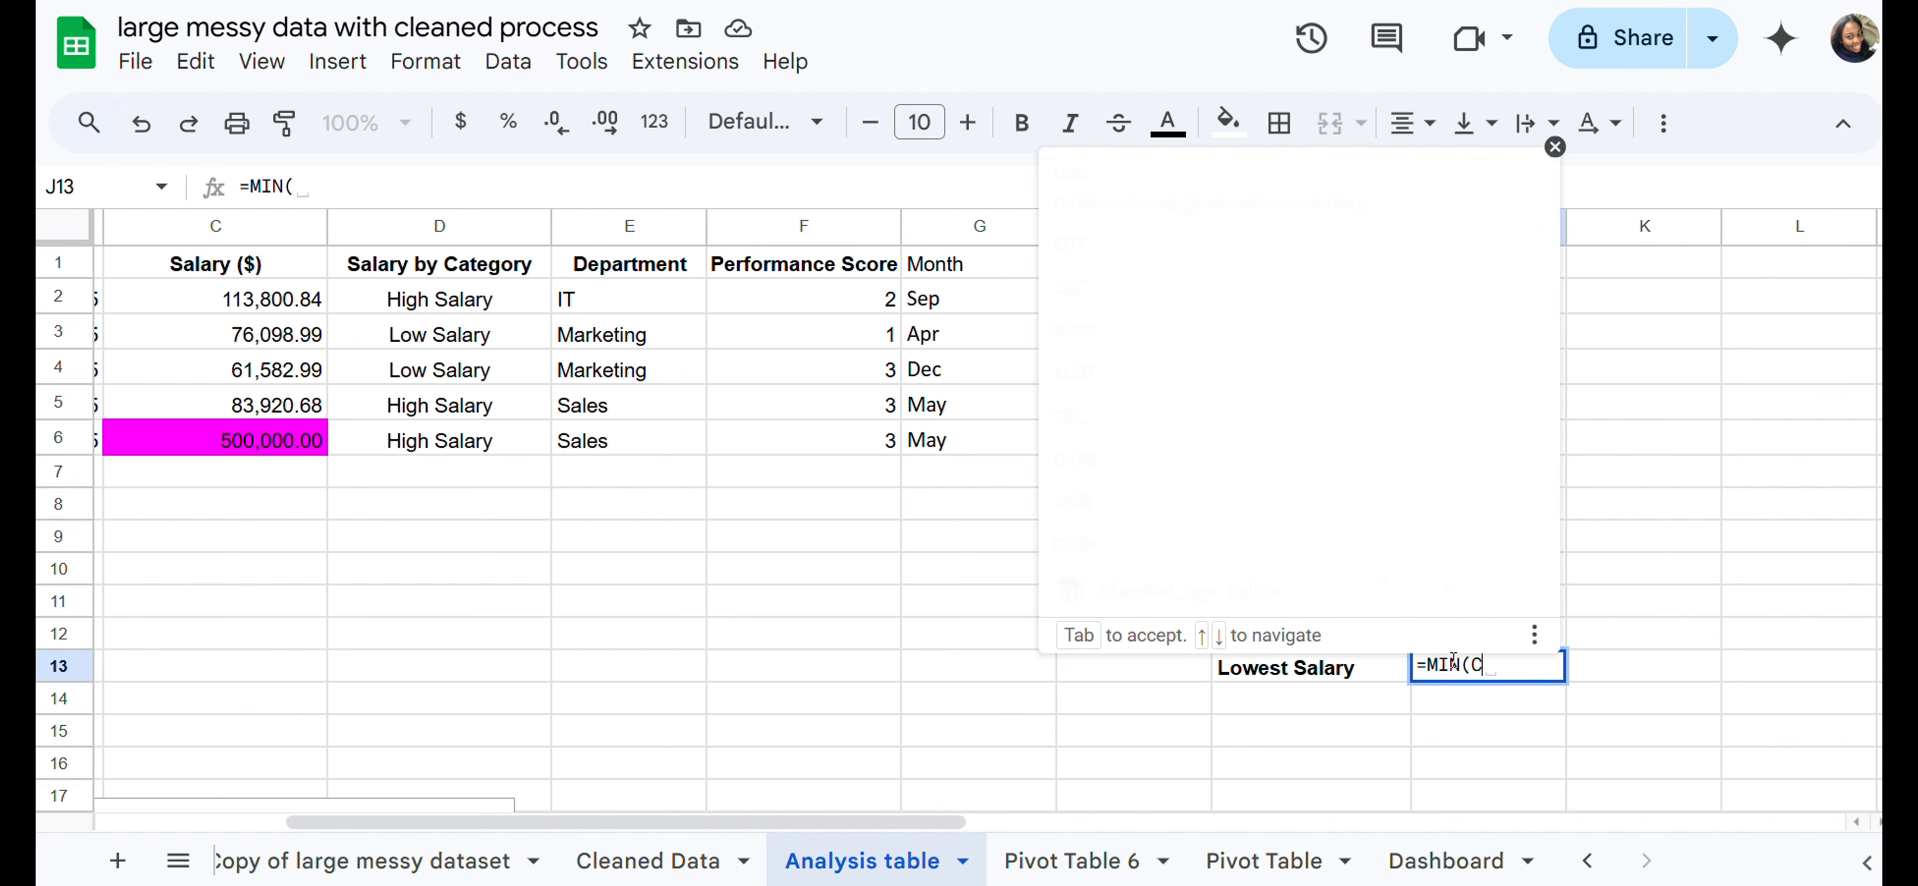
{"action": "type", "text": "2:"}
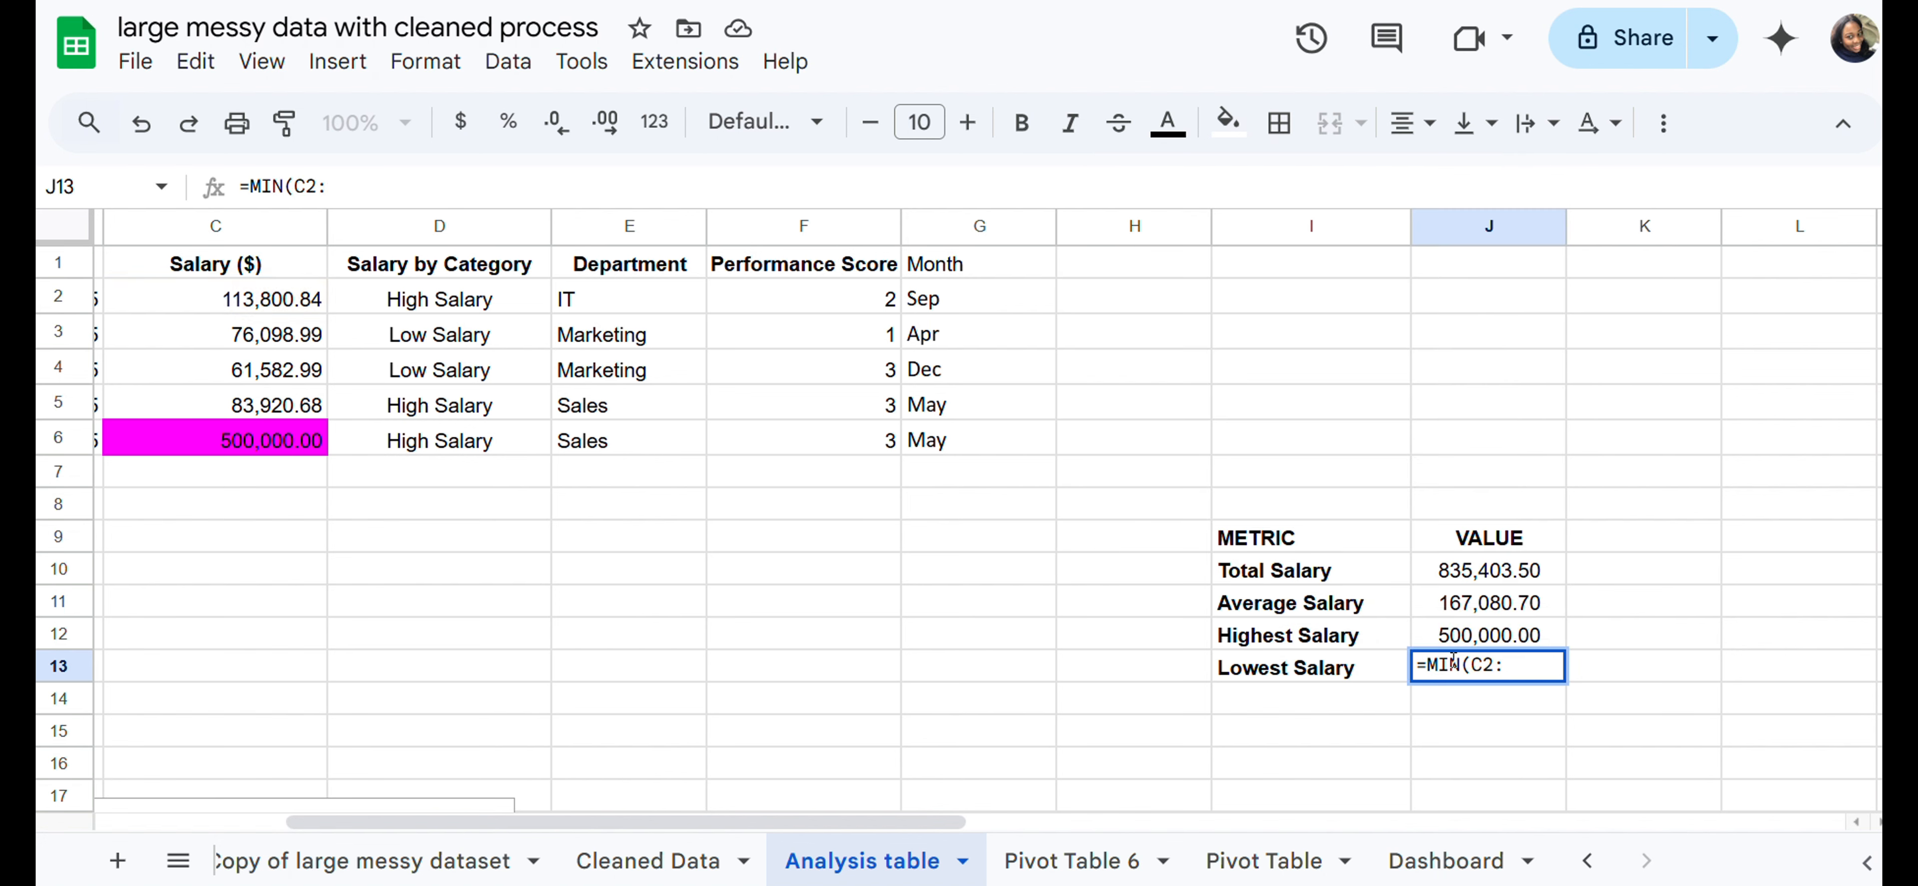
{"action": "type", "text": "C6)"}
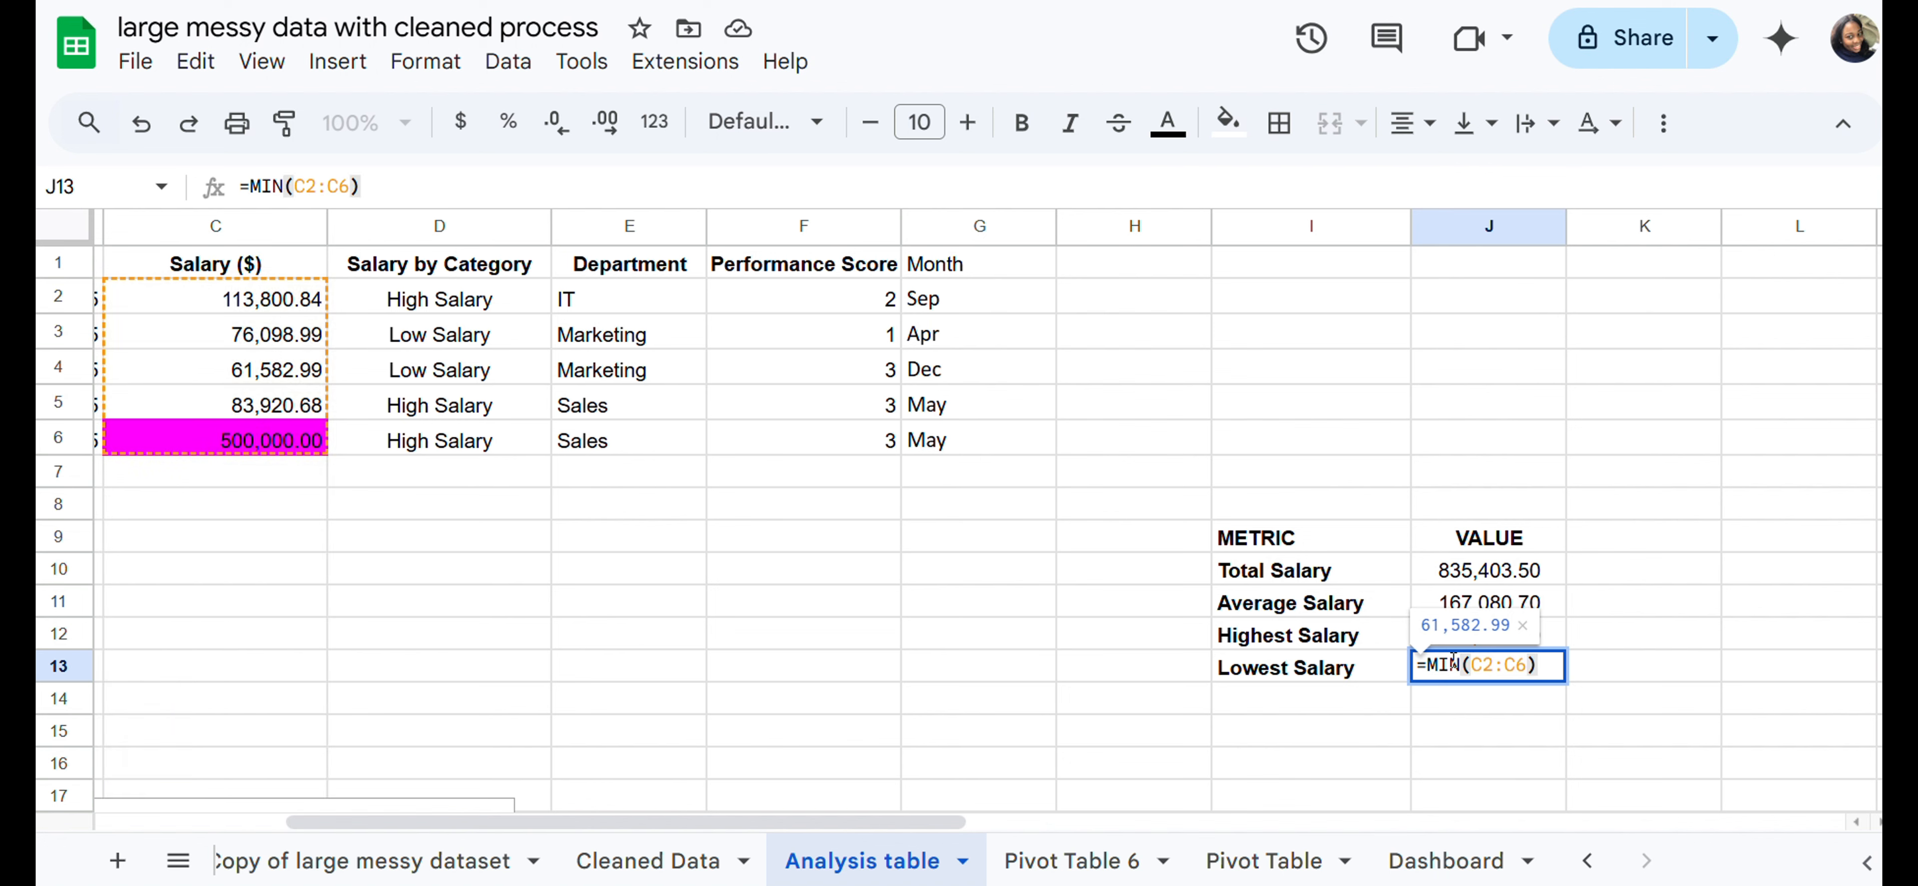
{"action": "key", "text": "Return"}
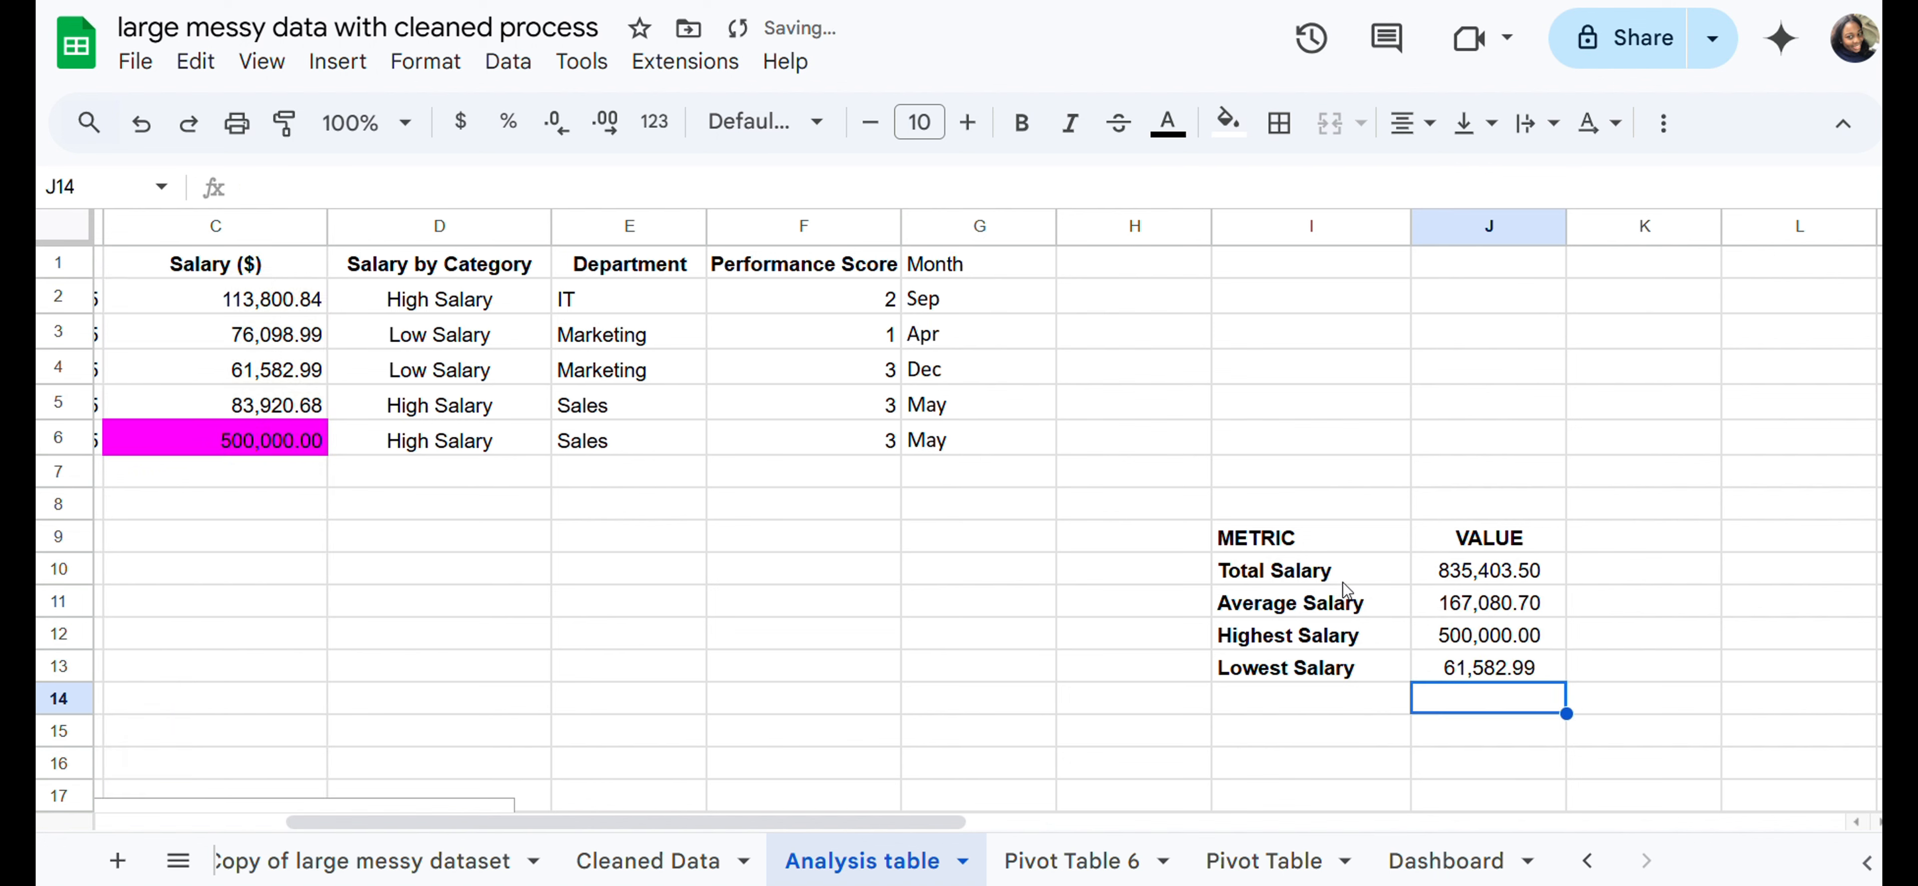
{"action": "left_click", "coordinate": [312, 364]}
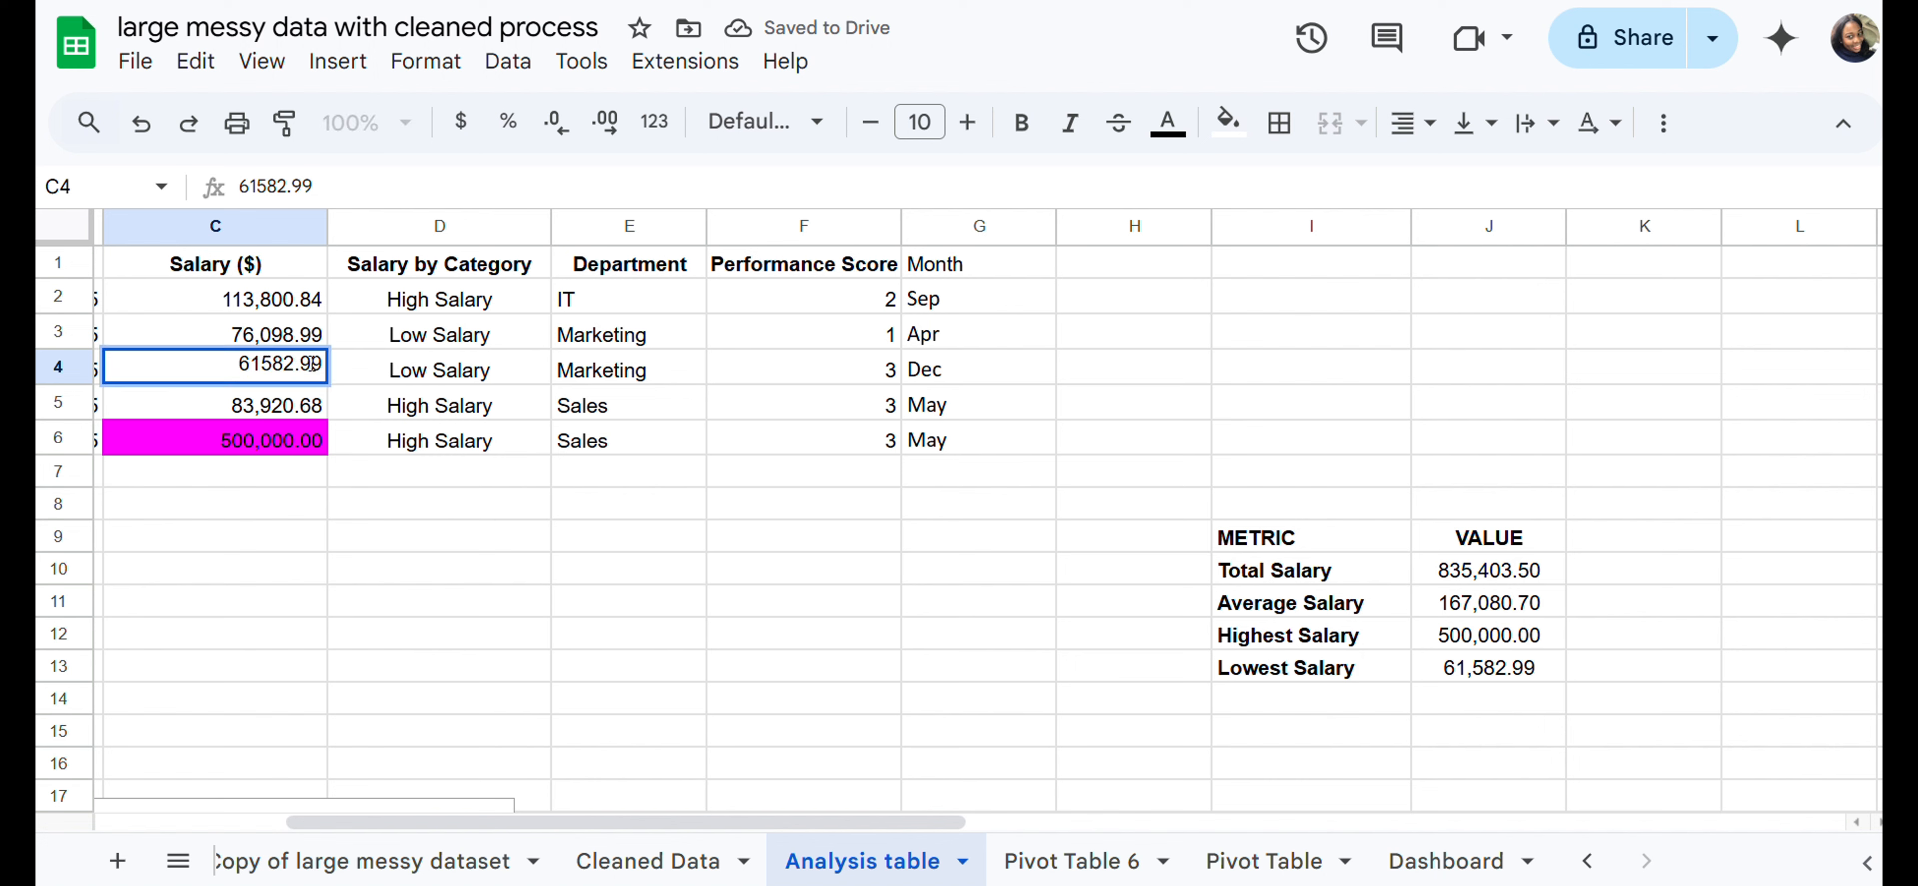
{"action": "left_click", "coordinate": [678, 539]}
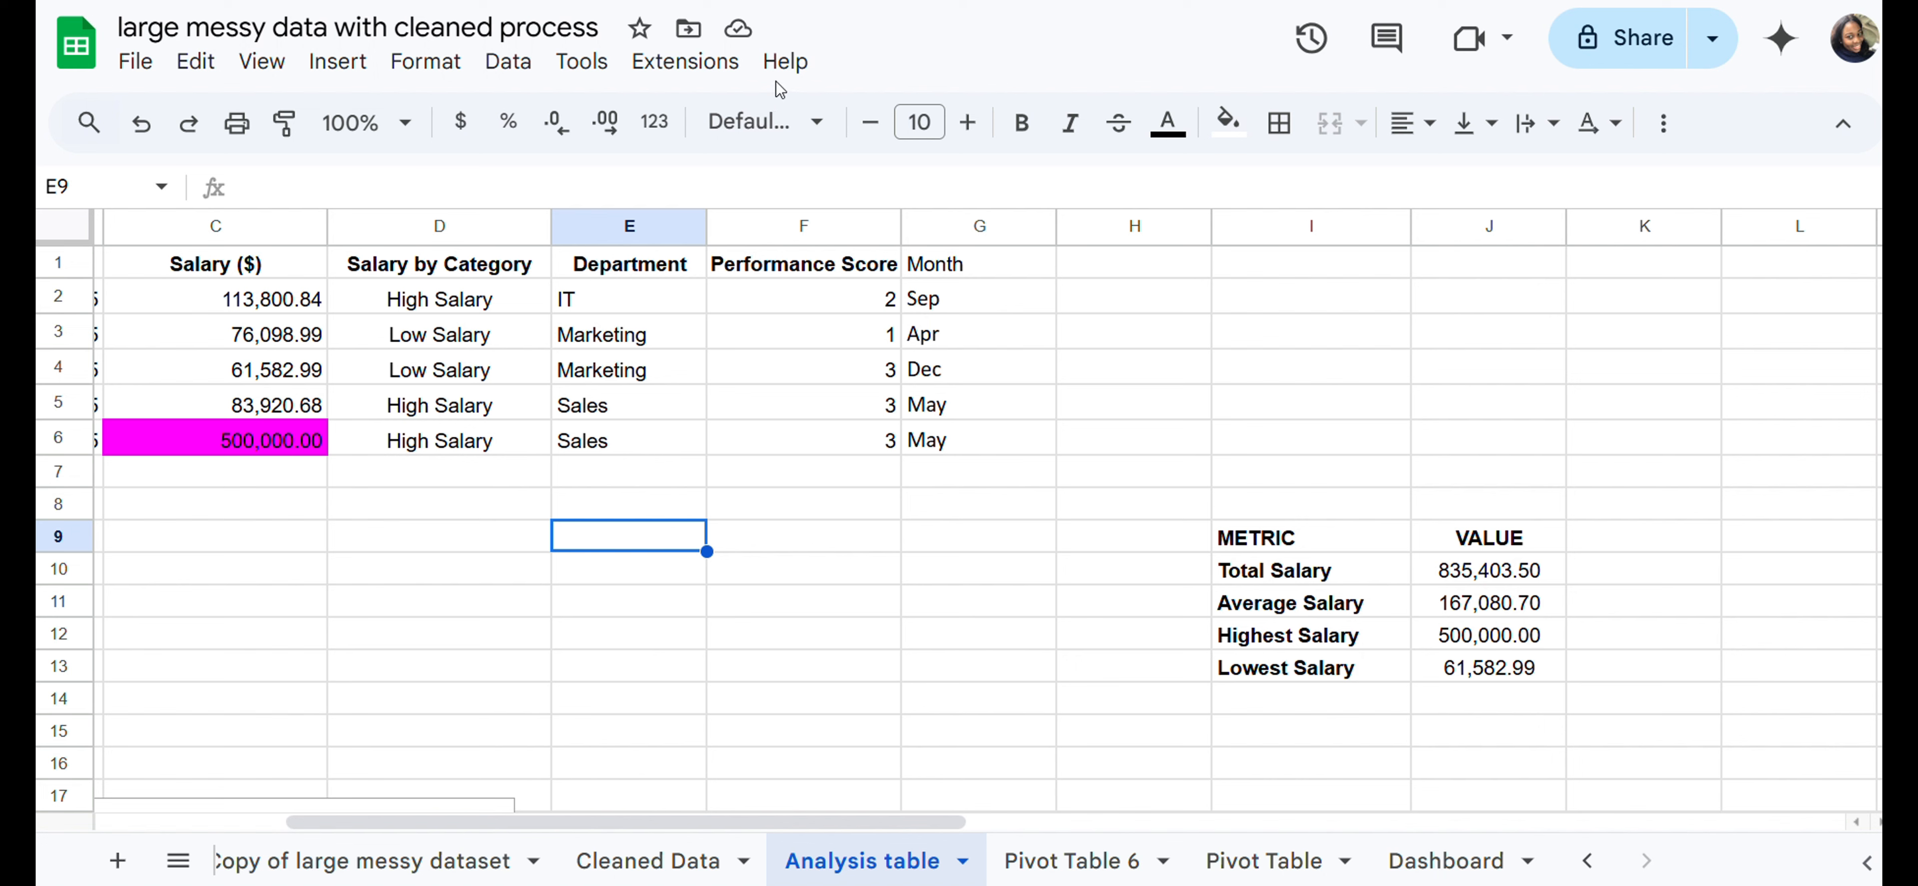
Step: Start a pivot table from the employee data in A1:G6 and choose Existing sheet as its destination
{"action": "left_click", "coordinate": [343, 66]}
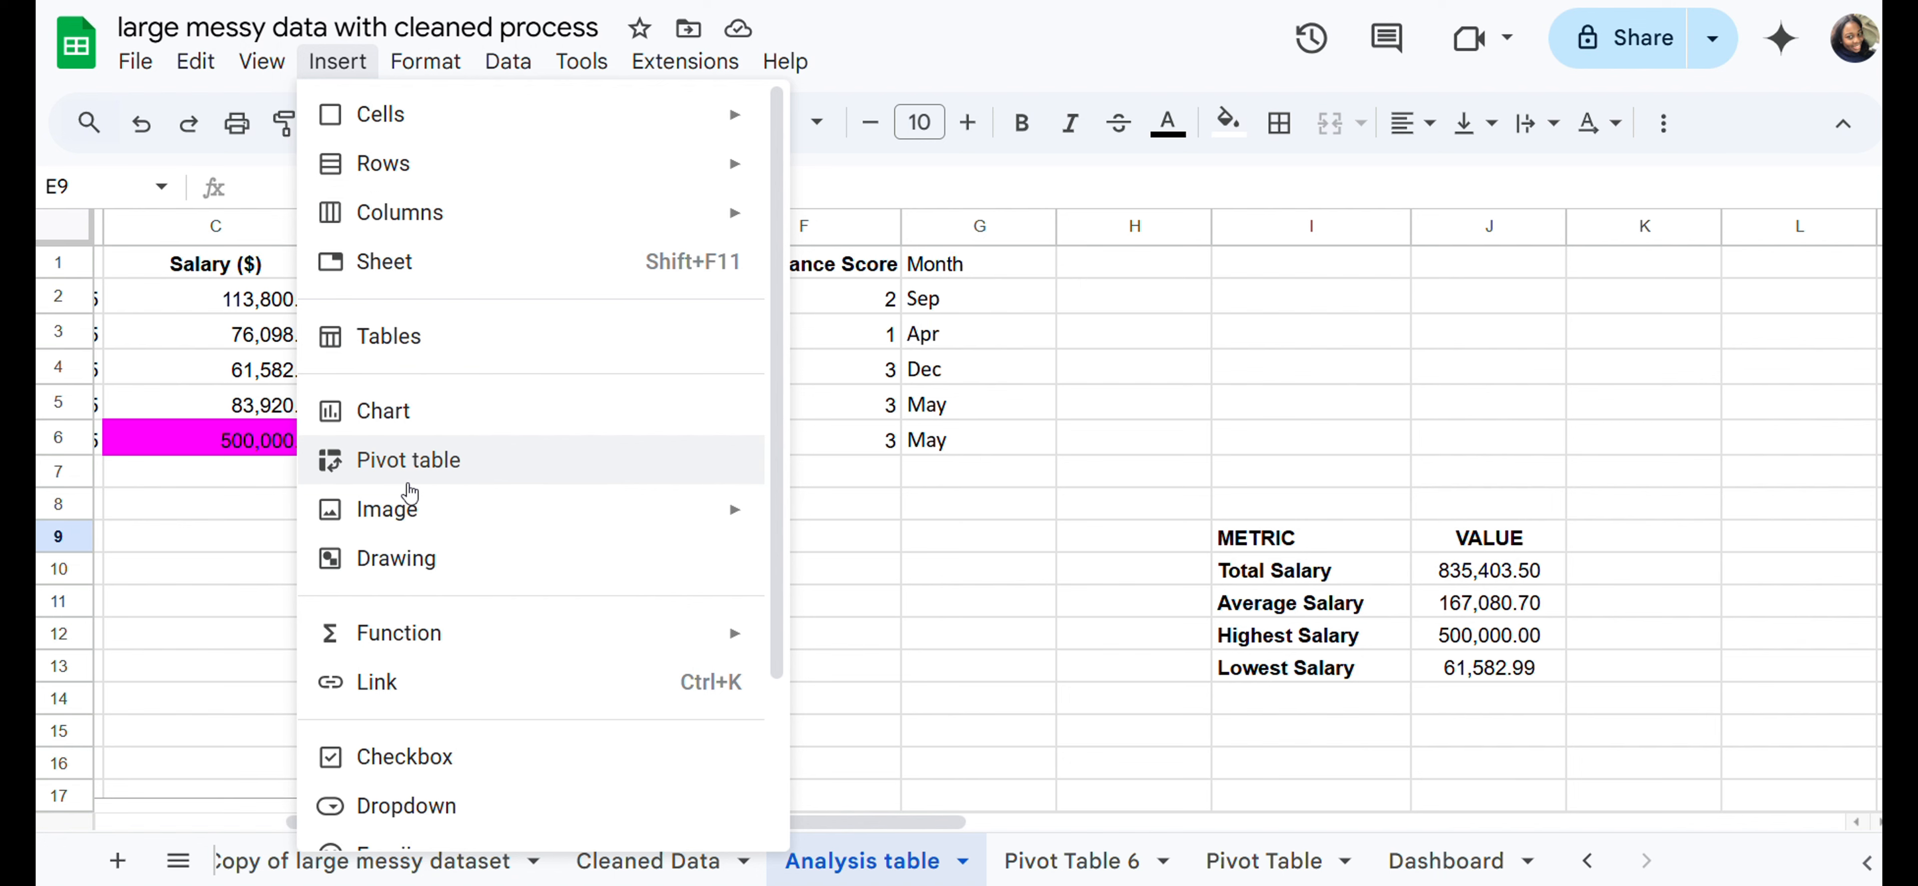
{"action": "left_click", "coordinate": [1116, 550]}
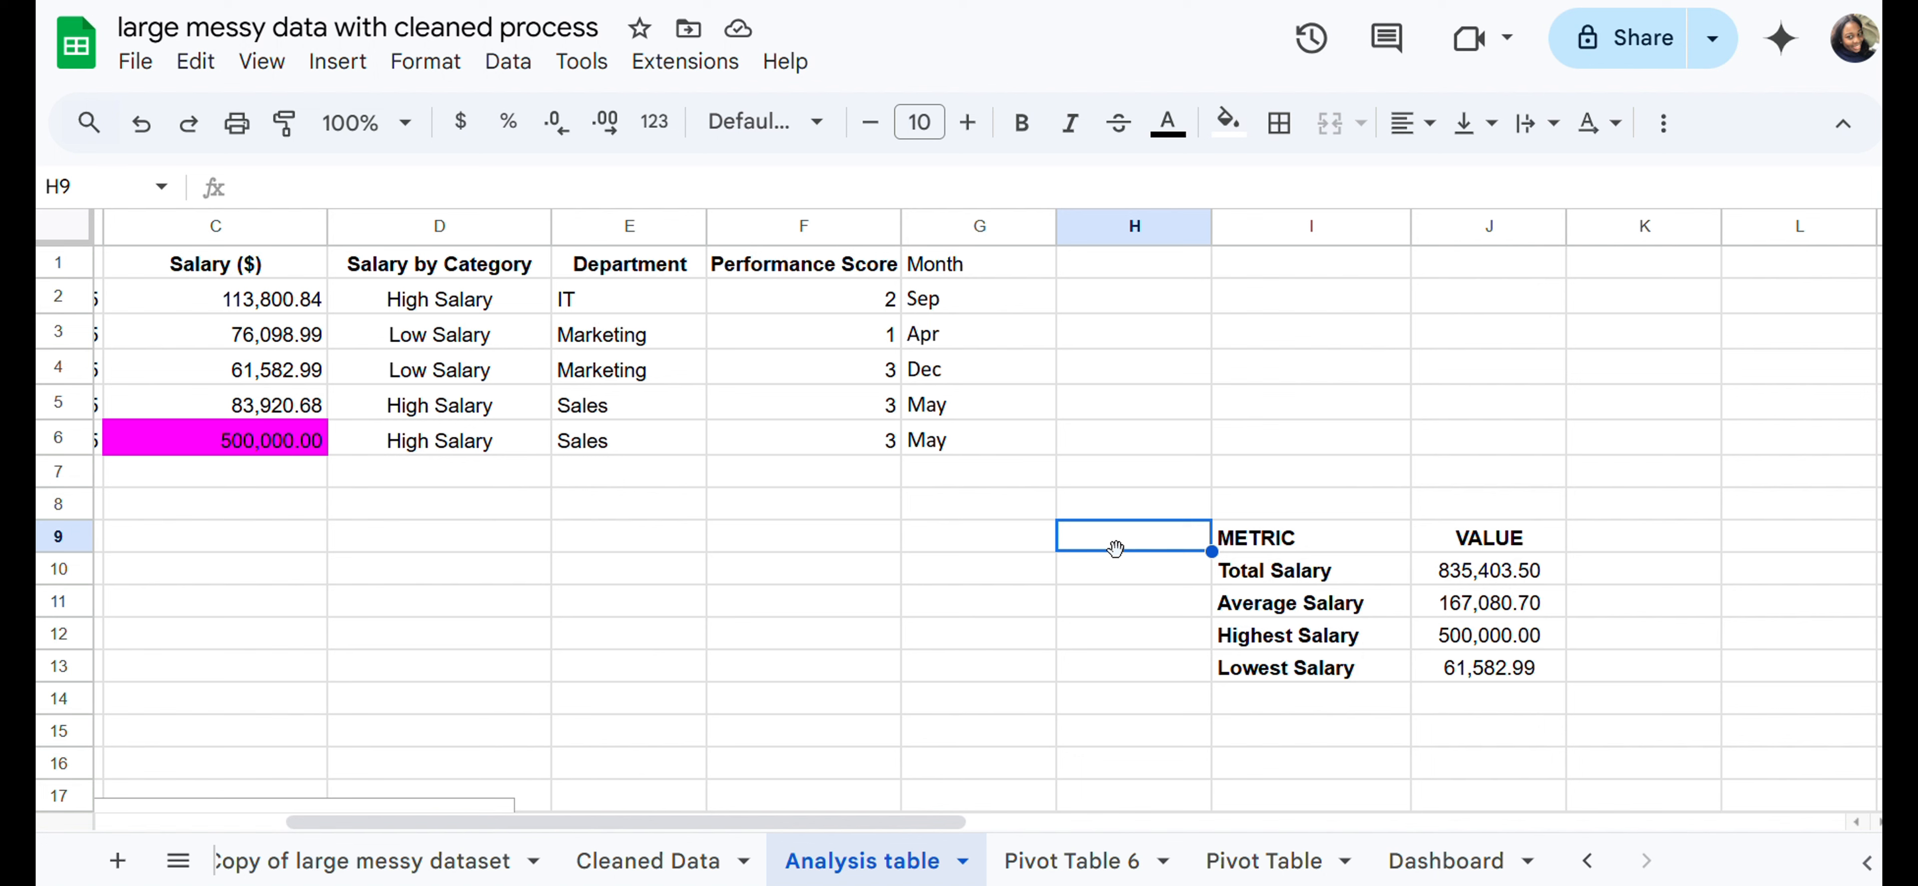
{"action": "scroll", "coordinate": [938, 537], "scroll_direction": "left", "scroll_amount": 5}
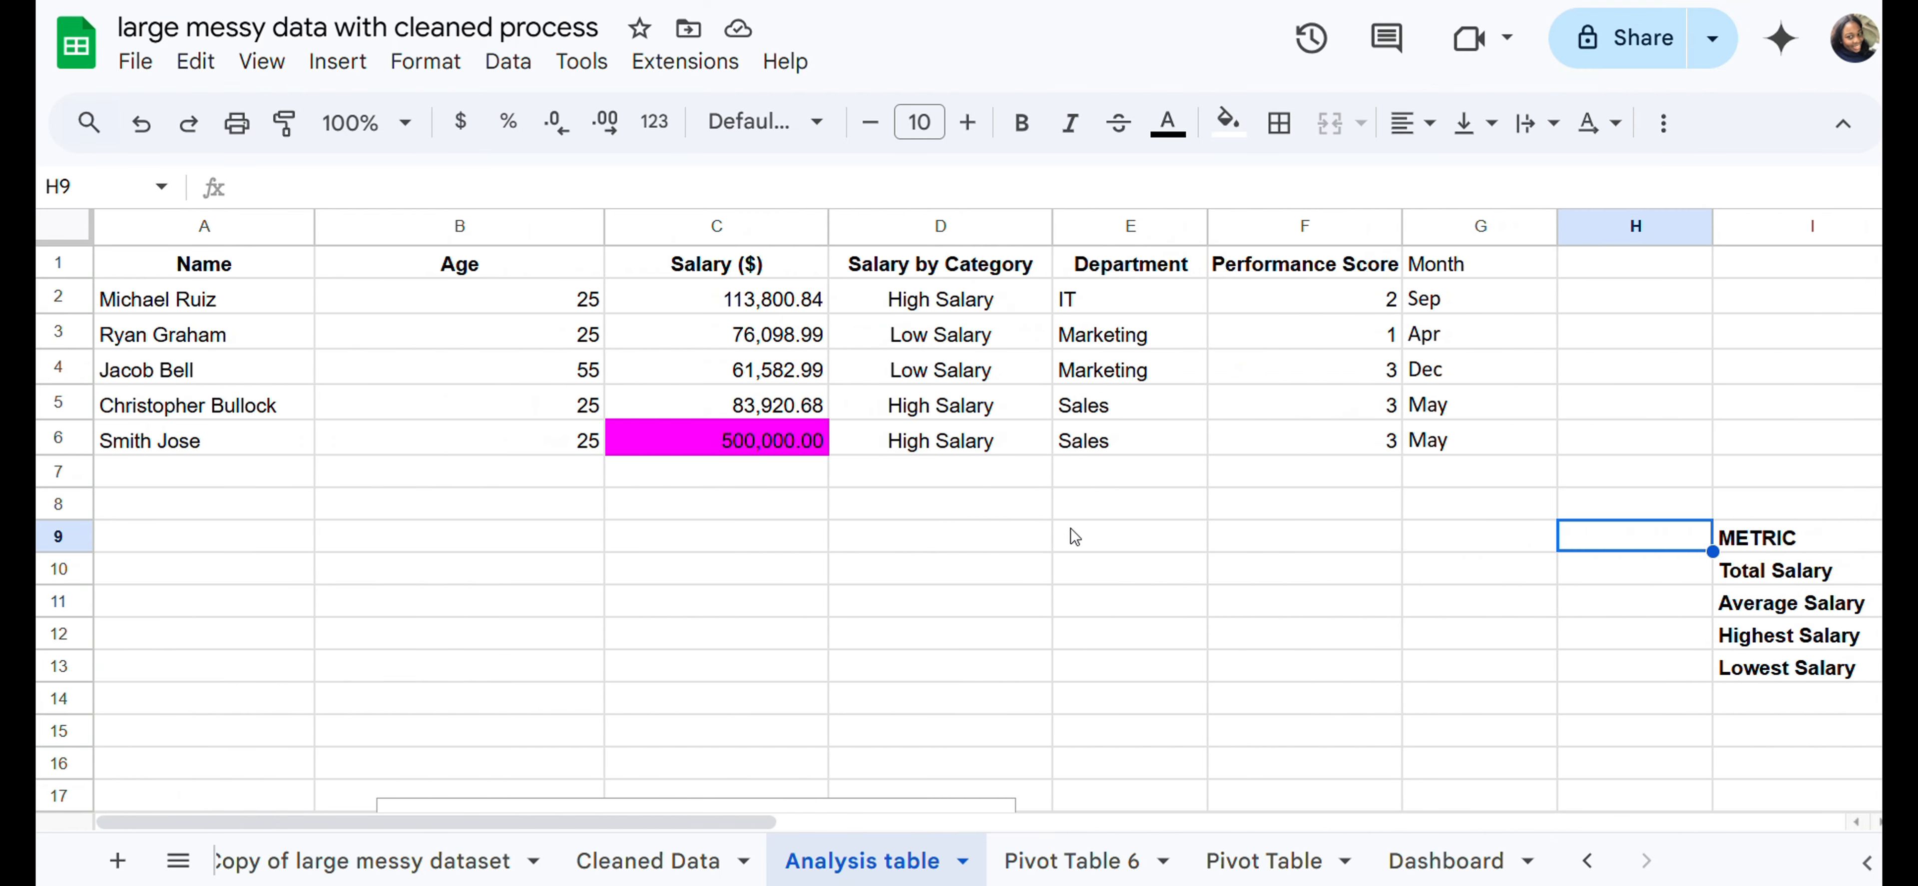
{"action": "left_click_drag", "start_coordinate": [1470, 448], "coordinate": [153, 274]}
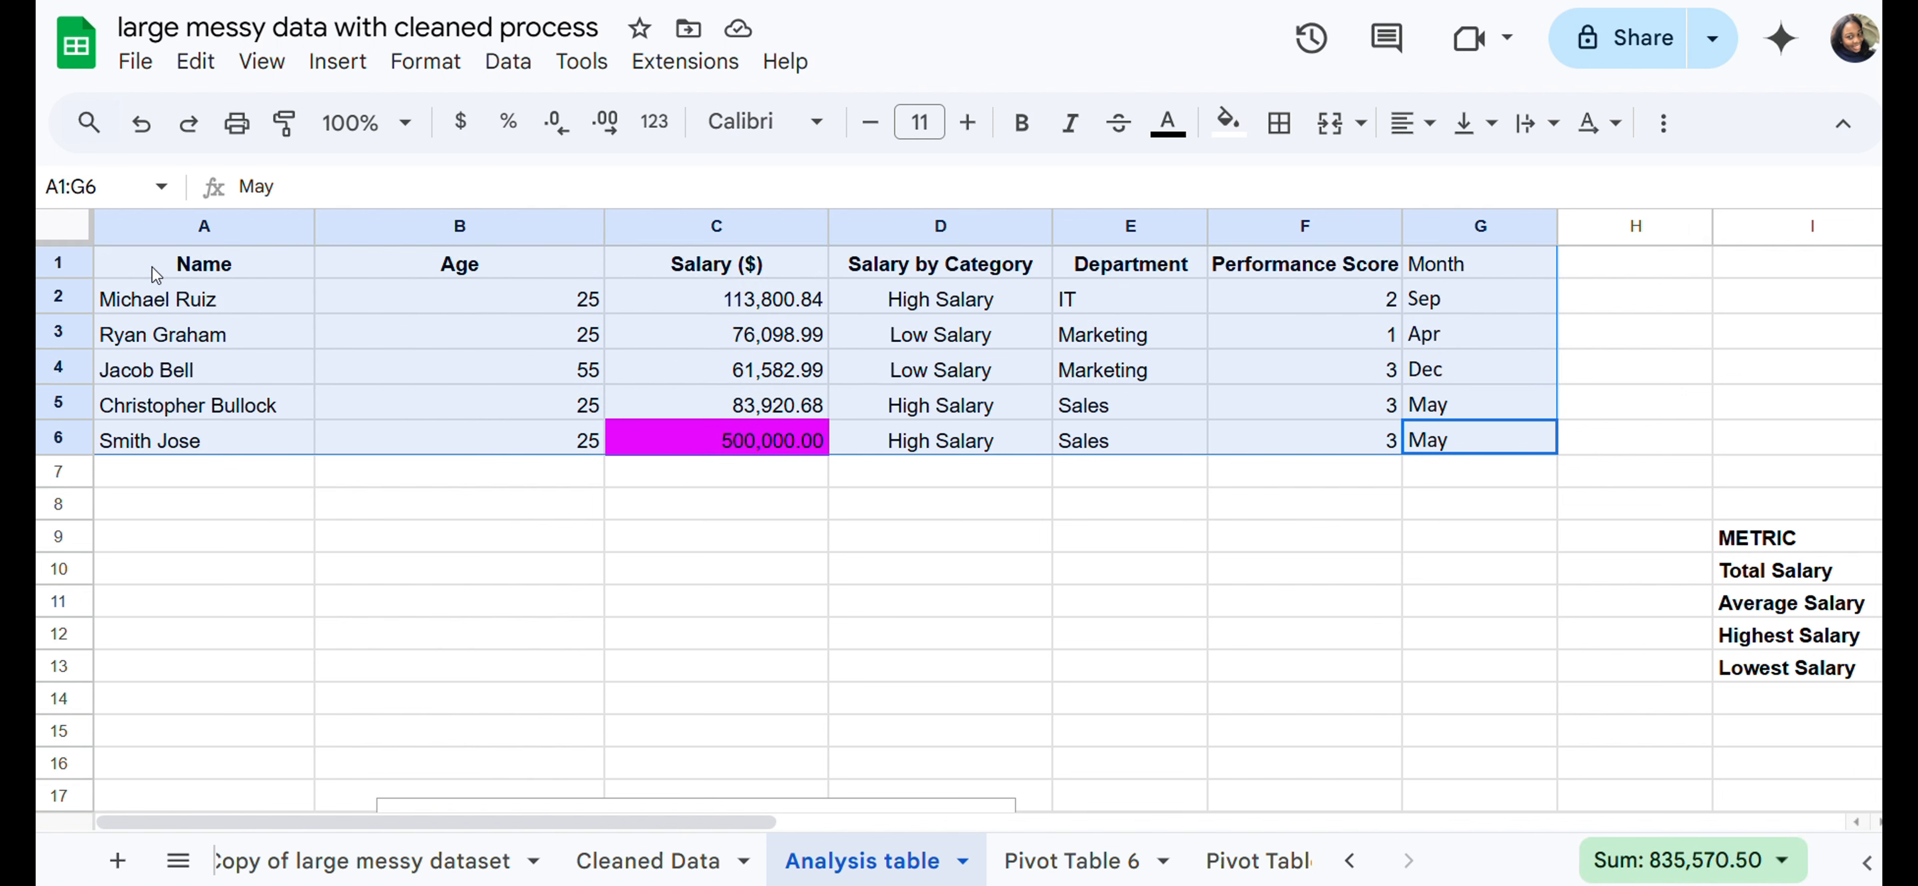
{"action": "left_click", "coordinate": [332, 65]}
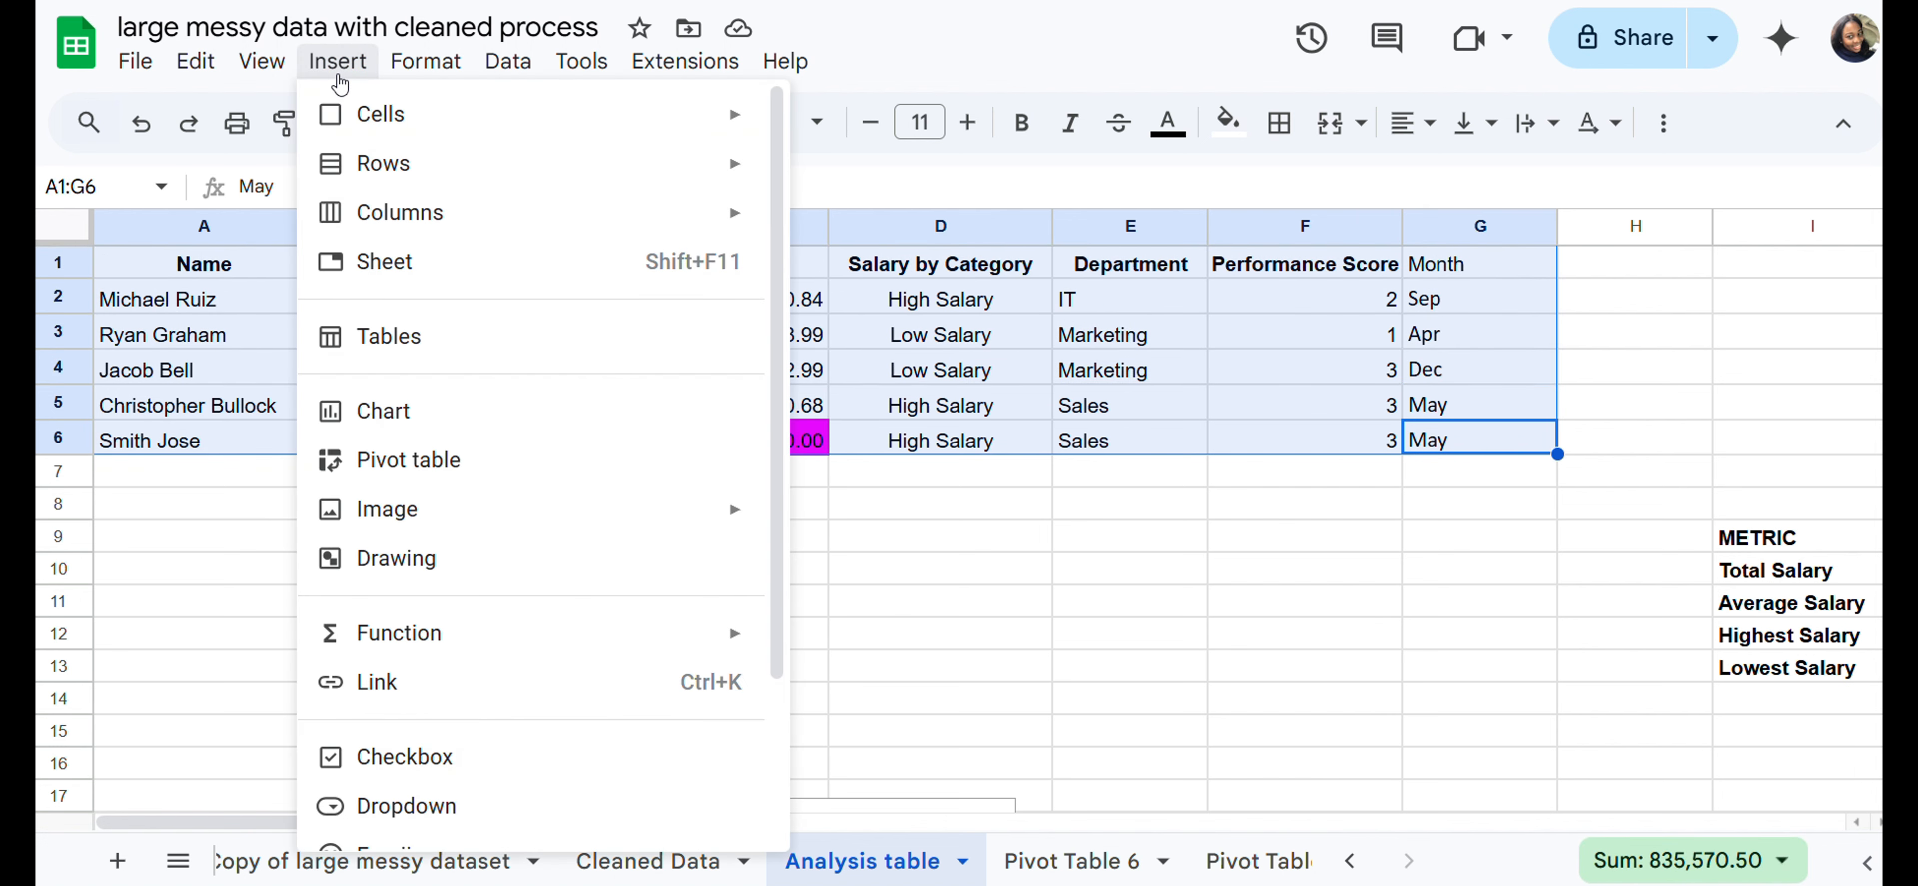
{"action": "left_click", "coordinate": [409, 470]}
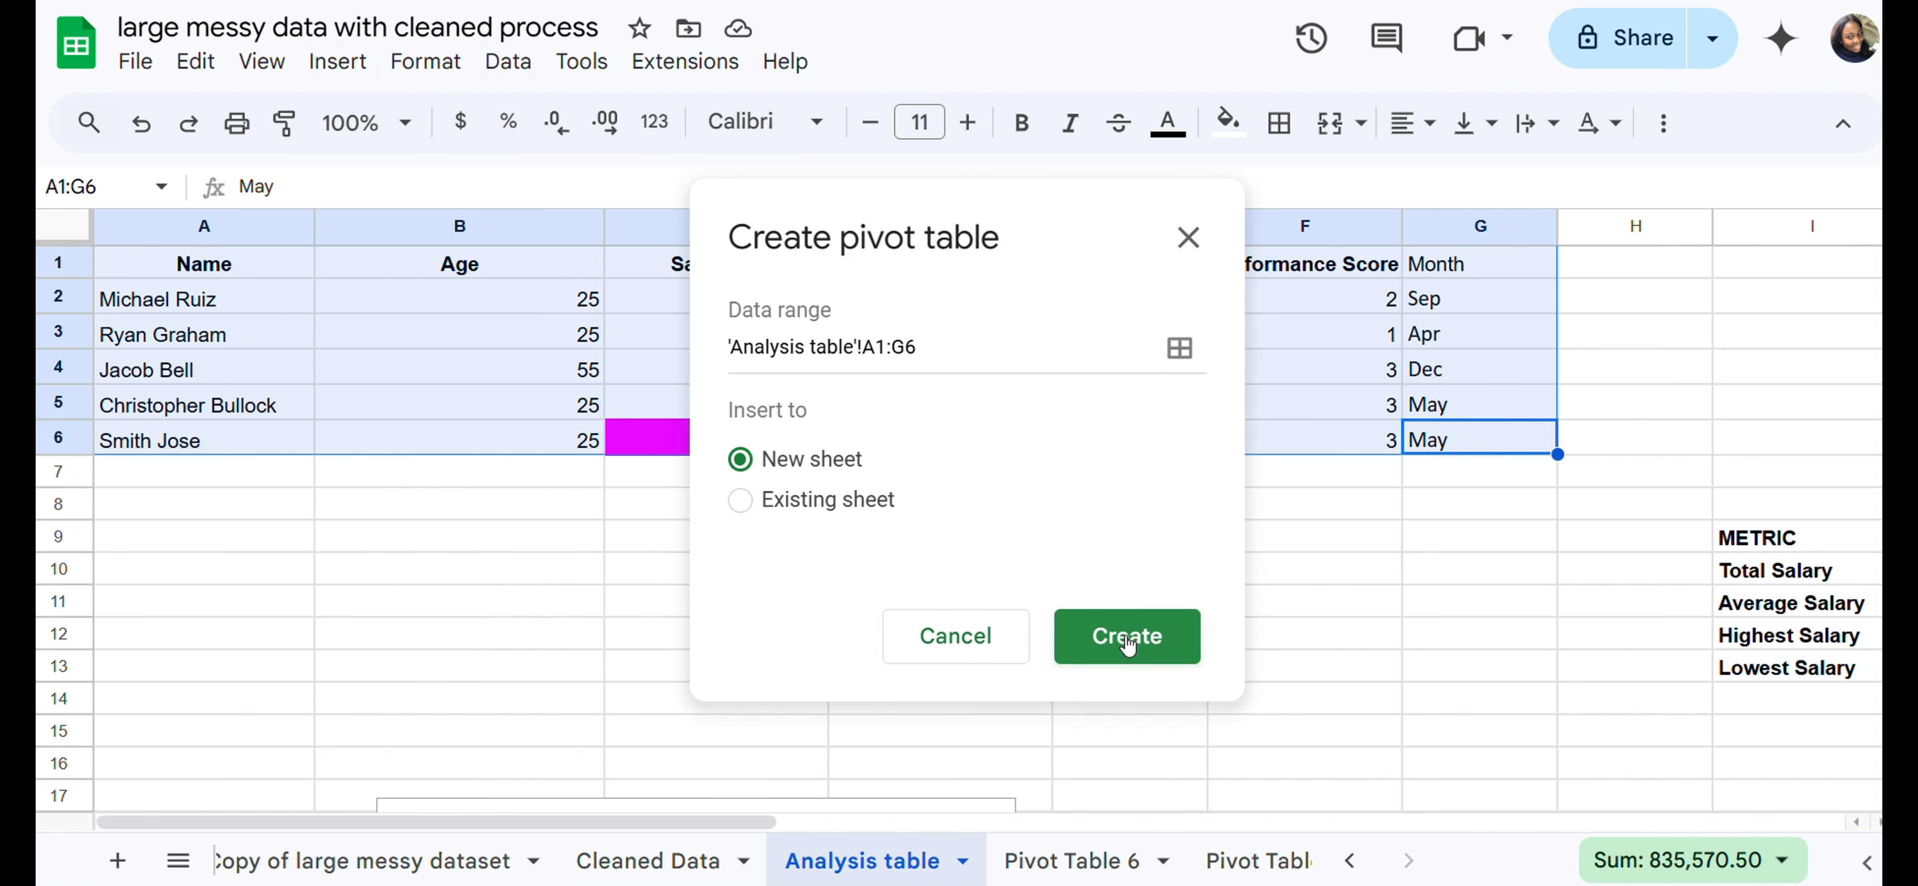
{"action": "left_click", "coordinate": [798, 516]}
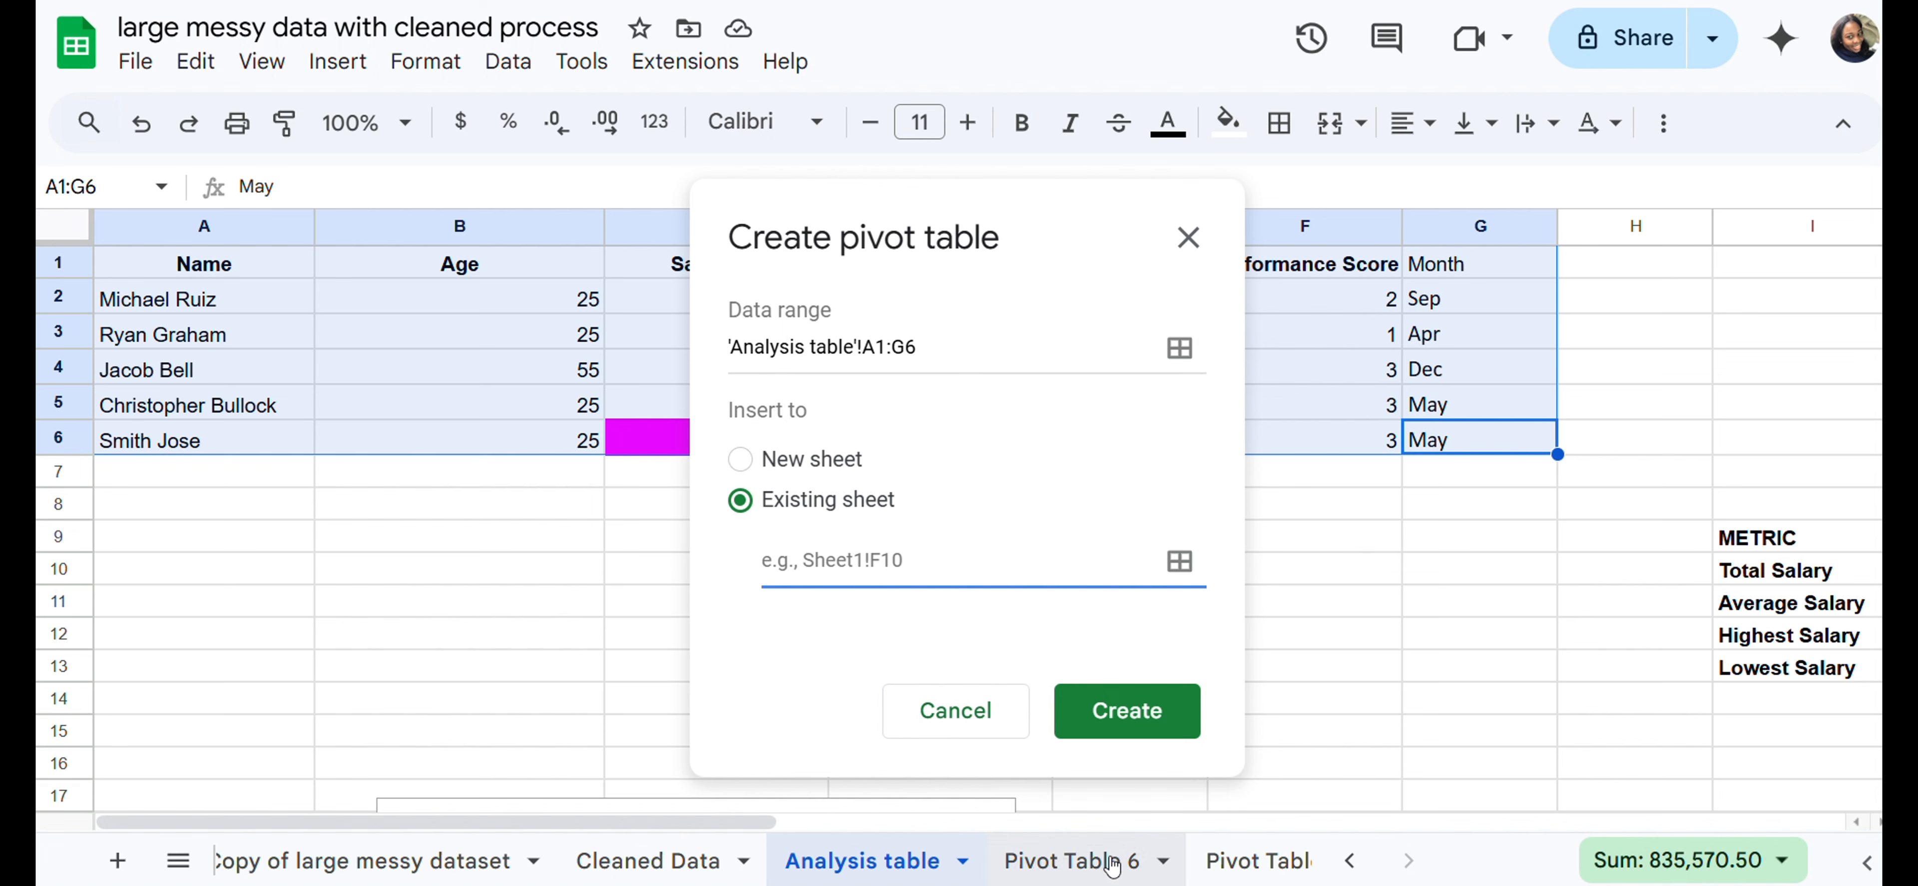
{"action": "scroll", "coordinate": [1112, 866], "scroll_direction": "right", "scroll_amount": 3}
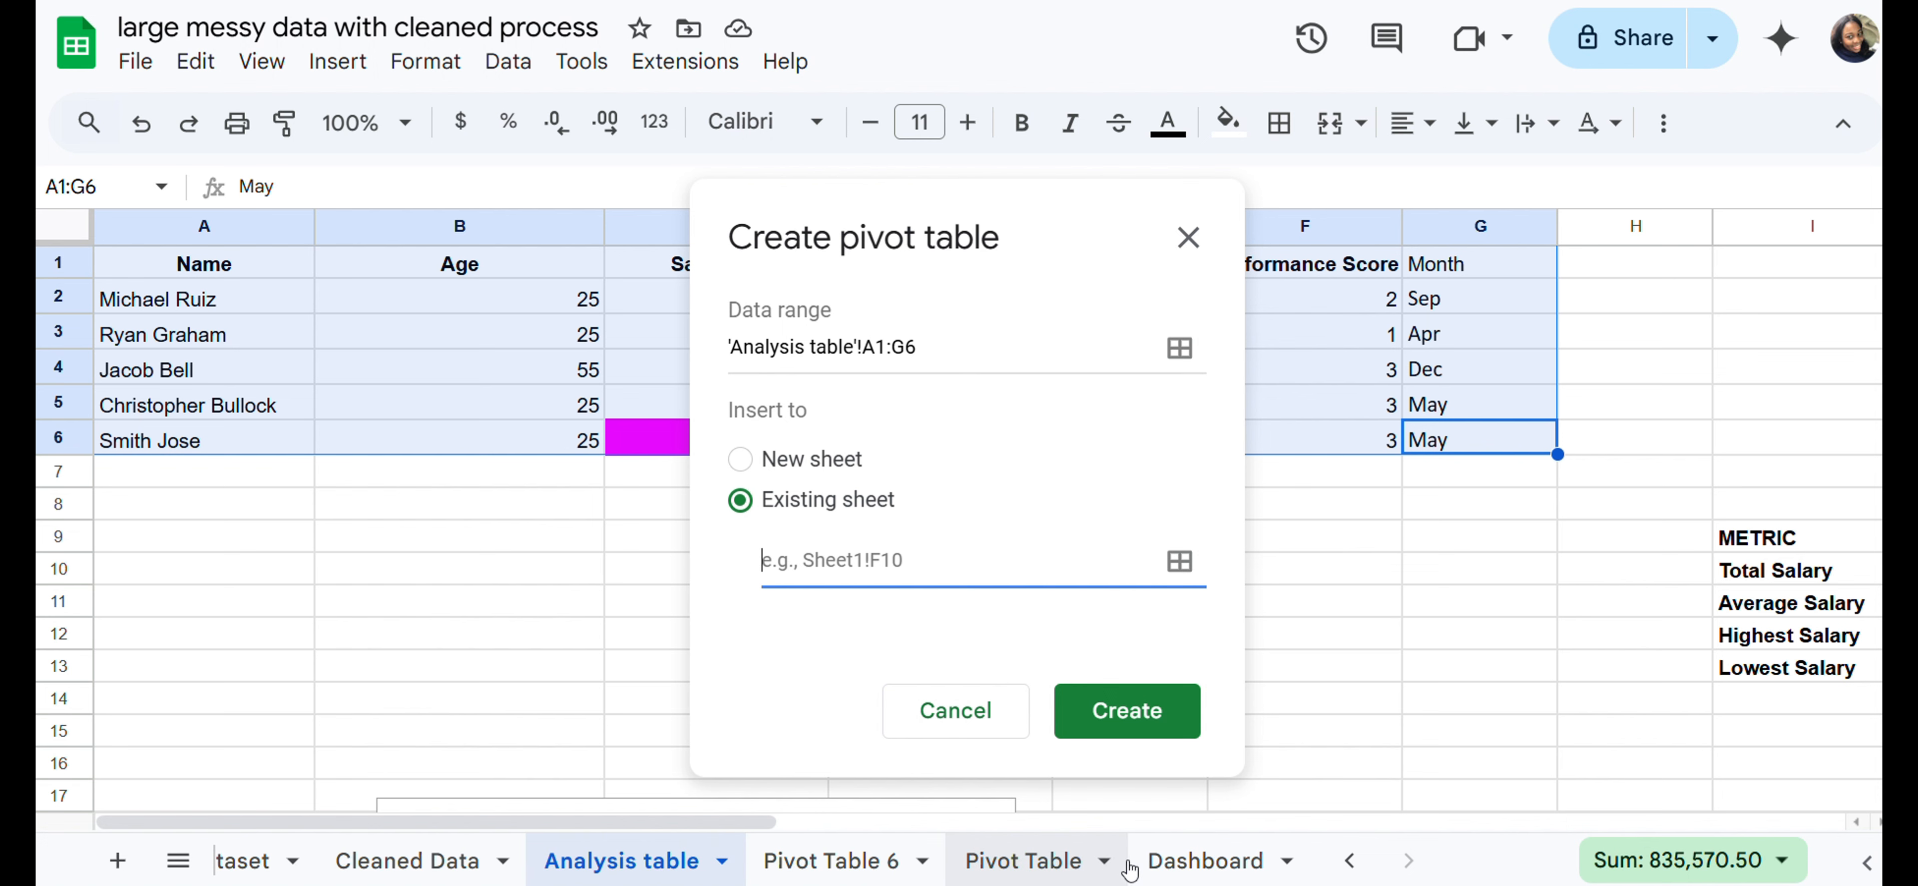
{"action": "left_click", "coordinate": [1175, 868]}
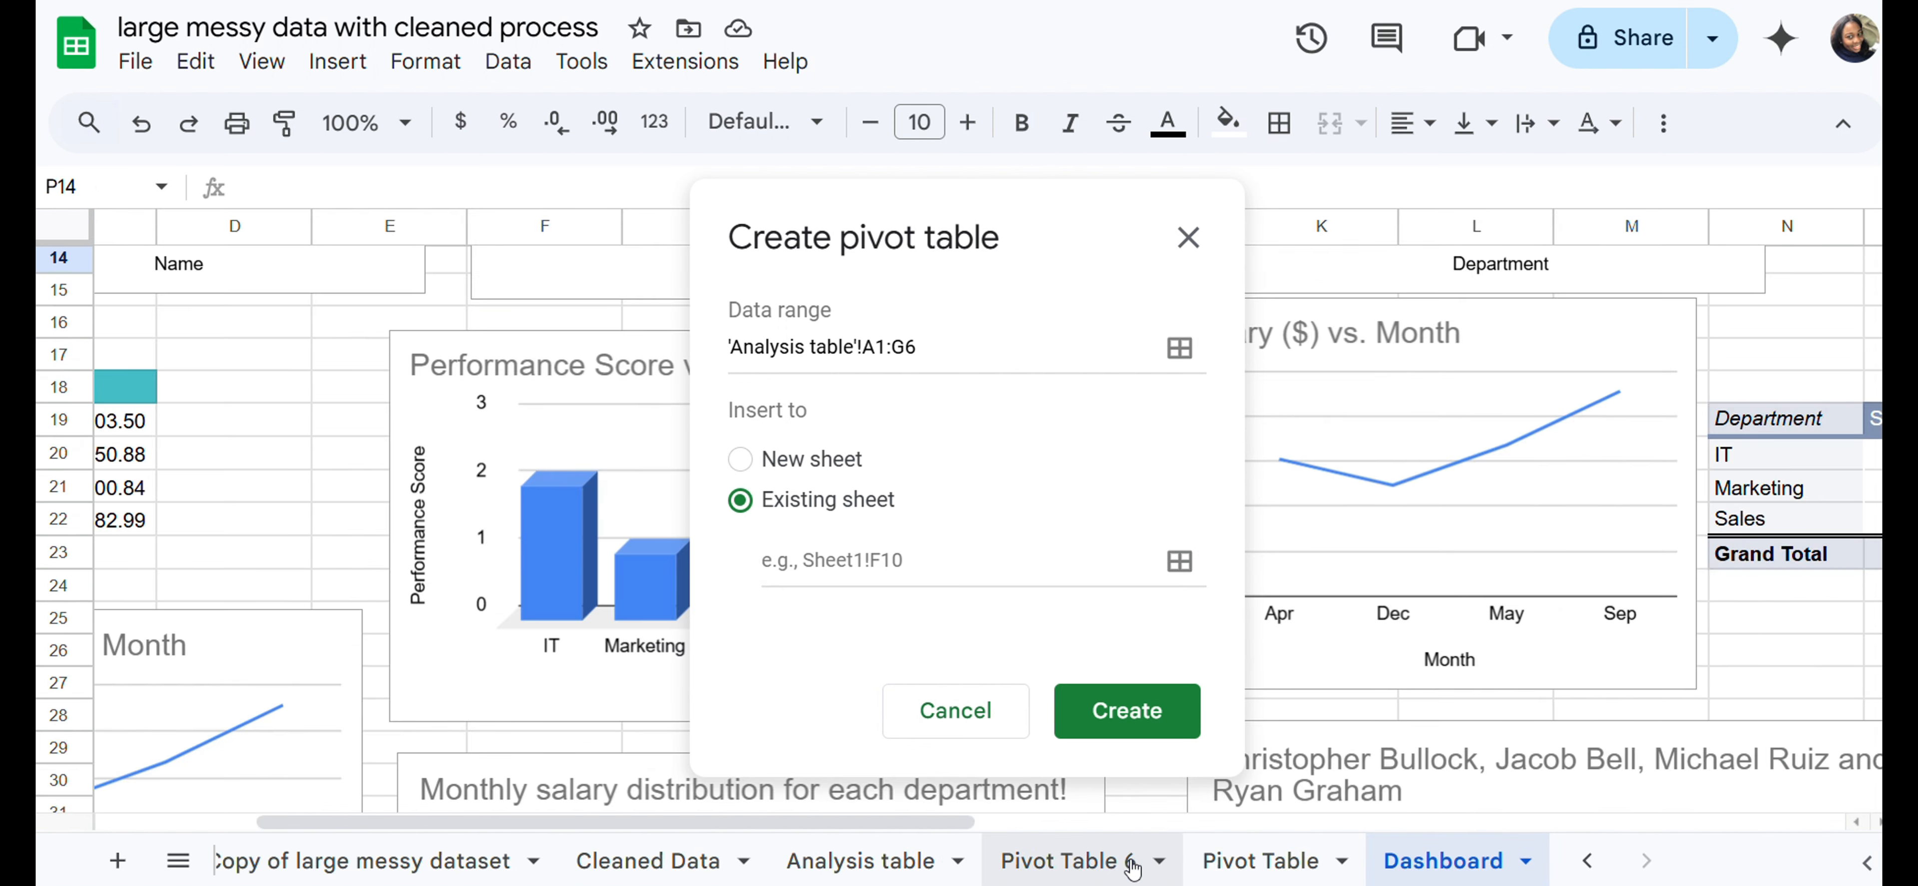
{"action": "left_click", "coordinate": [1005, 868]}
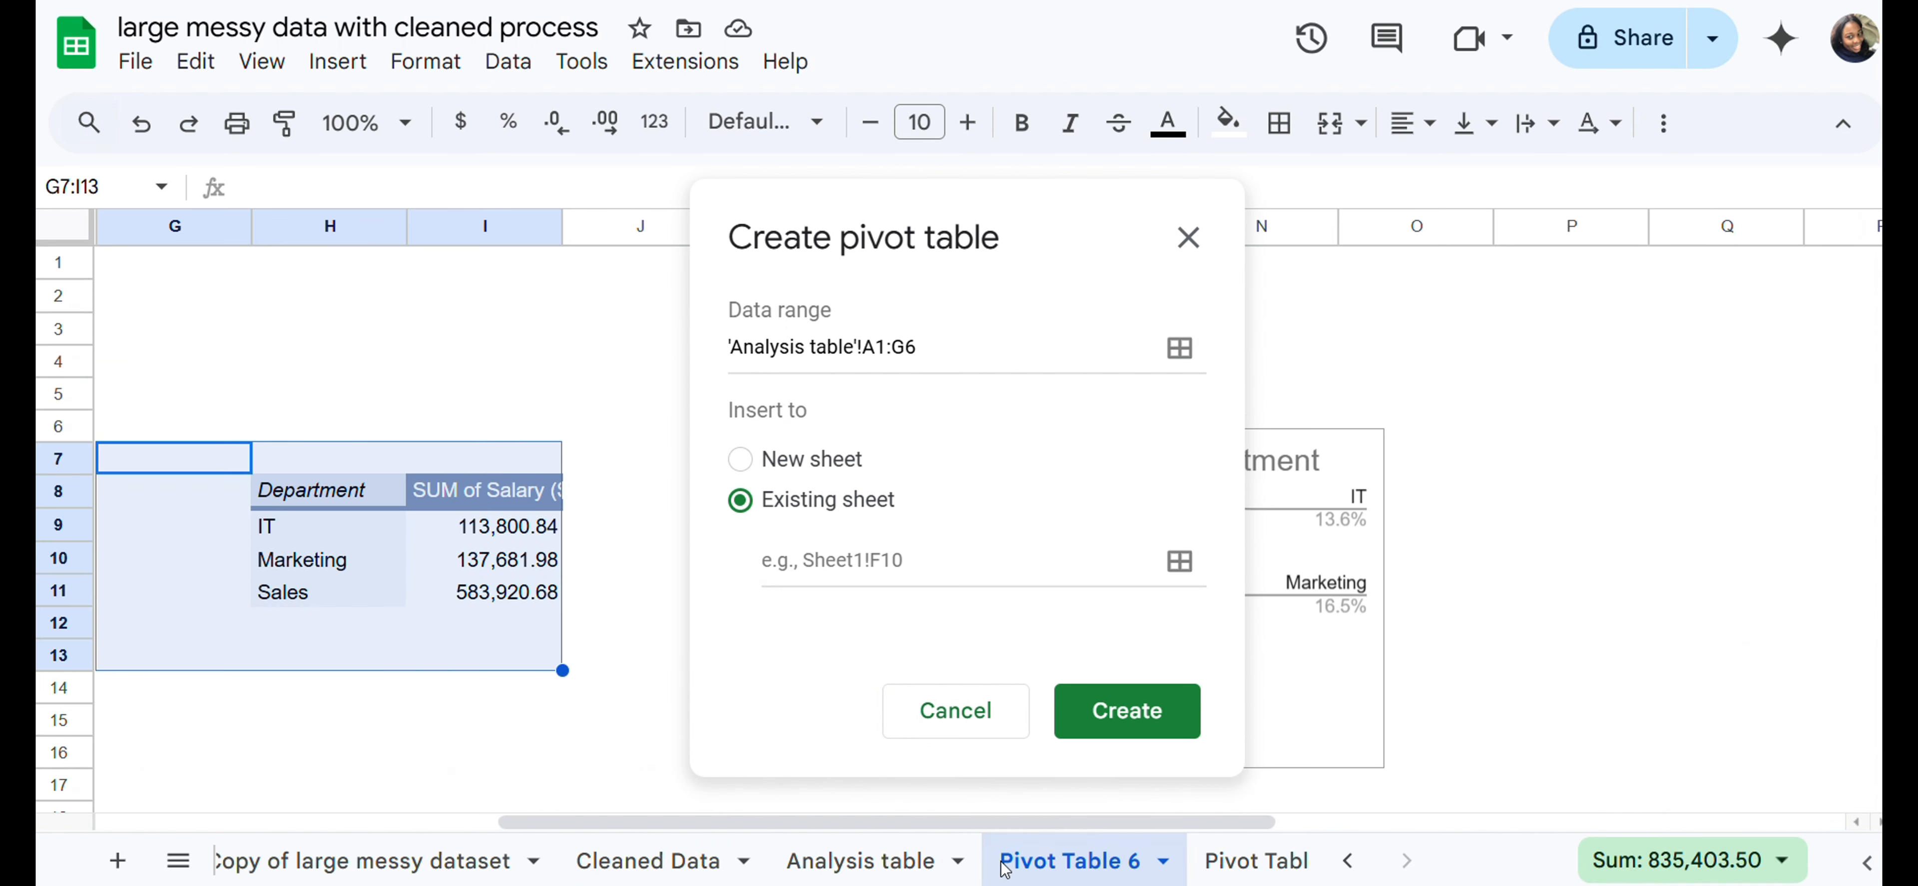
{"action": "left_click", "coordinate": [901, 864]}
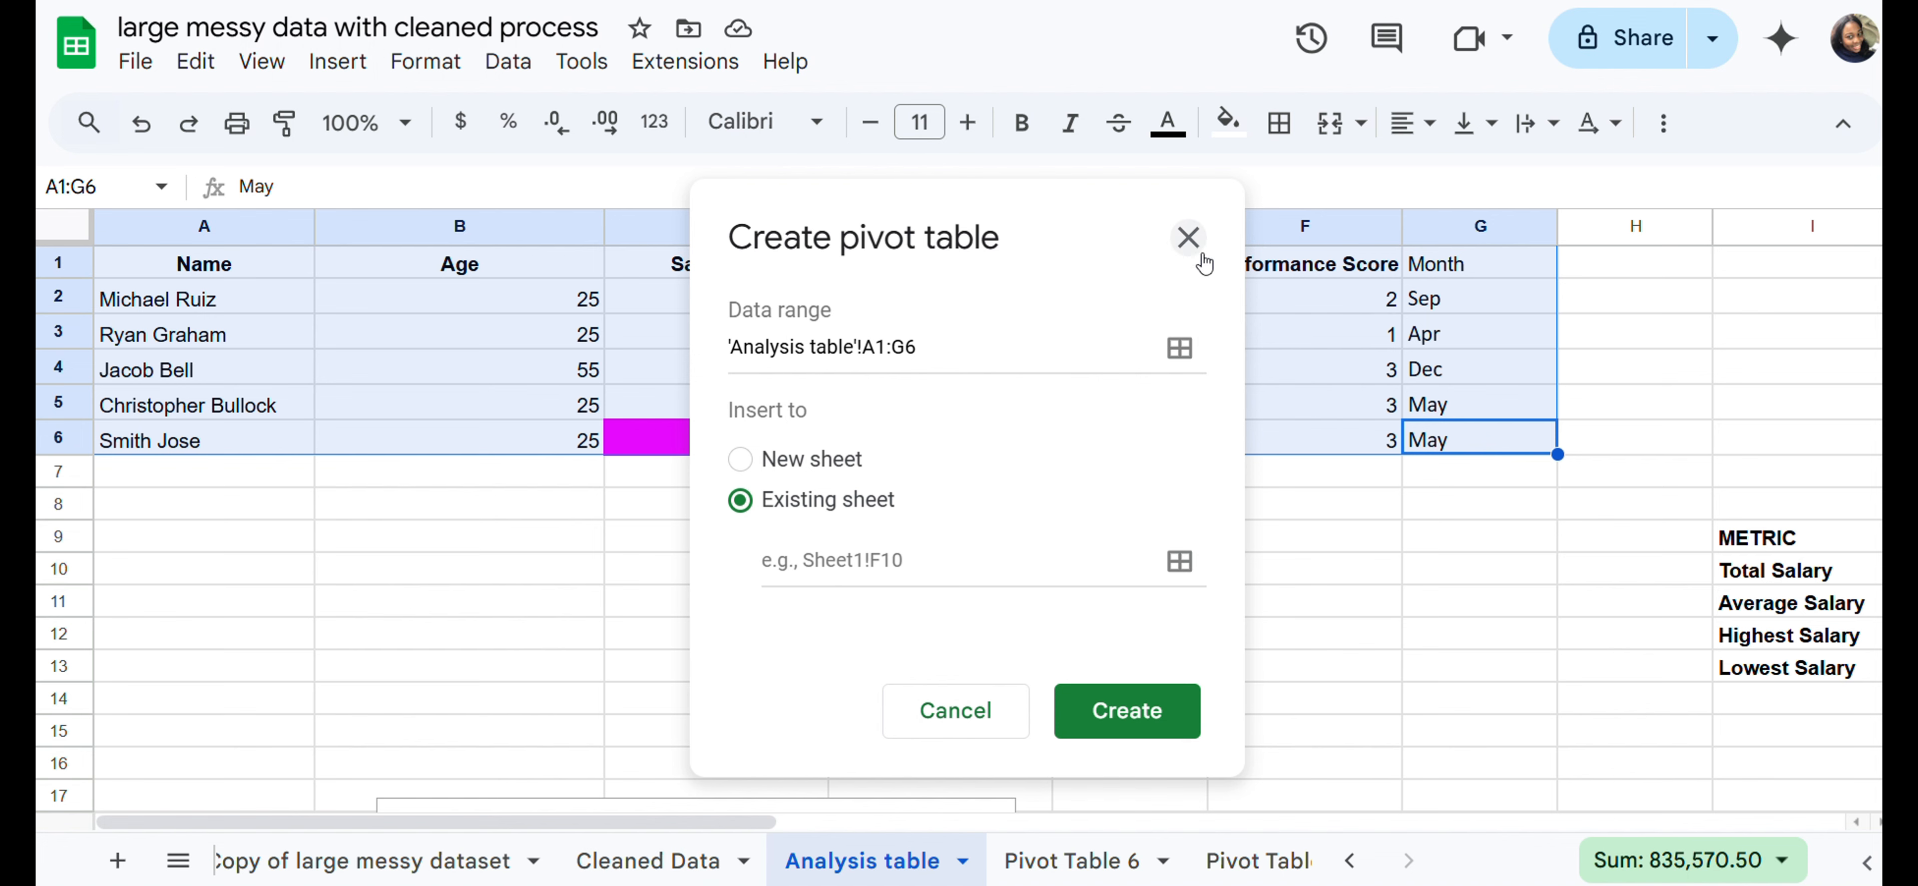
{"action": "left_click", "coordinate": [1188, 240]}
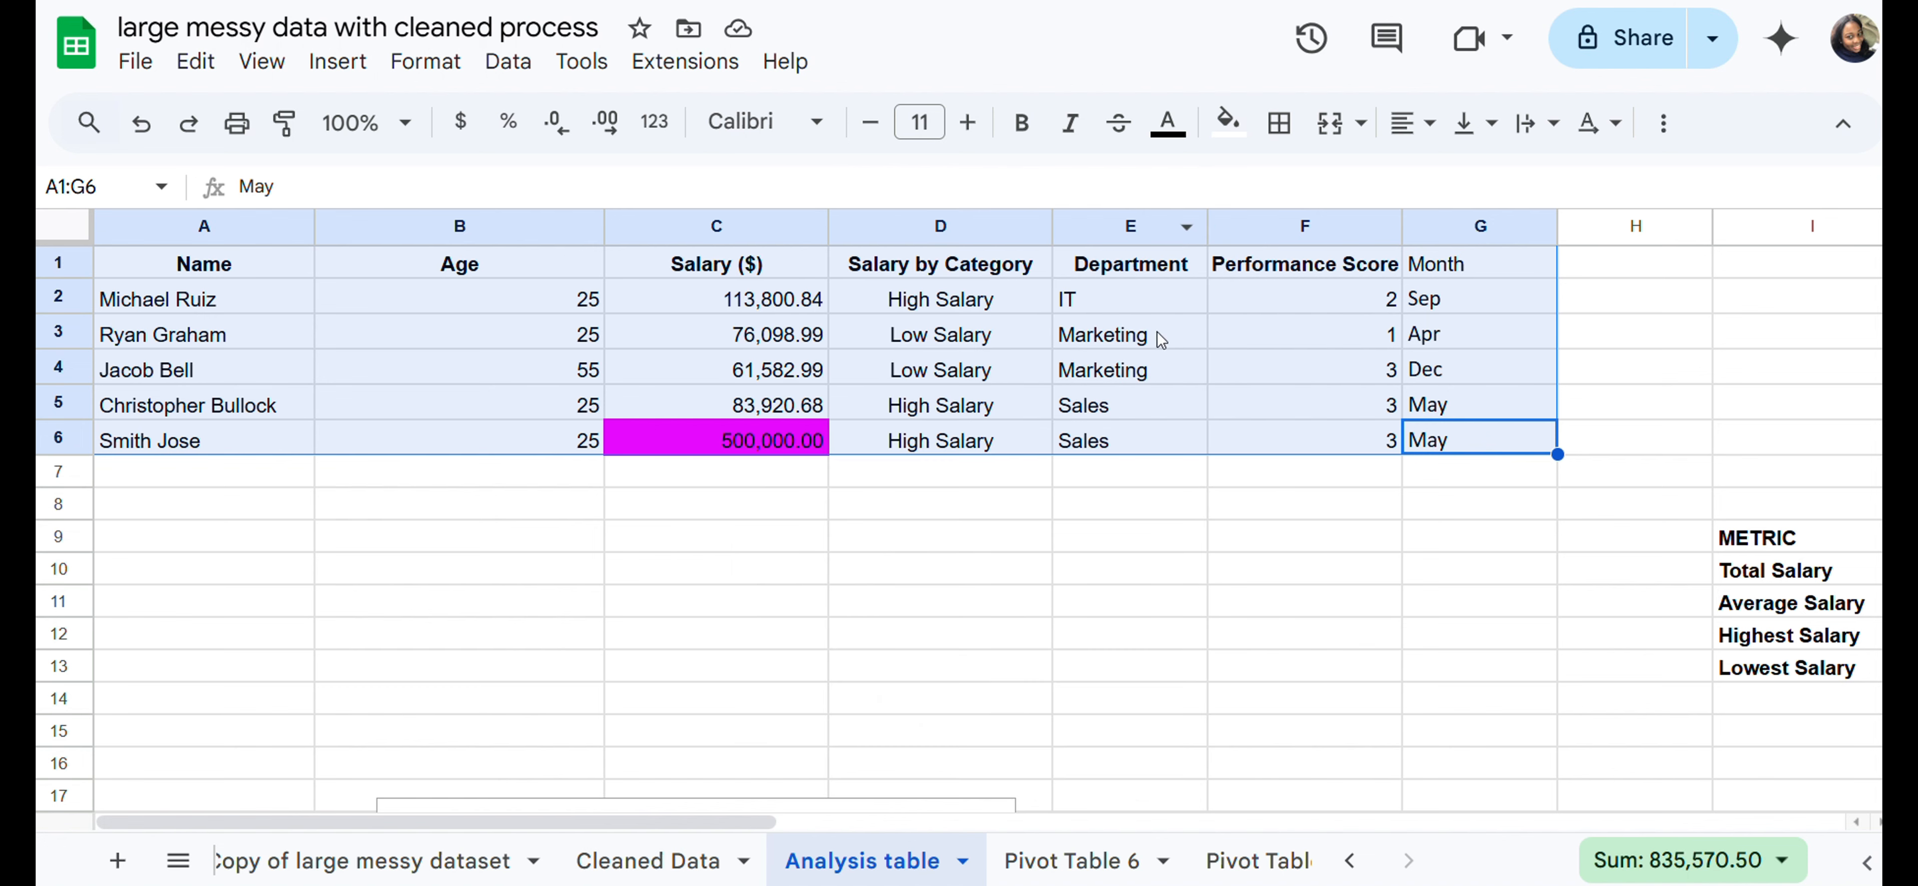
{"action": "left_click", "coordinate": [721, 704]}
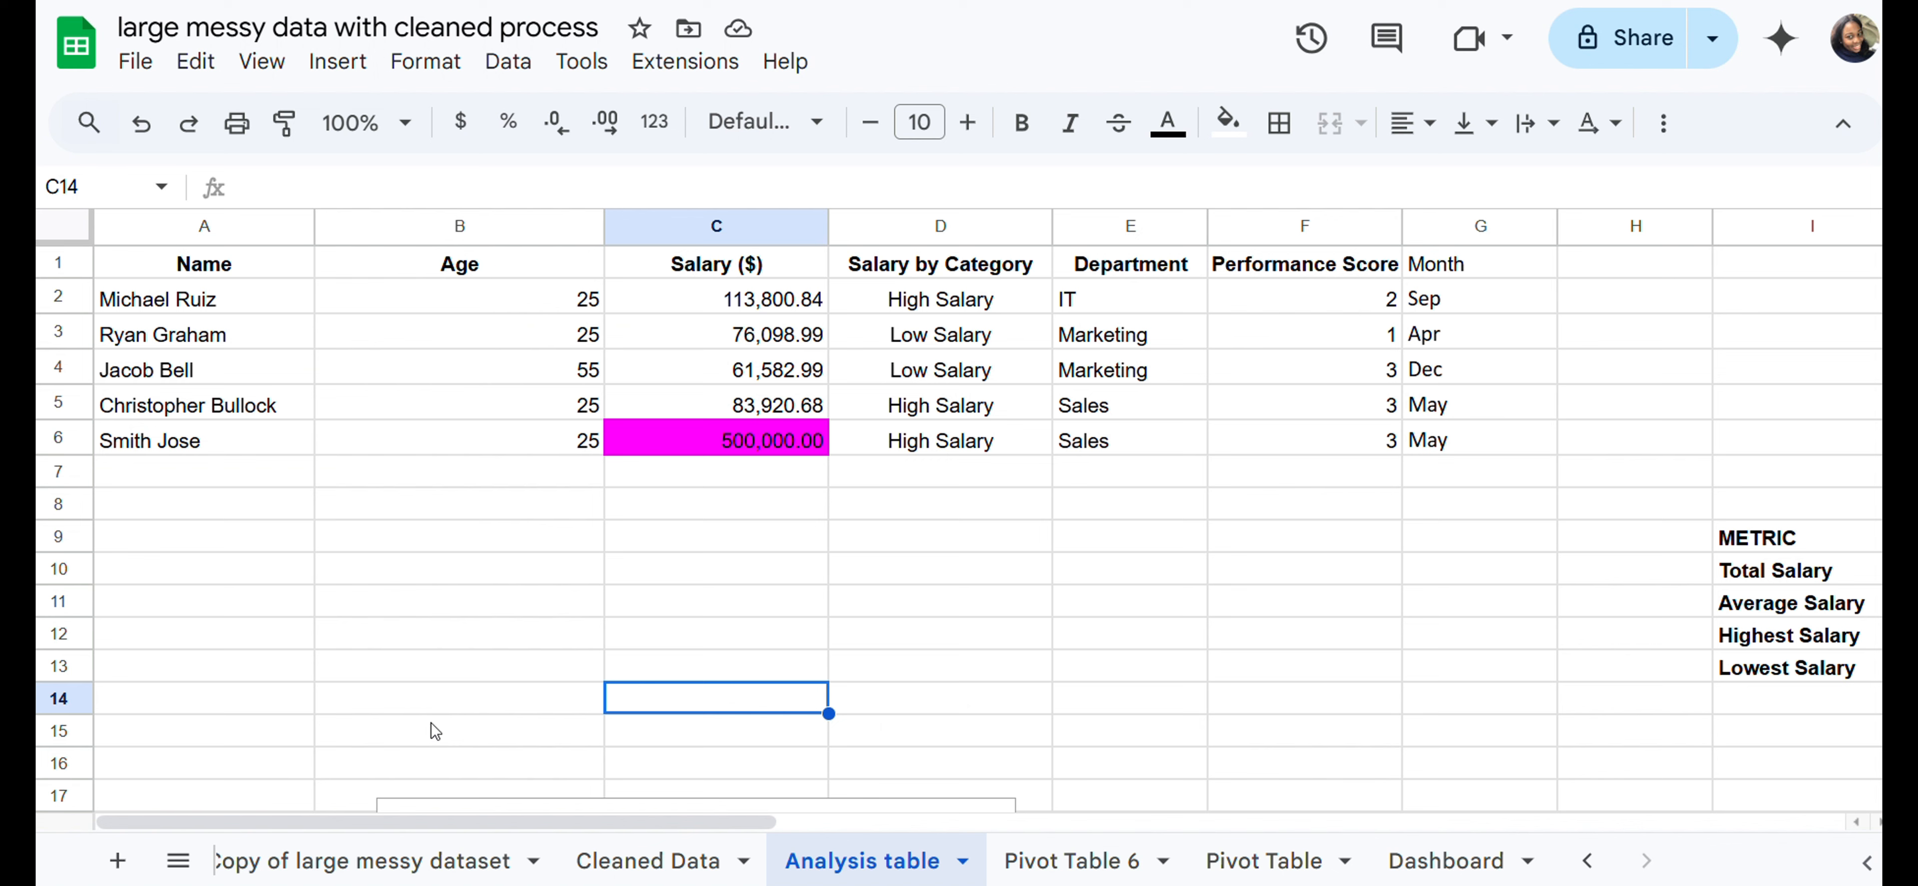
Step: Review the workbook's sheets in turn: Copy of large messy dataset, Cleaned Data, Analysis table, Pivot Table and the Dashboard charts
{"action": "left_click", "coordinate": [257, 863]}
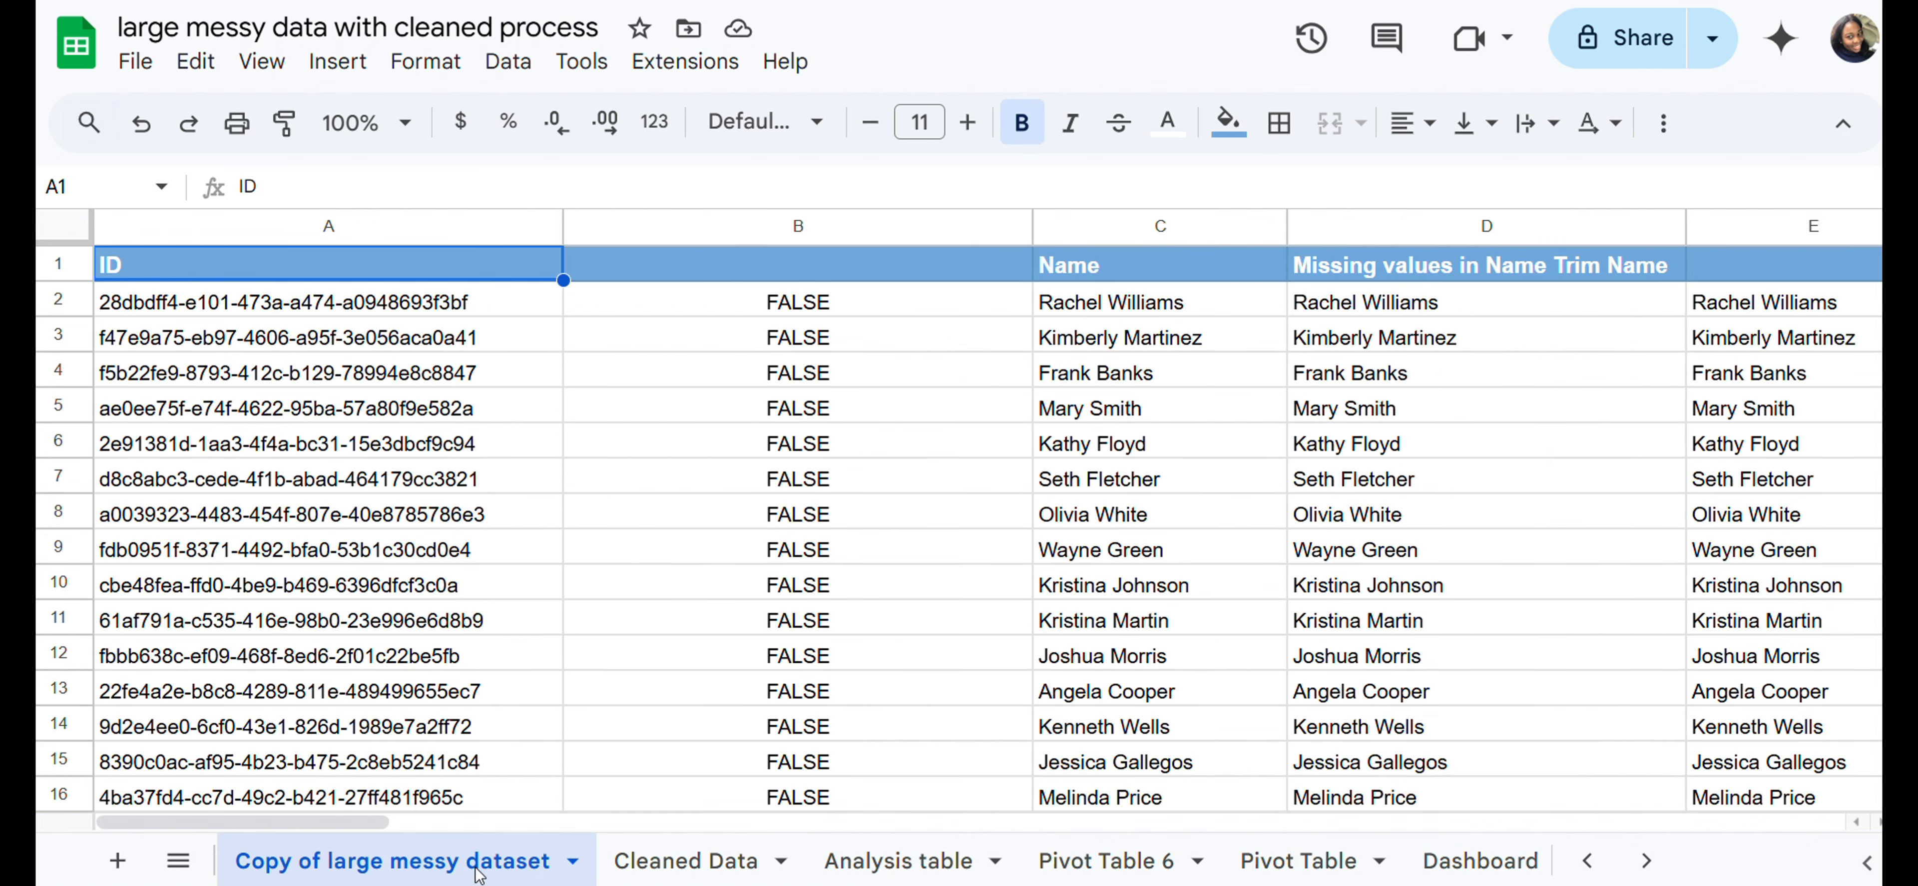
{"action": "left_click", "coordinate": [674, 867]}
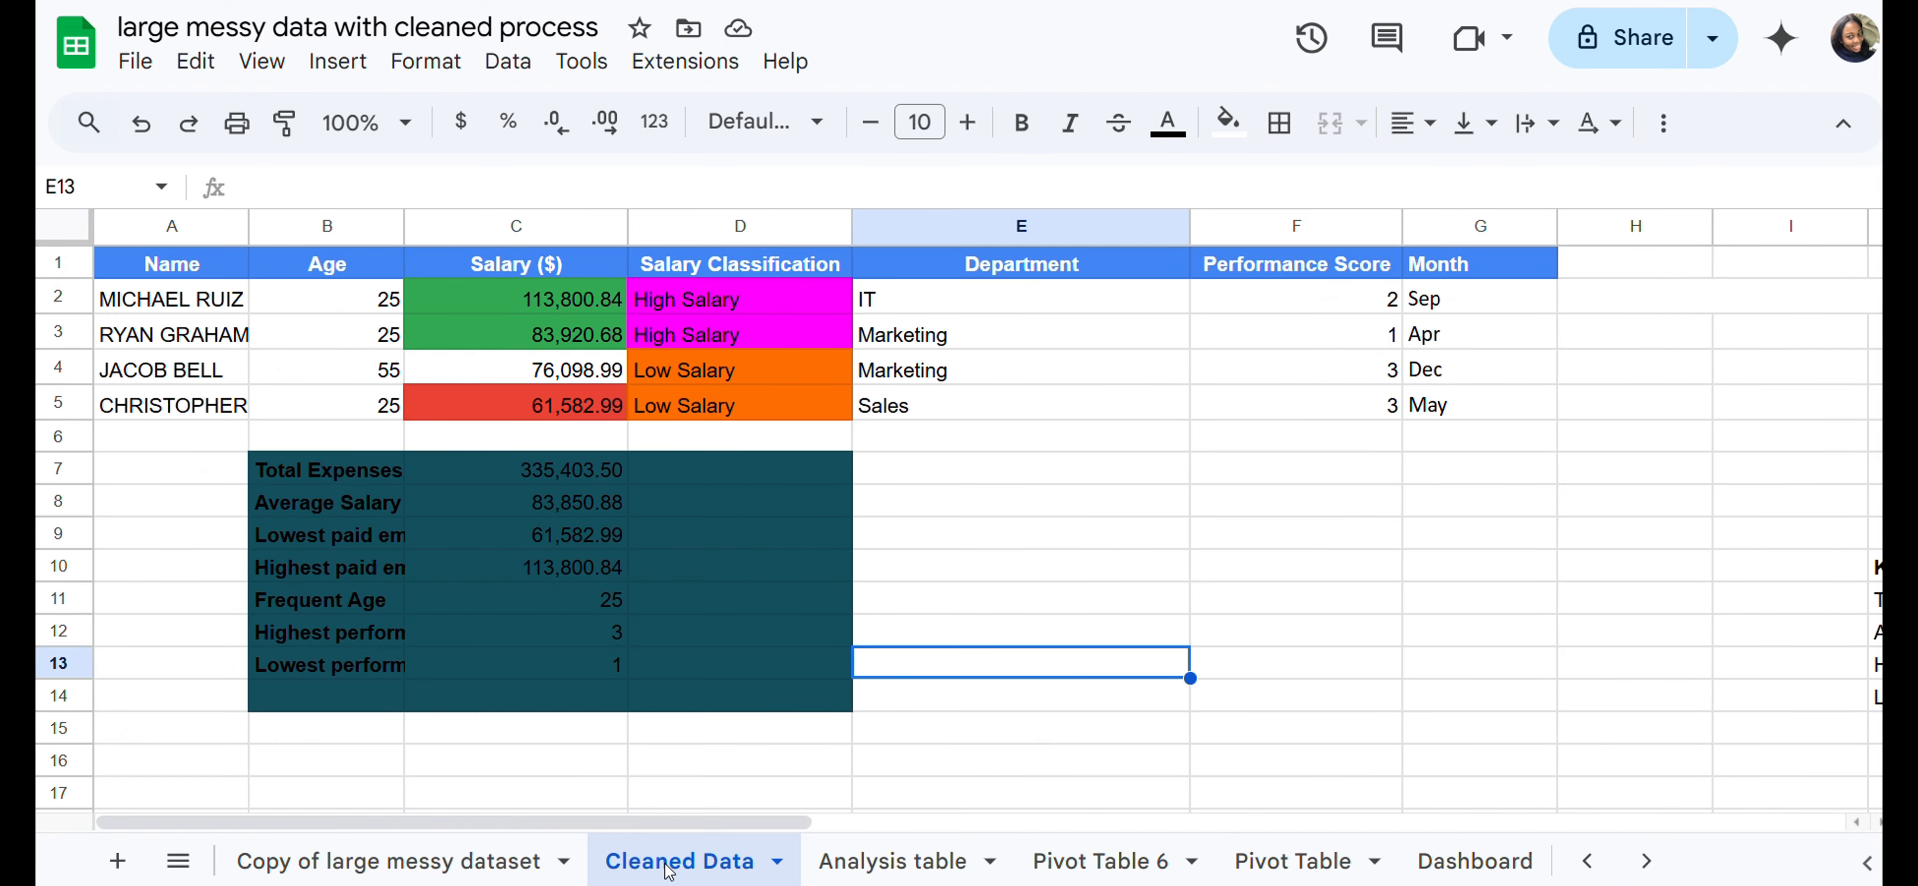
{"action": "left_click", "coordinate": [860, 864]}
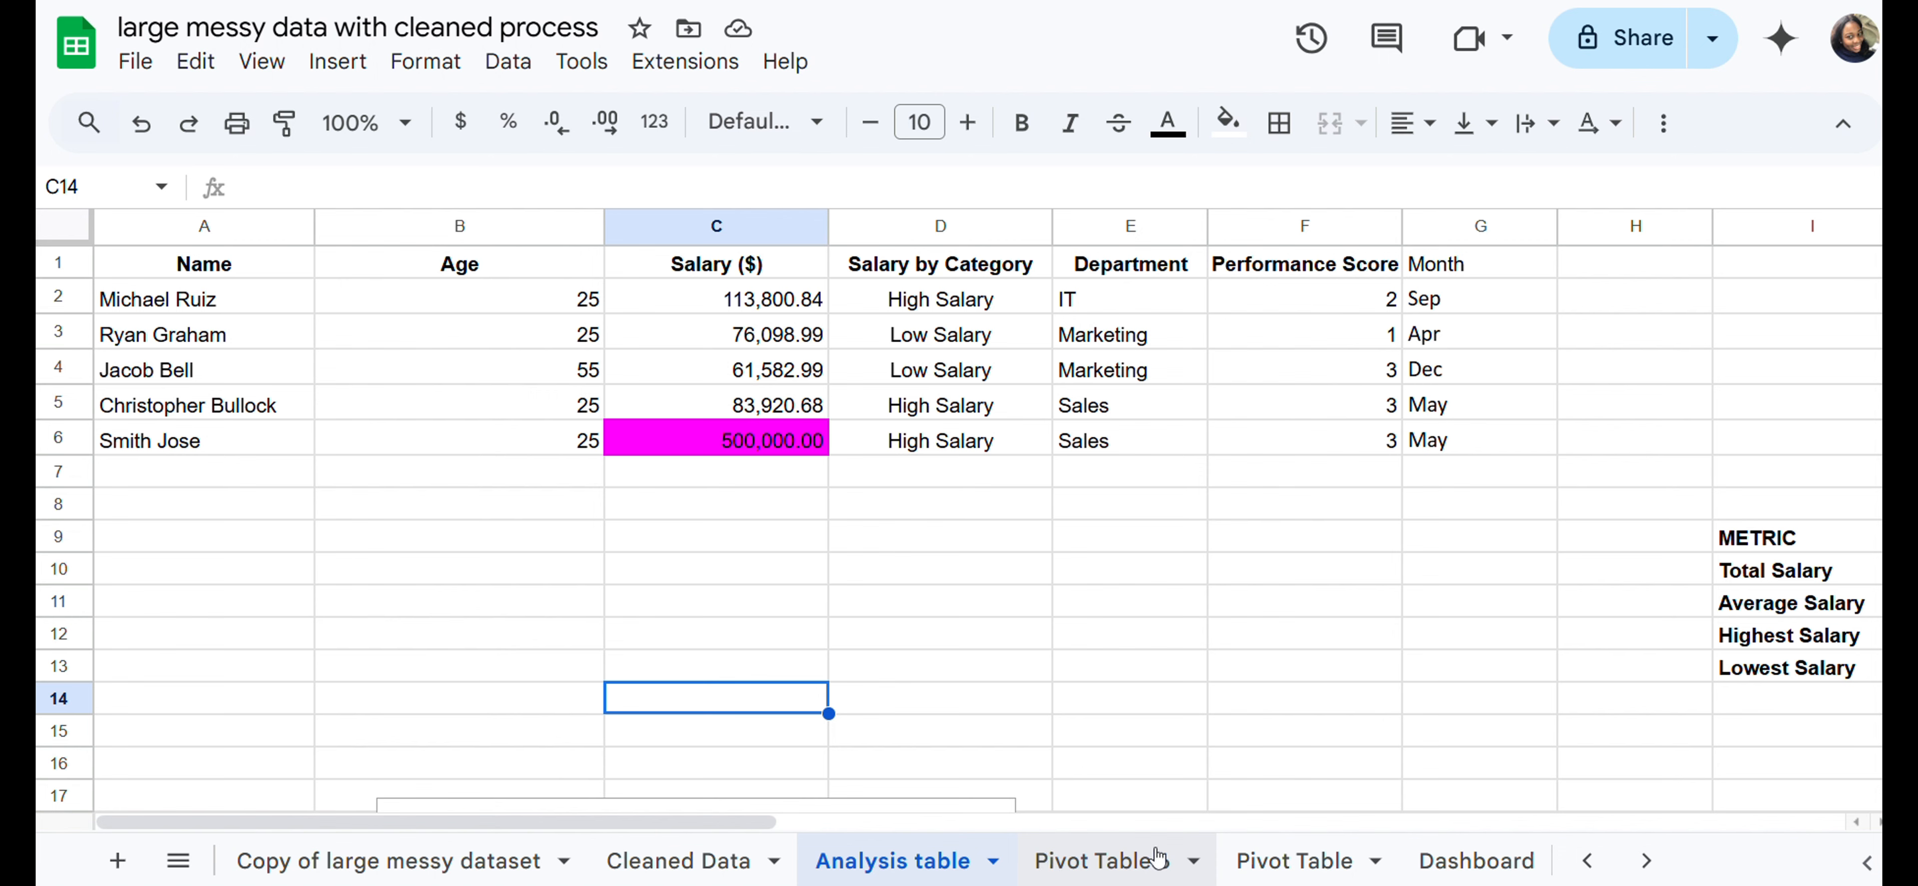
{"action": "left_click", "coordinate": [1288, 865]}
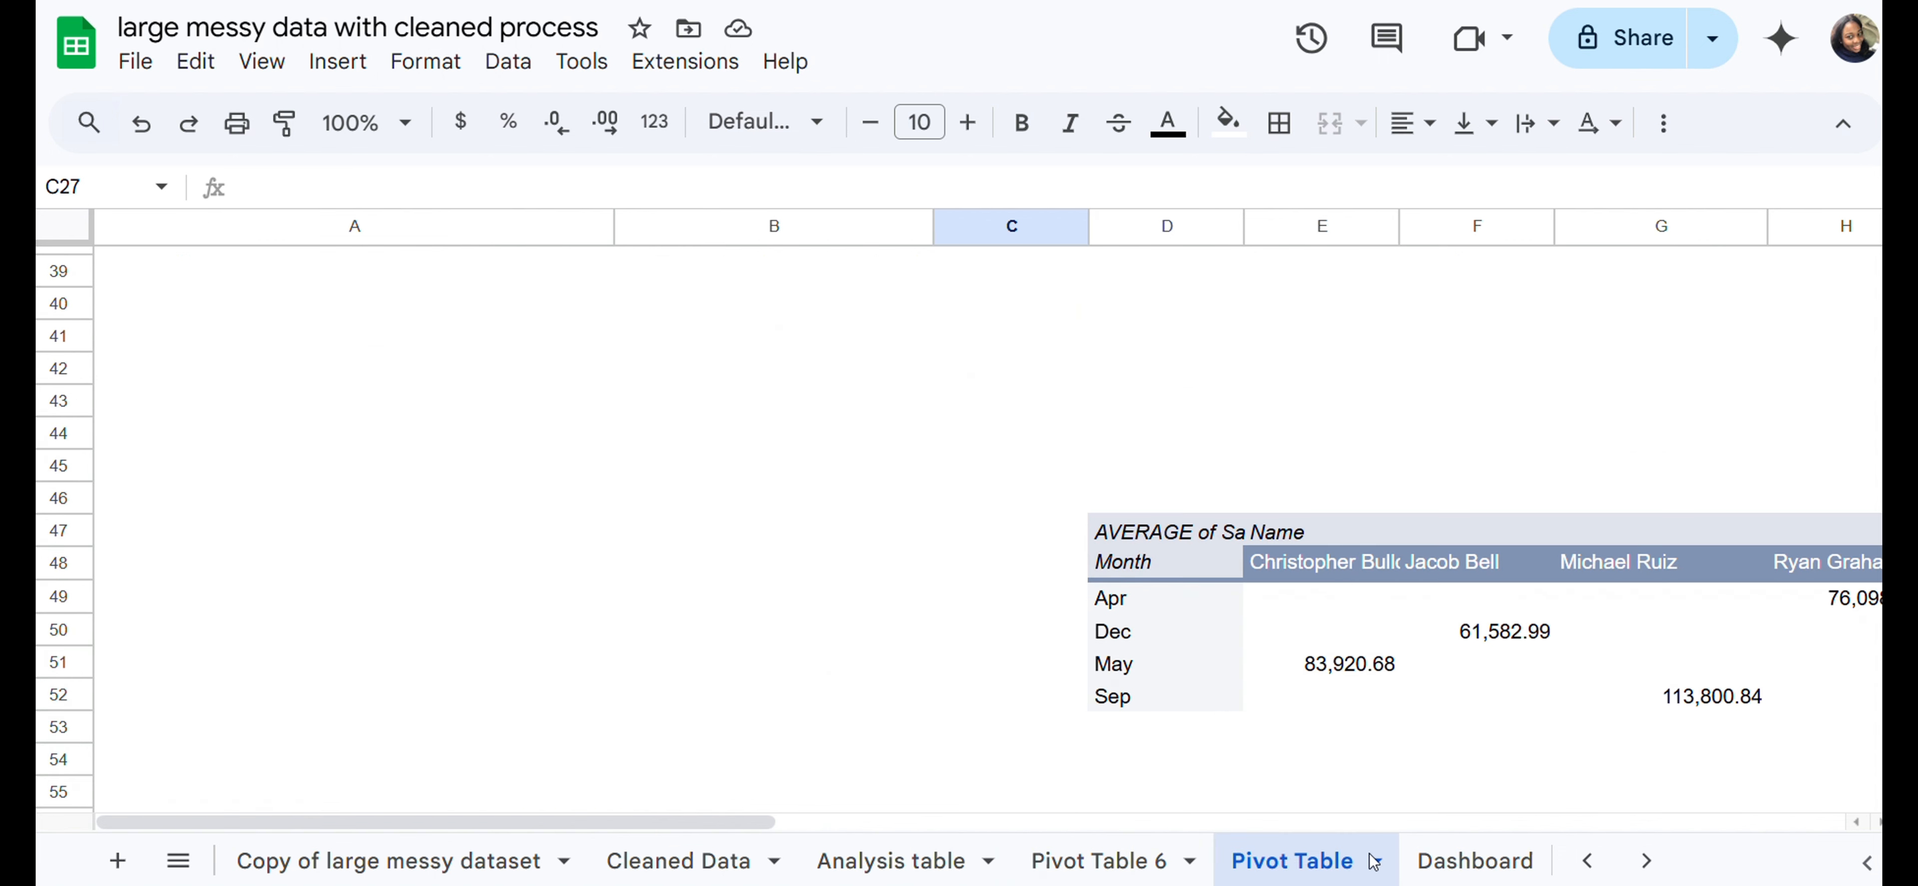
{"action": "left_click", "coordinate": [1445, 864]}
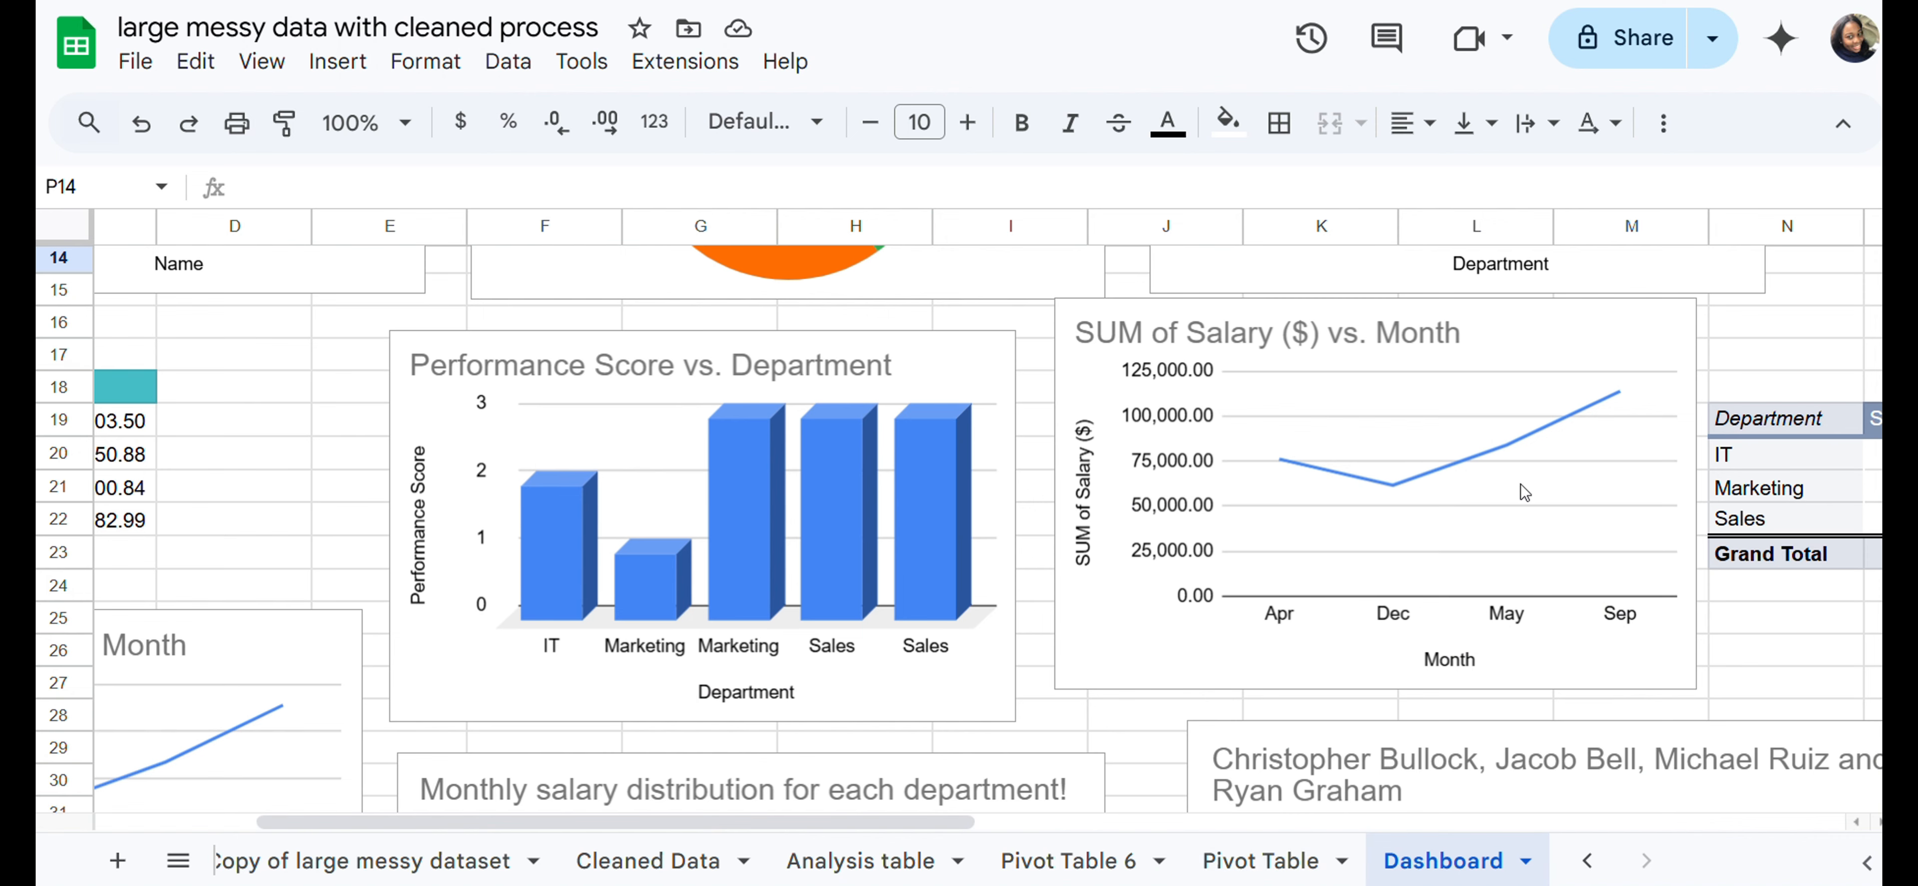
{"action": "scroll", "coordinate": [1455, 463], "scroll_direction": "up", "scroll_amount": 3}
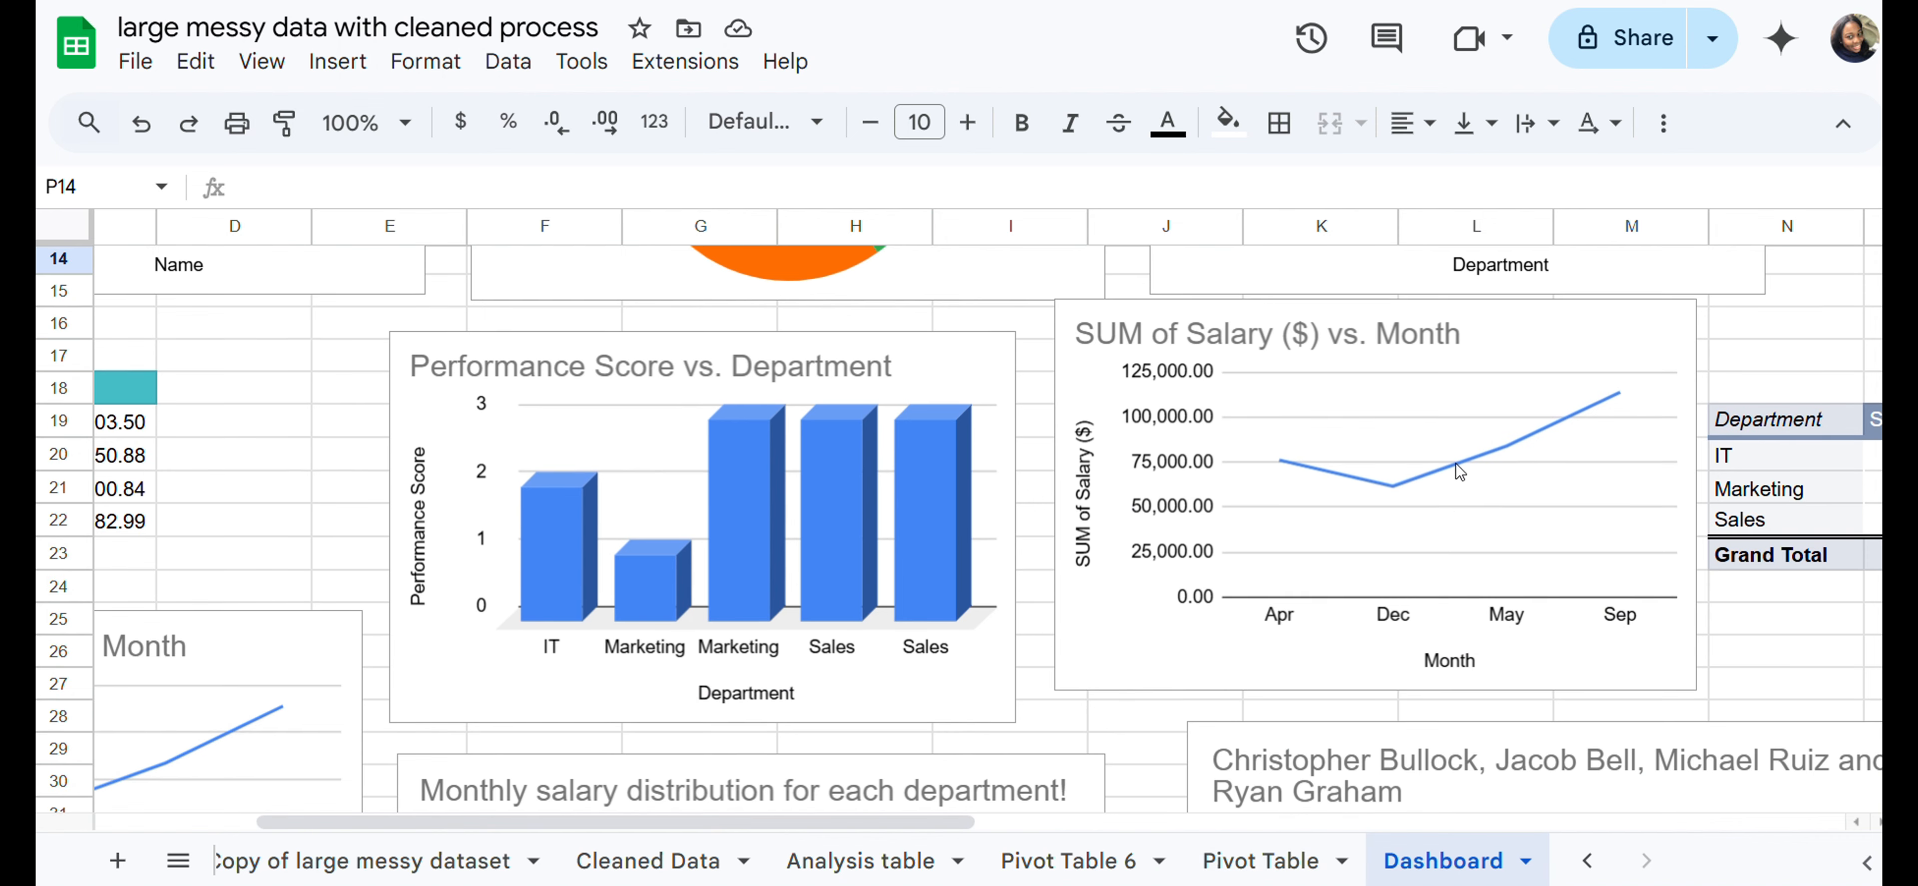
{"action": "scroll", "coordinate": [1455, 463], "scroll_direction": "down", "scroll_amount": 3}
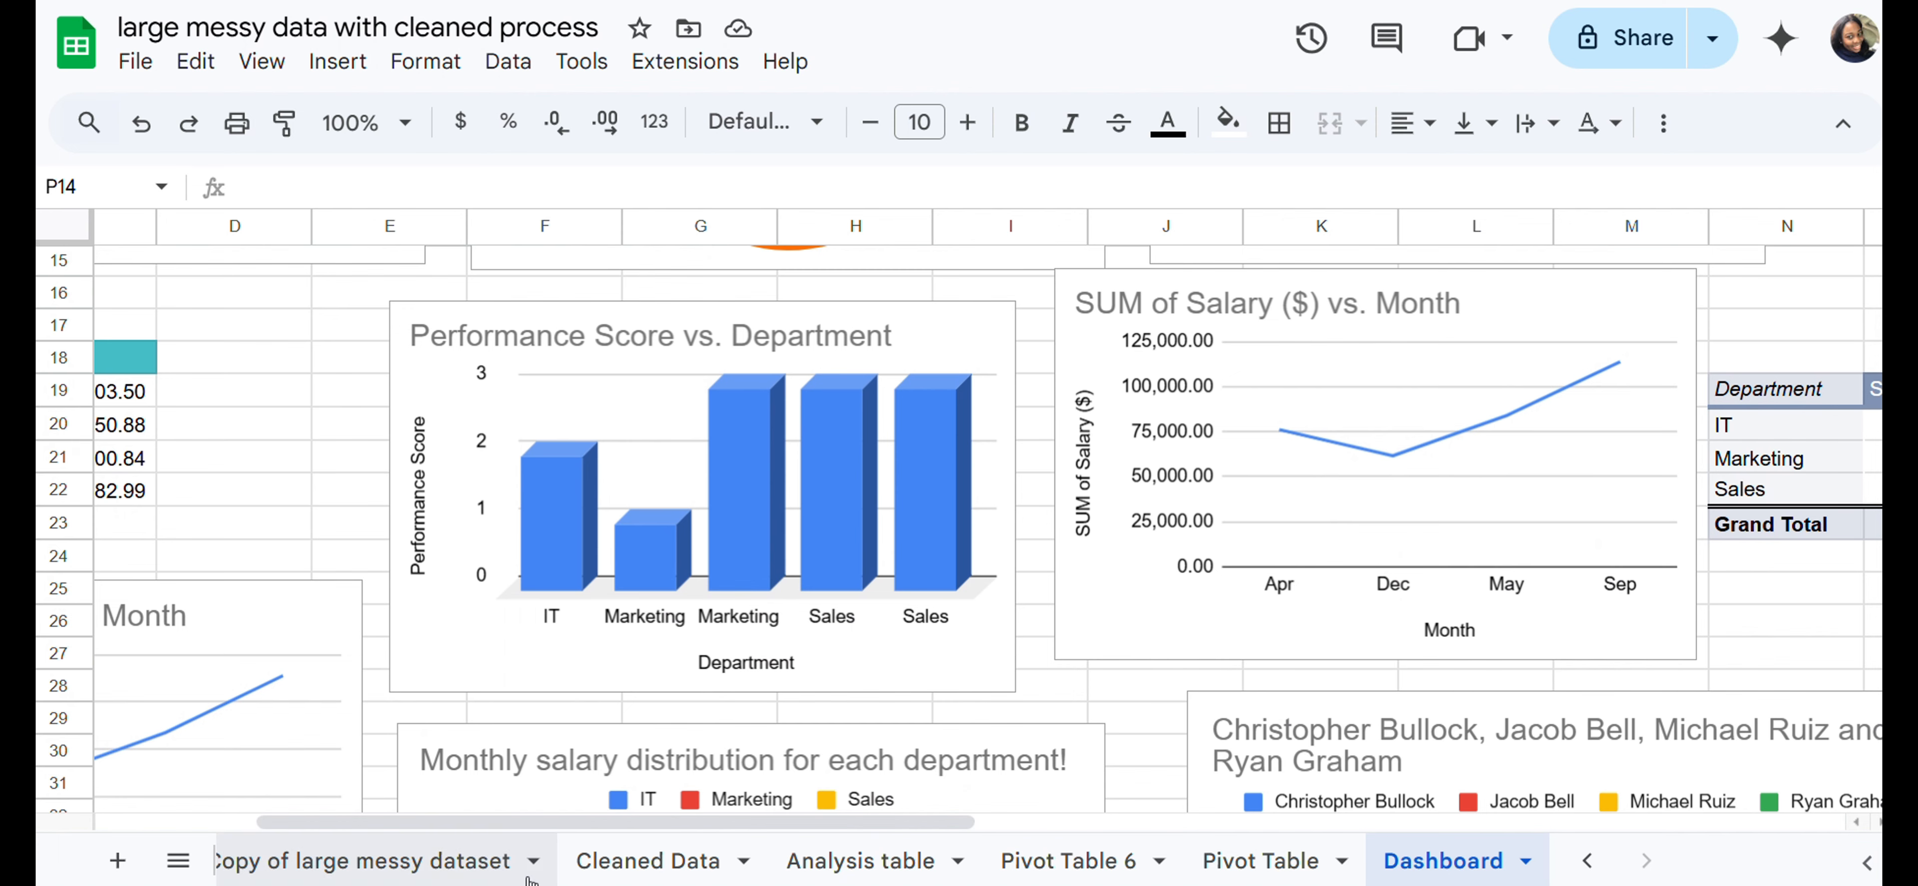
{"action": "left_click", "coordinate": [390, 864]}
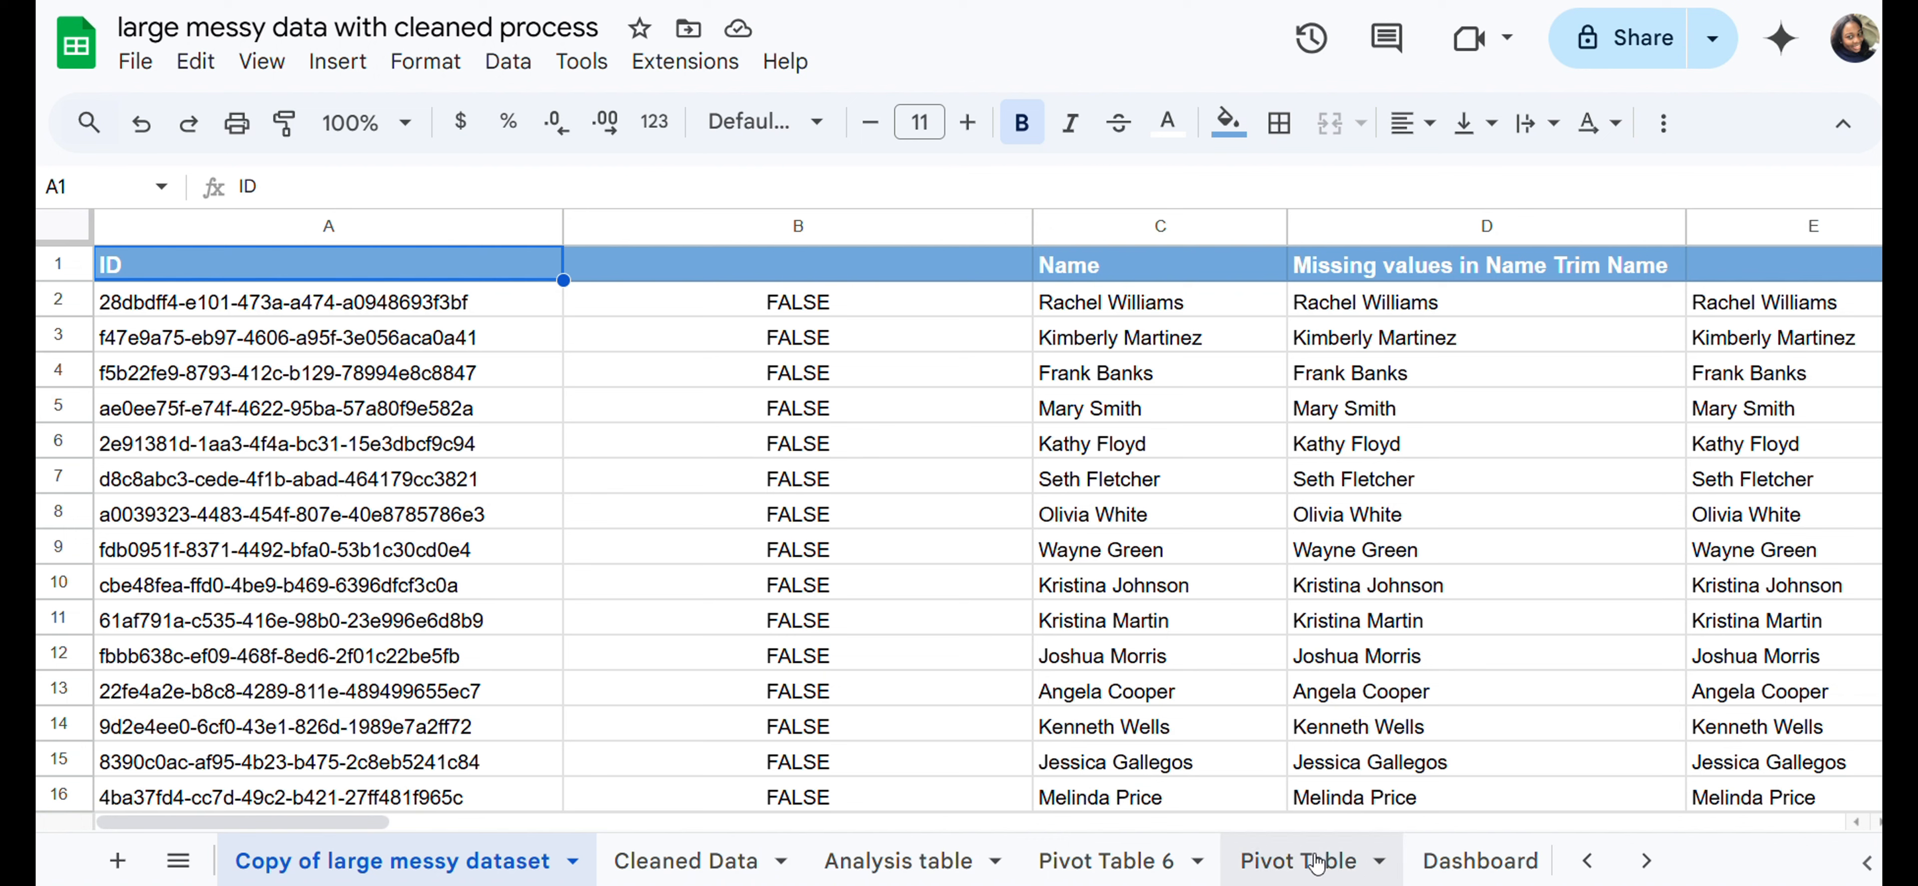
Step: Delete the Average Salary Per month column chart from the Analysis table sheet
{"action": "left_click", "coordinate": [886, 863]}
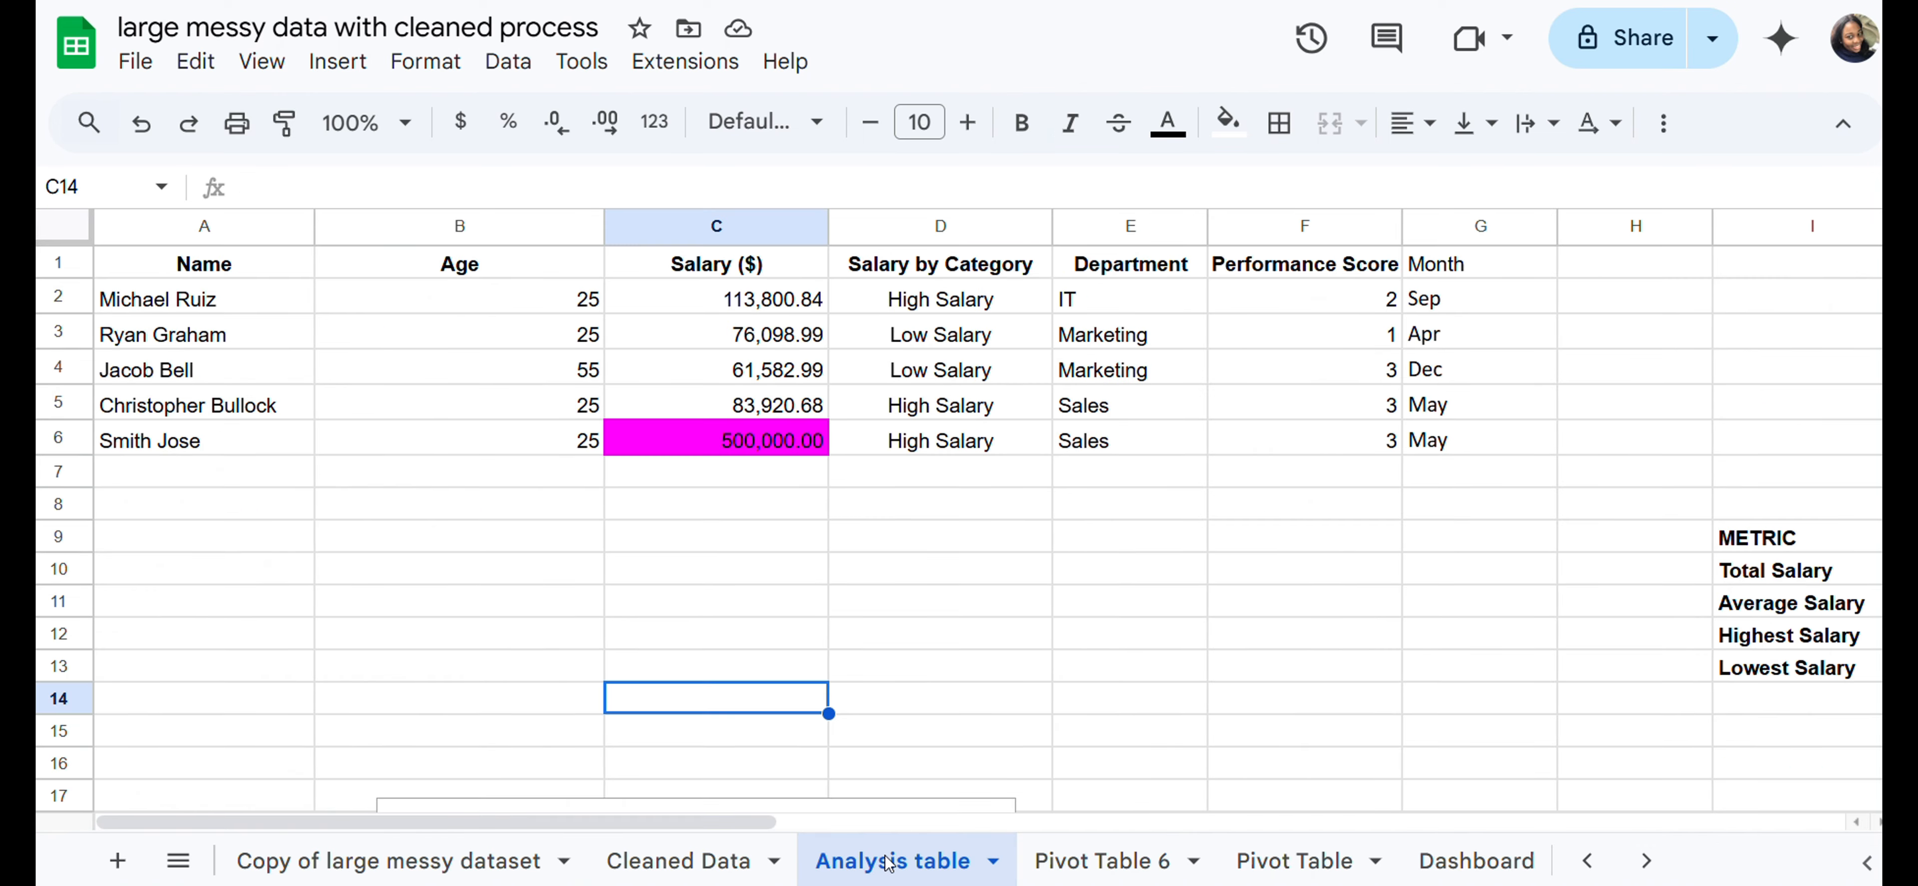
{"action": "scroll", "coordinate": [1081, 641], "scroll_direction": "down", "scroll_amount": 5}
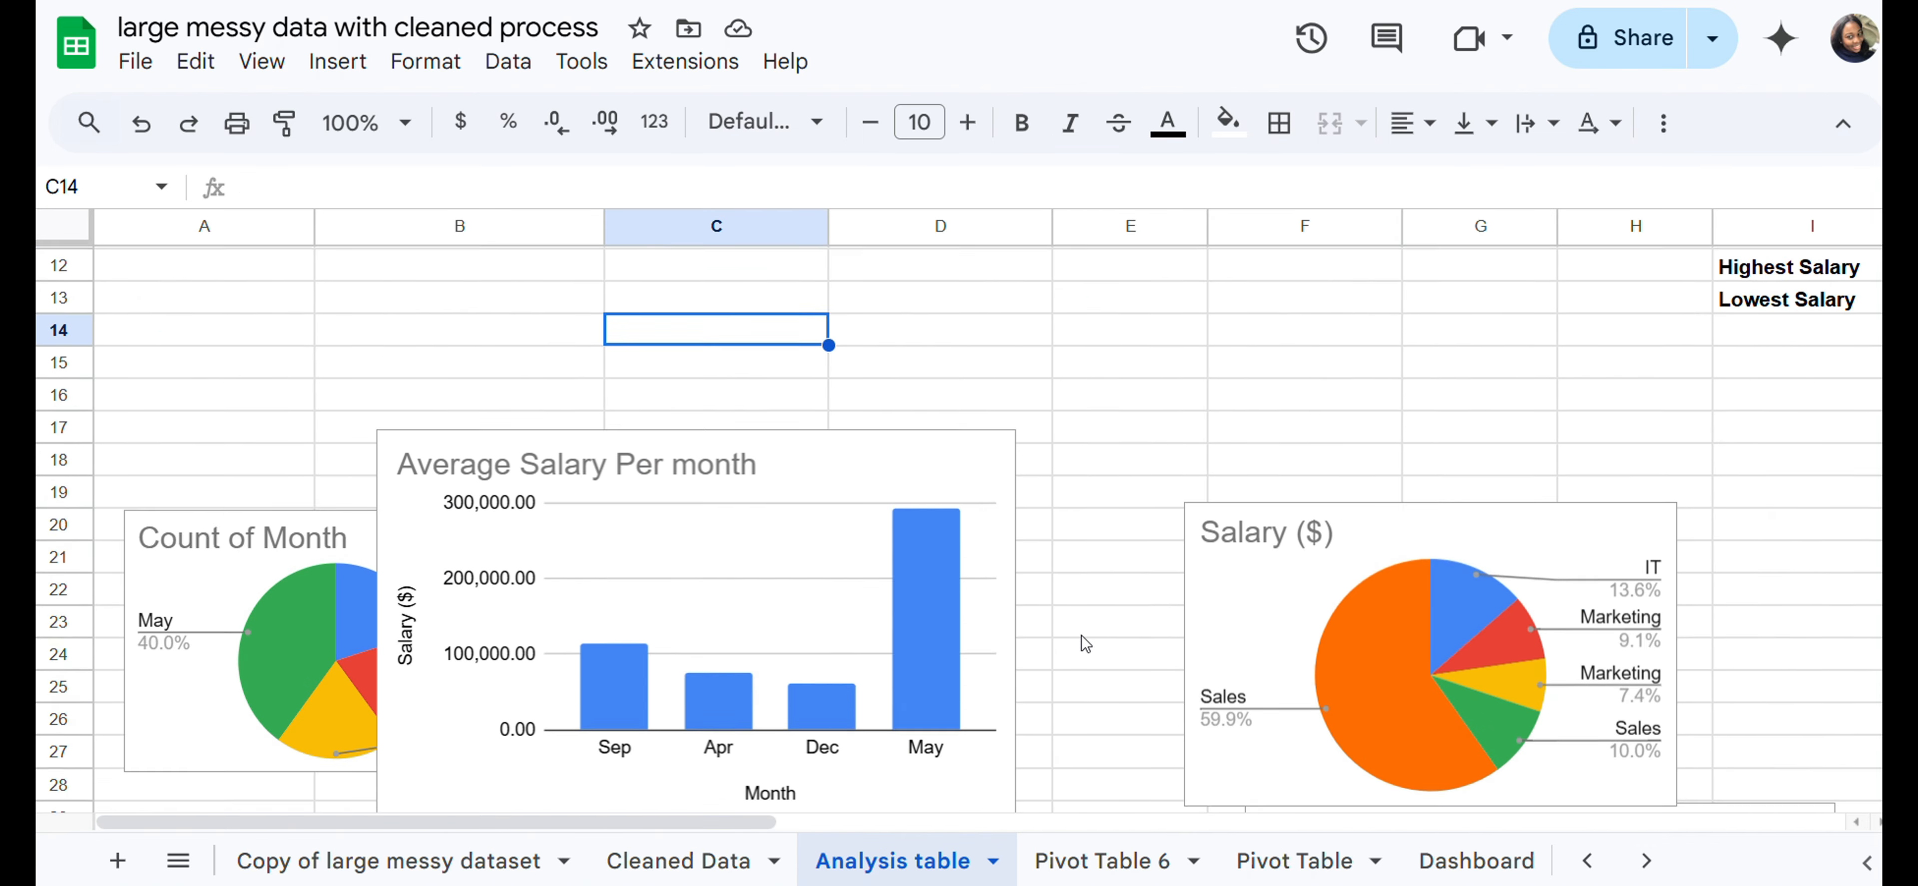
{"action": "scroll", "coordinate": [1082, 642], "scroll_direction": "up", "scroll_amount": 4}
{"action": "scroll", "coordinate": [1042, 596], "scroll_direction": "down", "scroll_amount": 5}
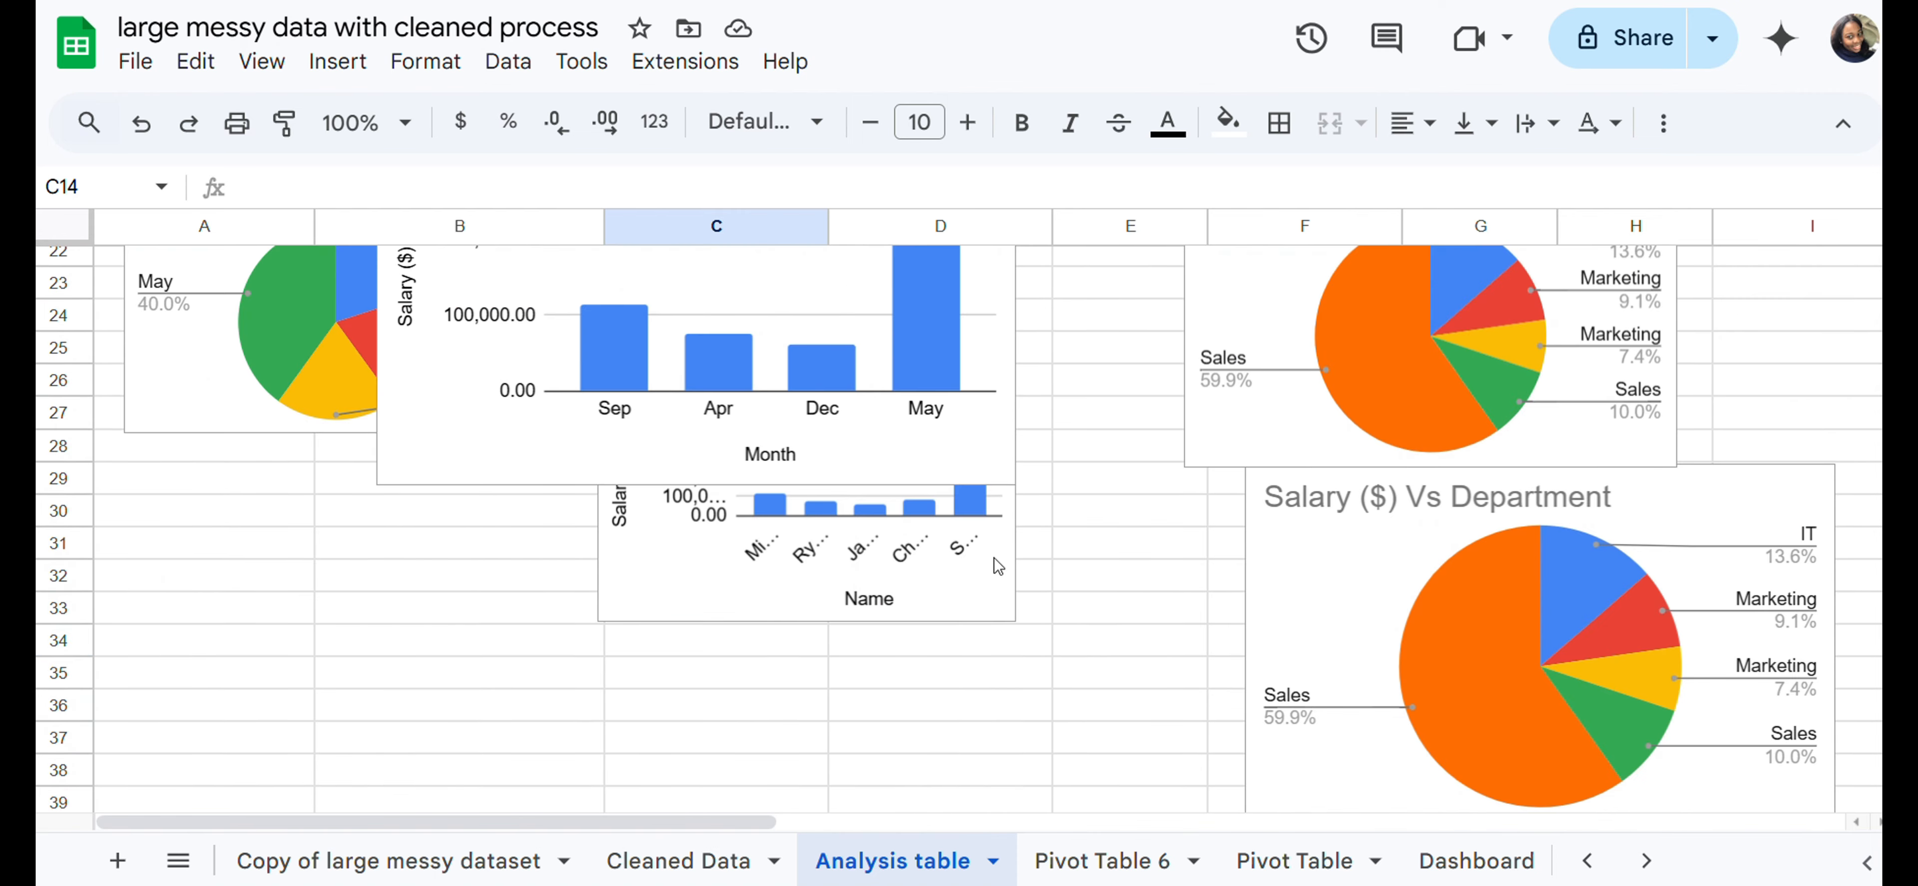
{"action": "scroll", "coordinate": [964, 446], "scroll_direction": "up", "scroll_amount": 3}
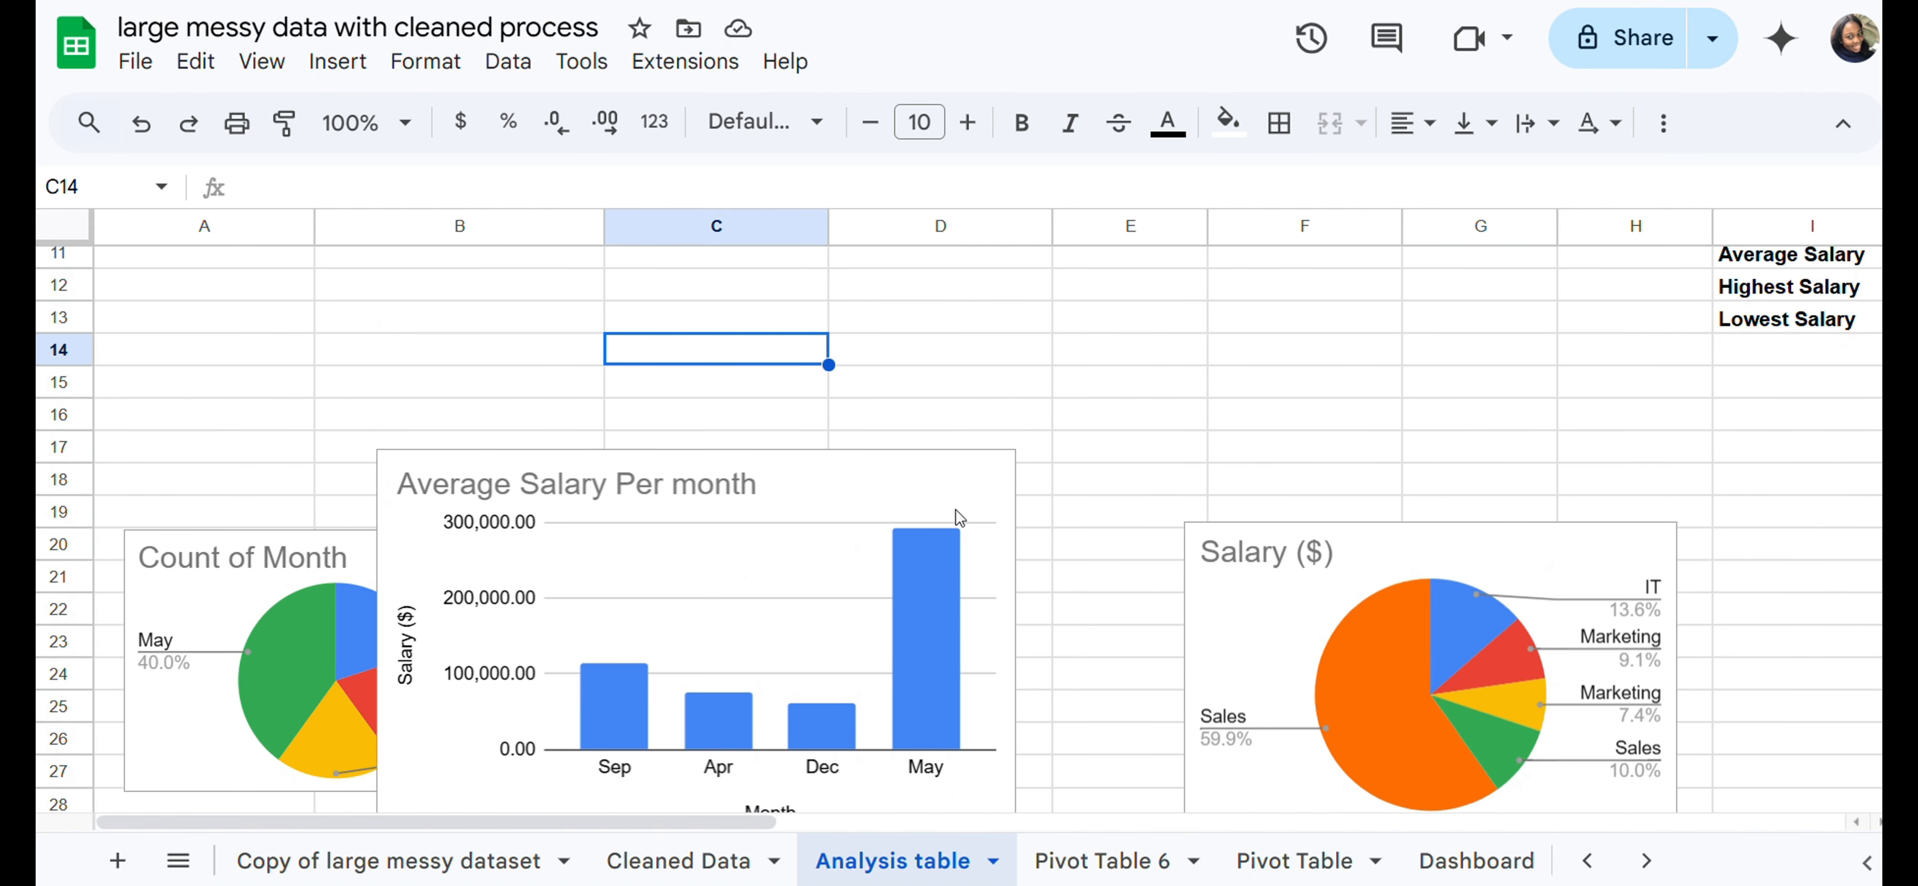
{"action": "scroll", "coordinate": [959, 519], "scroll_direction": "down", "scroll_amount": 1}
{"action": "left_click", "coordinate": [993, 451]}
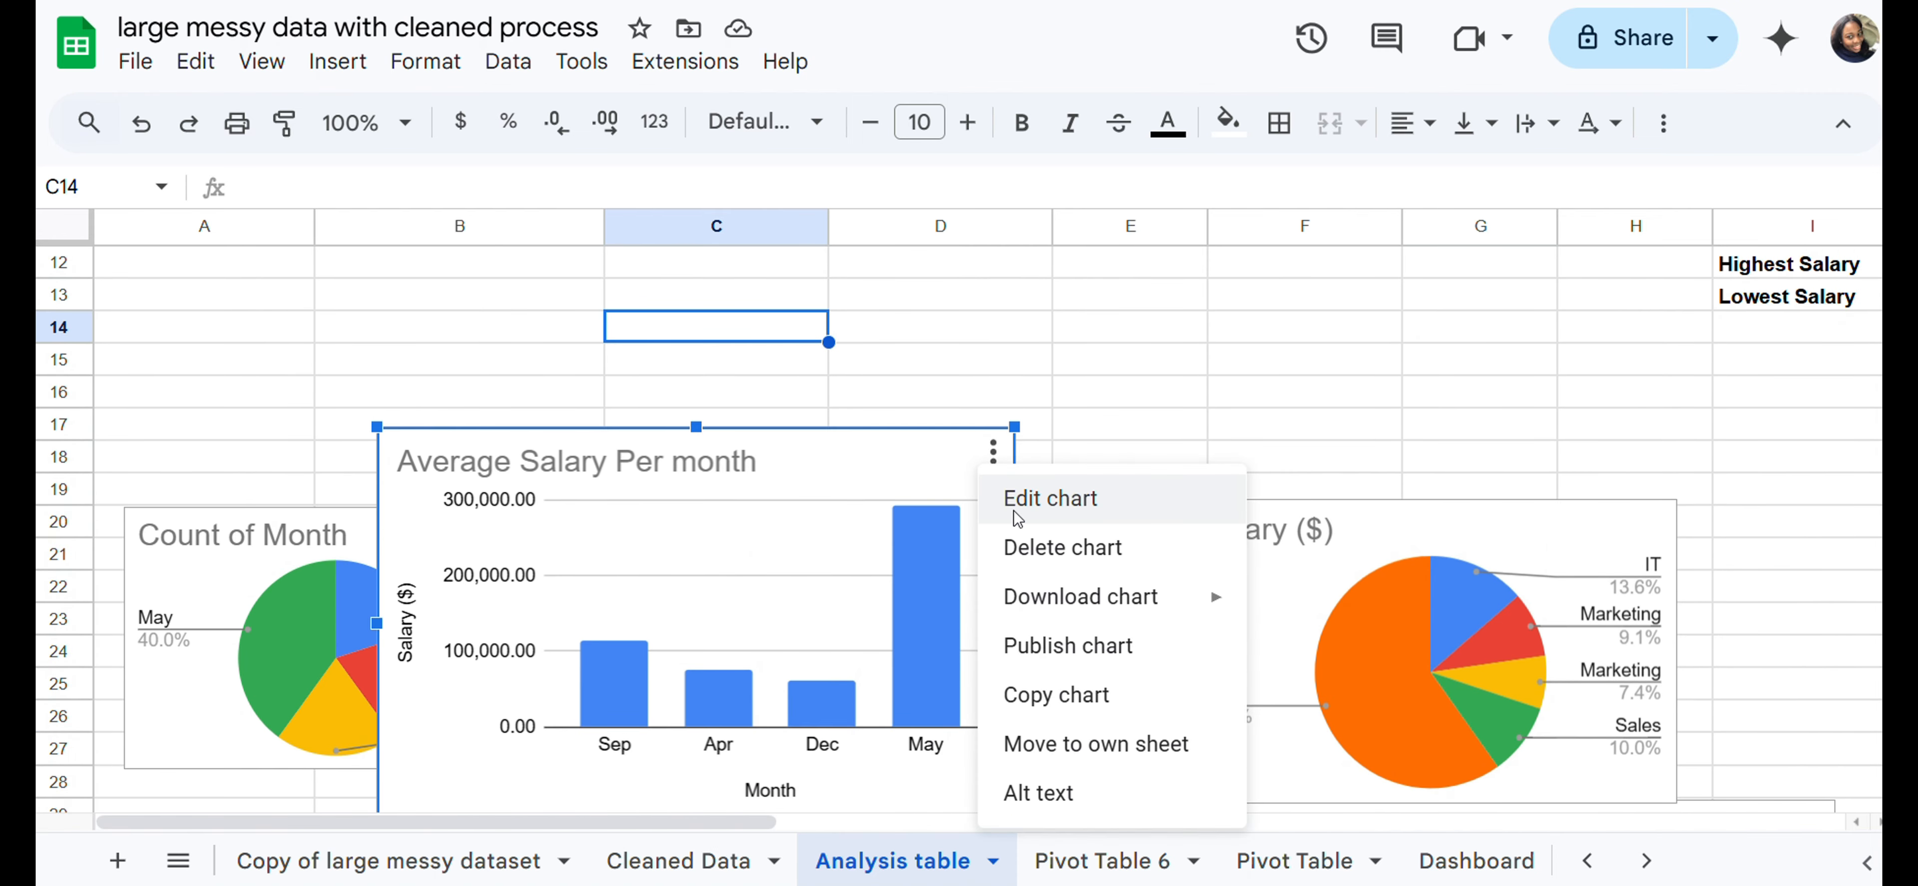
{"action": "left_click", "coordinate": [1070, 555]}
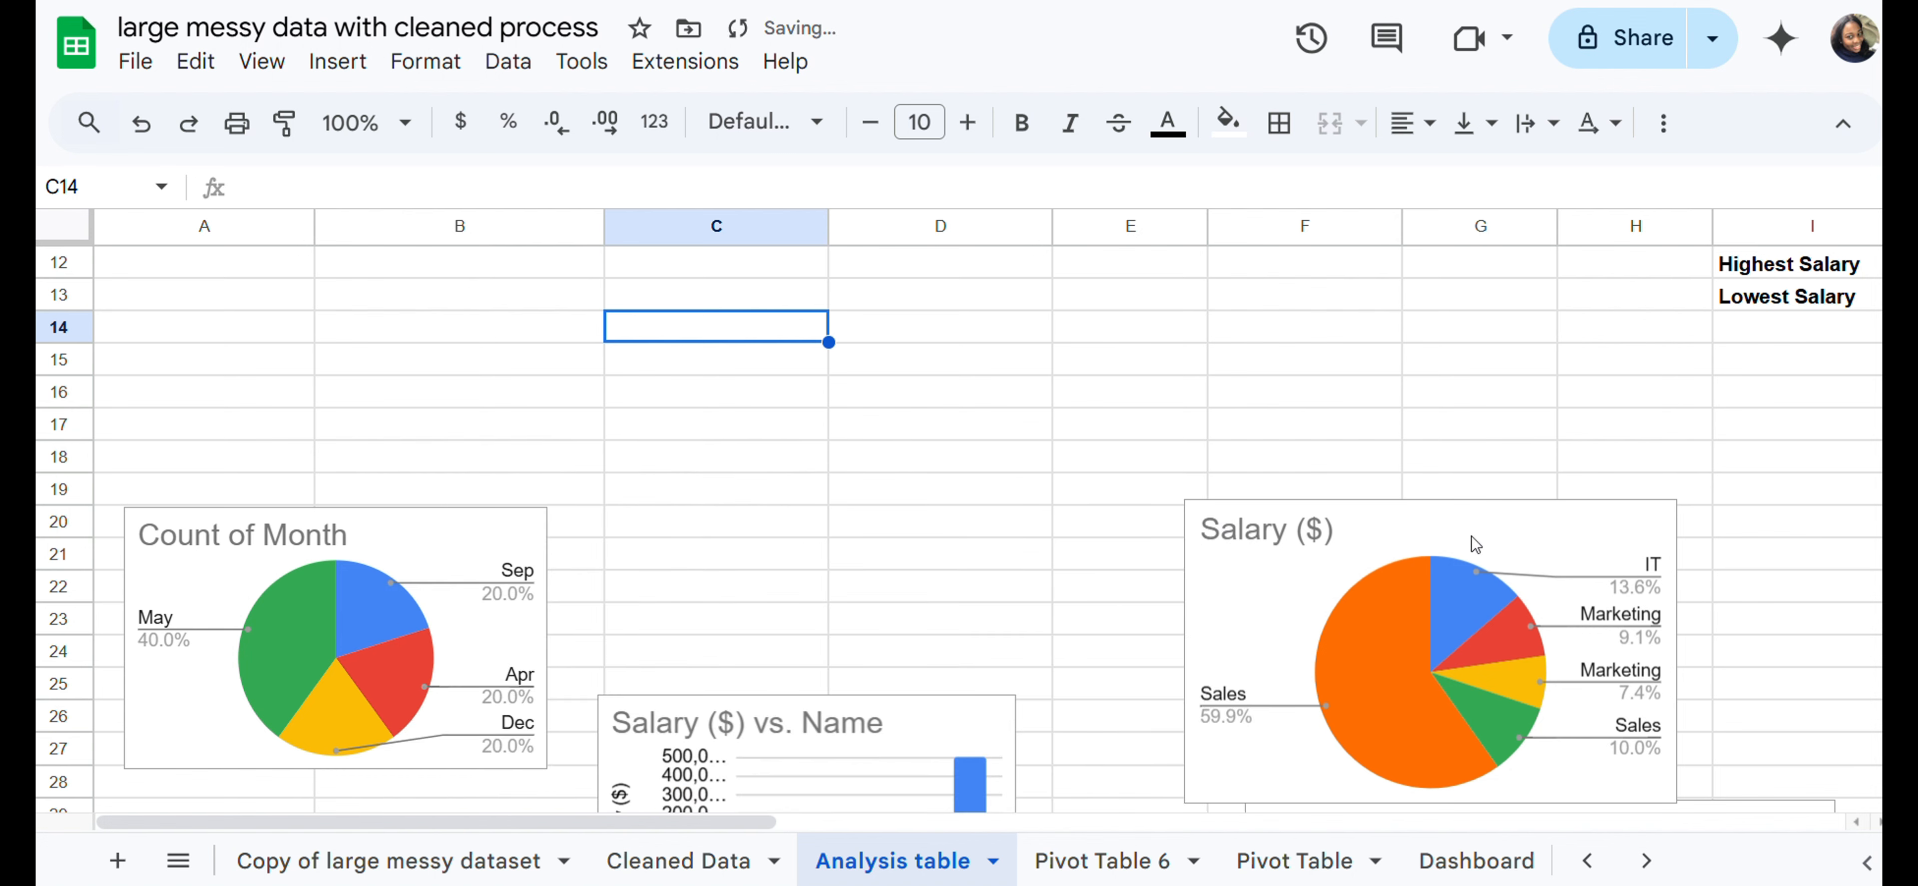
Step: Delete the Salary ($) and Count of Month pie charts from the Analysis table sheet
{"action": "left_click", "coordinate": [1660, 527]}
{"action": "left_click", "coordinate": [1655, 524]}
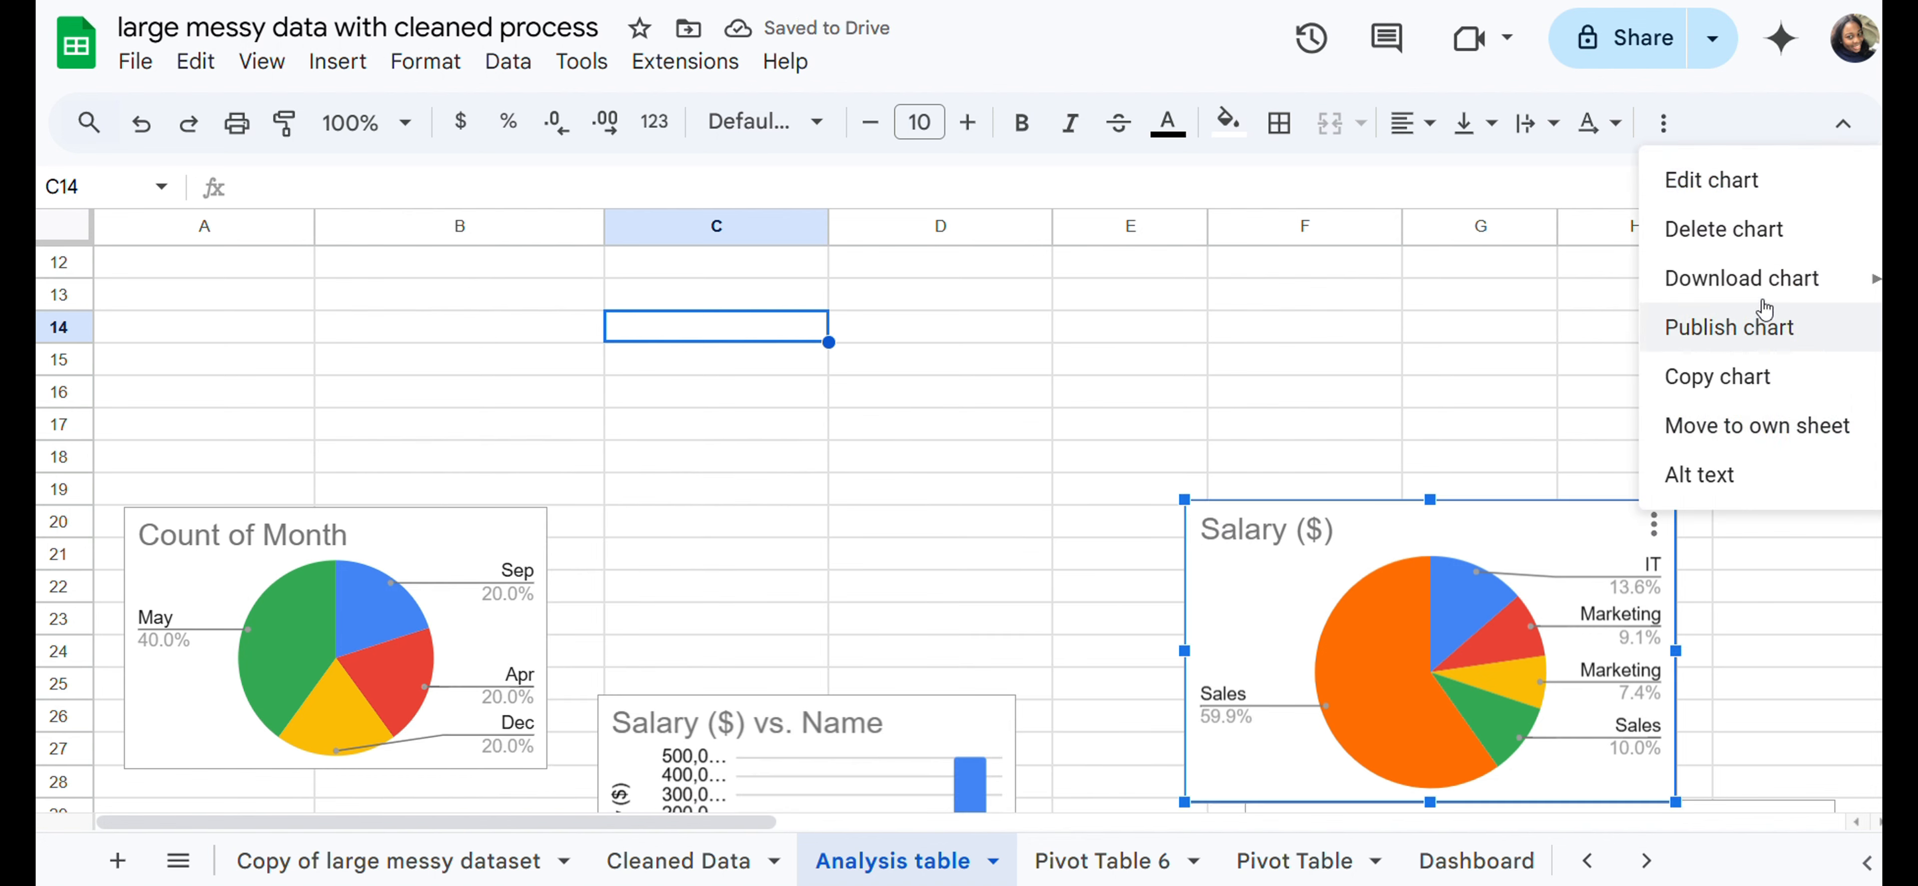
{"action": "left_click", "coordinate": [1724, 231]}
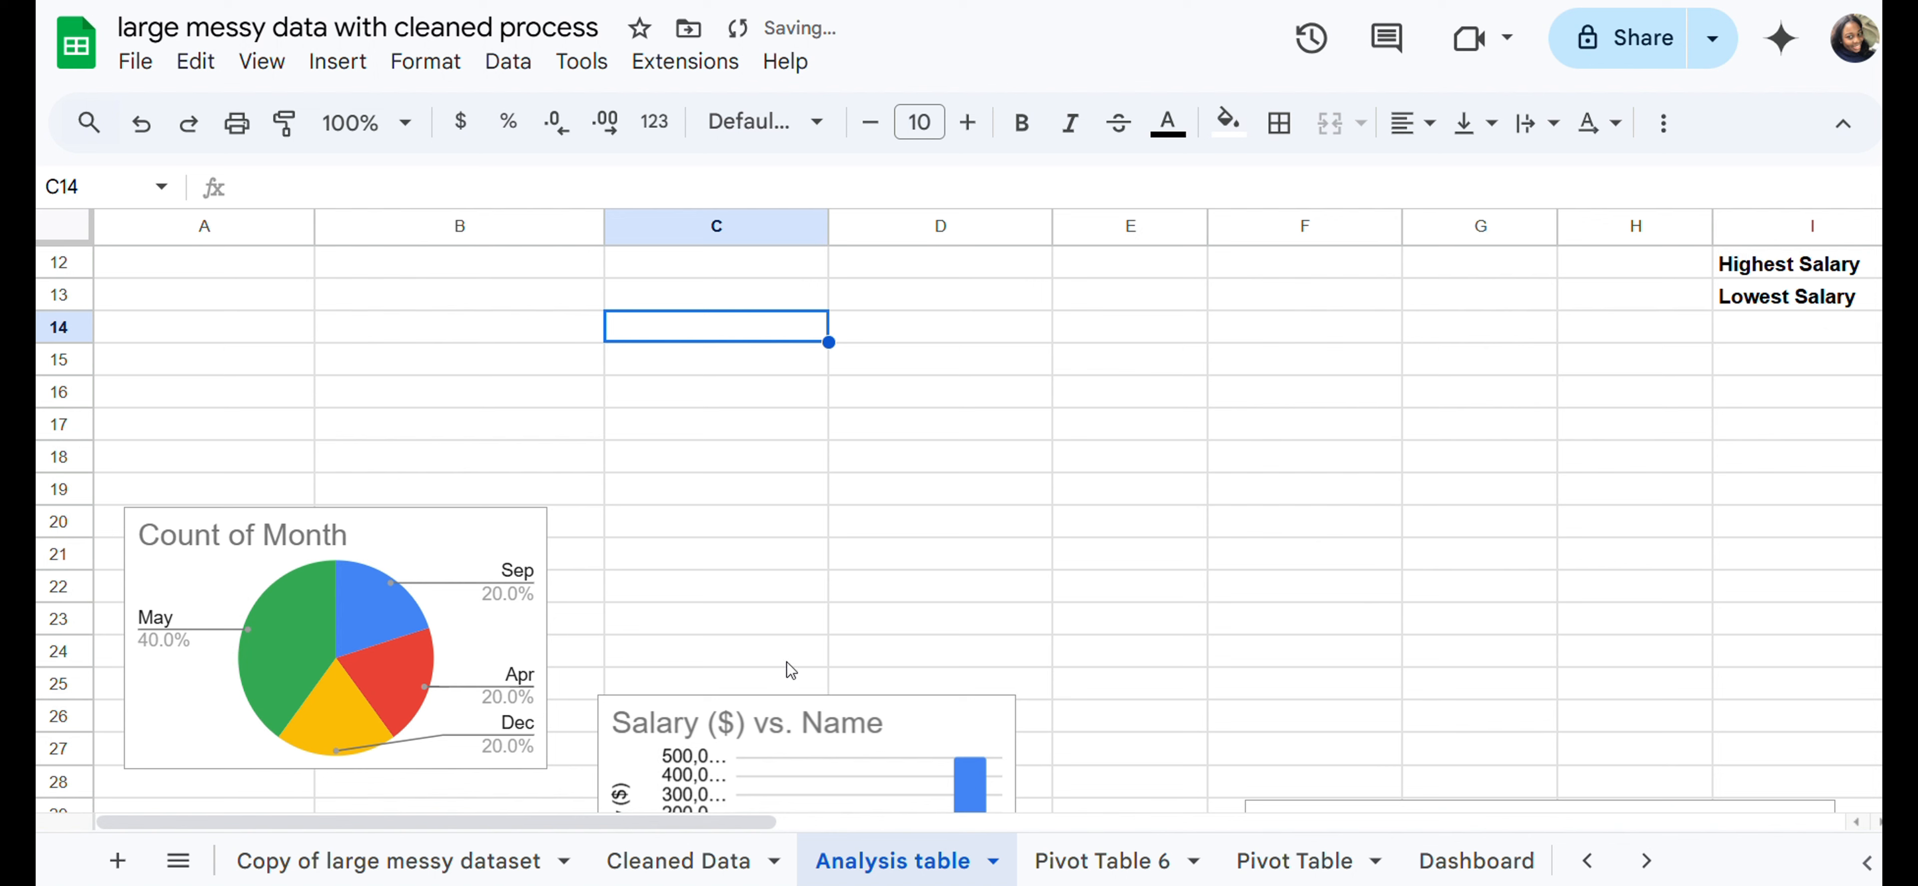
{"action": "left_click", "coordinate": [518, 567]}
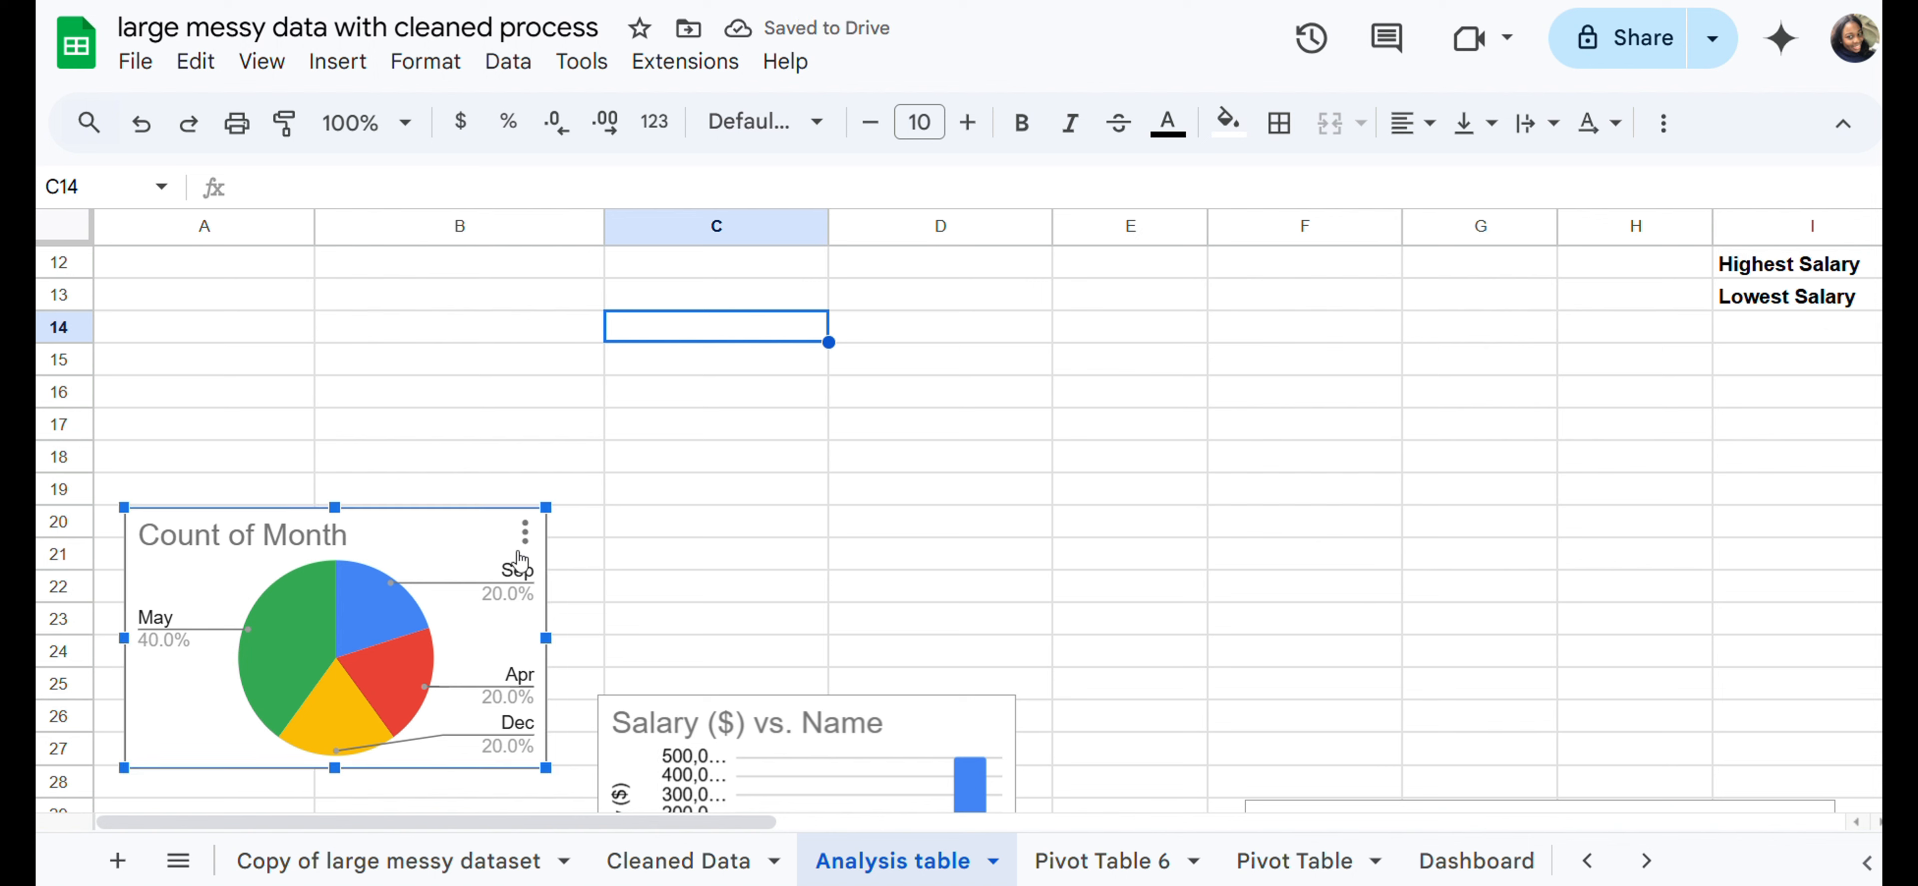
{"action": "left_click", "coordinate": [525, 531]}
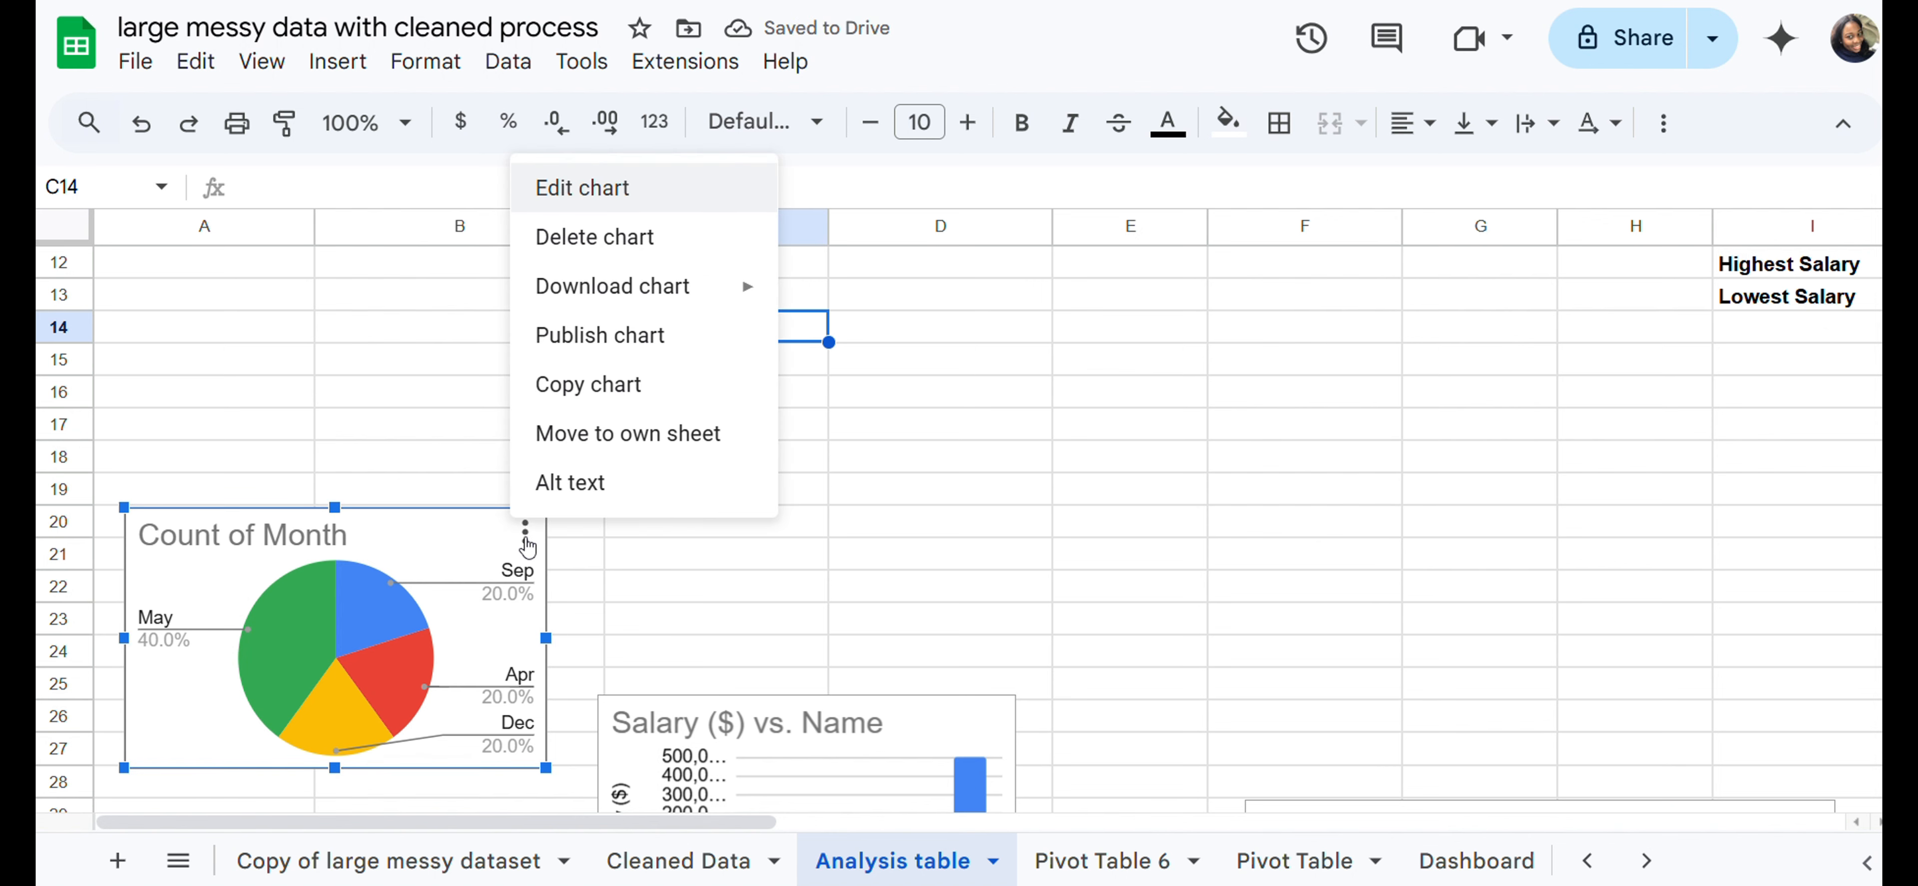
{"action": "left_click", "coordinate": [615, 238]}
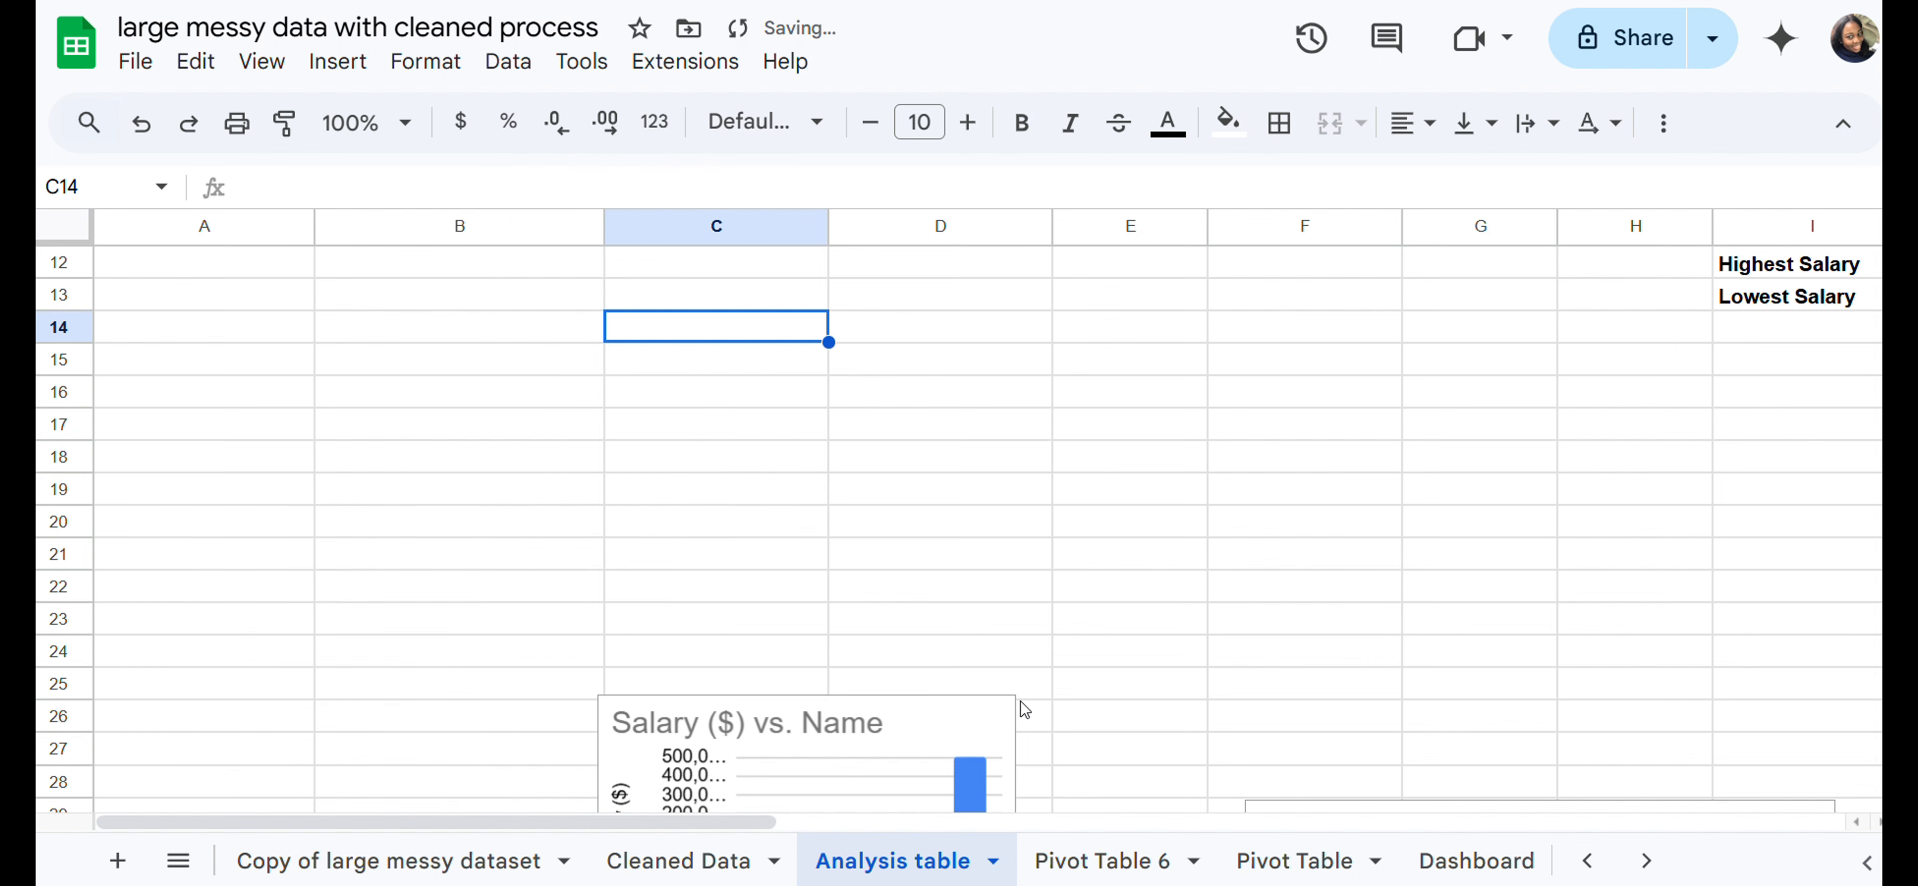
Step: Delete the Salary ($) vs. Name column chart and the Salary ($) Vs Department pie chart from the Analysis table sheet
{"action": "scroll", "coordinate": [1022, 699], "scroll_direction": "down", "scroll_amount": 3}
{"action": "left_click", "coordinate": [963, 508]}
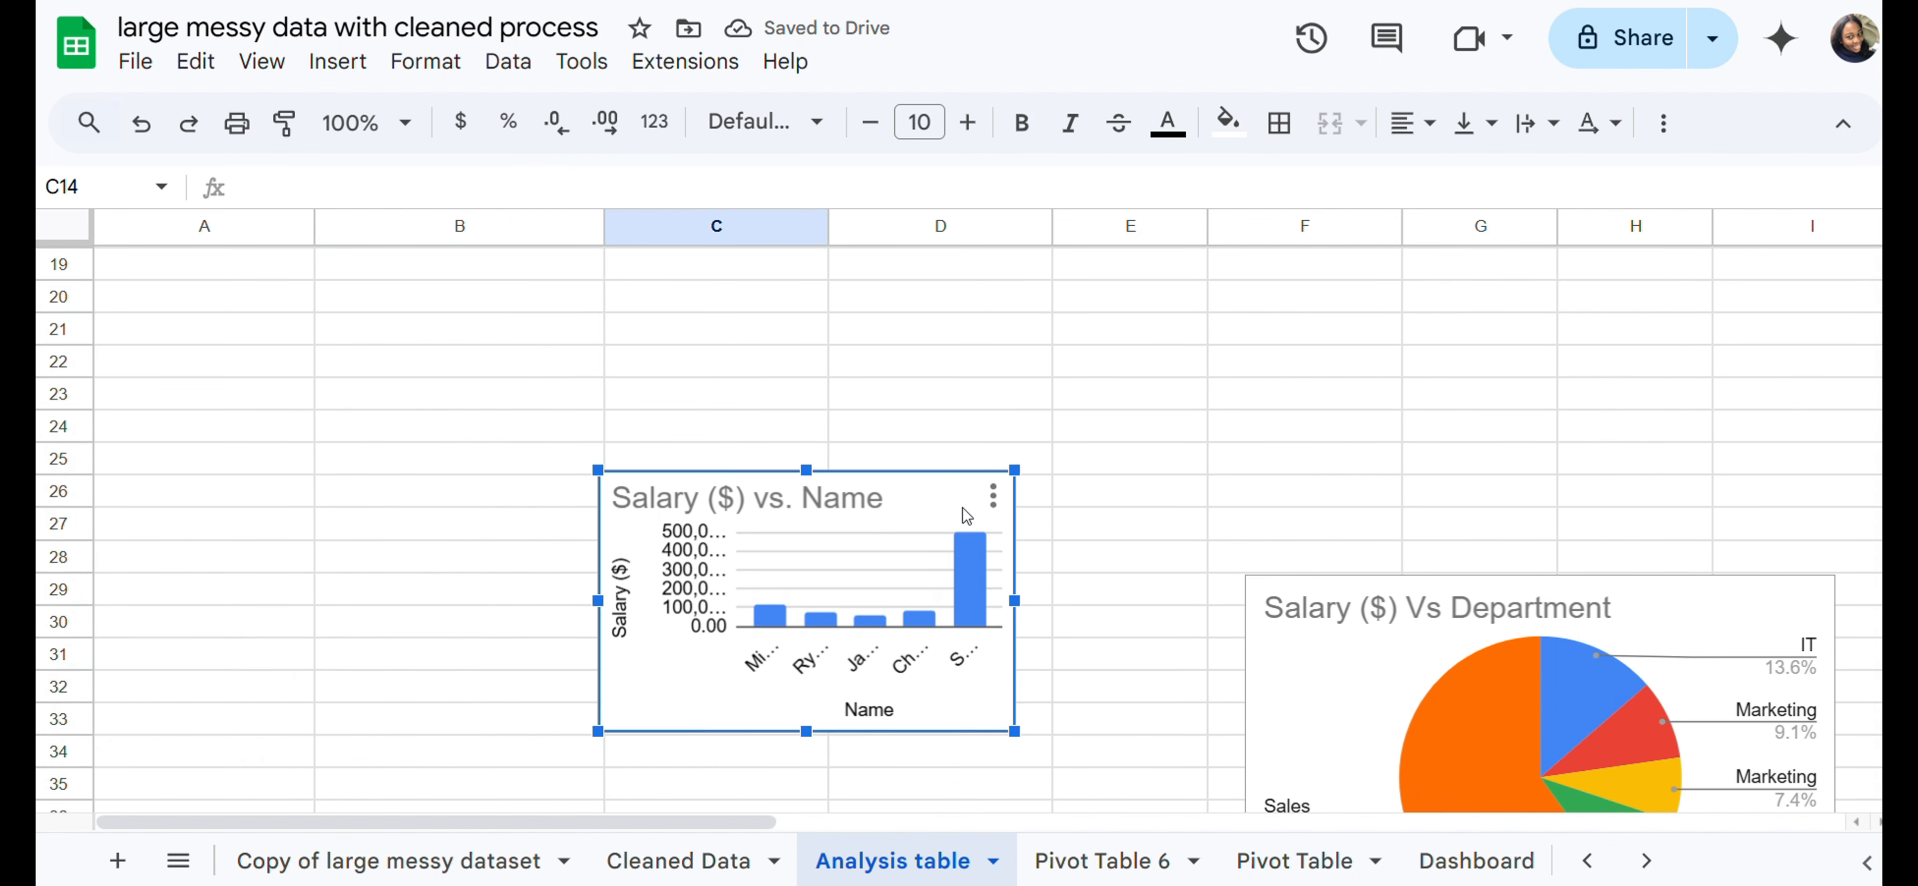
{"action": "left_click", "coordinate": [993, 496]}
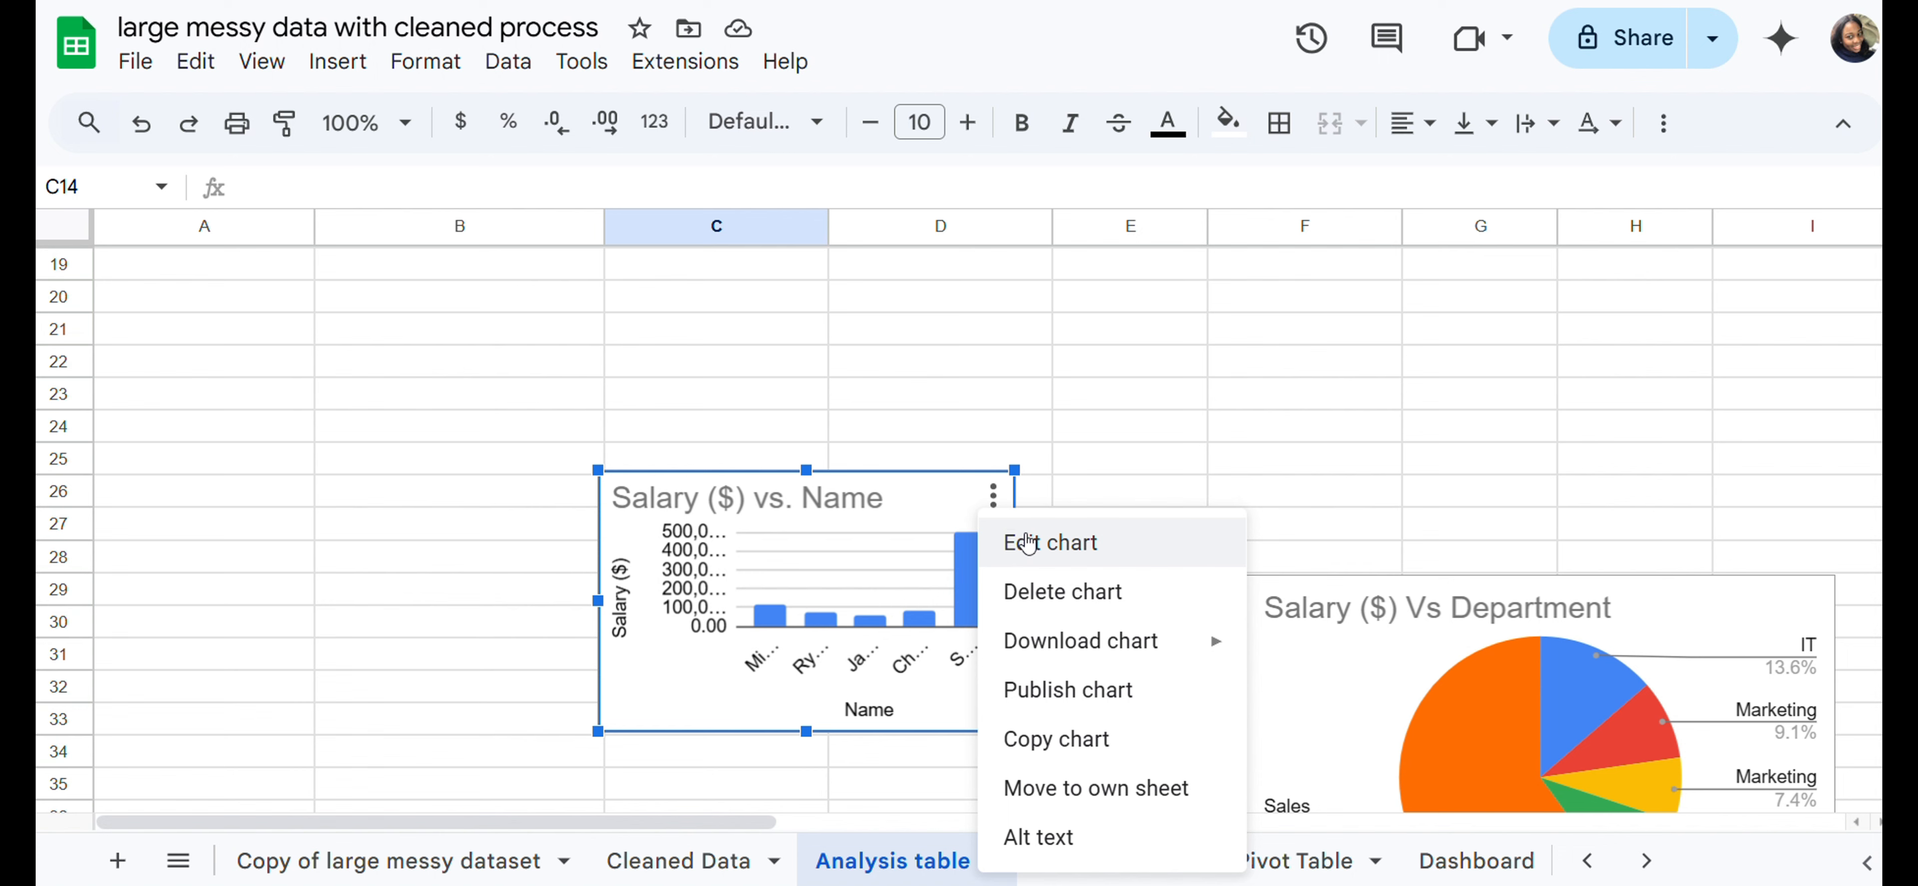
{"action": "left_click", "coordinate": [1044, 592]}
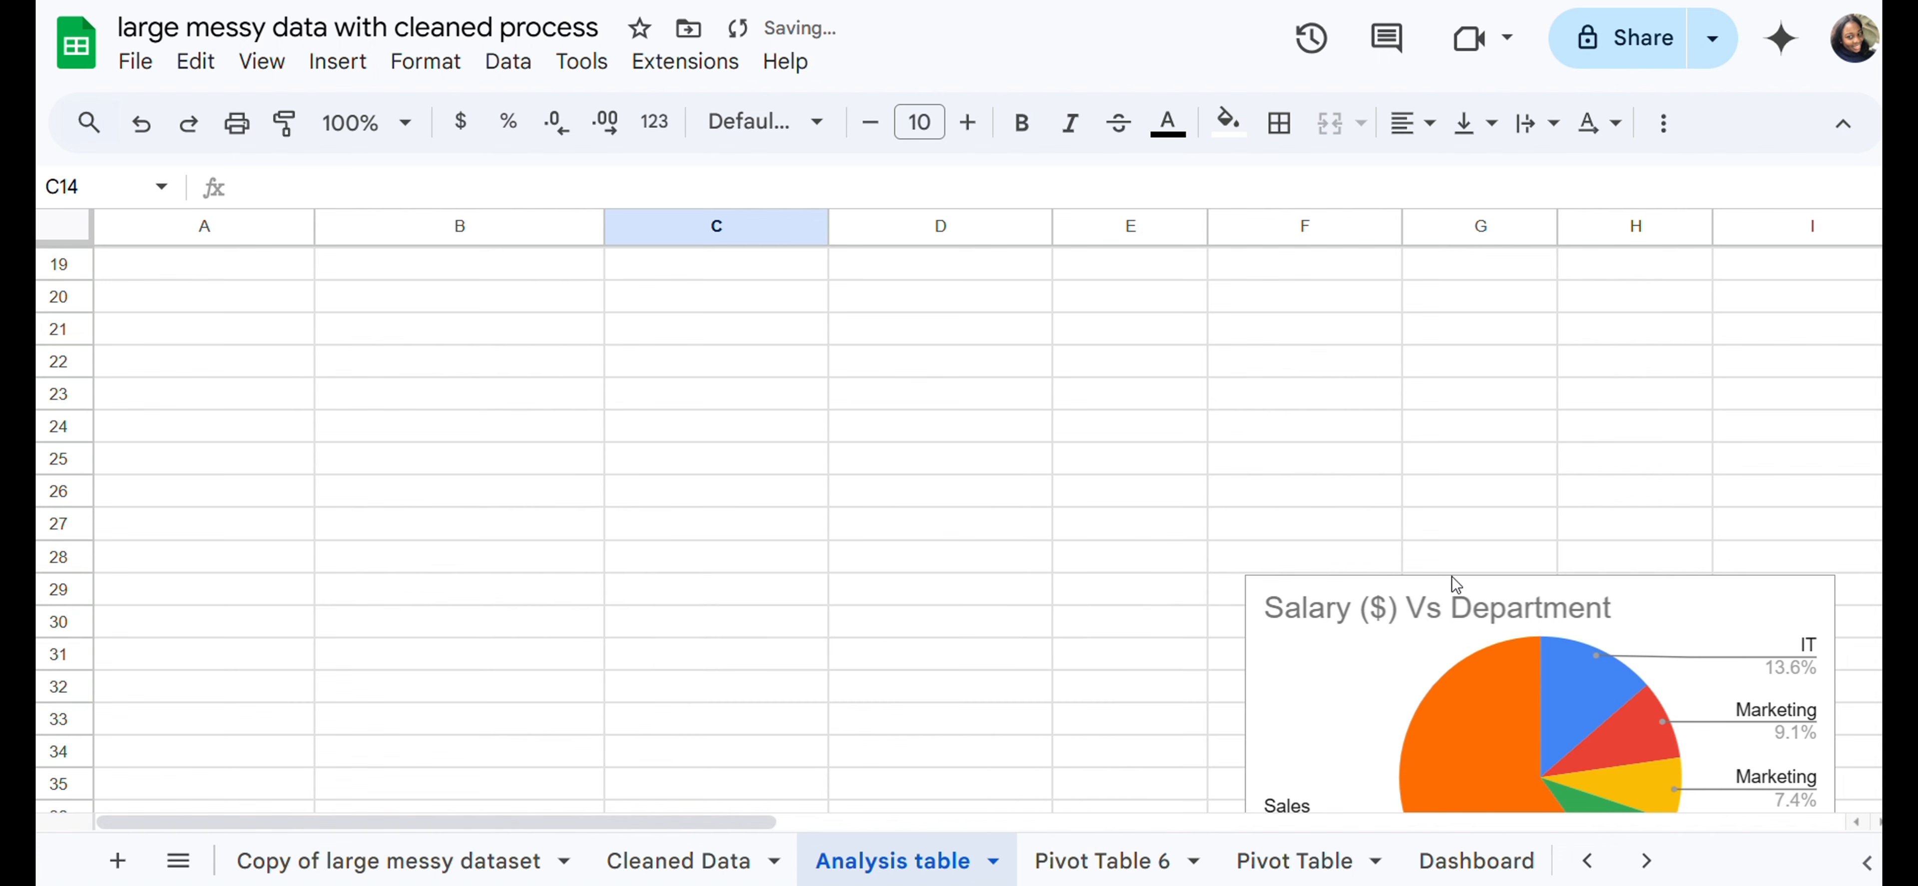
{"action": "scroll", "coordinate": [1452, 577], "scroll_direction": "down", "scroll_amount": 2}
{"action": "scroll", "coordinate": [1645, 577], "scroll_direction": "right", "scroll_amount": 3}
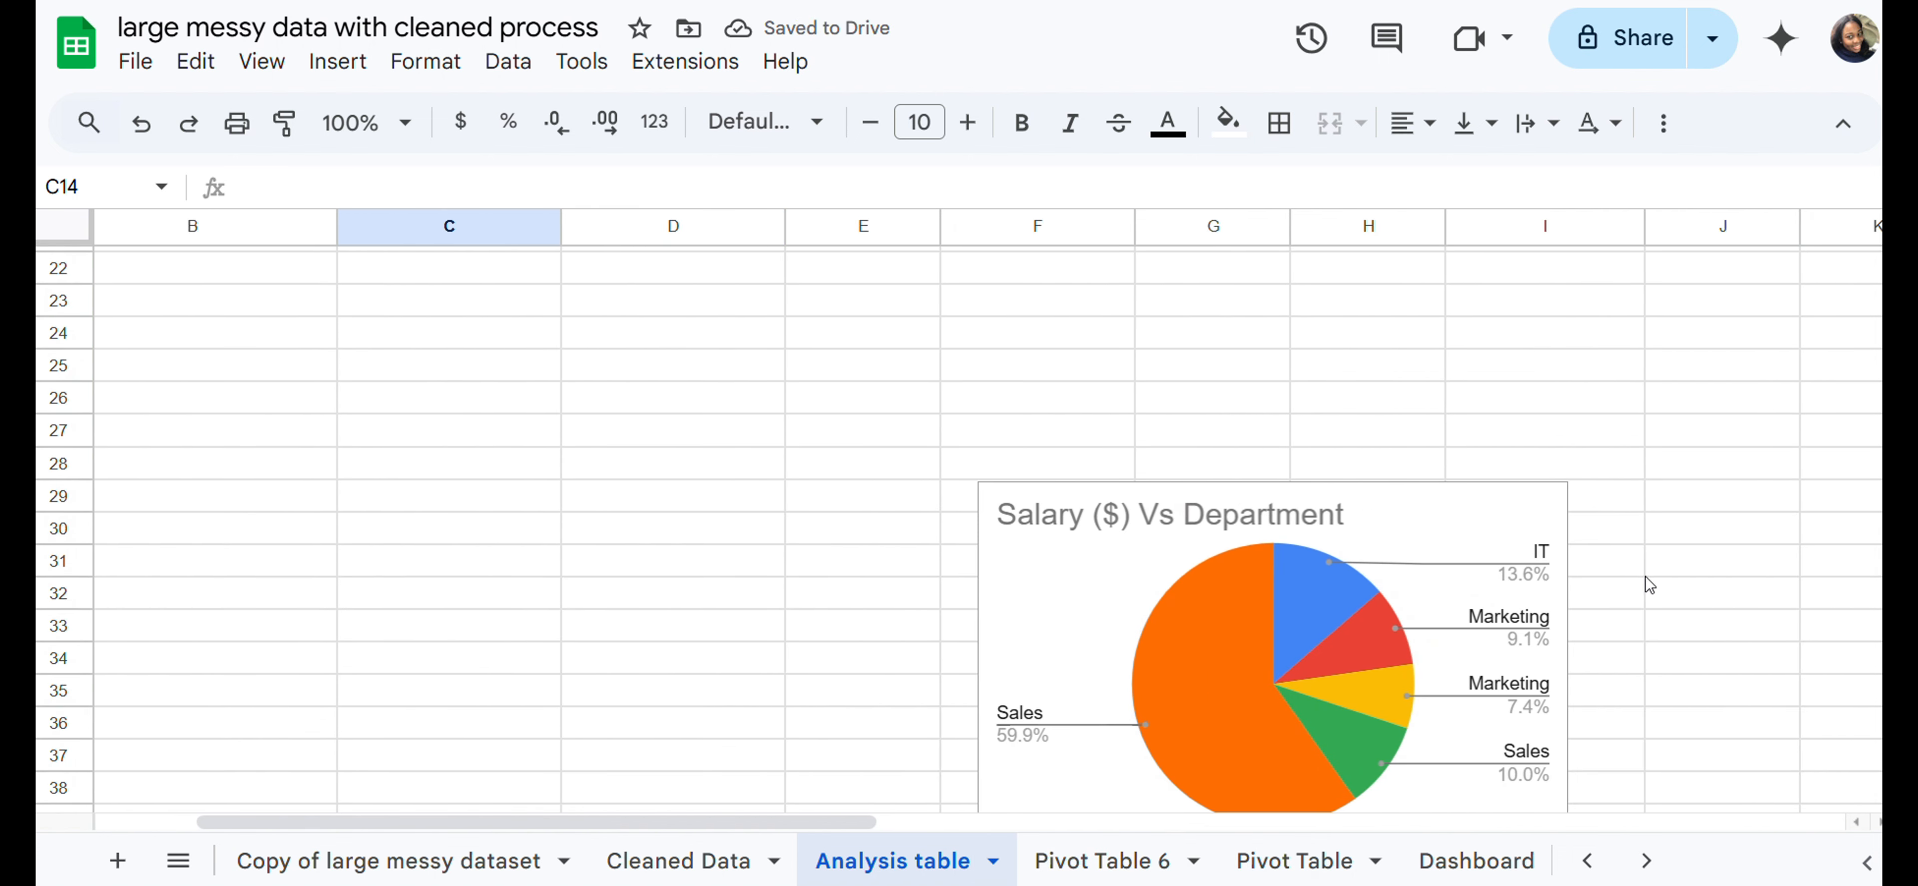
{"action": "left_click", "coordinate": [1535, 503]}
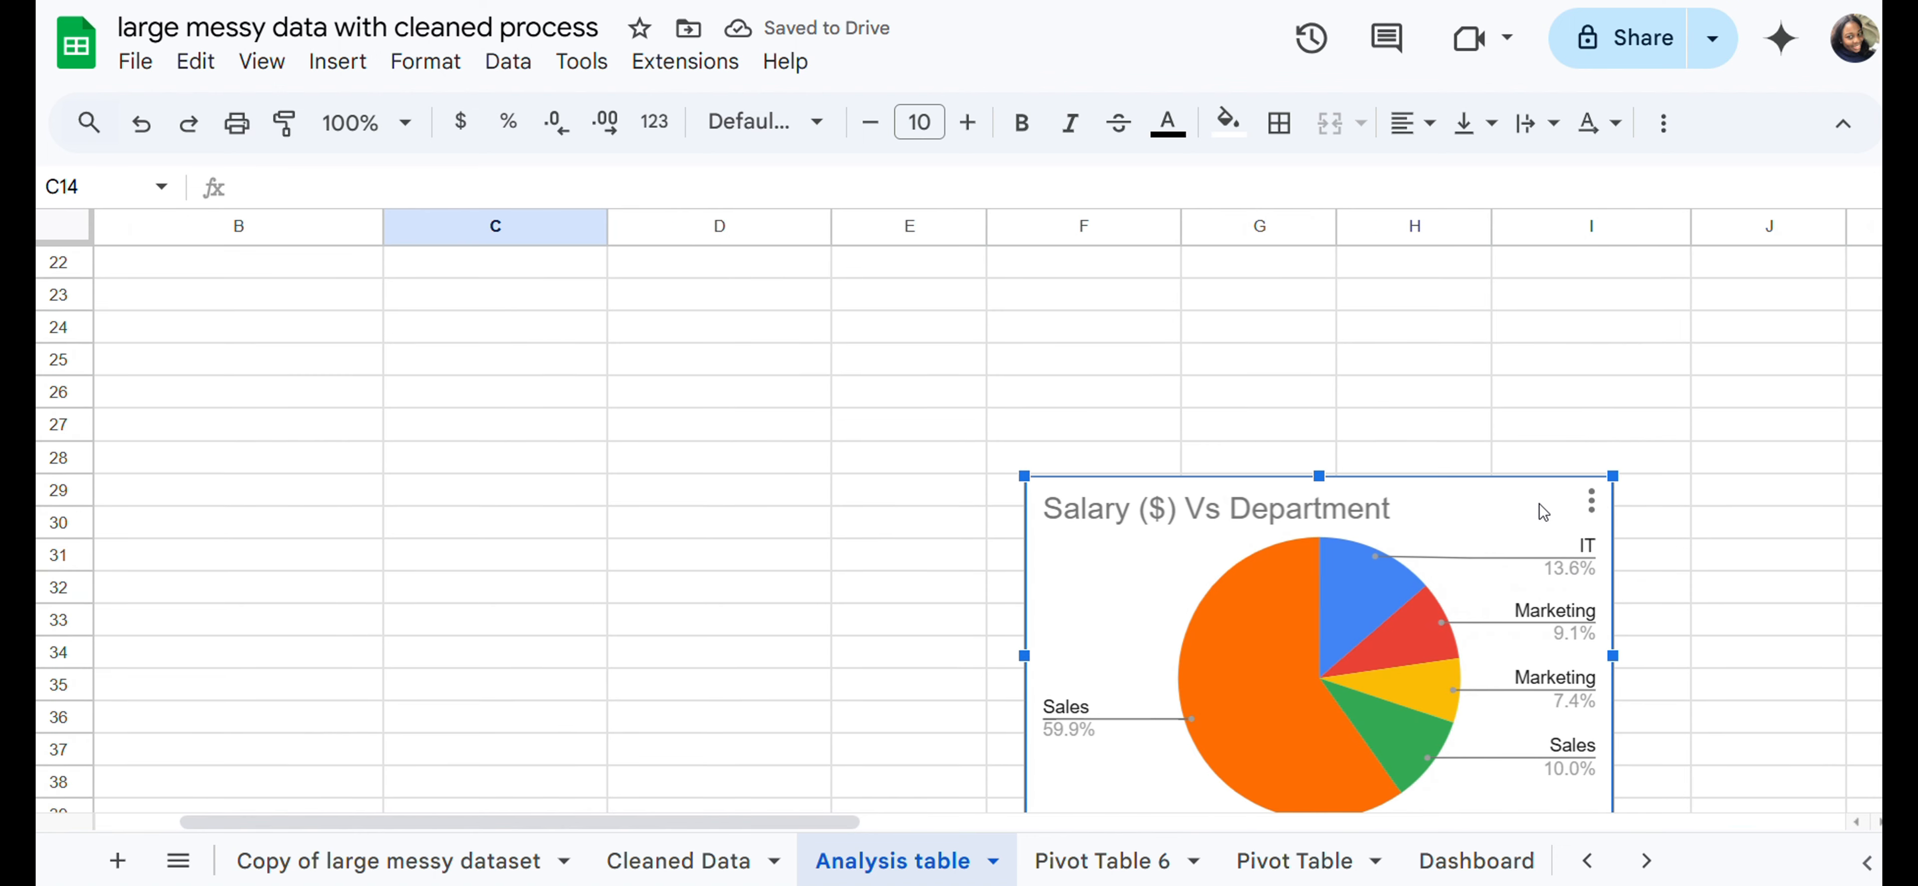
{"action": "left_click", "coordinate": [1590, 501]}
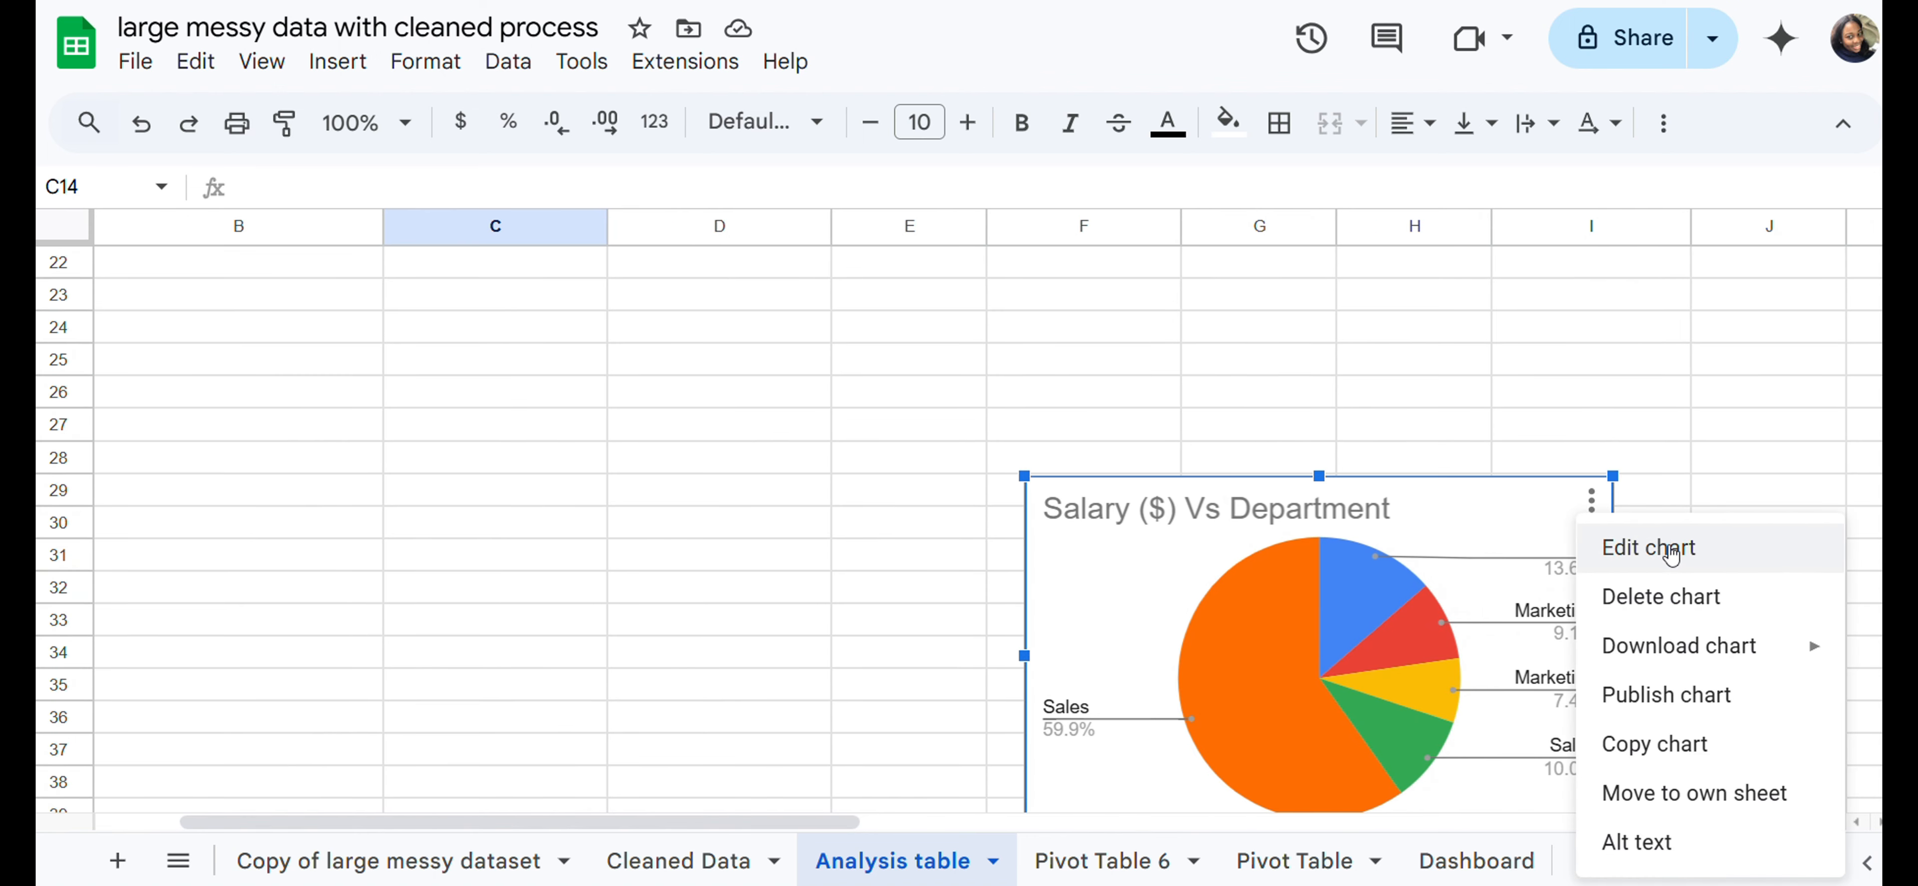
{"action": "left_click", "coordinate": [1653, 596]}
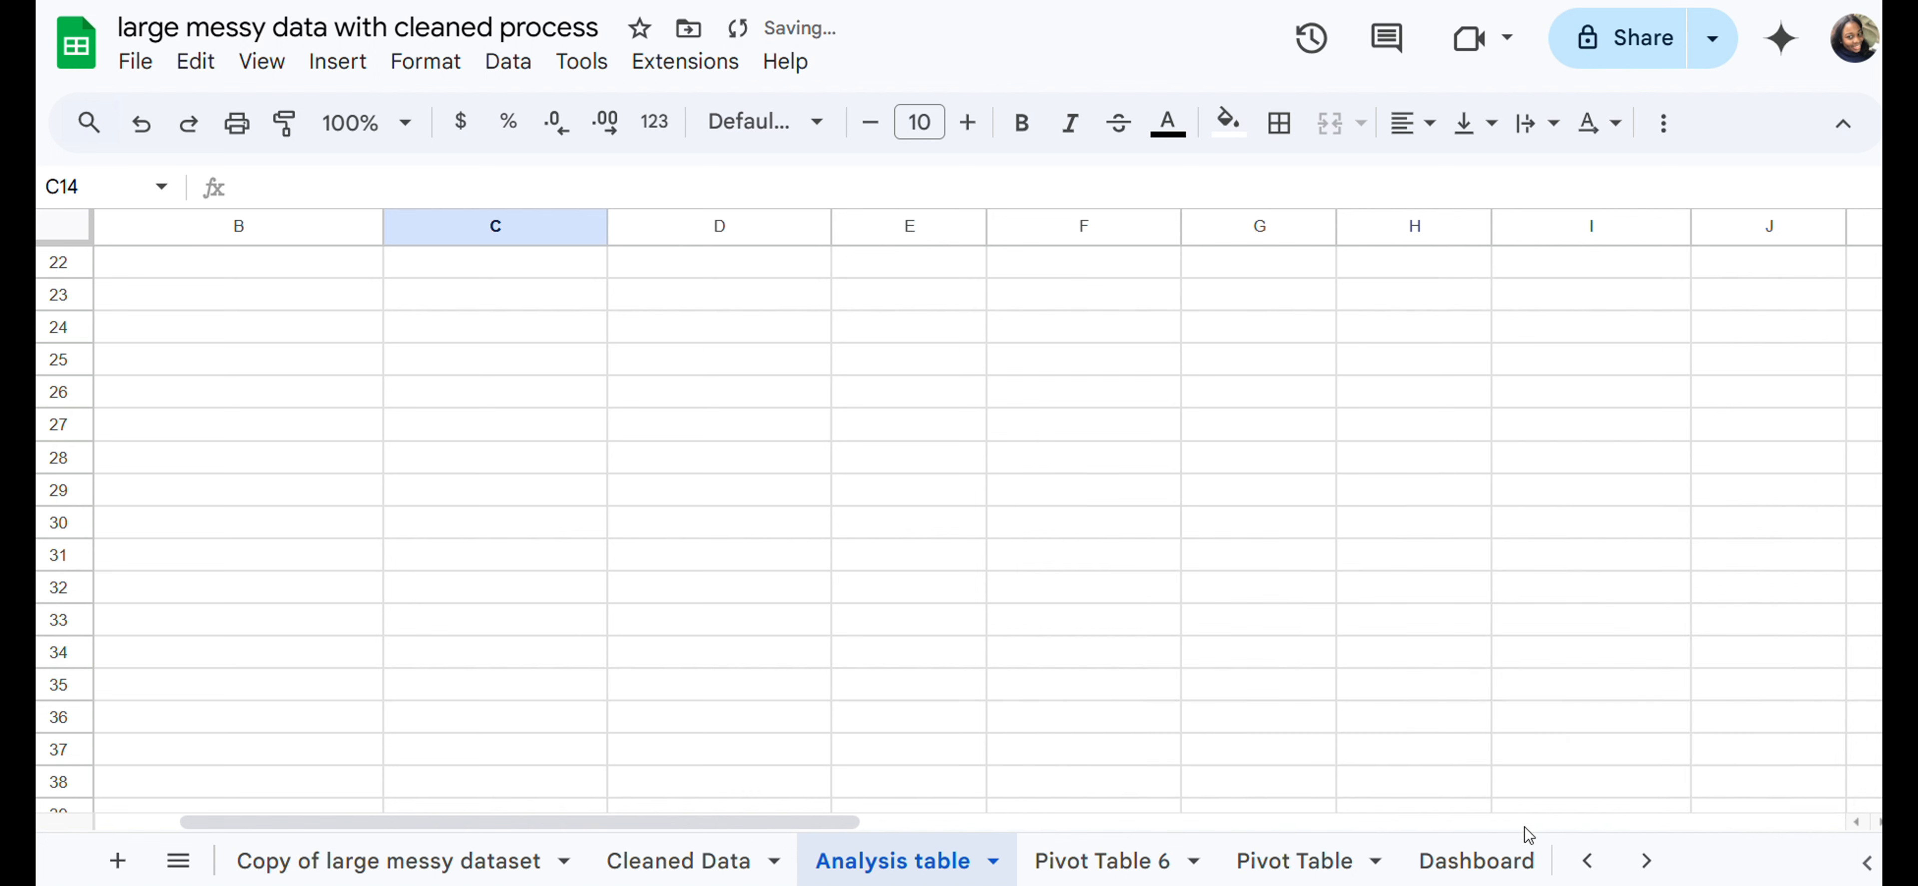
Step: Add a new blank sheet directly after the Analysis table sheet
{"action": "left_click", "coordinate": [1472, 863]}
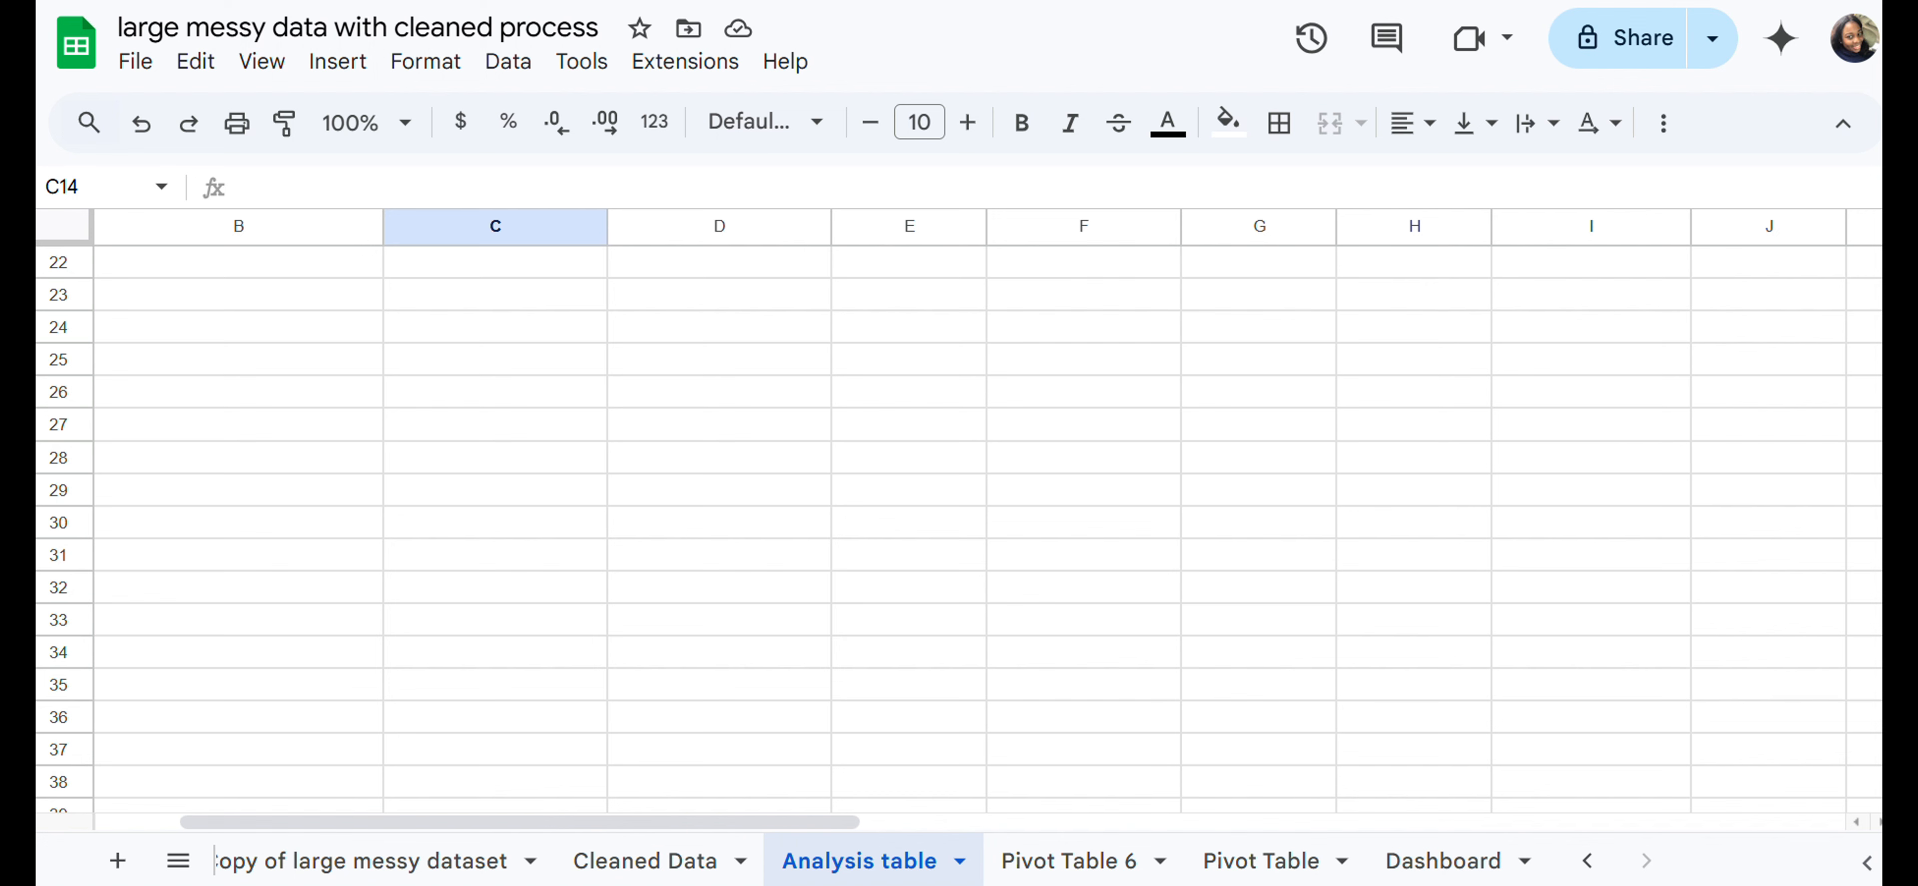
{"action": "left_click", "coordinate": [117, 861]}
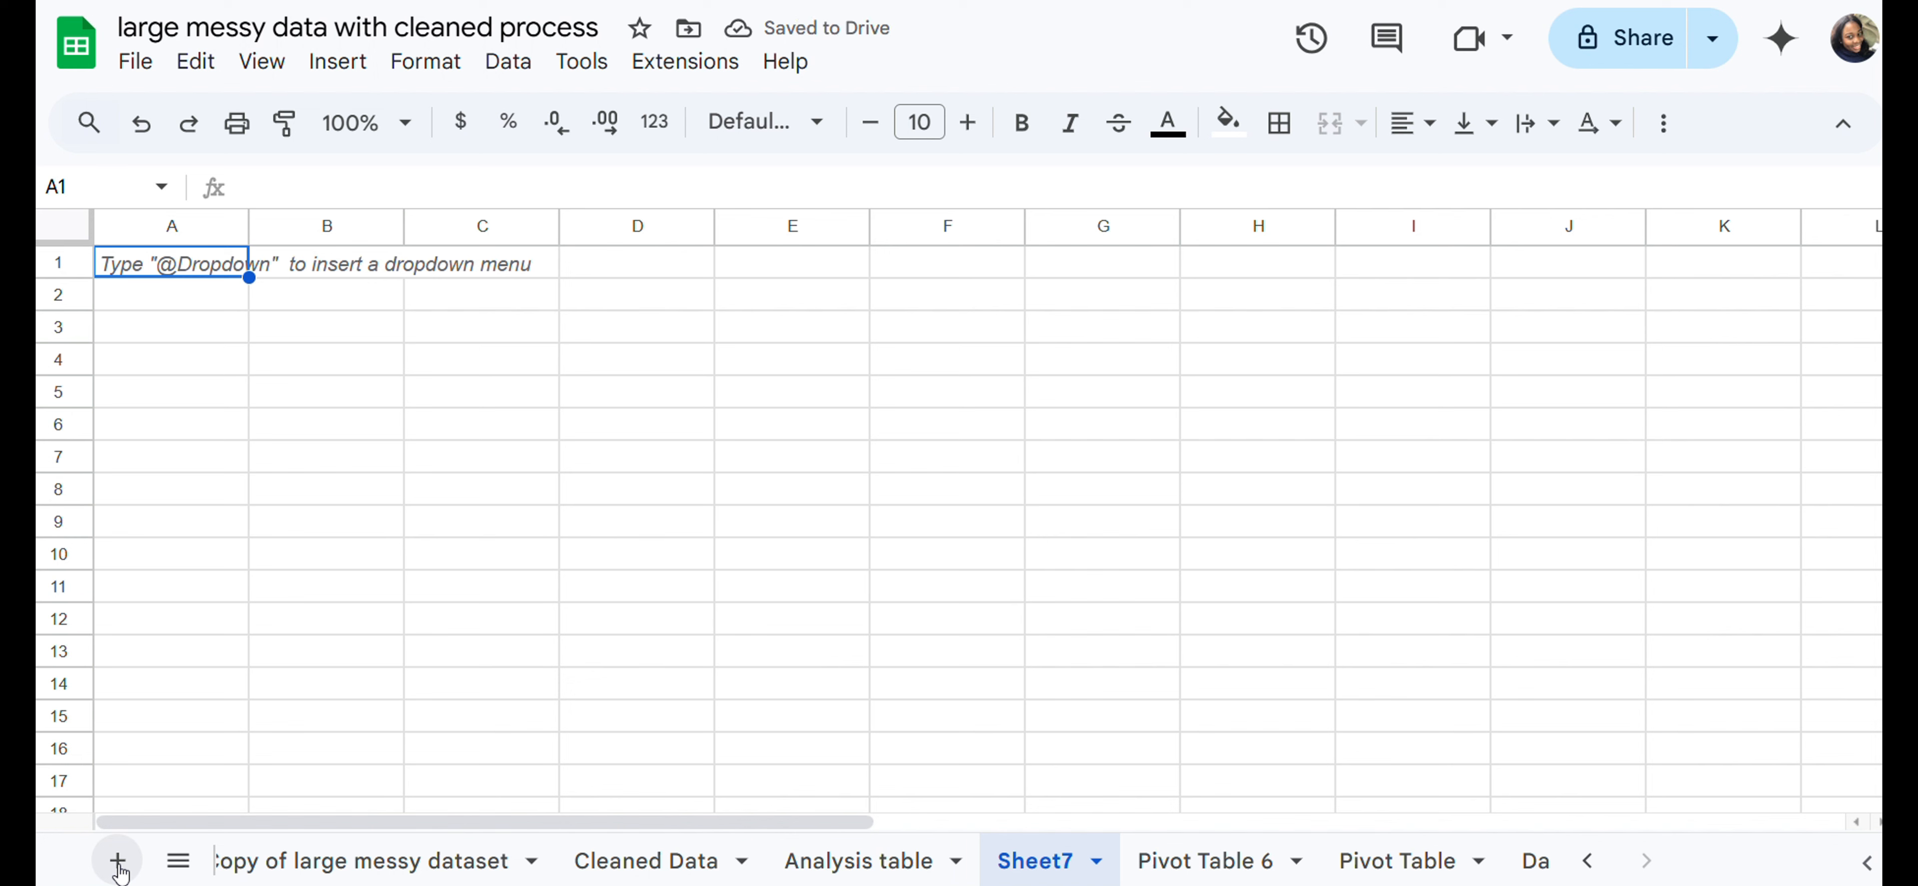
{"action": "type", "text": "Cl"}
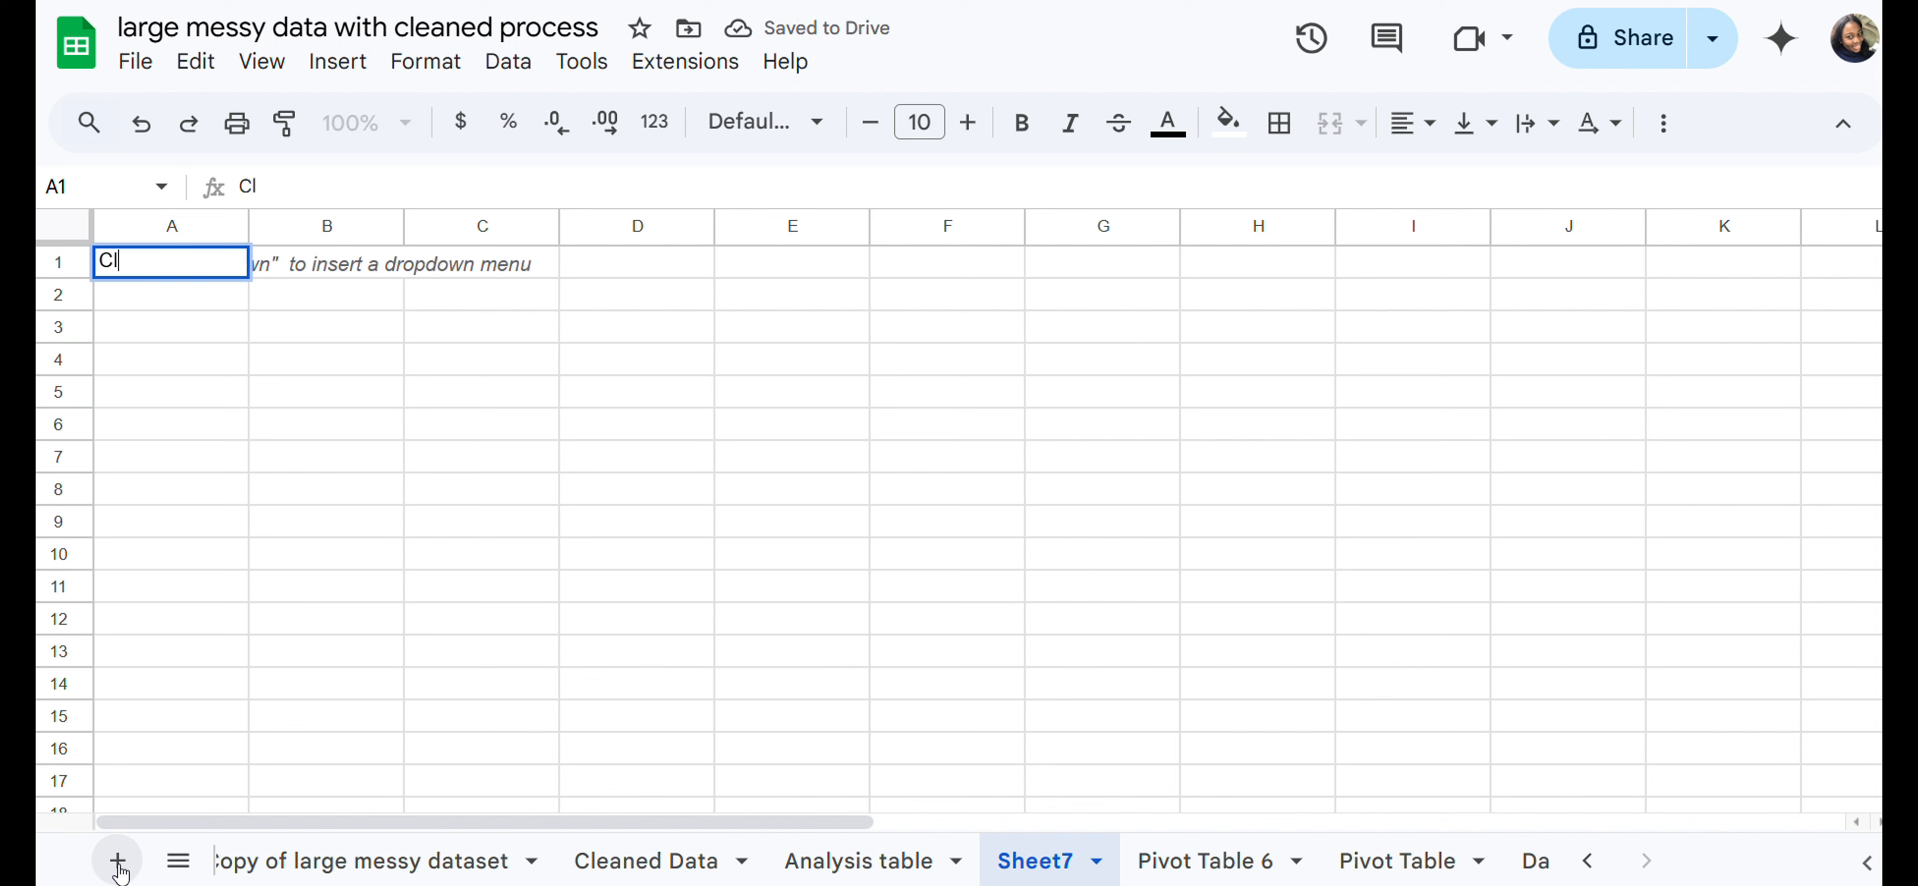
{"action": "type", "text": "ass"}
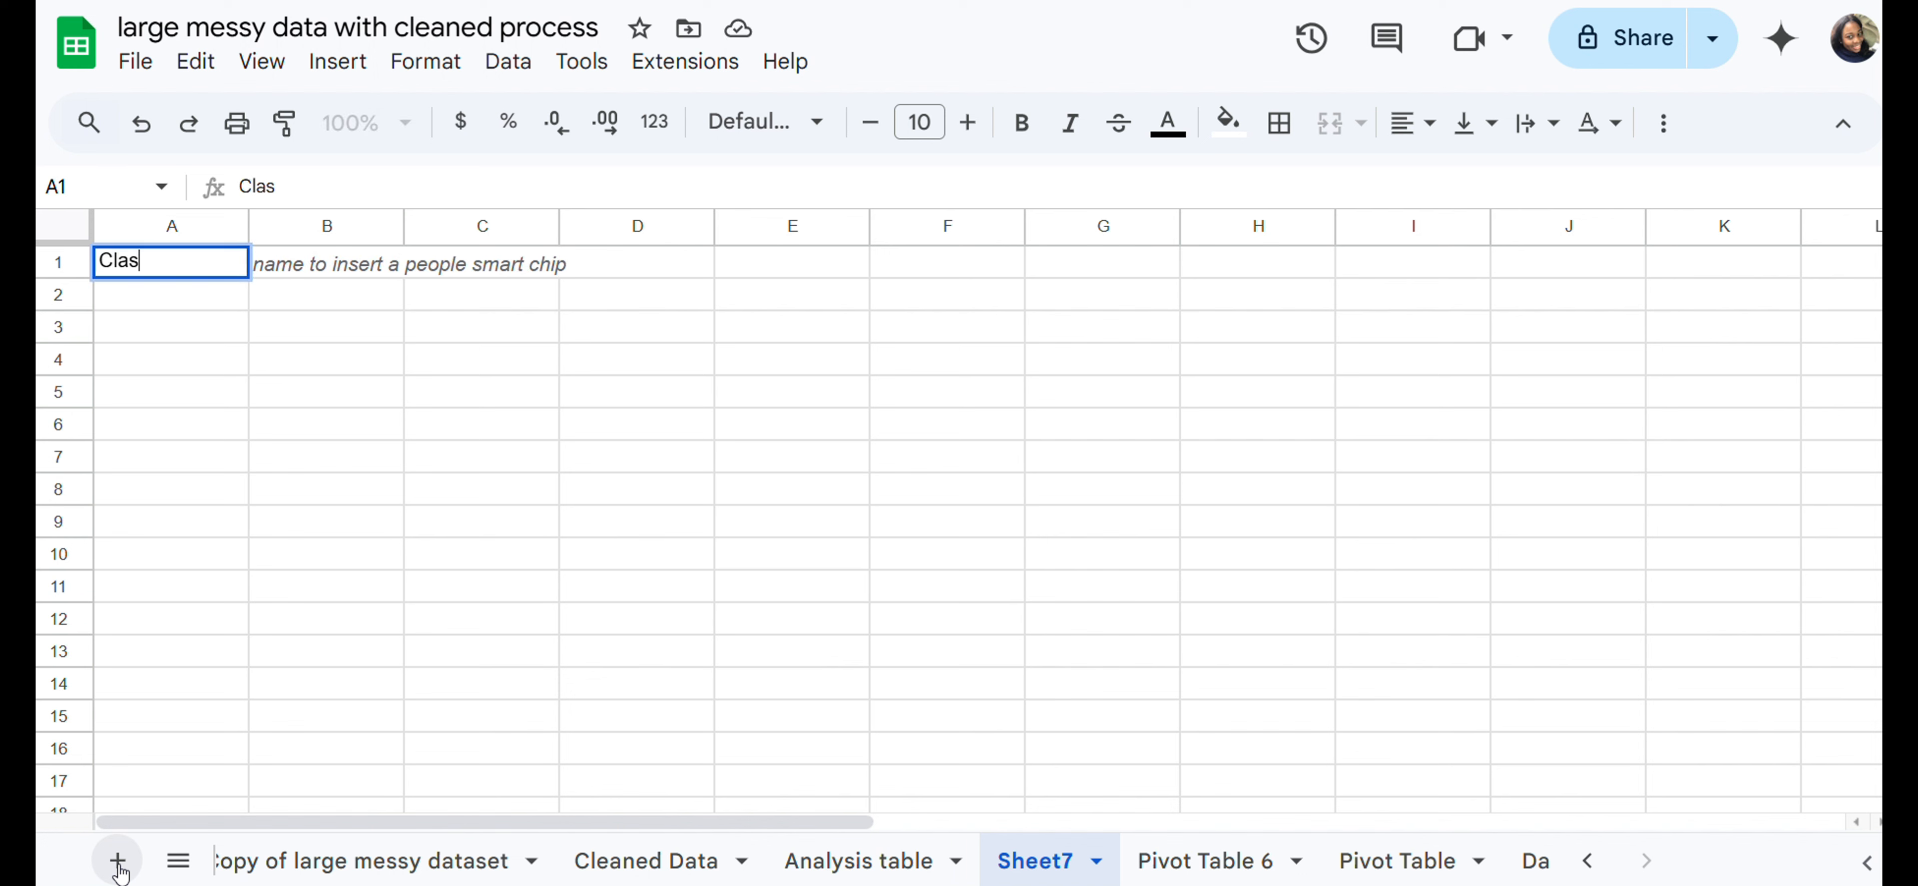
{"action": "key", "text": "BackSpace"}
{"action": "key", "text": "BackSpace"}
{"action": "key", "text": "BackSpace"}
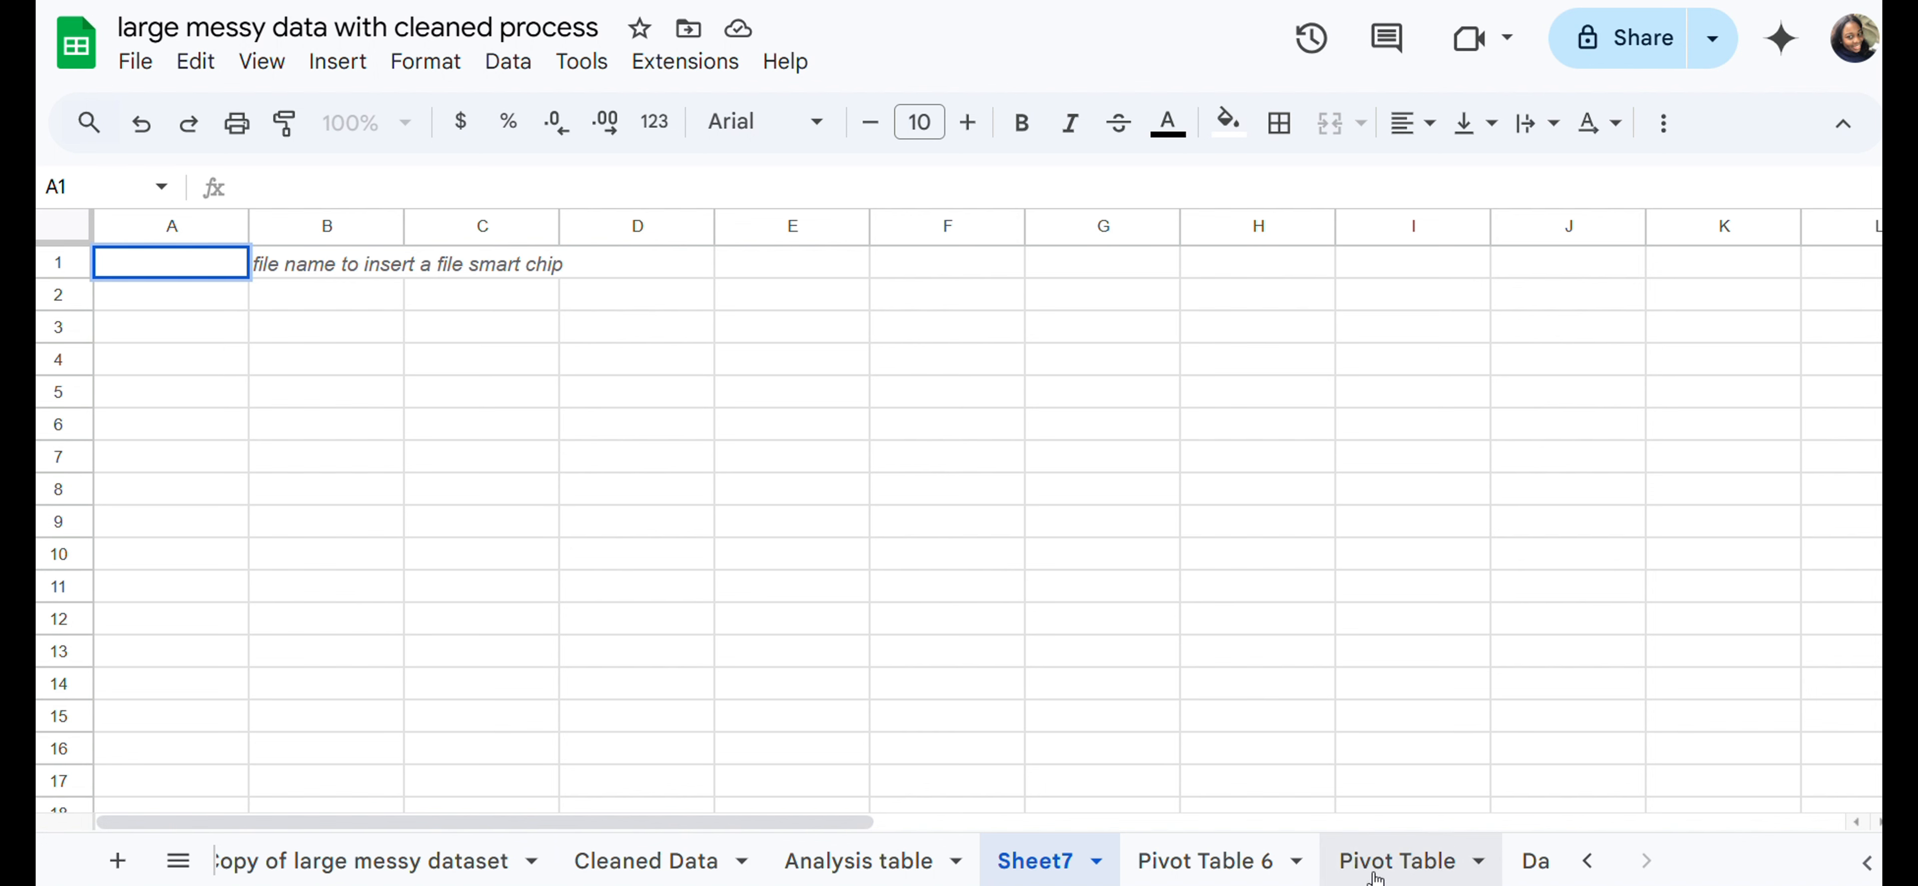
{"action": "right_click", "coordinate": [1040, 864]}
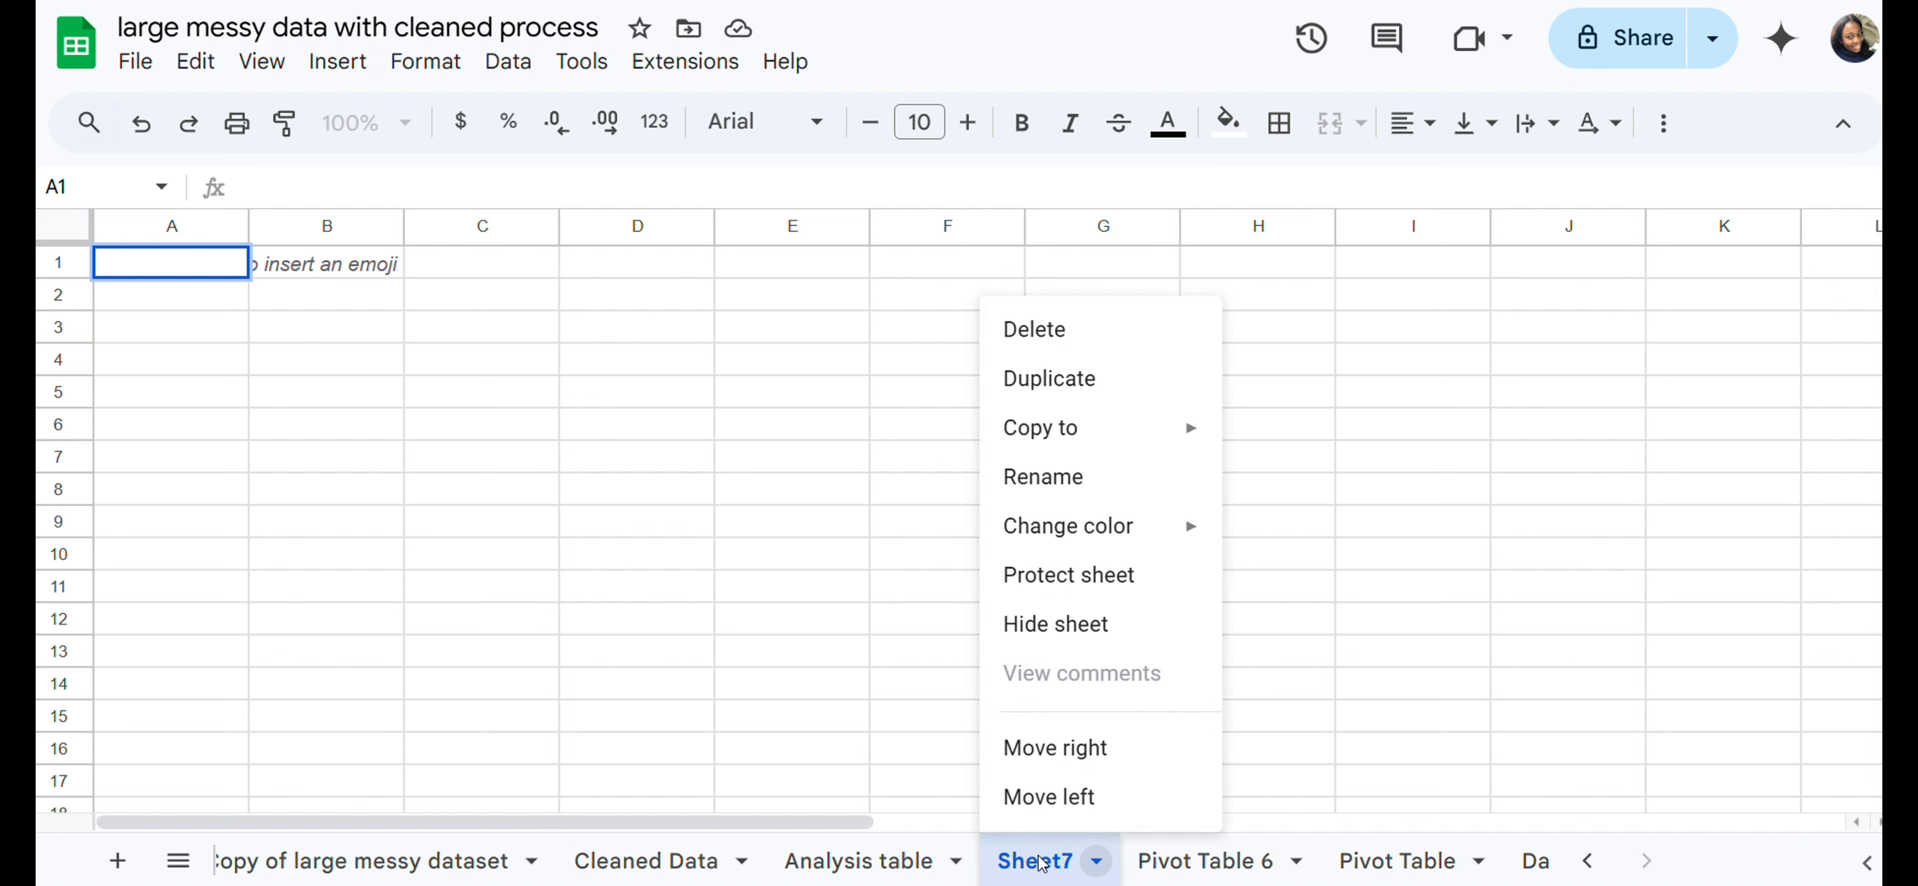
{"action": "left_click", "coordinate": [1042, 478]}
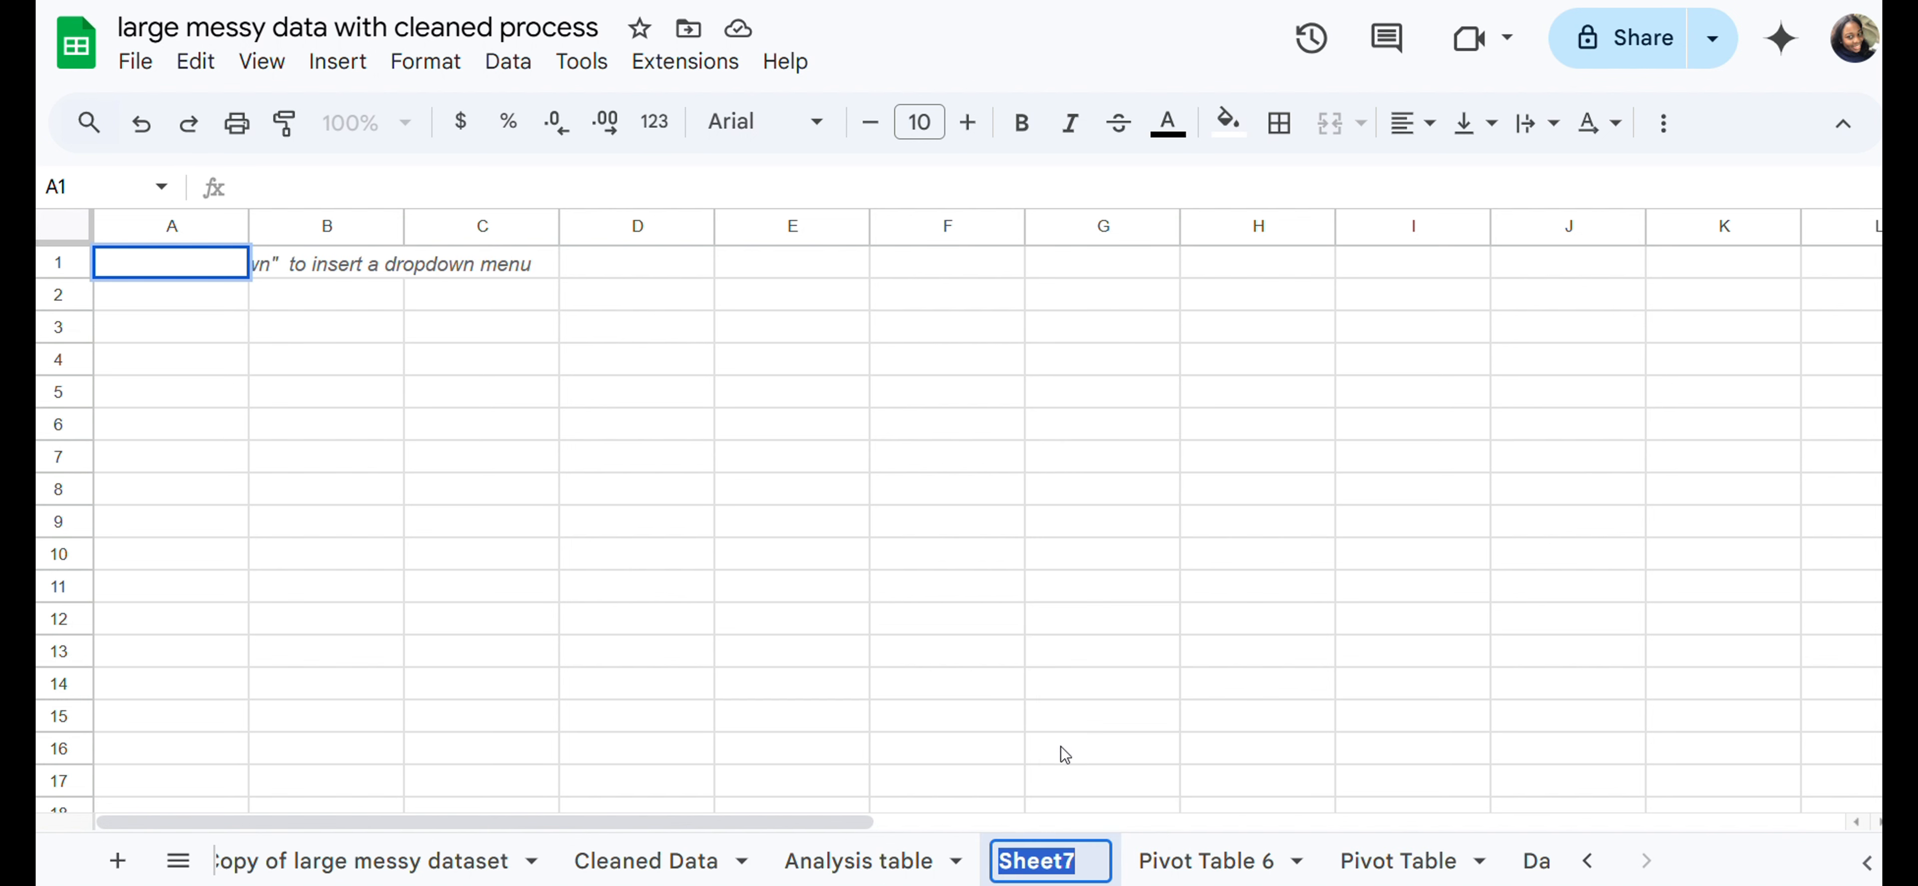
{"action": "right_click", "coordinate": [1054, 858]}
{"action": "left_click", "coordinate": [835, 621]}
{"action": "left_click", "coordinate": [835, 621]}
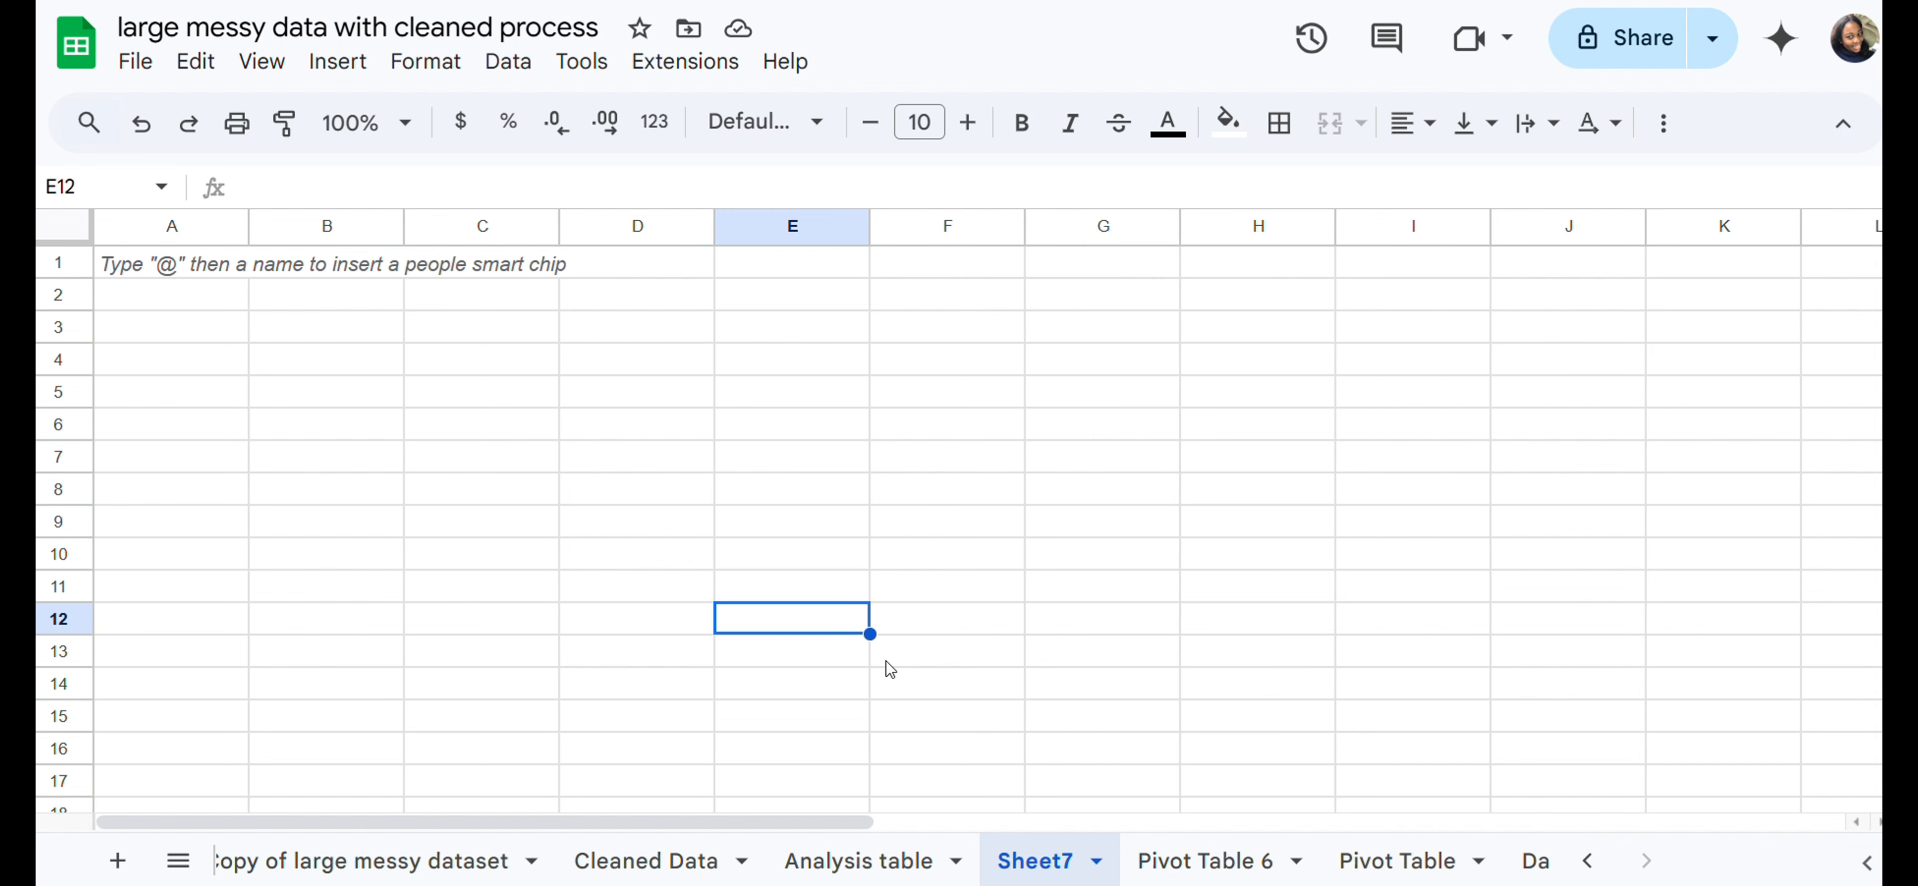
Step: Rename the new blank sheet as Class Pivot Tables
{"action": "right_click", "coordinate": [1032, 863]}
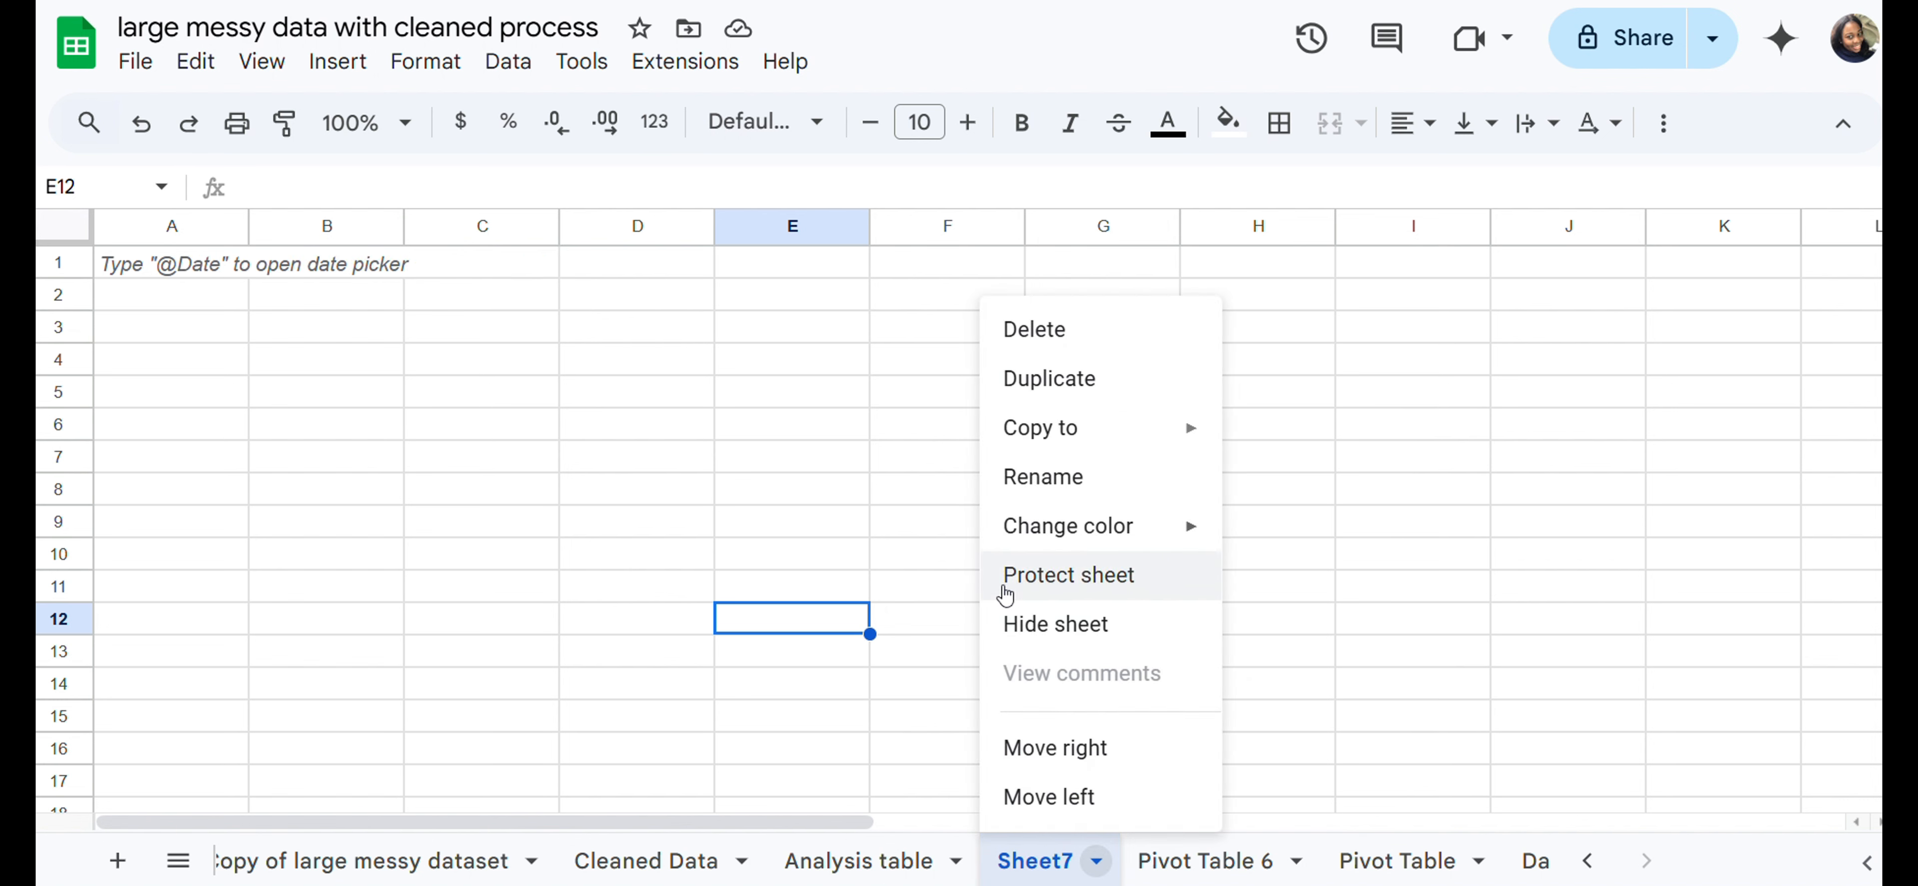
{"action": "left_click", "coordinate": [1050, 481]}
{"action": "type", "text": "Class"}
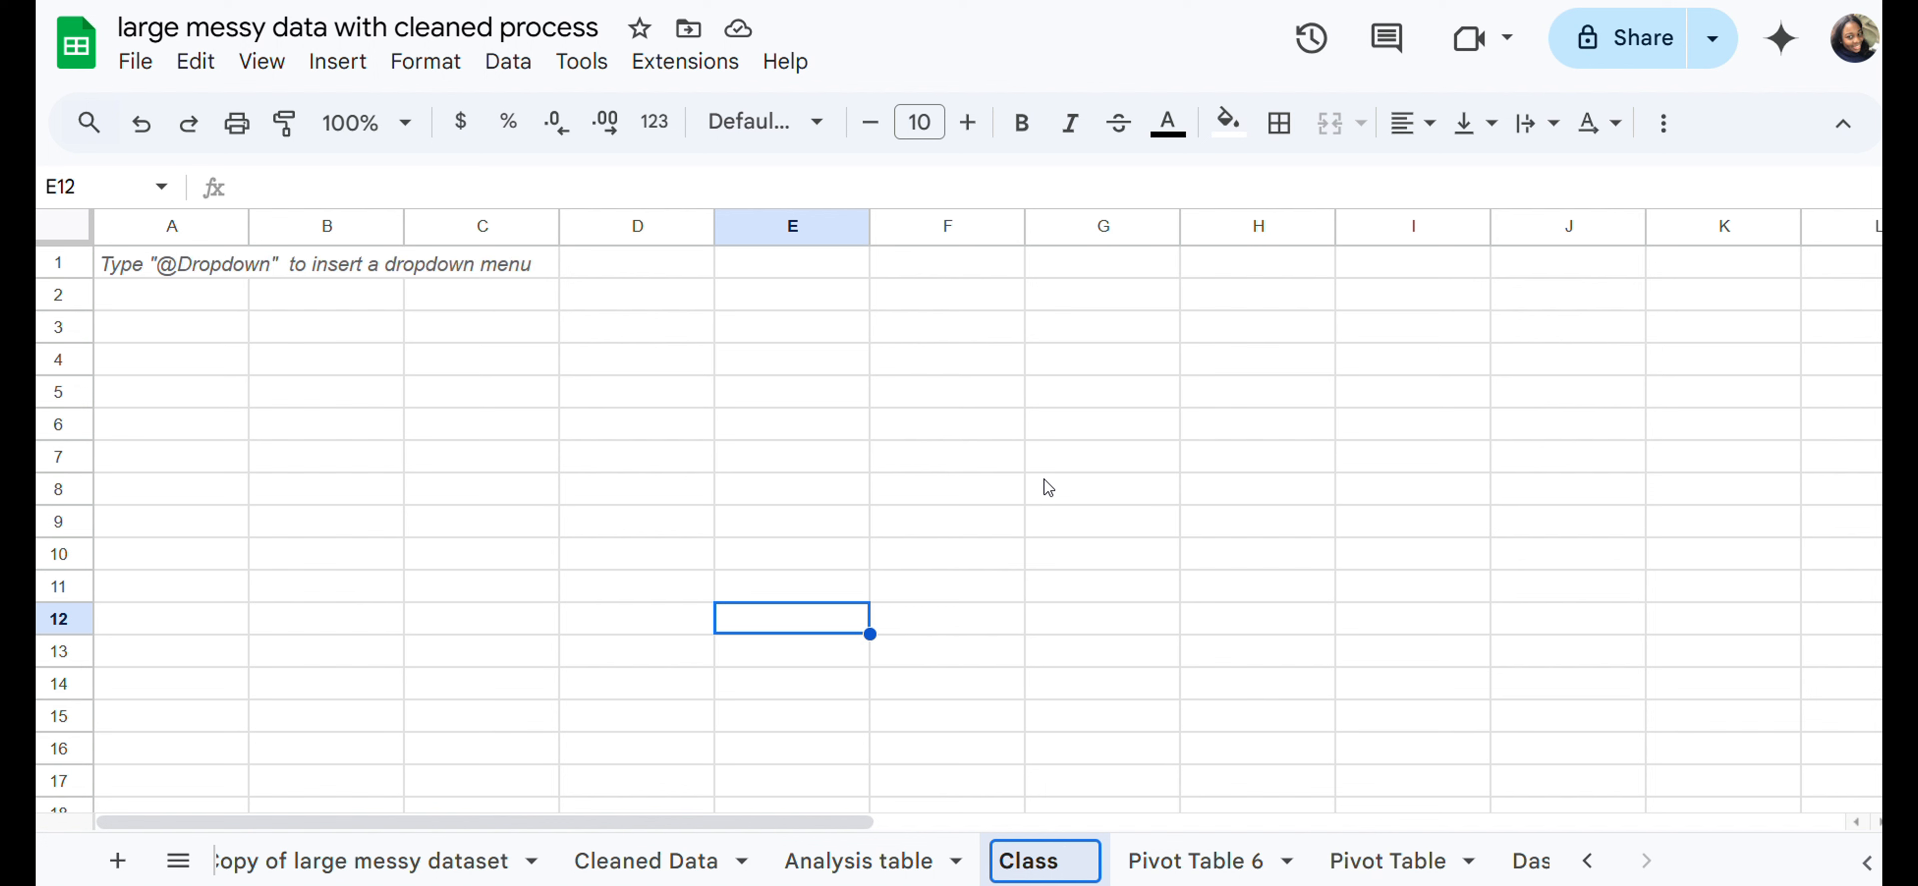
{"action": "type", "text": "Pi"}
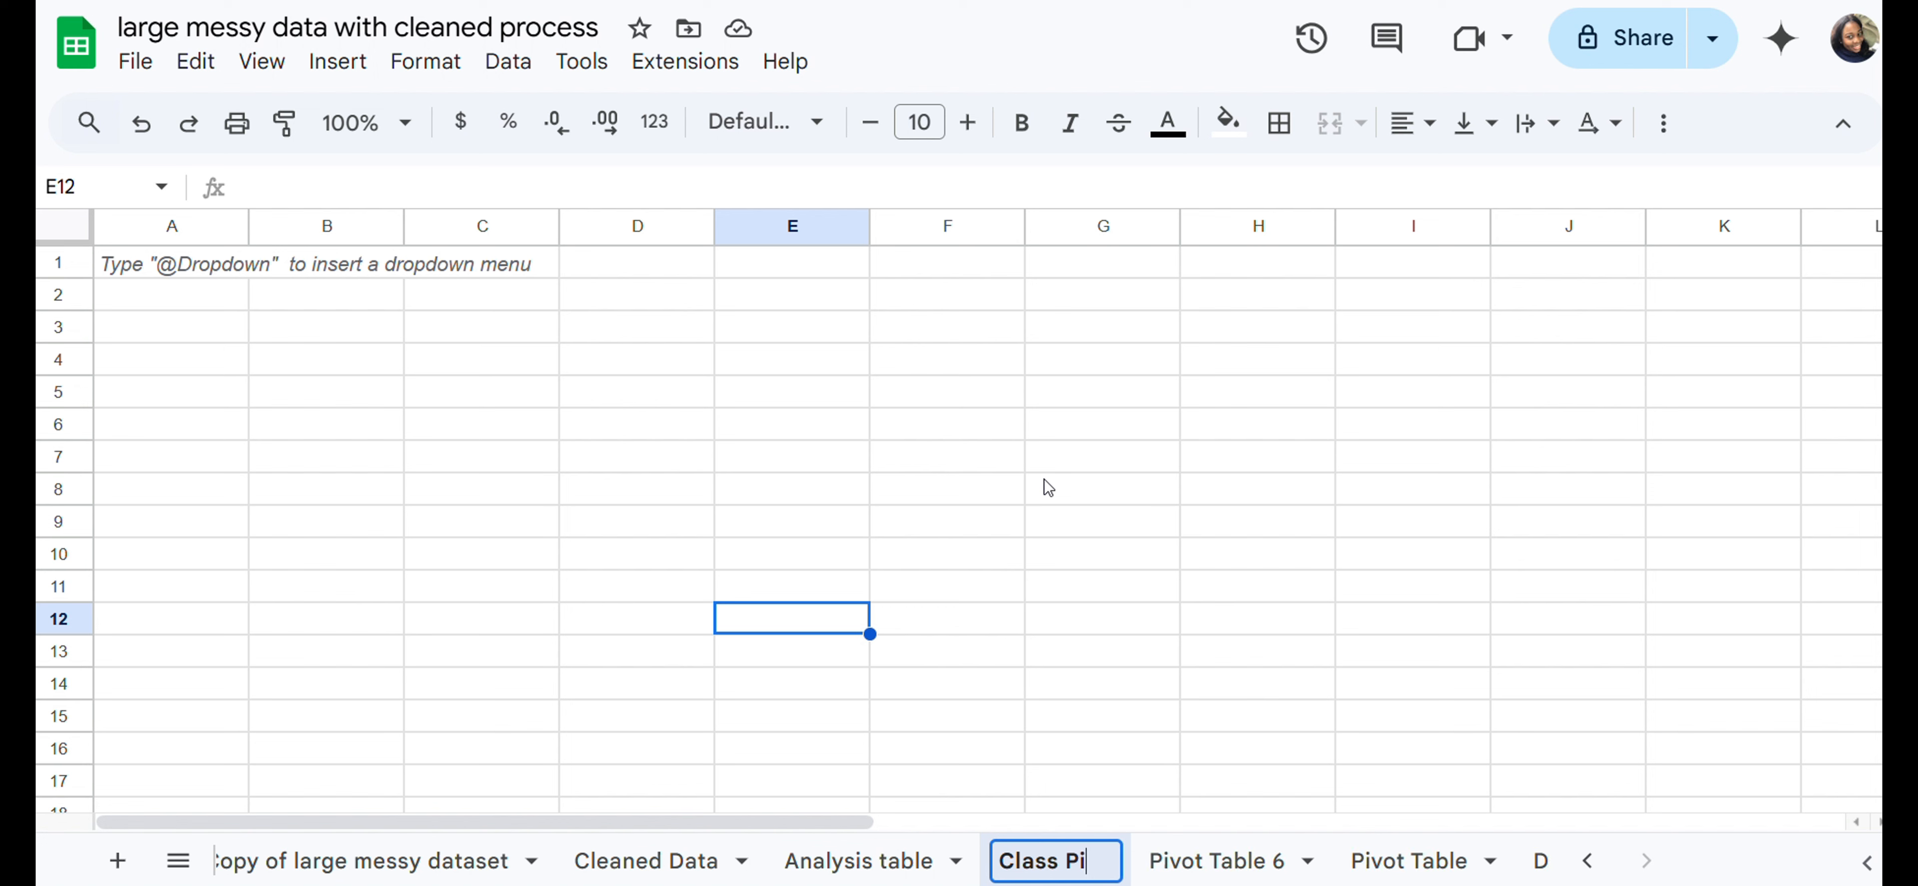
{"action": "type", "text": "vot T"}
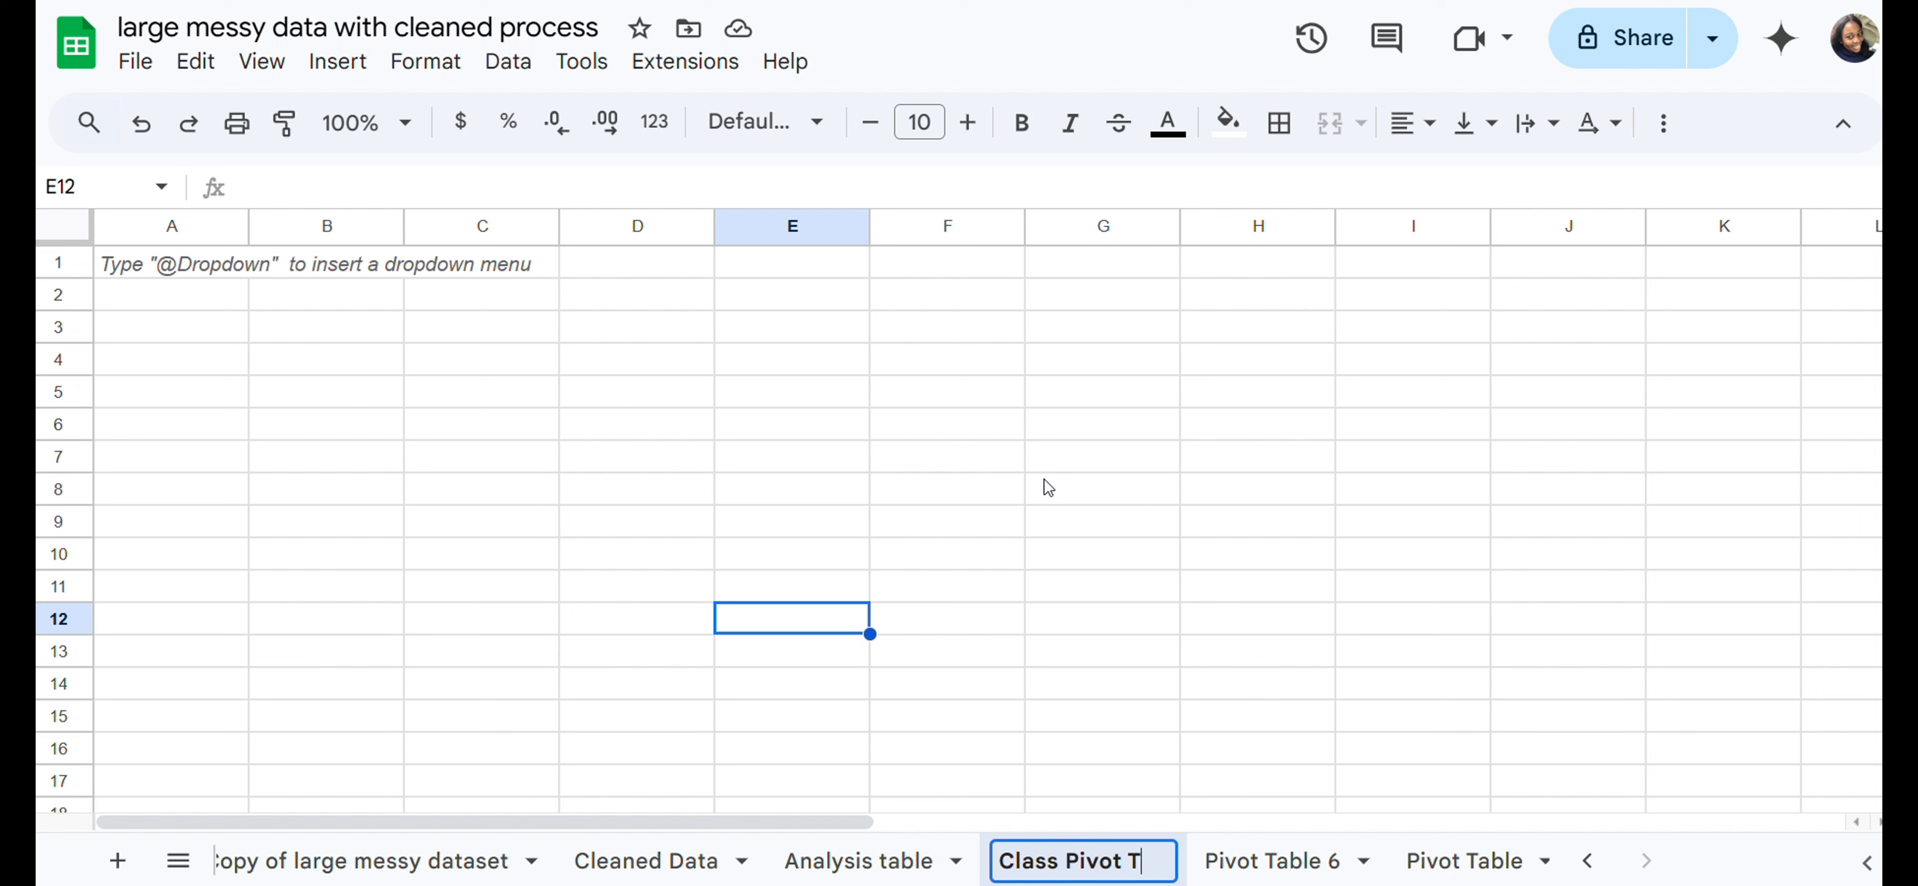
{"action": "type", "text": "able"}
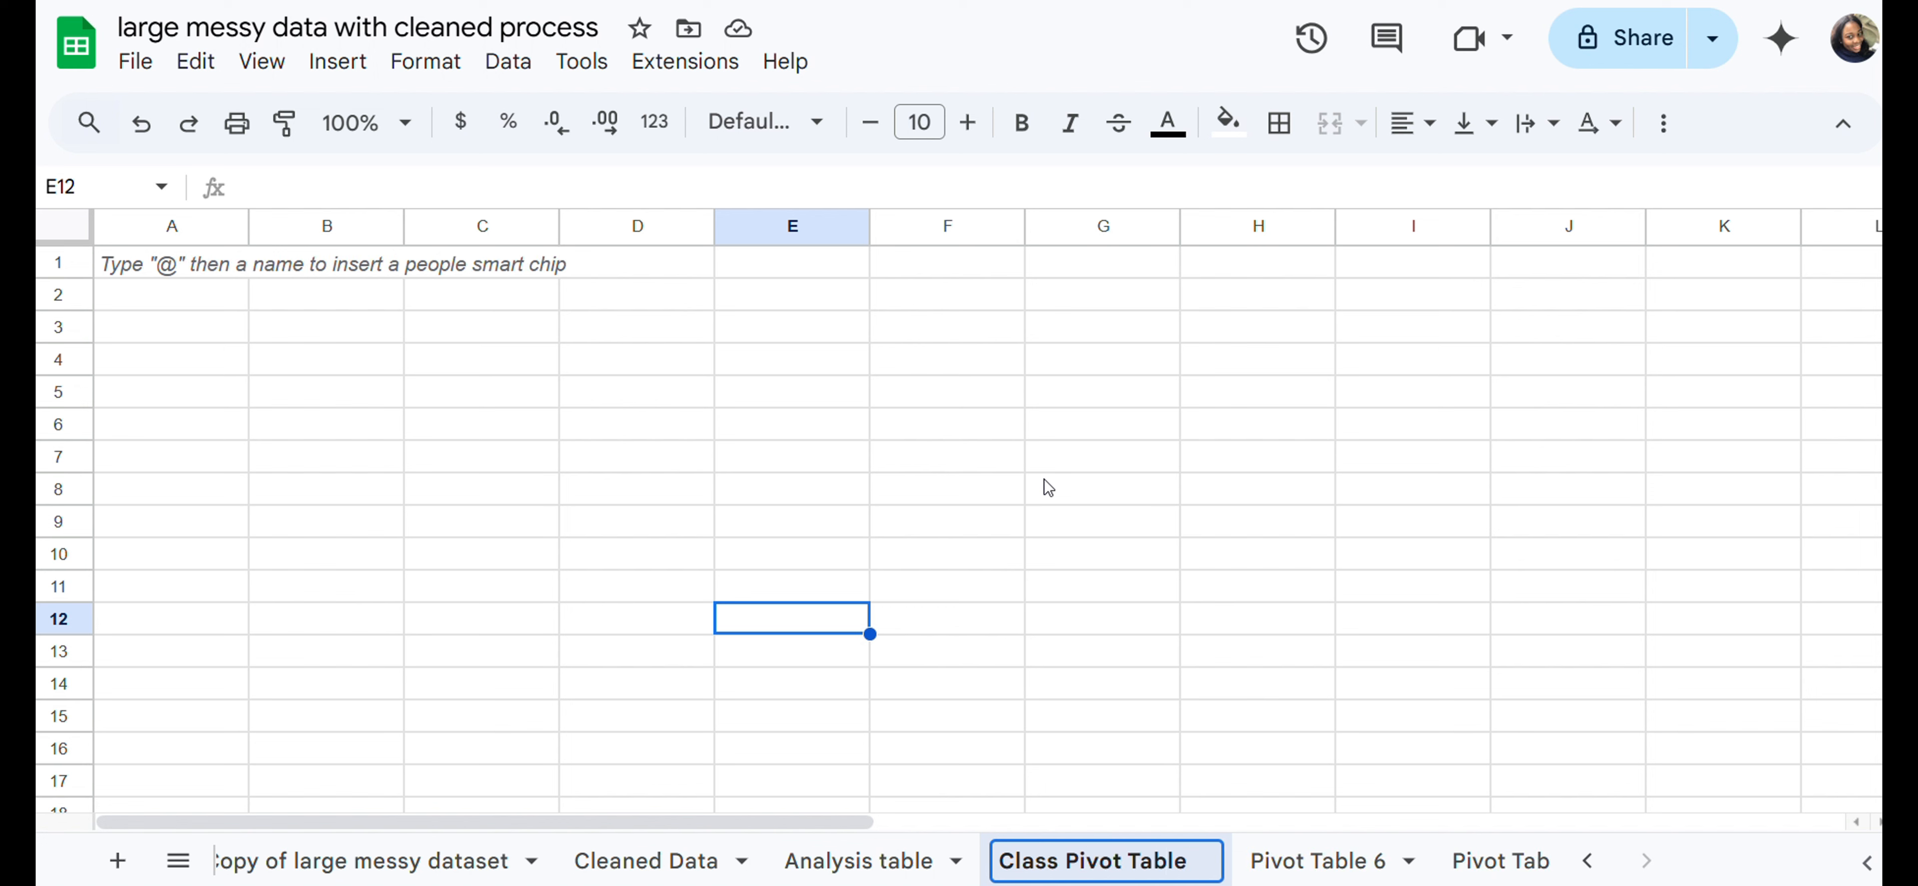
{"action": "type", "text": "s"}
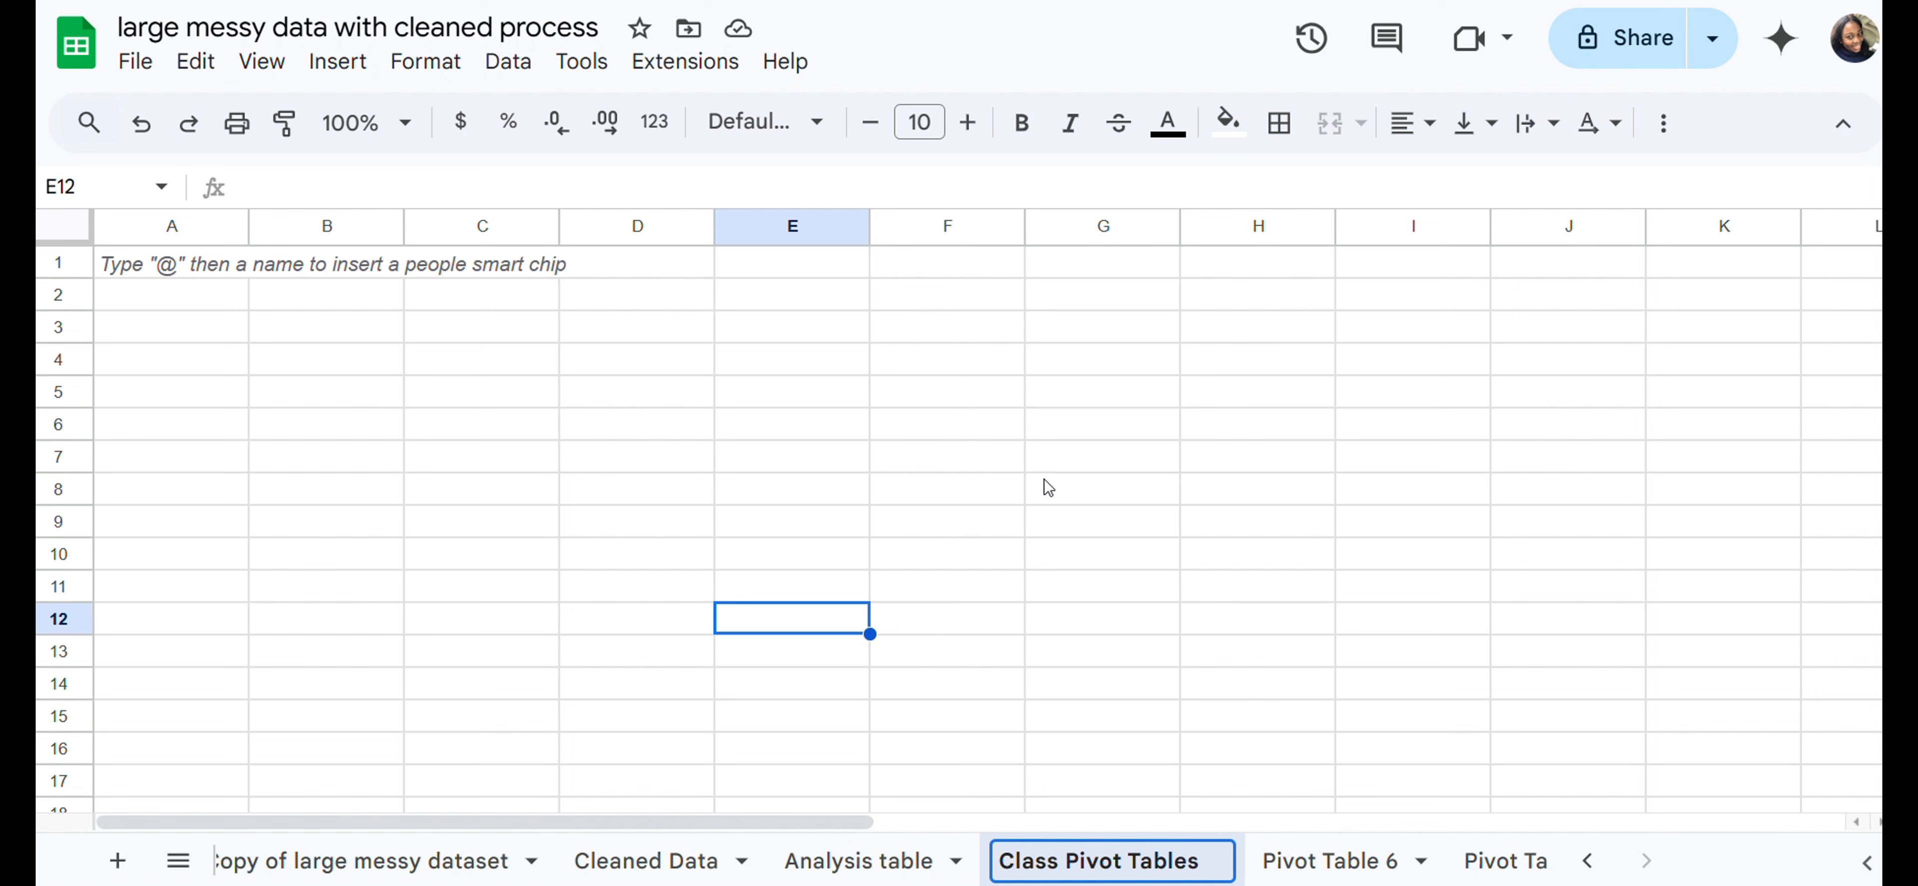
{"action": "key", "text": "Return"}
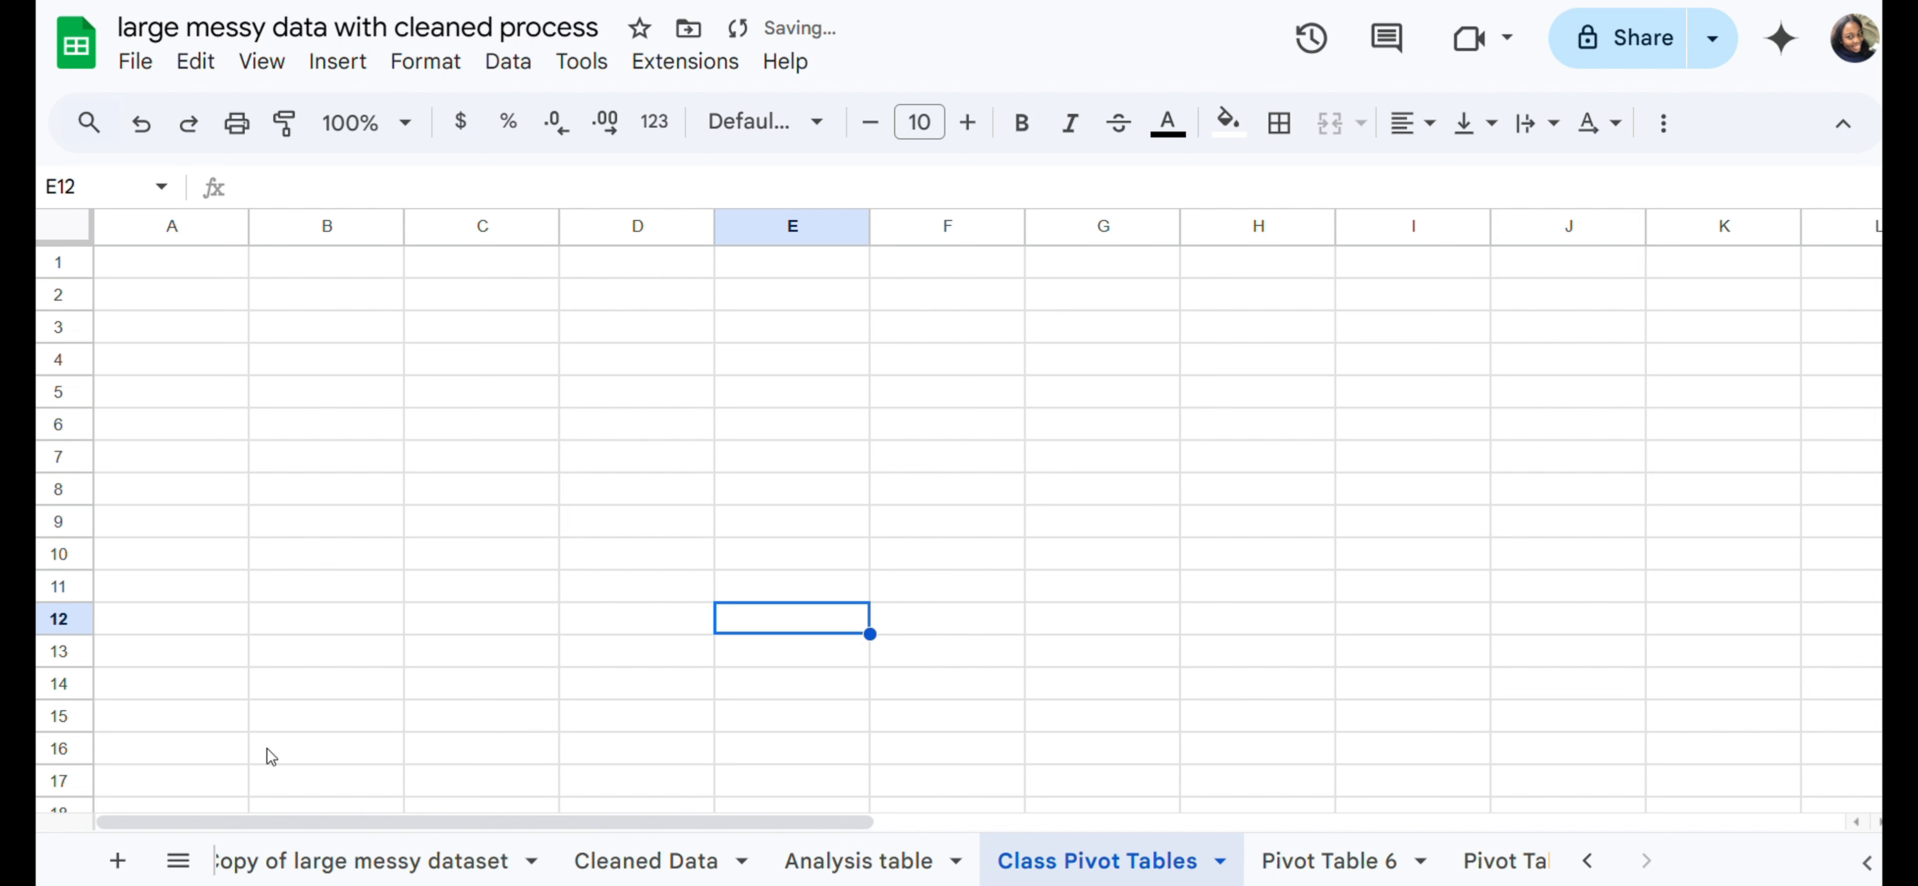
Step: Add another blank sheet after Class Pivot Tables and rename it as Class Dashboard
{"action": "left_click", "coordinate": [118, 861]}
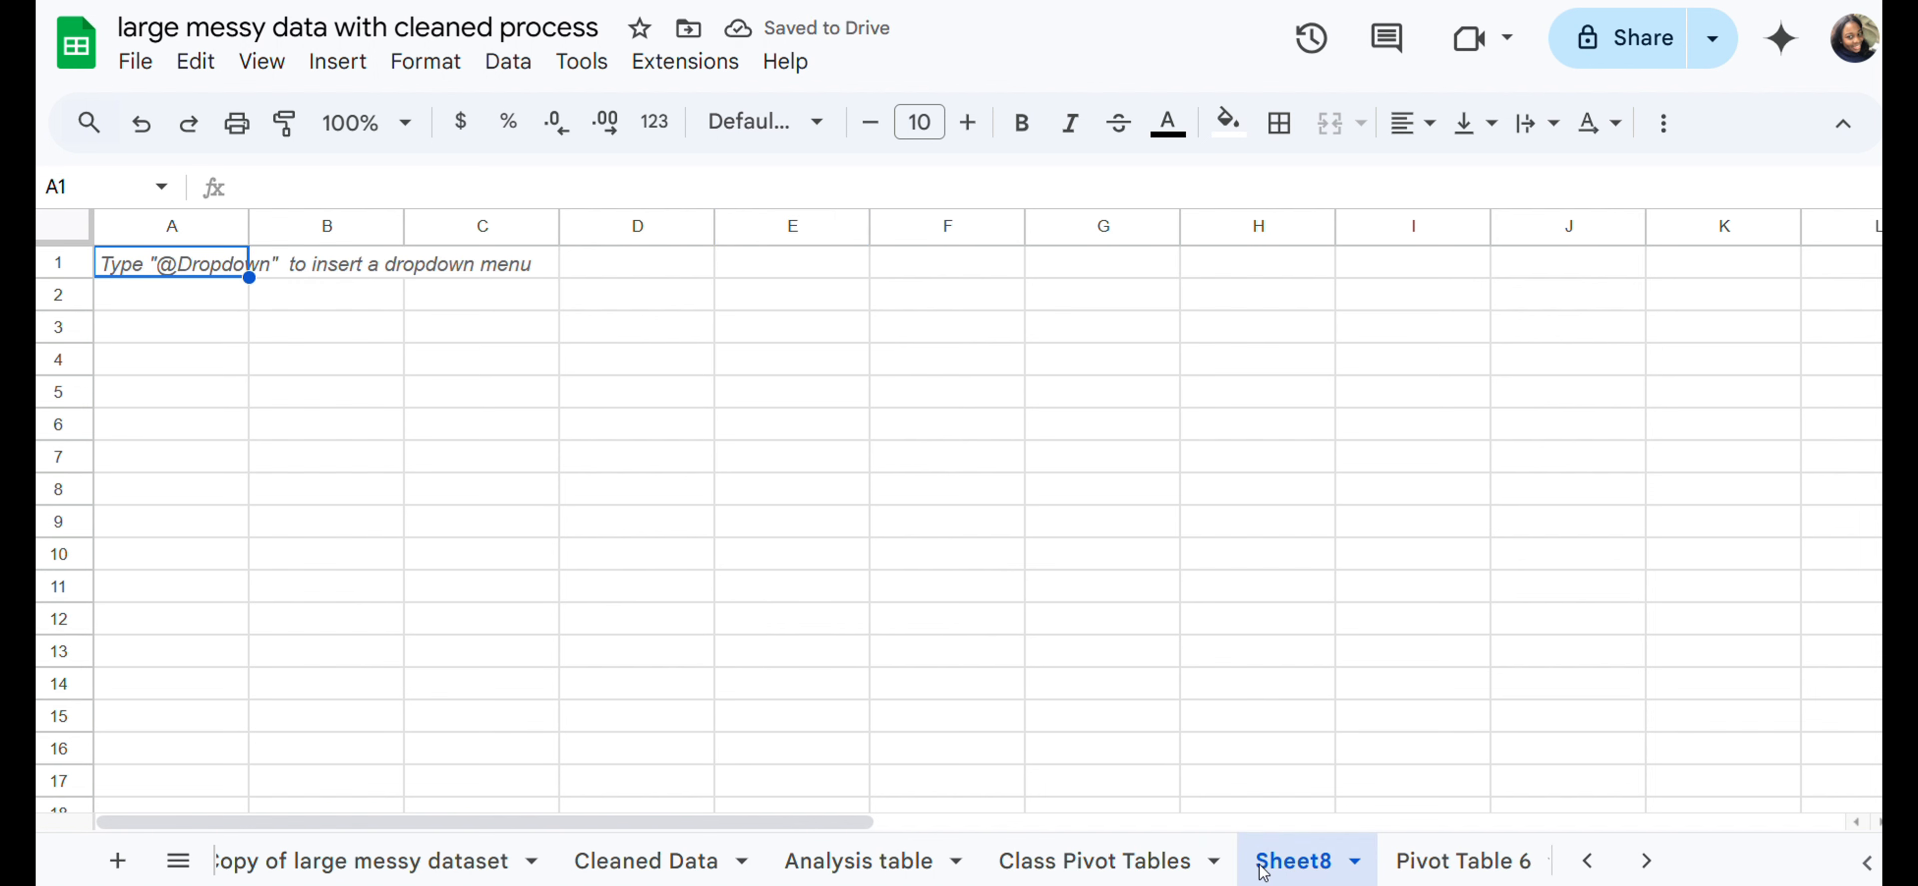
{"action": "scroll", "coordinate": [1300, 856], "scroll_direction": "right", "scroll_amount": 3}
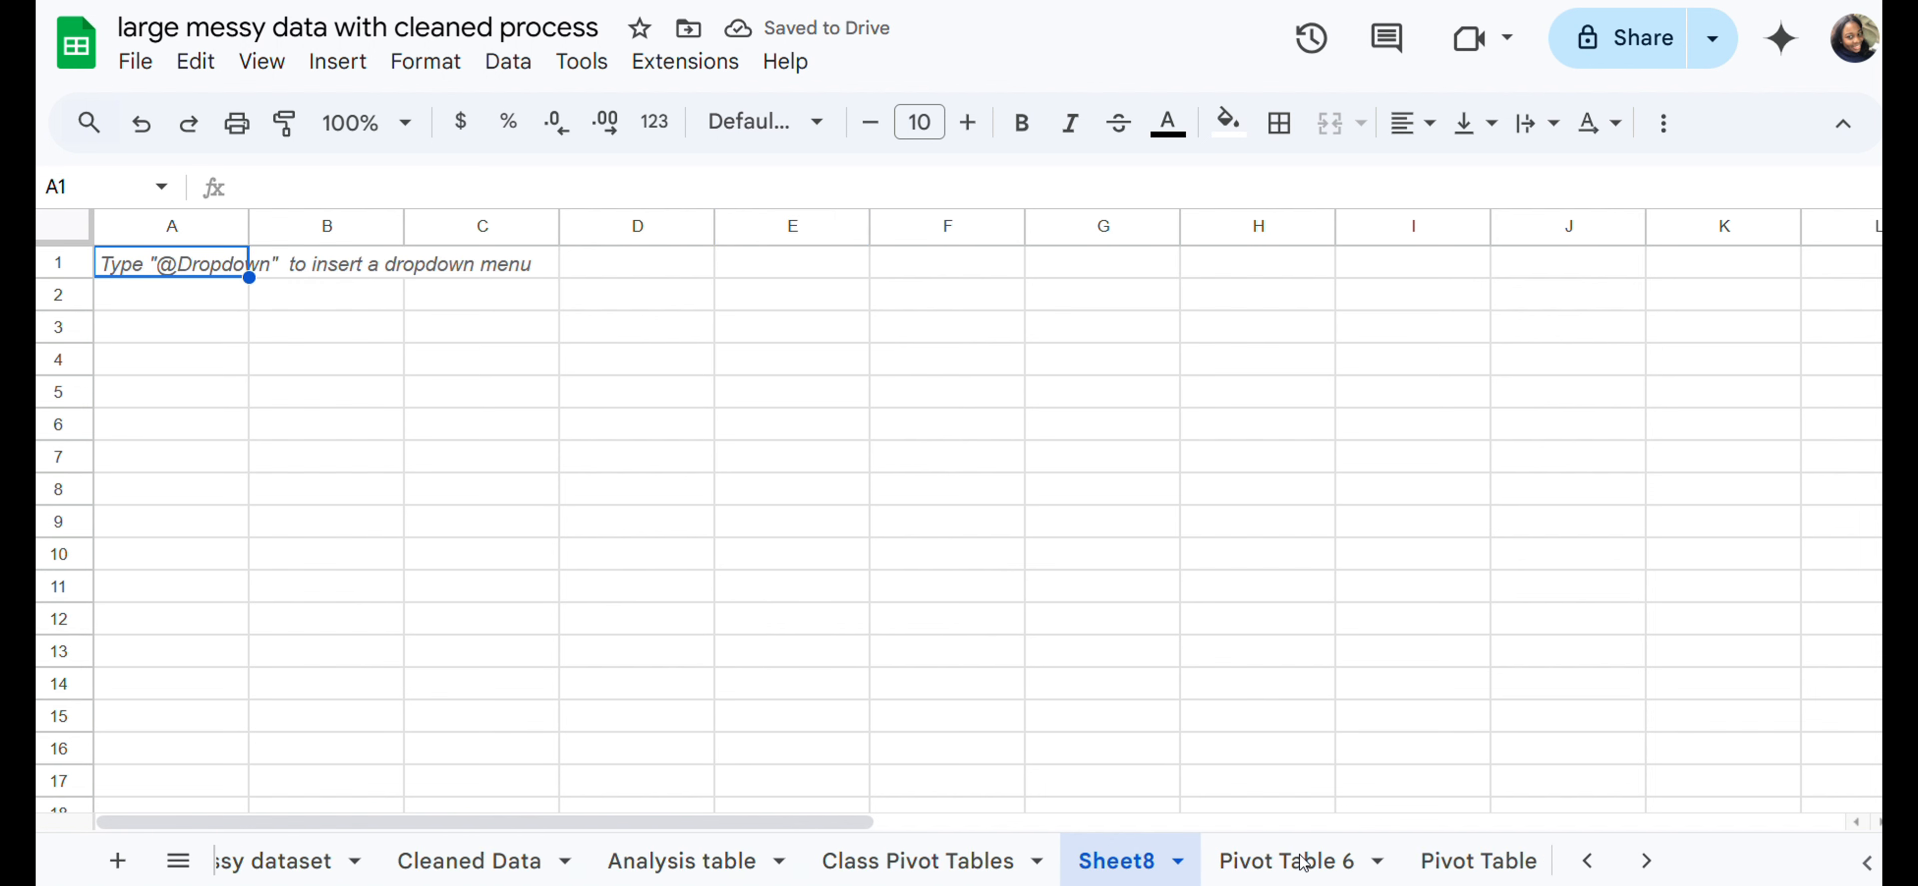
{"action": "right_click", "coordinate": [1054, 871]}
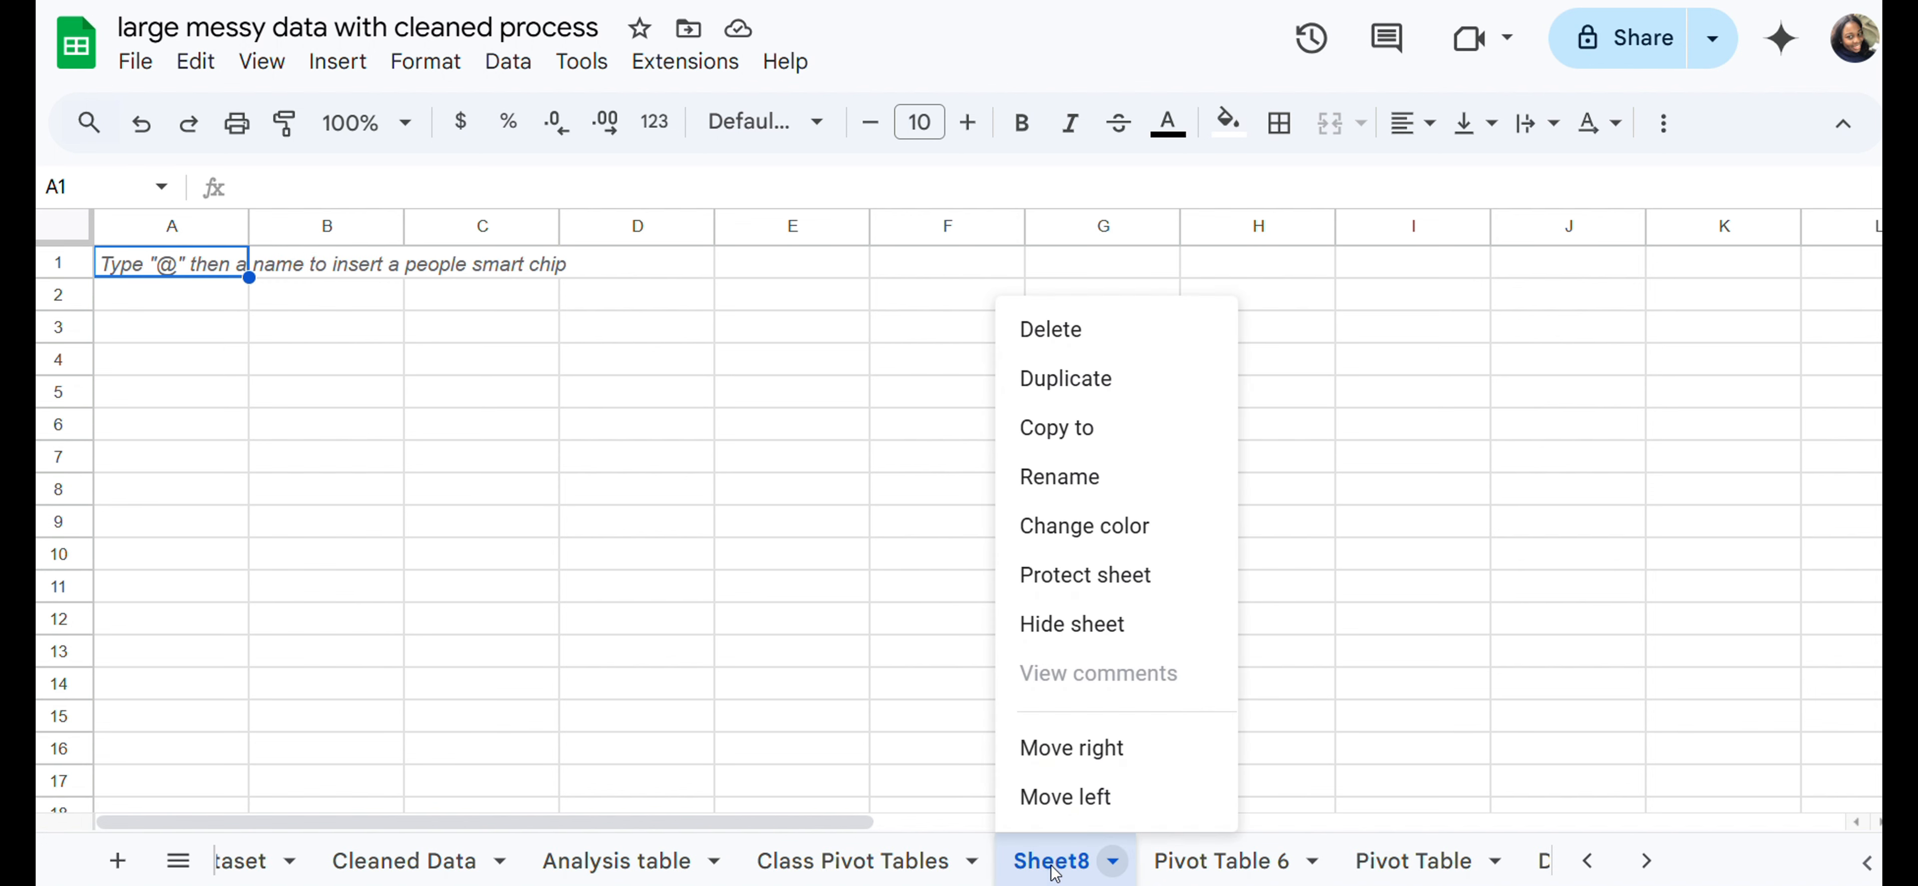
{"action": "mouse_move", "coordinate": [1054, 414]}
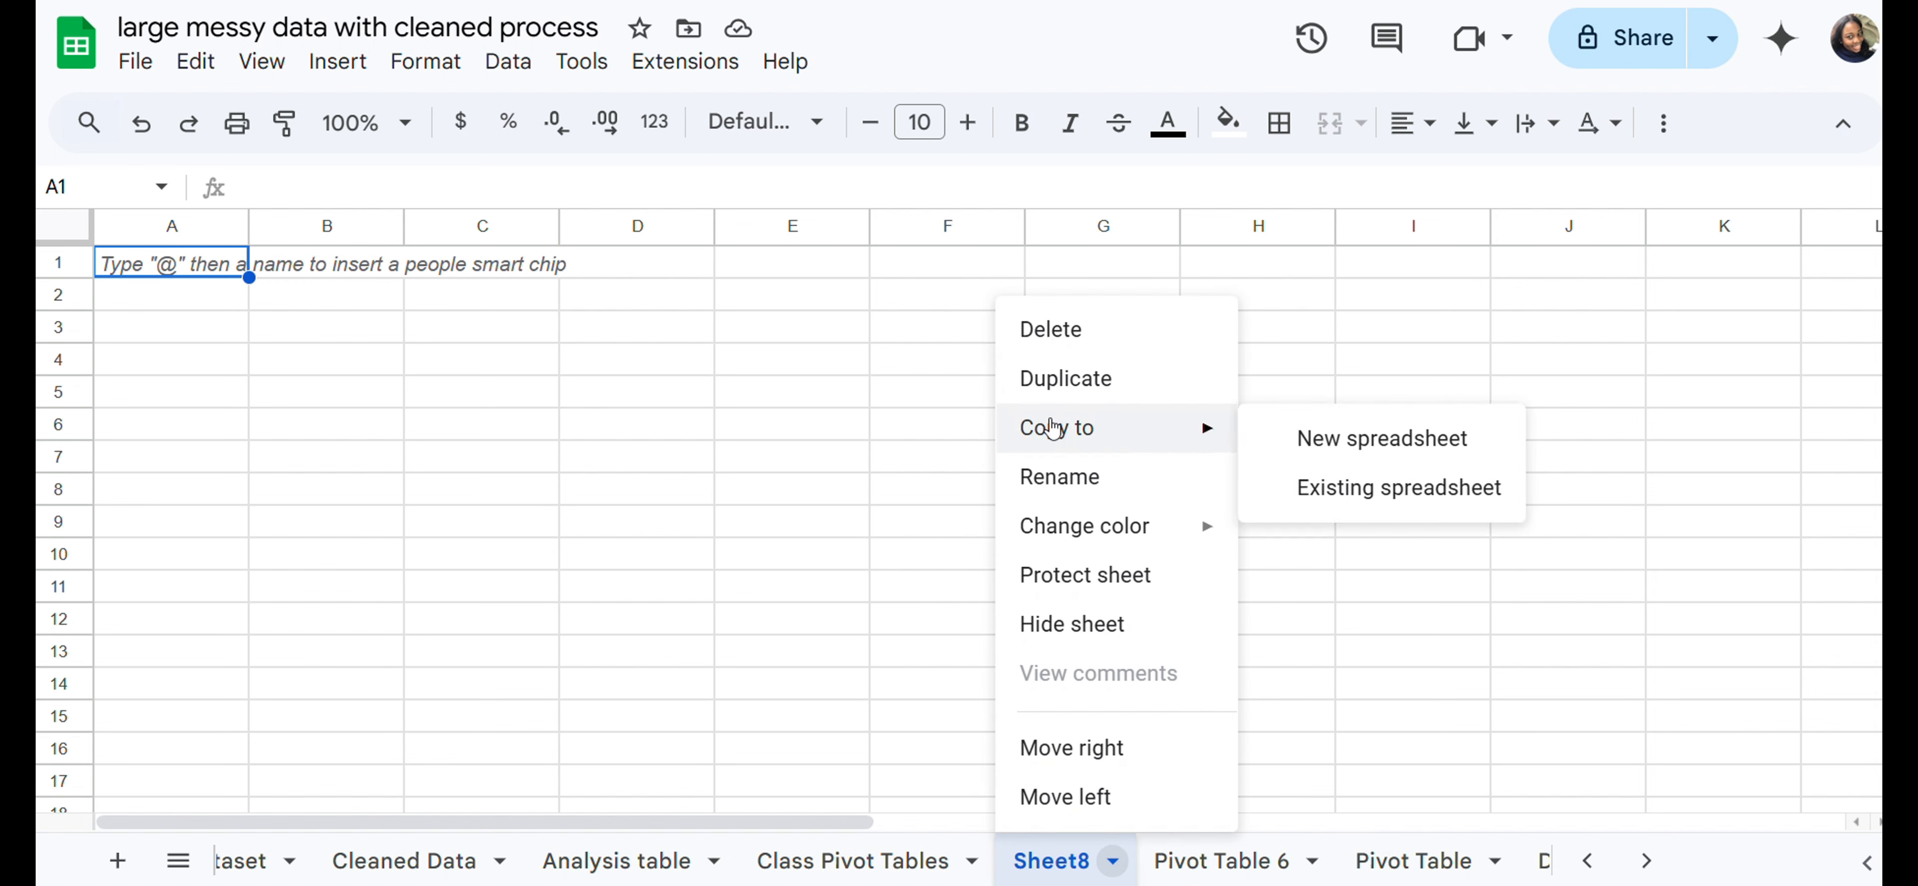
{"action": "left_click", "coordinate": [1055, 476]}
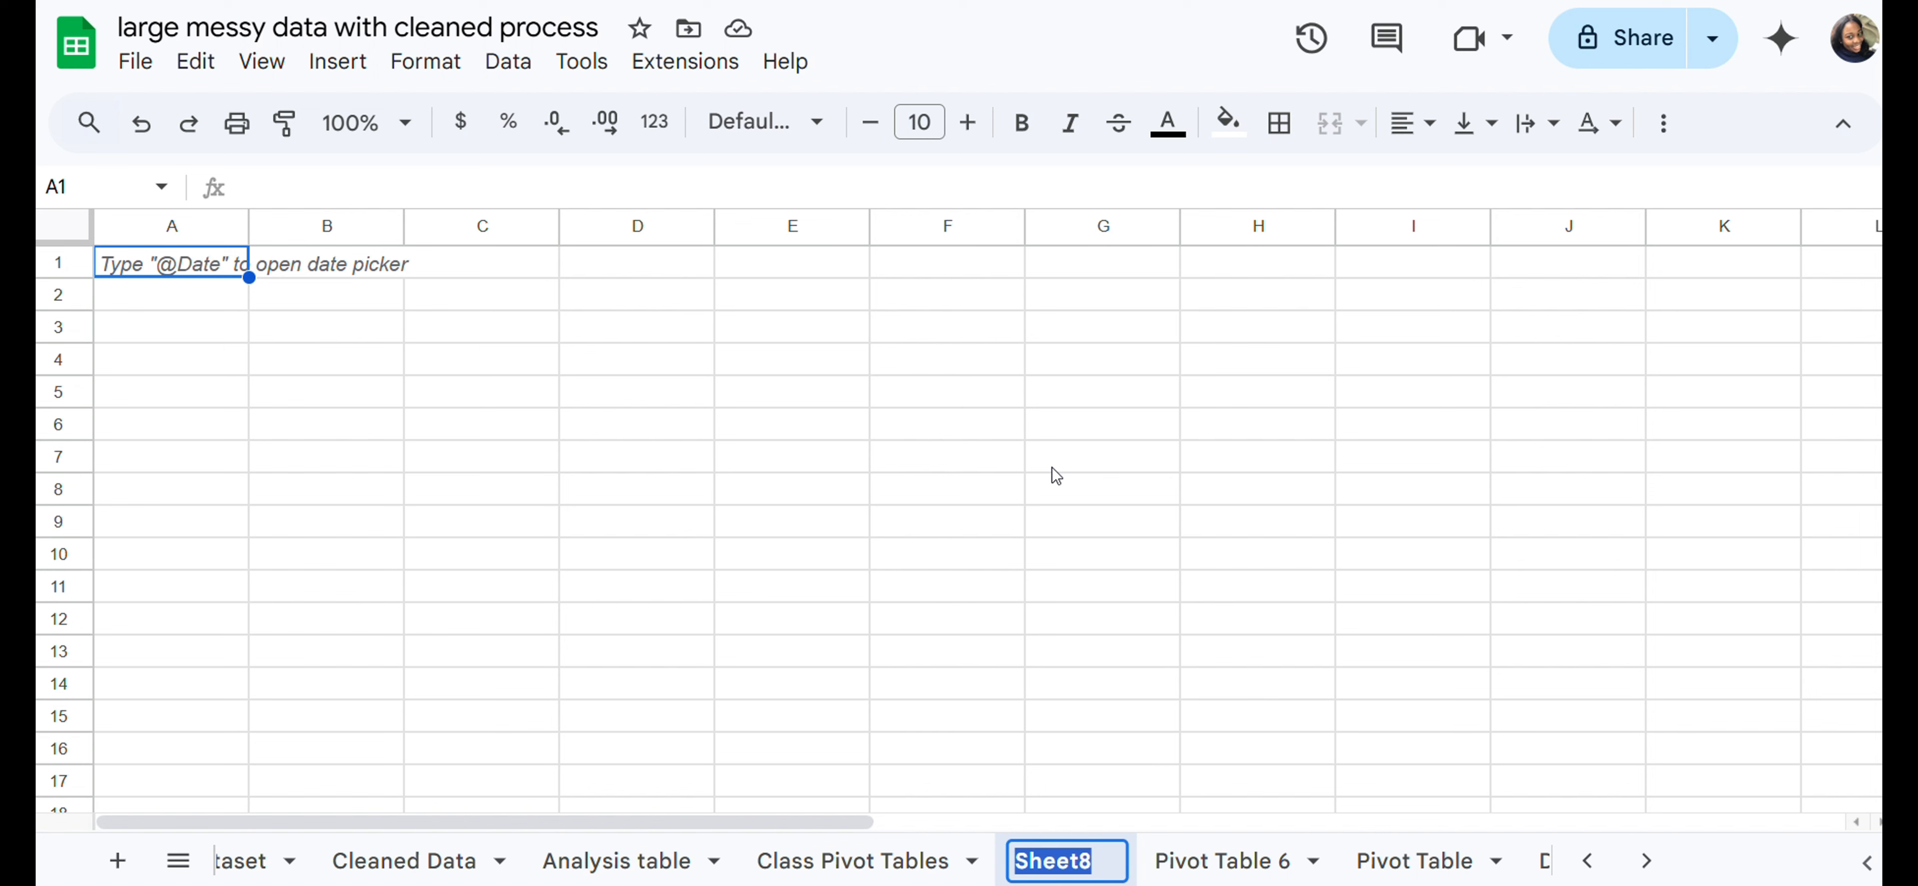
{"action": "type", "text": "Class"}
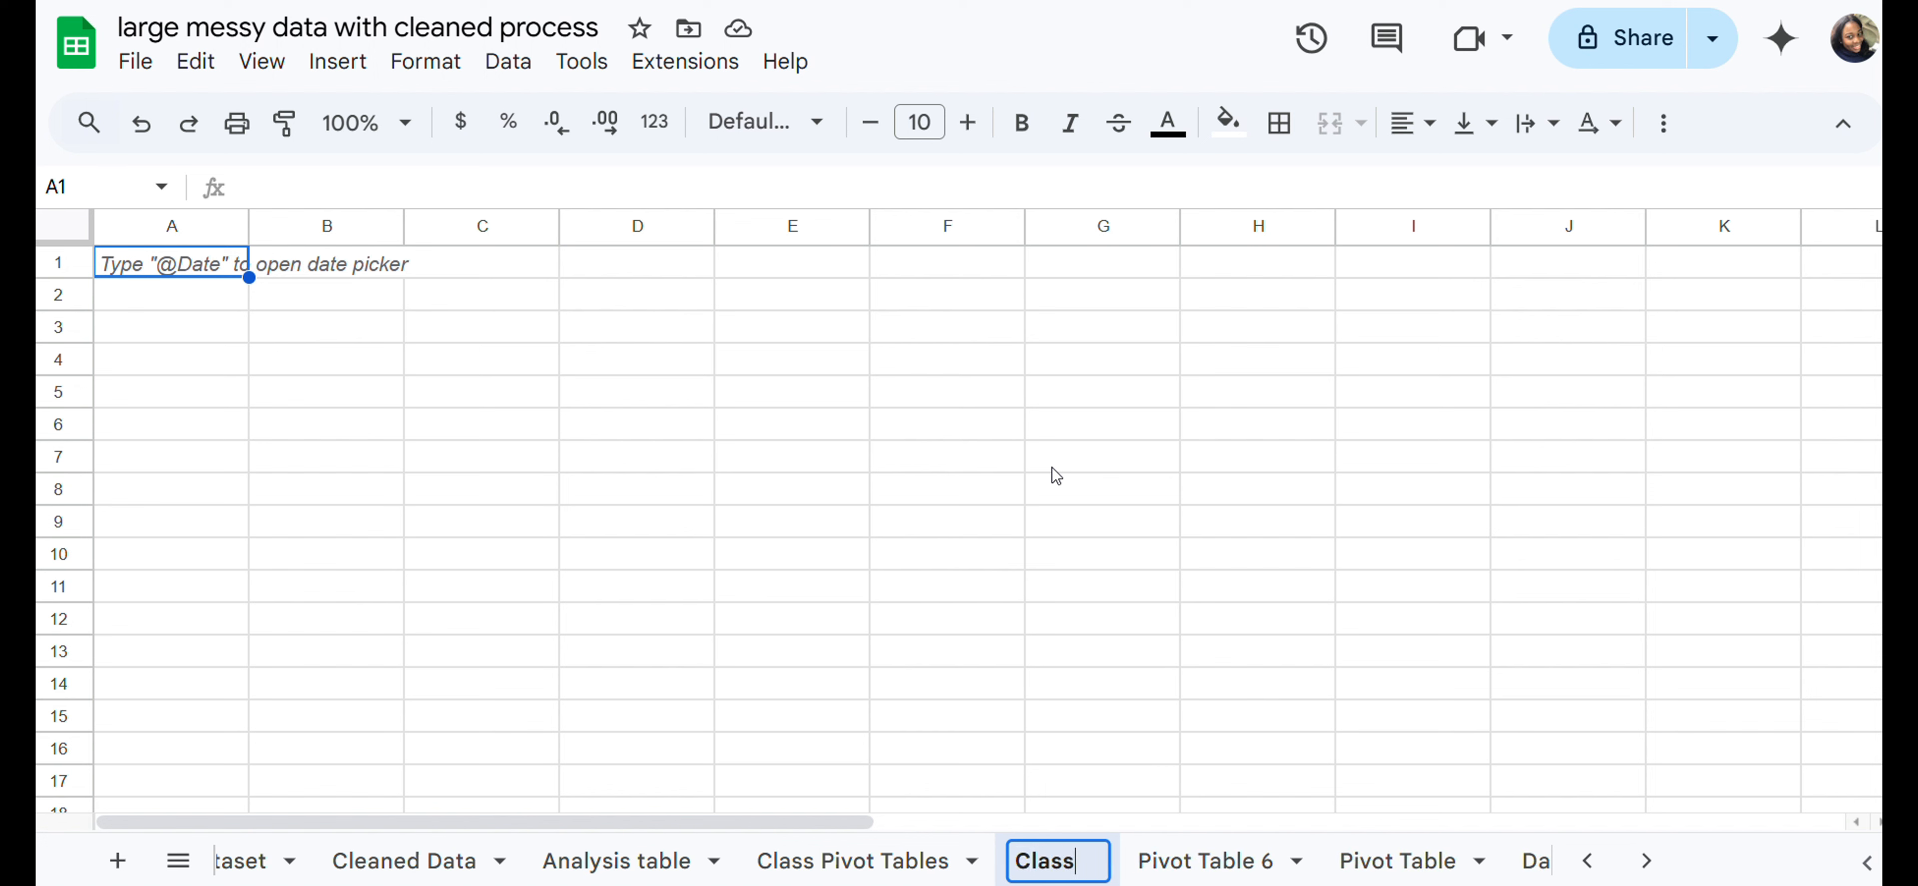
{"action": "type", "text": " Dashb"}
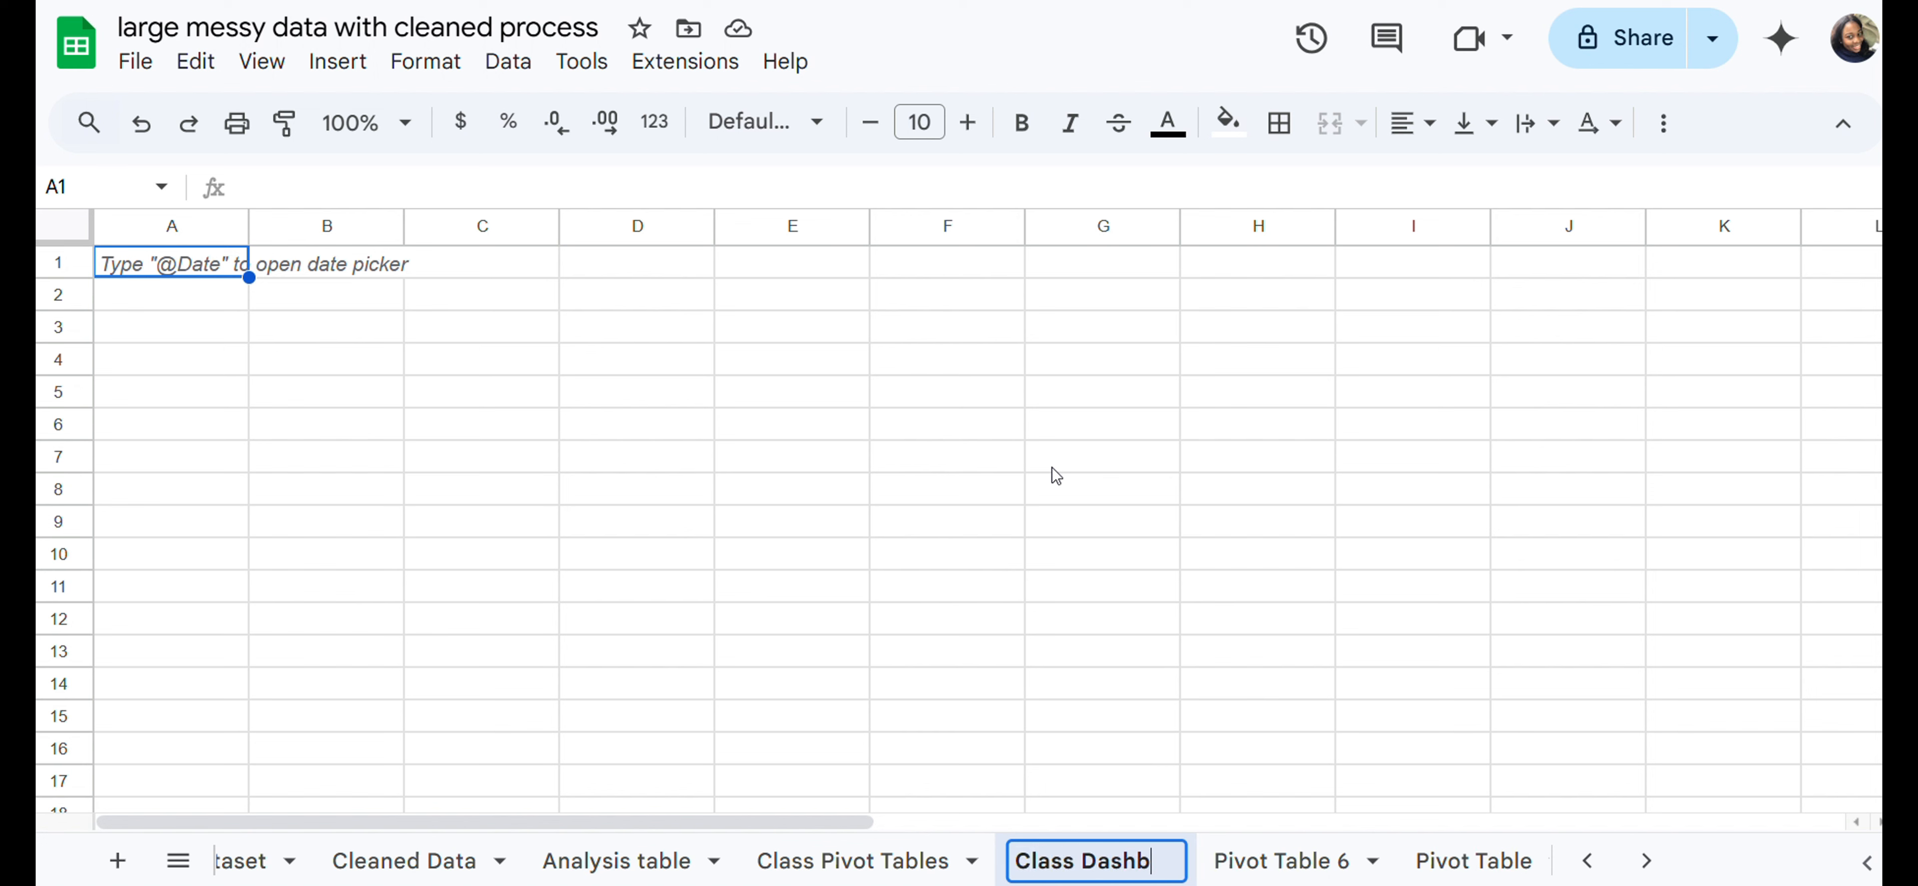
{"action": "type", "text": "oard"}
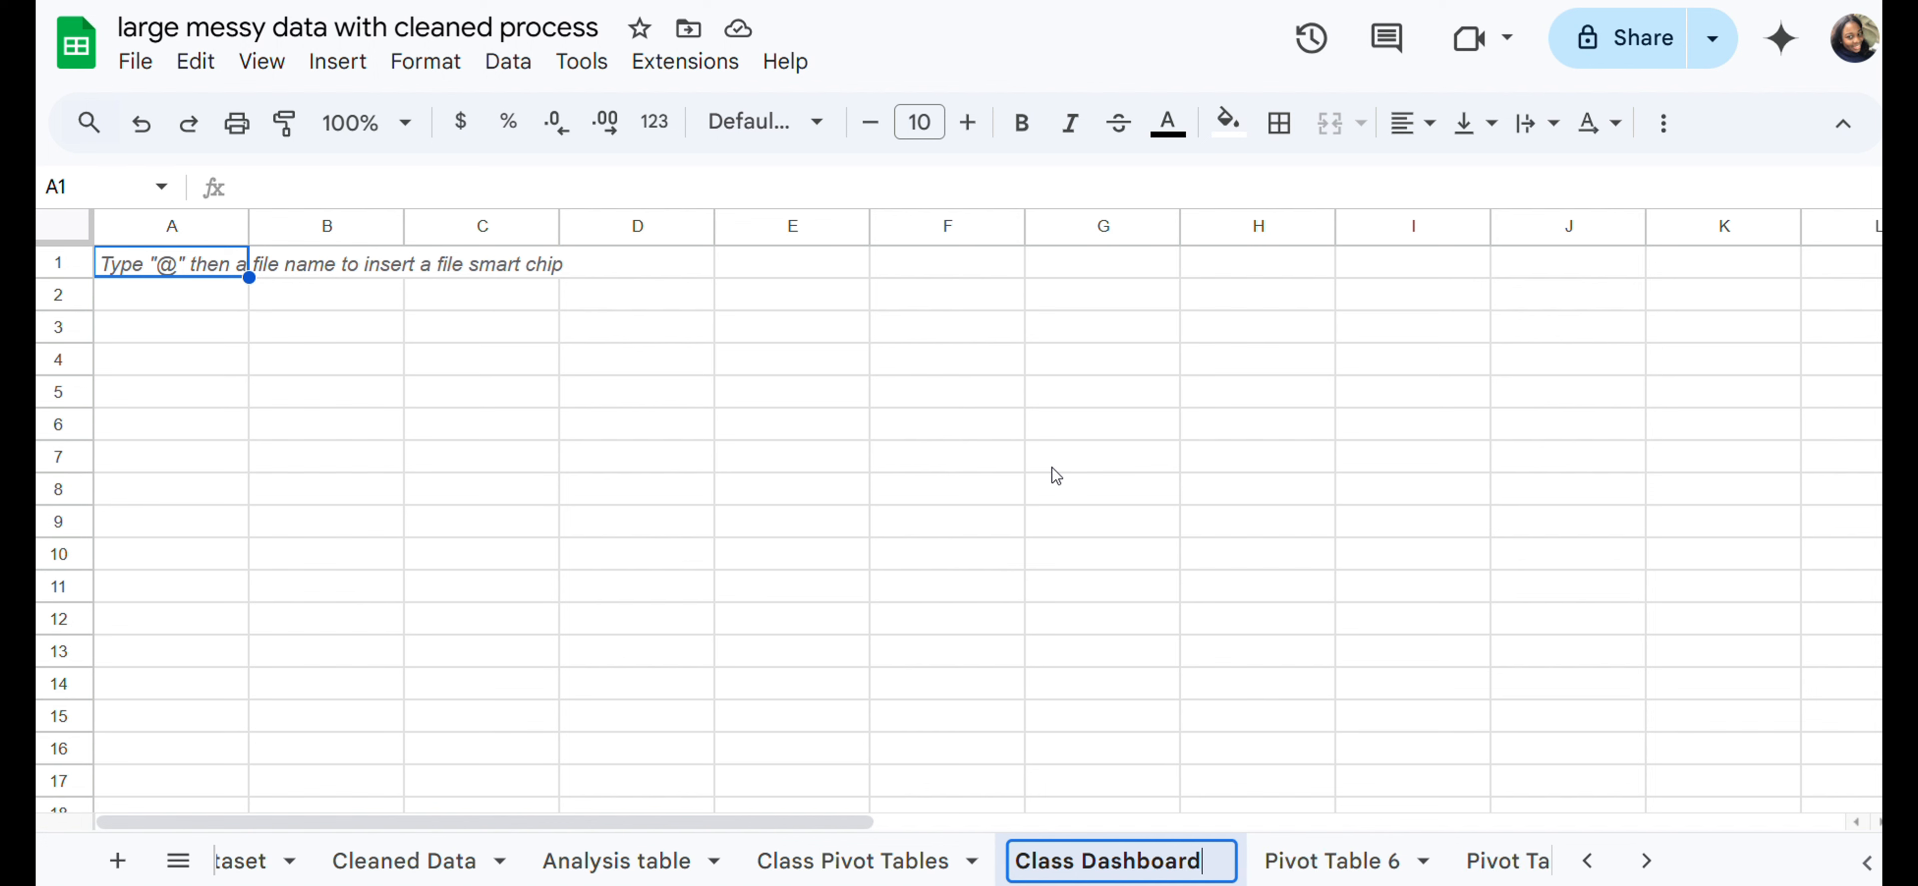
{"action": "key", "text": "Return"}
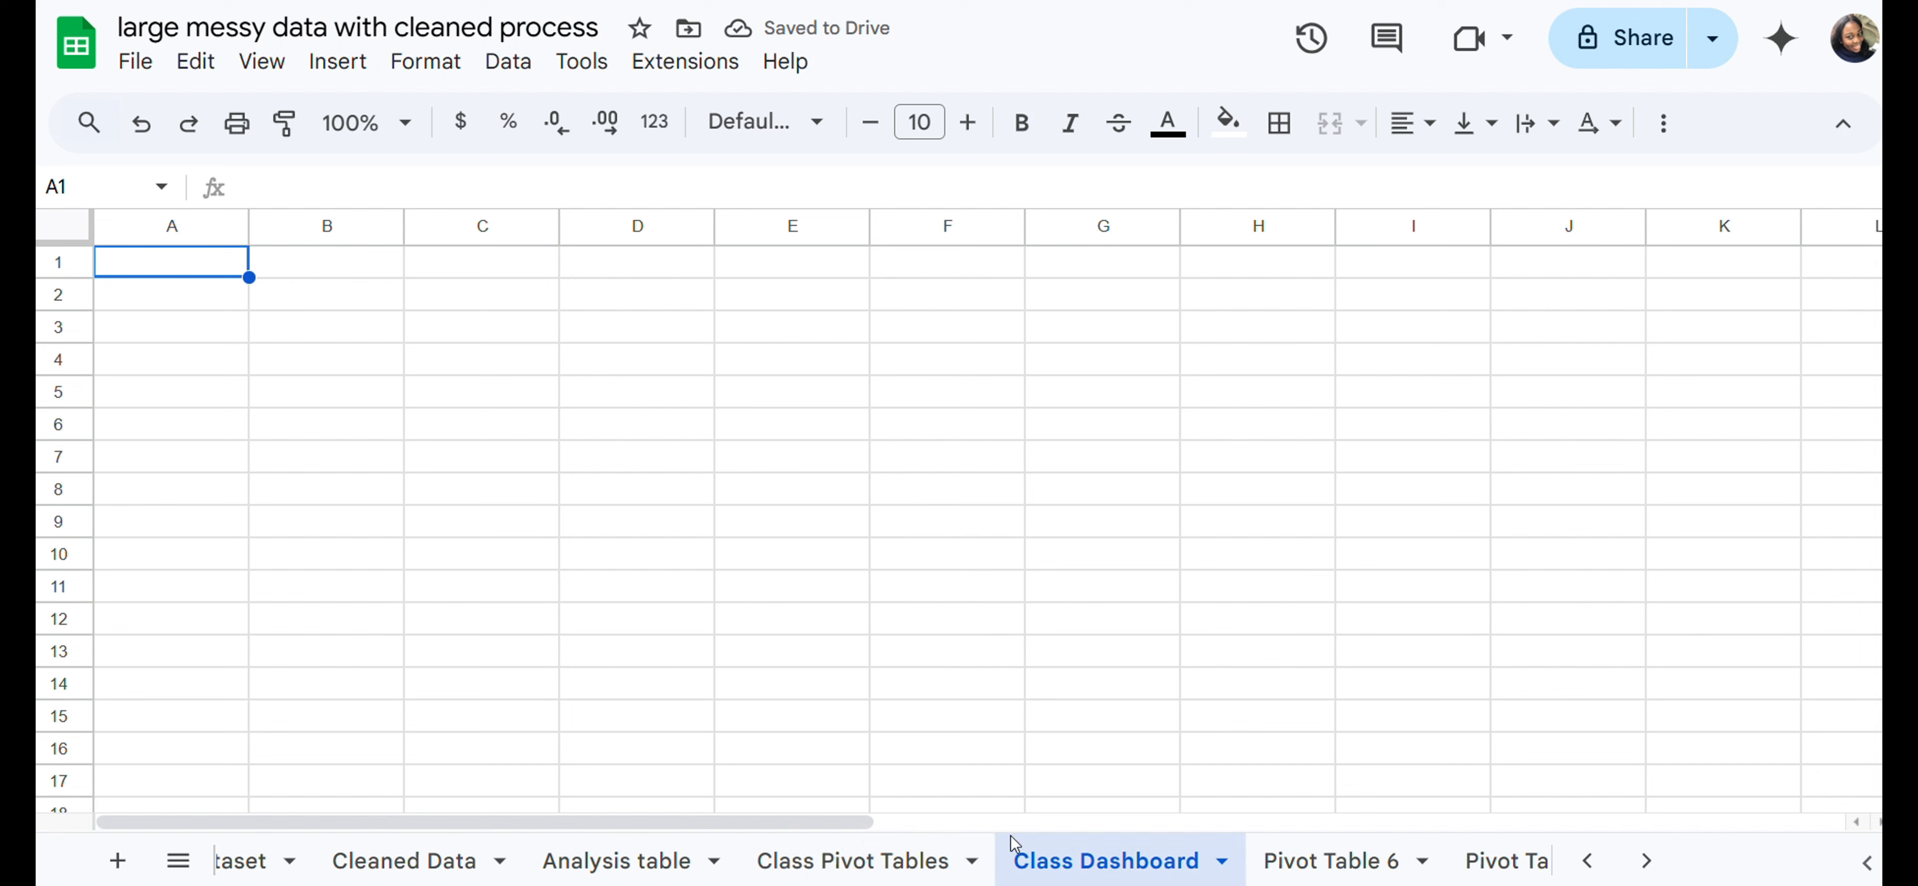
Step: View the Class Pivot Tables and Class Dashboard sheets, and return to the employee data on the Analysis table sheet
{"action": "left_click", "coordinate": [877, 866]}
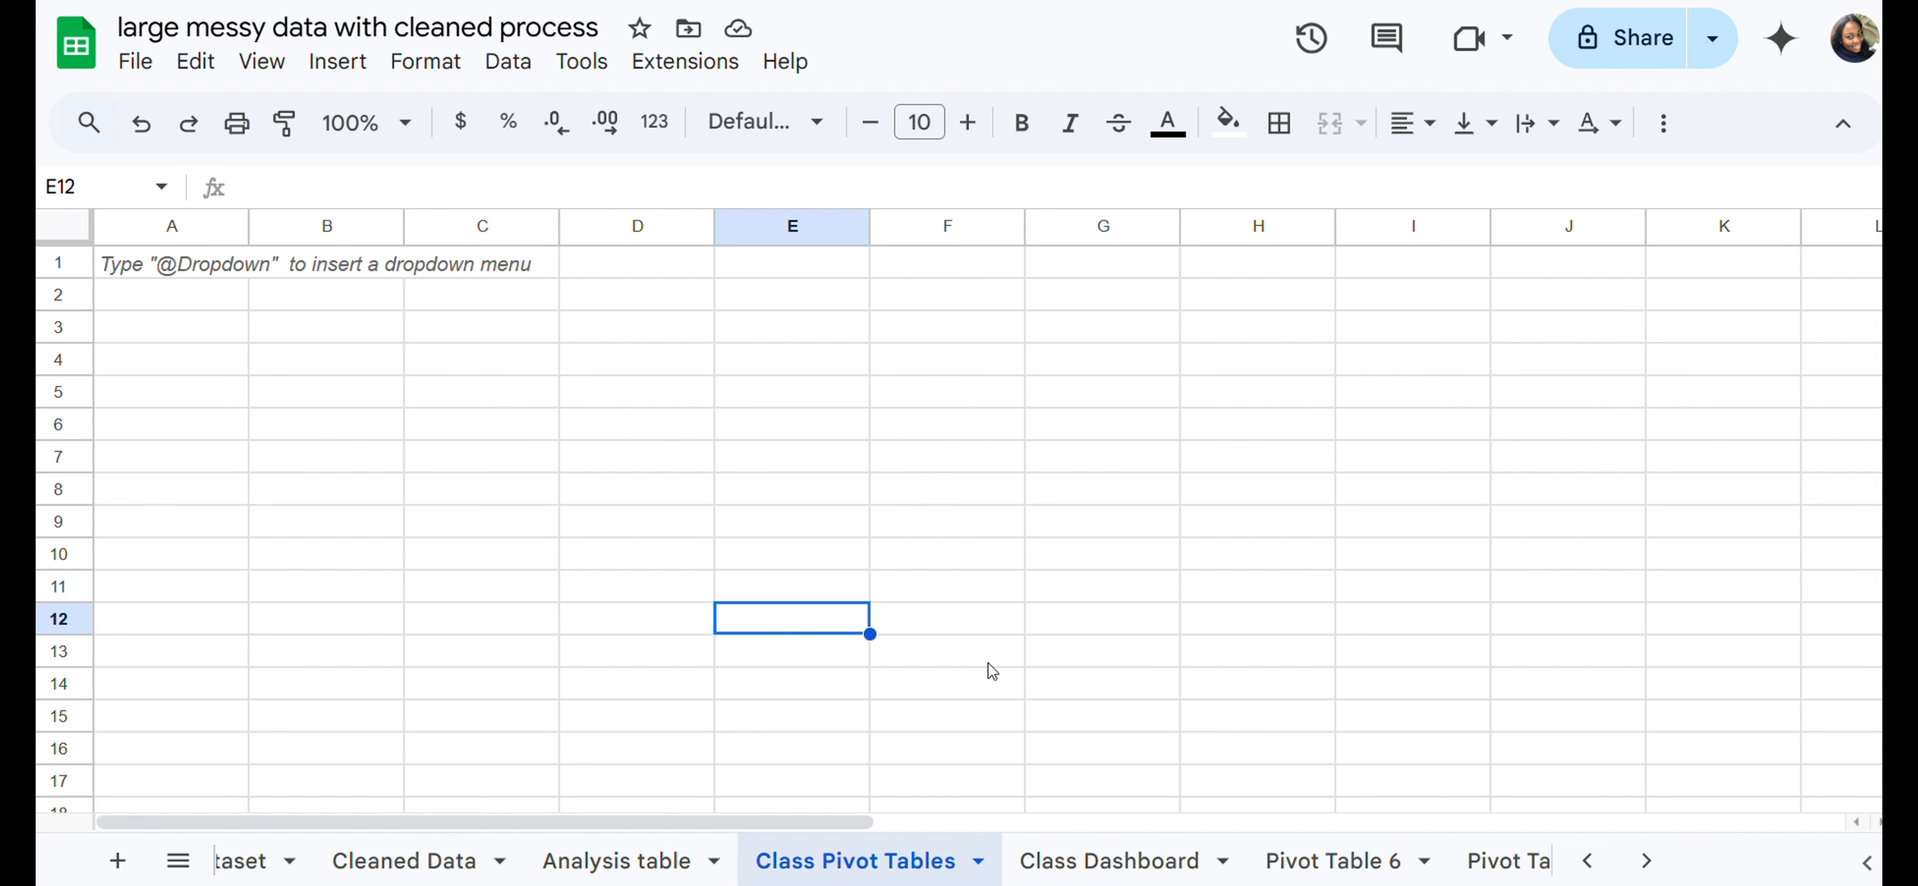
{"action": "left_click", "coordinate": [1075, 863]}
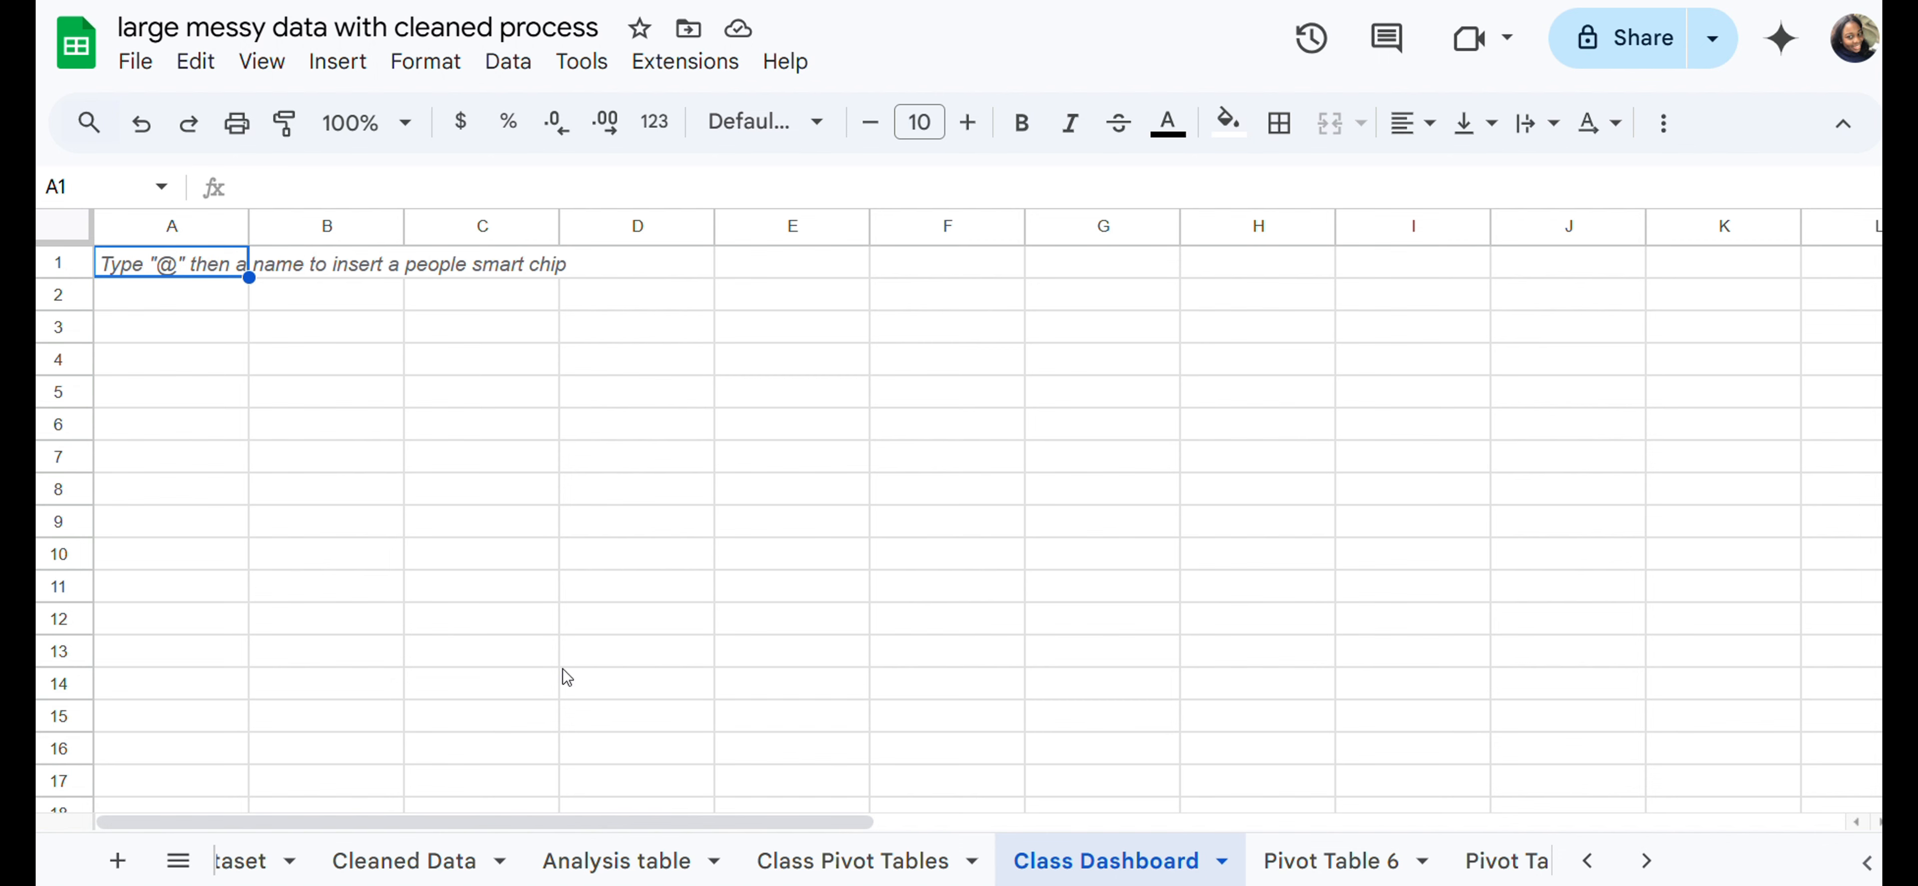
{"action": "left_click", "coordinate": [649, 864]}
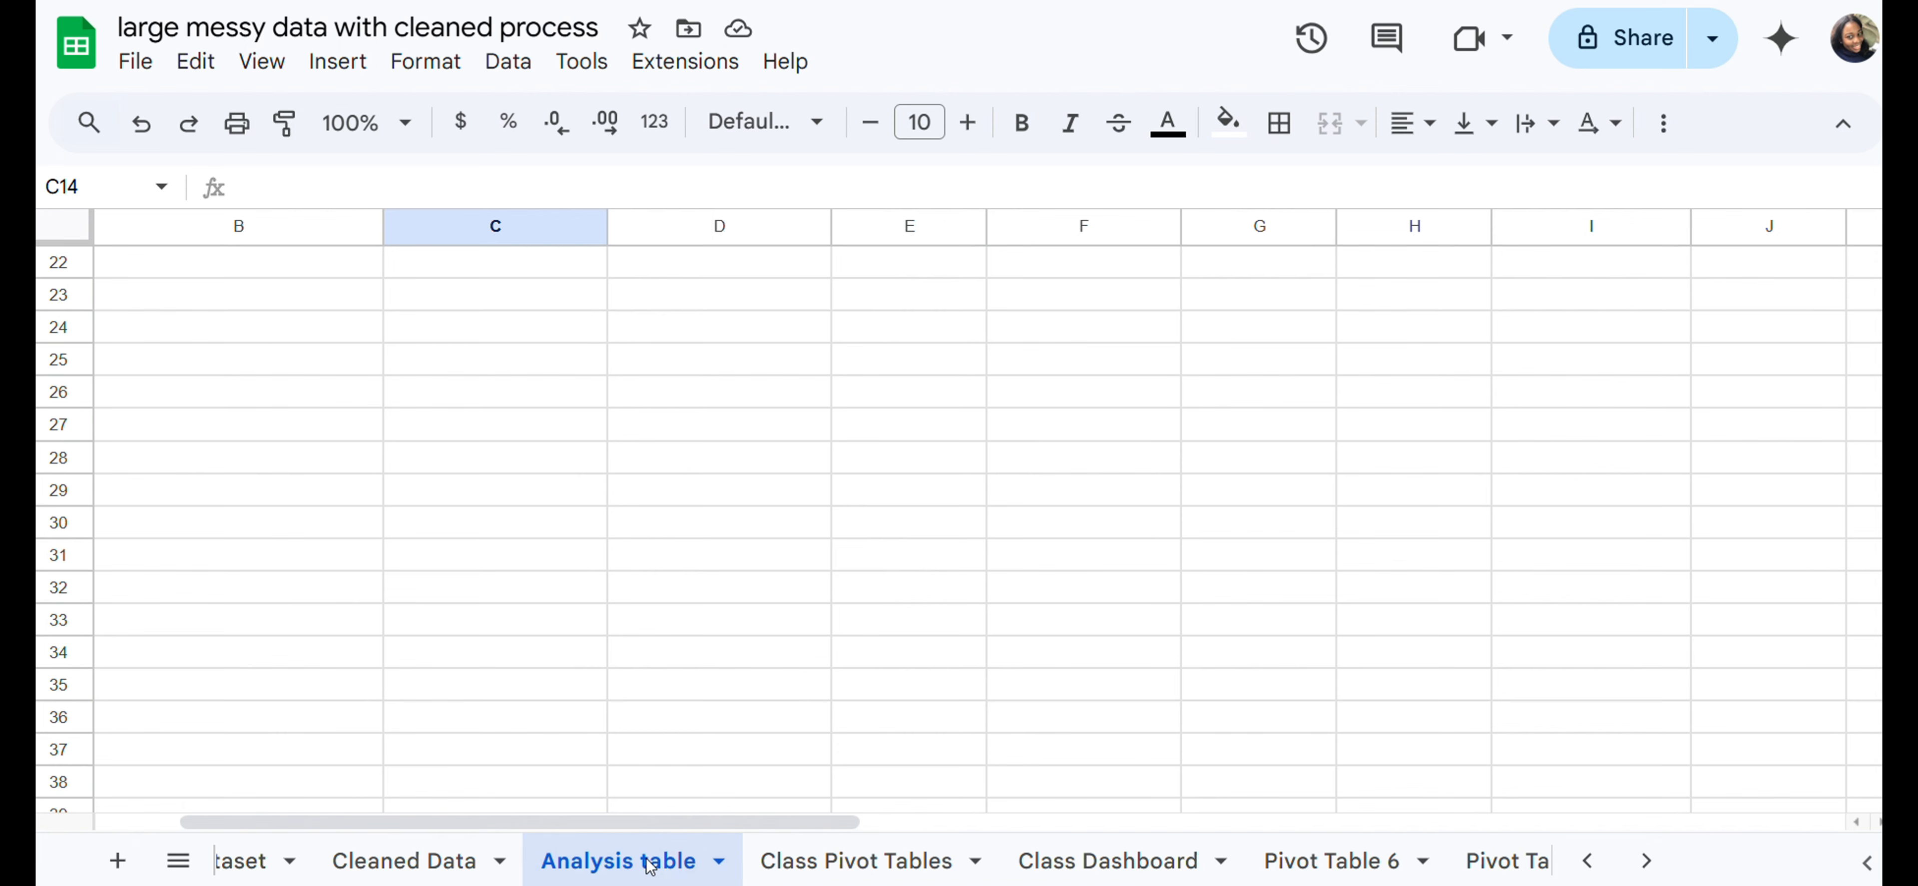
{"action": "scroll", "coordinate": [1049, 398], "scroll_direction": "up", "scroll_amount": 7}
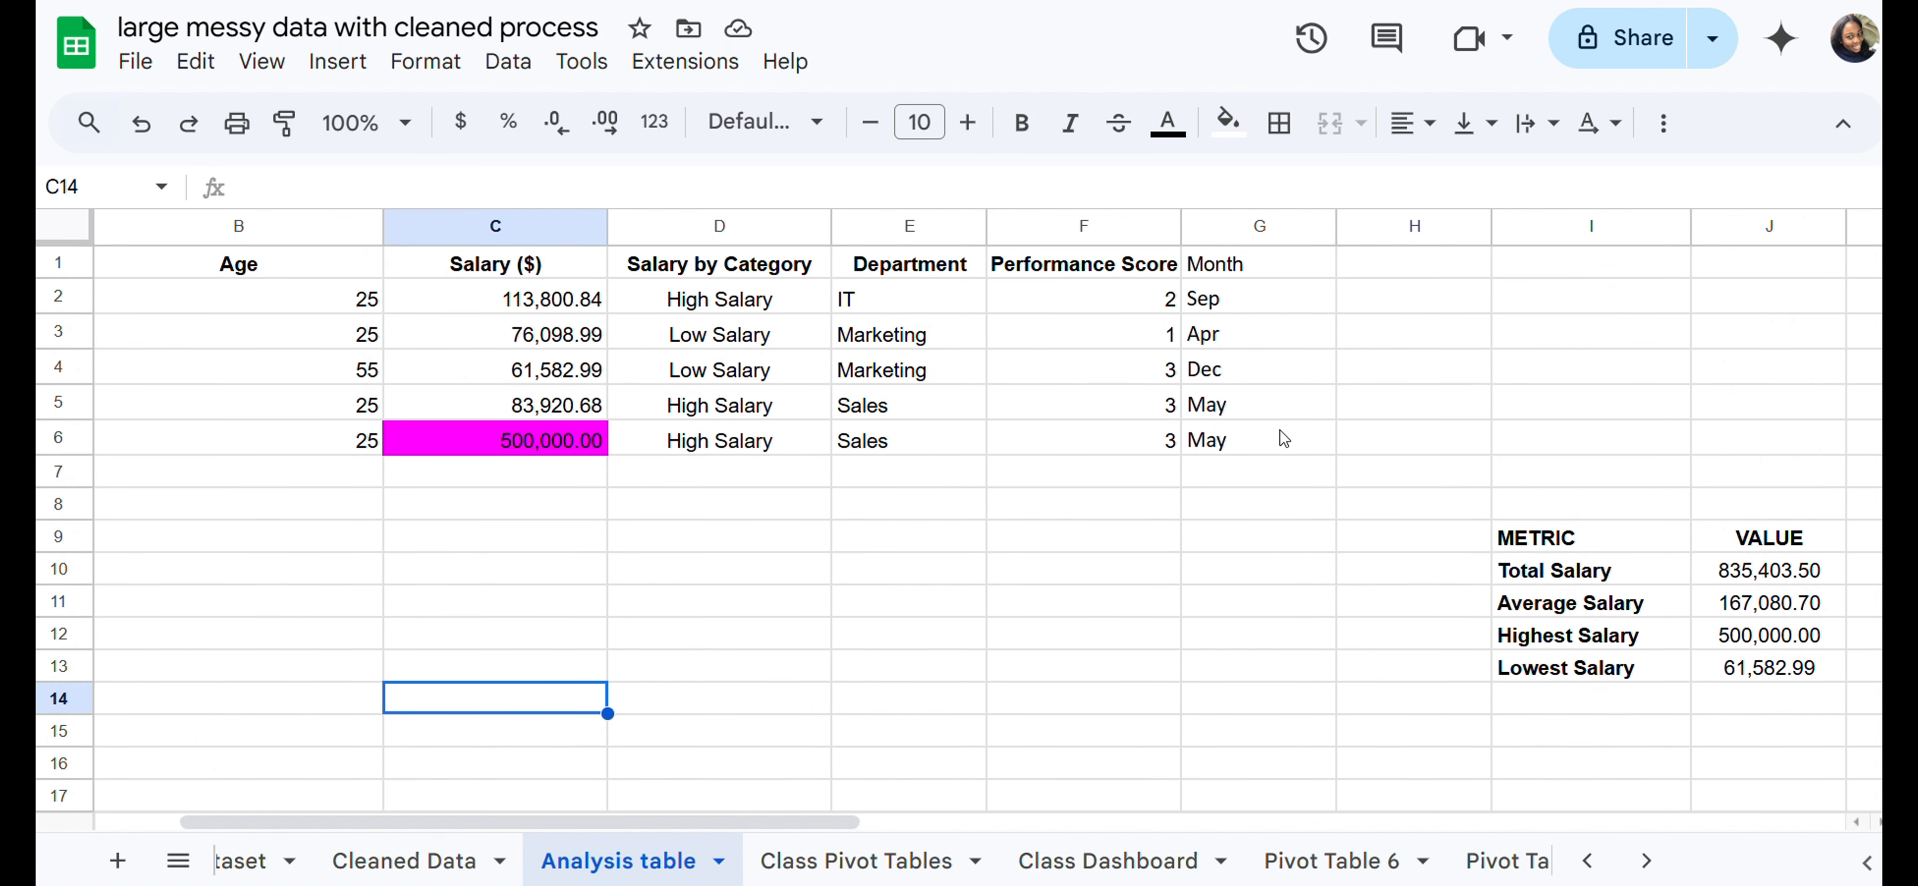
{"action": "left_click_drag", "start_coordinate": [1238, 451], "coordinate": [179, 273]}
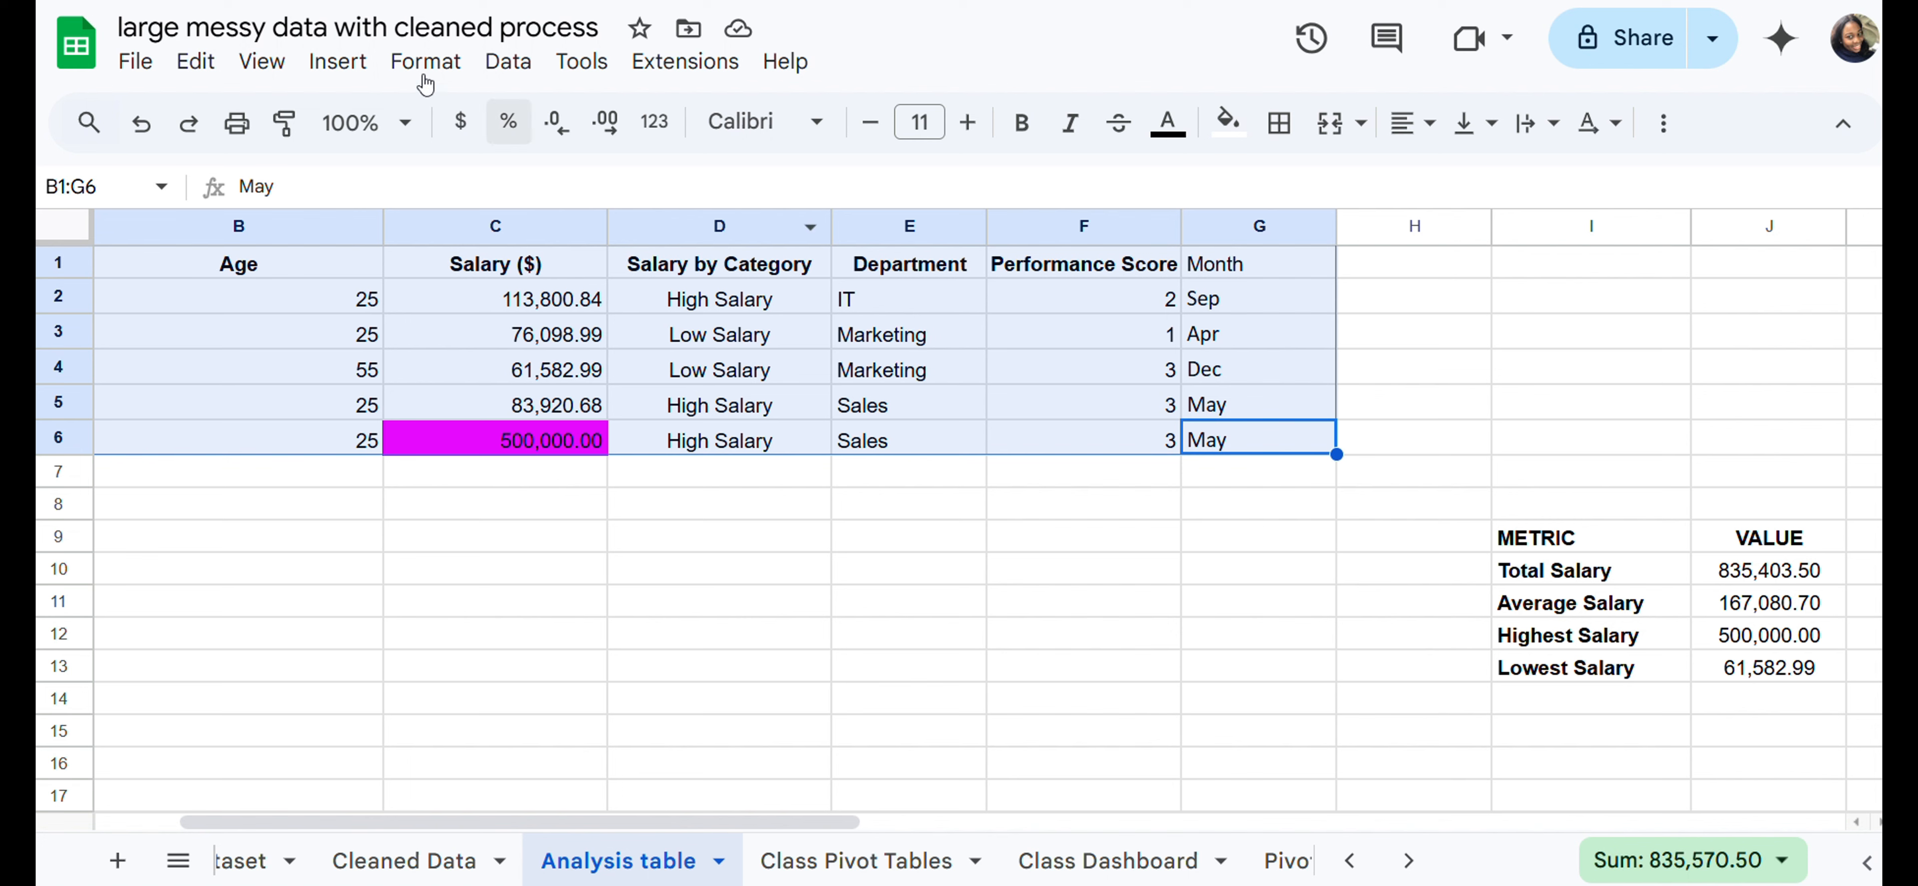
{"action": "left_click", "coordinate": [337, 63]}
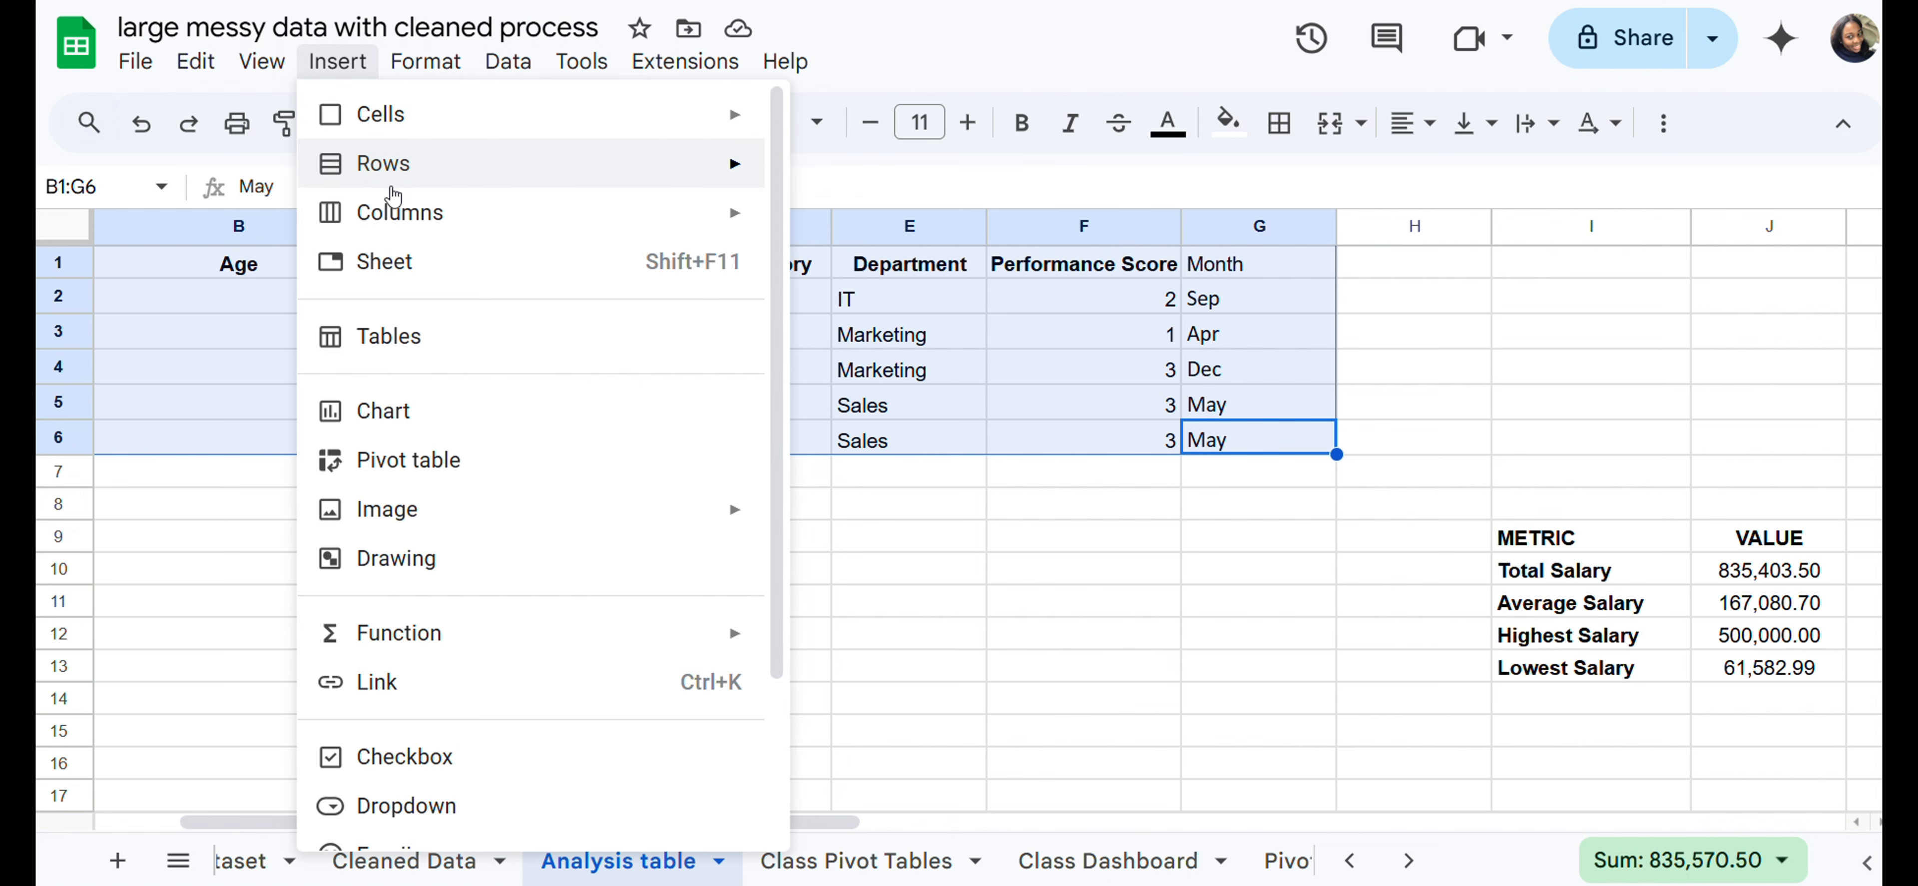
{"action": "mouse_move", "coordinate": [393, 221]}
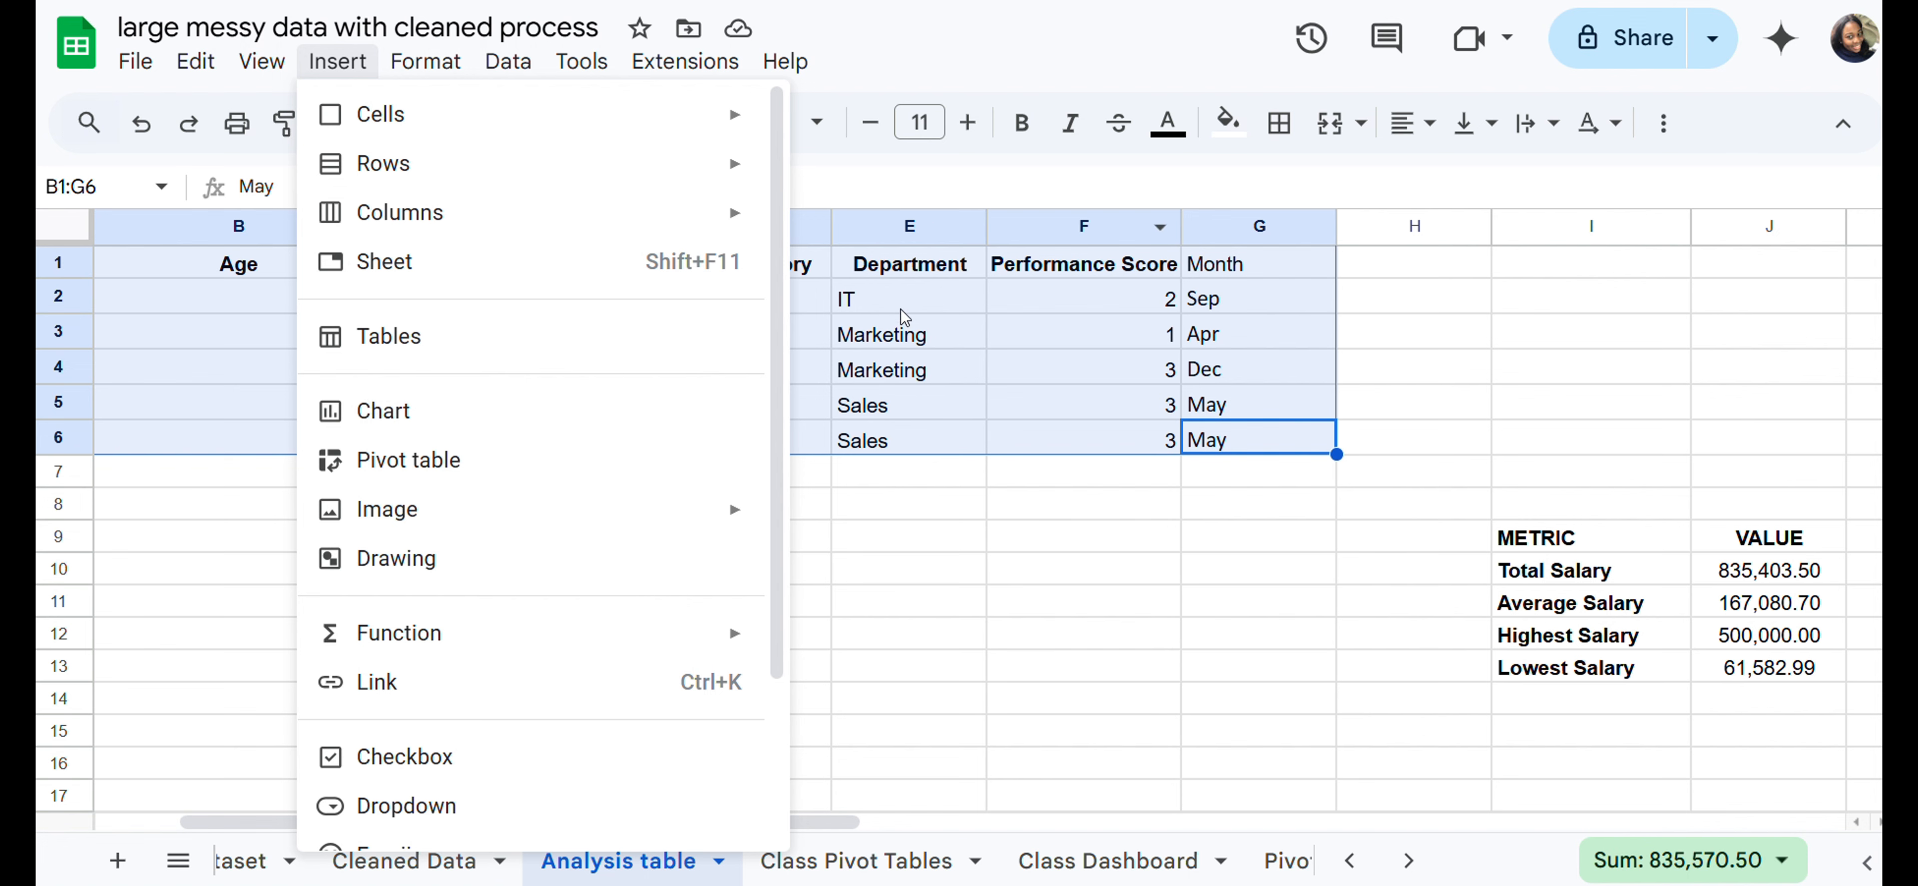
{"action": "left_click", "coordinate": [1126, 566]}
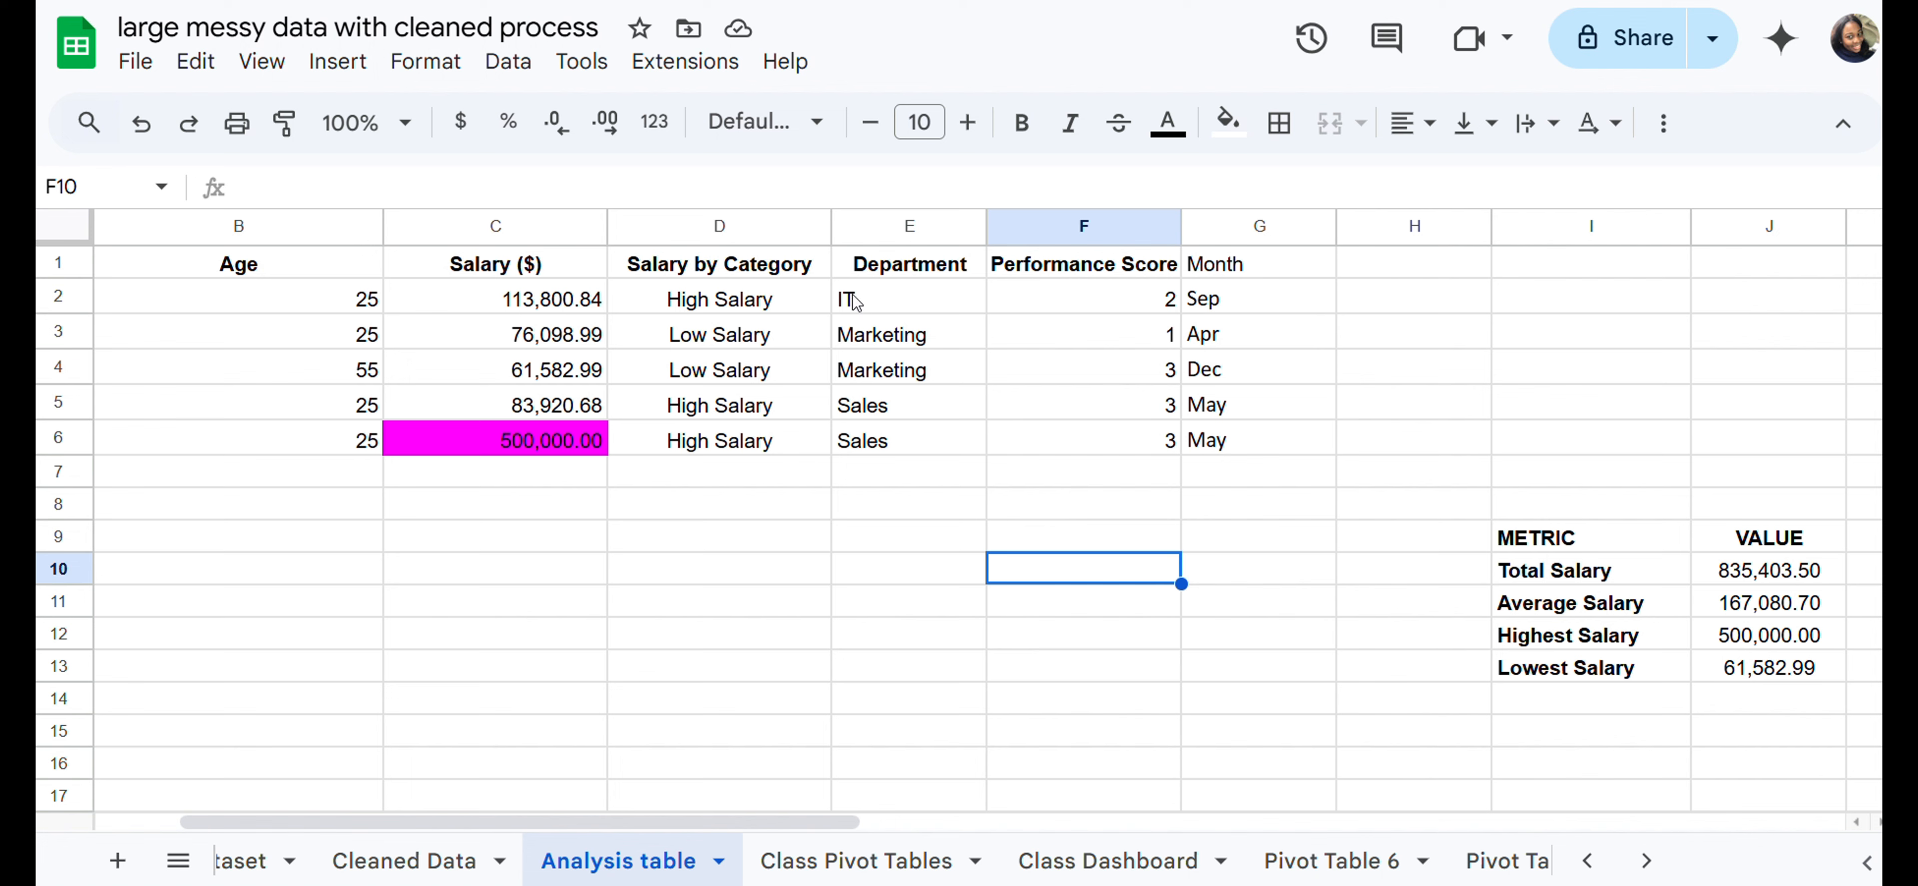
Step: Try to create a pivot table on a new sheet from the Department and Performance Score data of the Analysis table
{"action": "left_click", "coordinate": [870, 228]}
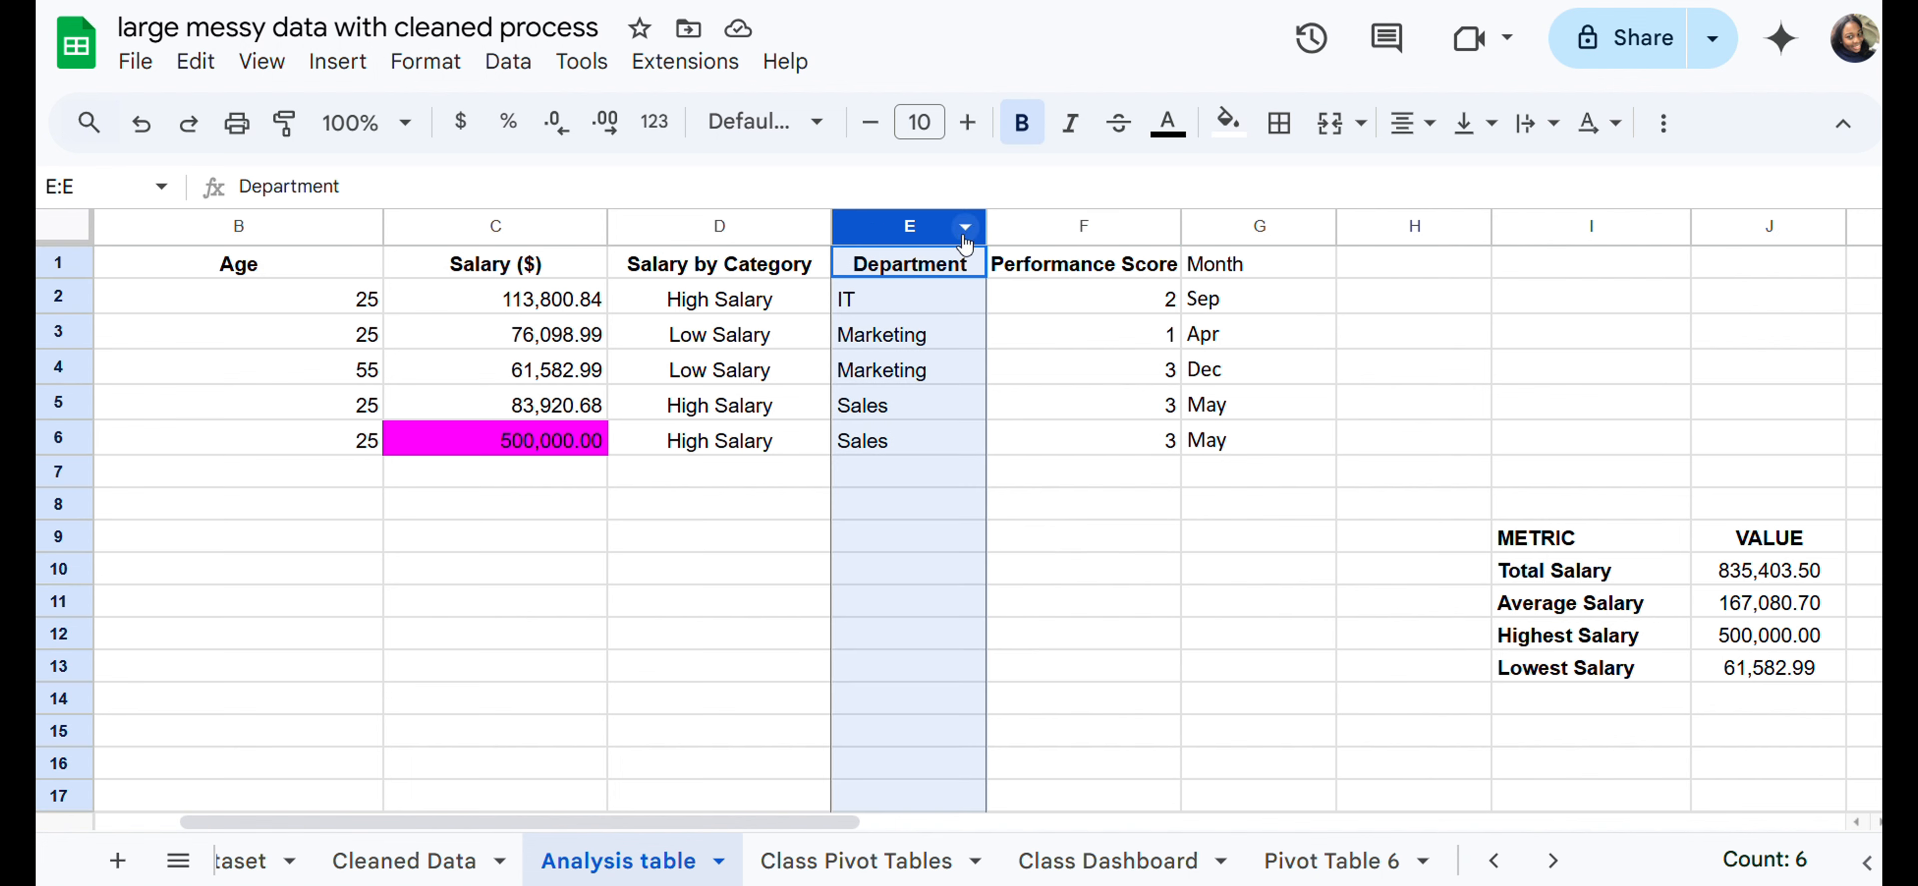
{"action": "left_click", "coordinate": [1027, 226]}
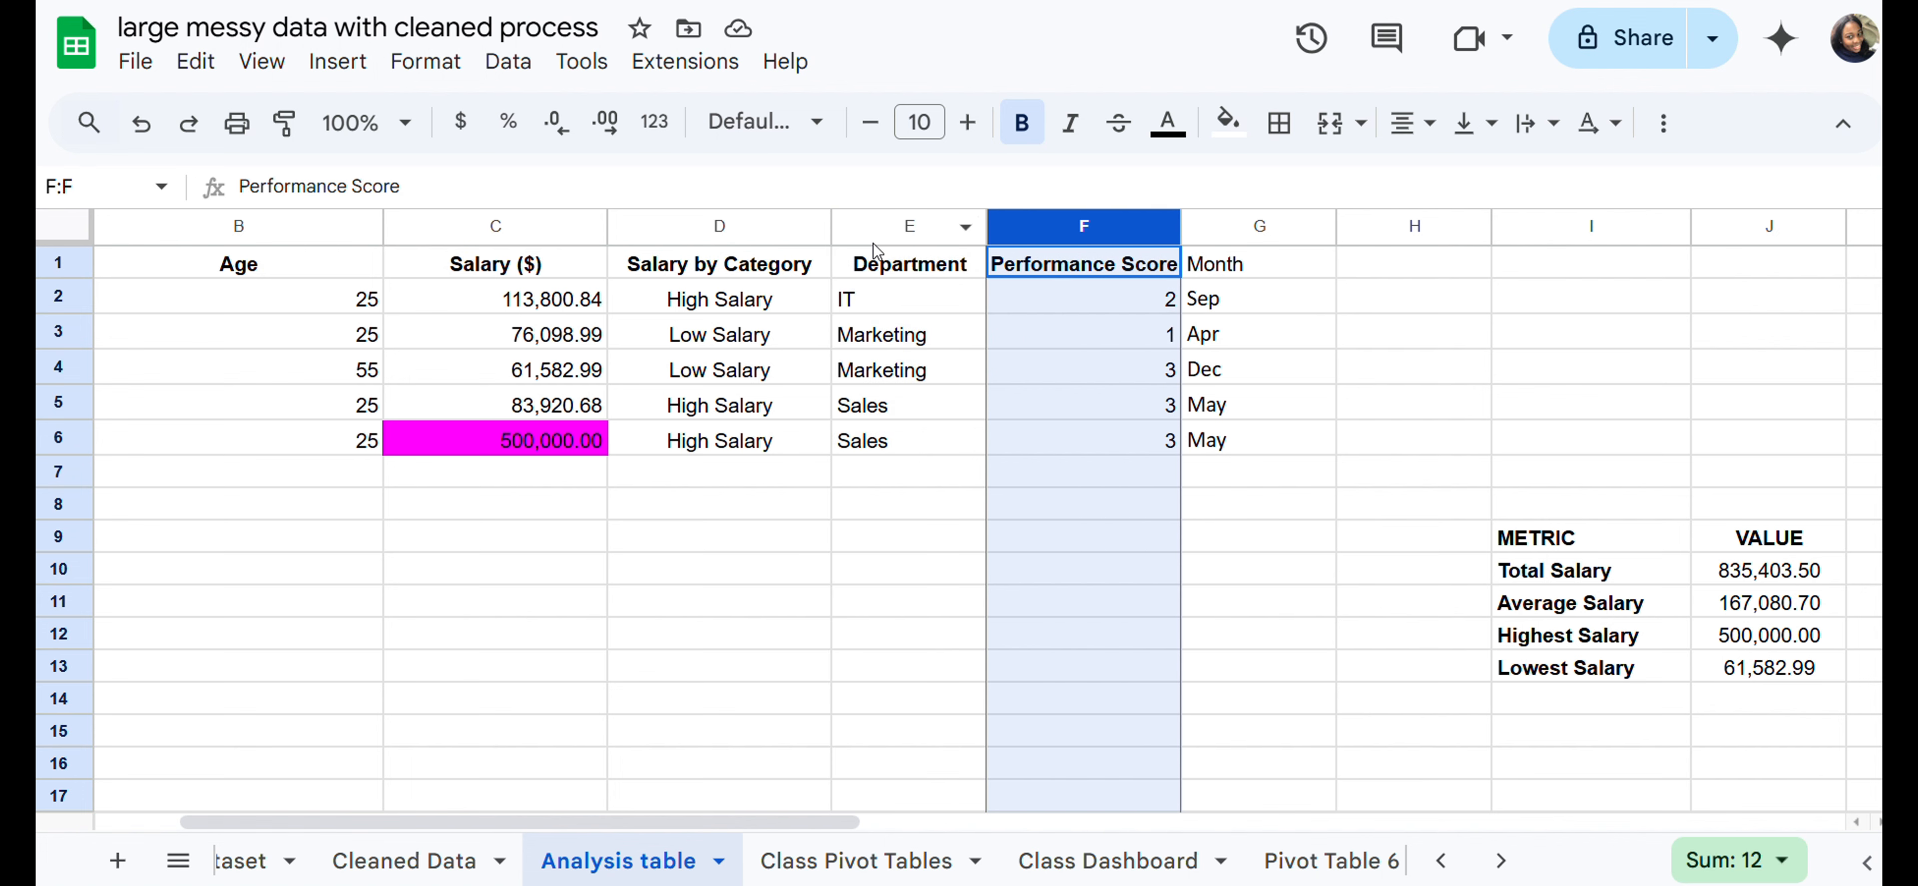
{"action": "left_click_drag", "start_coordinate": [901, 441], "coordinate": [860, 235]}
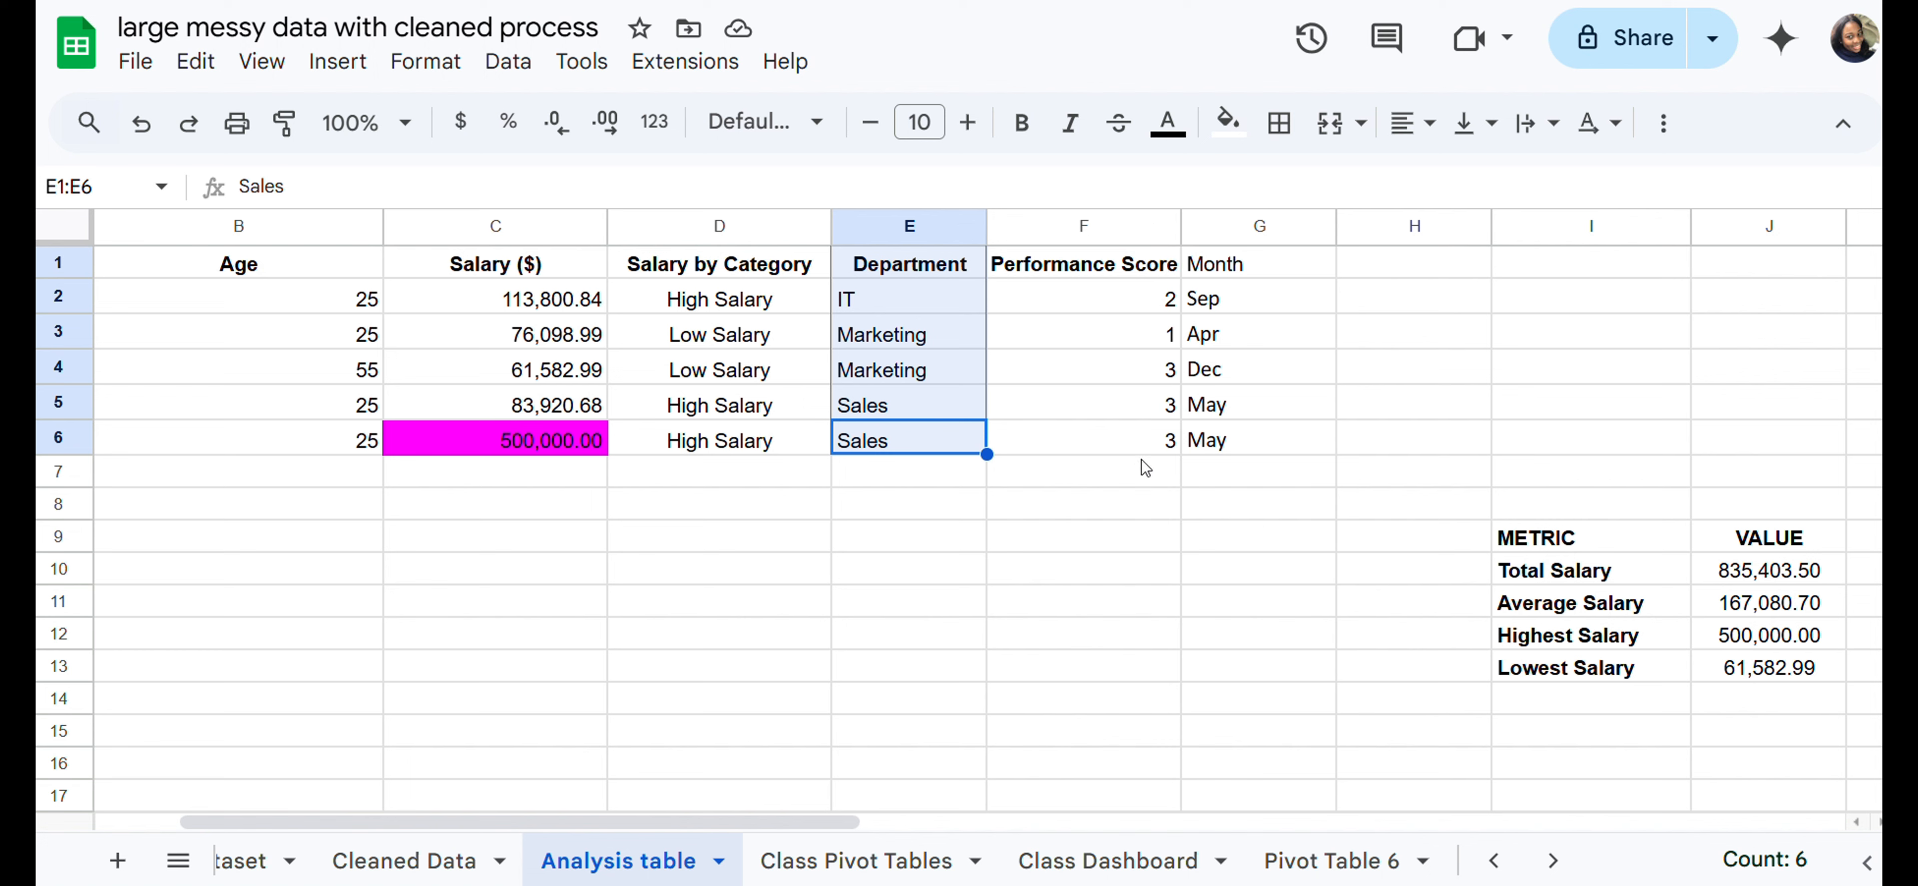
{"action": "left_click", "coordinate": [1155, 451], "text": "ctrl"}
{"action": "left_click_drag", "start_coordinate": [1156, 451], "coordinate": [1092, 275]}
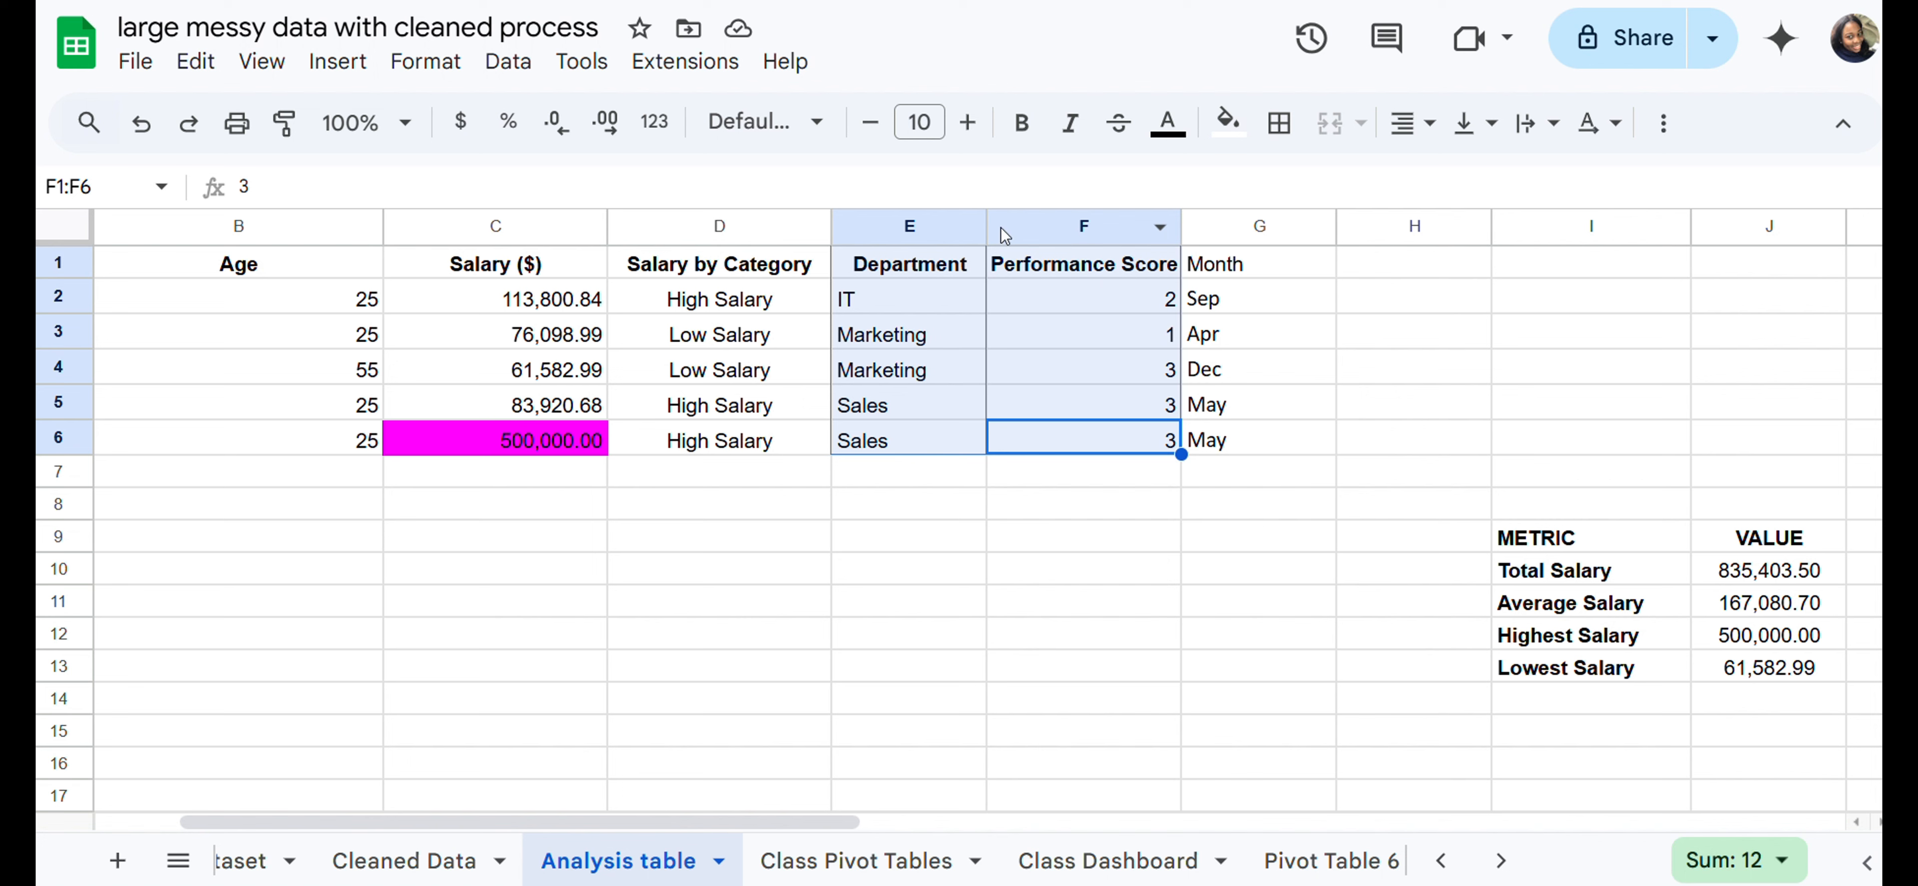
{"action": "left_click", "coordinate": [343, 63]}
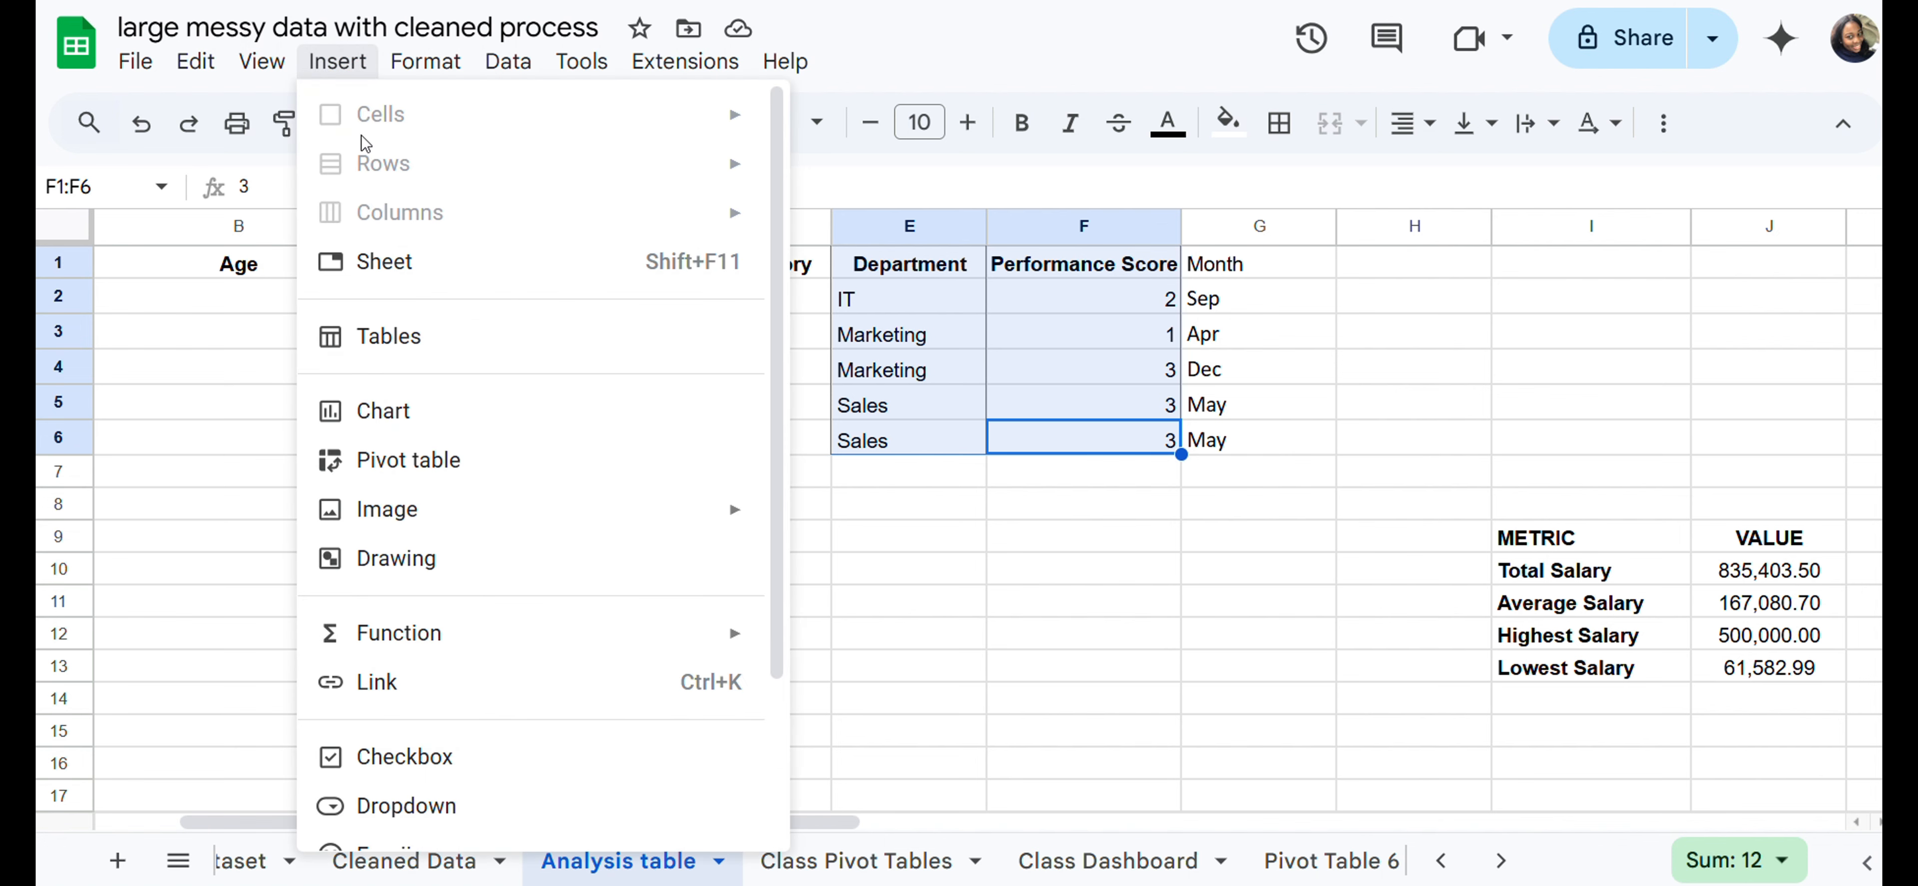
{"action": "left_click", "coordinate": [399, 462]}
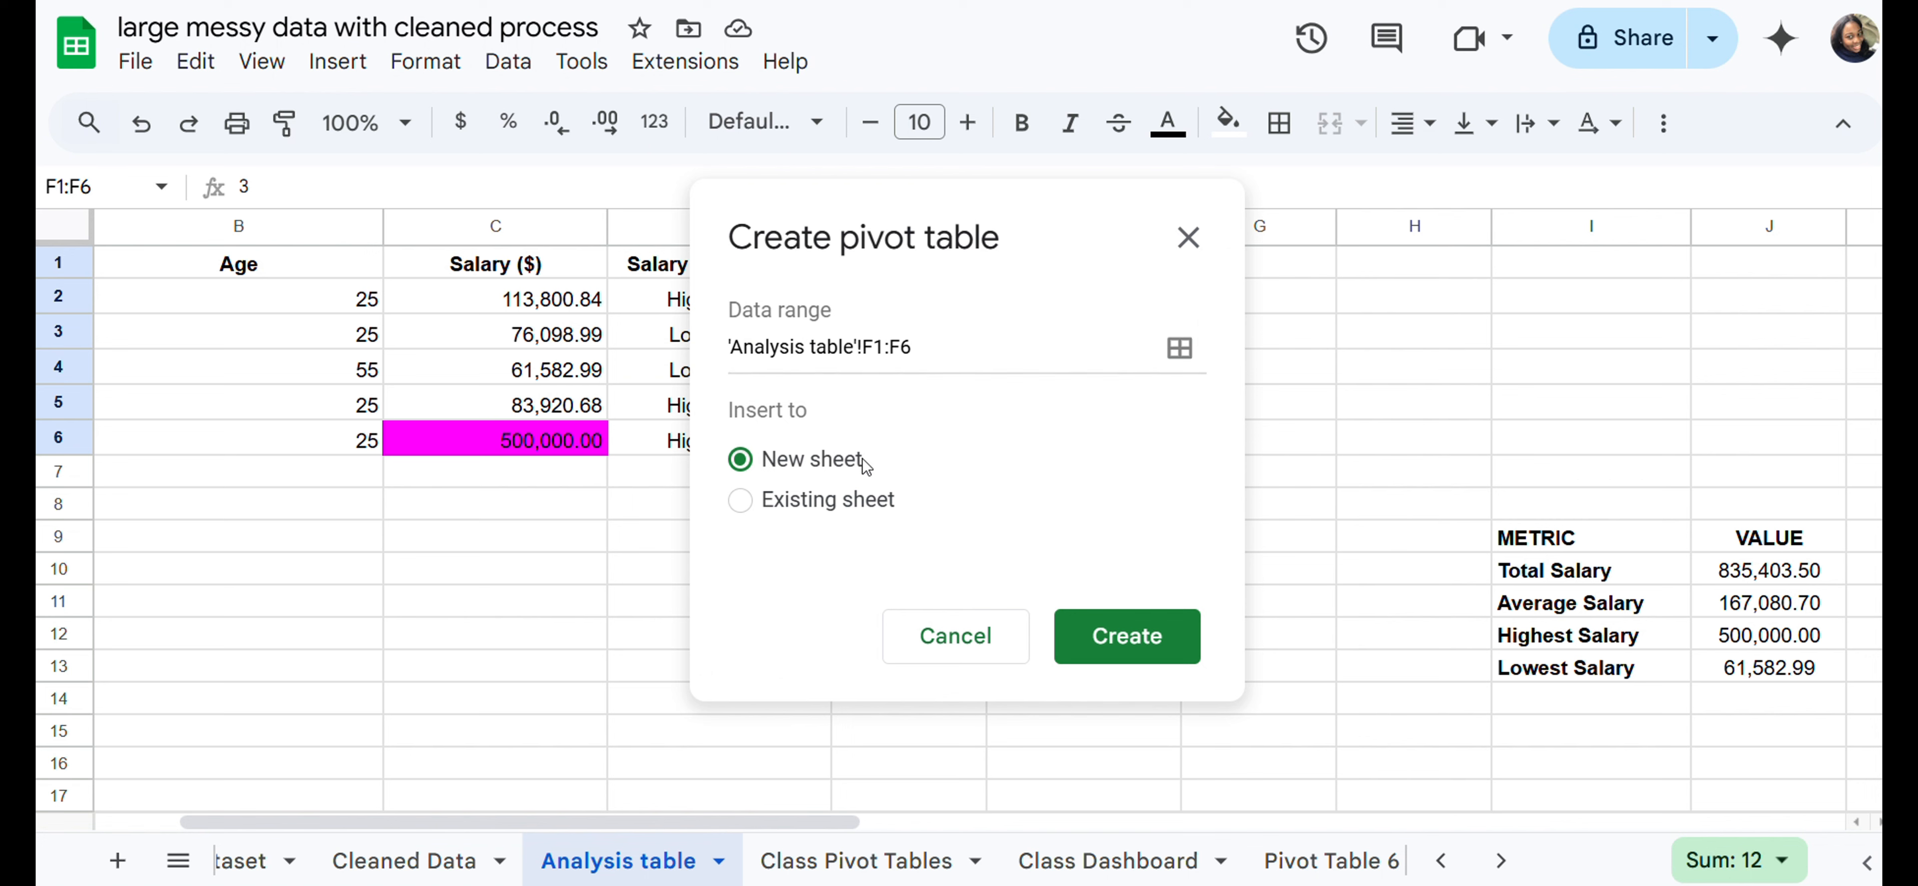
{"action": "left_click", "coordinate": [1130, 642]}
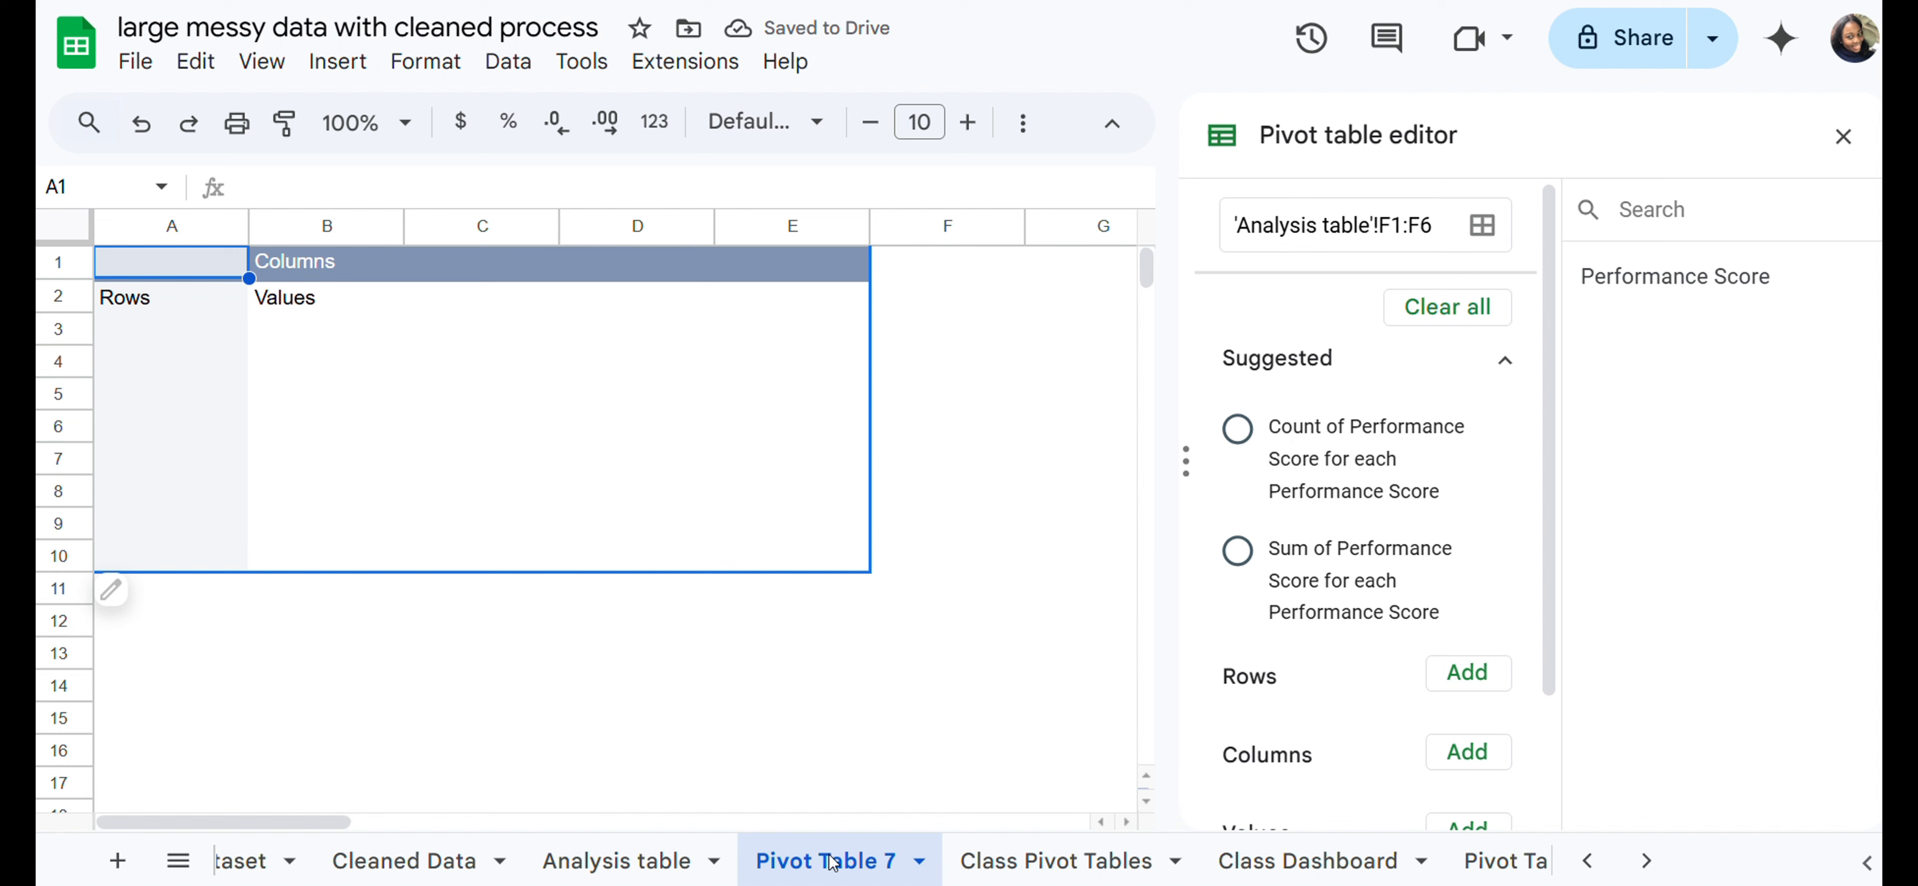
{"action": "scroll", "coordinate": [1439, 449], "scroll_direction": "down", "scroll_amount": 3}
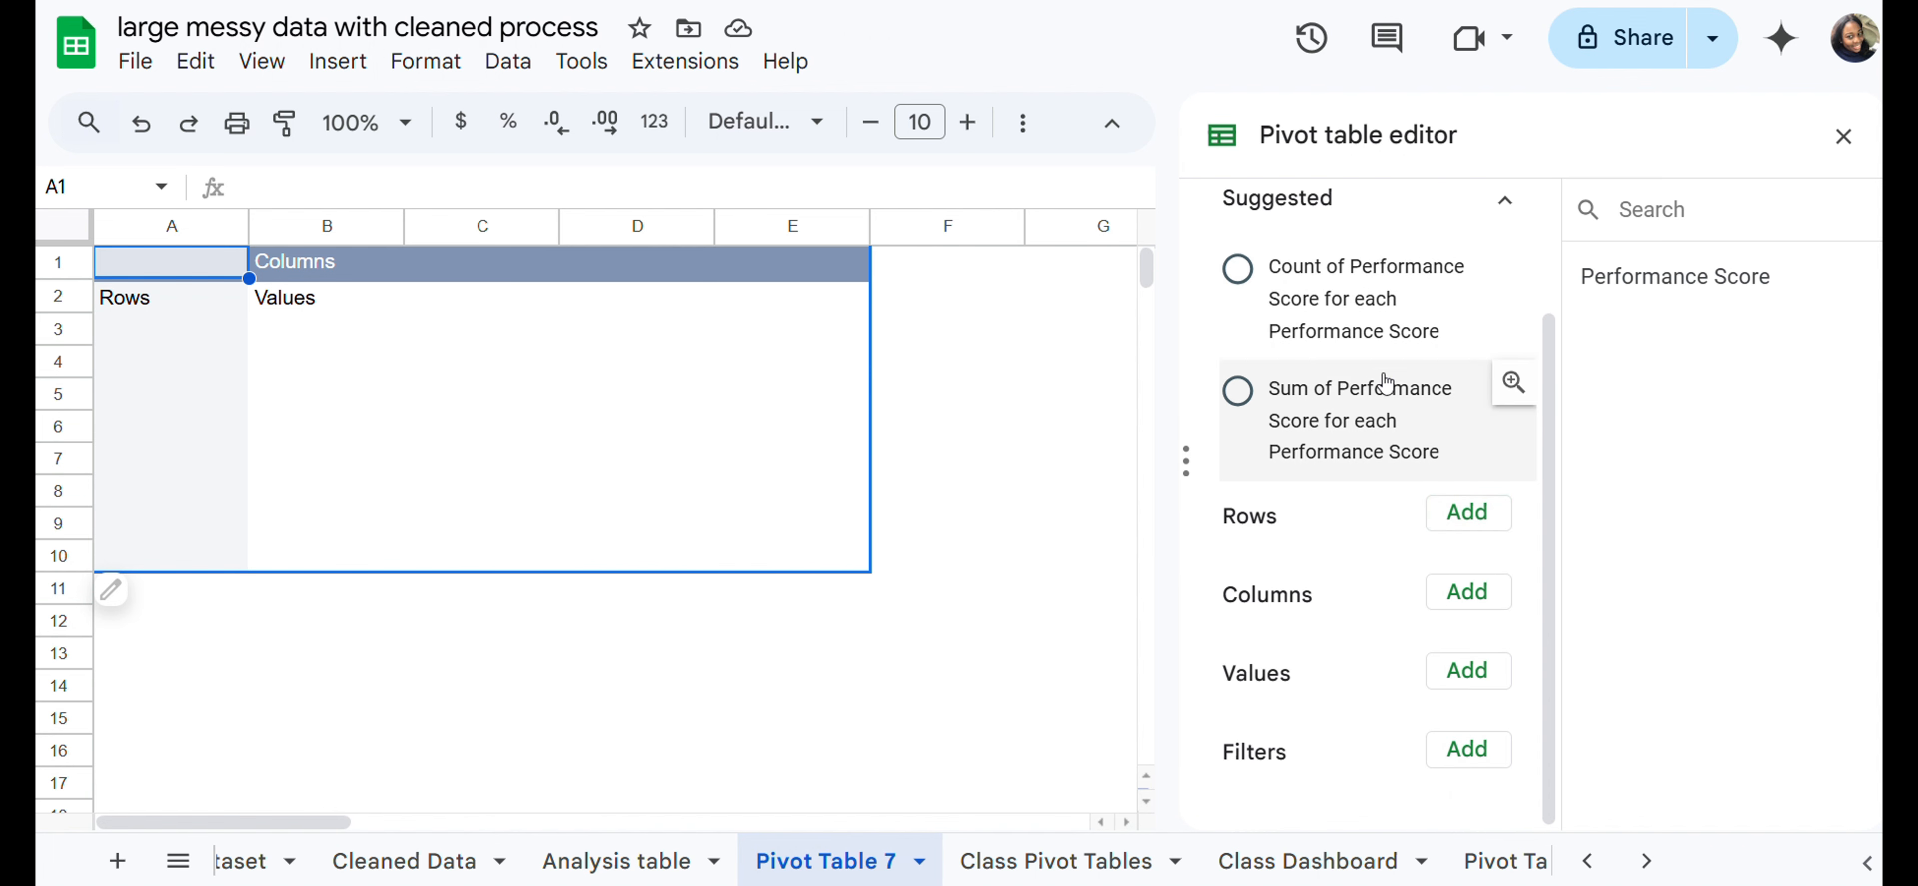
{"action": "left_click", "coordinate": [1843, 138]}
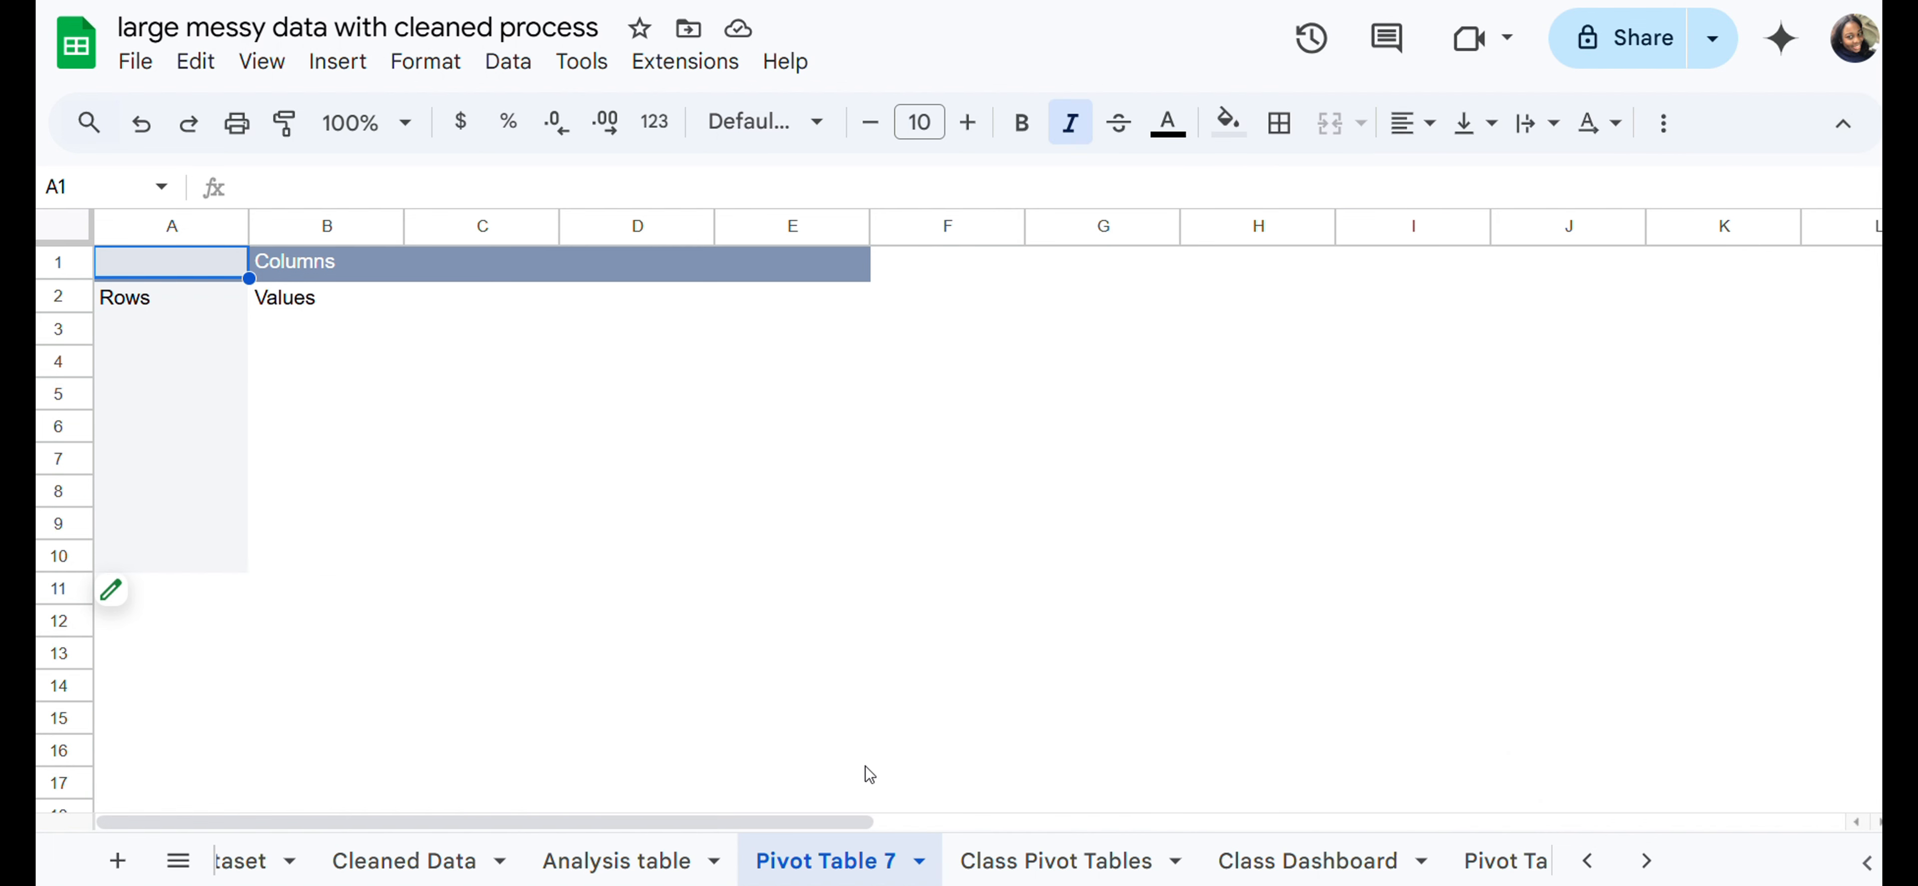
Step: Delete the Pivot Table 7 sheet
{"action": "right_click", "coordinate": [822, 862]}
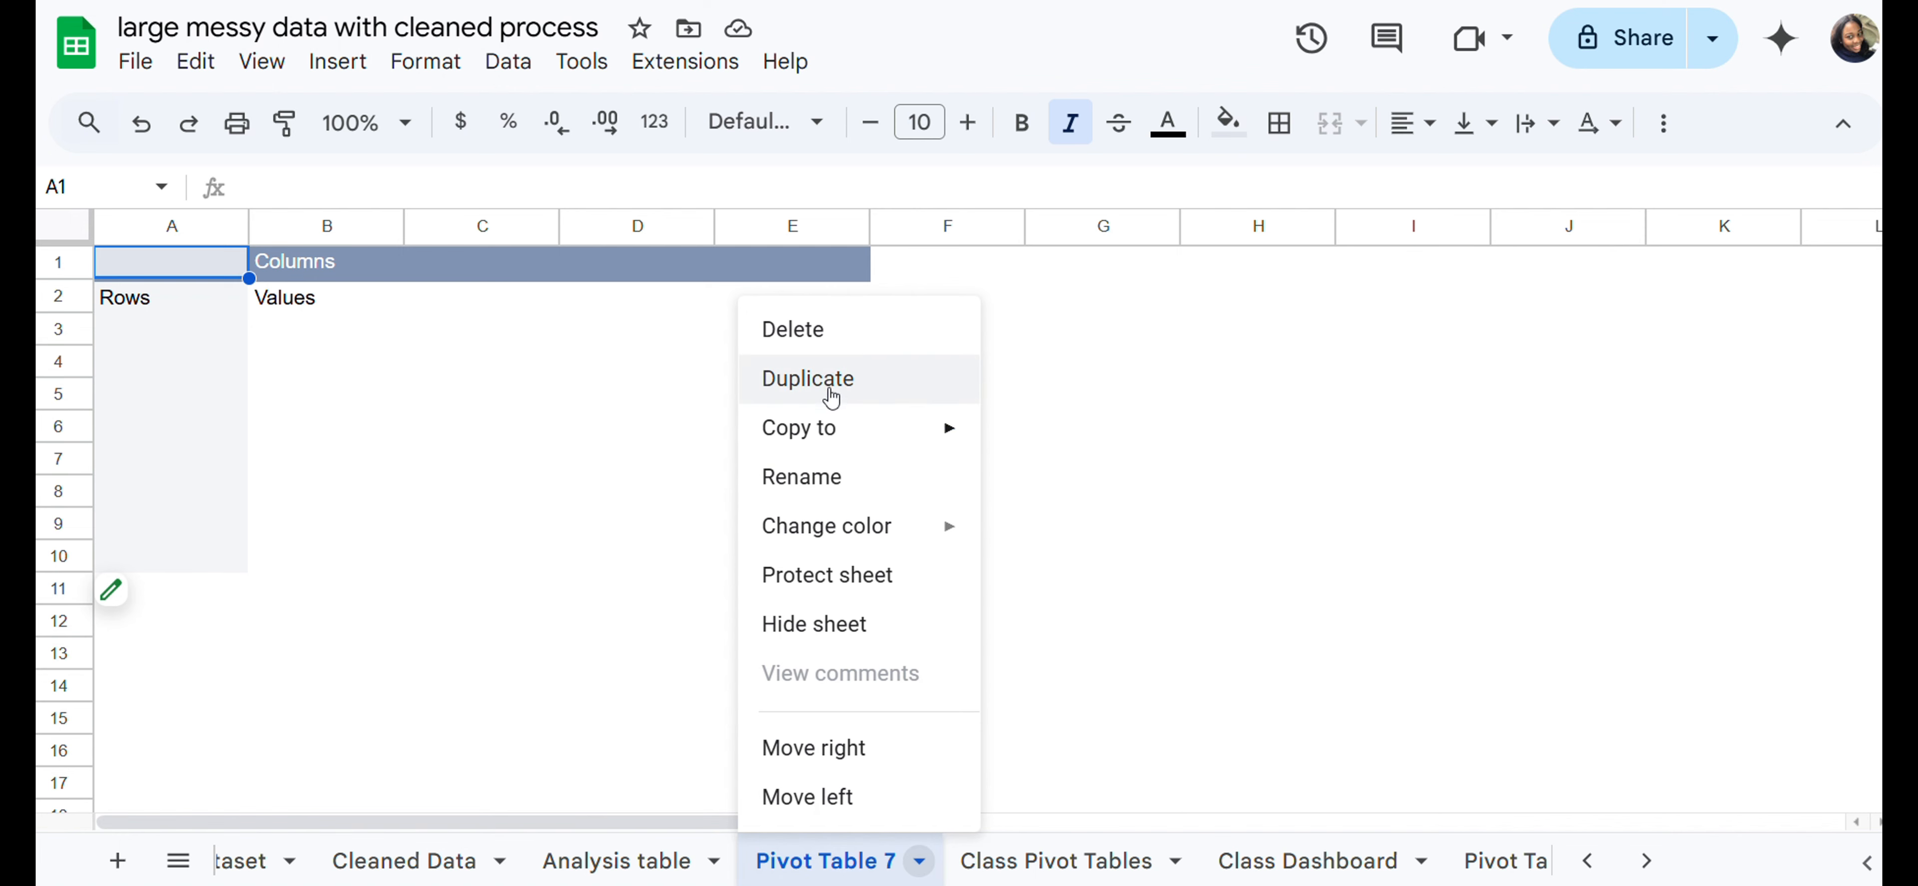
{"action": "left_click", "coordinate": [806, 353]}
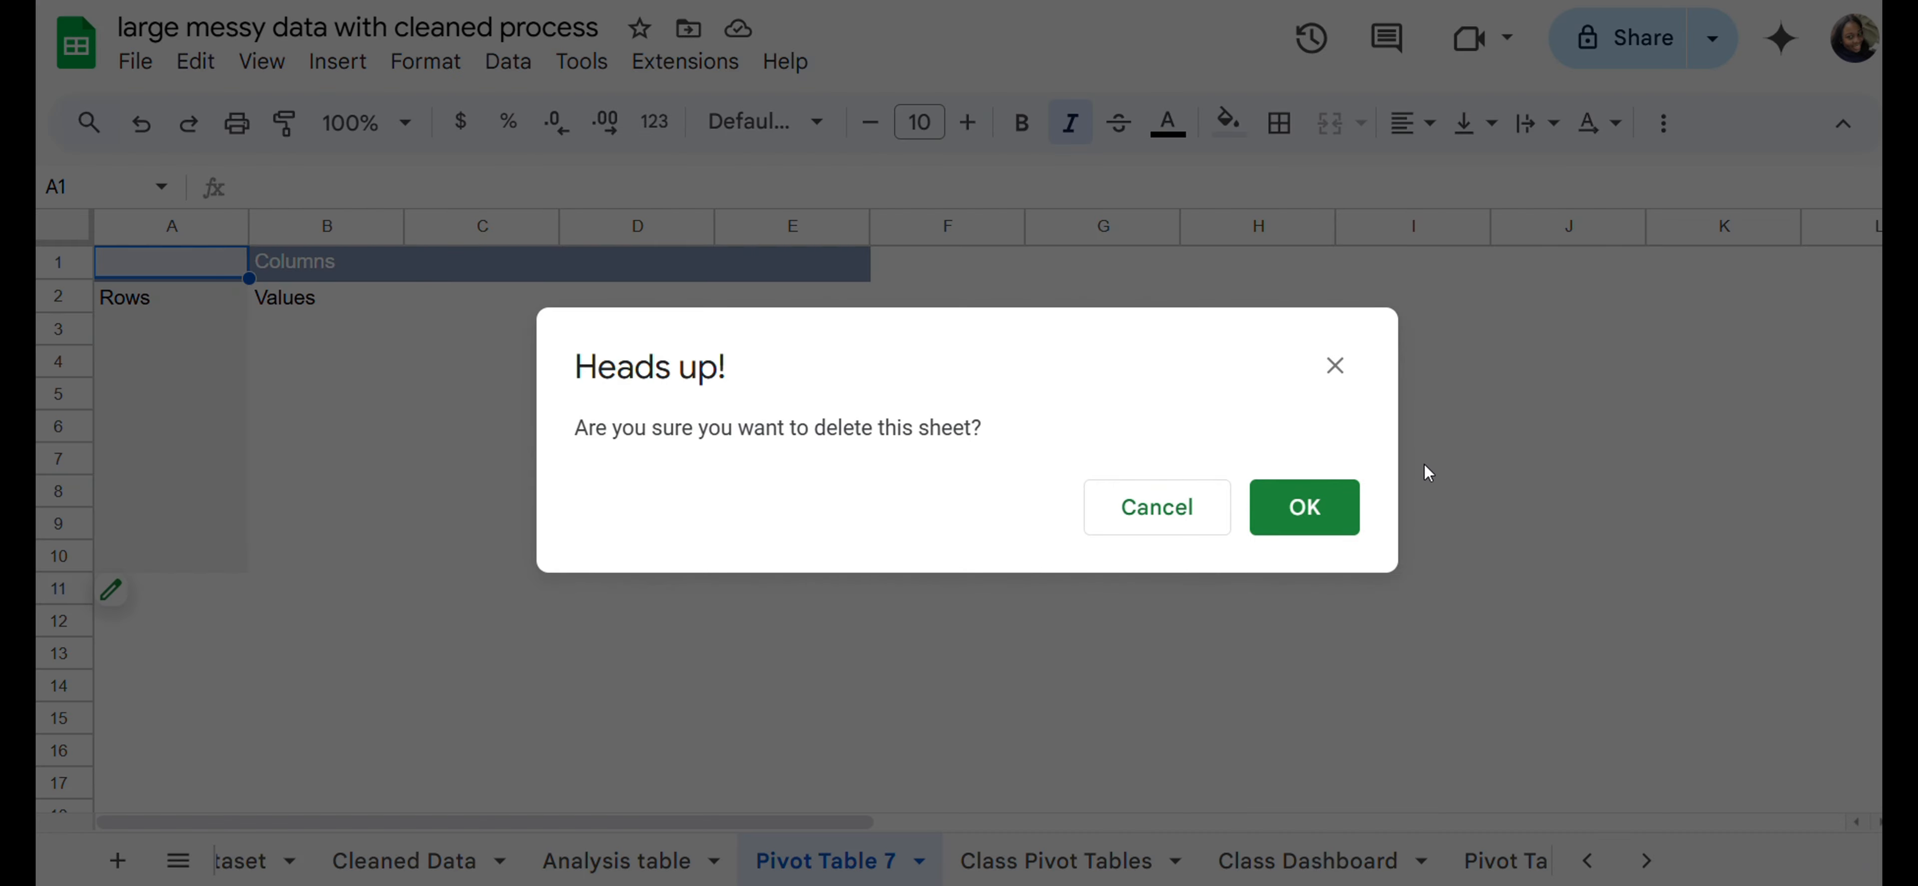
{"action": "left_click", "coordinate": [1320, 367]}
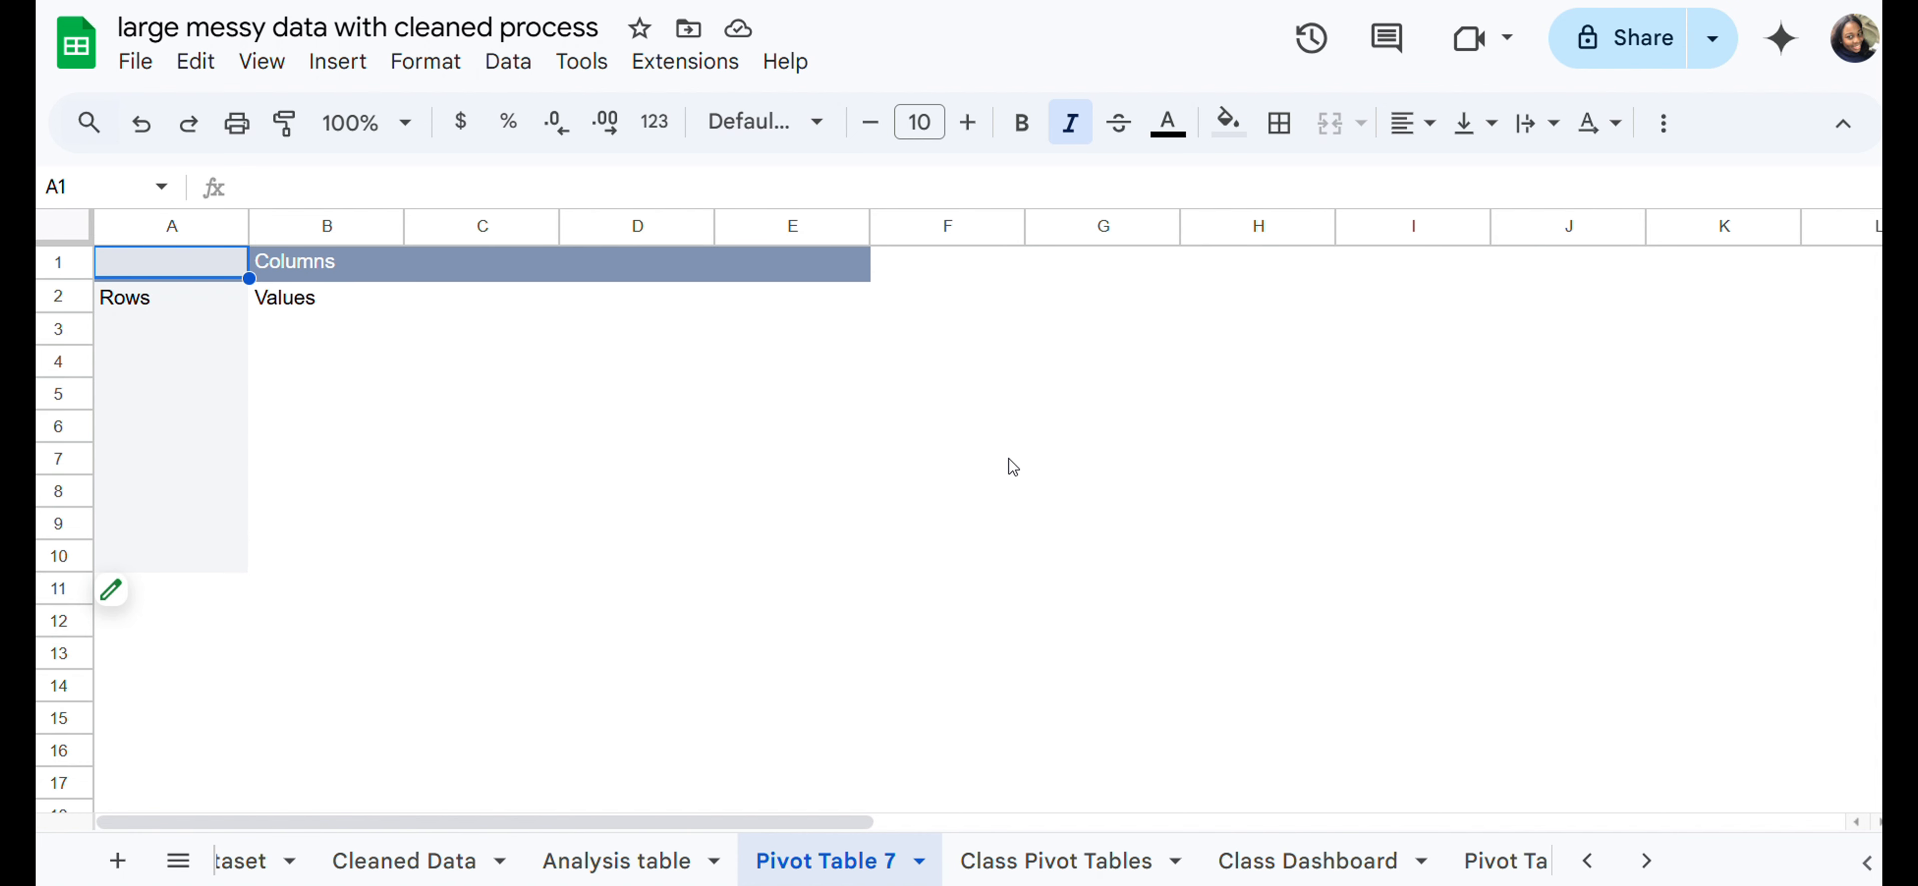
{"action": "right_click", "coordinate": [832, 856]}
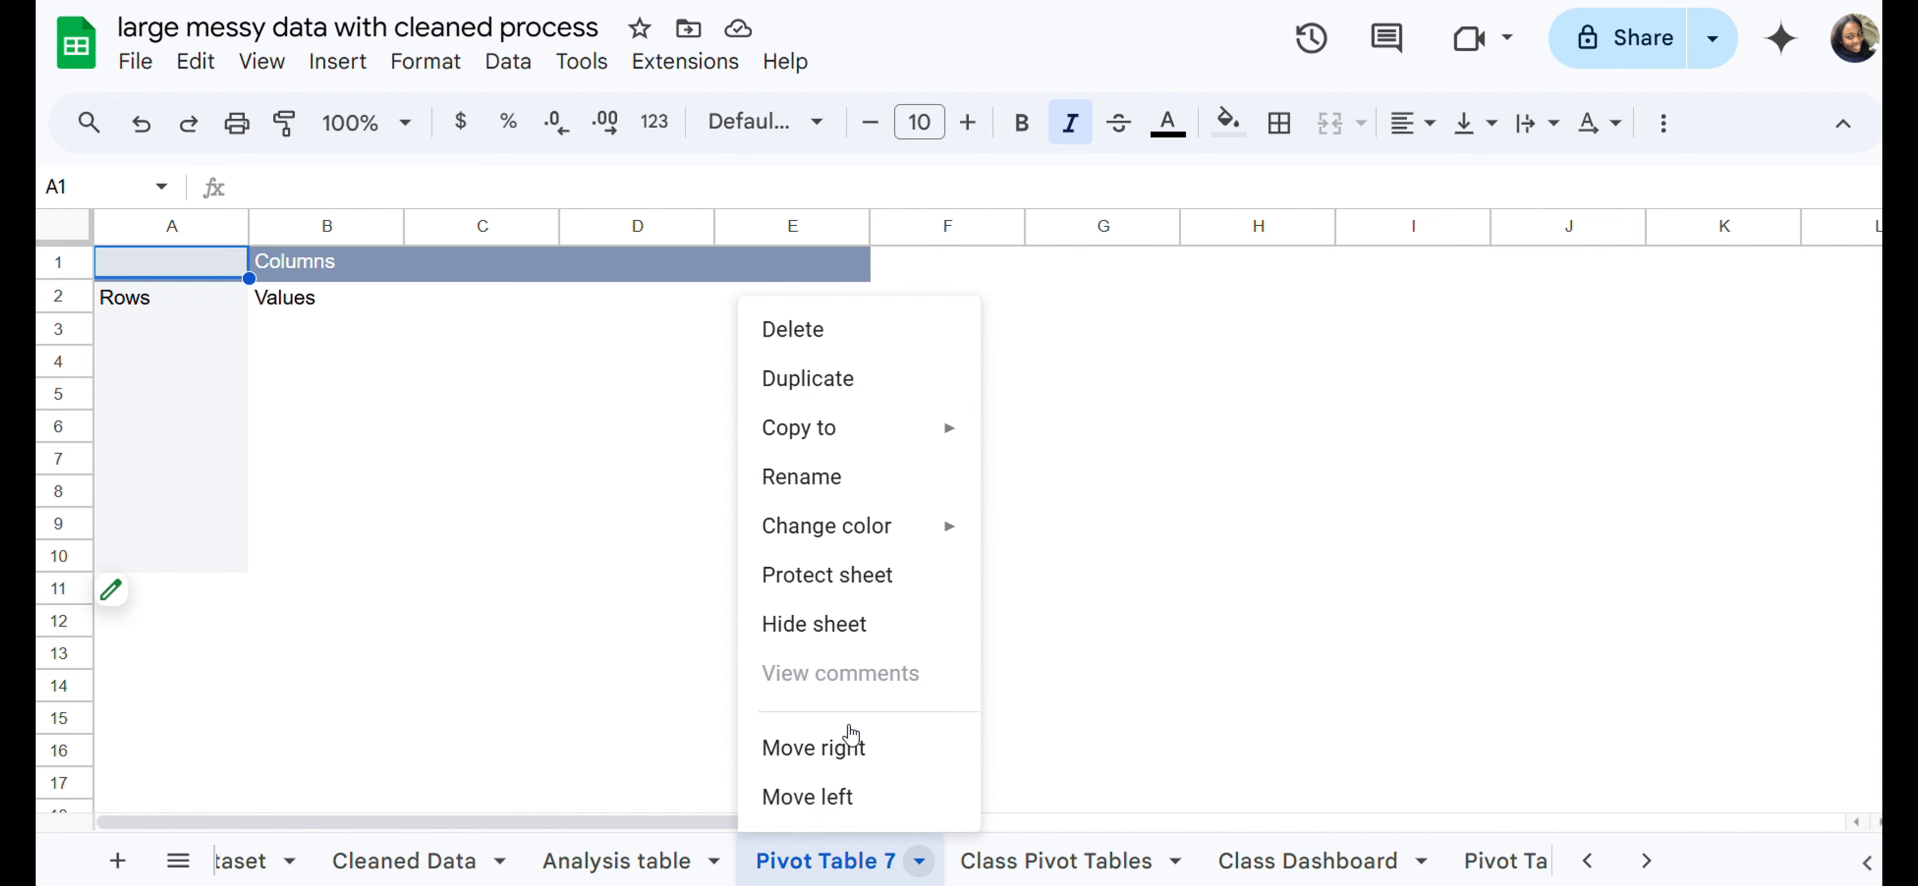
{"action": "left_click", "coordinate": [812, 350]}
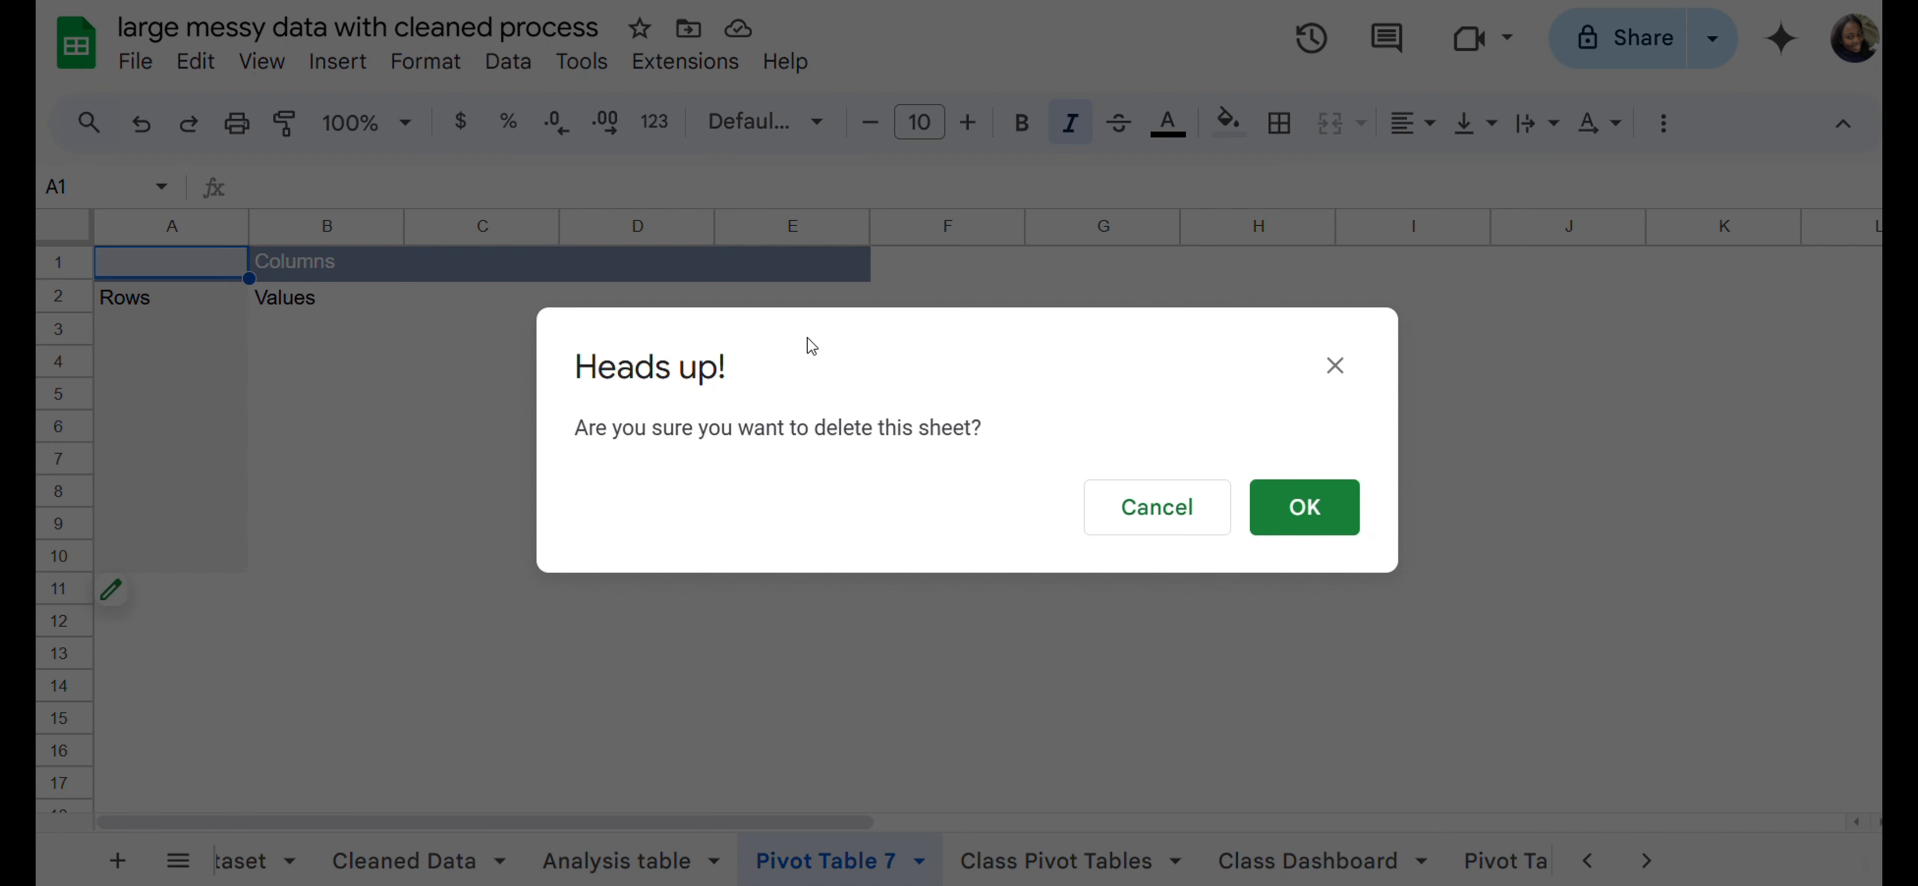
{"action": "left_click", "coordinate": [1302, 513]}
Step: Start a pivot table from the full Analysis table range A1:G6, choosing an existing sheet as its destination
{"action": "left_click", "coordinate": [1238, 475]}
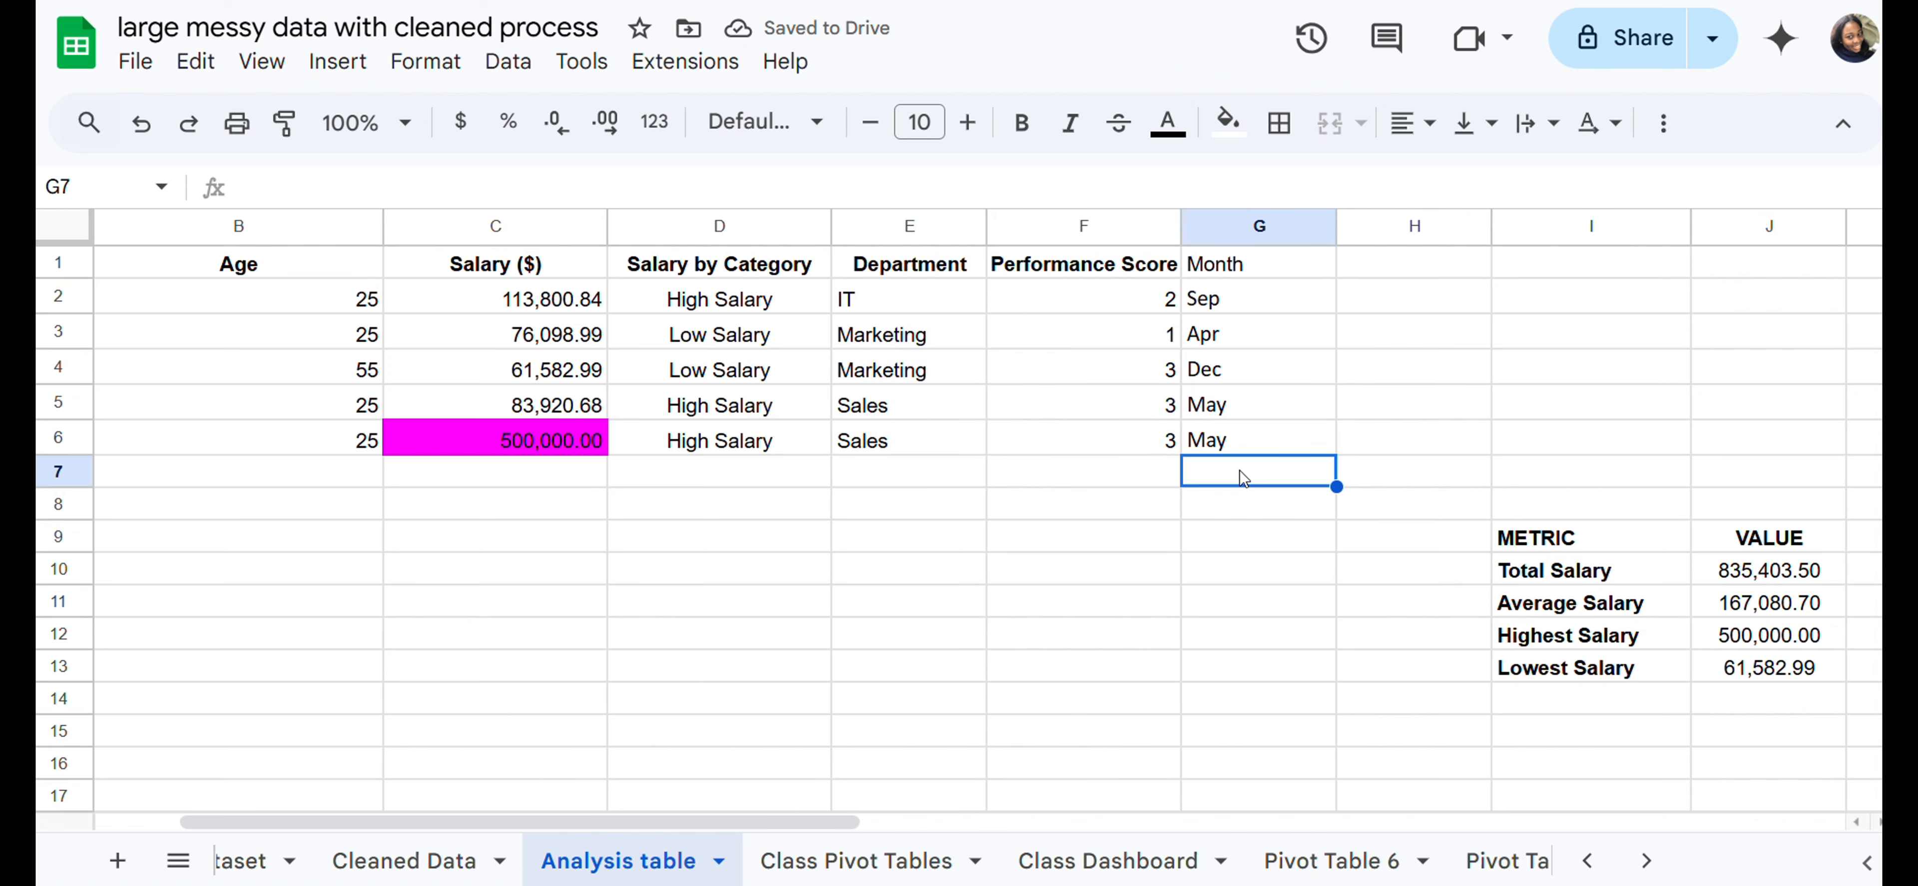
{"action": "left_click", "coordinate": [1237, 440]}
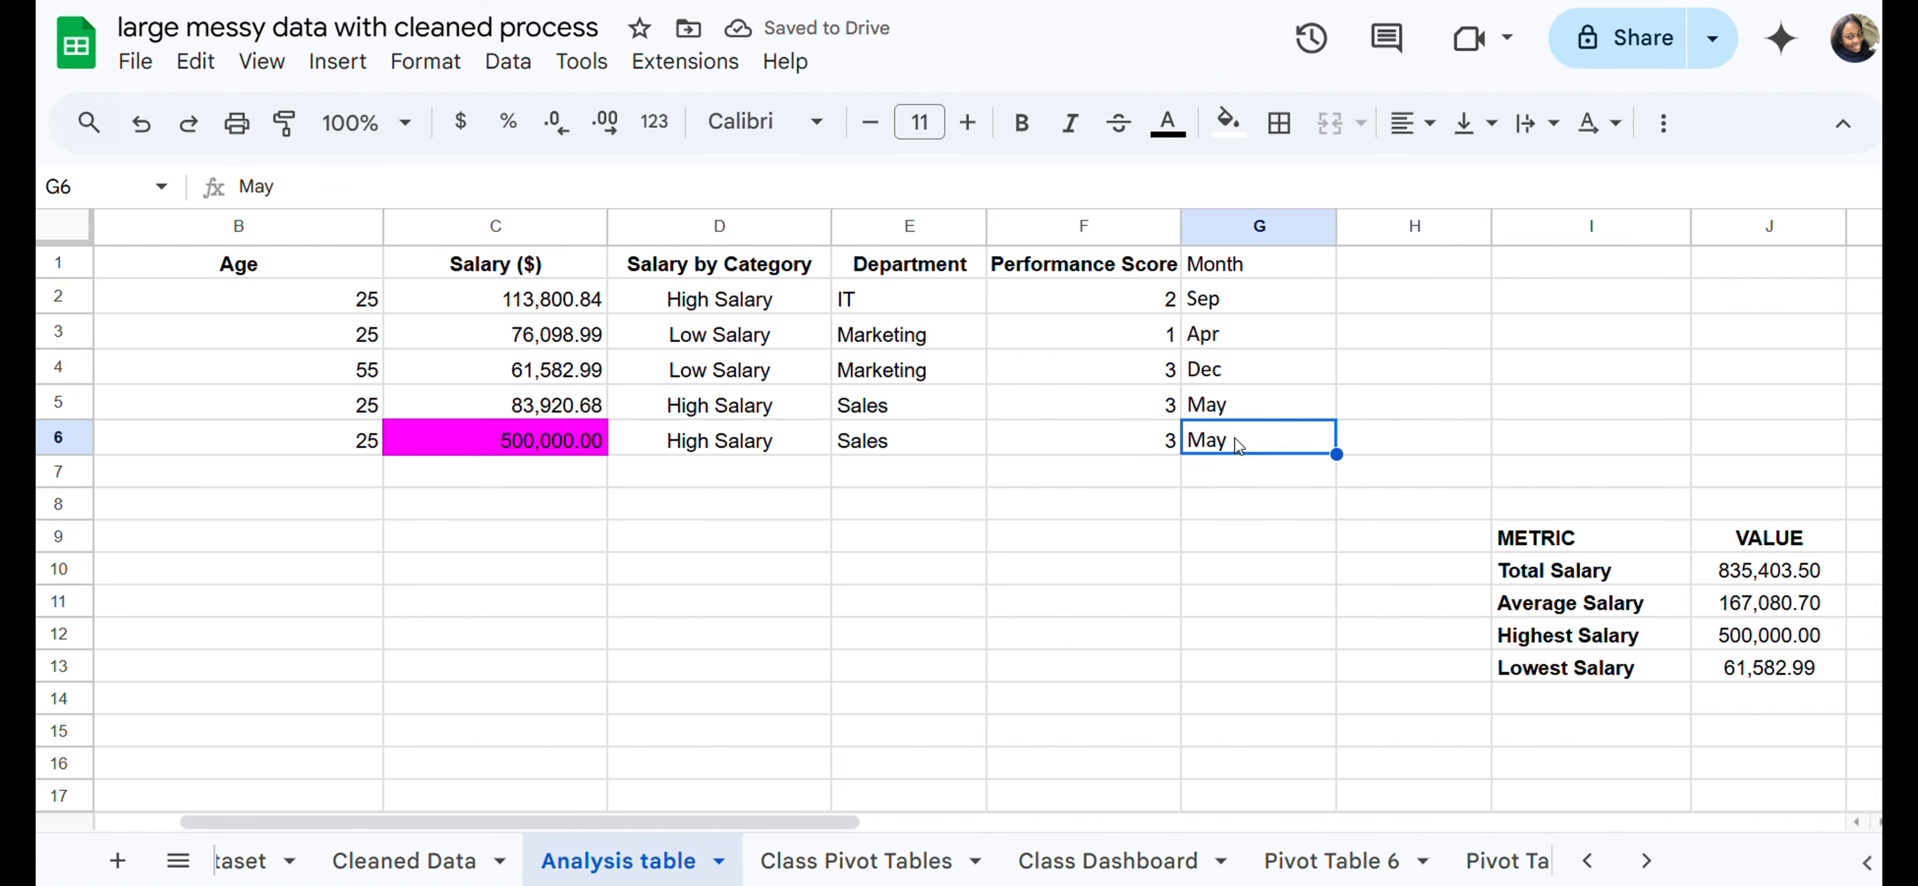
{"action": "left_click_drag", "start_coordinate": [1249, 441], "coordinate": [44, 275]}
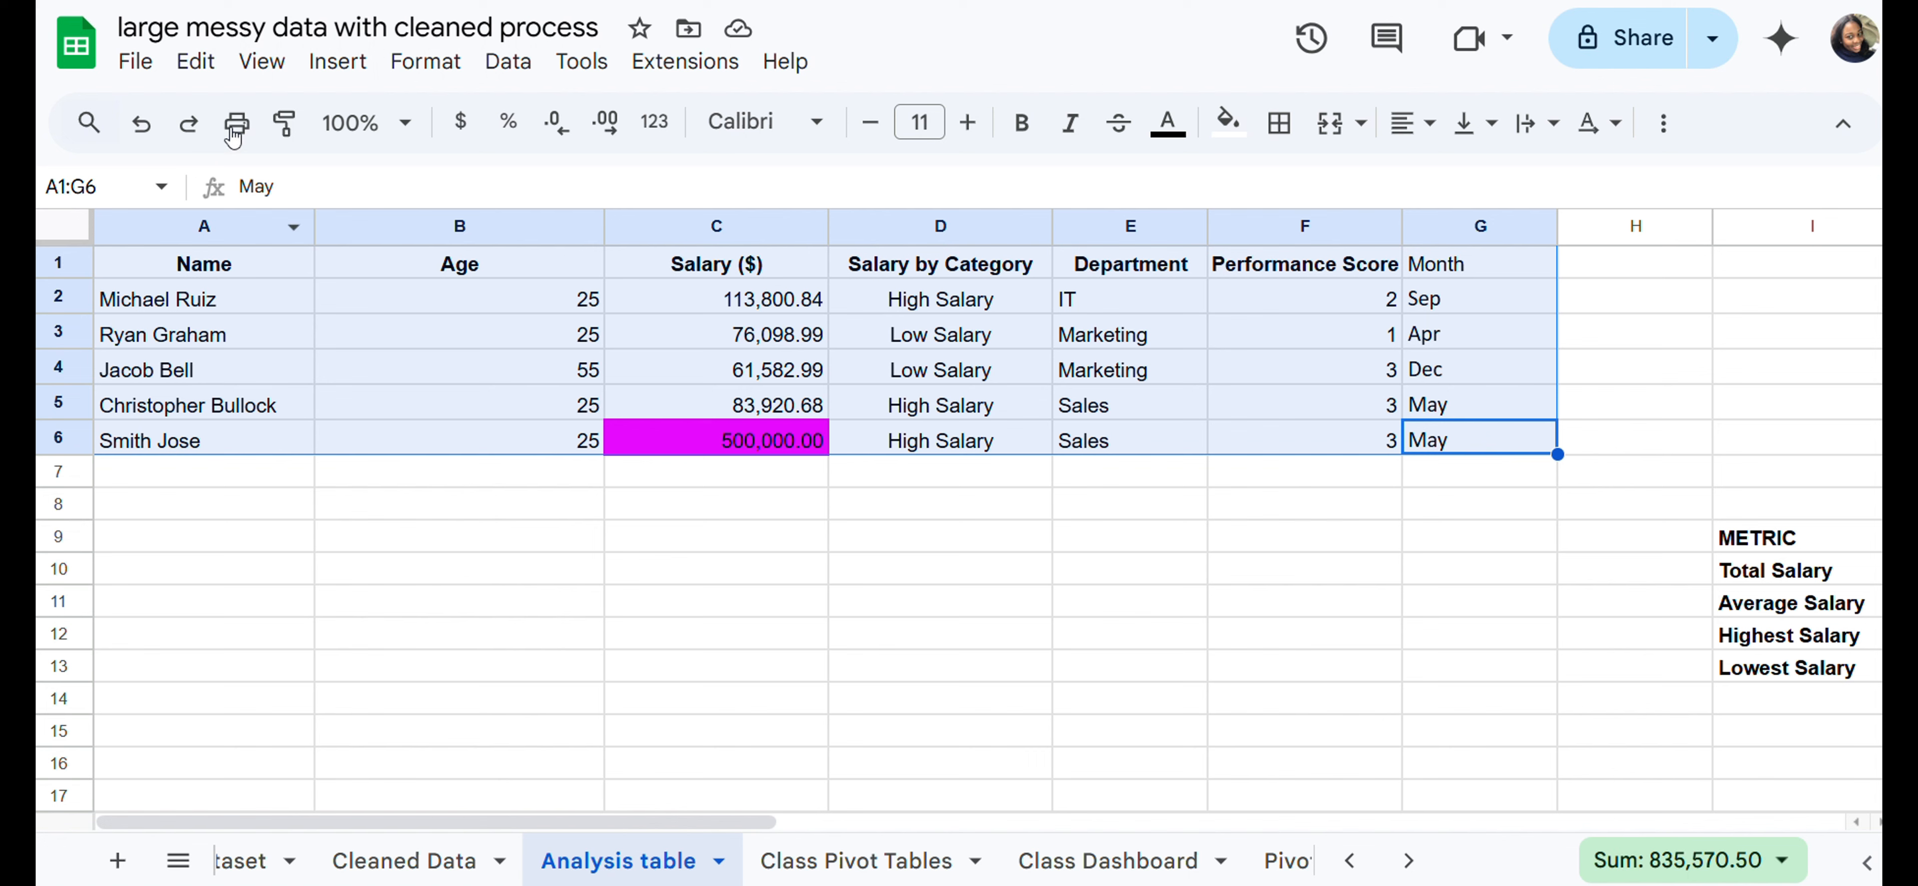
{"action": "left_click", "coordinate": [339, 68]}
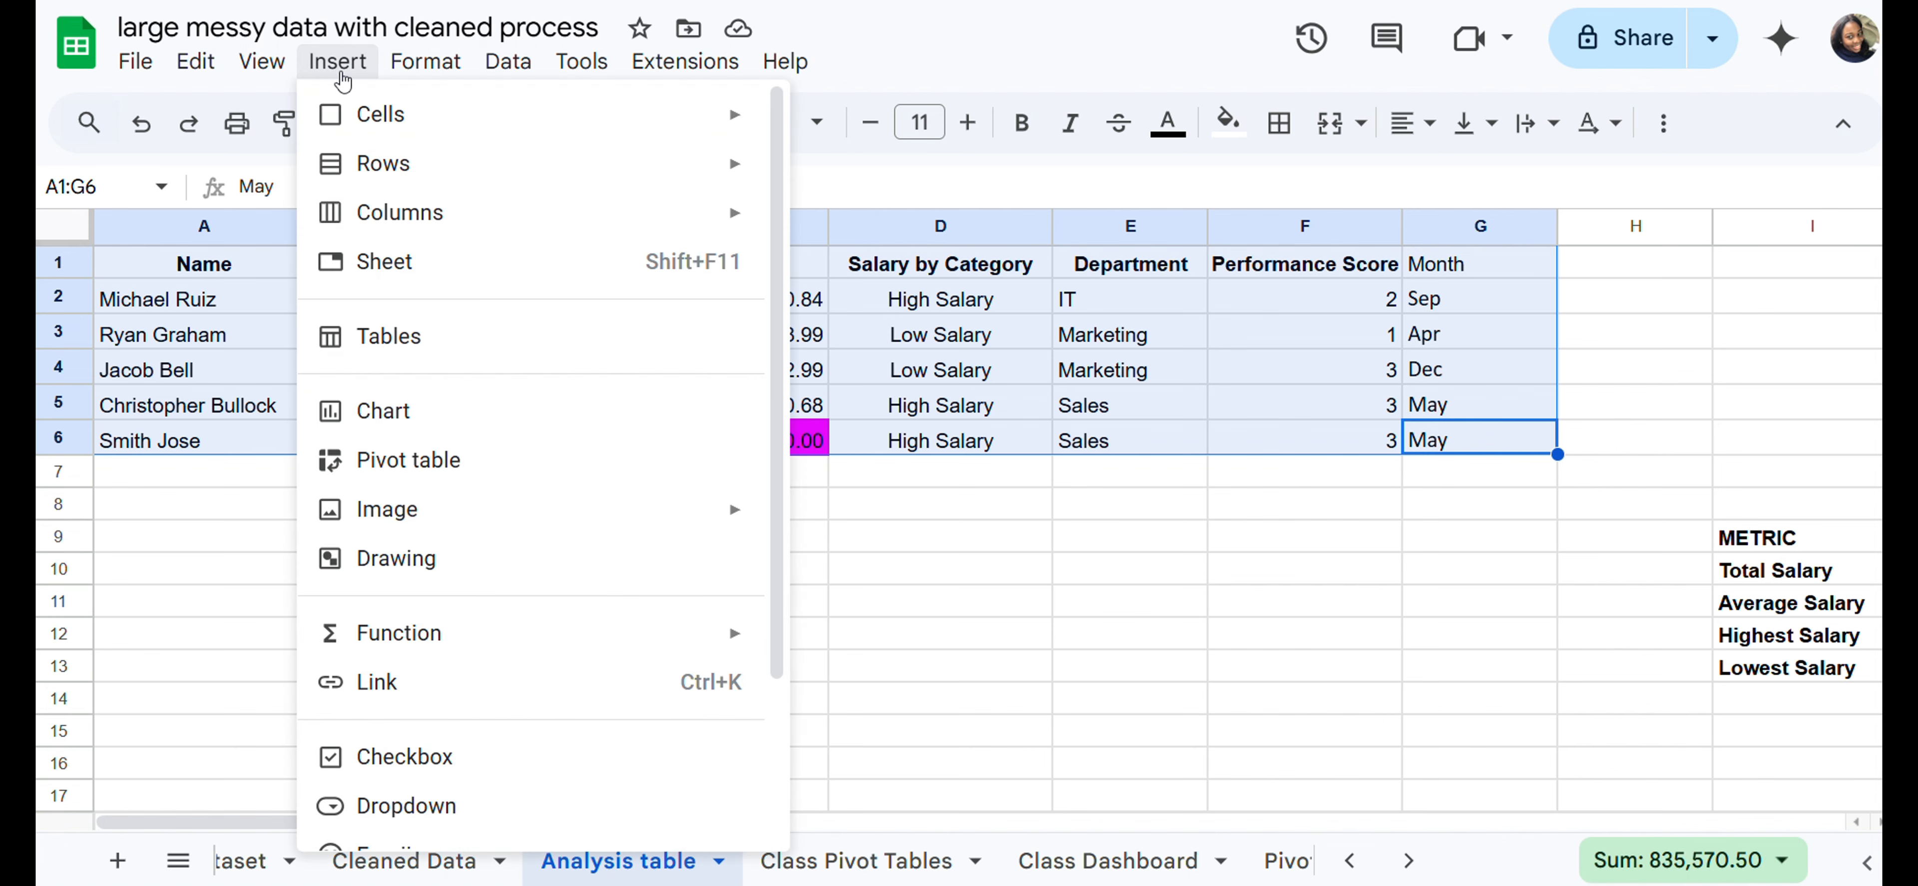
{"action": "left_click", "coordinate": [388, 462]}
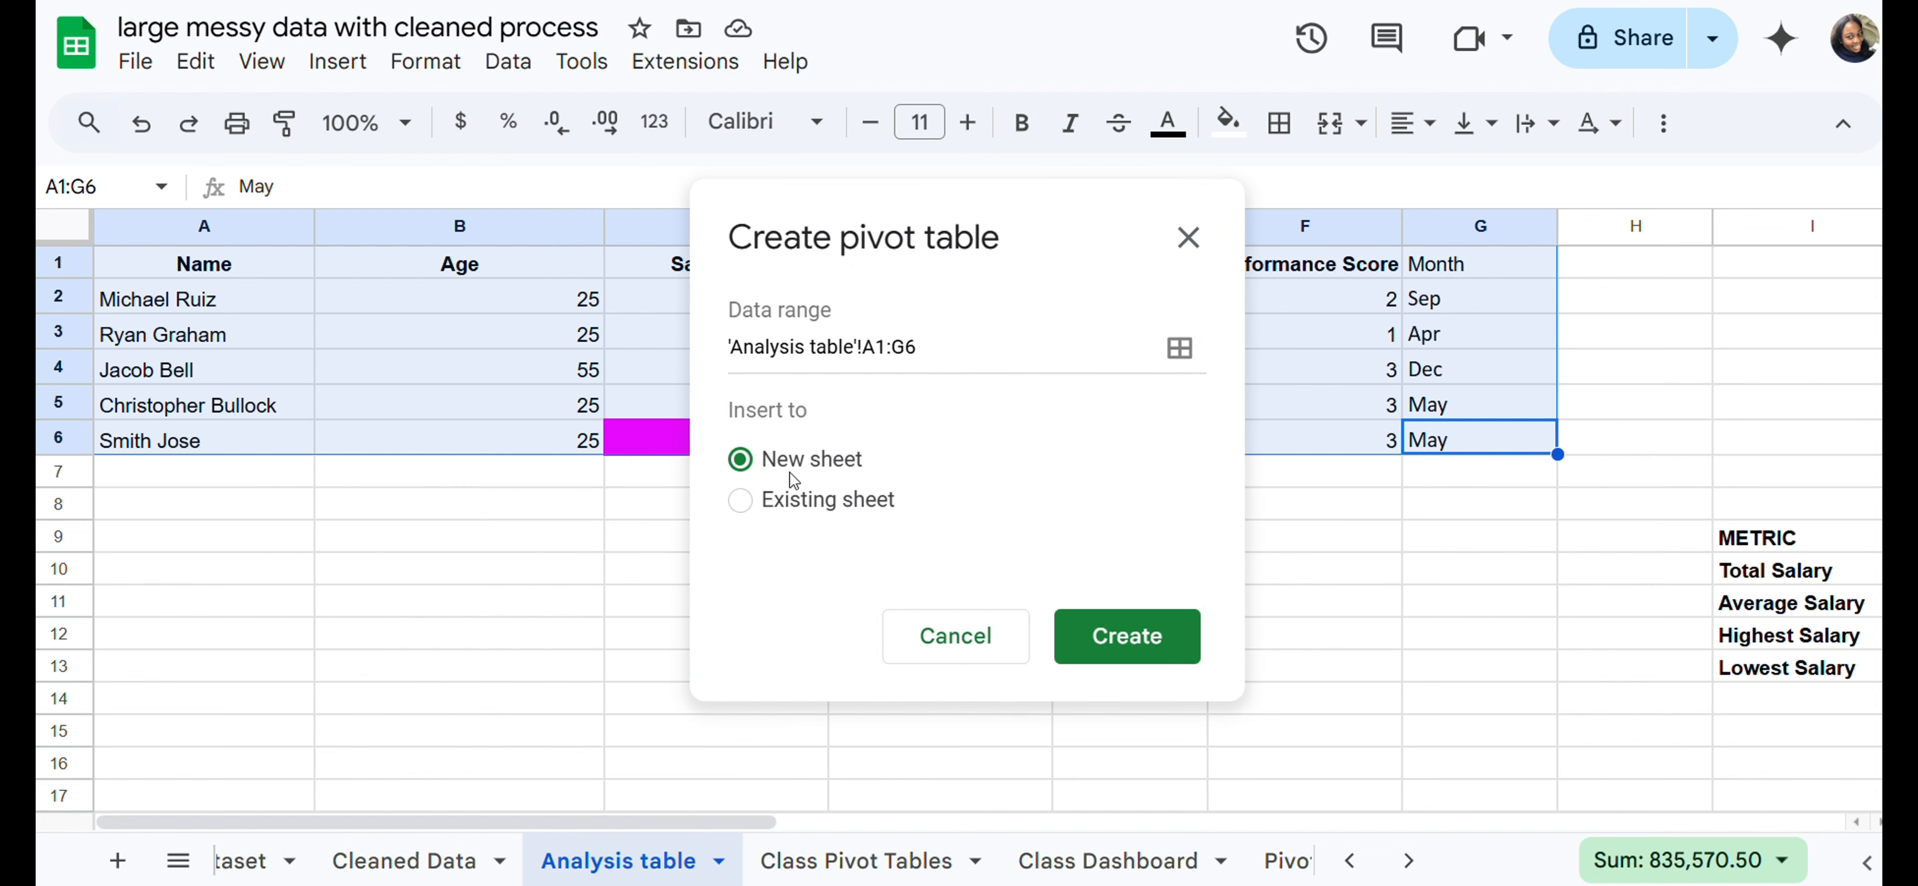
{"action": "left_click", "coordinate": [742, 501]}
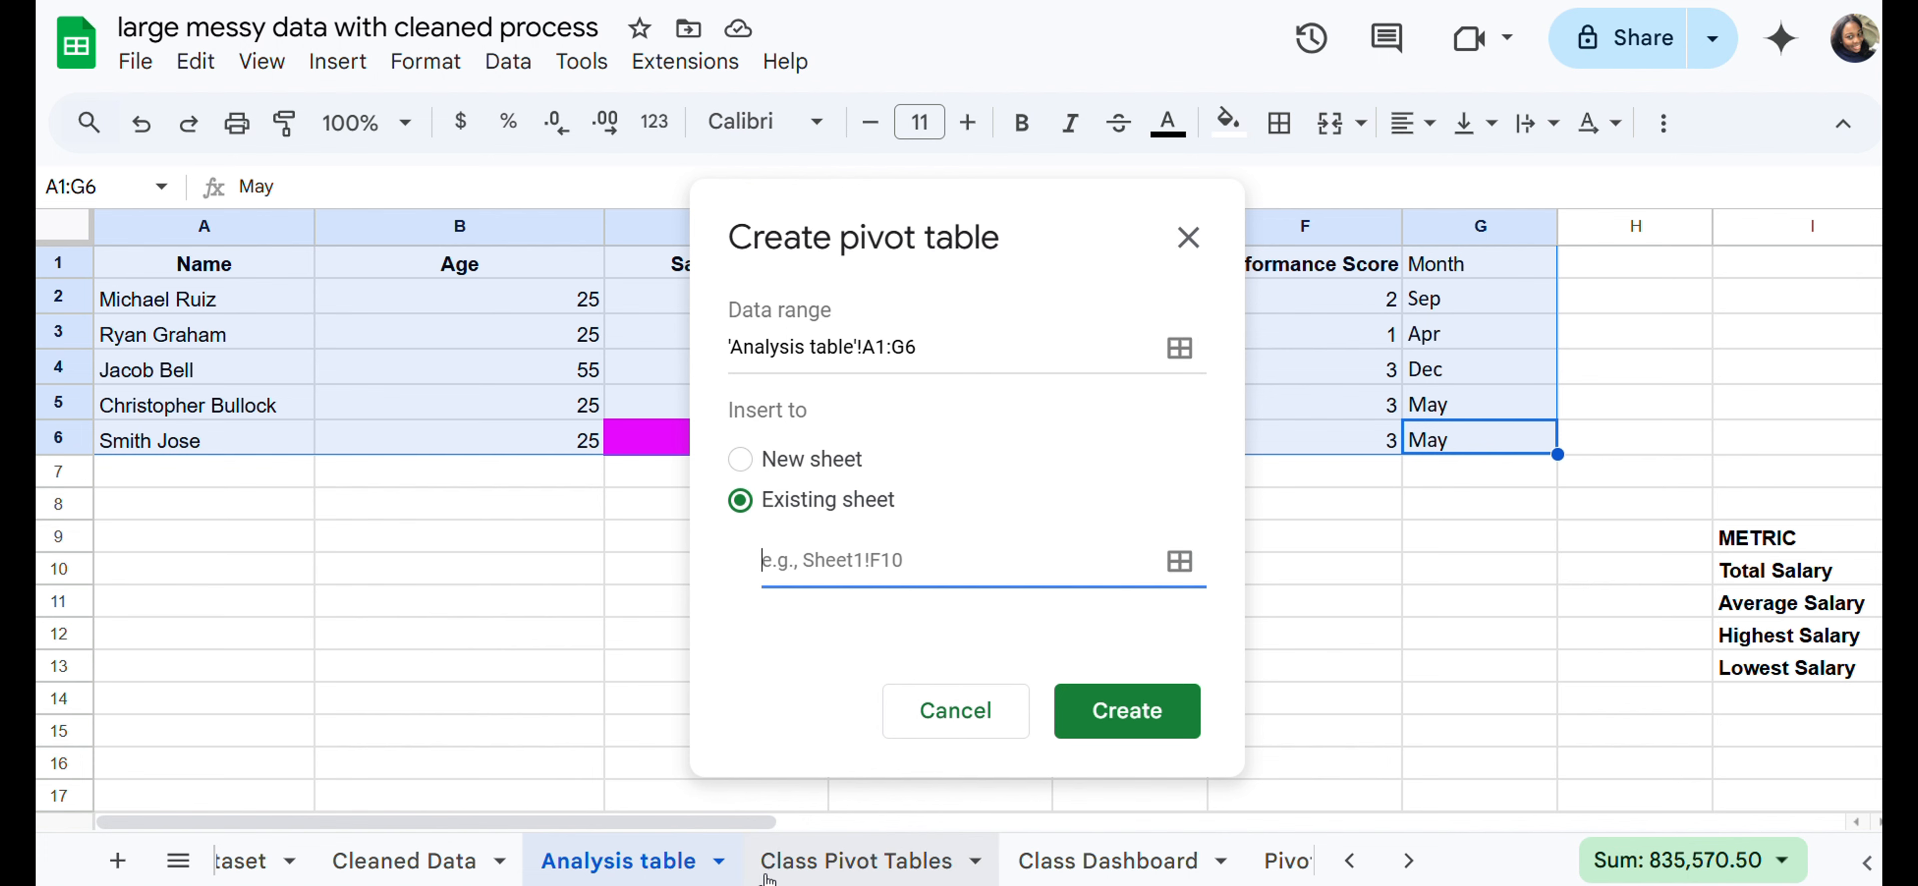
Step: Set the pivot table's location to cell C4 of the Class Pivot Tables sheet and create it
{"action": "left_click", "coordinate": [830, 865]}
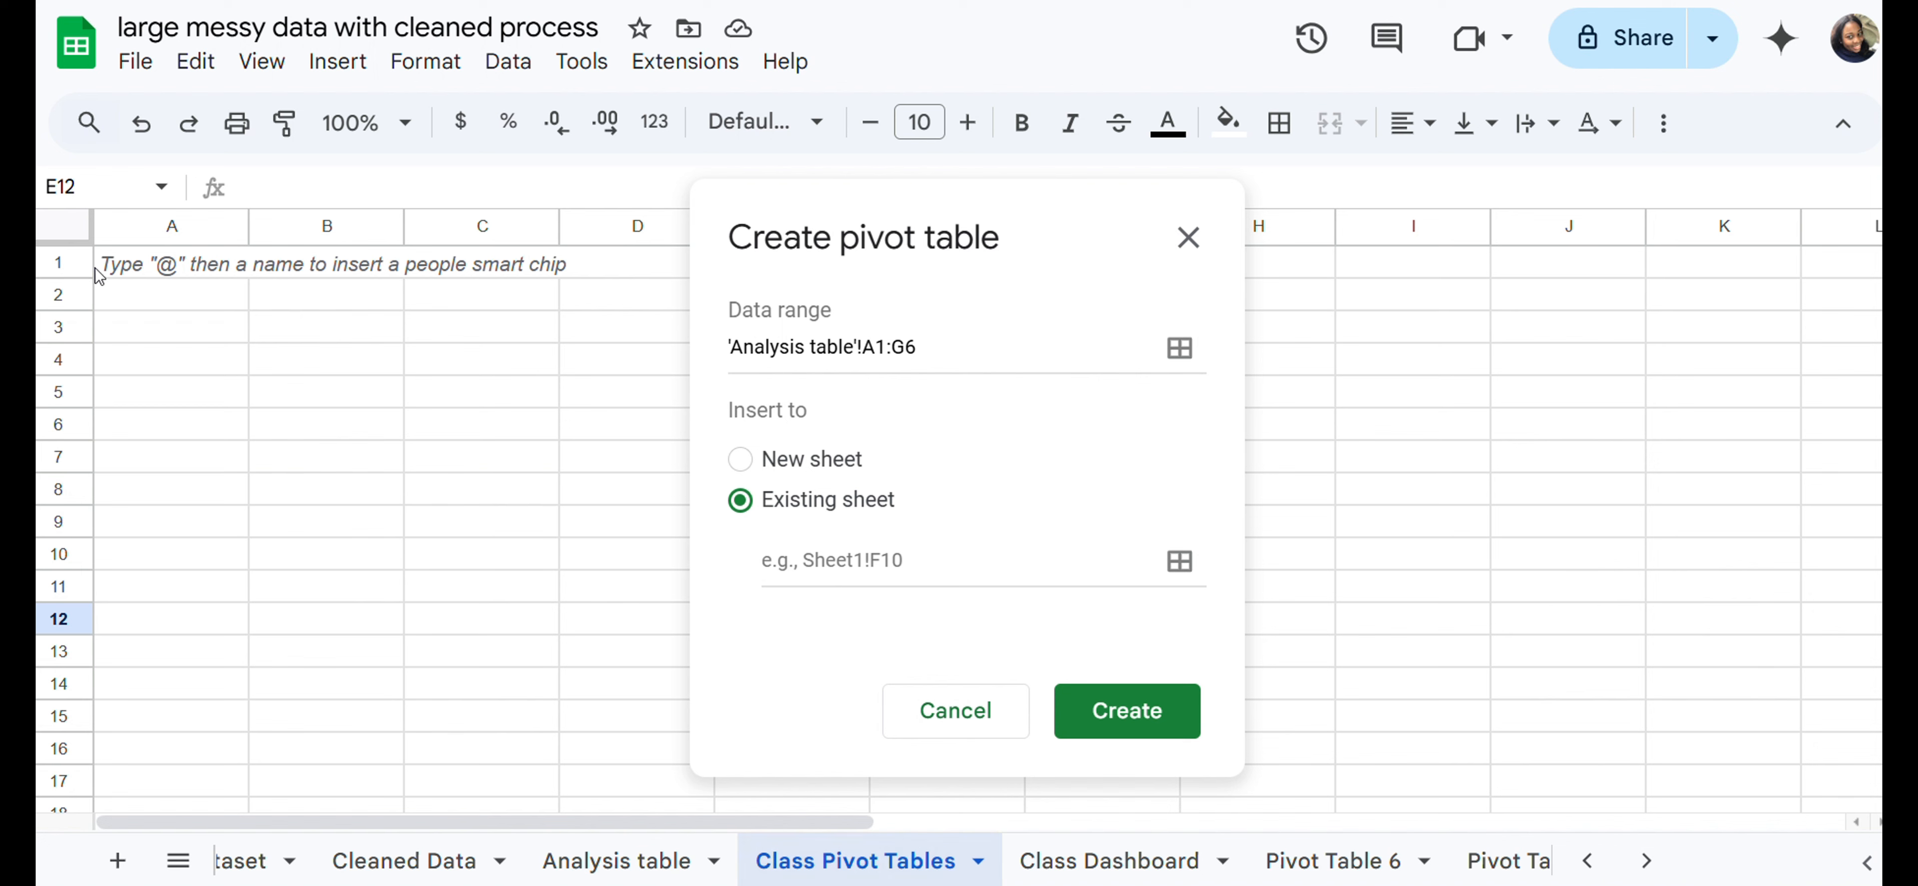
{"action": "left_click_drag", "start_coordinate": [140, 287], "coordinate": [582, 542]}
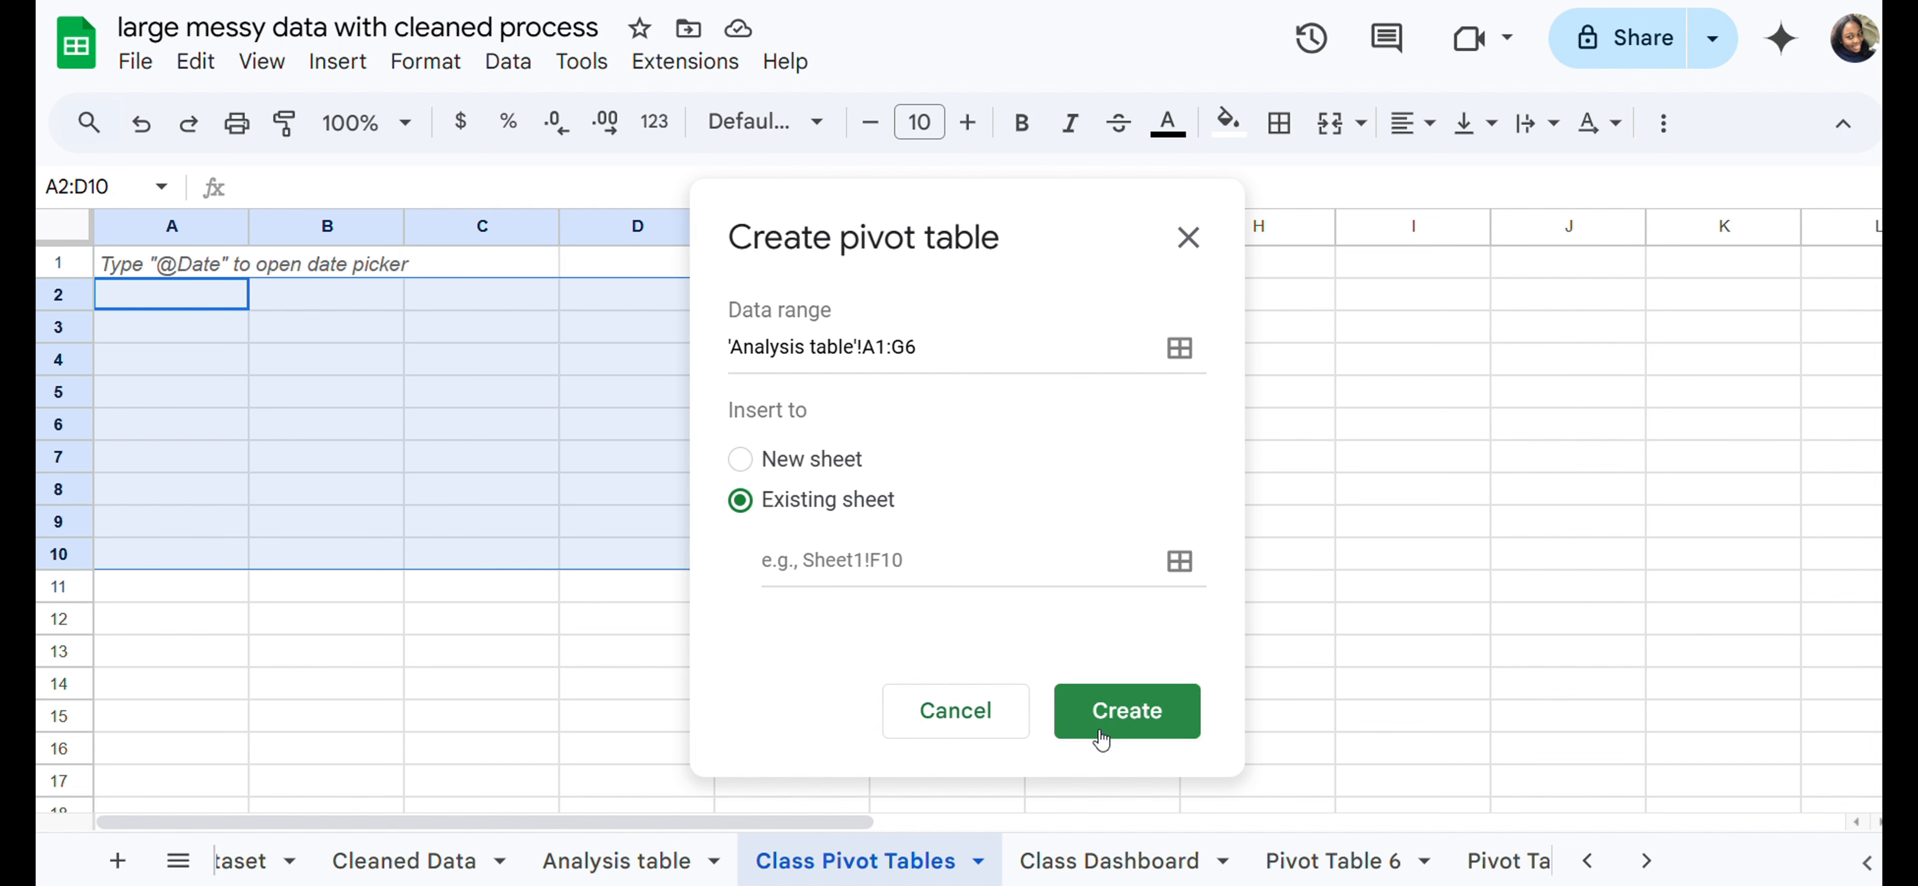
{"action": "left_click", "coordinate": [1108, 708]}
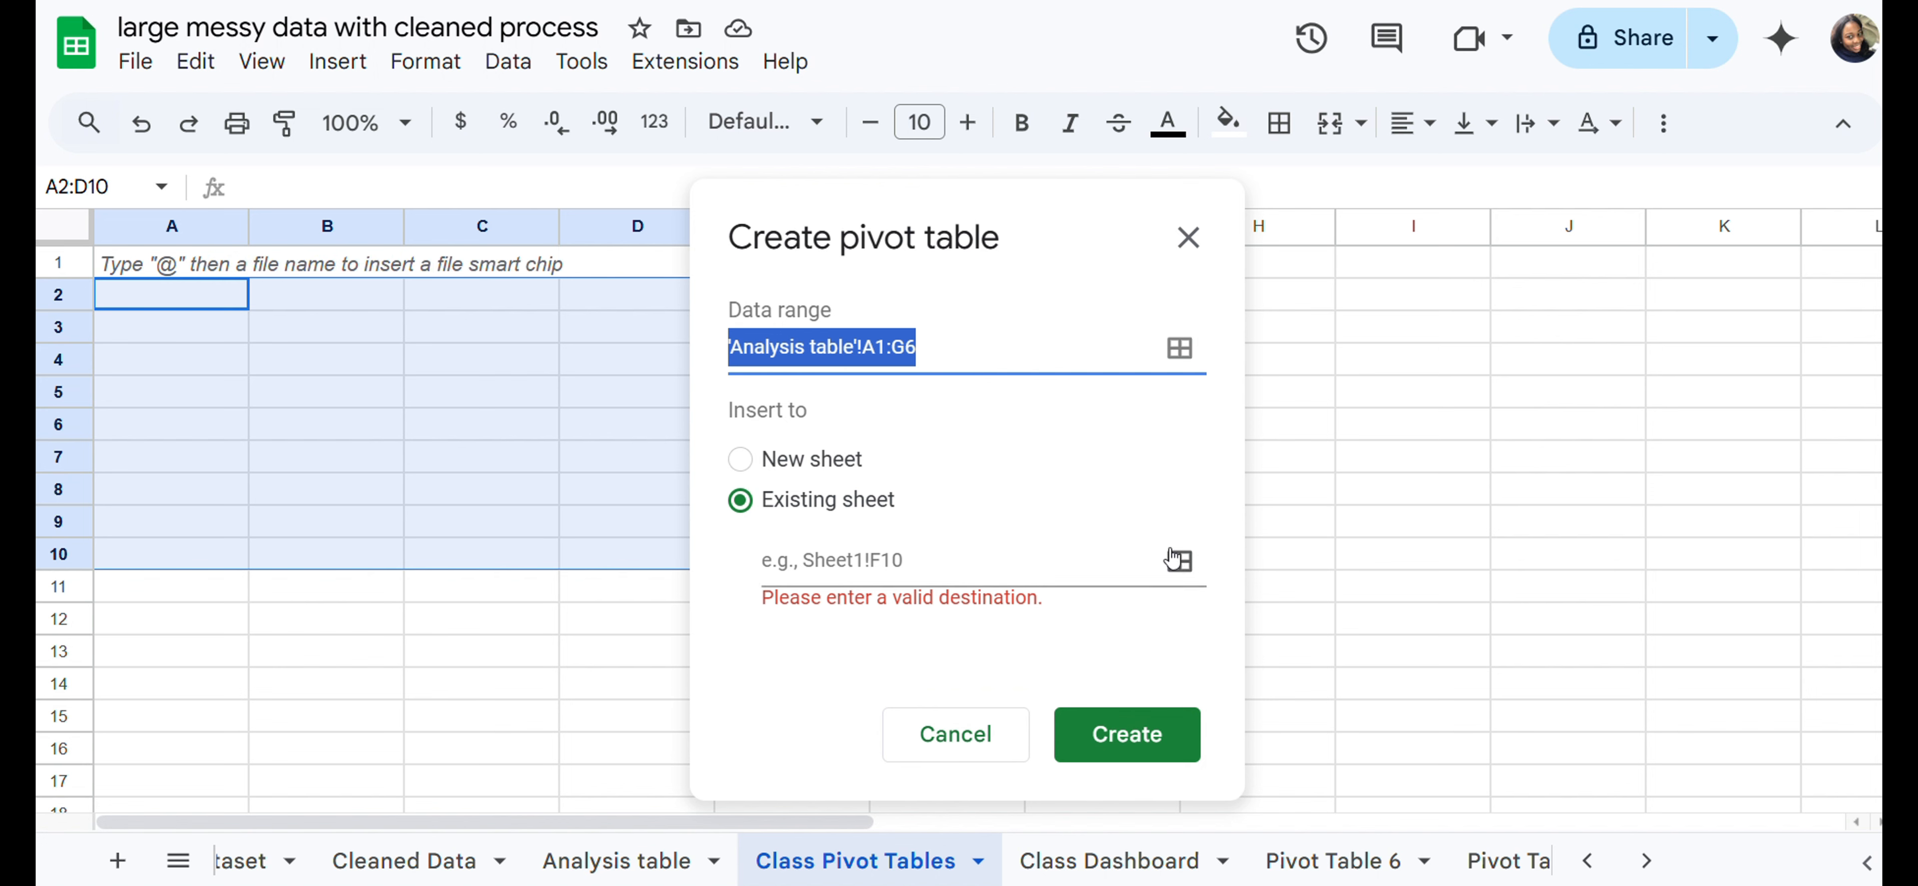
{"action": "left_click", "coordinate": [1180, 562]}
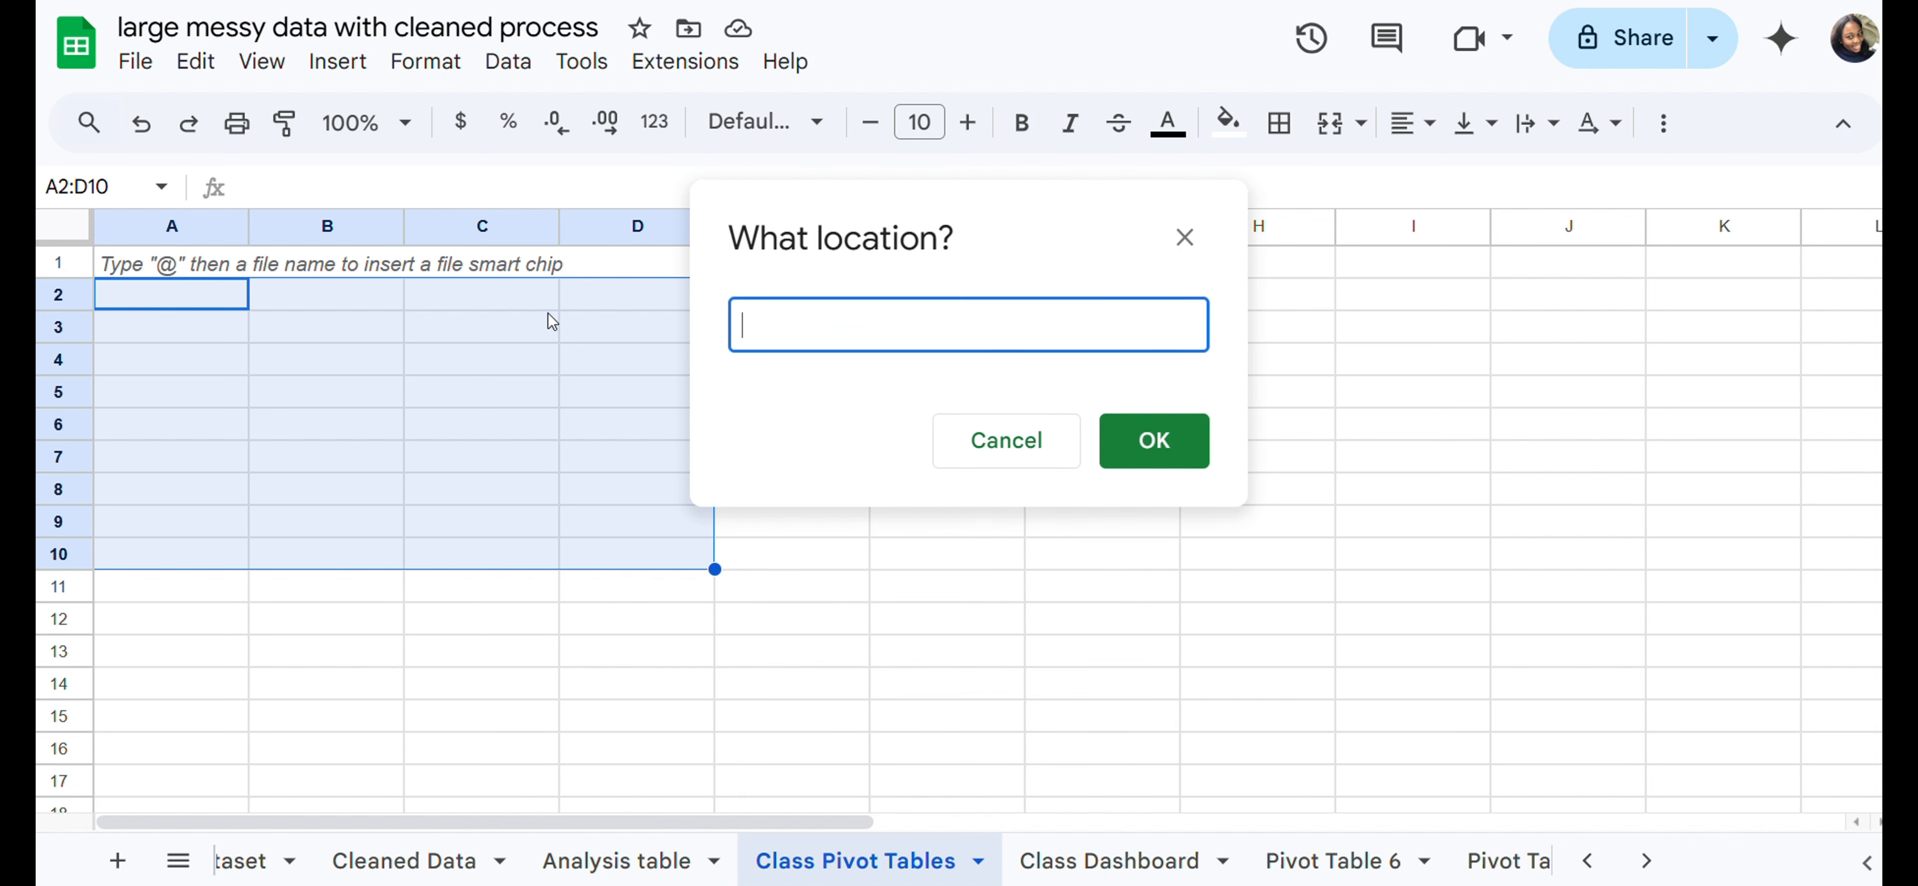
{"action": "left_click", "coordinate": [450, 362]}
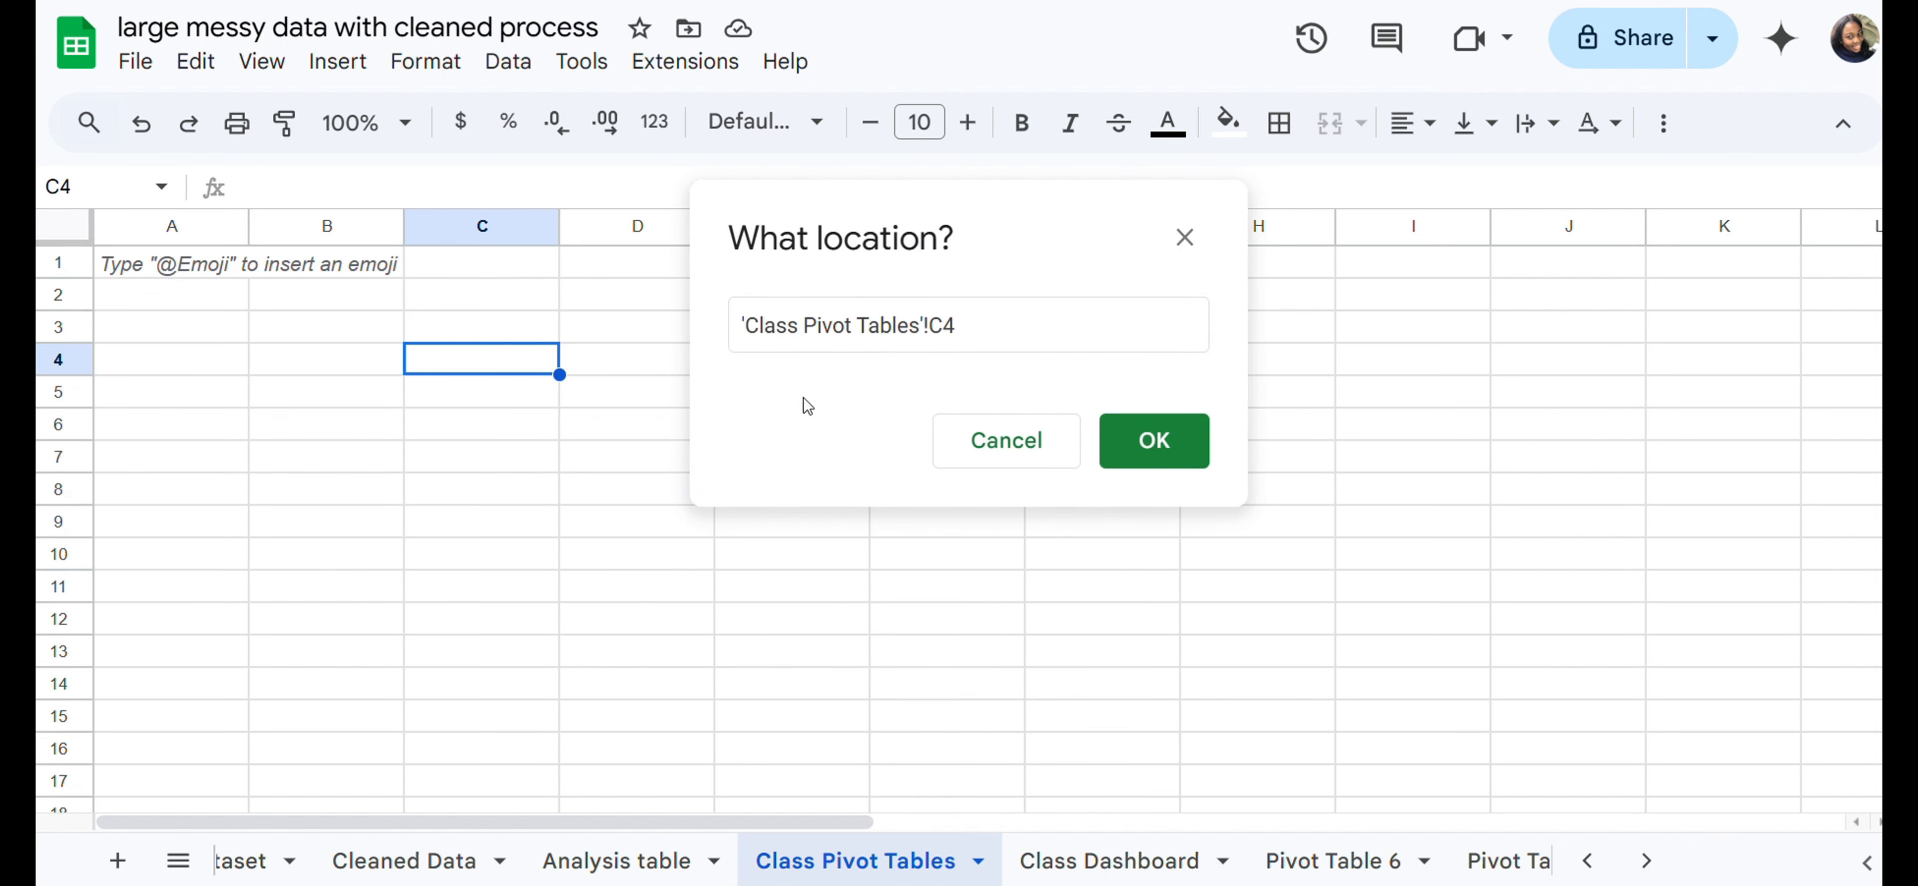
{"action": "left_click", "coordinate": [1149, 449]}
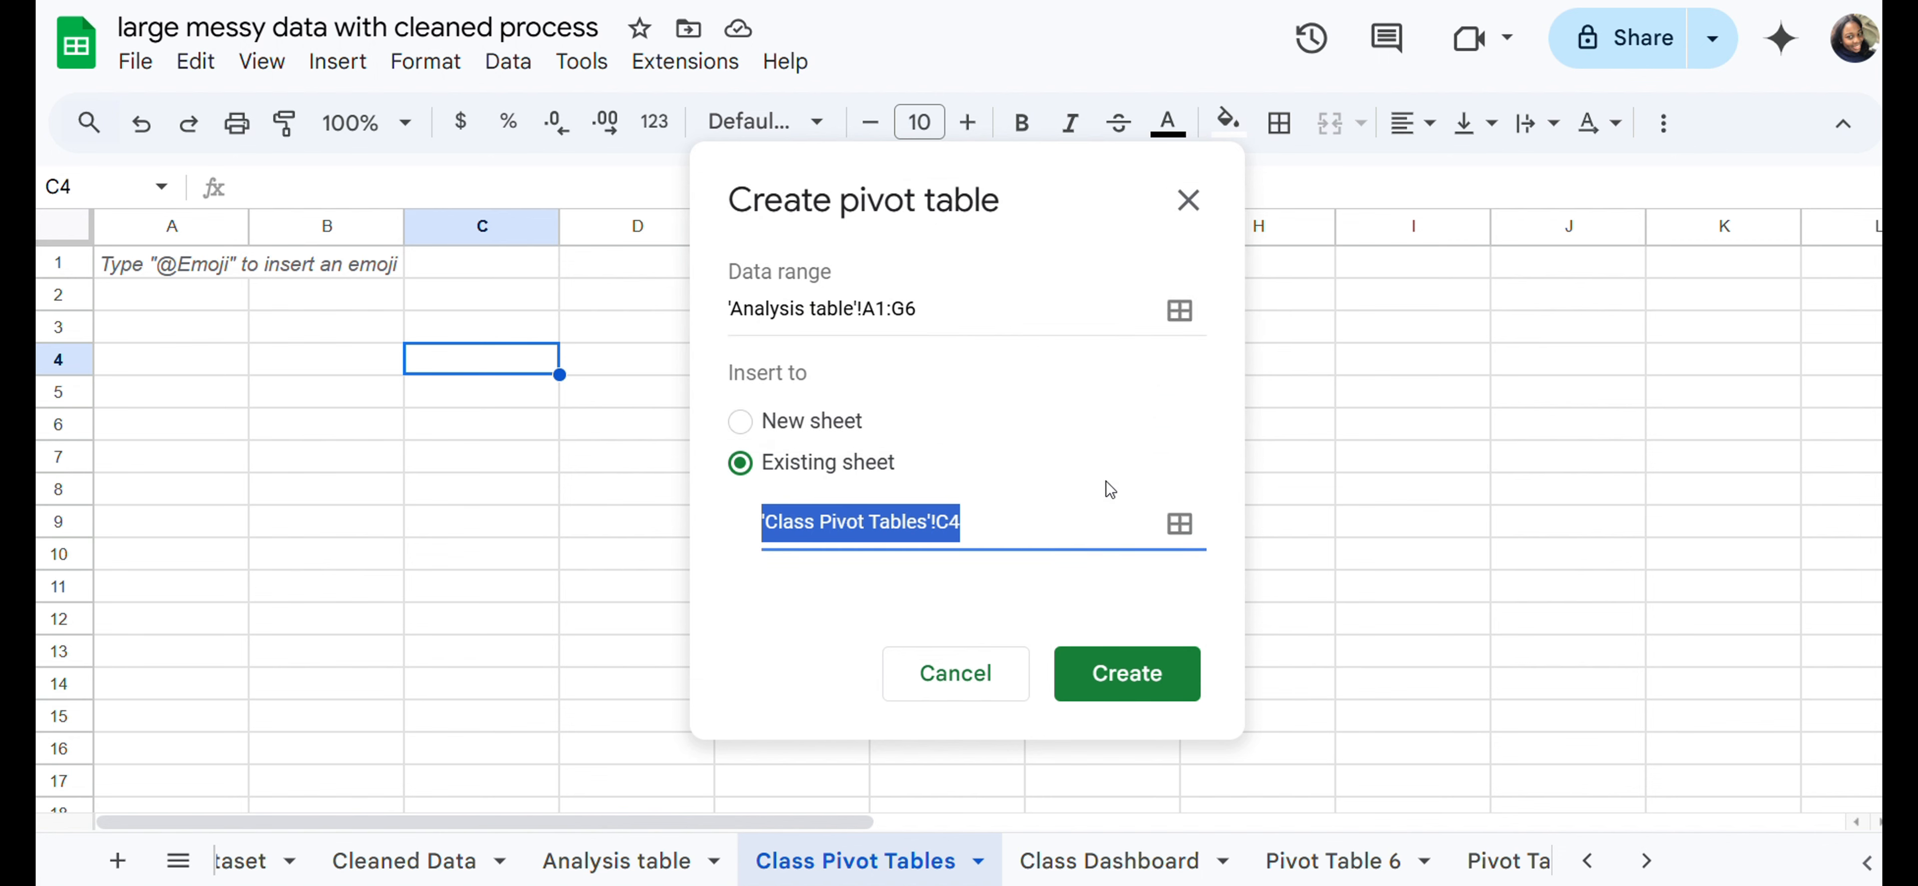
{"action": "left_click", "coordinate": [1113, 675]}
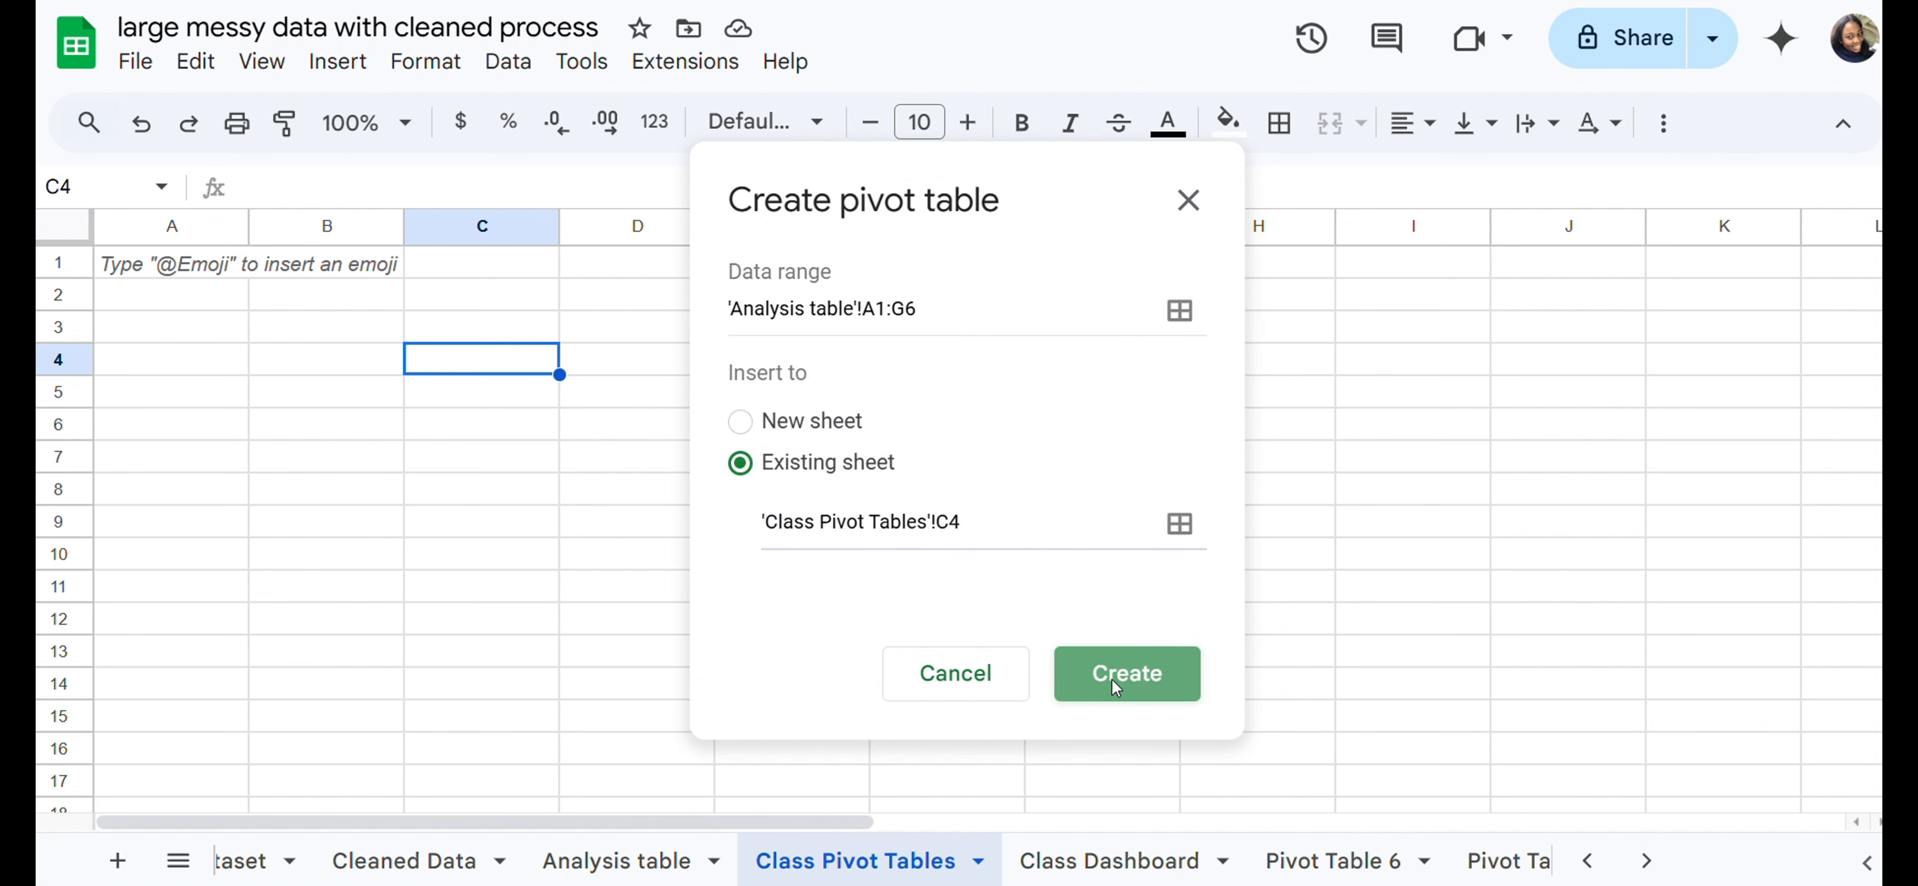
Step: Examine the empty pivot table's Rows and Values areas and the matching sections and fields of the pivot table editor
{"action": "scroll", "coordinate": [638, 439], "scroll_direction": "right", "scroll_amount": 3}
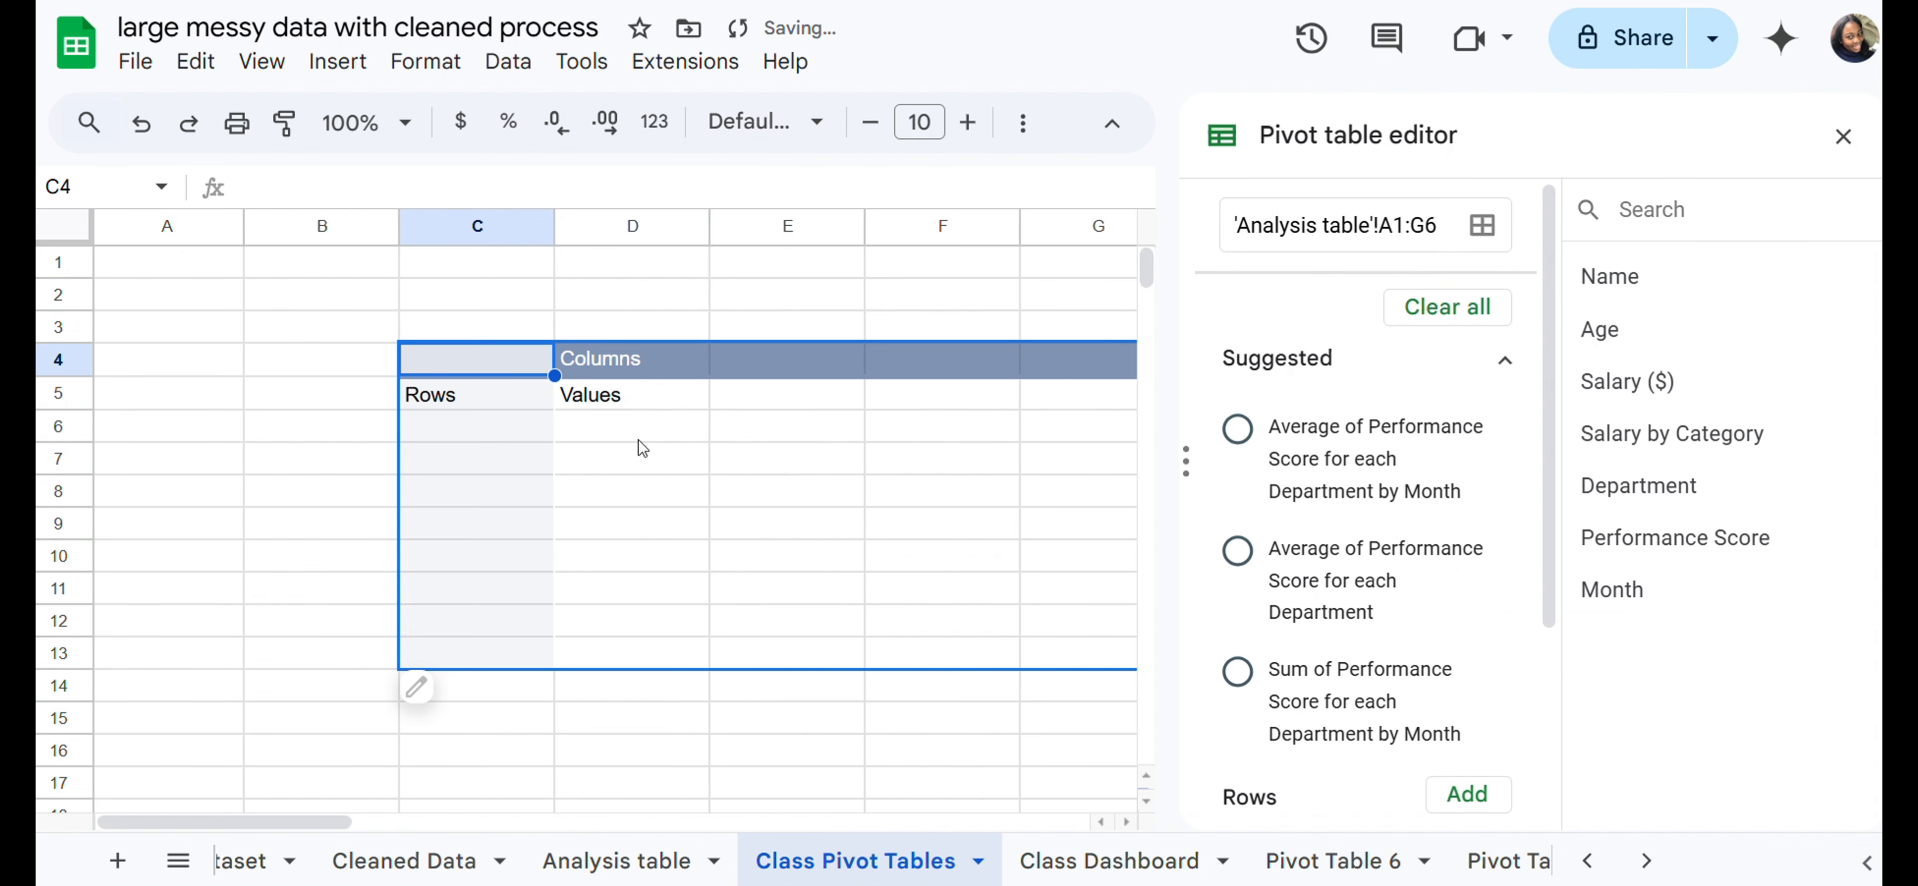
{"action": "scroll", "coordinate": [639, 441], "scroll_direction": "left", "scroll_amount": 2}
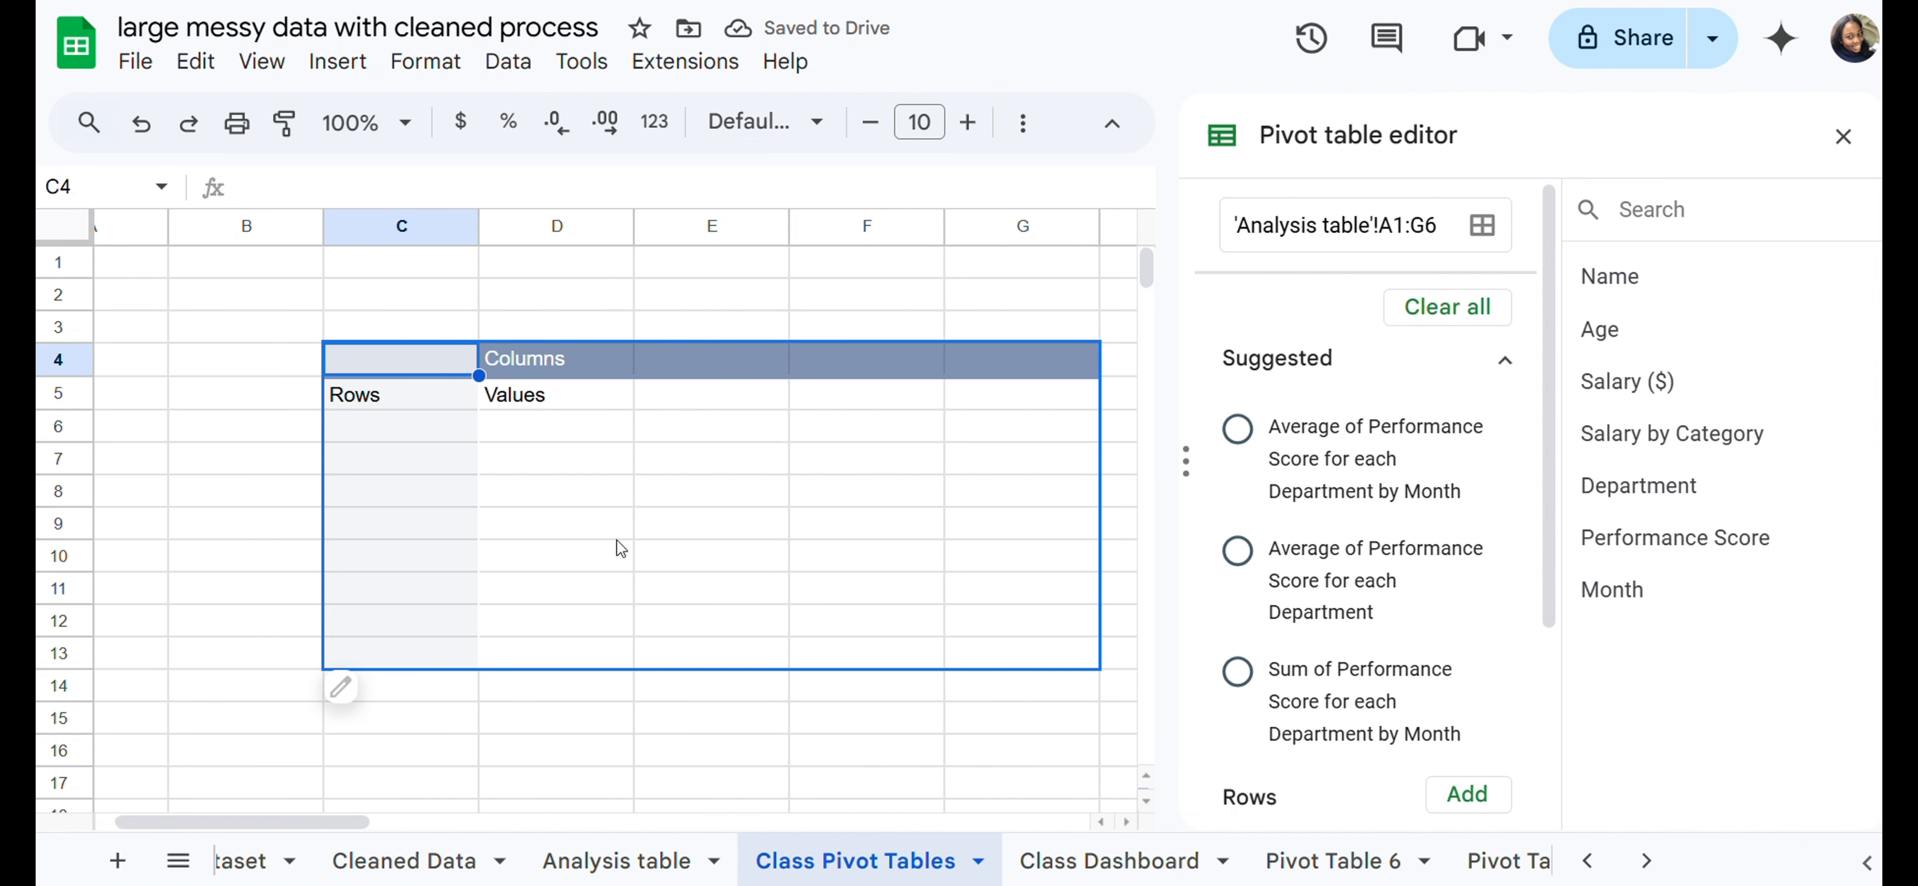
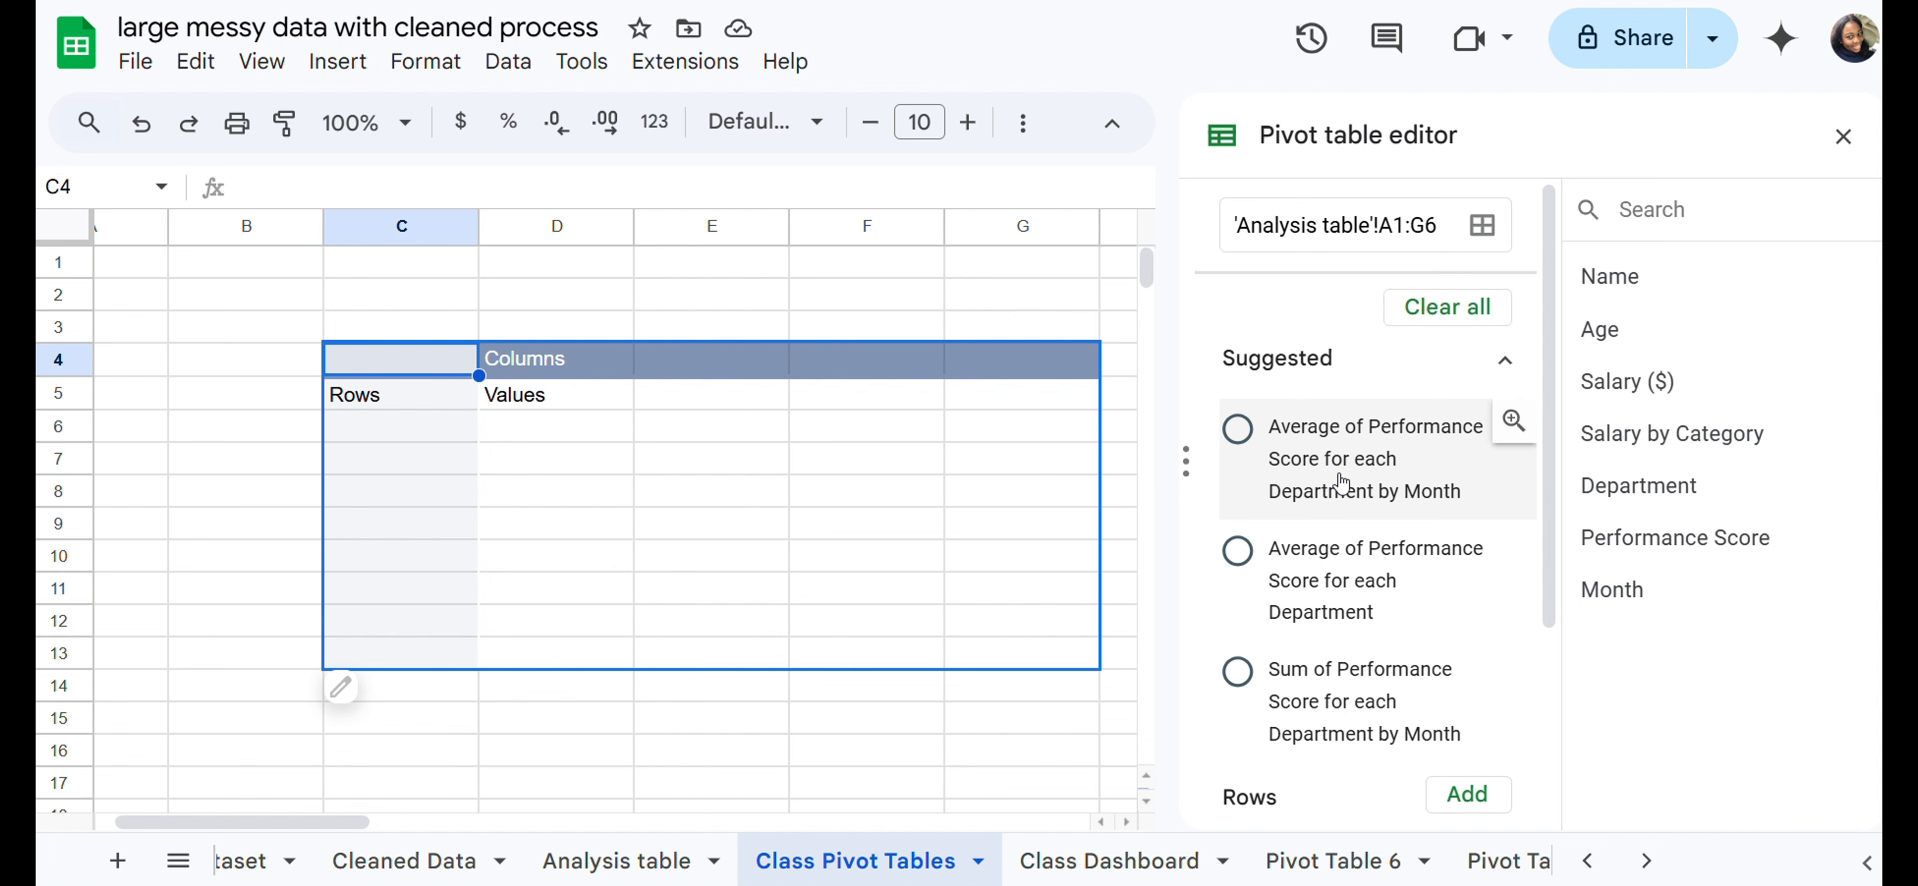
{"action": "scroll", "coordinate": [1341, 482], "scroll_direction": "down", "scroll_amount": 4}
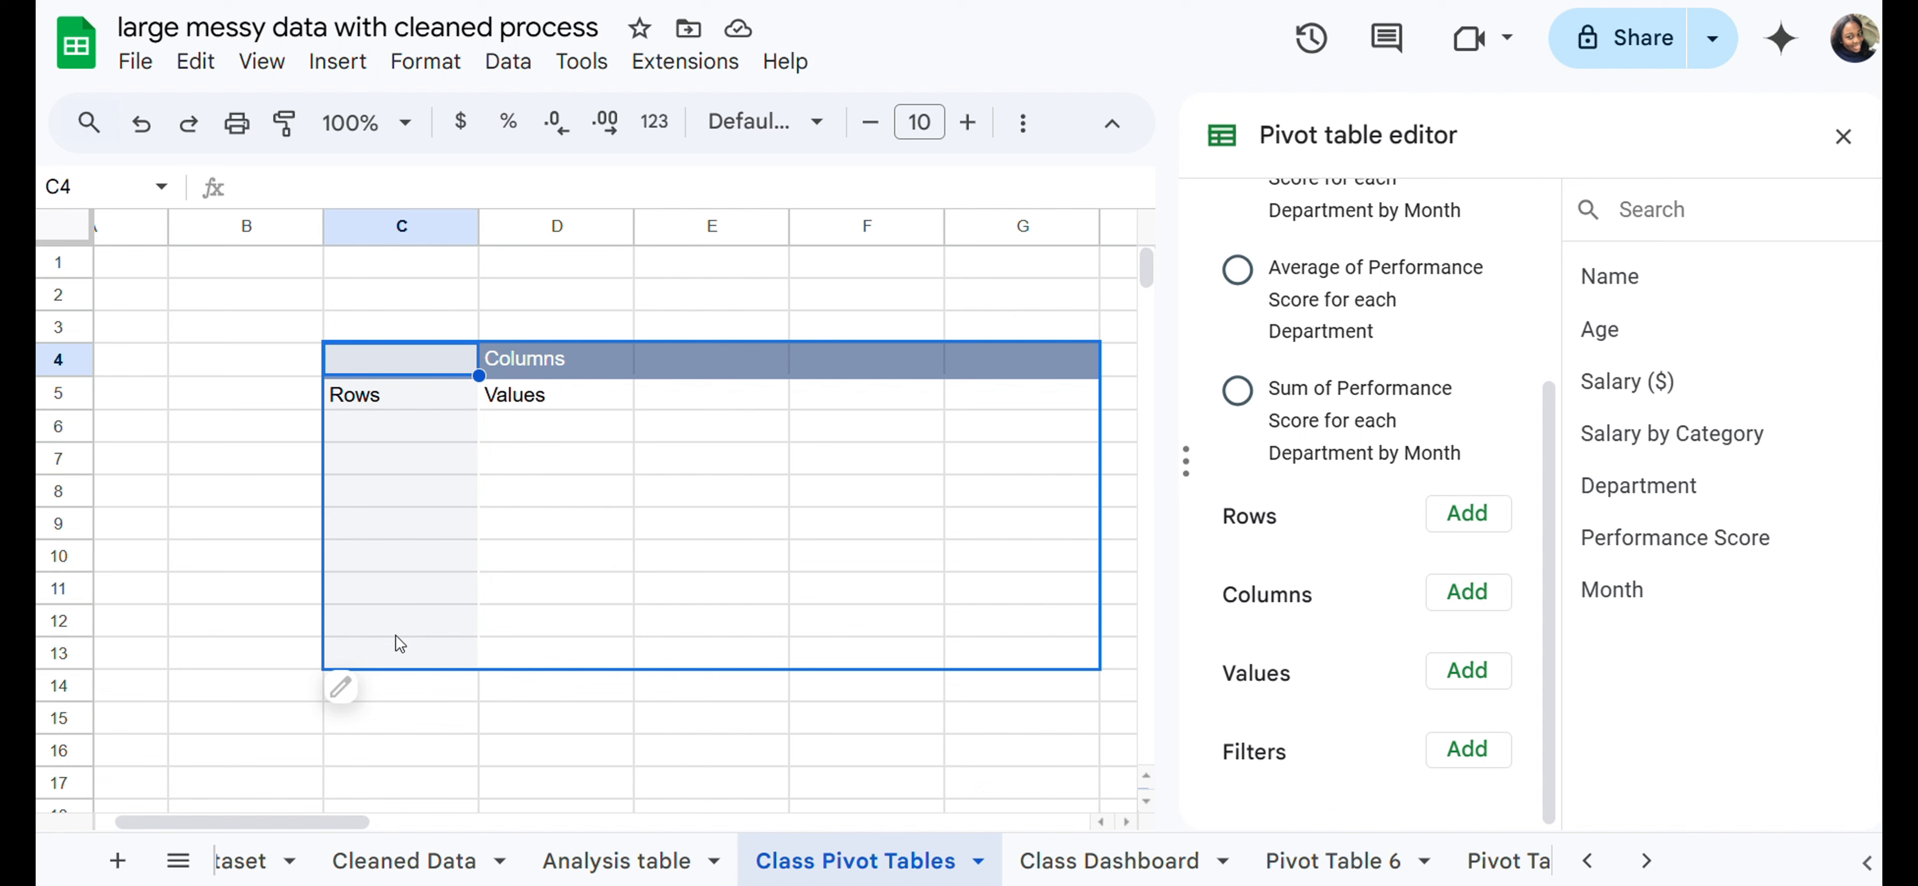
{"action": "left_click_drag", "start_coordinate": [396, 635], "coordinate": [369, 357]}
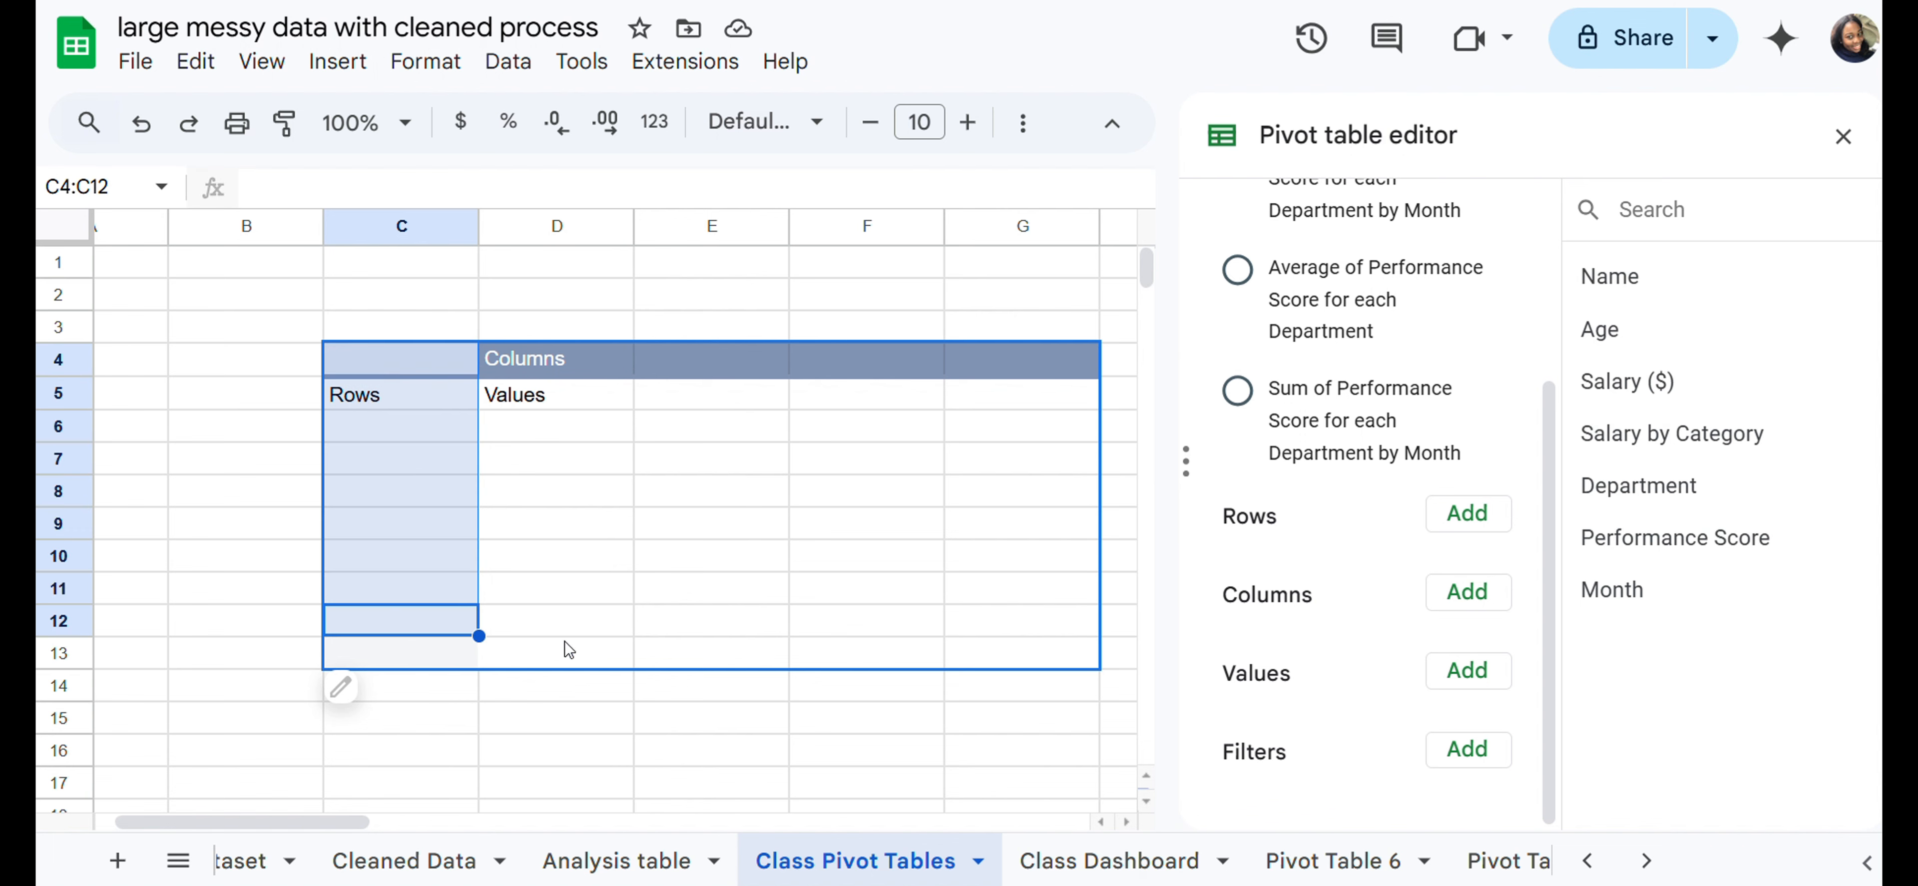
{"action": "left_click_drag", "start_coordinate": [563, 631], "coordinate": [531, 398]}
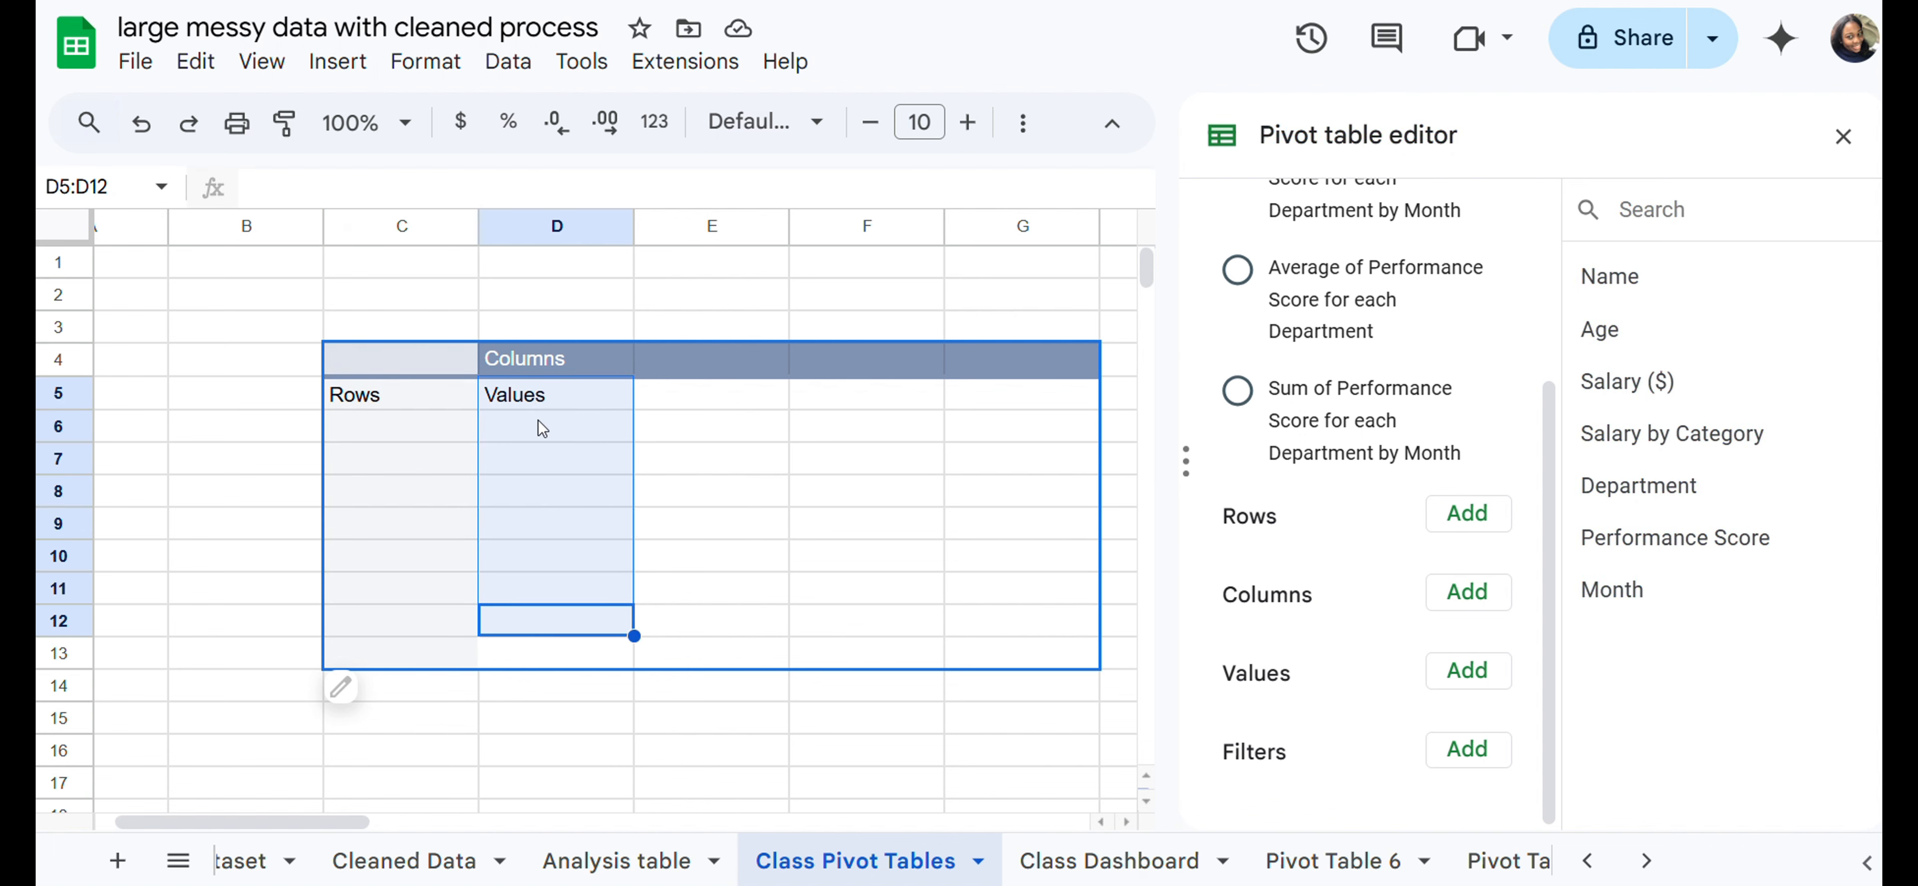
{"action": "left_click_drag", "start_coordinate": [399, 617], "coordinate": [375, 399]}
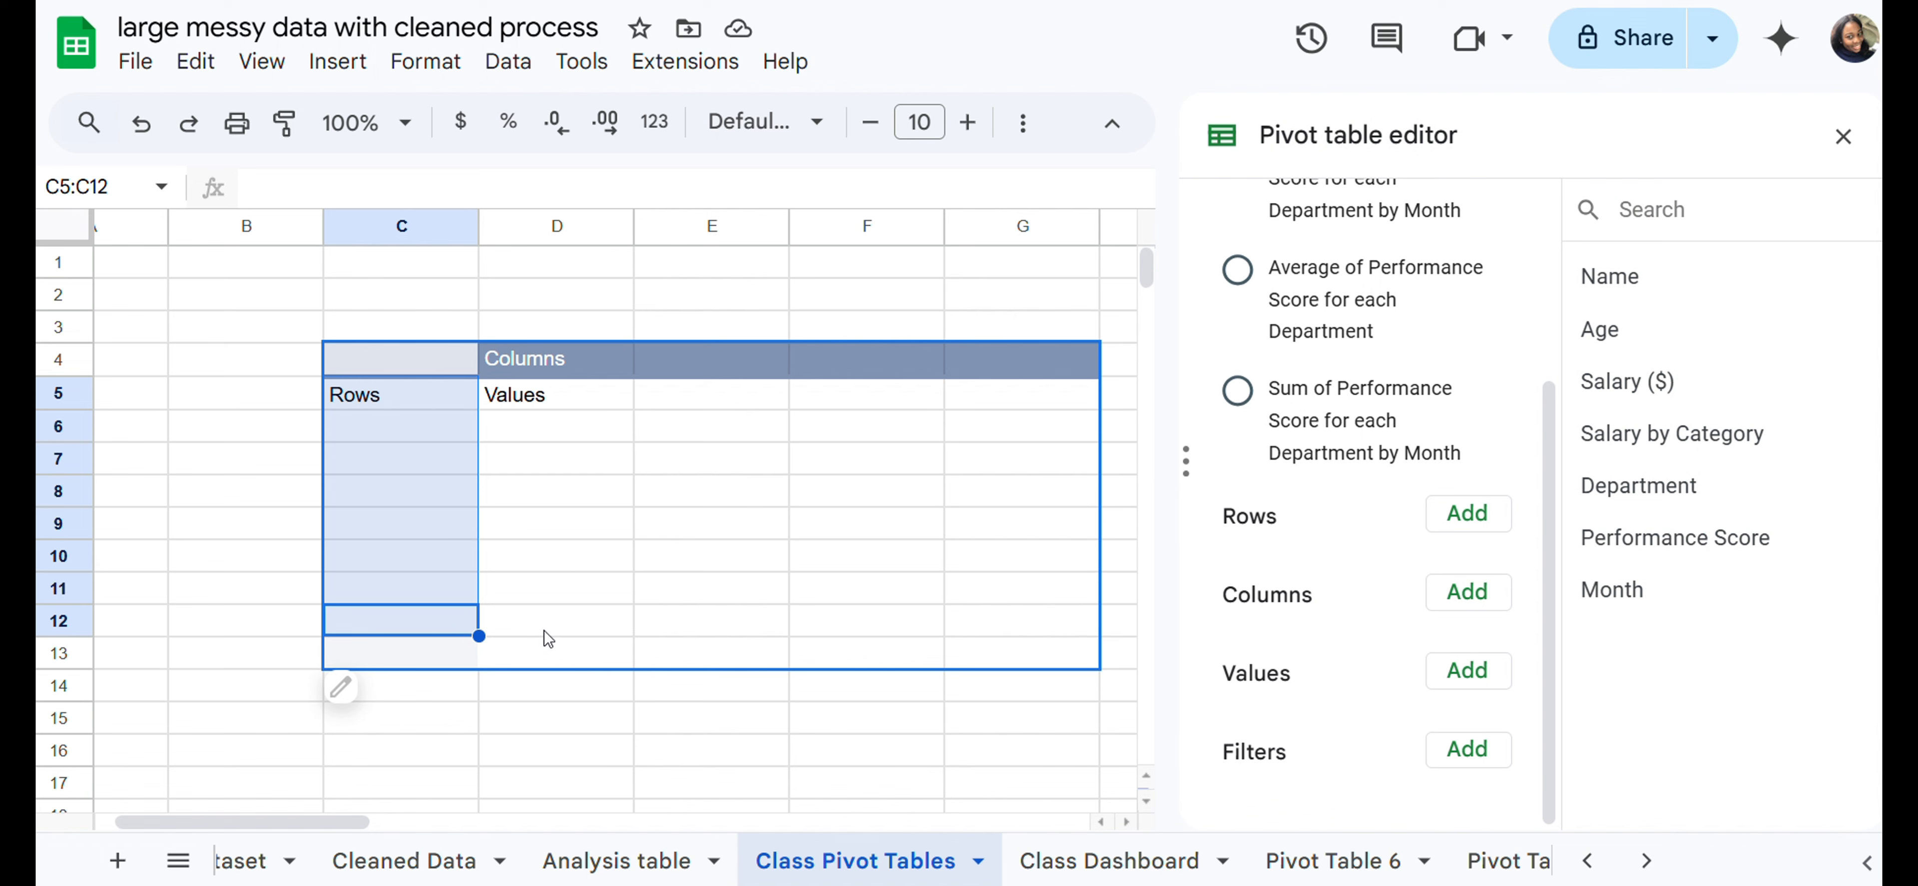
{"action": "left_click_drag", "start_coordinate": [543, 631], "coordinate": [524, 378]}
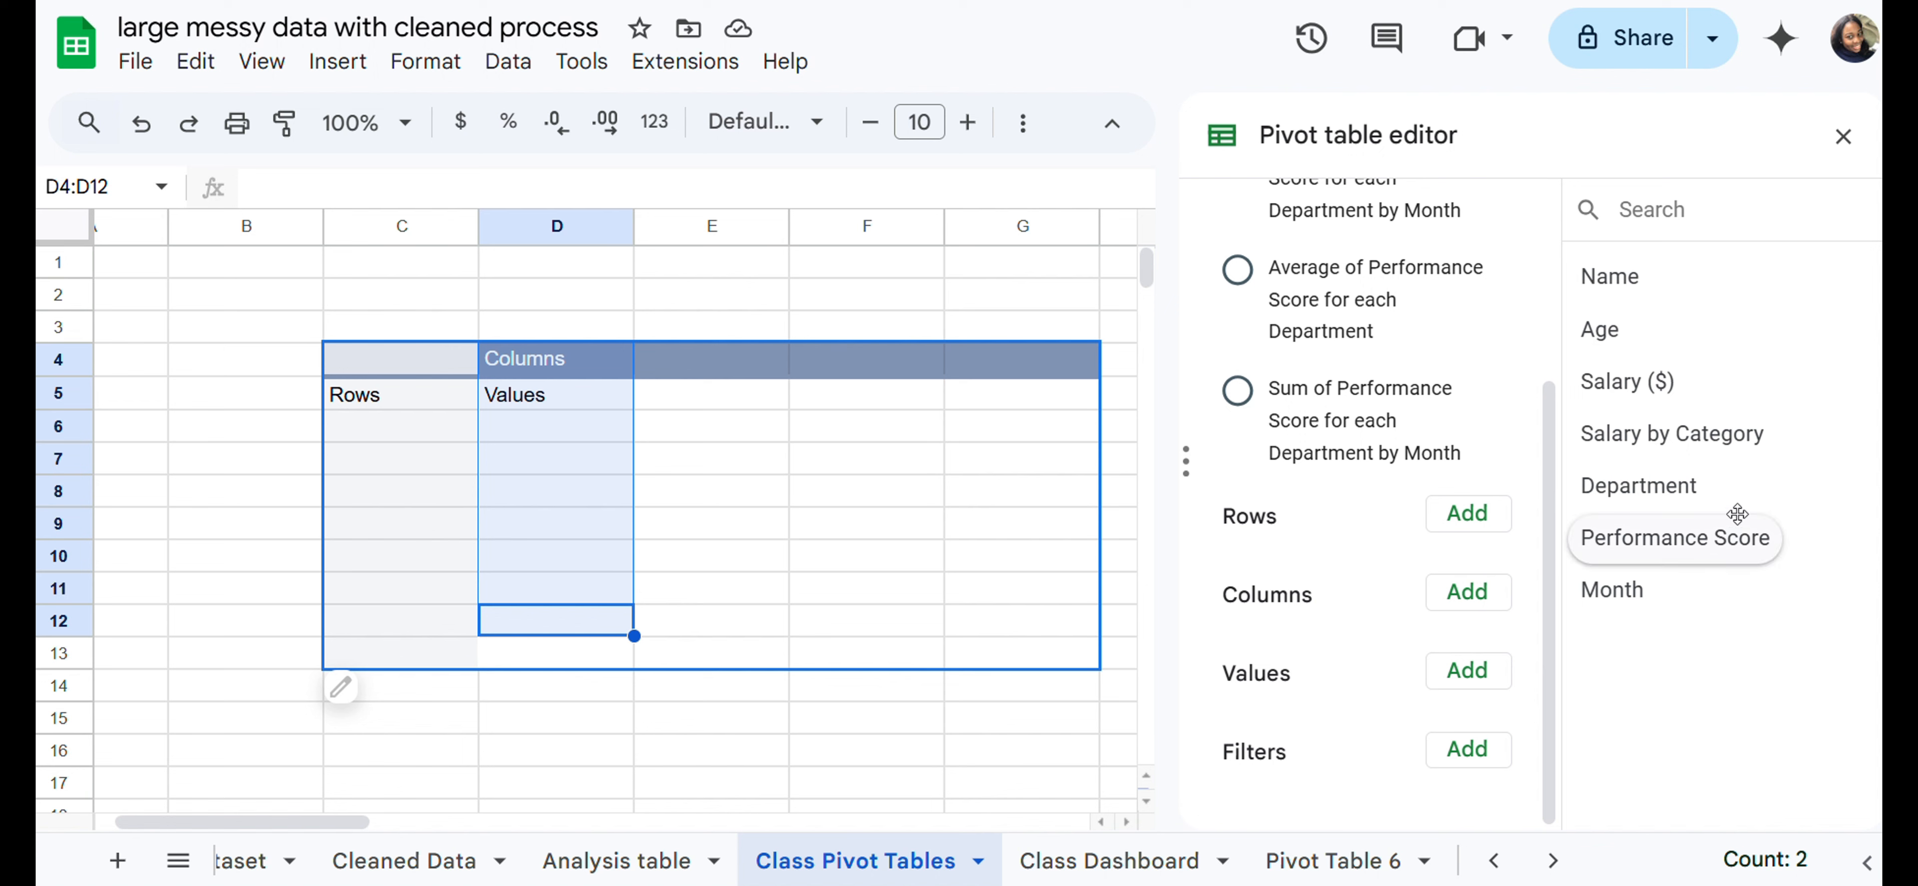
Step: Try the Department field as the pivot table's rows and remove it again
{"action": "left_click_drag", "start_coordinate": [1659, 491], "coordinate": [1647, 454]}
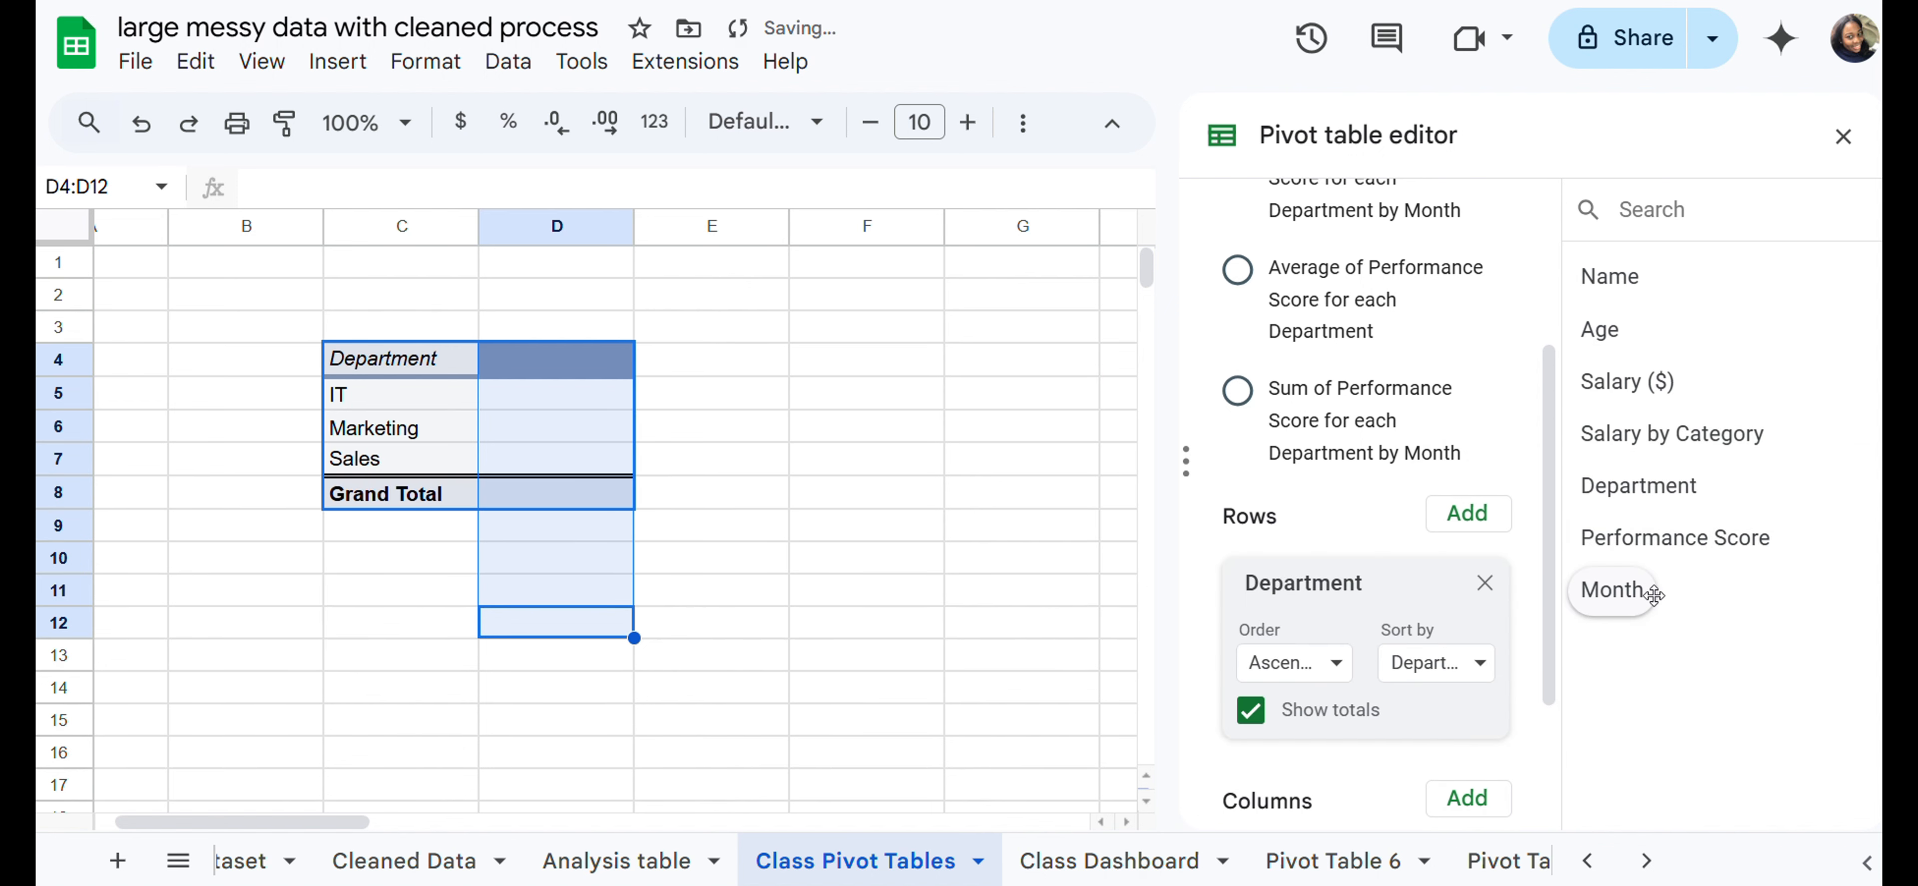
{"action": "scroll", "coordinate": [1417, 583], "scroll_direction": "up", "scroll_amount": 2}
{"action": "scroll", "coordinate": [1422, 586], "scroll_direction": "down", "scroll_amount": 5}
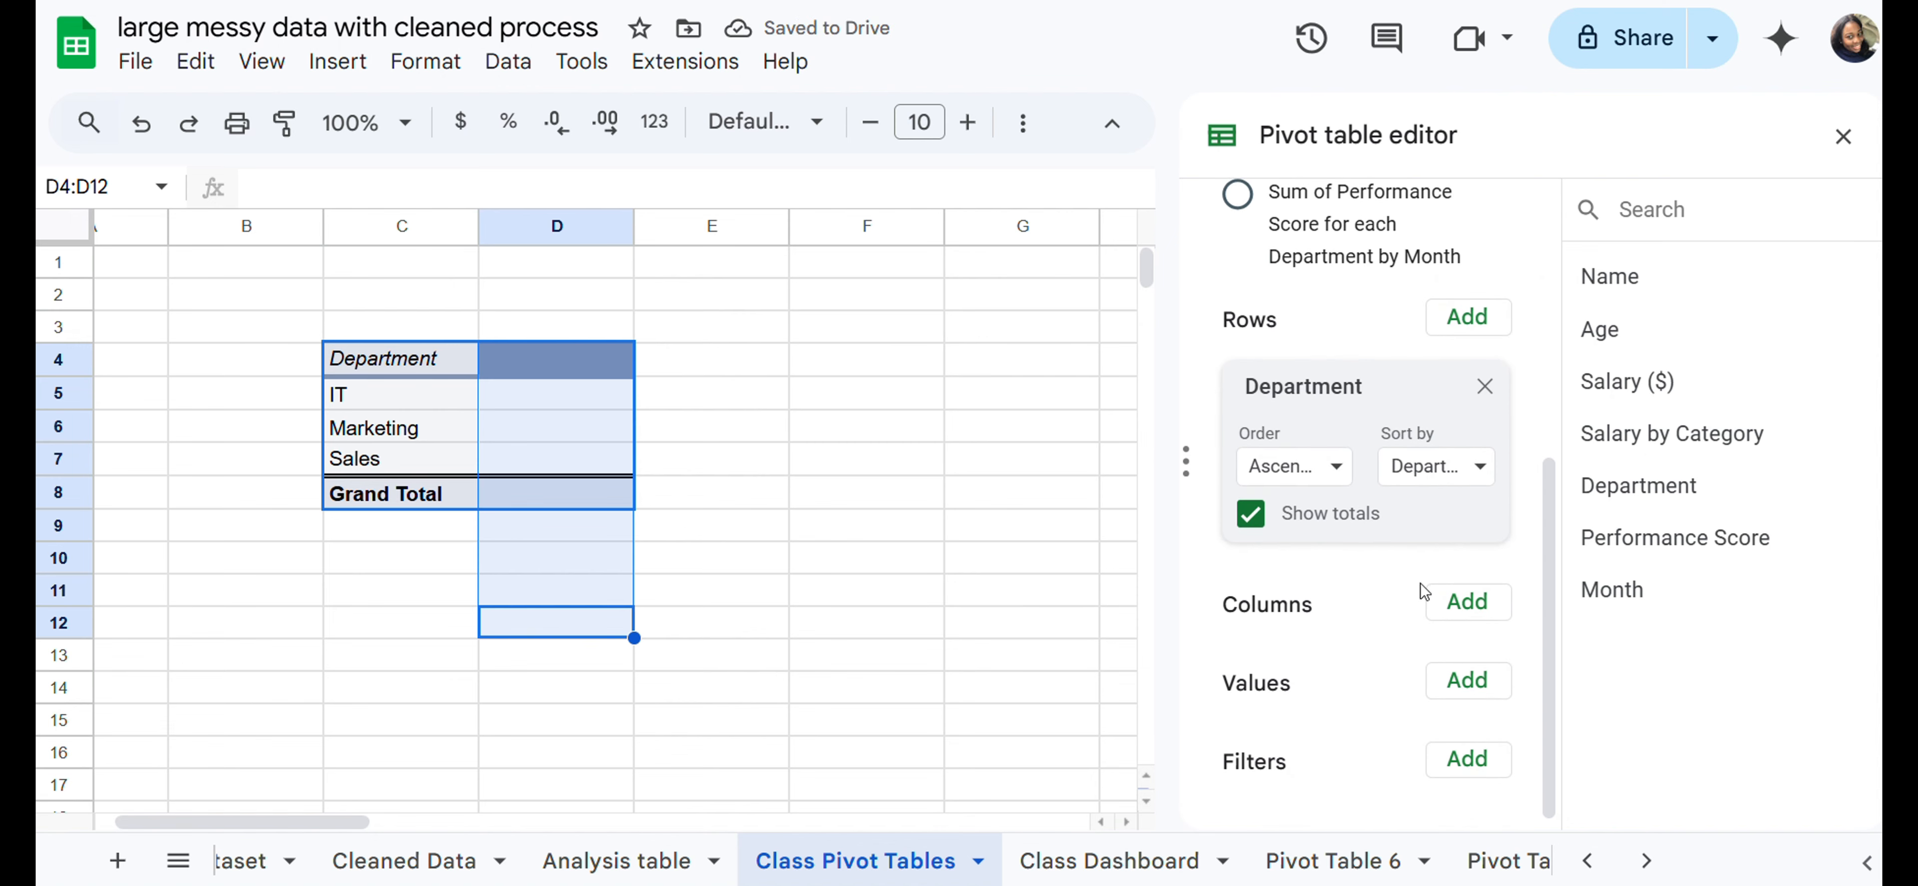
{"action": "left_click", "coordinate": [1485, 386]}
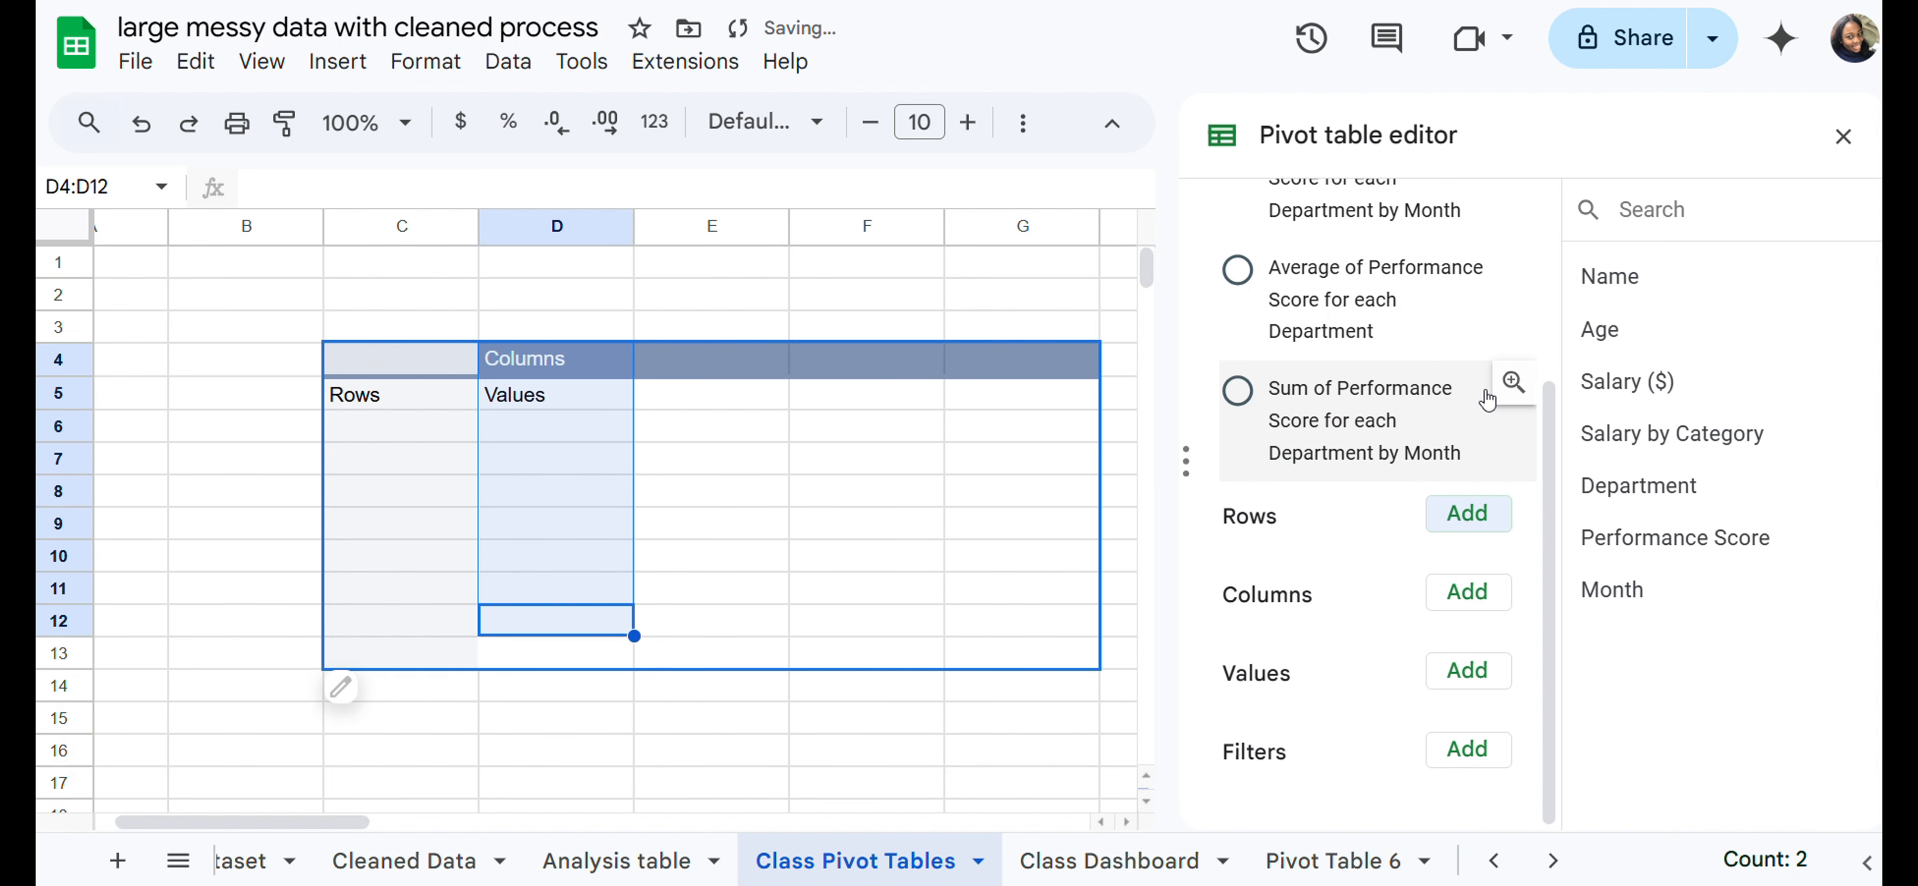
{"action": "left_click", "coordinate": [391, 422]}
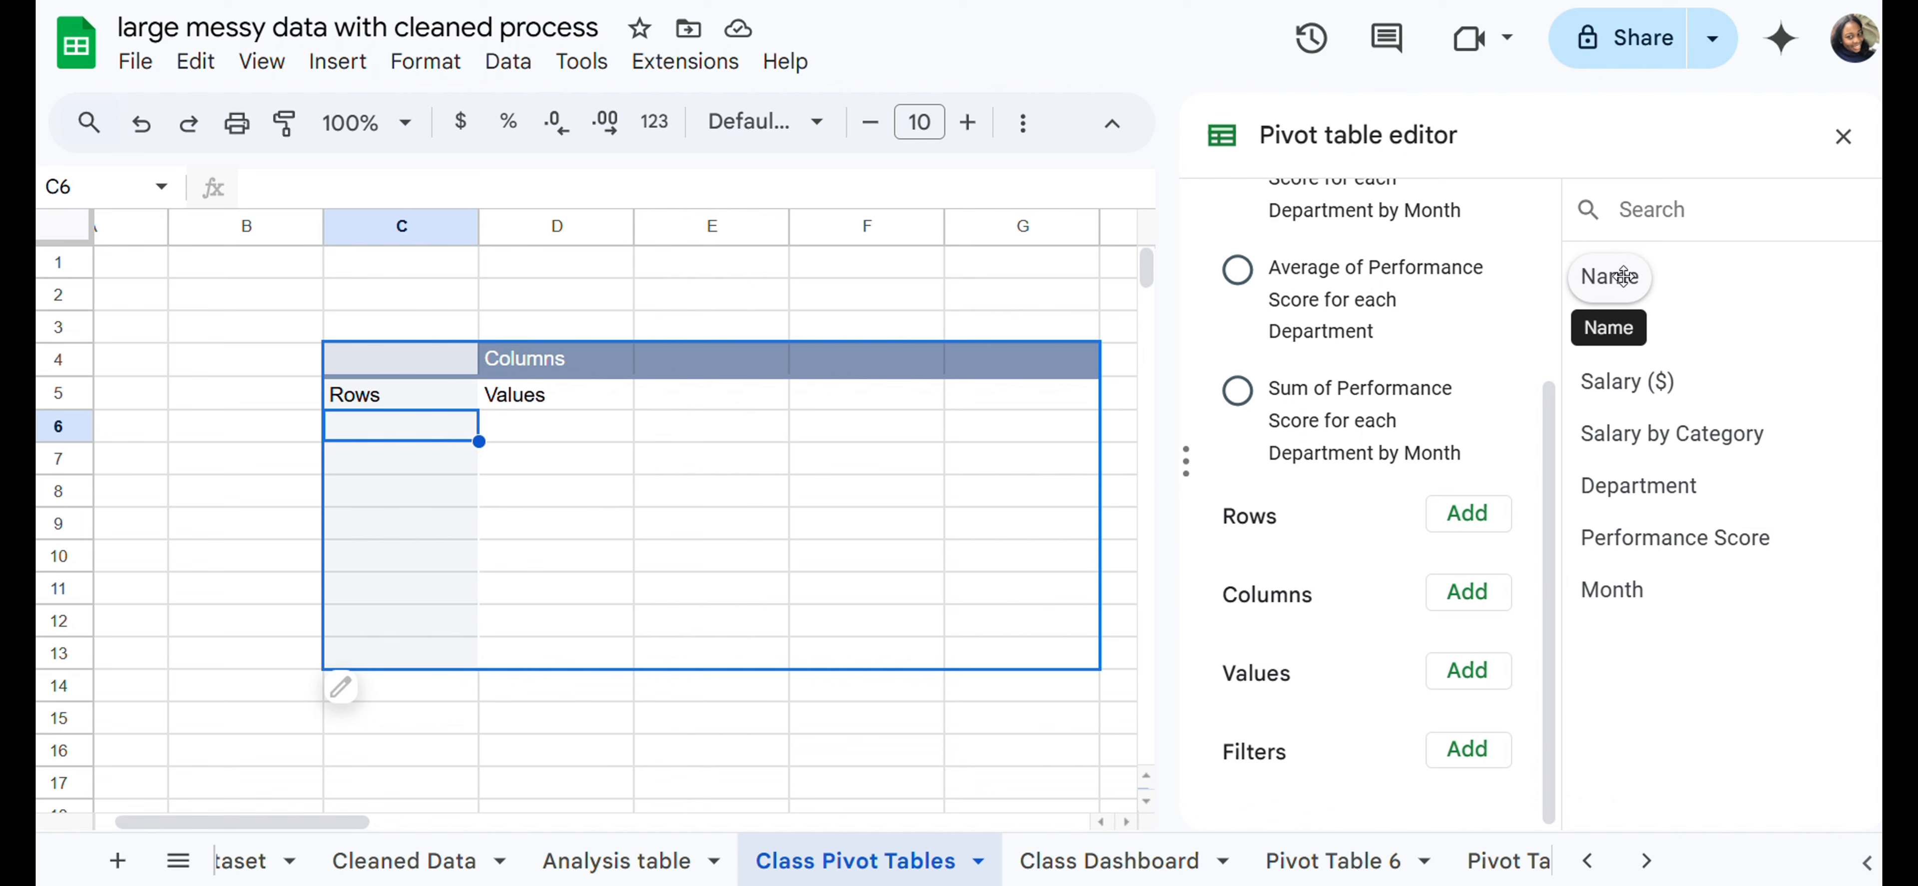
{"action": "mouse_move", "coordinate": [1618, 278]}
{"action": "left_mouse_down"}
{"action": "mouse_move", "coordinate": [1759, 313]}
{"action": "mouse_move", "coordinate": [1670, 400]}
{"action": "mouse_move", "coordinate": [1622, 284]}
{"action": "left_mouse_up"}
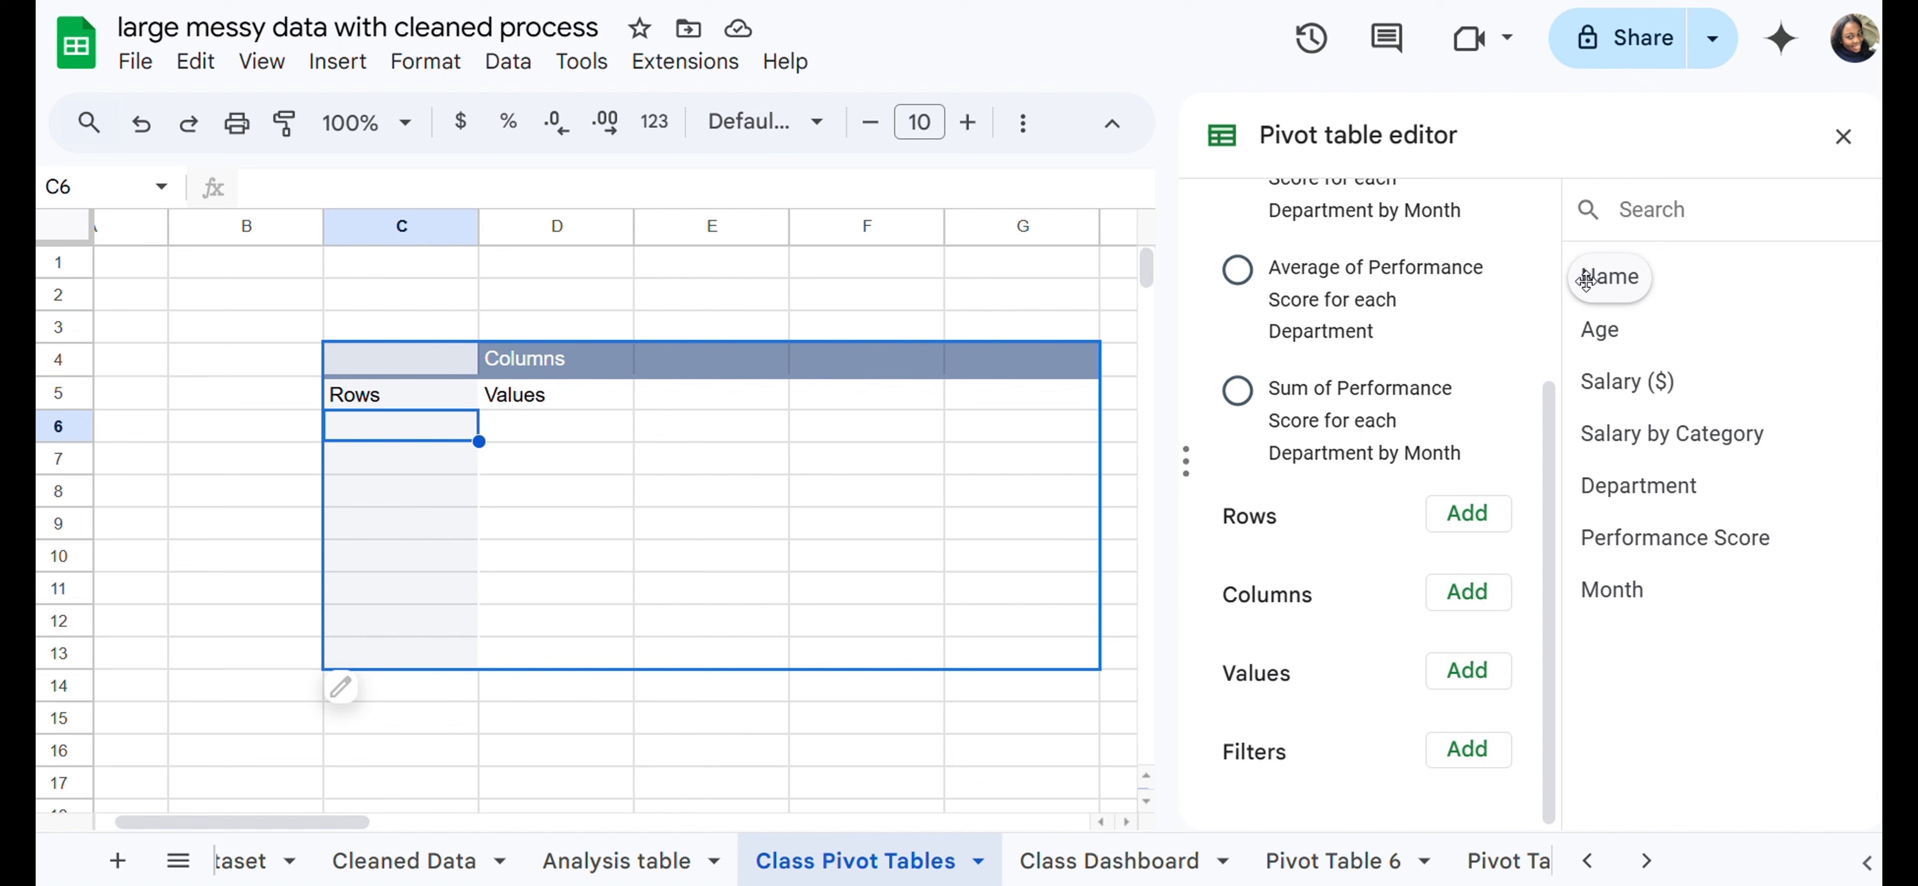
{"action": "left_click_drag", "start_coordinate": [1586, 280], "coordinate": [1586, 280]}
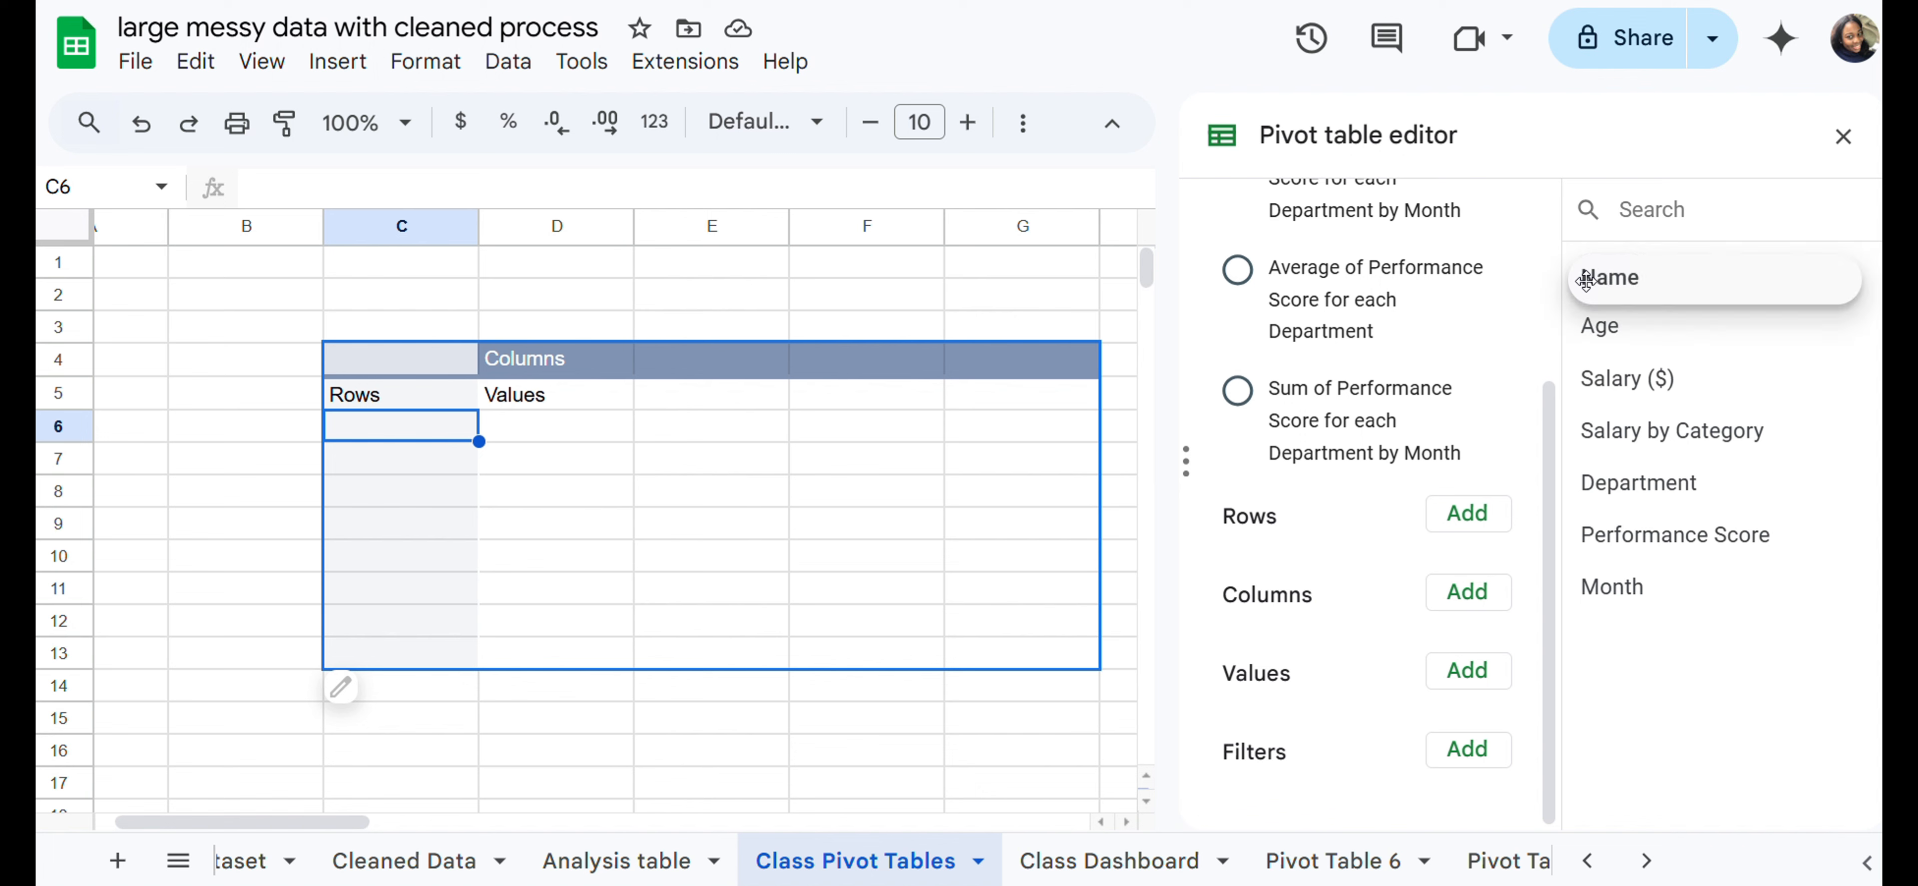
{"action": "mouse_move", "coordinate": [1586, 280]}
{"action": "left_mouse_down"}
{"action": "mouse_move", "coordinate": [1623, 287]}
{"action": "mouse_move", "coordinate": [1624, 372]}
{"action": "mouse_move", "coordinate": [1626, 243]}
{"action": "mouse_move", "coordinate": [1593, 320]}
{"action": "mouse_move", "coordinate": [1711, 275]}
{"action": "mouse_move", "coordinate": [1597, 308]}
{"action": "mouse_move", "coordinate": [1643, 274]}
{"action": "mouse_move", "coordinate": [1615, 264]}
{"action": "left_mouse_up"}
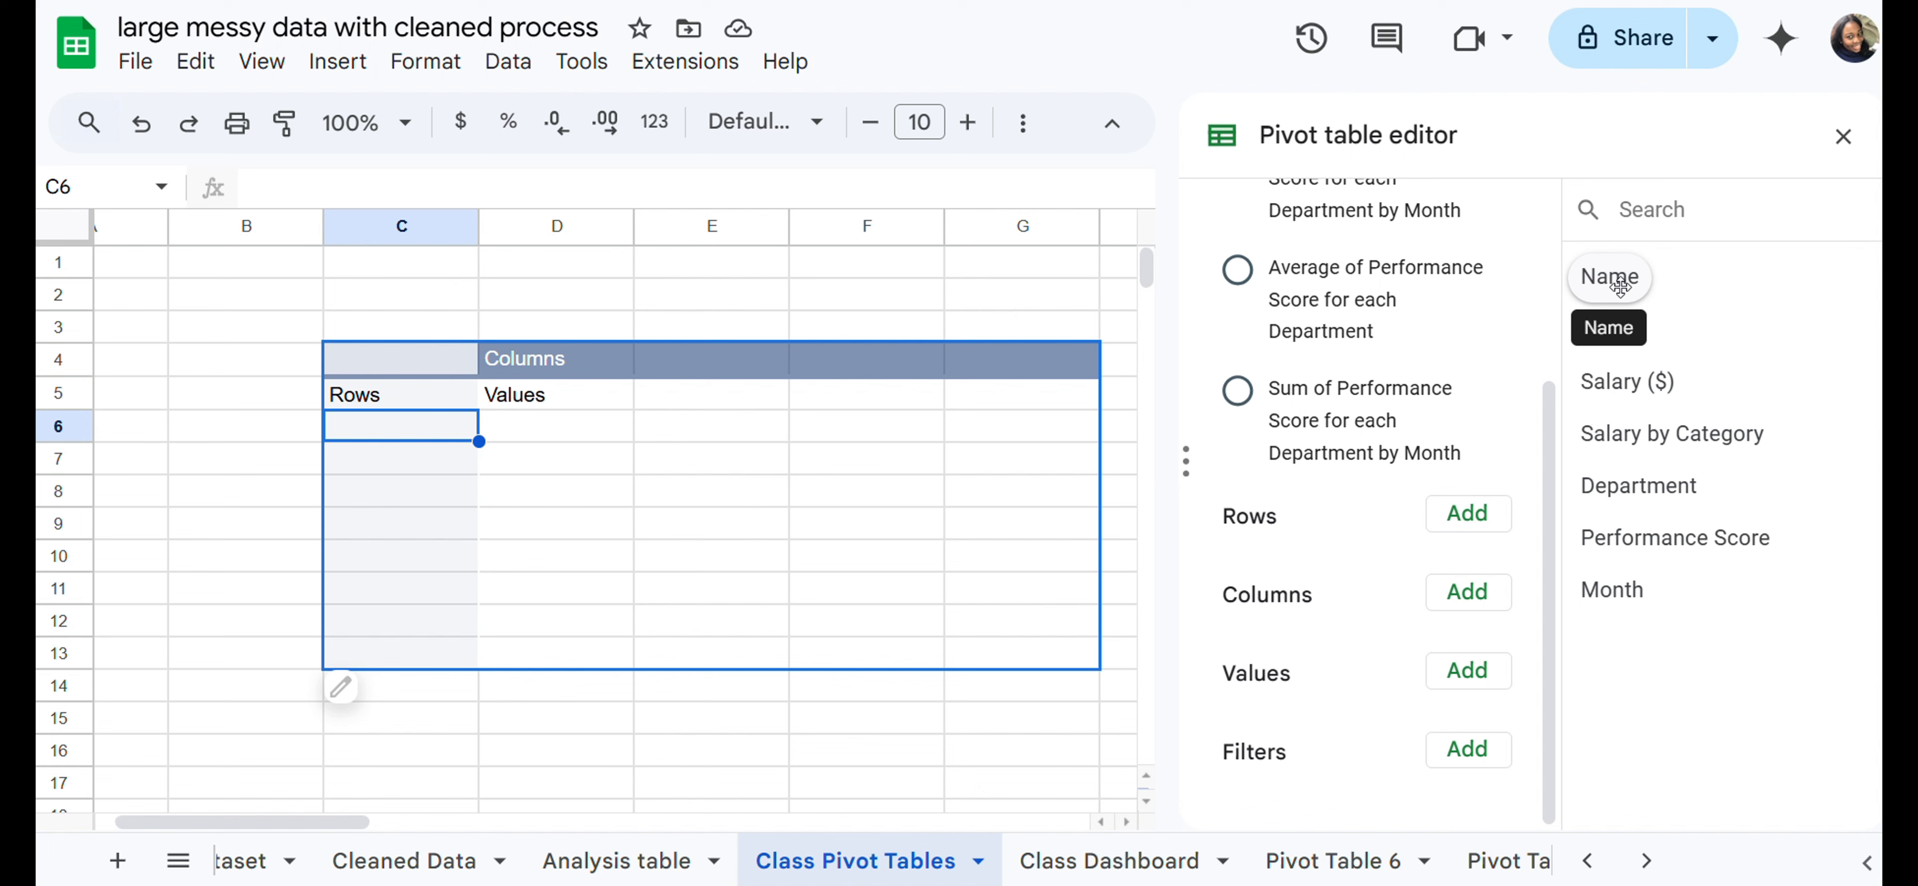
{"action": "mouse_move", "coordinate": [1620, 286]}
{"action": "left_mouse_down"}
{"action": "mouse_move", "coordinate": [1612, 348]}
{"action": "mouse_move", "coordinate": [1619, 292]}
{"action": "mouse_move", "coordinate": [1707, 311]}
{"action": "mouse_move", "coordinate": [1749, 291]}
{"action": "mouse_move", "coordinate": [1727, 268]}
{"action": "mouse_move", "coordinate": [1627, 270]}
{"action": "left_mouse_up"}
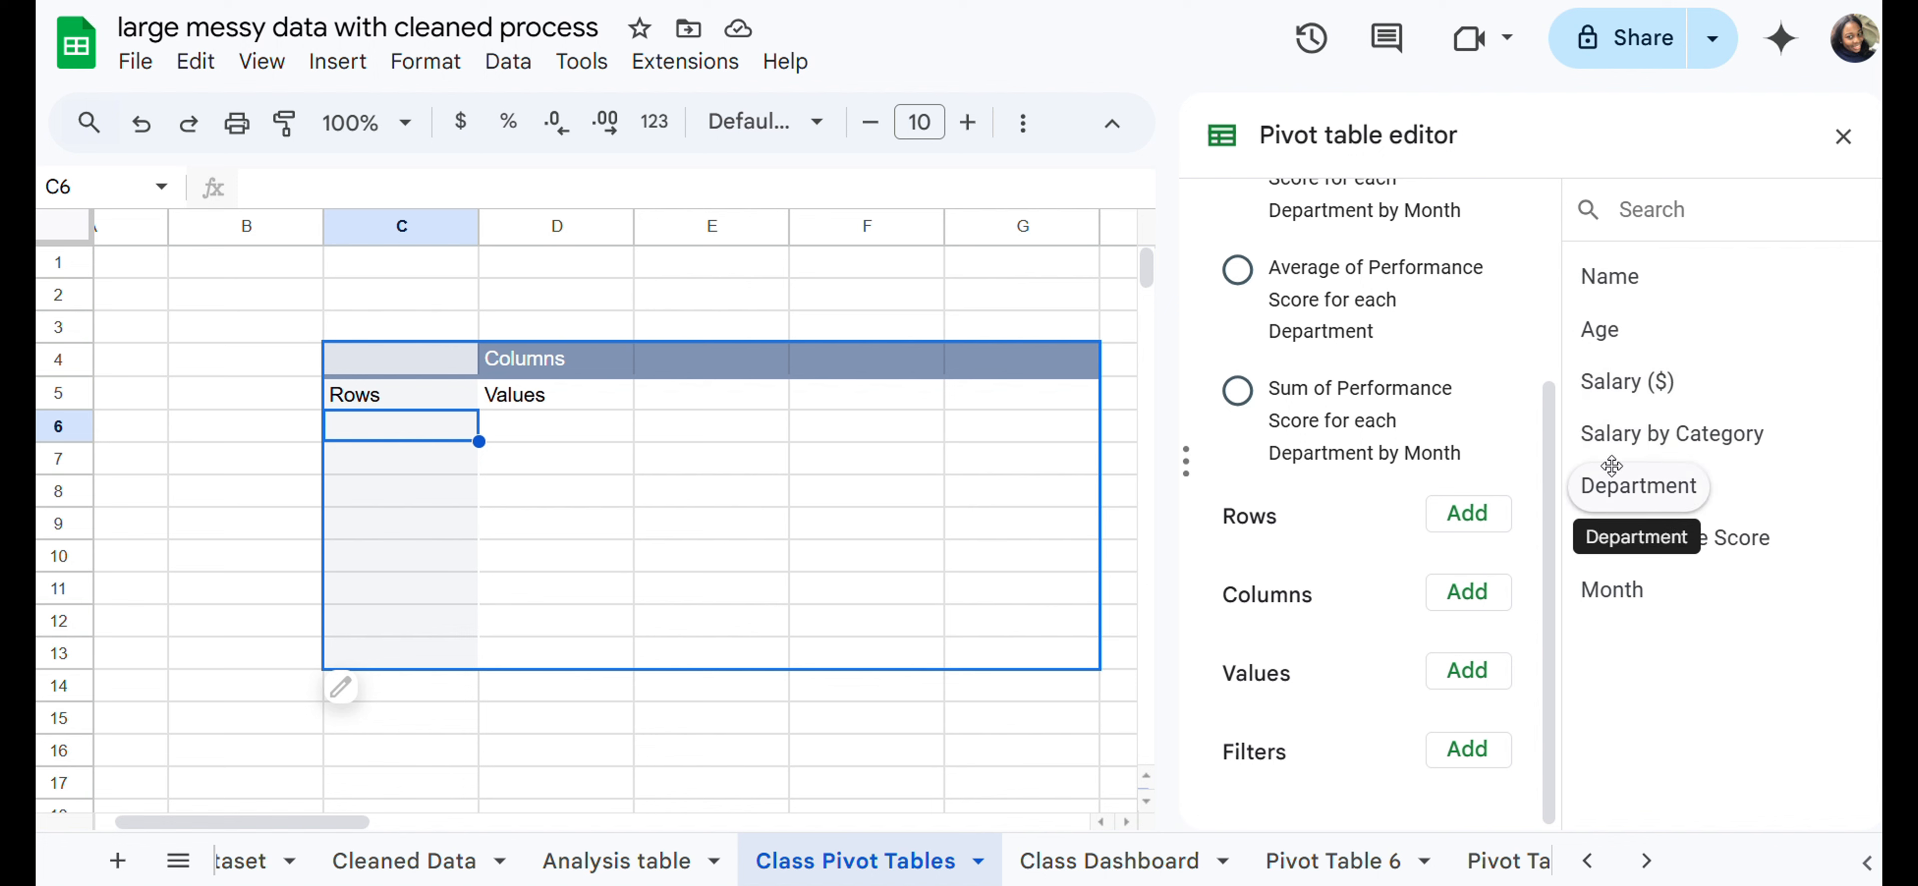
Step: Place the Department field in the pivot table's Rows section
{"action": "left_click_drag", "start_coordinate": [1607, 487], "coordinate": [1229, 563]}
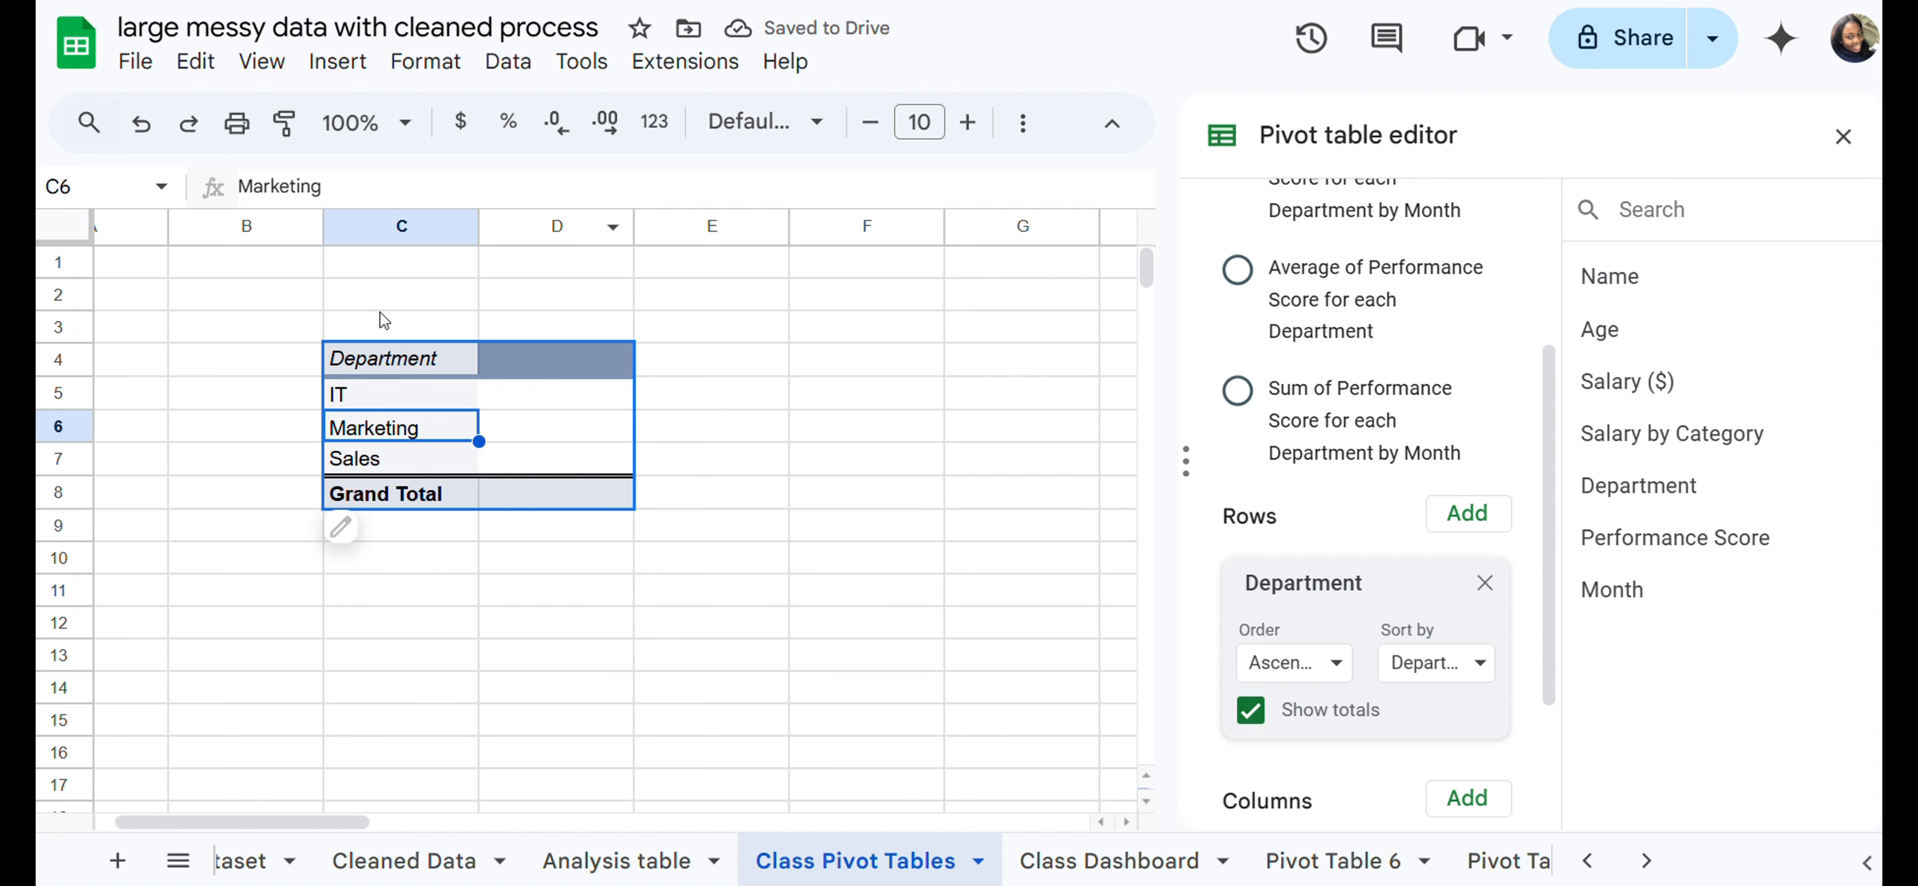
{"action": "left_click", "coordinate": [319, 302]}
{"action": "left_click_drag", "start_coordinate": [318, 300], "coordinate": [676, 544]}
{"action": "left_click", "coordinate": [571, 565]}
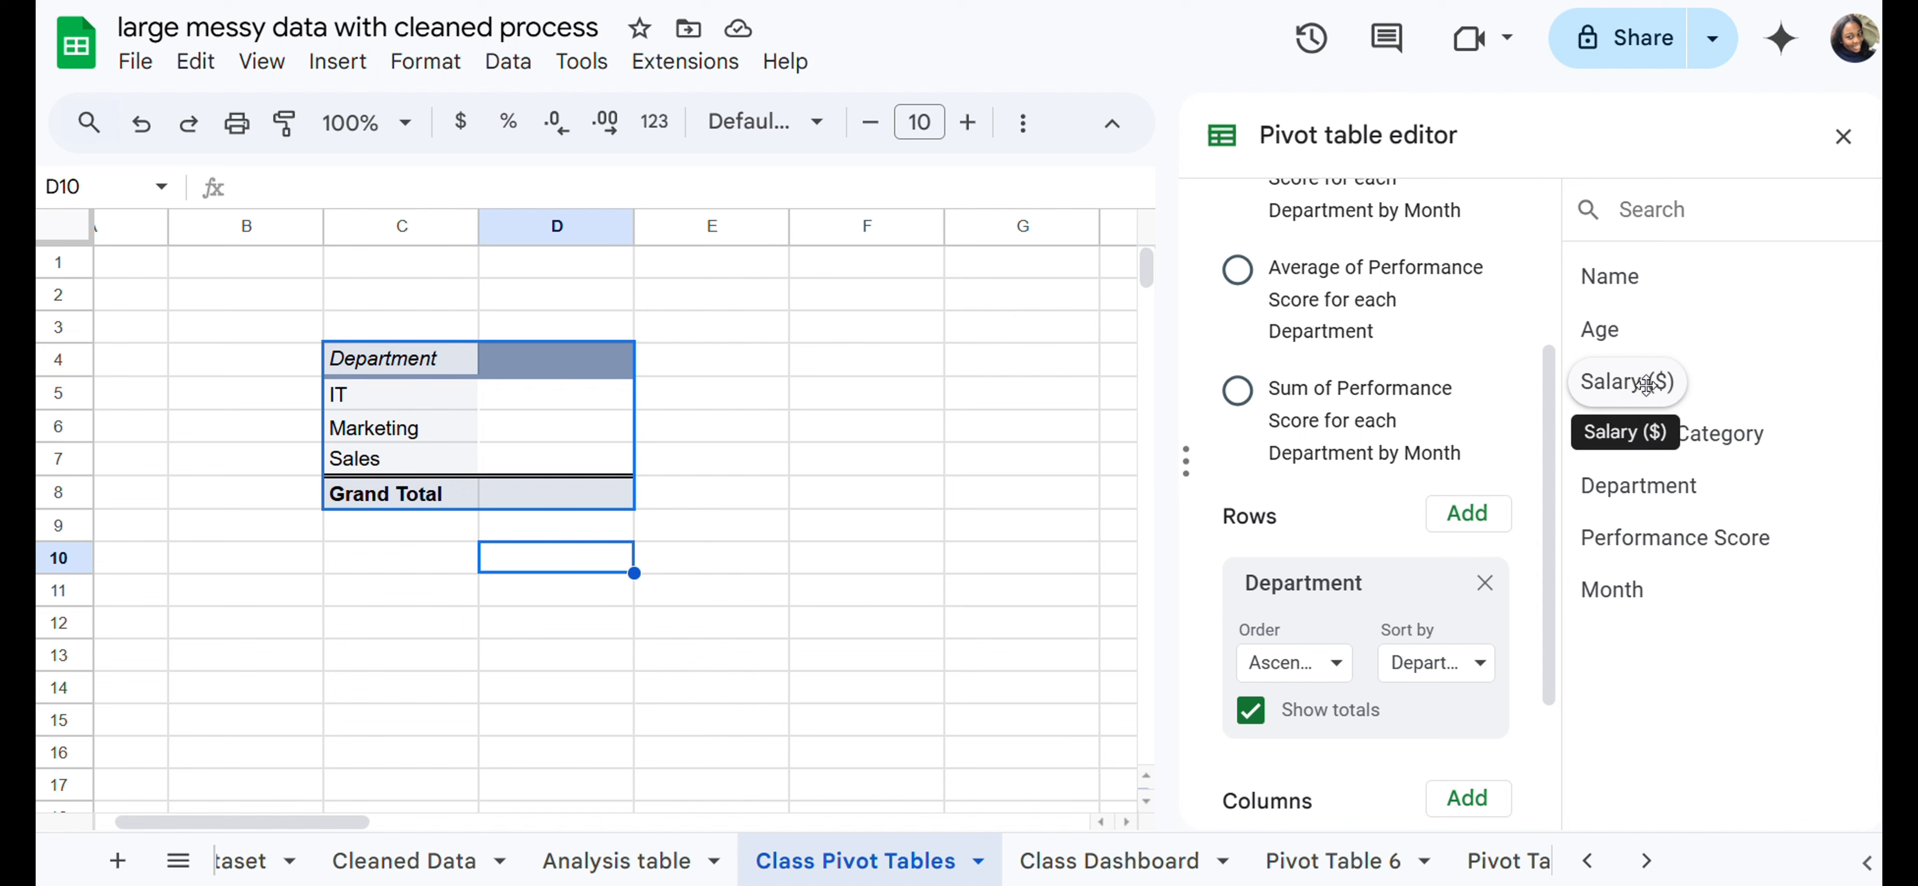
Step: Try placing the Salary ($) field in the pivot table and undo back to Department as the rows
{"action": "left_click_drag", "start_coordinate": [1640, 383], "coordinate": [1428, 607]}
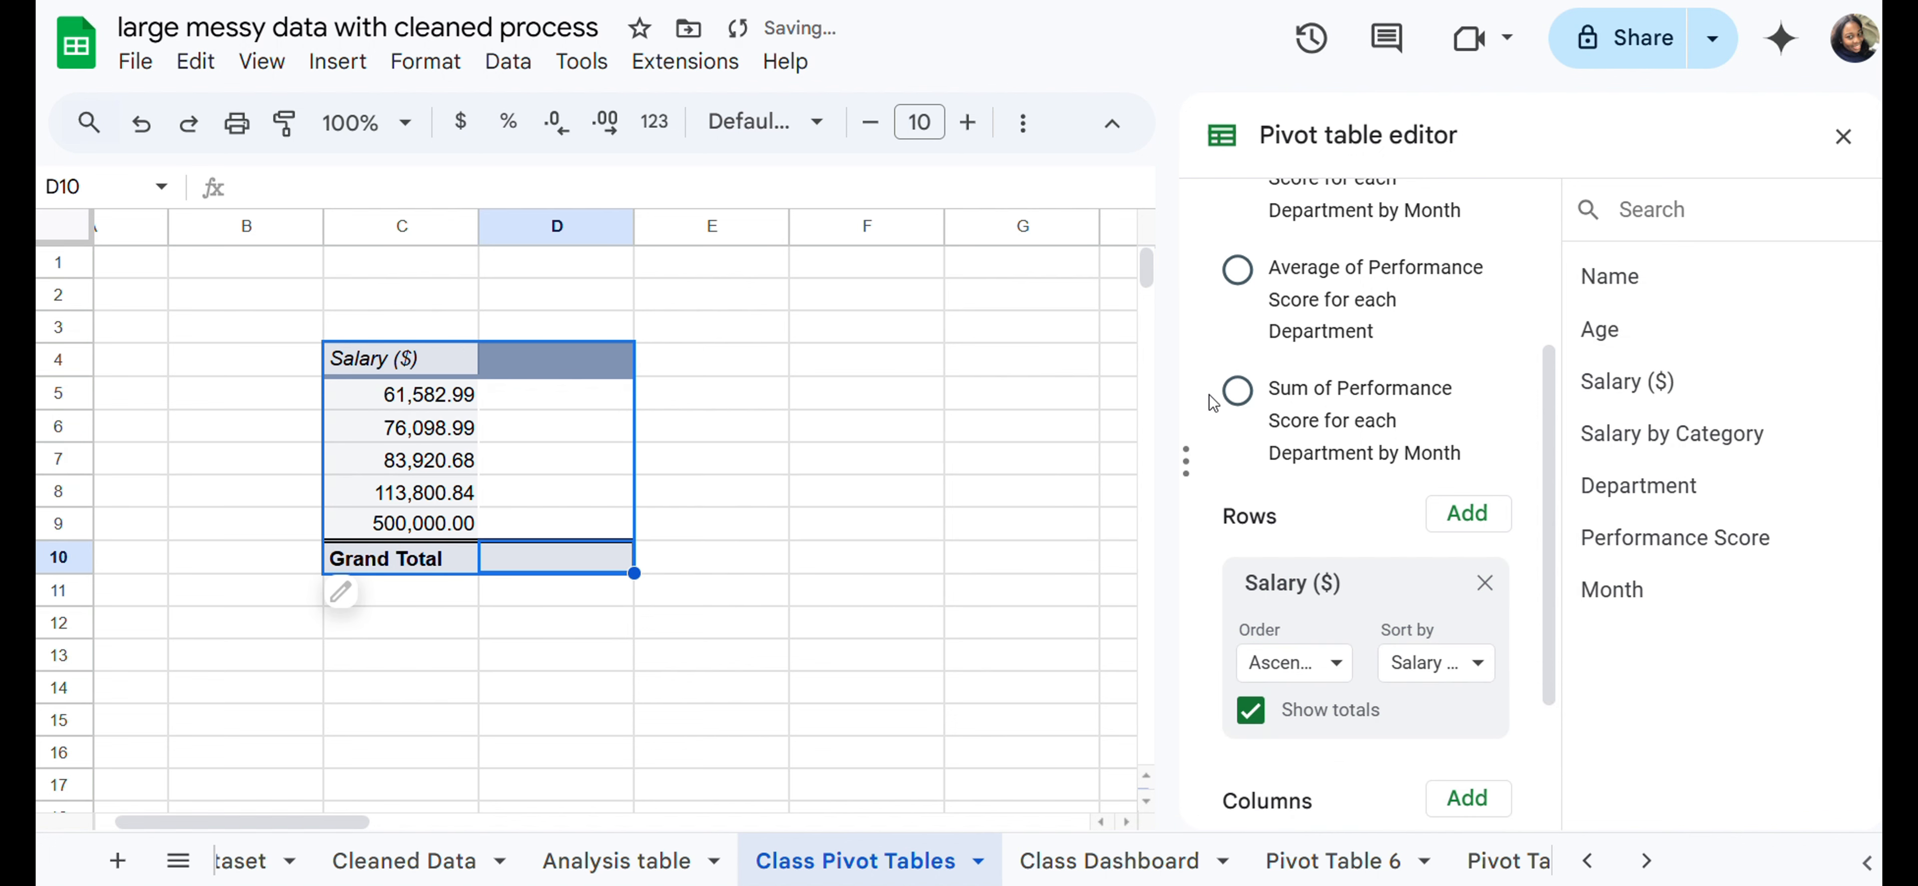
{"action": "left_click", "coordinate": [142, 123]}
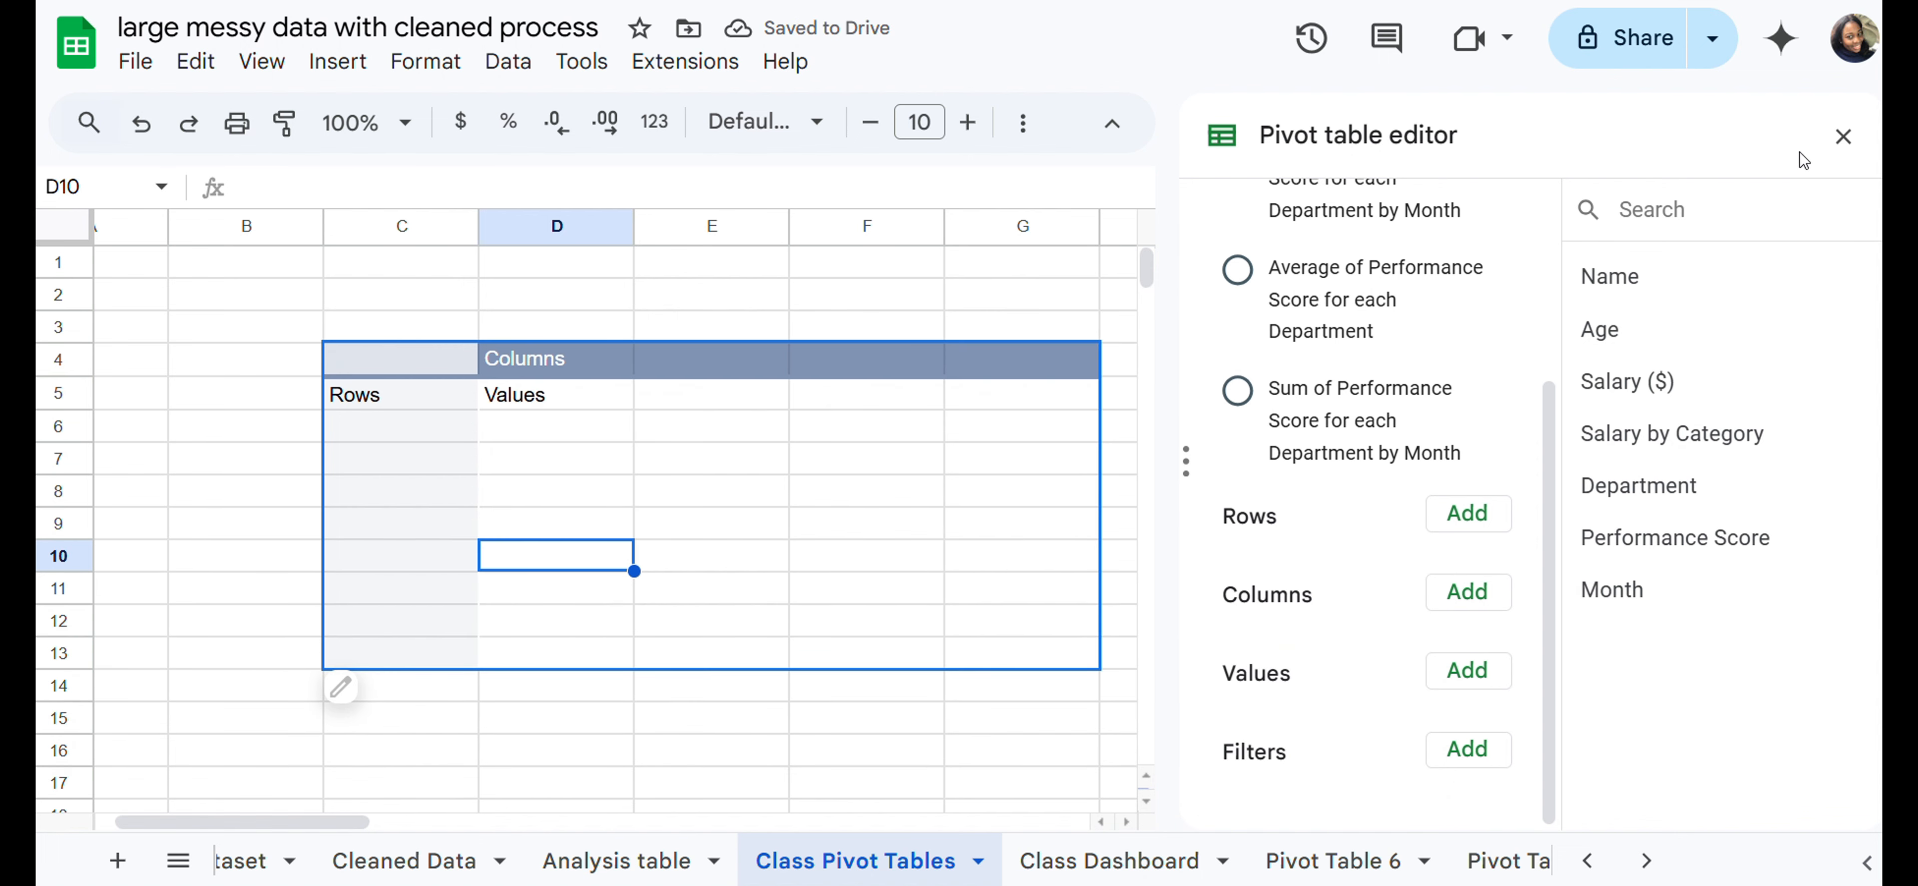
{"action": "left_click", "coordinate": [203, 134]}
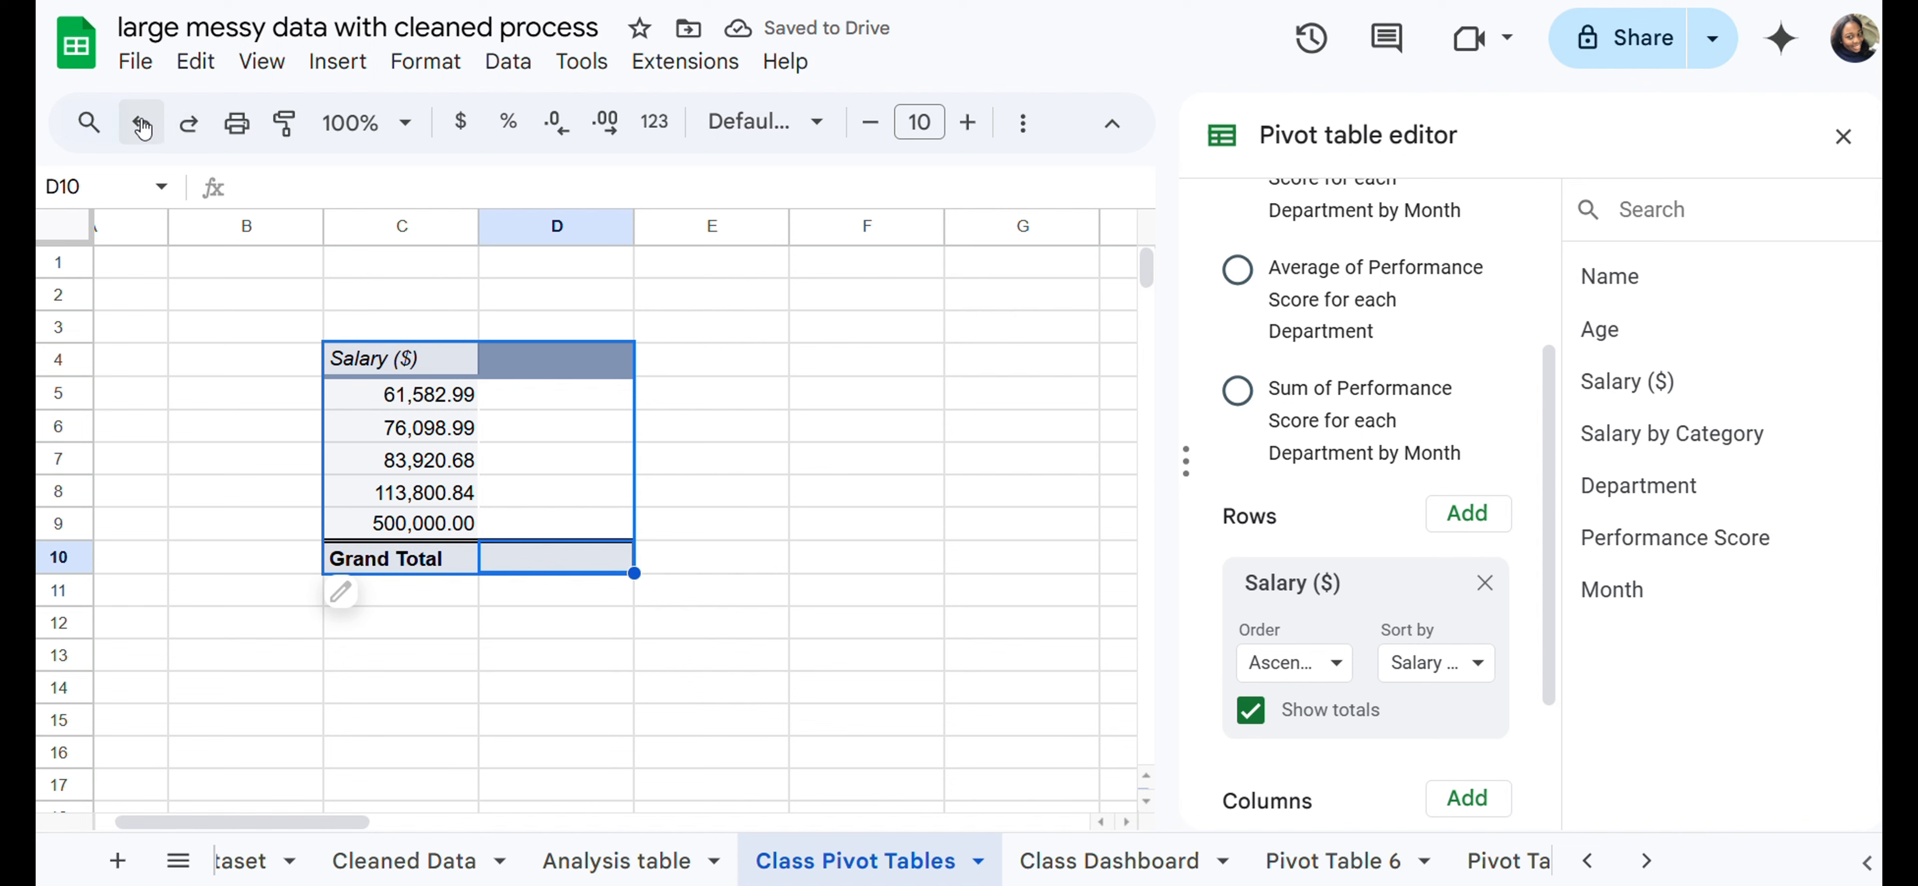
{"action": "left_click", "coordinate": [88, 122]}
{"action": "left_click", "coordinate": [858, 467]}
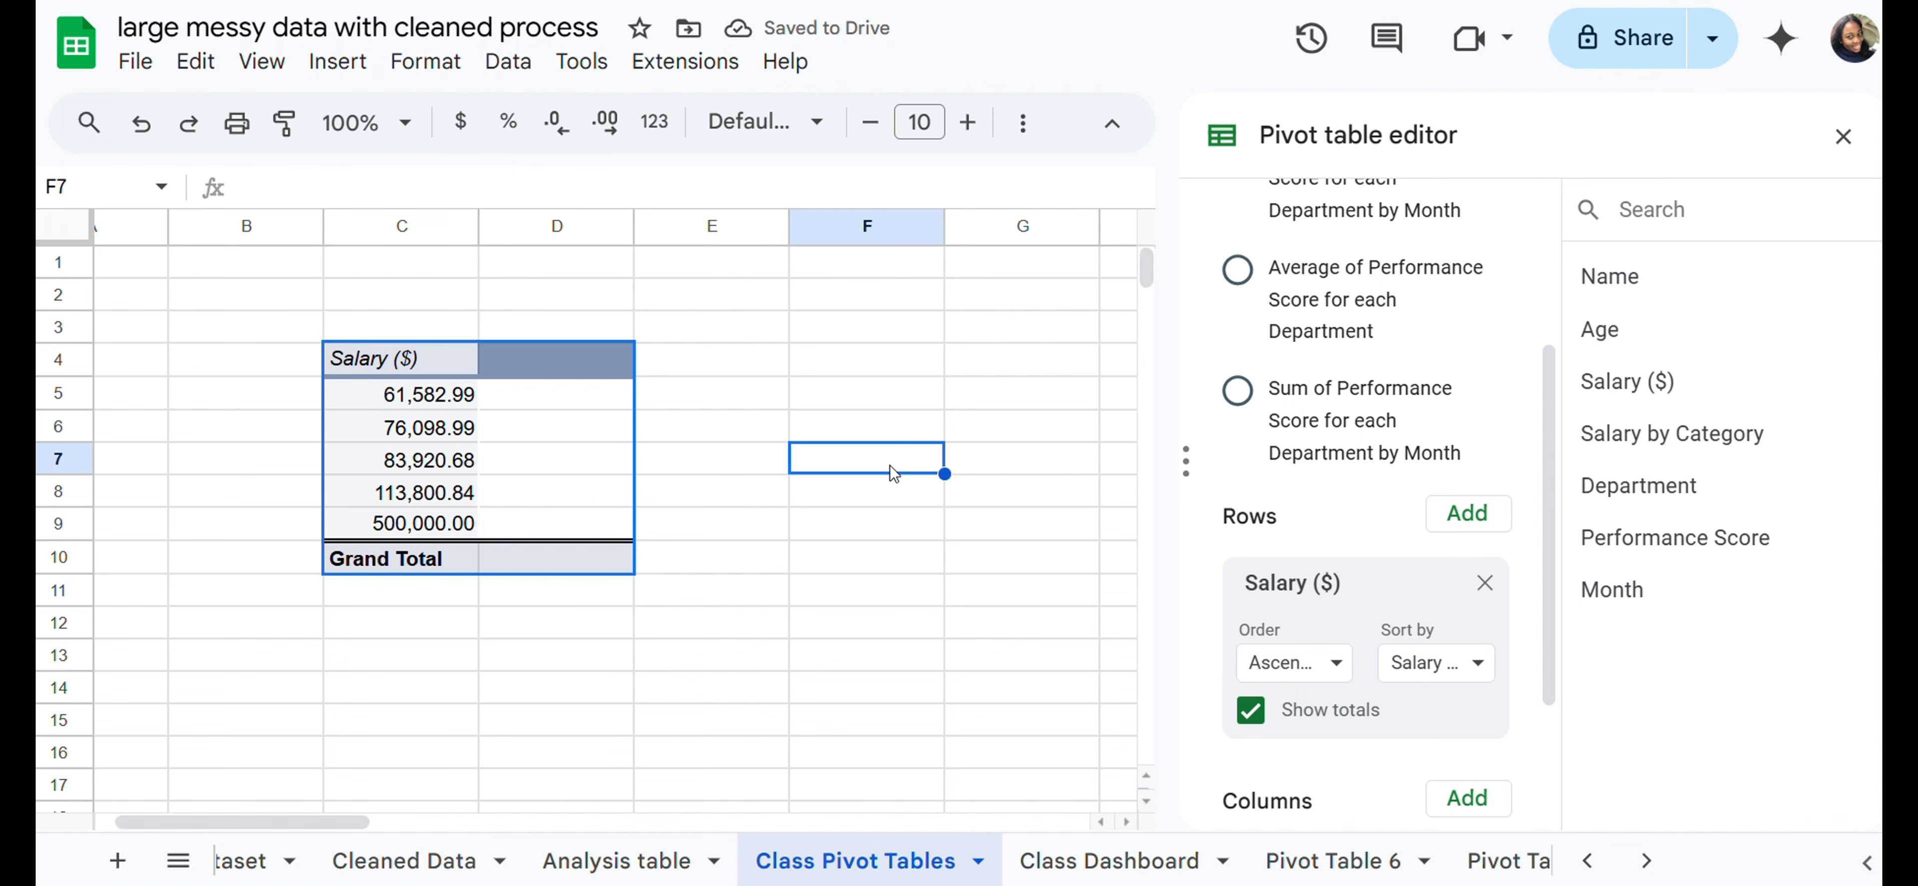
{"action": "left_click", "coordinate": [149, 133]}
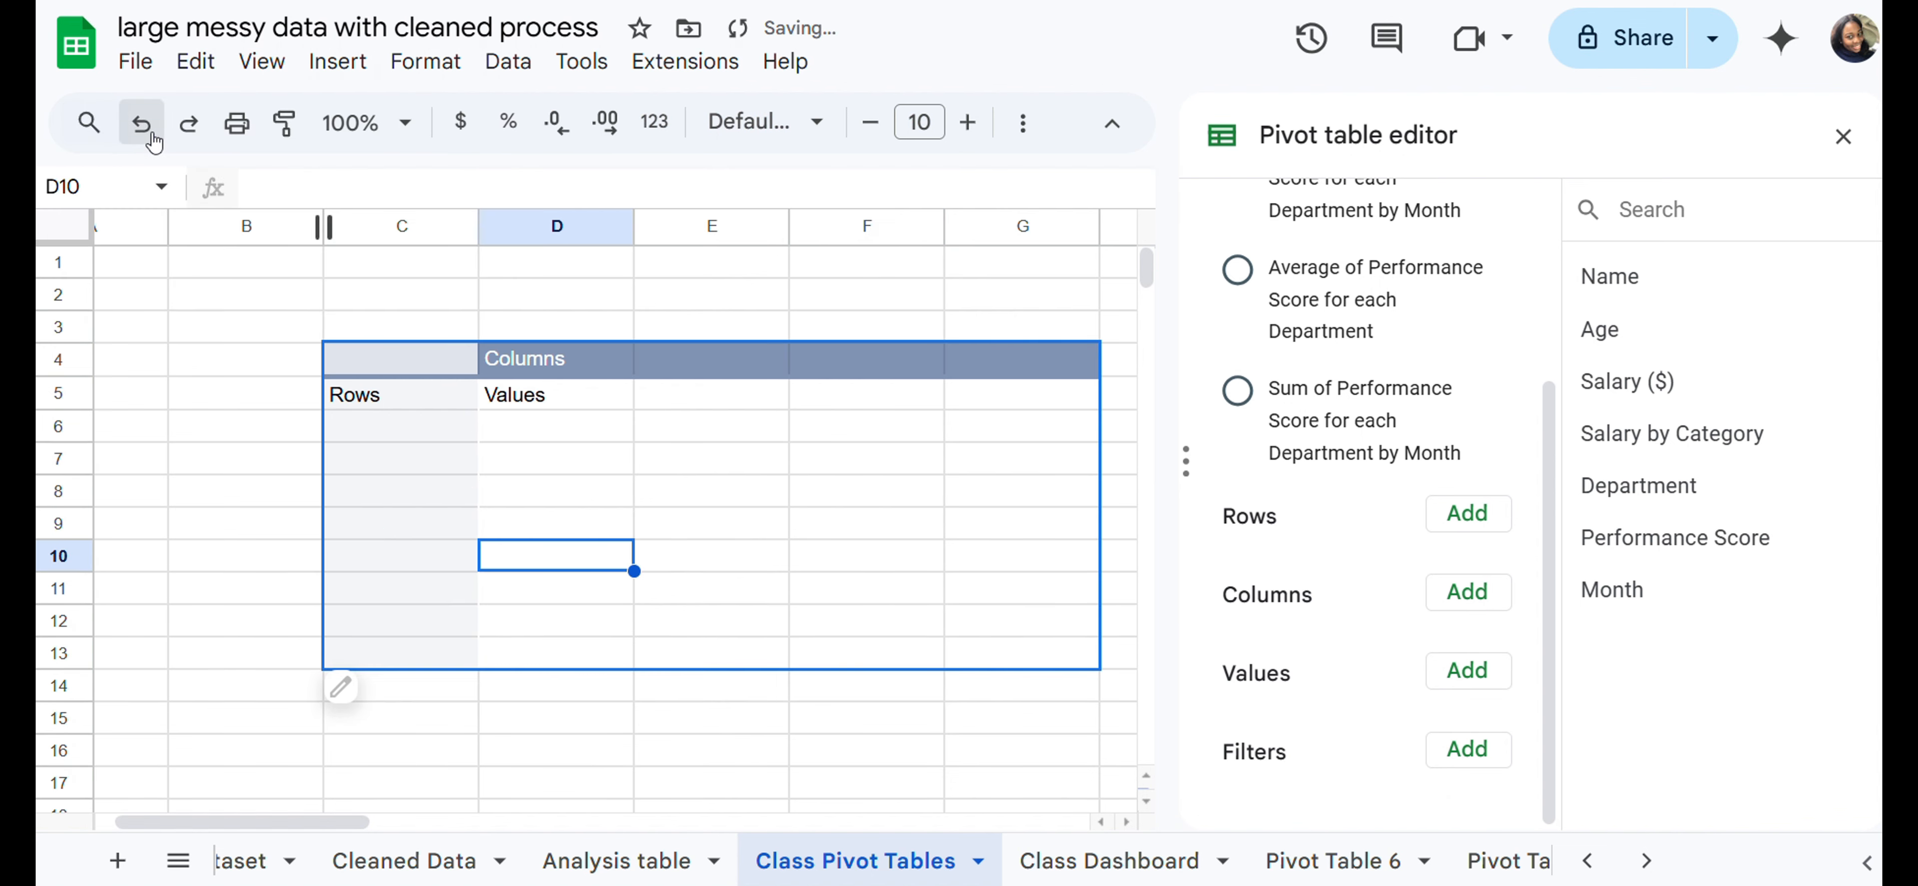
{"action": "left_click", "coordinate": [152, 136]}
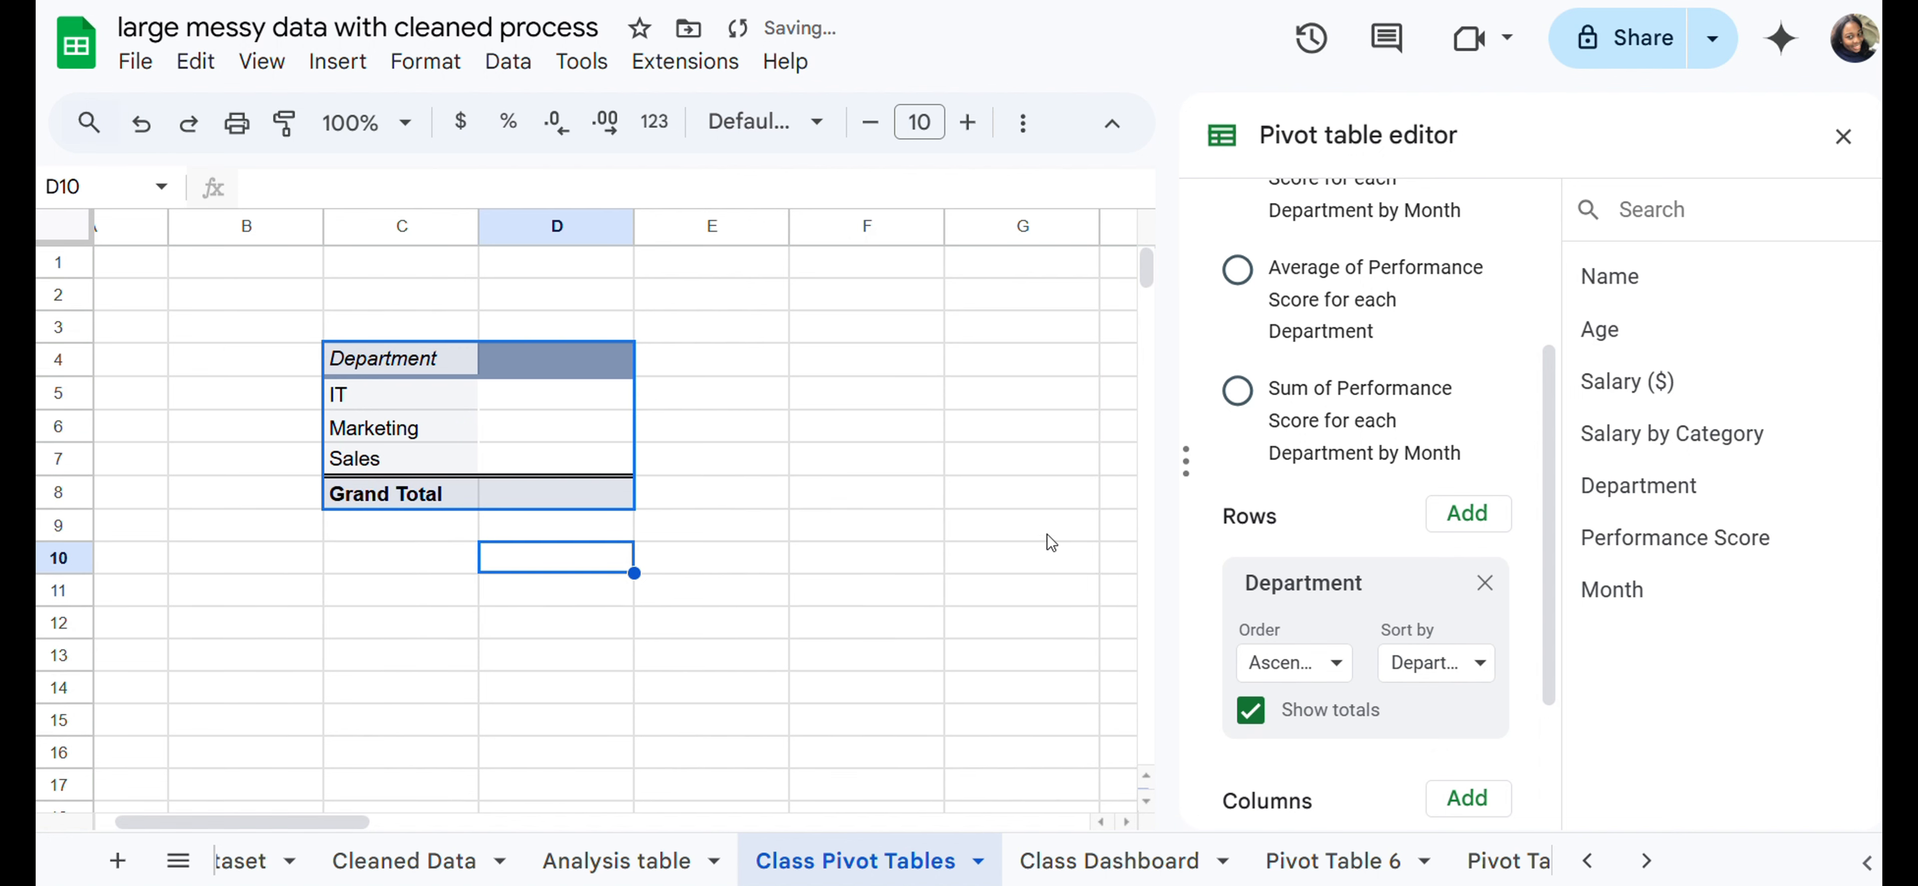
Step: Look through the fields available for Values and clear Department from the pivot table's rows
{"action": "scroll", "coordinate": [1361, 621], "scroll_direction": "down", "scroll_amount": 3}
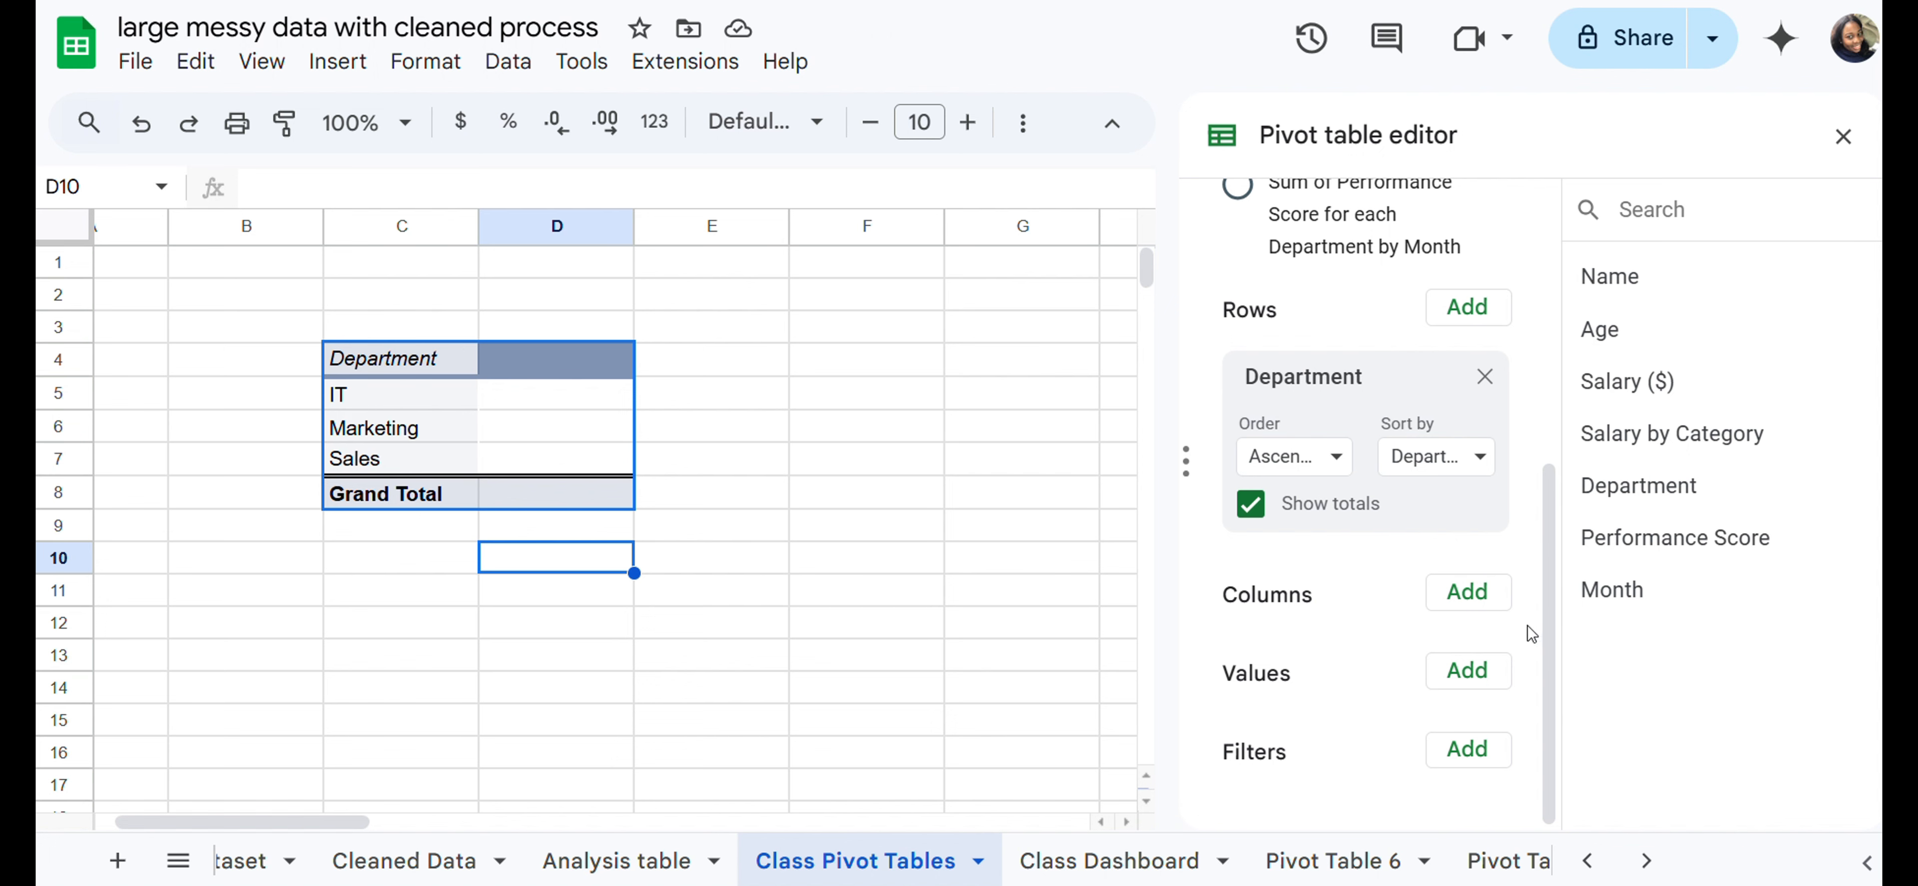
{"action": "left_click", "coordinate": [1468, 674]}
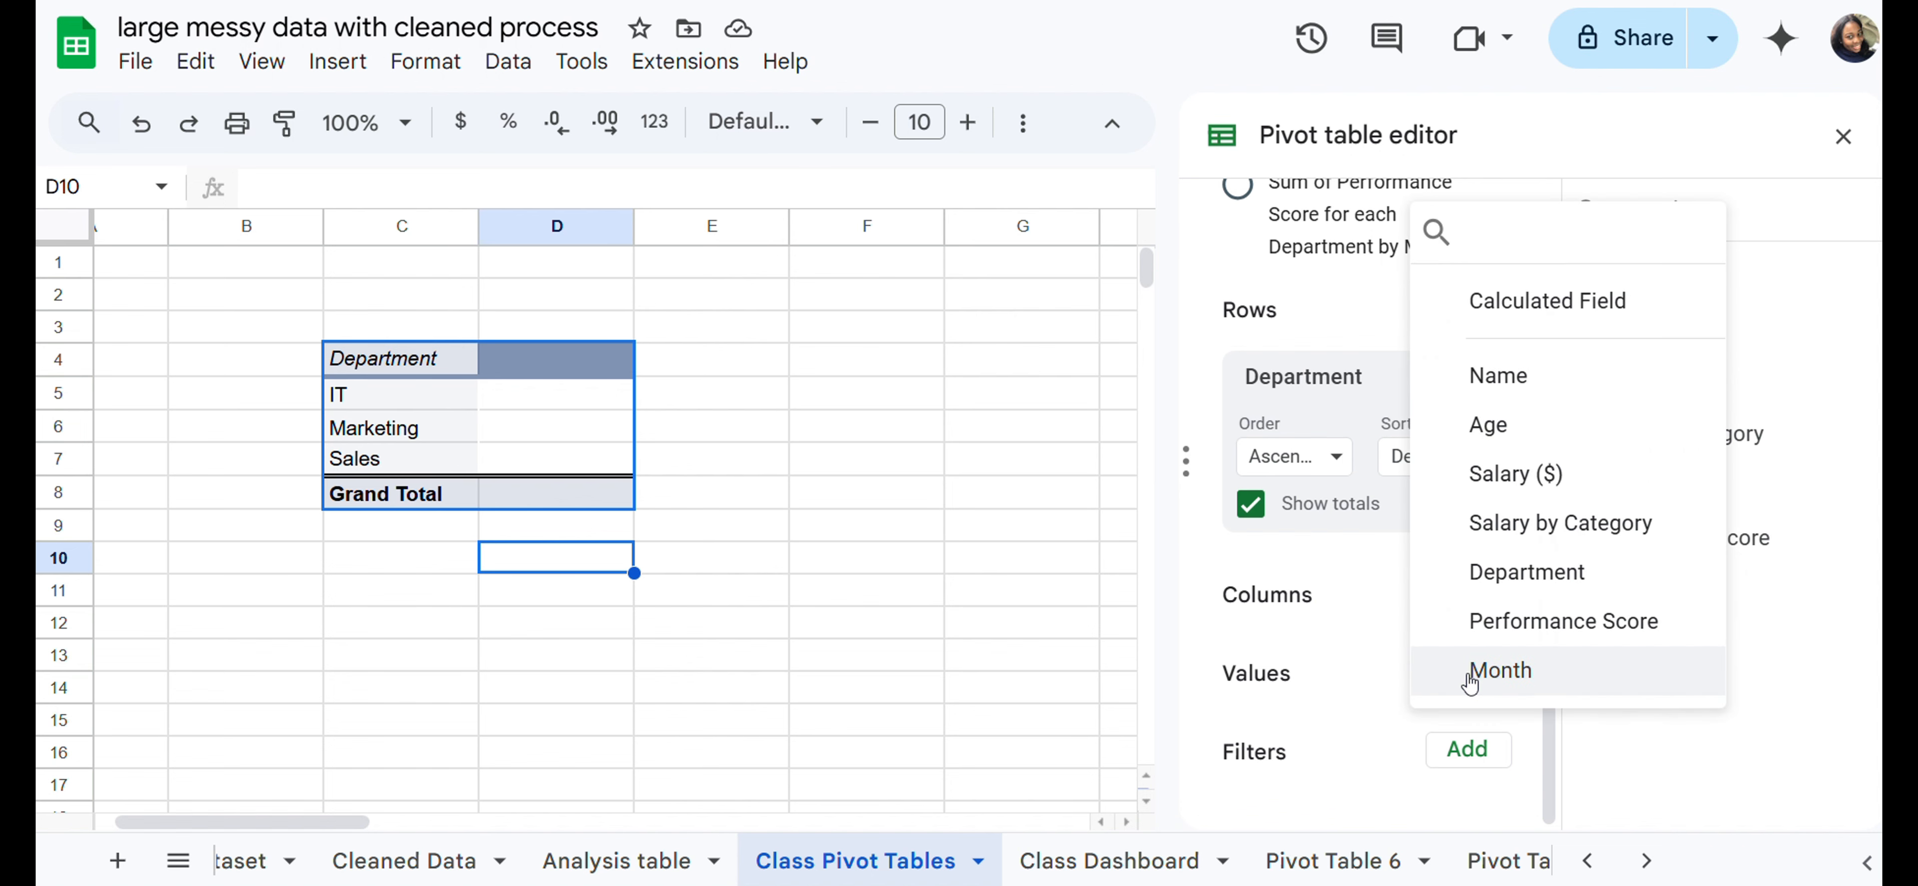
{"action": "left_click", "coordinate": [1661, 760]}
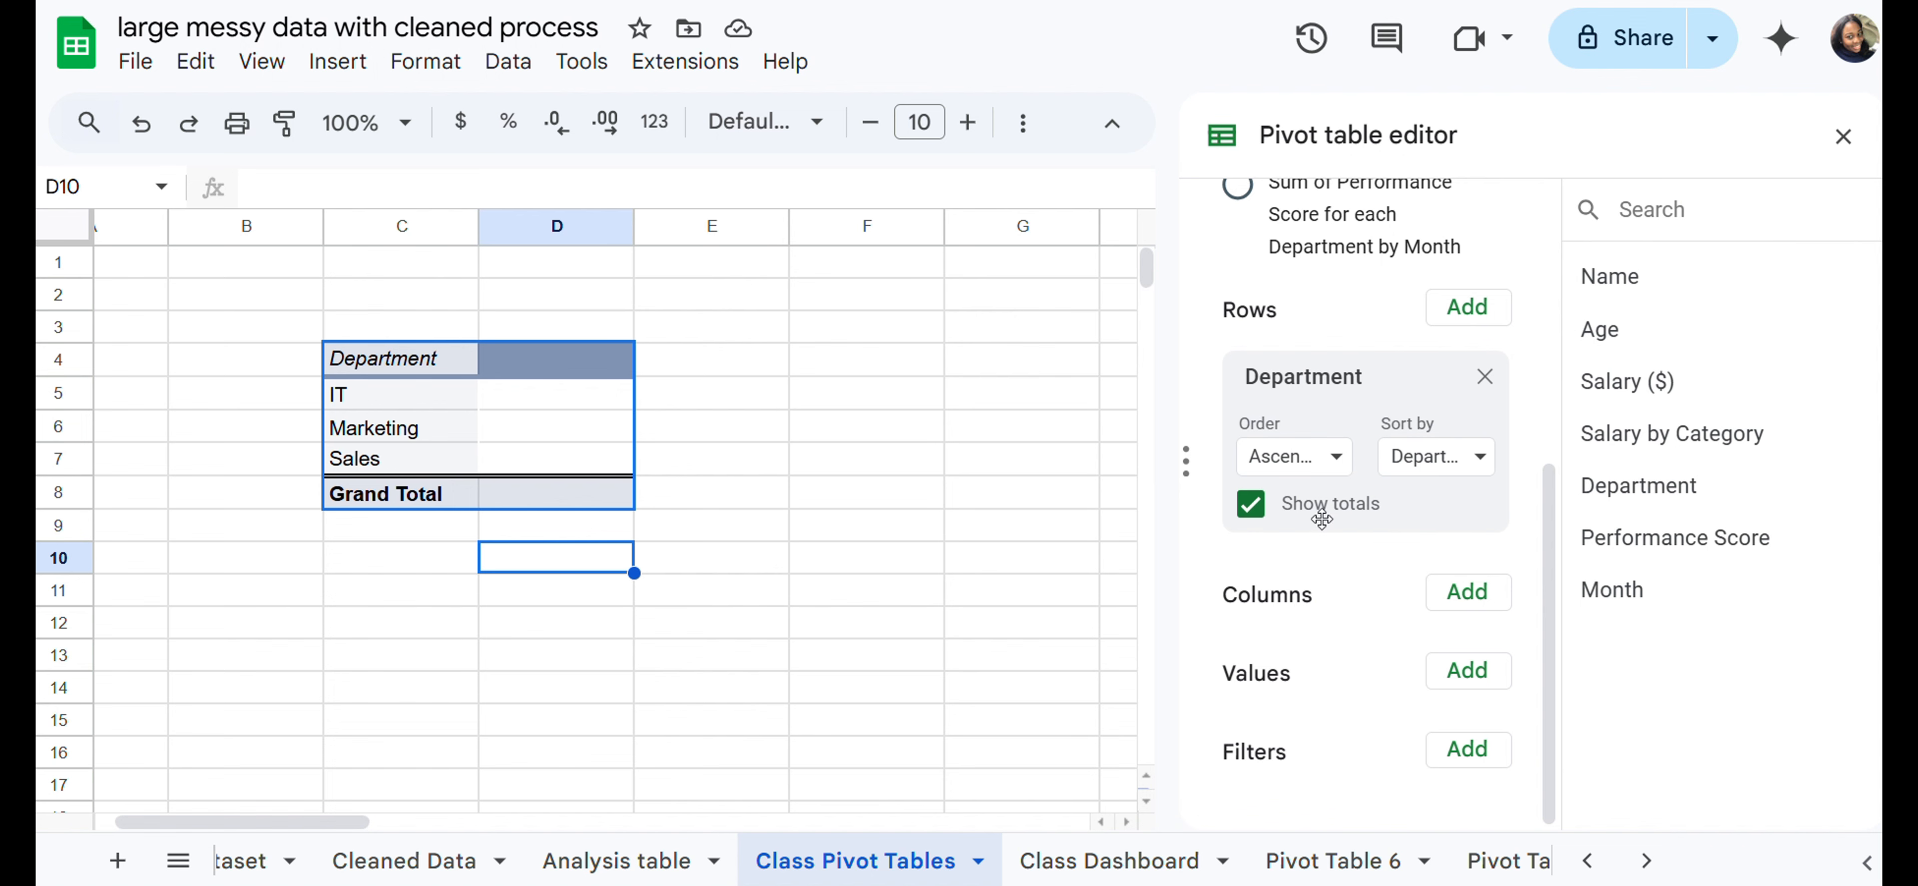
{"action": "left_click", "coordinate": [1483, 377]}
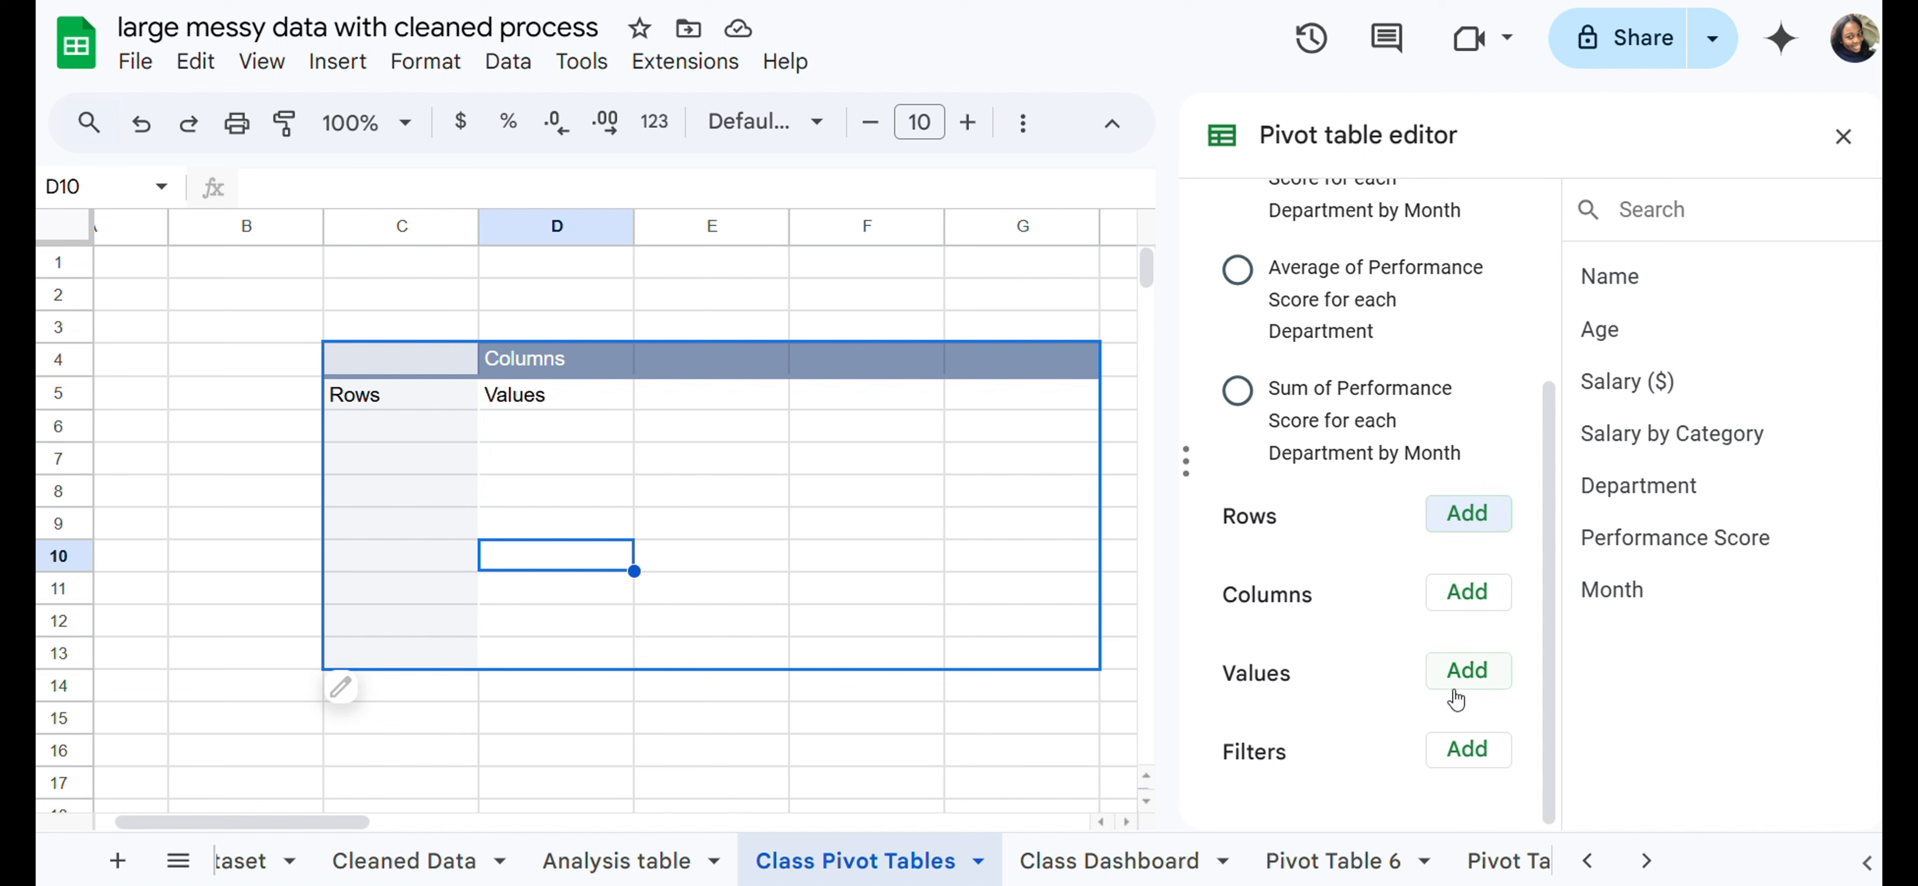
Step: Add Department as the pivot table's rows and Salary ($) as its values
{"action": "left_click", "coordinate": [1466, 521]}
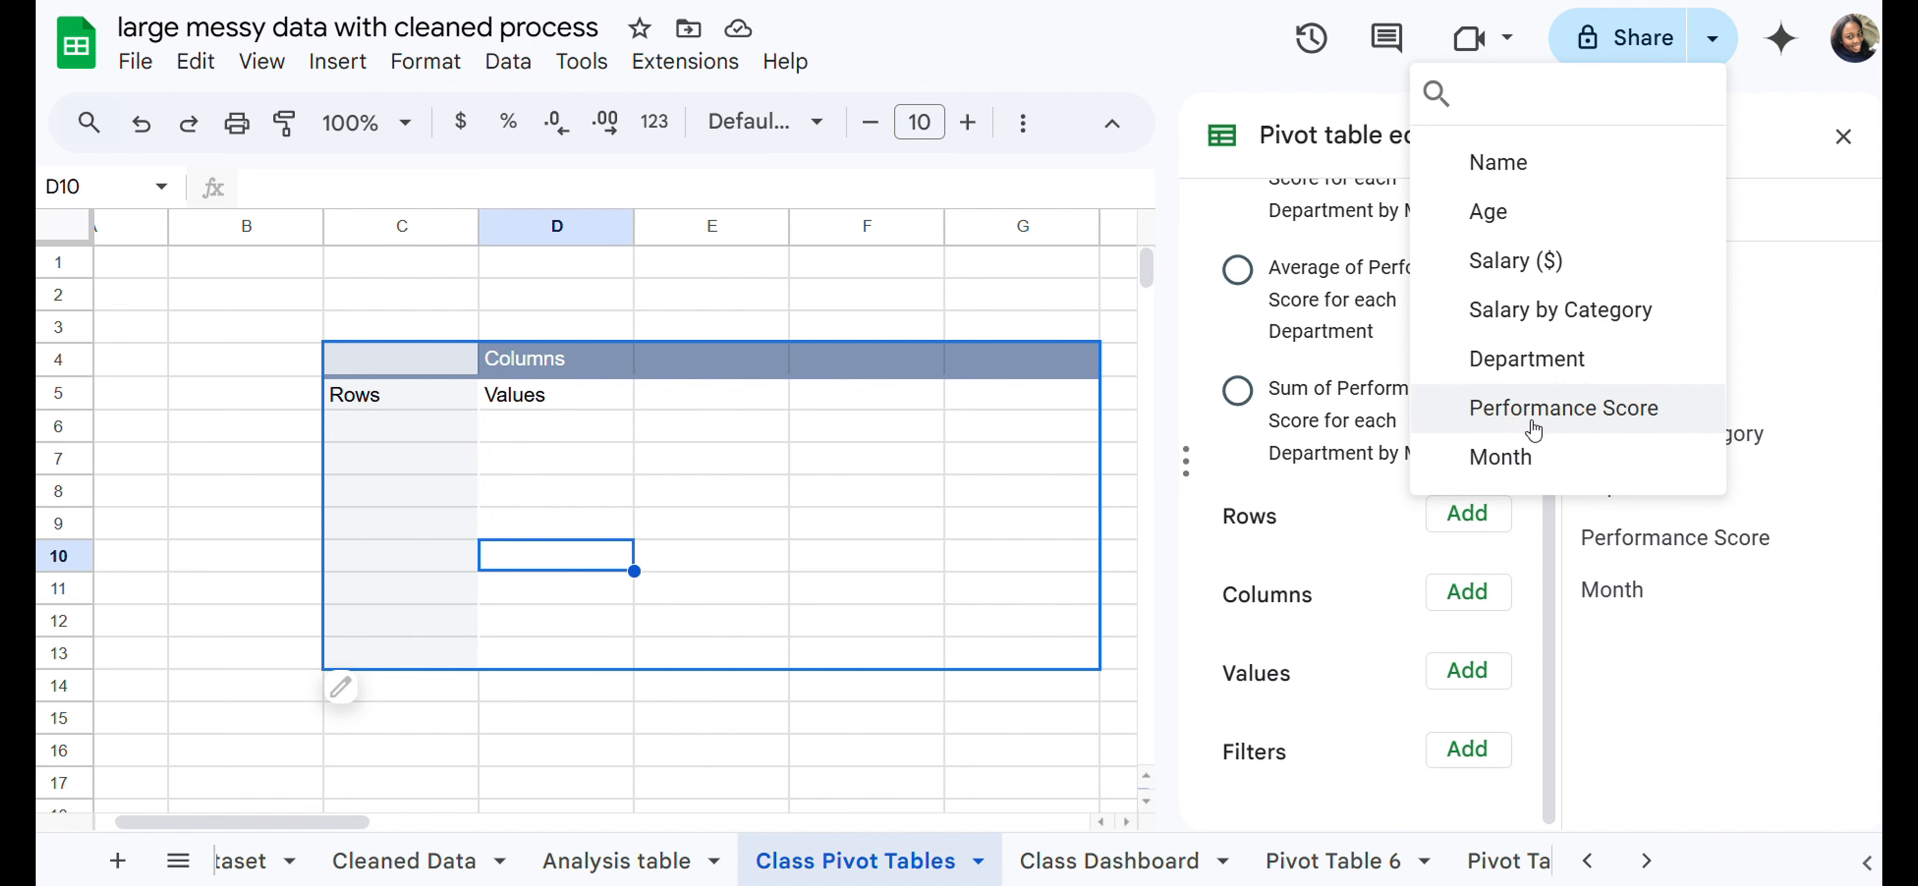
{"action": "left_click", "coordinate": [1526, 360]}
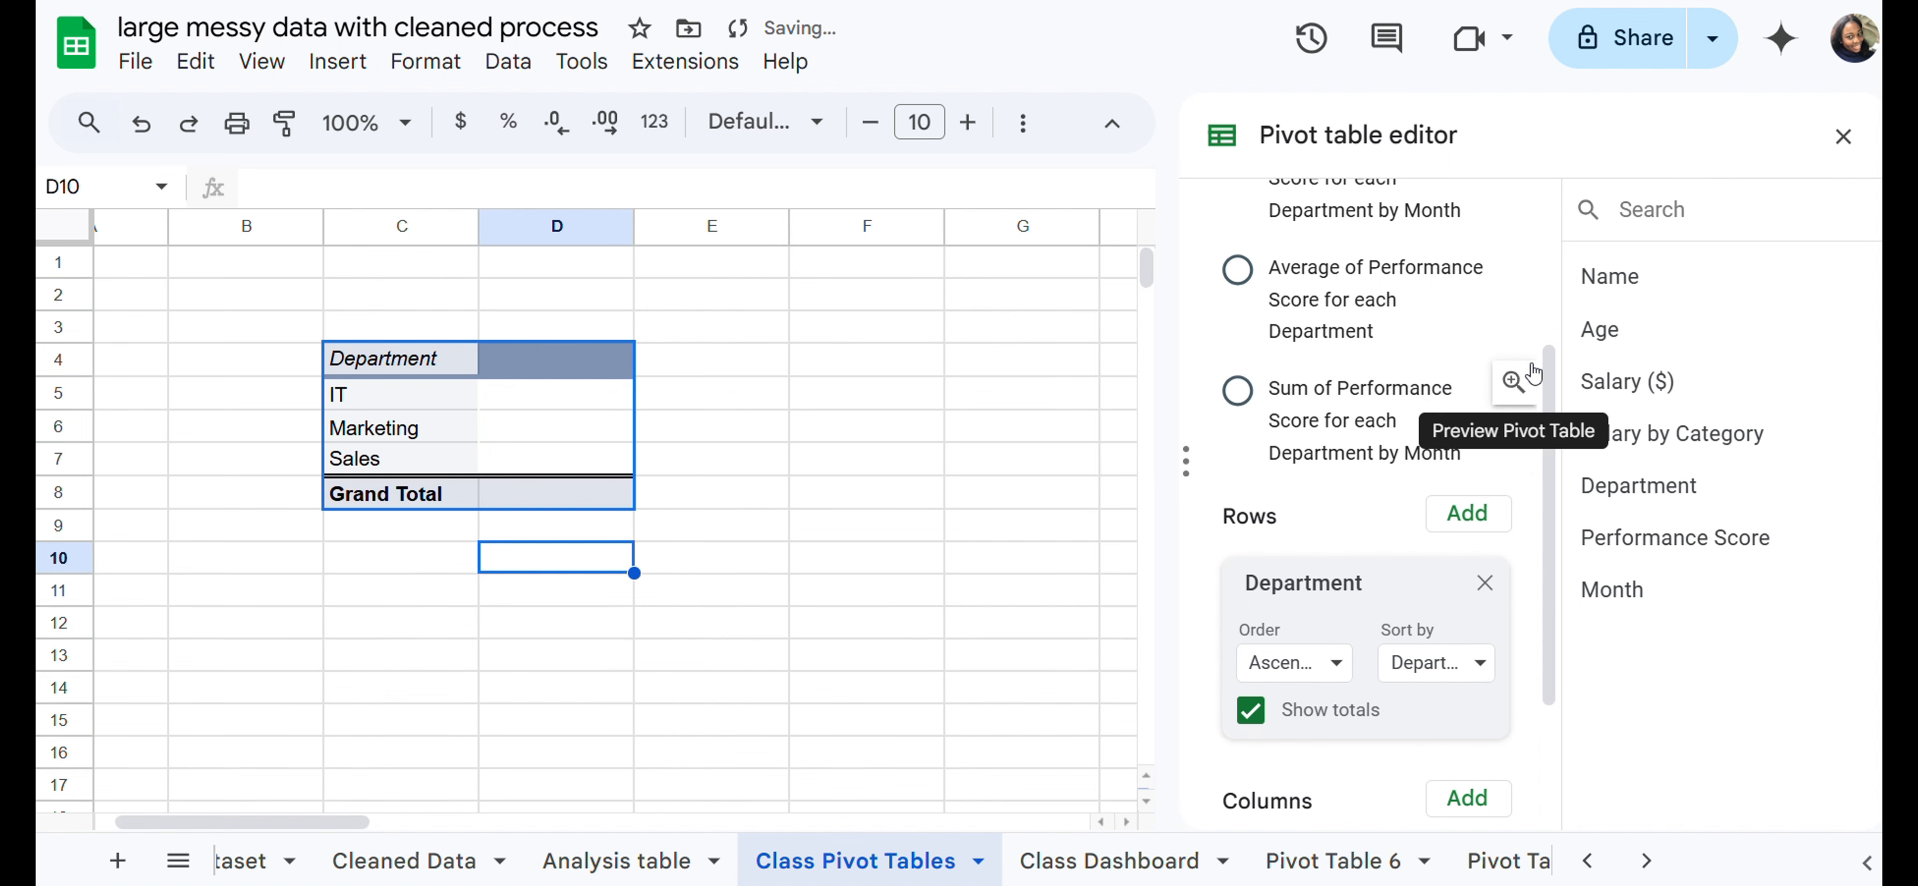
{"action": "scroll", "coordinate": [1415, 487], "scroll_direction": "down", "scroll_amount": 3}
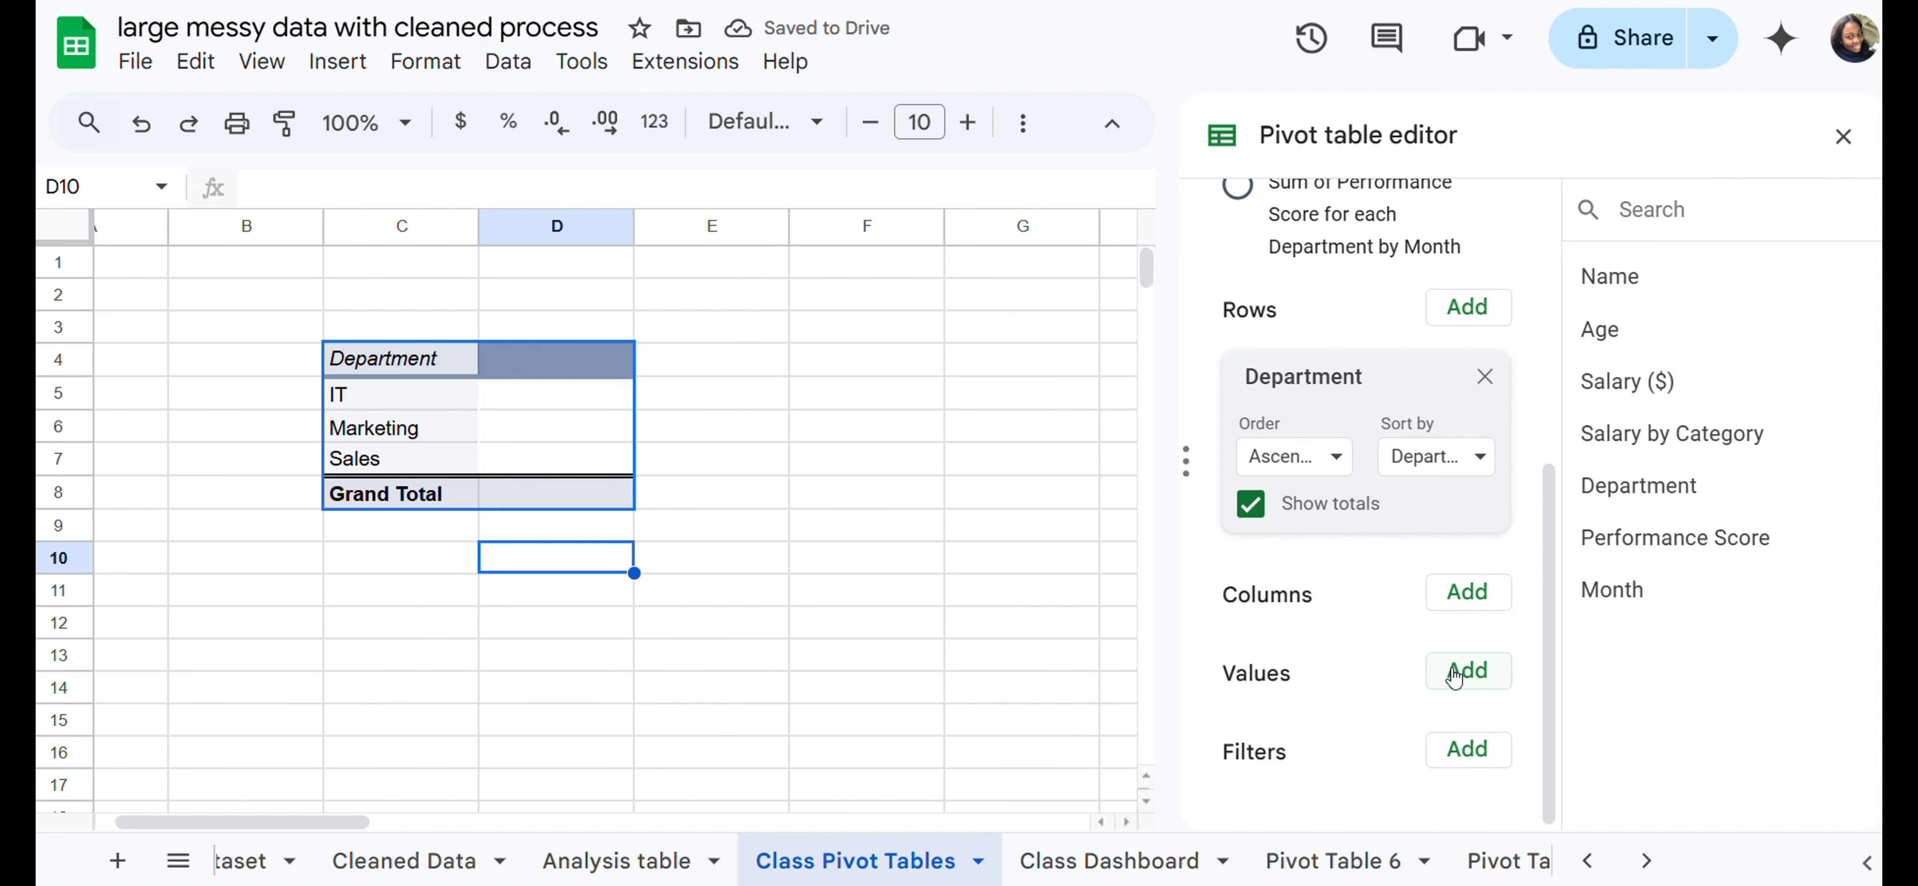
{"action": "left_click", "coordinate": [1467, 674]}
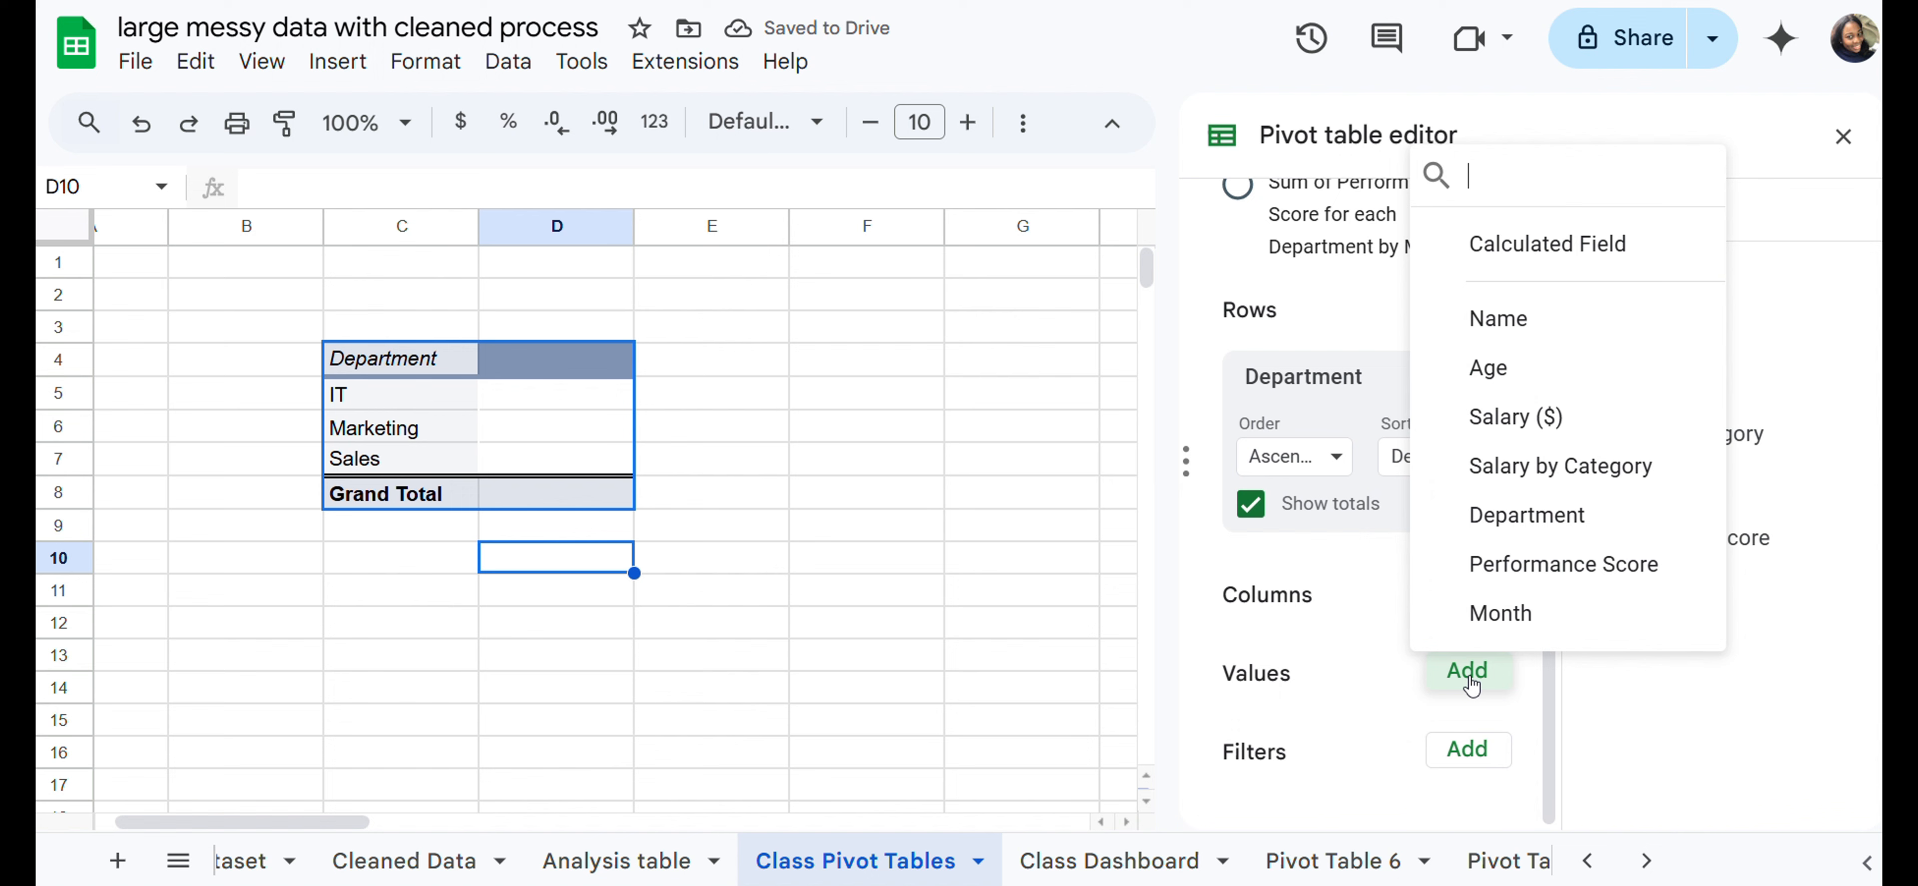
{"action": "left_click", "coordinate": [1548, 417]}
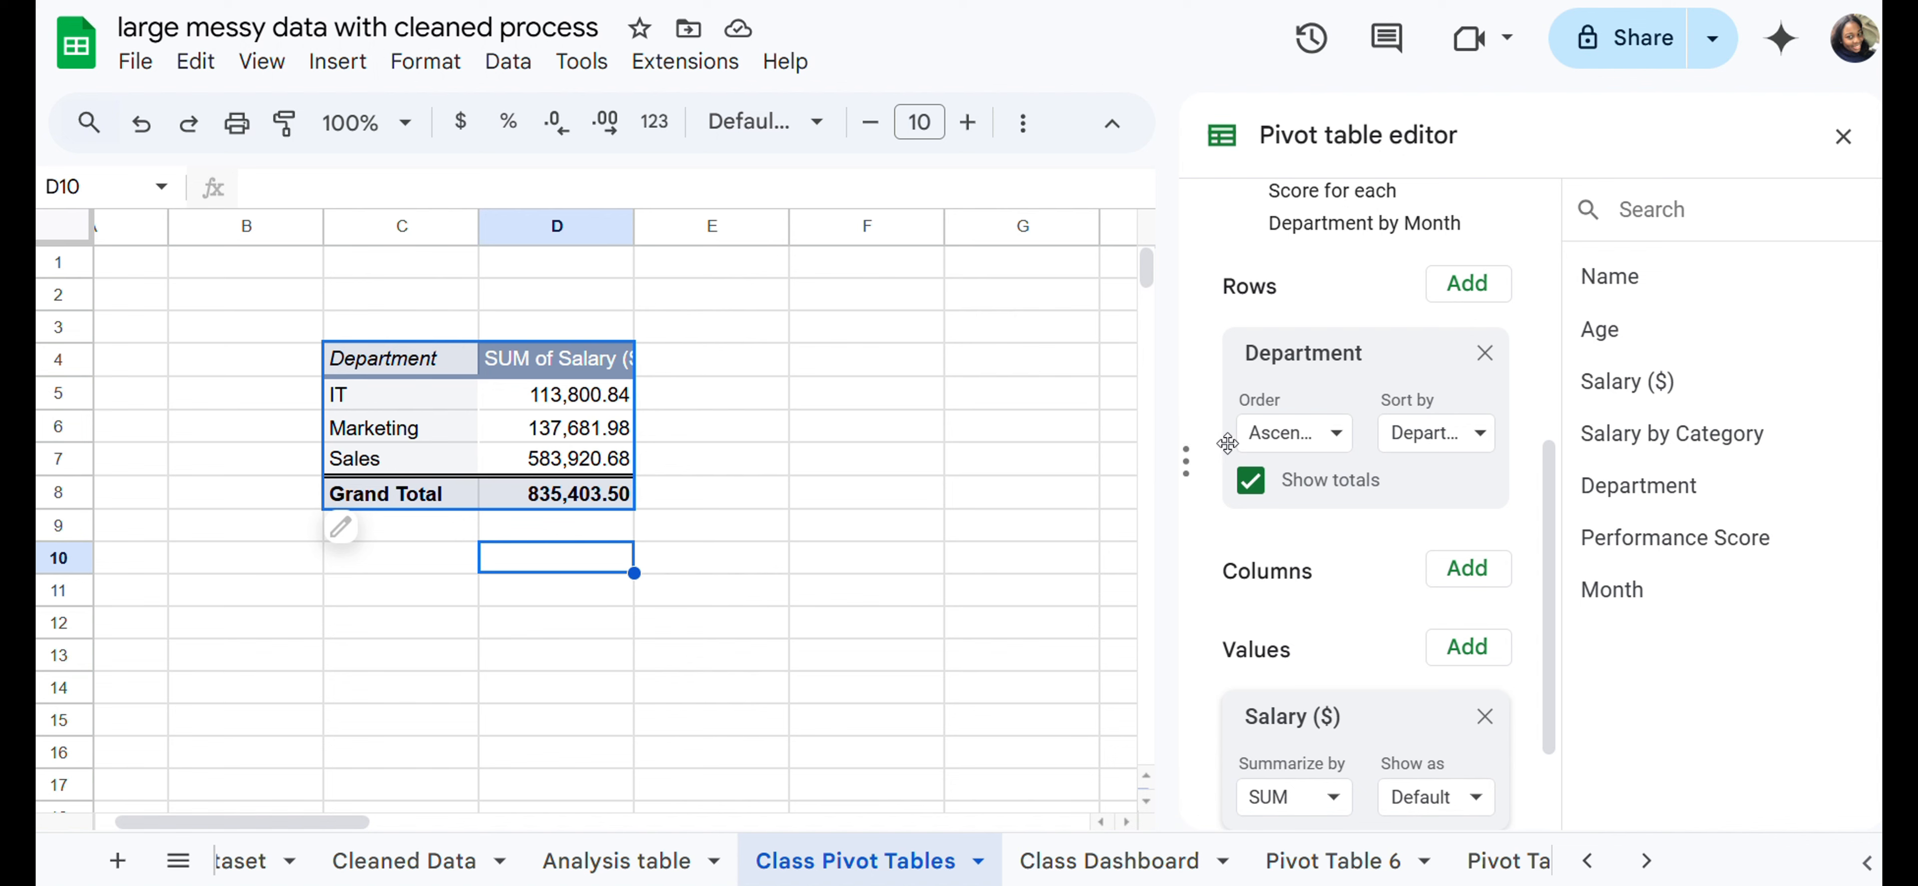
Step: Turn off the totals for the Department rows and close the pivot table editor
{"action": "left_click", "coordinate": [1252, 482]}
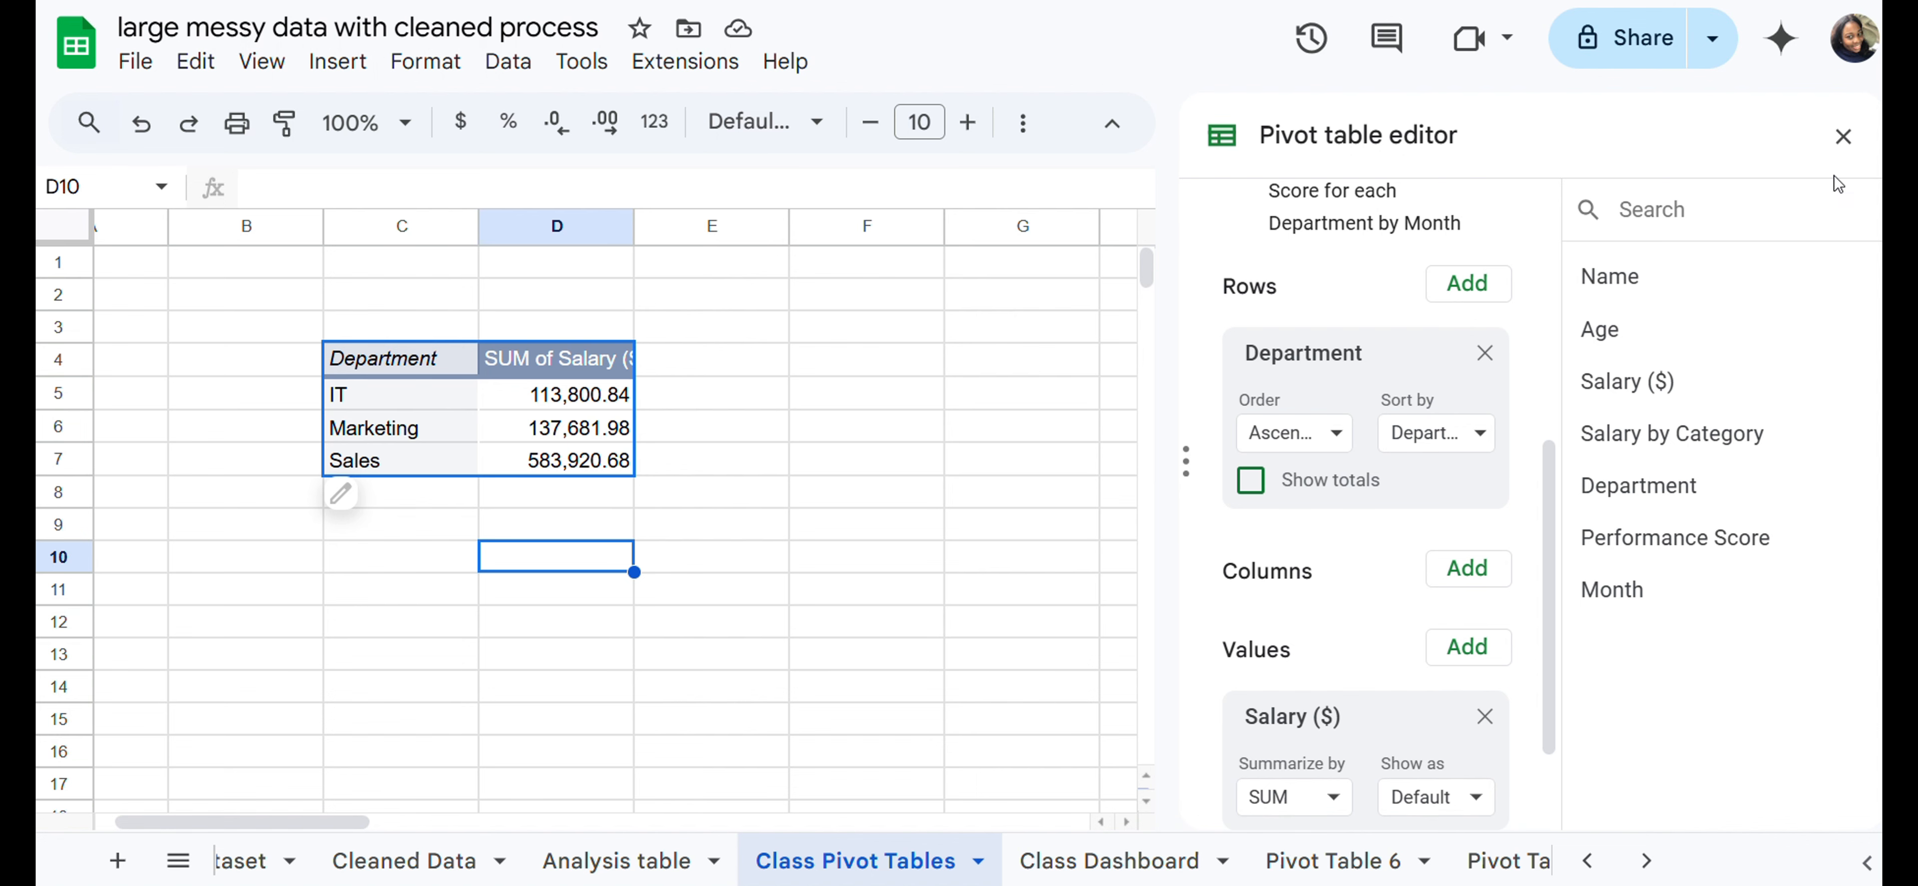
{"action": "left_click", "coordinate": [1842, 138]}
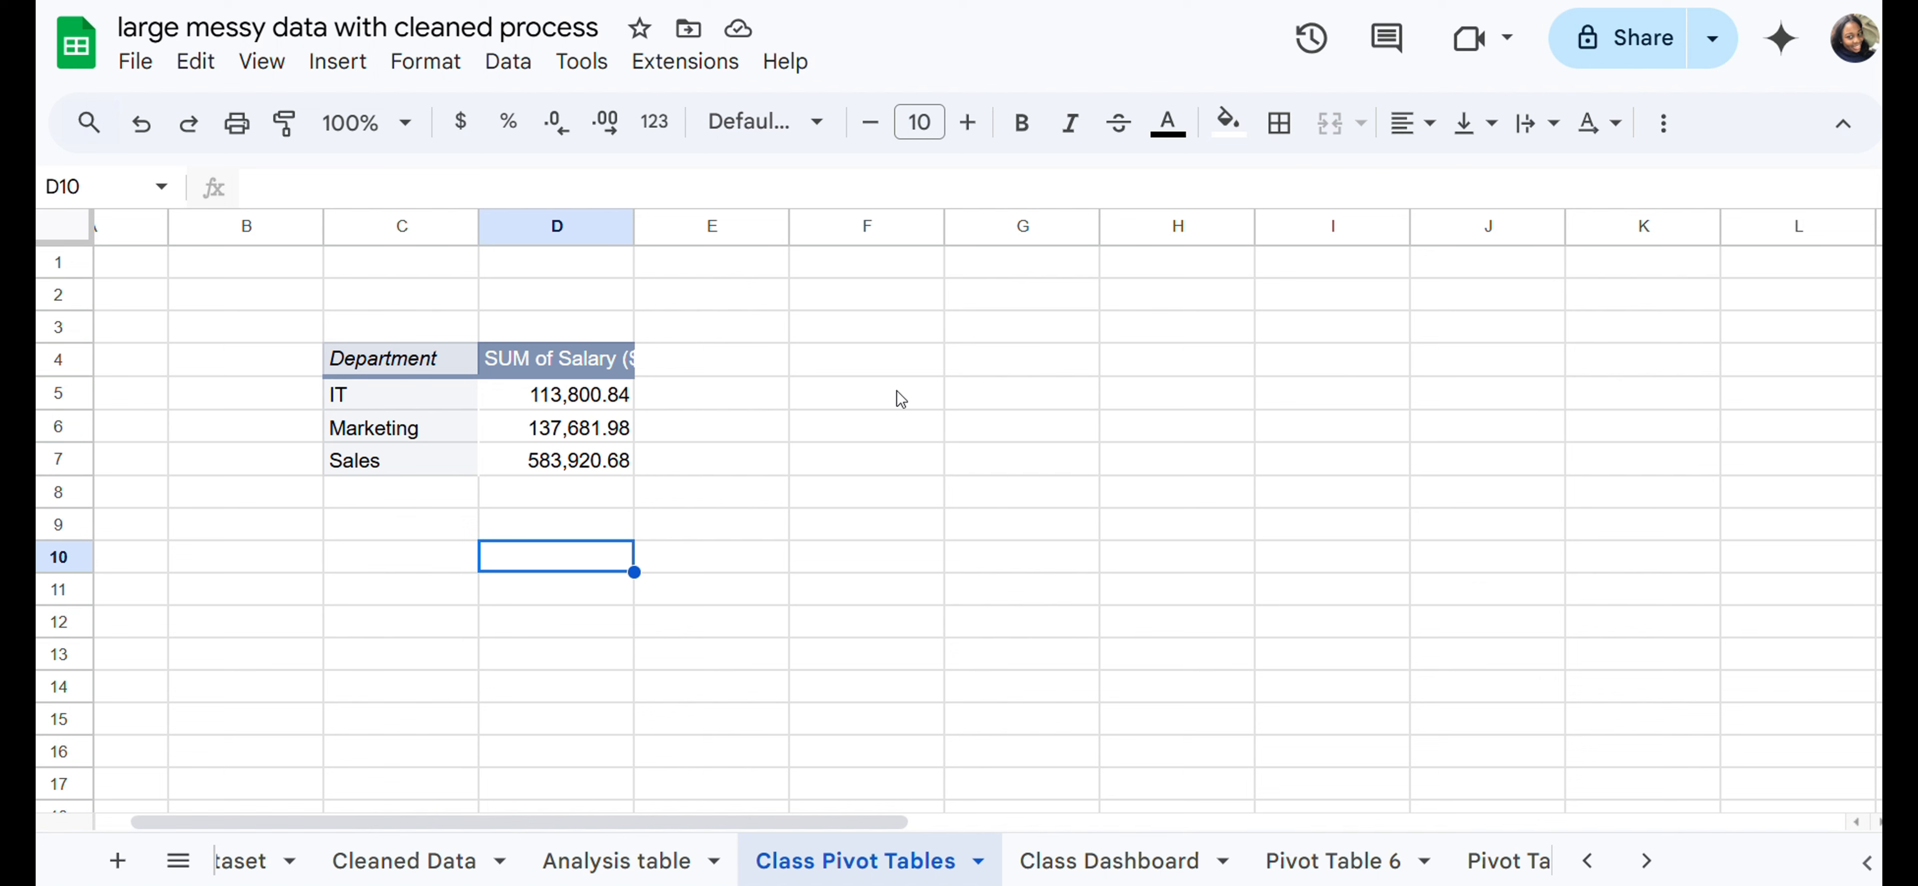
{"action": "mouse_move", "coordinate": [429, 423]}
{"action": "left_click_drag", "start_coordinate": [294, 329], "coordinate": [650, 529]}
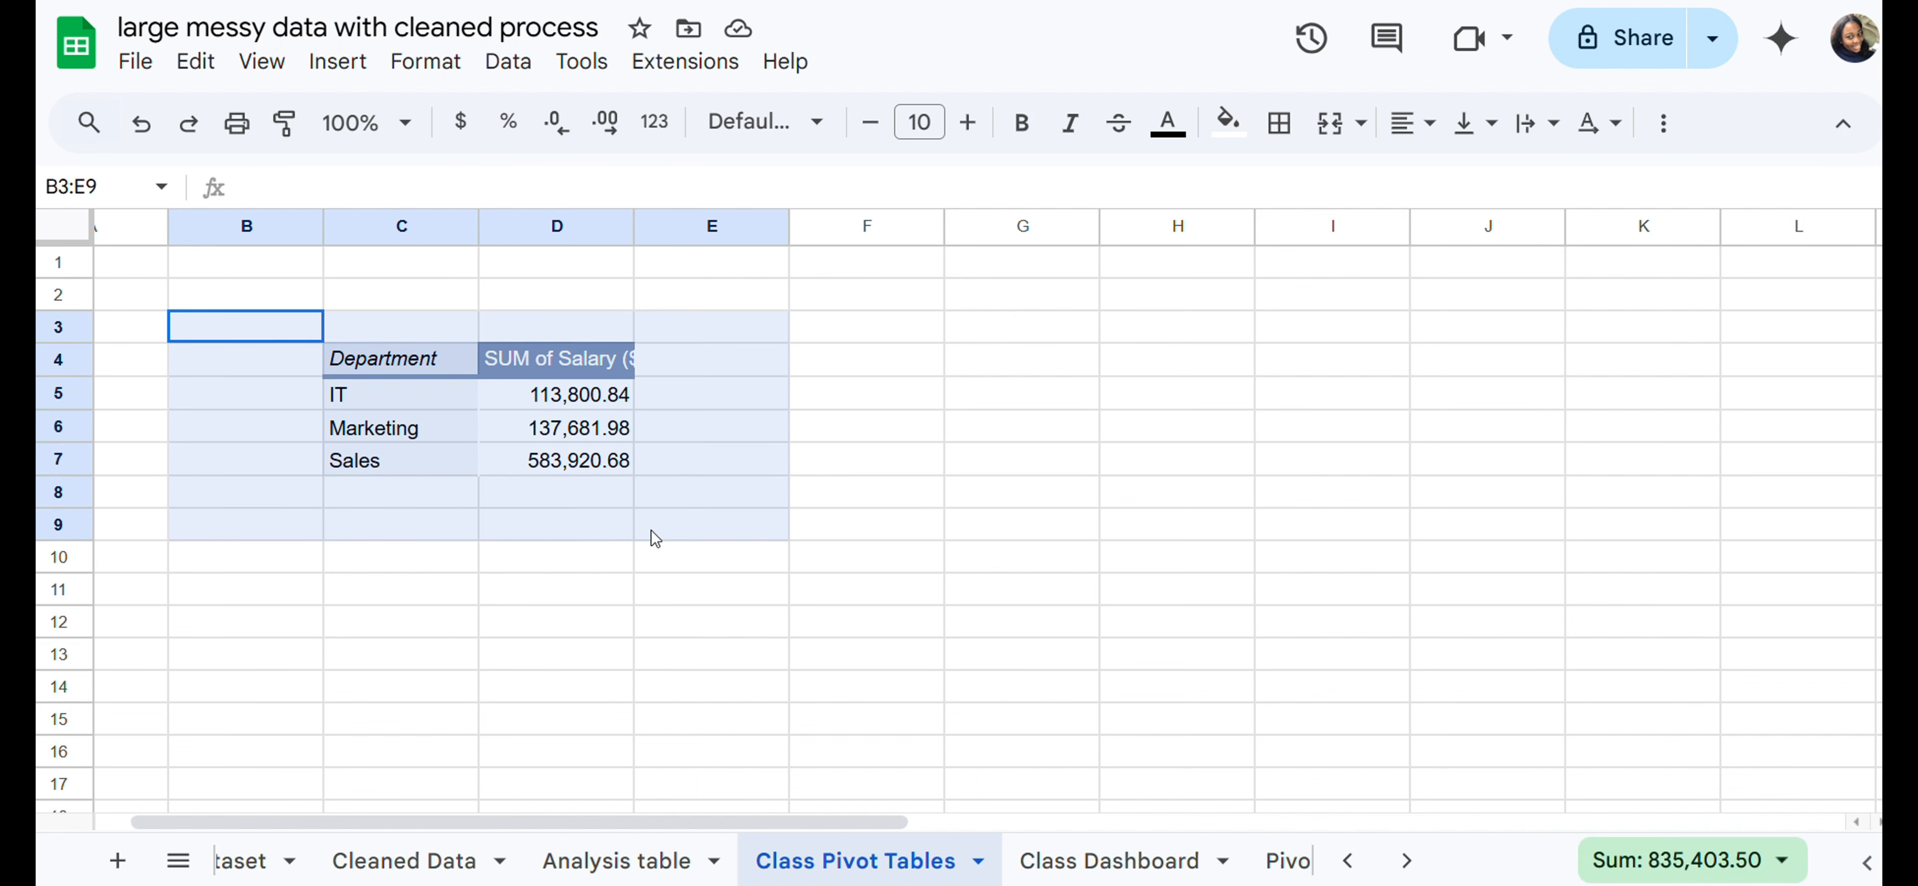
{"action": "left_click", "coordinate": [712, 565]}
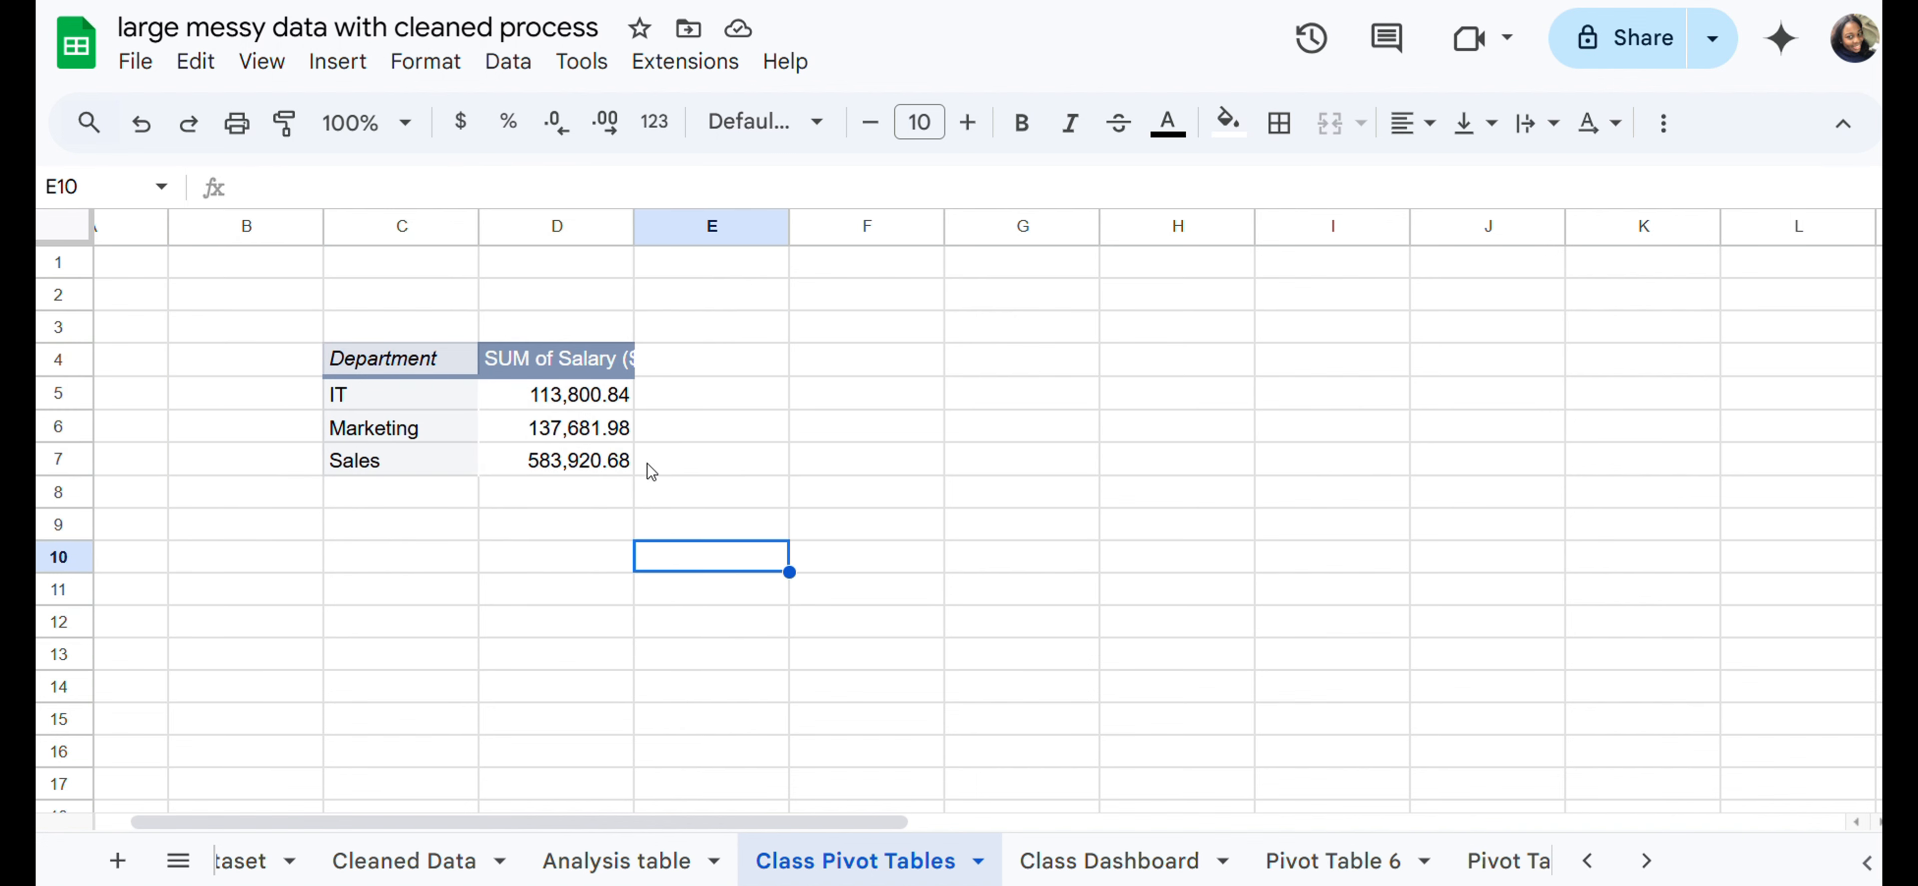
Step: Insert a chart from the department salary pivot table, selecting the range C3:E7
{"action": "mouse_move", "coordinate": [650, 469]}
{"action": "left_mouse_down"}
{"action": "mouse_move", "coordinate": [536, 491]}
{"action": "mouse_move", "coordinate": [393, 406]}
{"action": "mouse_move", "coordinate": [342, 321]}
{"action": "left_mouse_up"}
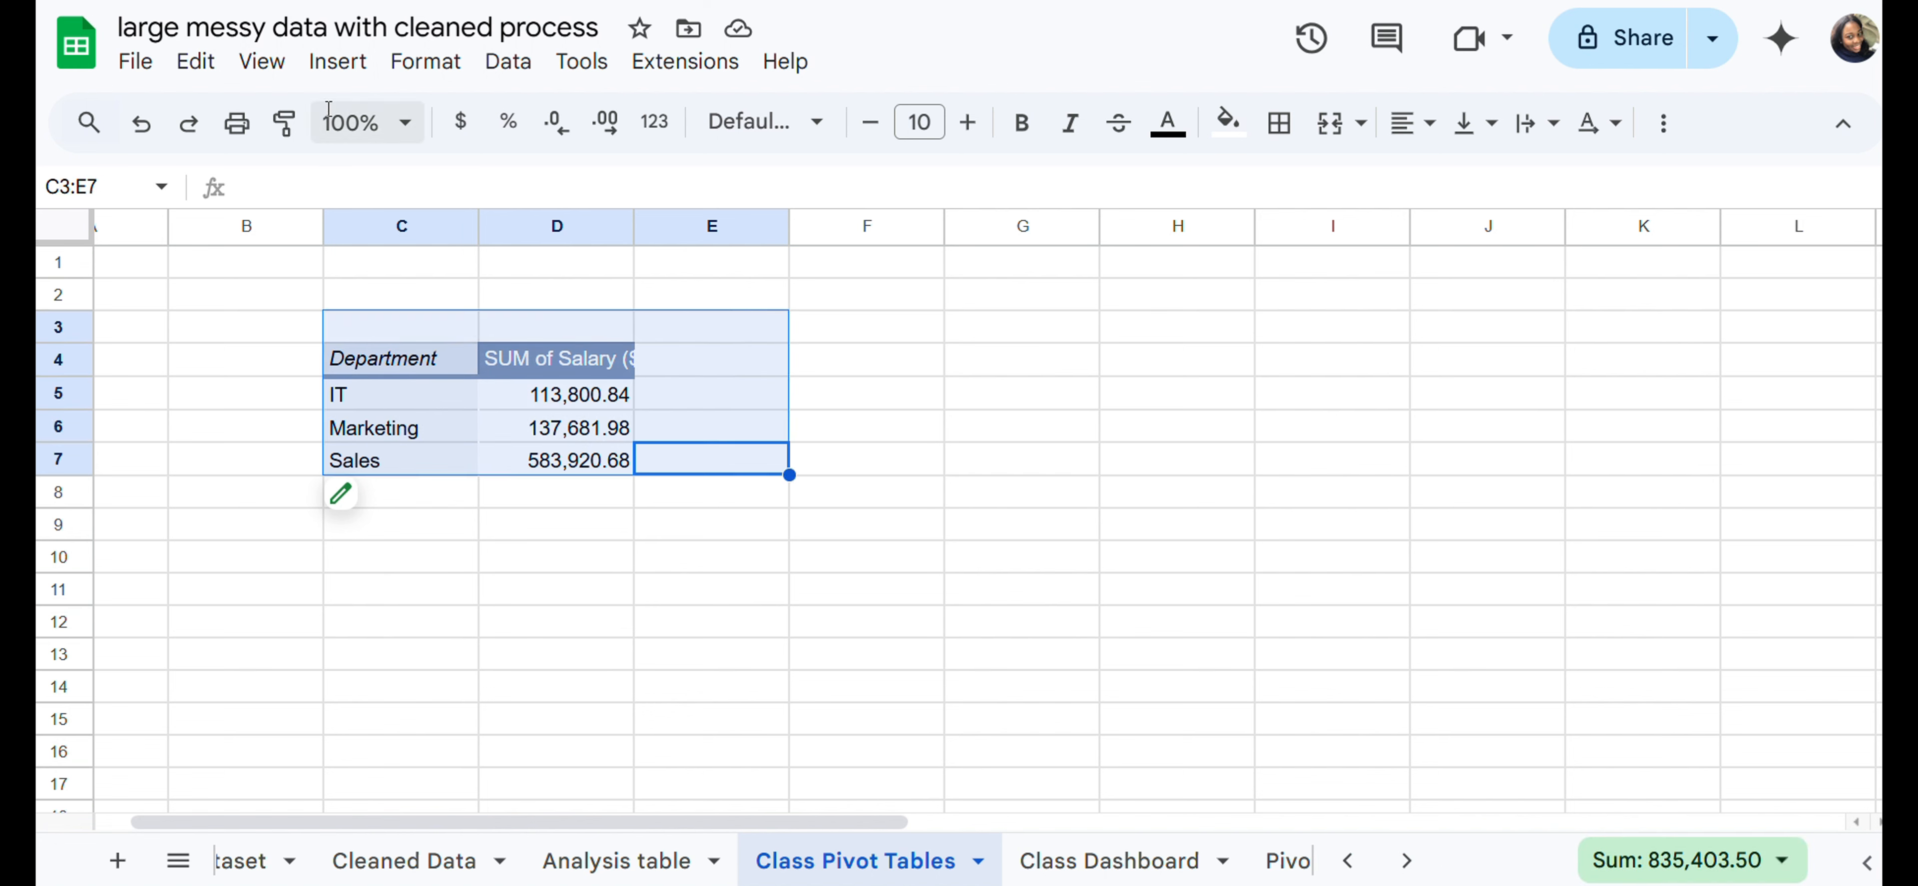
{"action": "left_click", "coordinate": [337, 61]}
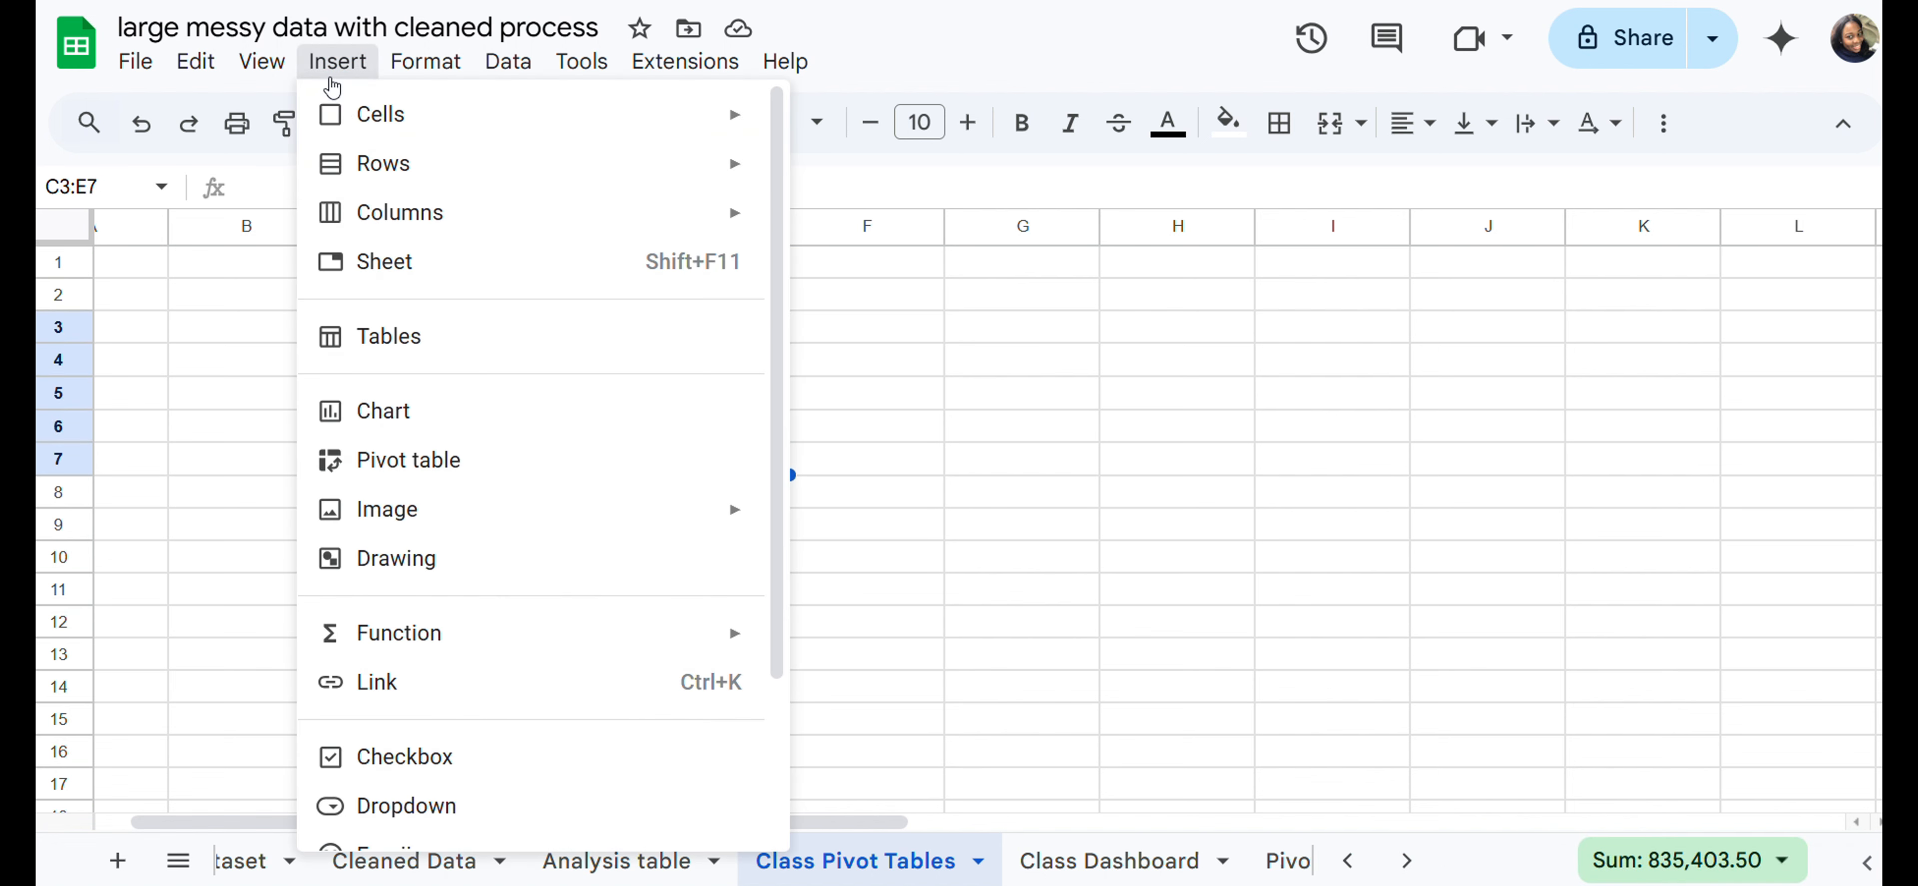
{"action": "left_click", "coordinate": [396, 409]}
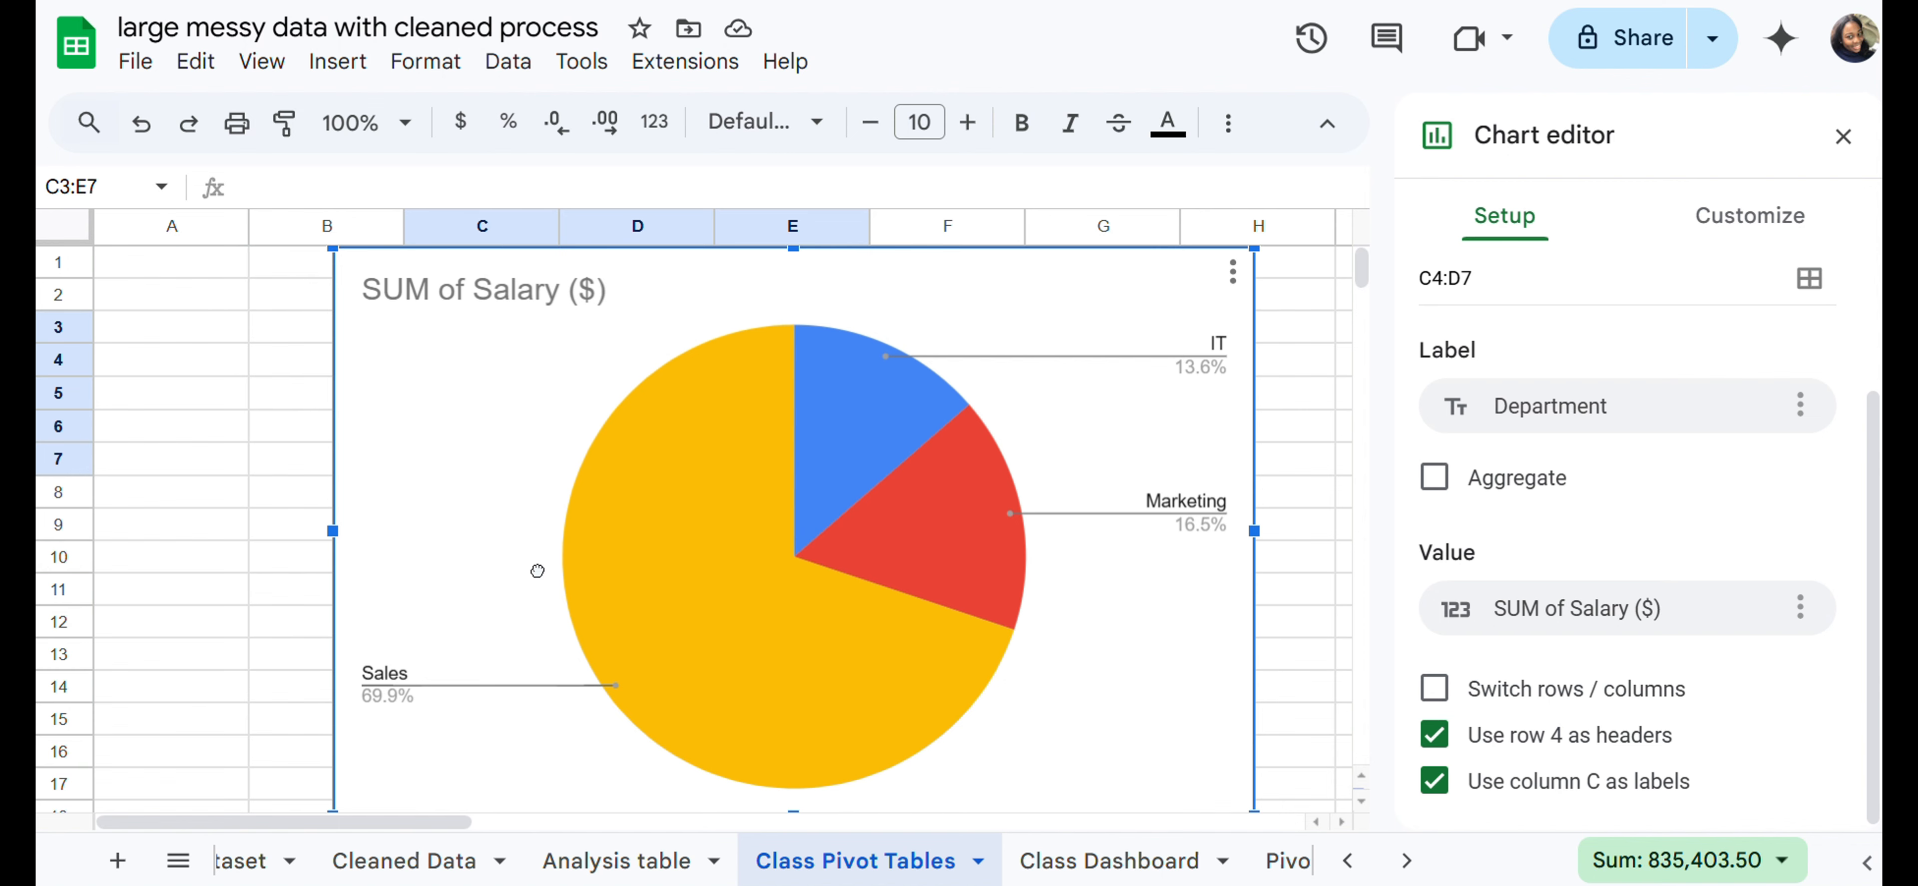
Step: Shrink the SUM of Salary ($) pie chart and place it directly below the pivot table, starting around row 9
{"action": "mouse_move", "coordinate": [536, 567]}
{"action": "left_mouse_down"}
{"action": "mouse_move", "coordinate": [727, 710]}
{"action": "mouse_move", "coordinate": [615, 552]}
{"action": "mouse_move", "coordinate": [411, 548]}
{"action": "mouse_move", "coordinate": [469, 707]}
{"action": "mouse_move", "coordinate": [560, 745]}
{"action": "mouse_move", "coordinate": [514, 655]}
{"action": "mouse_move", "coordinate": [501, 694]}
{"action": "mouse_move", "coordinate": [518, 570]}
{"action": "mouse_move", "coordinate": [502, 560]}
{"action": "left_mouse_up"}
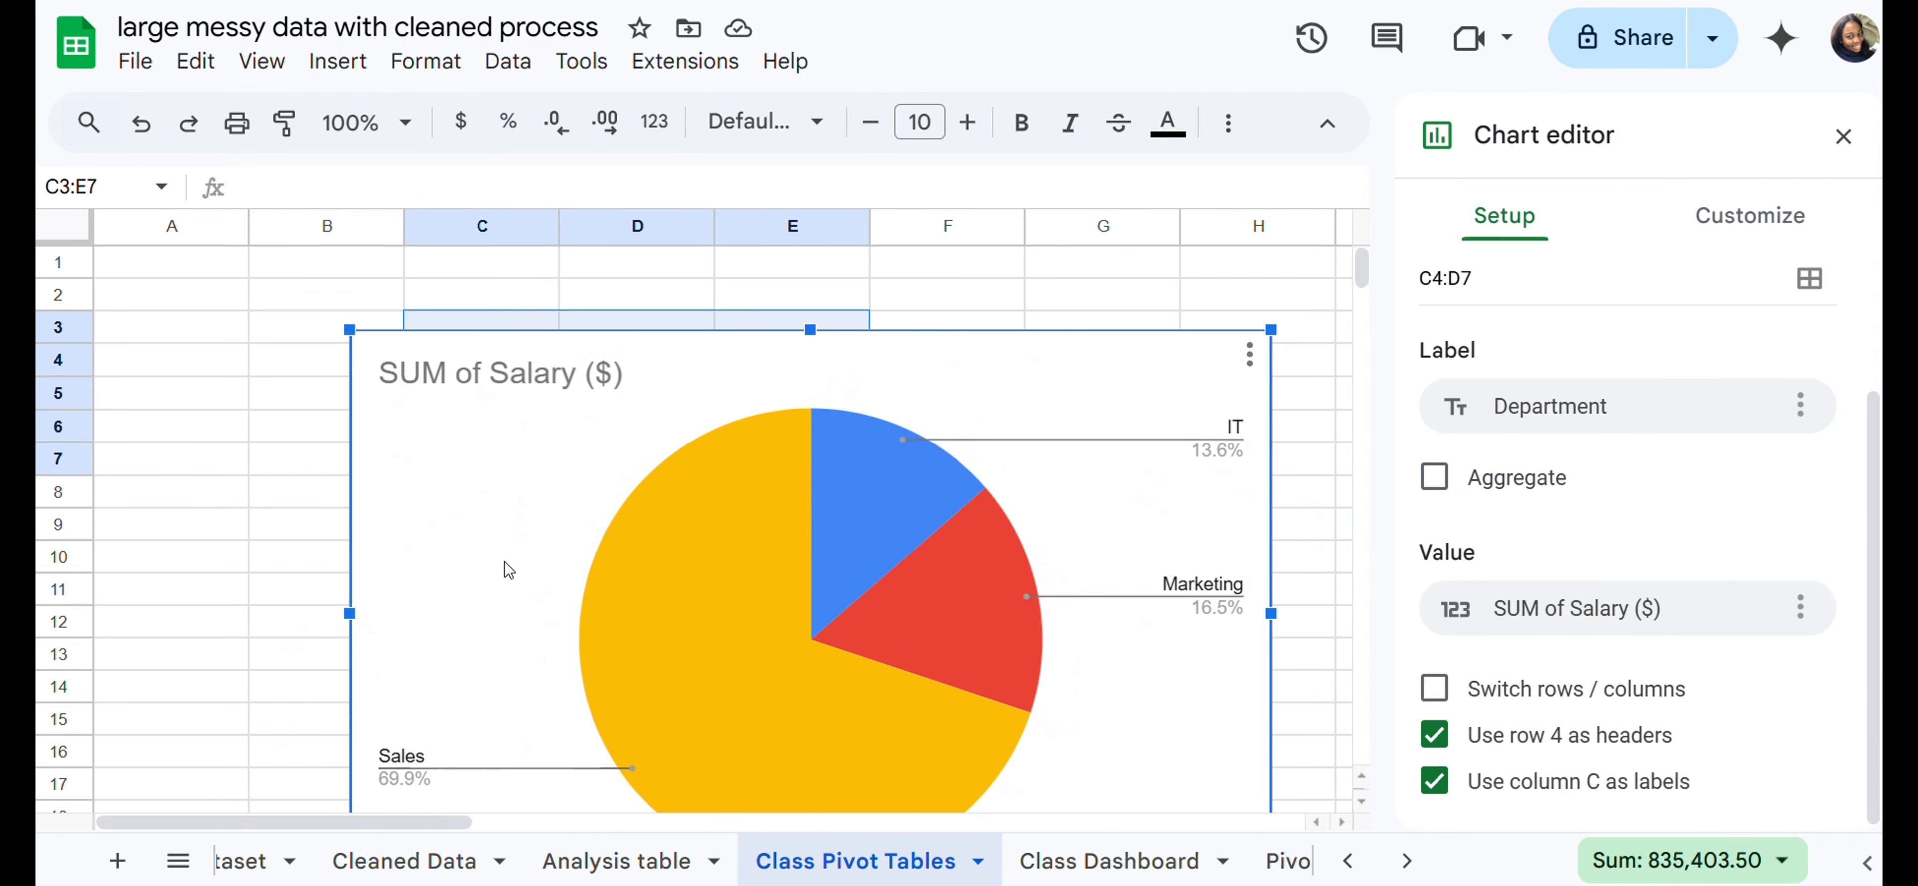
{"action": "scroll", "coordinate": [385, 287], "scroll_direction": "down", "scroll_amount": 1}
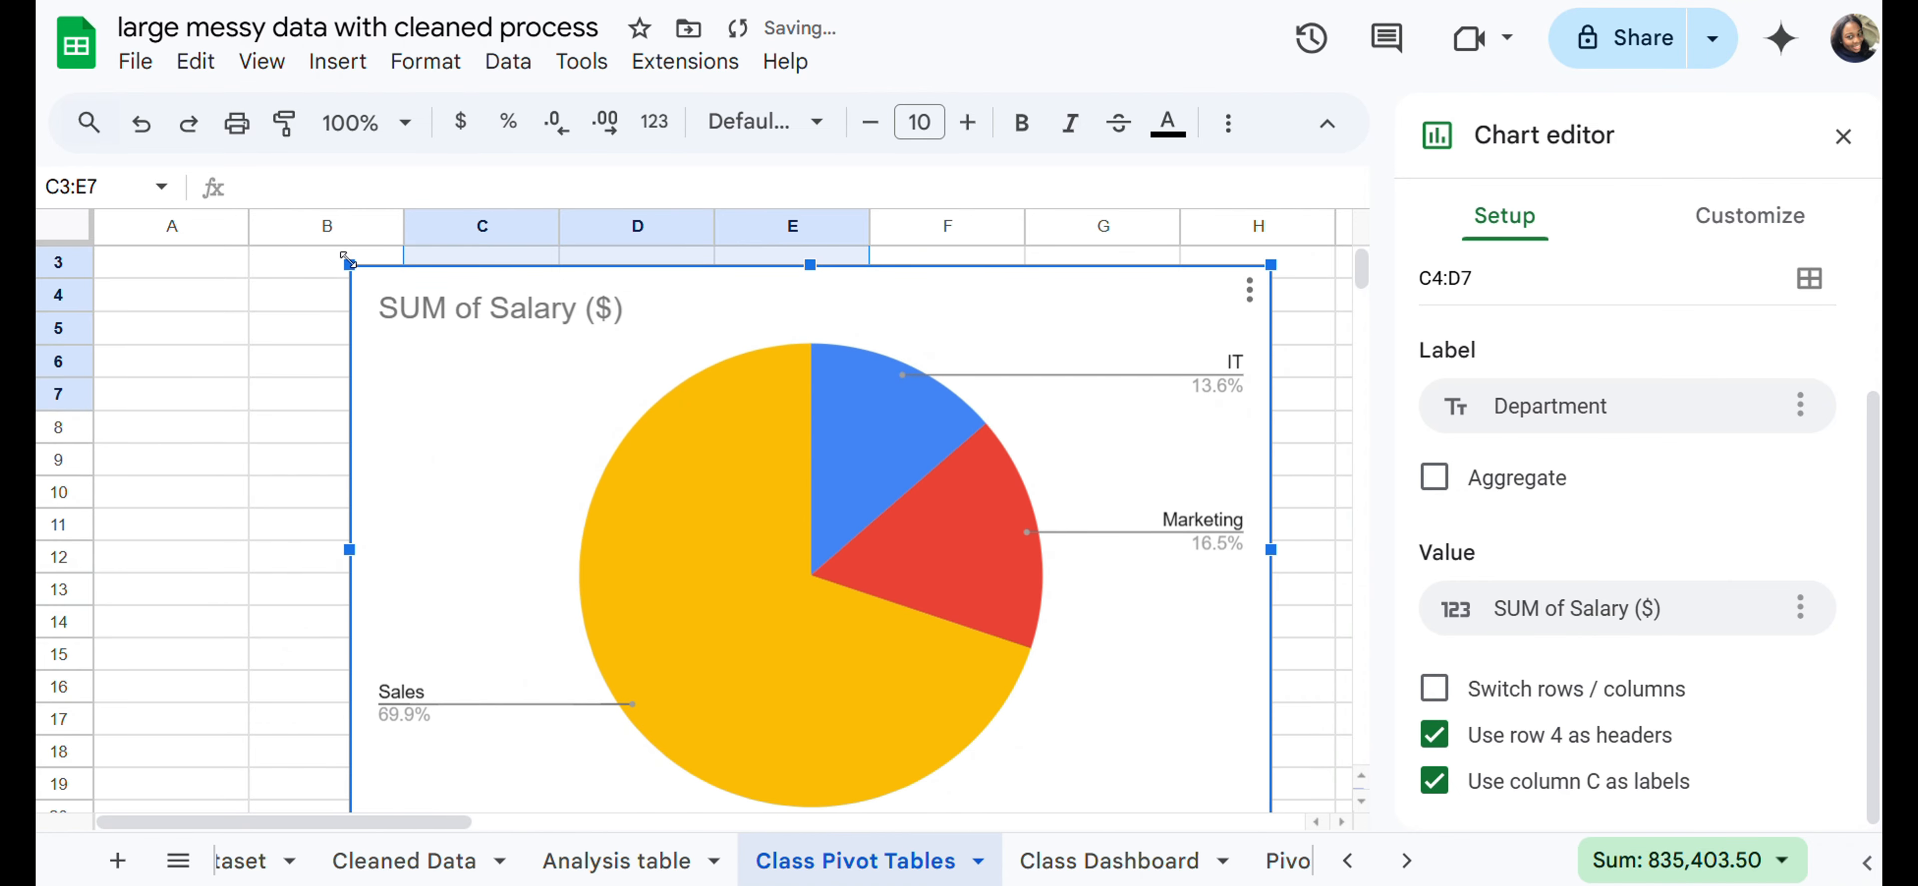
{"action": "scroll", "coordinate": [347, 259], "scroll_direction": "up", "scroll_amount": 1}
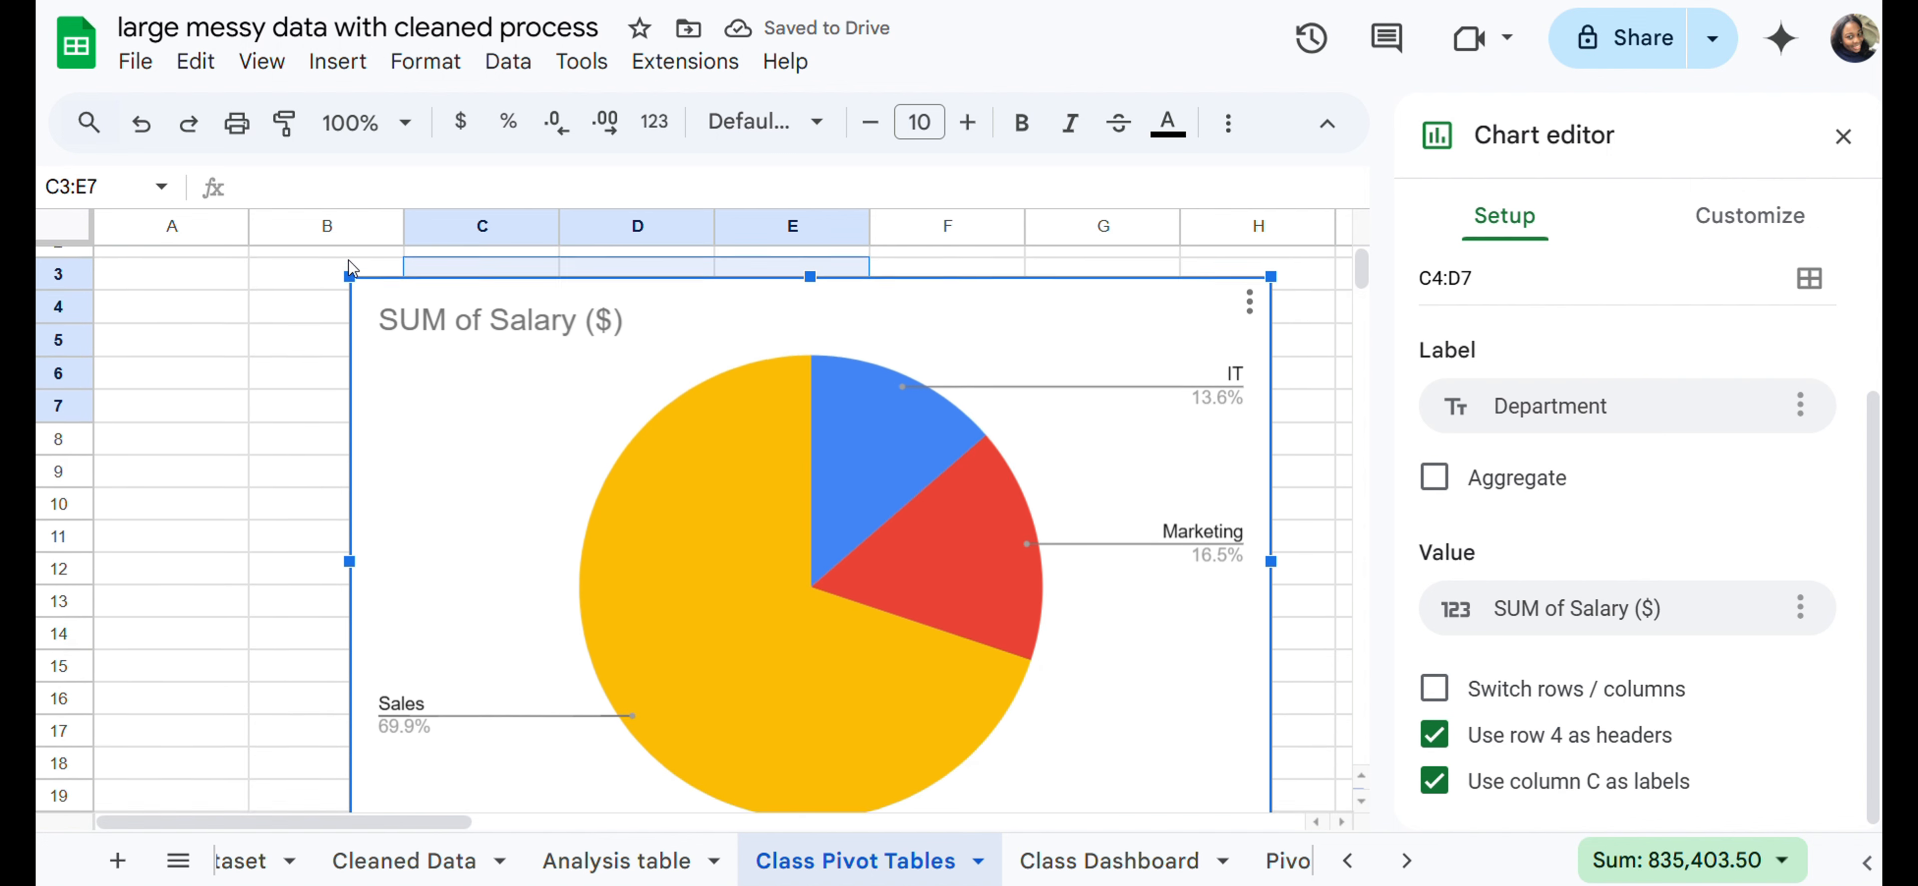
{"action": "left_click_drag", "start_coordinate": [349, 298], "coordinate": [768, 672]}
{"action": "scroll", "coordinate": [585, 569], "scroll_direction": "up", "scroll_amount": 2}
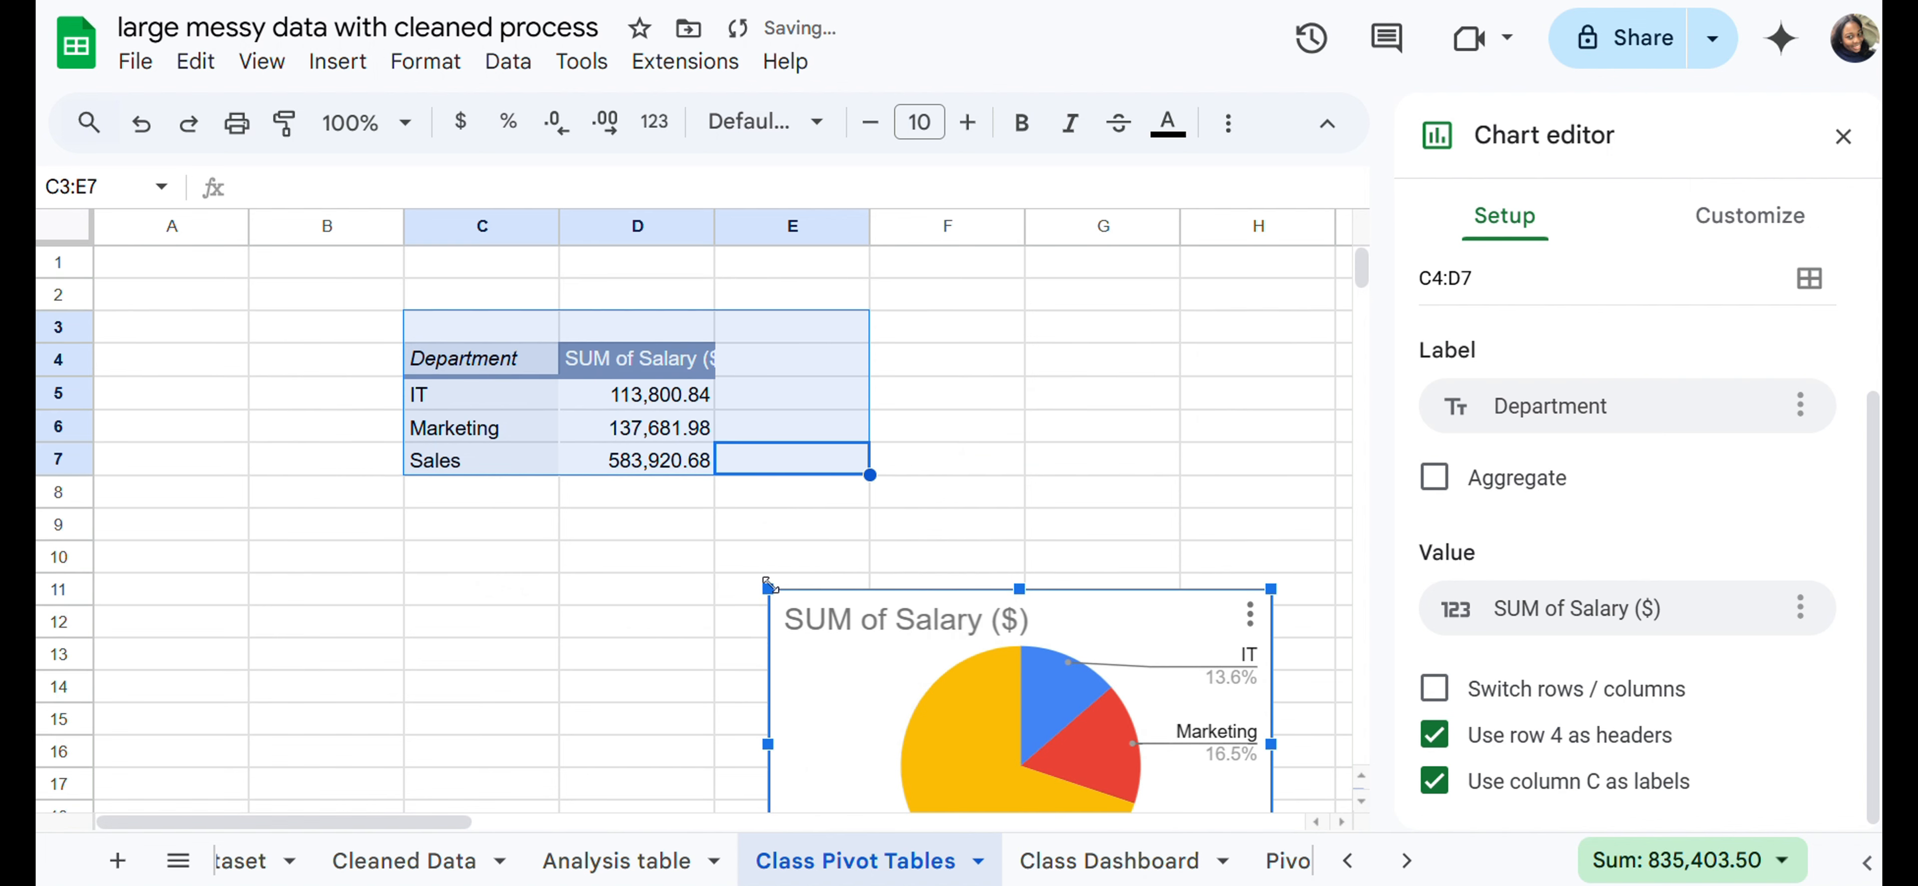
{"action": "left_click_drag", "start_coordinate": [845, 669], "coordinate": [556, 630]}
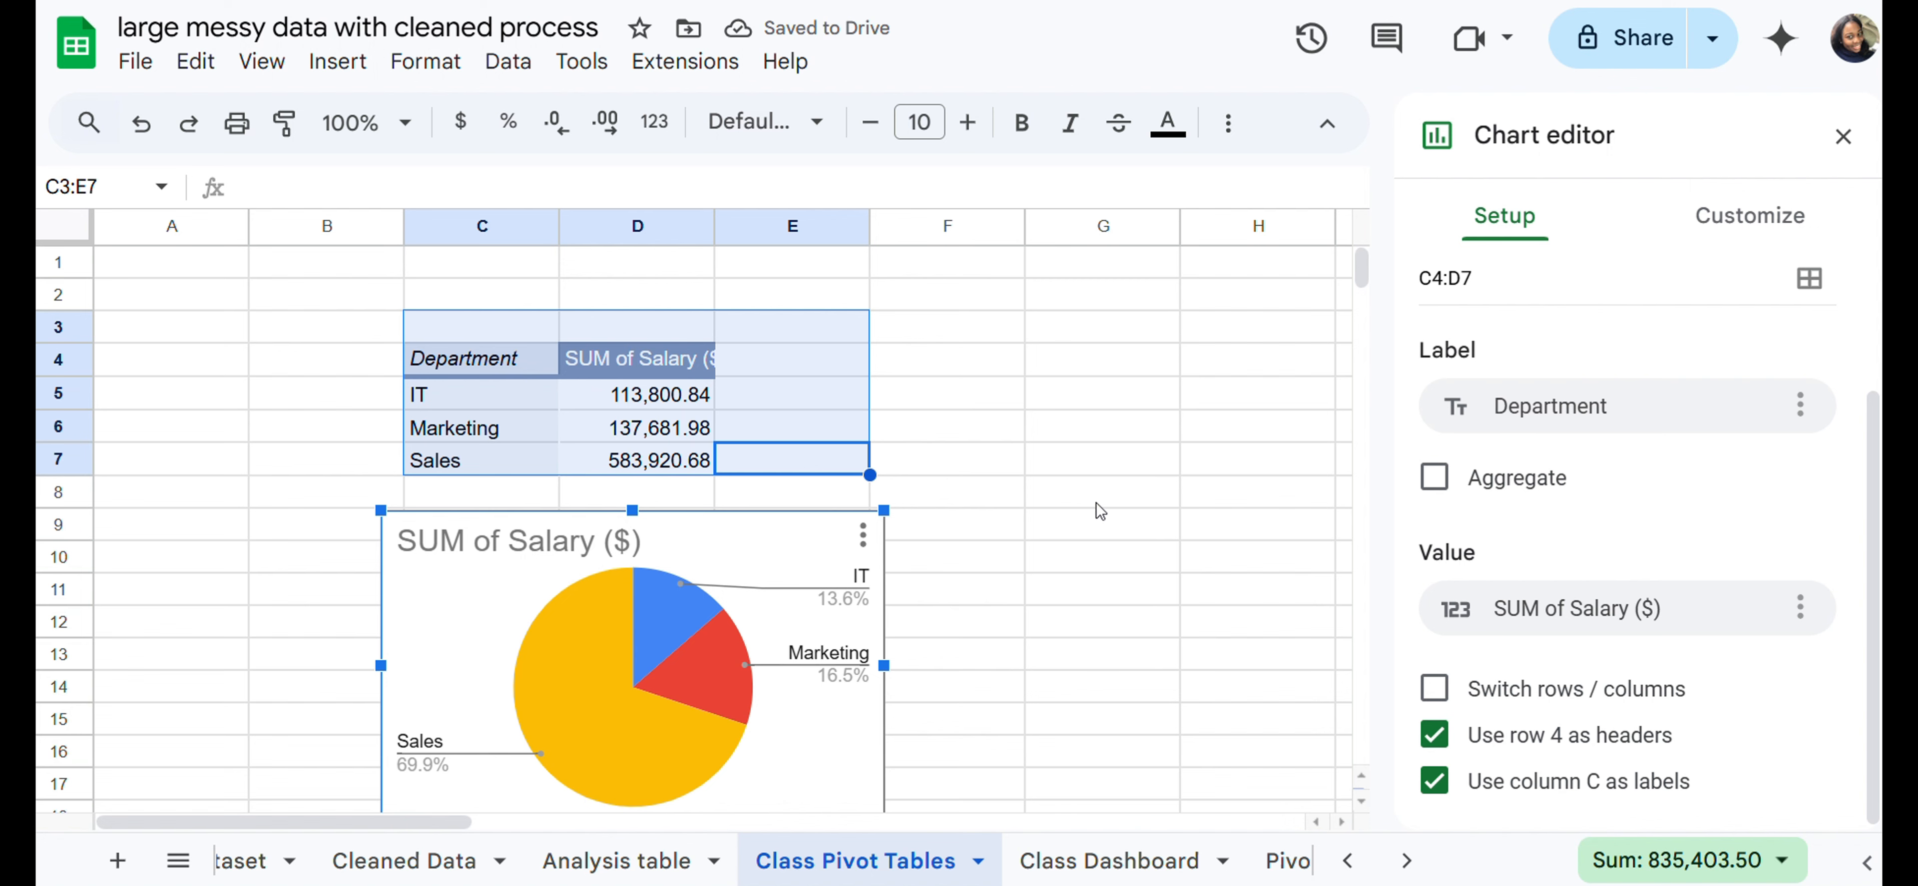
{"action": "scroll", "coordinate": [1293, 516], "scroll_direction": "right", "scroll_amount": 3}
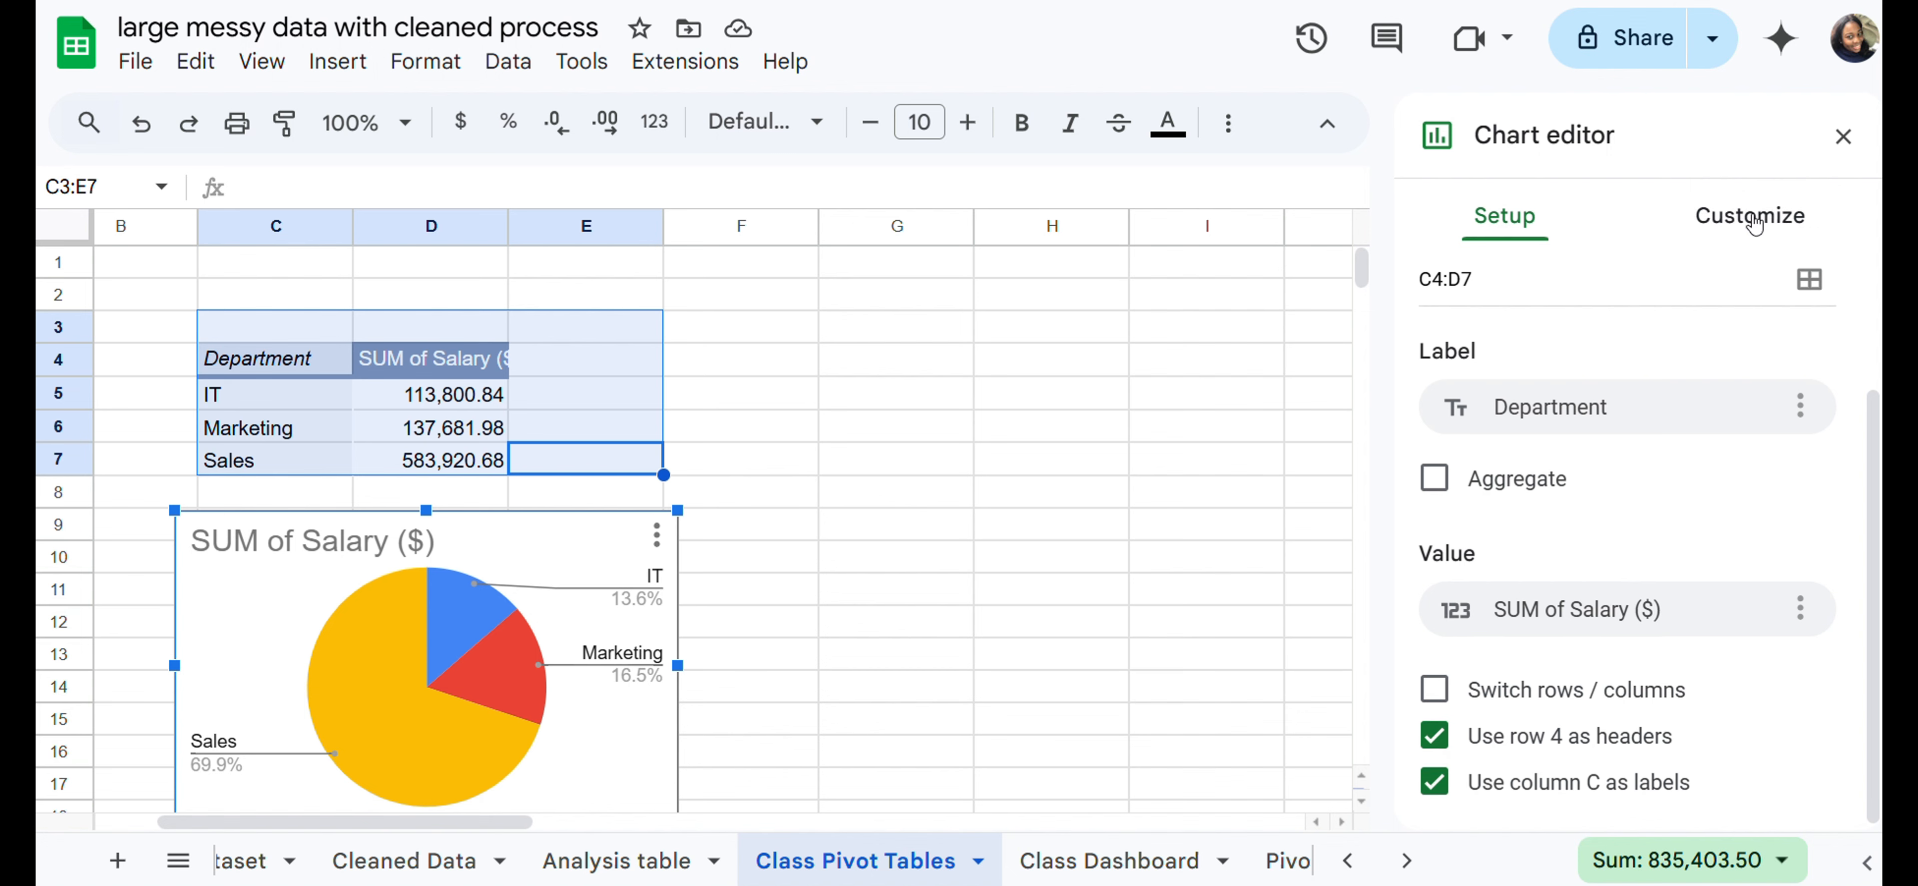
{"action": "left_click", "coordinate": [1751, 217]}
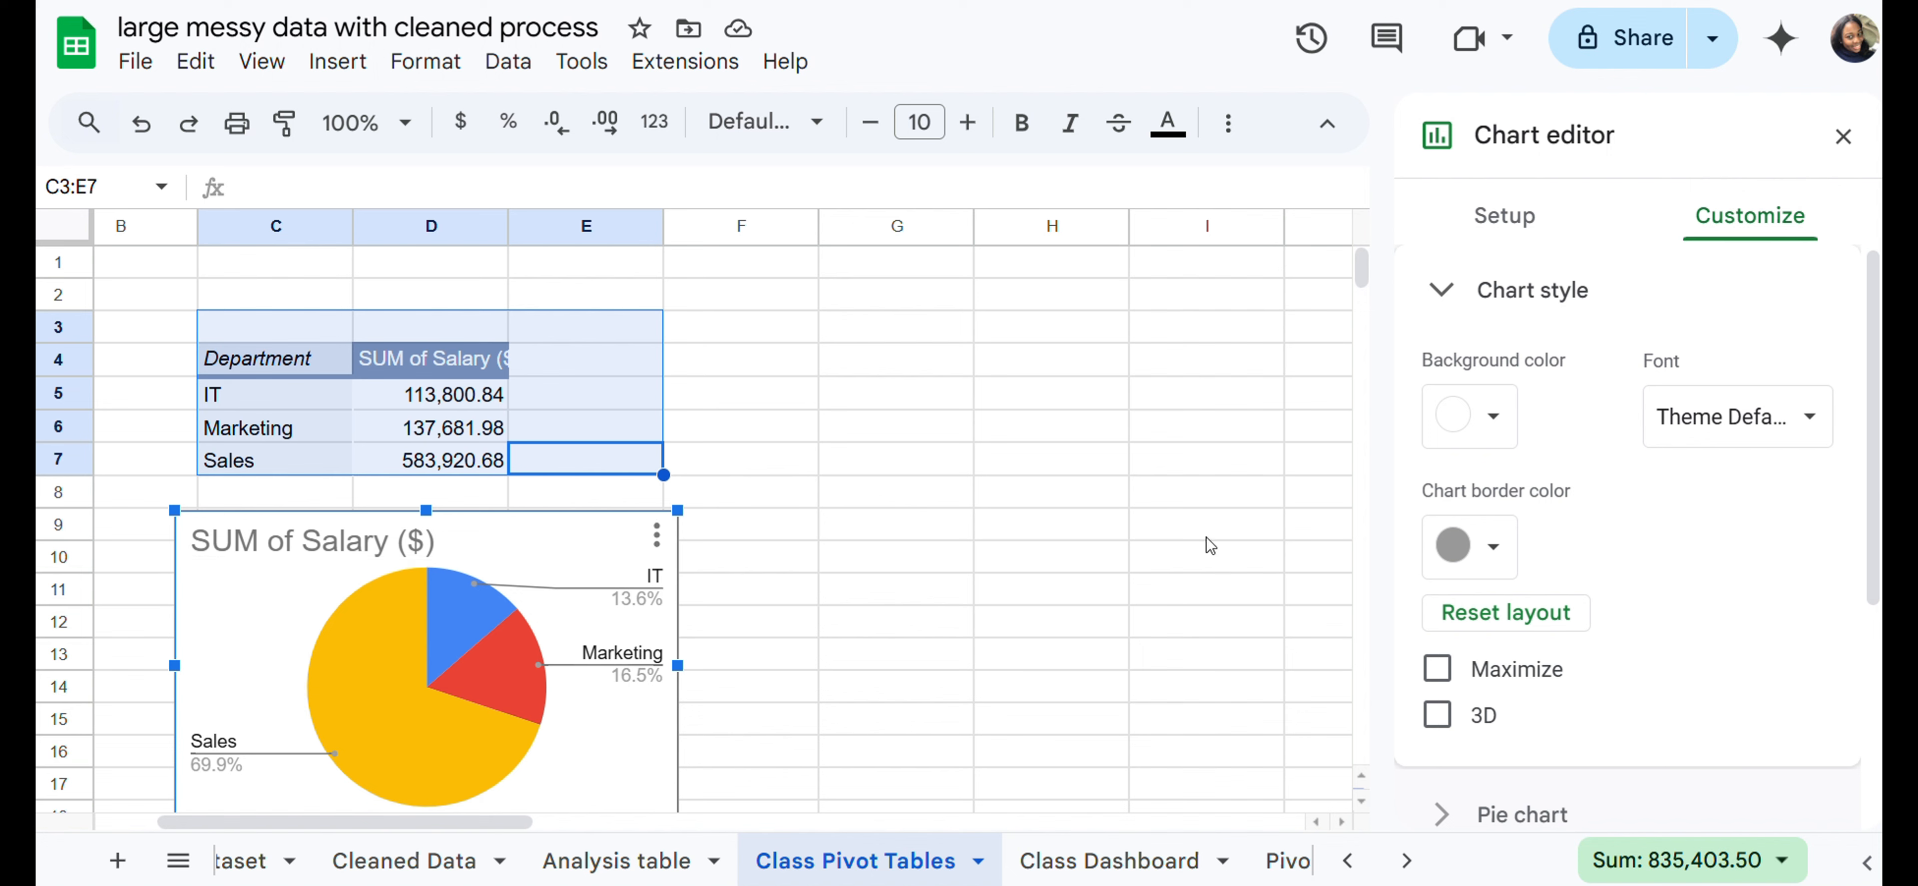
{"action": "left_click", "coordinate": [1462, 547]}
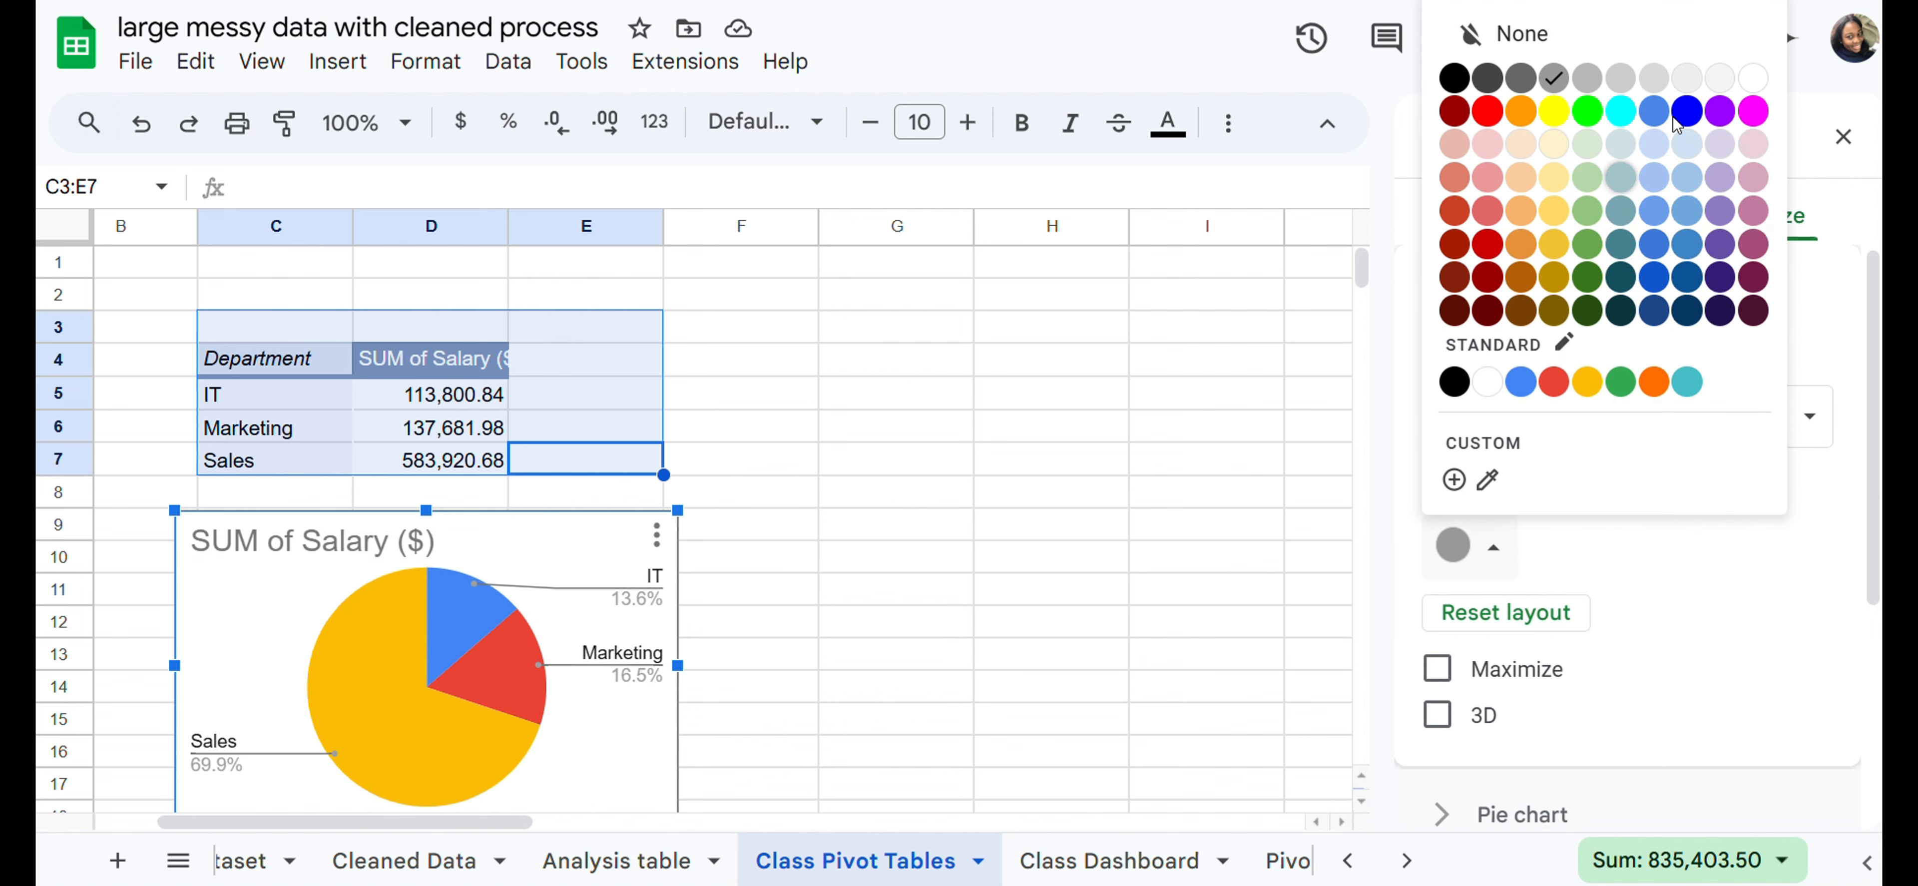
{"action": "left_click", "coordinate": [1221, 685]}
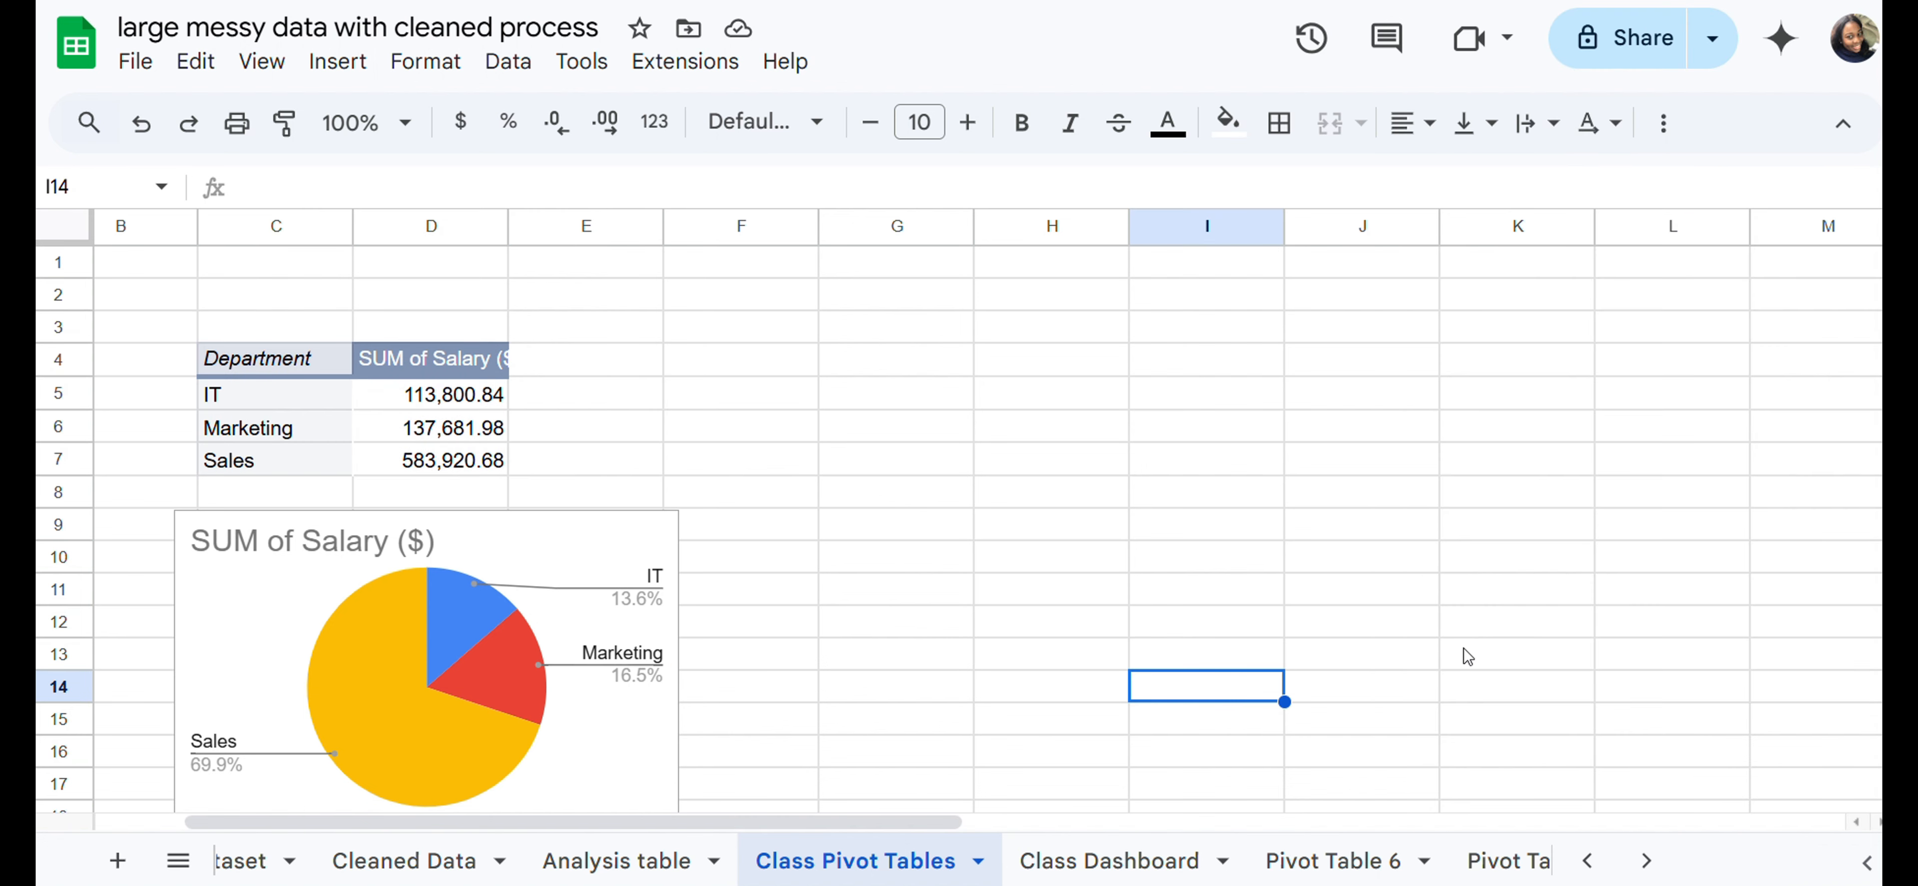
Step: Change the pie chart's title text to "SUM of Salary ($) vs Department"
{"action": "left_click", "coordinate": [656, 535]}
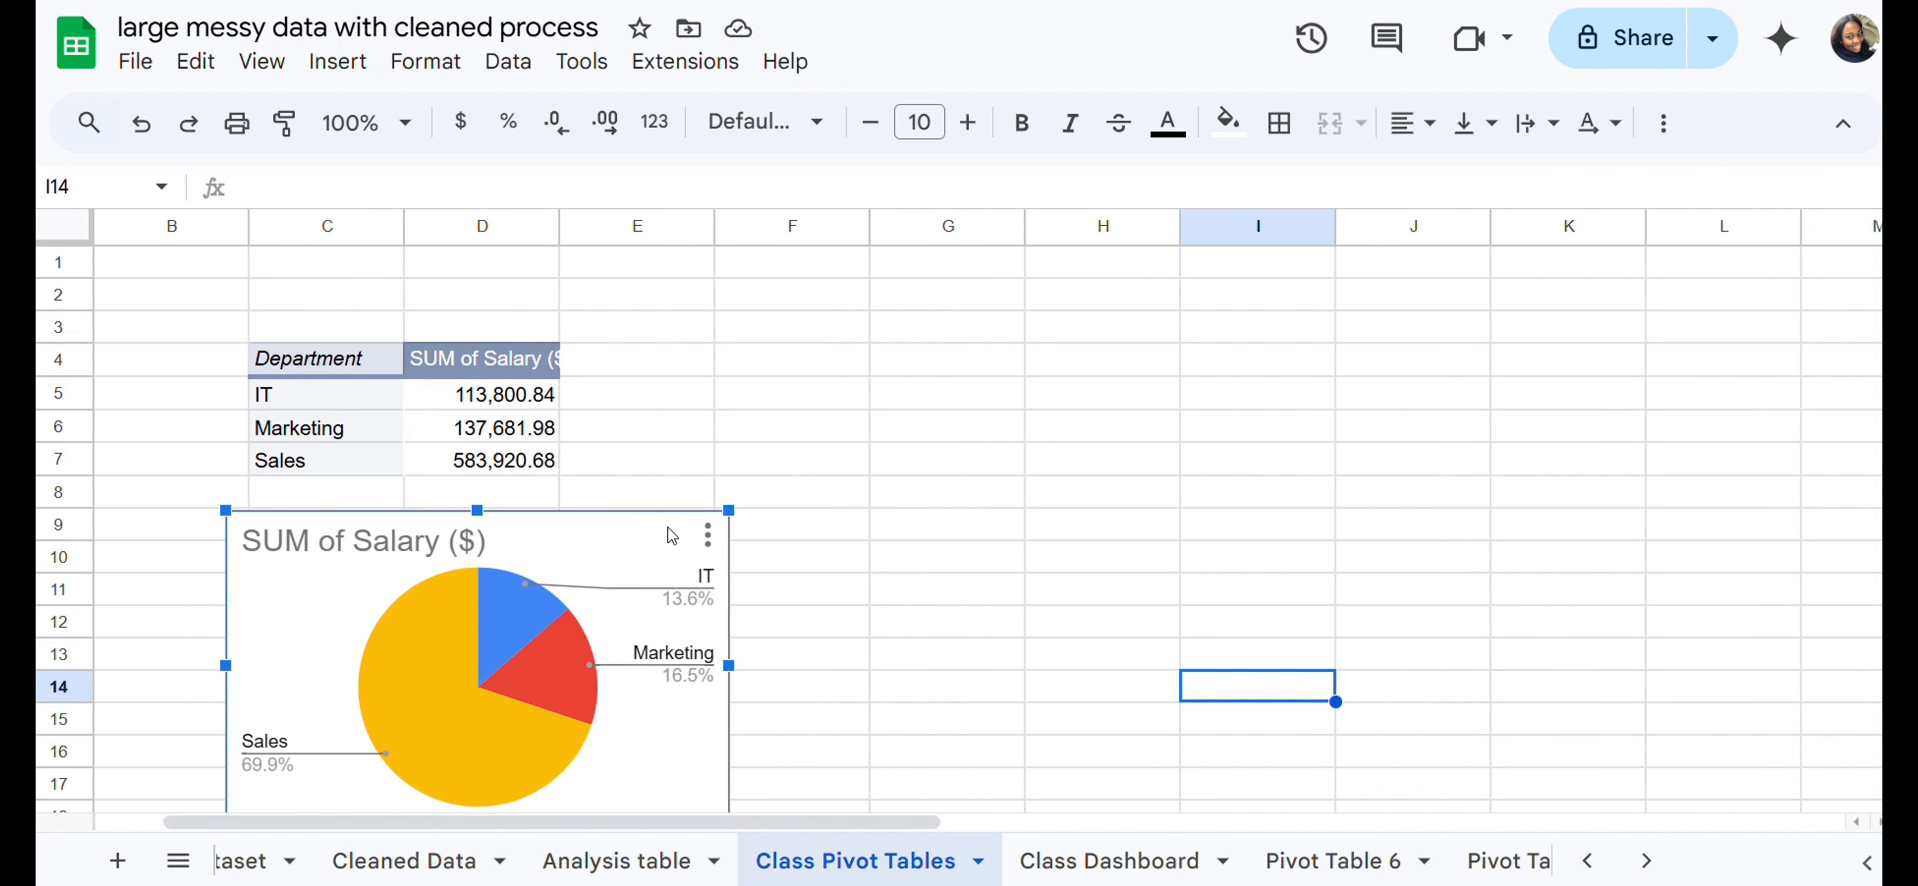
{"action": "left_click", "coordinate": [707, 535]}
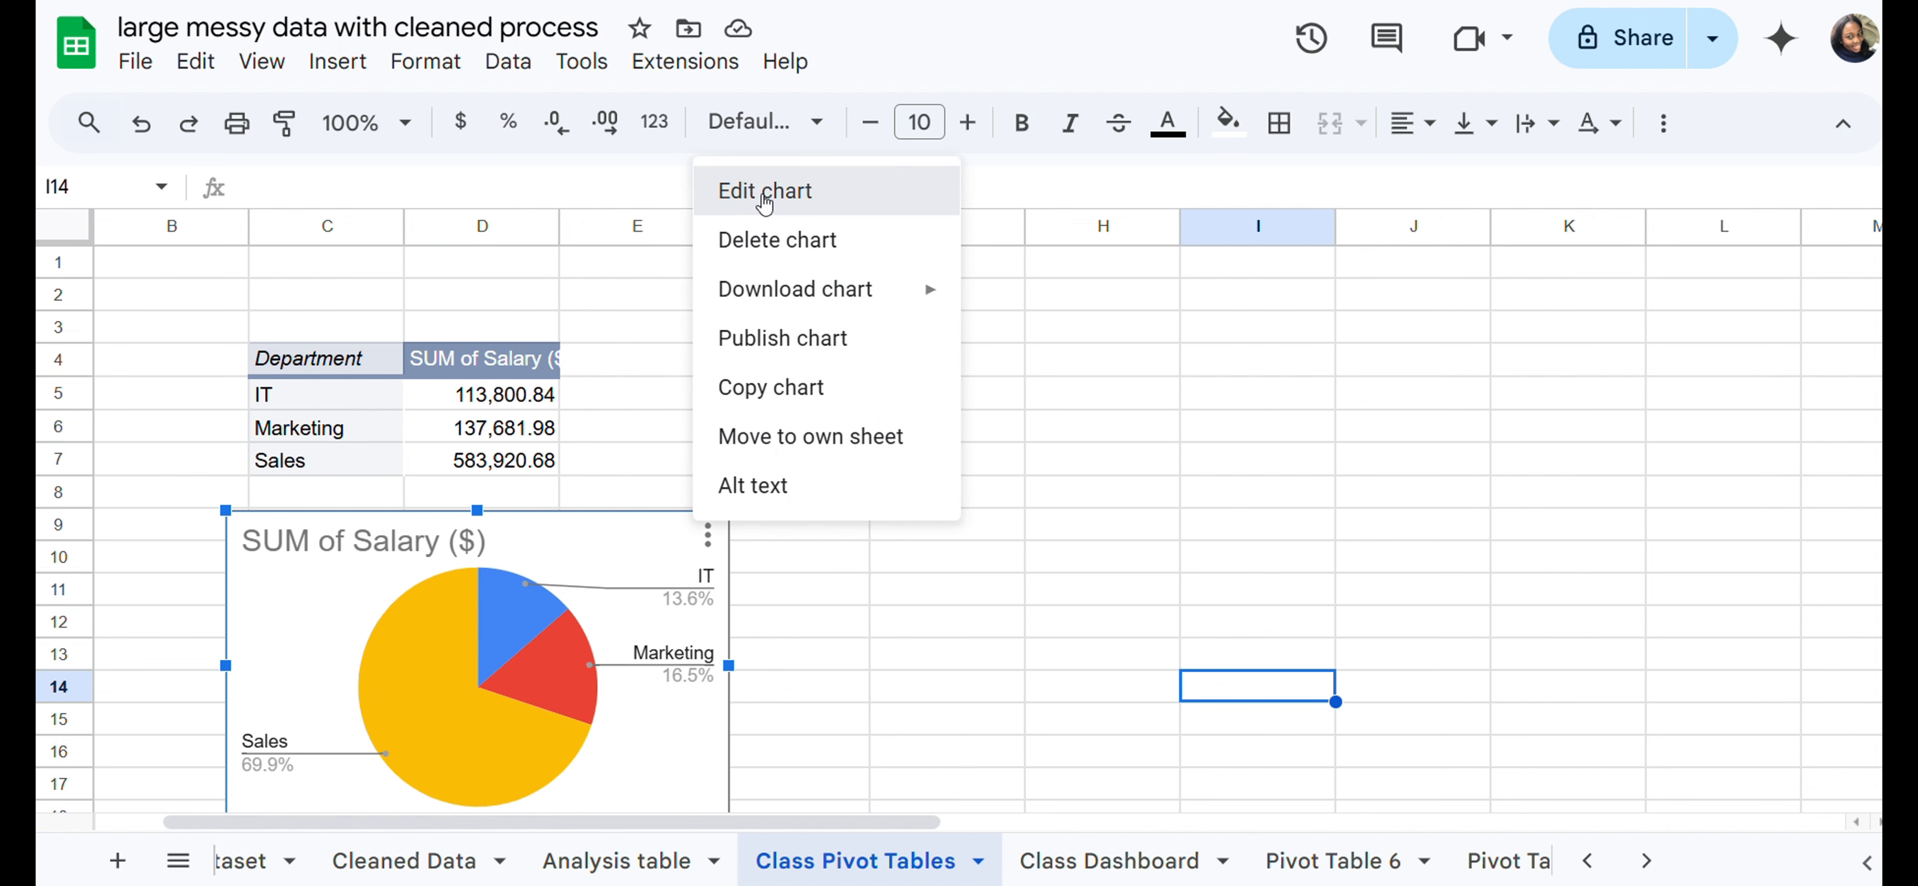
{"action": "left_click", "coordinate": [764, 196]}
{"action": "scroll", "coordinate": [1616, 521], "scroll_direction": "down", "scroll_amount": 2}
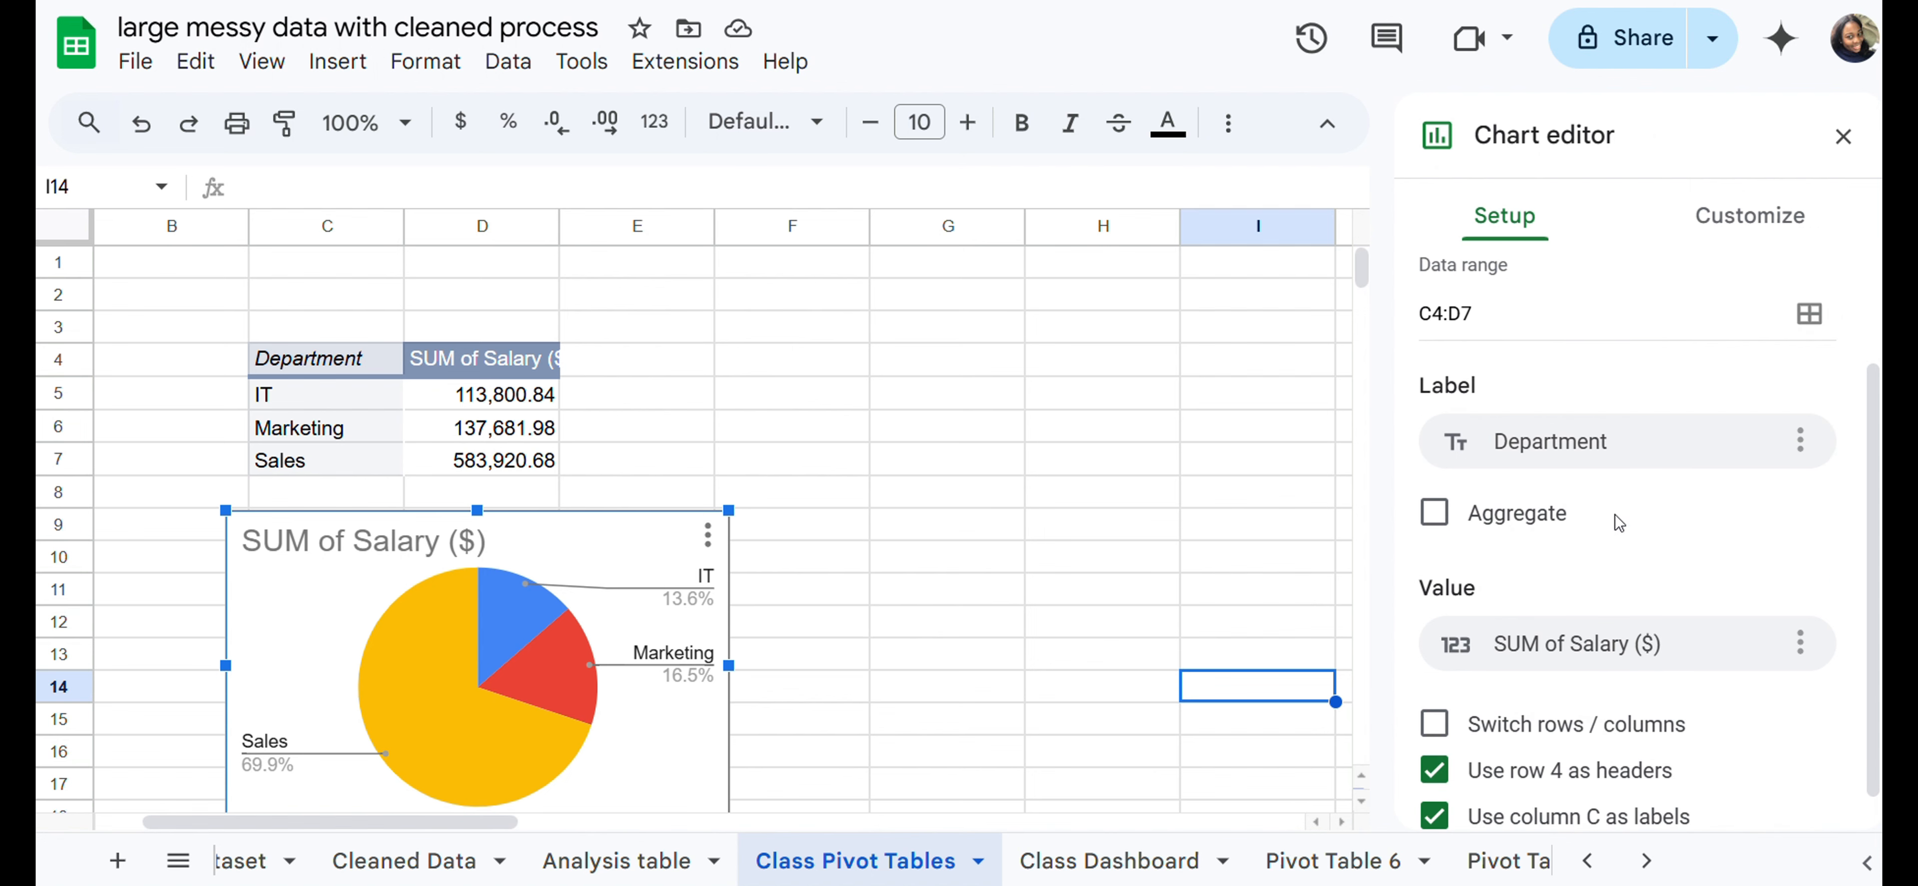
{"action": "scroll", "coordinate": [1620, 524], "scroll_direction": "up", "scroll_amount": 2}
{"action": "left_click", "coordinate": [1749, 220]}
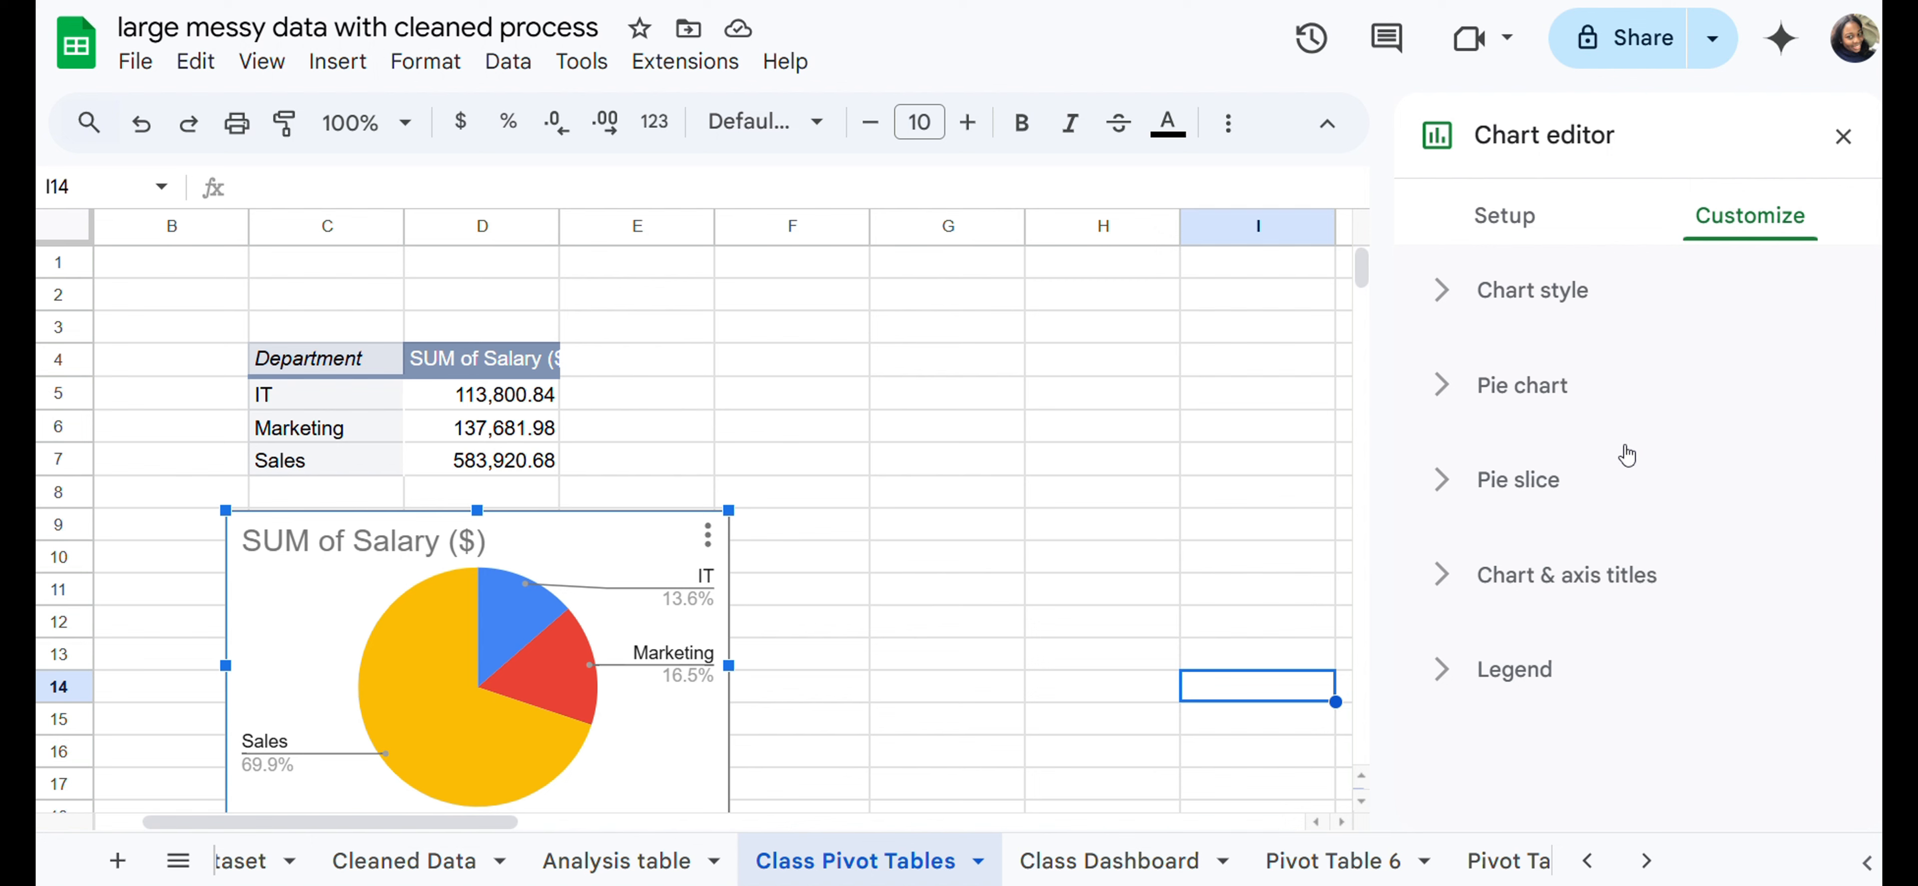
{"action": "left_click", "coordinate": [1550, 305]}
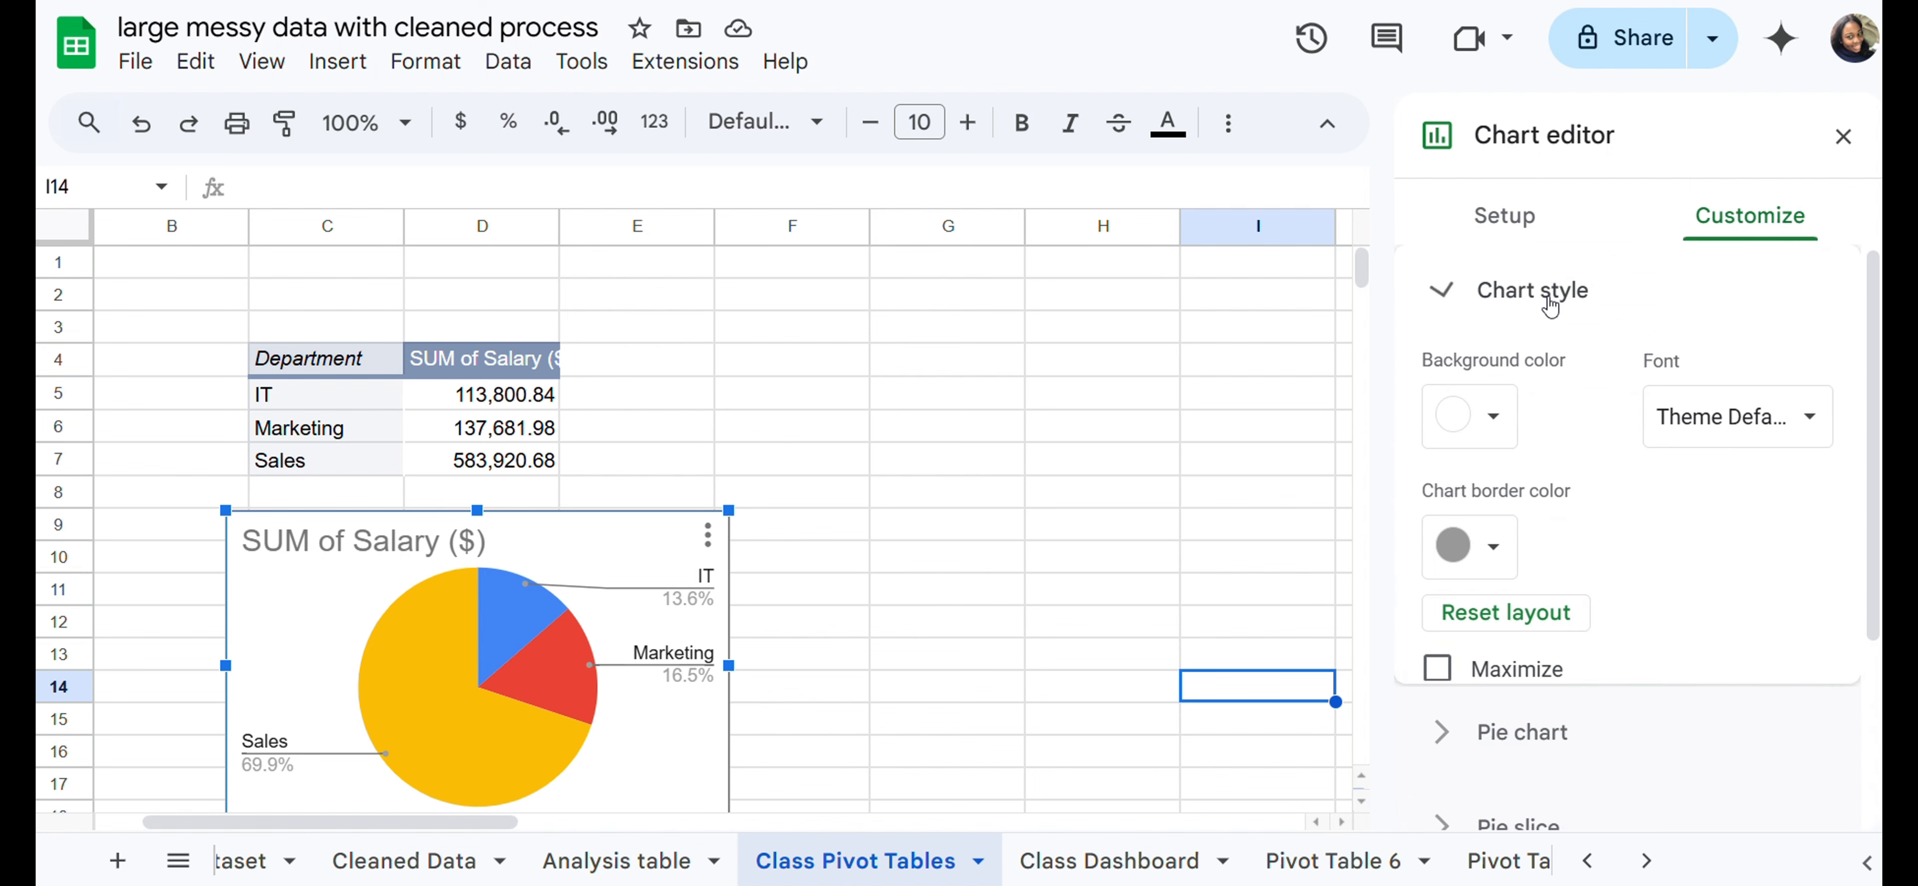
{"action": "scroll", "coordinate": [1615, 543], "scroll_direction": "down", "scroll_amount": 3}
{"action": "scroll", "coordinate": [1614, 544], "scroll_direction": "down", "scroll_amount": 1}
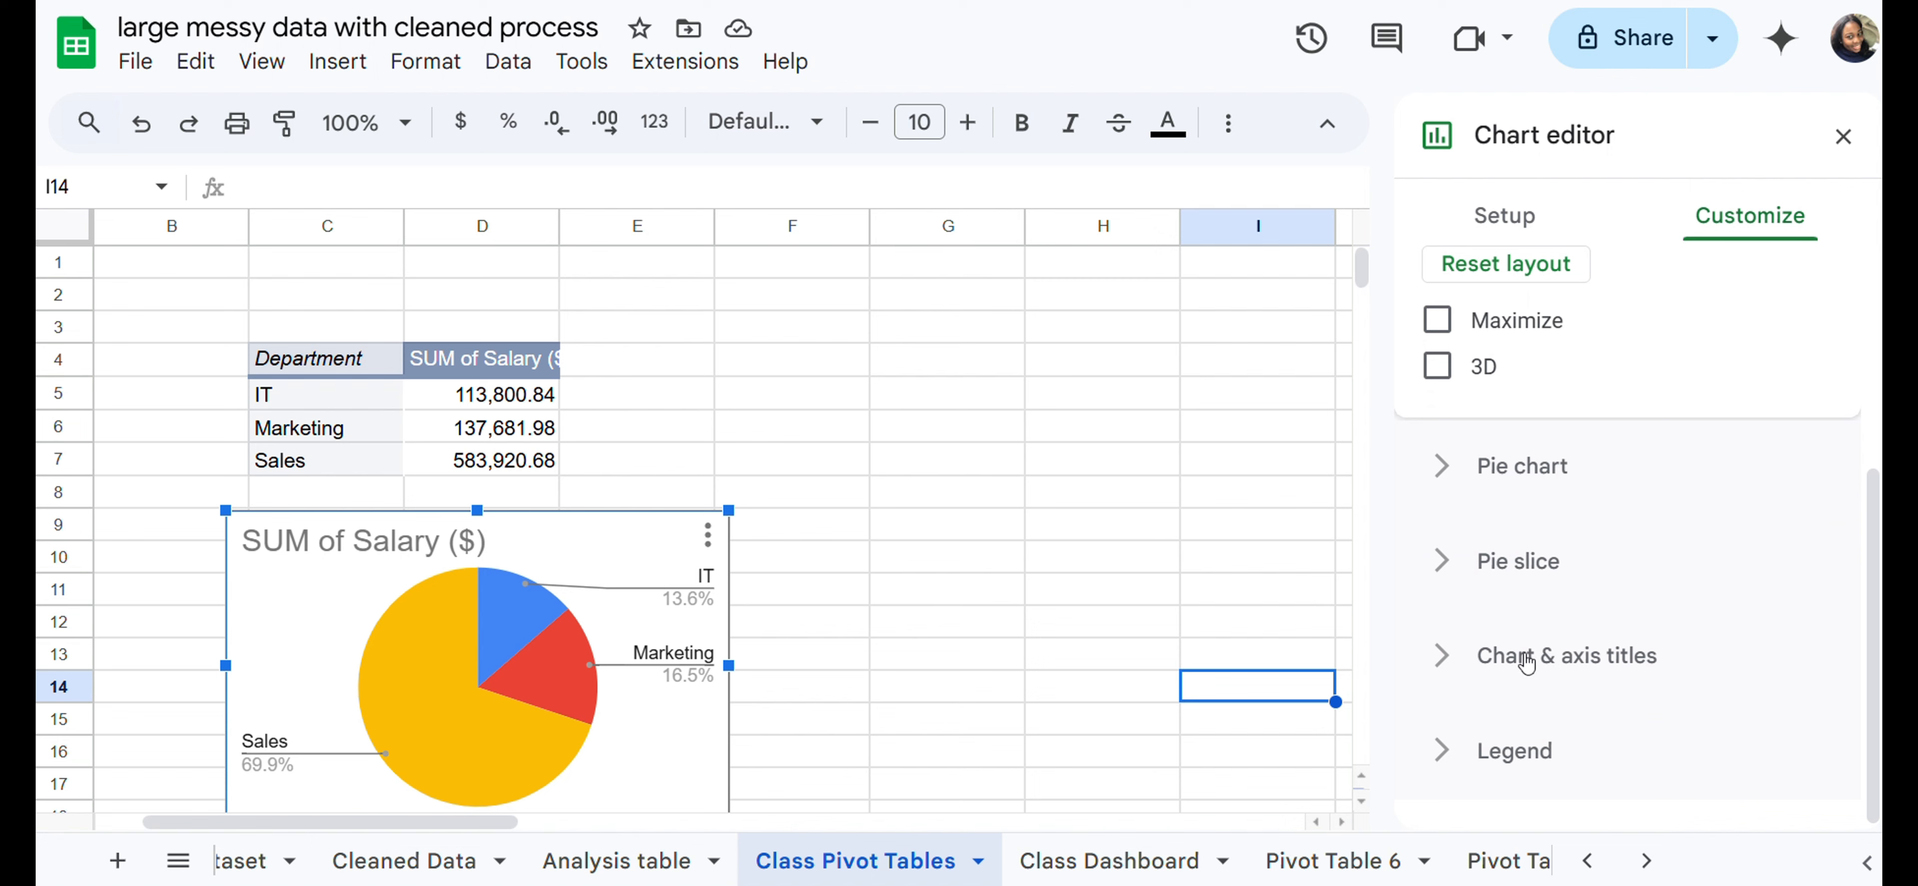
{"action": "left_click", "coordinate": [1563, 670]}
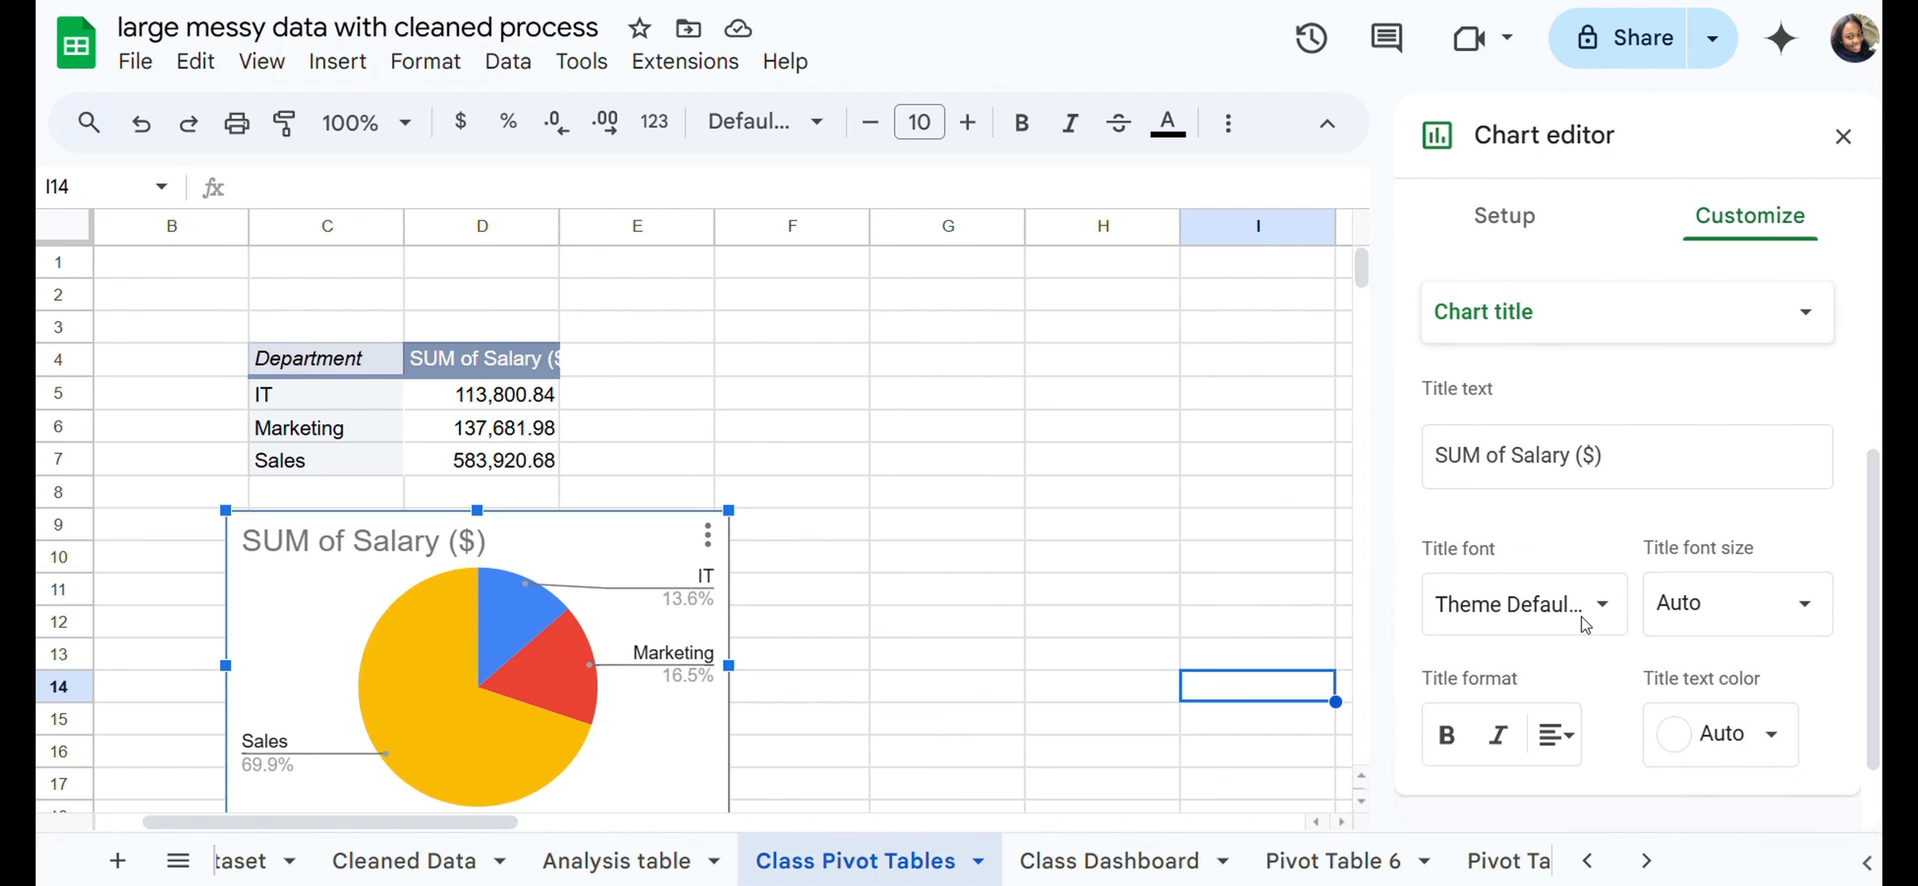
{"action": "left_click", "coordinate": [1622, 463]}
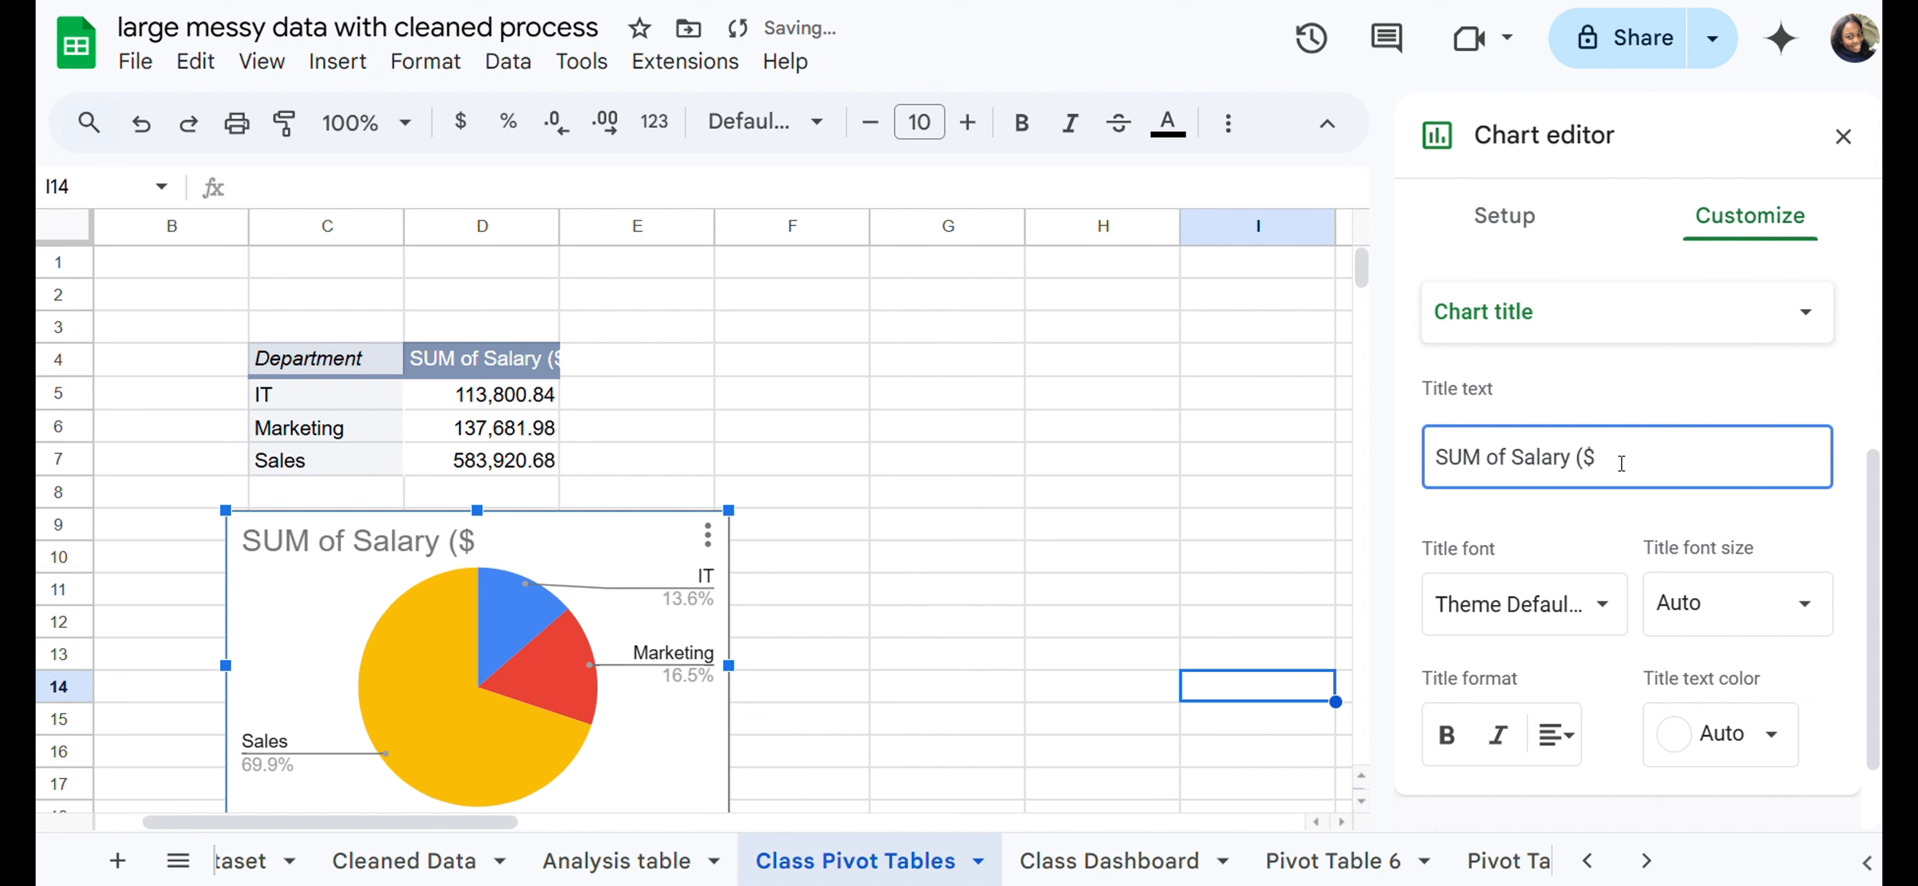
{"action": "type", "text": "vs Depar"}
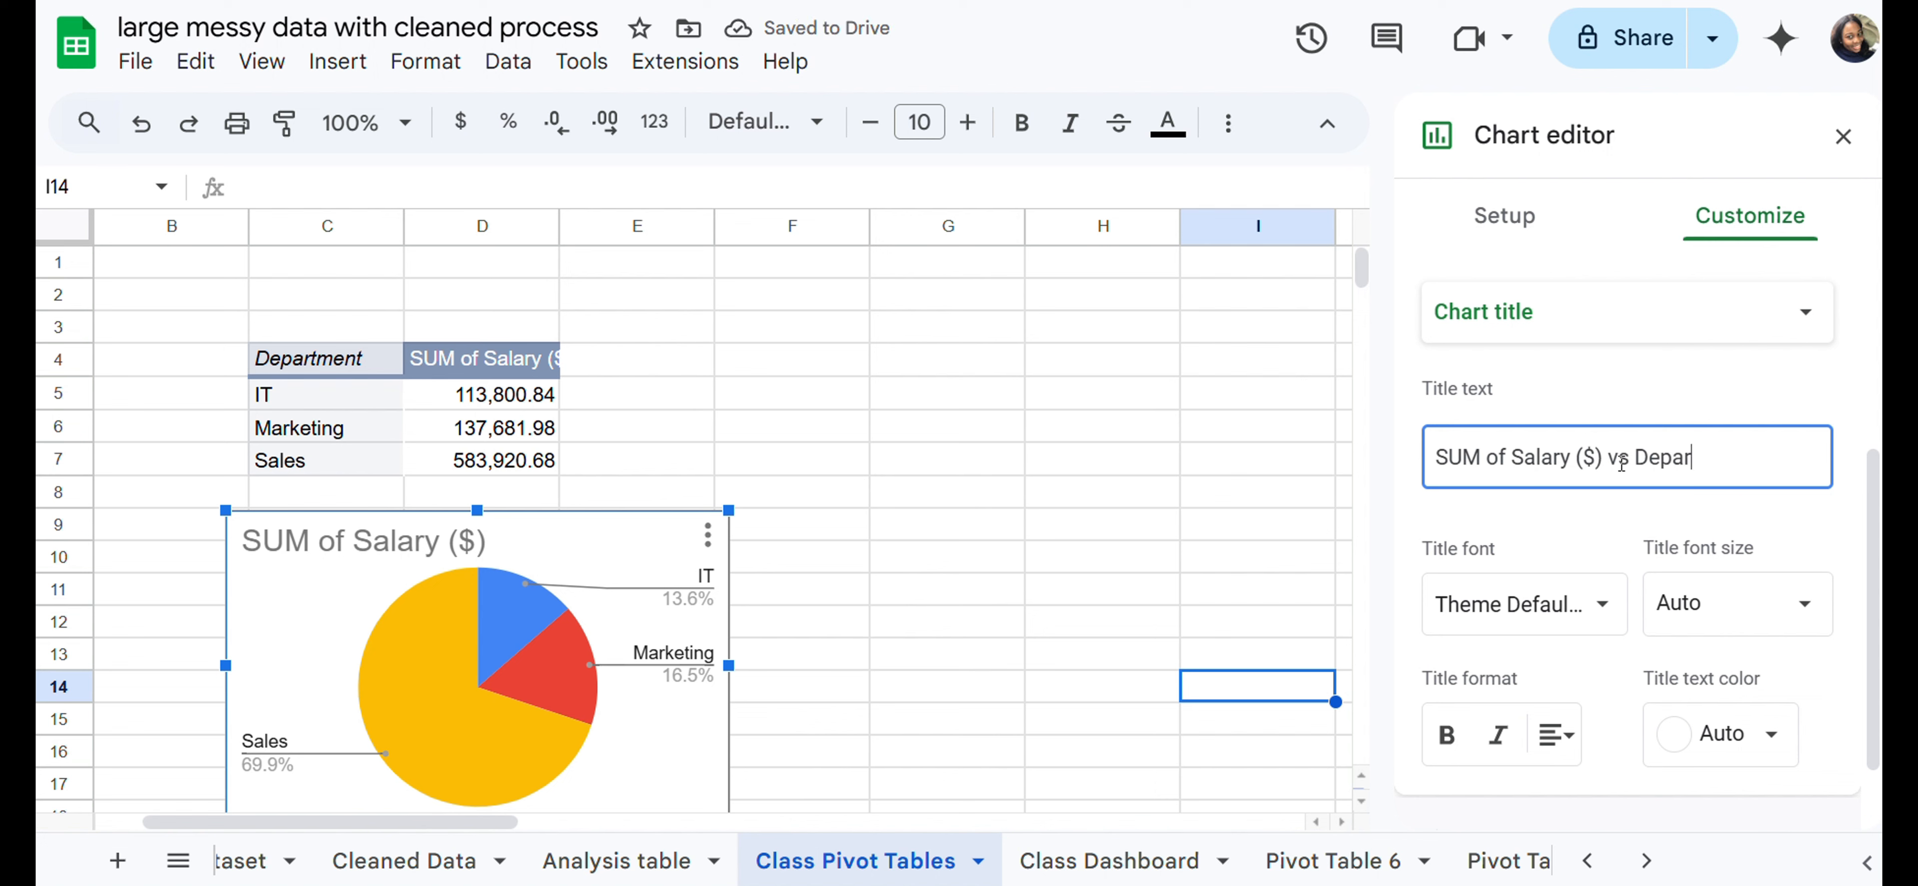
{"action": "type", "text": "tment"}
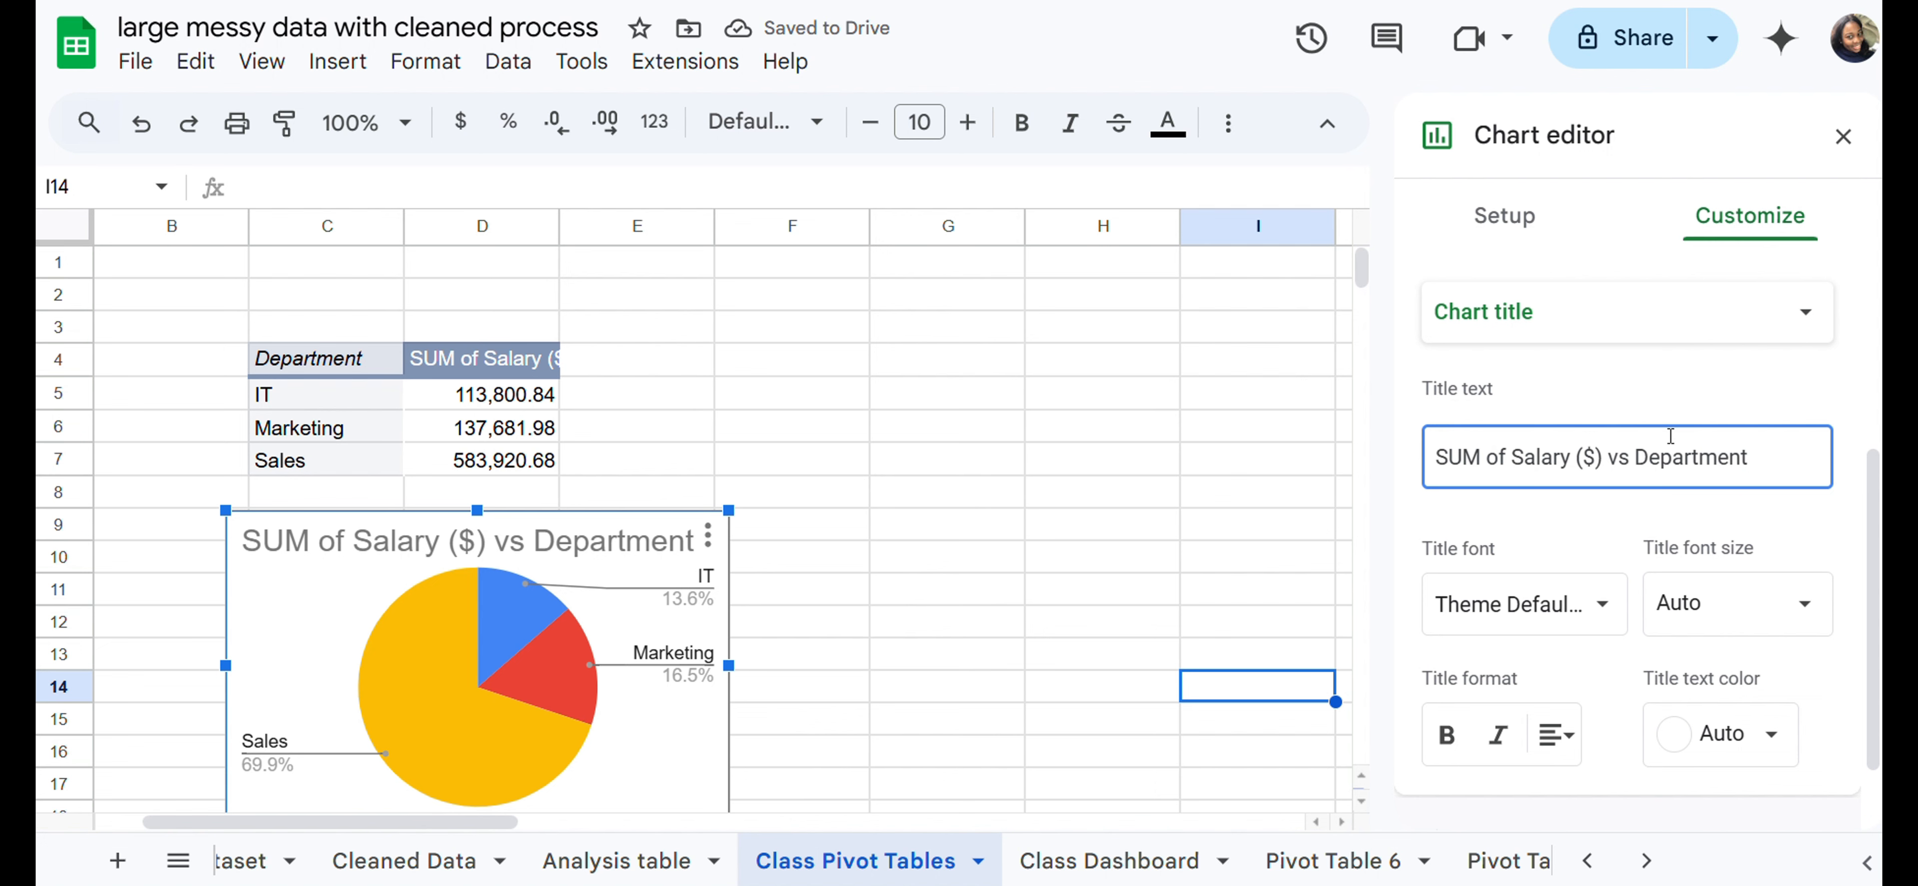
{"action": "left_click", "coordinate": [1187, 564]}
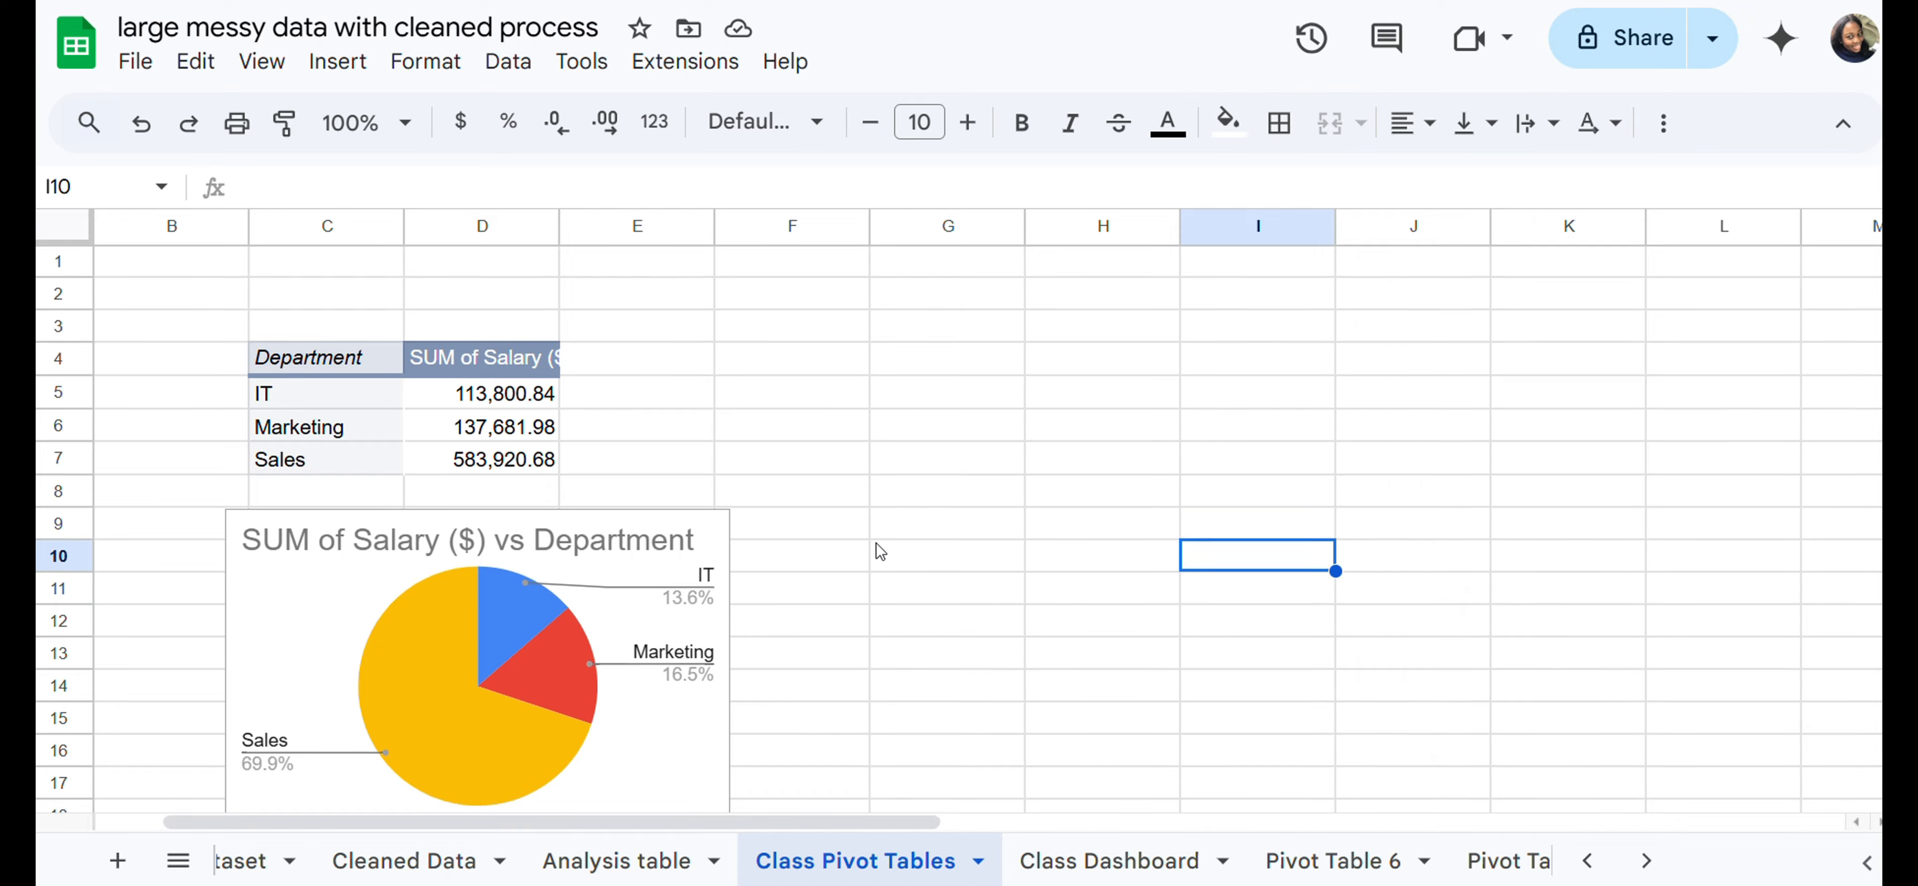
Step: Move the pie chart down so that its upper edge sits at about row 12
{"action": "scroll", "coordinate": [878, 546], "scroll_direction": "down", "scroll_amount": 3}
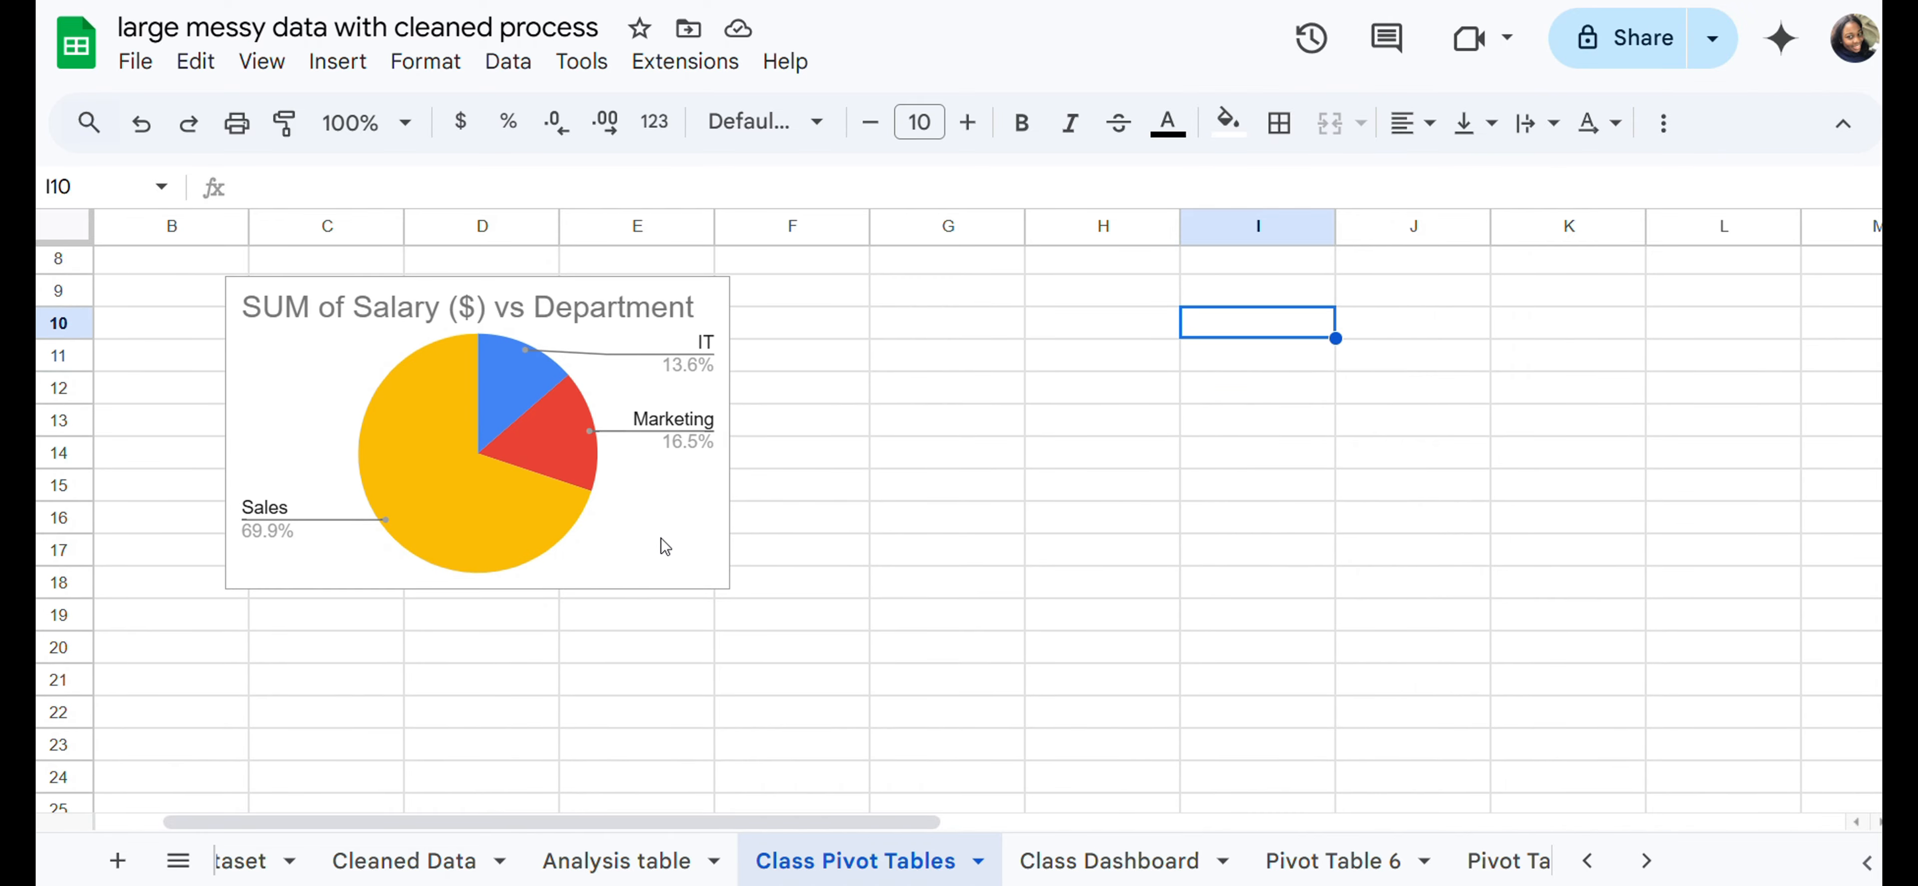
{"action": "left_click", "coordinate": [663, 559]}
{"action": "left_click_drag", "start_coordinate": [638, 484], "coordinate": [621, 599]}
{"action": "left_click", "coordinate": [1120, 441]}
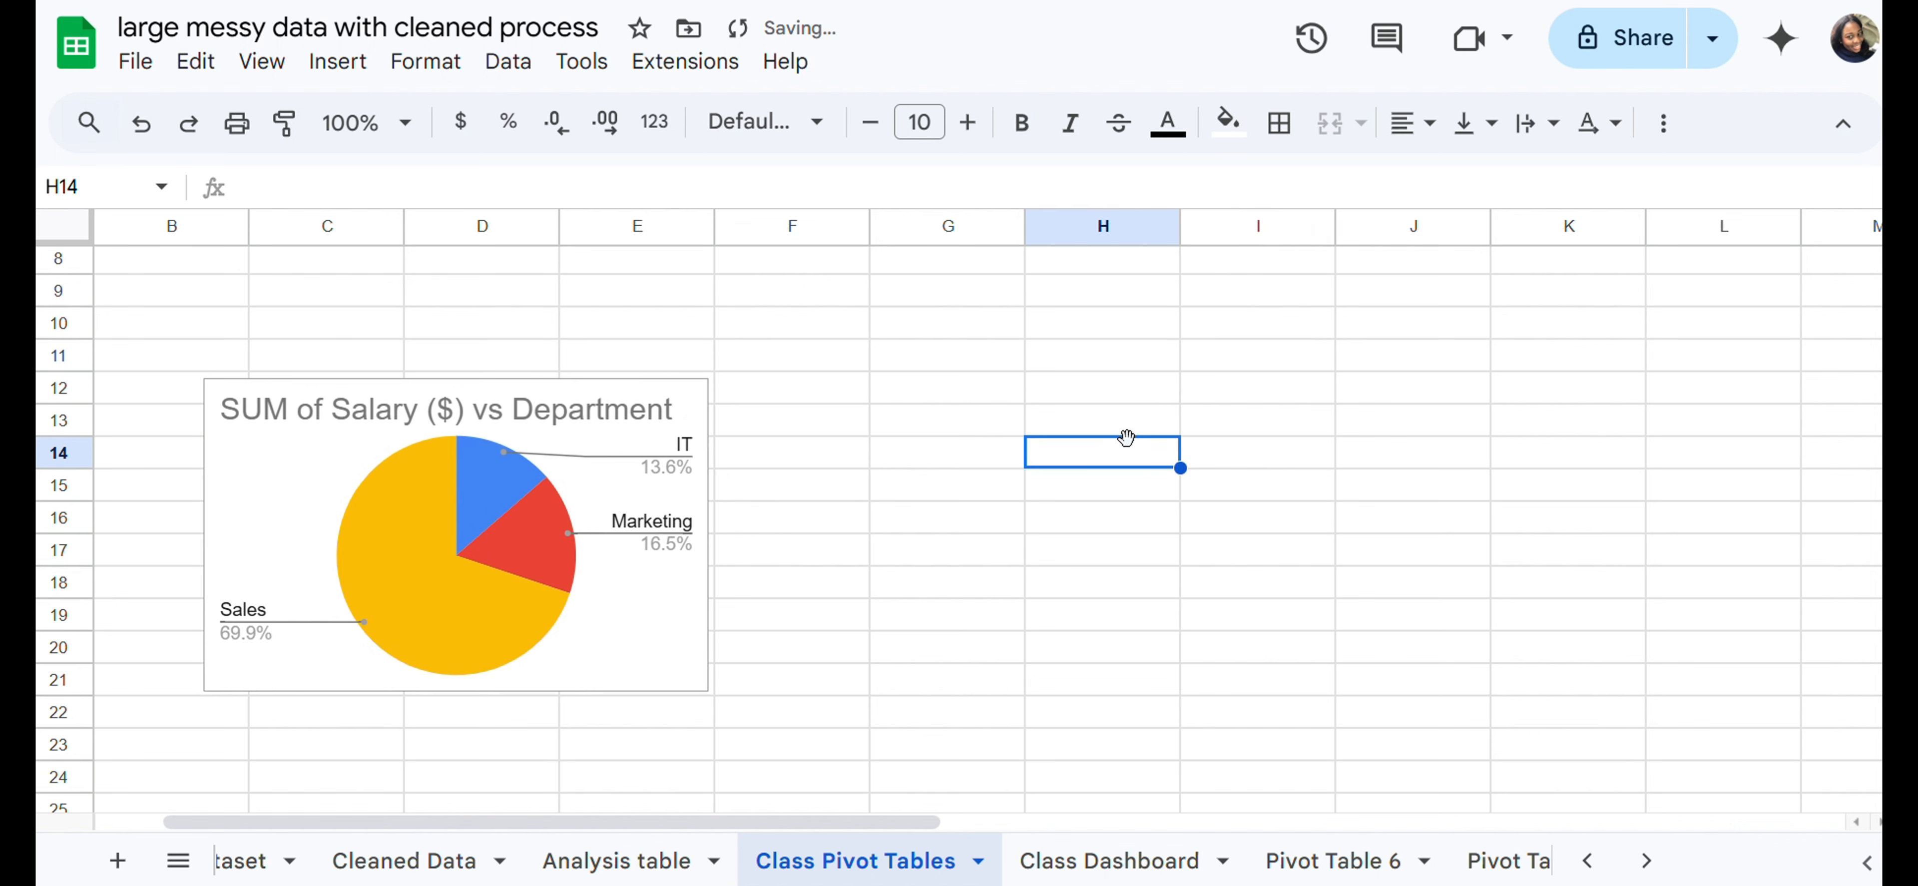
Step: Examine the pie chart's setup and customization options, including the chart style and pie chart settings
{"action": "left_click", "coordinate": [662, 422]}
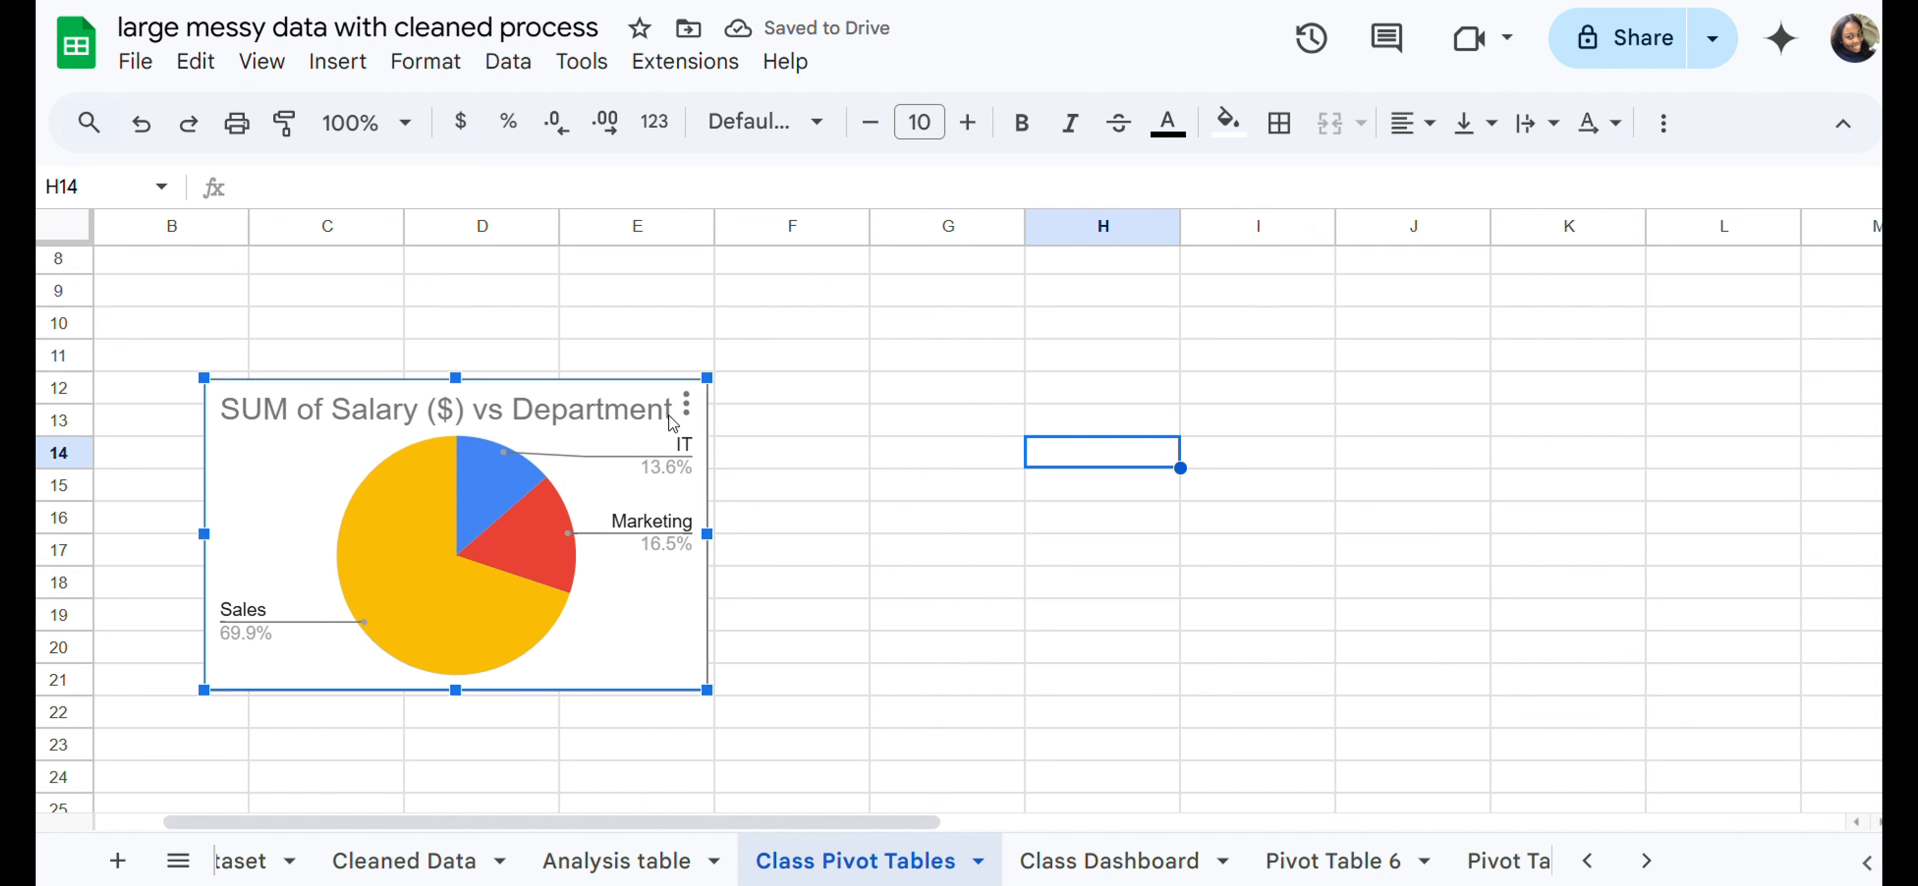
{"action": "left_click", "coordinate": [686, 408]}
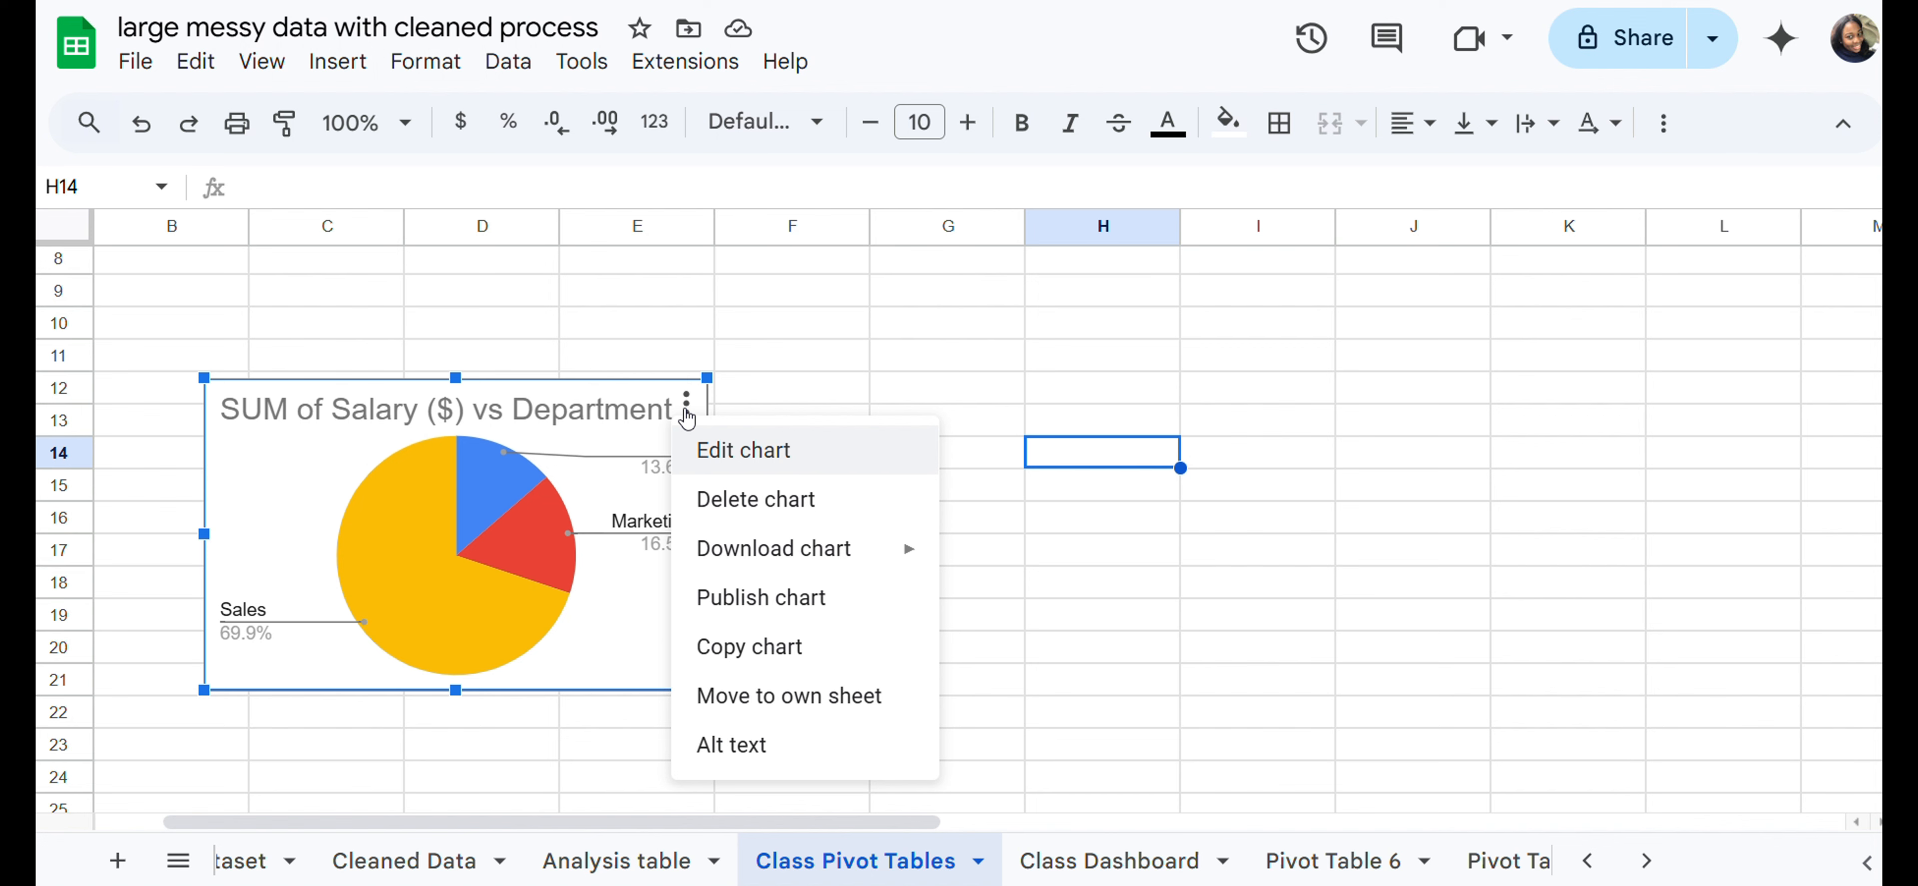
{"action": "left_click", "coordinate": [756, 458]}
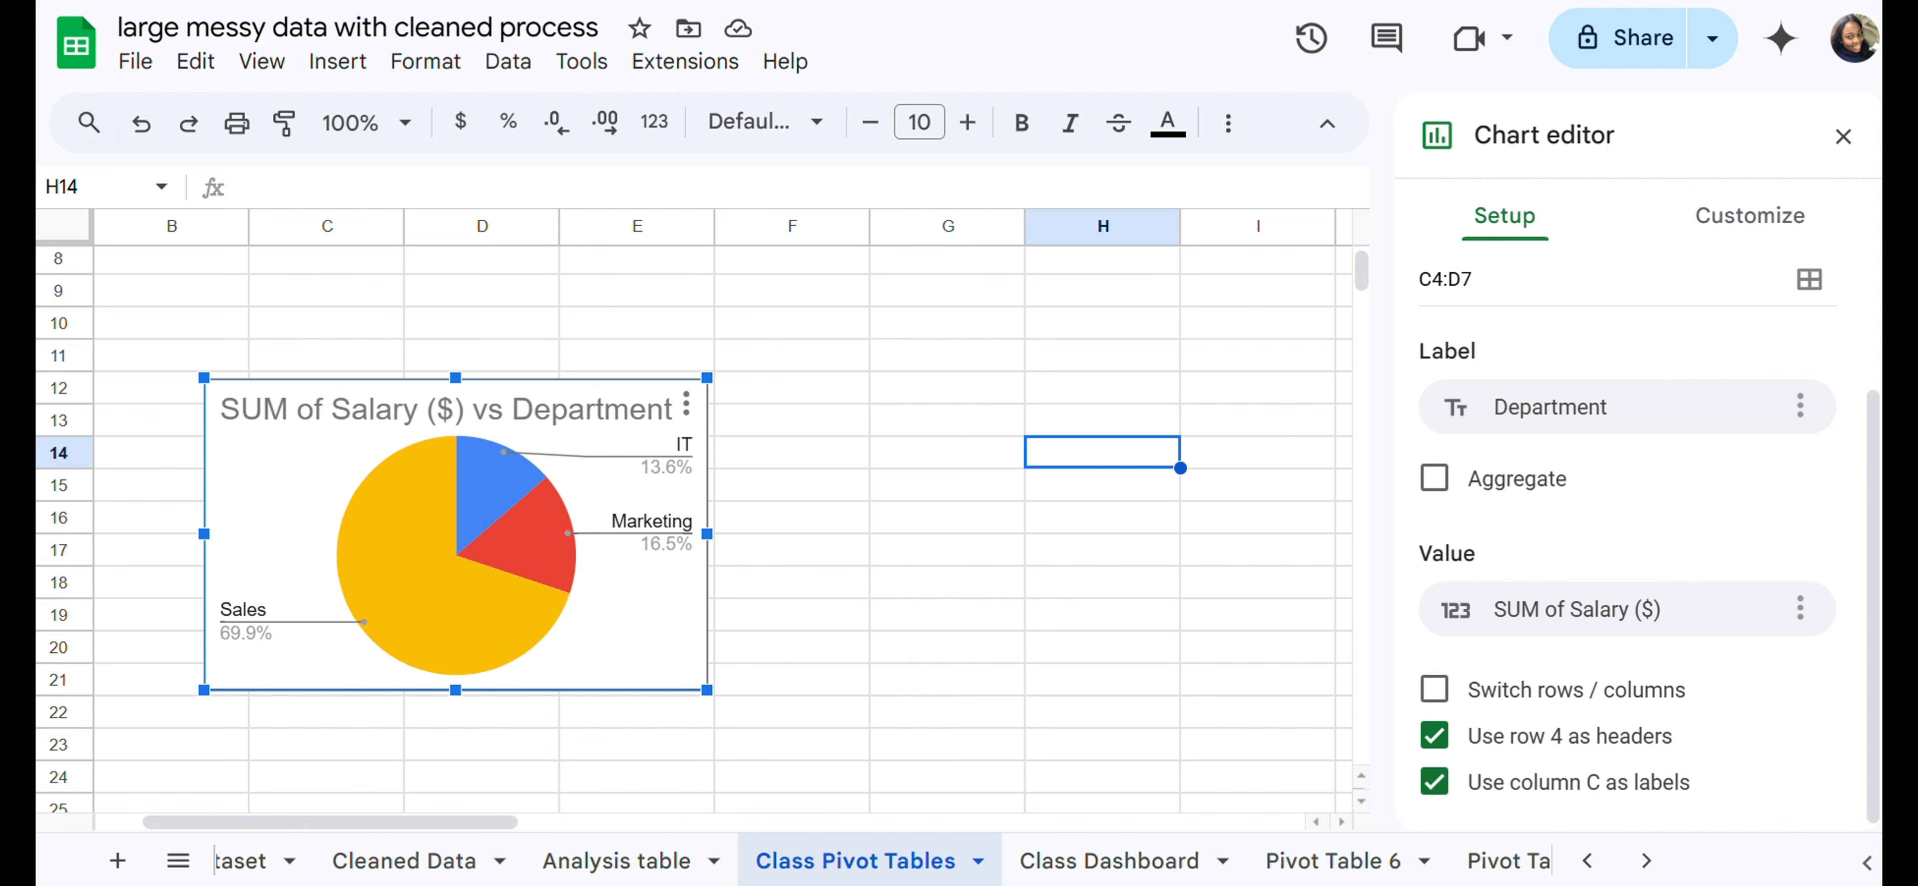
{"action": "left_click", "coordinate": [1748, 218]}
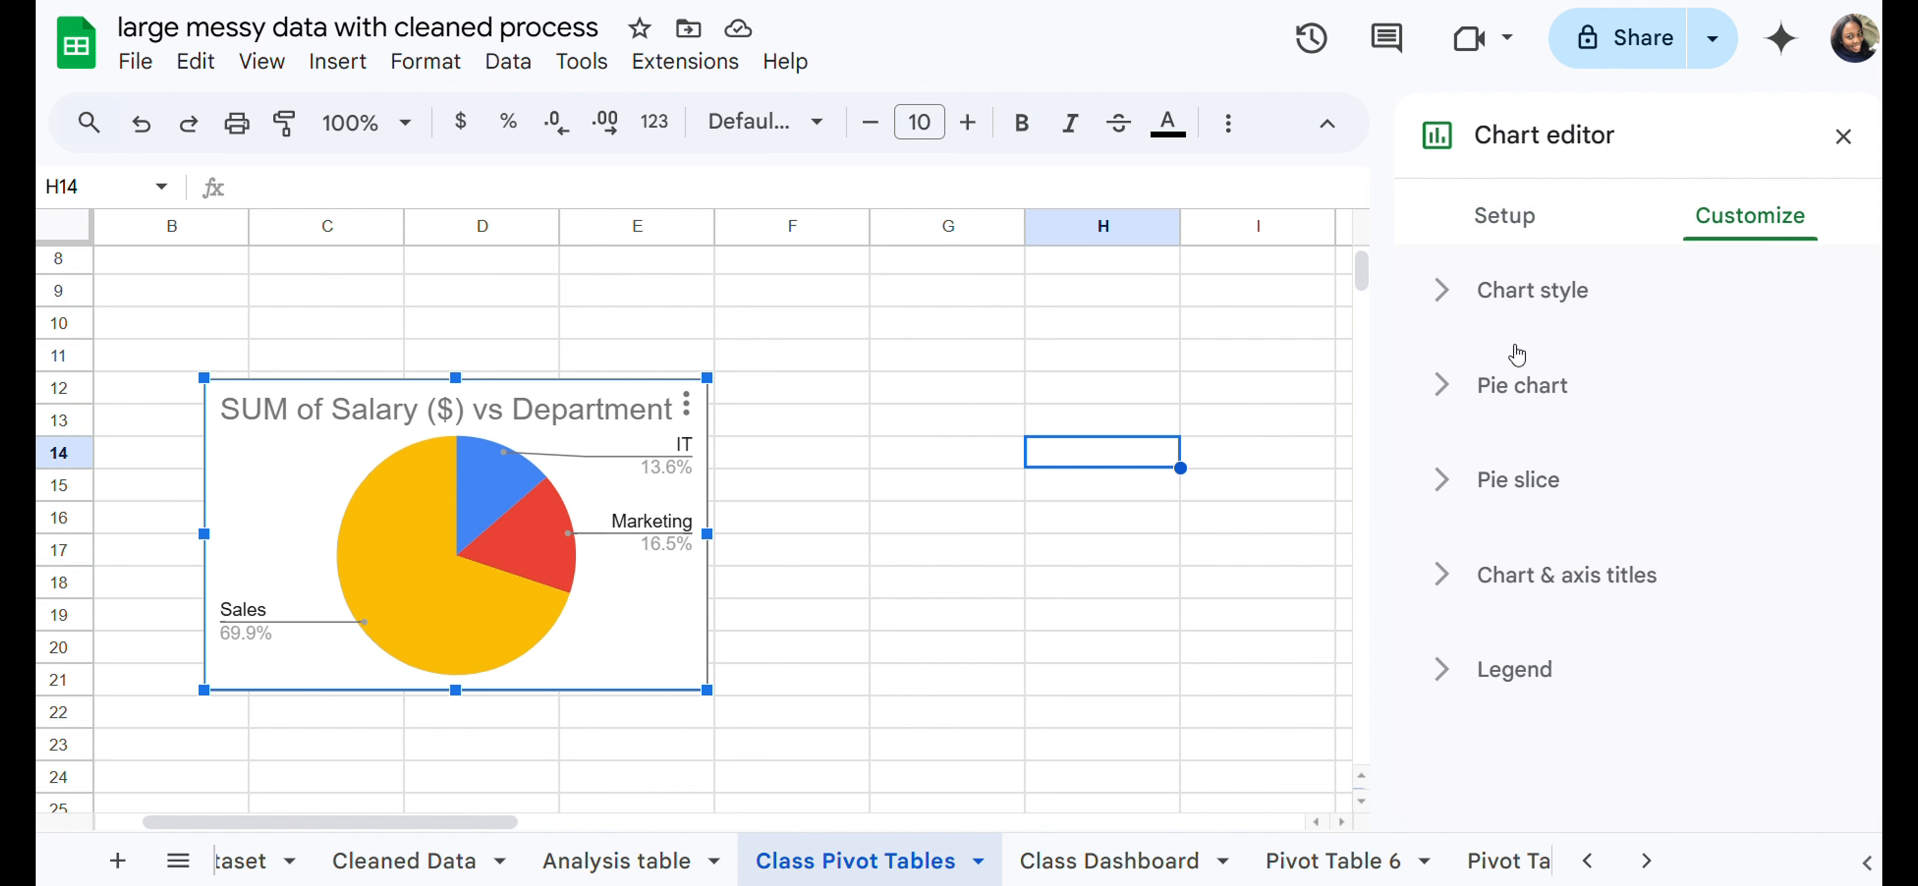
{"action": "left_click", "coordinate": [1567, 296]}
{"action": "scroll", "coordinate": [1631, 642], "scroll_direction": "down", "scroll_amount": 5}
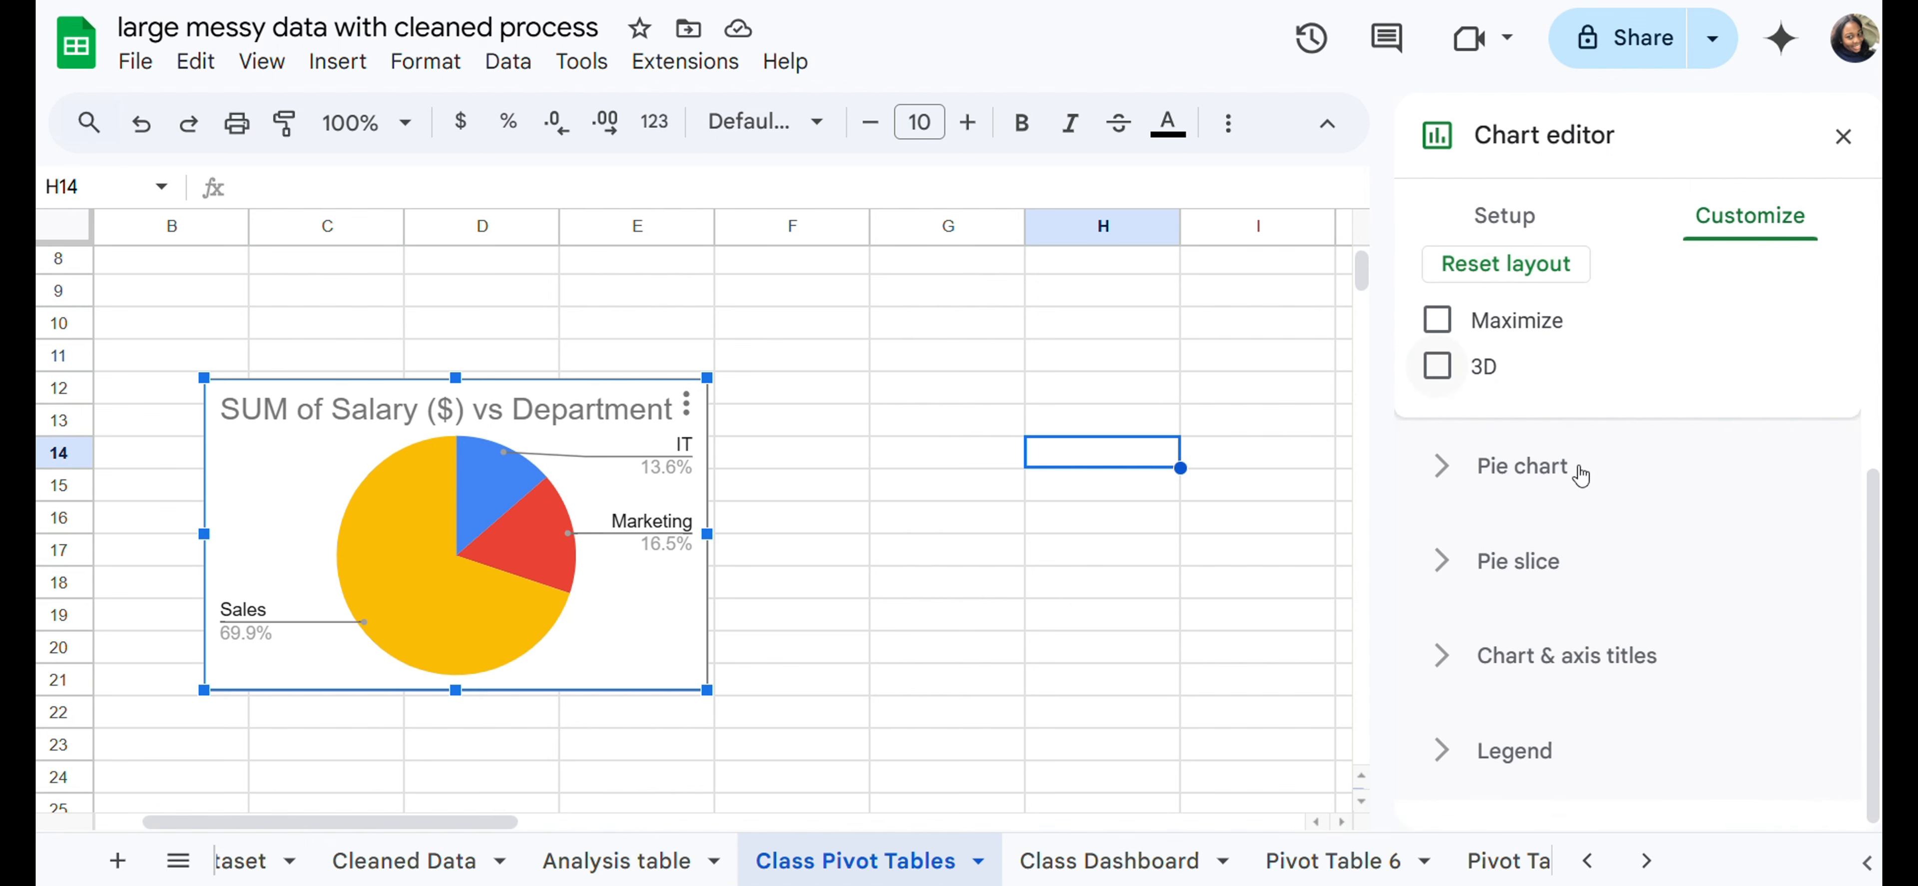
{"action": "left_click", "coordinate": [1532, 472]}
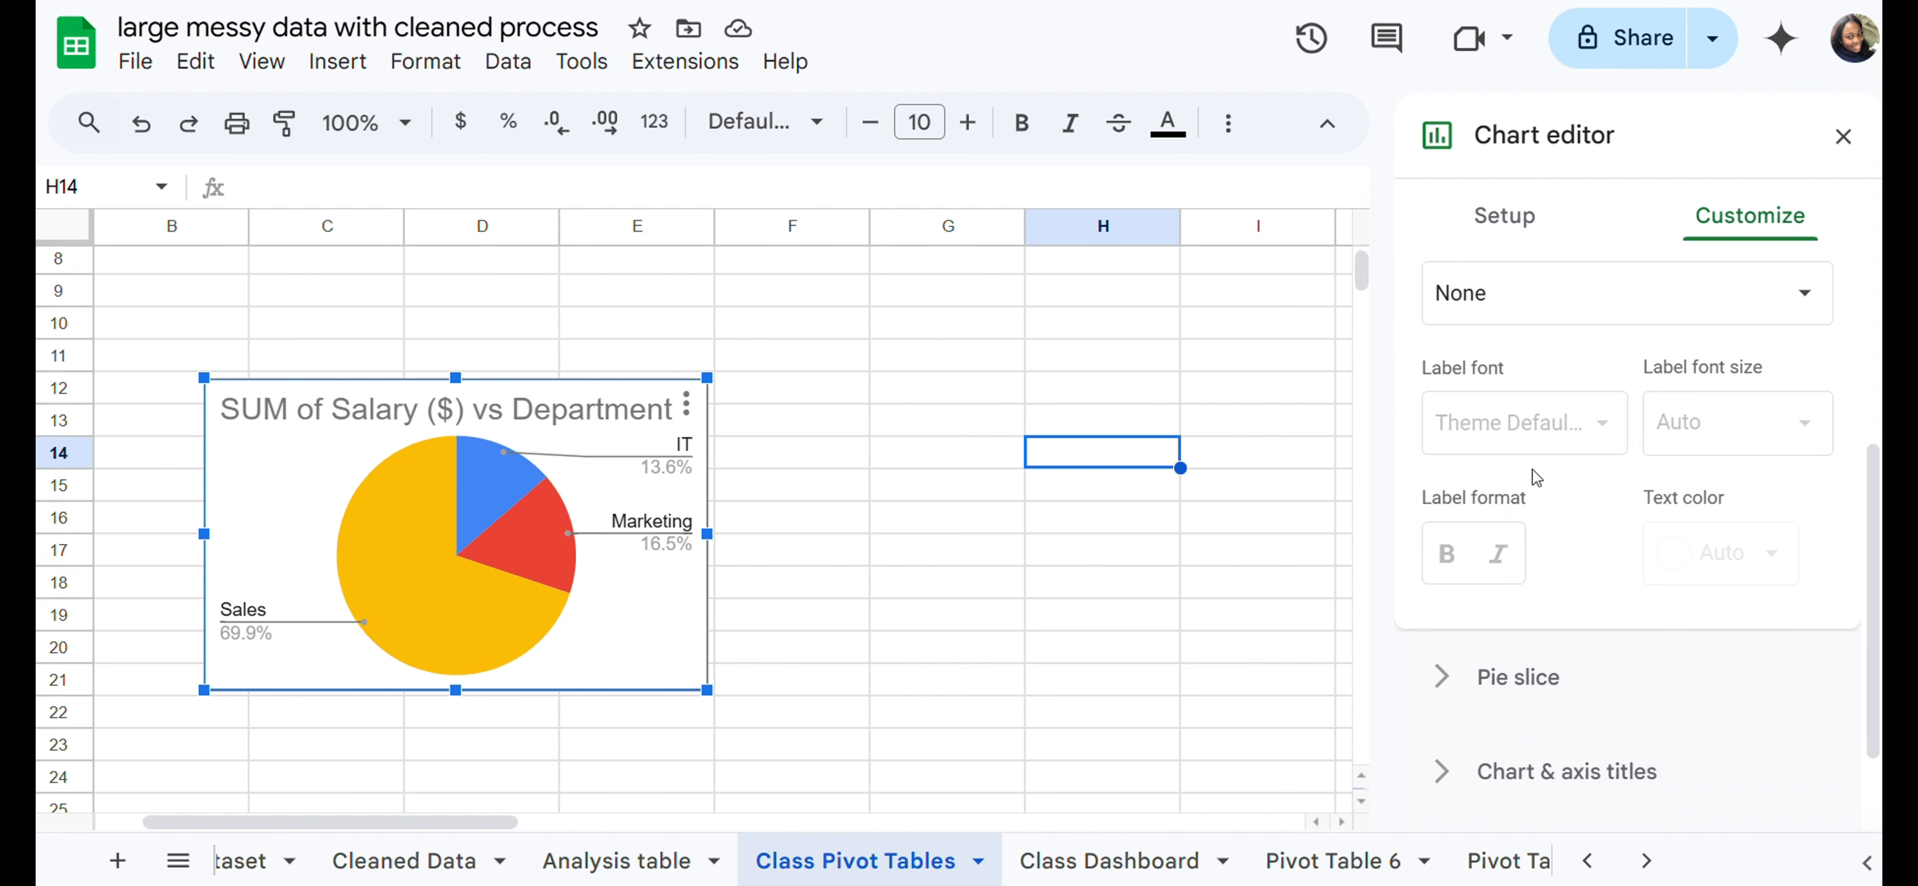
{"action": "scroll", "coordinate": [1533, 469], "scroll_direction": "up", "scroll_amount": 4}
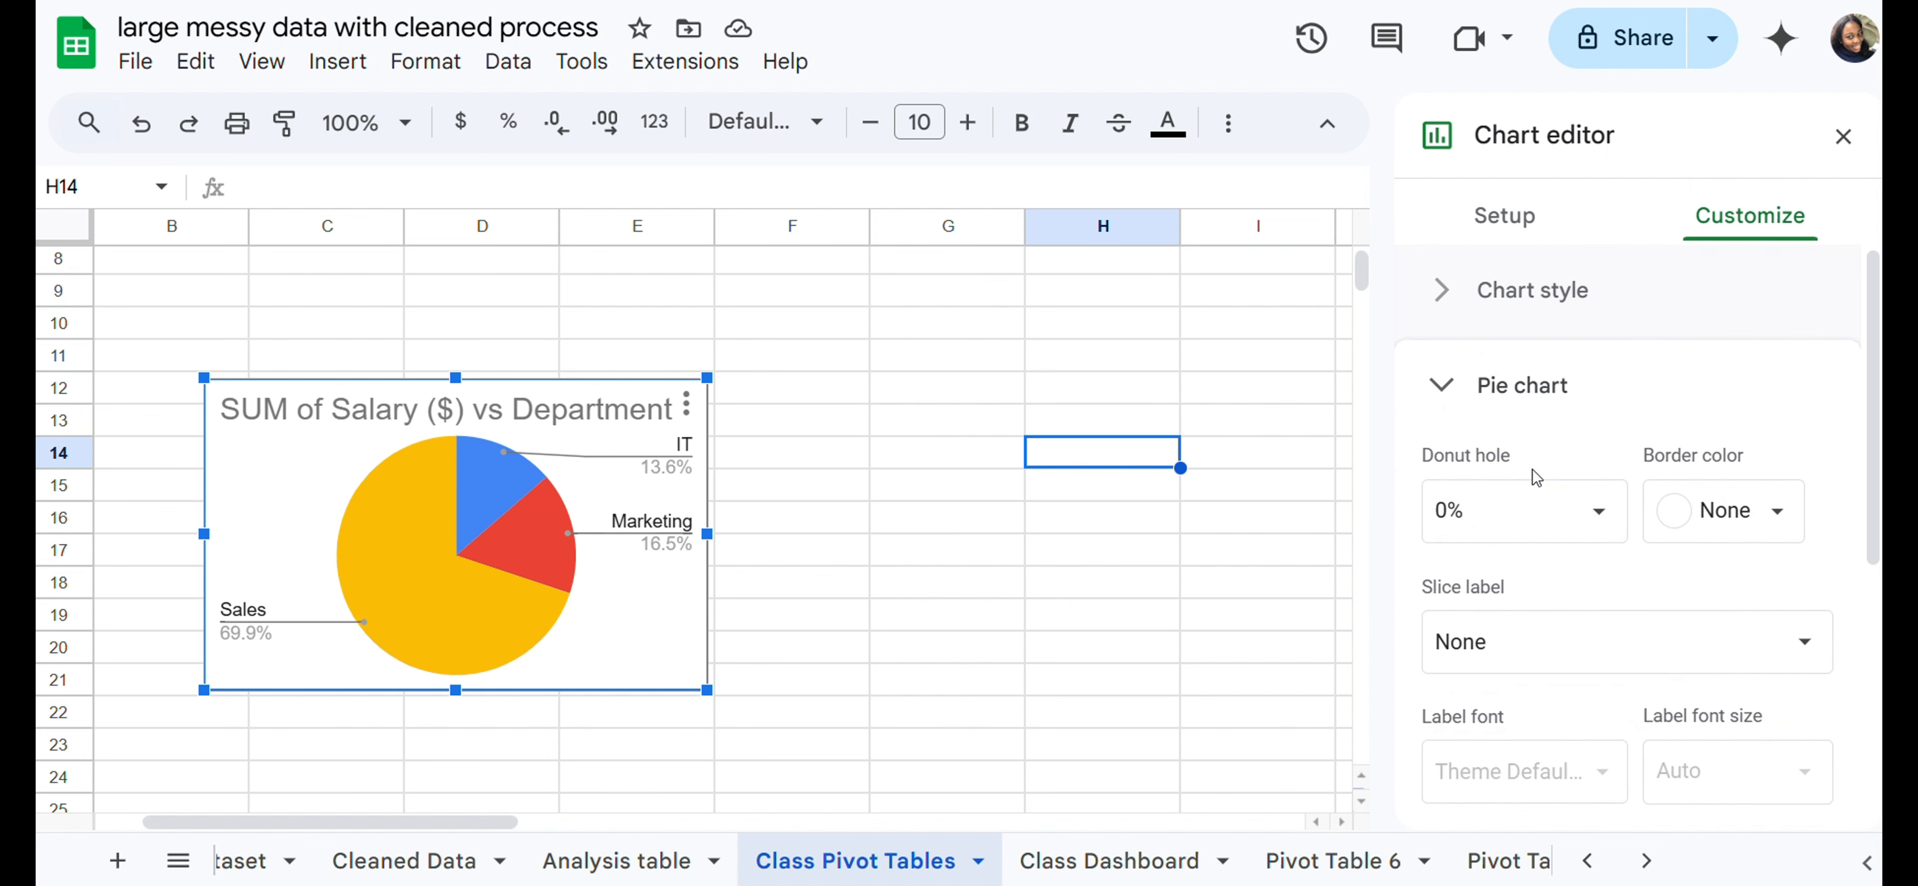
{"action": "left_click", "coordinate": [1511, 400]}
{"action": "left_click", "coordinate": [1512, 400]}
{"action": "left_click", "coordinate": [1519, 221]}
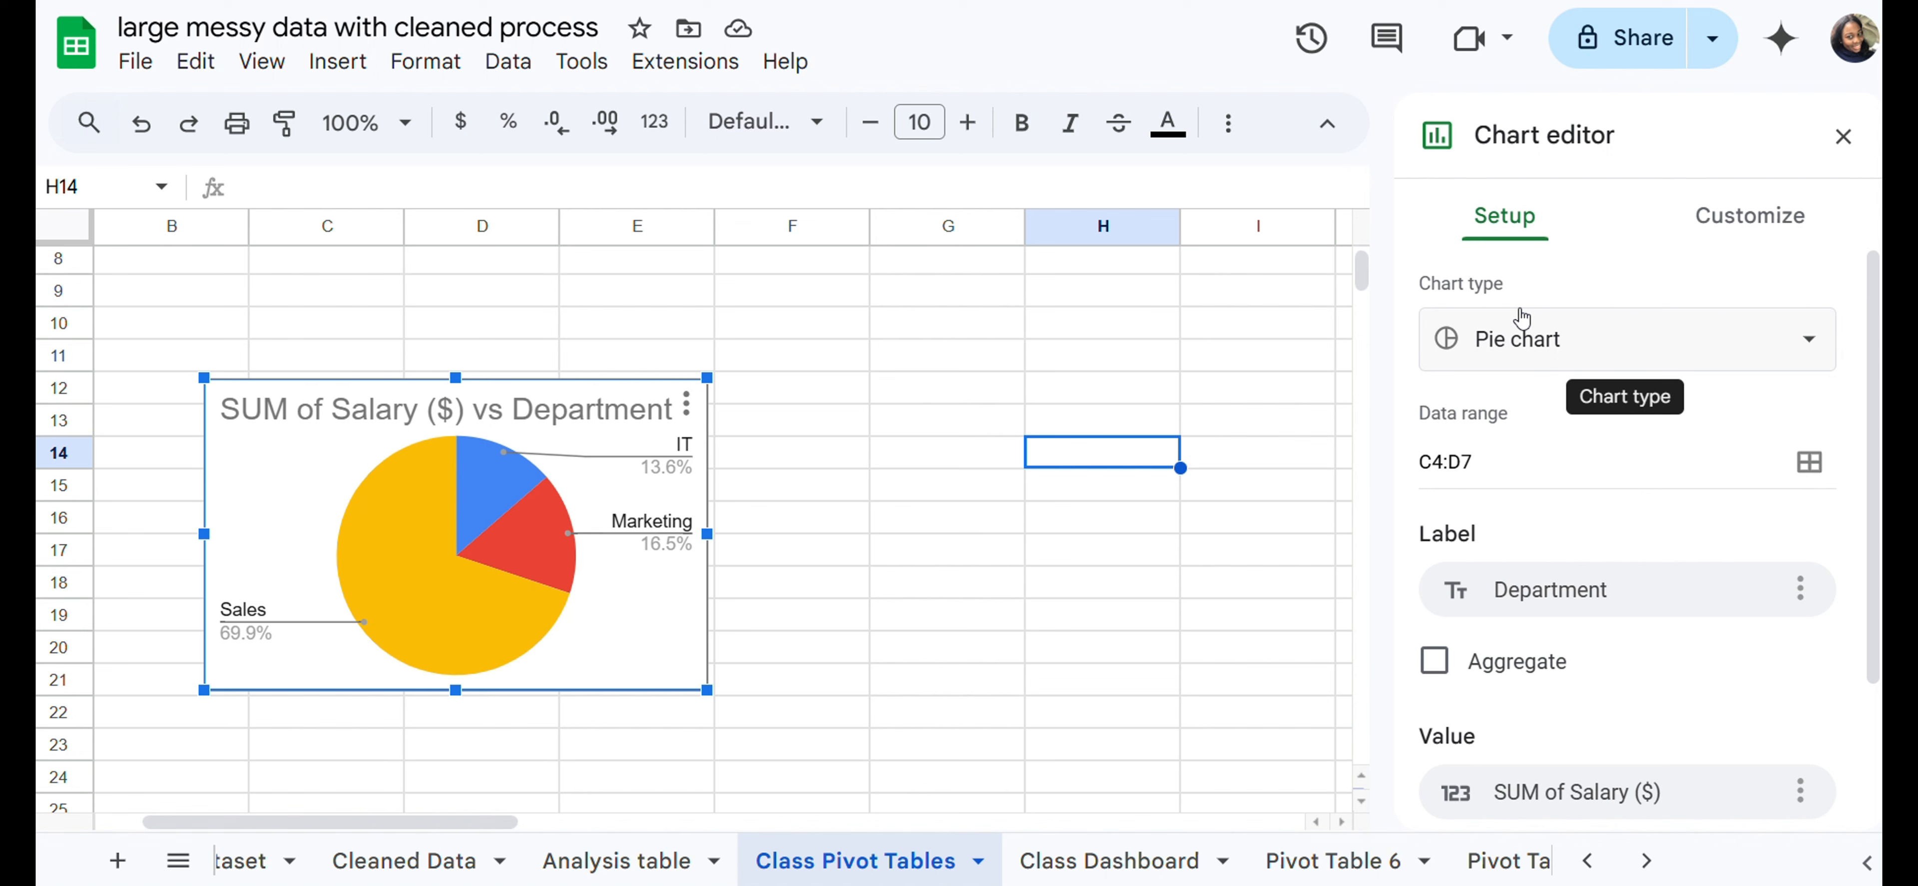
{"action": "left_click", "coordinate": [1796, 219]}
{"action": "left_click", "coordinate": [1514, 229]}
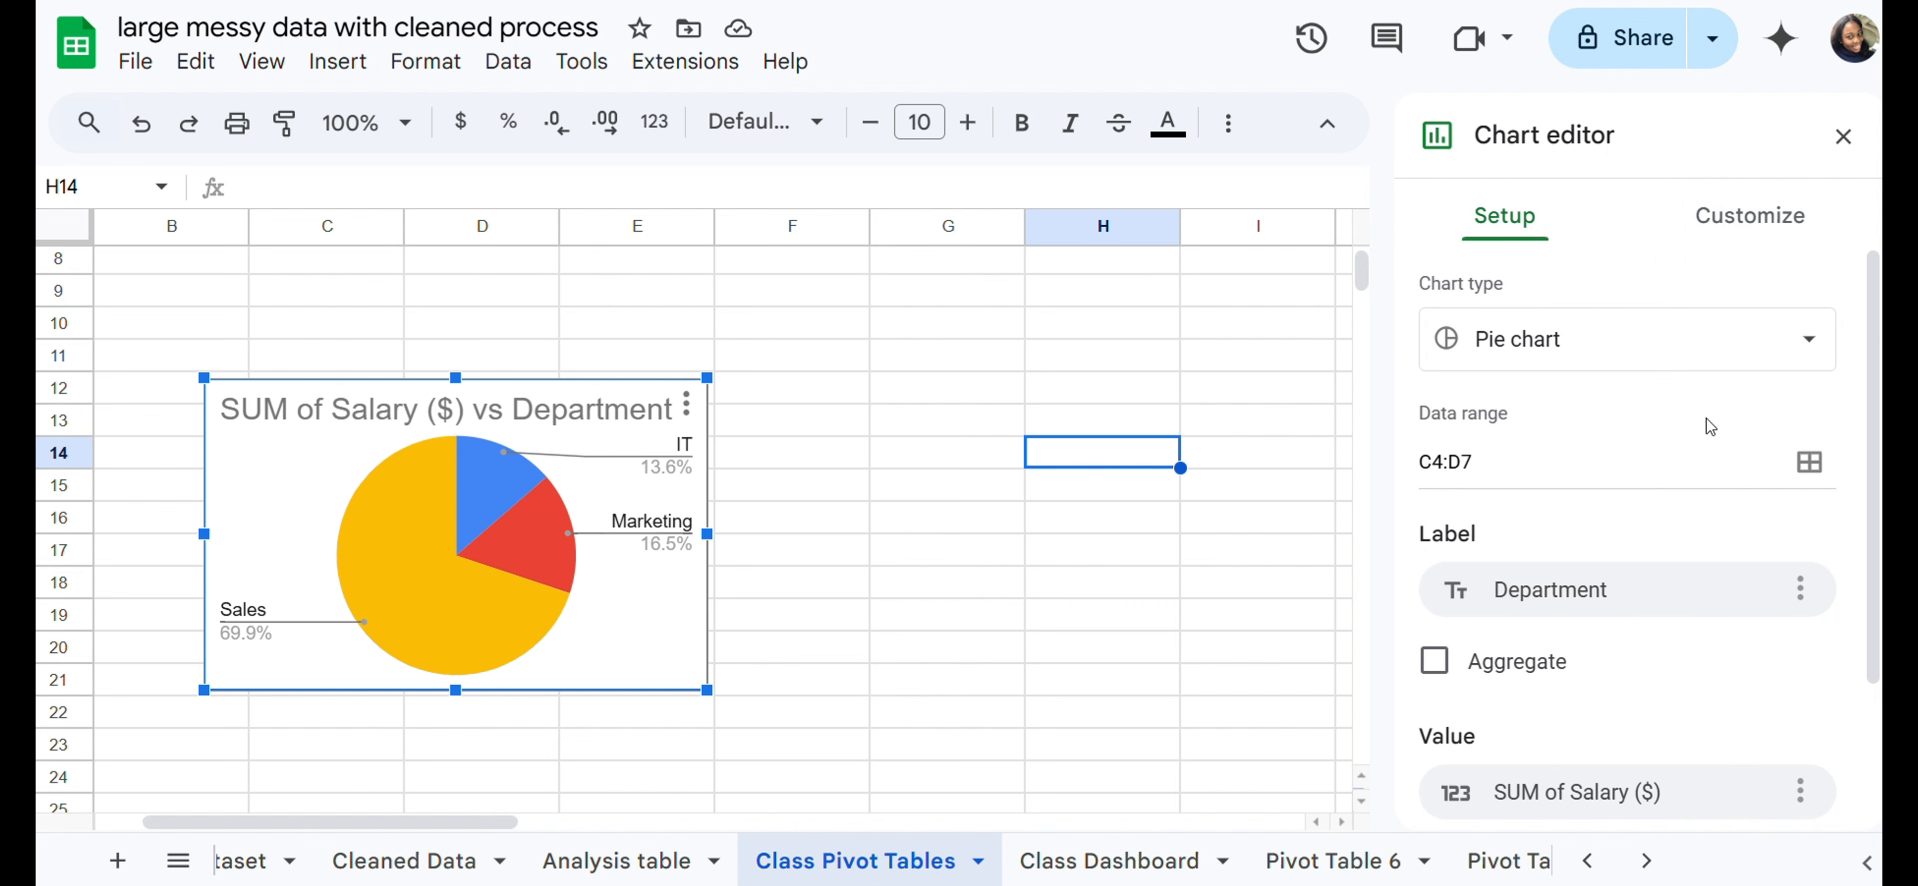
Step: Change the pie chart to the suggested column chart of SUM of Salary ($) vs. Department
{"action": "left_click", "coordinate": [1641, 365]}
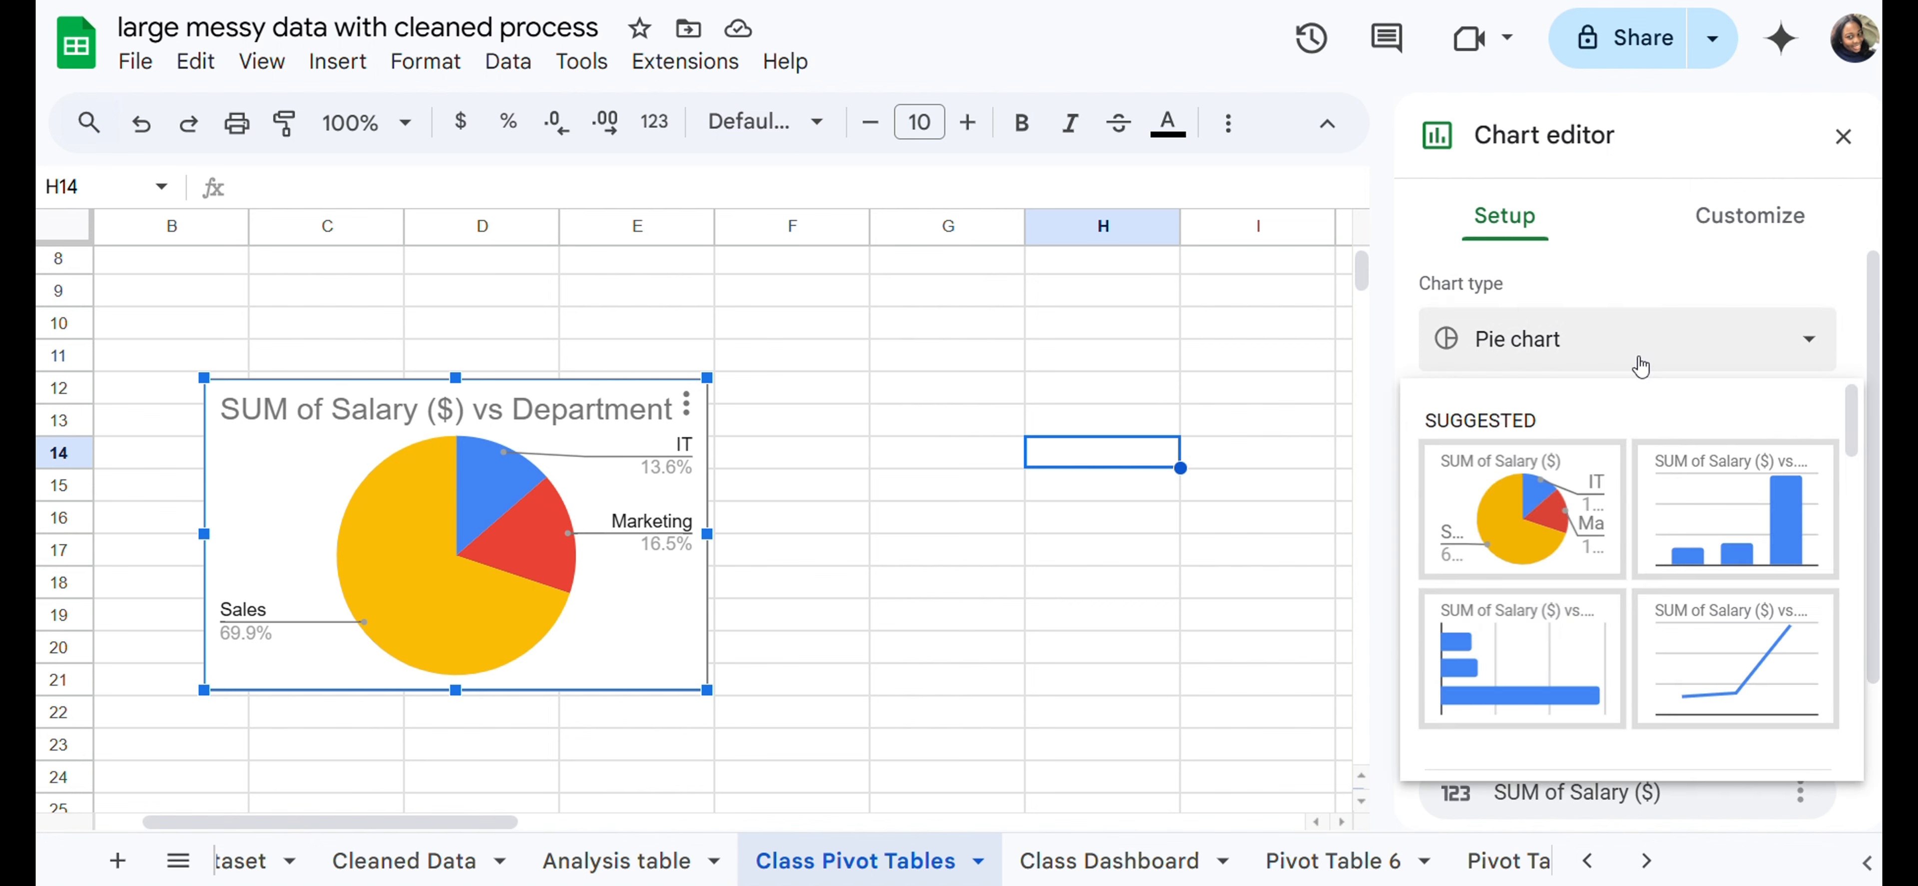
{"action": "scroll", "coordinate": [1689, 602], "scroll_direction": "down", "scroll_amount": 5}
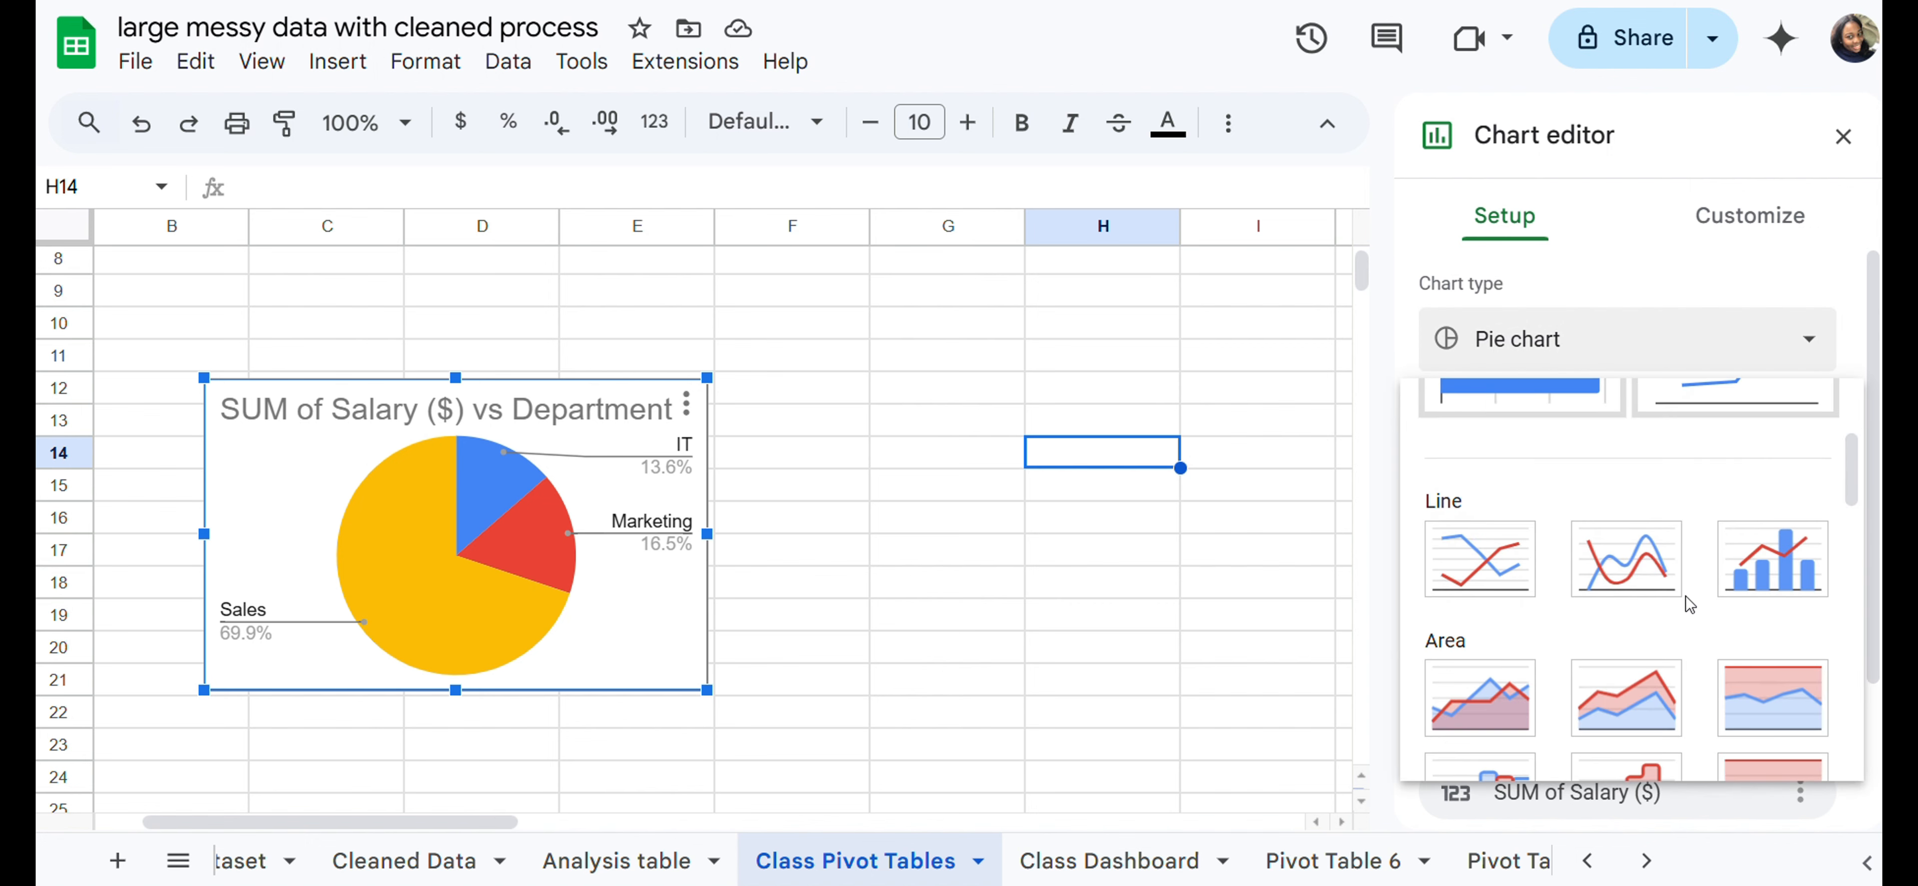
{"action": "scroll", "coordinate": [1689, 604], "scroll_direction": "up", "scroll_amount": 5}
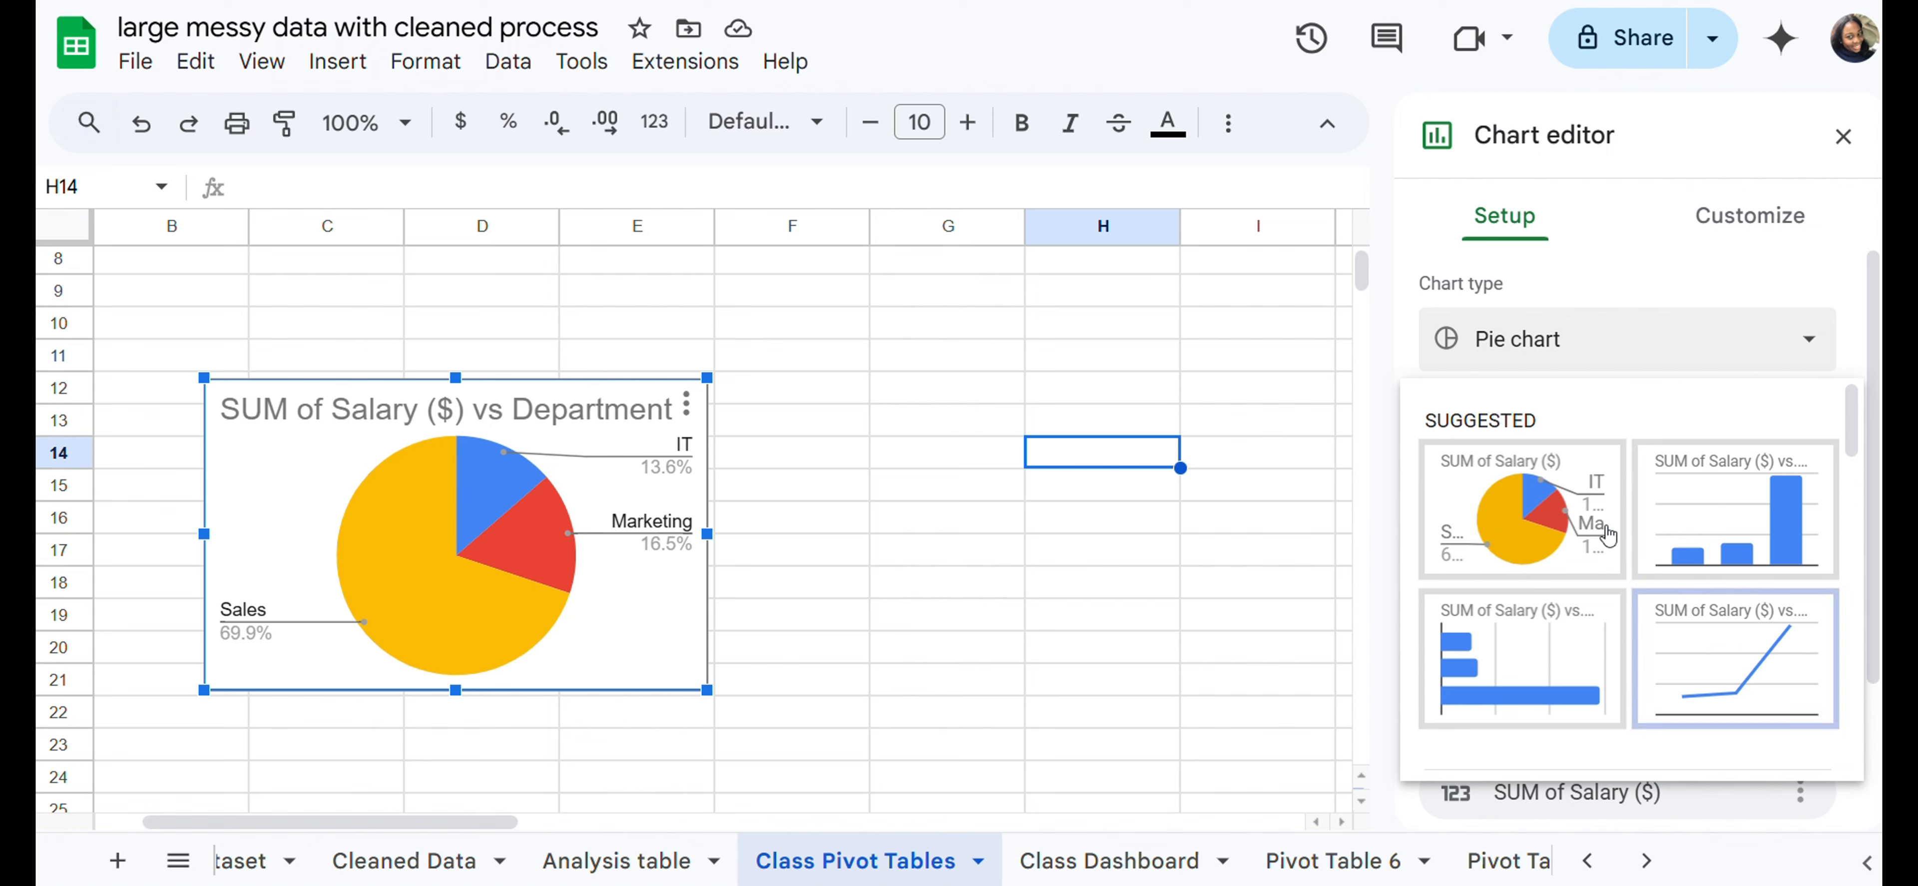
{"action": "left_click", "coordinate": [1796, 515]}
{"action": "left_click", "coordinate": [1087, 469]}
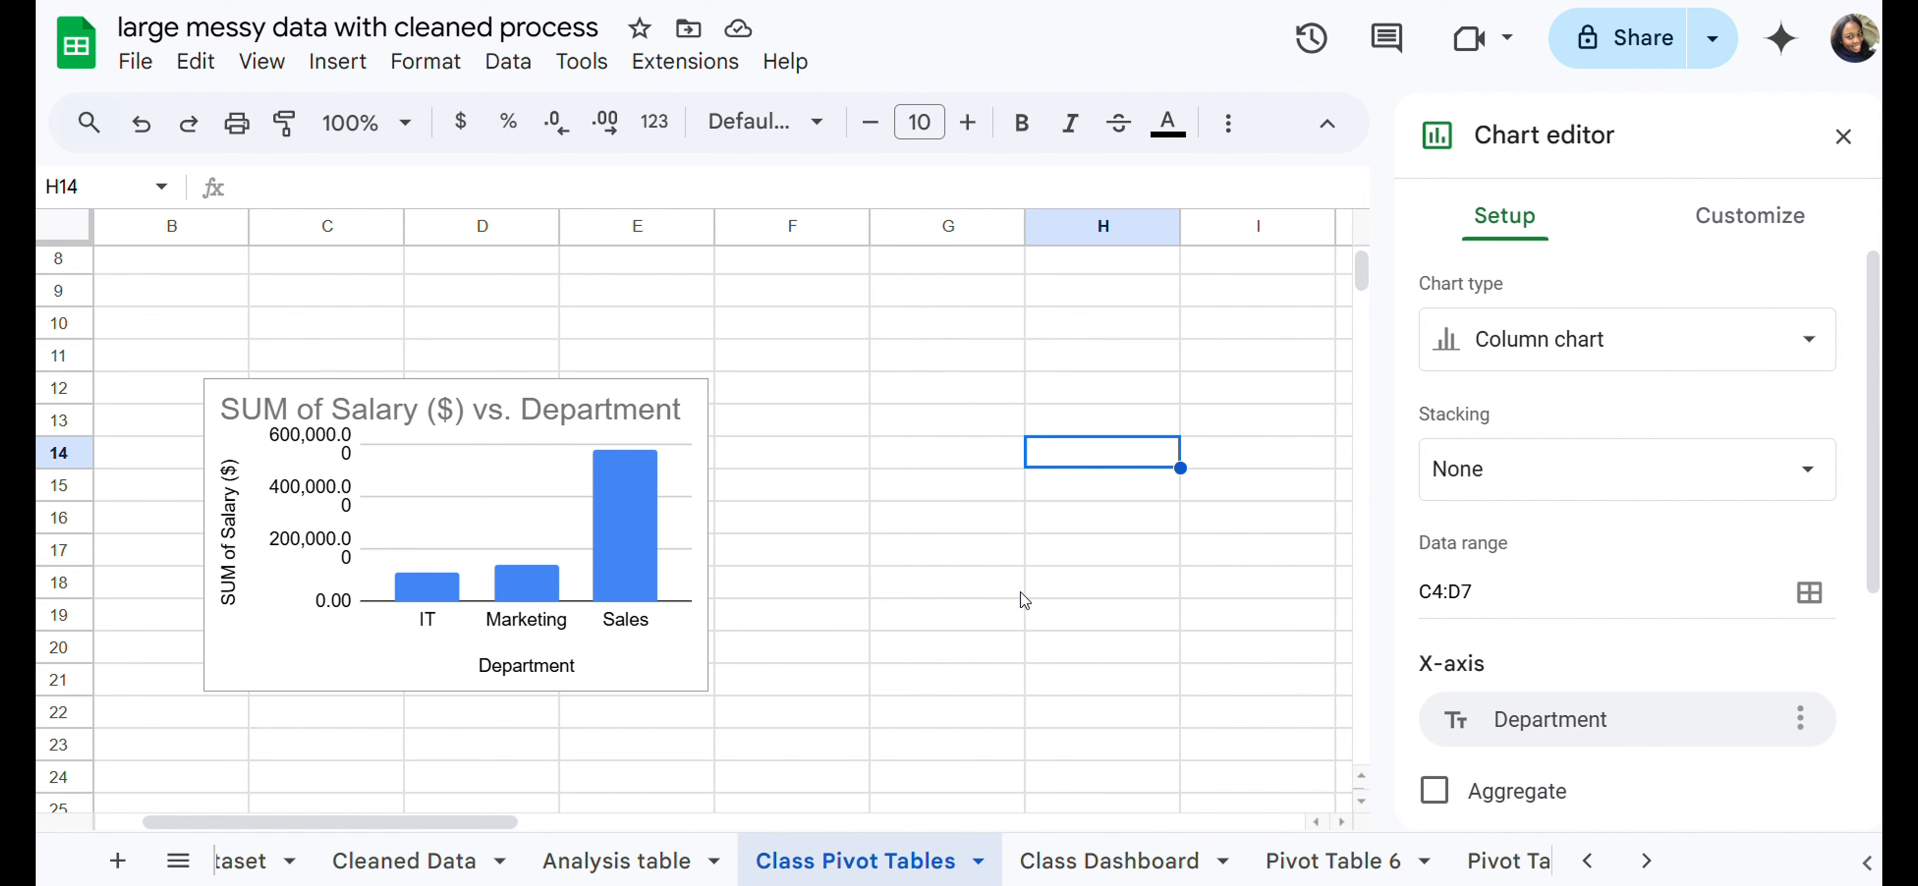
{"action": "left_click", "coordinate": [927, 514]}
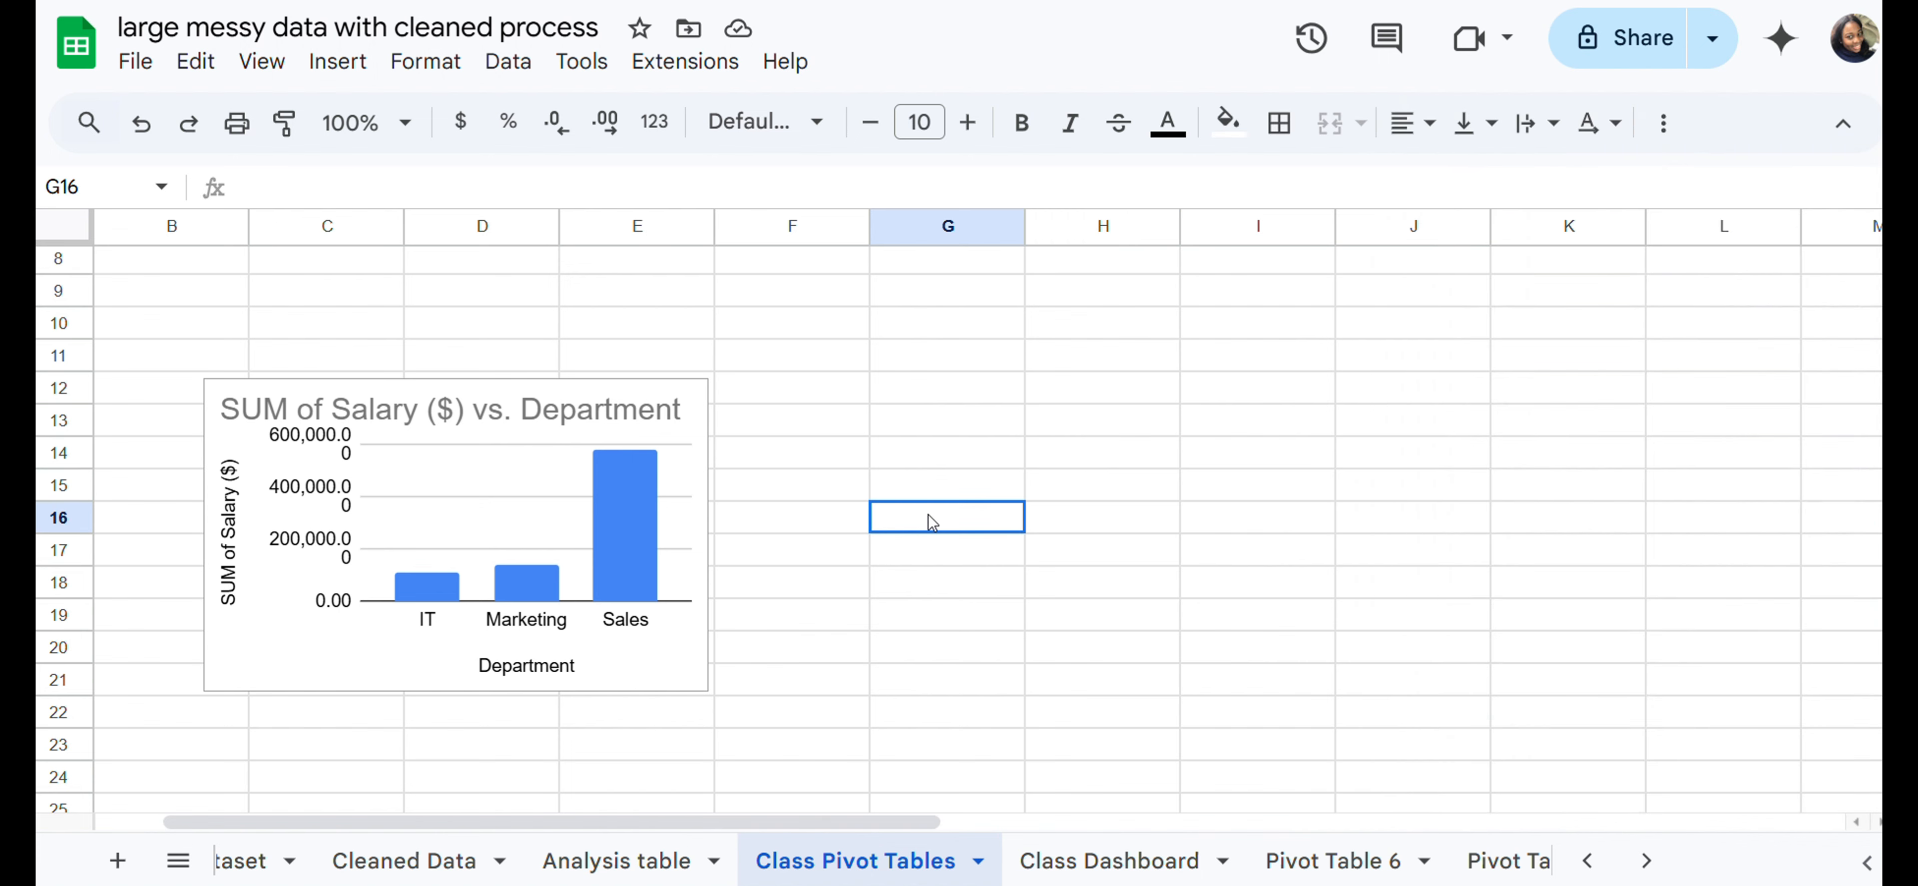
Step: Move the column chart beside the department salary pivot table, spanning about columns F to I from row 5
{"action": "scroll", "coordinate": [923, 414], "scroll_direction": "up", "scroll_amount": 3}
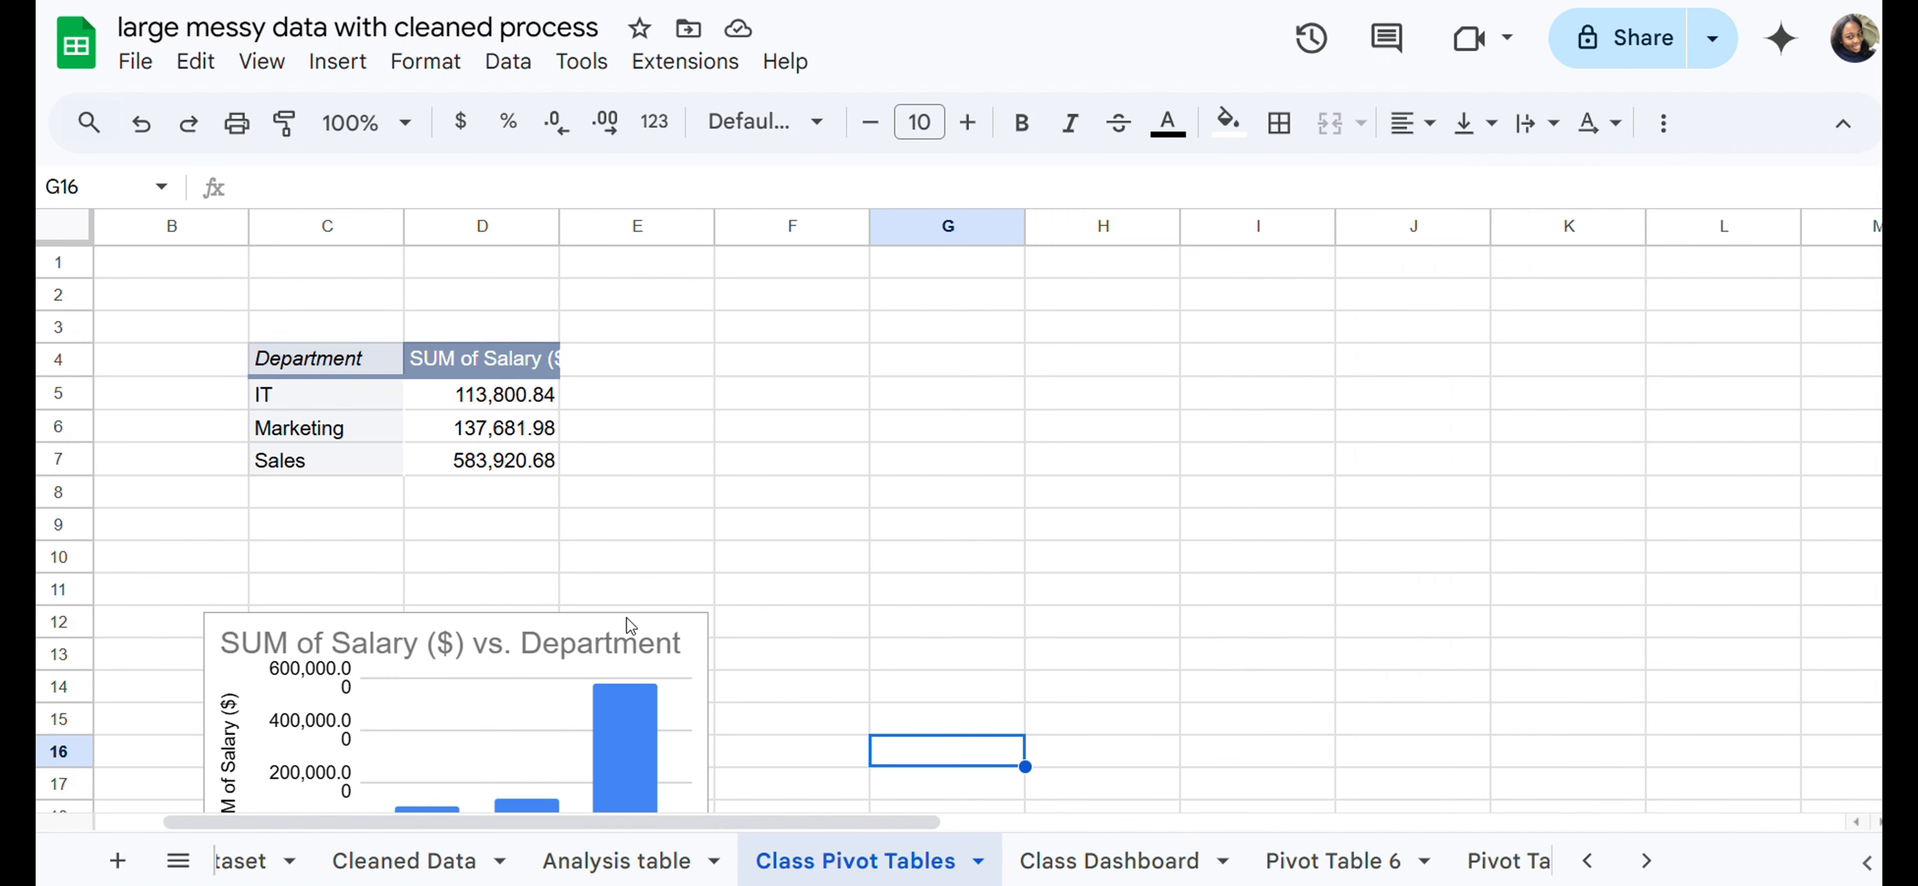
{"action": "left_click", "coordinate": [583, 643]}
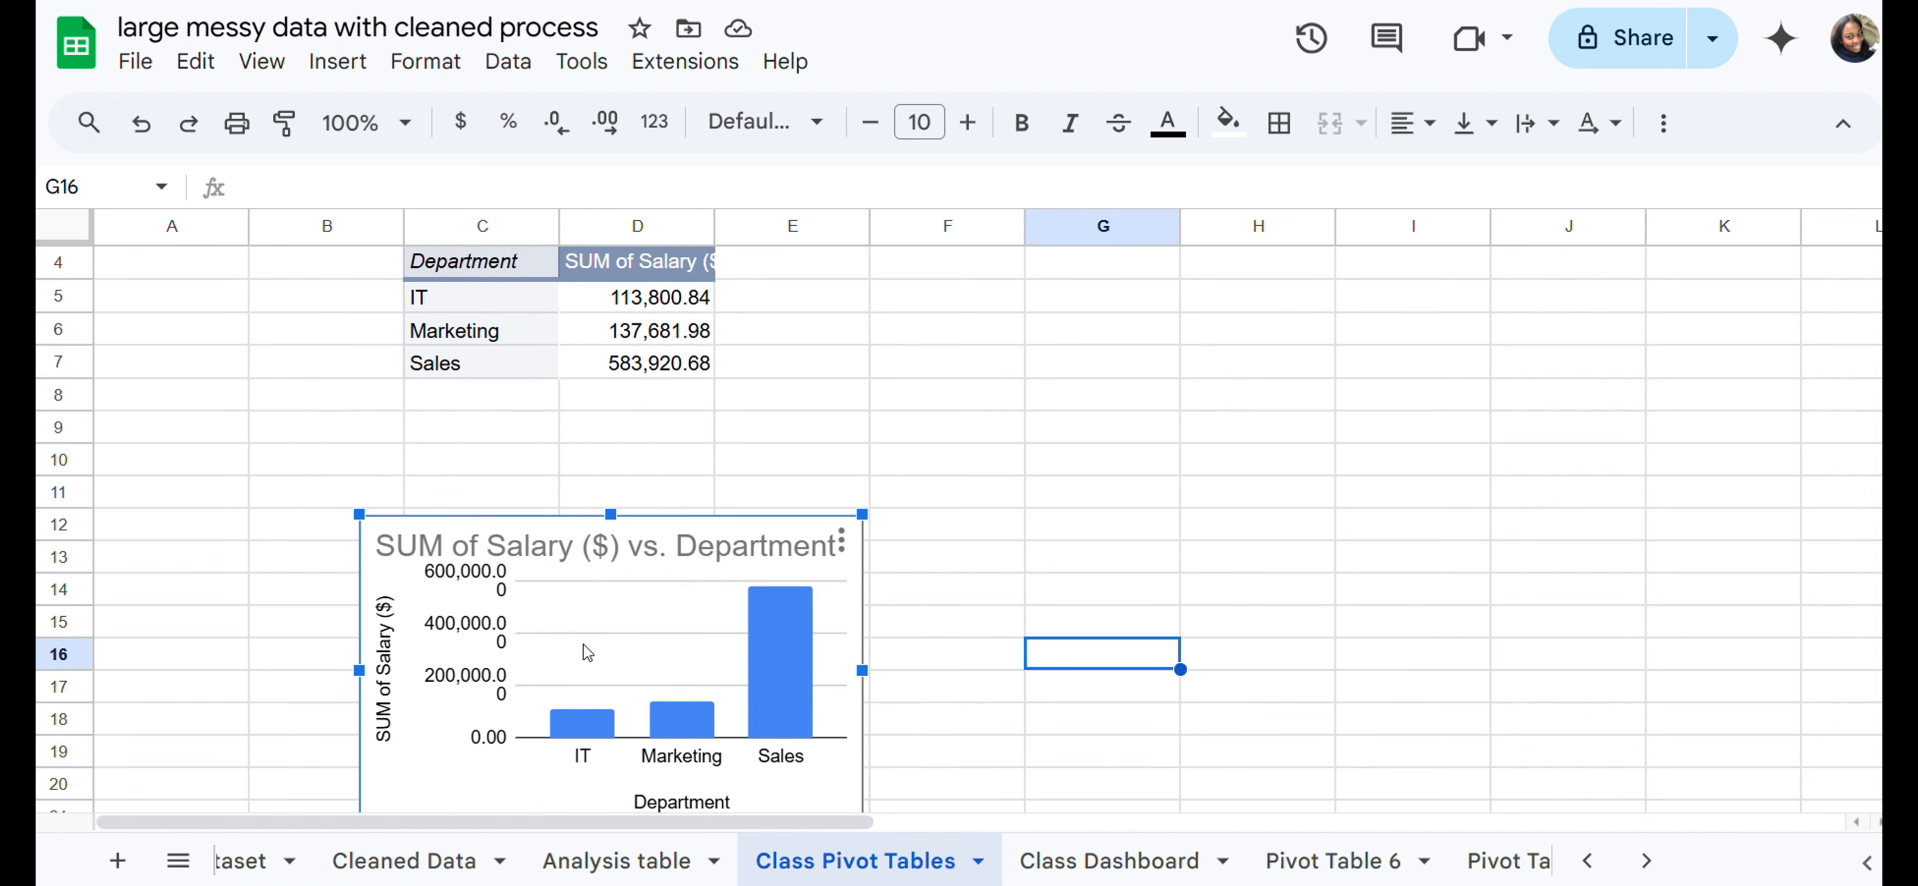
{"action": "left_click_drag", "start_coordinate": [587, 652], "coordinate": [1135, 405]}
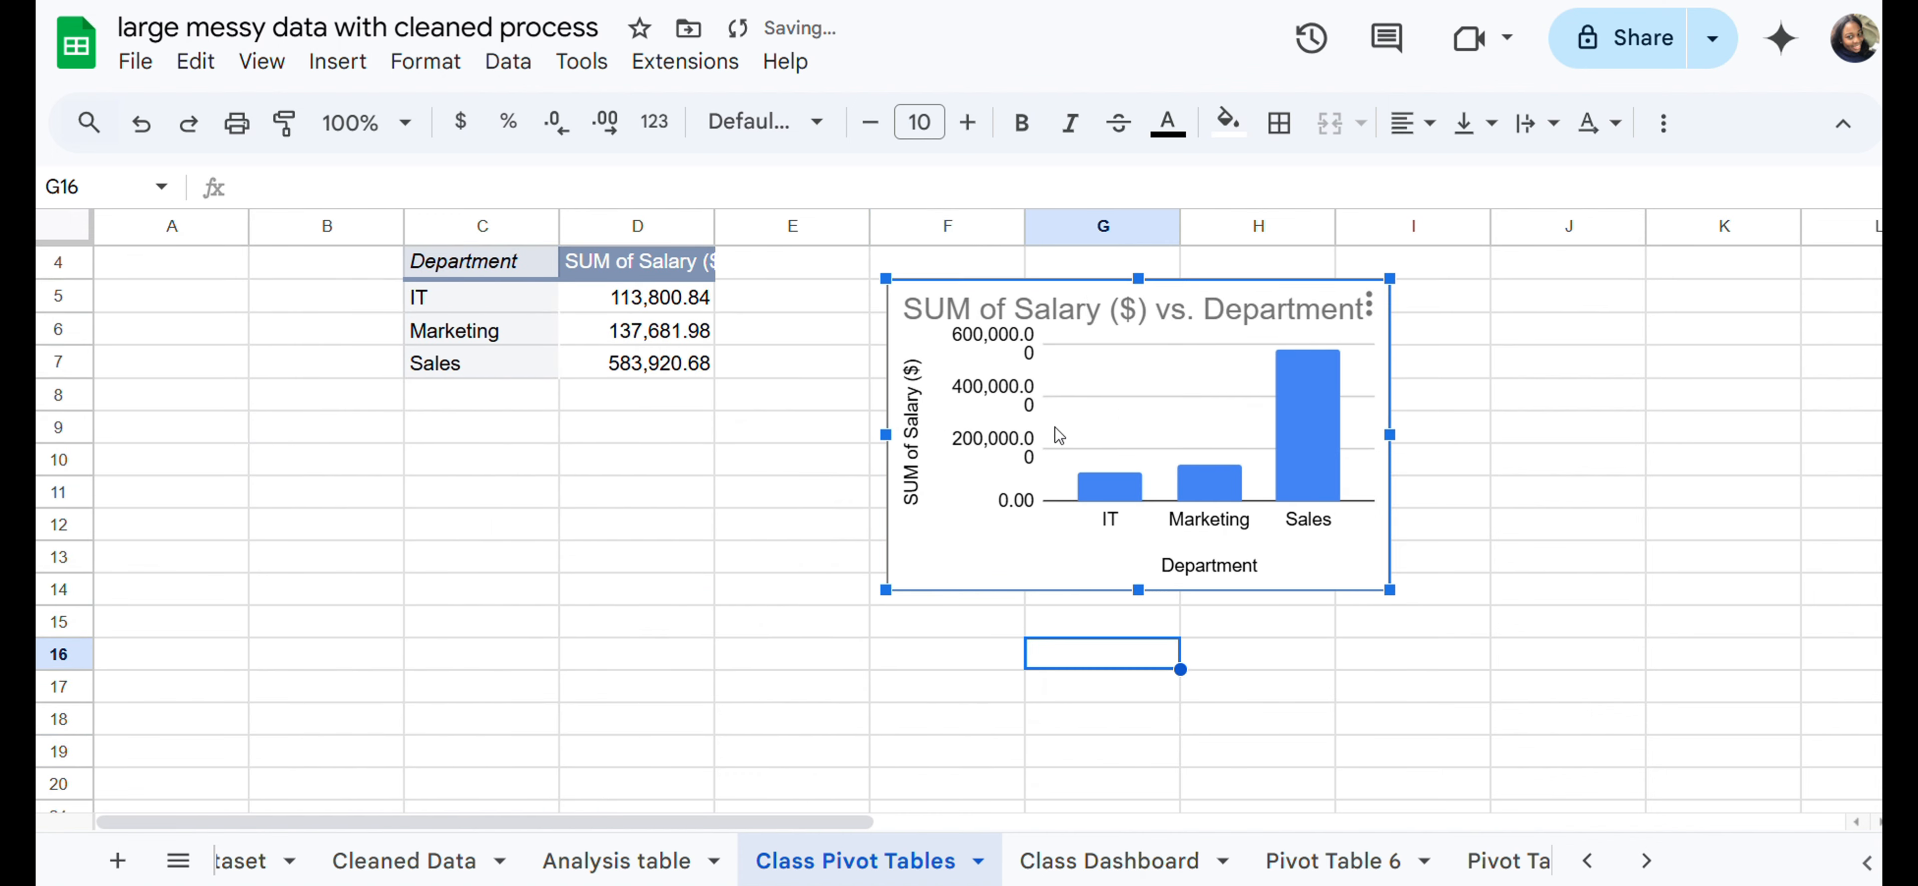
{"action": "scroll", "coordinate": [663, 519], "scroll_direction": "up", "scroll_amount": 3}
{"action": "scroll", "coordinate": [663, 519], "scroll_direction": "right", "scroll_amount": 2}
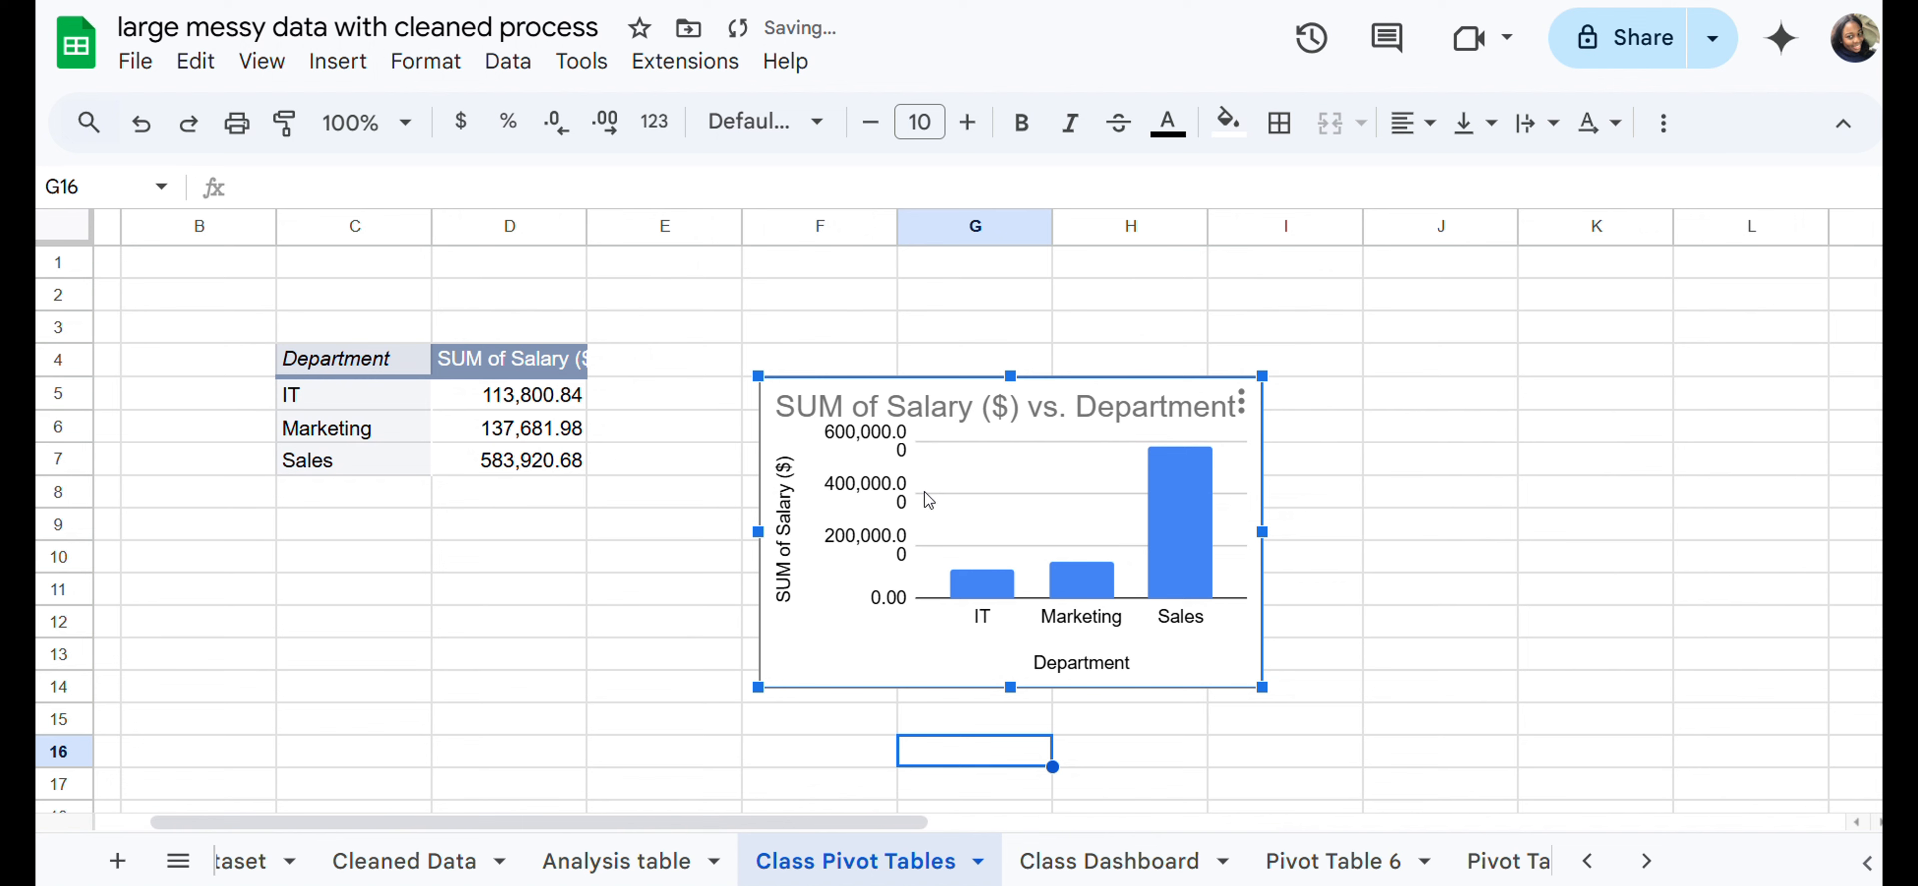
Step: Move the column chart slightly up and toward the pivot table, spanning about columns F to H from row 4
{"action": "left_click_drag", "start_coordinate": [935, 498], "coordinate": [886, 466]}
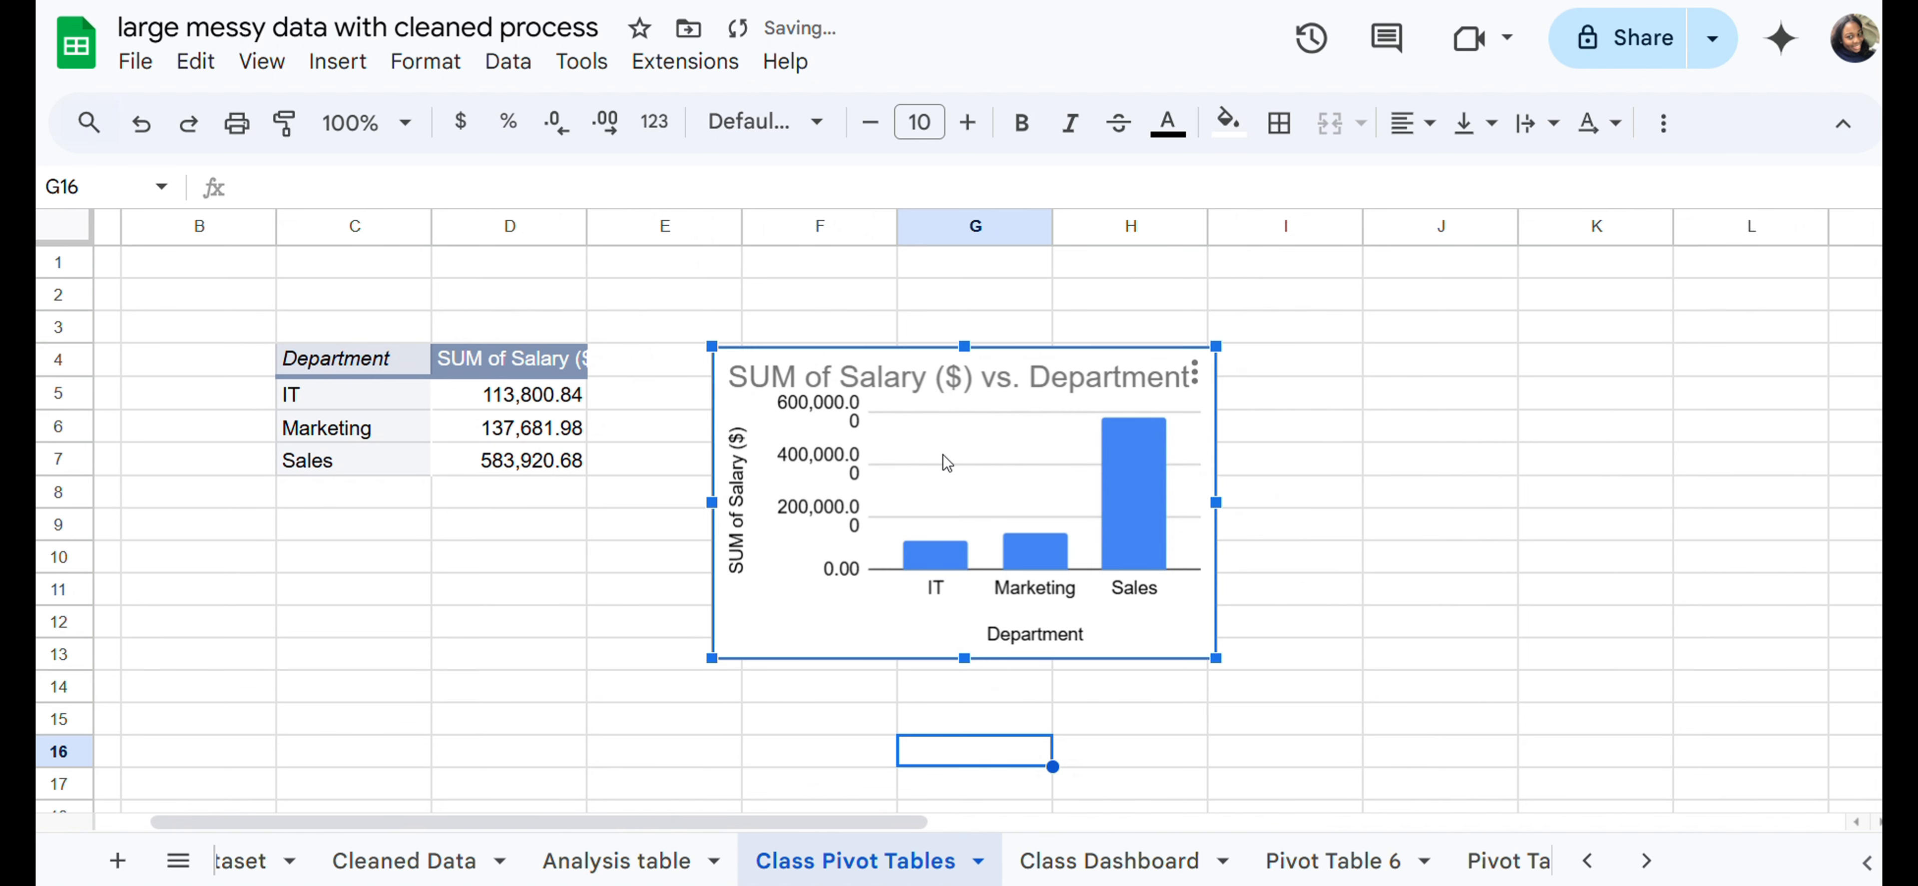
{"action": "left_click", "coordinate": [1299, 441]}
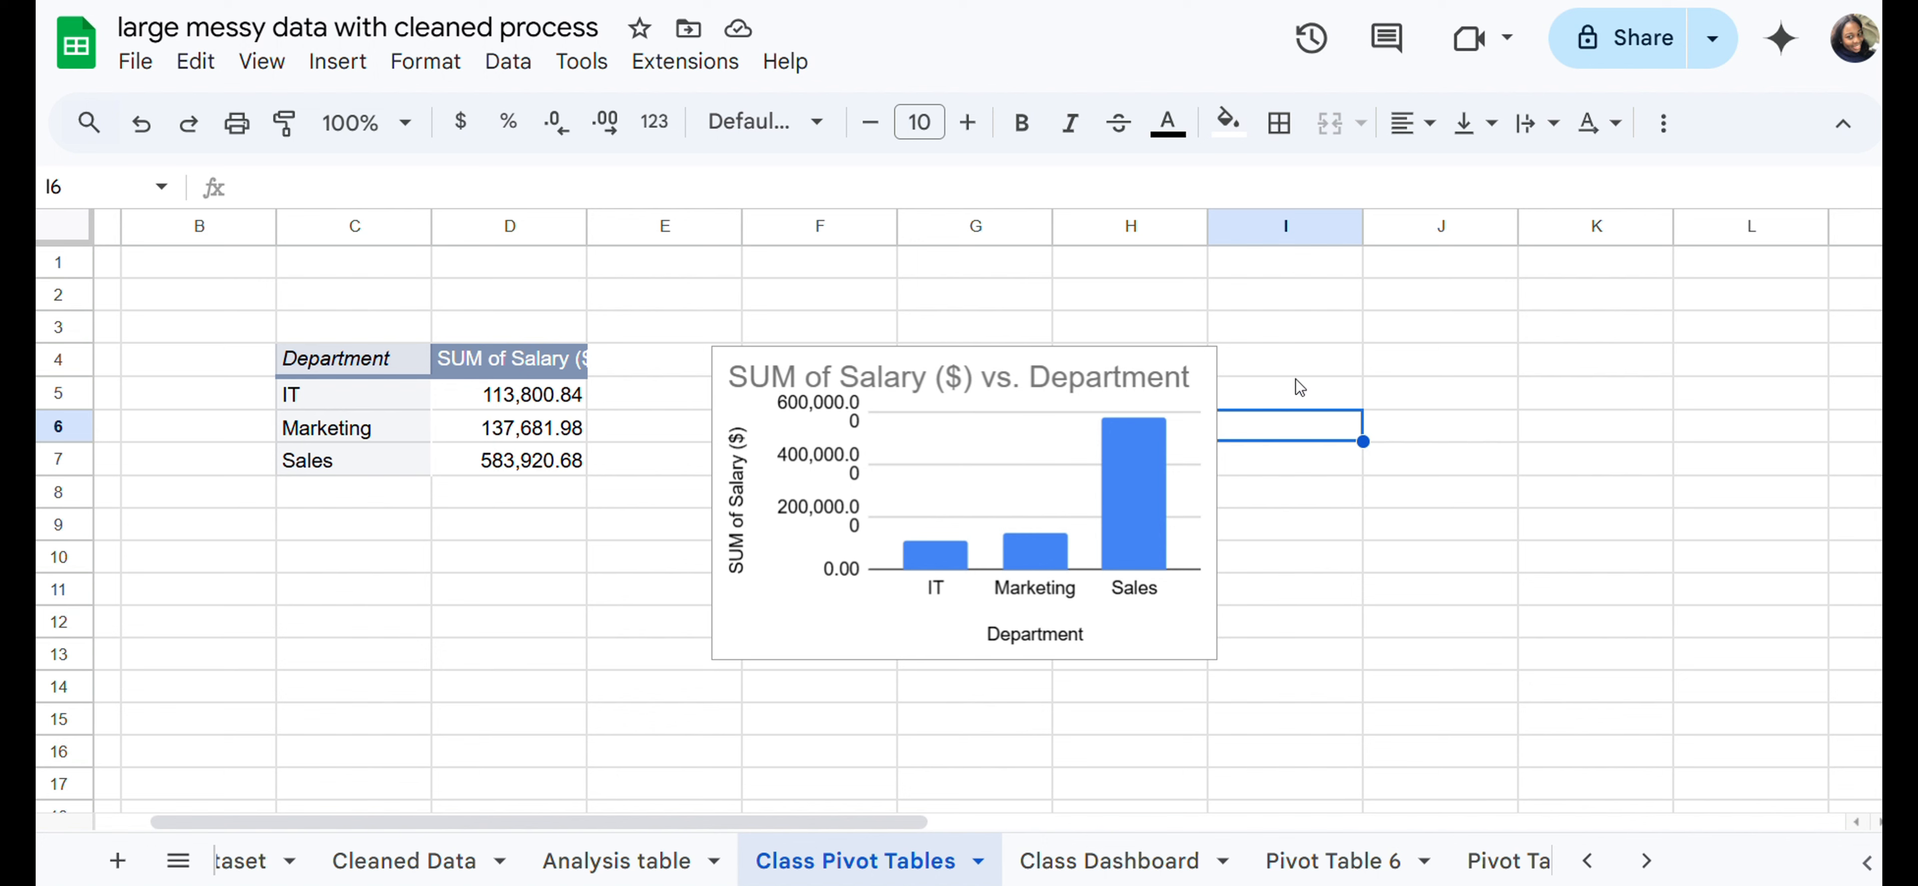
{"action": "left_click", "coordinate": [1541, 469]}
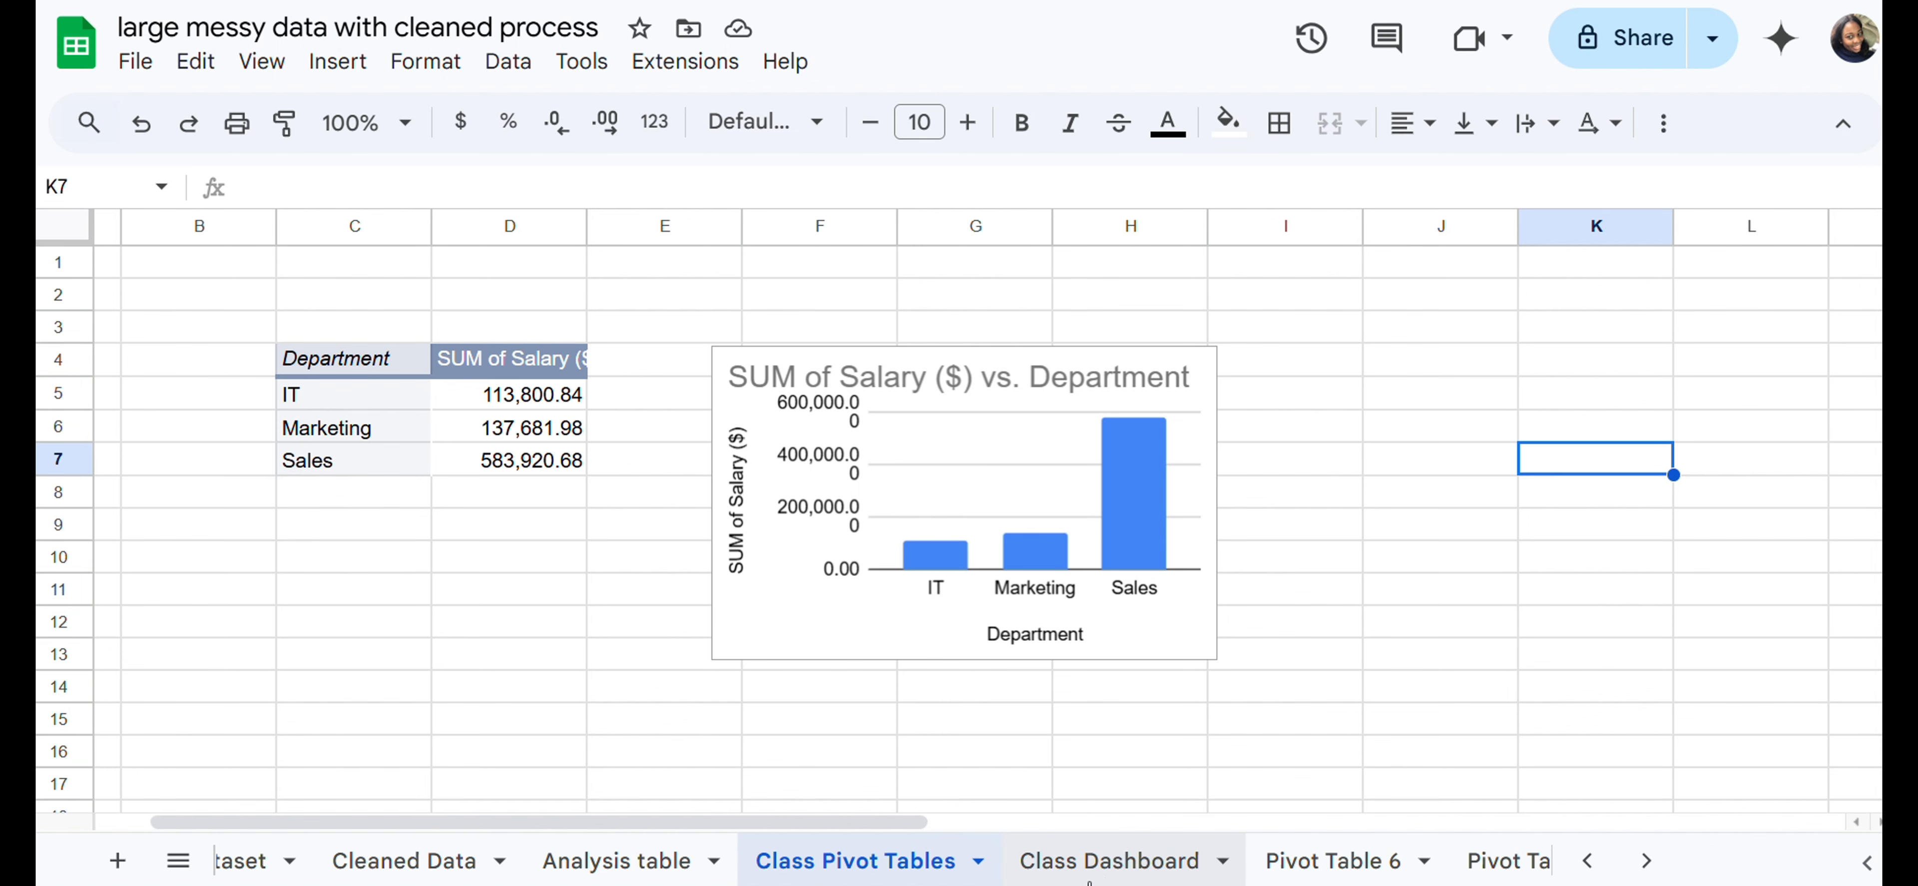
Step: Copy the SUM of Salary ($) vs. Department column chart from the Class Pivot Tables sheet
{"action": "left_click", "coordinate": [1102, 869]}
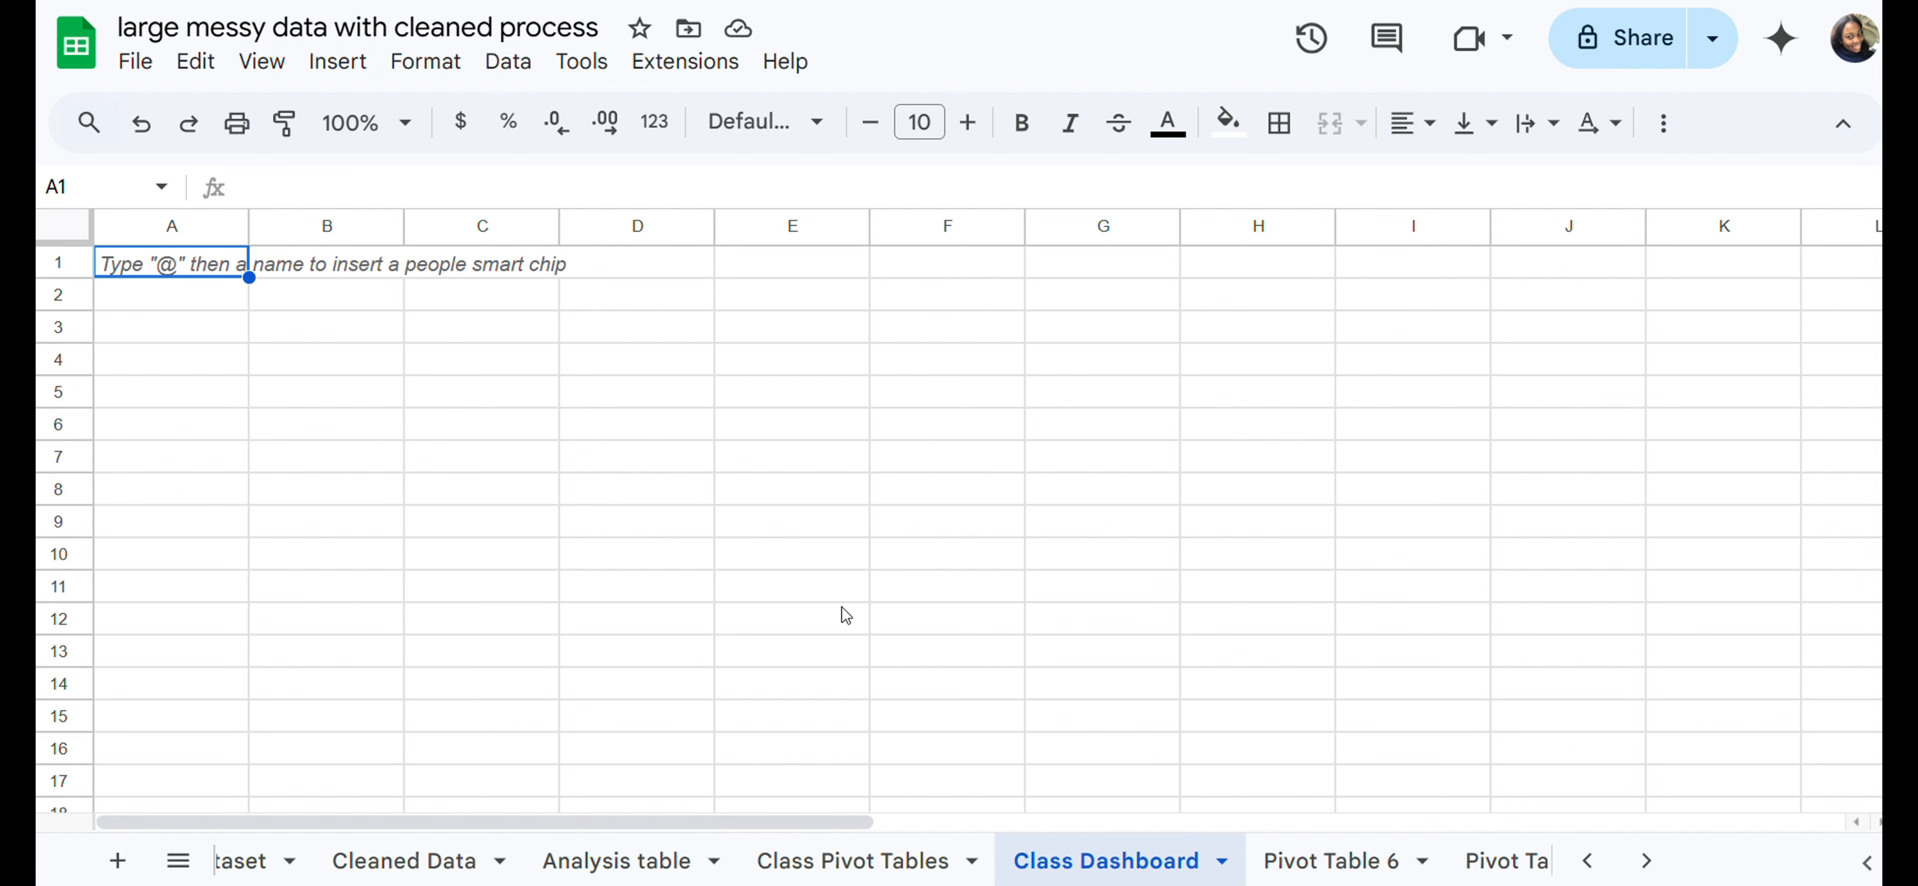
{"action": "left_click", "coordinate": [812, 864]}
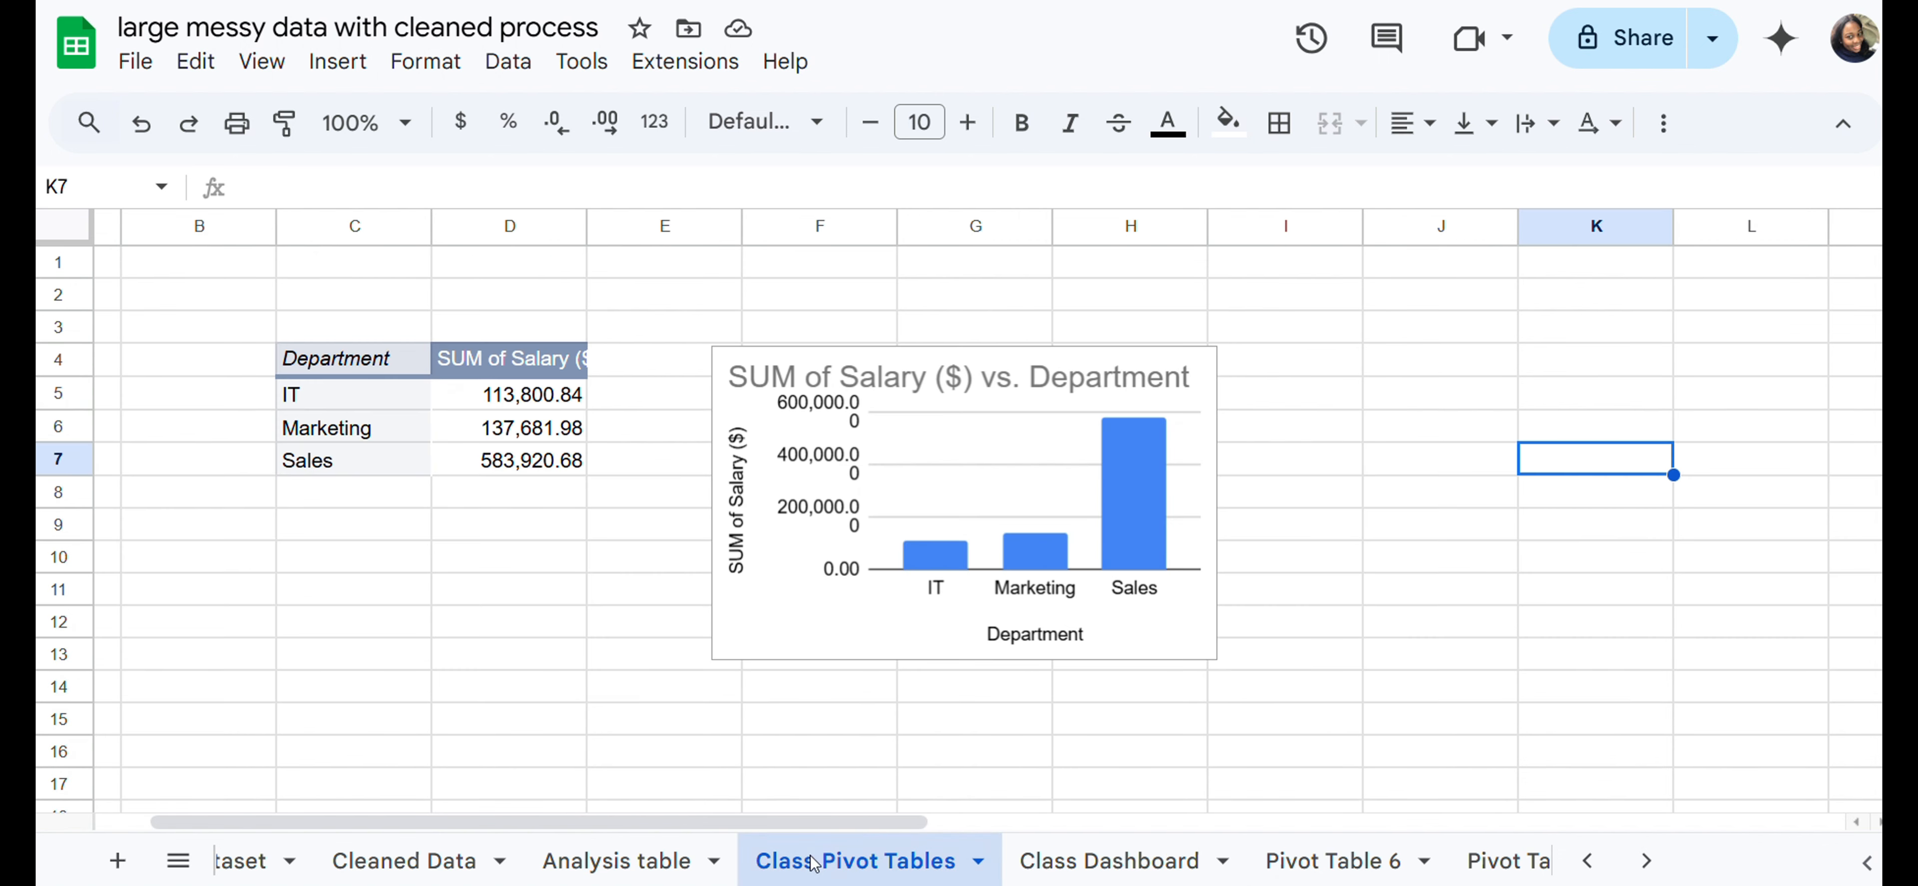
{"action": "left_click", "coordinate": [865, 479]}
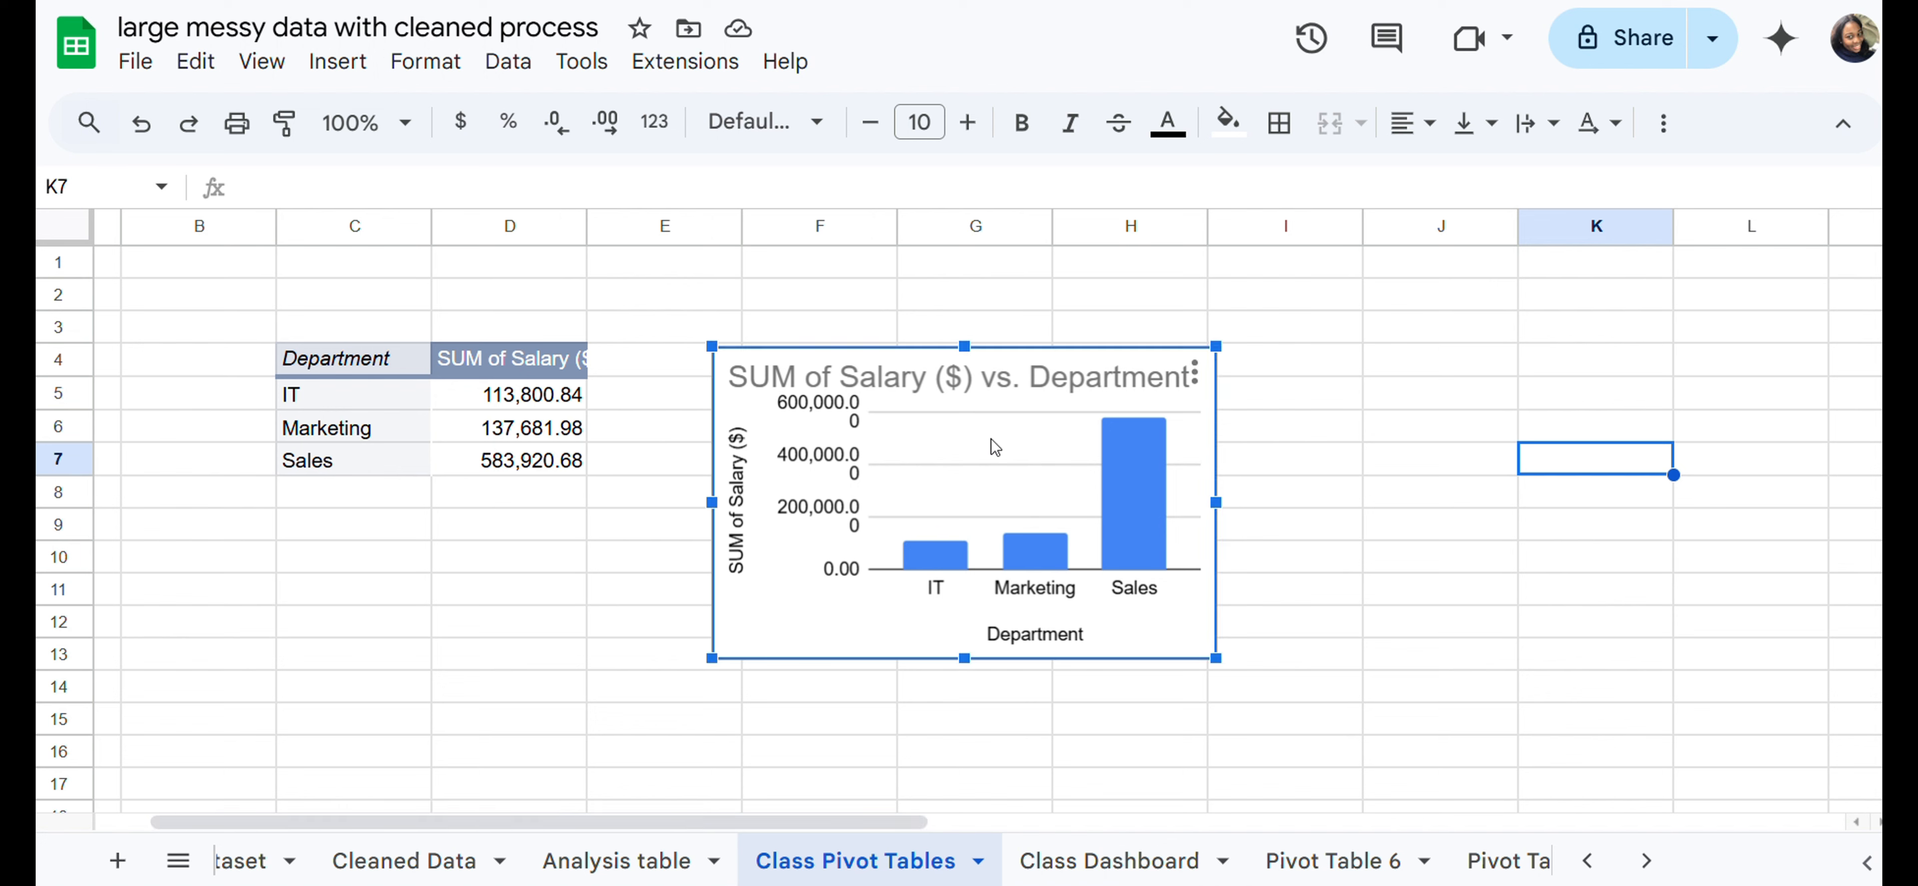
{"action": "left_click", "coordinate": [1195, 372]}
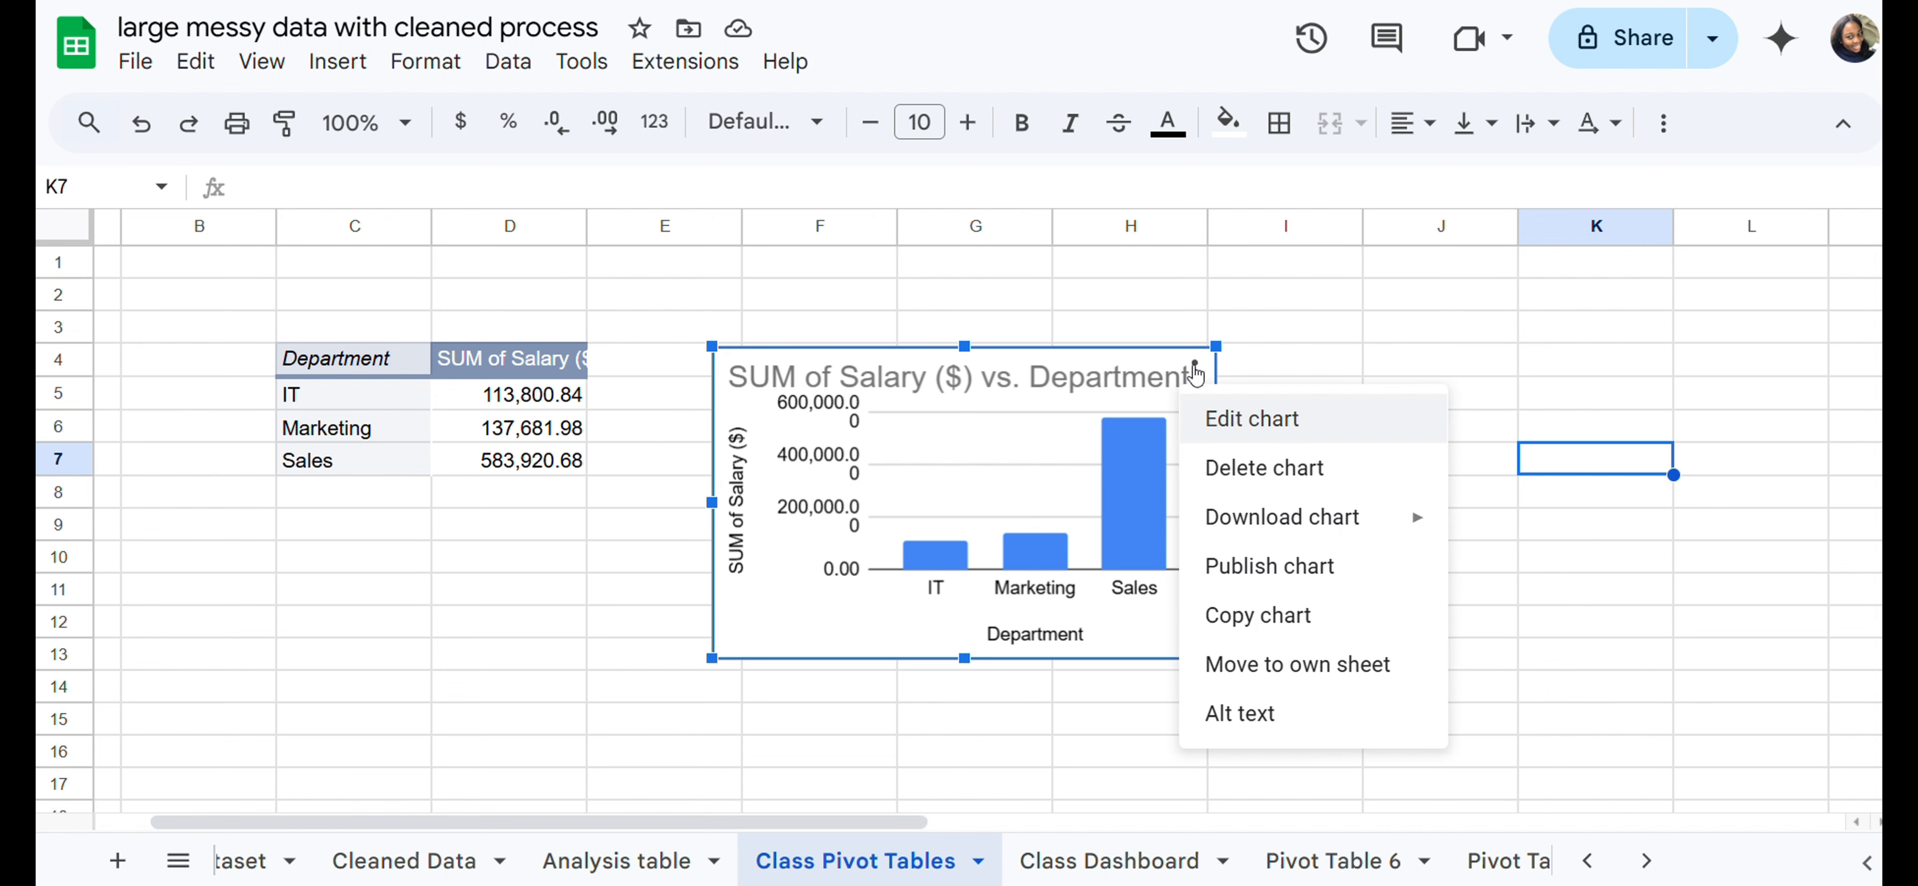
{"action": "left_click", "coordinate": [1349, 322]}
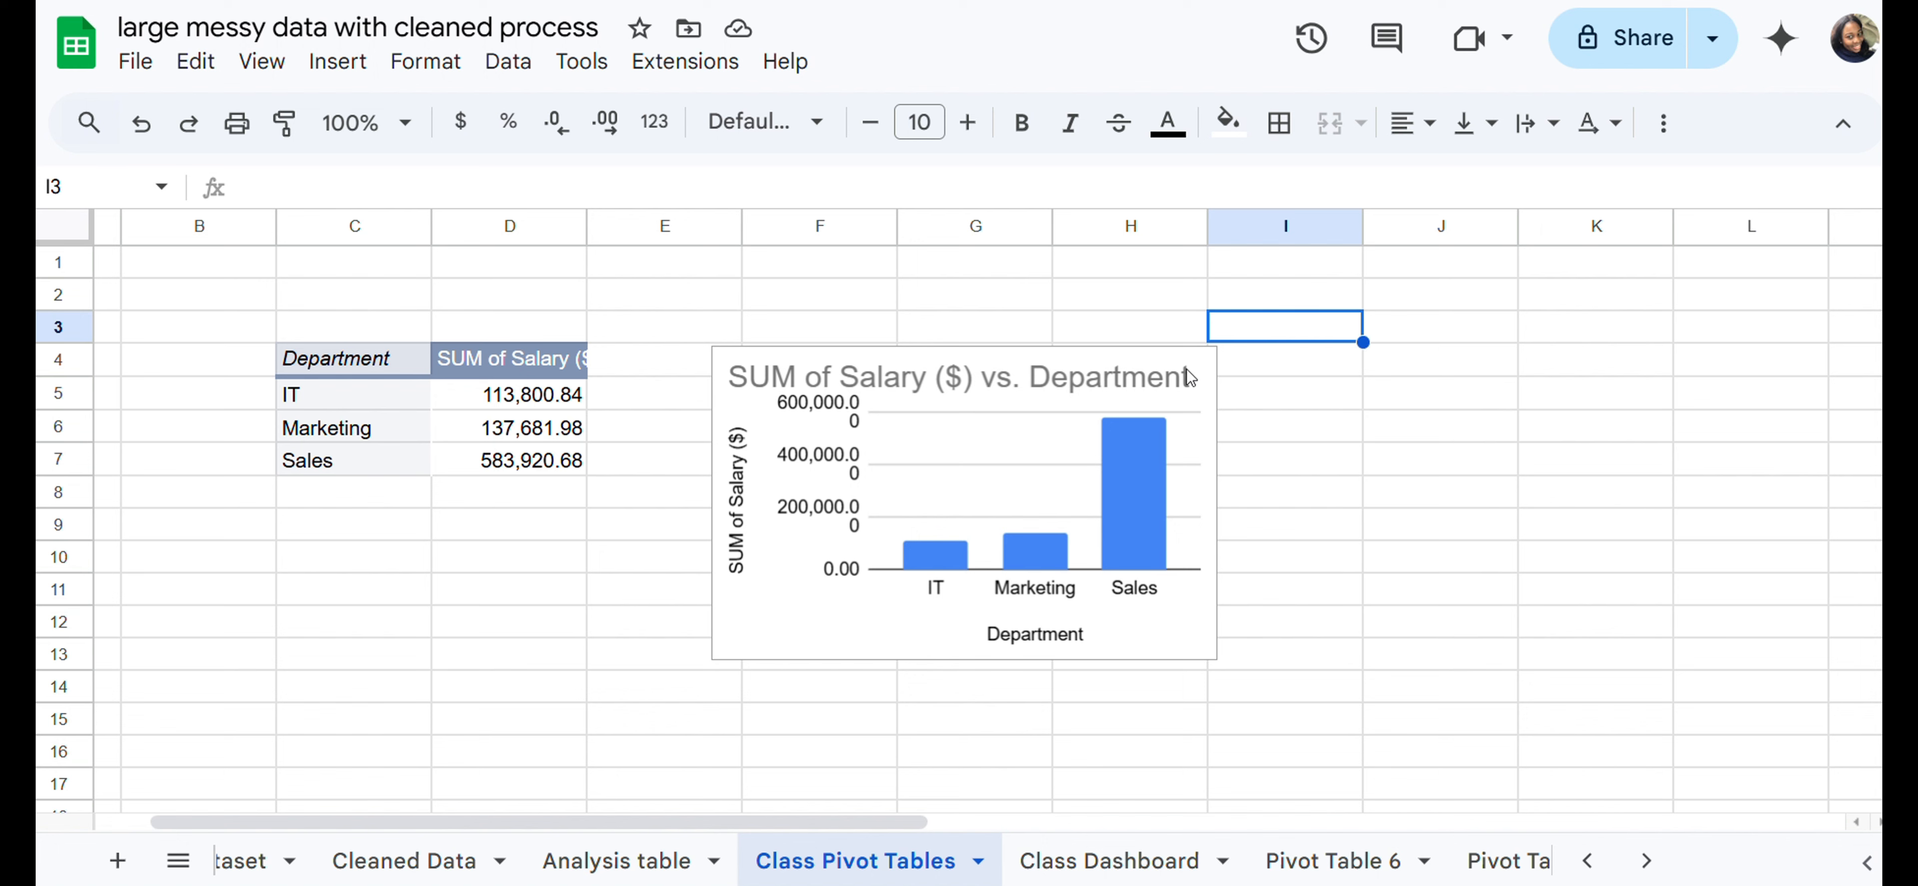
{"action": "left_click", "coordinate": [1169, 388]}
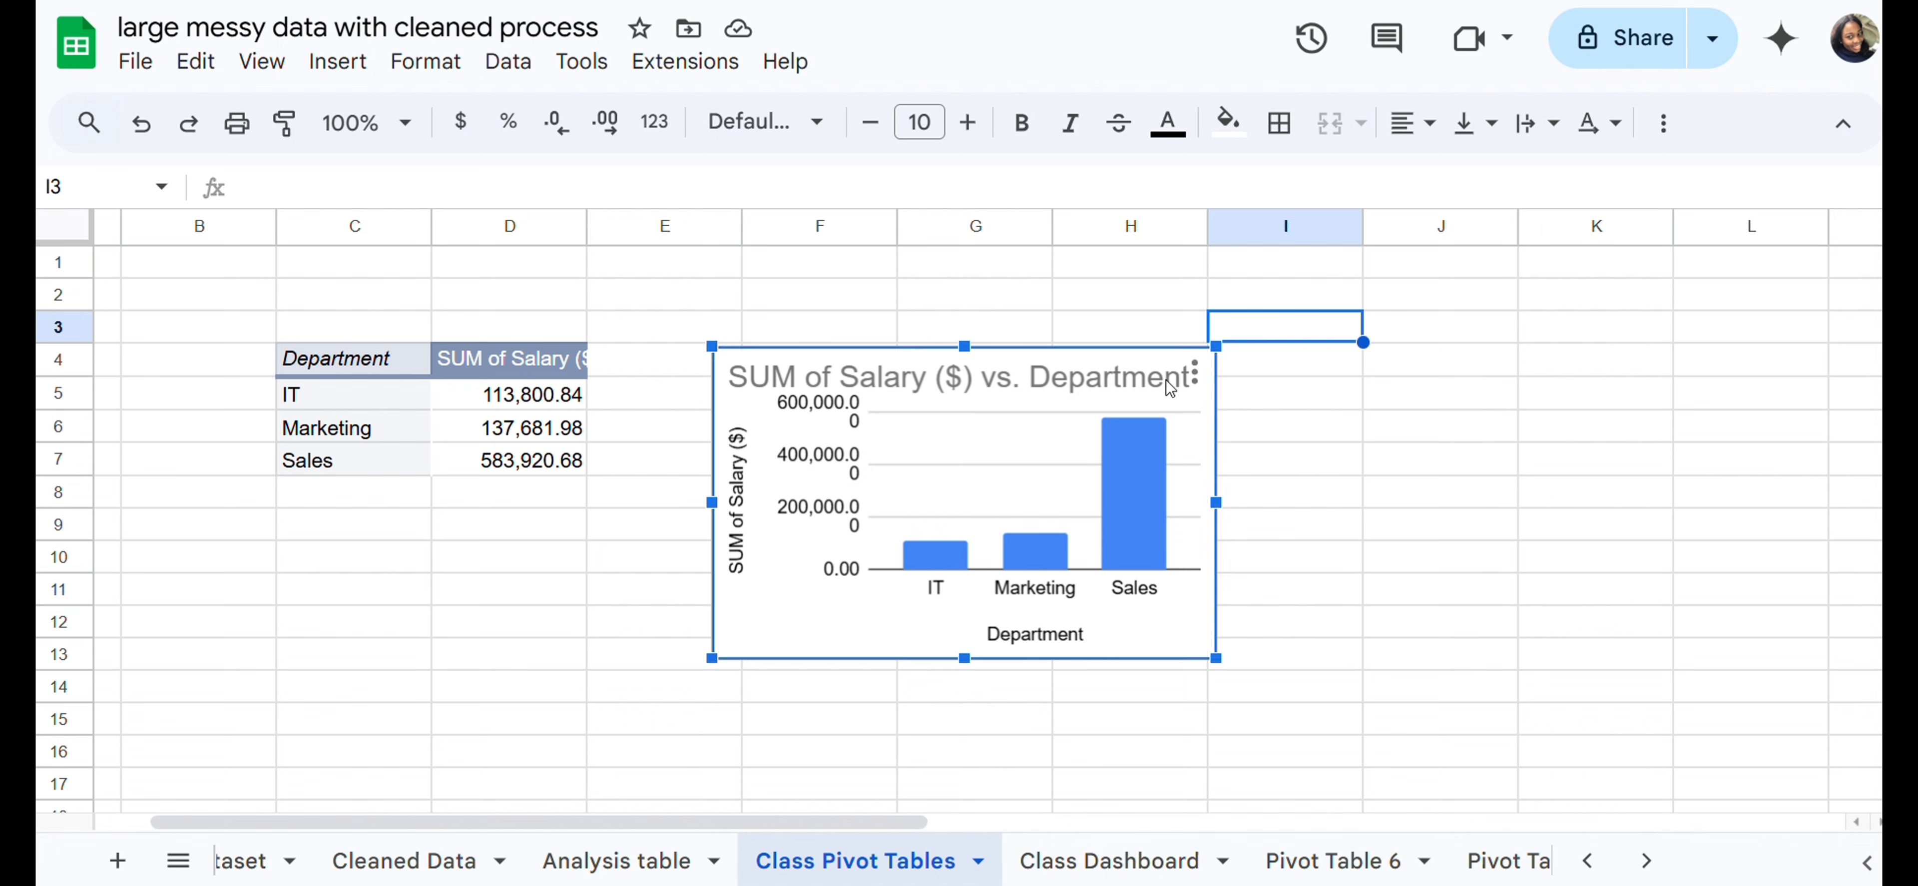
{"action": "left_click", "coordinate": [1195, 369]}
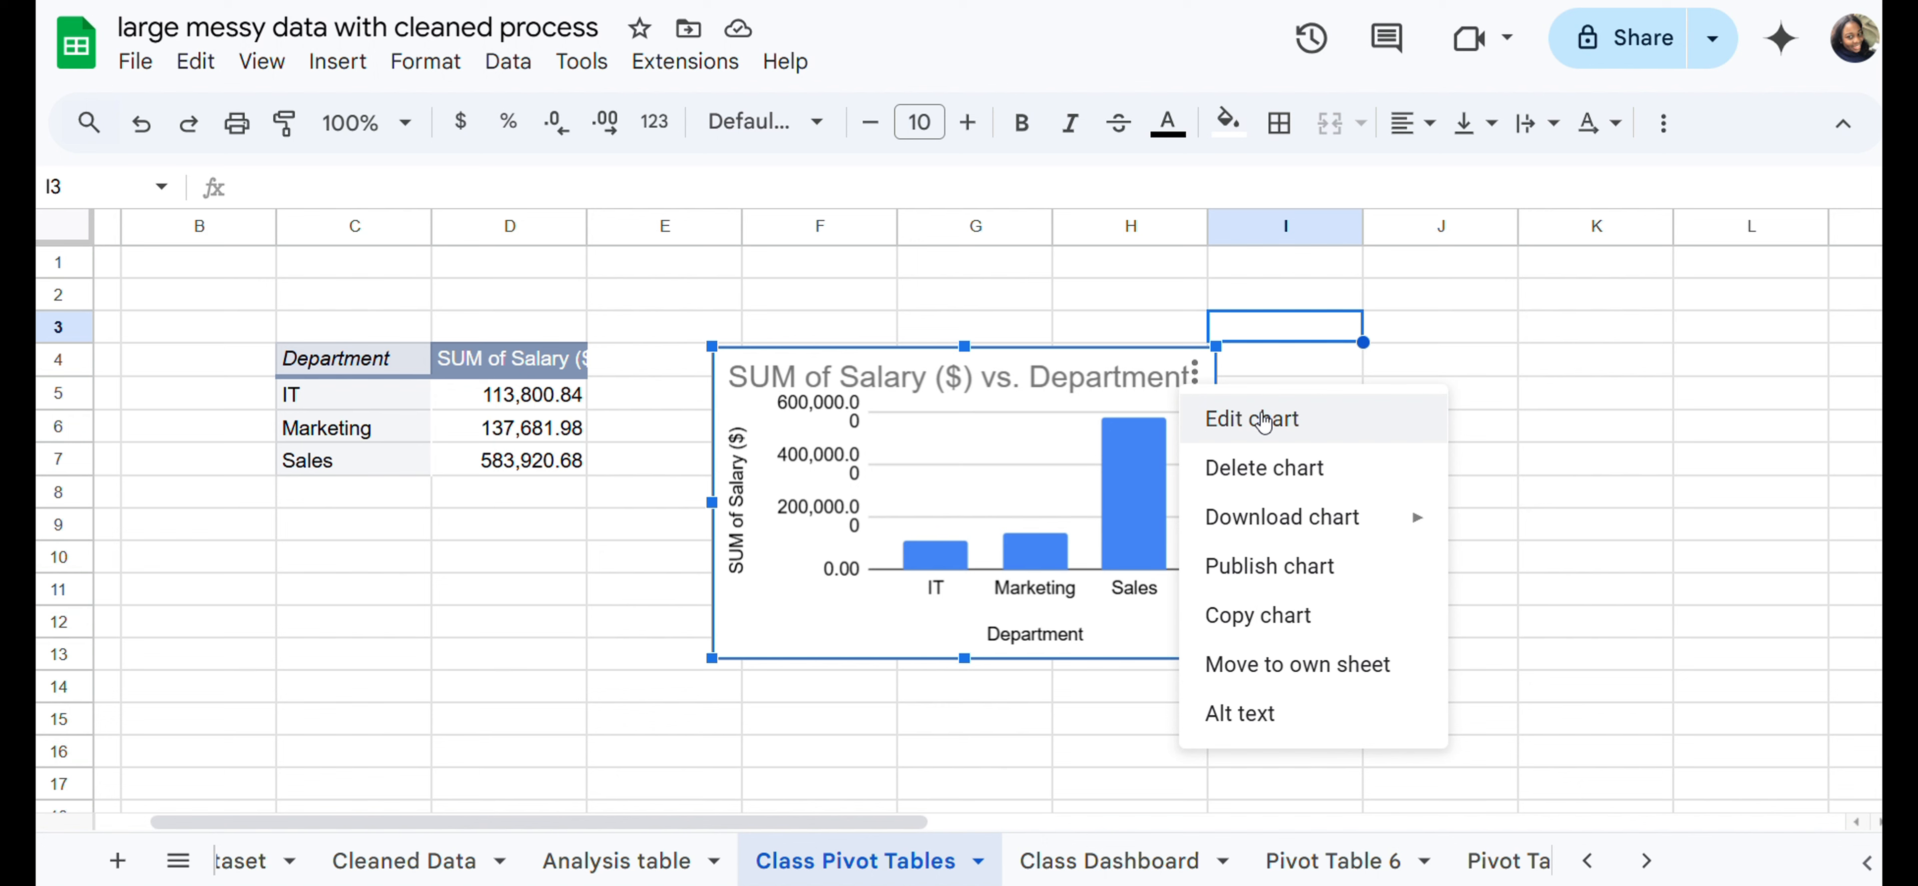
{"action": "mouse_move", "coordinate": [1307, 522]}
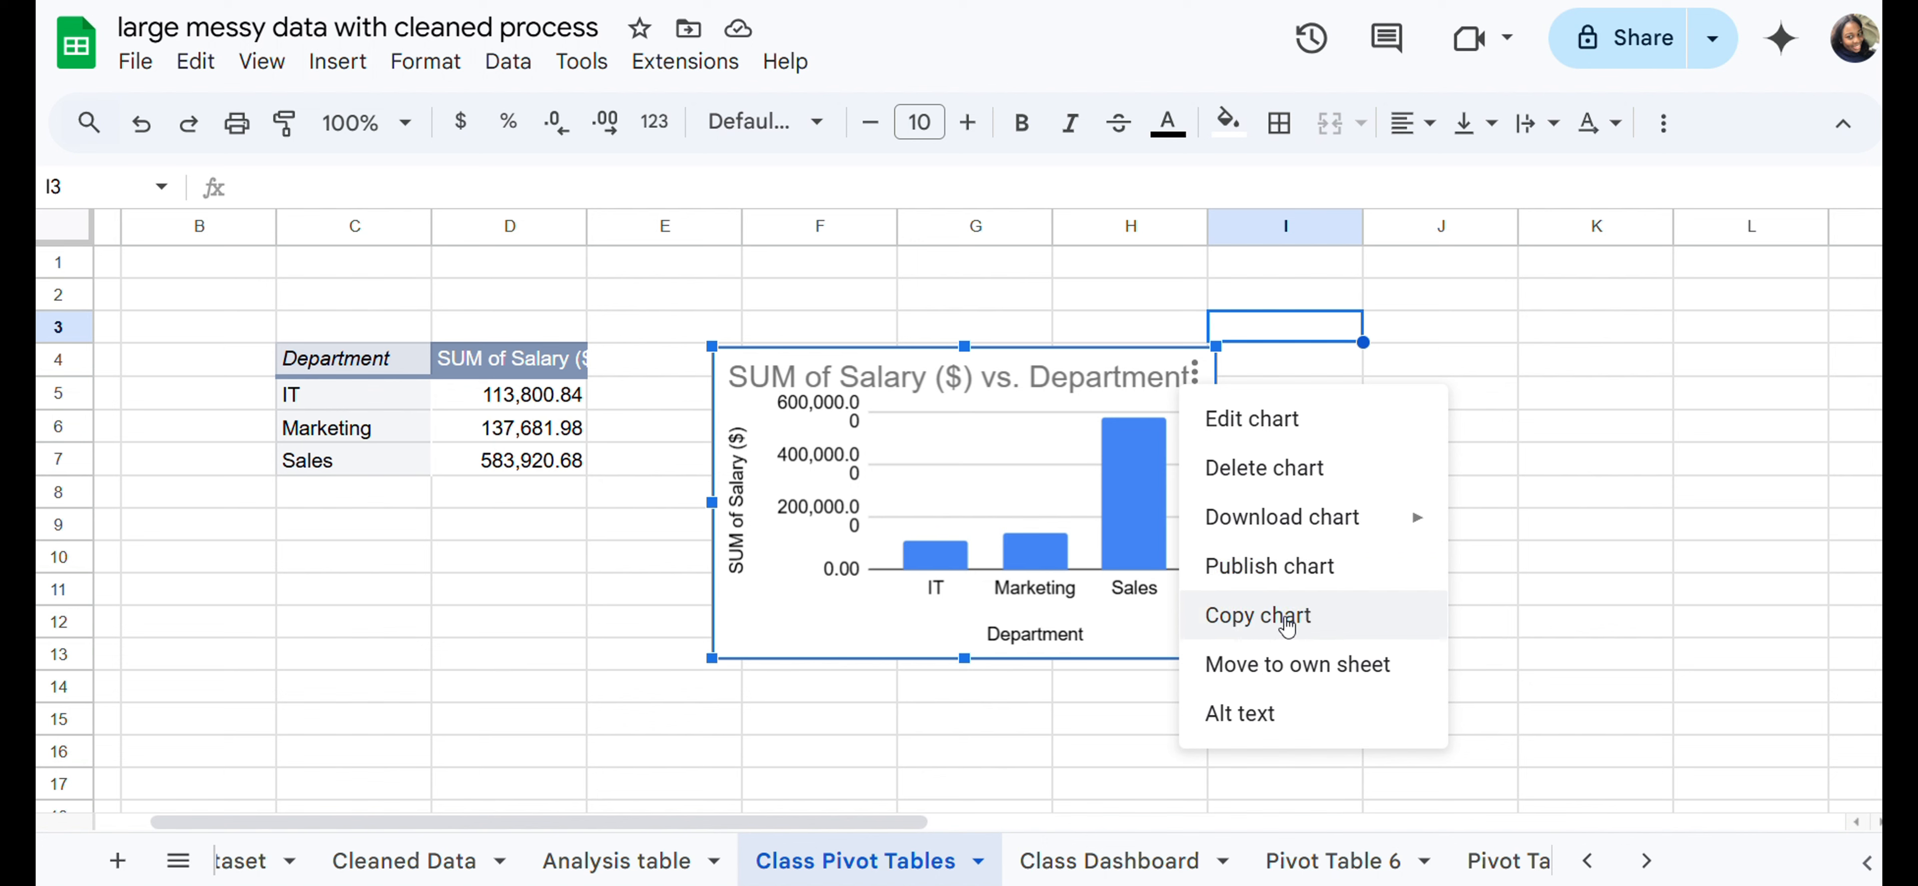
{"action": "left_click", "coordinate": [1254, 618]}
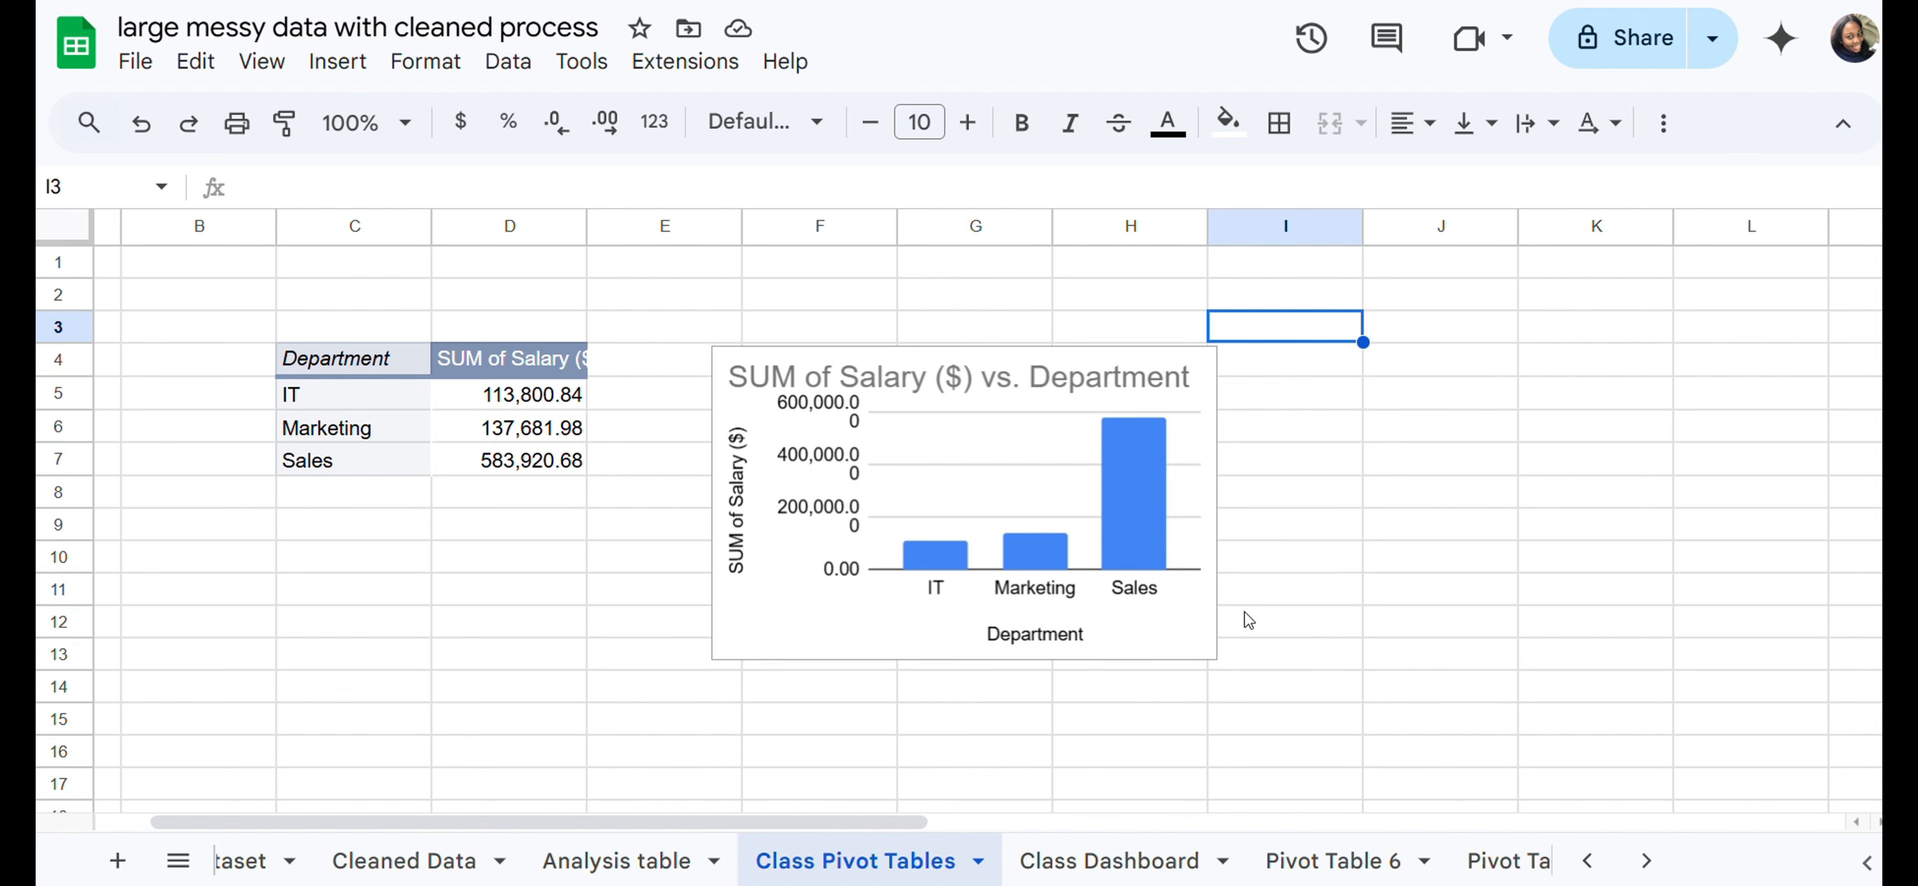
Step: Paste the chart into the Class Dashboard sheet and move it to about columns B to E from row 5
{"action": "left_click", "coordinate": [1059, 865]}
{"action": "left_click", "coordinate": [458, 357]}
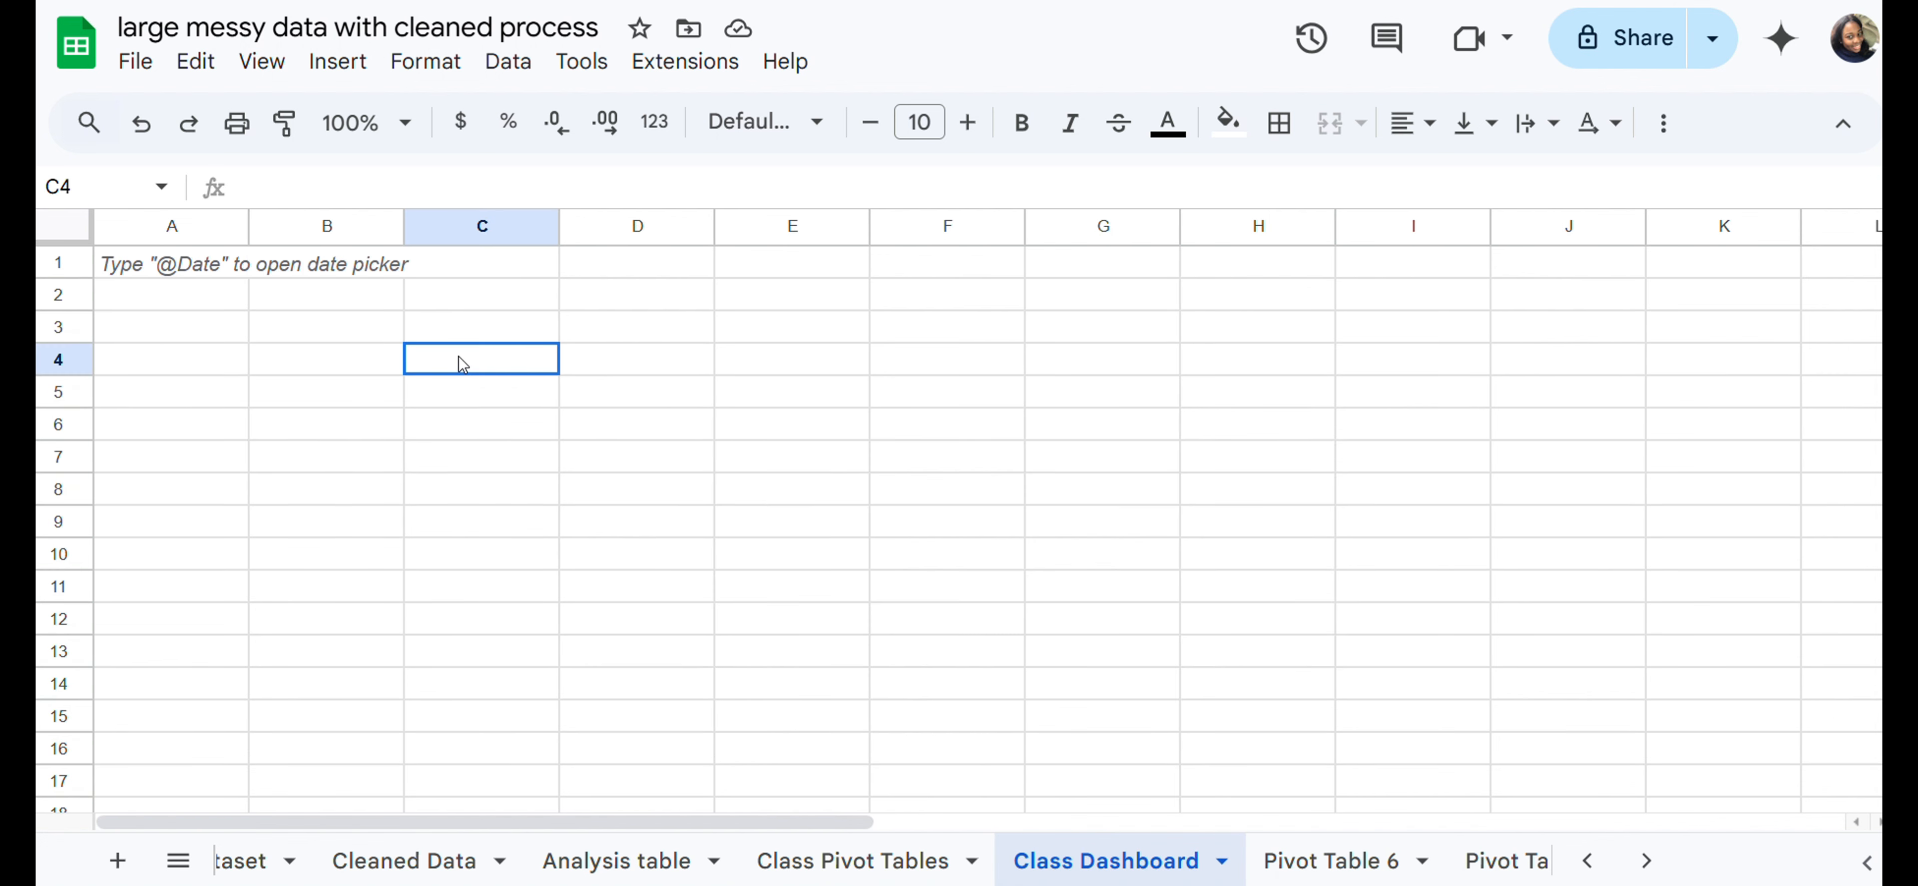
{"action": "key", "text": "ctrl+v"}
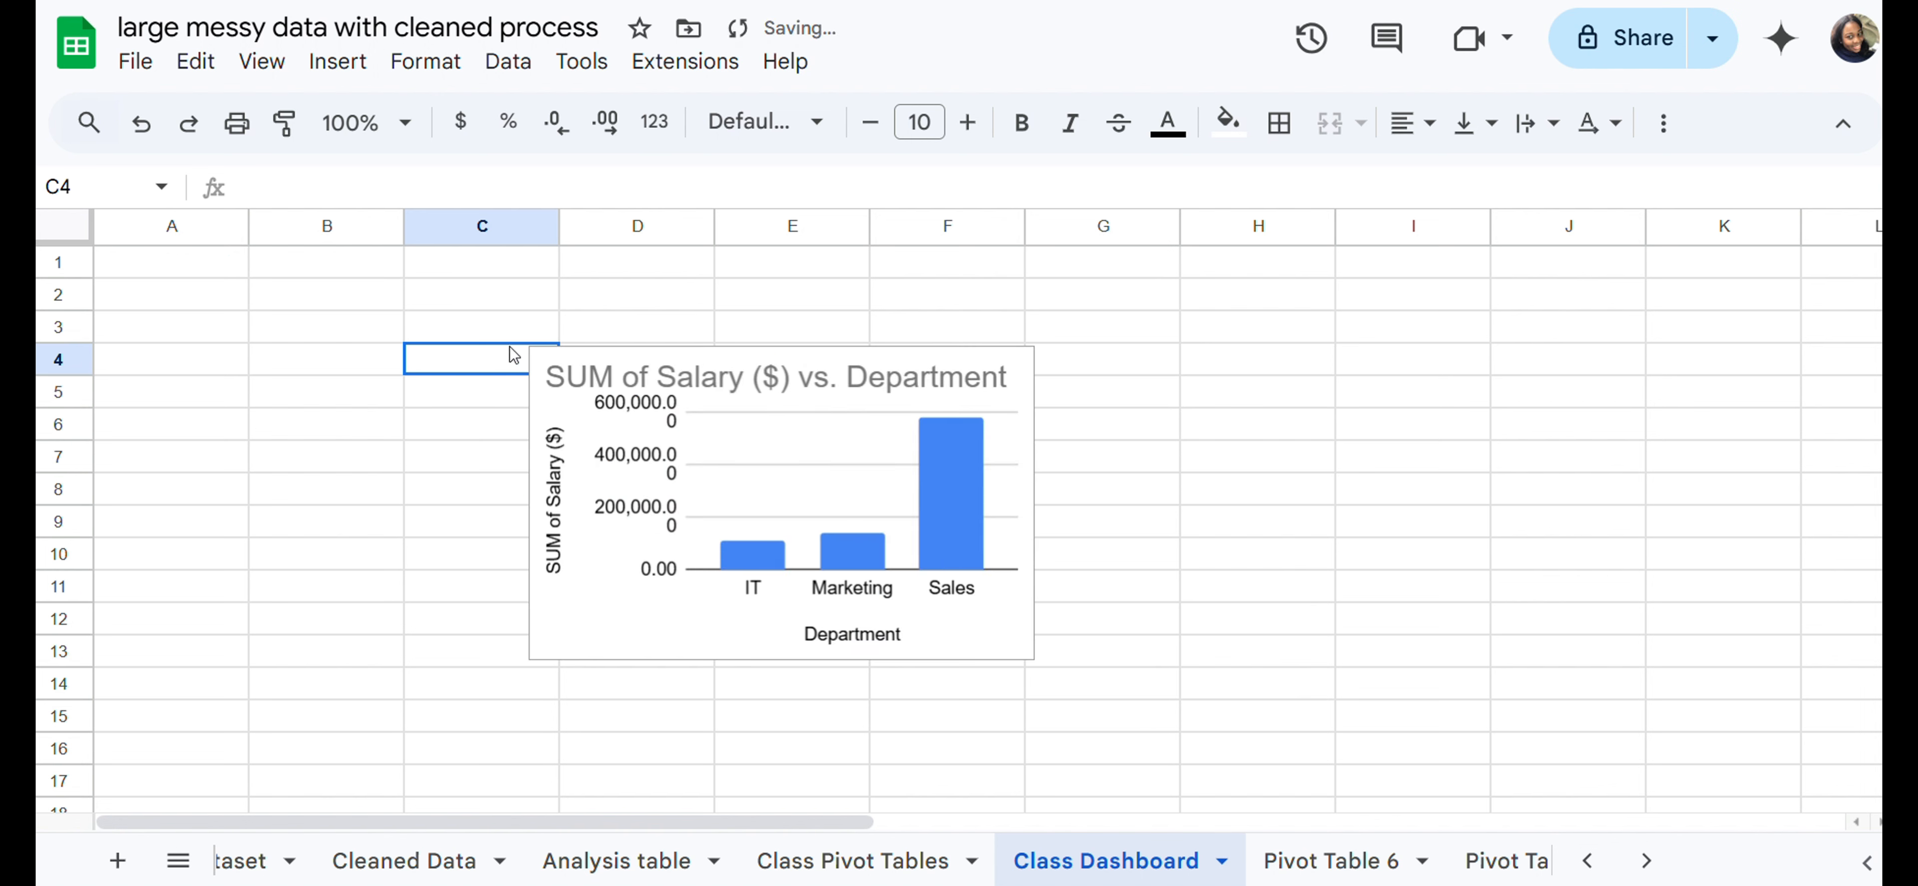
{"action": "left_click", "coordinate": [1092, 423]}
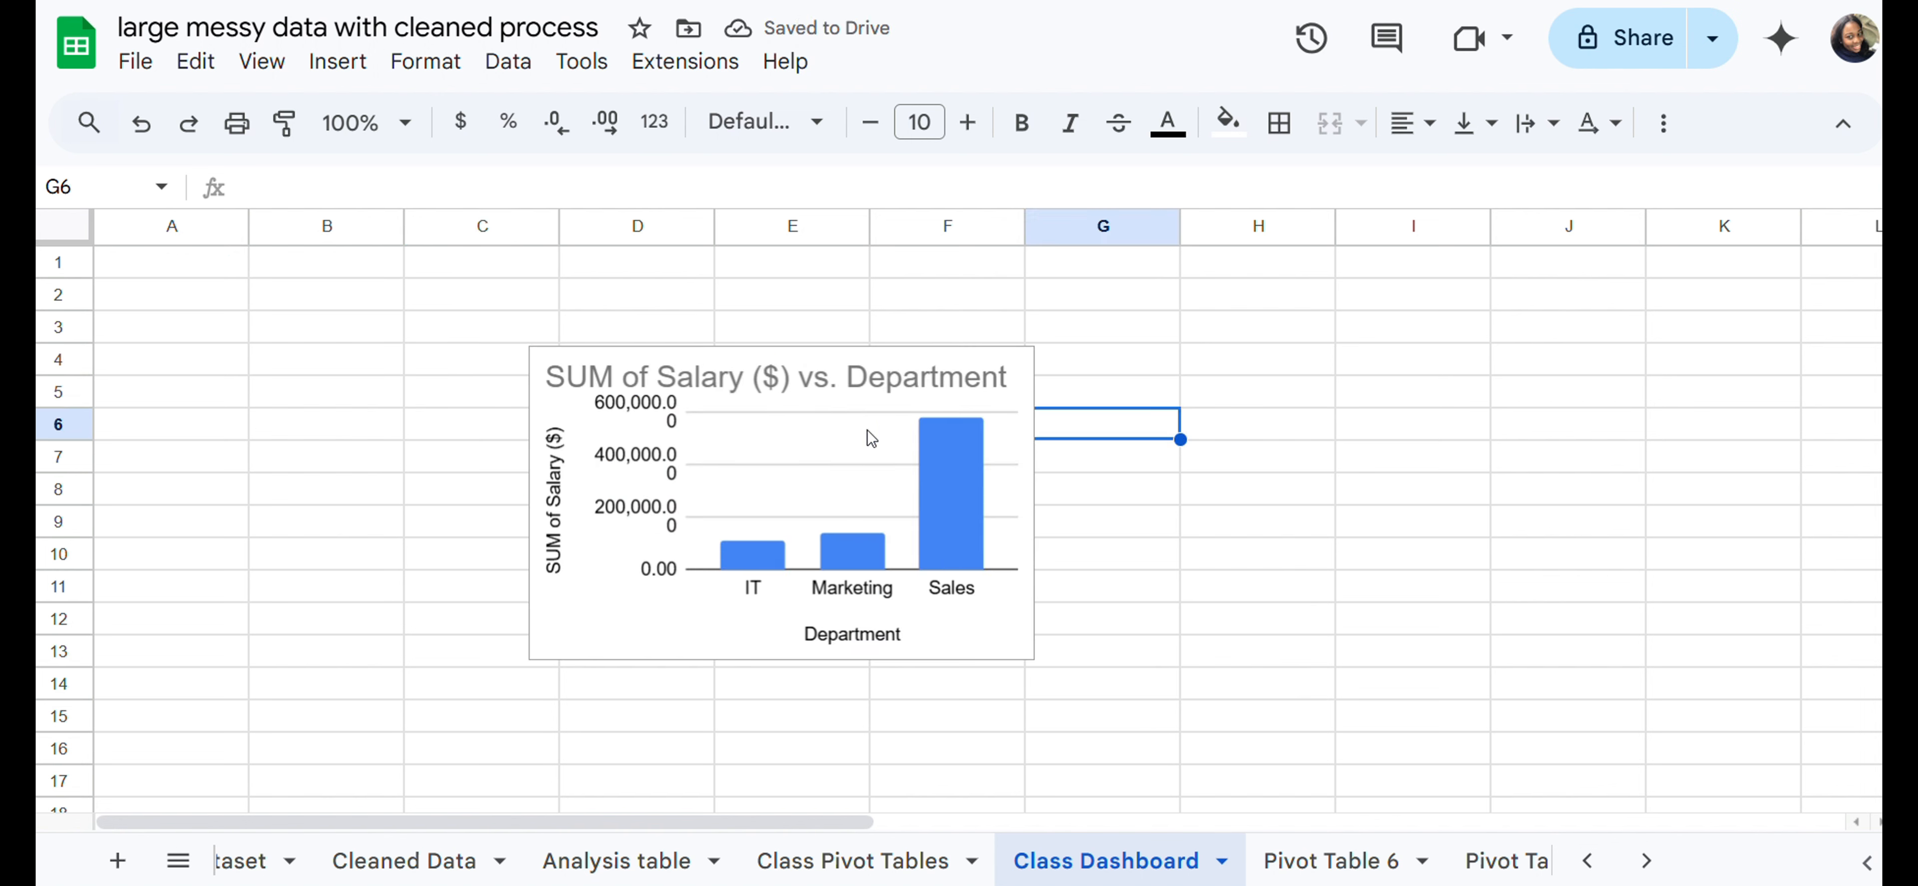
{"action": "left_click", "coordinate": [730, 422]}
{"action": "left_click_drag", "start_coordinate": [728, 418], "coordinate": [462, 466]}
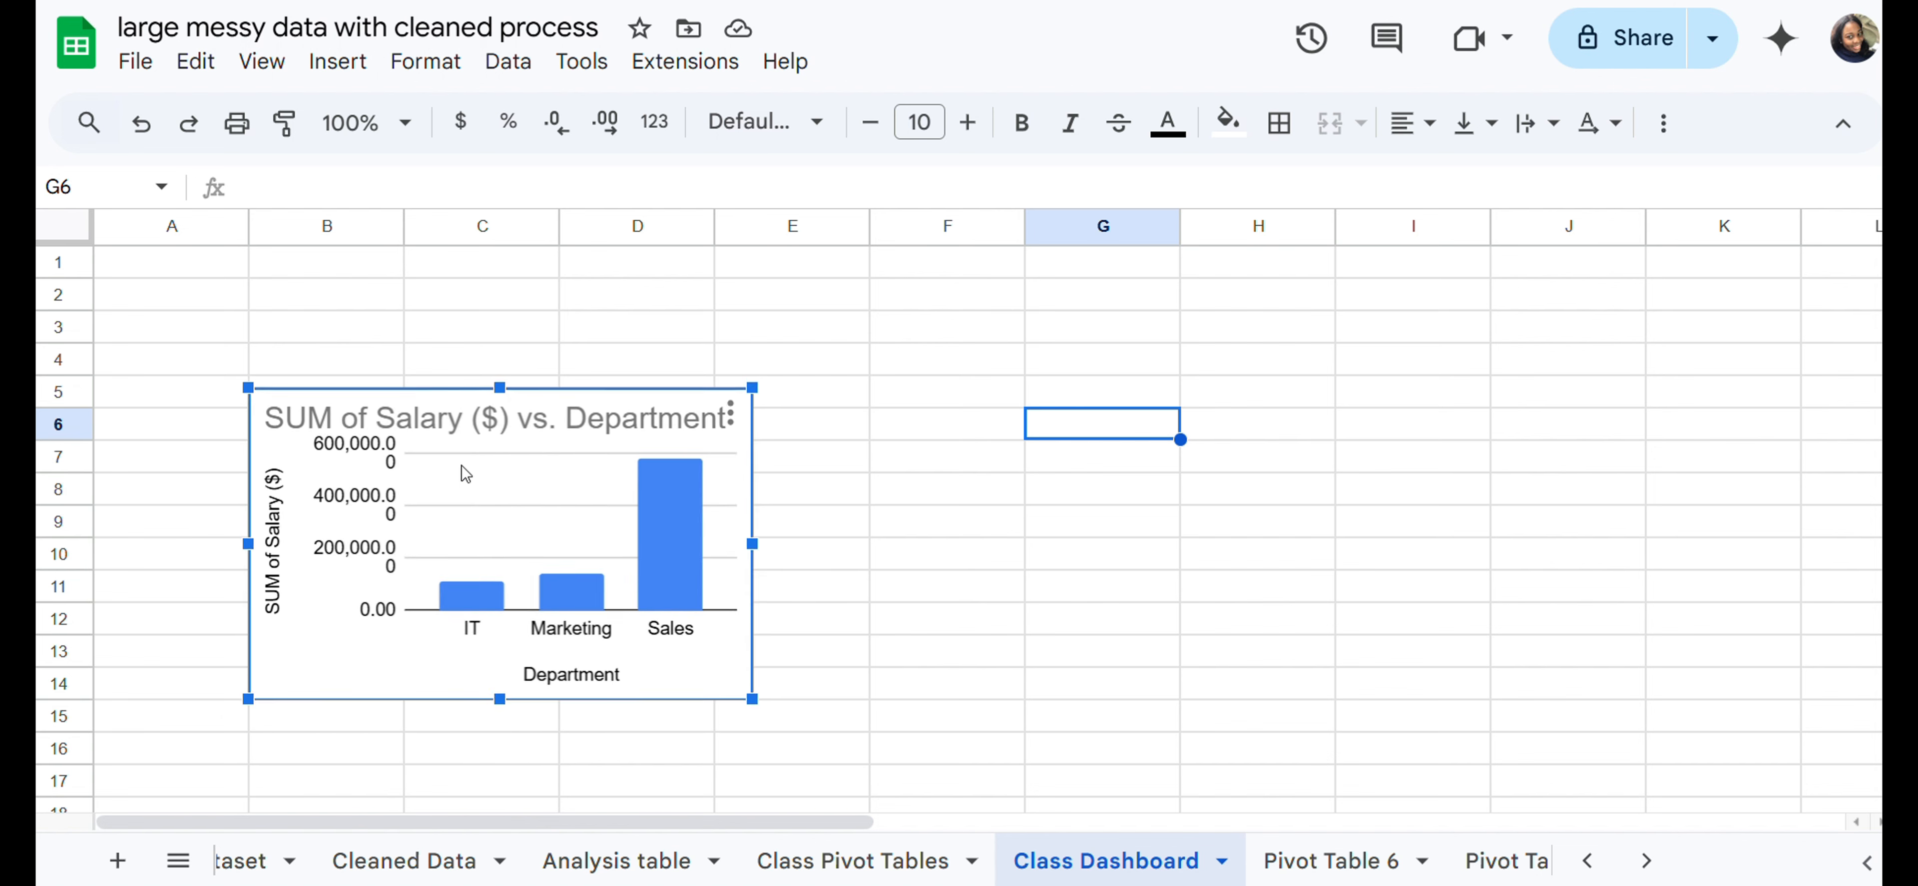
Step: On the Class Pivot Tables sheet, move the column chart below the department pivot table, starting at about row 10 in column B
{"action": "left_click", "coordinate": [885, 868]}
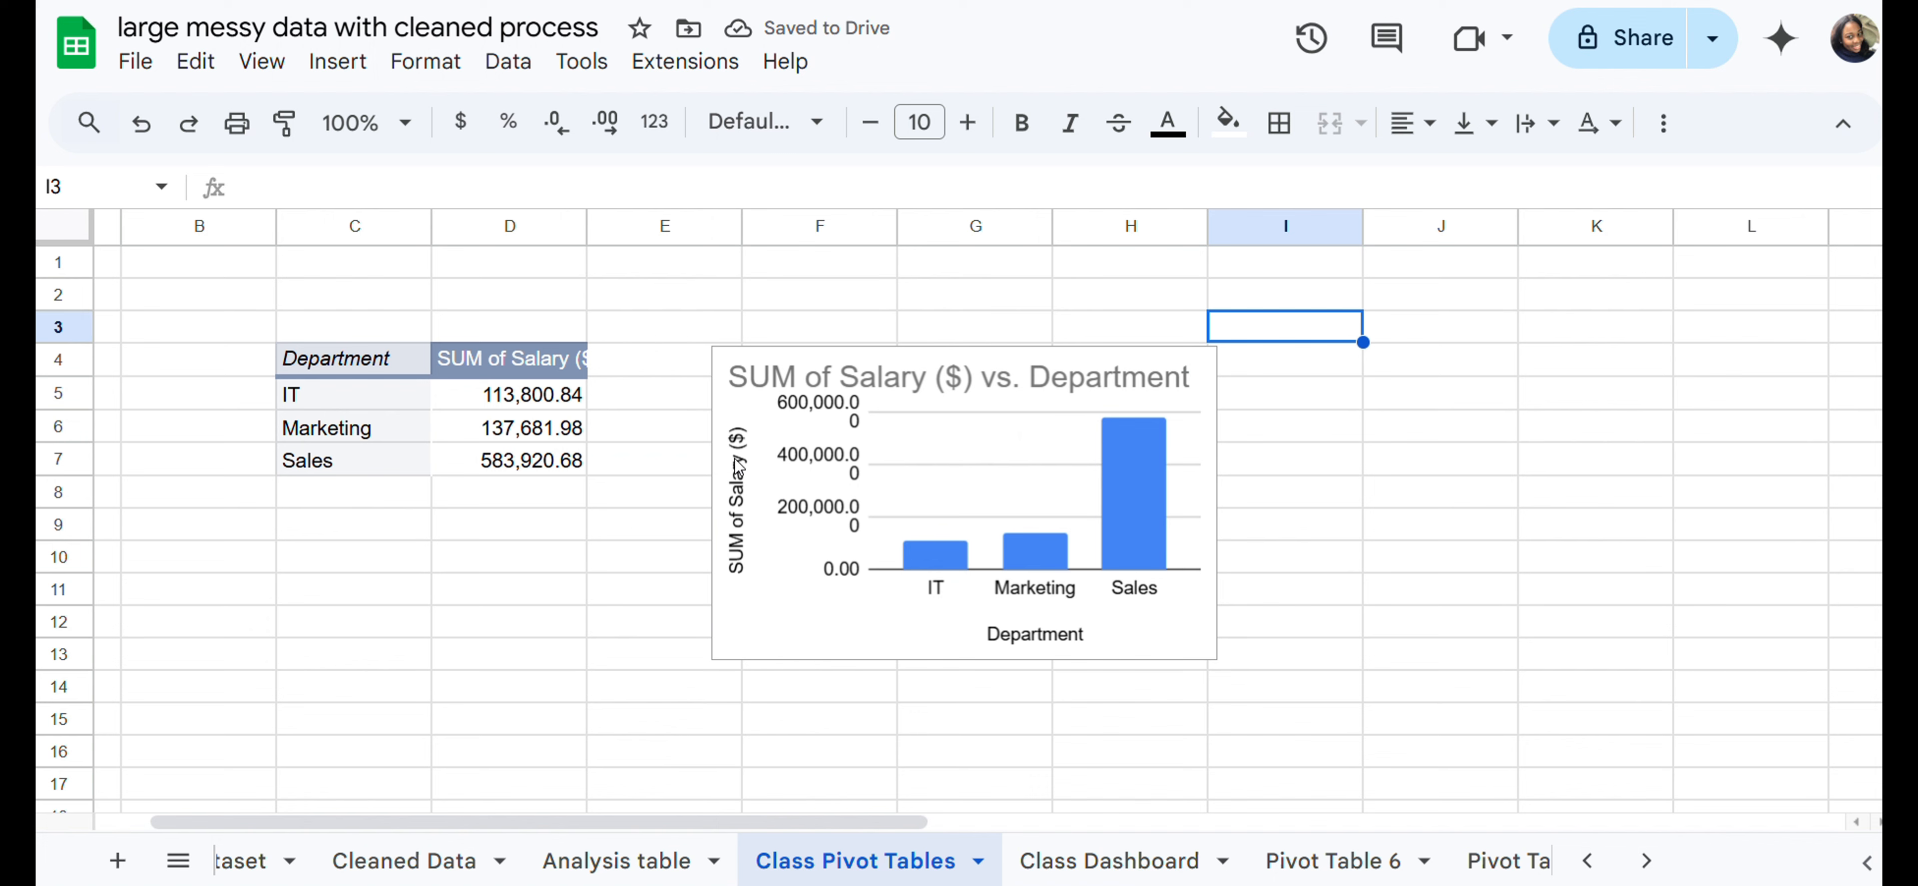
{"action": "left_click", "coordinate": [862, 460]}
{"action": "left_click_drag", "start_coordinate": [862, 460], "coordinate": [287, 693]}
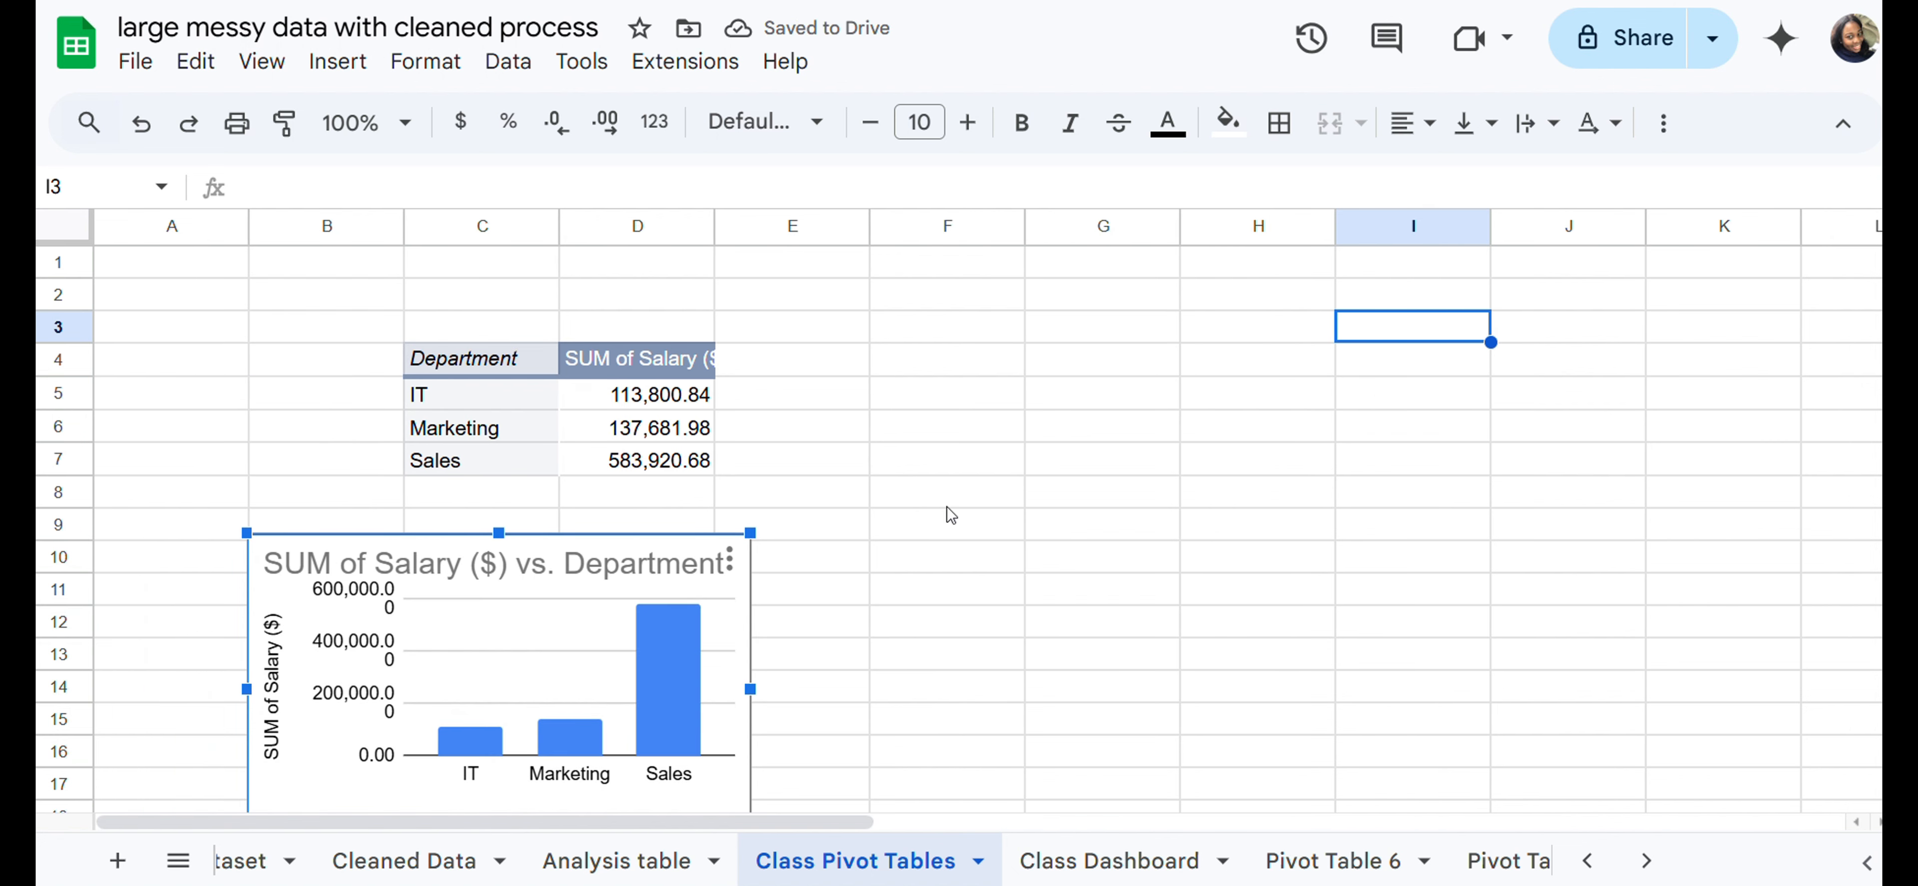
{"action": "scroll", "coordinate": [947, 508], "scroll_direction": "right", "scroll_amount": 7}
{"action": "scroll", "coordinate": [946, 507], "scroll_direction": "right", "scroll_amount": 3}
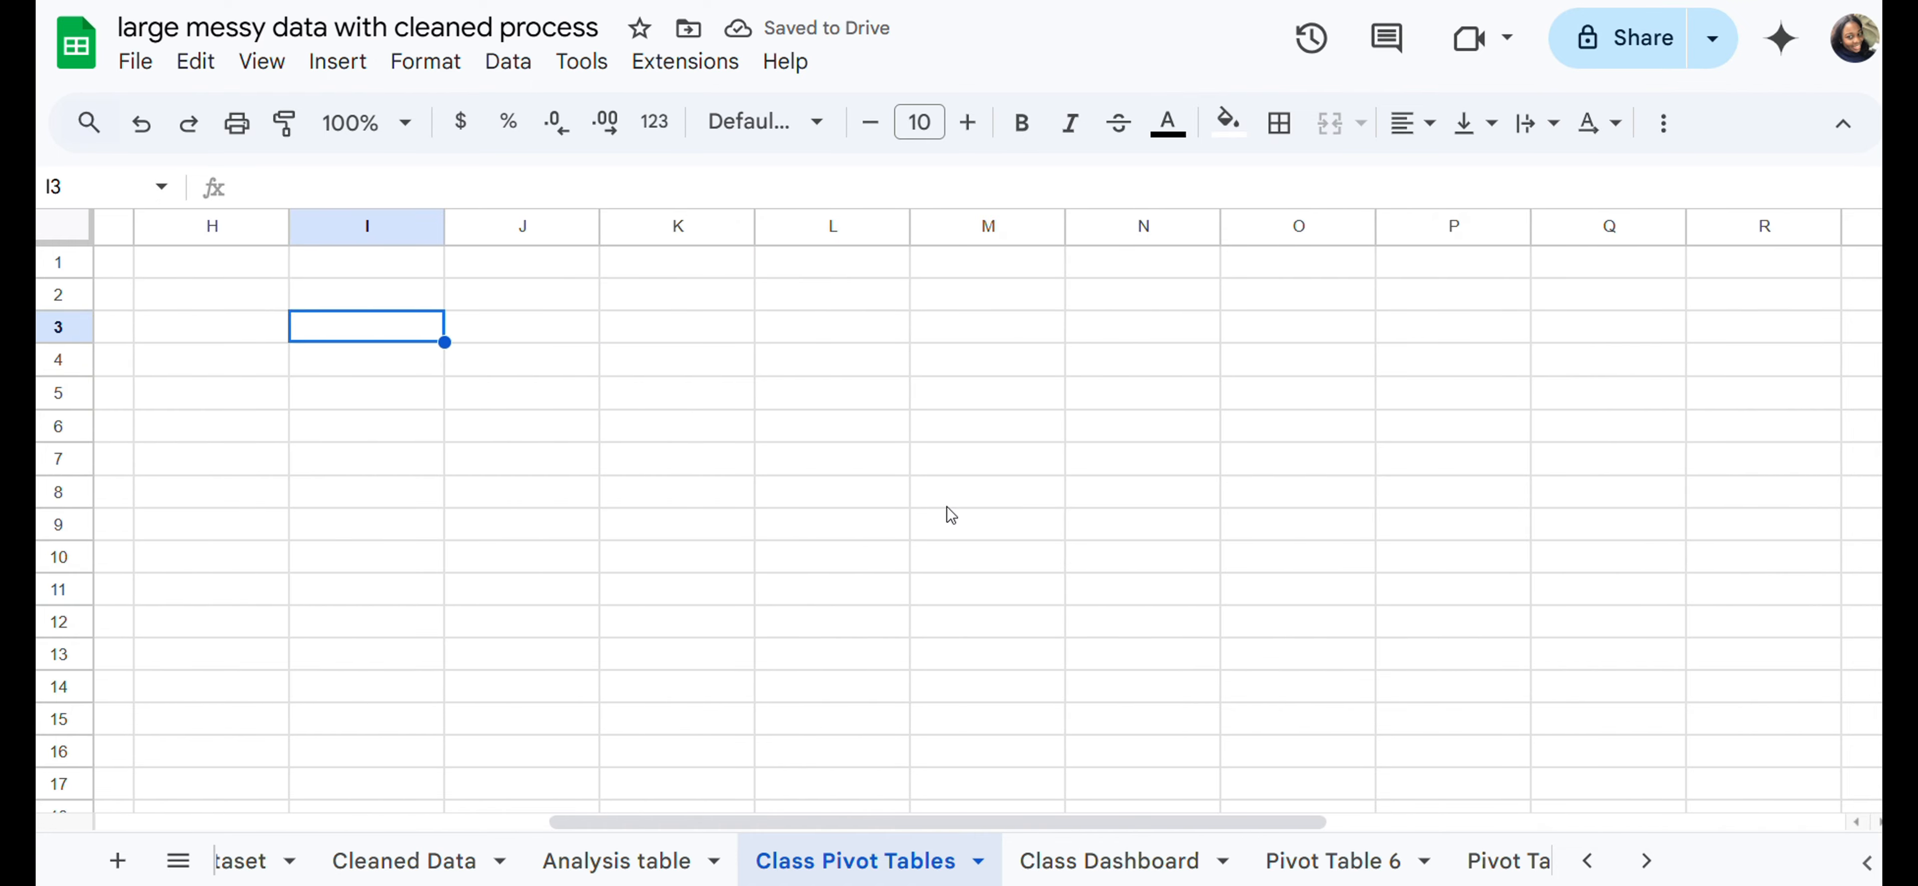
{"action": "scroll", "coordinate": [947, 507], "scroll_direction": "right", "scroll_amount": 1}
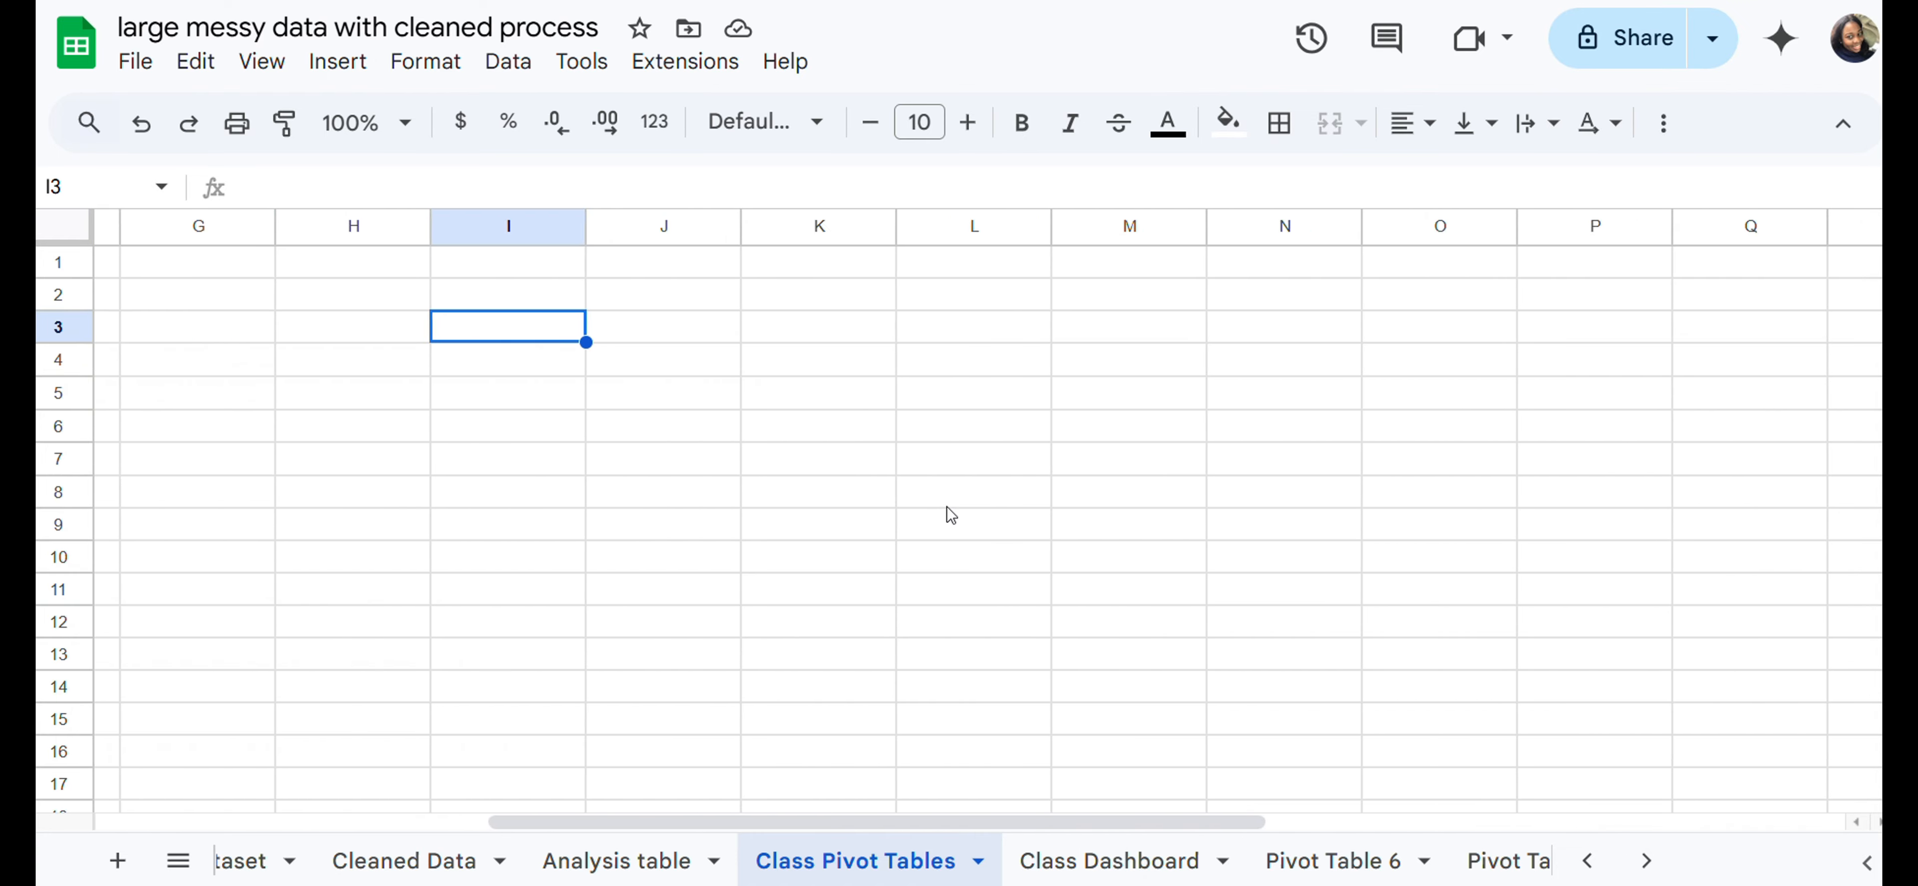
{"action": "scroll", "coordinate": [947, 506], "scroll_direction": "left", "scroll_amount": 4}
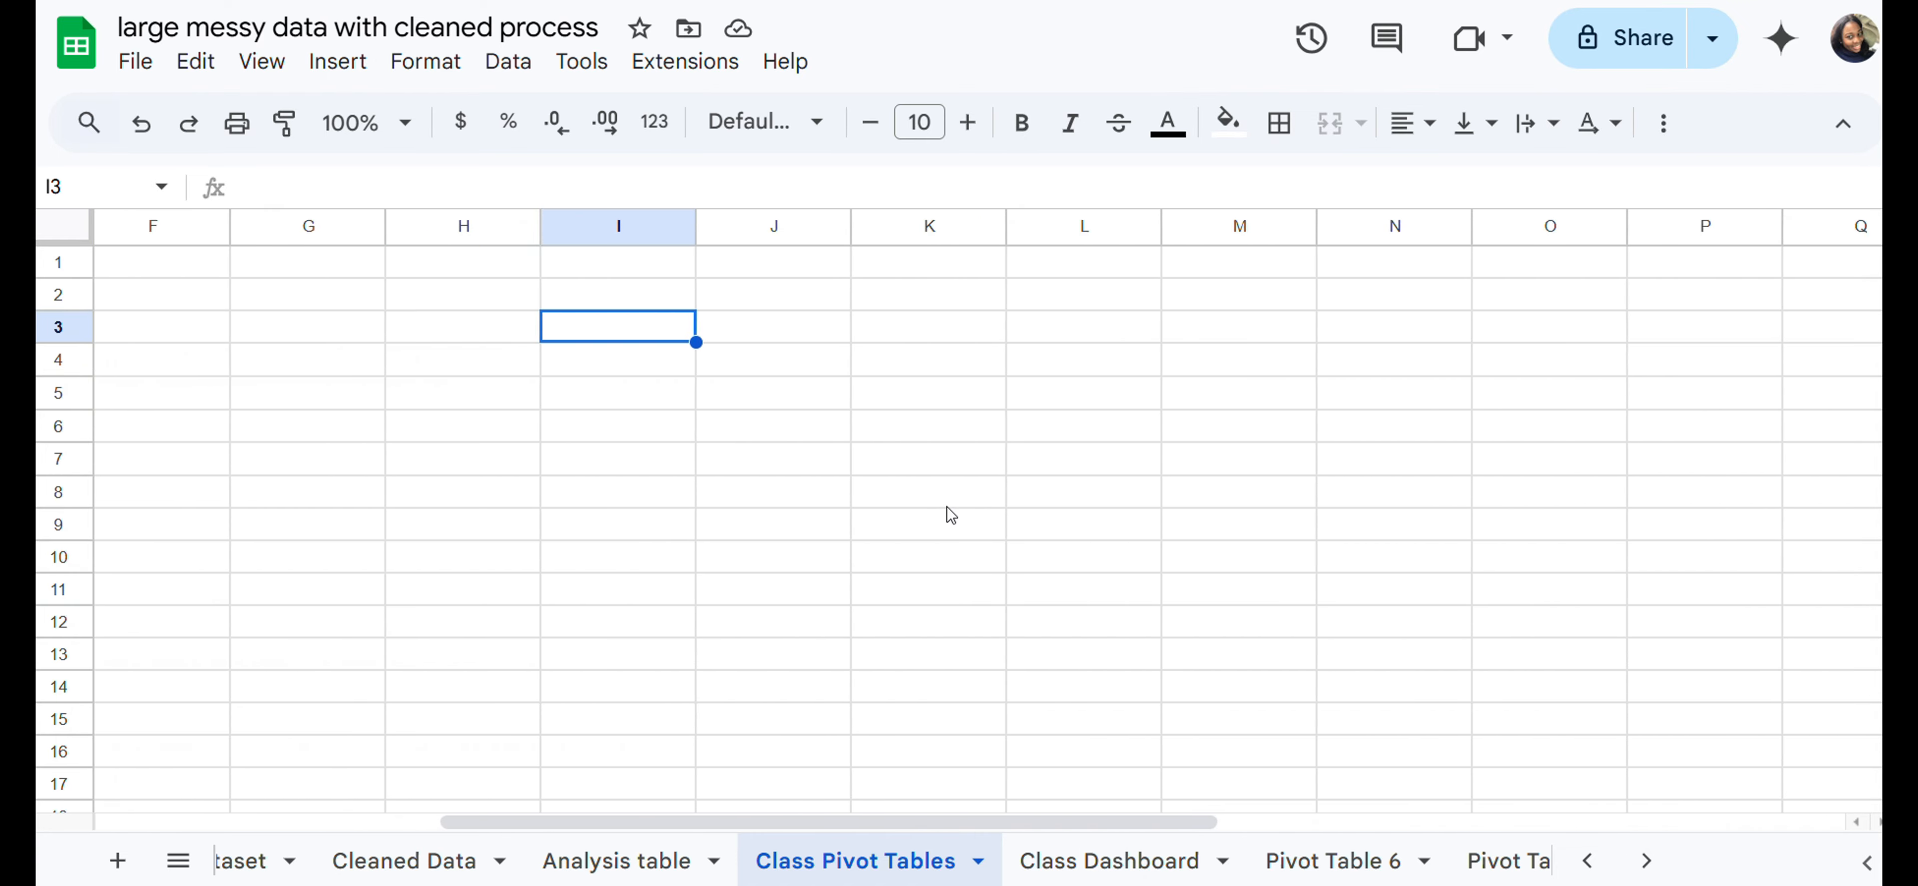
Step: On the Class Dashboard sheet, merge all cells in A1:L2 into one header cell above the chart
{"action": "left_click", "coordinate": [1079, 866]}
{"action": "left_click", "coordinate": [1017, 657]}
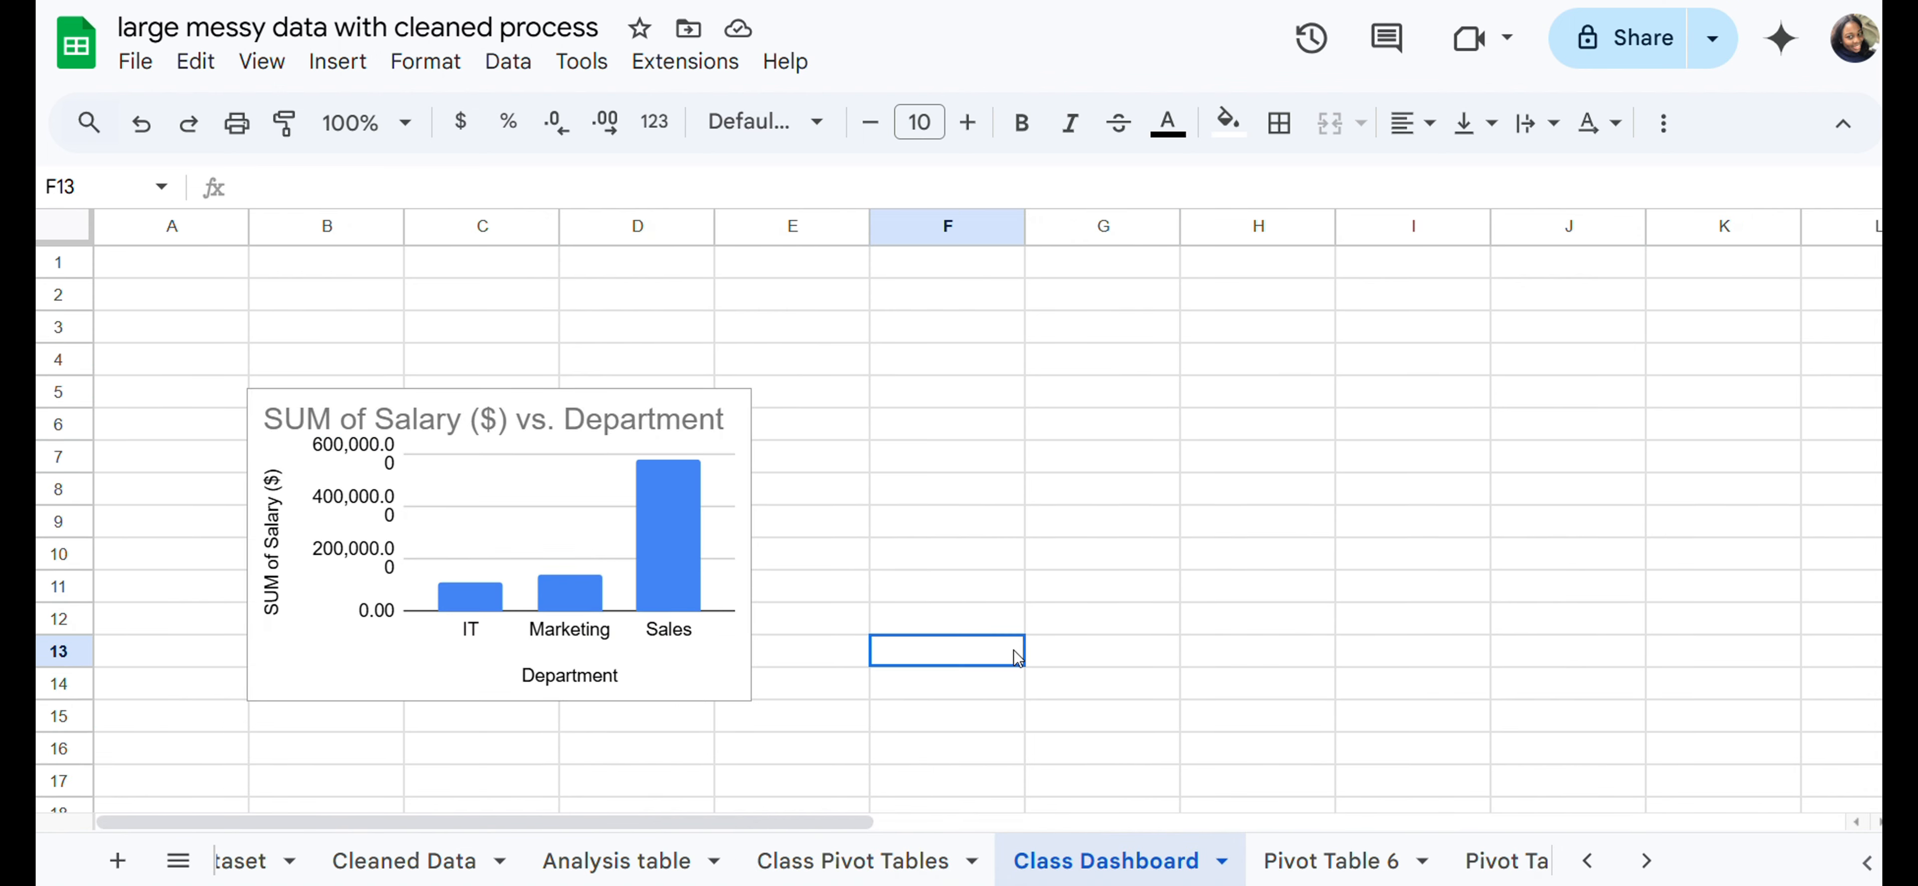
{"action": "scroll", "coordinate": [1014, 652], "scroll_direction": "down", "scroll_amount": 1}
{"action": "scroll", "coordinate": [1014, 652], "scroll_direction": "up", "scroll_amount": 1}
{"action": "scroll", "coordinate": [1085, 649], "scroll_direction": "down", "scroll_amount": 4}
{"action": "scroll", "coordinate": [1086, 649], "scroll_direction": "up", "scroll_amount": 4}
{"action": "scroll", "coordinate": [1086, 649], "scroll_direction": "down", "scroll_amount": 2}
{"action": "scroll", "coordinate": [1087, 650], "scroll_direction": "up", "scroll_amount": 2}
{"action": "left_click", "coordinate": [129, 262]}
{"action": "left_click_drag", "start_coordinate": [130, 262], "coordinate": [1847, 312]}
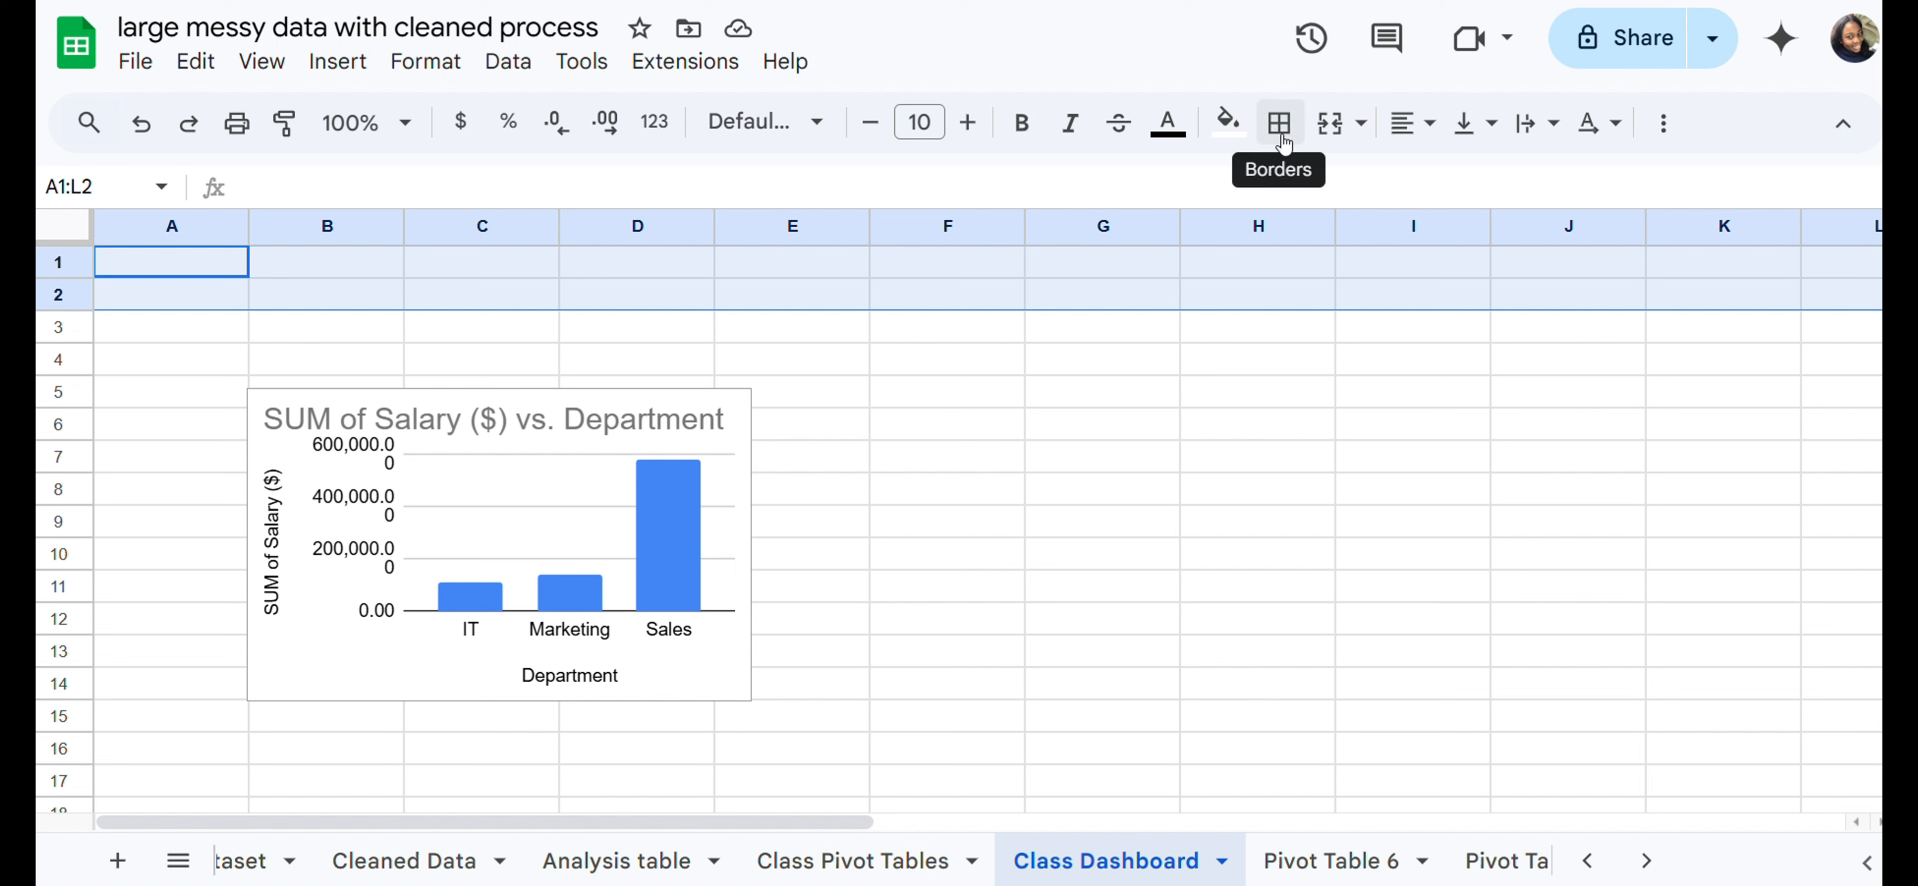
{"action": "left_click", "coordinate": [1354, 130]}
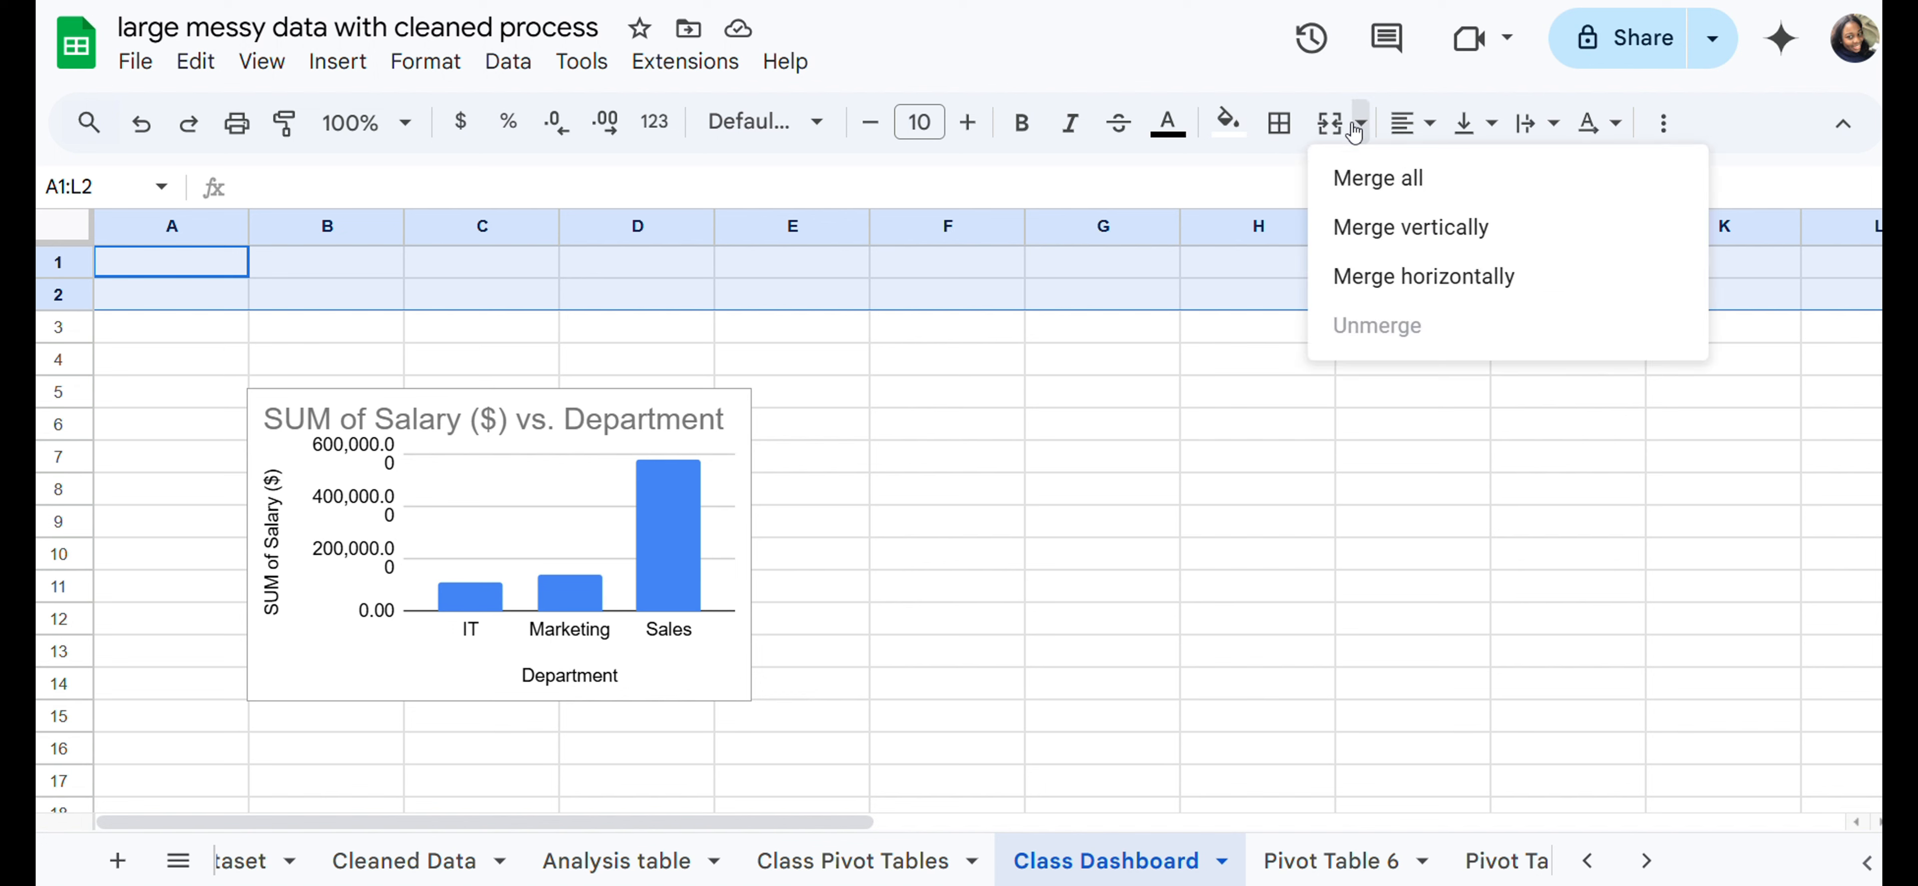
{"action": "left_click", "coordinate": [1372, 179]}
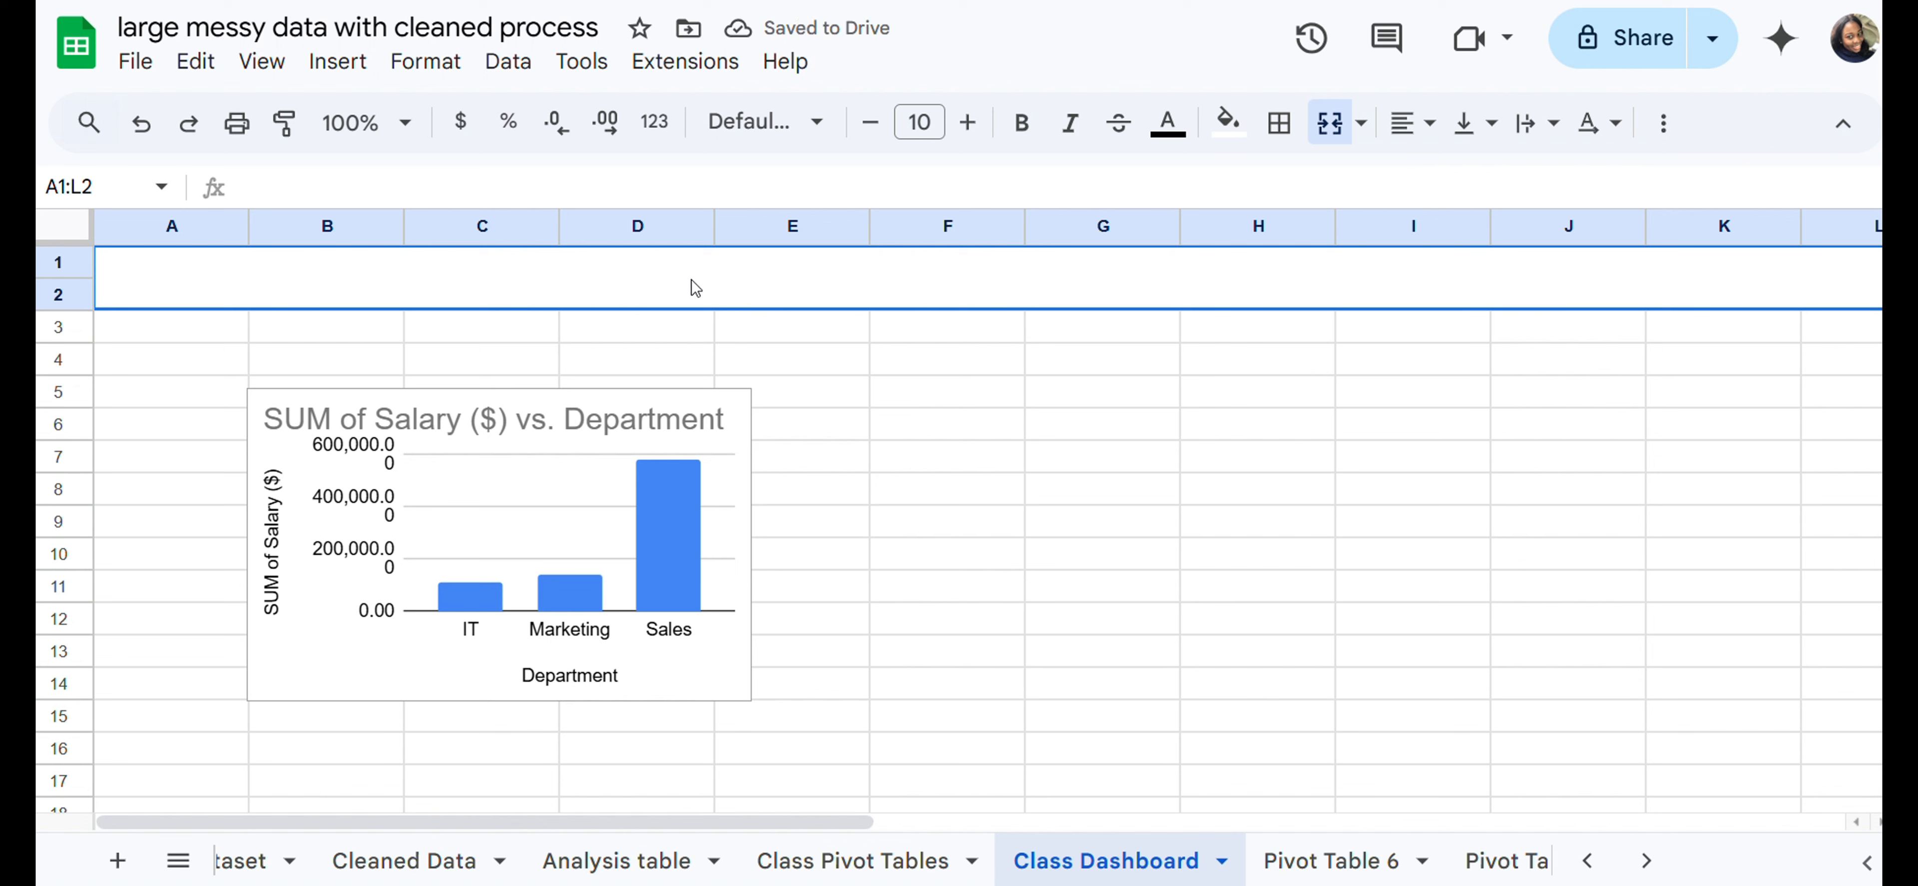
{"action": "type", "text": "jjjjjjjgfg"}
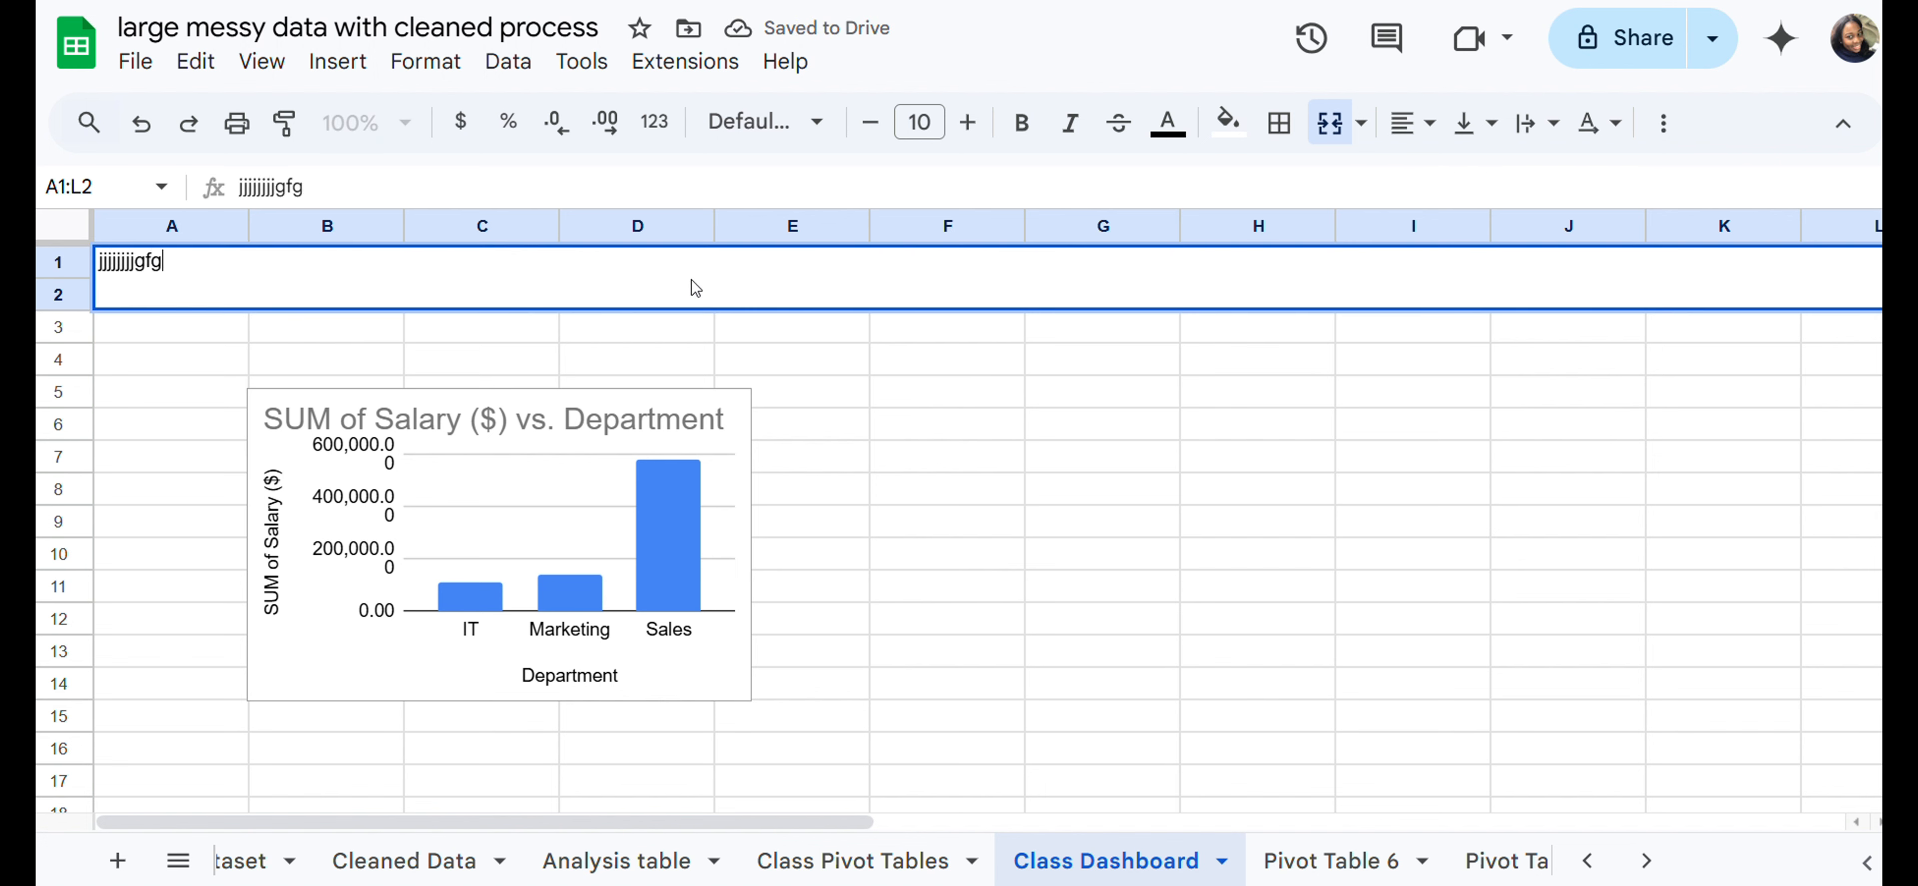
{"action": "type", "text": "jkkklllll"}
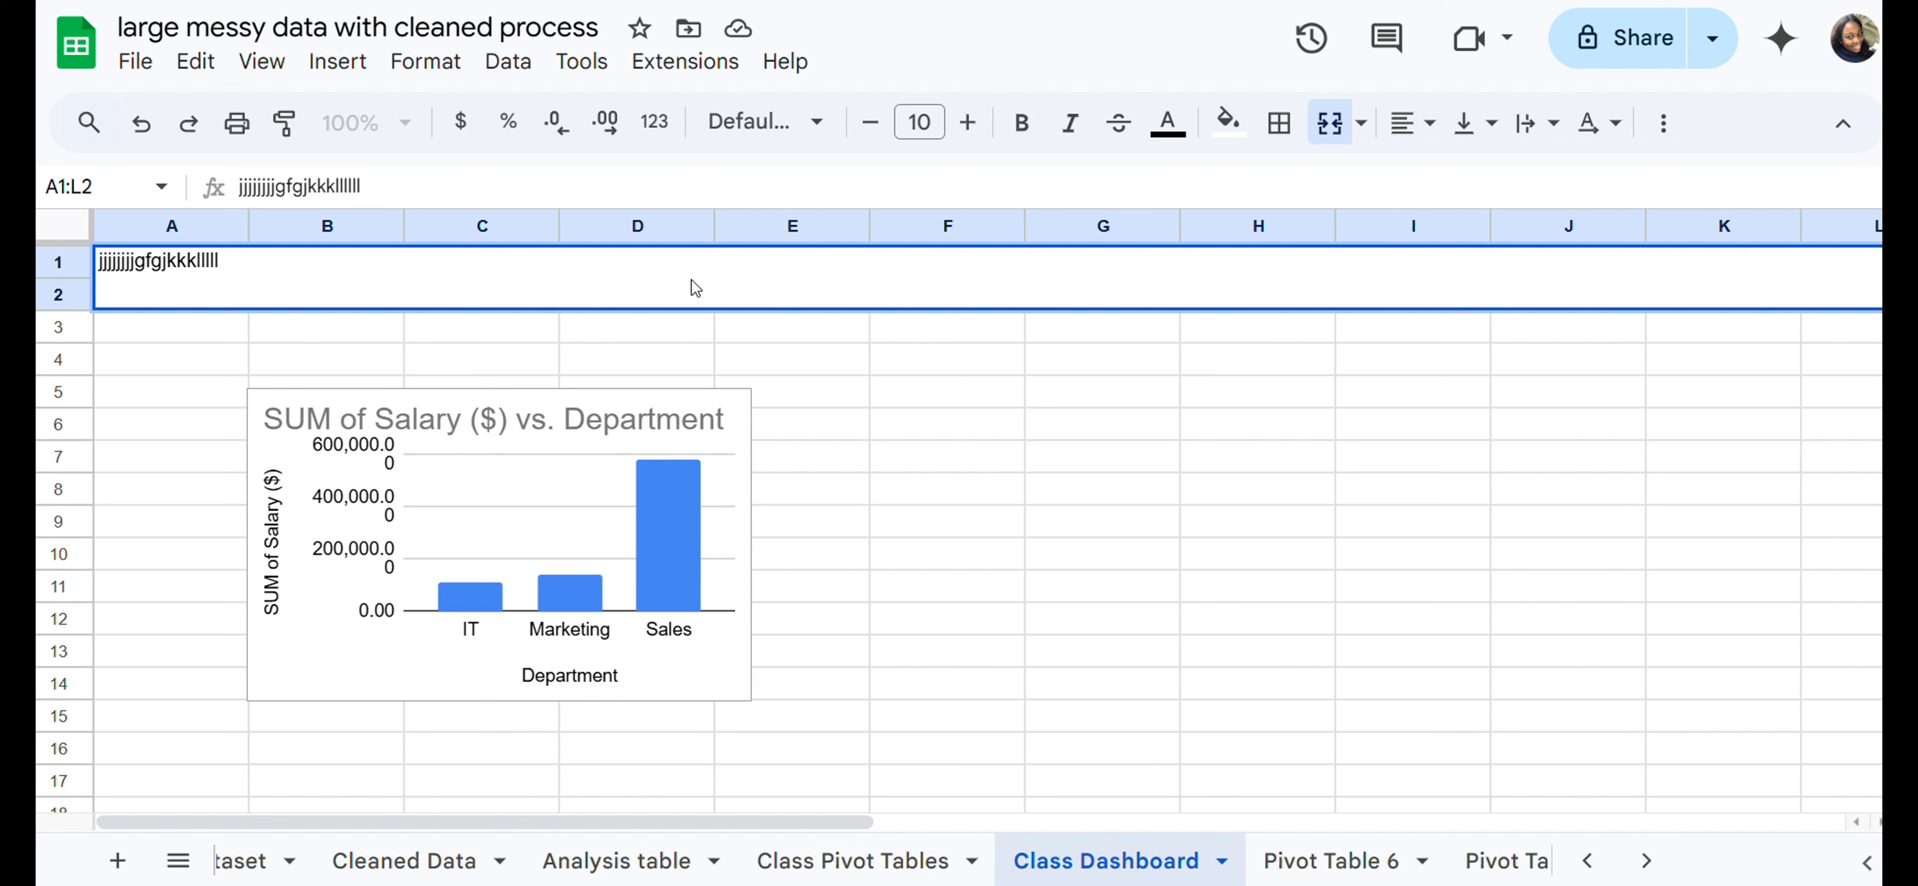
{"action": "key", "text": "BackSpace"}
{"action": "key", "text": "BackSpace"}
{"action": "key", "text": "BackSpace"}
{"action": "key", "text": "BackSpace"}
{"action": "key", "text": "BackSpace"}
{"action": "key", "text": "BackSpace"}
{"action": "key", "text": "BackSpace"}
{"action": "key", "text": "BackSpace"}
{"action": "key", "text": "BackSpace"}
{"action": "key", "text": "BackSpace"}
{"action": "key", "text": "BackSpace"}
{"action": "key", "text": "BackSpace"}
{"action": "key", "text": "BackSpace"}
{"action": "key", "text": "BackSpace"}
{"action": "key", "text": "BackSpace"}
{"action": "key", "text": "BackSpace"}
{"action": "key", "text": "BackSpace"}
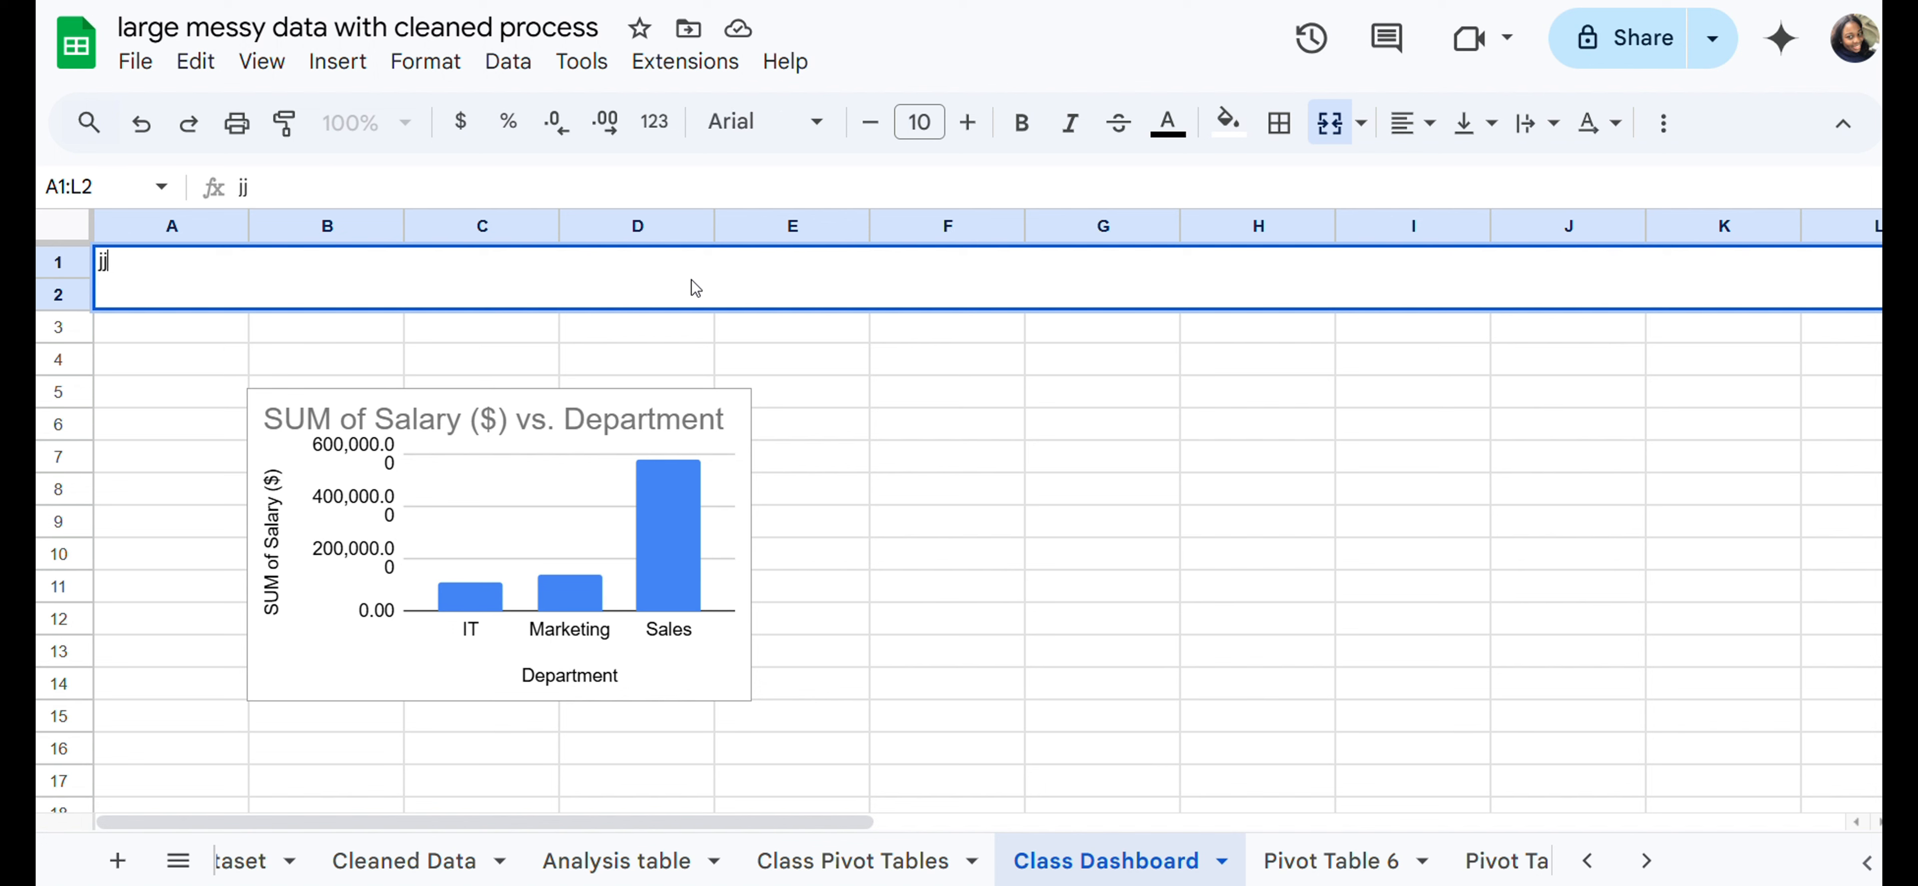
{"action": "key", "text": "BackSpace"}
{"action": "key", "text": "BackSpace"}
{"action": "type", "text": "E"}
{"action": "key", "text": "BackSpace"}
{"action": "type", "text": "DJAH S"}
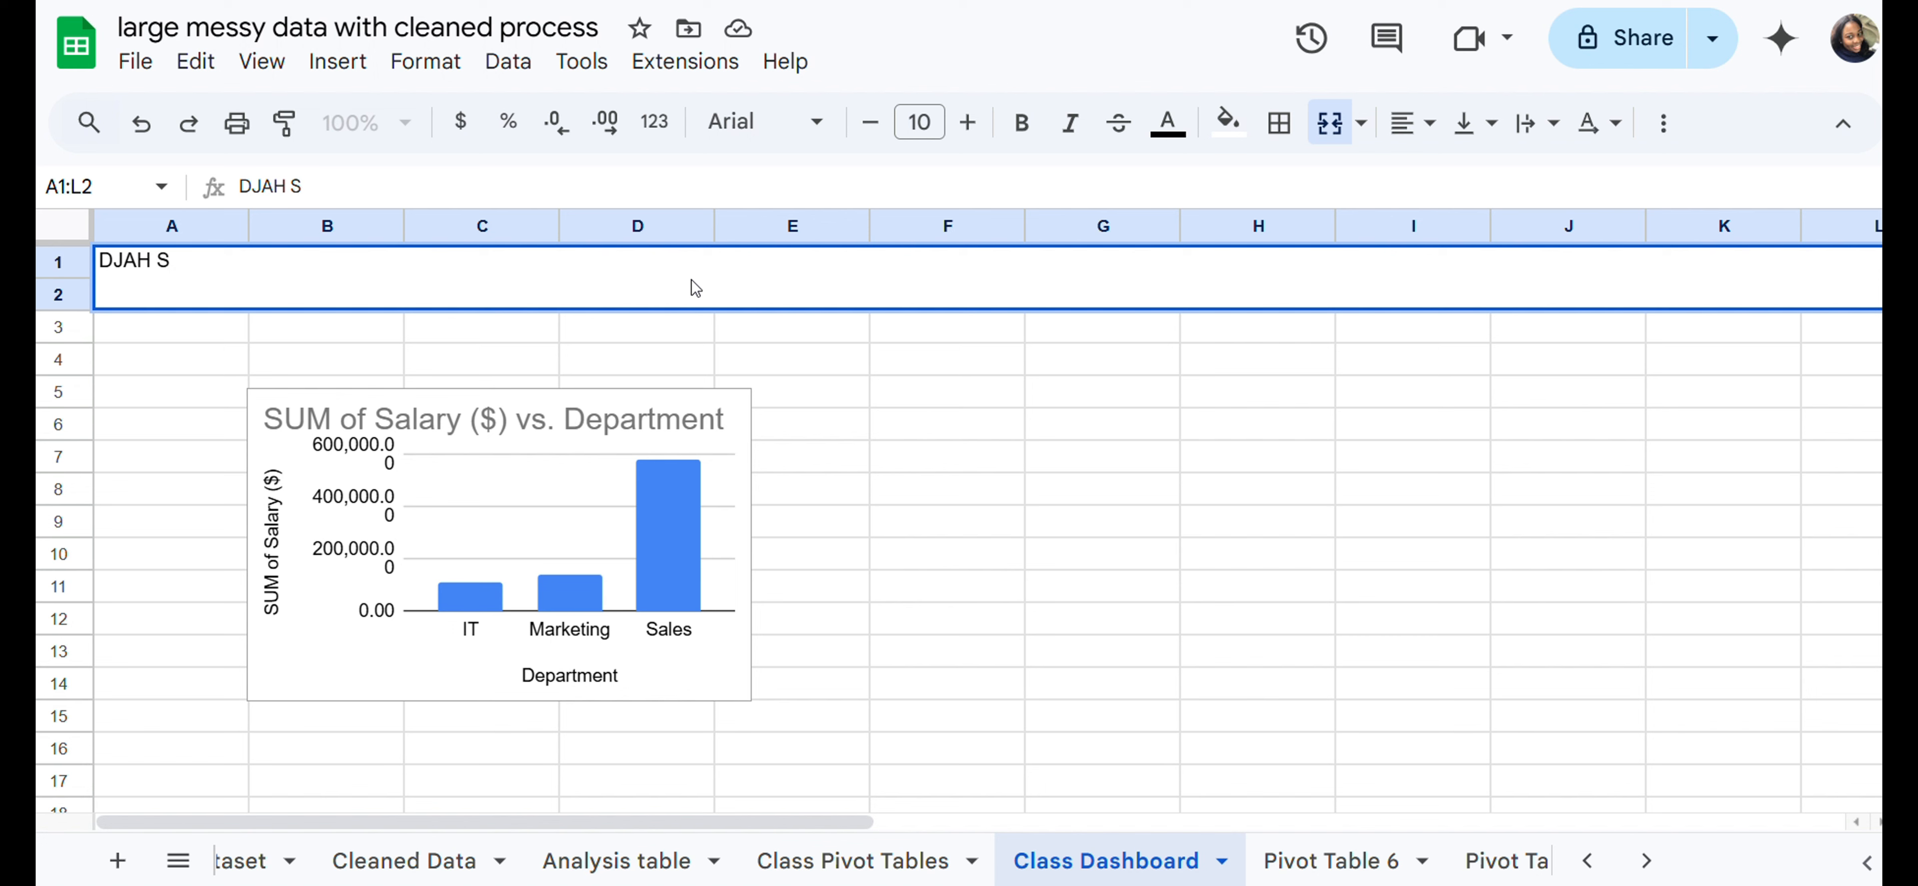
{"action": "type", "text": "UPERMARKET"}
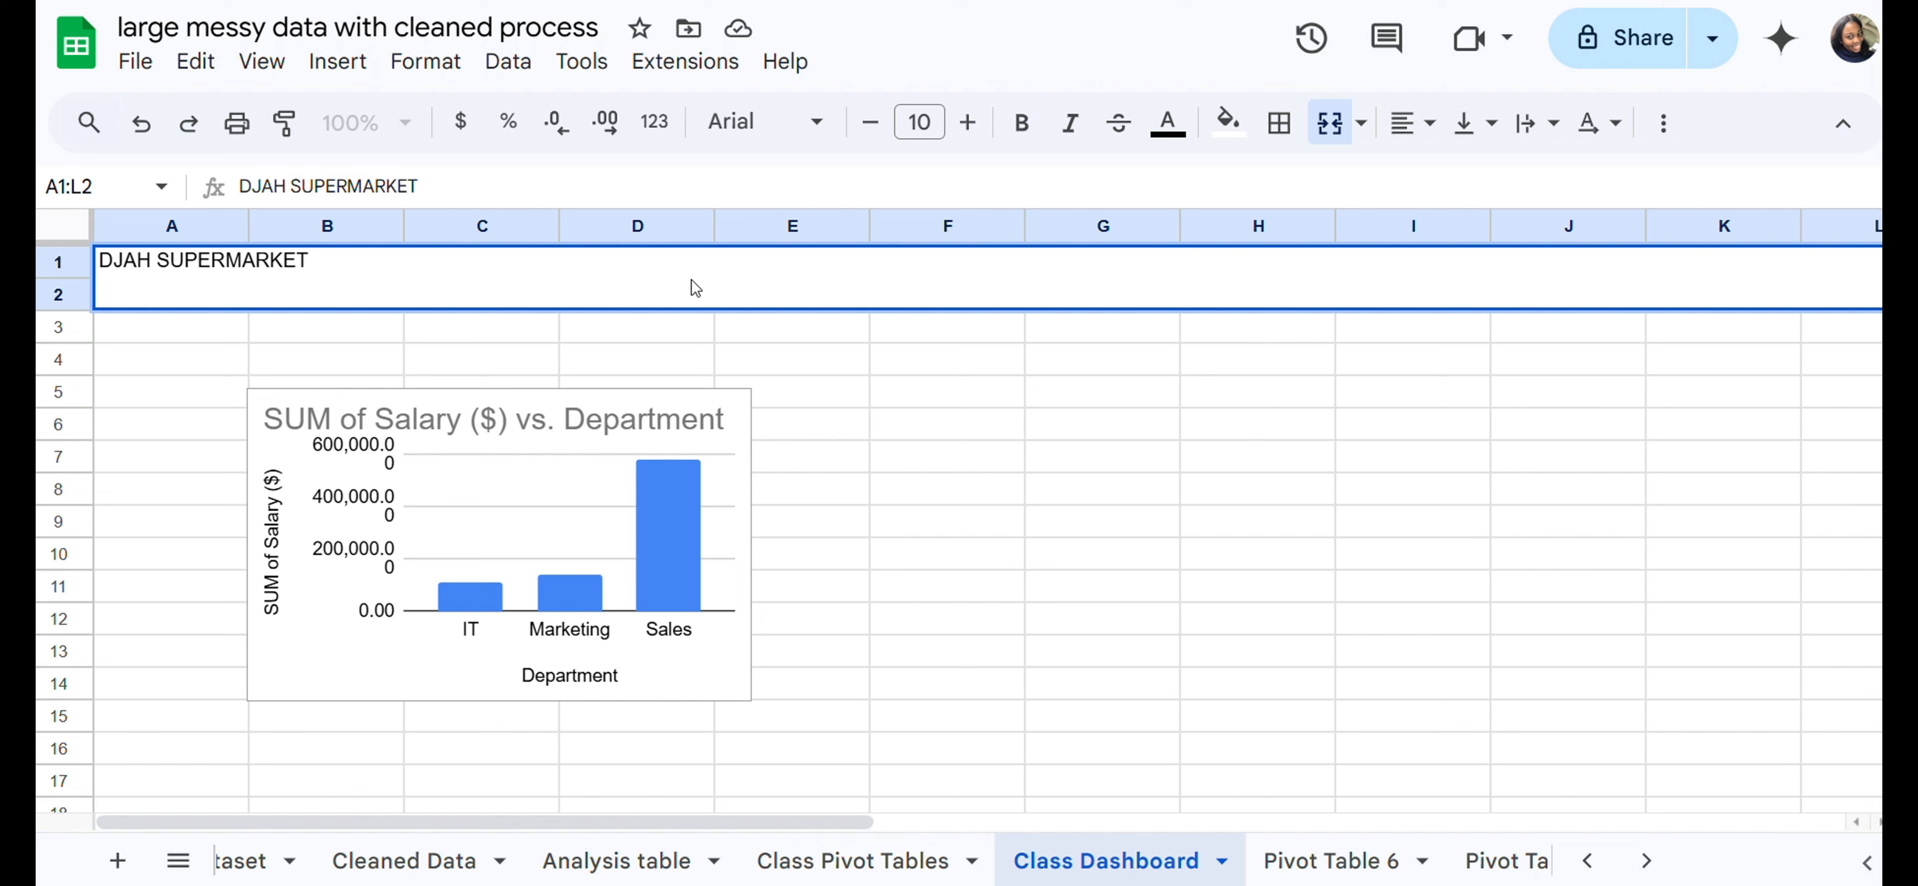
{"action": "key", "text": "BackSpace"}
{"action": "key", "text": "BackSpace"}
{"action": "key", "text": "BackSpace"}
{"action": "key", "text": "BackSpace"}
{"action": "key", "text": "BackSpace"}
{"action": "key", "text": "BackSpace"}
{"action": "key", "text": "BackSpace"}
{"action": "key", "text": "BackSpace"}
{"action": "key", "text": "BackSpace"}
{"action": "key", "text": "BackSpace"}
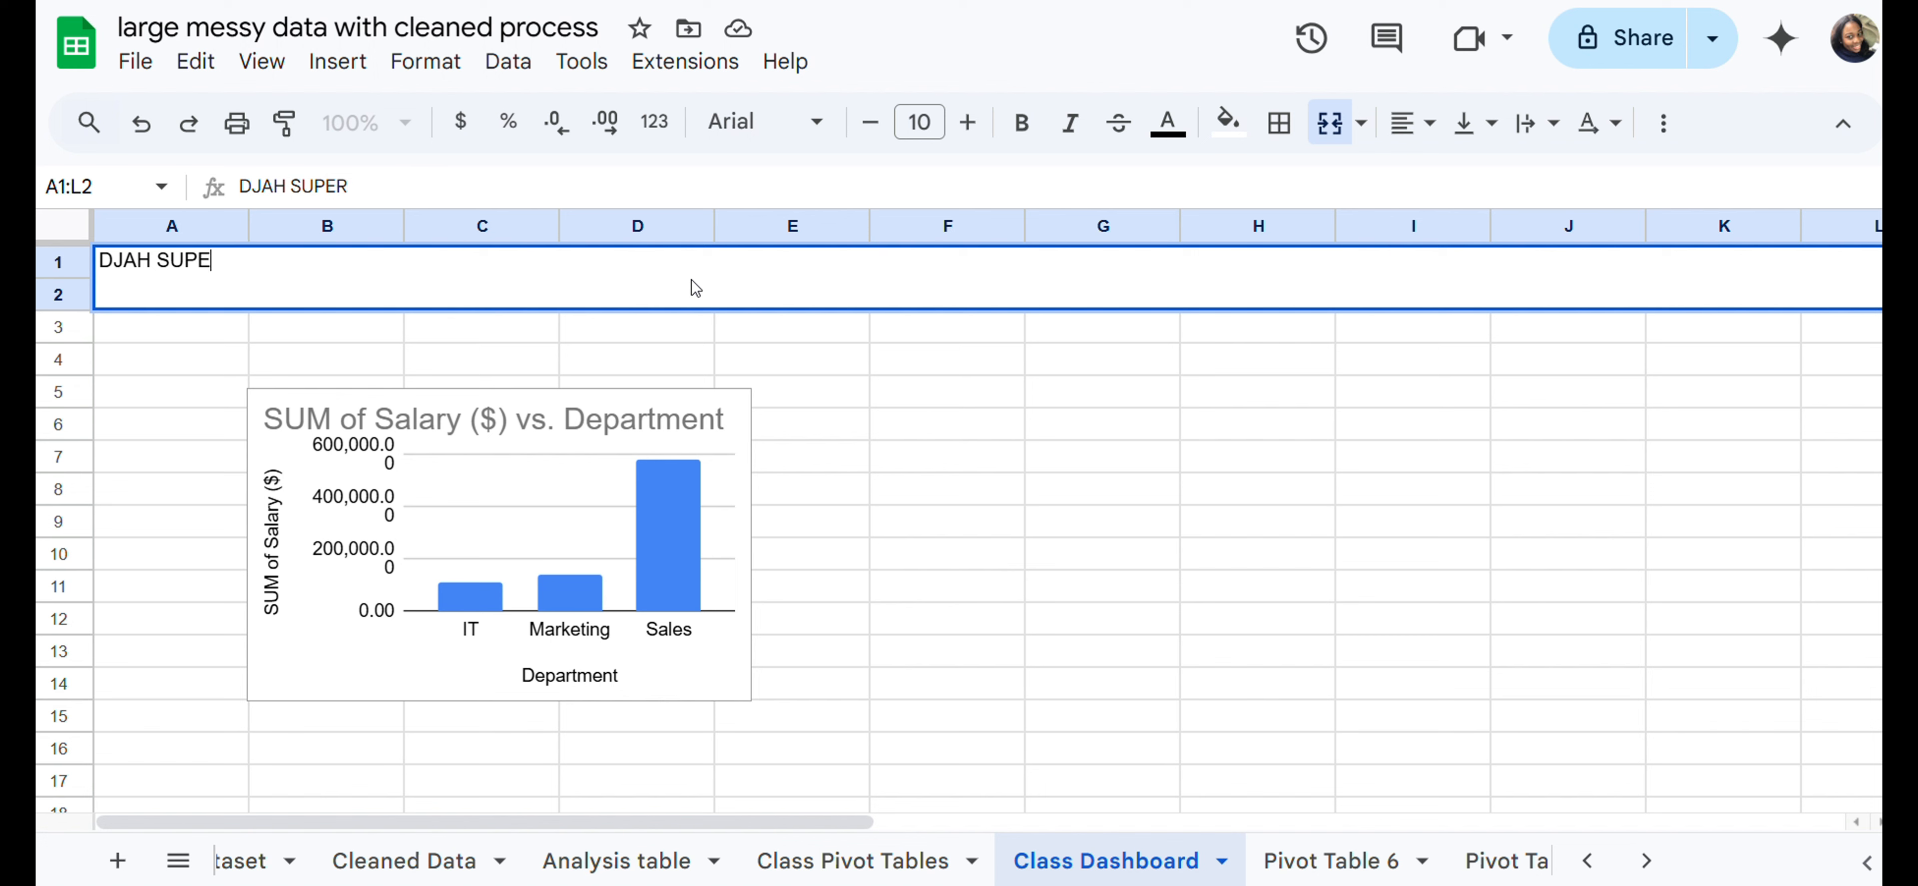
{"action": "key", "text": "BackSpace"}
{"action": "key", "text": "BackSpace"}
{"action": "key", "text": "BackSpace"}
{"action": "key", "text": "BackSpace"}
{"action": "key", "text": "BackSpace"}
{"action": "key", "text": "BackSpace"}
{"action": "key", "text": "BackSpace"}
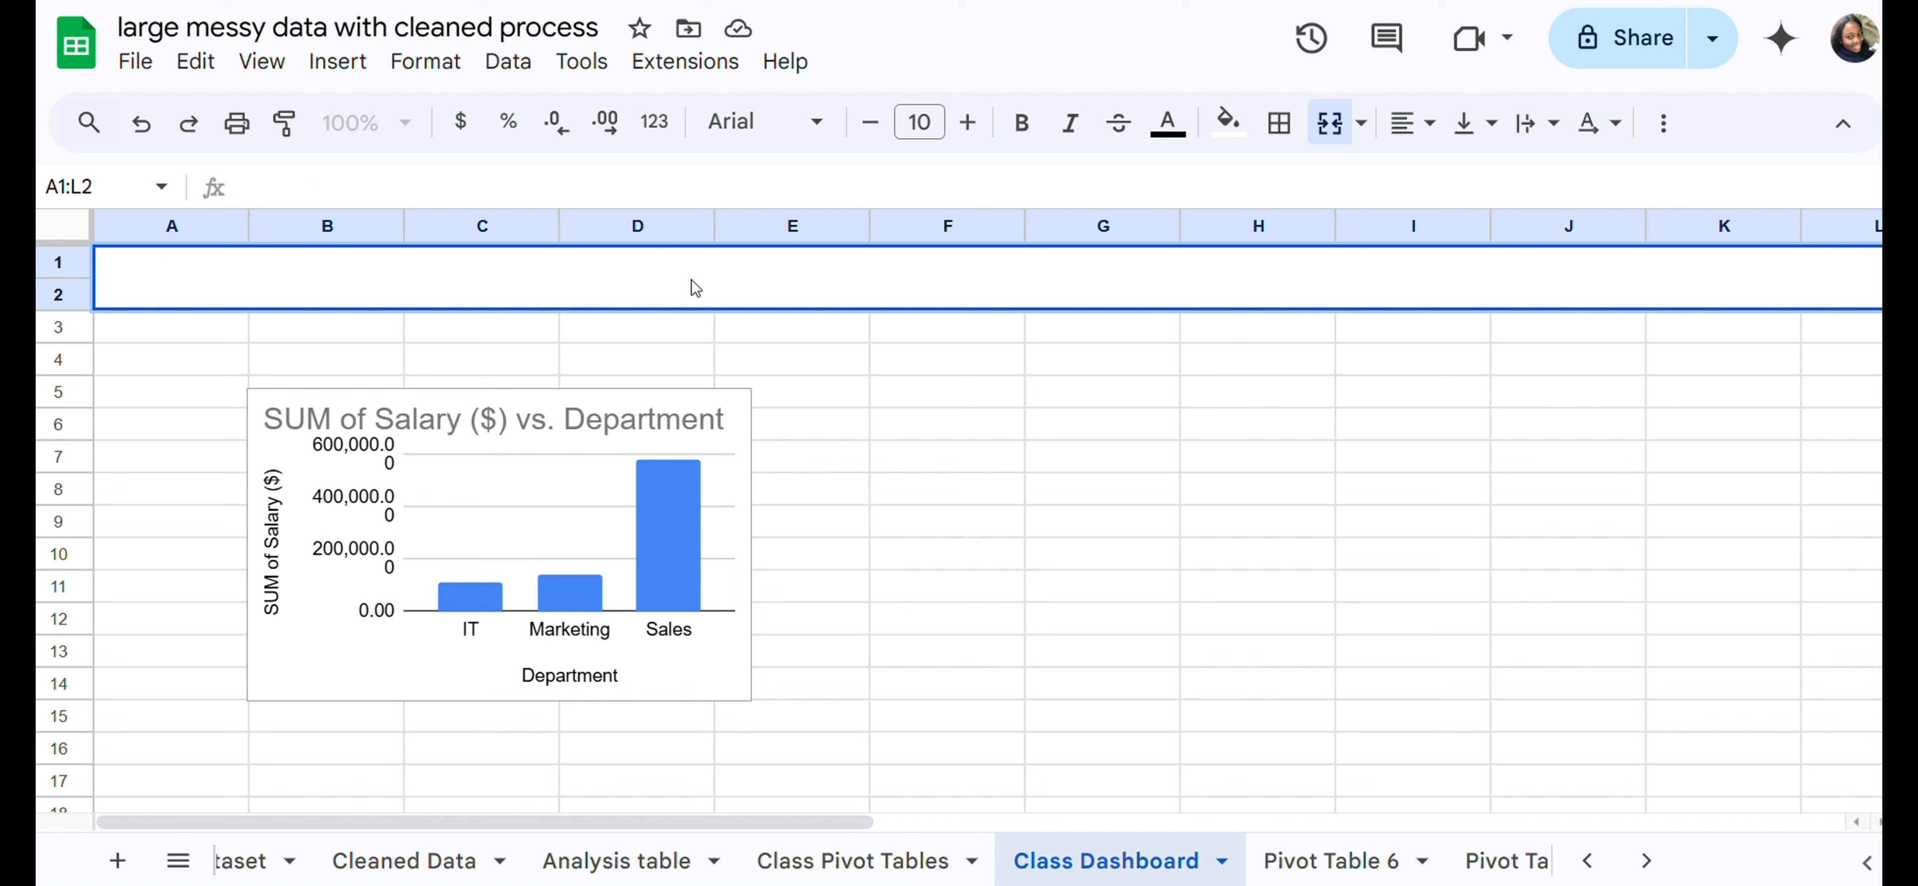
Step: Enter the title MALO & CO EMPLOYEE DASHBOARD in the merged header cell A1:L2 and centre it horizontally
{"action": "type", "text": "MALO"}
{"action": "type", "text": "&"}
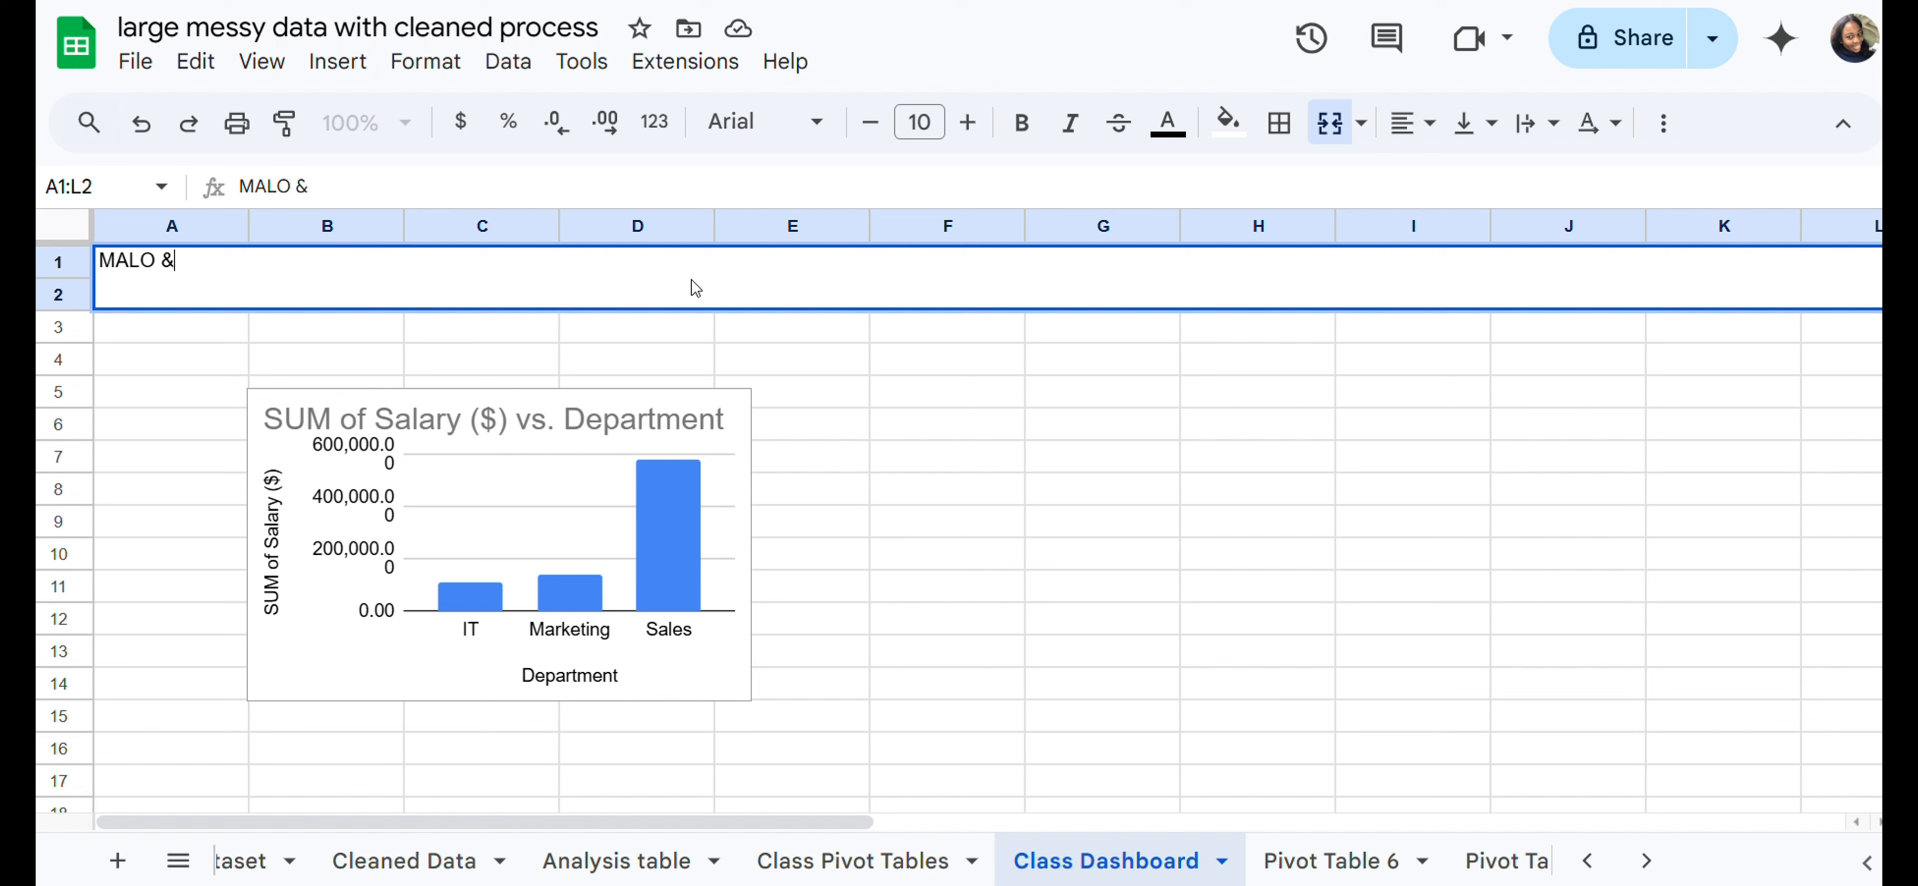
{"action": "type", "text": " CO EMPLOYEE "}
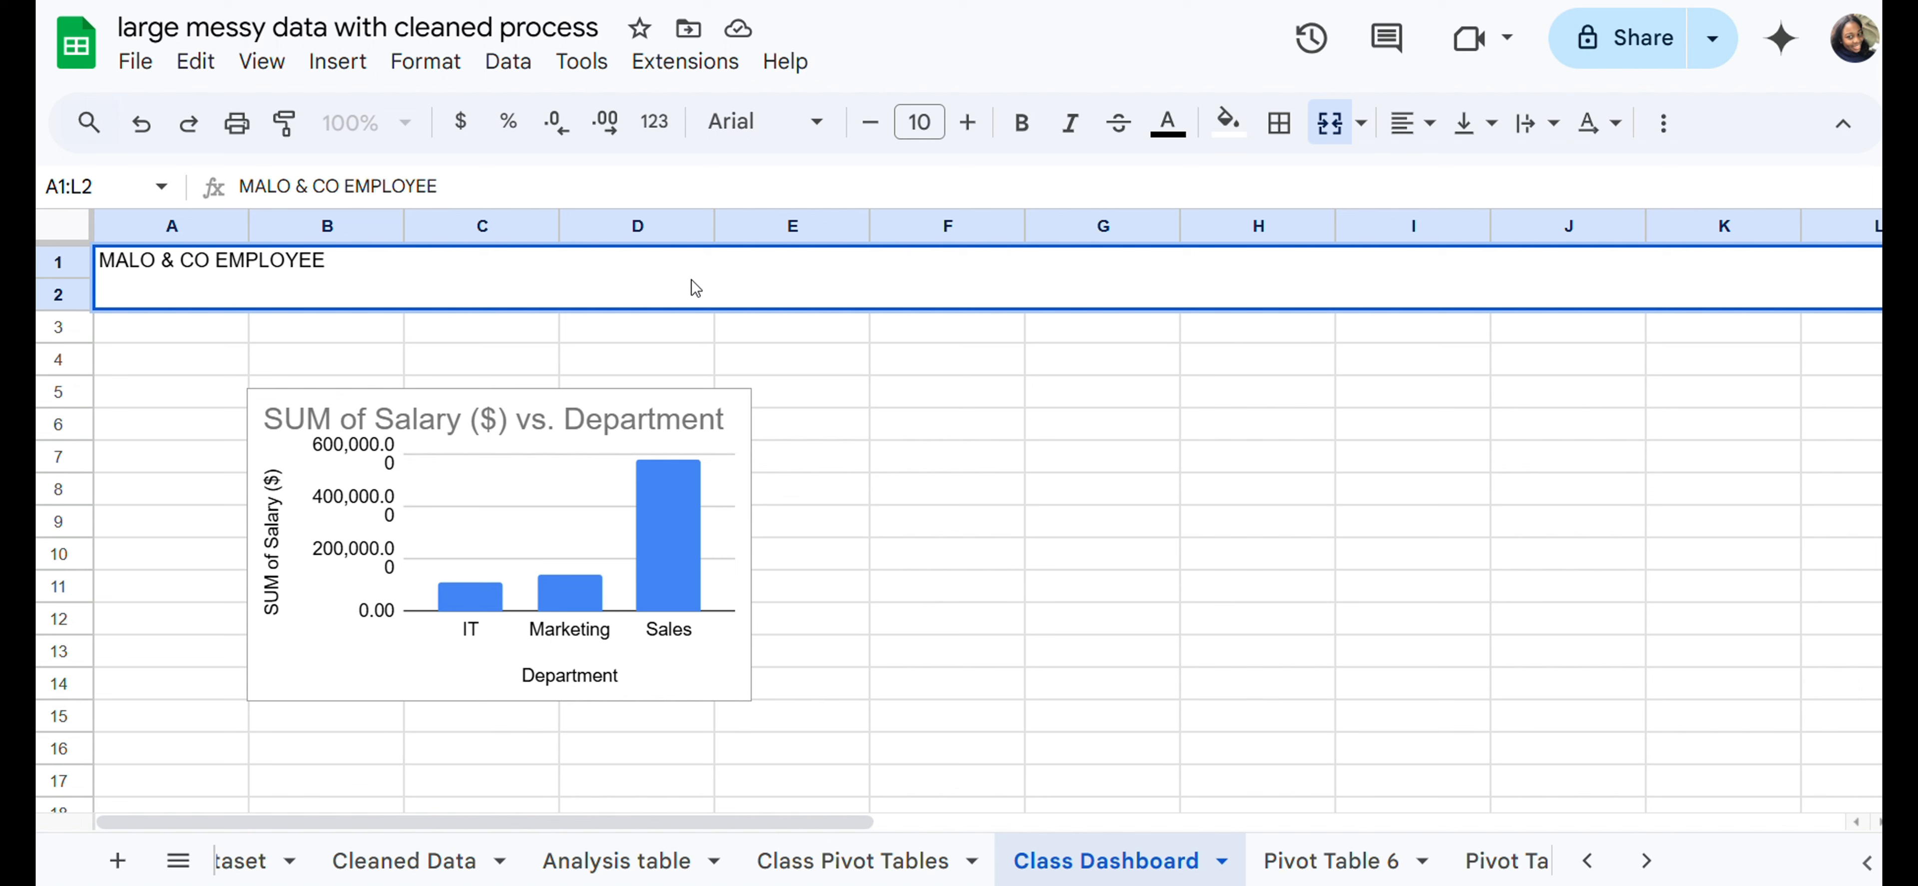
{"action": "type", "text": "DASHB"}
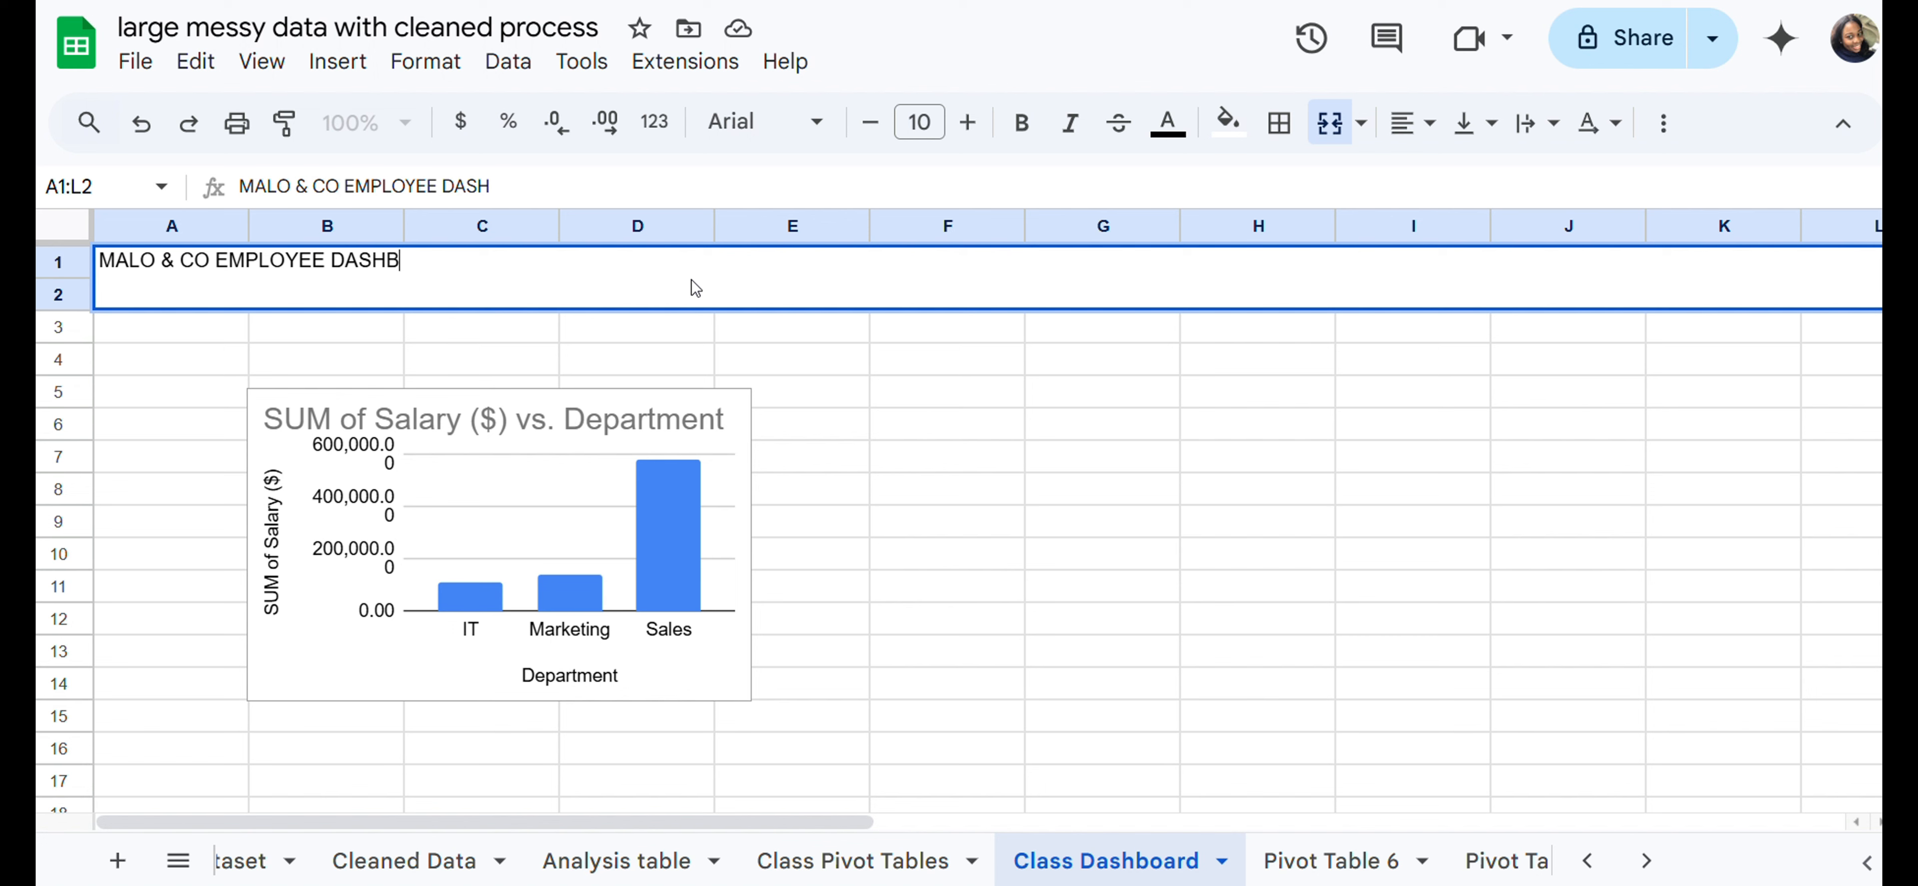
{"action": "type", "text": "OARD"}
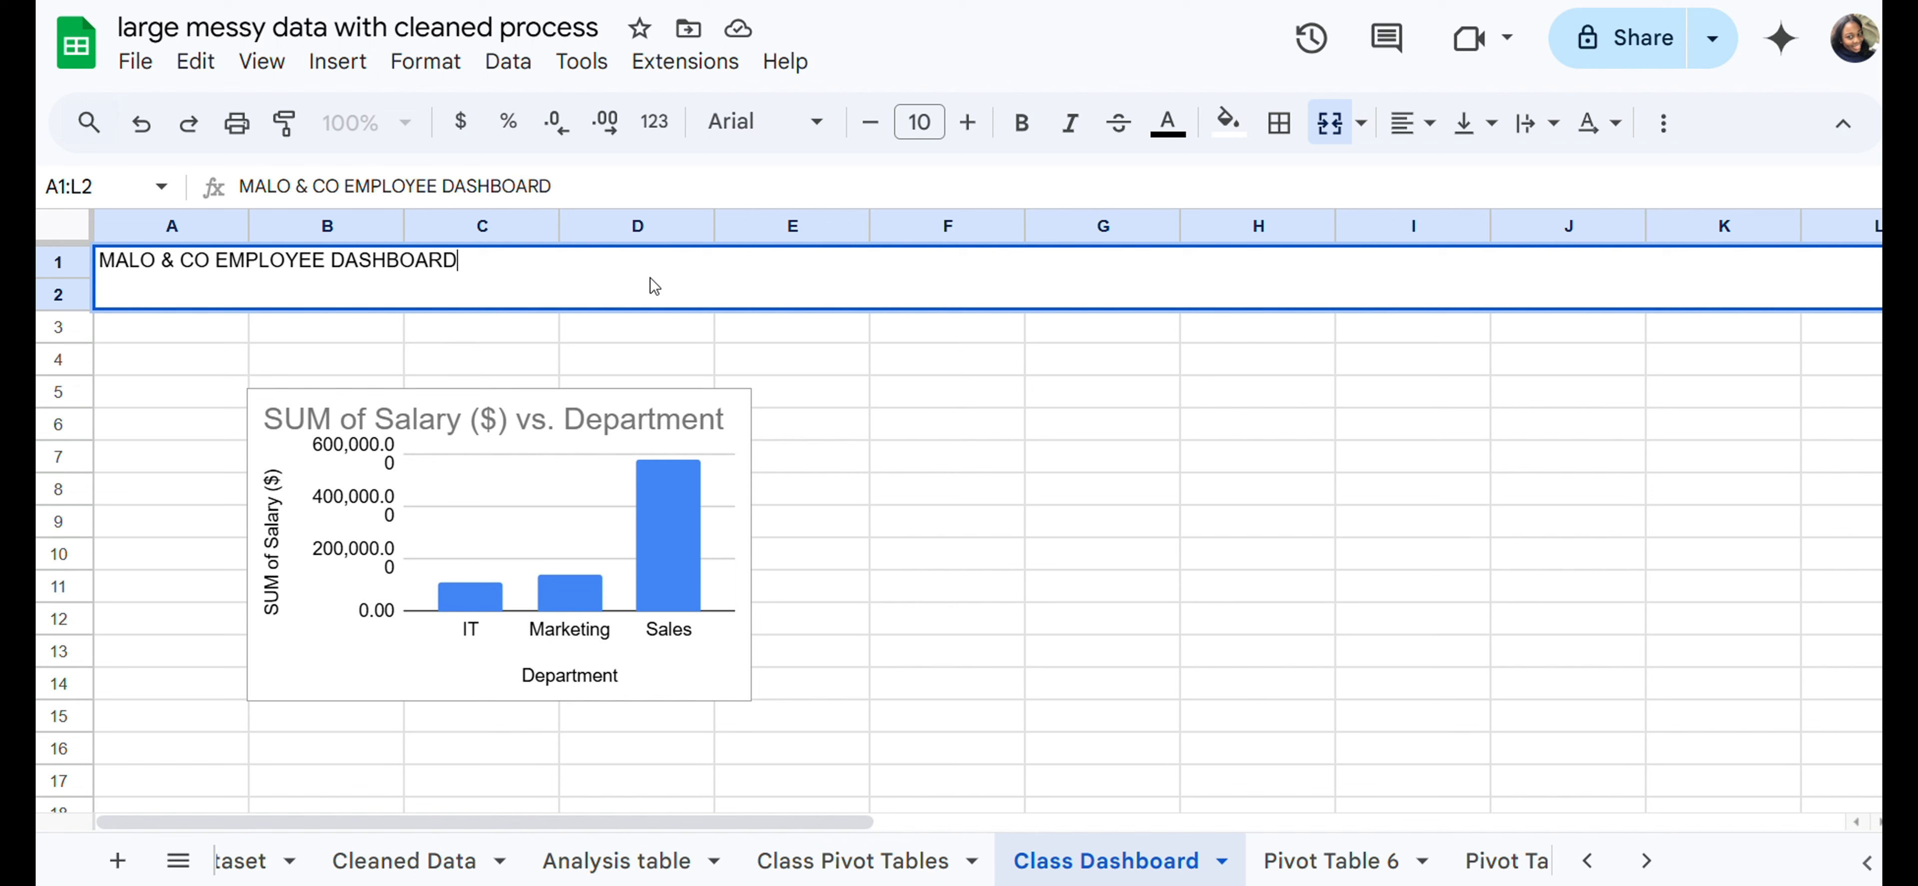
{"action": "left_click_drag", "start_coordinate": [457, 261], "coordinate": [101, 273]}
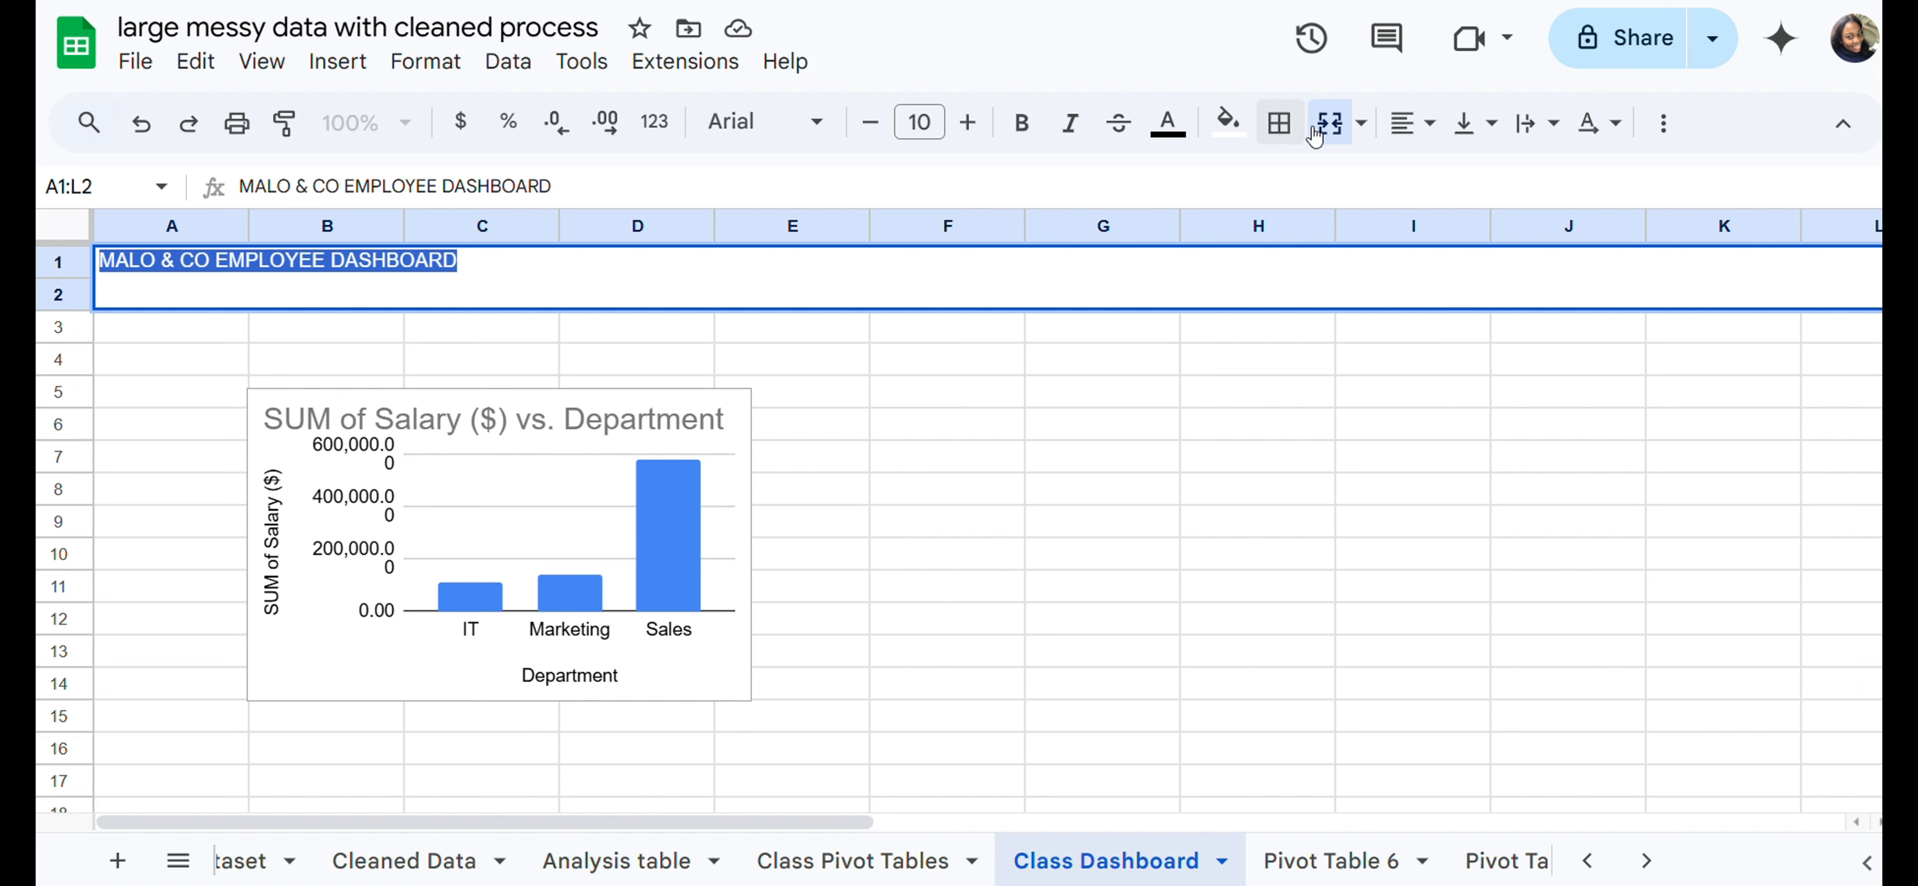
{"action": "left_click", "coordinate": [1399, 136]}
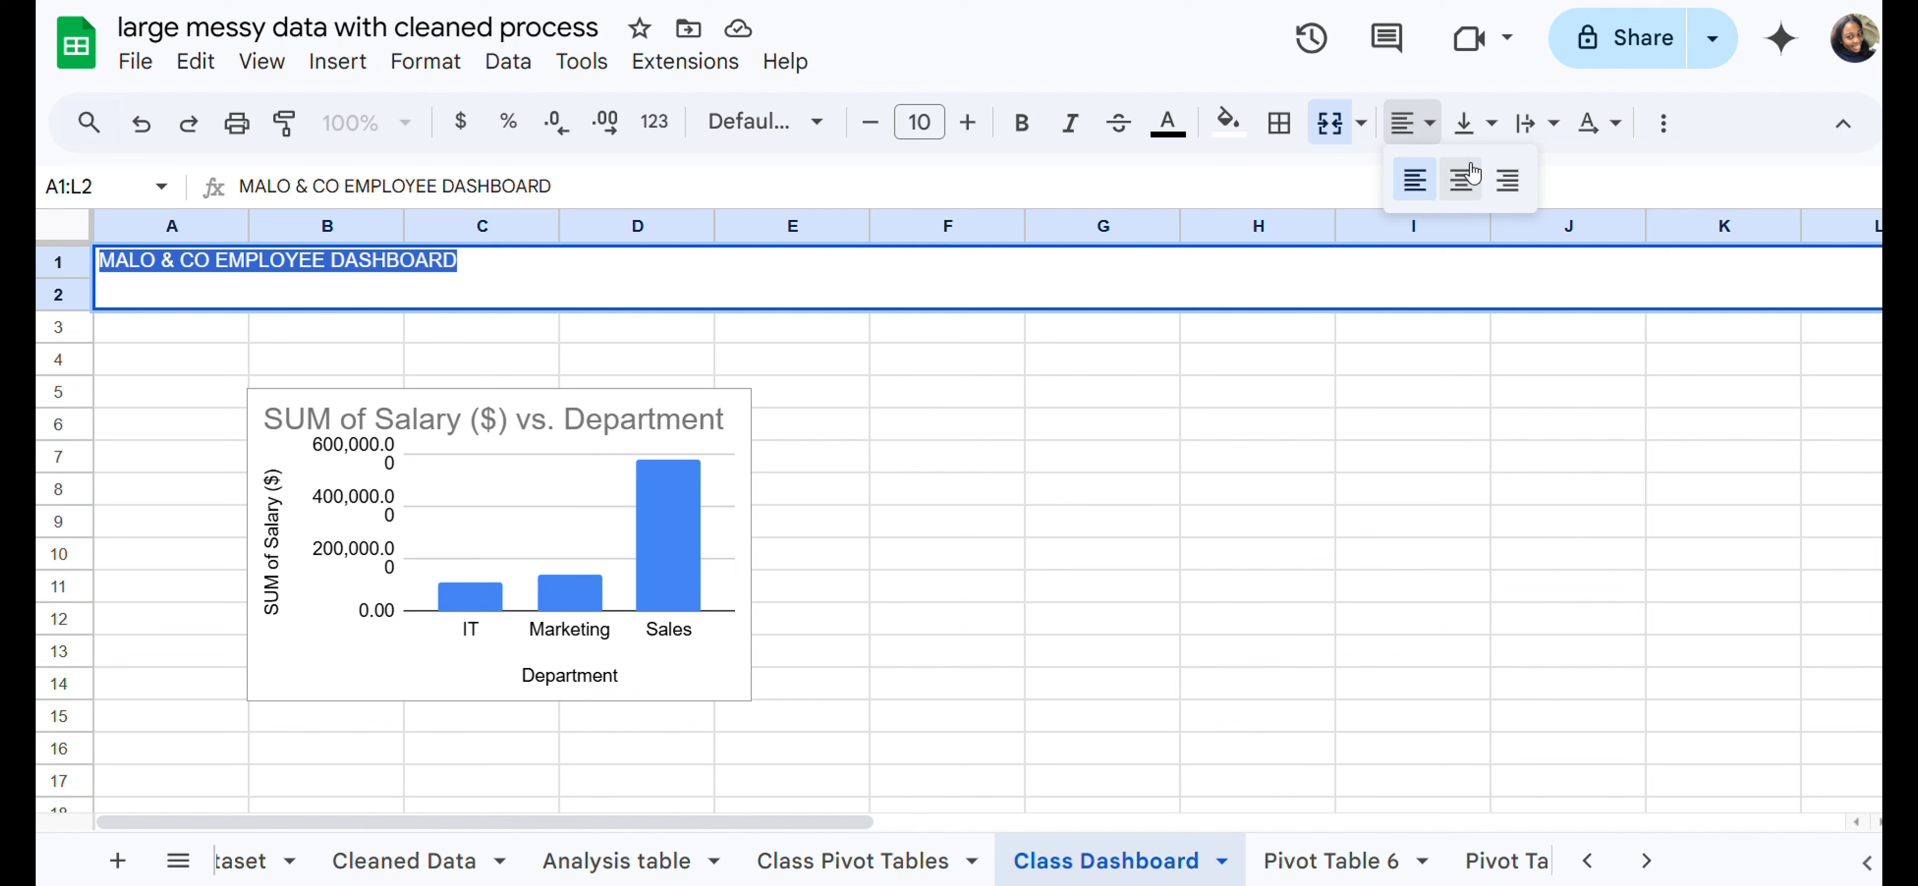
{"action": "left_click", "coordinate": [1461, 190]}
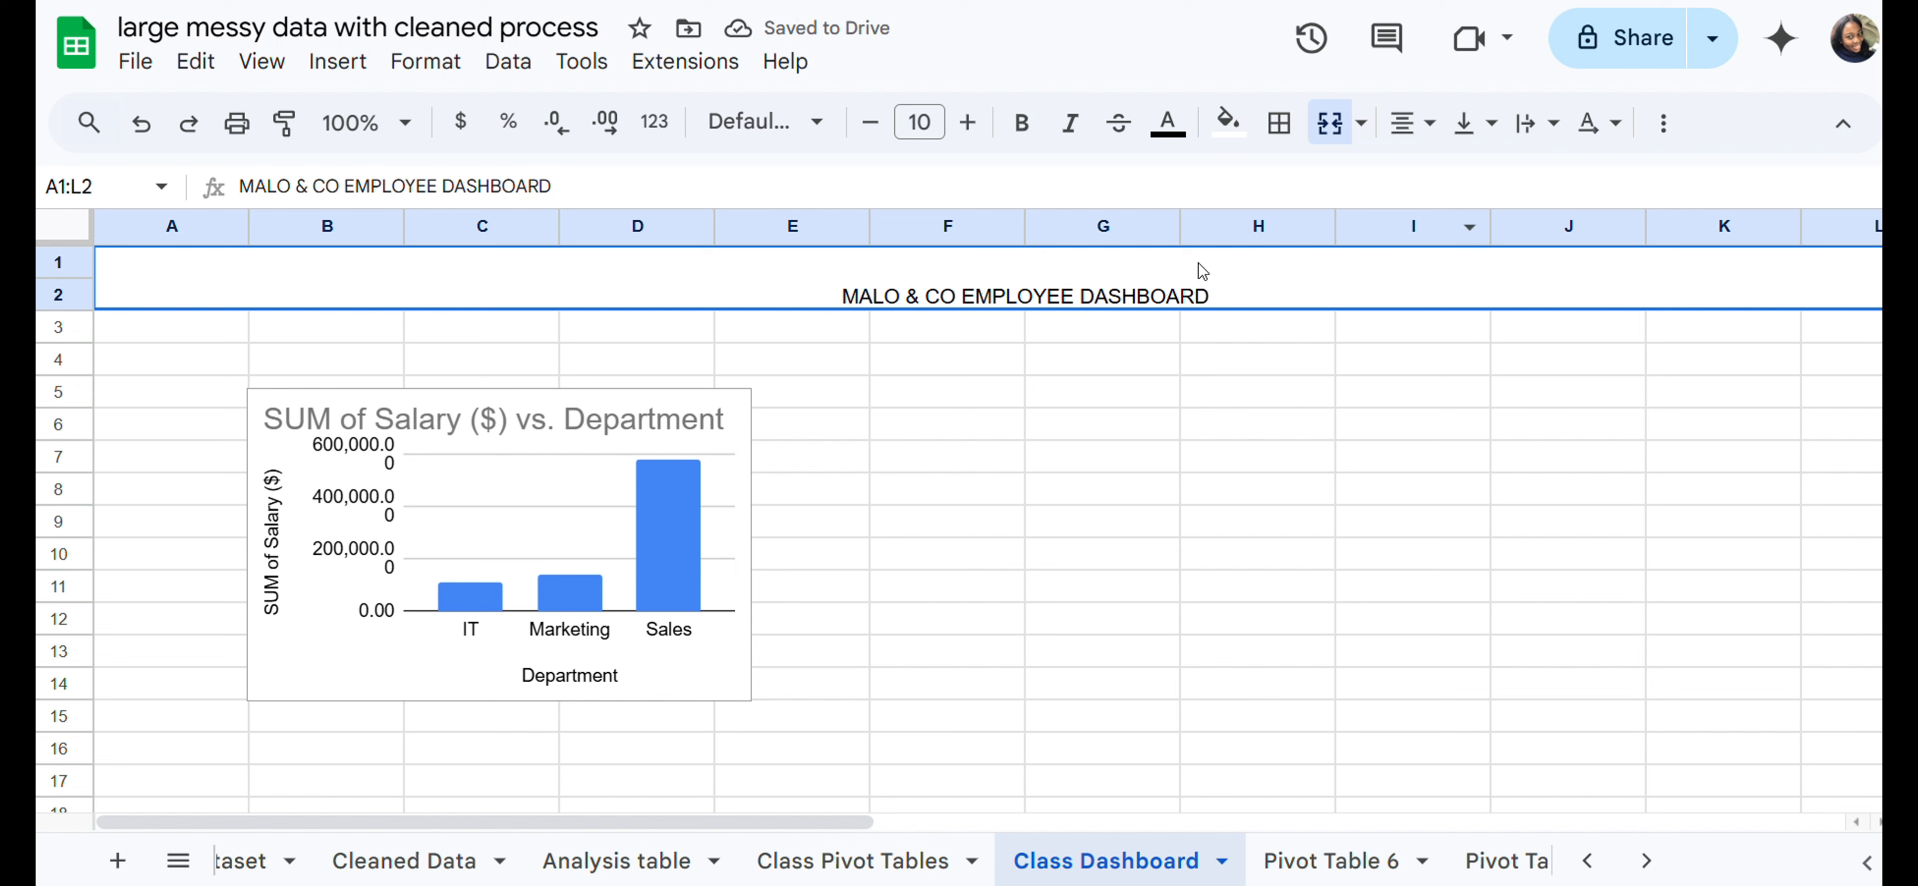
Step: Try to bold the header title and raise its font size to 24
{"action": "left_click", "coordinate": [1024, 134]}
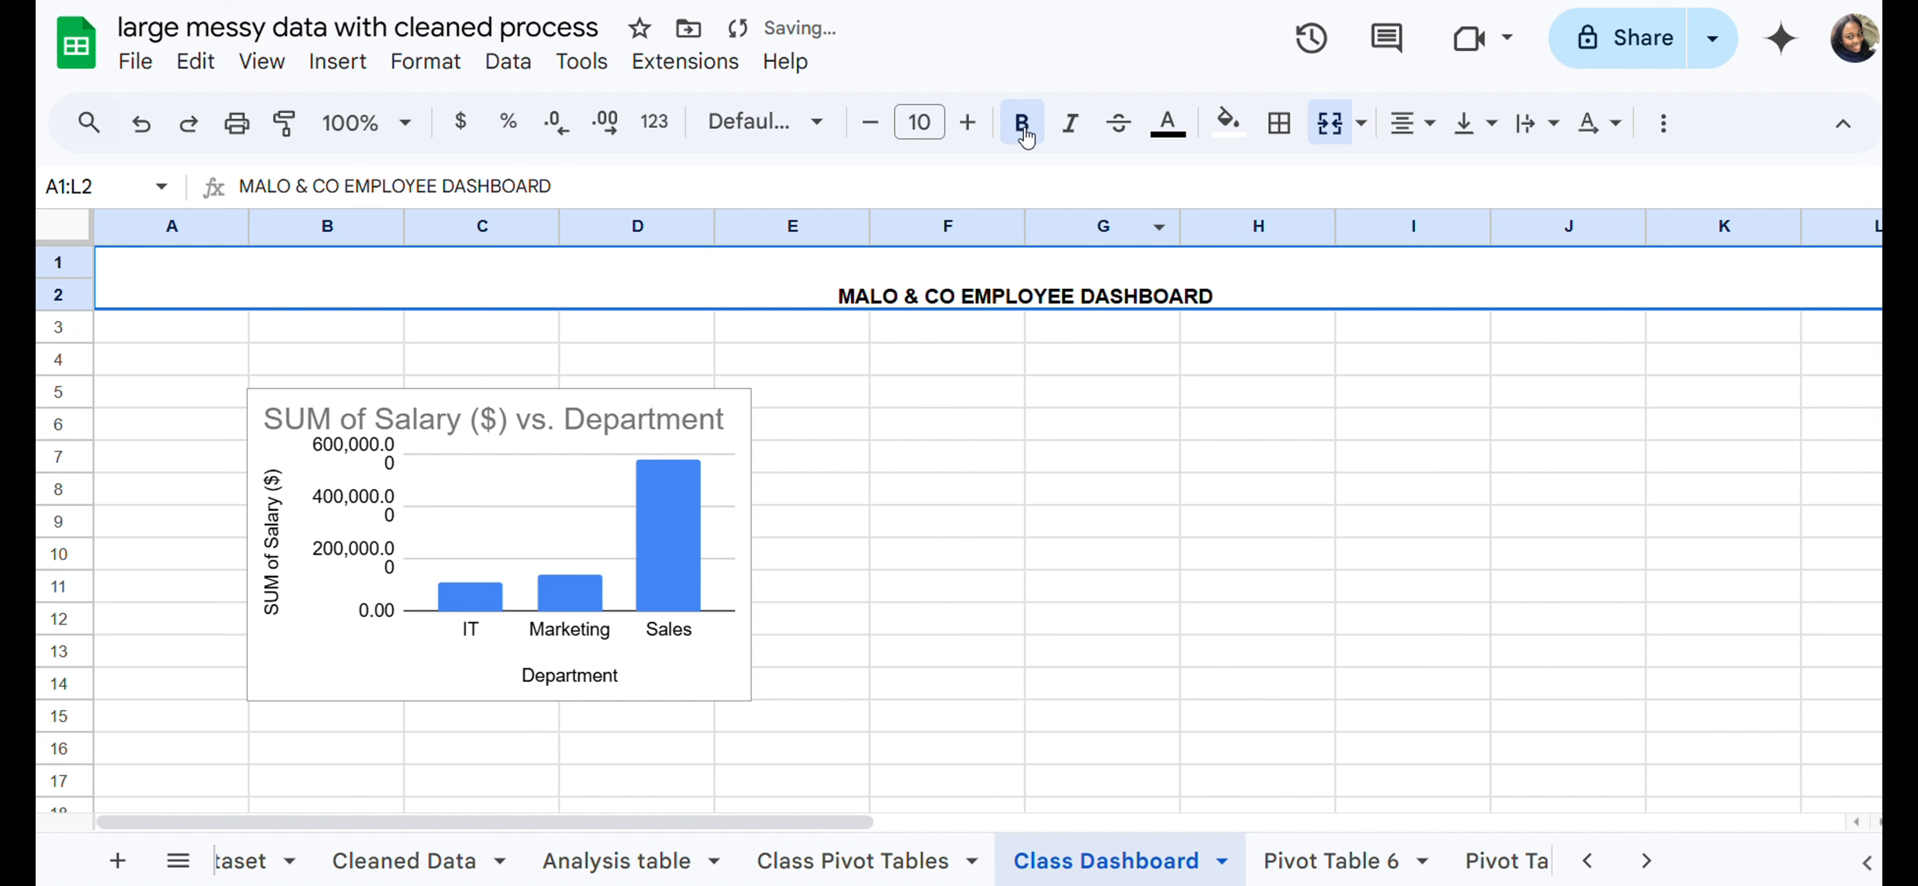
{"action": "left_click", "coordinate": [1024, 134]}
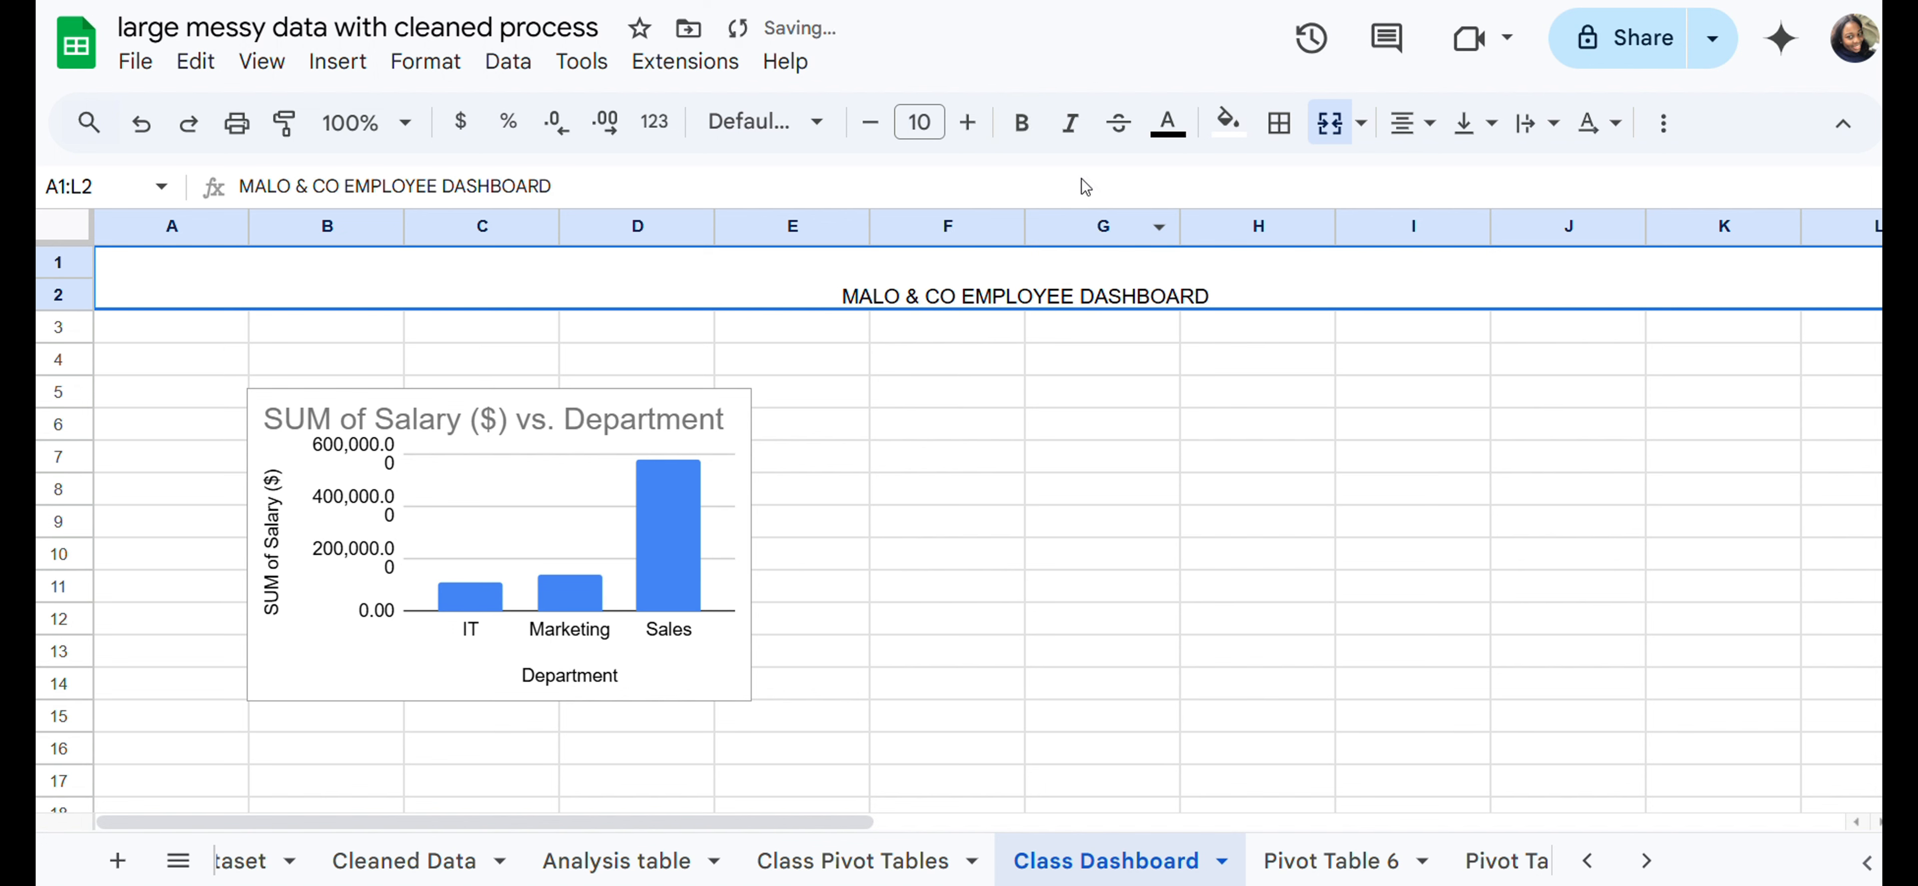
{"action": "double_click", "coordinate": [1221, 289]}
{"action": "left_click", "coordinate": [1024, 129]}
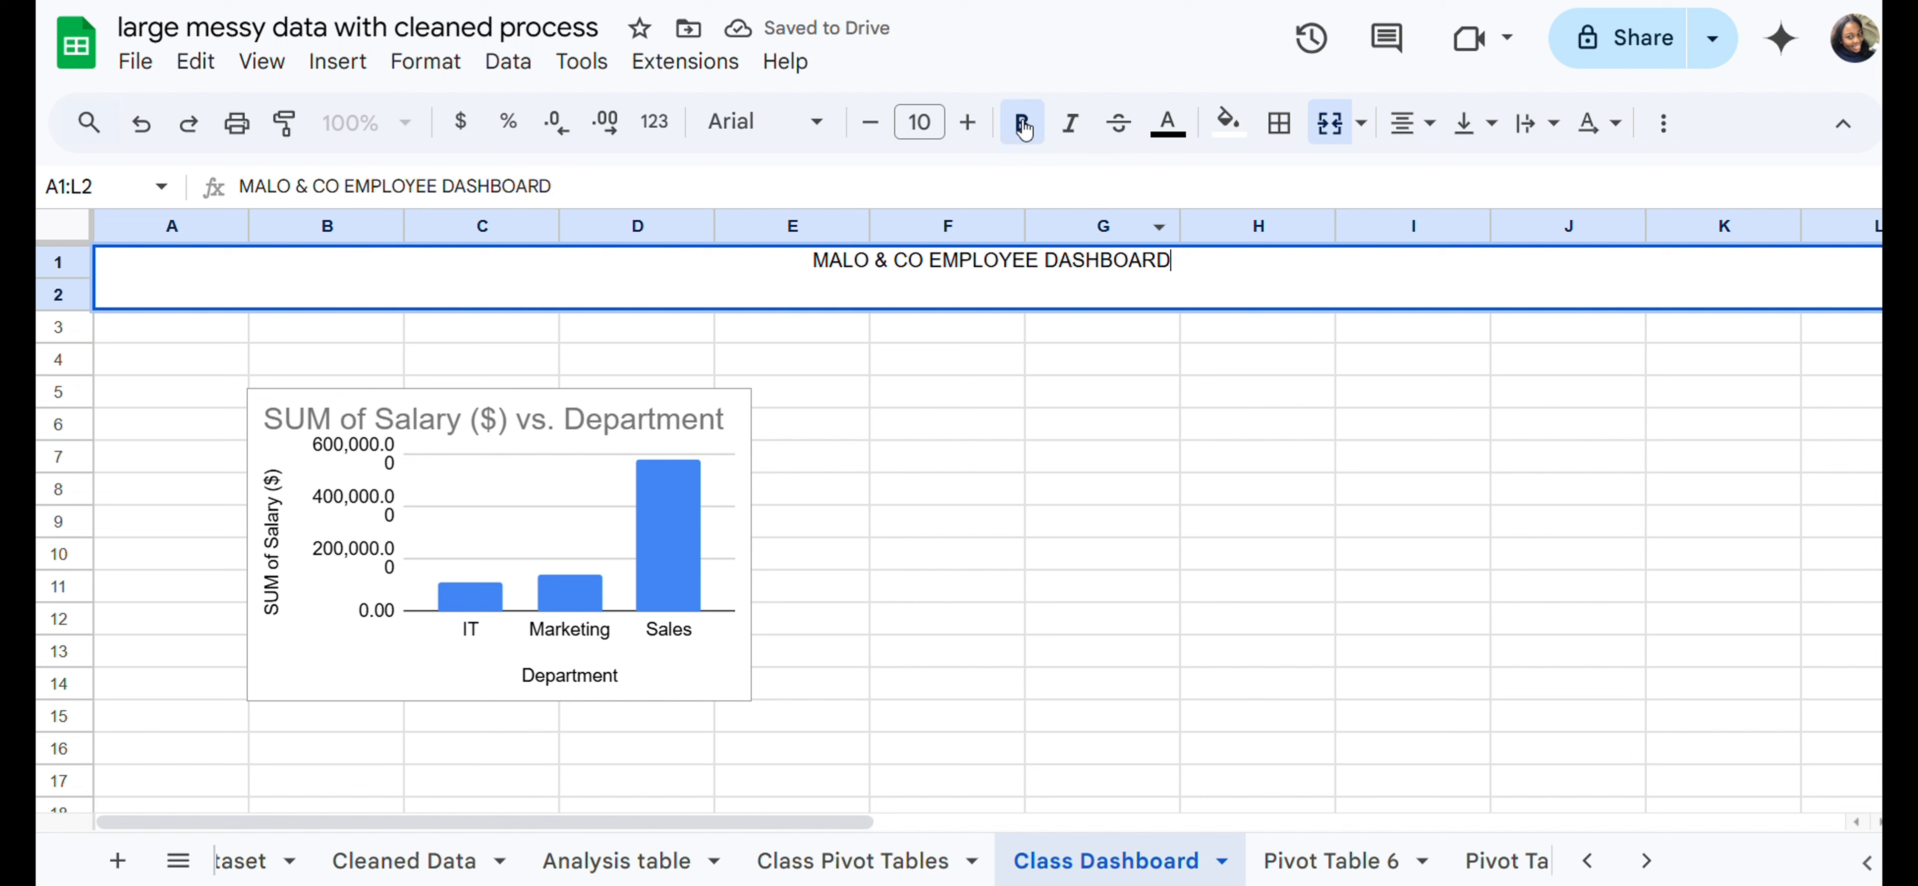
{"action": "left_click", "coordinate": [974, 128]}
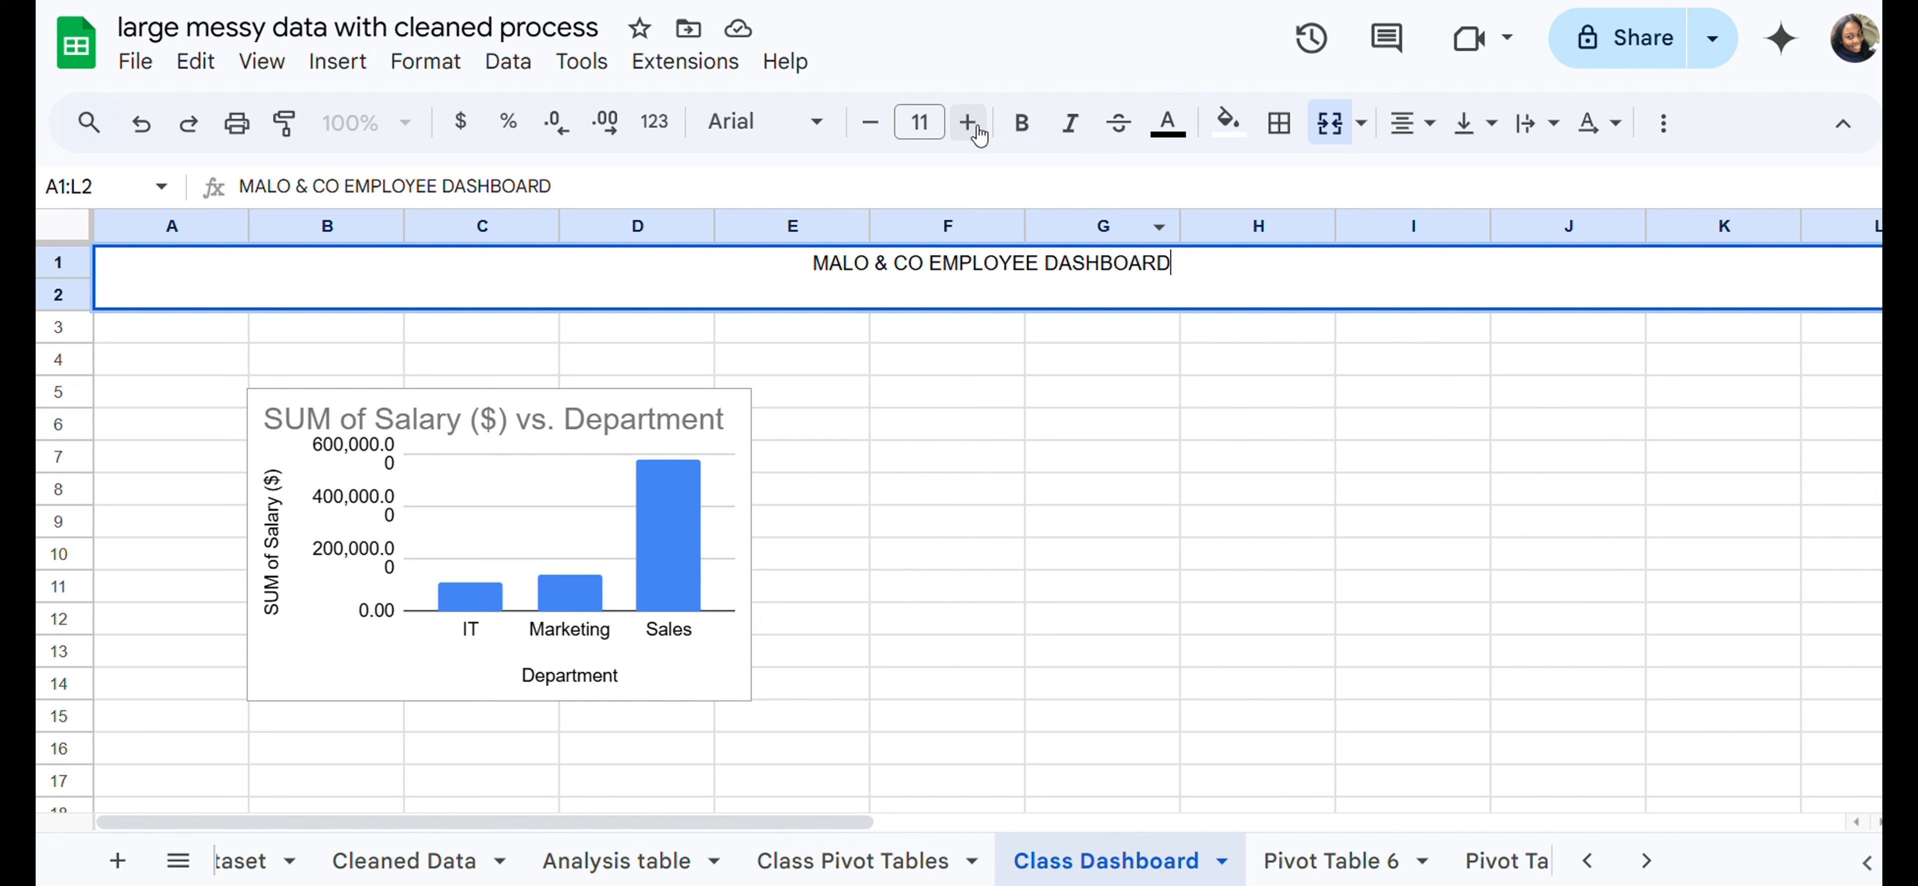
{"action": "left_click", "coordinate": [967, 123]}
{"action": "left_click", "coordinate": [968, 123]}
{"action": "left_click", "coordinate": [968, 123]}
{"action": "left_click", "coordinate": [968, 123]}
{"action": "left_click", "coordinate": [968, 123]}
{"action": "left_click", "coordinate": [968, 123]}
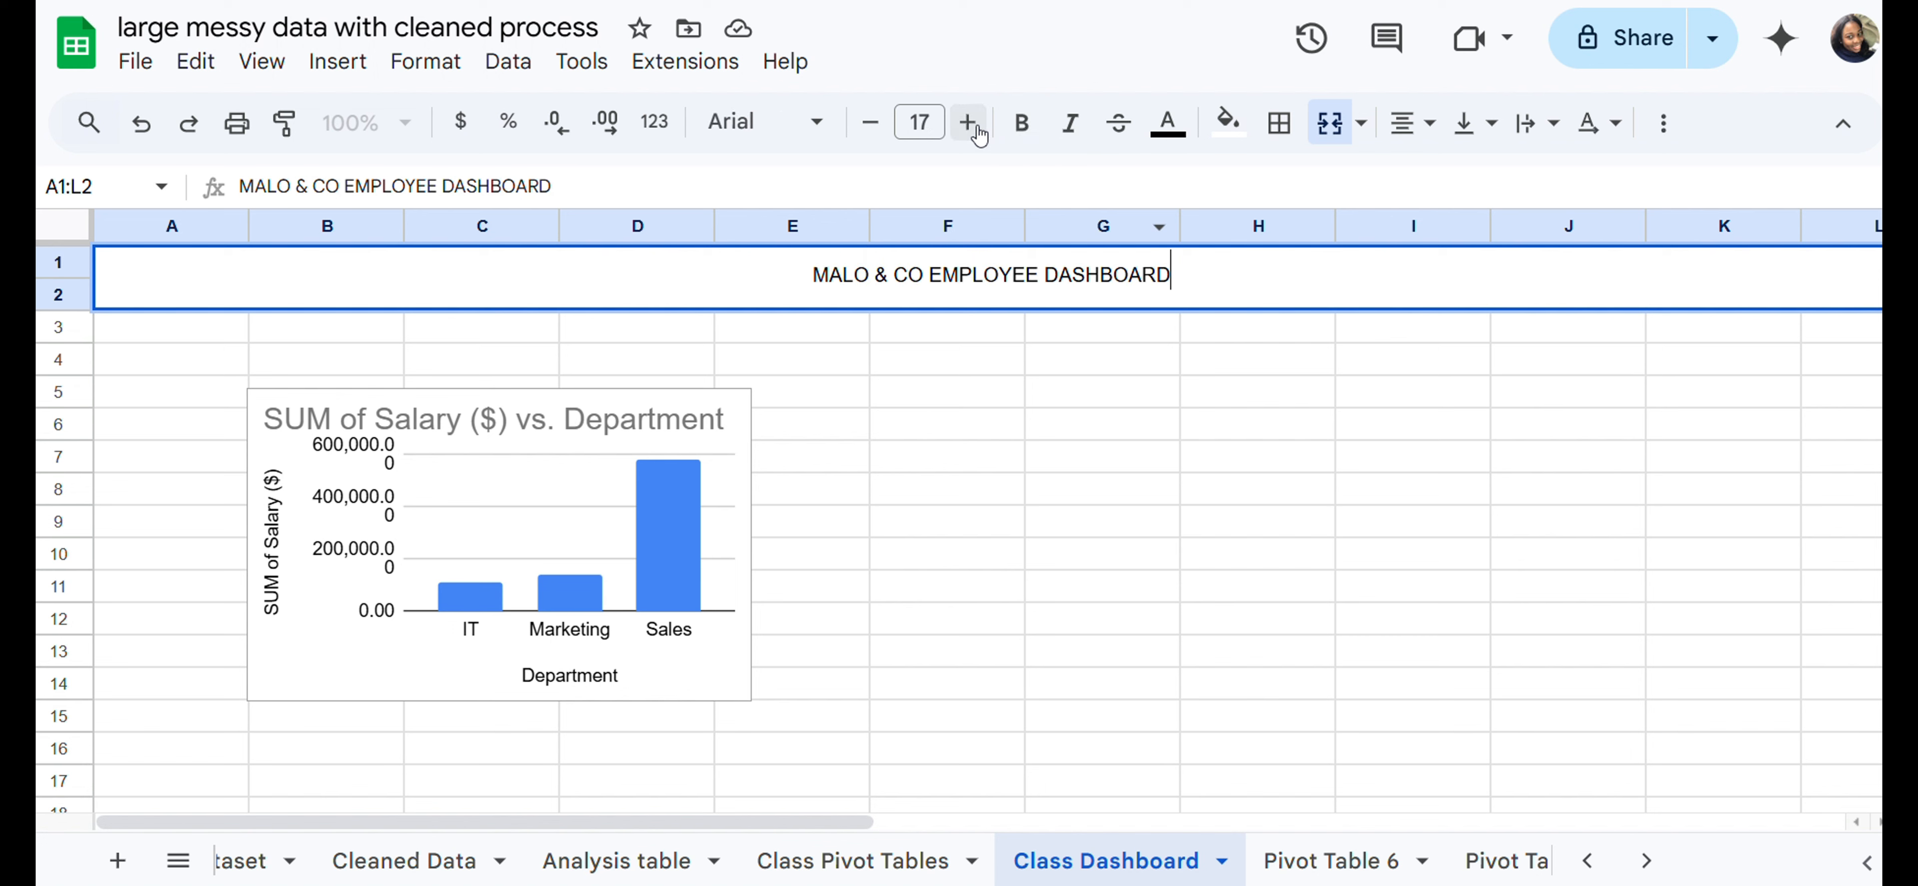
{"action": "left_click", "coordinate": [968, 122]}
{"action": "left_click", "coordinate": [968, 123]}
{"action": "left_click", "coordinate": [968, 122]}
{"action": "left_click", "coordinate": [968, 123]}
{"action": "left_click", "coordinate": [968, 122]}
{"action": "left_click", "coordinate": [968, 123]}
{"action": "left_click", "coordinate": [968, 123]}
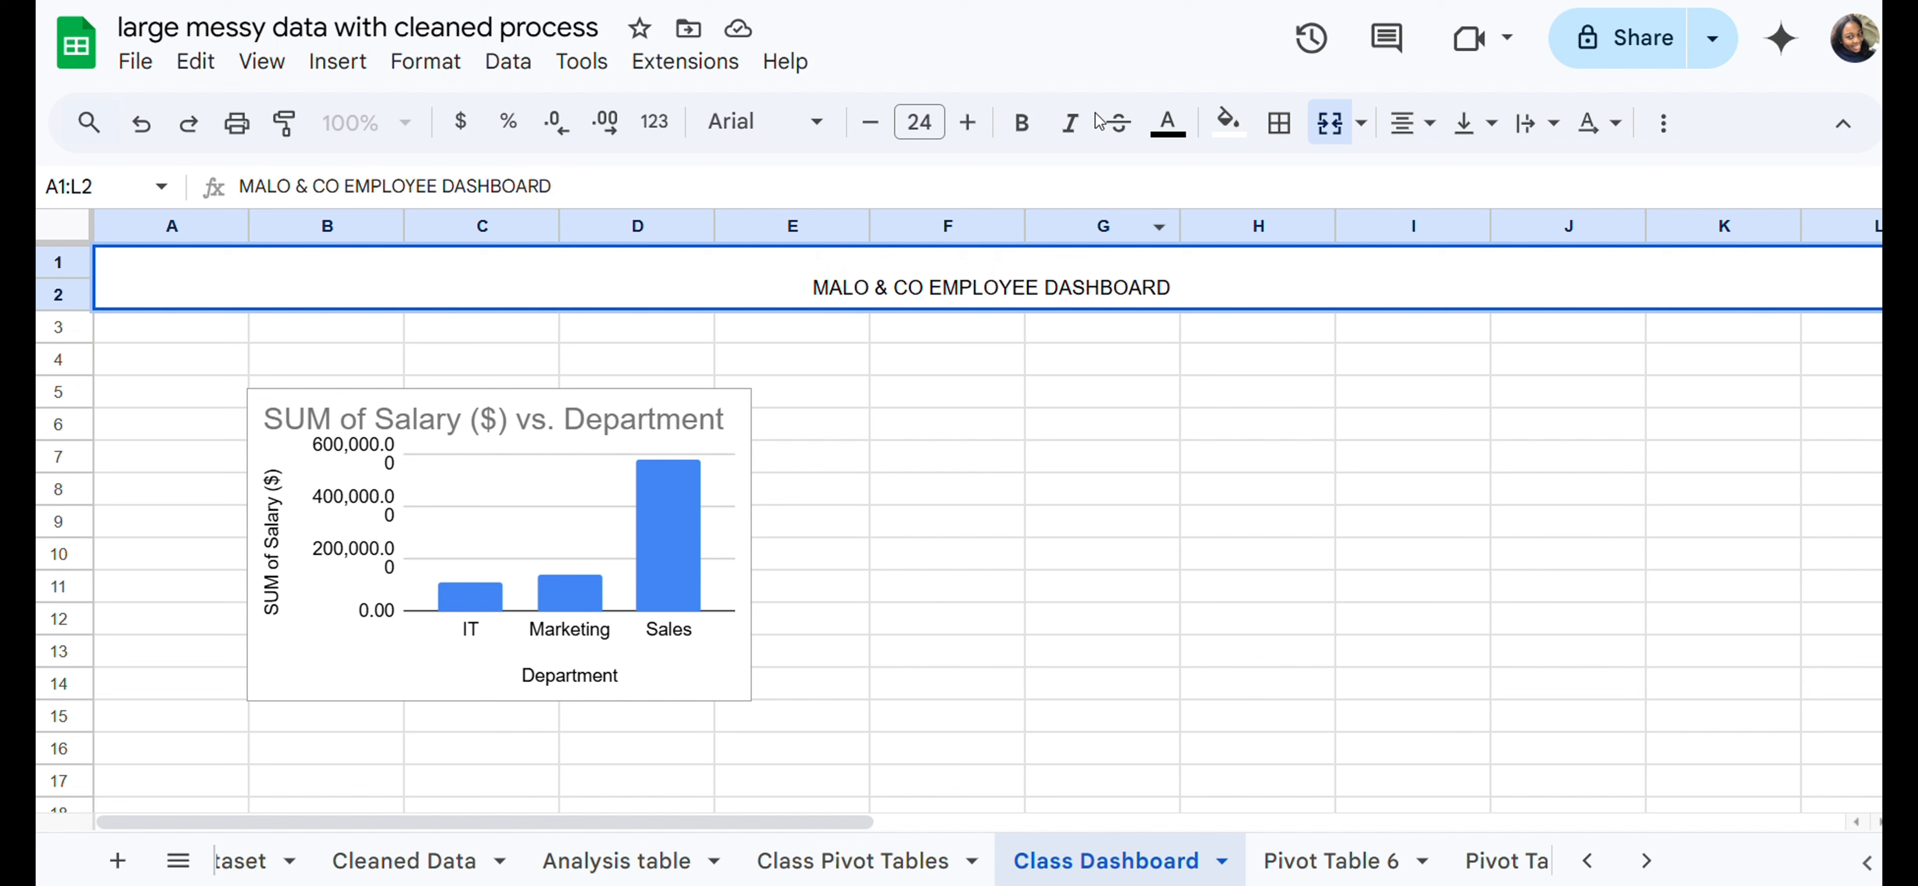
Step: Format the whole header title text as bold at font size 18
{"action": "left_click_drag", "start_coordinate": [1197, 284], "coordinate": [813, 286]}
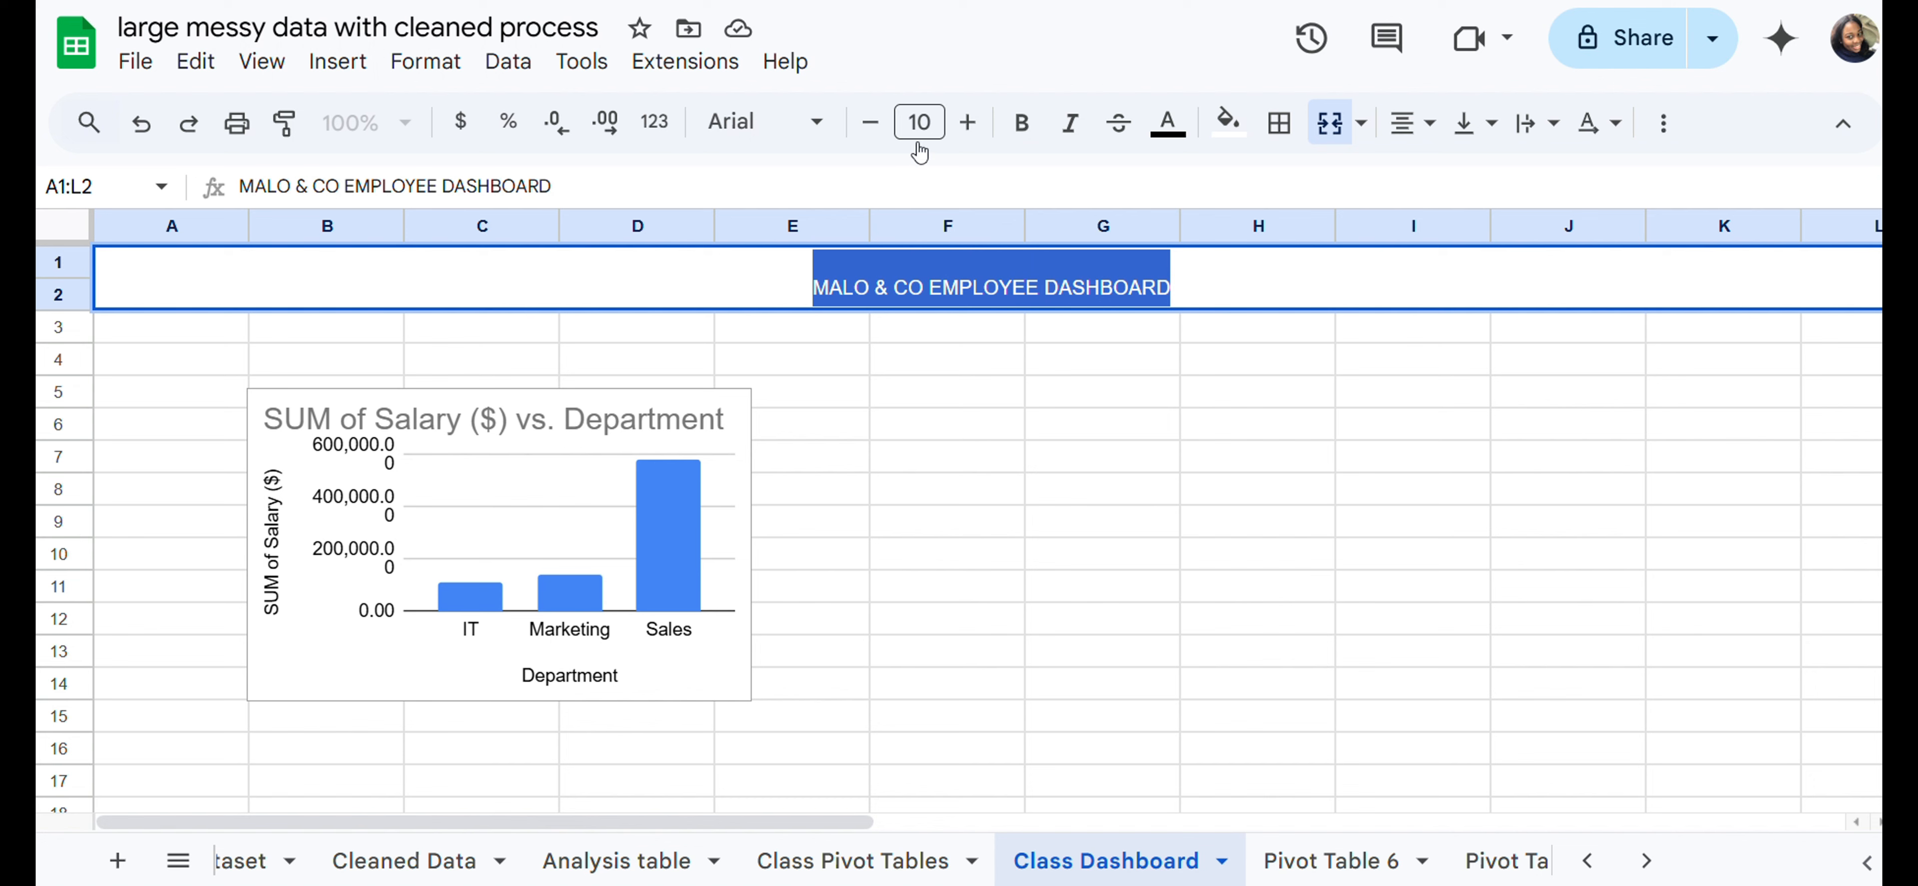
{"action": "left_click", "coordinate": [923, 125]}
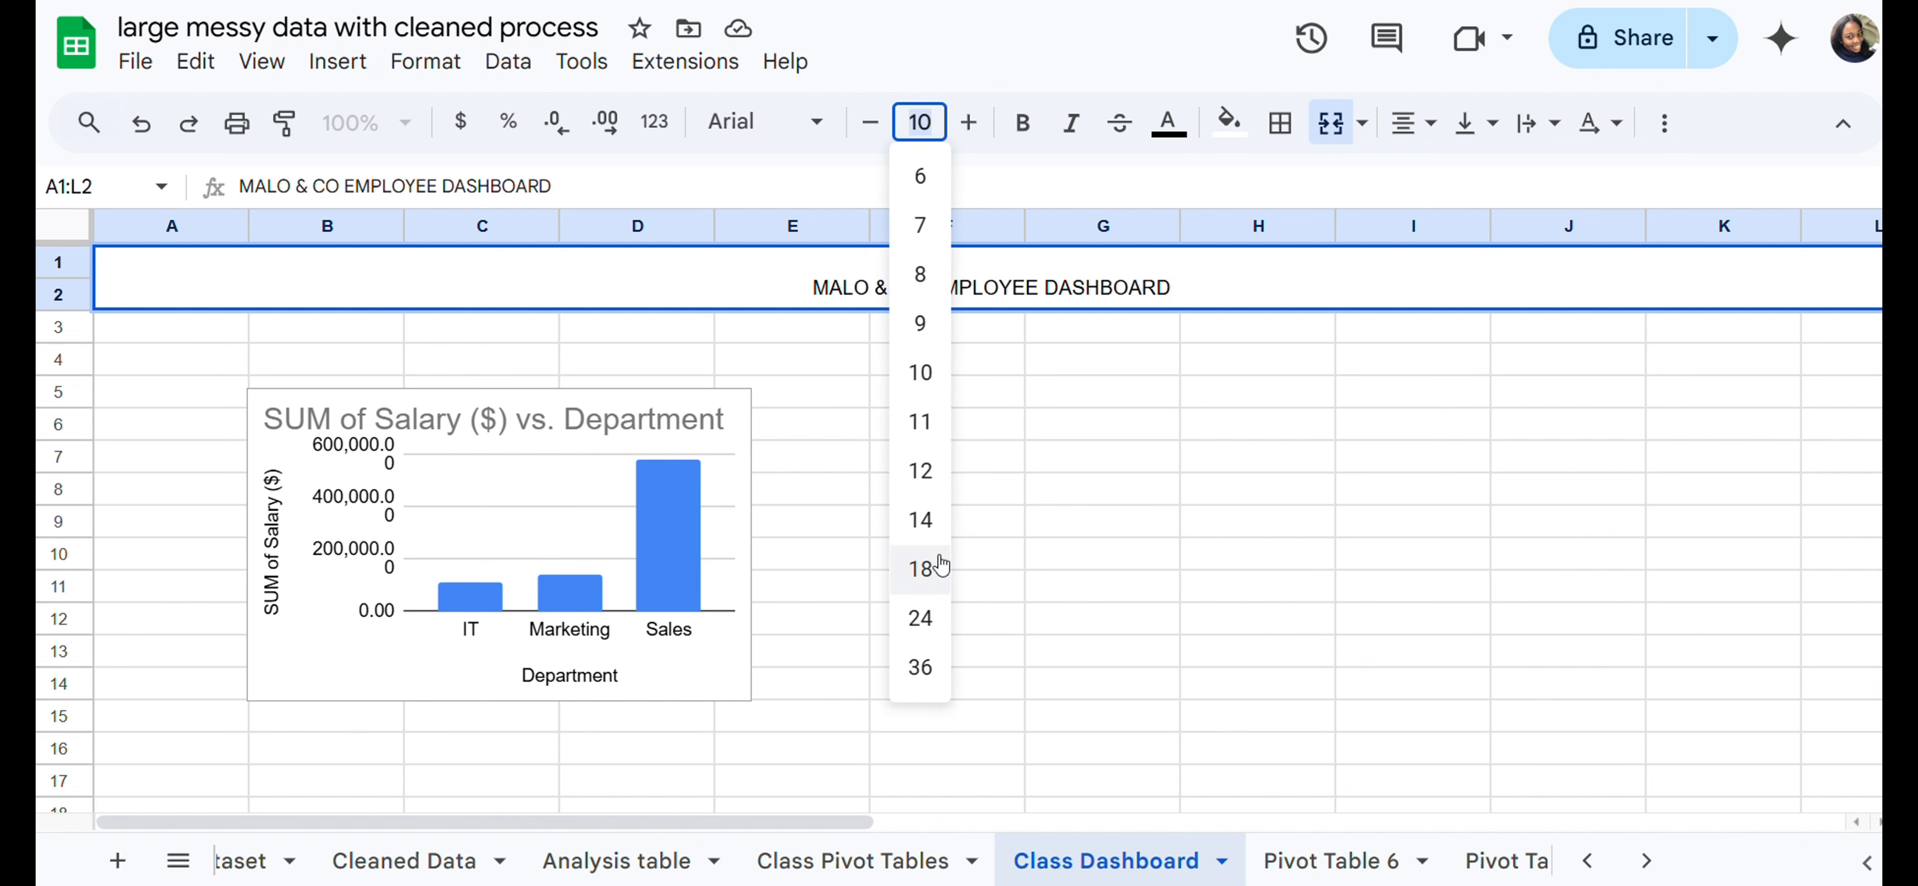
{"action": "left_click", "coordinate": [920, 568]}
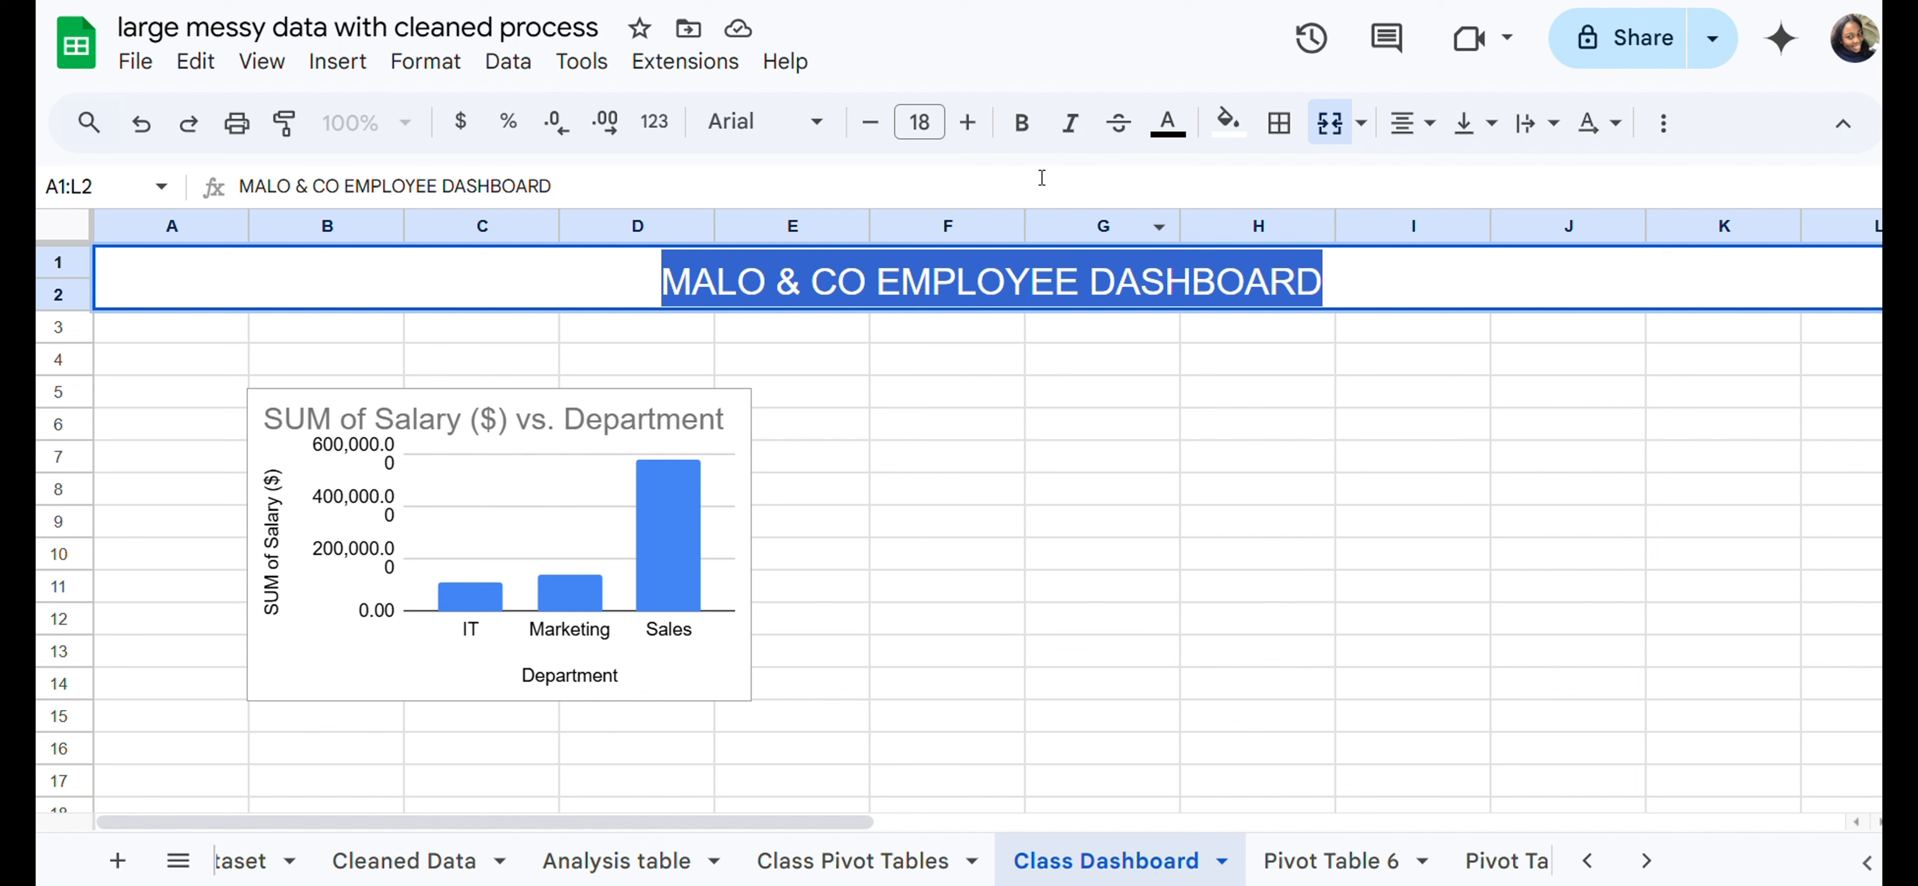
{"action": "left_click", "coordinate": [1021, 122]}
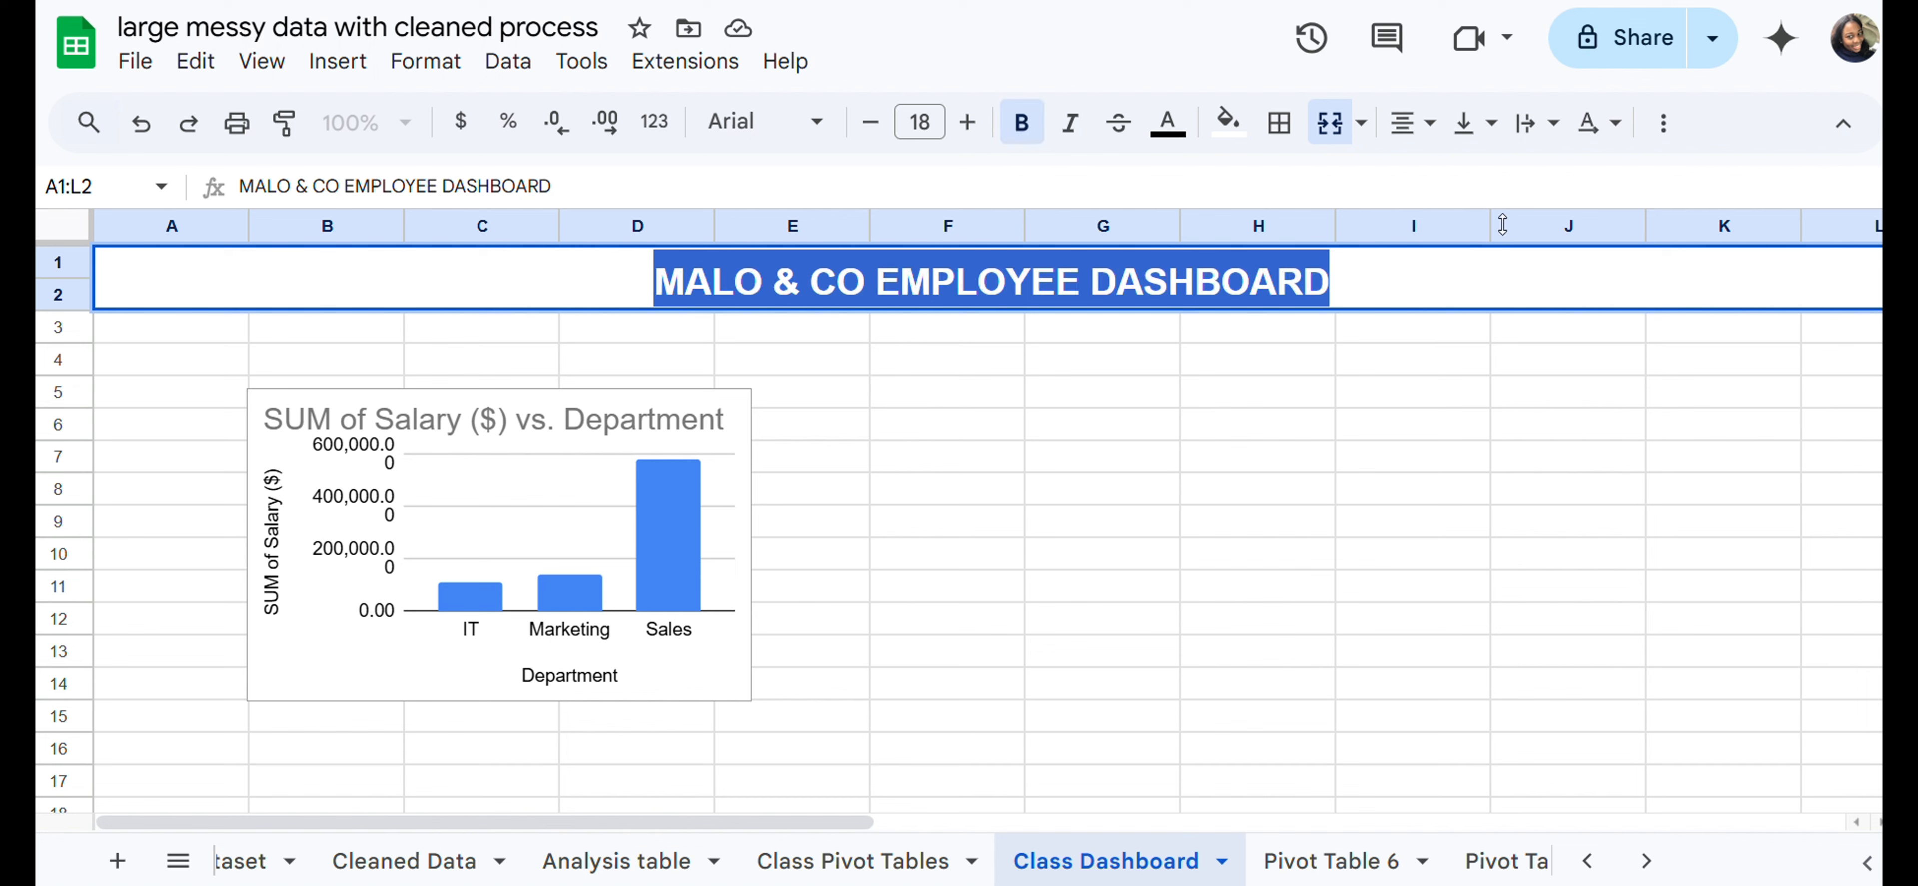
{"action": "left_click", "coordinate": [1442, 285]}
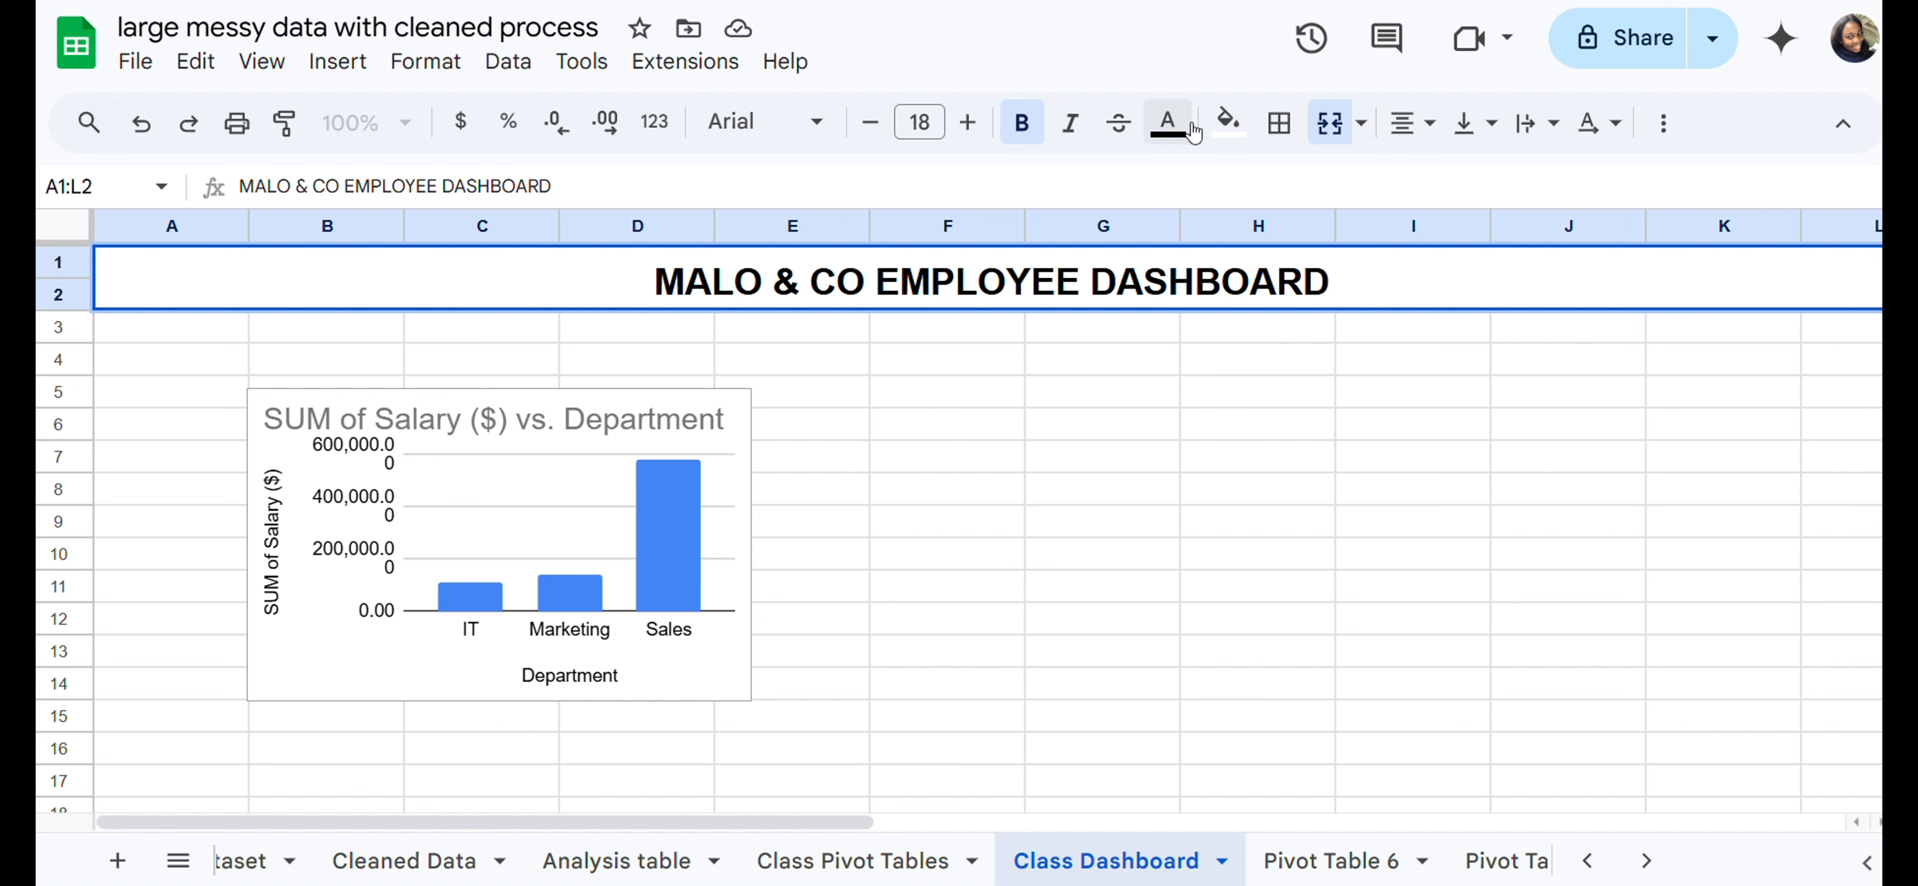
Step: Fill the merged header cell with cornflower blue, trying a lighter shade of it before settling on the colour
{"action": "left_click", "coordinate": [1227, 126]}
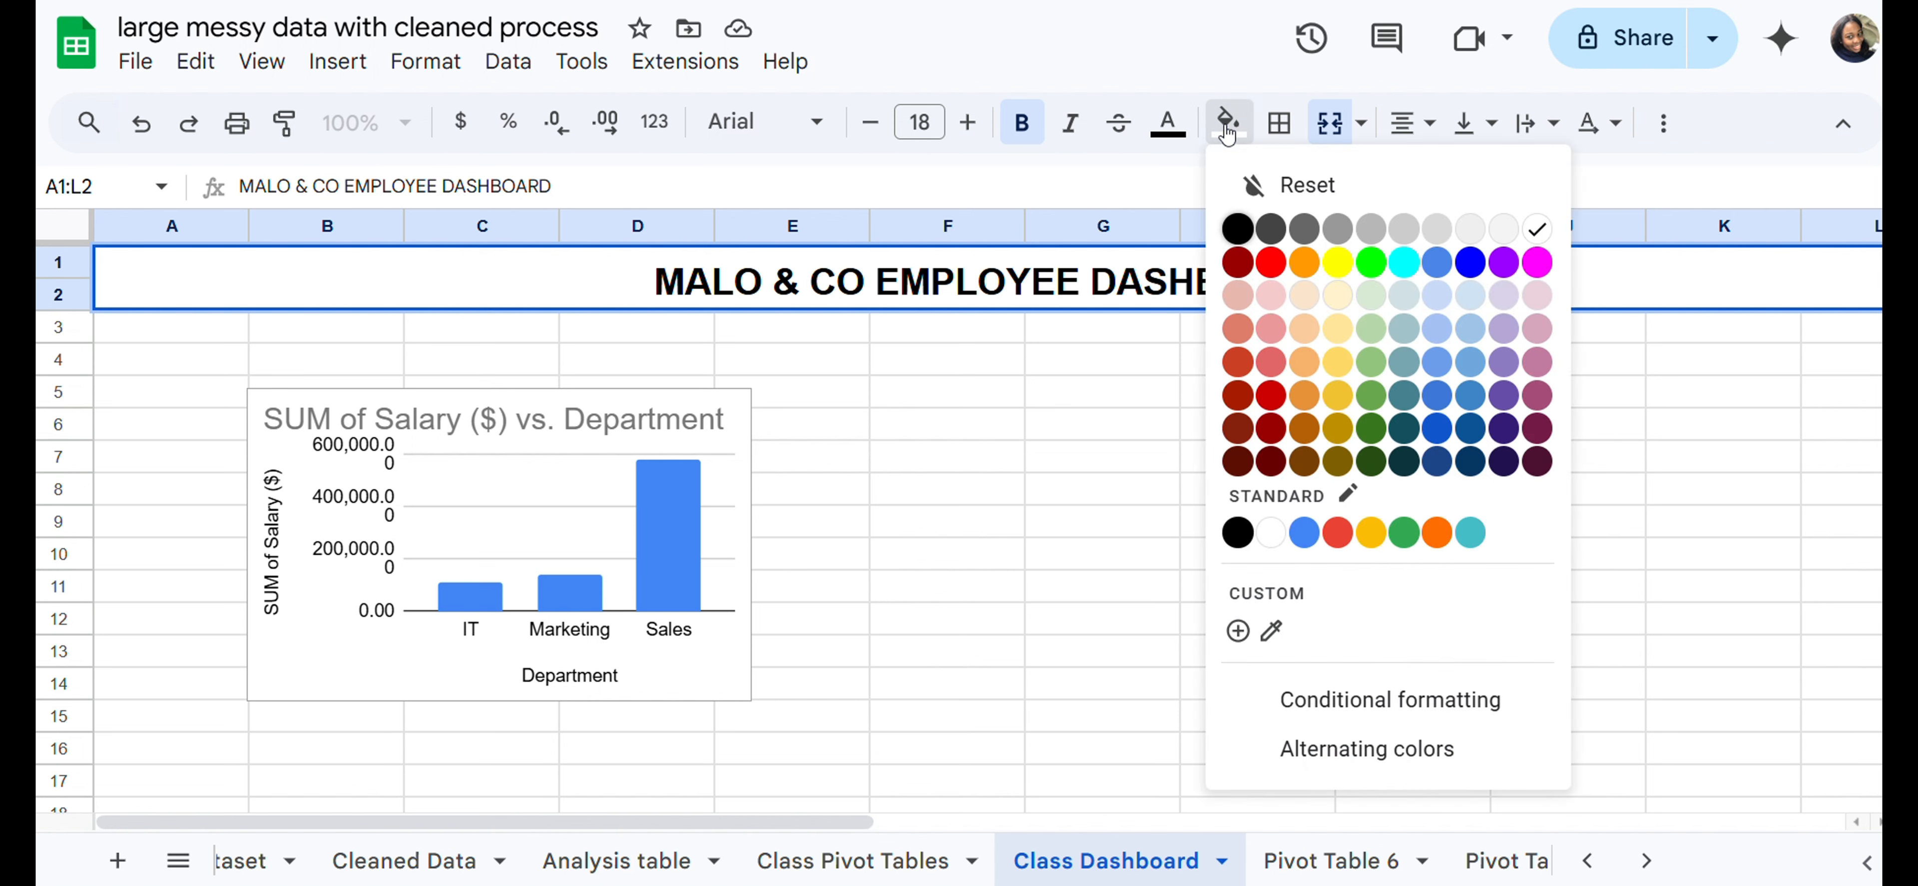
{"action": "left_click", "coordinate": [1437, 263]}
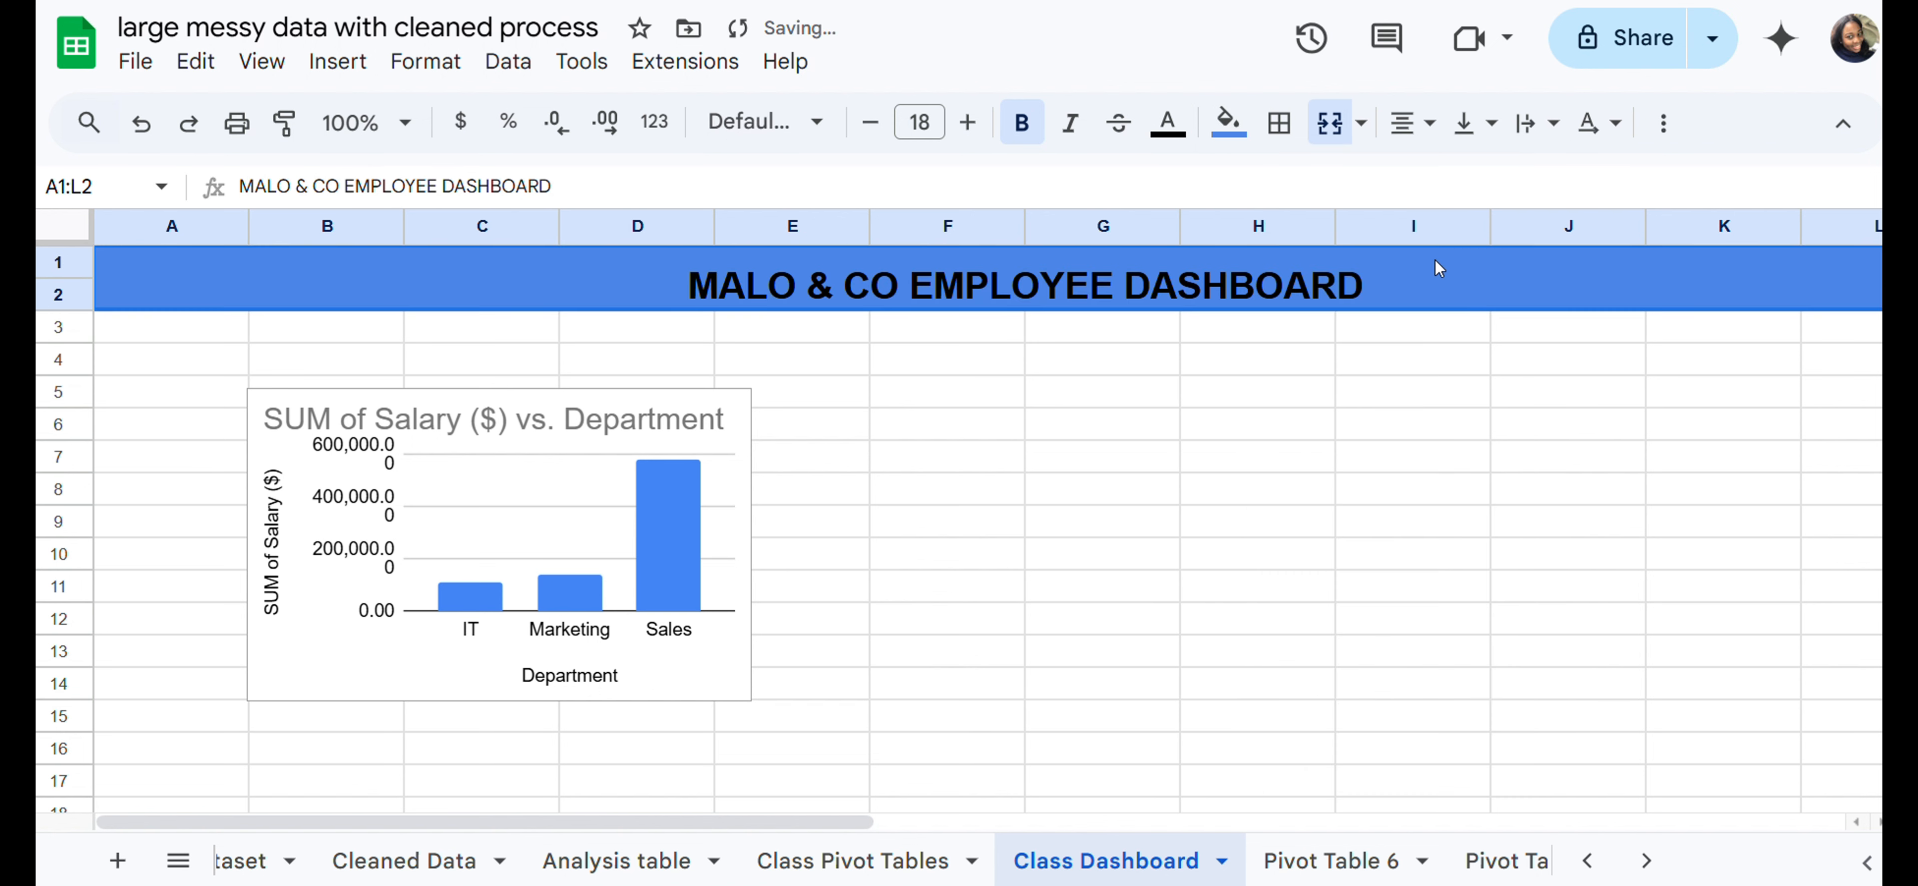
{"action": "left_click", "coordinate": [1221, 125]}
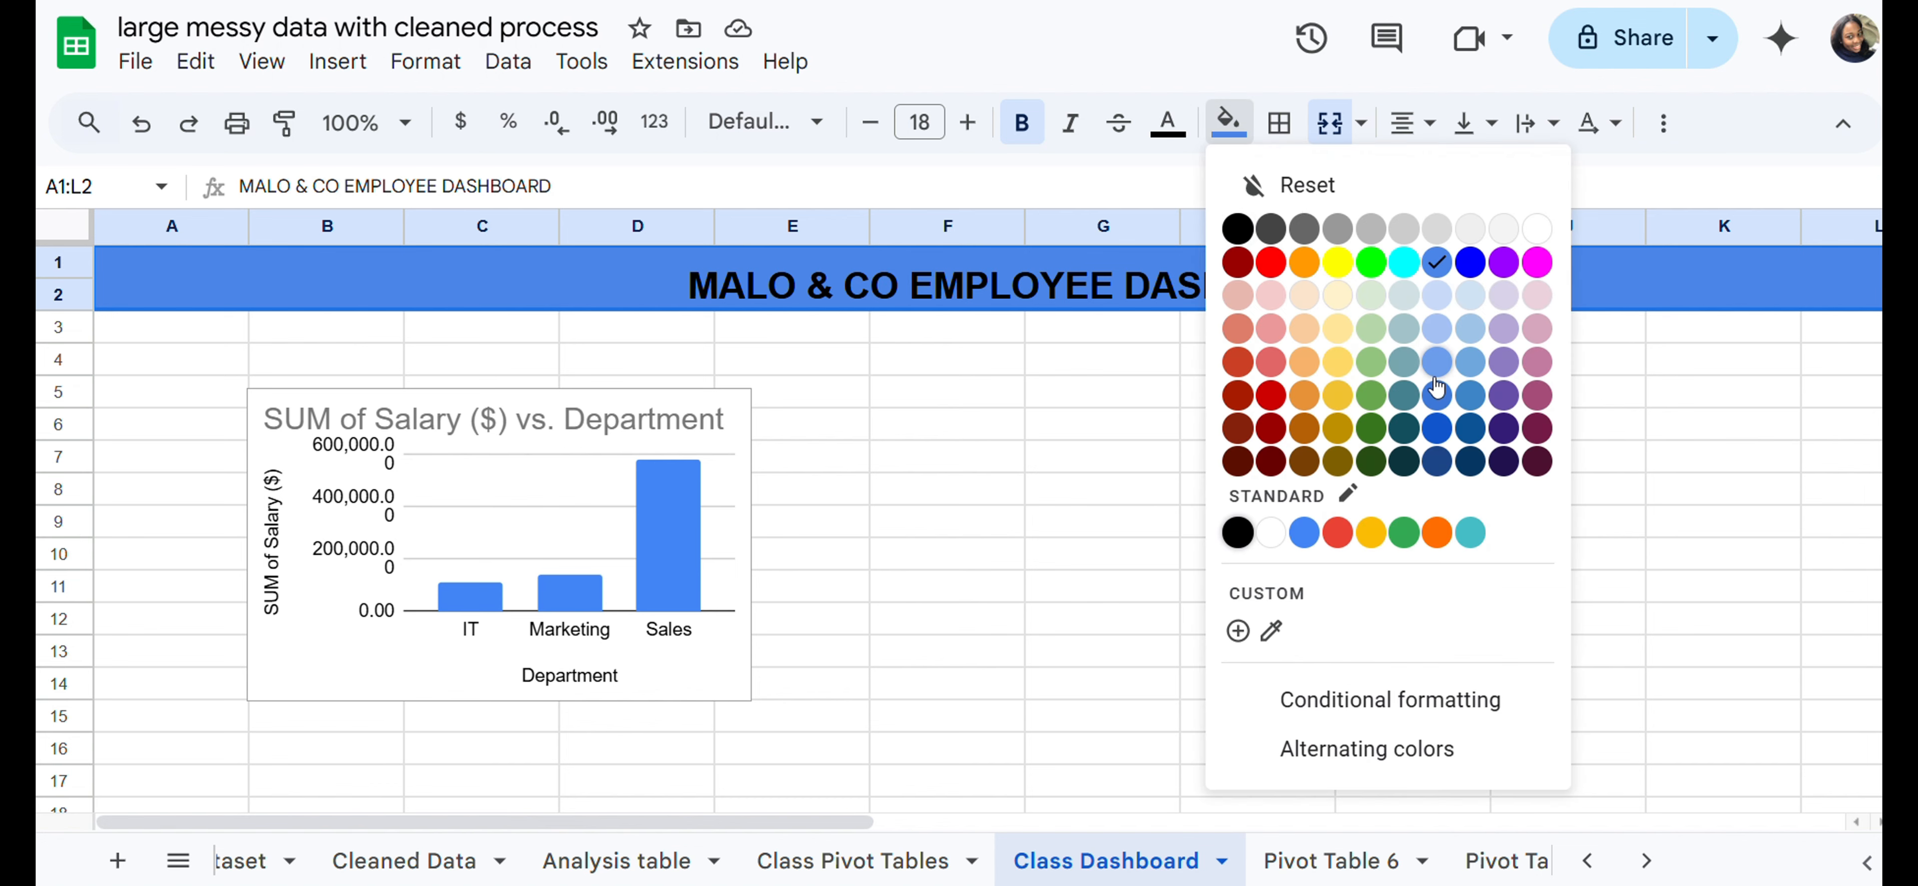
{"action": "left_click", "coordinate": [1437, 361]}
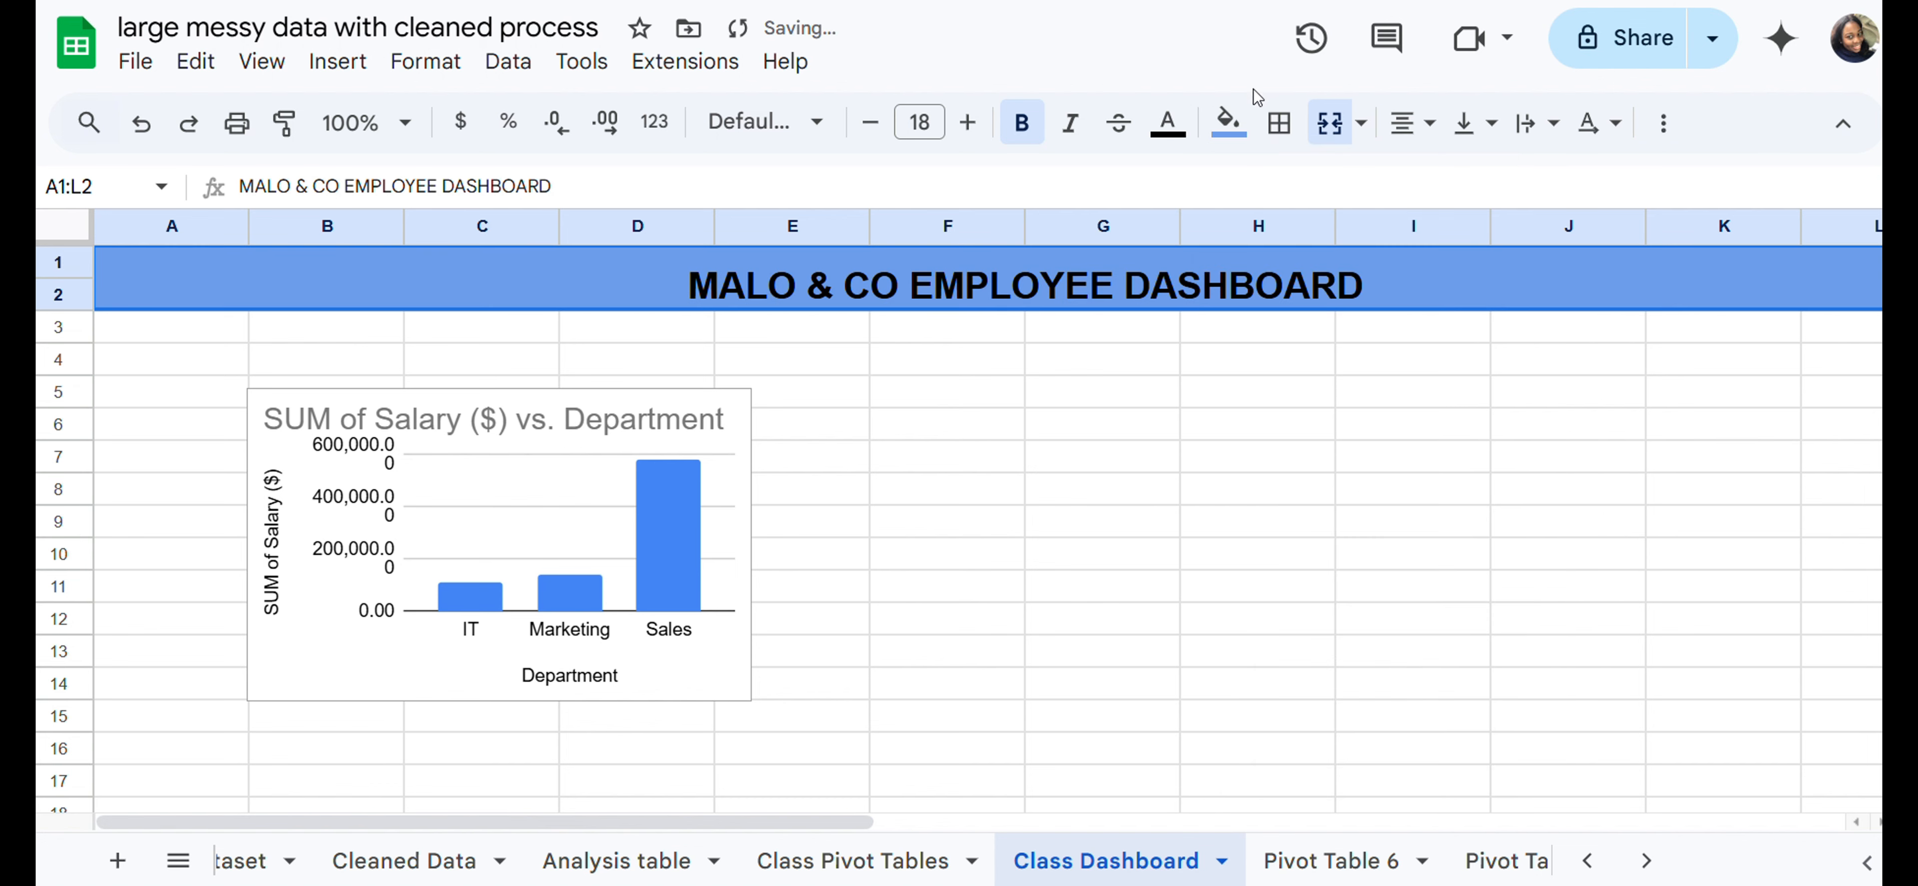
{"action": "left_click", "coordinate": [1227, 121]}
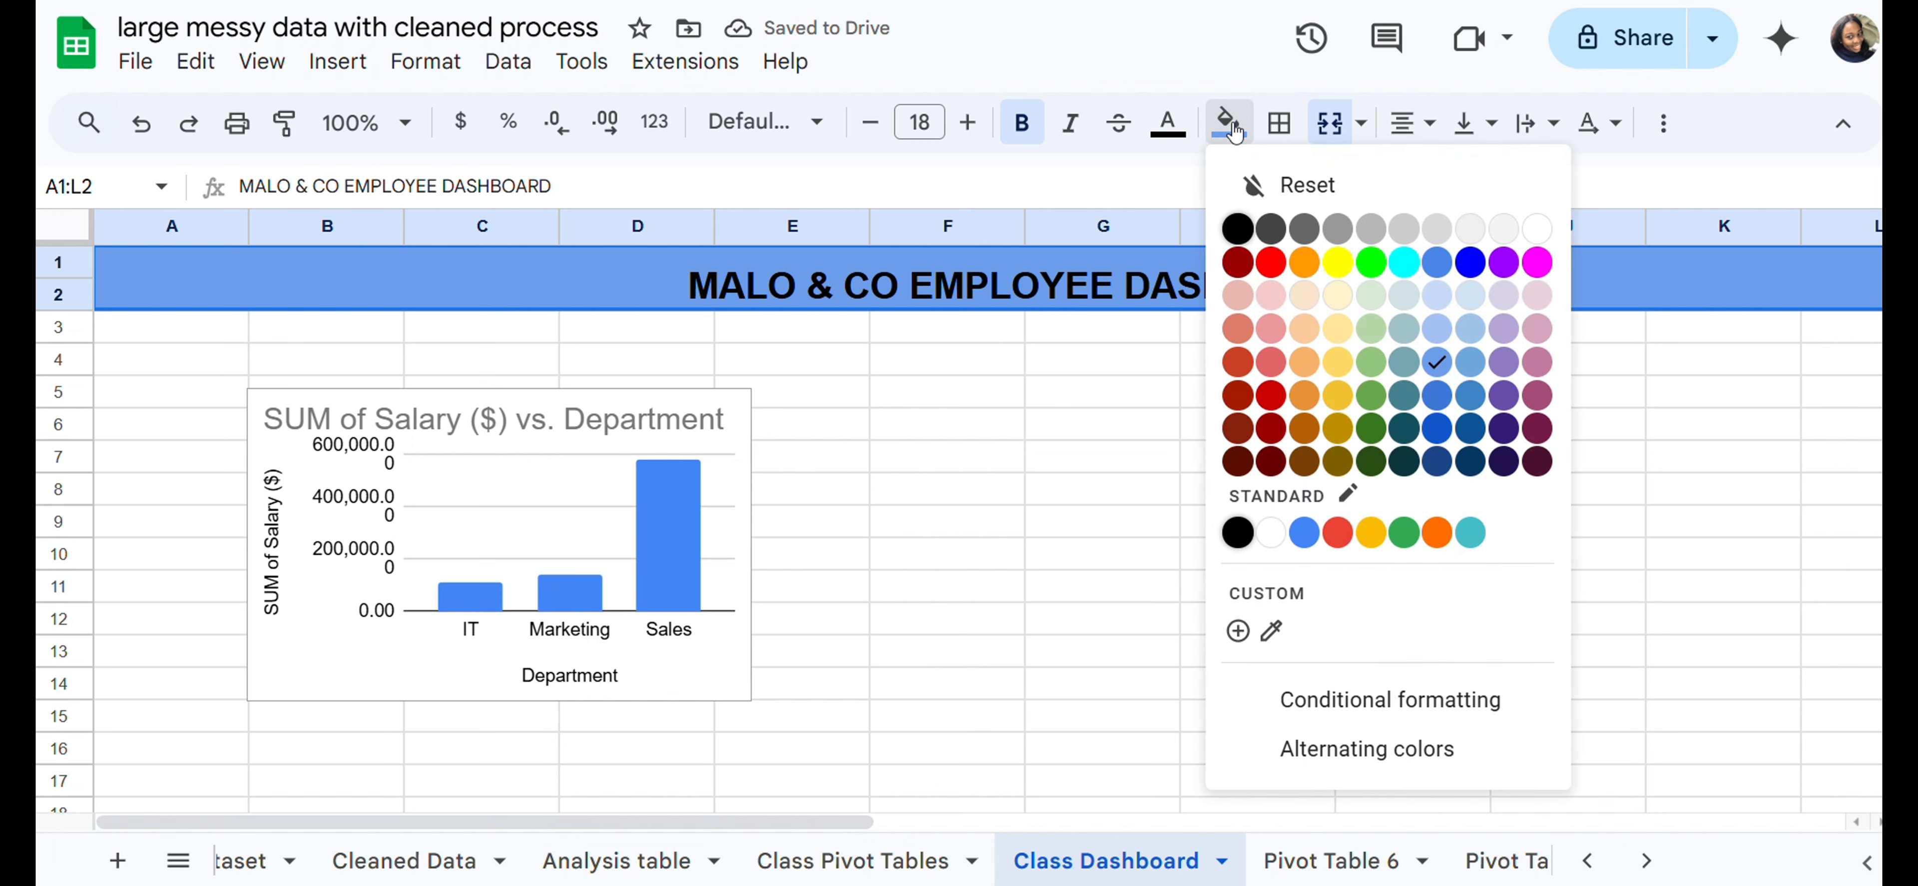
{"action": "left_click", "coordinate": [1437, 264]}
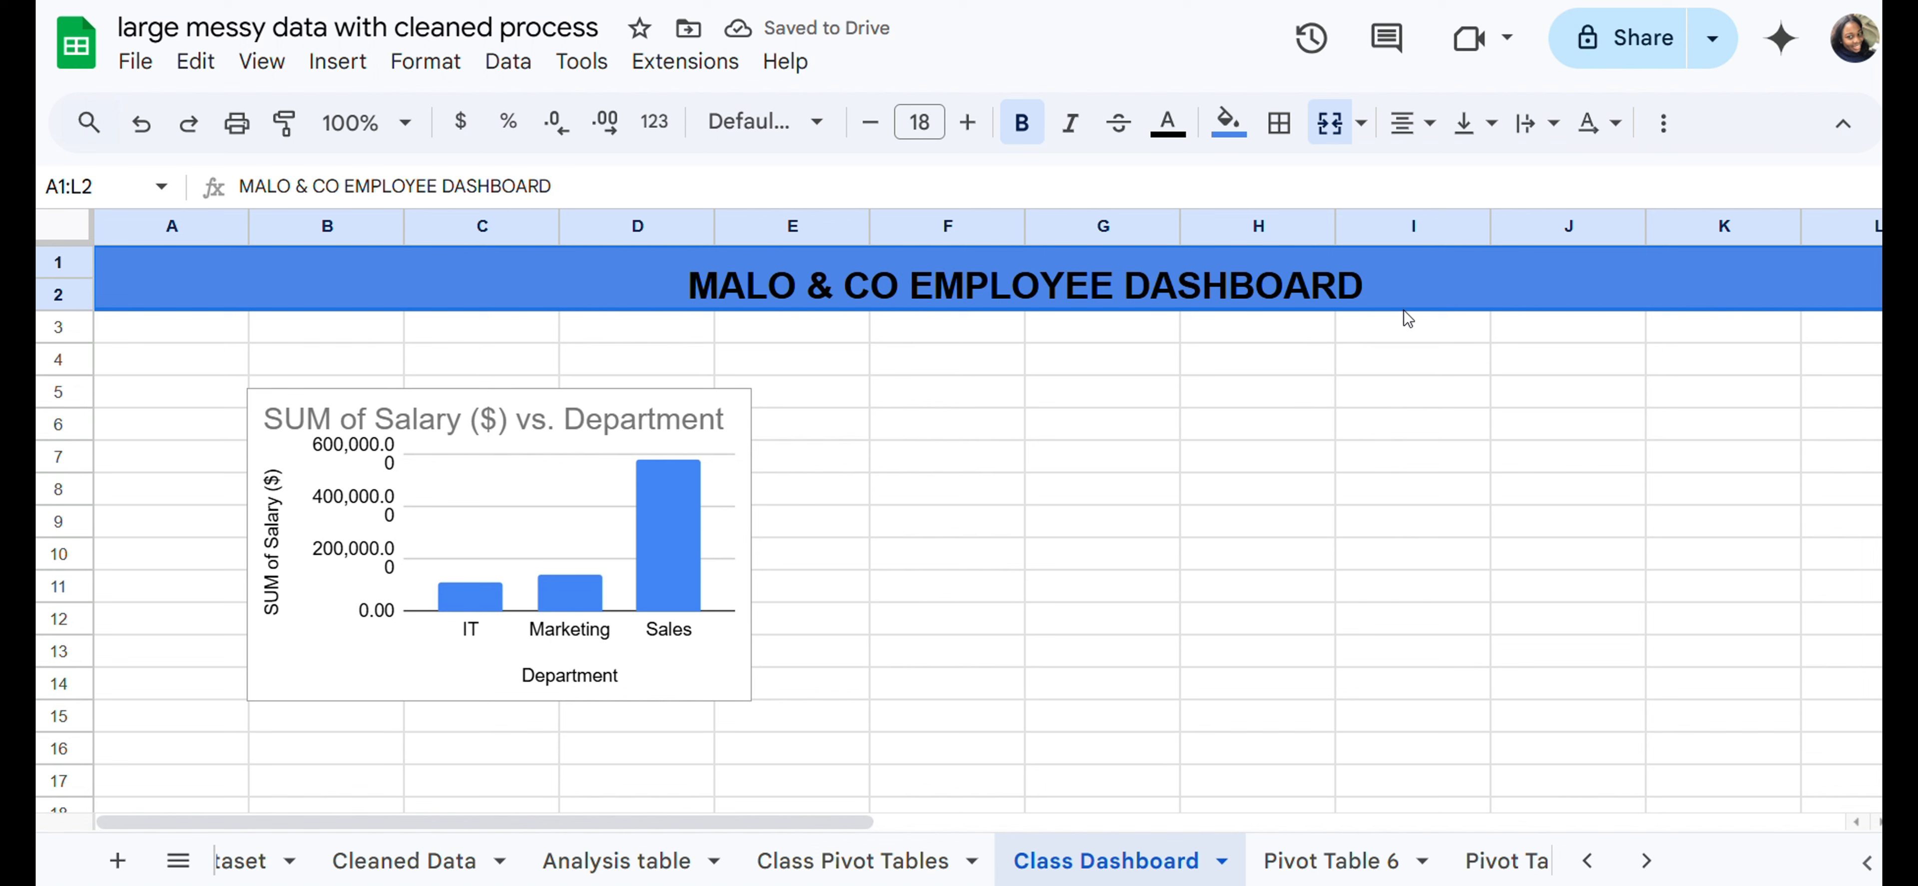
Step: Change the header title's text colour to the lightest grey, next to white
{"action": "double_click", "coordinate": [1355, 284]}
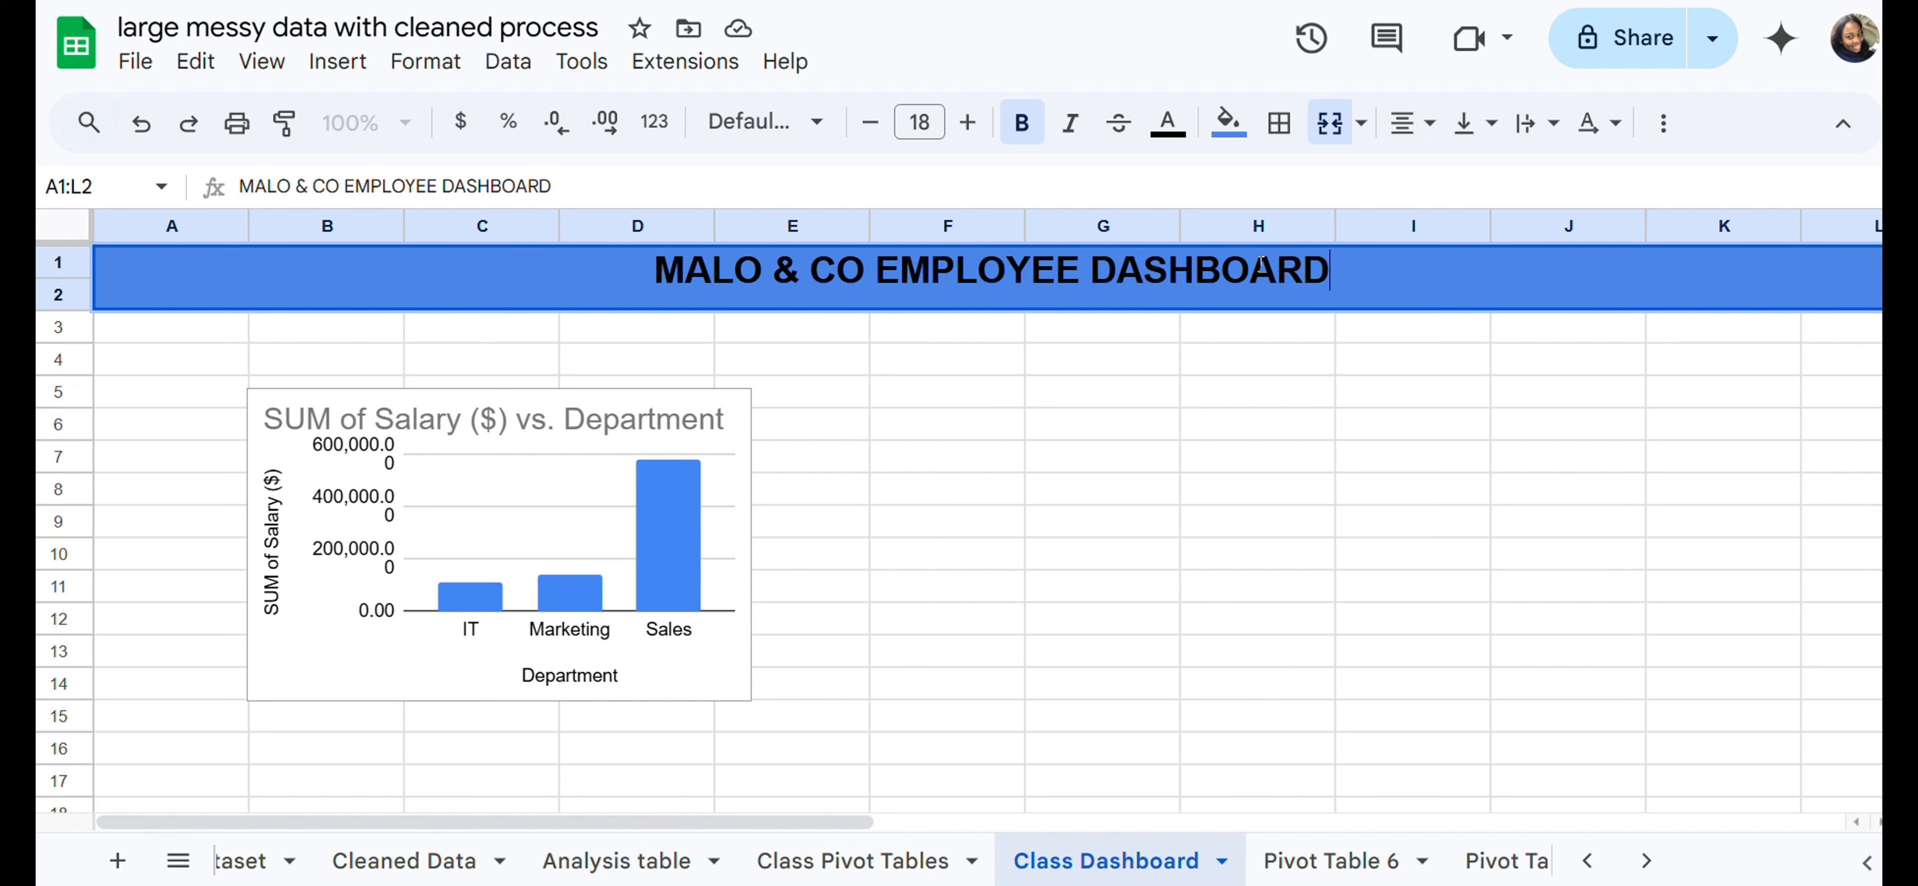
{"action": "left_click_drag", "start_coordinate": [1331, 270], "coordinate": [648, 269]}
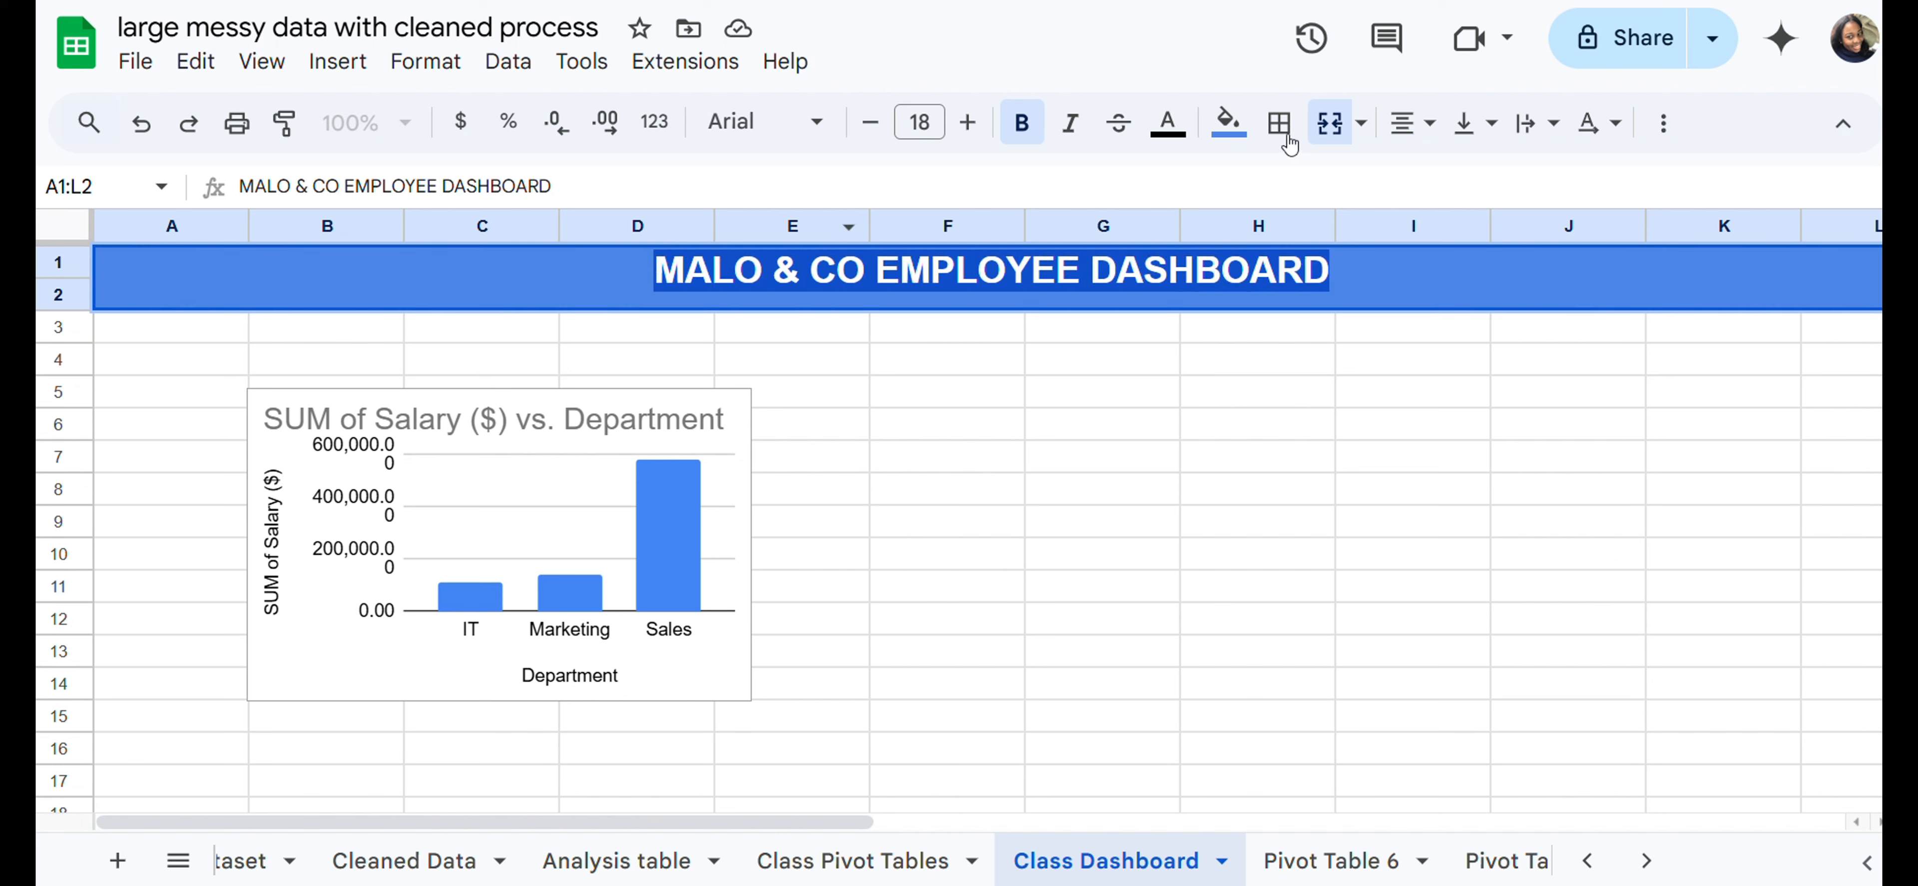
{"action": "left_click", "coordinate": [1180, 125]}
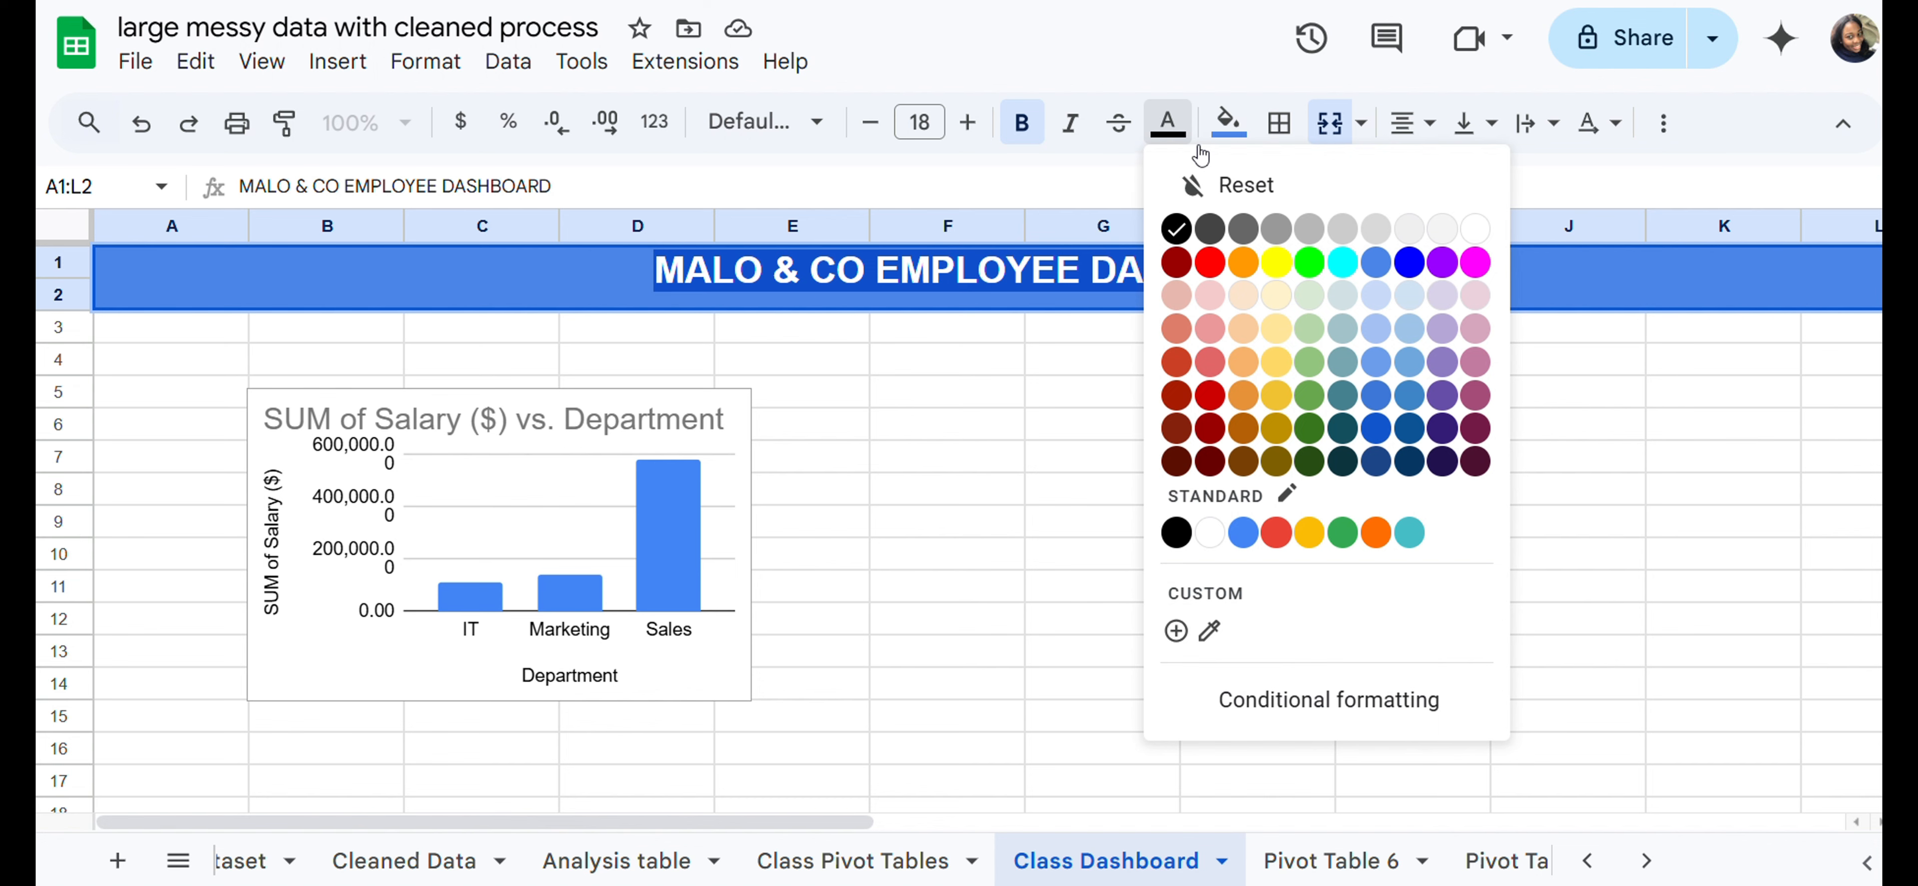
{"action": "left_click", "coordinate": [1437, 226]}
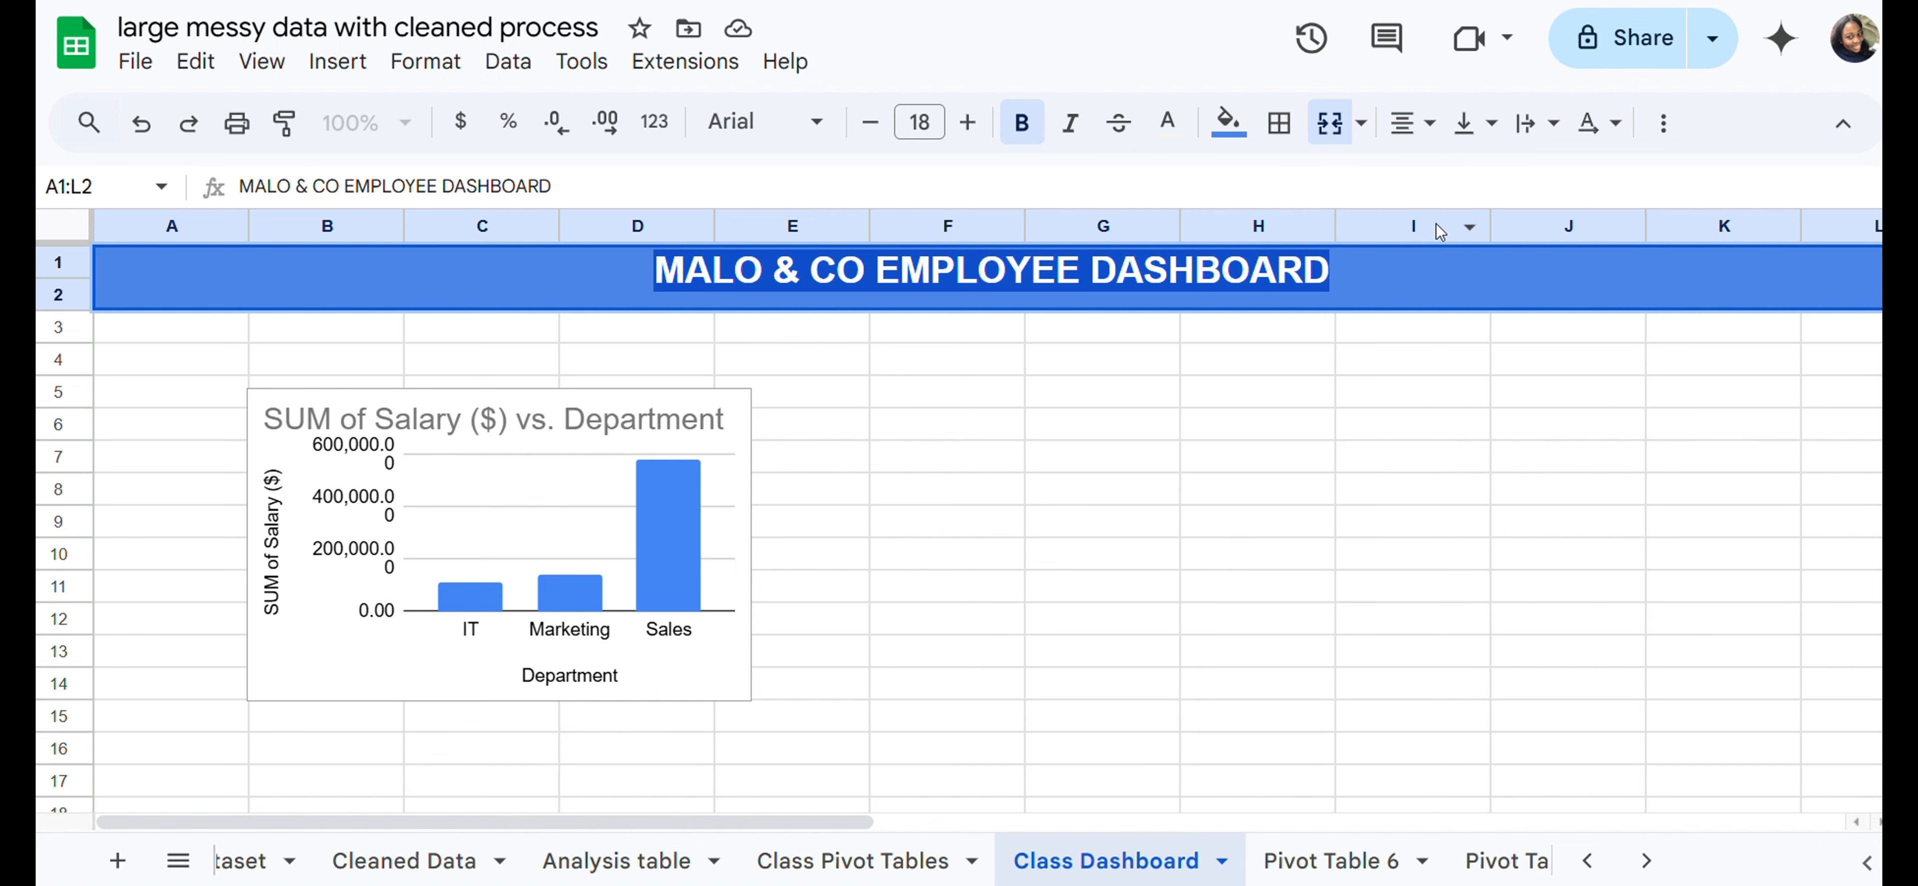
{"action": "left_click", "coordinate": [1360, 459]}
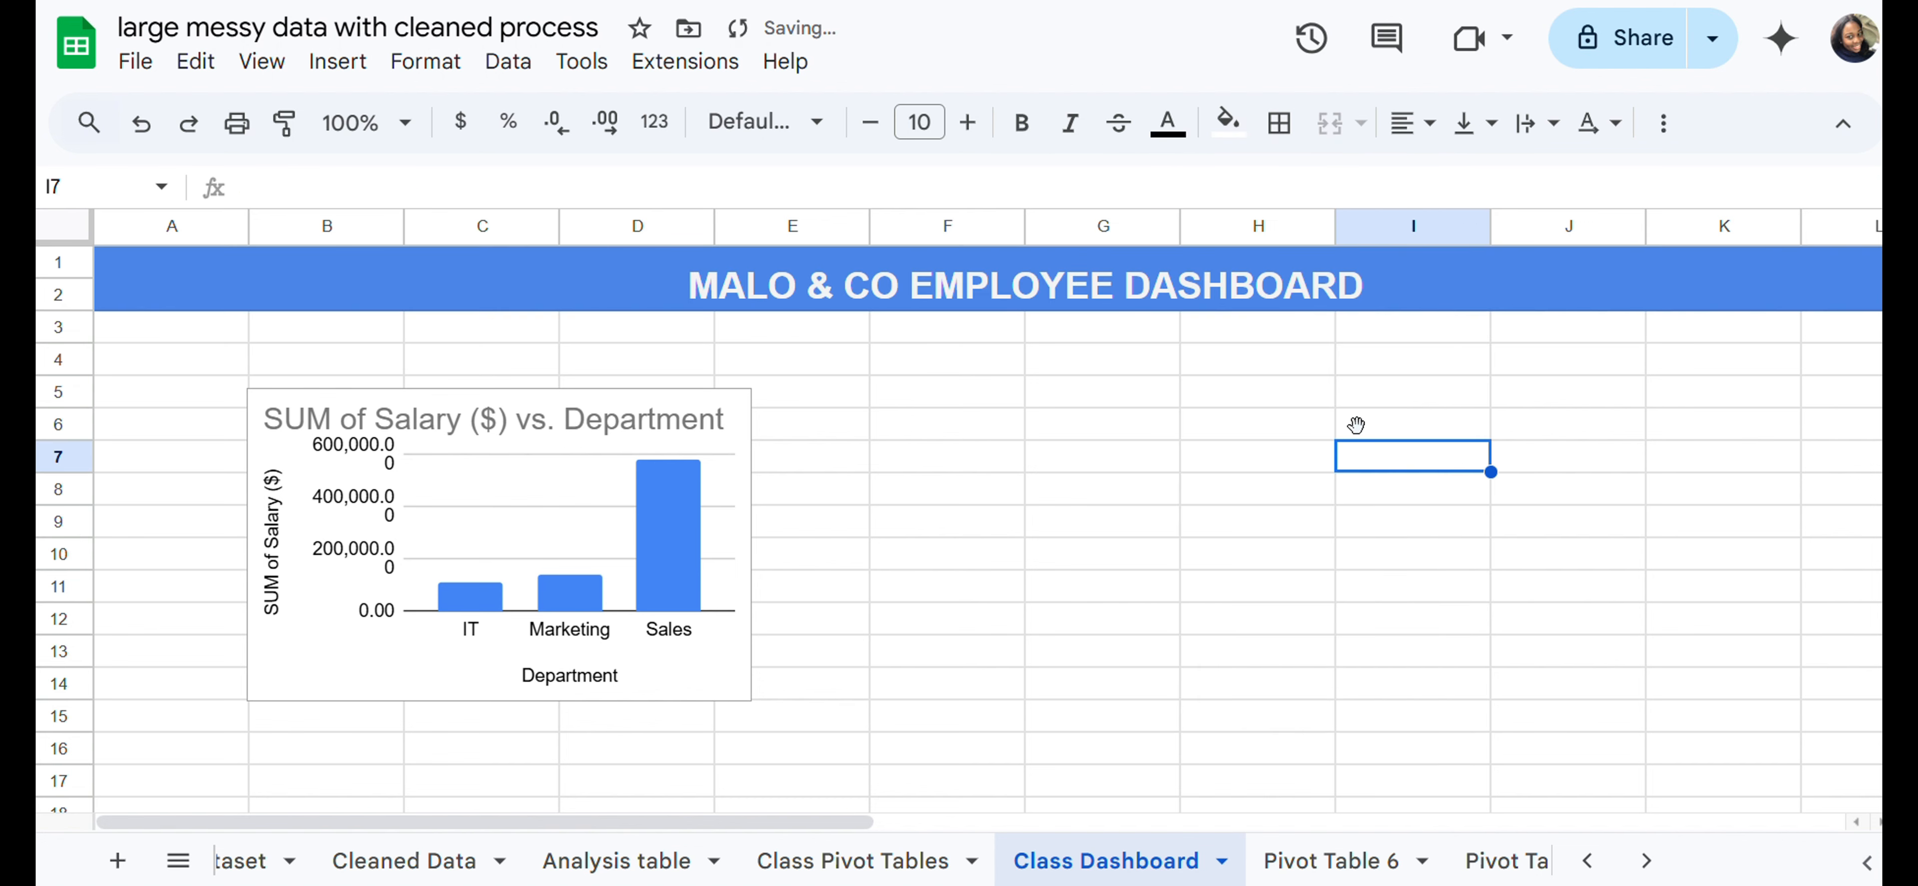
Step: Edit the first word of the header title so that it reads NATO & CO EMPLOYEE DASHBOARD
{"action": "left_click", "coordinate": [708, 281]}
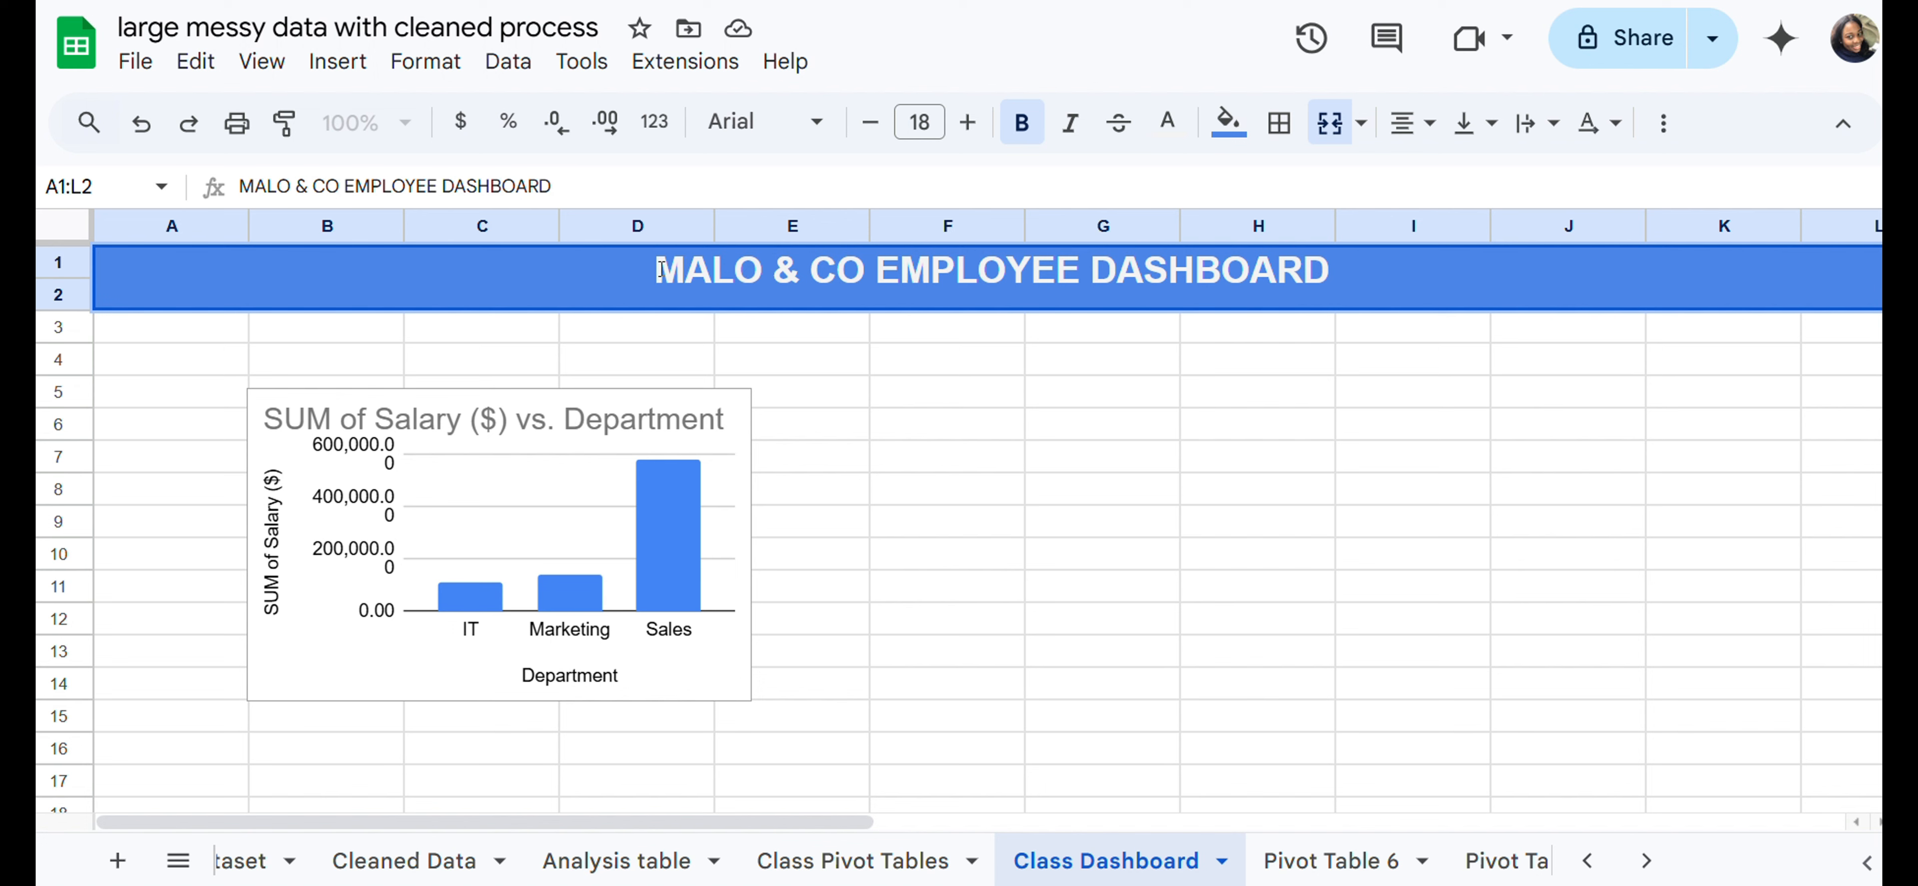
{"action": "key", "text": "Delete"}
{"action": "type", "text": "N"}
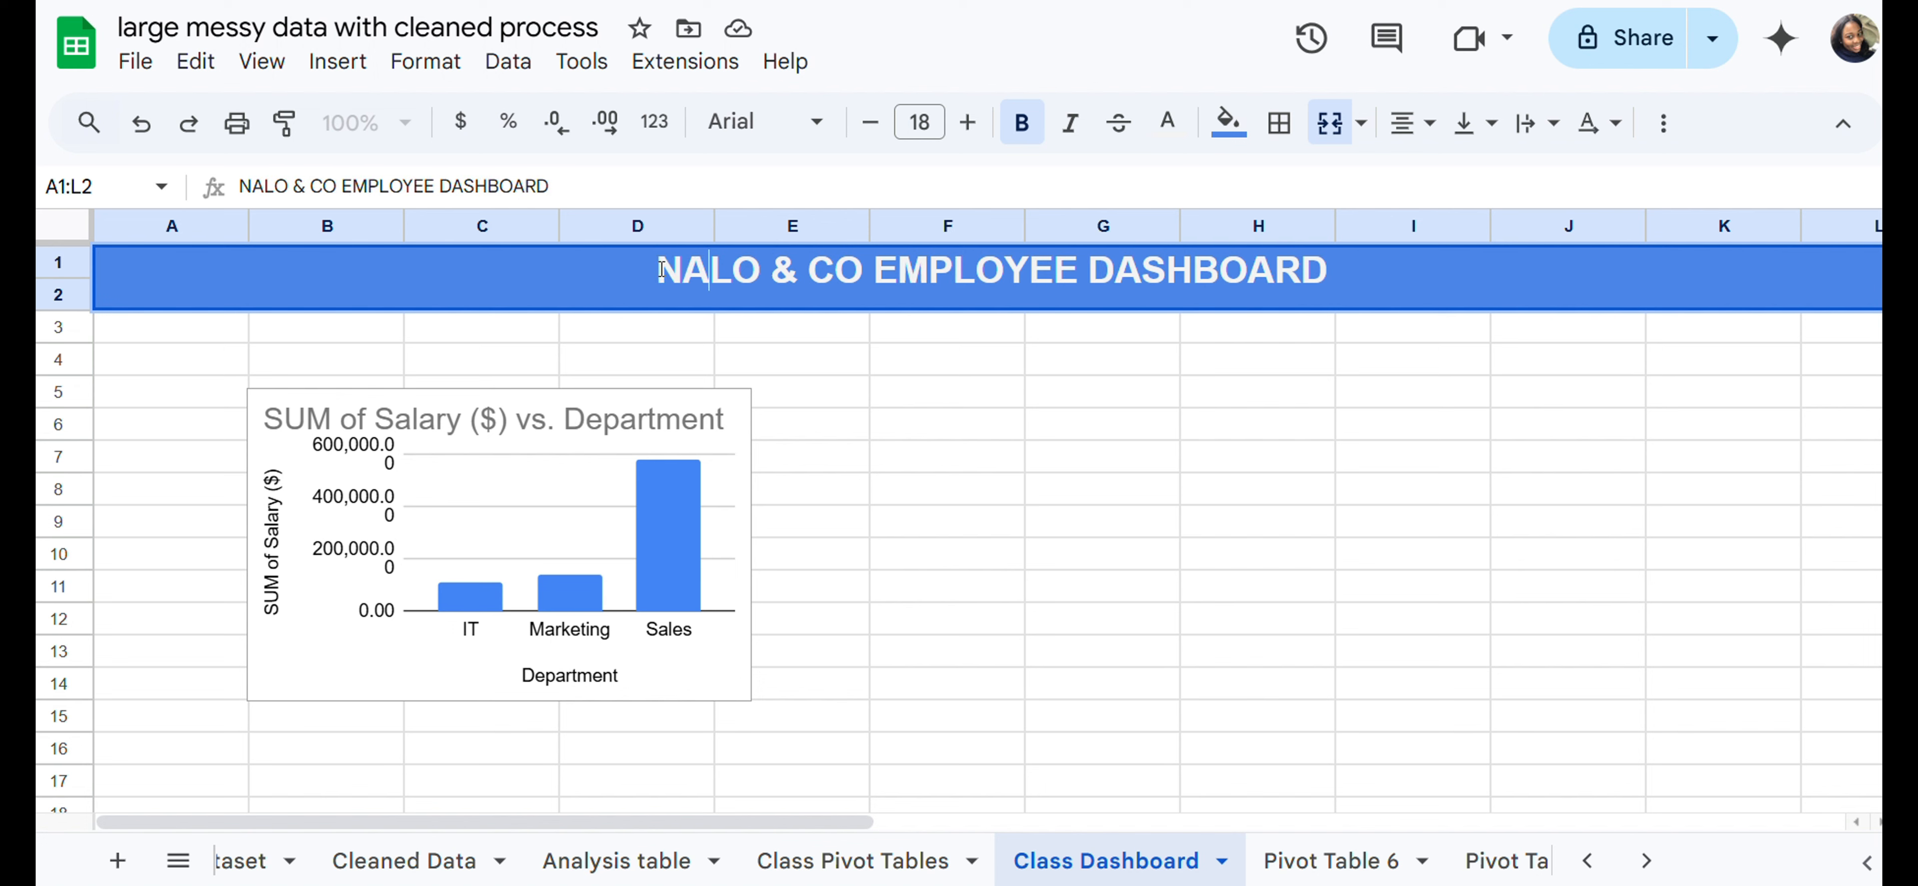
{"action": "key", "text": "BackSpace"}
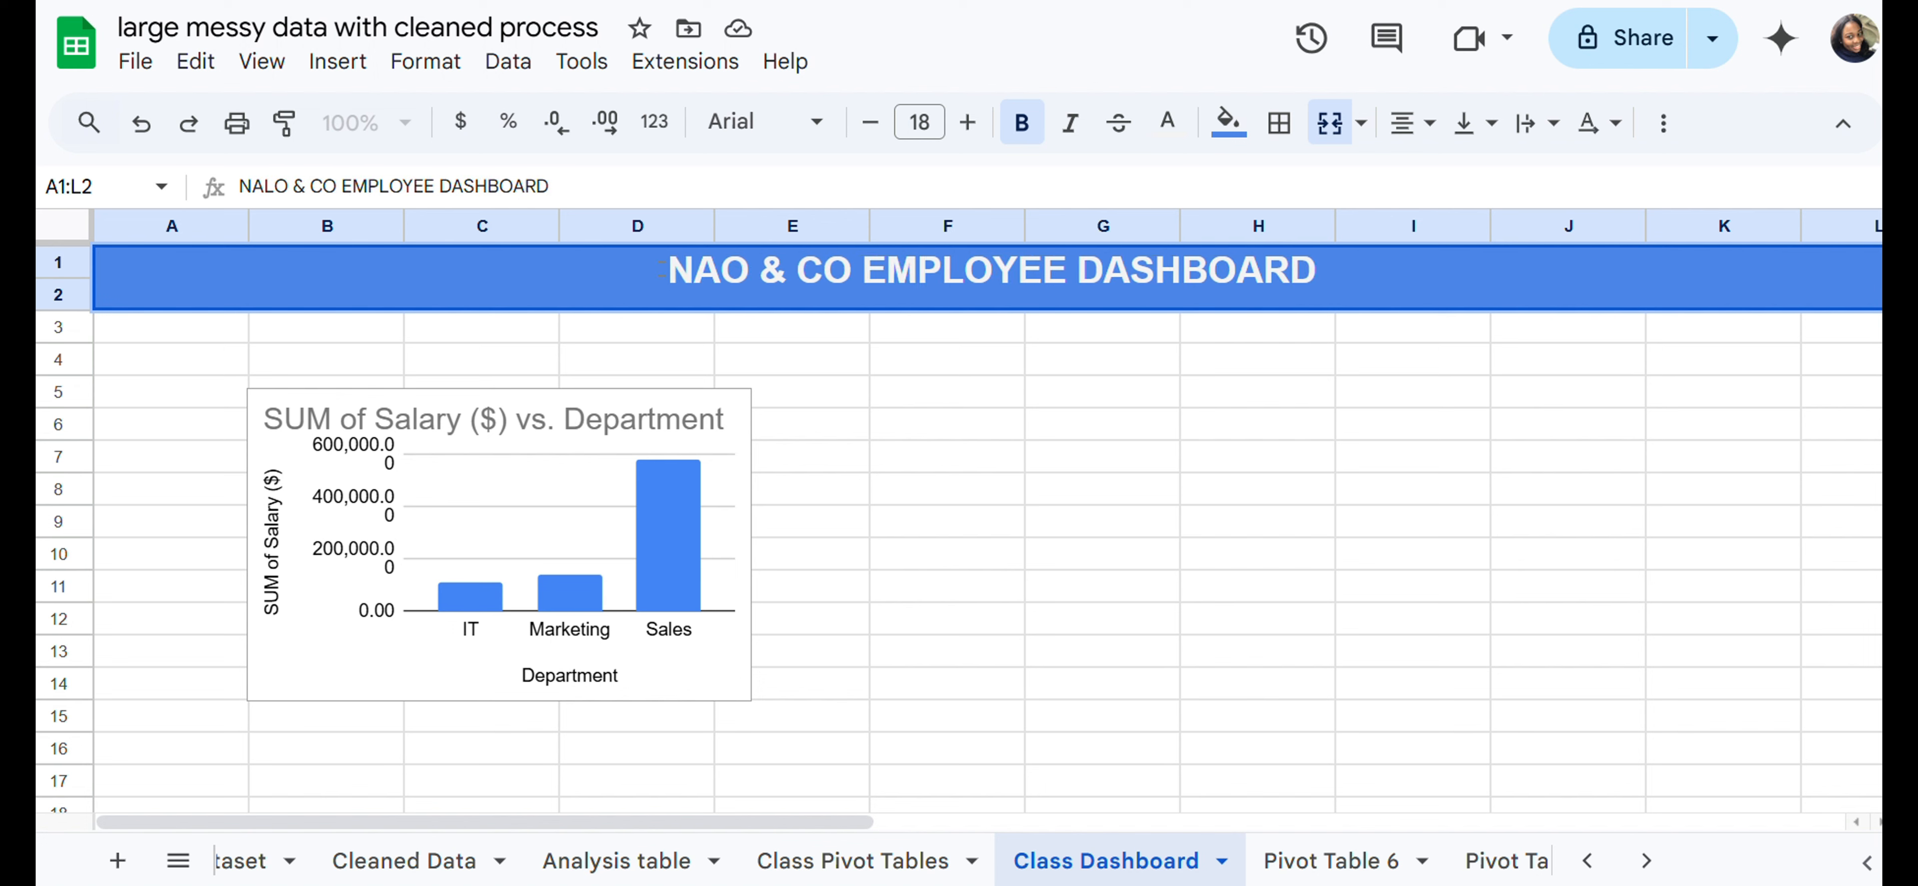
{"action": "type", "text": "T"}
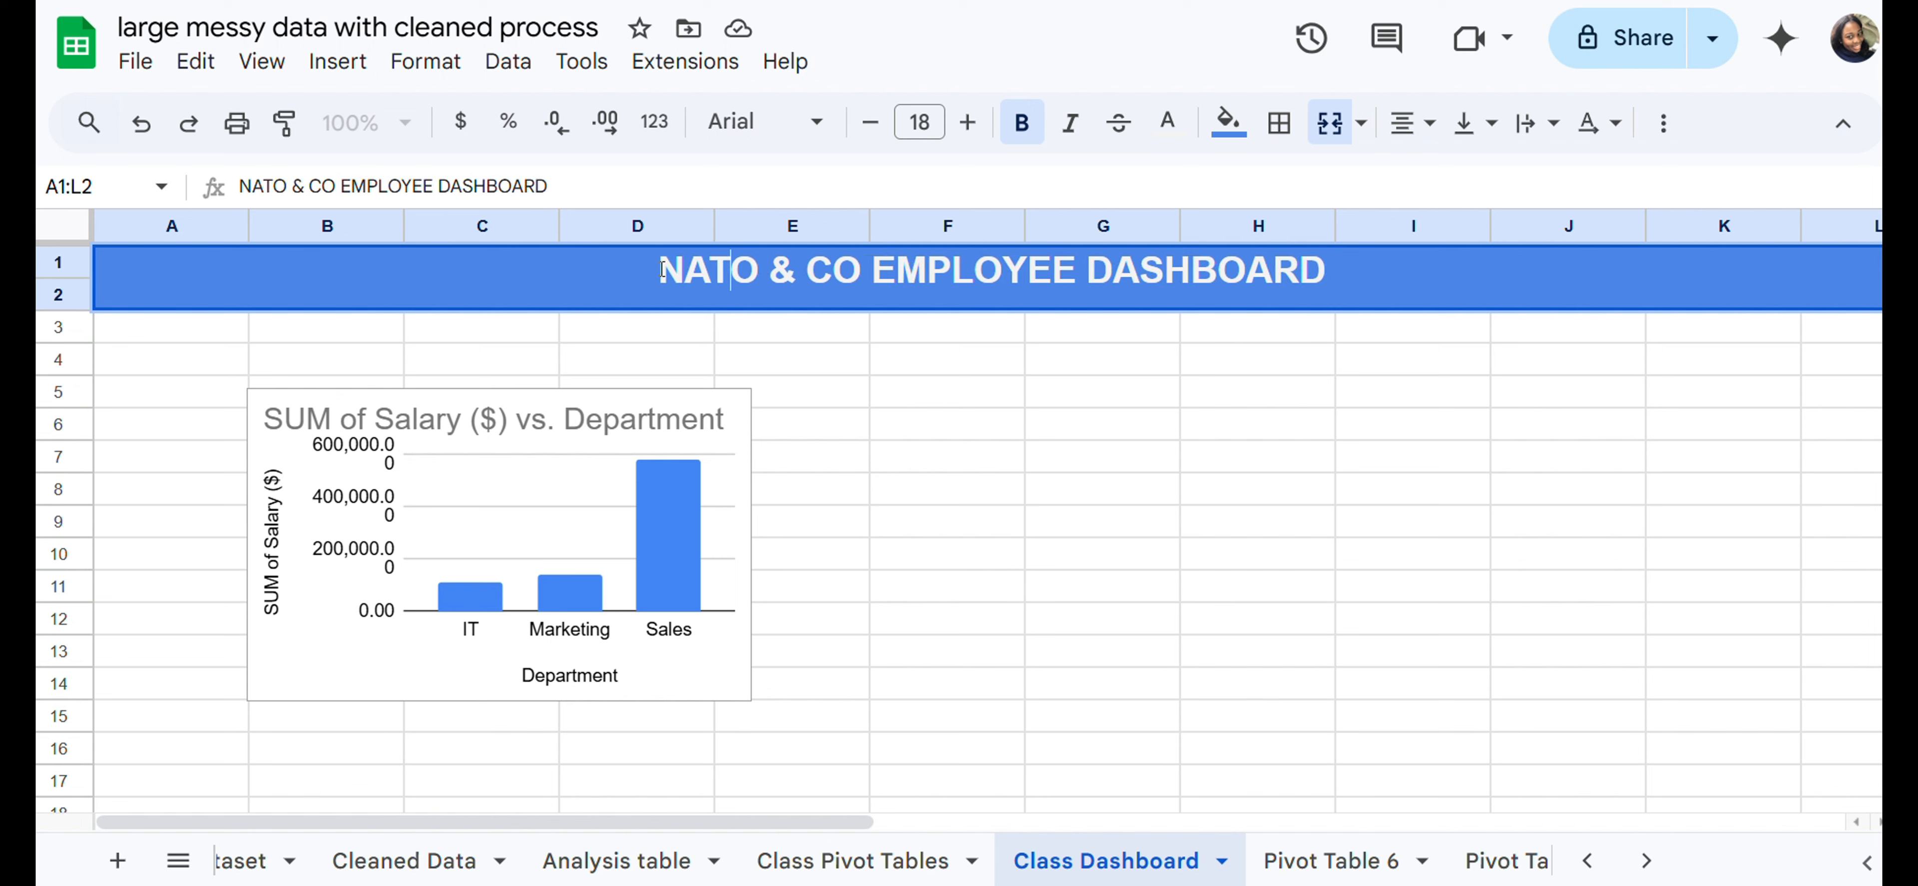
{"action": "type", "text": "O"}
{"action": "key", "text": "BackSpace"}
{"action": "key", "text": "Return"}
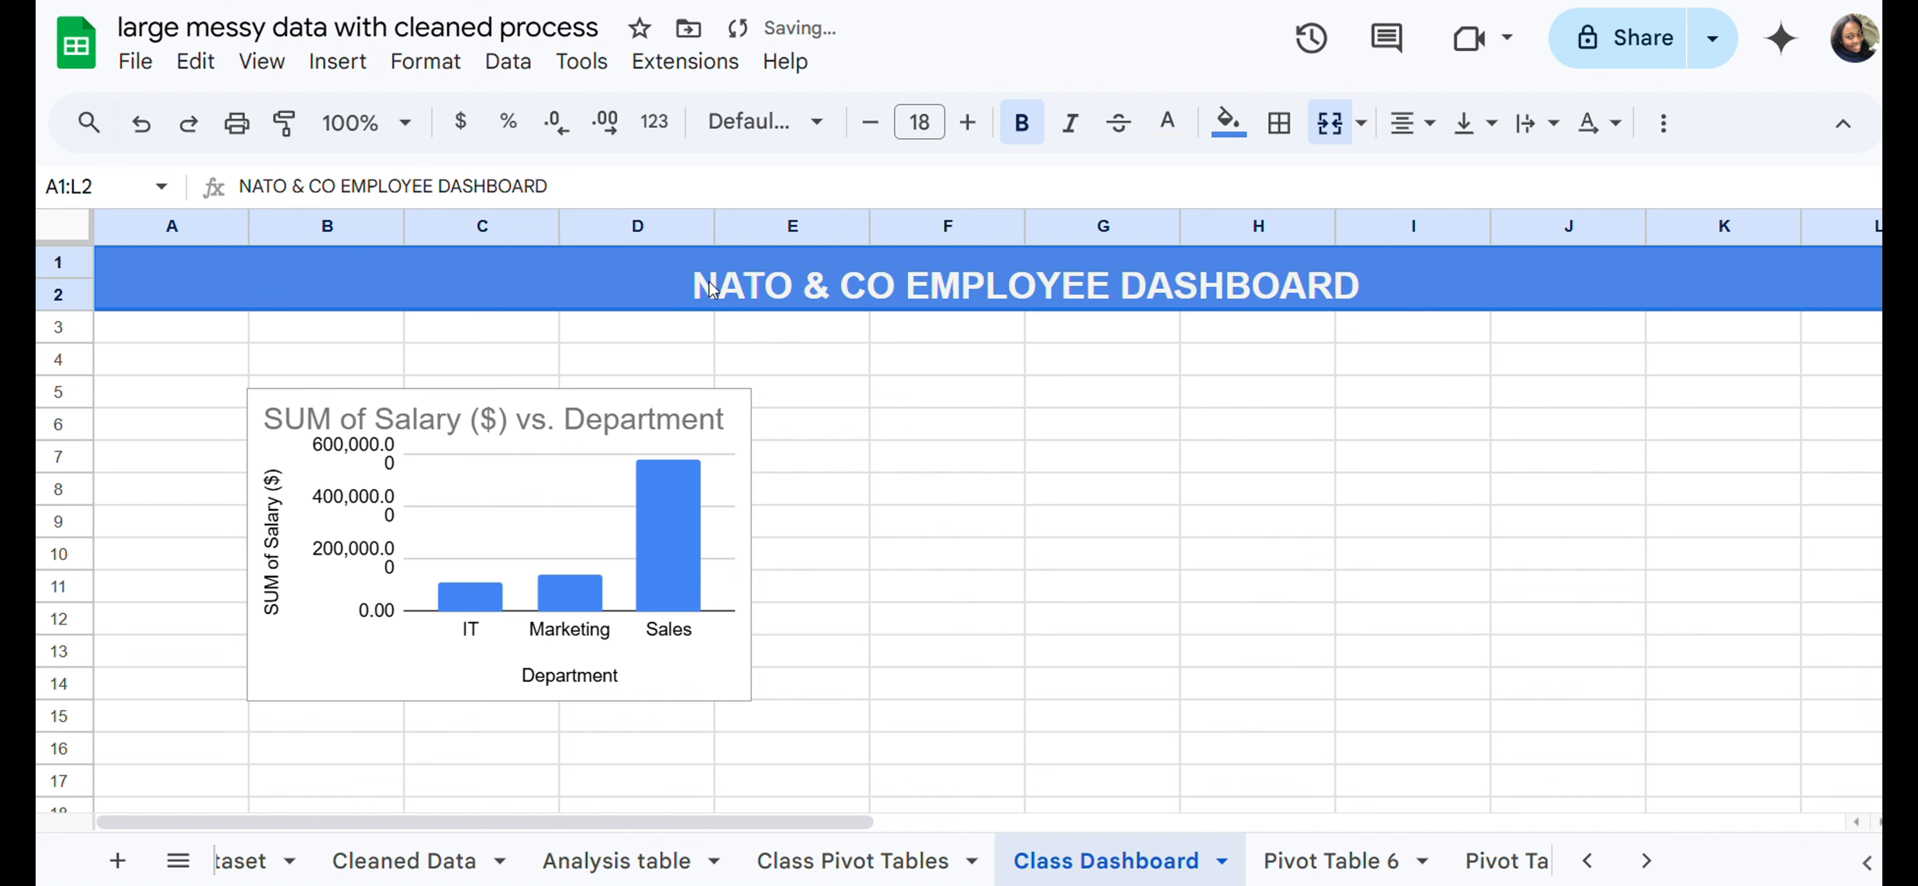
{"action": "left_click", "coordinate": [1142, 455]}
{"action": "scroll", "coordinate": [1142, 456], "scroll_direction": "right", "scroll_amount": 5}
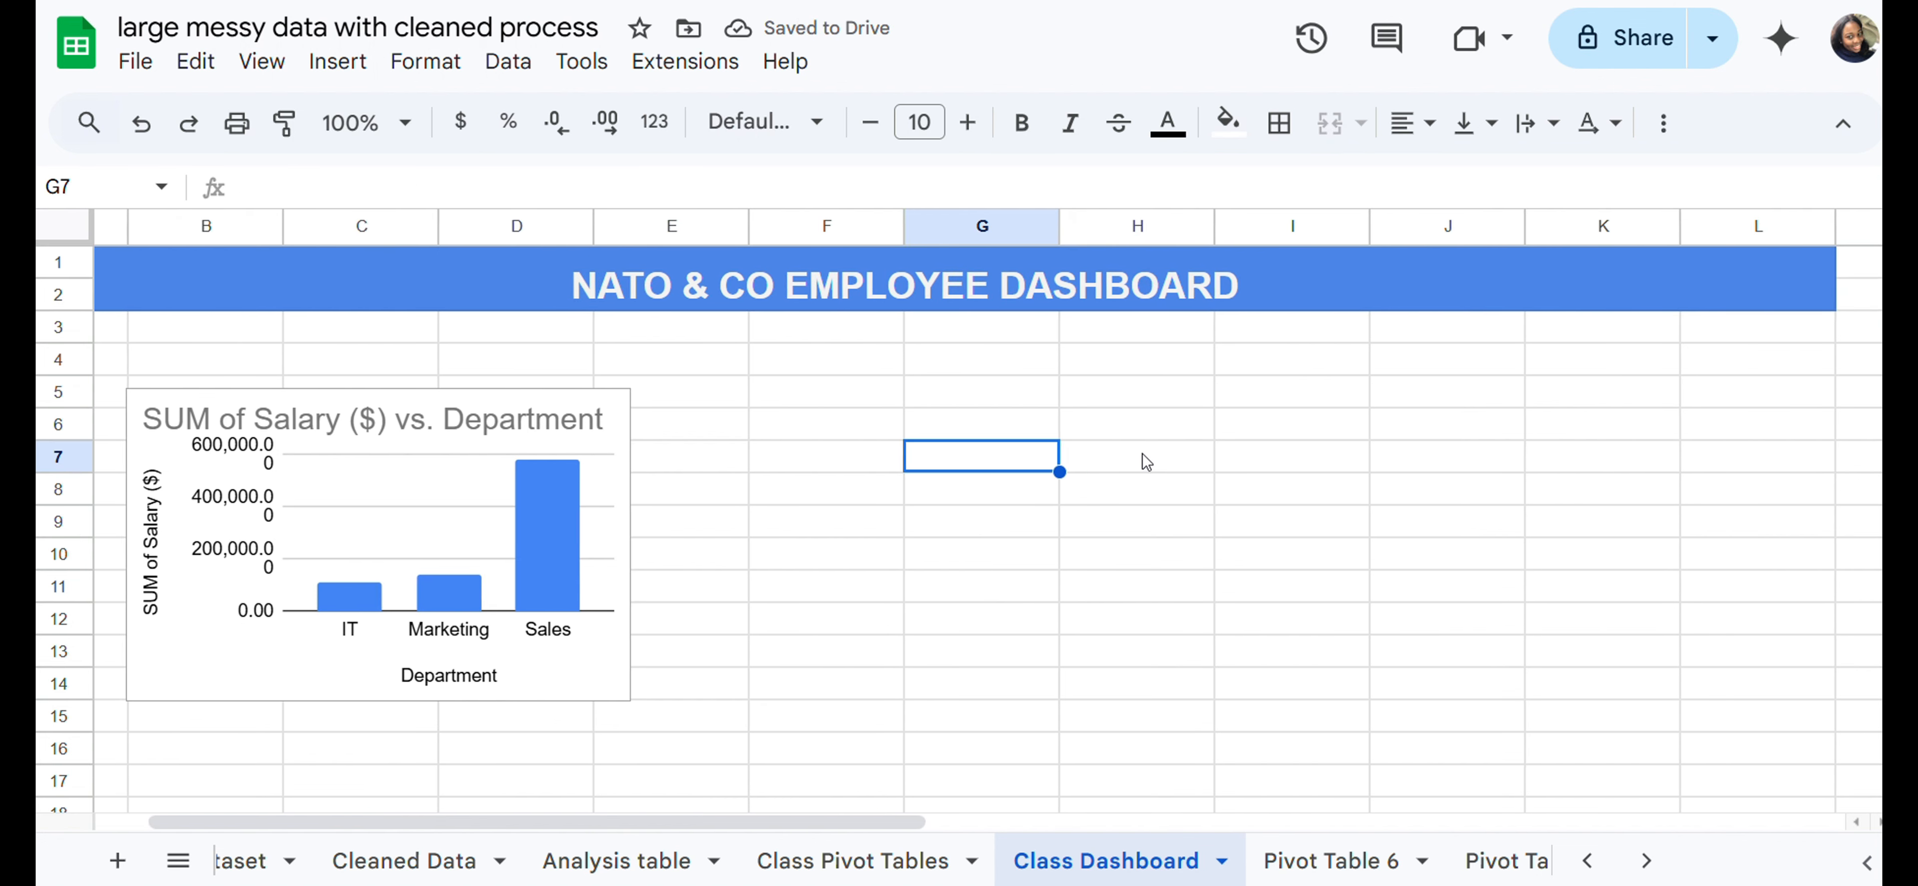
Step: Move the salary-by-department chart up so that it sits just below the blue header, starting around row 4
{"action": "scroll", "coordinate": [1142, 461], "scroll_direction": "left", "scroll_amount": 5}
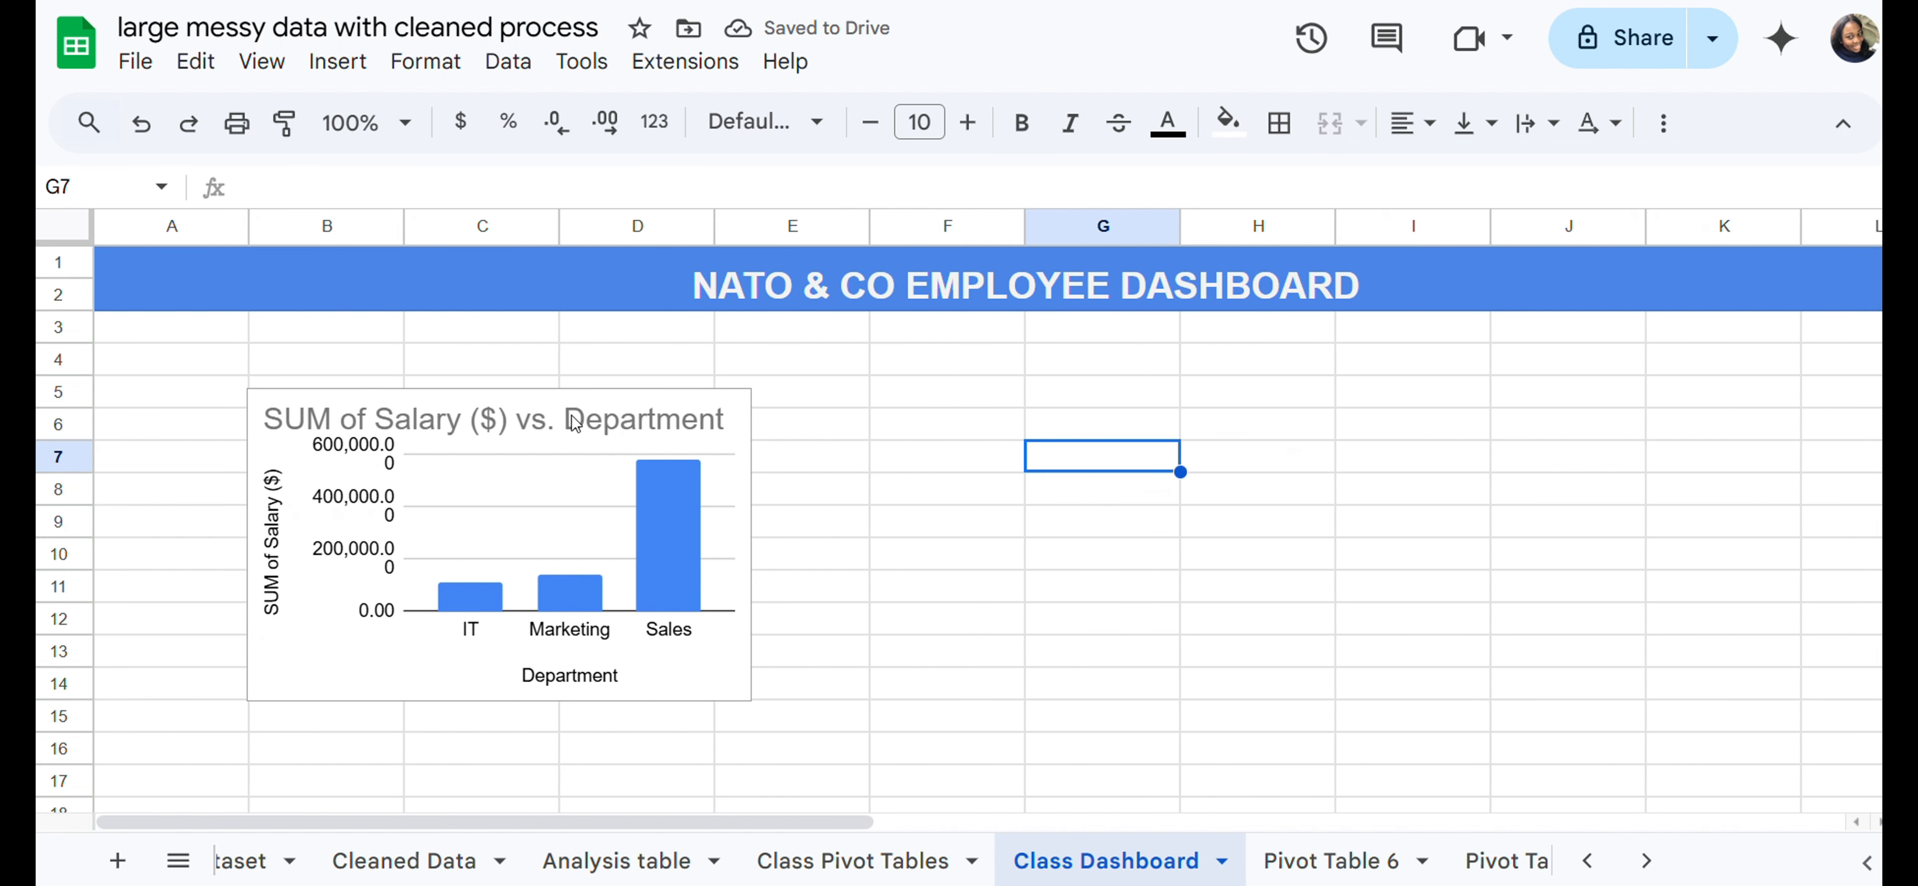
{"action": "left_click", "coordinate": [432, 499]}
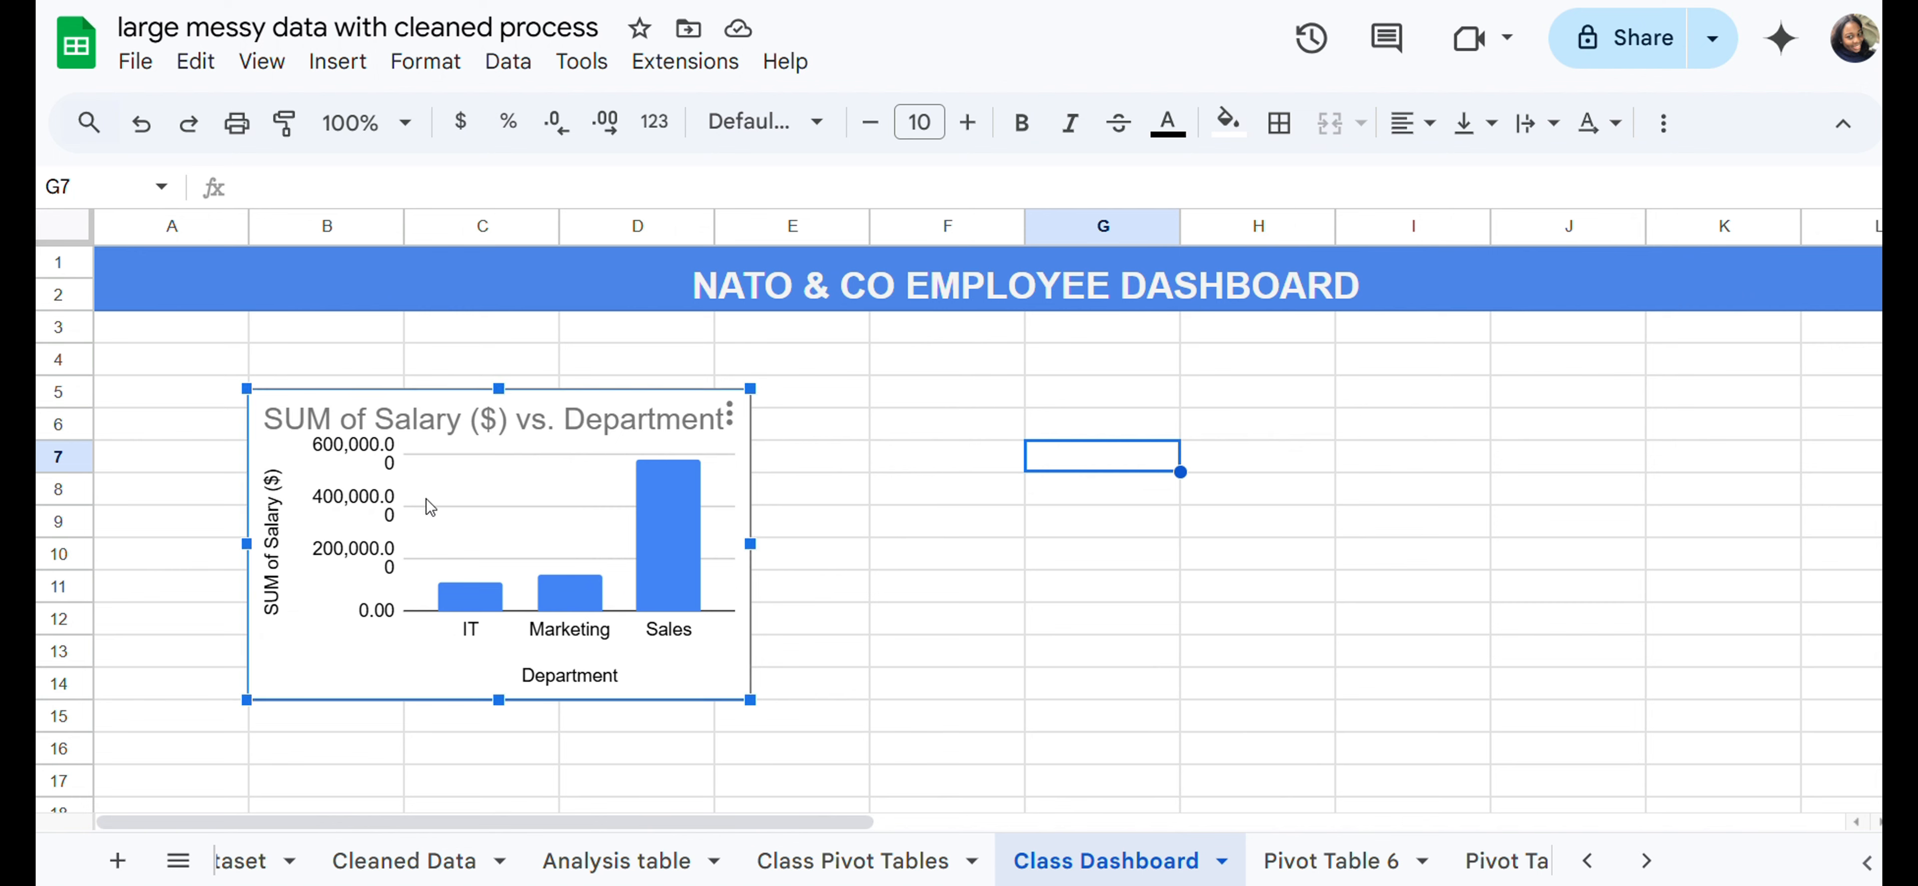
{"action": "left_click_drag", "start_coordinate": [426, 499], "coordinate": [425, 460]}
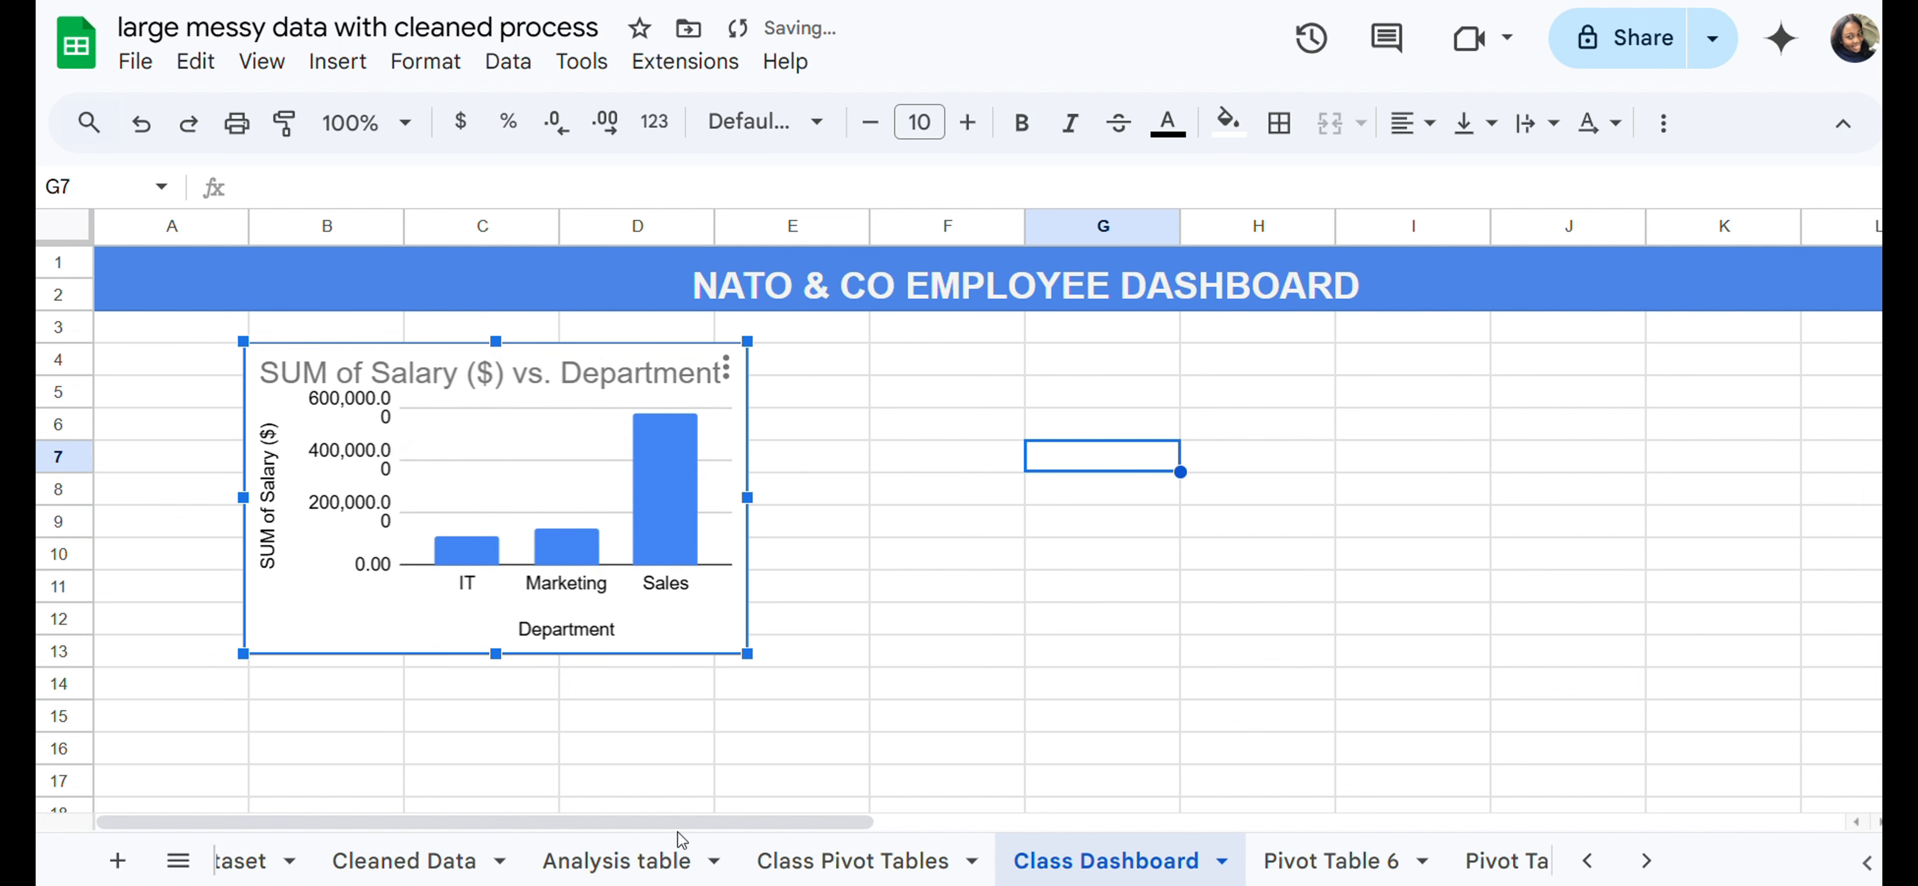
{"action": "scroll", "coordinate": [988, 721], "scroll_direction": "down", "scroll_amount": 3}
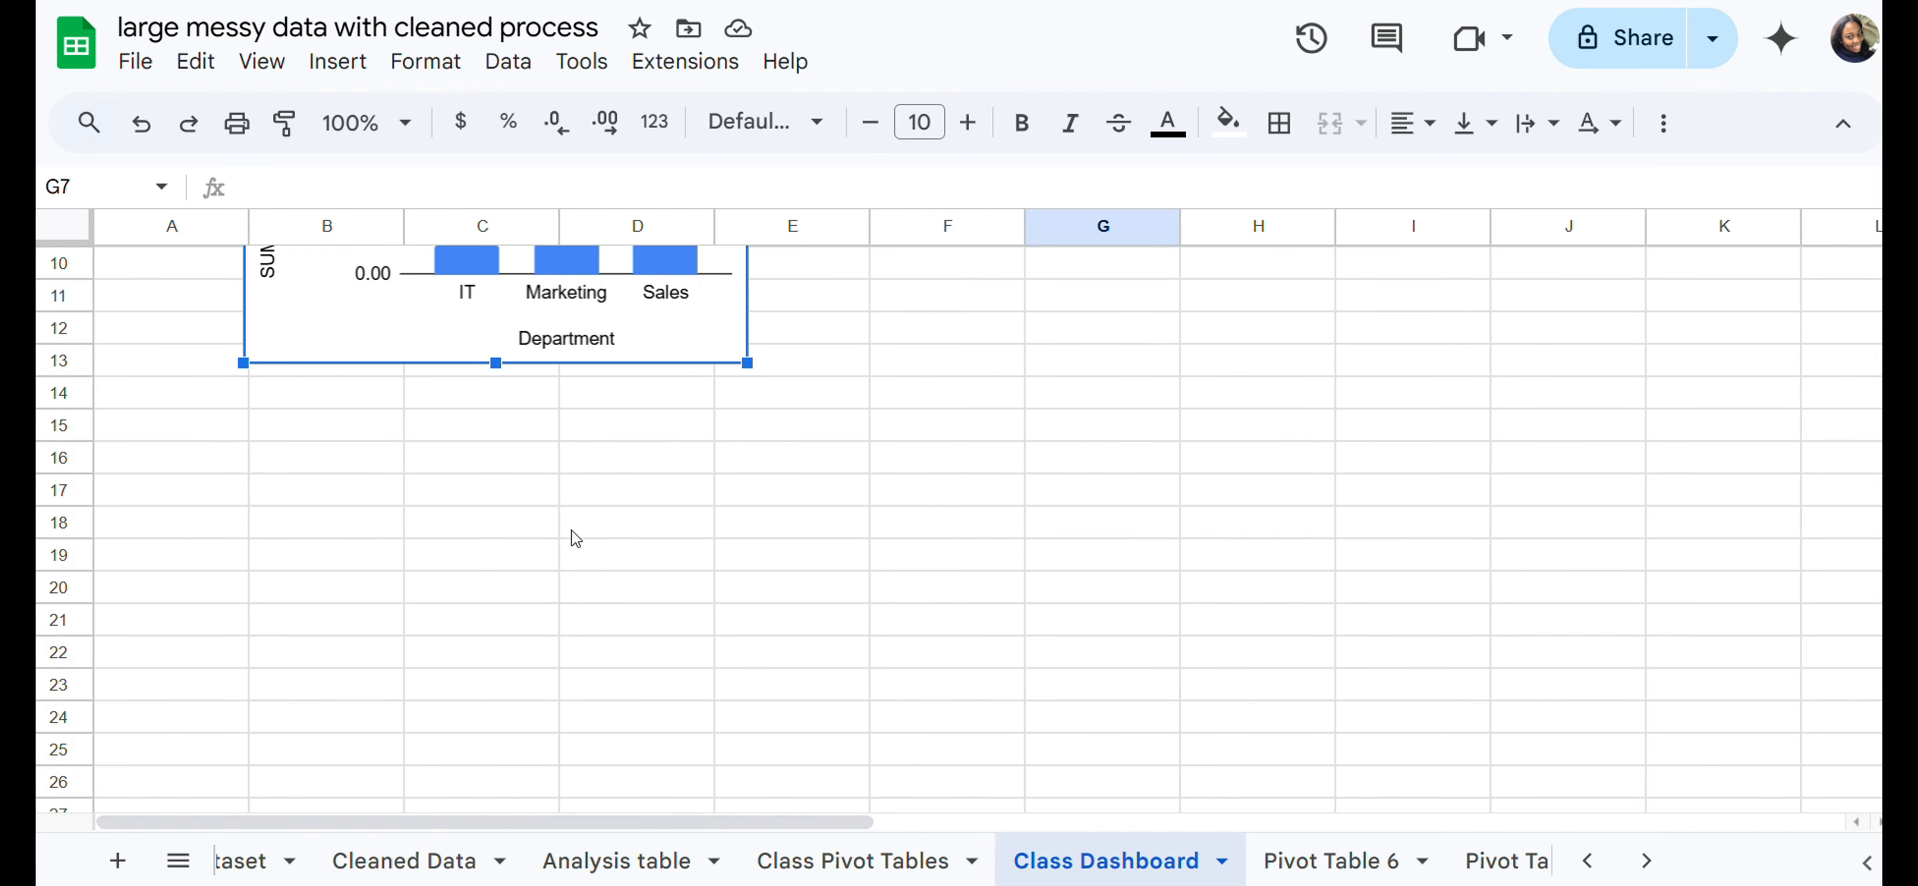
{"action": "left_click_drag", "start_coordinate": [294, 465], "coordinate": [639, 633]}
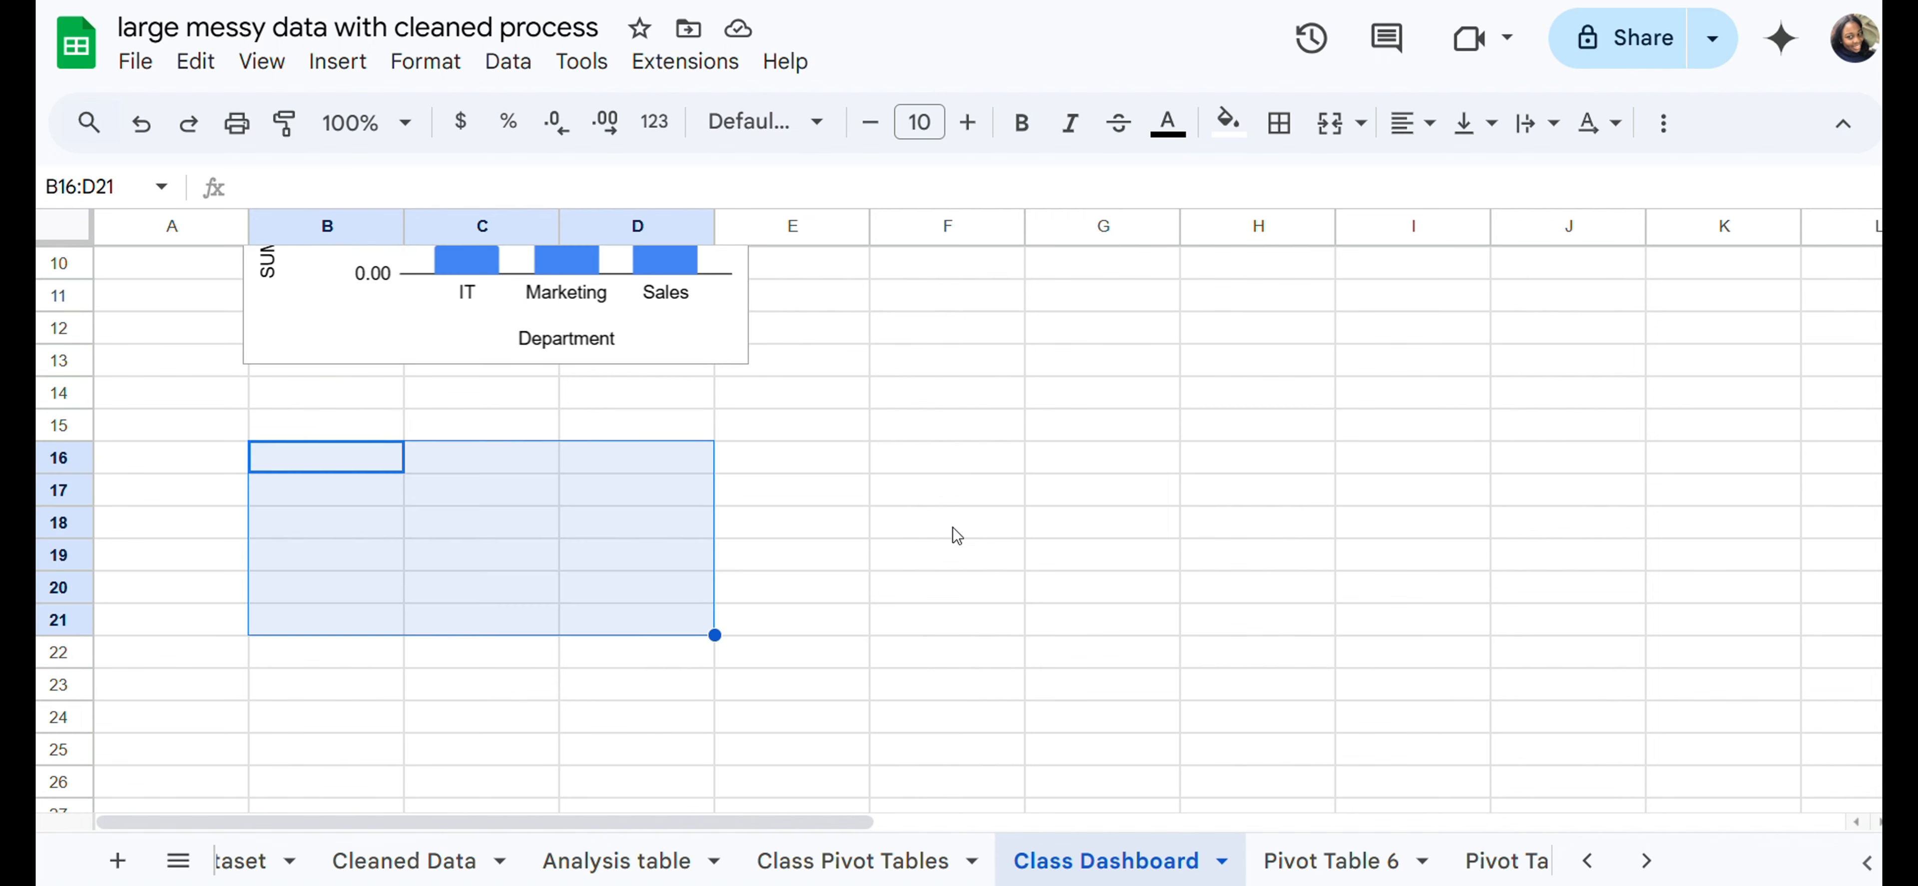
{"action": "left_click", "coordinate": [977, 524]}
{"action": "scroll", "coordinate": [977, 523], "scroll_direction": "up", "scroll_amount": 4}
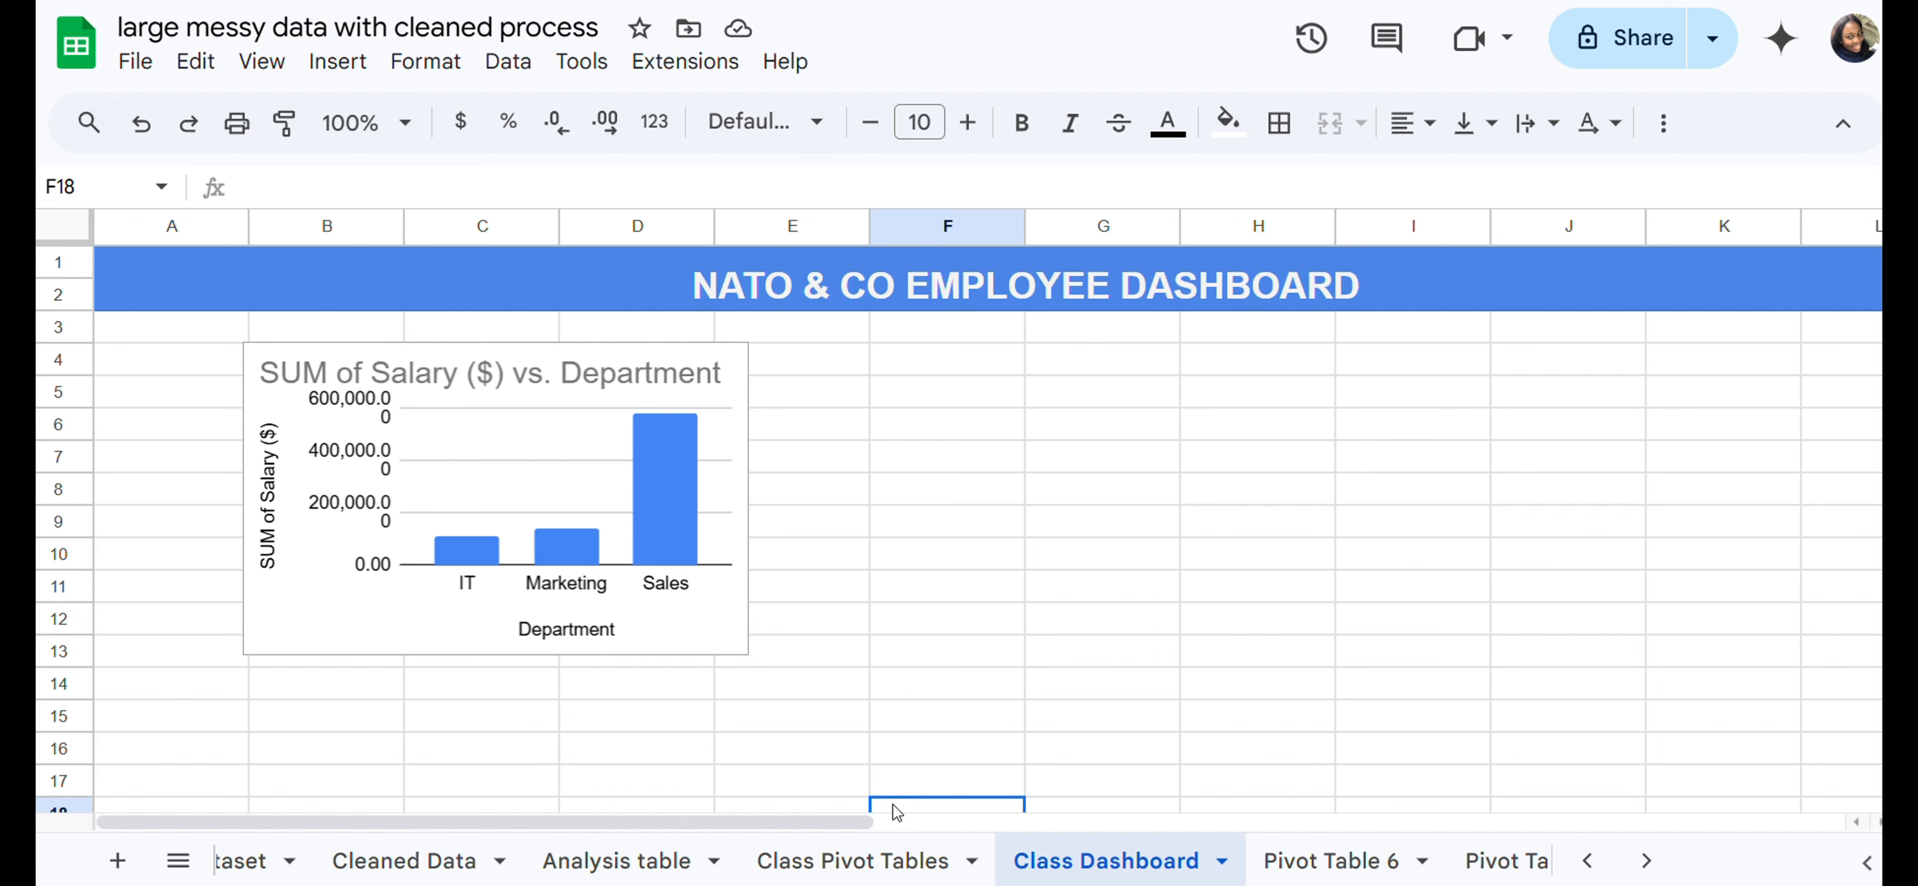
Step: Start a pivot table from the Analysis table range A1:G6 and choose to insert it into an existing sheet
{"action": "left_click", "coordinate": [596, 865]}
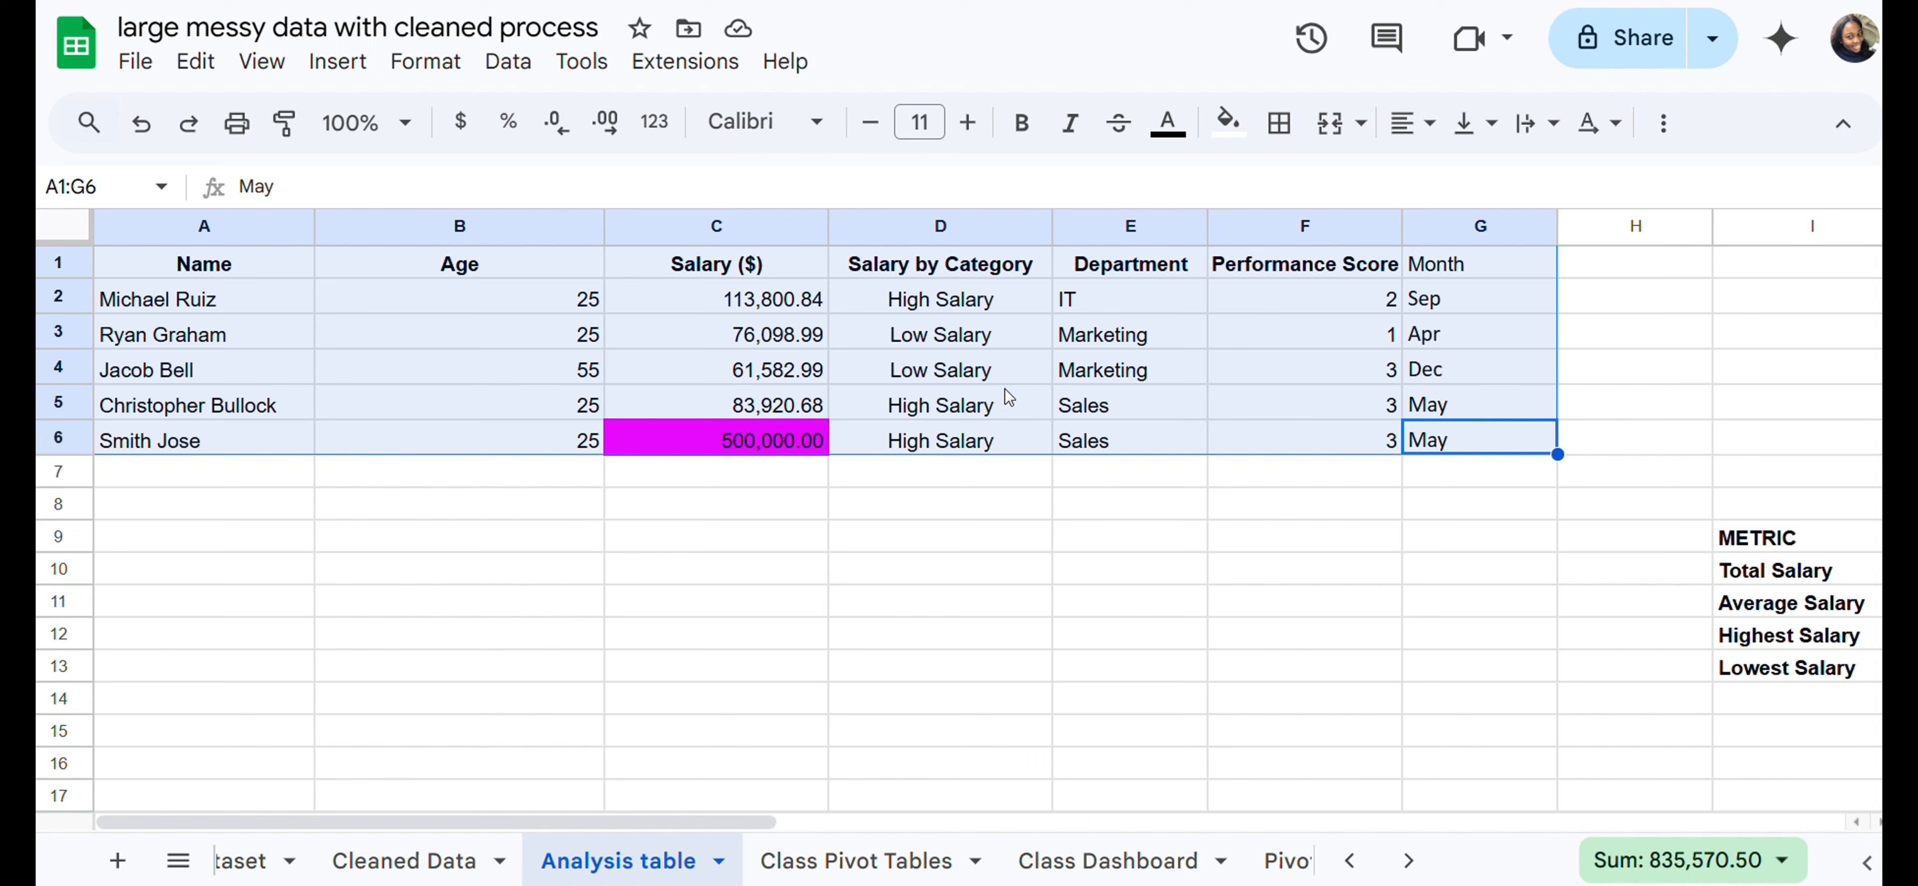
{"action": "left_click", "coordinate": [440, 62]}
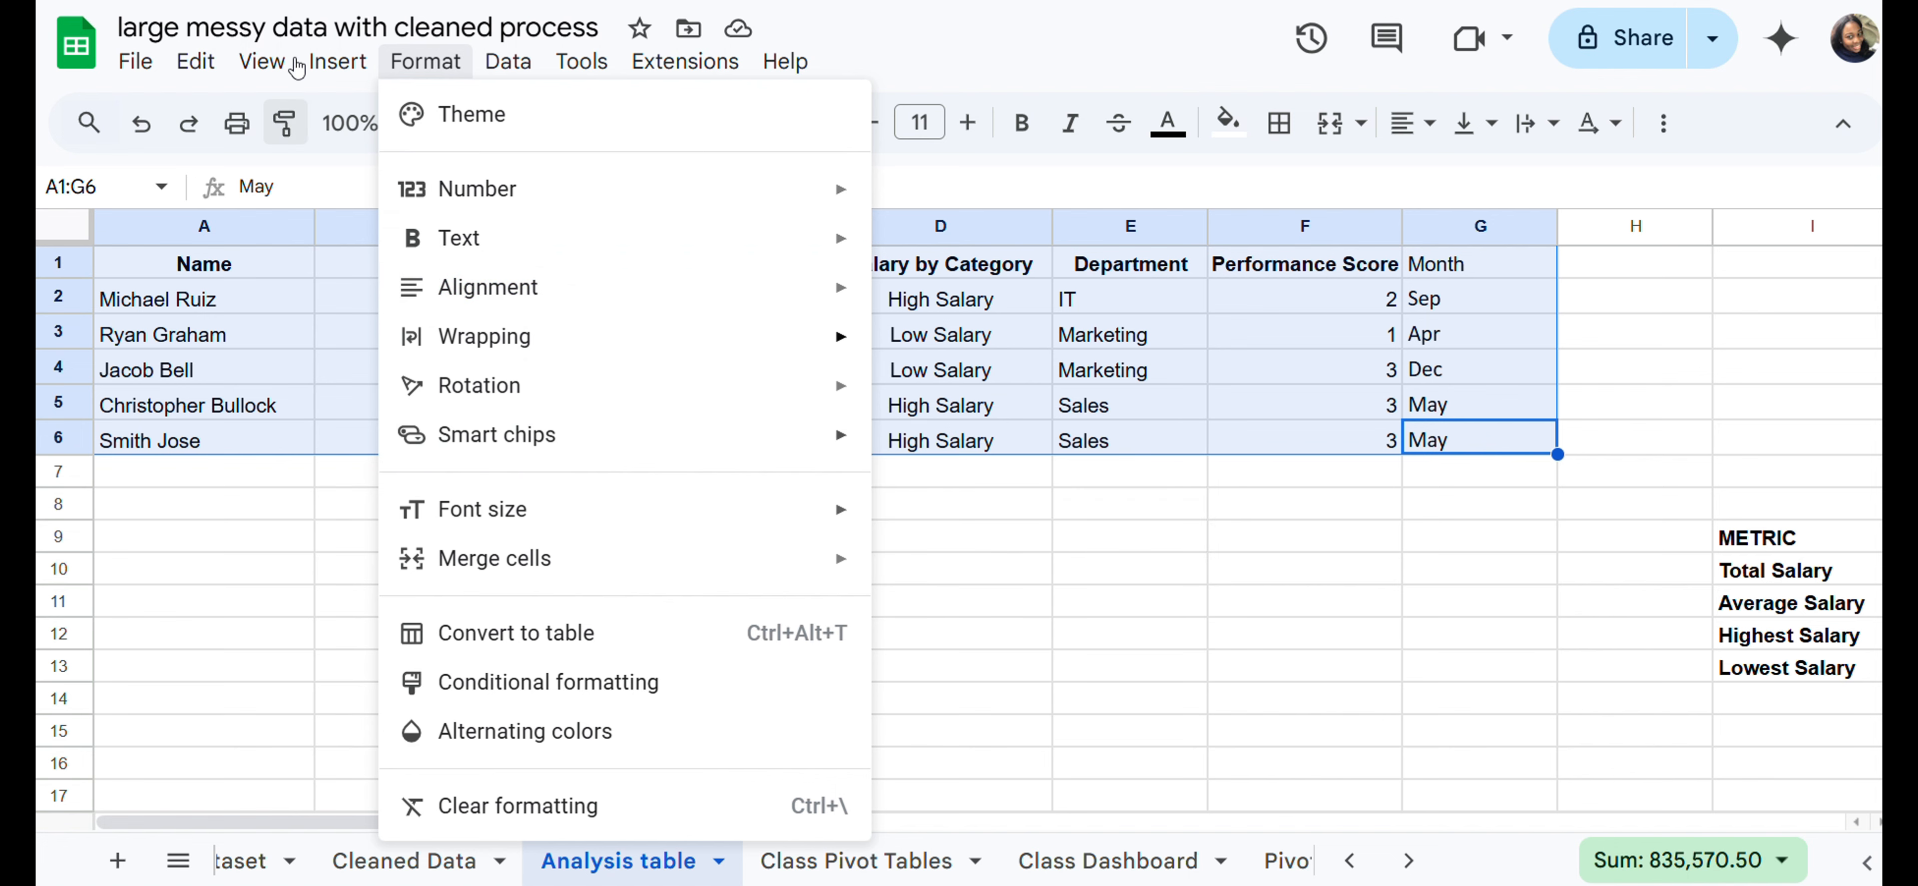
{"action": "mouse_move", "coordinate": [332, 74]}
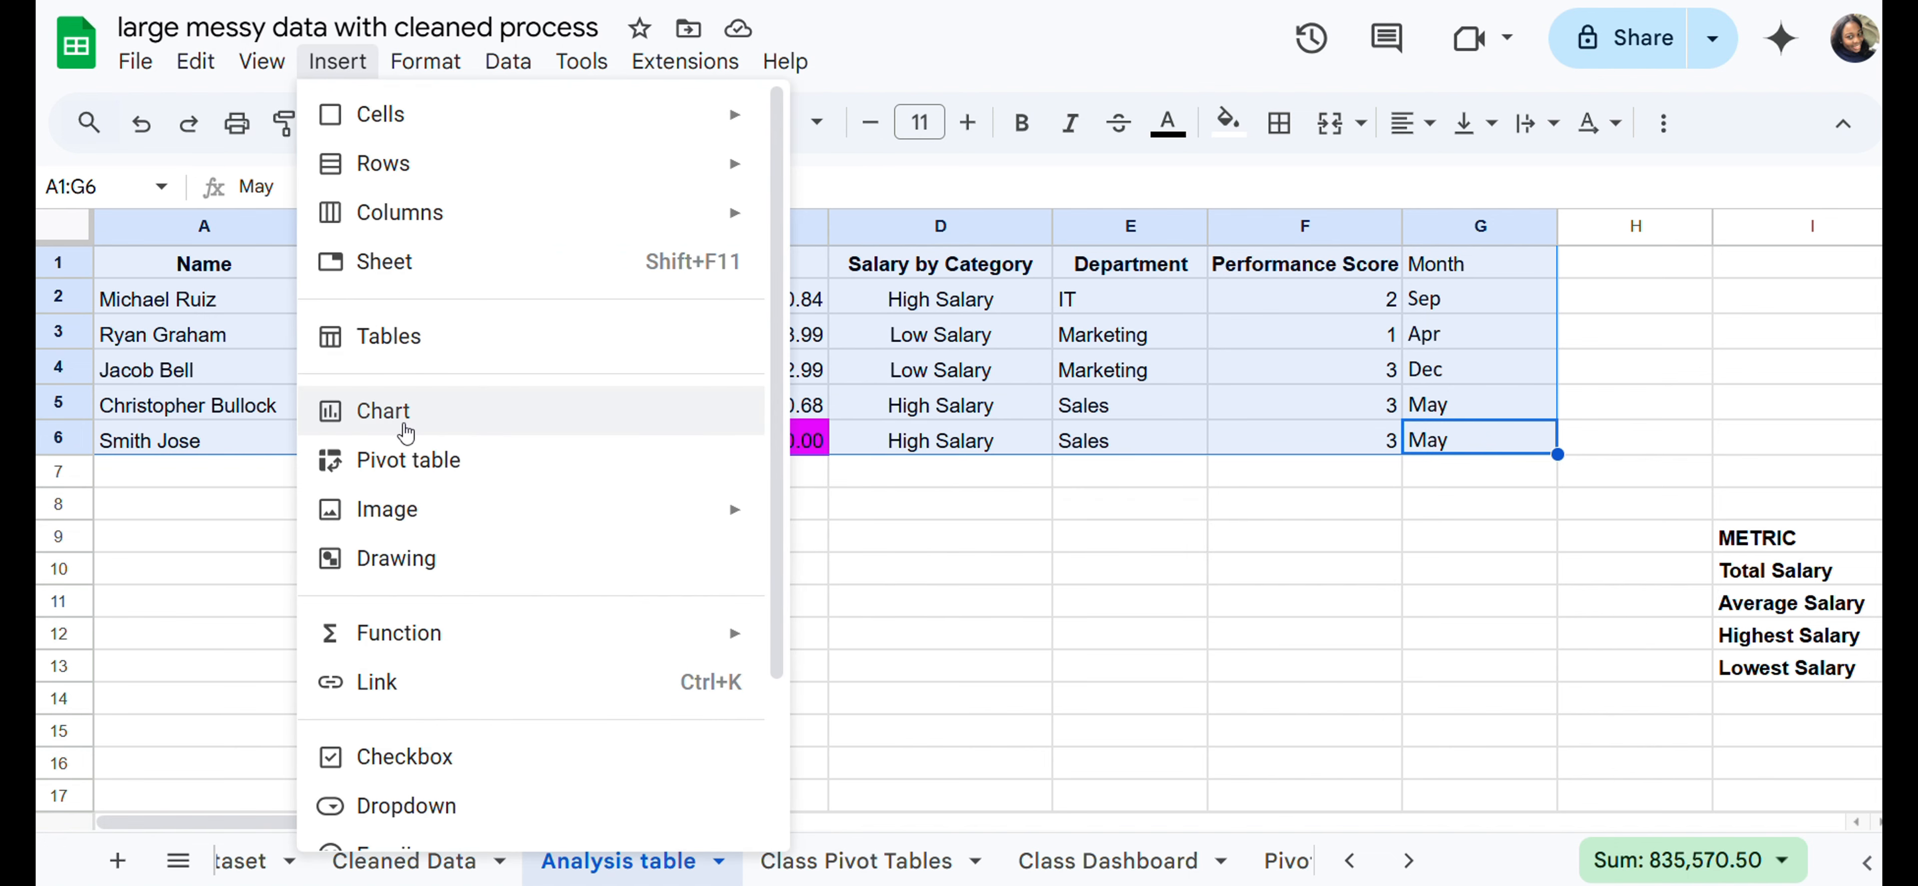
{"action": "left_click", "coordinate": [406, 465]}
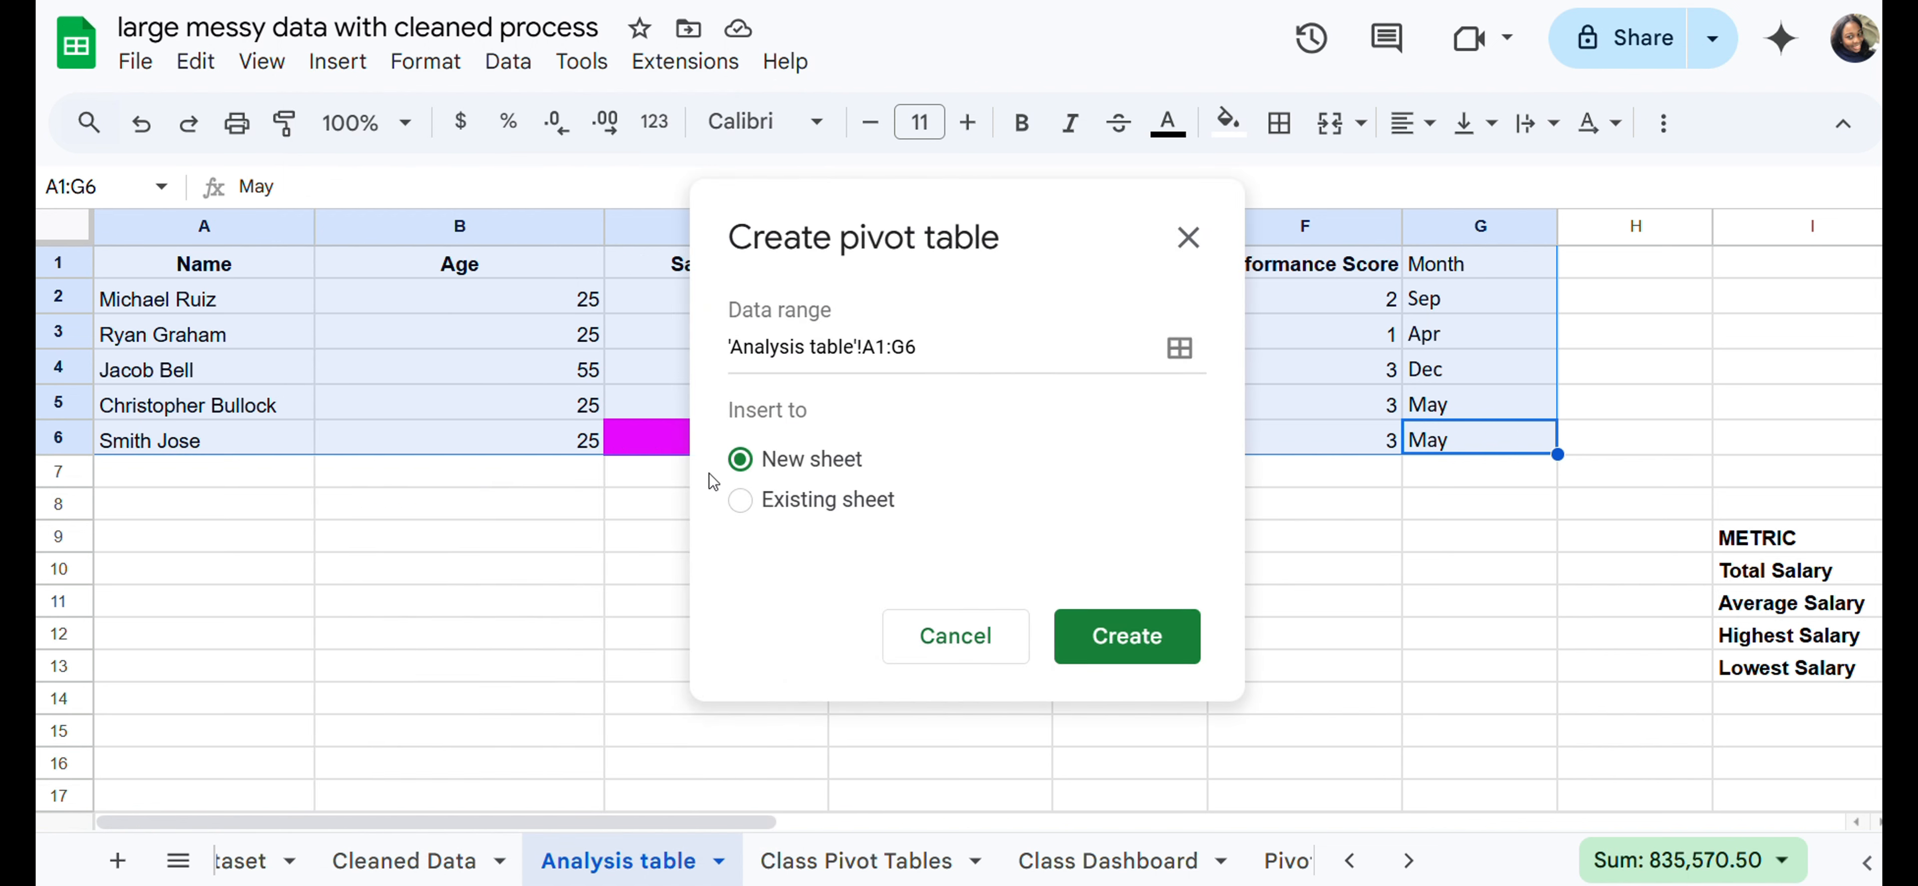
{"action": "left_click", "coordinate": [741, 501]}
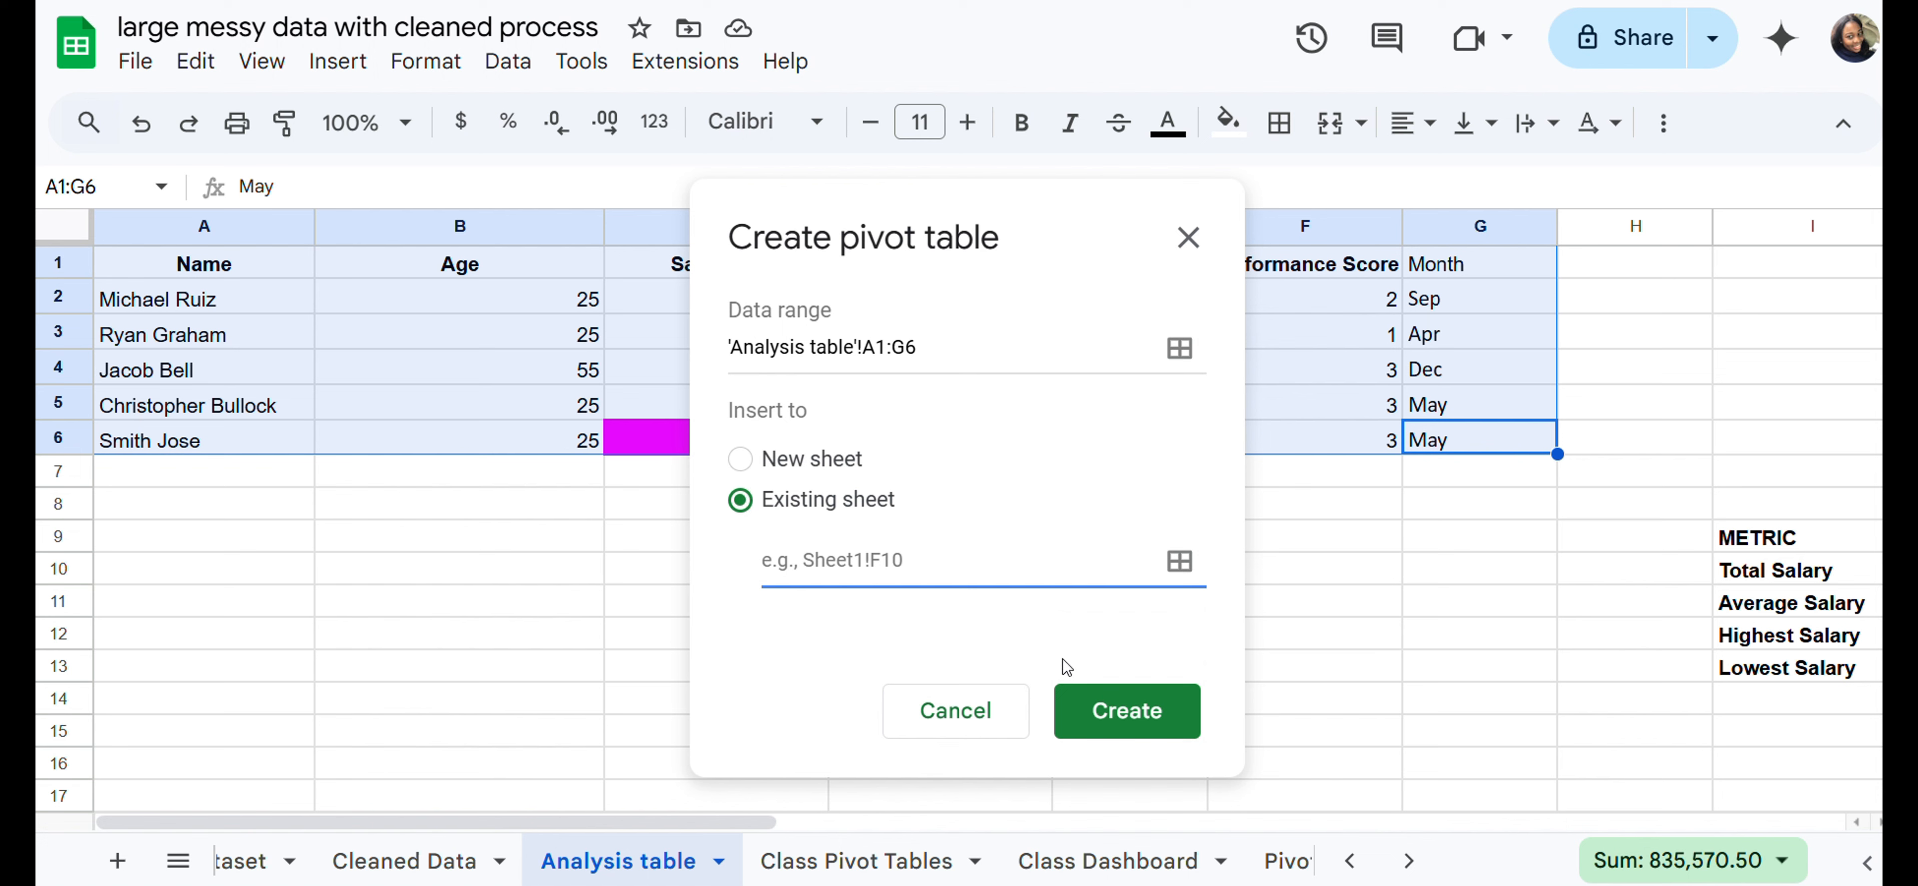
Step: Set the pivot table's location to cell F2 of the Class Pivot Tables sheet and create it
{"action": "left_click", "coordinate": [868, 866]}
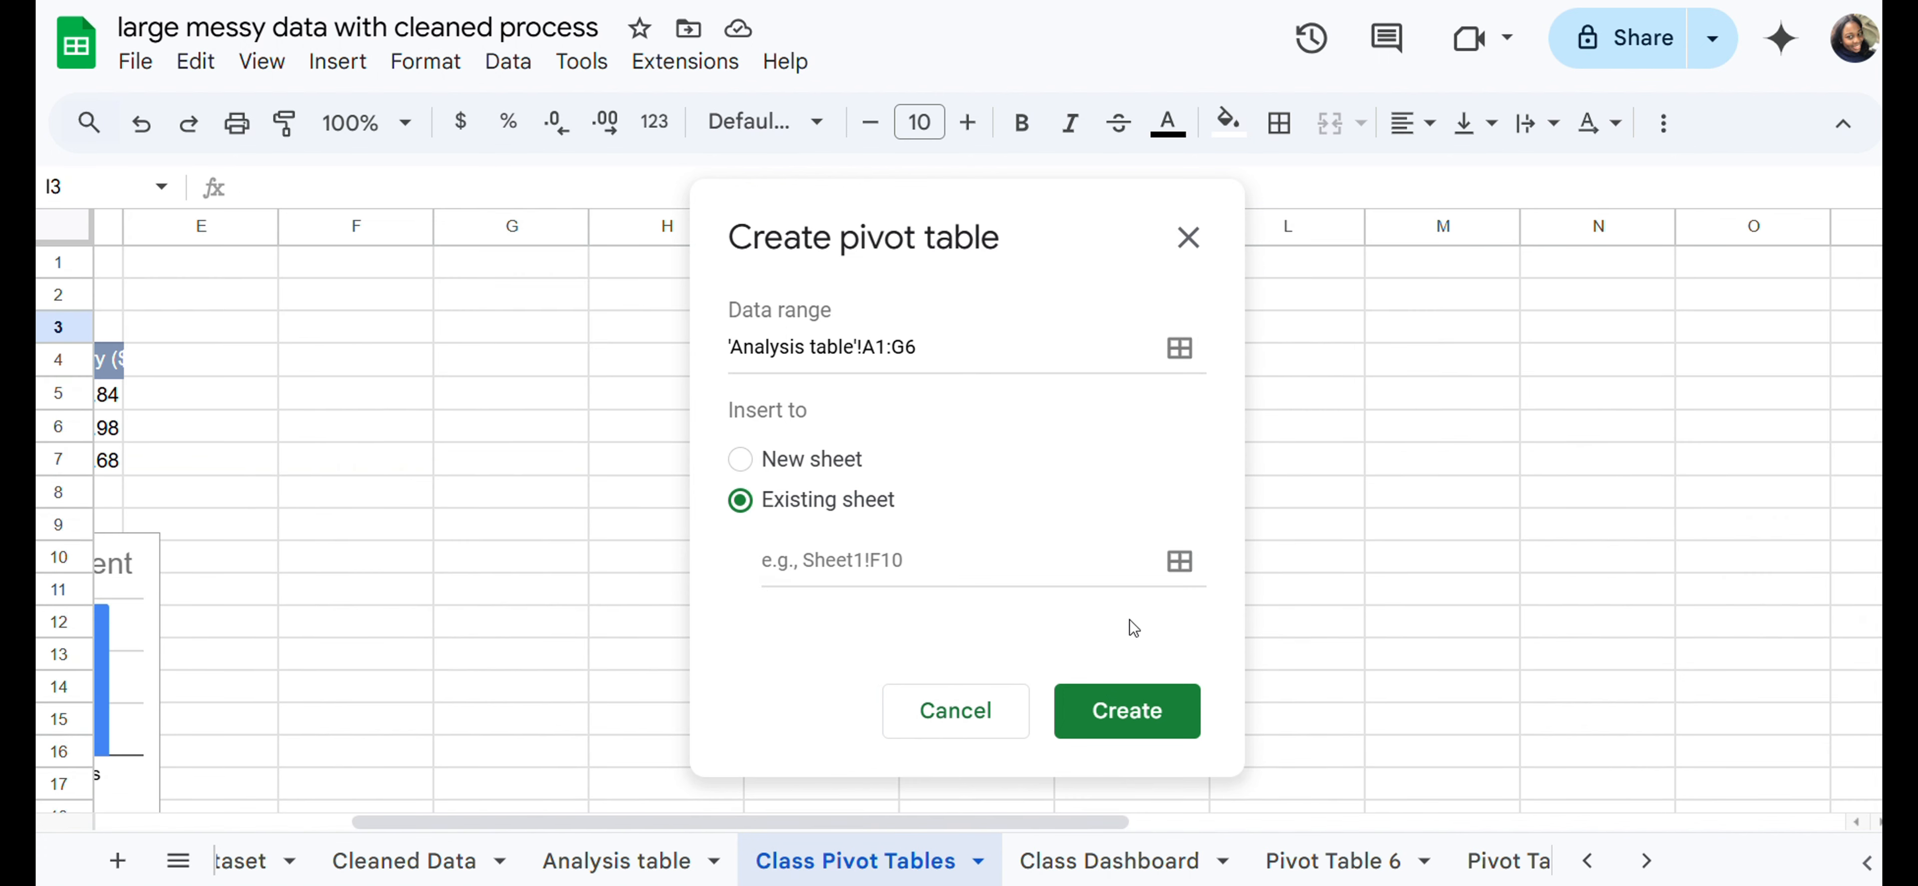
{"action": "left_click", "coordinate": [1183, 560]}
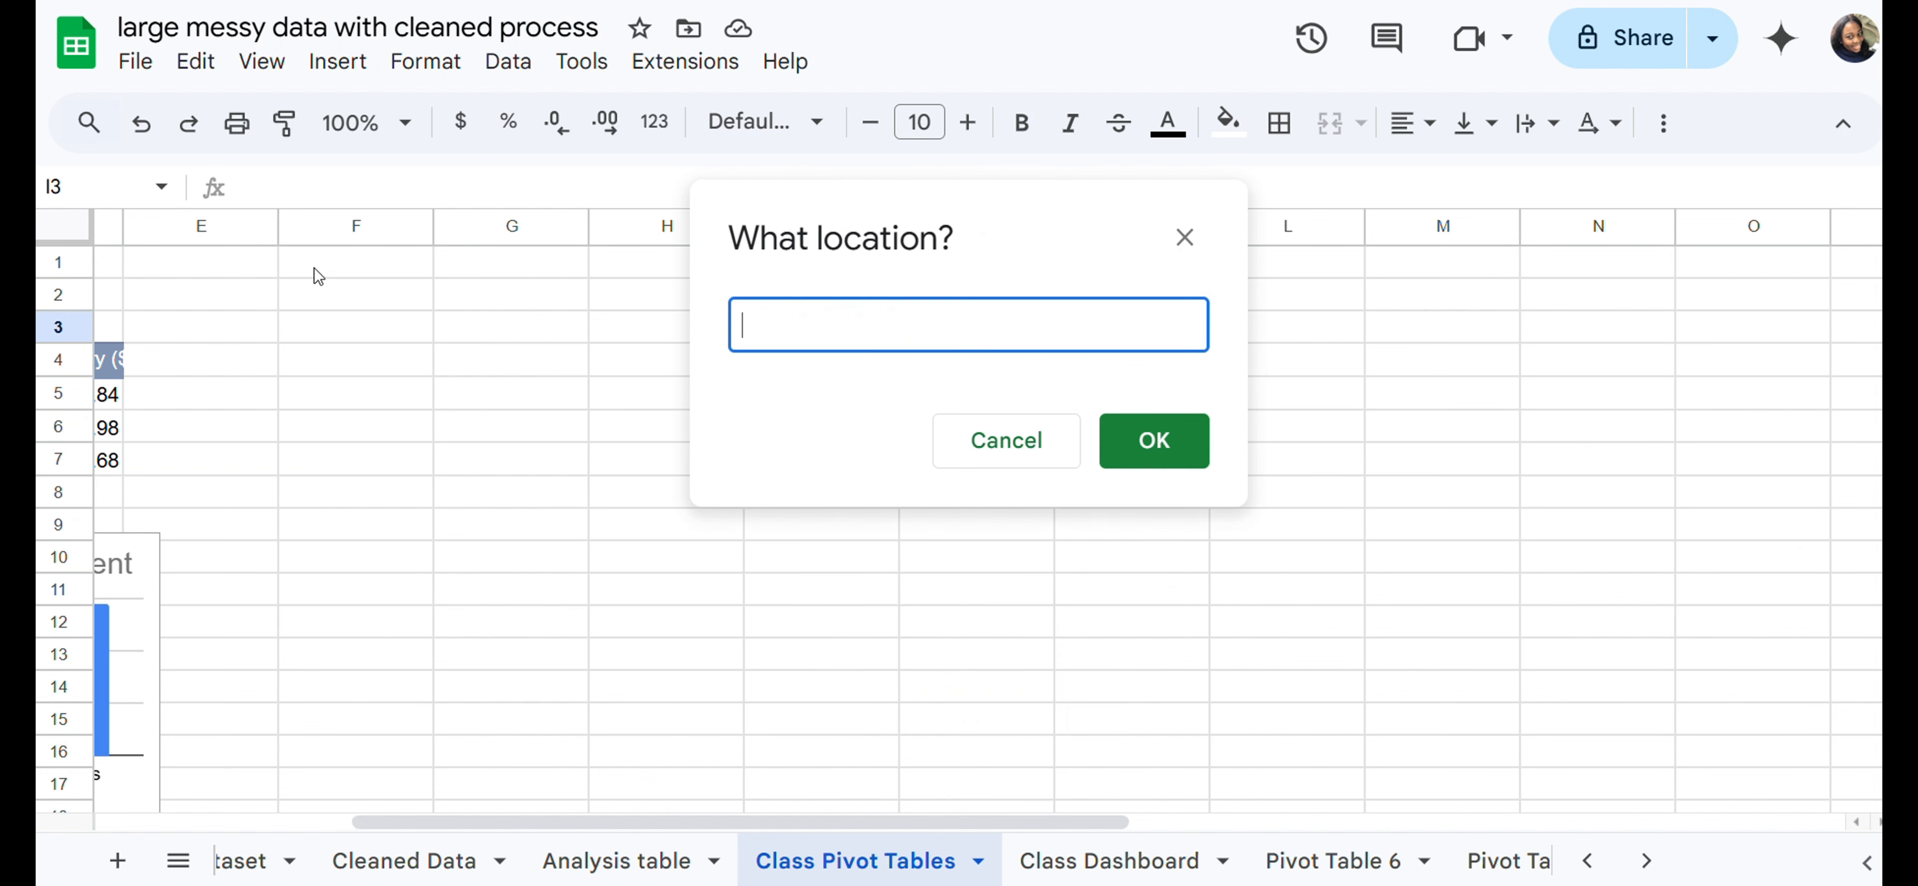
{"action": "left_click", "coordinate": [326, 299]}
{"action": "left_click_drag", "start_coordinate": [324, 300], "coordinate": [918, 534]}
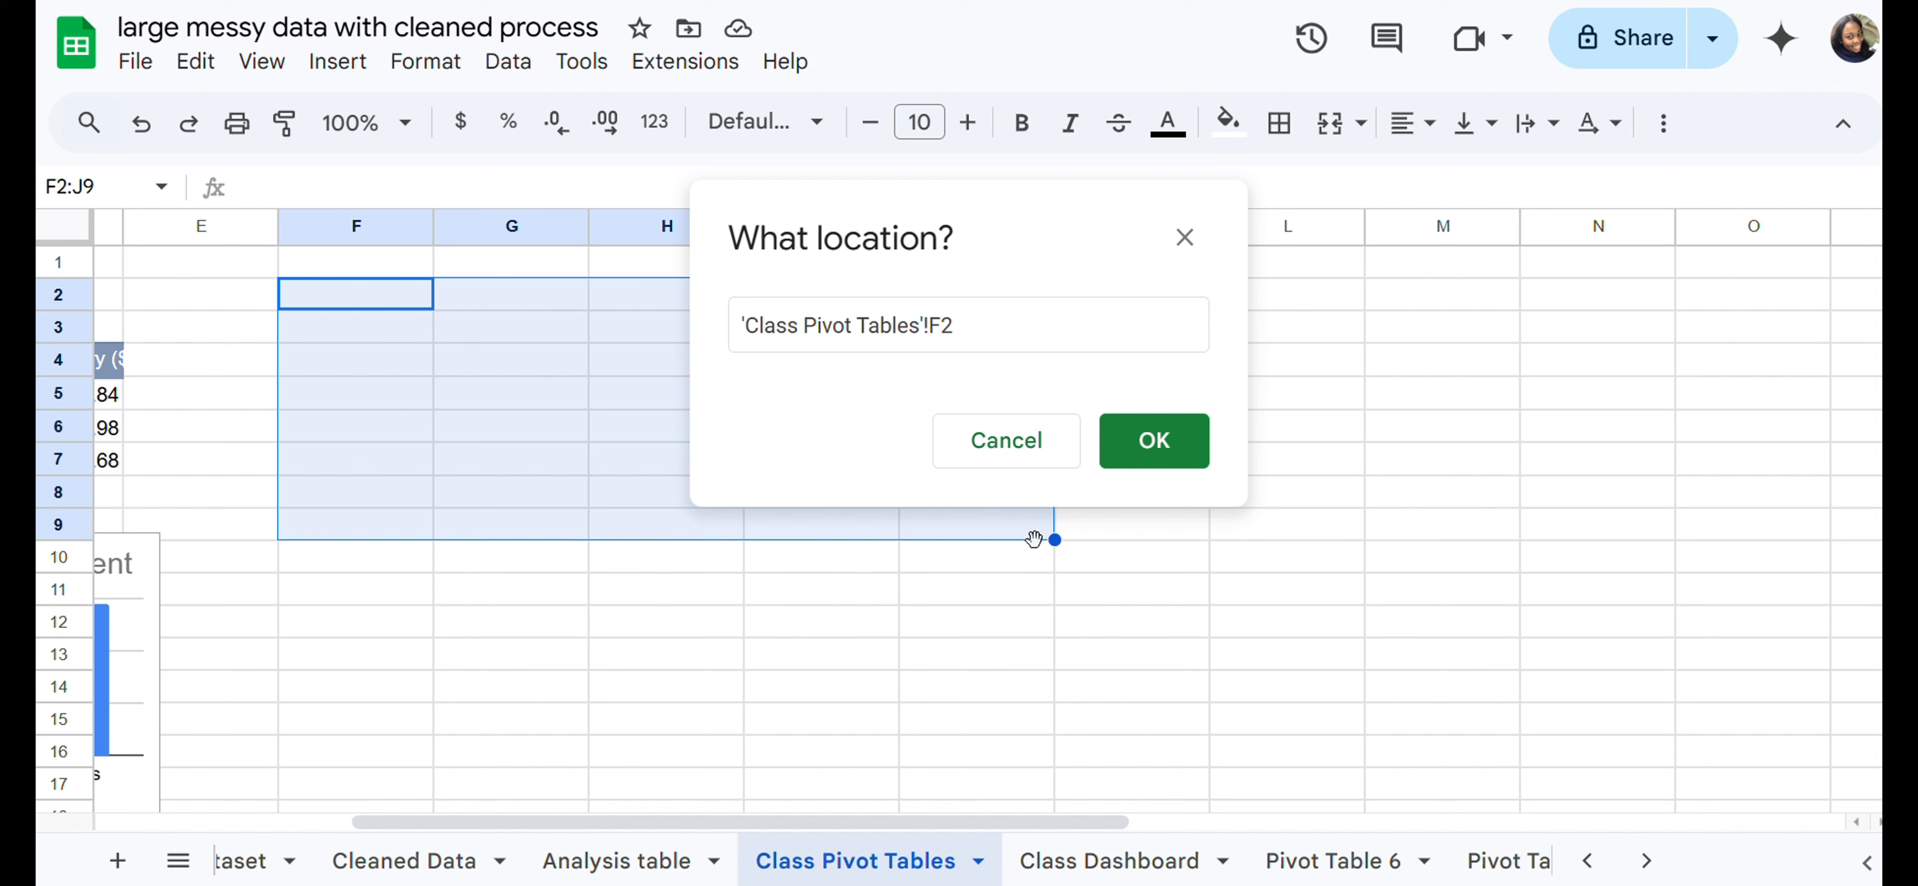
{"action": "left_click_drag", "start_coordinate": [1055, 540], "coordinate": [1056, 616]}
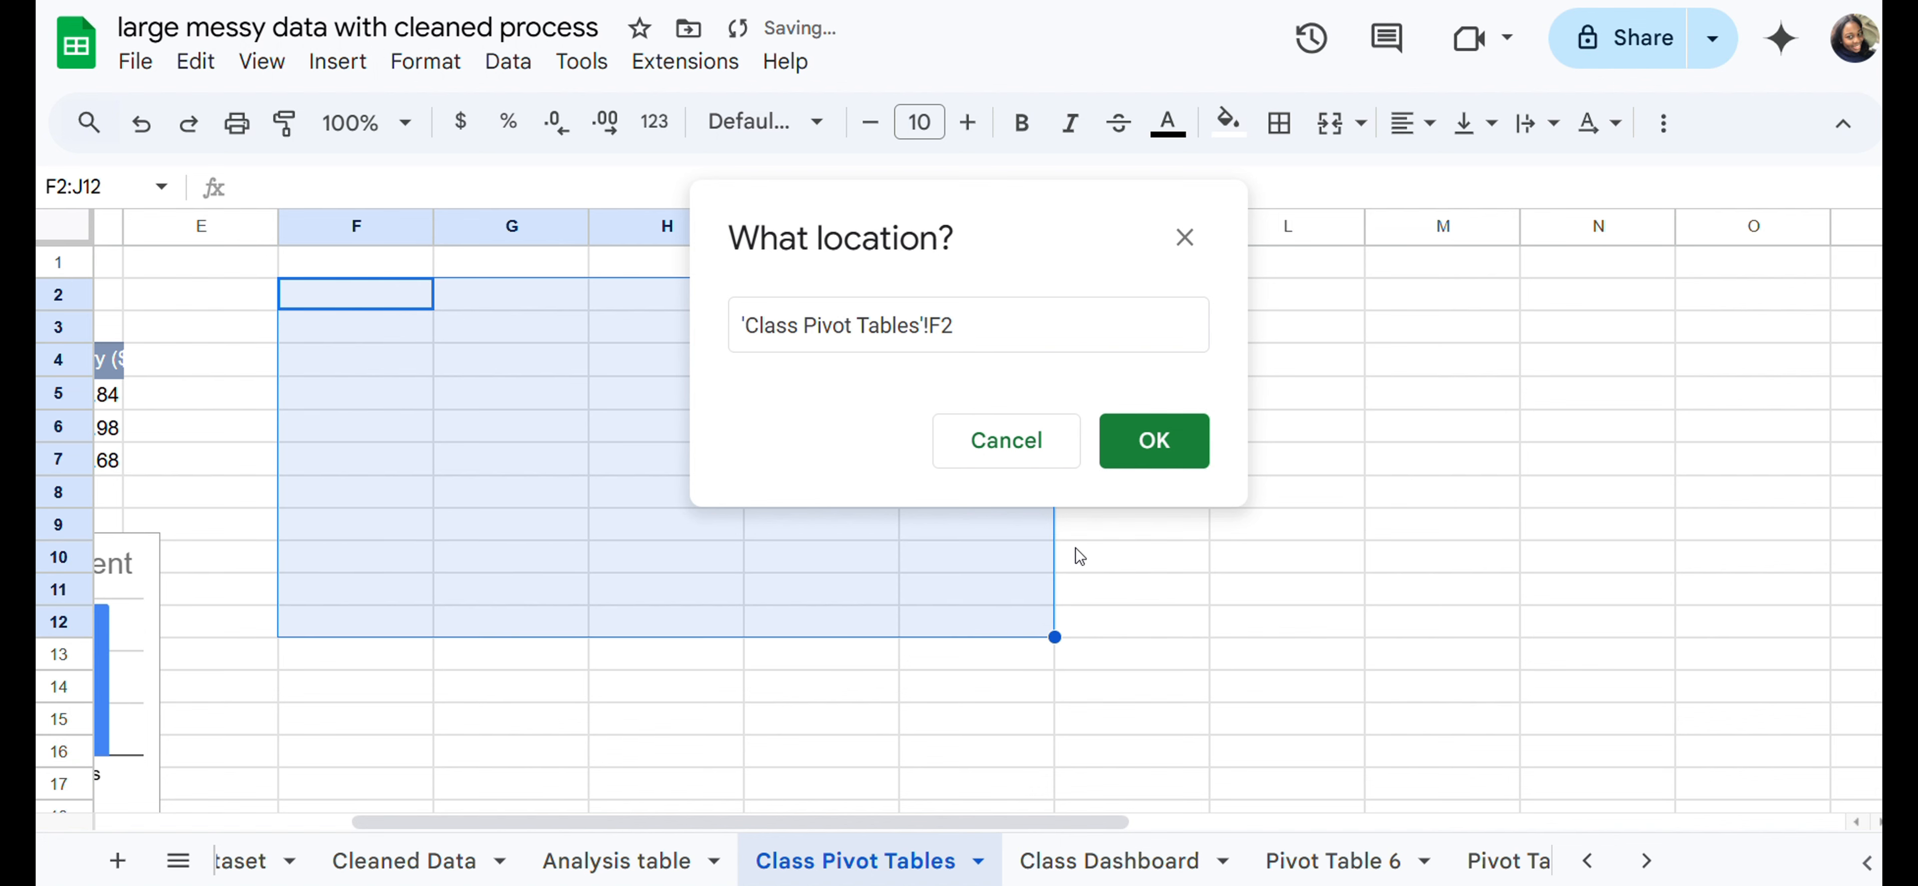
{"action": "left_click", "coordinate": [1154, 441]}
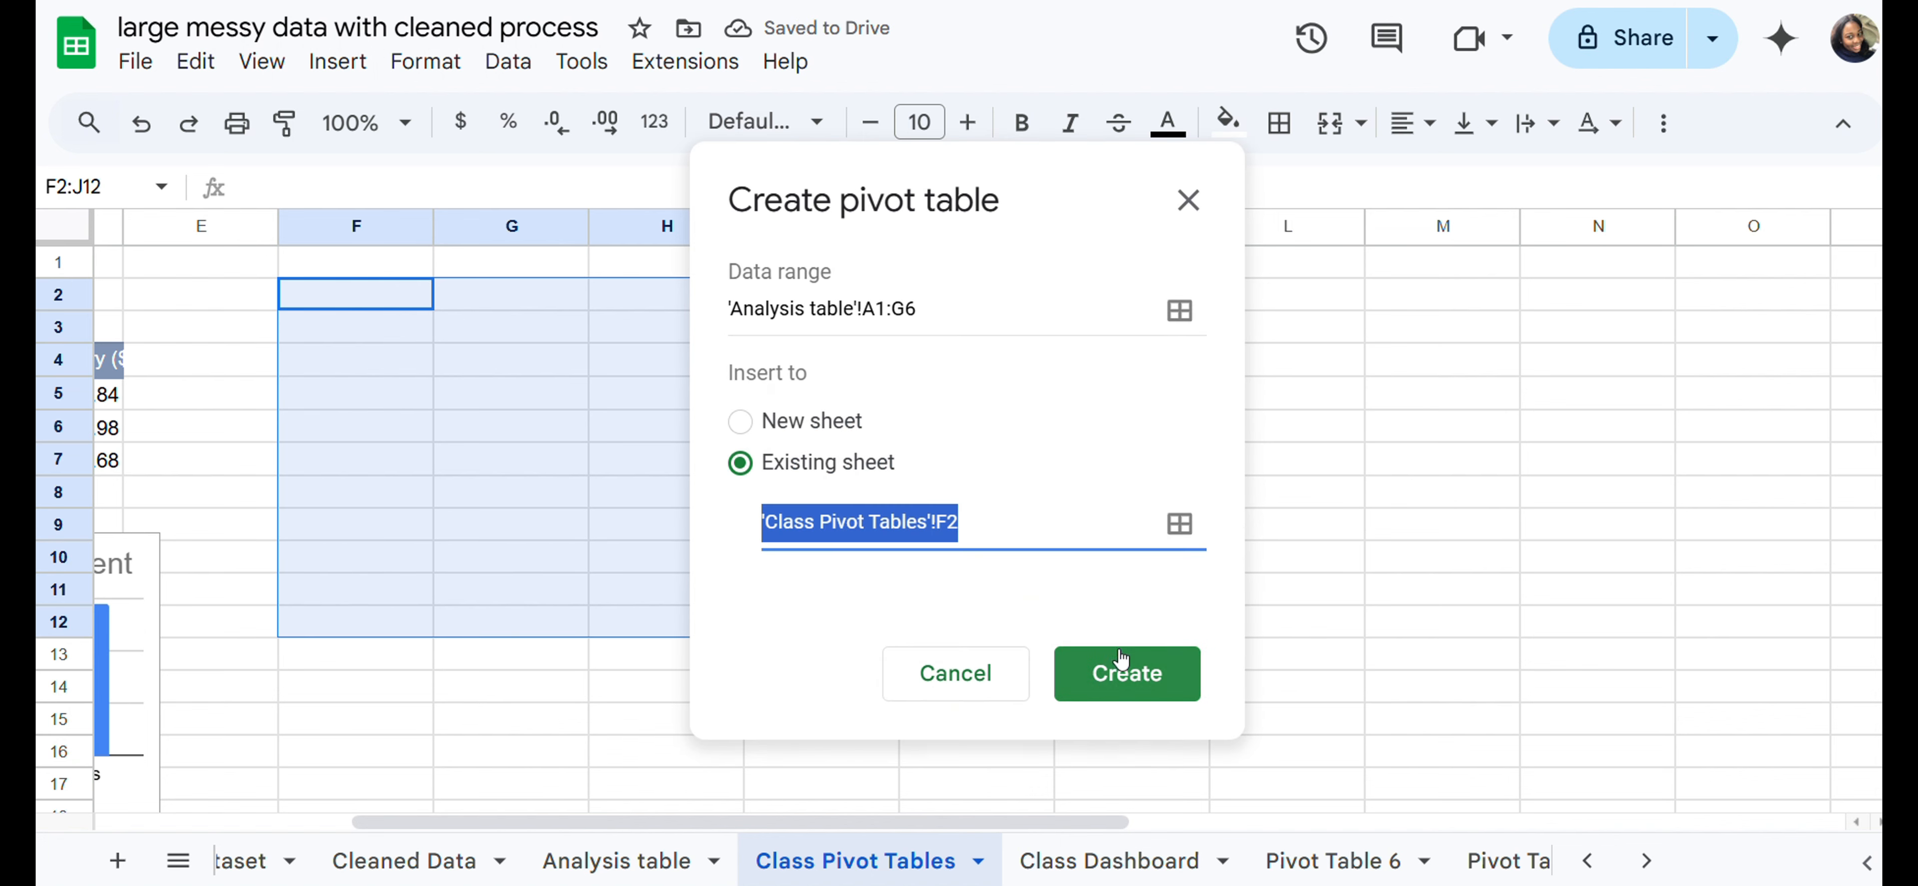
{"action": "left_click", "coordinate": [1115, 682]}
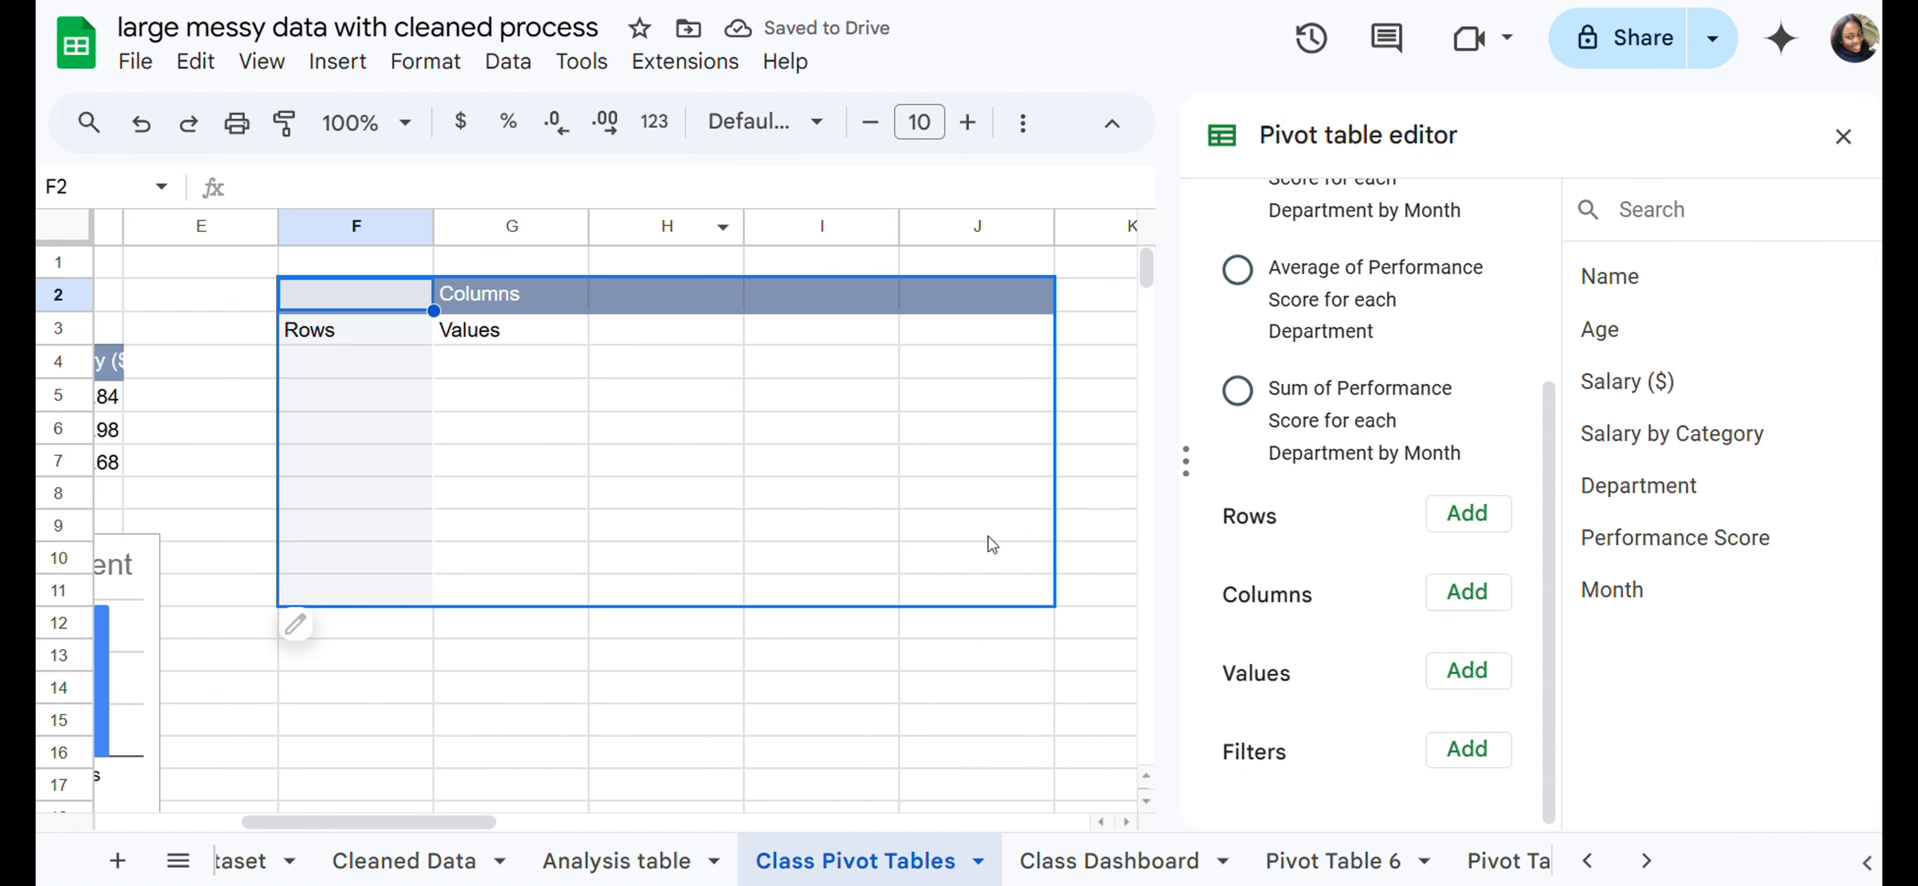
Step: Examine the pivot editor's suggestions and field sections, and the row and value areas of the empty pivot table
{"action": "scroll", "coordinate": [1348, 321], "scroll_direction": "up", "scroll_amount": 4}
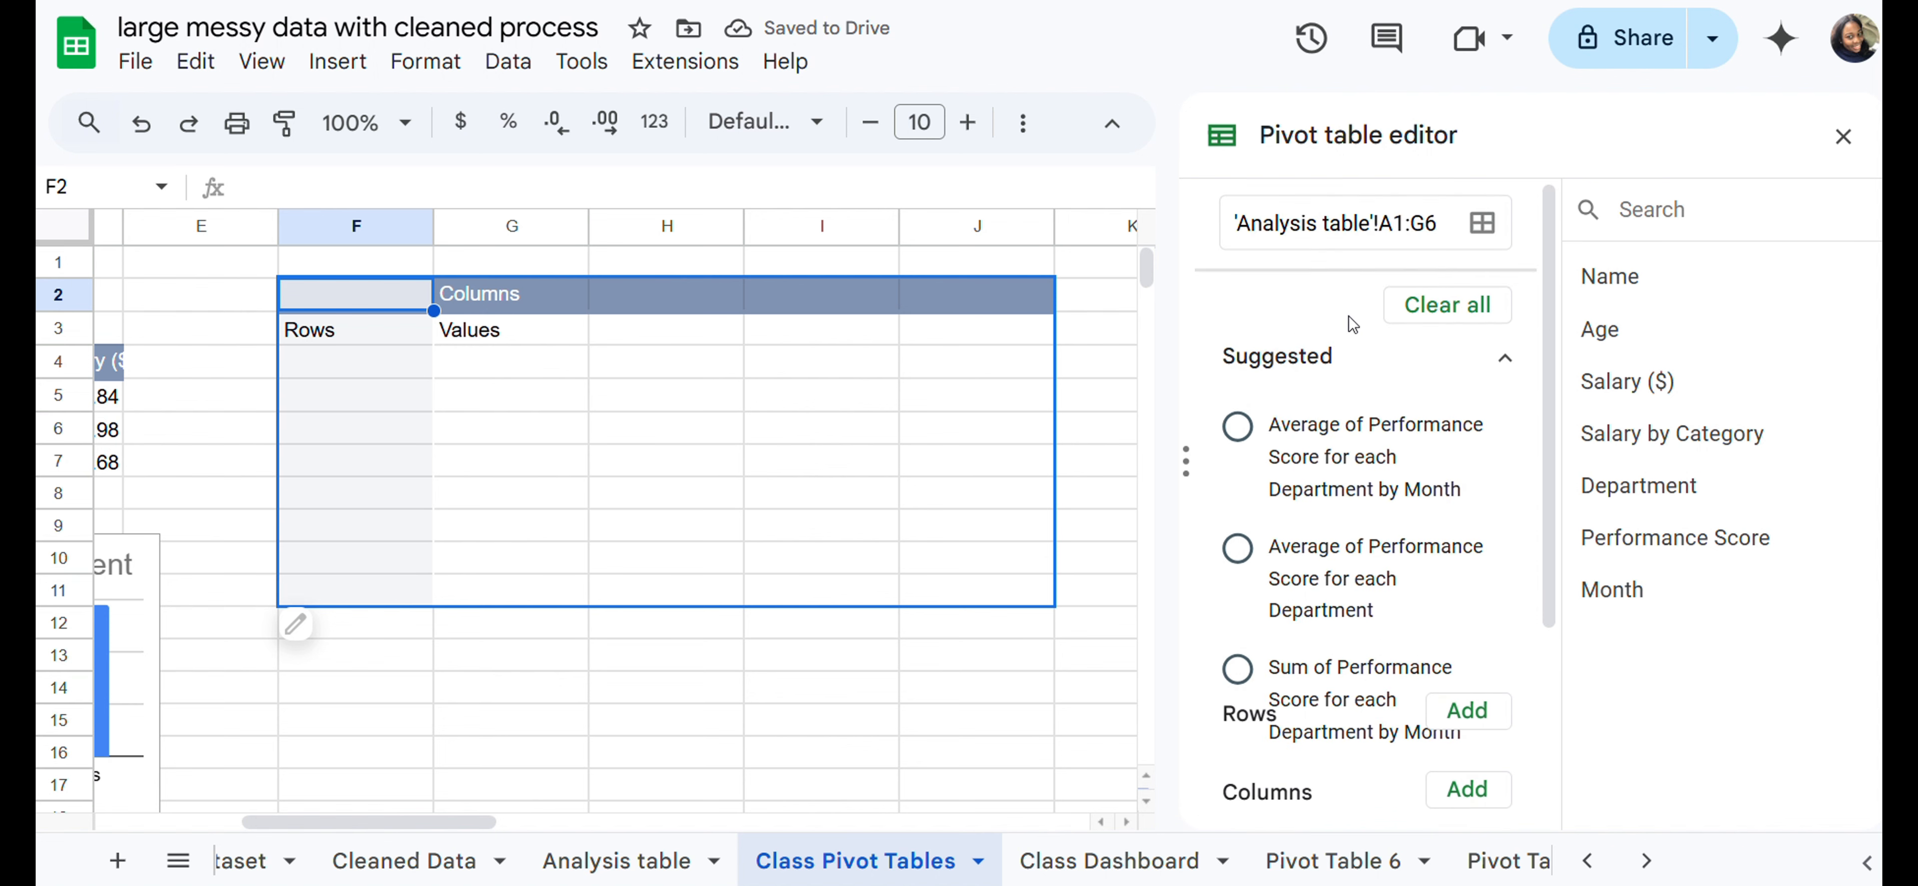
{"action": "scroll", "coordinate": [1352, 325], "scroll_direction": "down", "scroll_amount": 4}
{"action": "scroll", "coordinate": [1349, 321], "scroll_direction": "up", "scroll_amount": 5}
{"action": "scroll", "coordinate": [1351, 325], "scroll_direction": "down", "scroll_amount": 5}
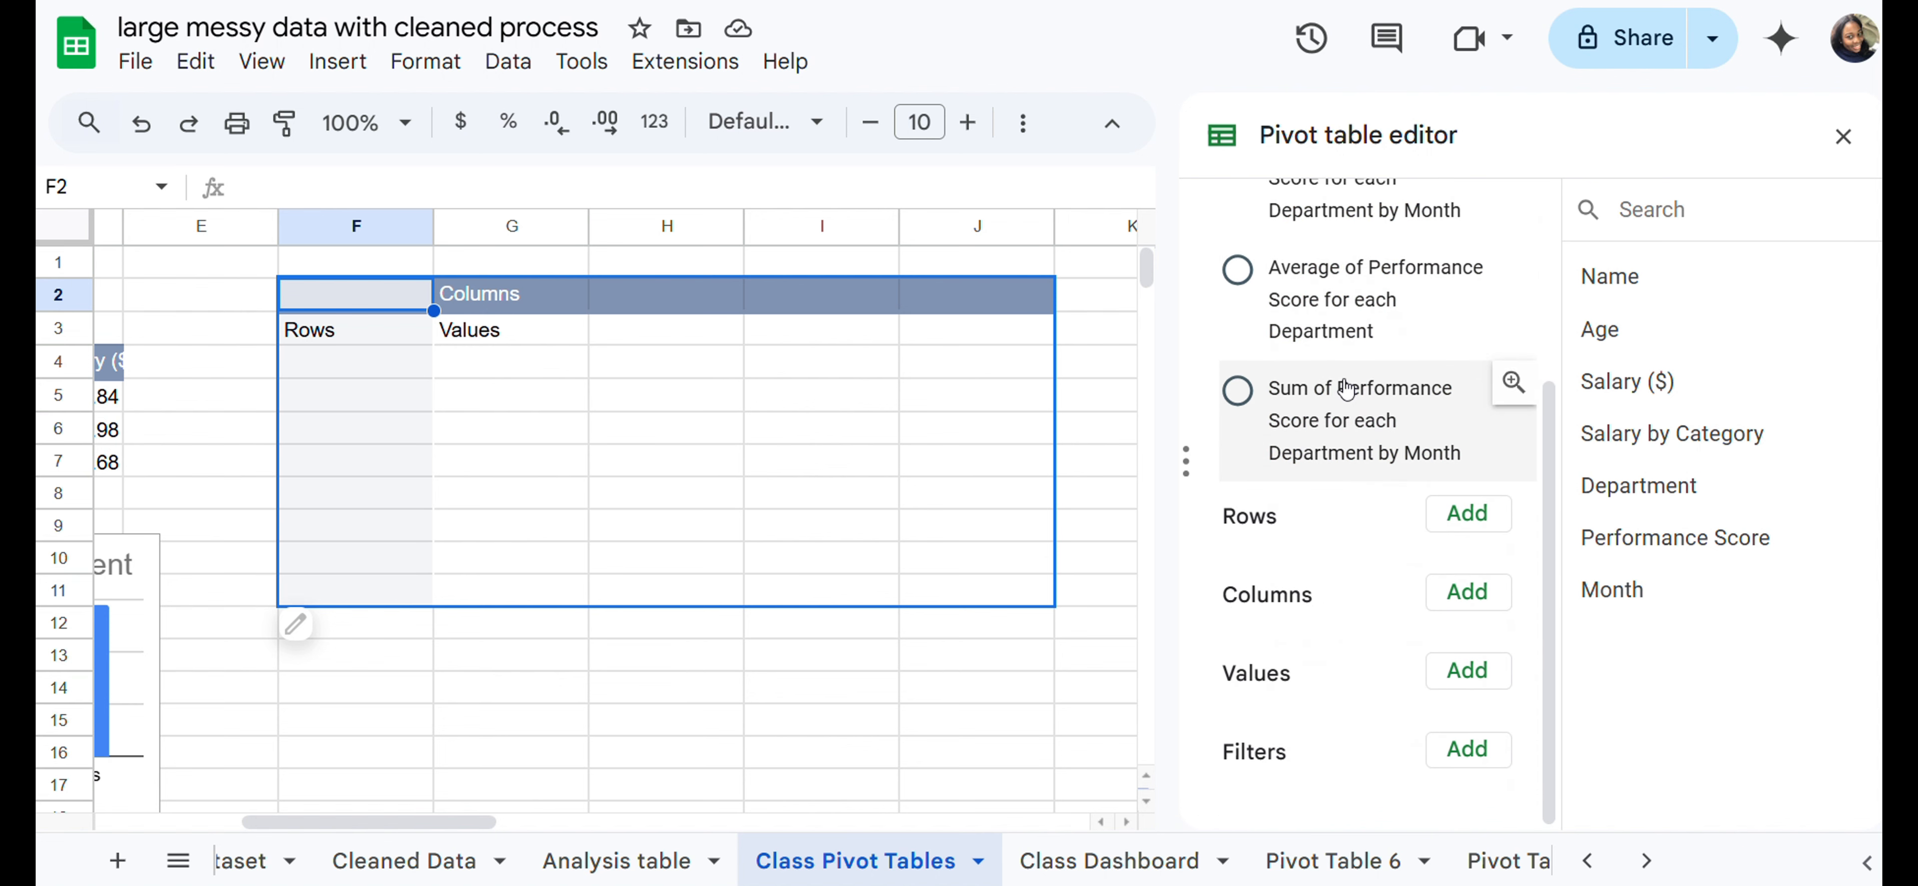
{"action": "scroll", "coordinate": [1340, 384], "scroll_direction": "up", "scroll_amount": 2}
{"action": "scroll", "coordinate": [1336, 380], "scroll_direction": "up", "scroll_amount": 2}
{"action": "scroll", "coordinate": [1333, 383], "scroll_direction": "down", "scroll_amount": 3}
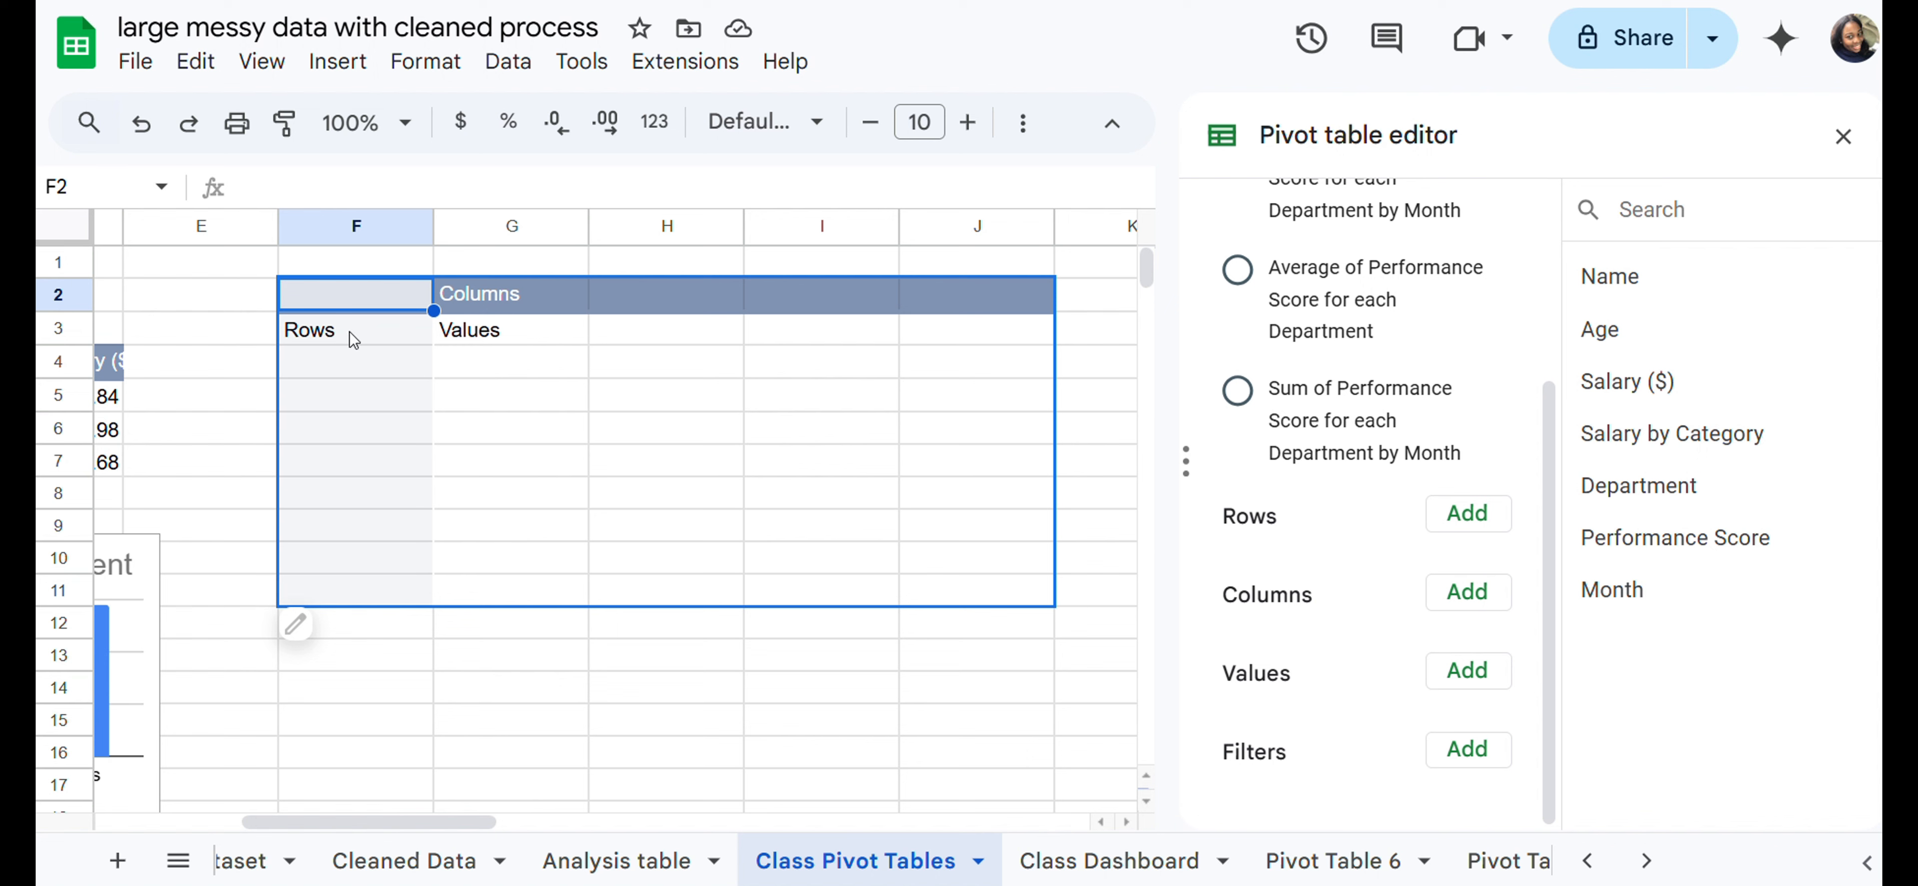
{"action": "left_click_drag", "start_coordinate": [321, 562], "coordinate": [317, 297]}
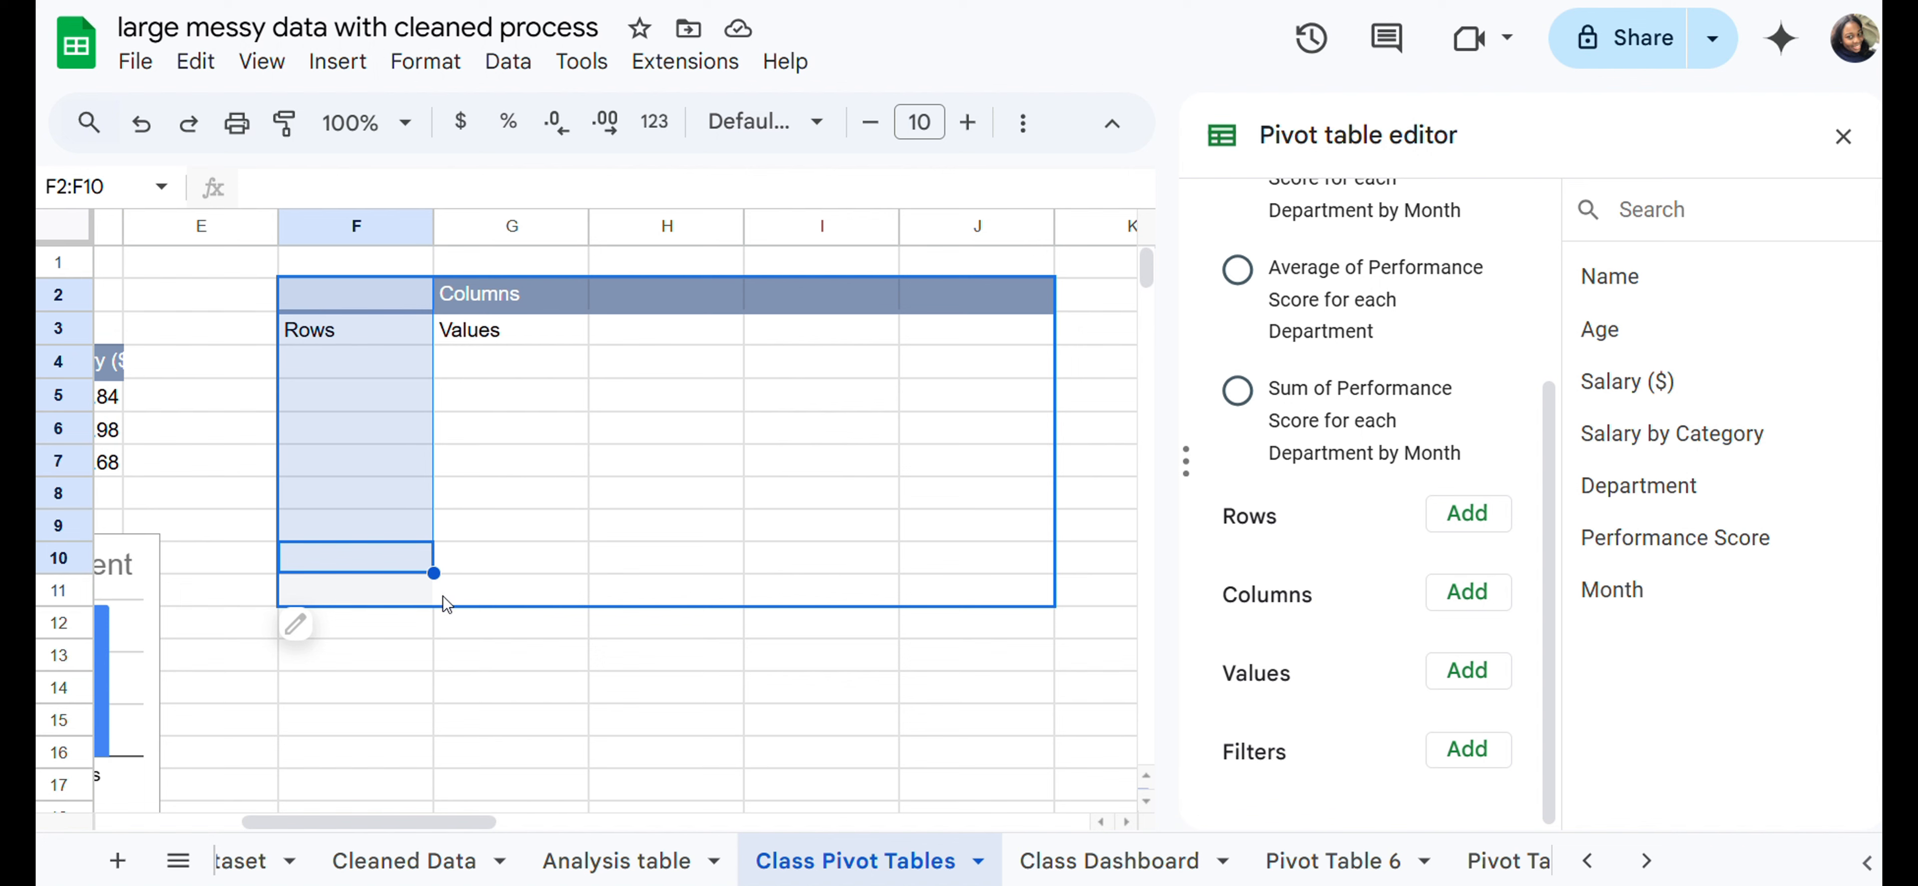
{"action": "left_click_drag", "start_coordinate": [492, 557], "coordinate": [460, 298]}
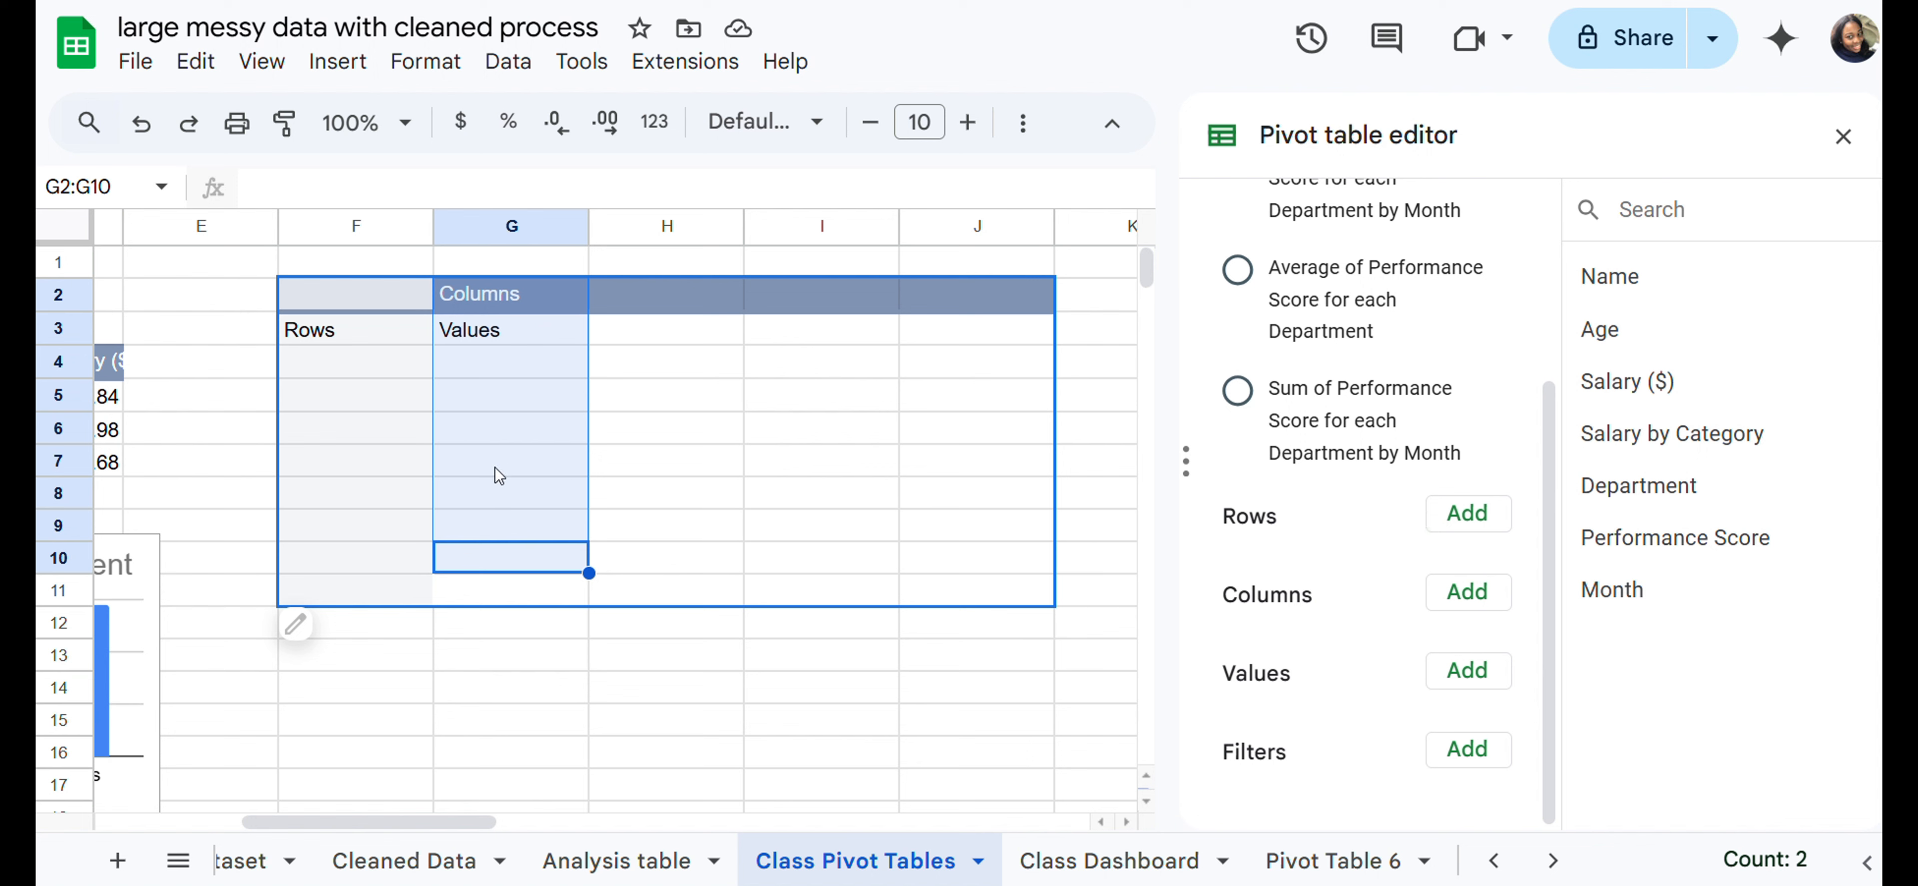
{"action": "left_click", "coordinate": [1468, 523]}
{"action": "left_click", "coordinate": [1483, 207]}
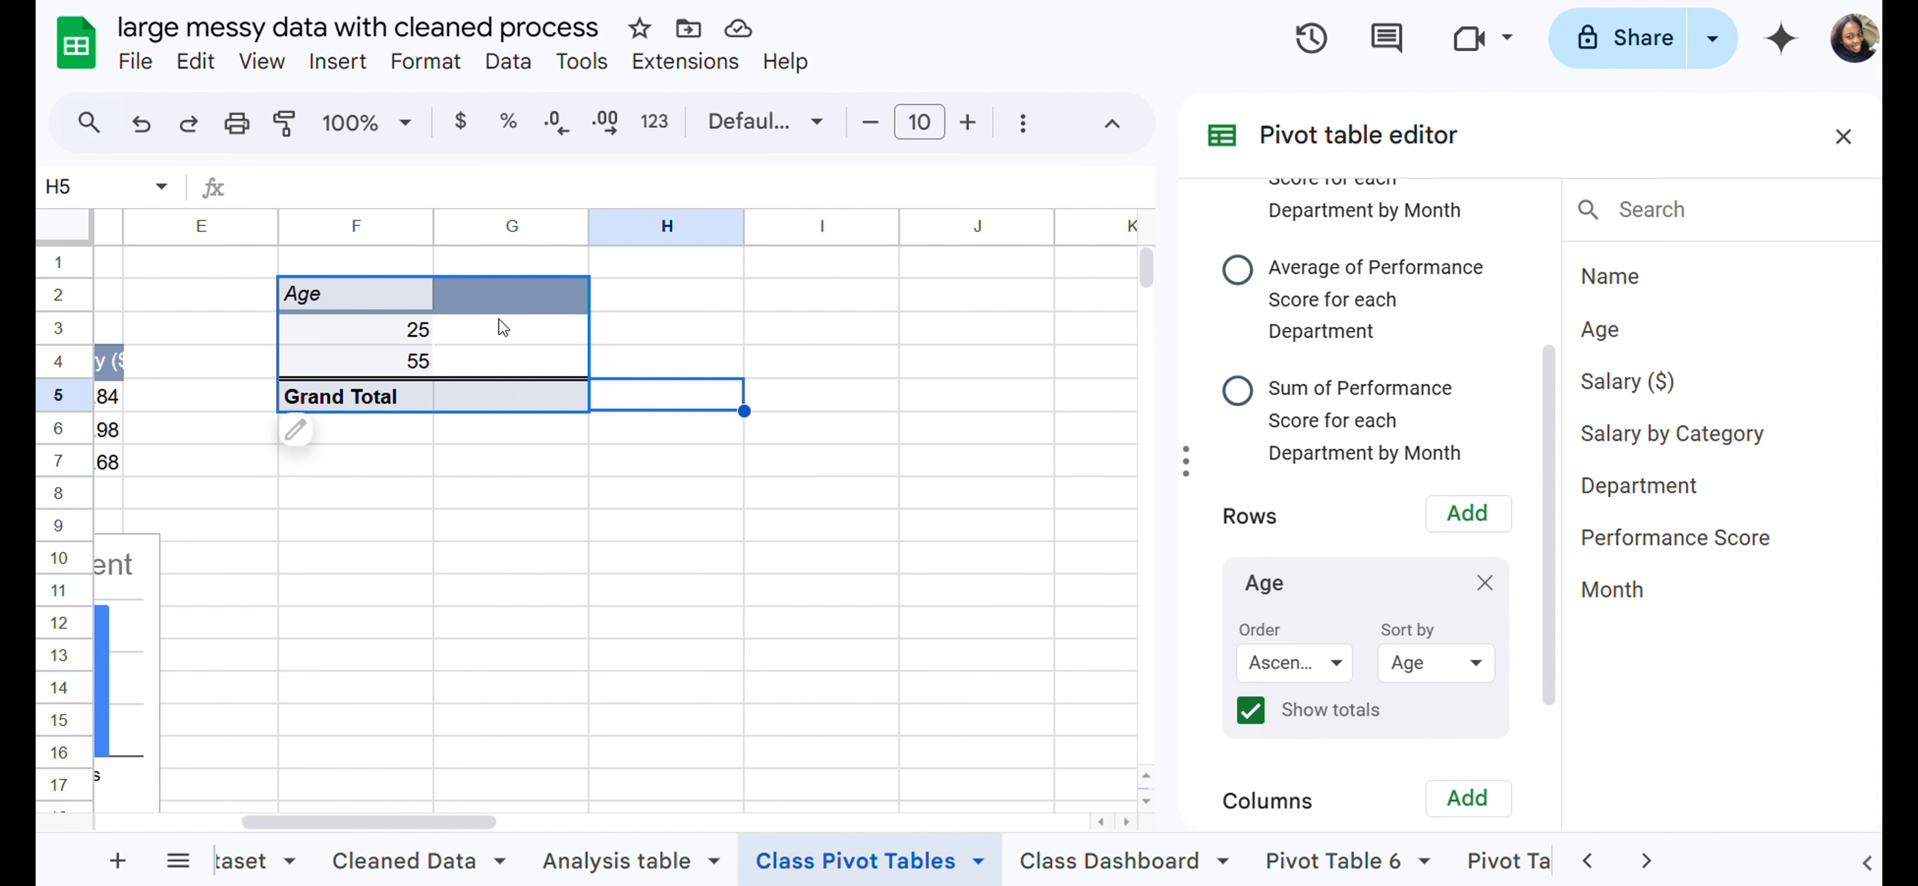
{"action": "left_click", "coordinate": [477, 330]}
{"action": "left_click", "coordinate": [388, 295]}
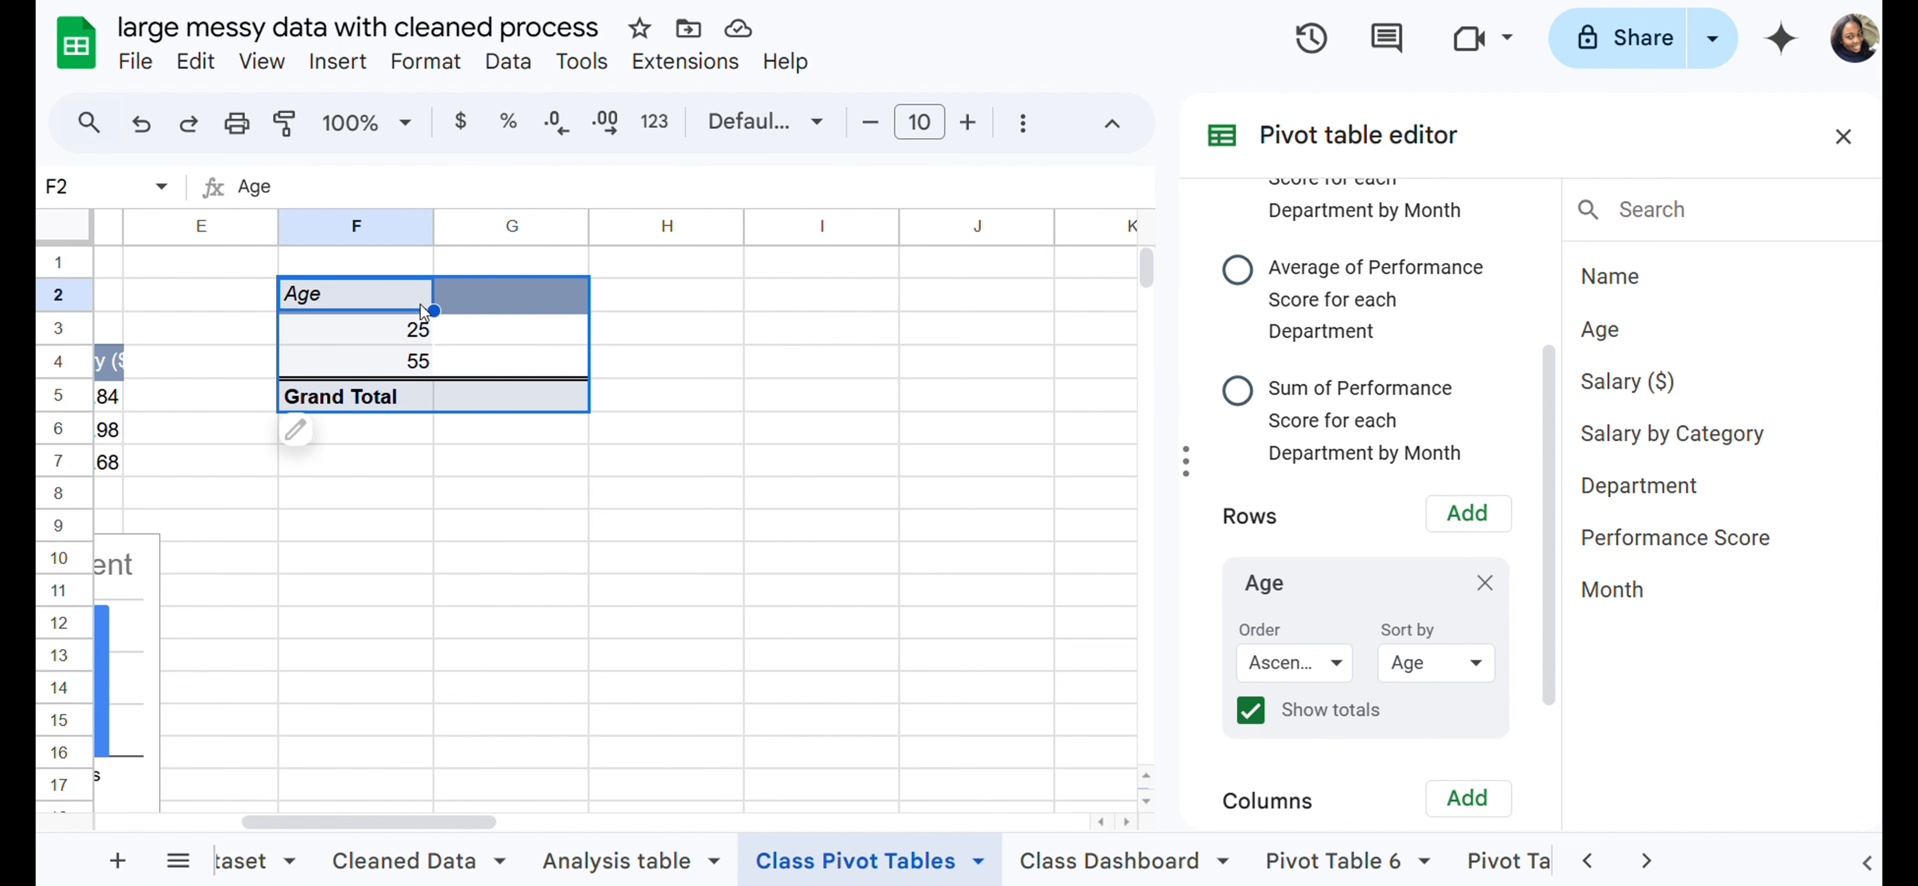
{"action": "scroll", "coordinate": [1351, 506], "scroll_direction": "down", "scroll_amount": 3}
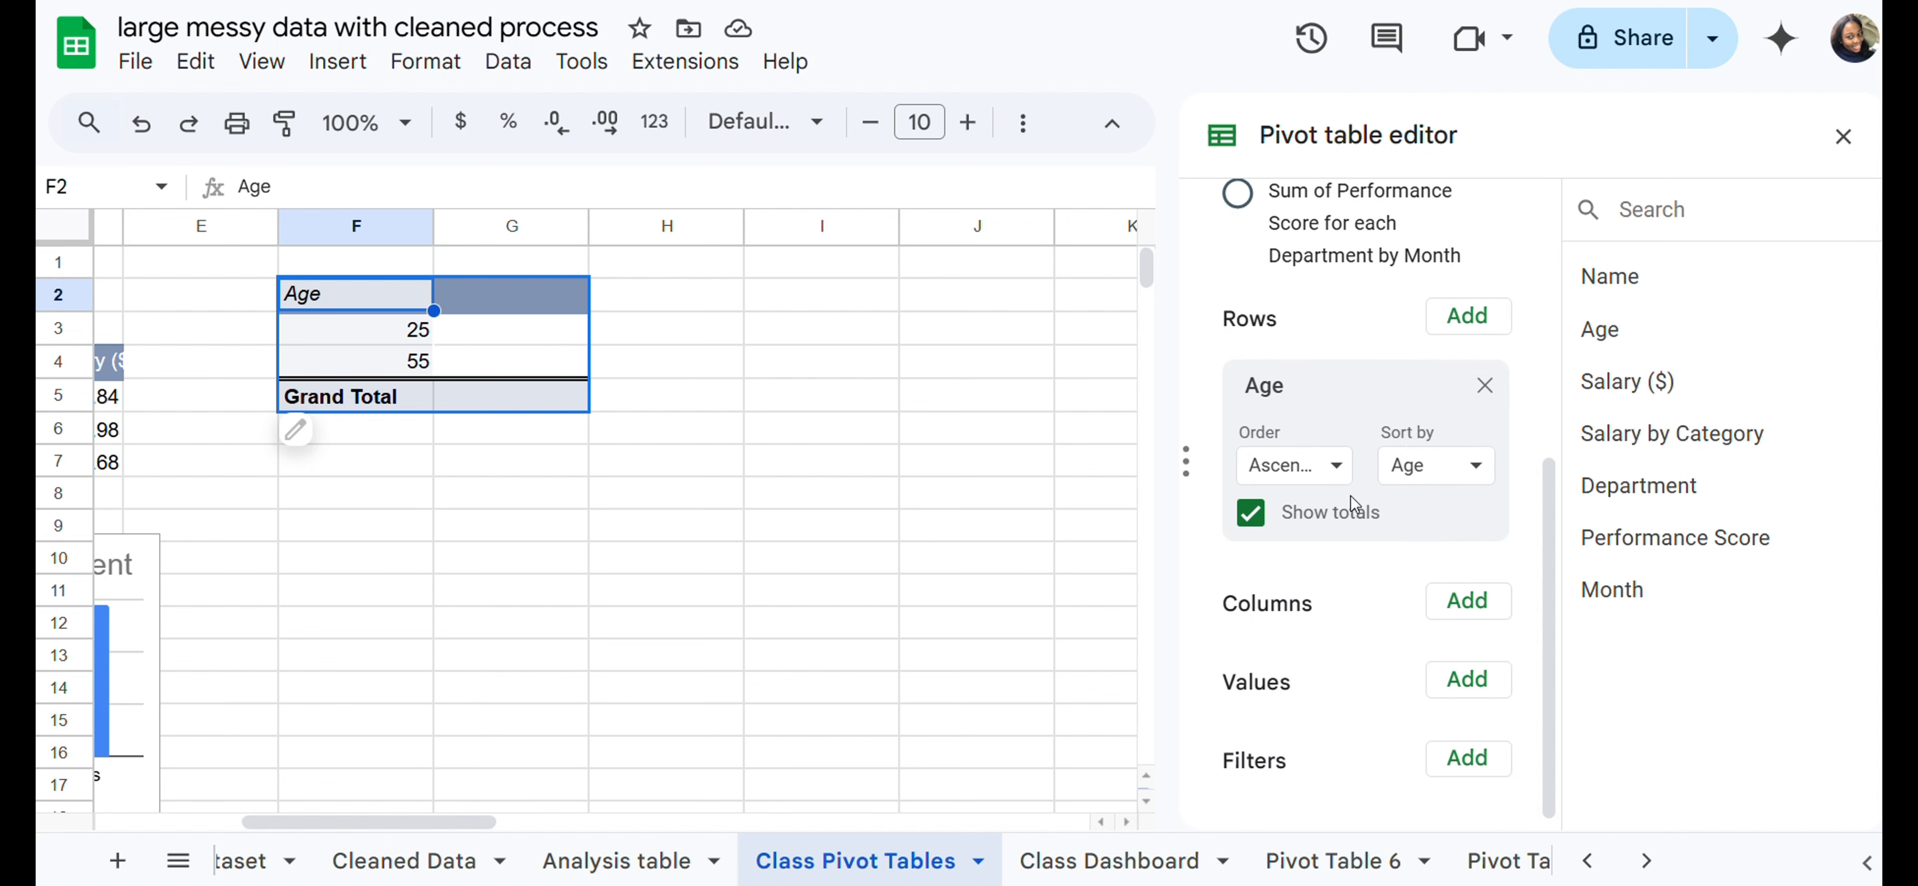
{"action": "left_click", "coordinate": [1484, 387]}
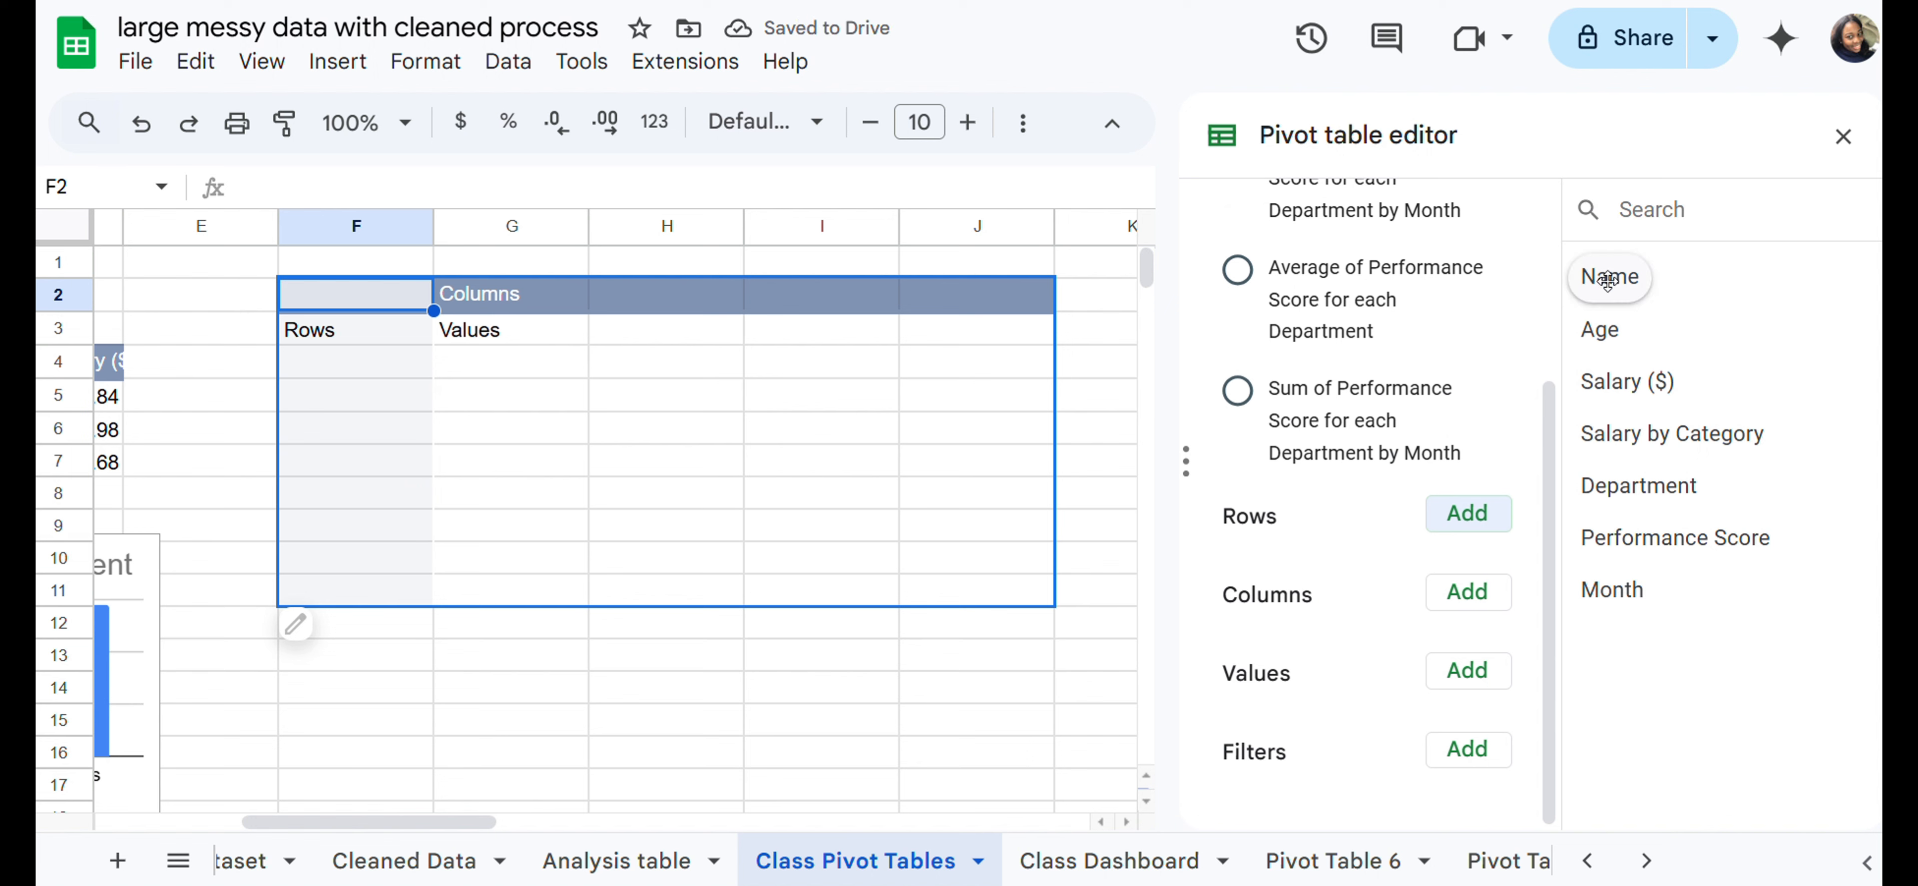
Step: Add Name as the pivot table's rows and Salary ($) summarized by SUM as its values, with row totals turned off
{"action": "left_click", "coordinate": [1471, 514]}
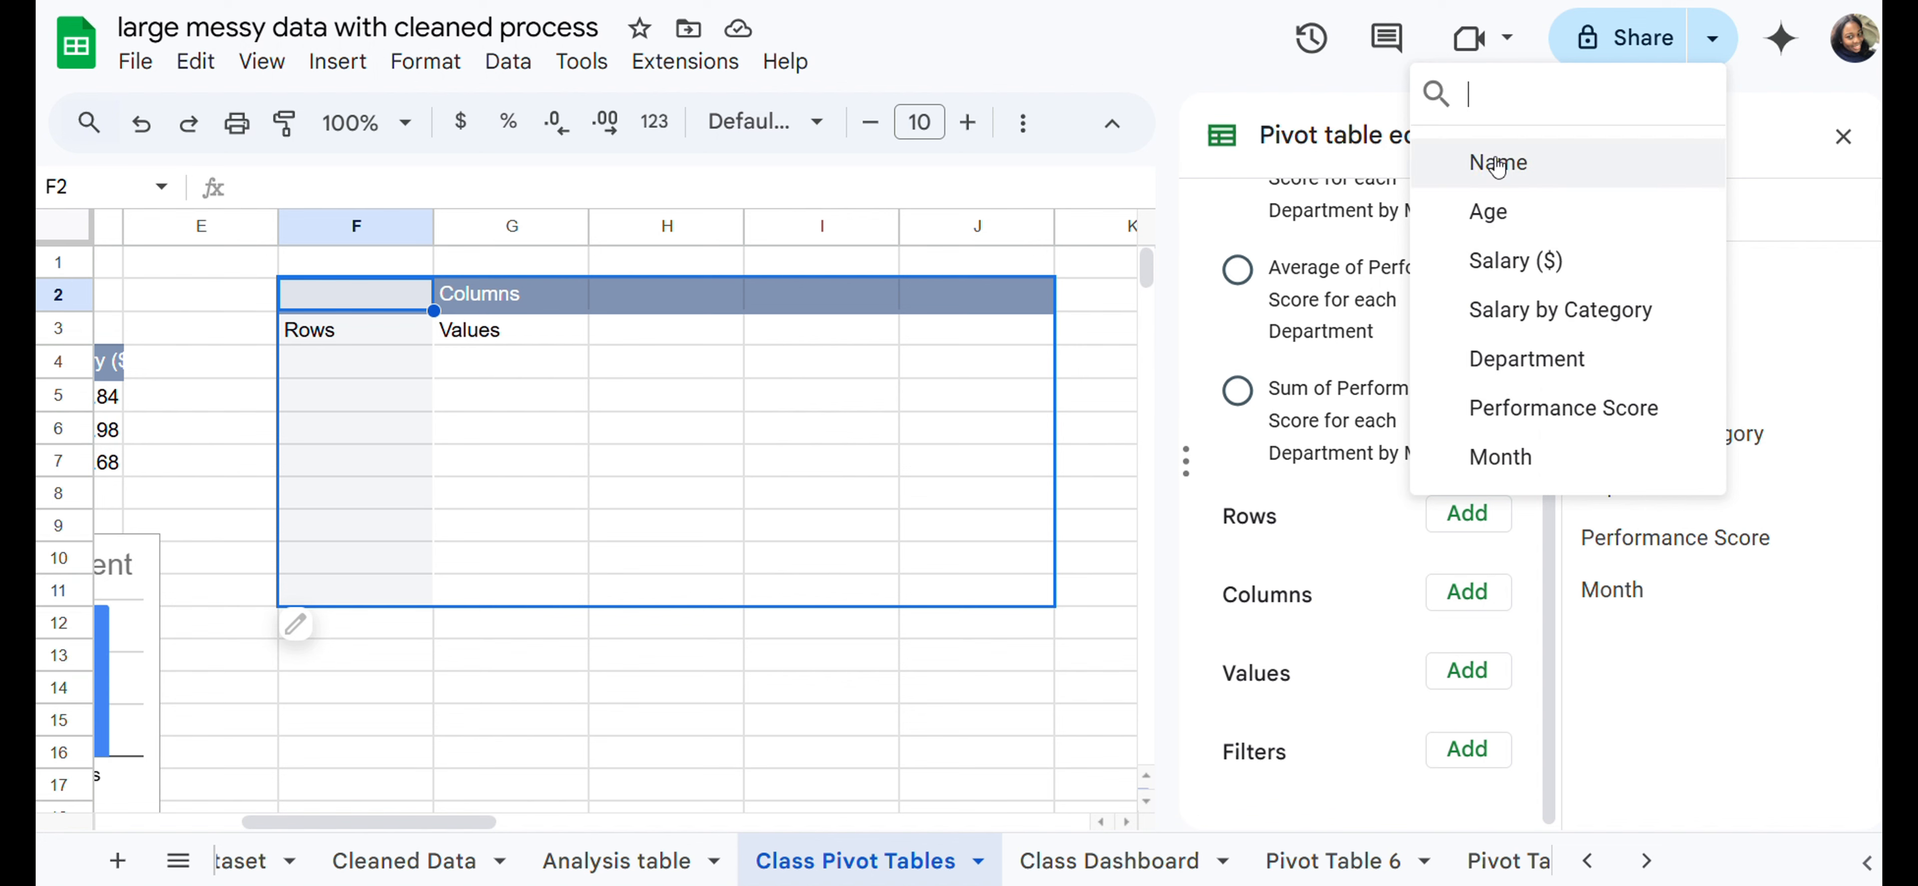
{"action": "left_click", "coordinate": [1498, 162]}
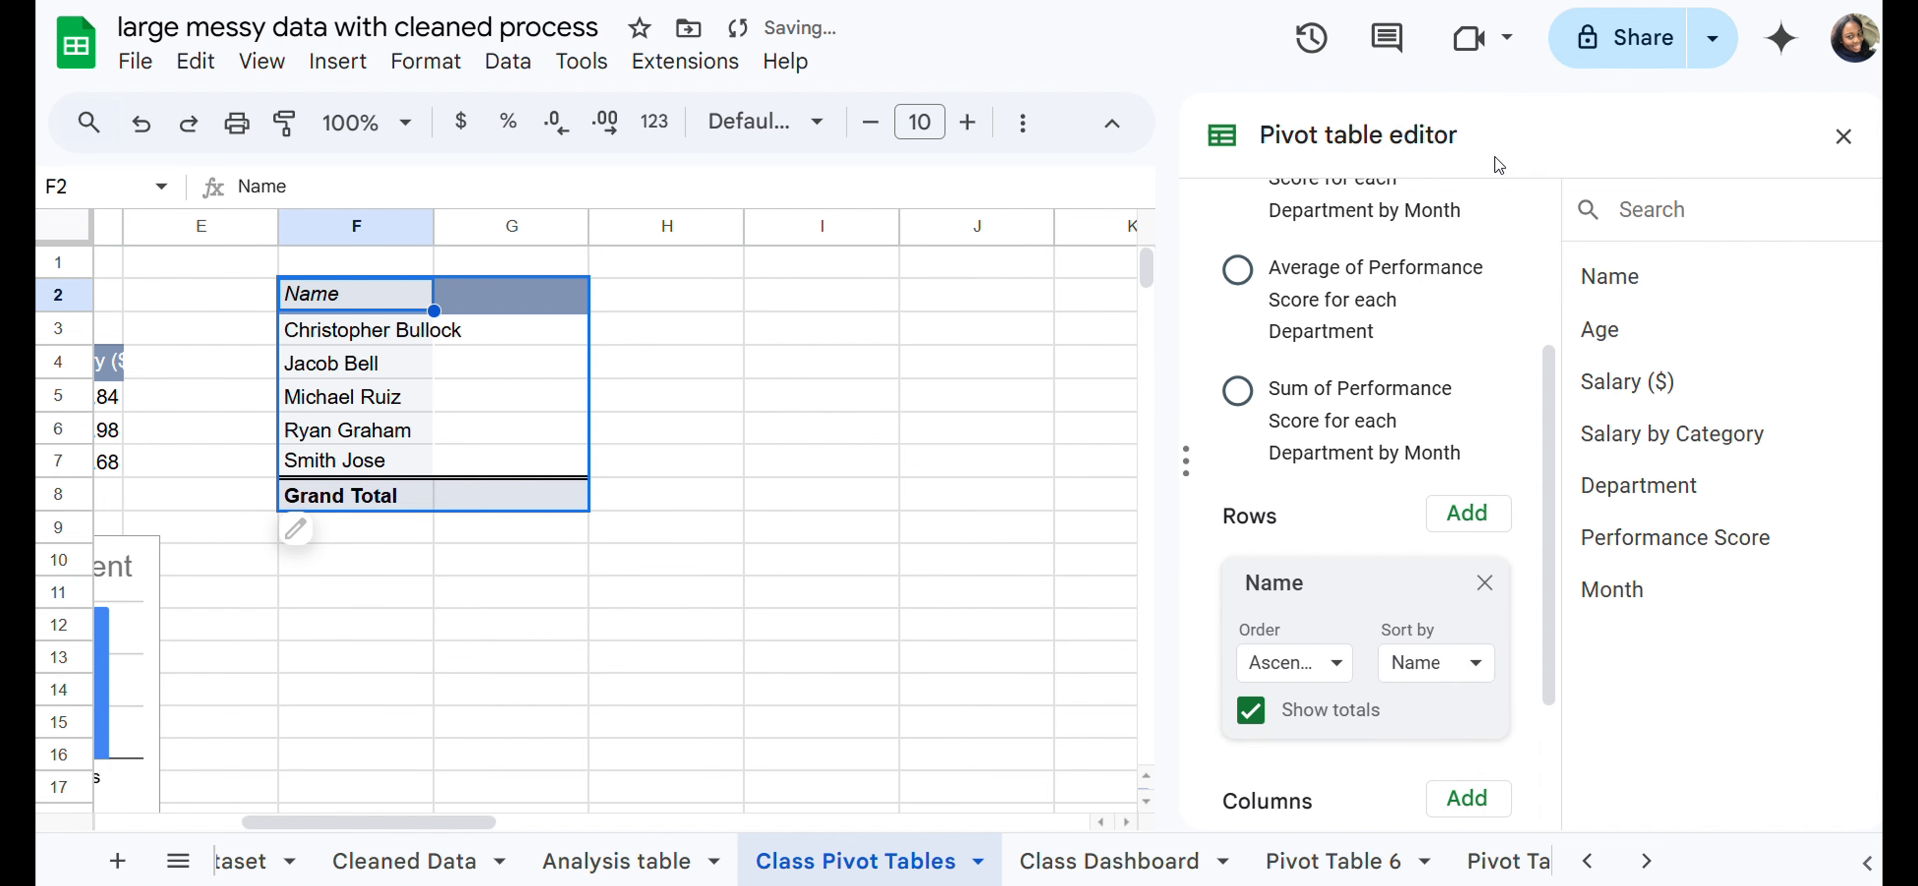
{"action": "scroll", "coordinate": [1463, 458], "scroll_direction": "down", "scroll_amount": 3}
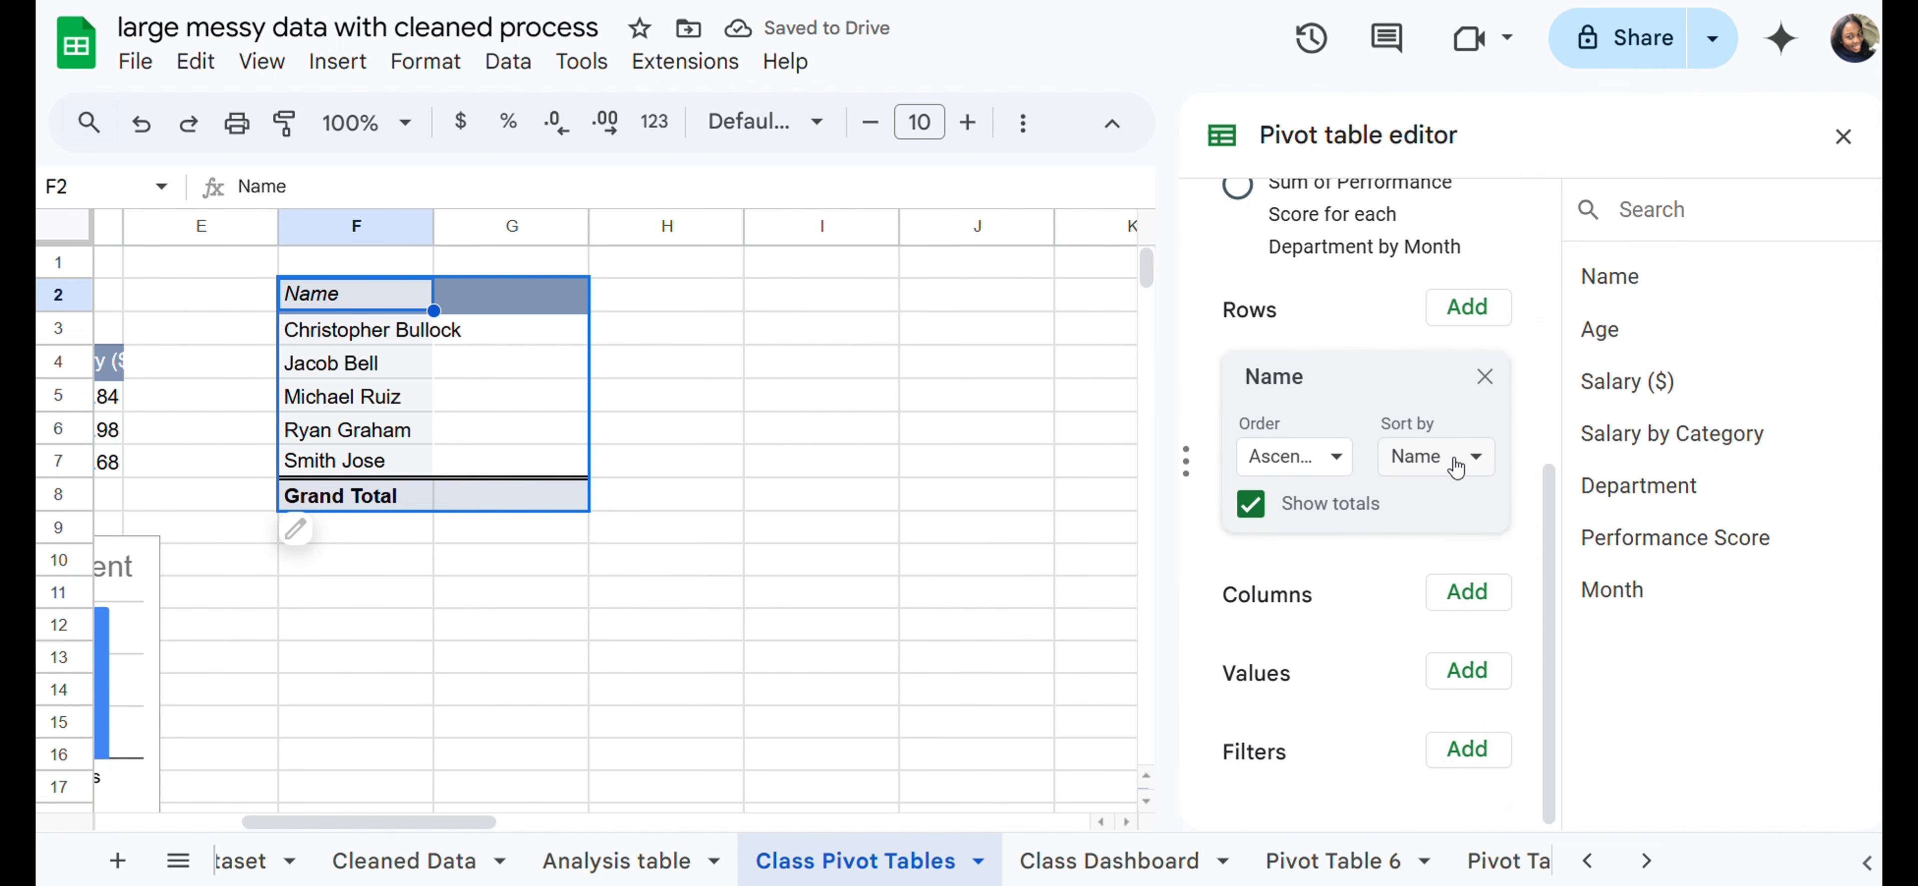
{"action": "left_click", "coordinate": [1464, 674]}
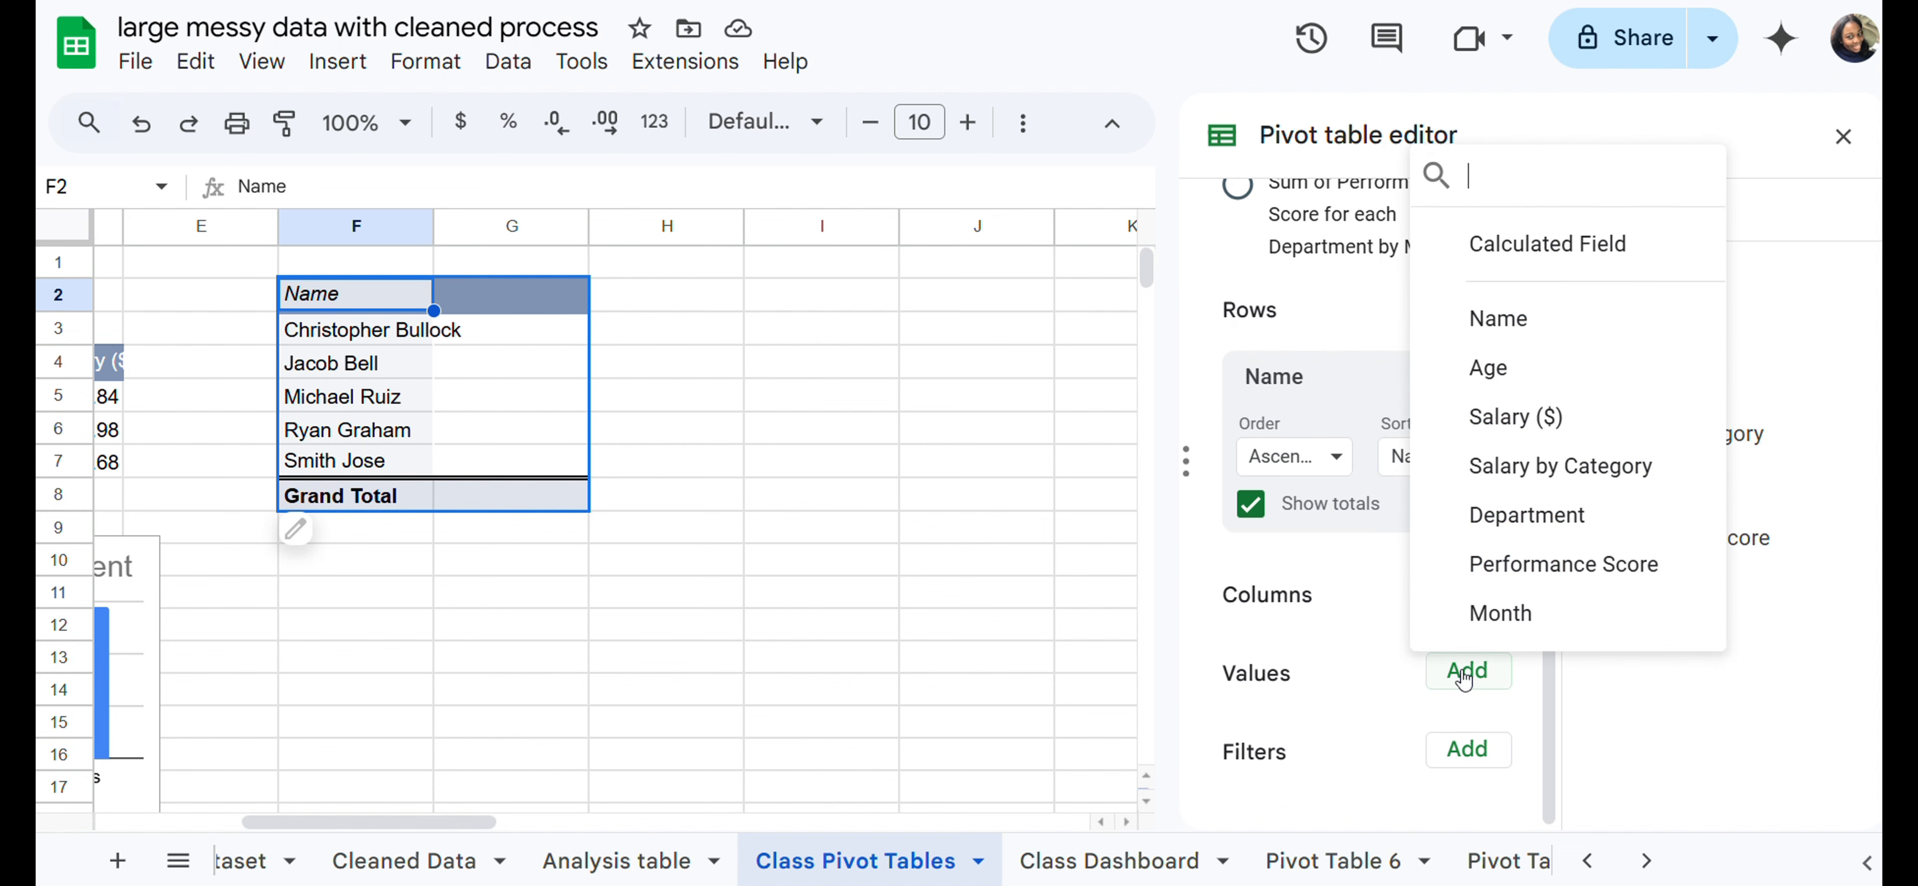
{"action": "left_click", "coordinate": [1523, 426]}
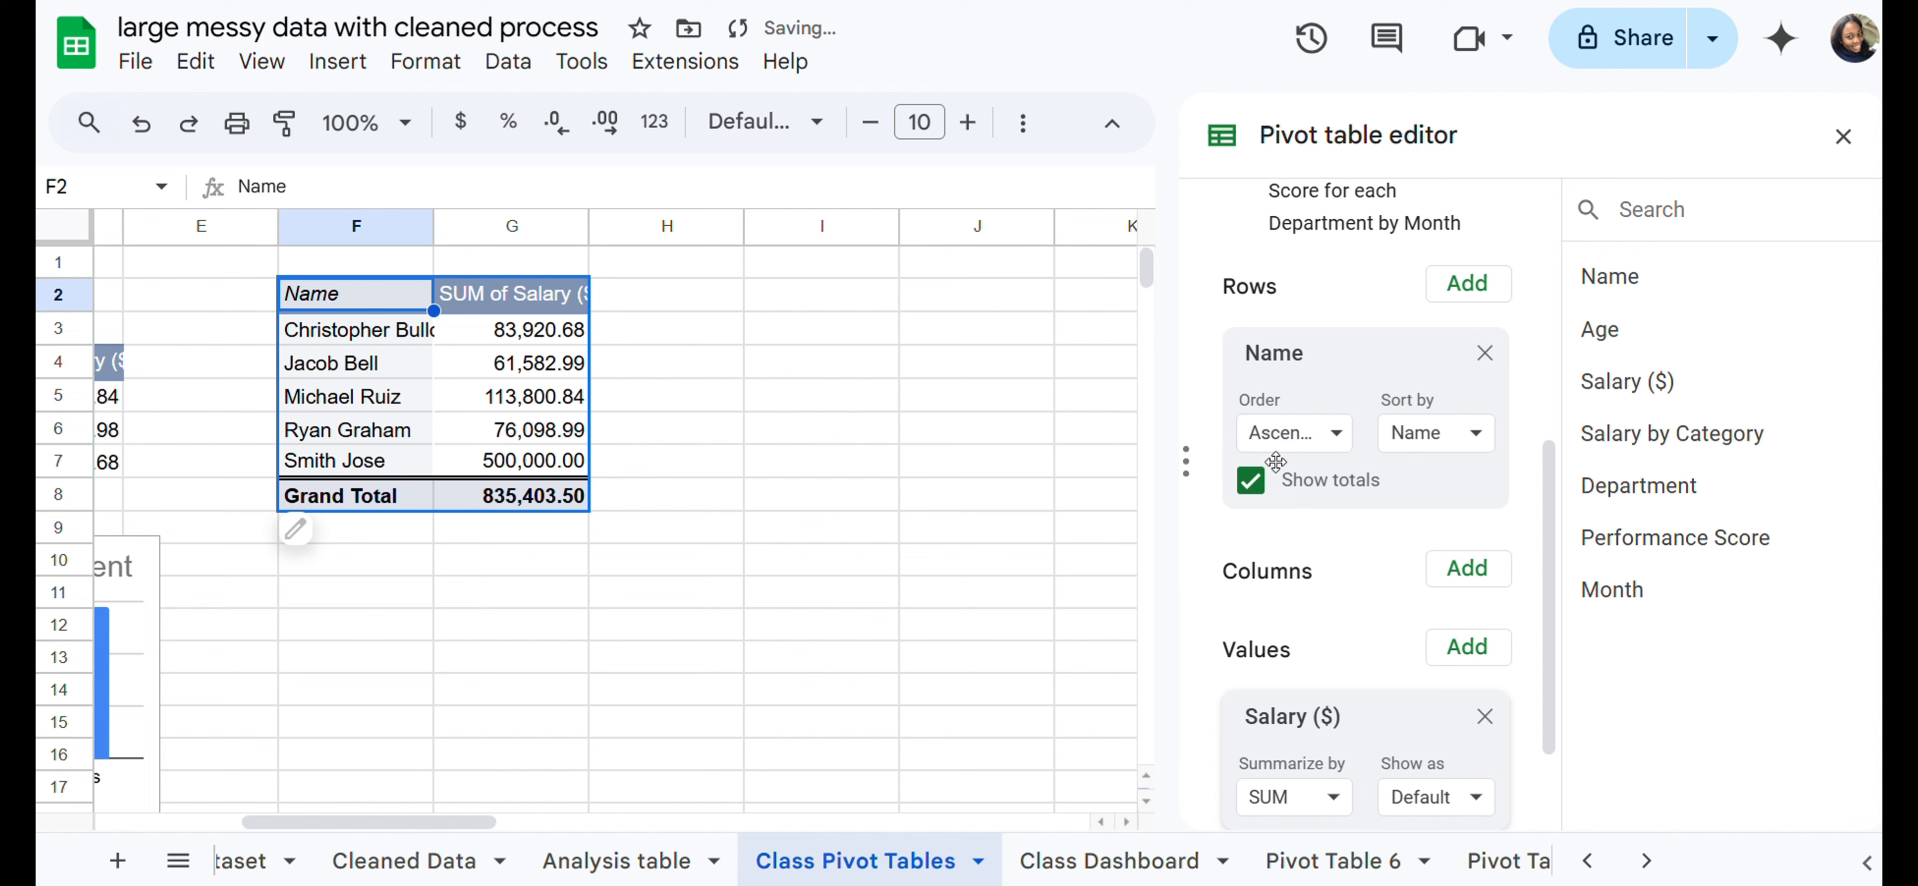
{"action": "left_click", "coordinate": [1251, 481]}
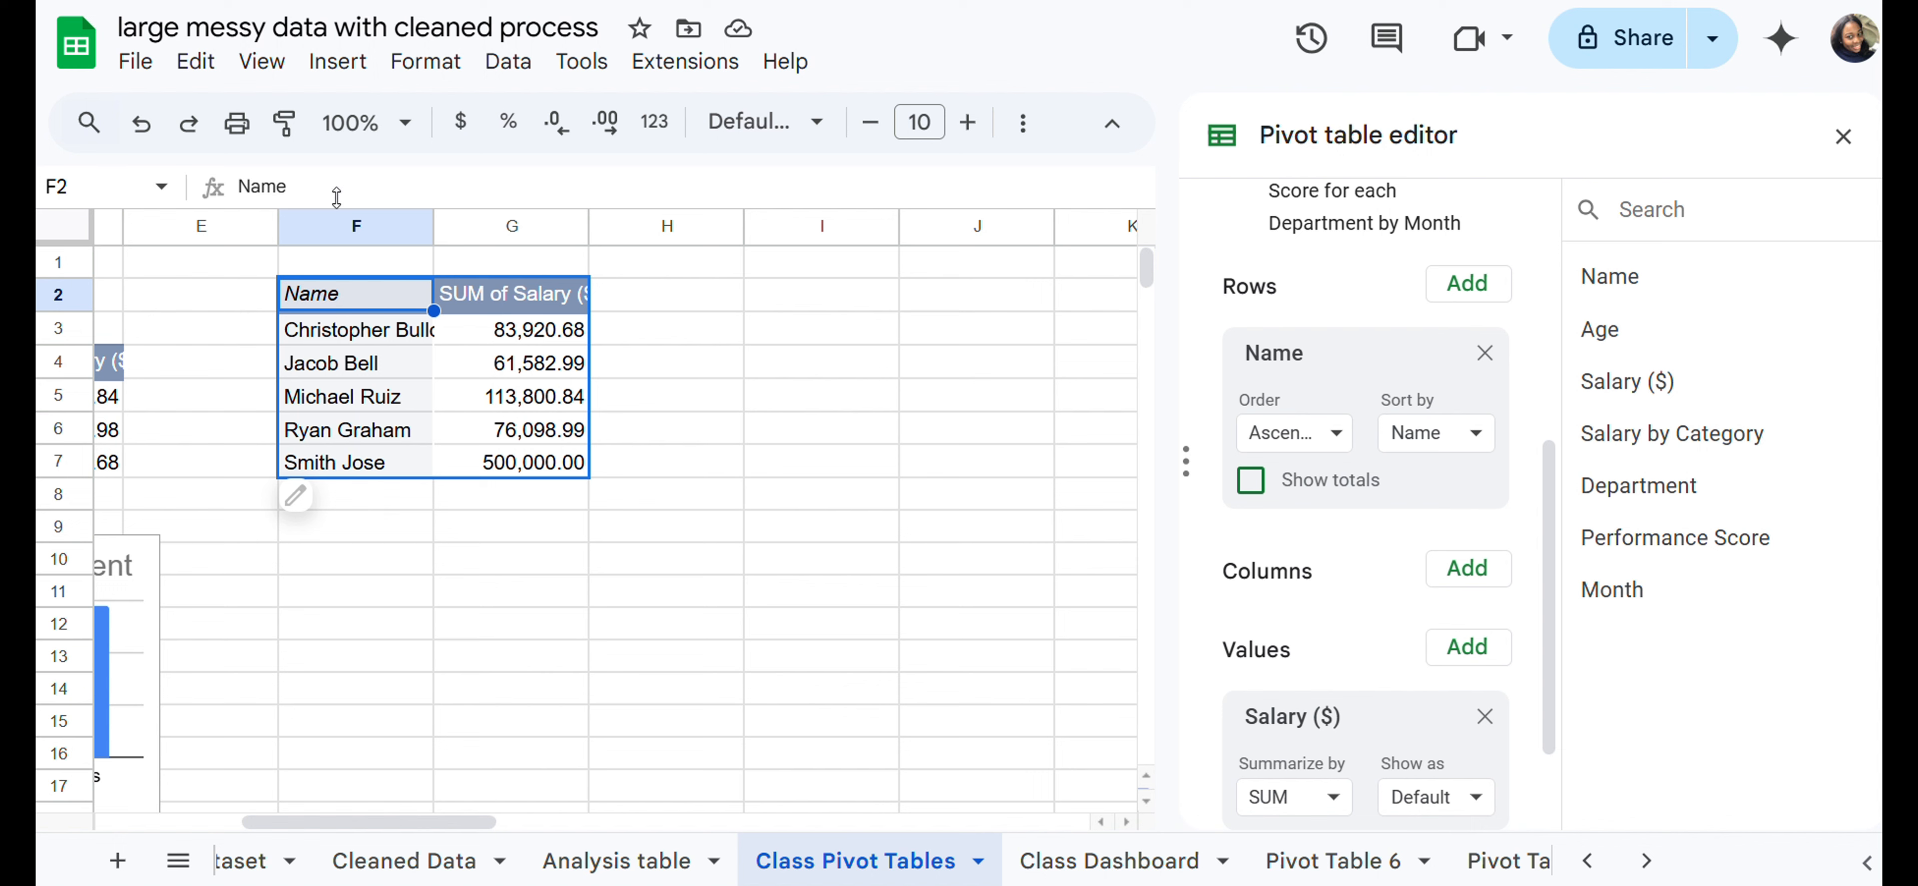
Step: Insert a column chart of salary by name from the new pivot table and shift it to the right on the sheet
{"action": "left_click", "coordinate": [344, 63]}
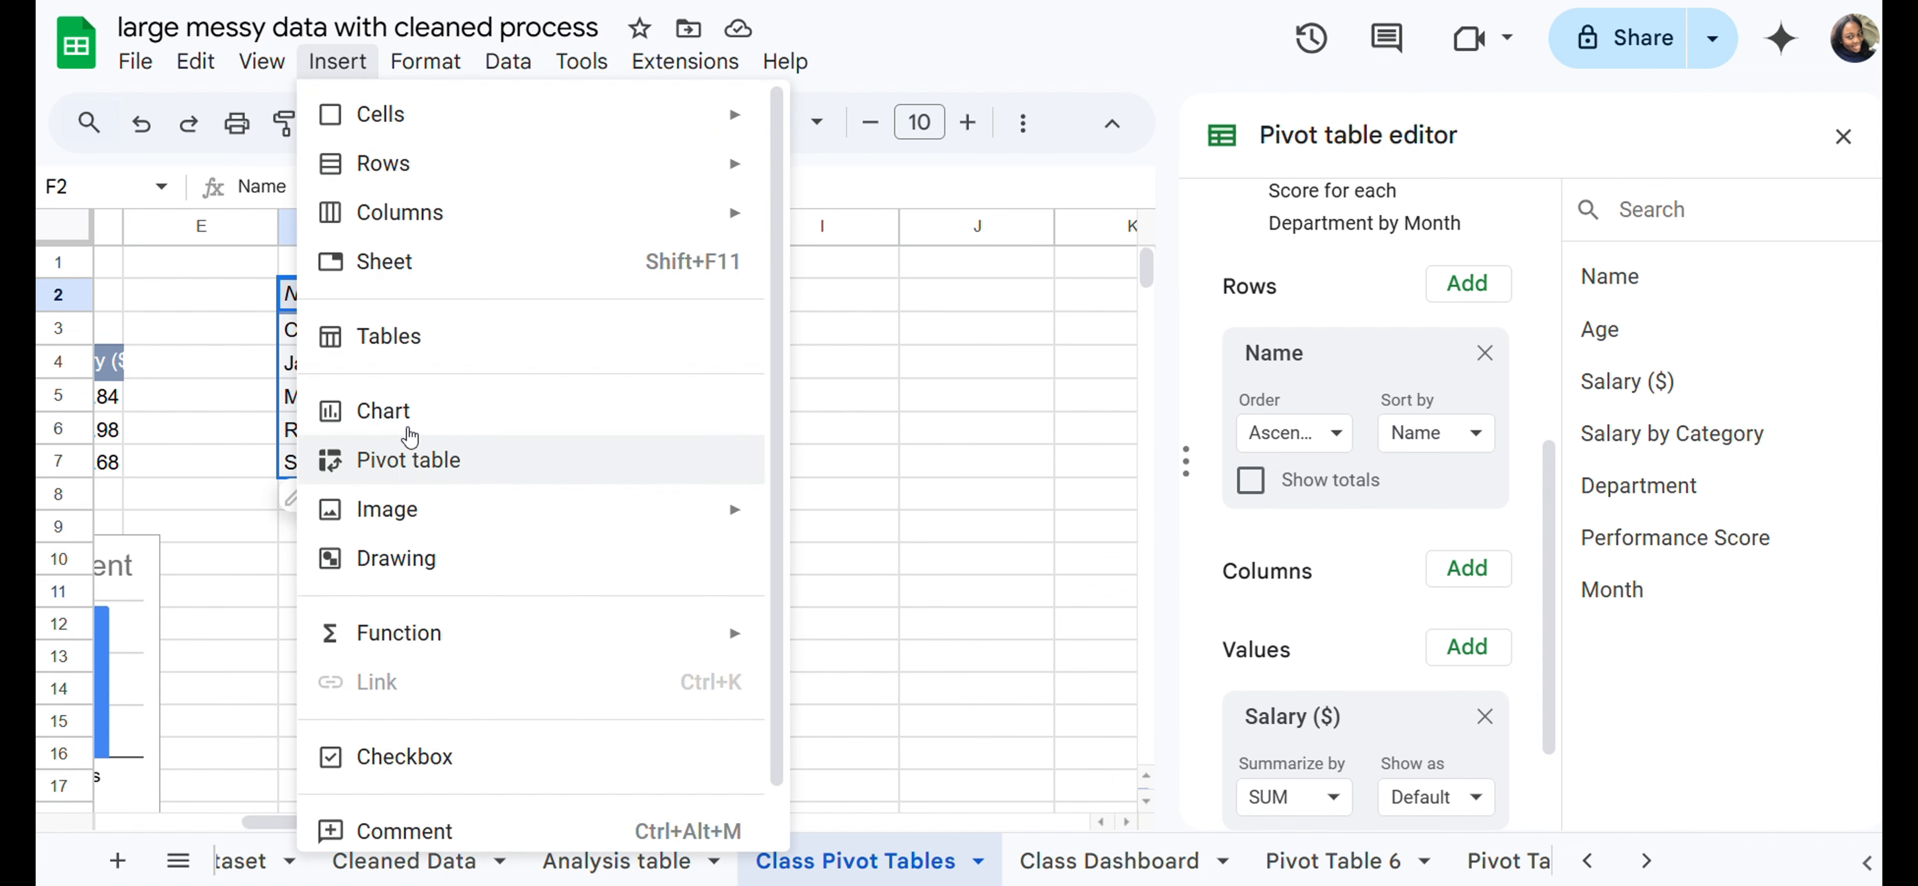
{"action": "left_click", "coordinate": [407, 412]}
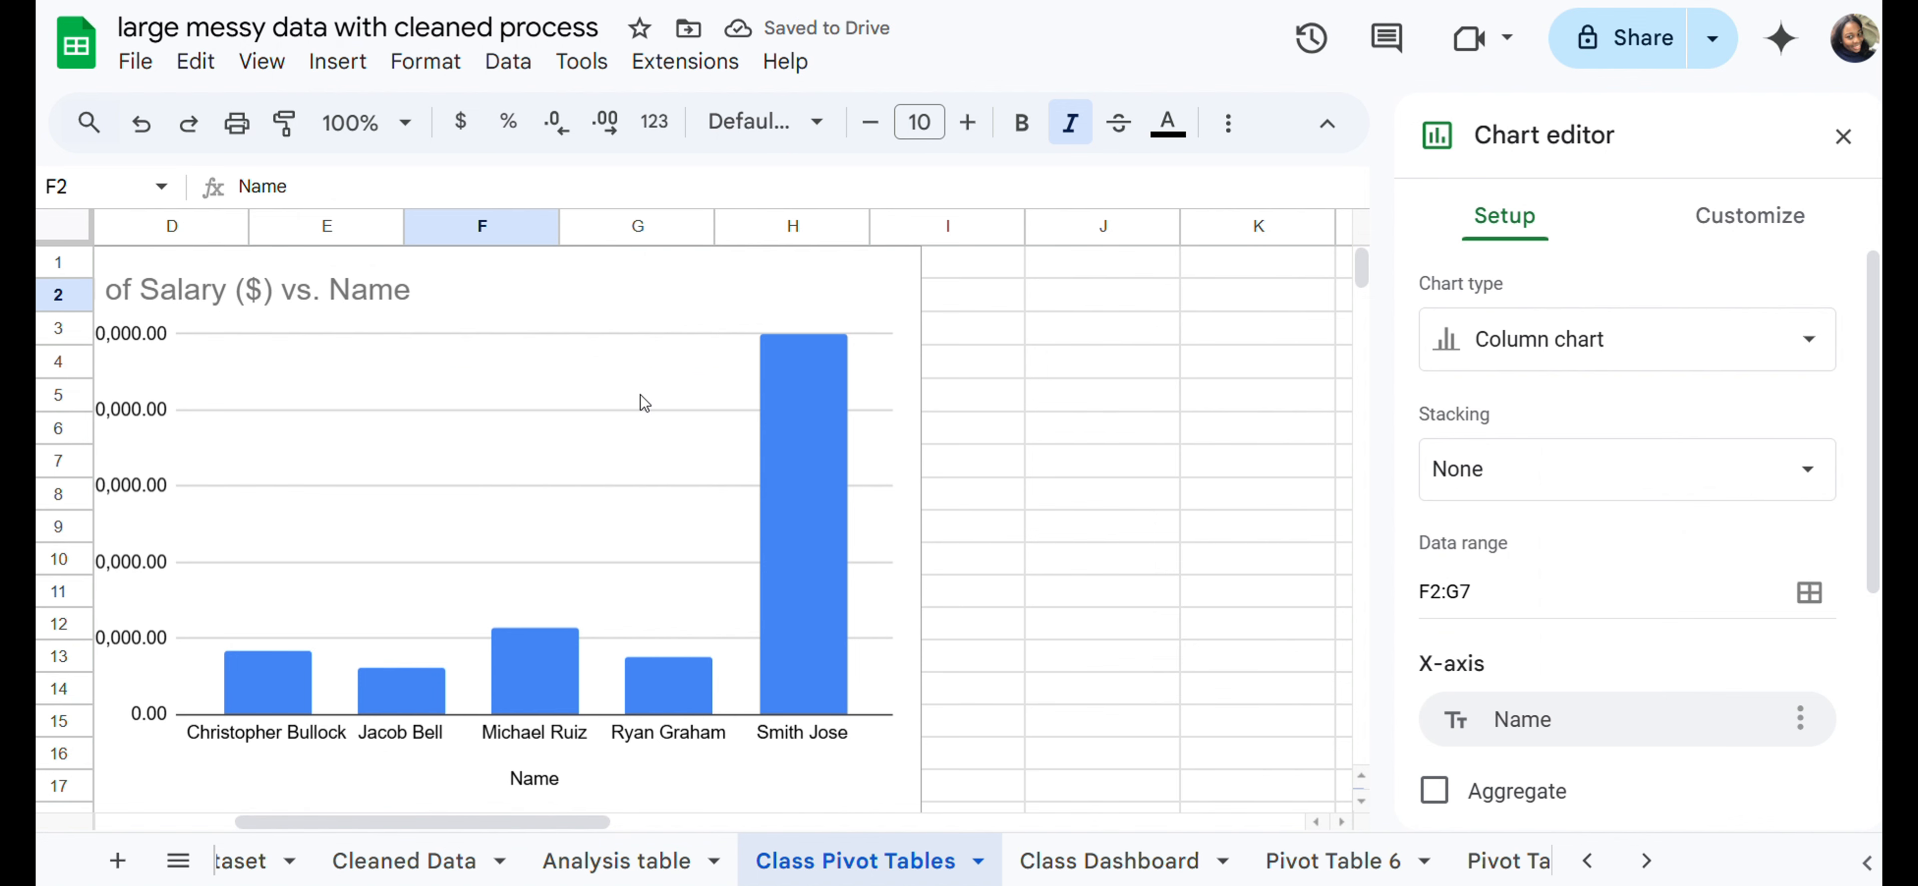
{"action": "left_click", "coordinate": [817, 445]}
{"action": "left_click_drag", "start_coordinate": [816, 444], "coordinate": [994, 428]}
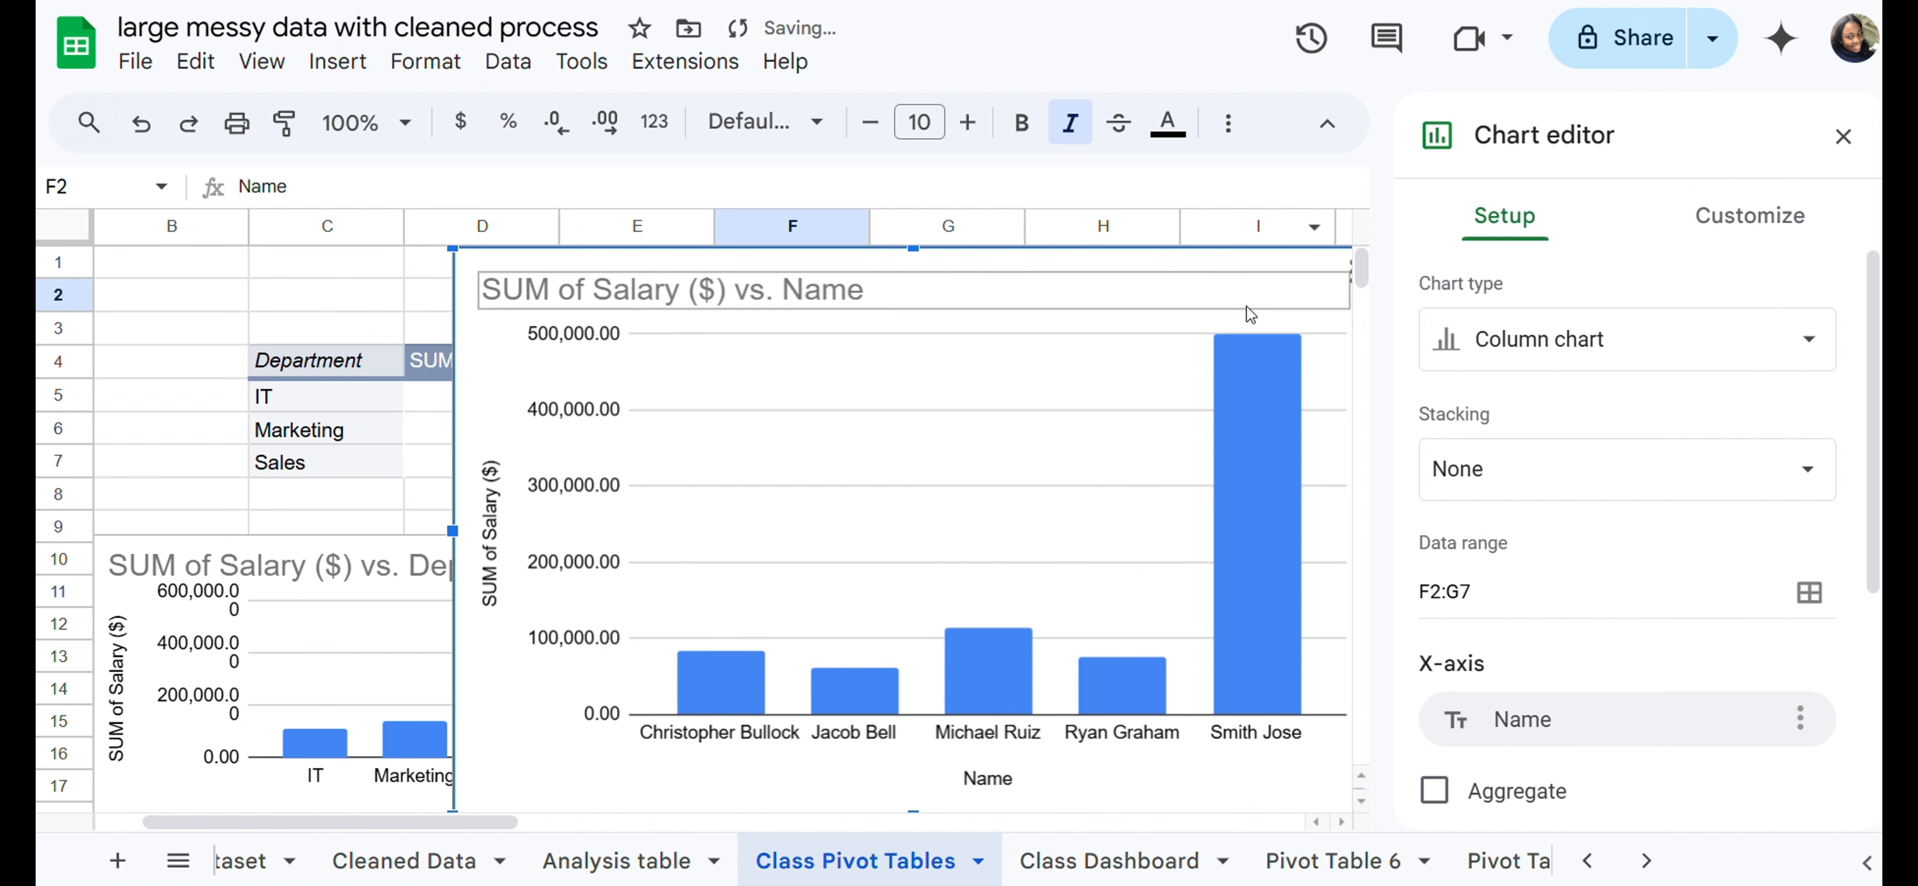
Step: Shrink the salary-by-name chart and place it beside the salary-by-department chart, below the name pivot table around row 10
{"action": "left_click_drag", "start_coordinate": [1169, 344], "coordinate": [1059, 348]}
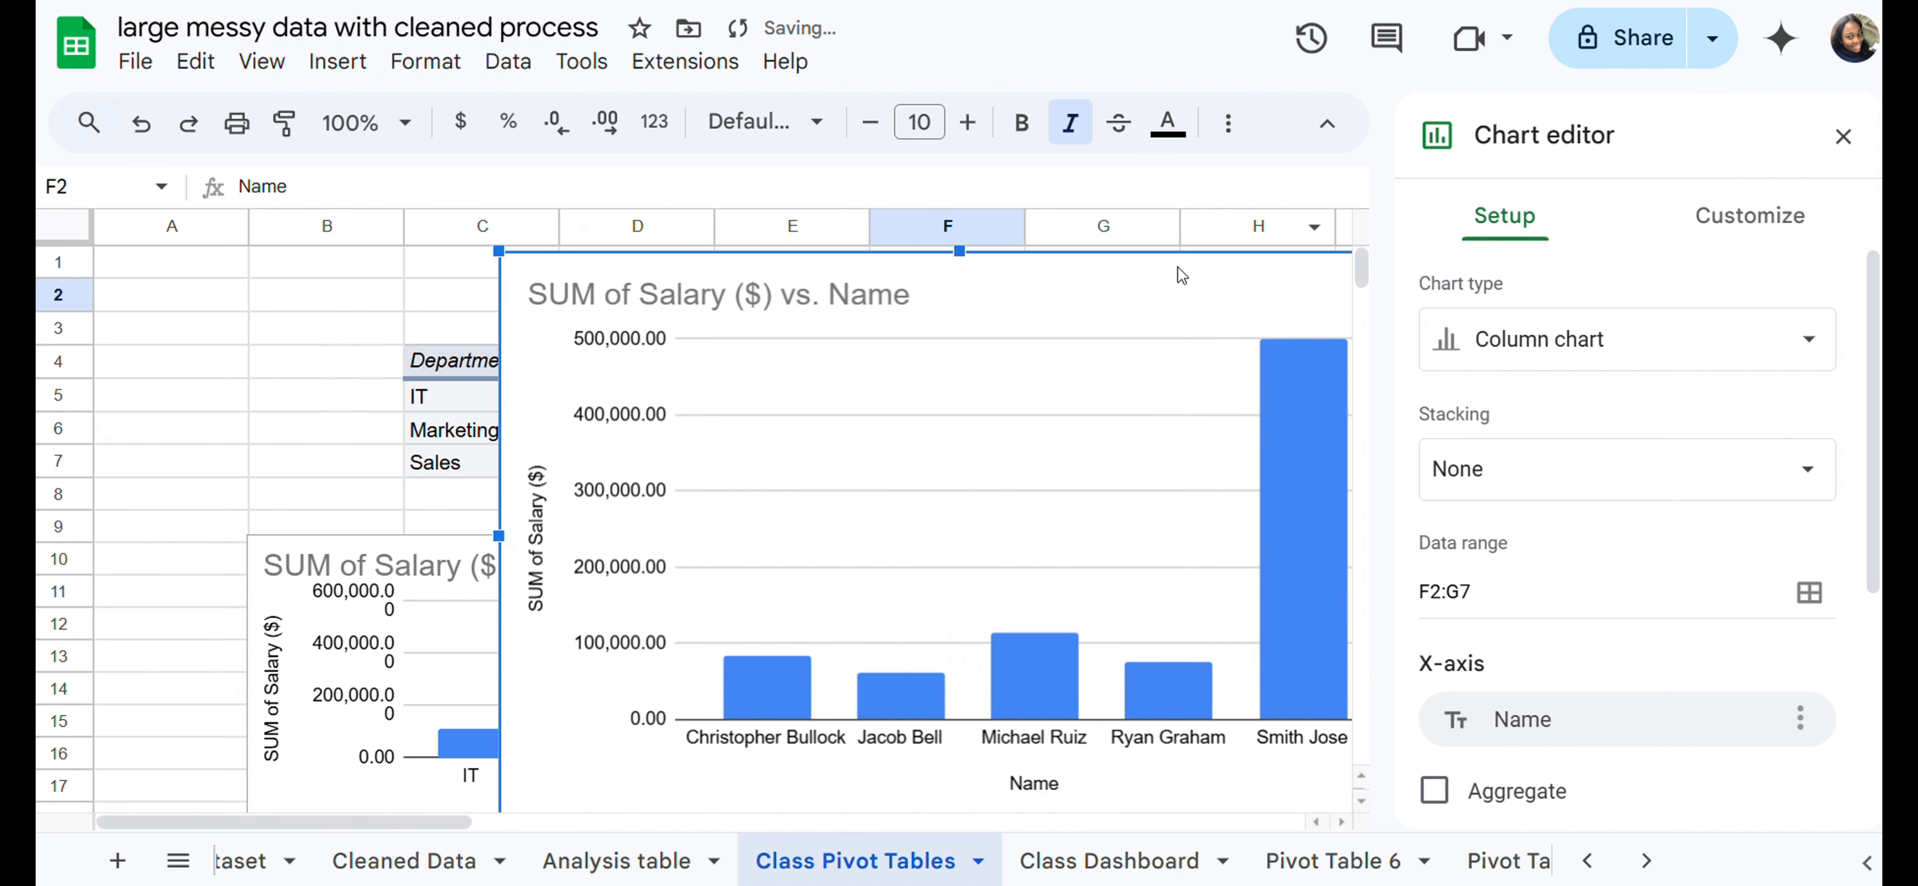
{"action": "left_click_drag", "start_coordinate": [1064, 421], "coordinate": [879, 557]}
{"action": "scroll", "coordinate": [879, 557], "scroll_direction": "down", "scroll_amount": 1}
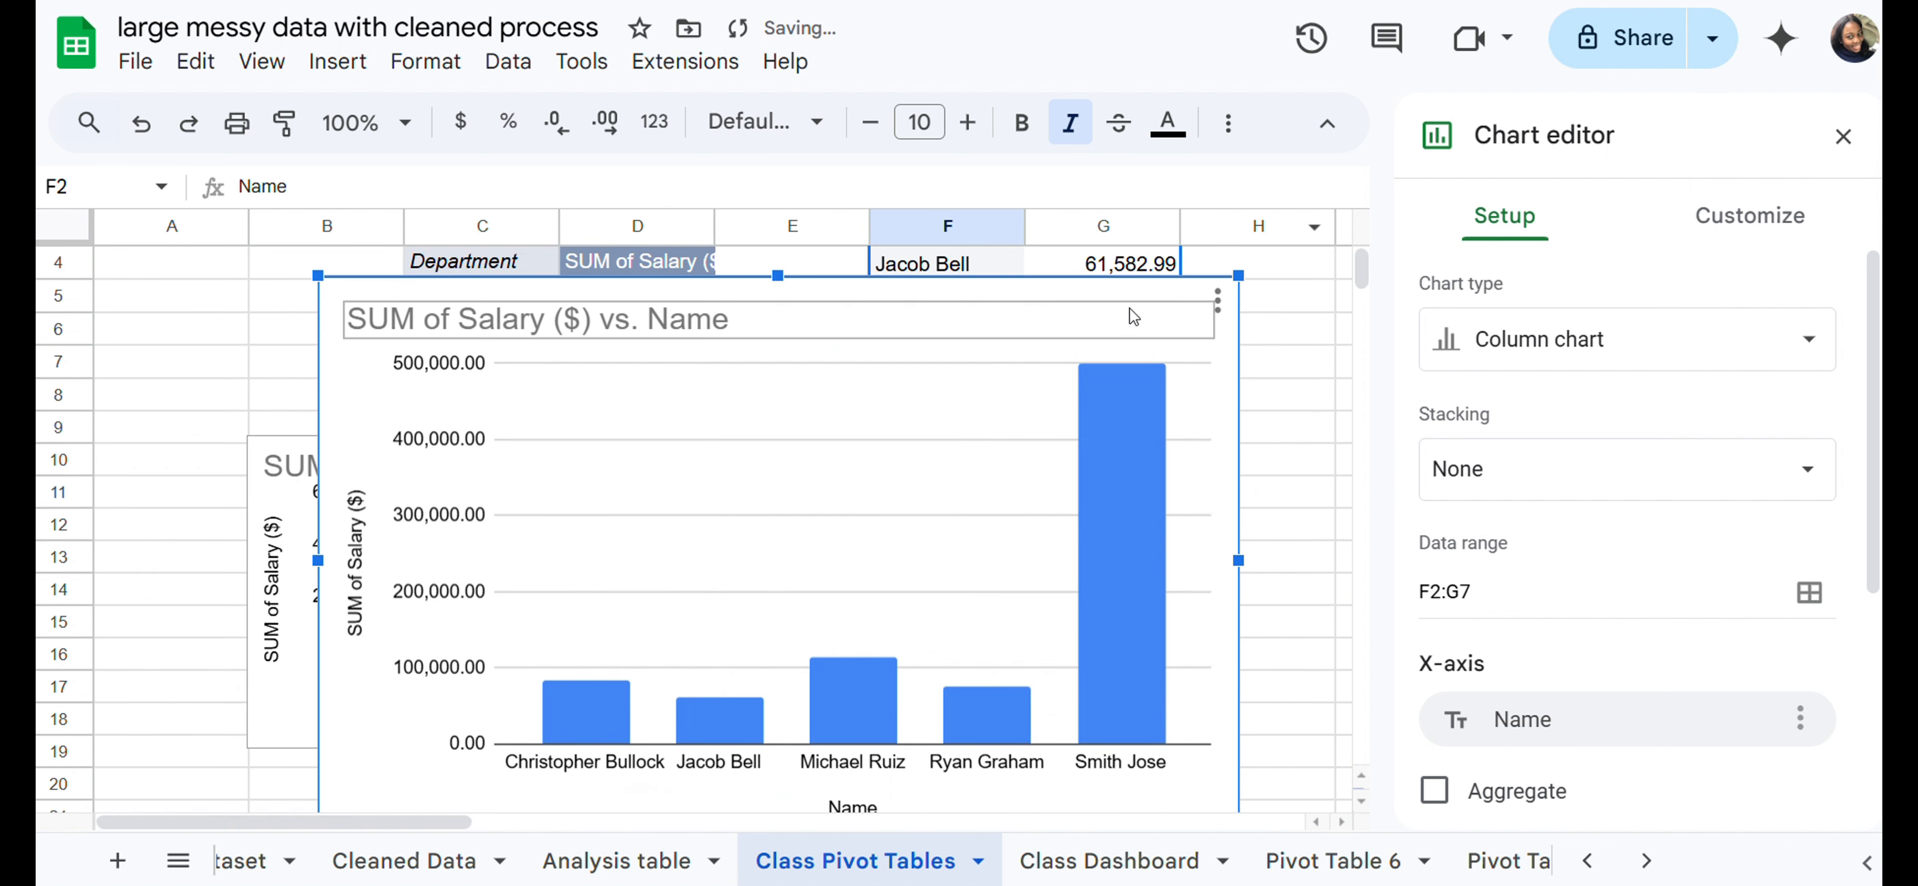
{"action": "left_click_drag", "start_coordinate": [1233, 276], "coordinate": [729, 716]}
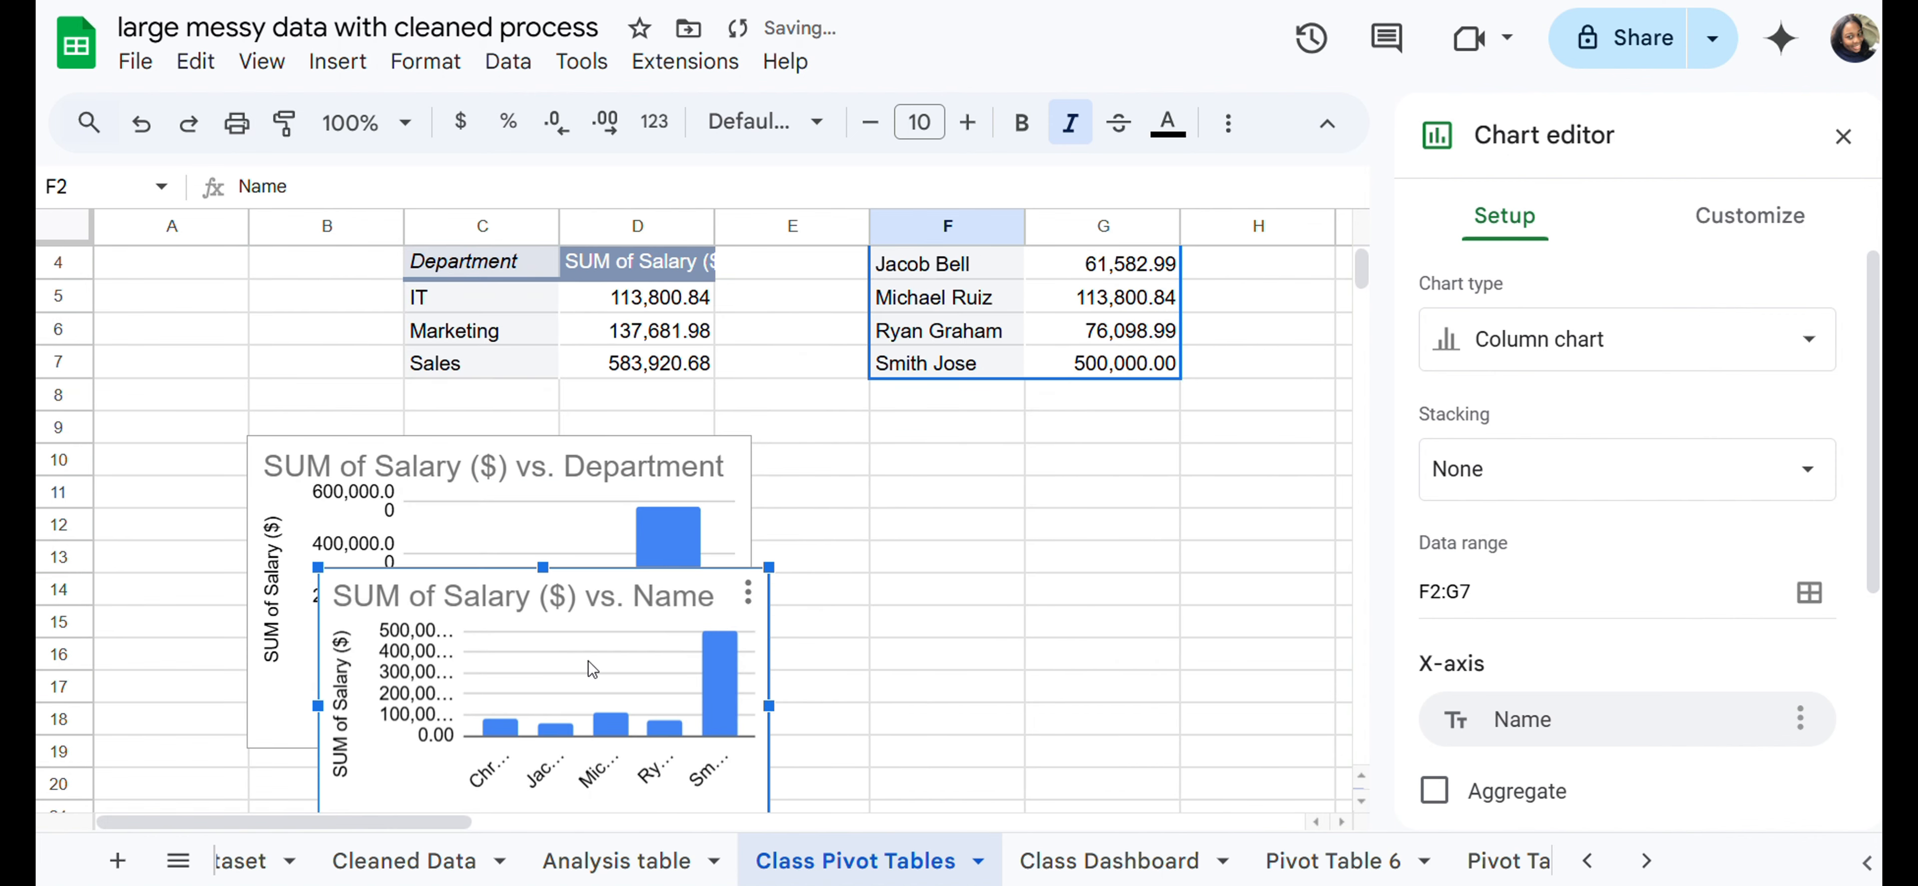
{"action": "left_click_drag", "start_coordinate": [596, 665], "coordinate": [1157, 528]}
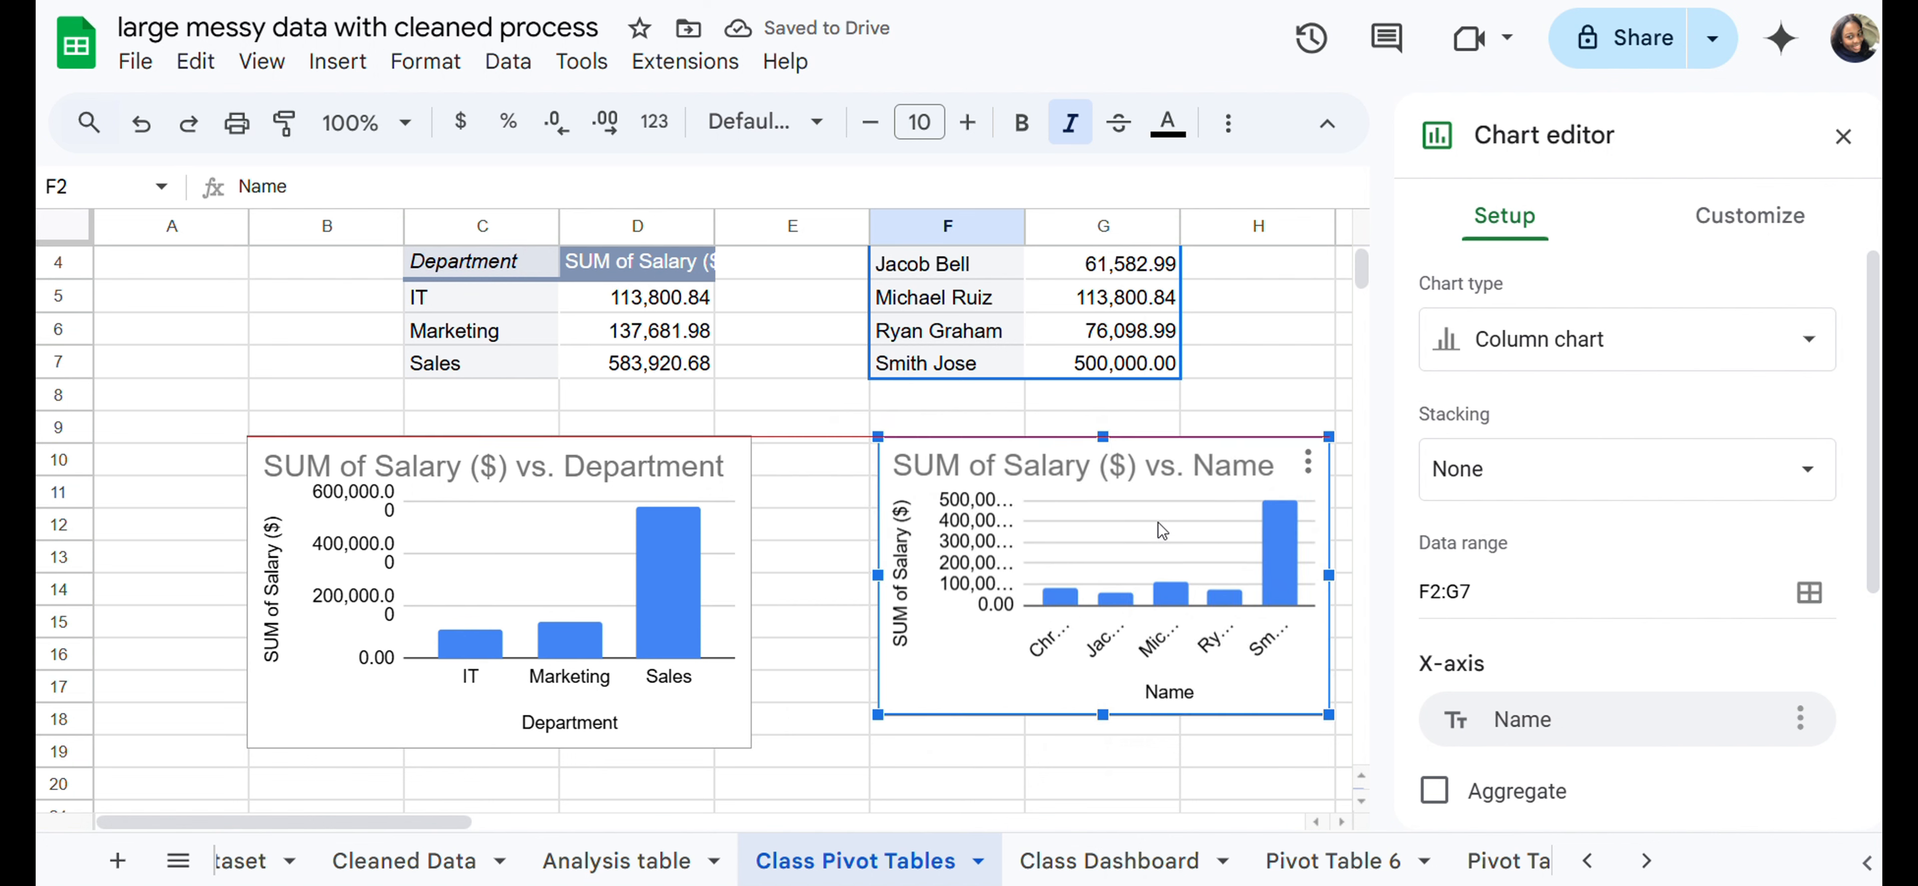
{"action": "left_click_drag", "start_coordinate": [784, 499], "coordinate": [601, 507]}
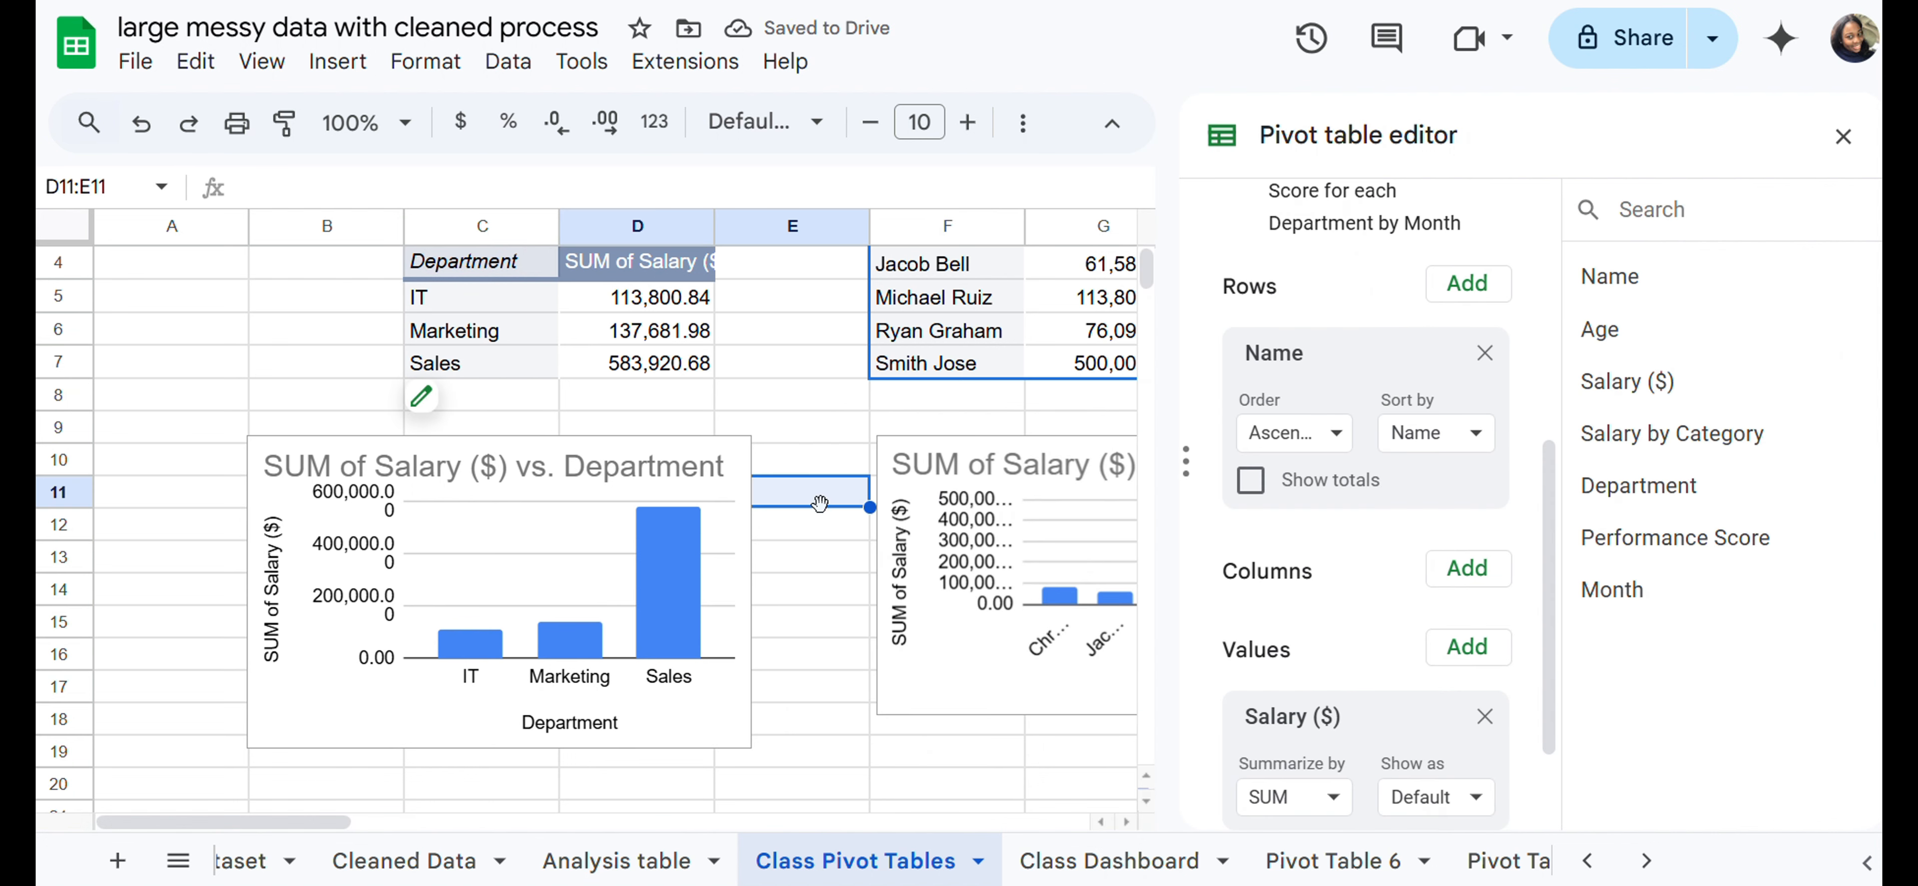
{"action": "left_click", "coordinate": [801, 431]}
Step: Enlarge the salary-by-name chart to span about columns F to J and rows 9 to 20, and close the pivot table editor
{"action": "scroll", "coordinate": [801, 435], "scroll_direction": "right", "scroll_amount": 1}
{"action": "scroll", "coordinate": [801, 431], "scroll_direction": "right", "scroll_amount": 6}
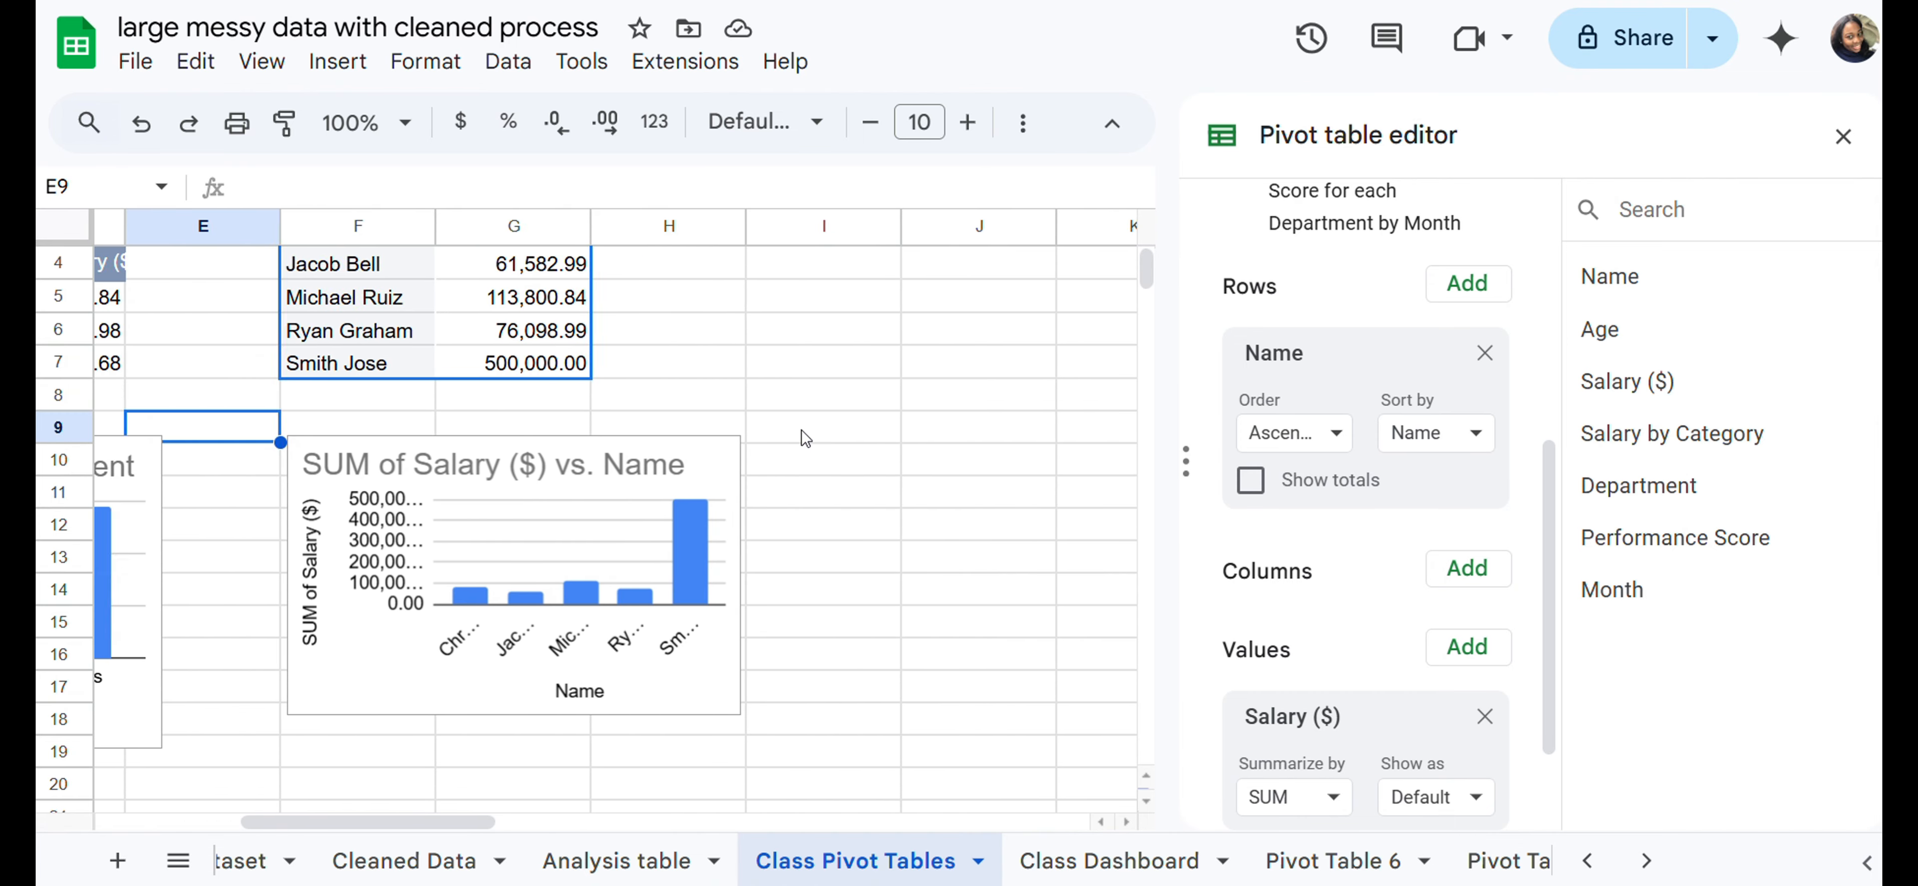
{"action": "left_click", "coordinate": [585, 493]}
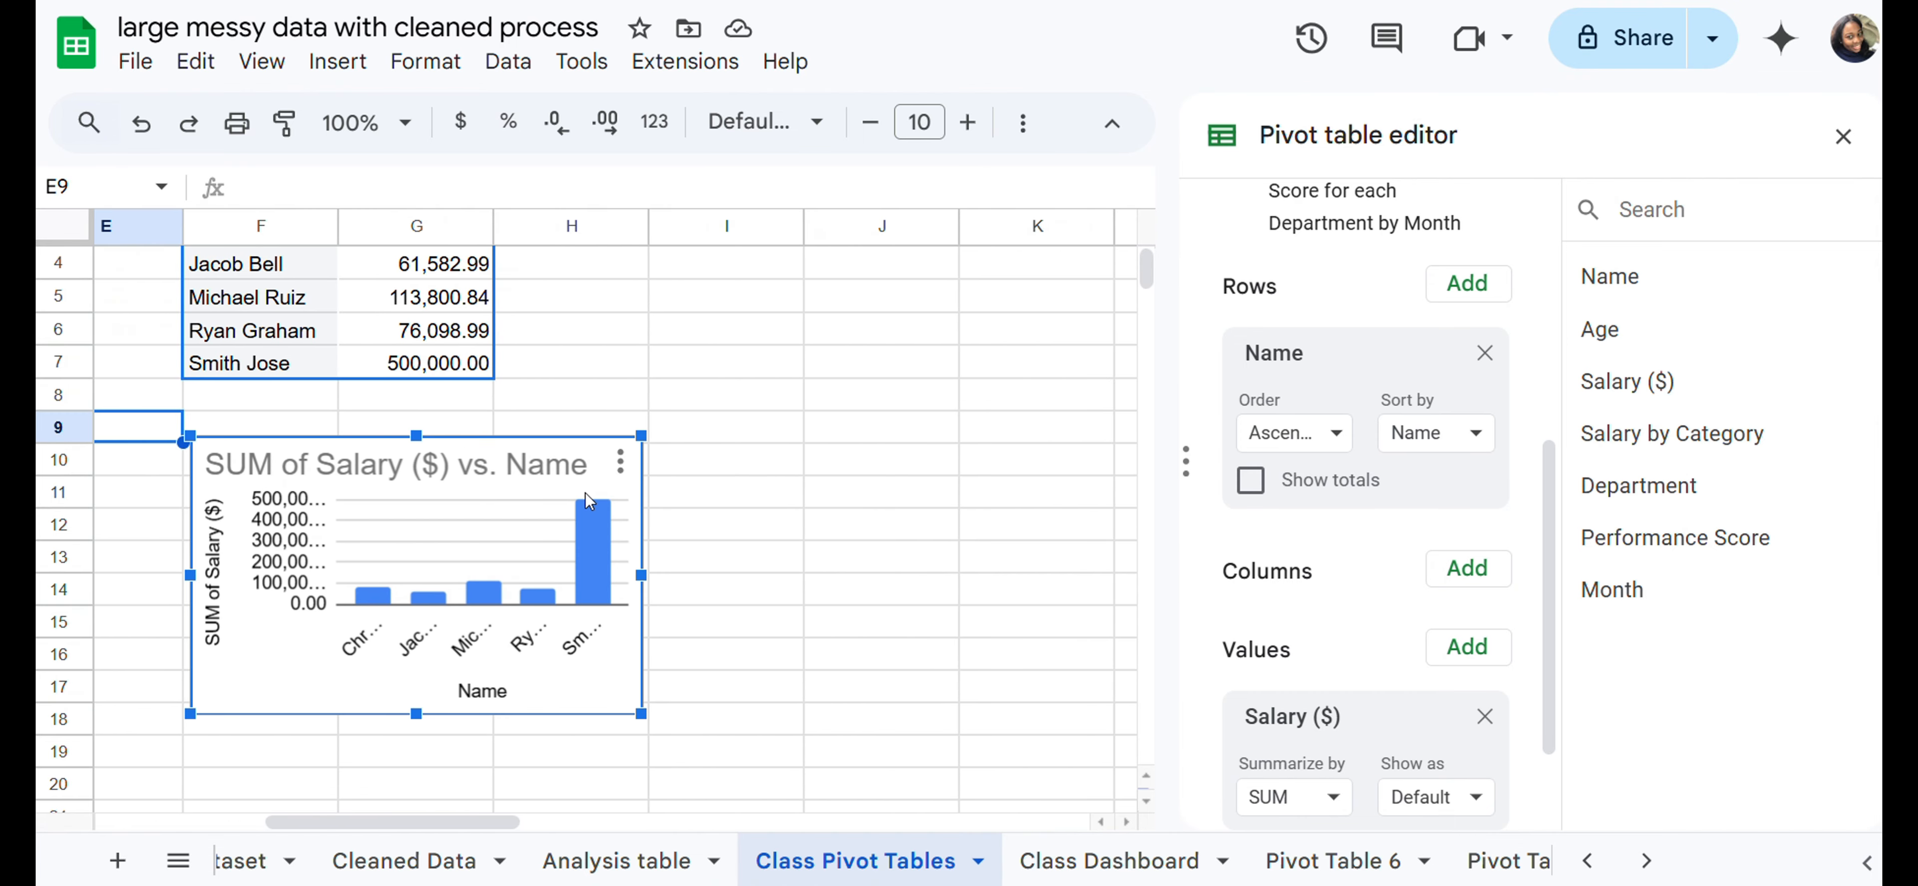
{"action": "left_click_drag", "start_coordinate": [652, 432], "coordinate": [734, 378]}
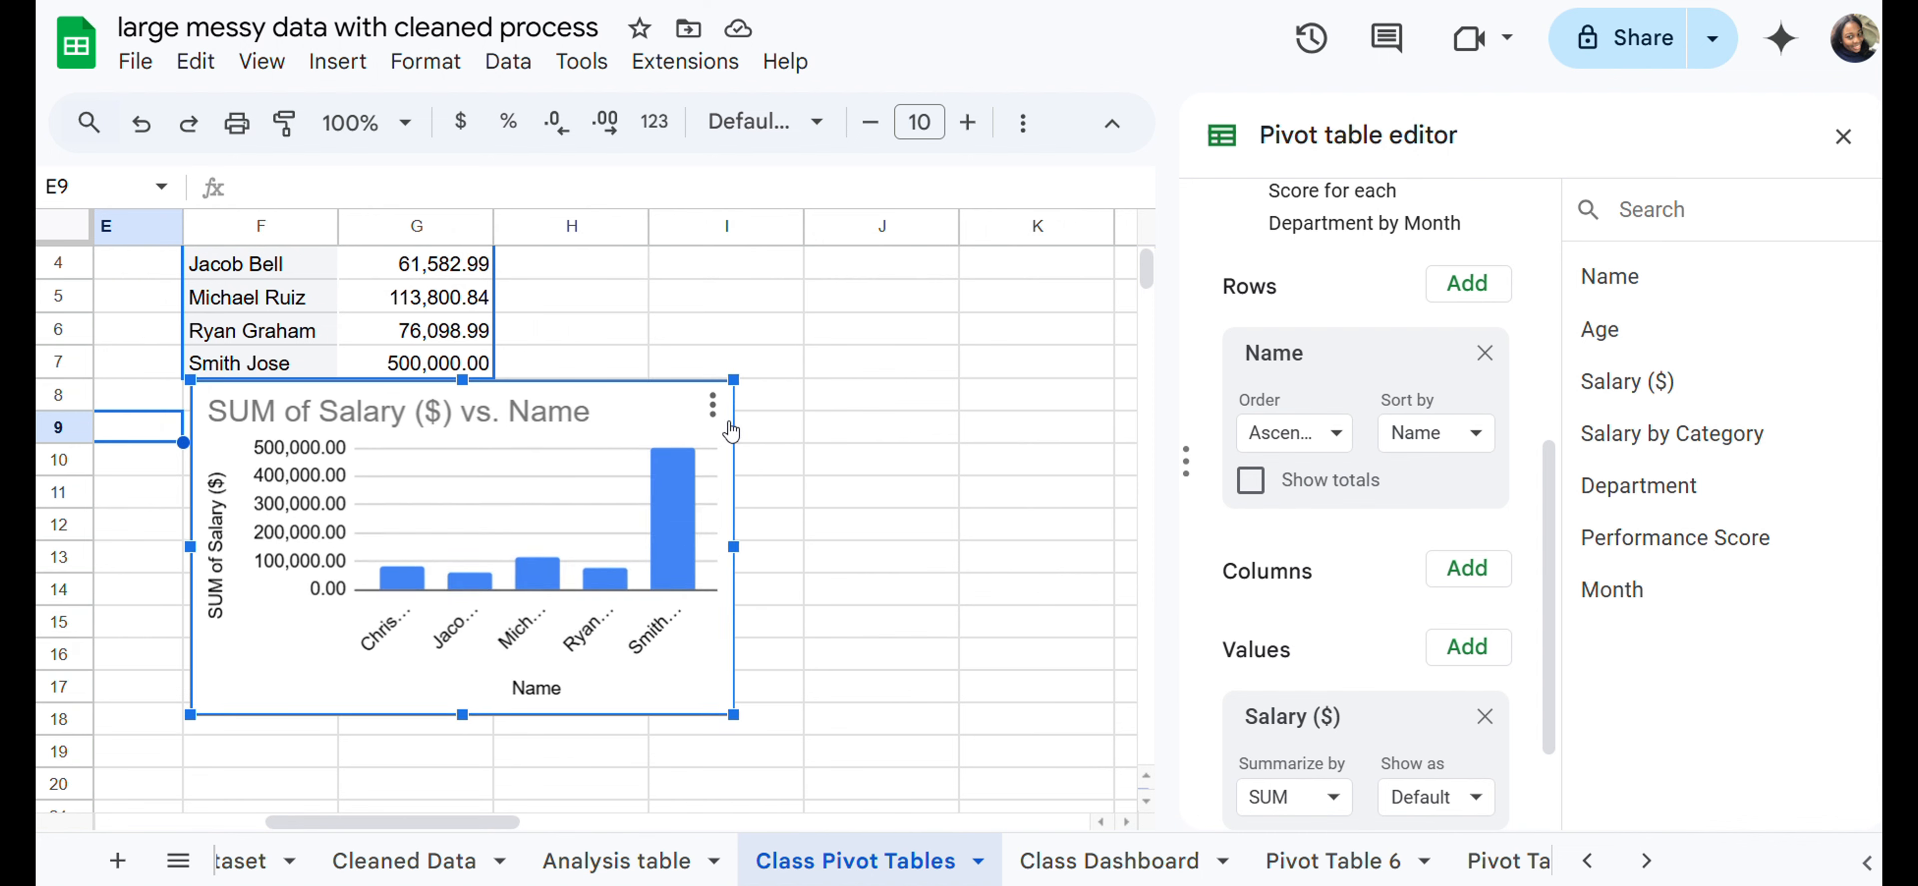
{"action": "left_click_drag", "start_coordinate": [594, 490], "coordinate": [626, 551]}
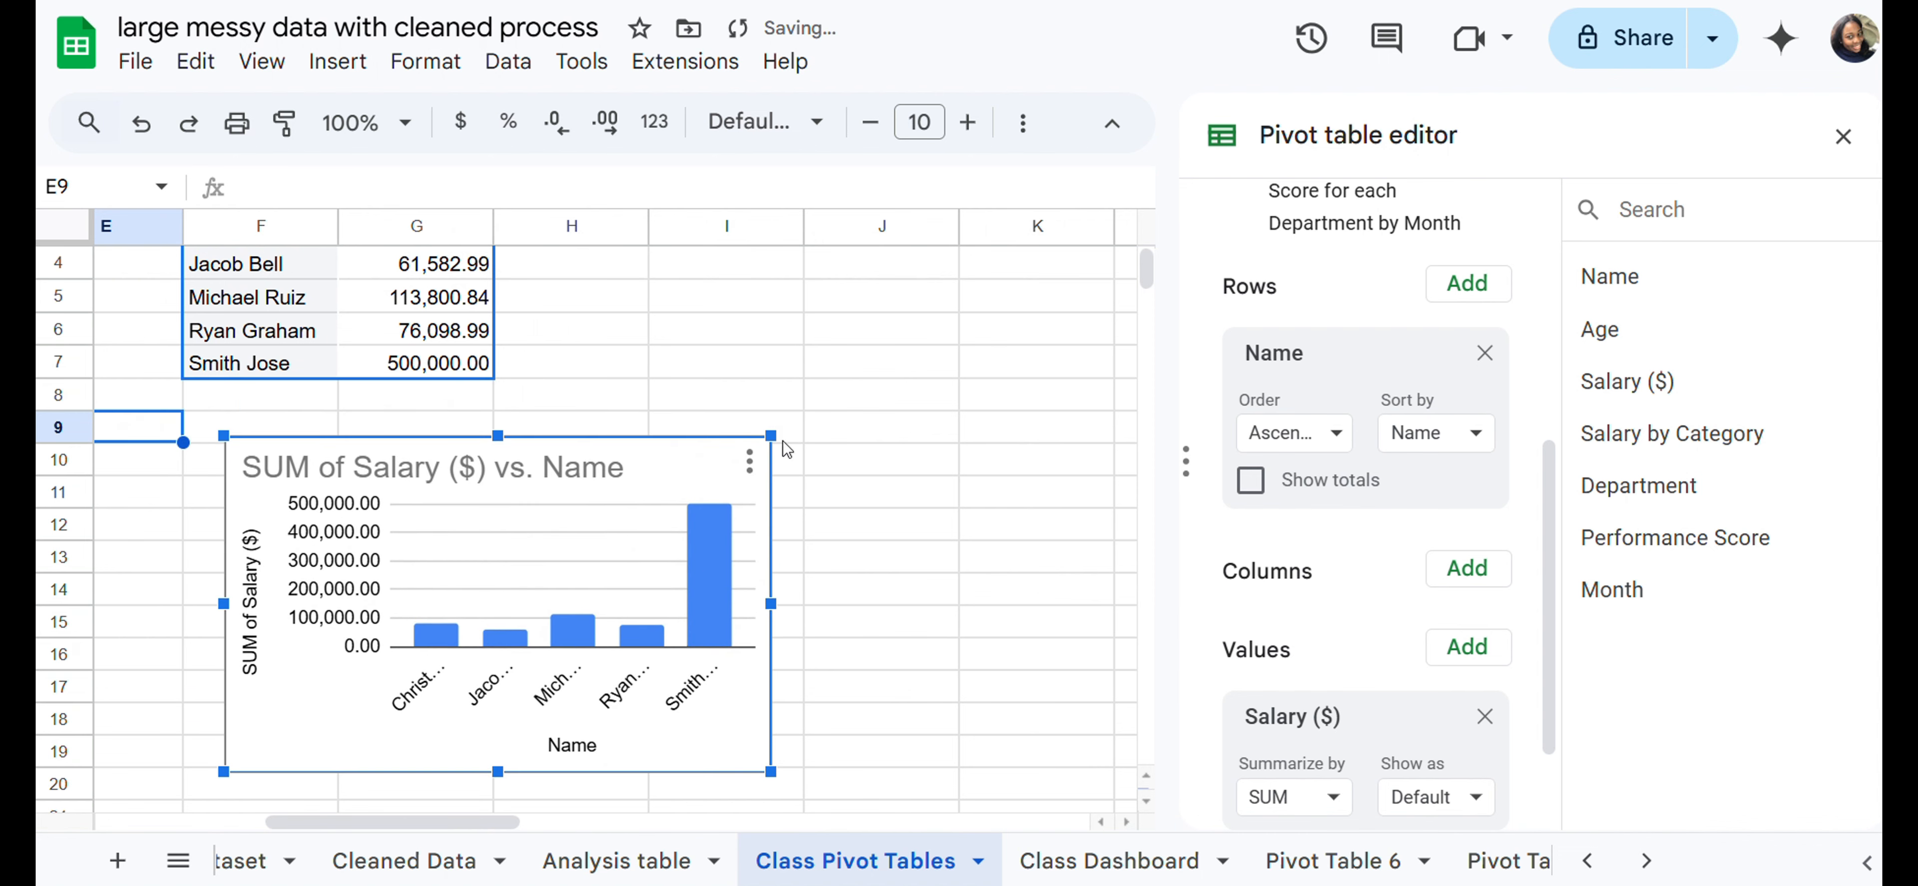
{"action": "left_click_drag", "start_coordinate": [774, 432], "coordinate": [838, 395]}
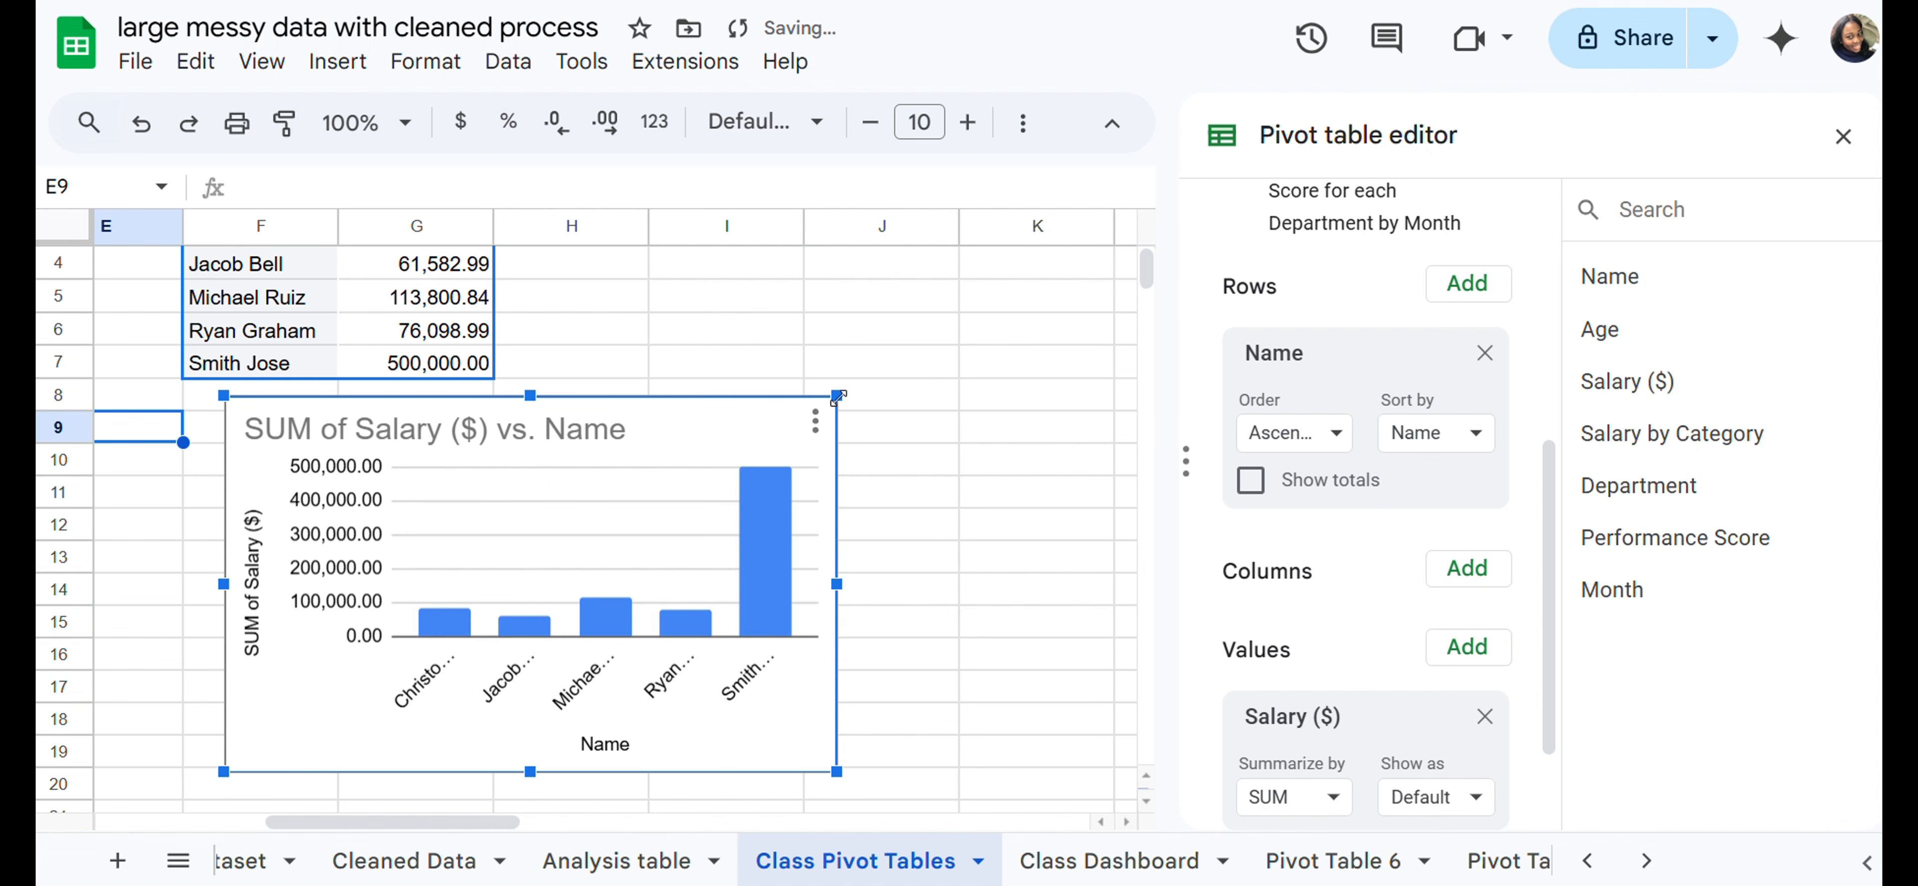
{"action": "left_click_drag", "start_coordinate": [682, 500], "coordinate": [676, 528]}
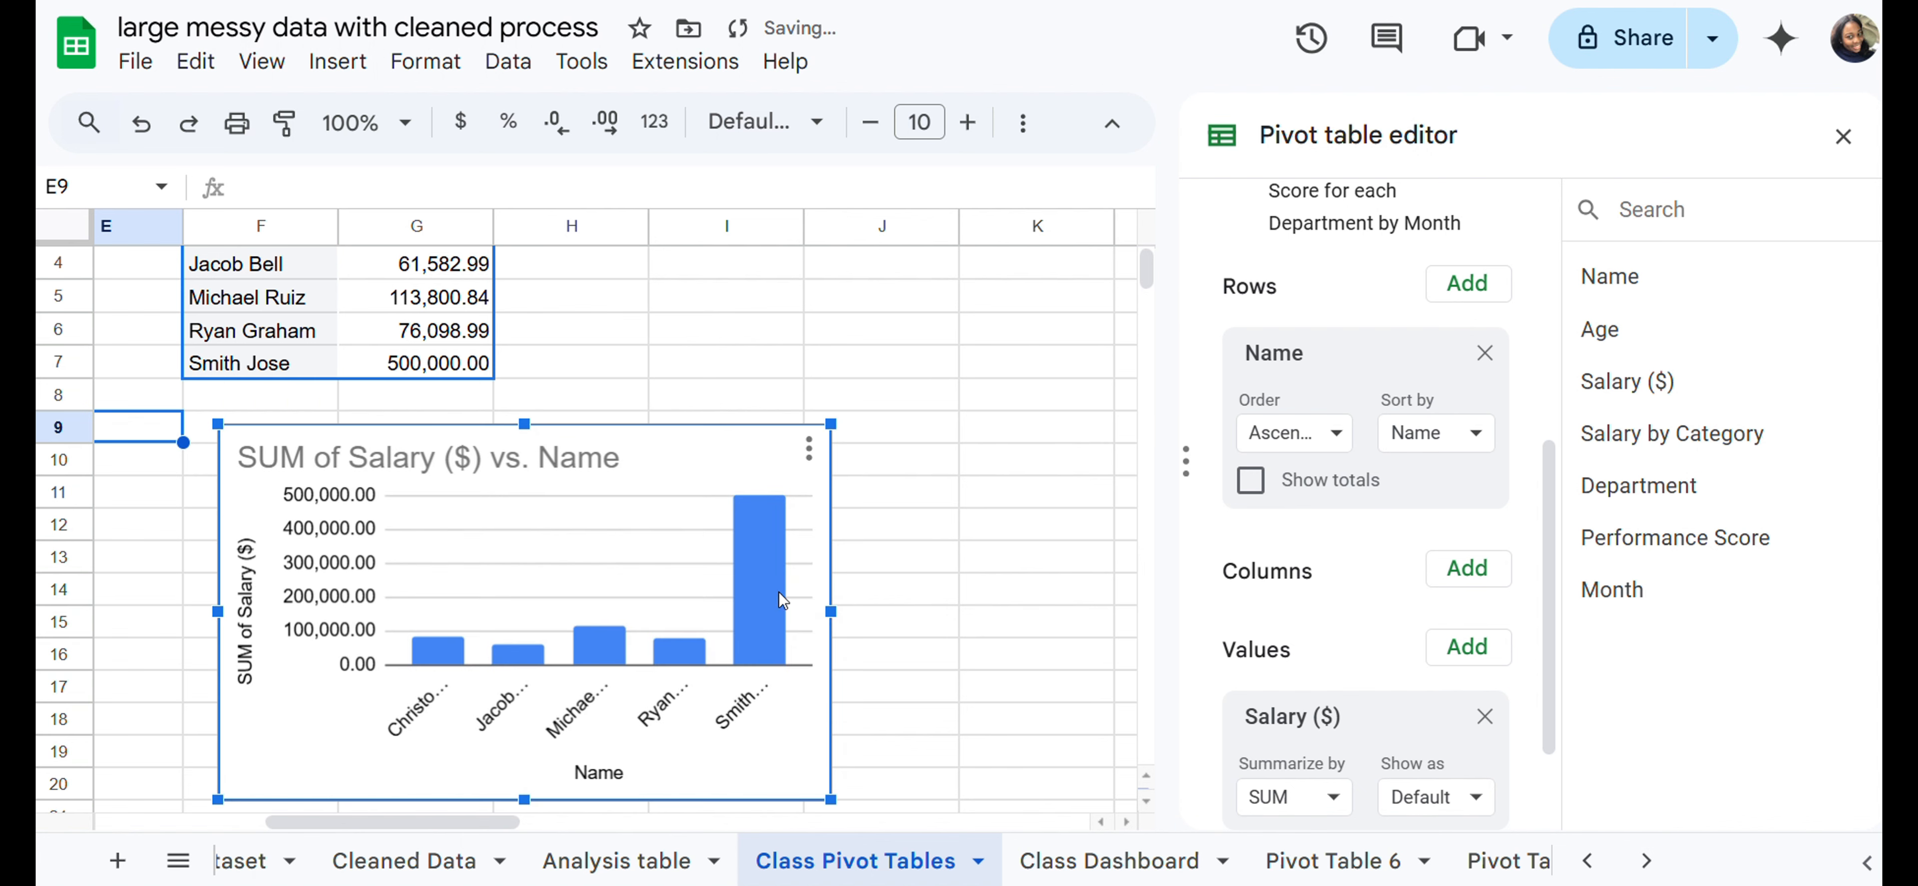
{"action": "left_click_drag", "start_coordinate": [832, 612], "coordinate": [959, 625]}
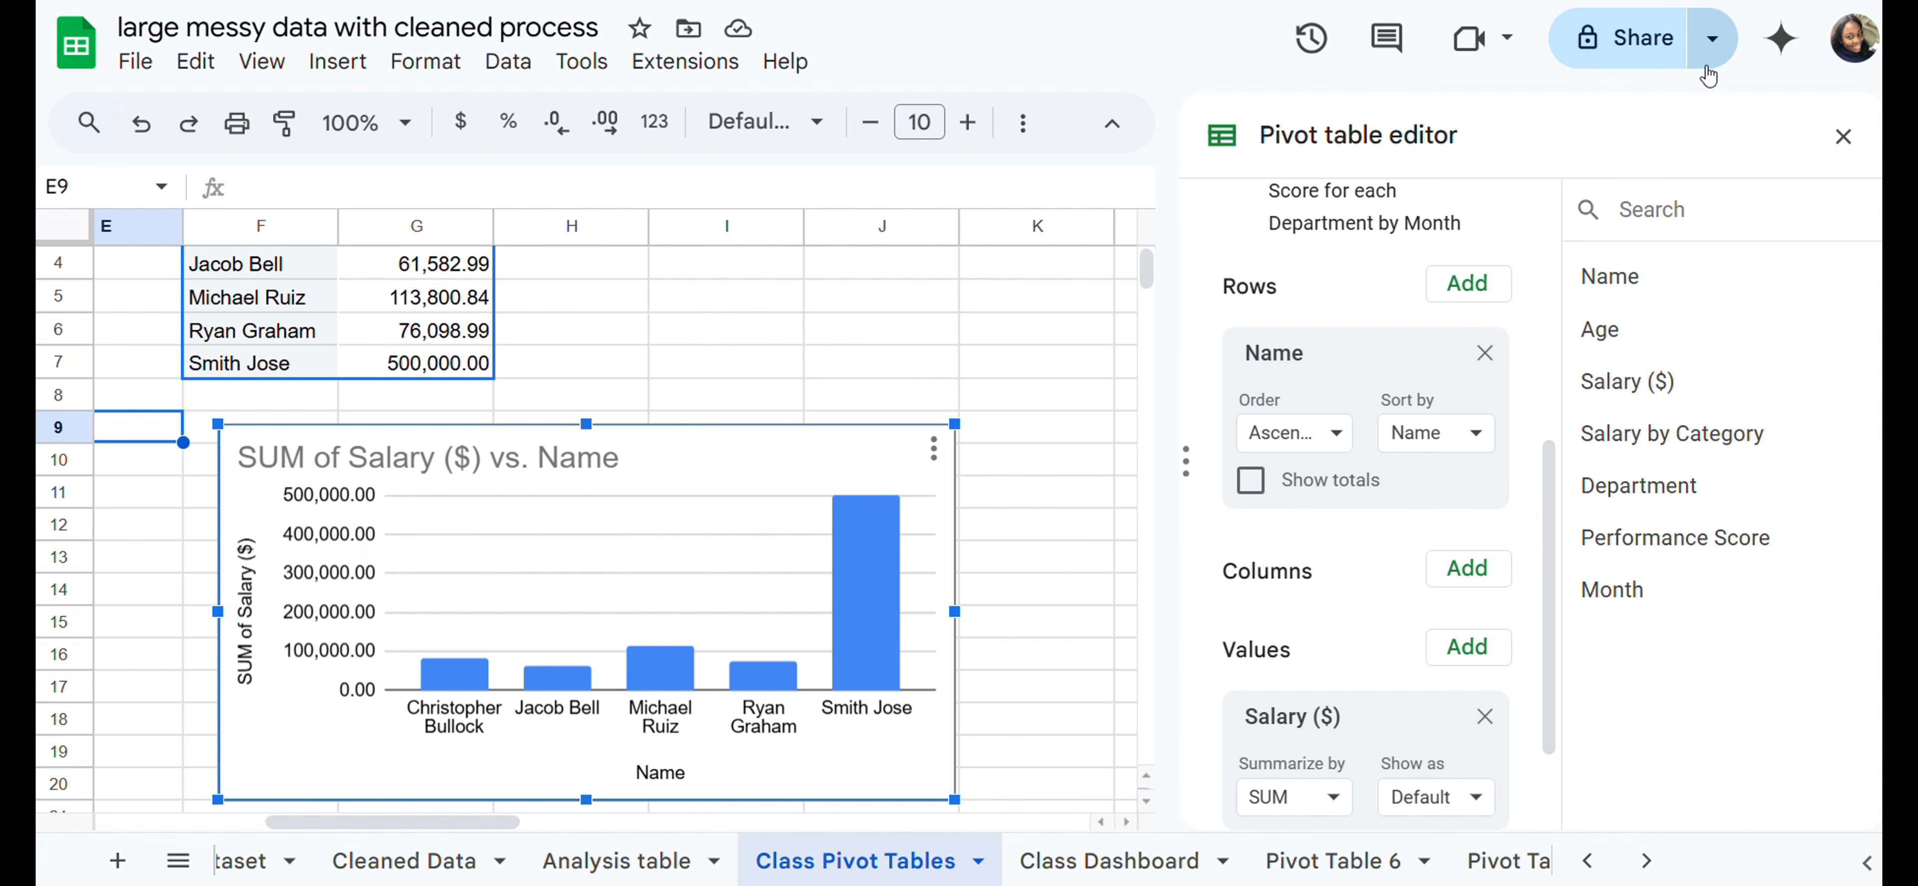
{"action": "scroll", "coordinate": [1452, 313], "scroll_direction": "up", "scroll_amount": 5}
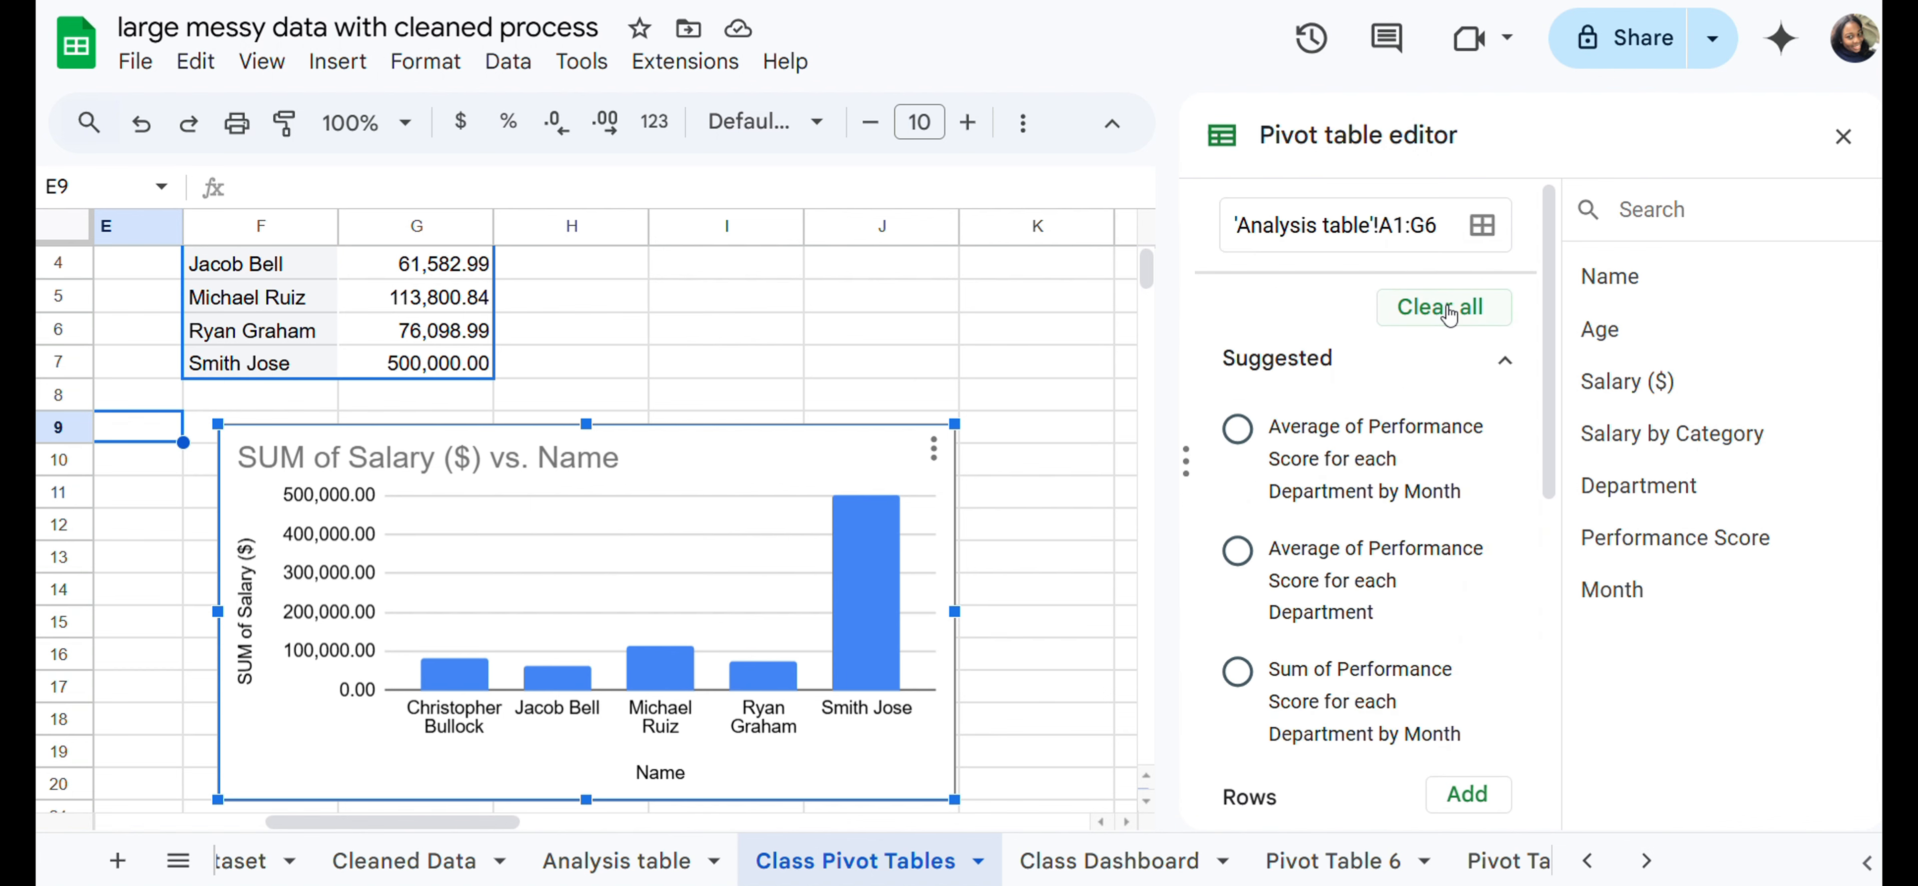
{"action": "left_click", "coordinate": [1844, 137]}
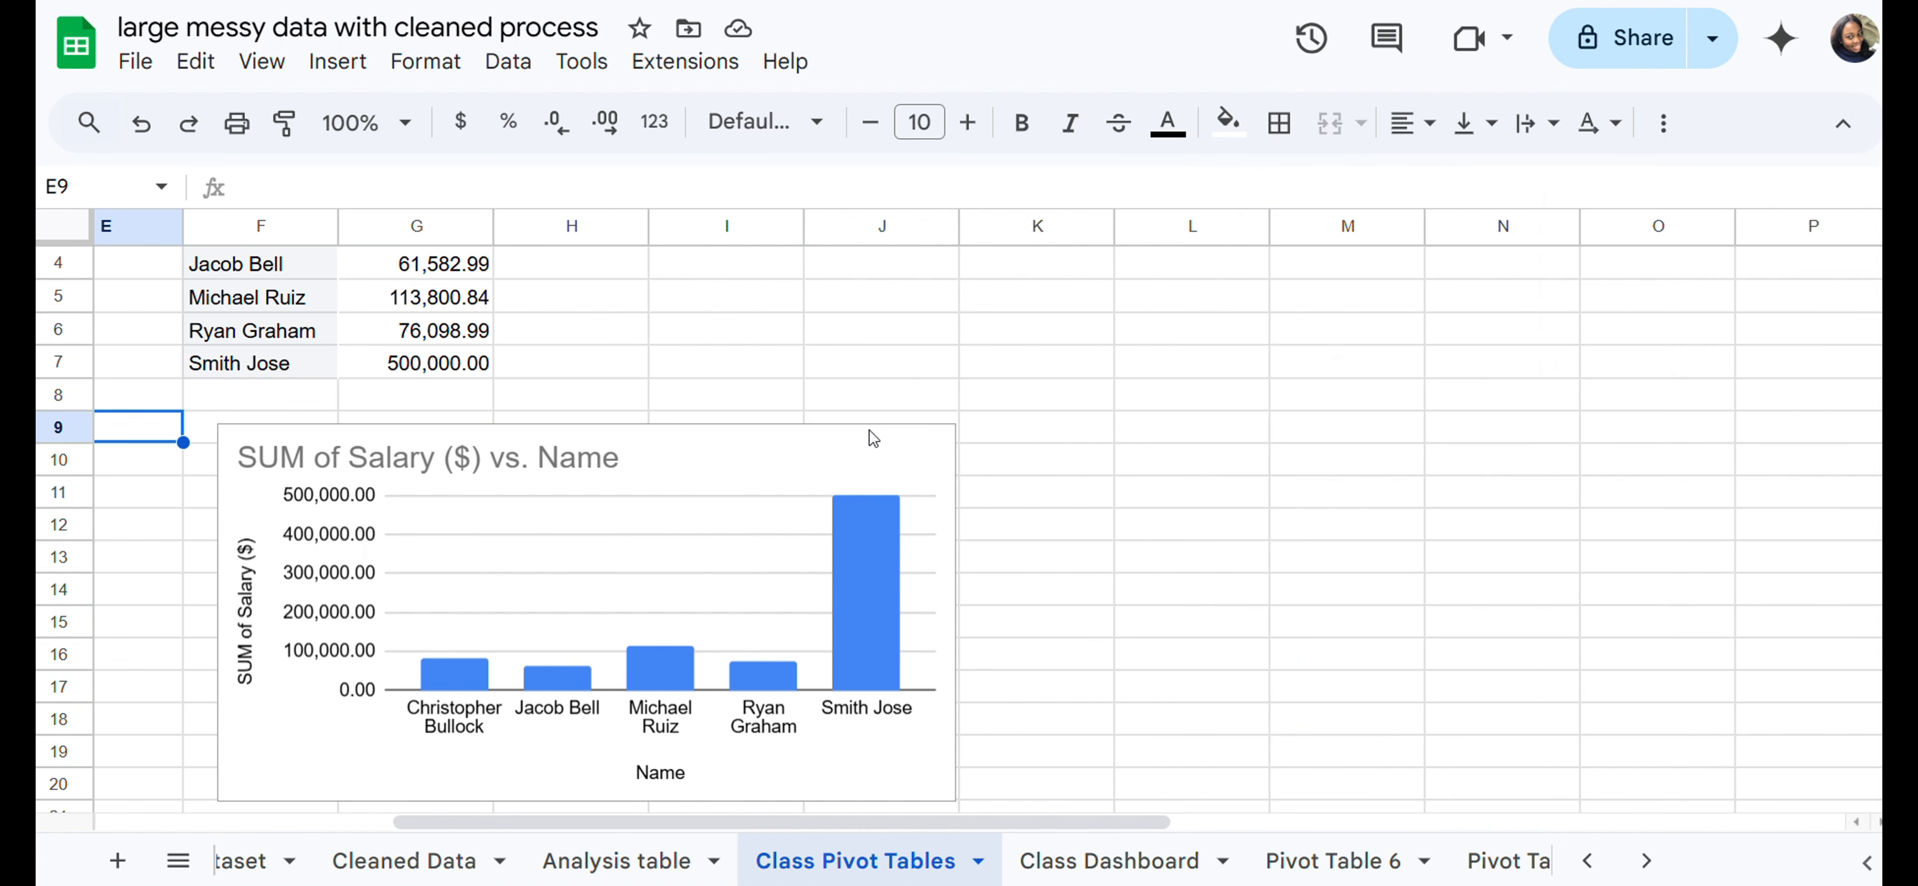
Step: Examine the salary-by-name chart's title, style and chart type options in the chart editor
{"action": "double_click", "coordinate": [782, 516]}
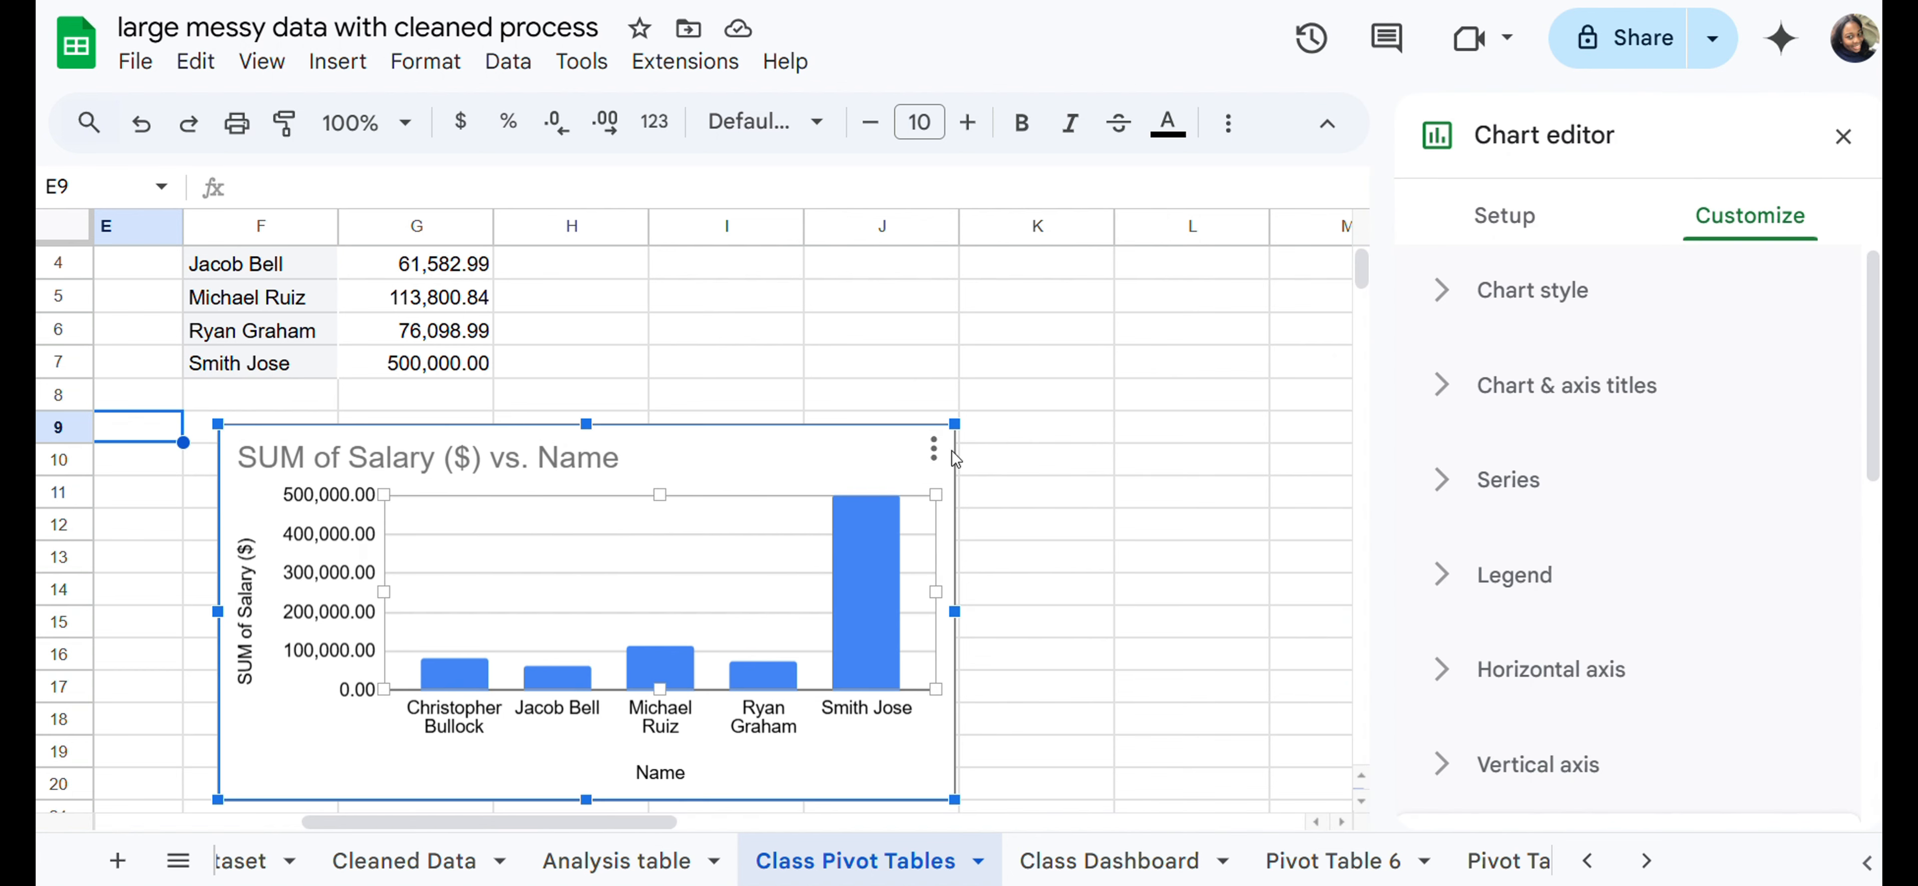
{"action": "left_click", "coordinate": [934, 451]}
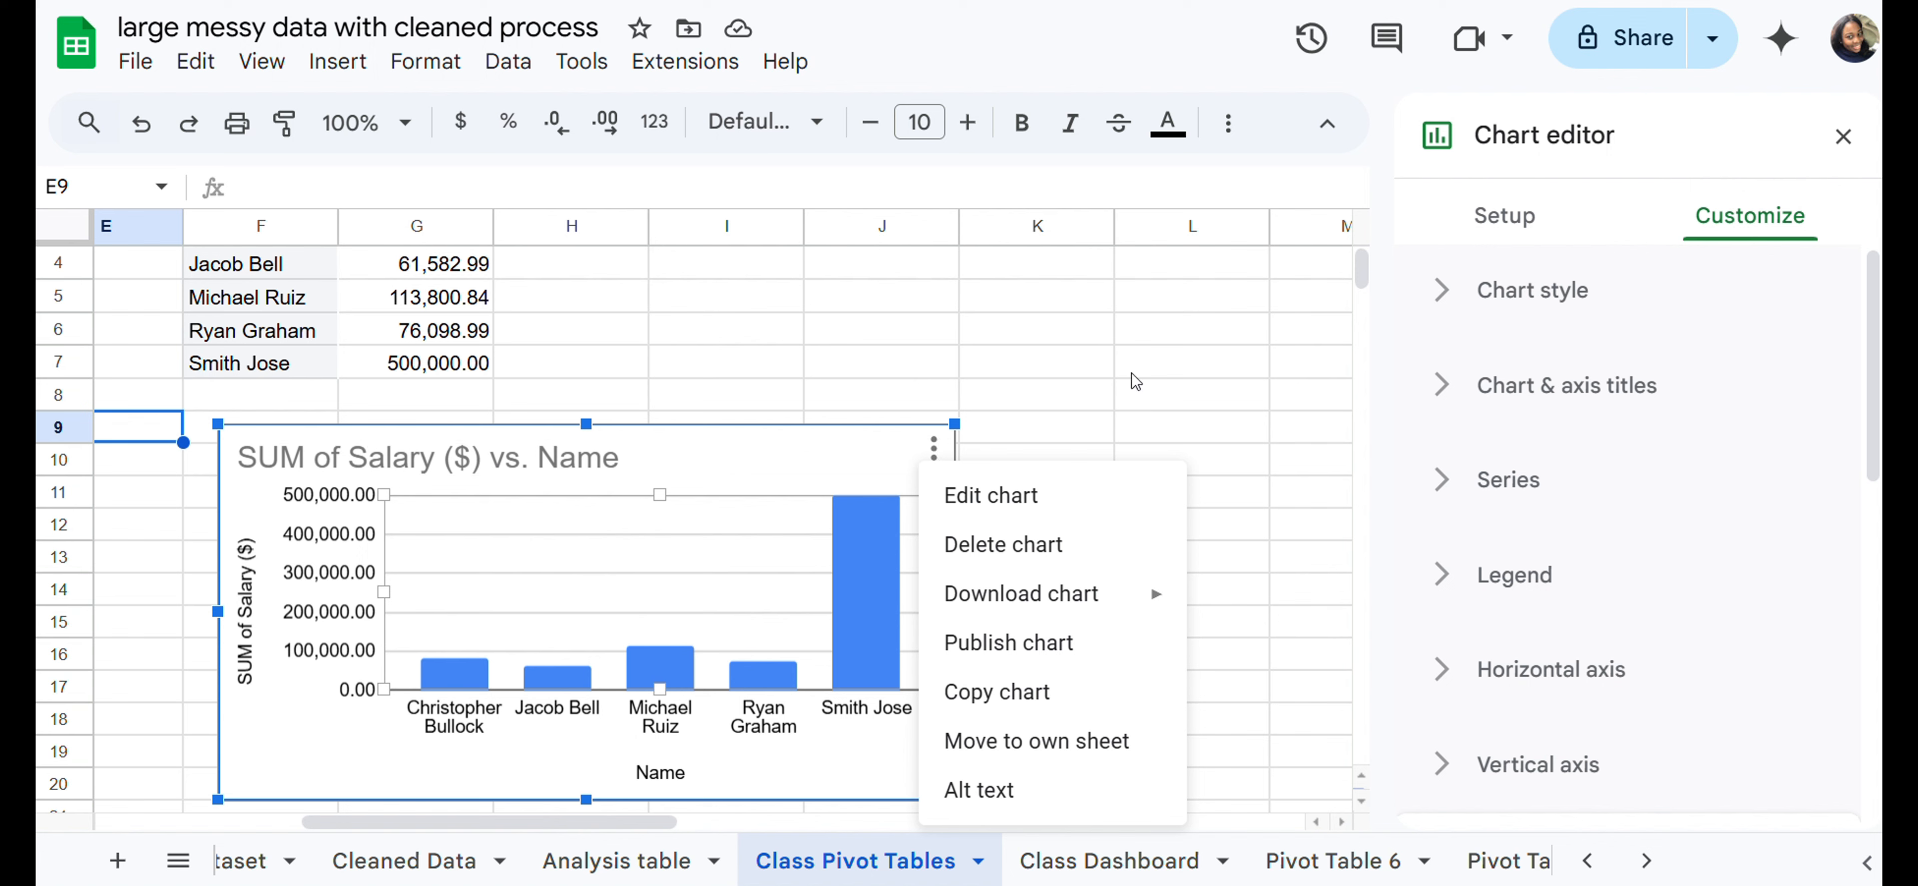
{"action": "left_click", "coordinate": [1593, 385]}
{"action": "left_click", "coordinate": [1593, 385]}
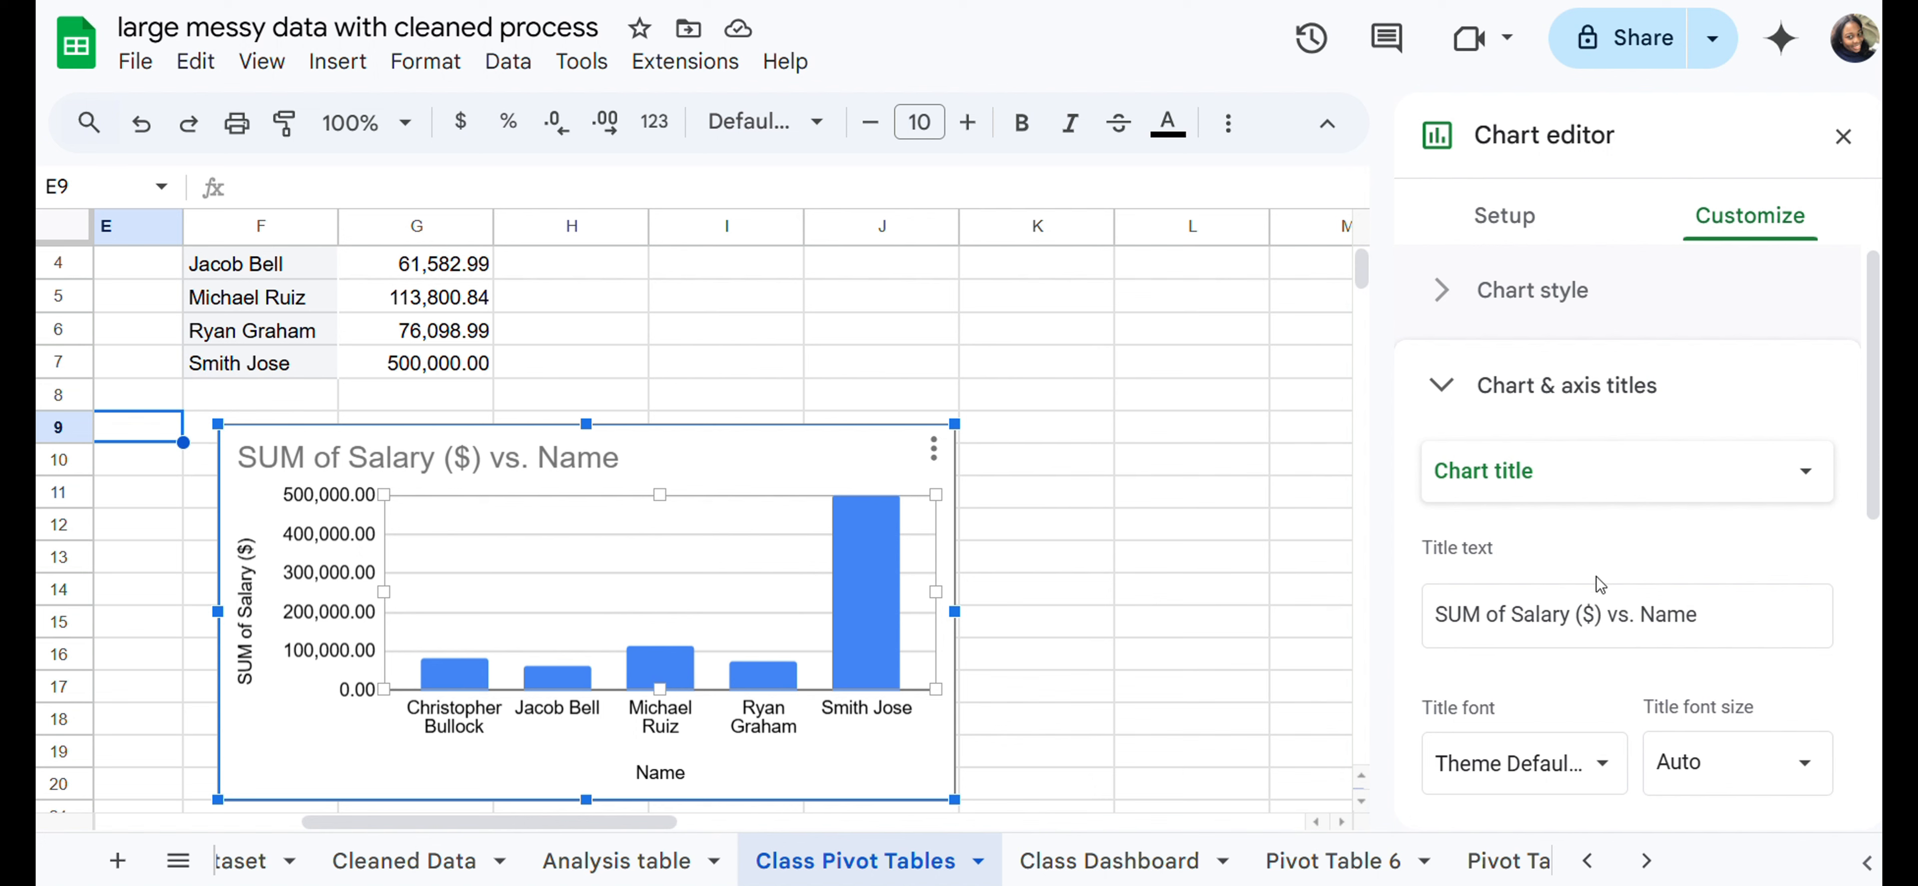
{"action": "left_click", "coordinate": [1736, 623]}
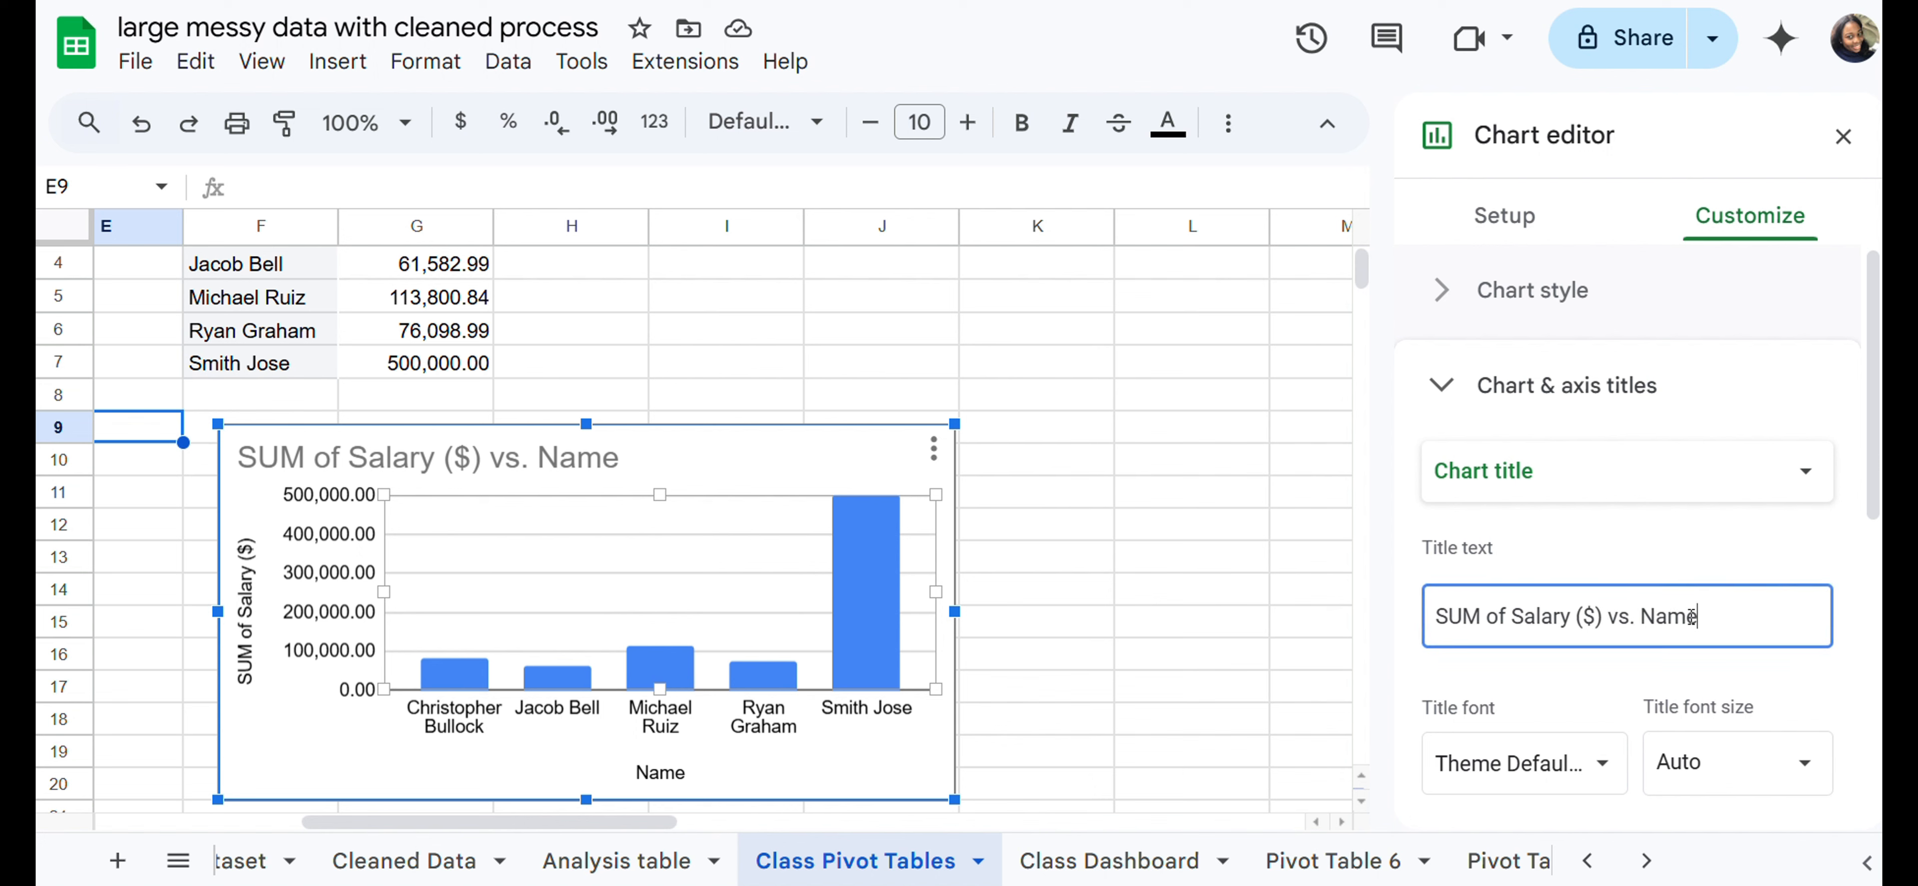
{"action": "left_click_drag", "start_coordinate": [1695, 617], "coordinate": [1424, 616]}
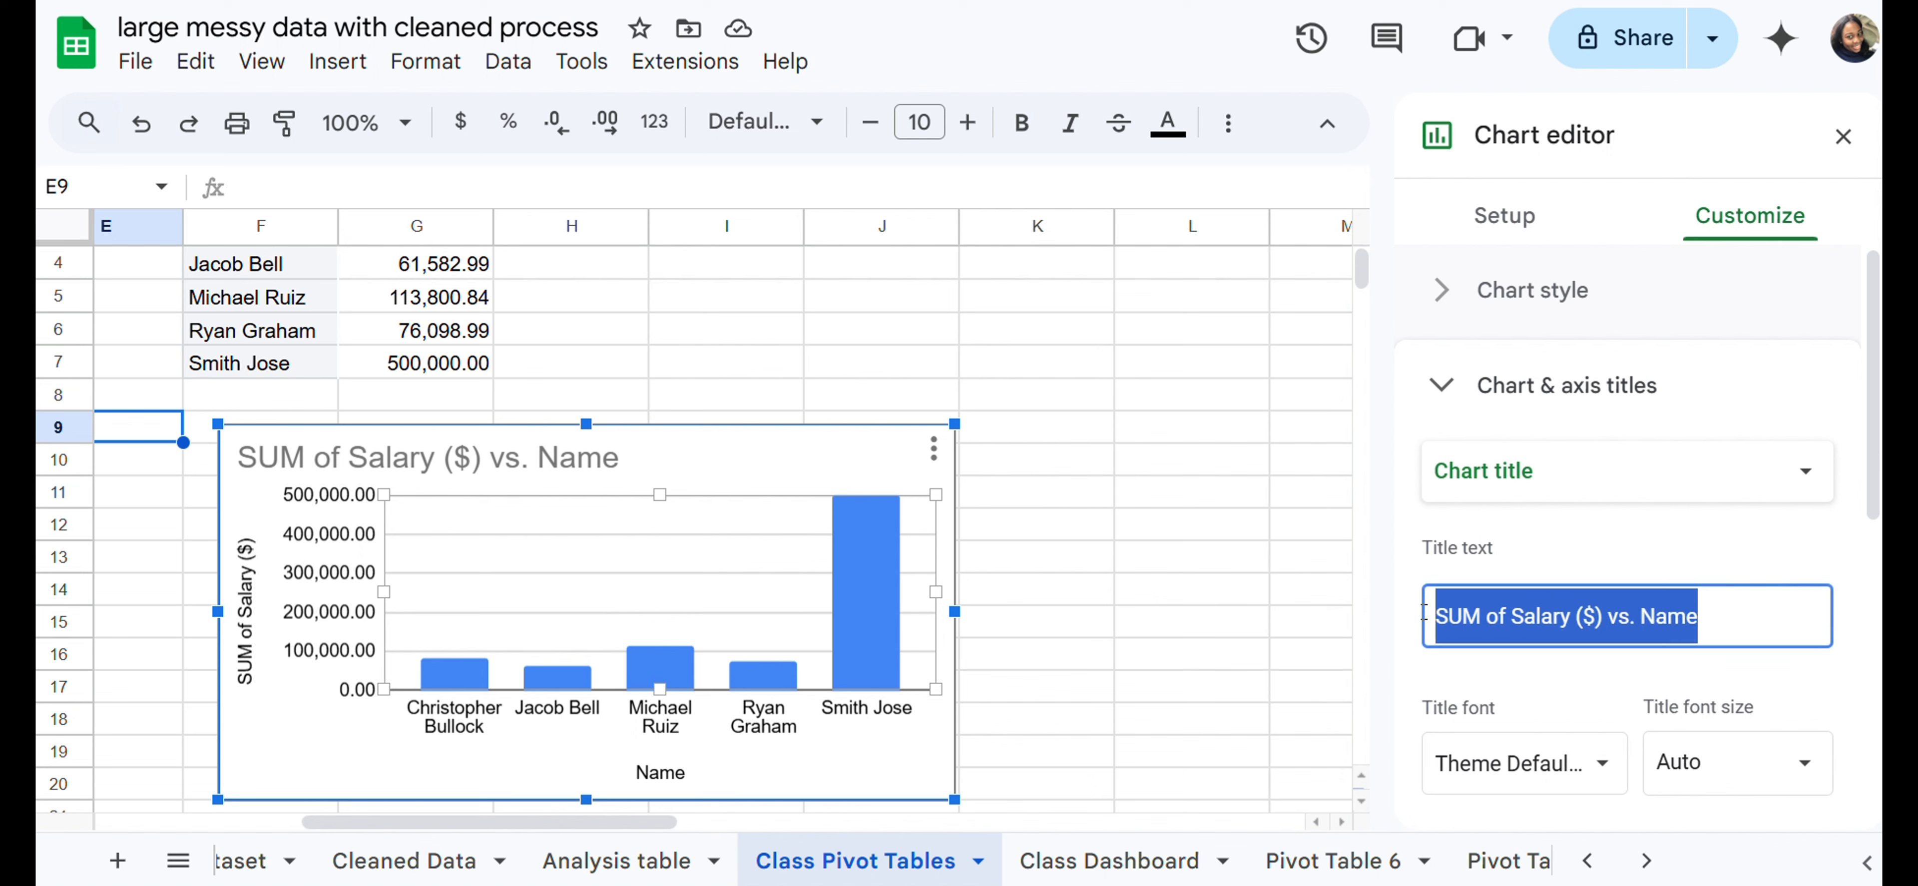
{"action": "left_click", "coordinate": [1711, 616]}
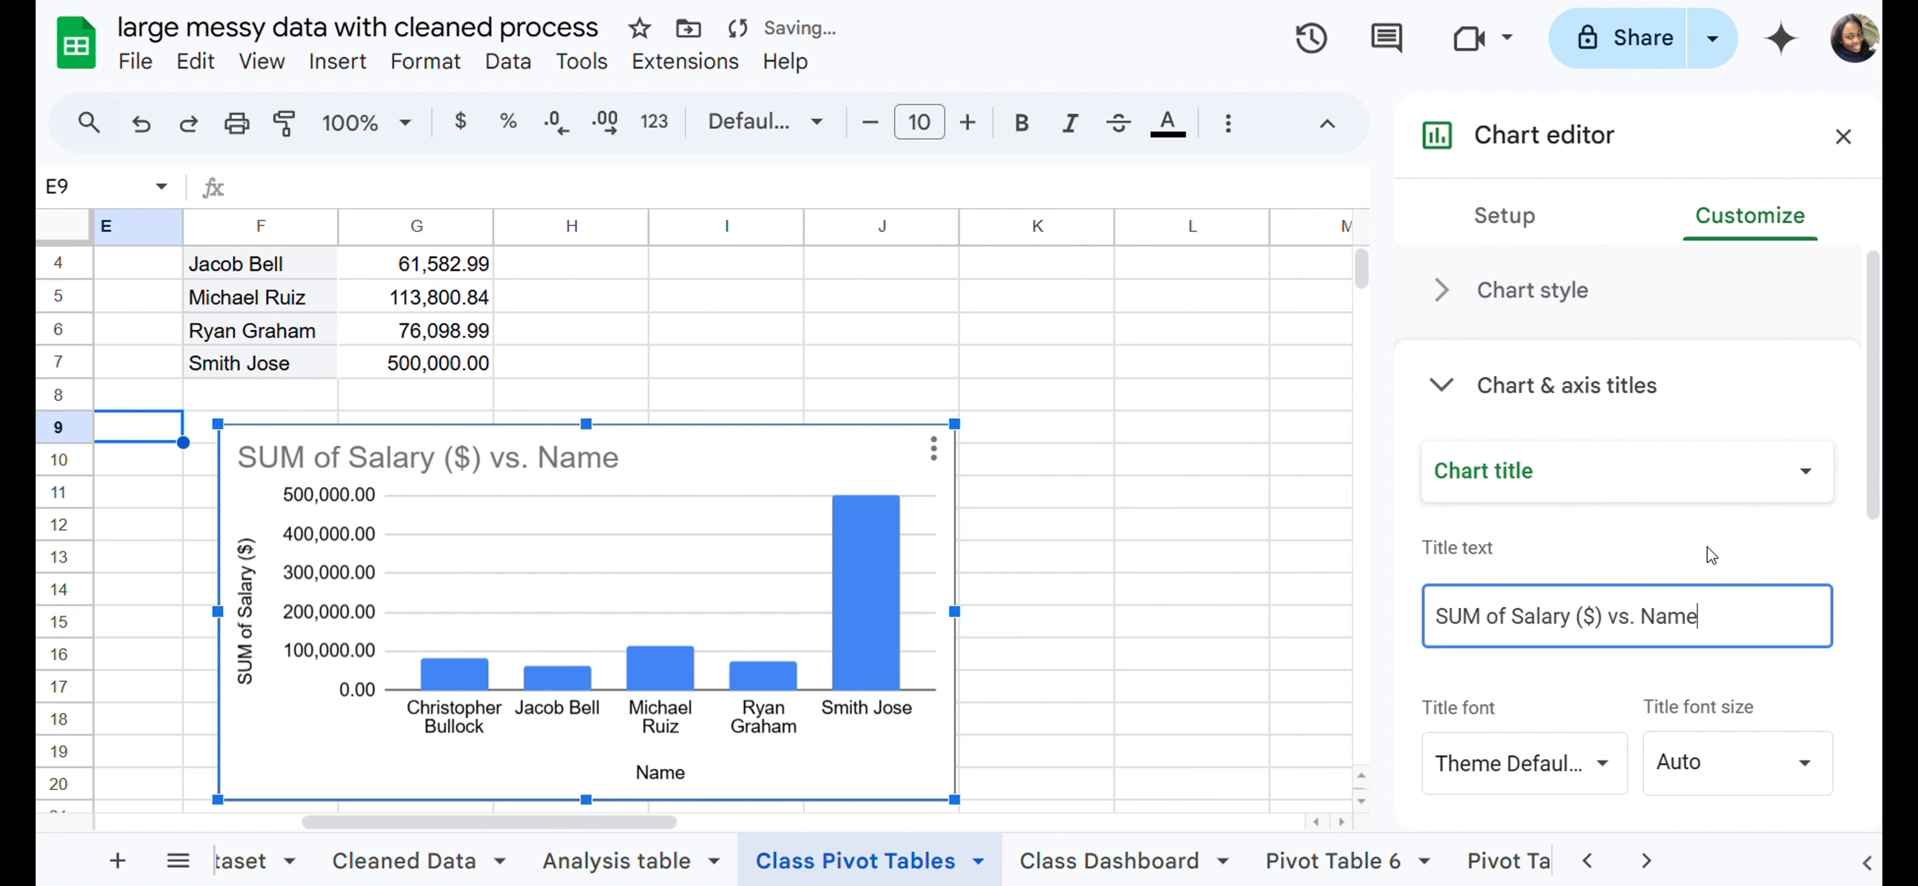
{"action": "left_click", "coordinate": [1568, 292]}
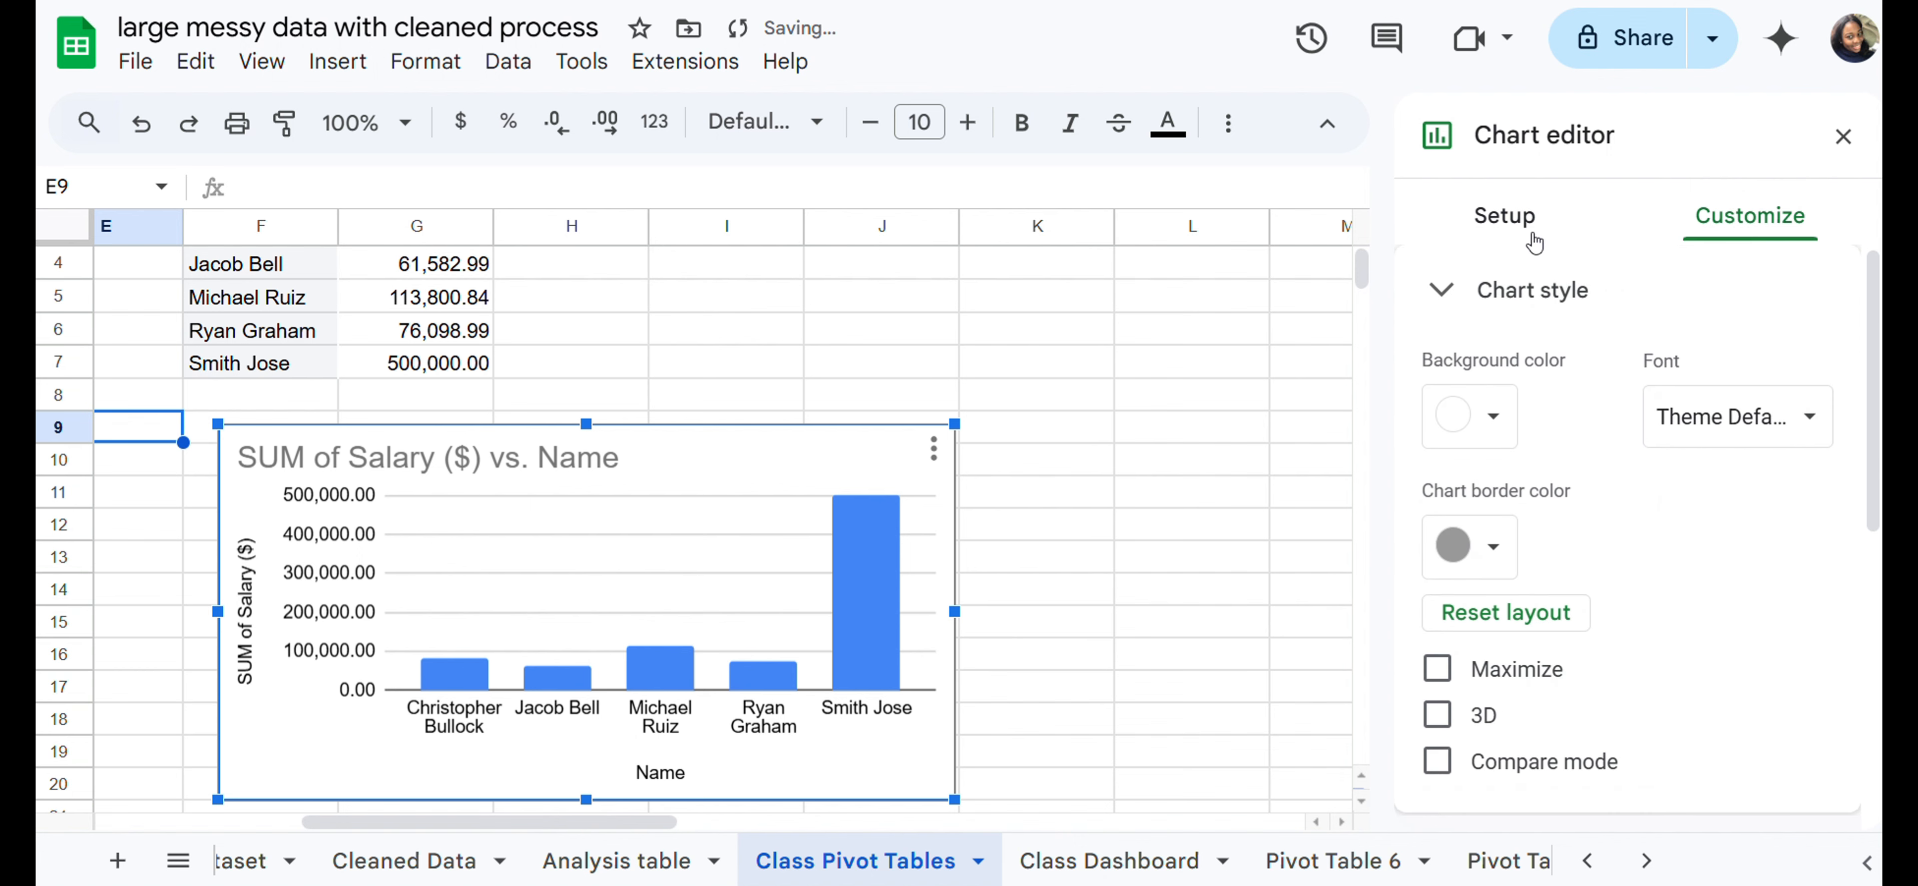
{"action": "left_click", "coordinate": [1504, 215]}
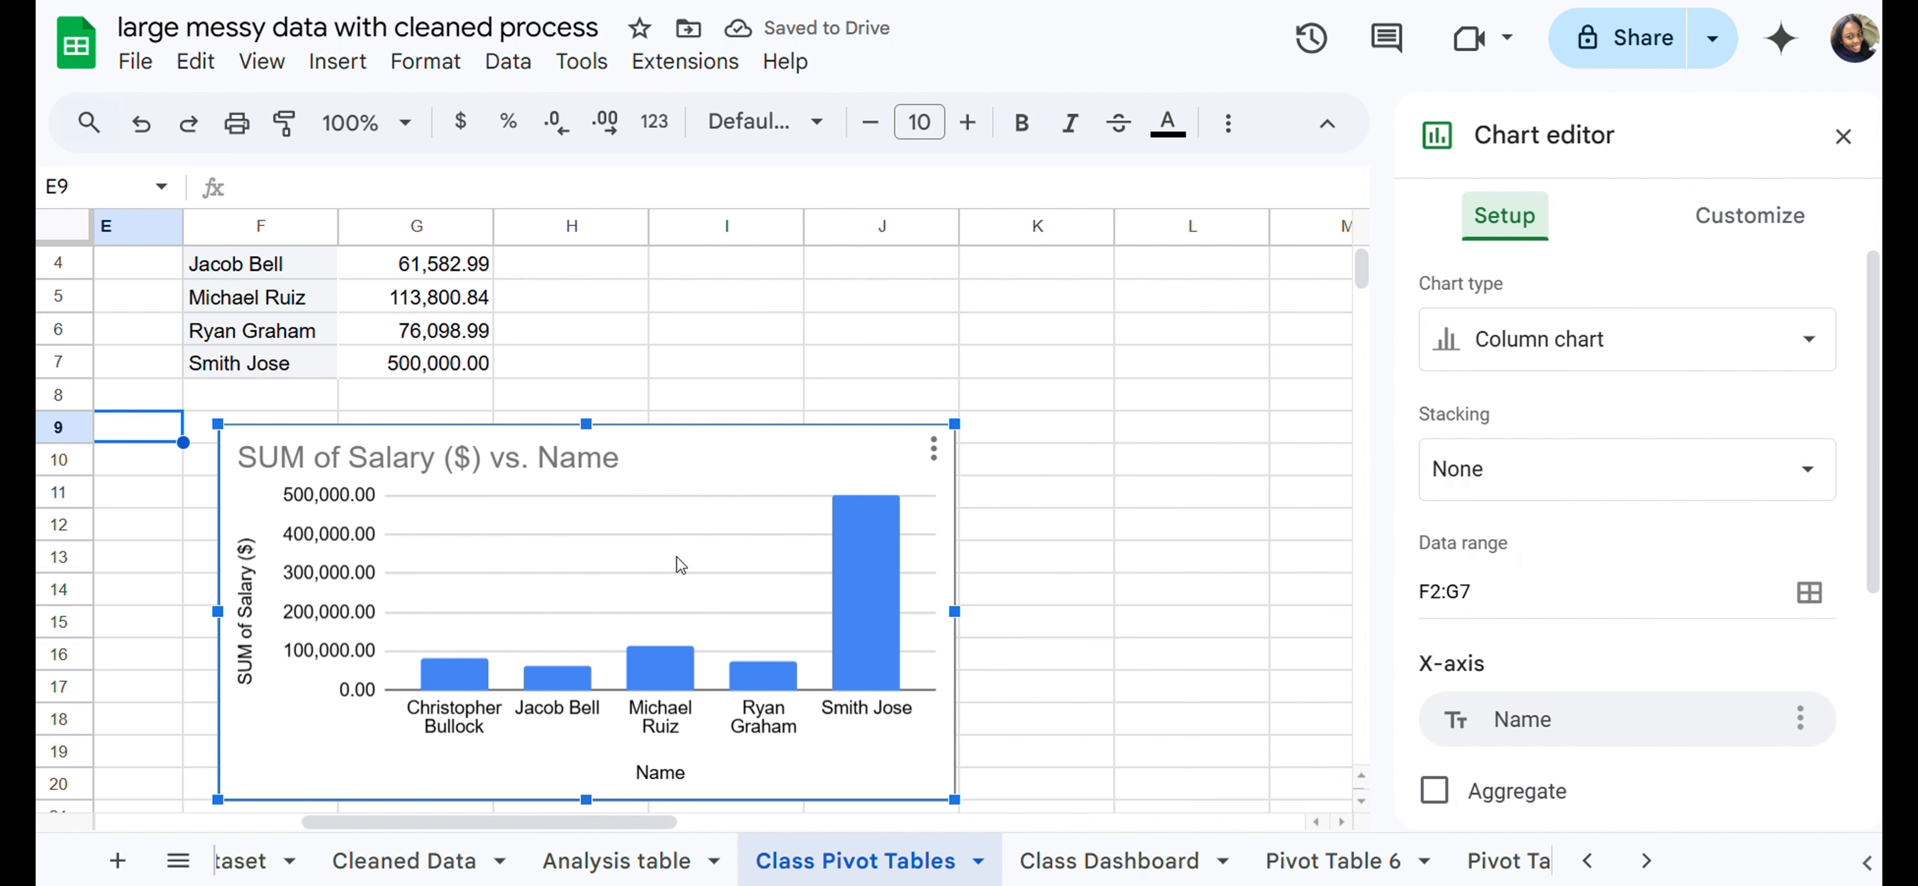
{"action": "left_click", "coordinate": [1557, 341]}
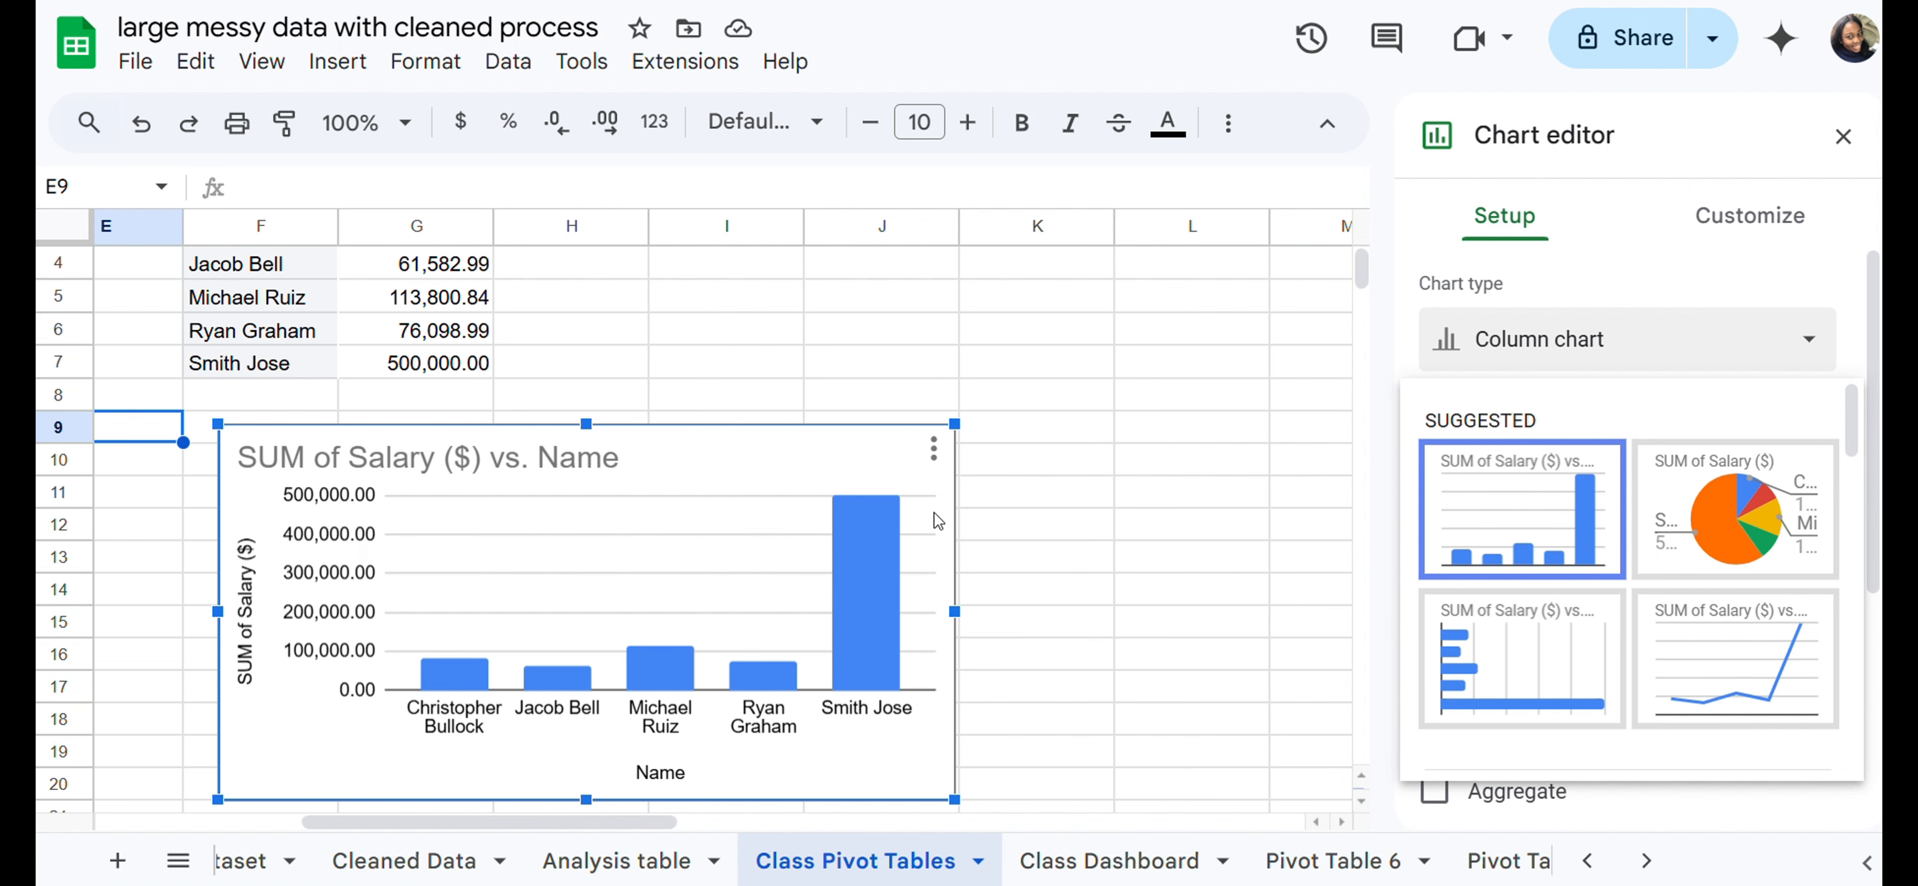
{"action": "left_click", "coordinate": [1176, 572]}
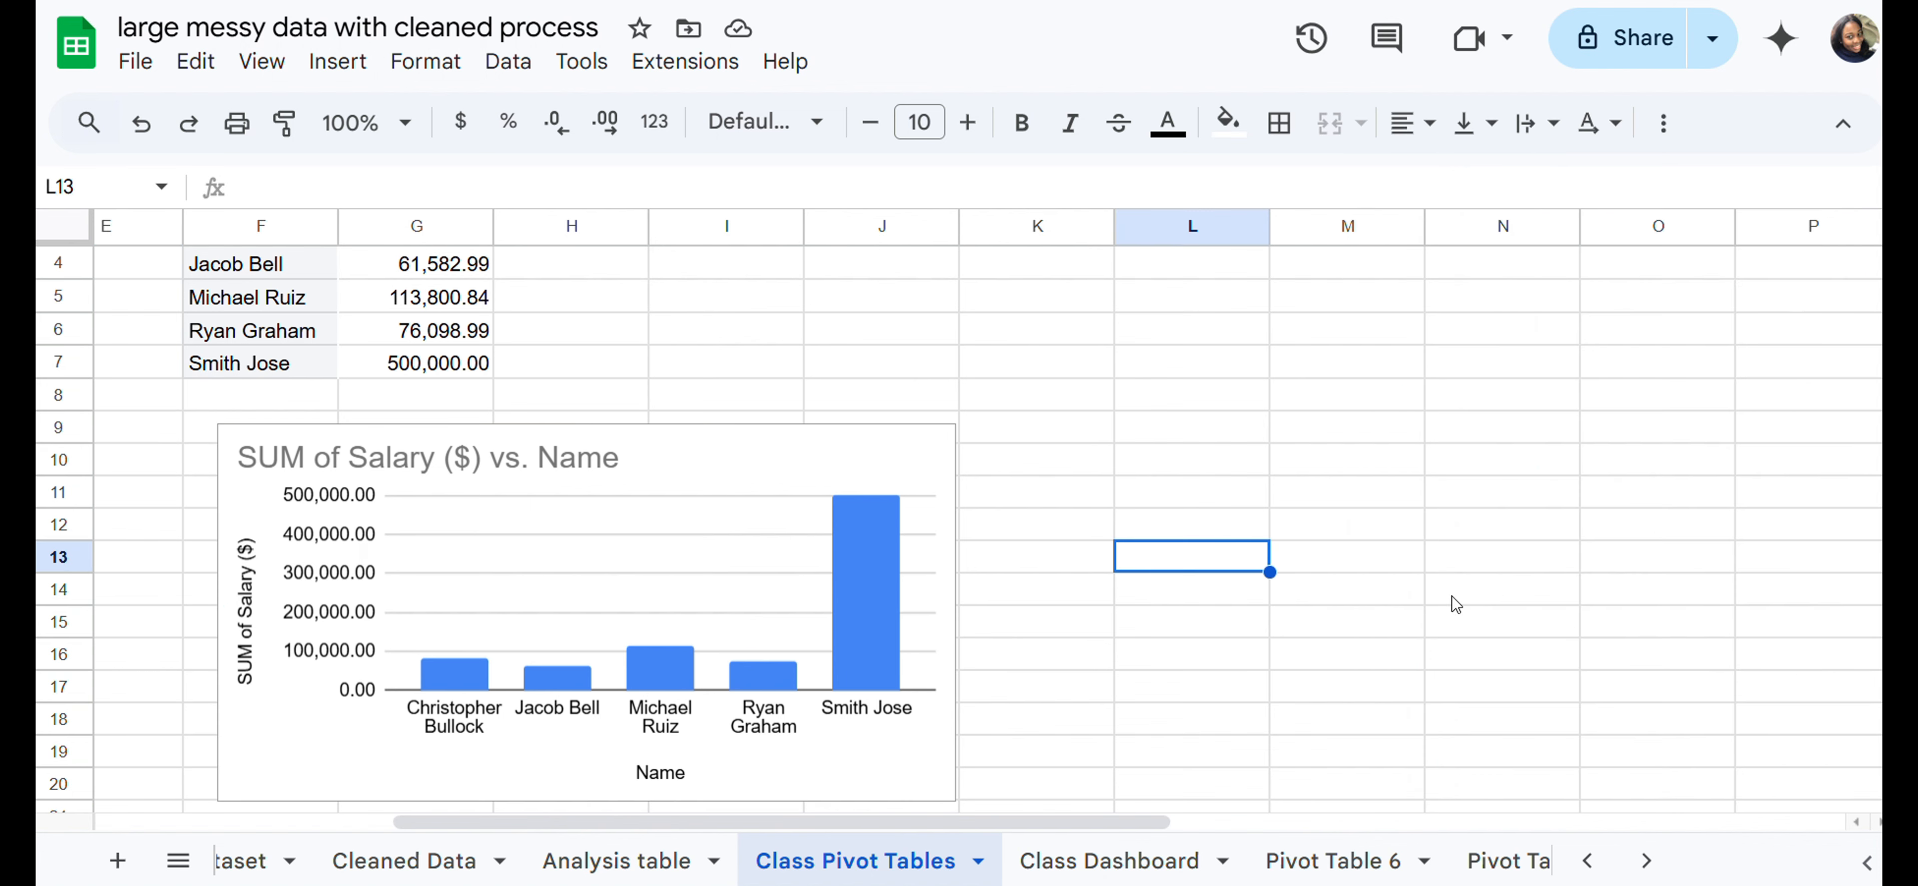
Step: Copy the salary-by-name chart and paste it at cell G5 of the Class Dashboard sheet
{"action": "left_click", "coordinate": [921, 570]}
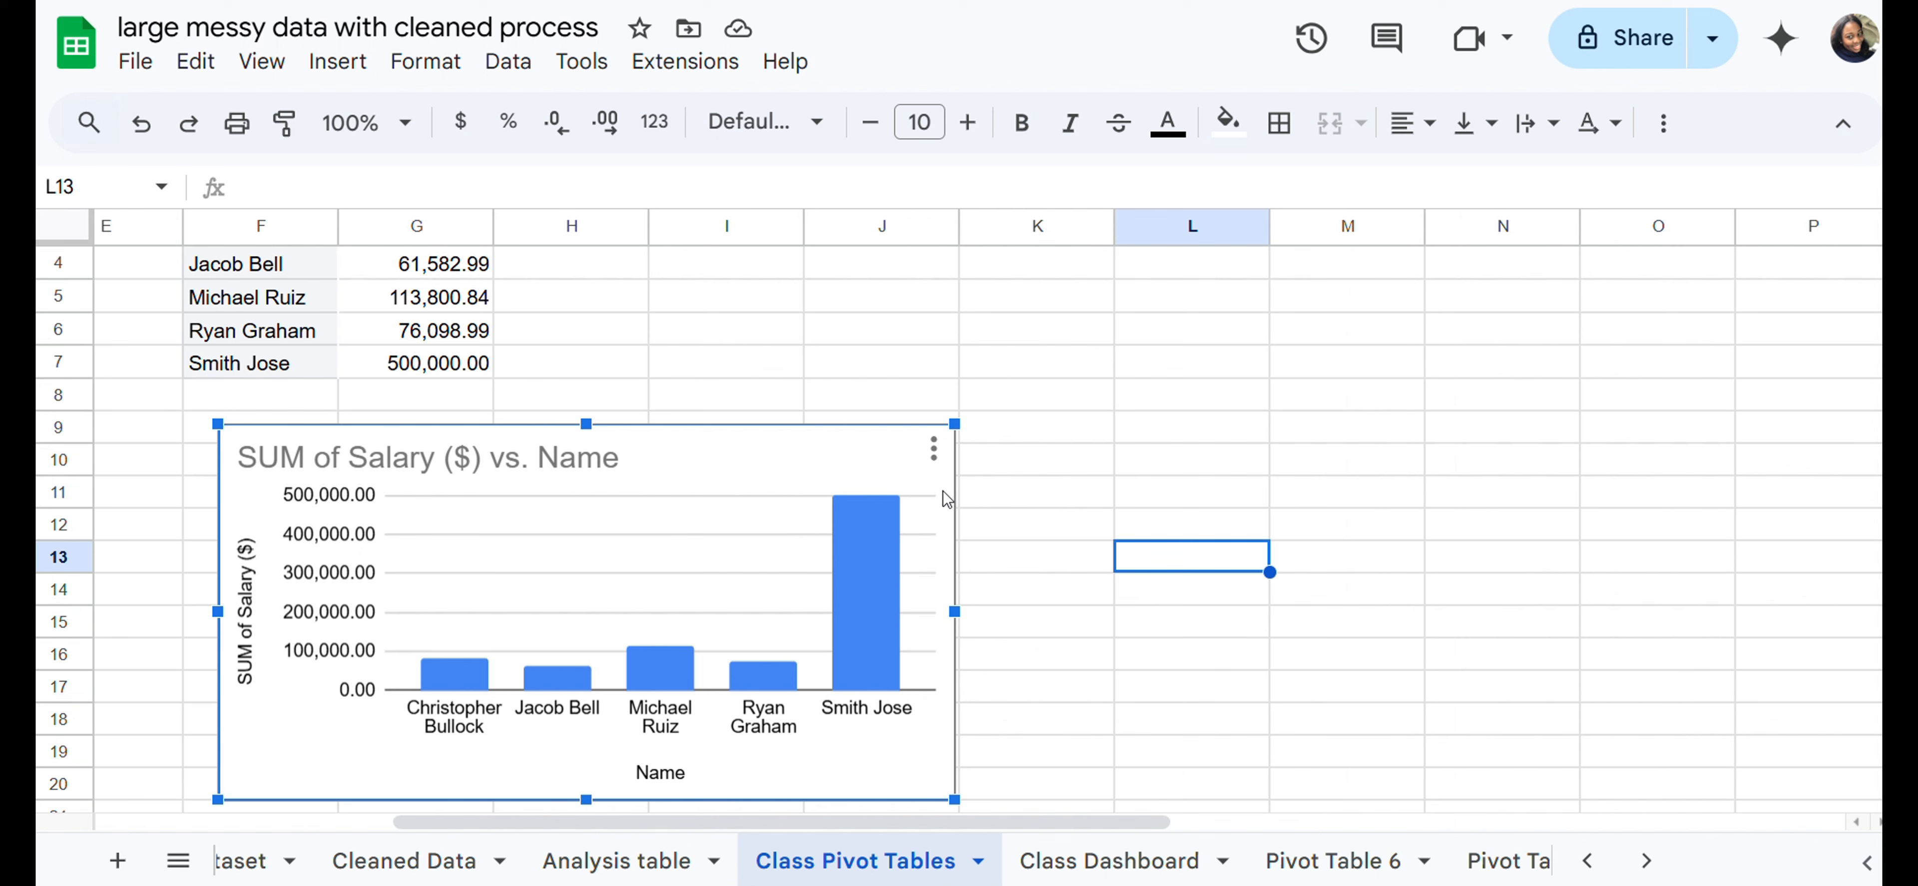
{"action": "left_click", "coordinate": [934, 449]}
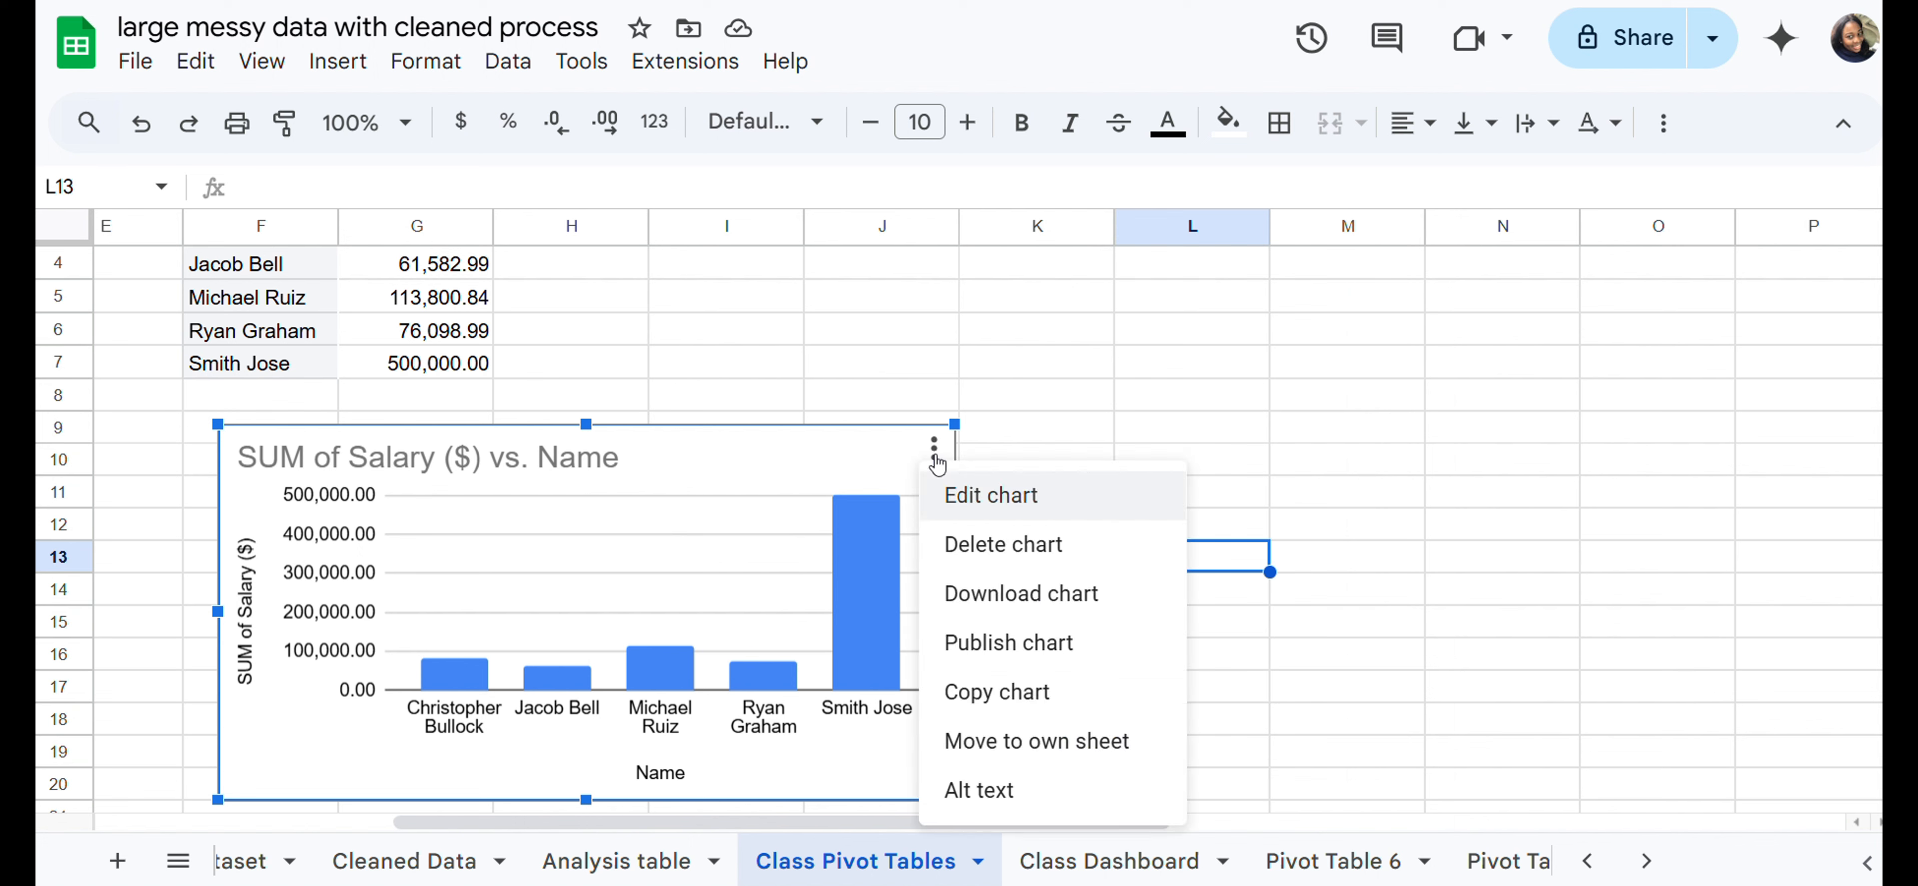
{"action": "left_click", "coordinate": [971, 692]}
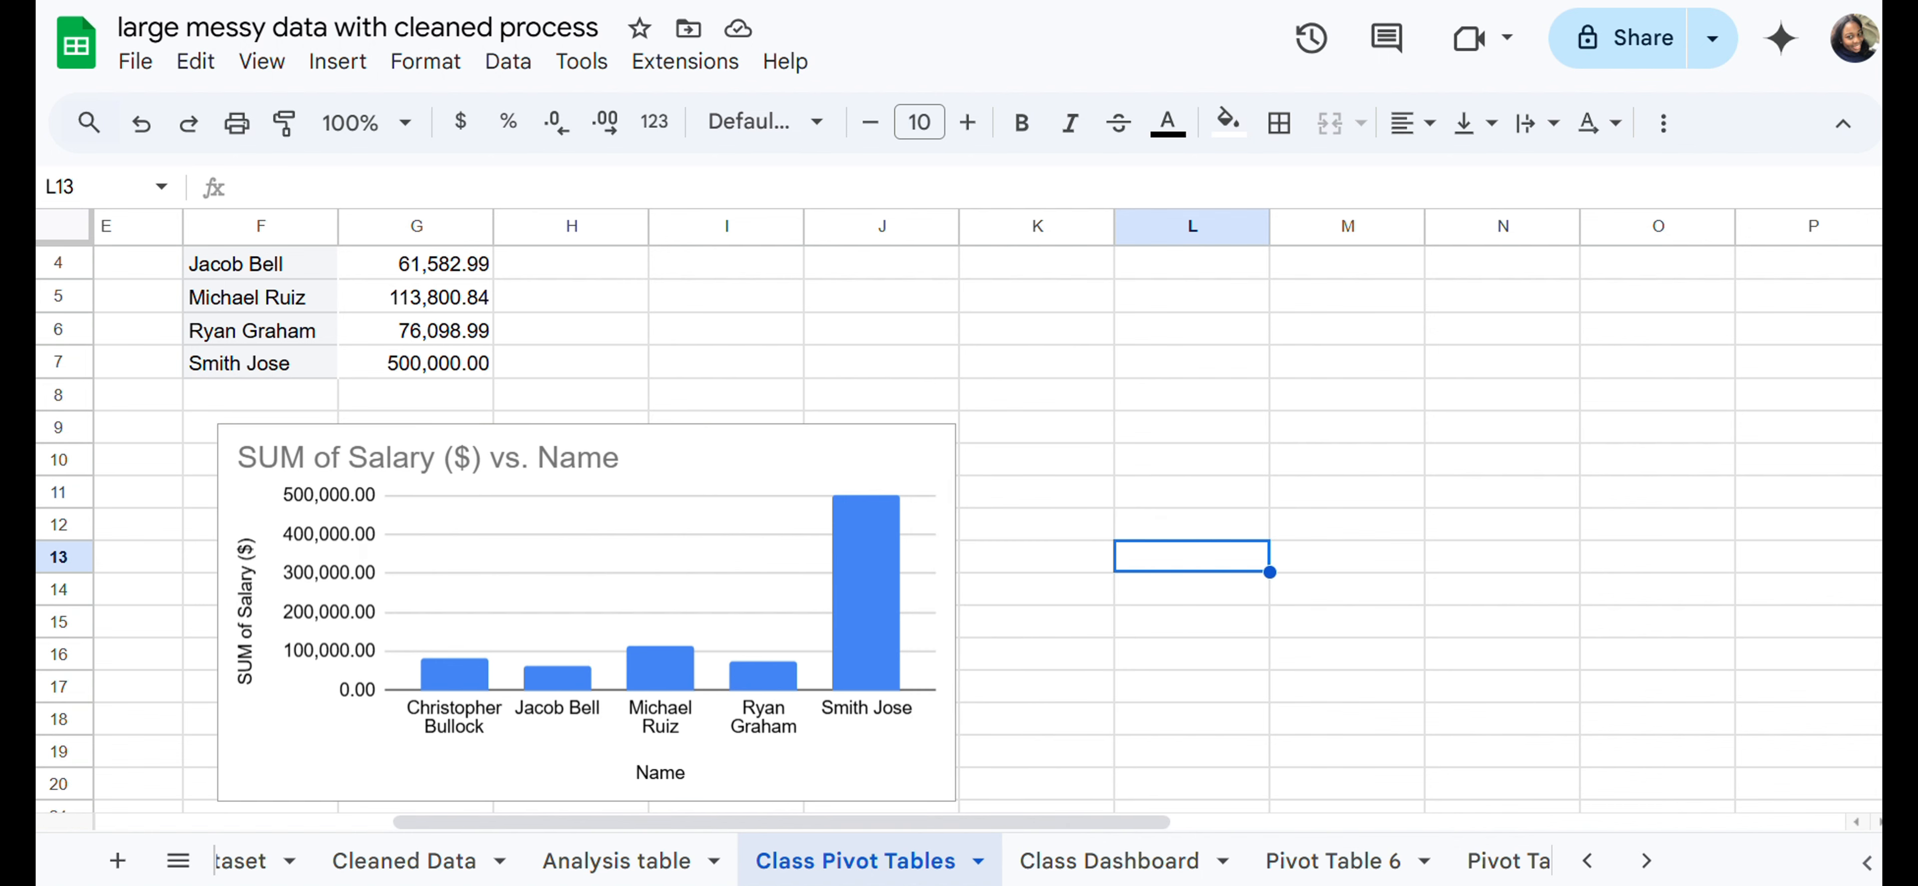
{"action": "left_click", "coordinate": [1126, 871]}
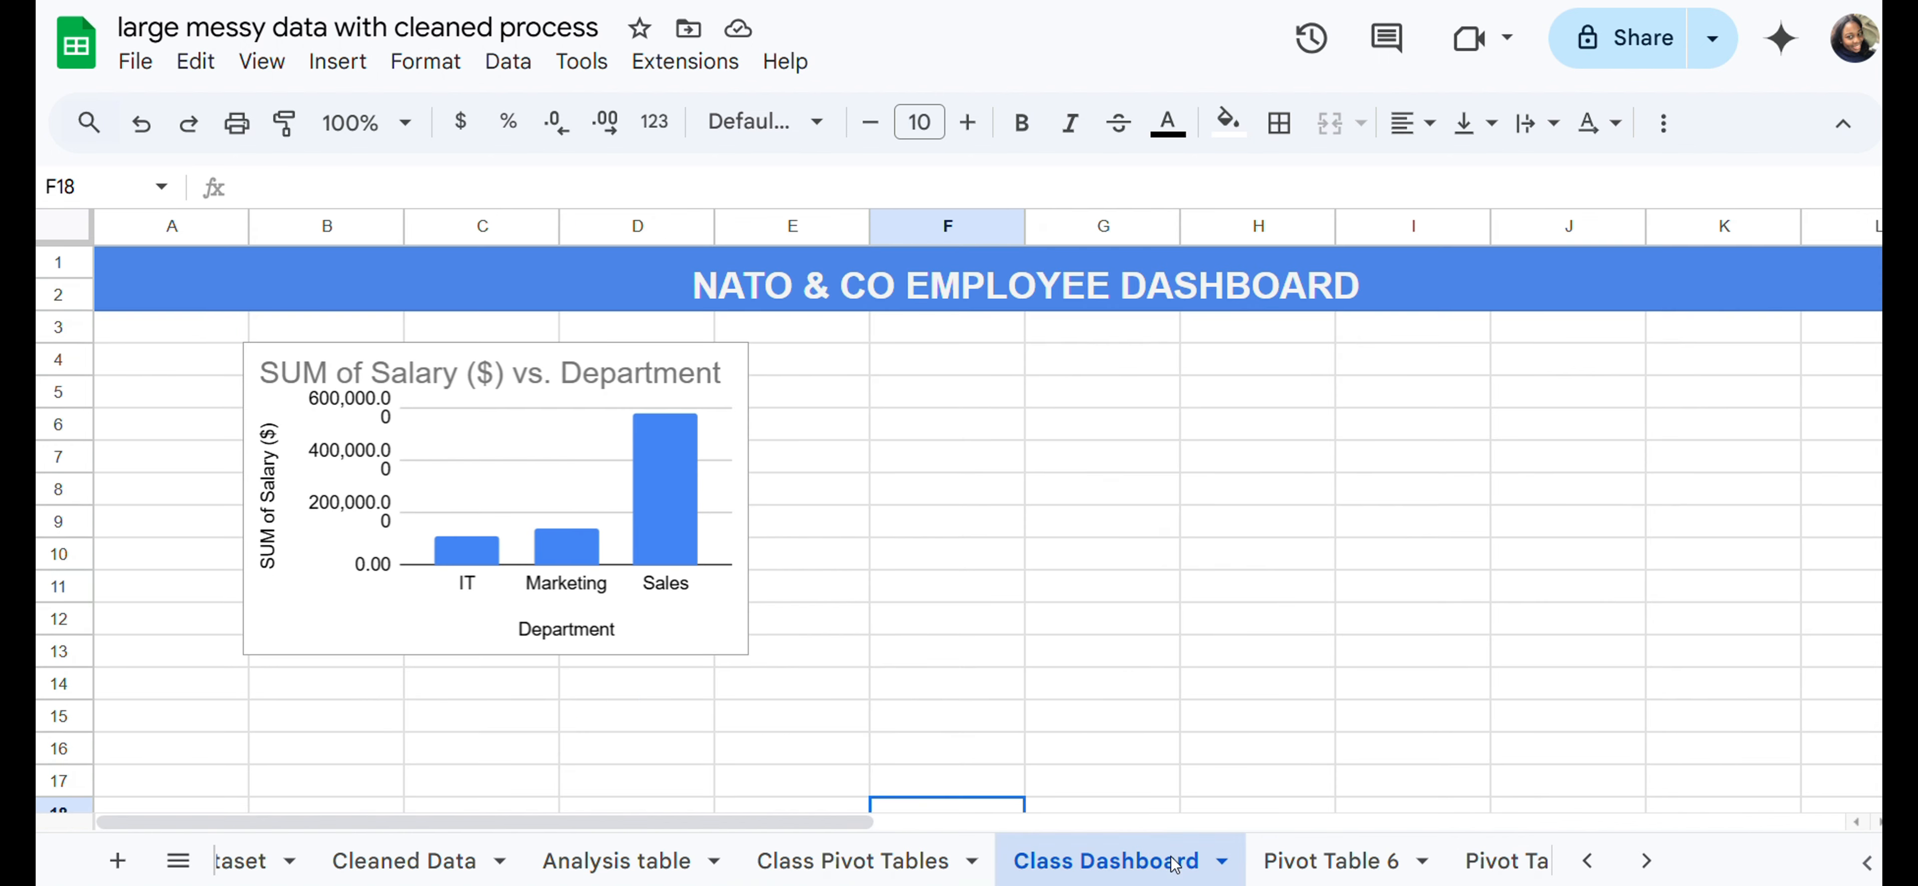
{"action": "left_click", "coordinate": [1152, 402]}
{"action": "key", "text": "ctrl+v"}
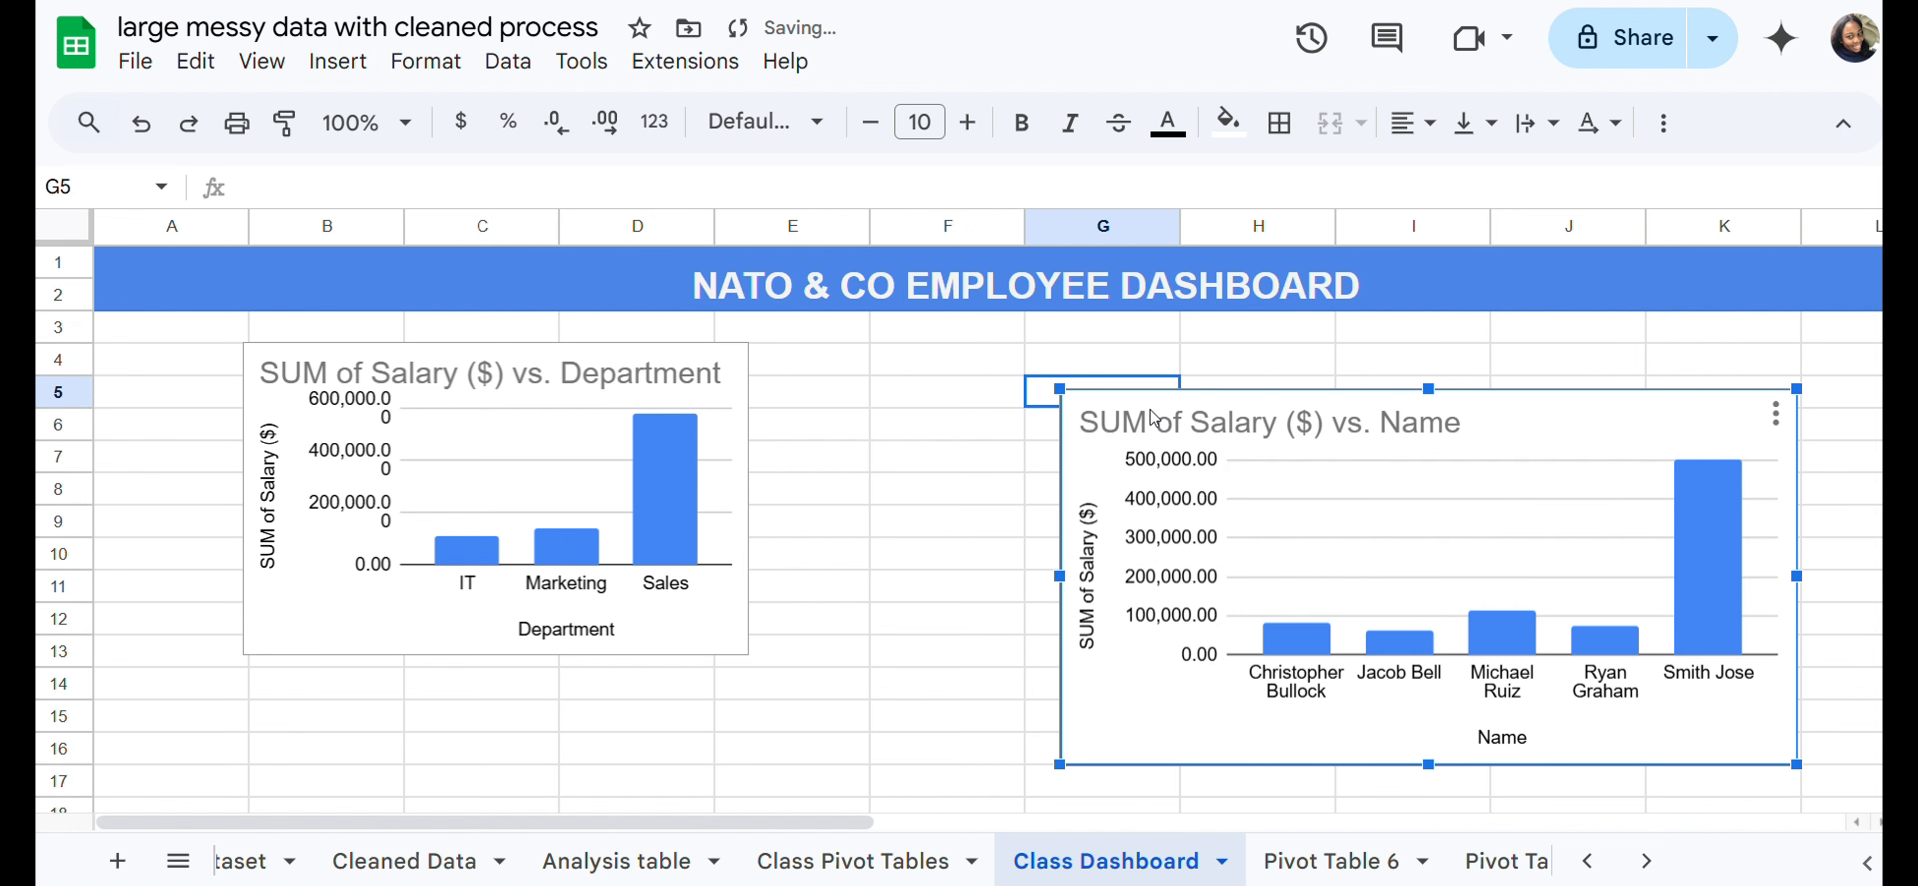
{"action": "left_click", "coordinate": [1001, 557]}
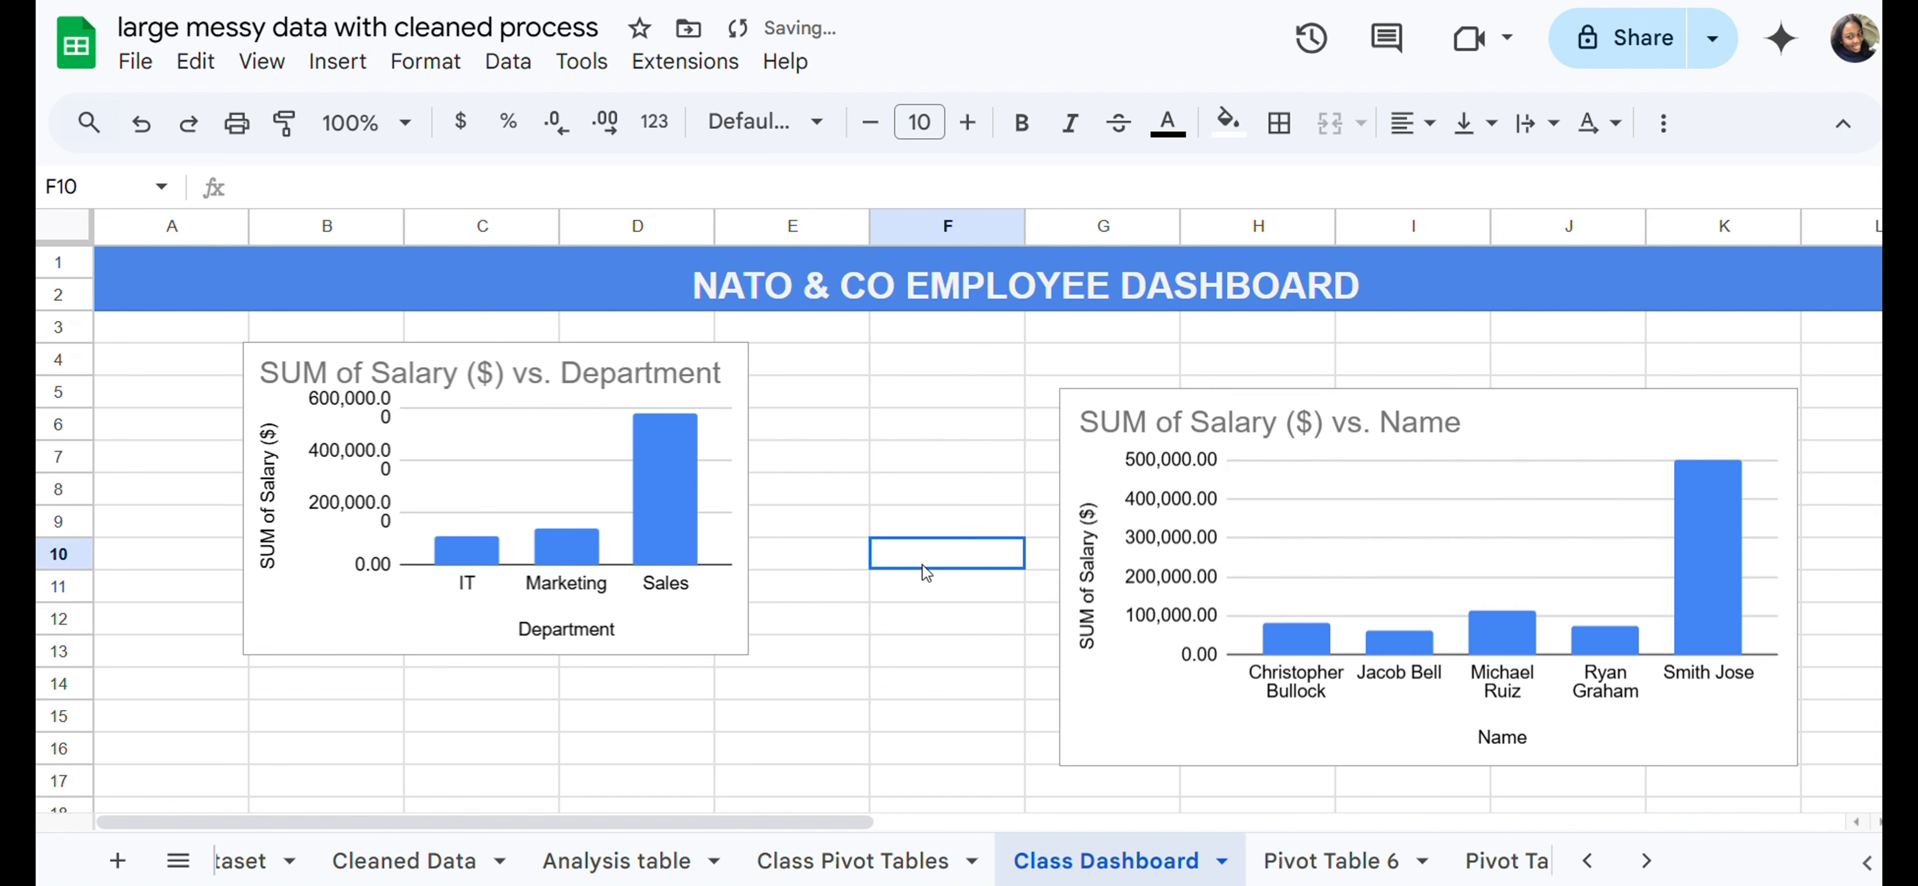
Step: Align the salary-by-name chart with the department chart's top edge and resize it to span about columns G to K and rows 4 to 13
{"action": "left_click", "coordinate": [1196, 504]}
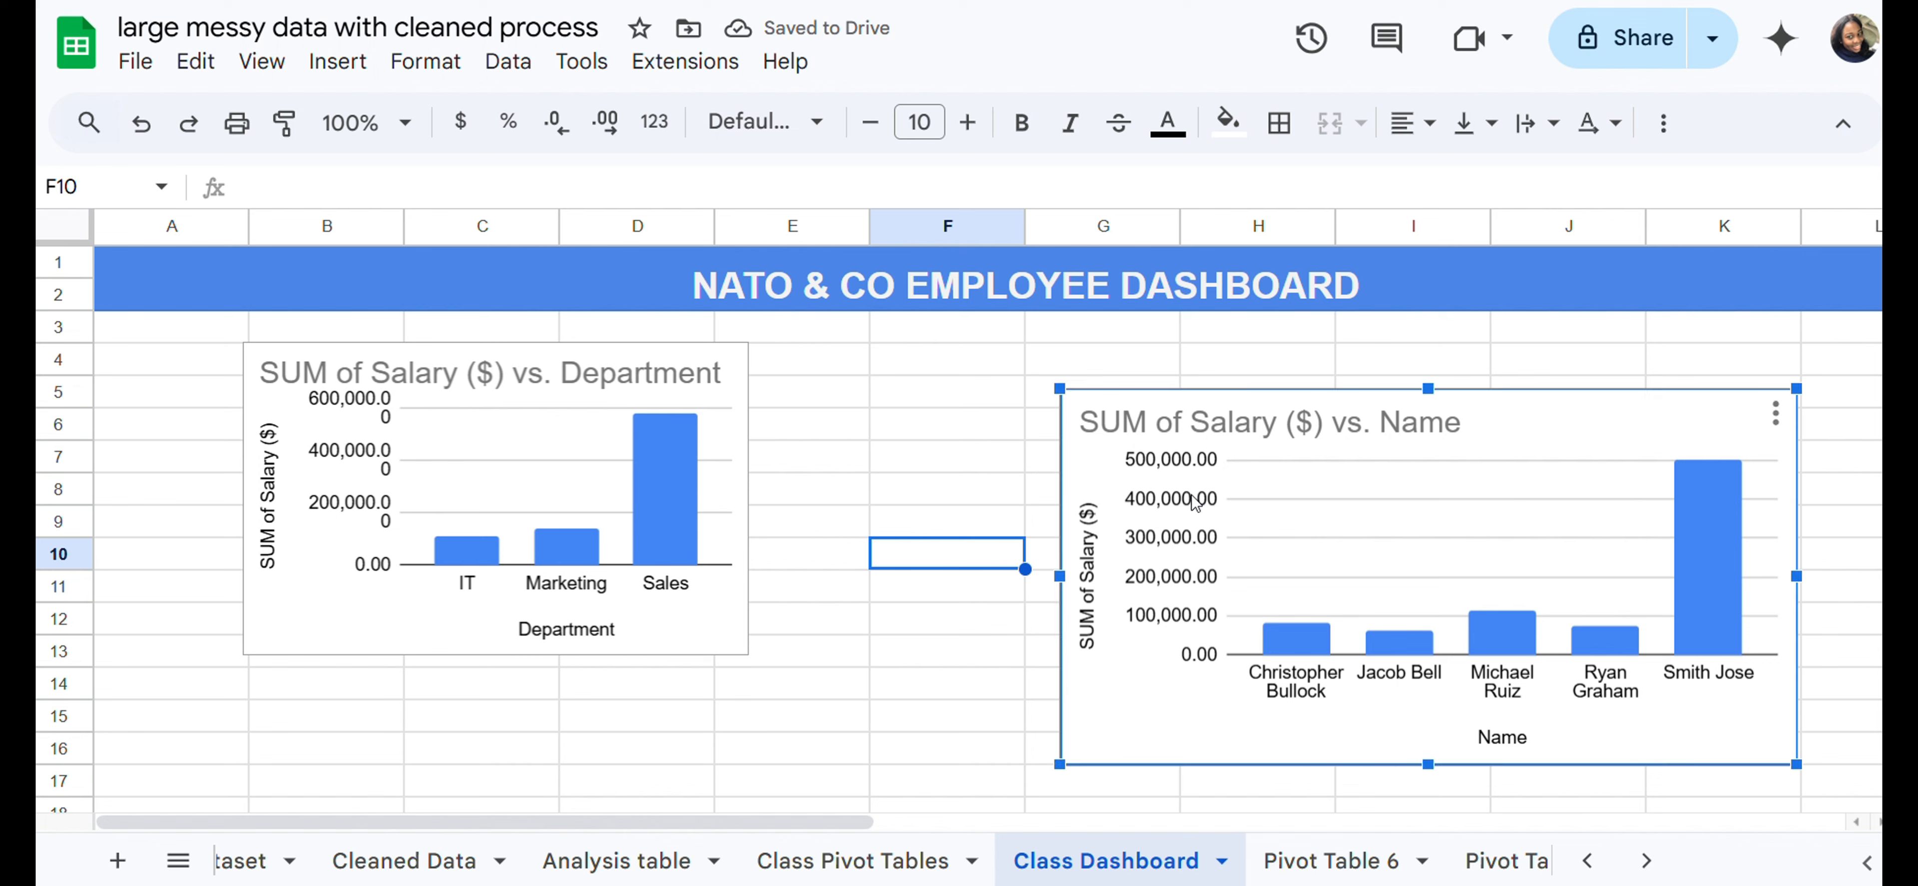
{"action": "left_click_drag", "start_coordinate": [1194, 502], "coordinate": [1005, 455]}
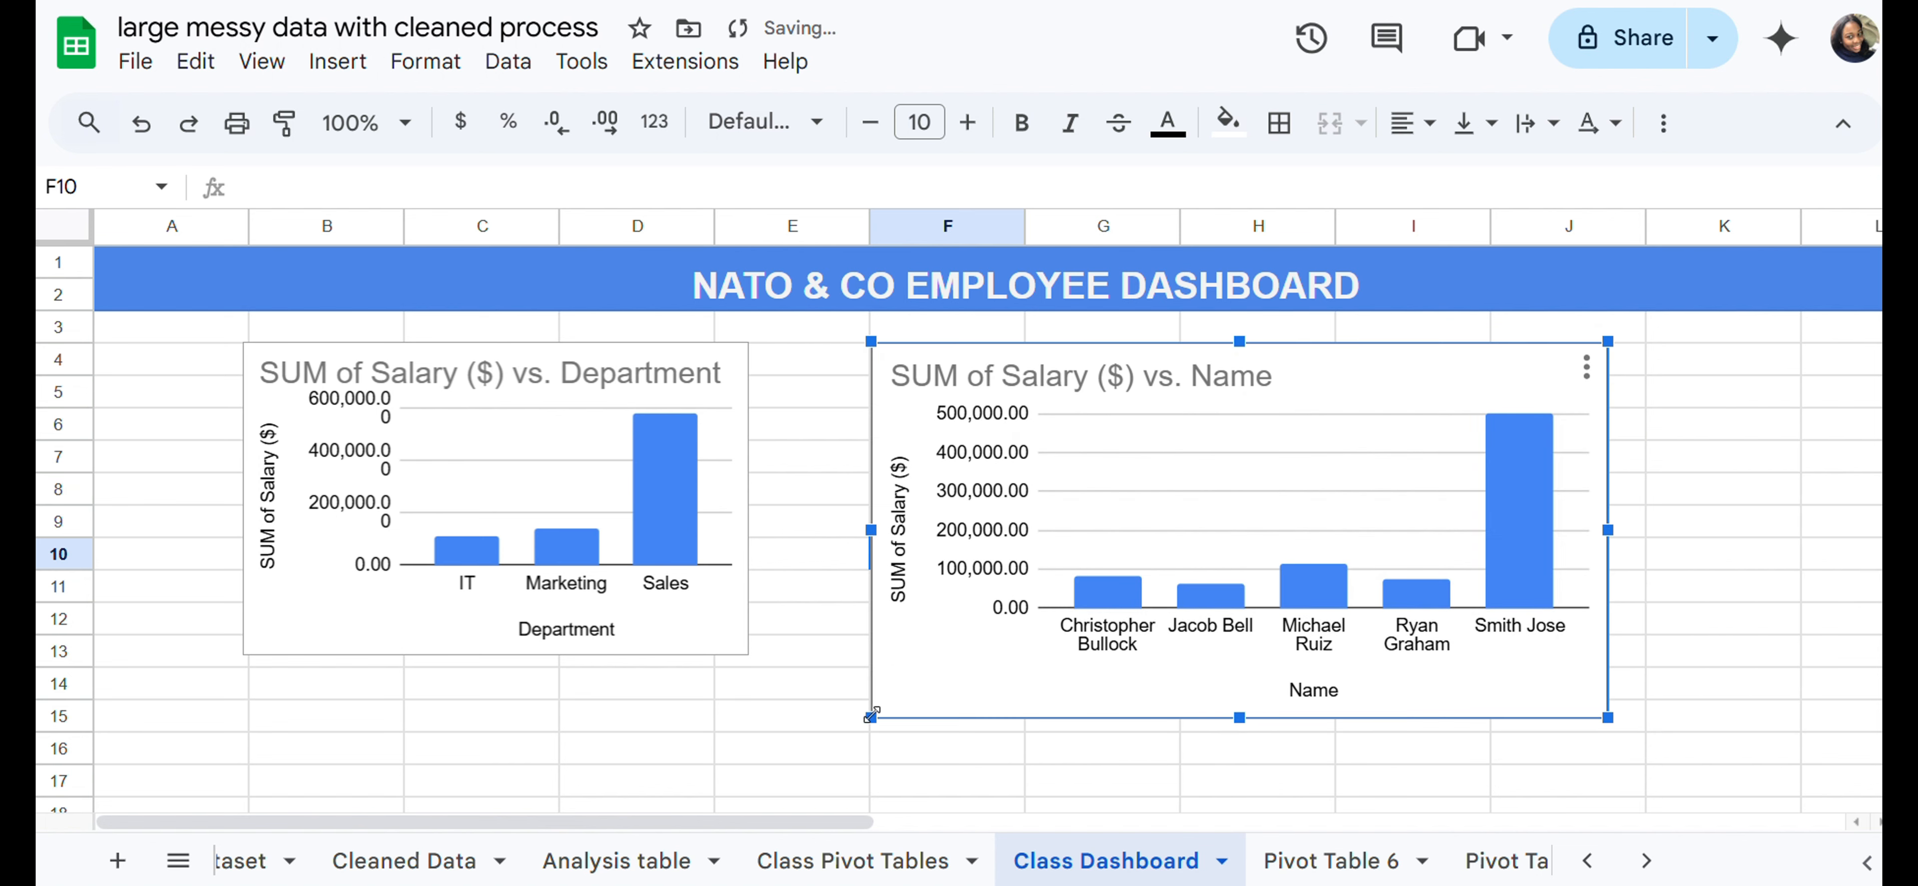
{"action": "left_click_drag", "start_coordinate": [872, 717], "coordinate": [1053, 646]}
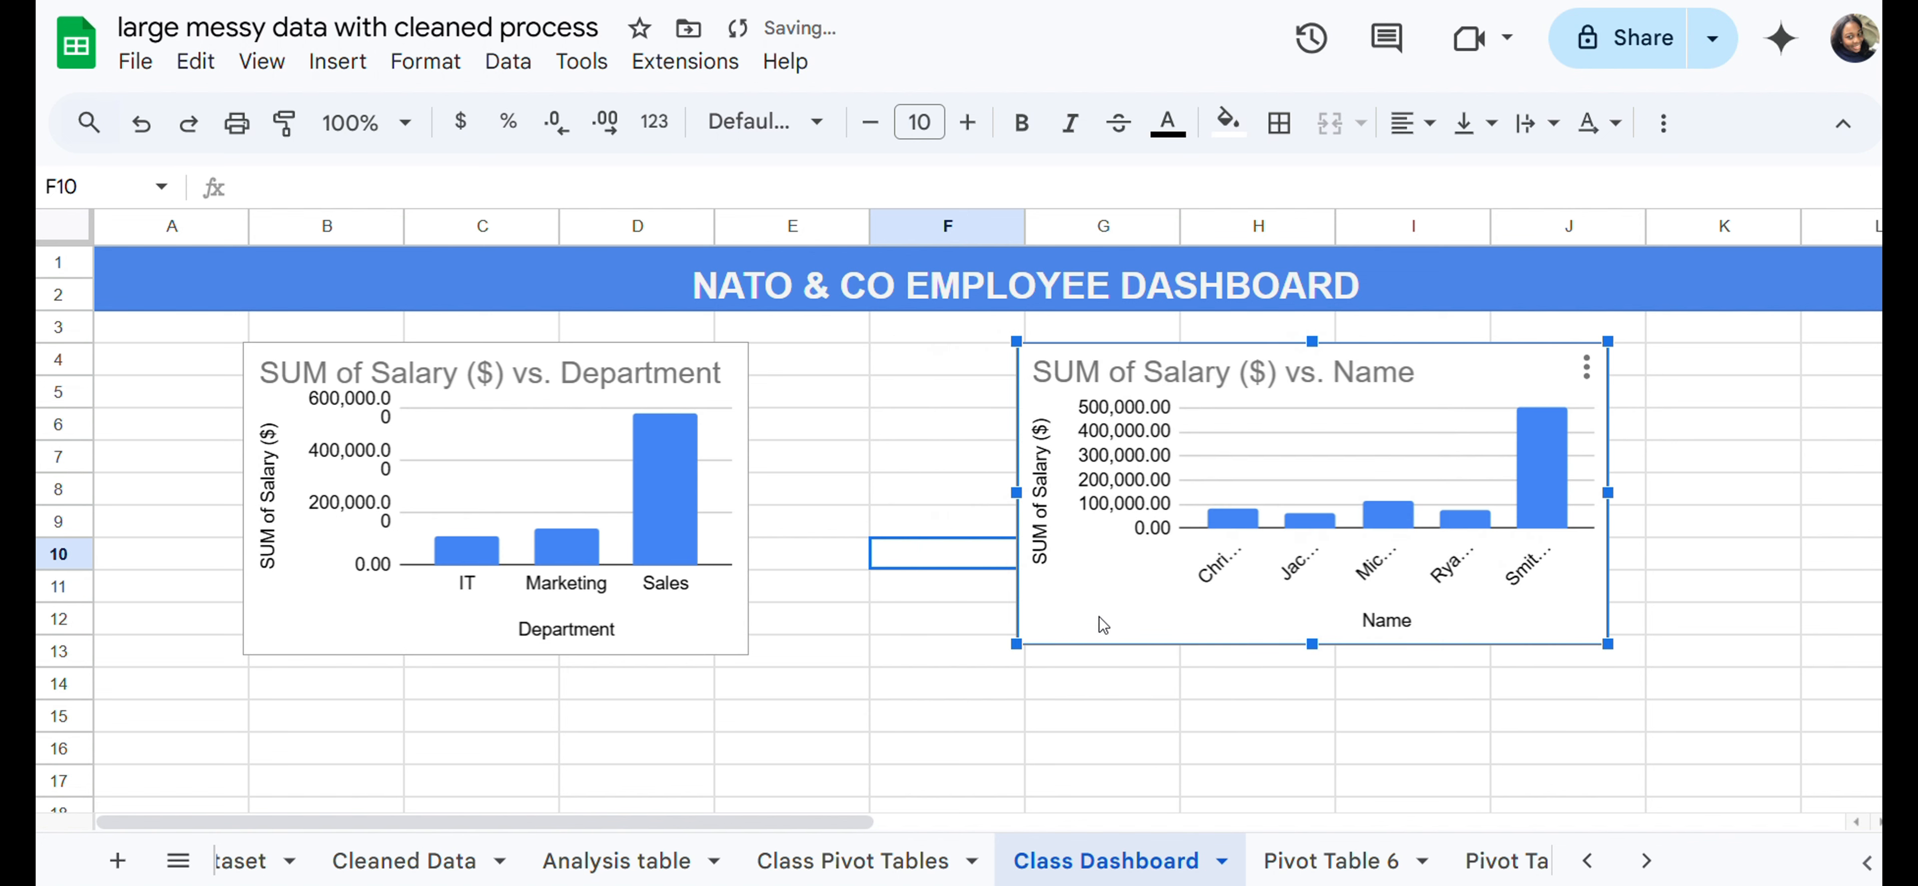
{"action": "mouse_move", "coordinate": [1325, 523]}
{"action": "left_click_drag", "start_coordinate": [1610, 492], "coordinate": [1778, 537]}
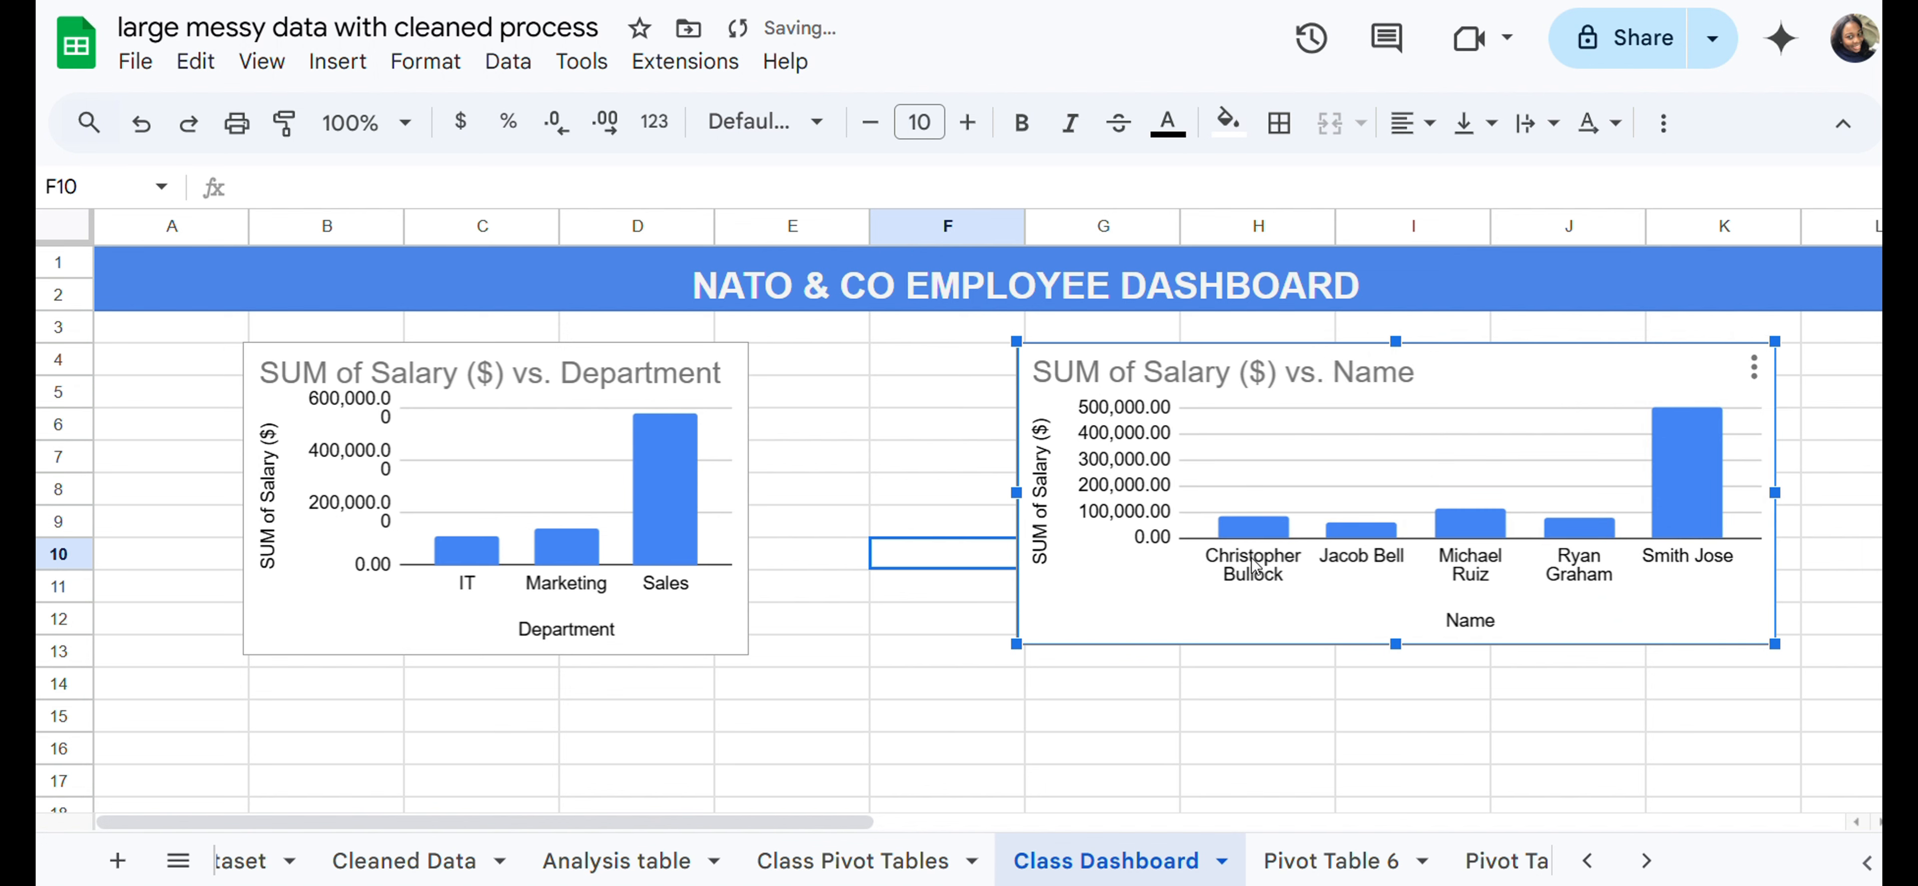
{"action": "mouse_move", "coordinate": [1278, 540]}
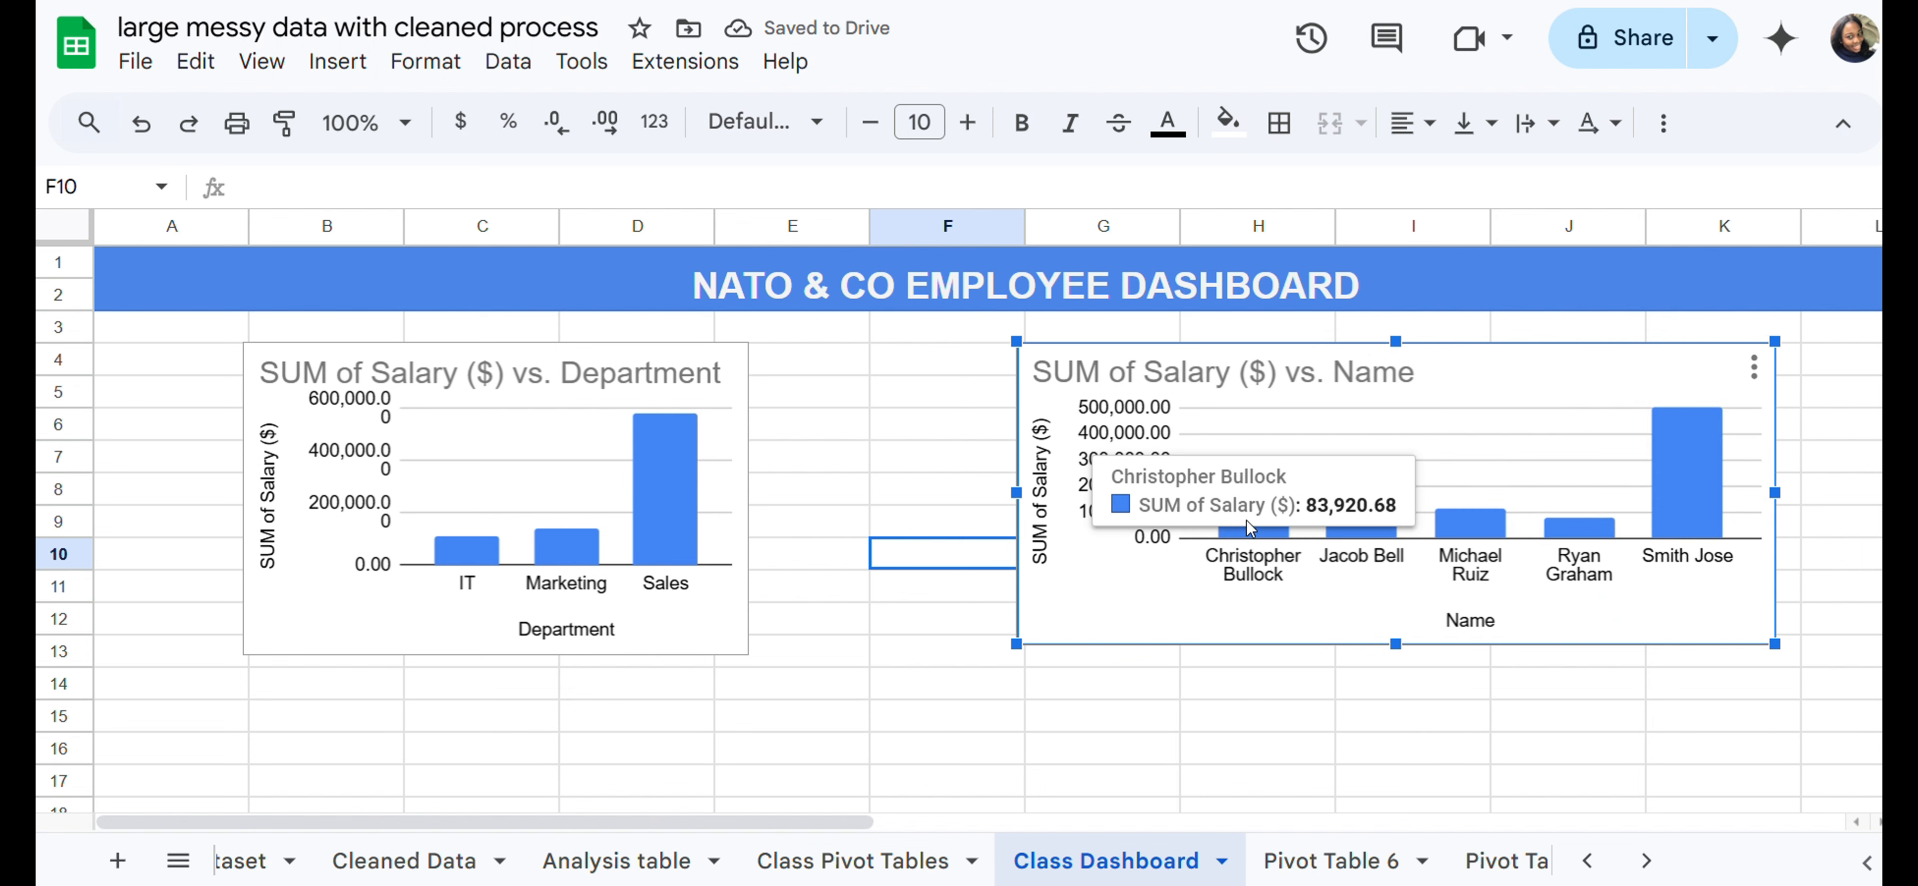
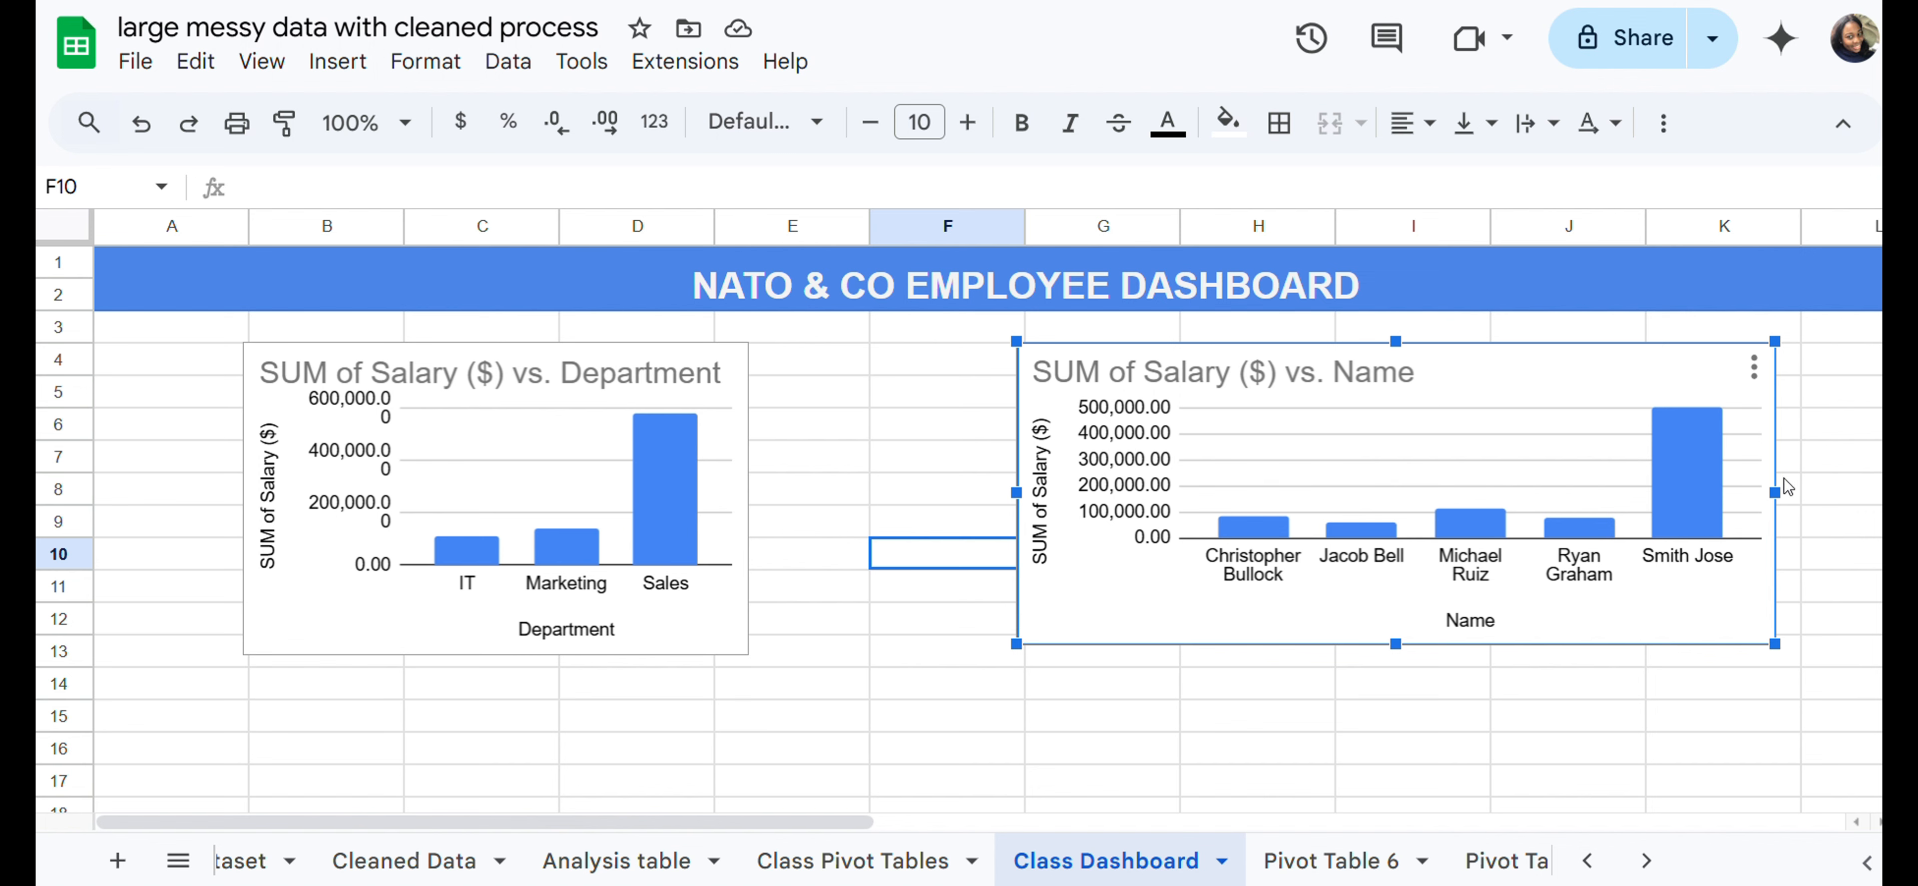
Step: Narrow the salary-by-name chart so its right edge ends about a third of the way into column K
{"action": "left_click_drag", "start_coordinate": [1774, 492], "coordinate": [1698, 490]}
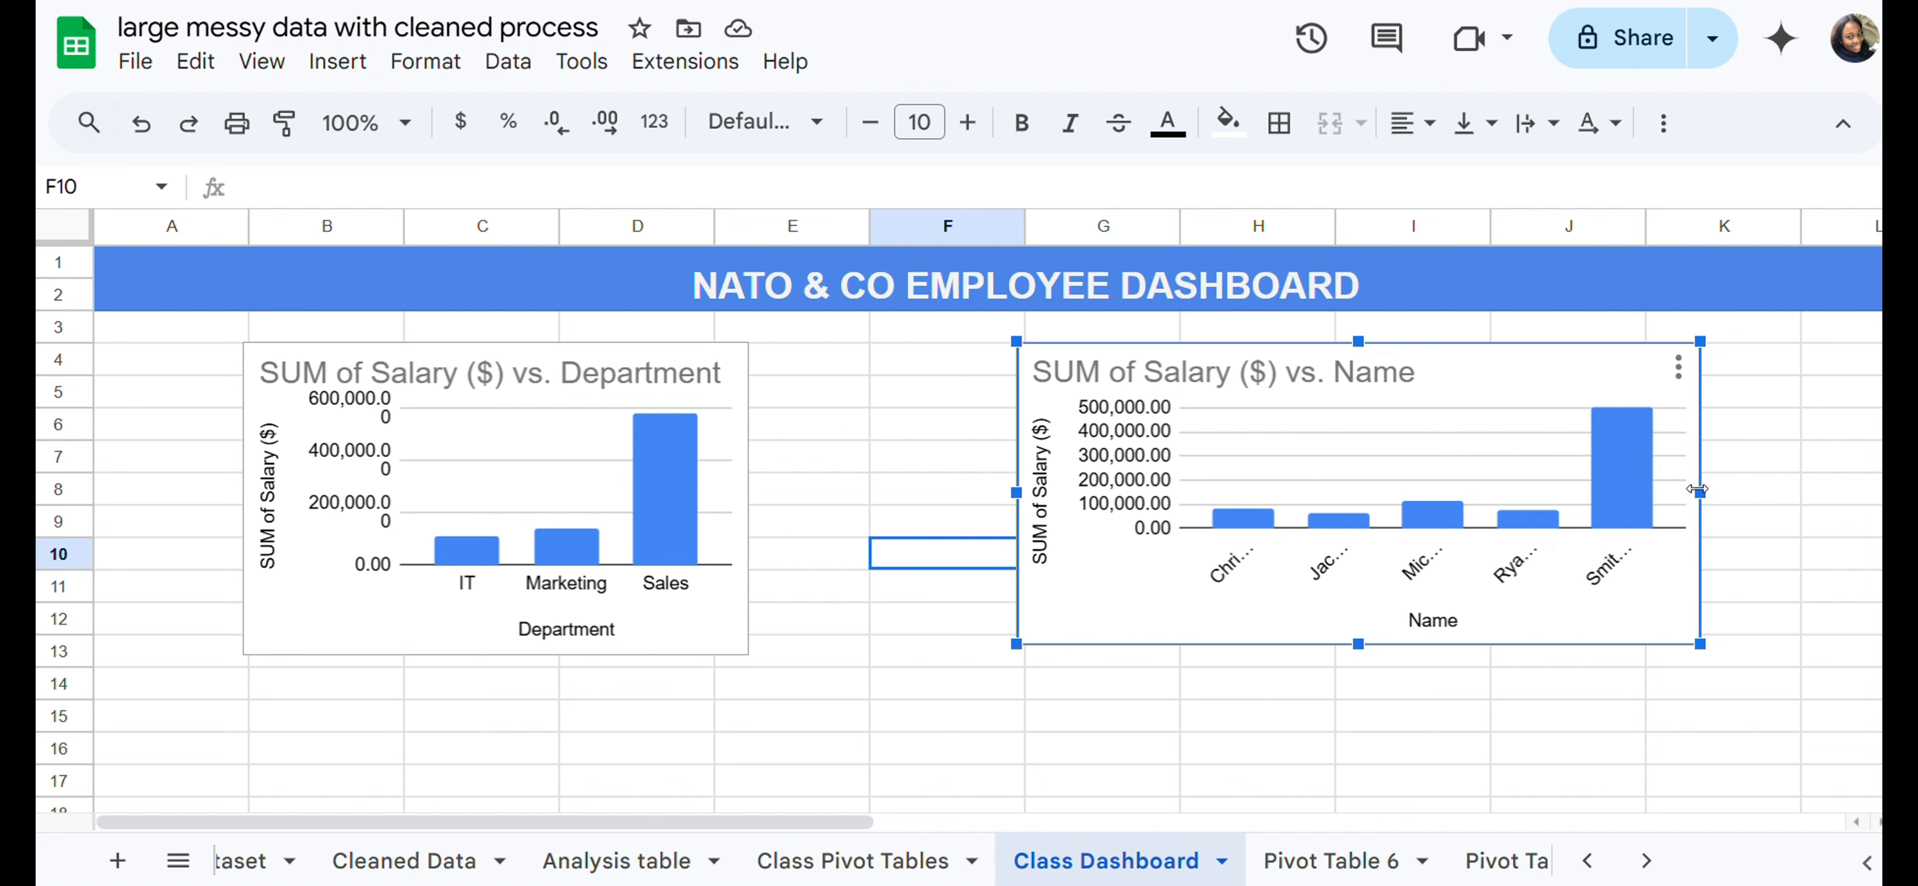
{"action": "left_click", "coordinate": [1801, 570]}
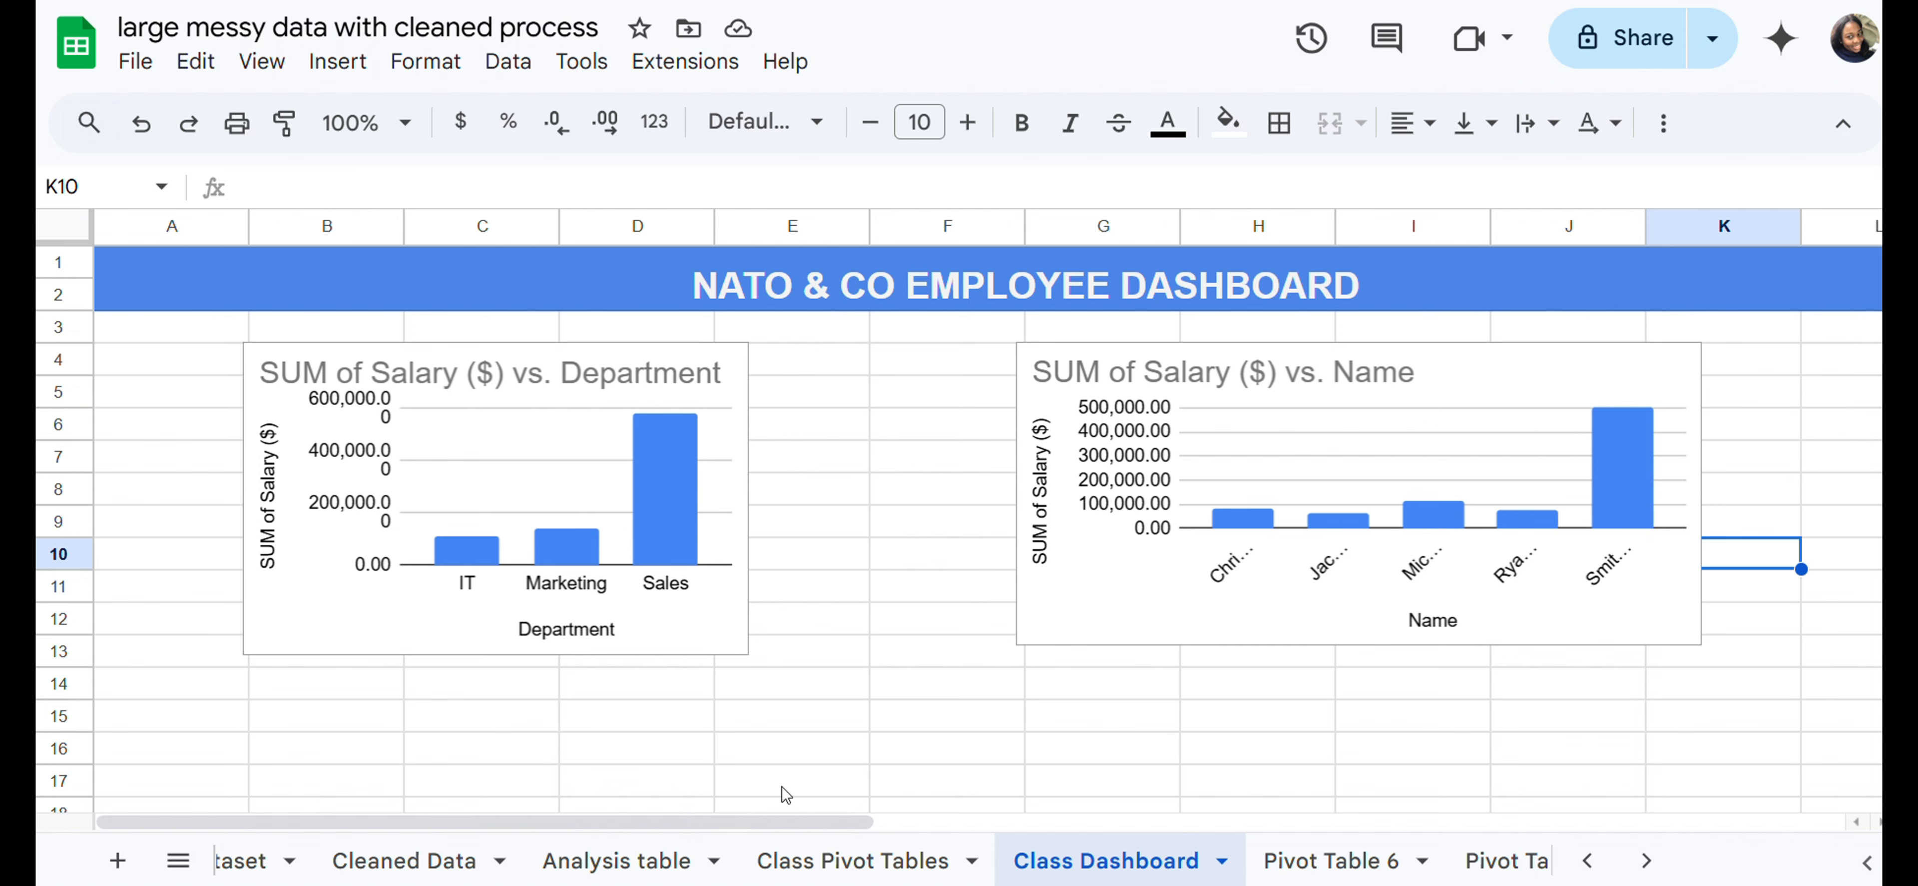
{"action": "left_click", "coordinate": [785, 872]}
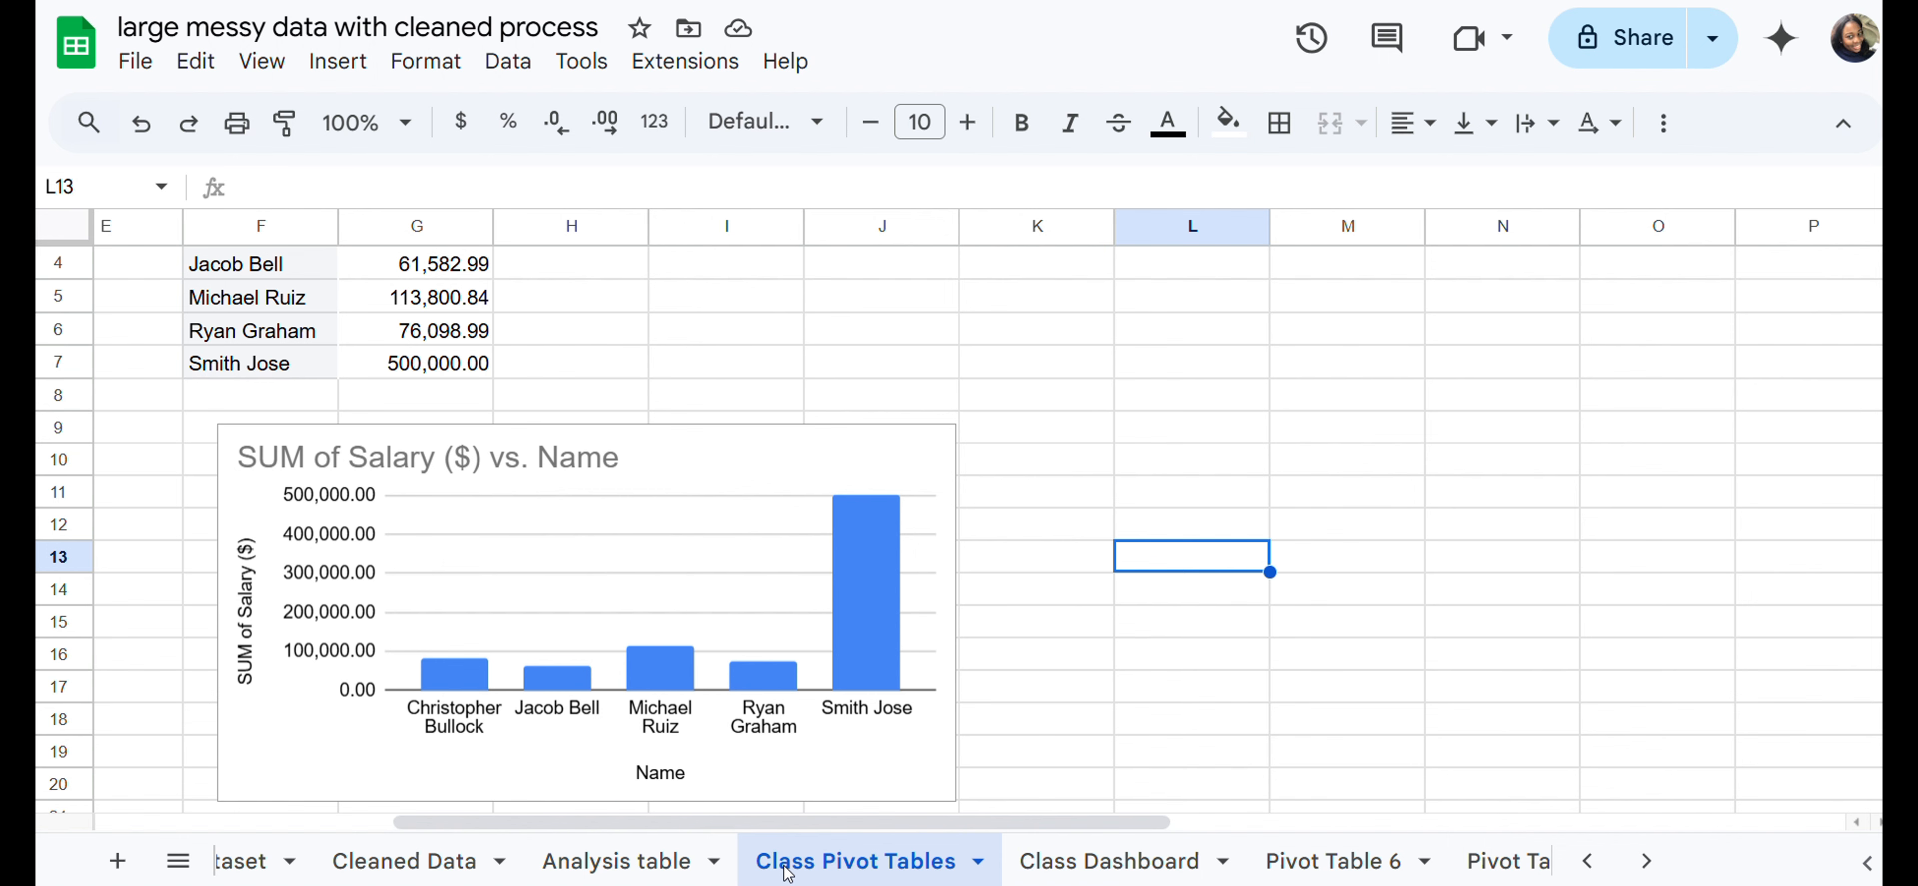
{"action": "left_click", "coordinate": [624, 863]}
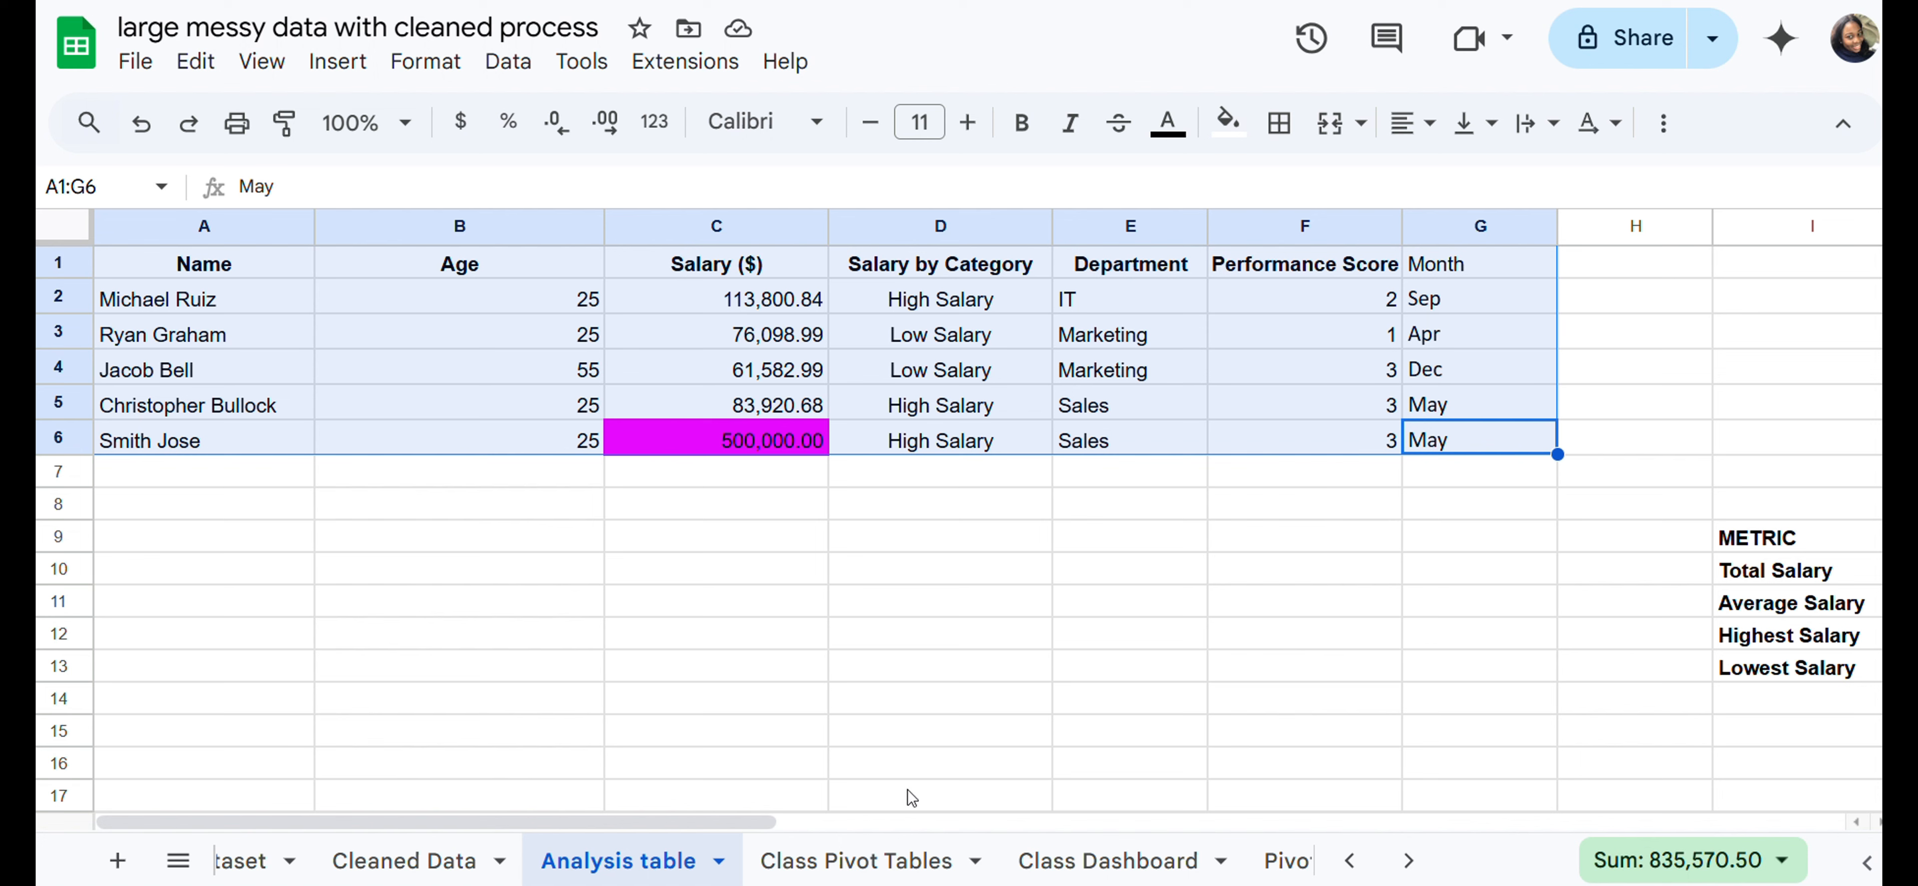
{"action": "left_click", "coordinate": [802, 864]}
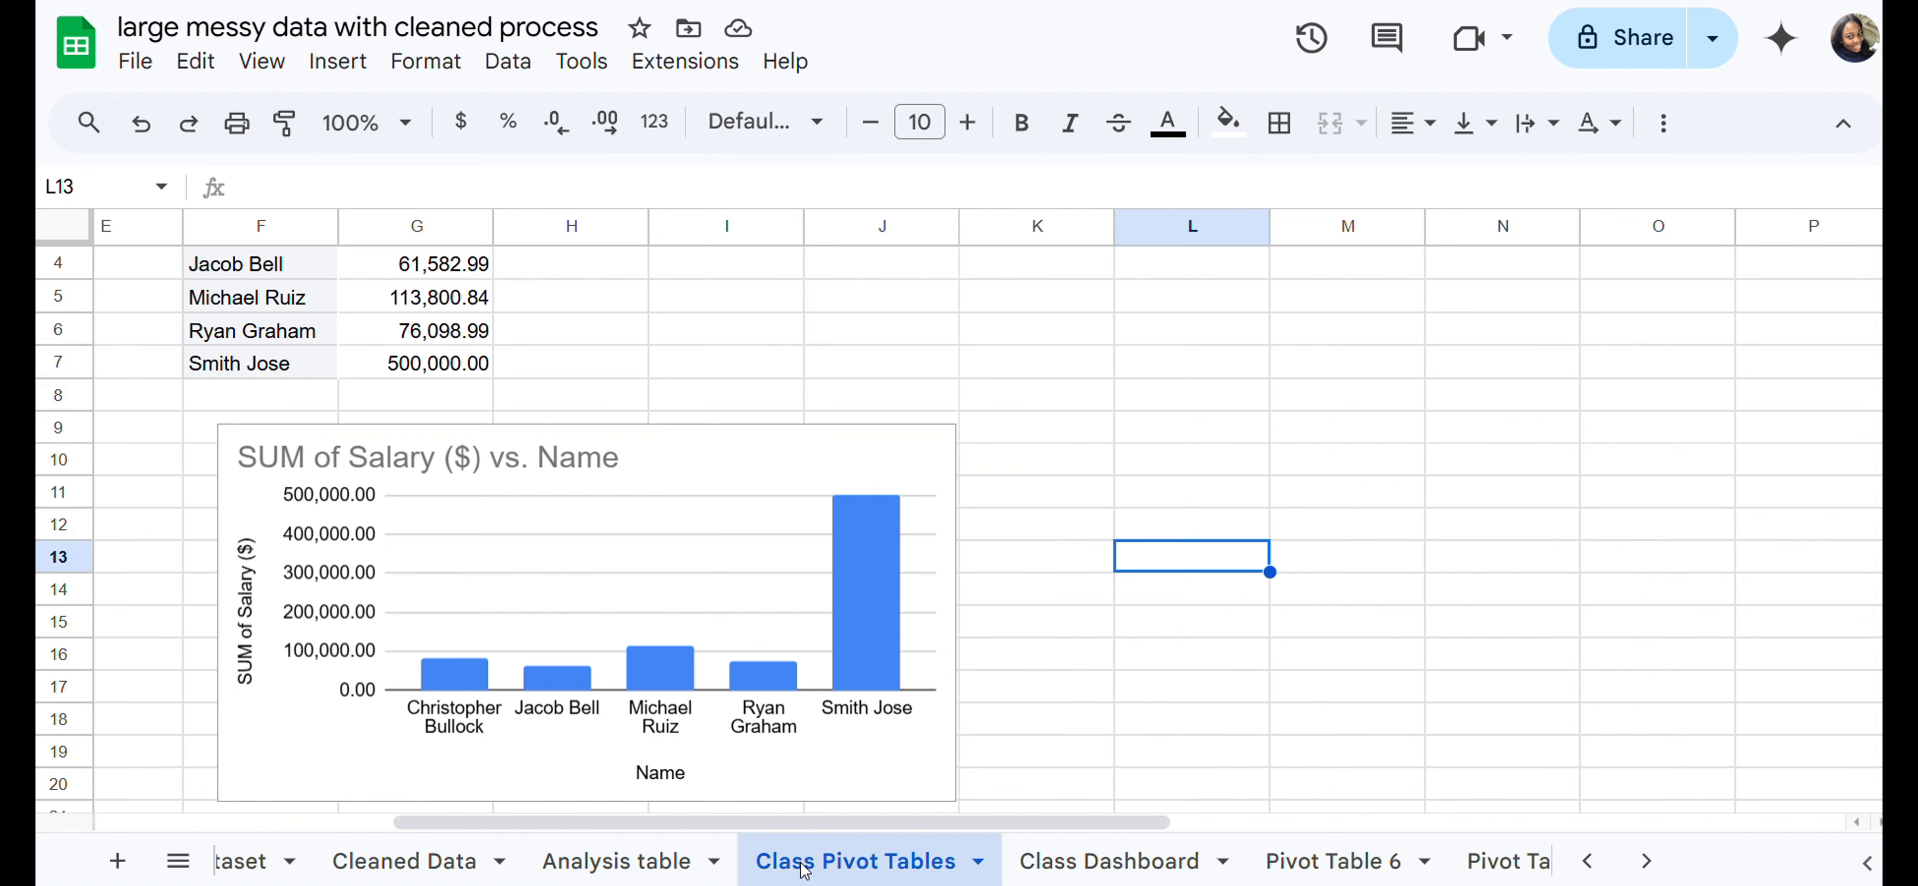
{"action": "left_click", "coordinate": [1057, 864]}
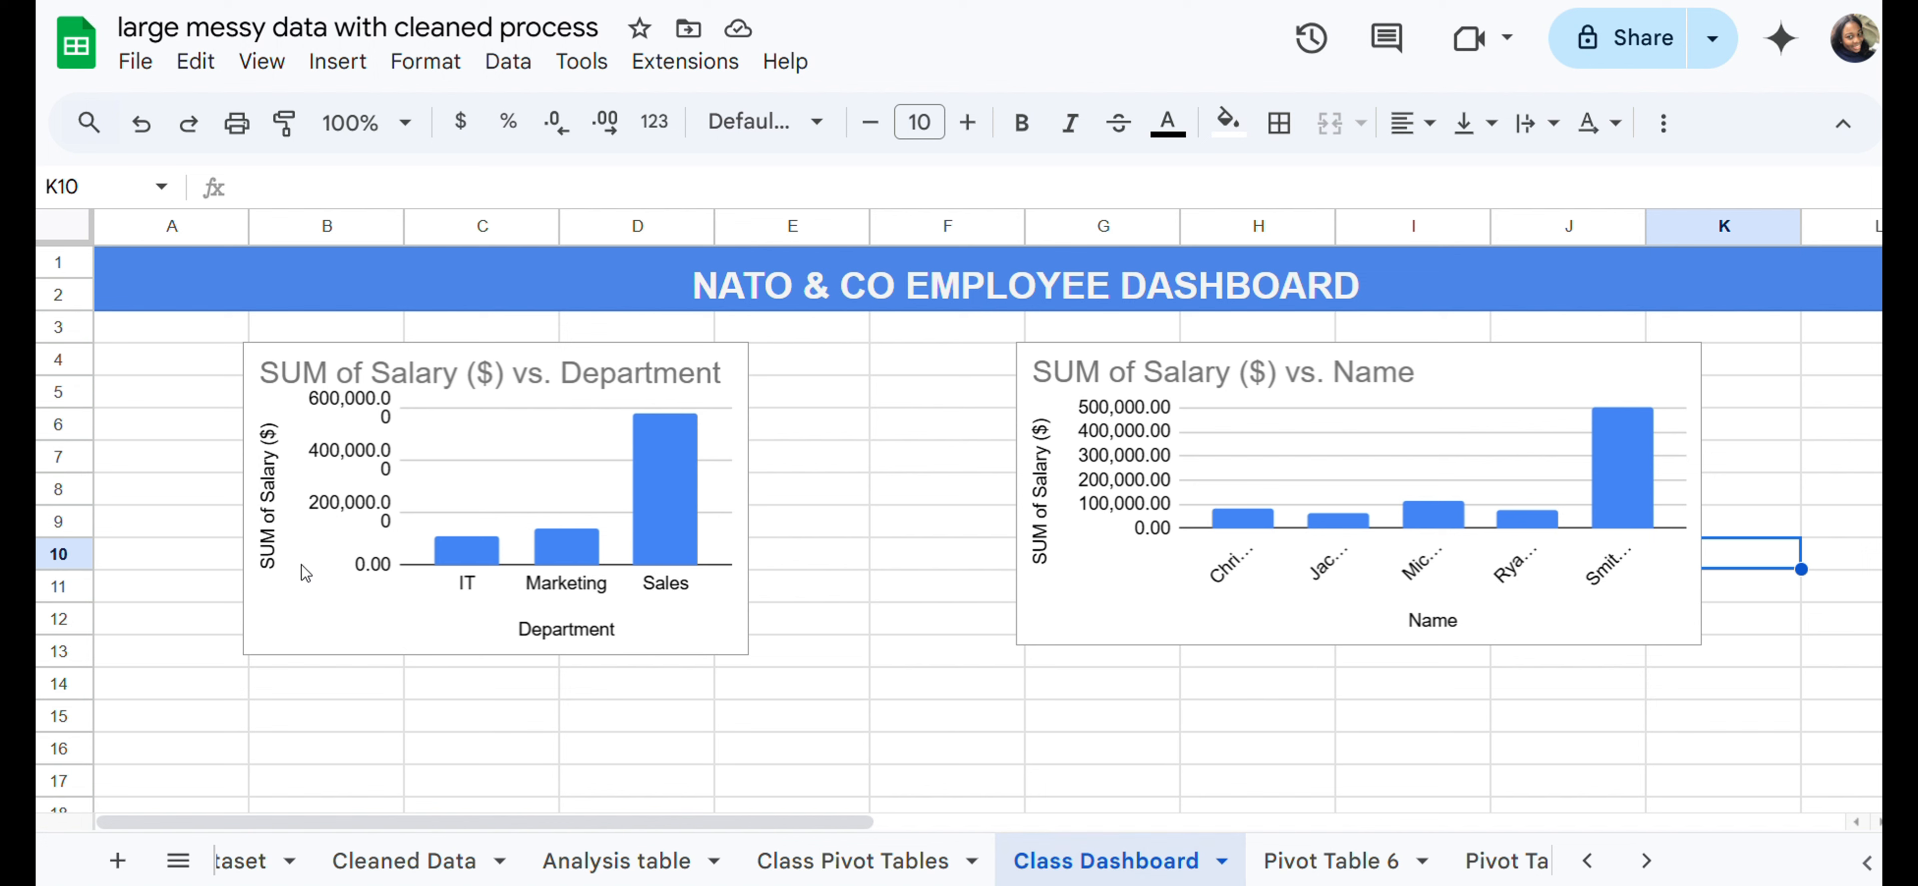
Step: Change the salary-by-department chart on the Class Dashboard sheet from a column chart to a pie chart
{"action": "left_click", "coordinate": [726, 370]}
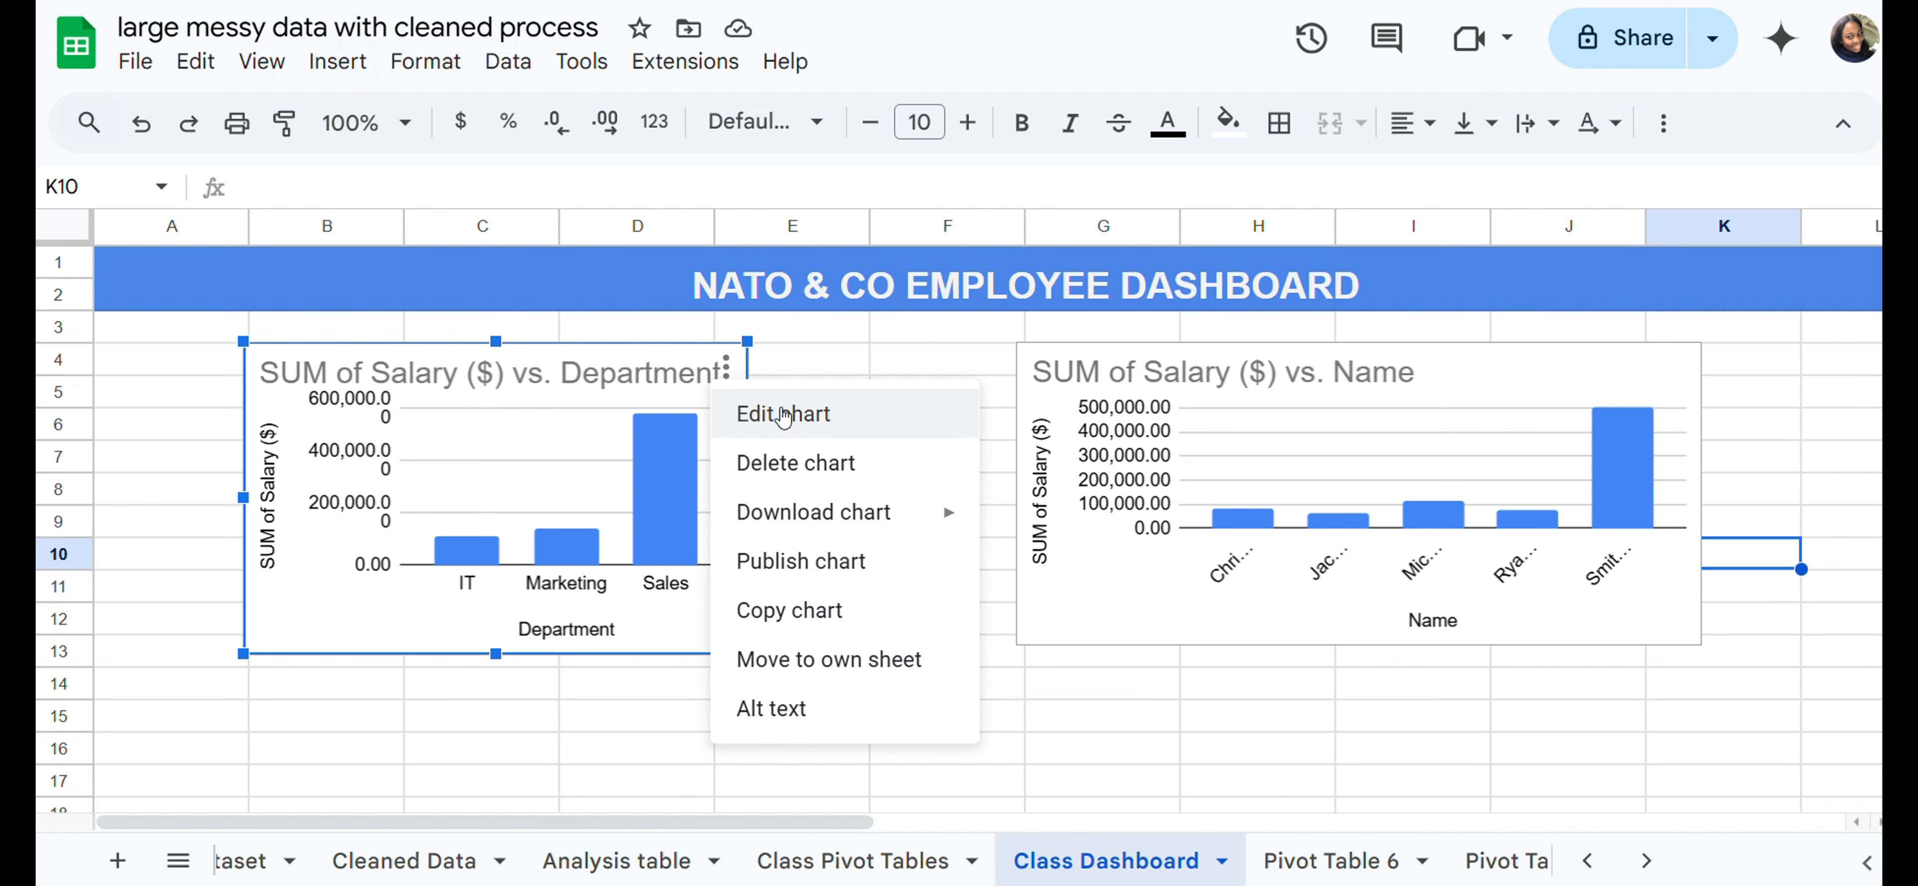
{"action": "left_click", "coordinate": [783, 416]}
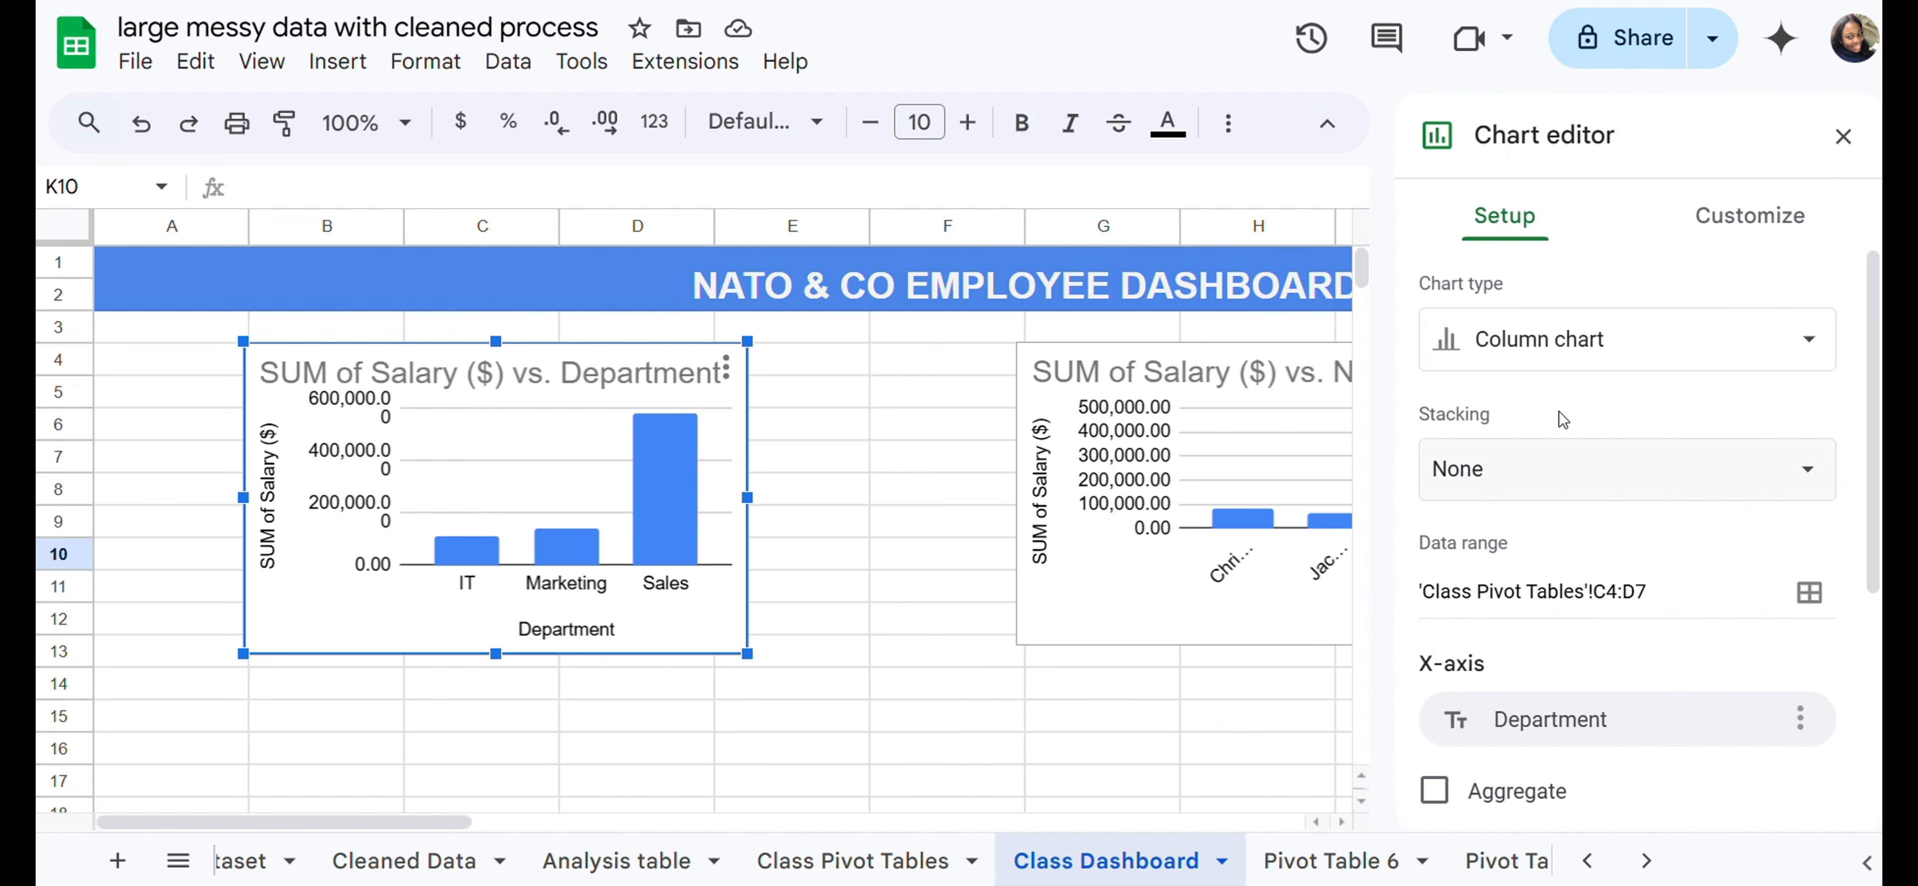
{"action": "left_click", "coordinate": [1569, 357]}
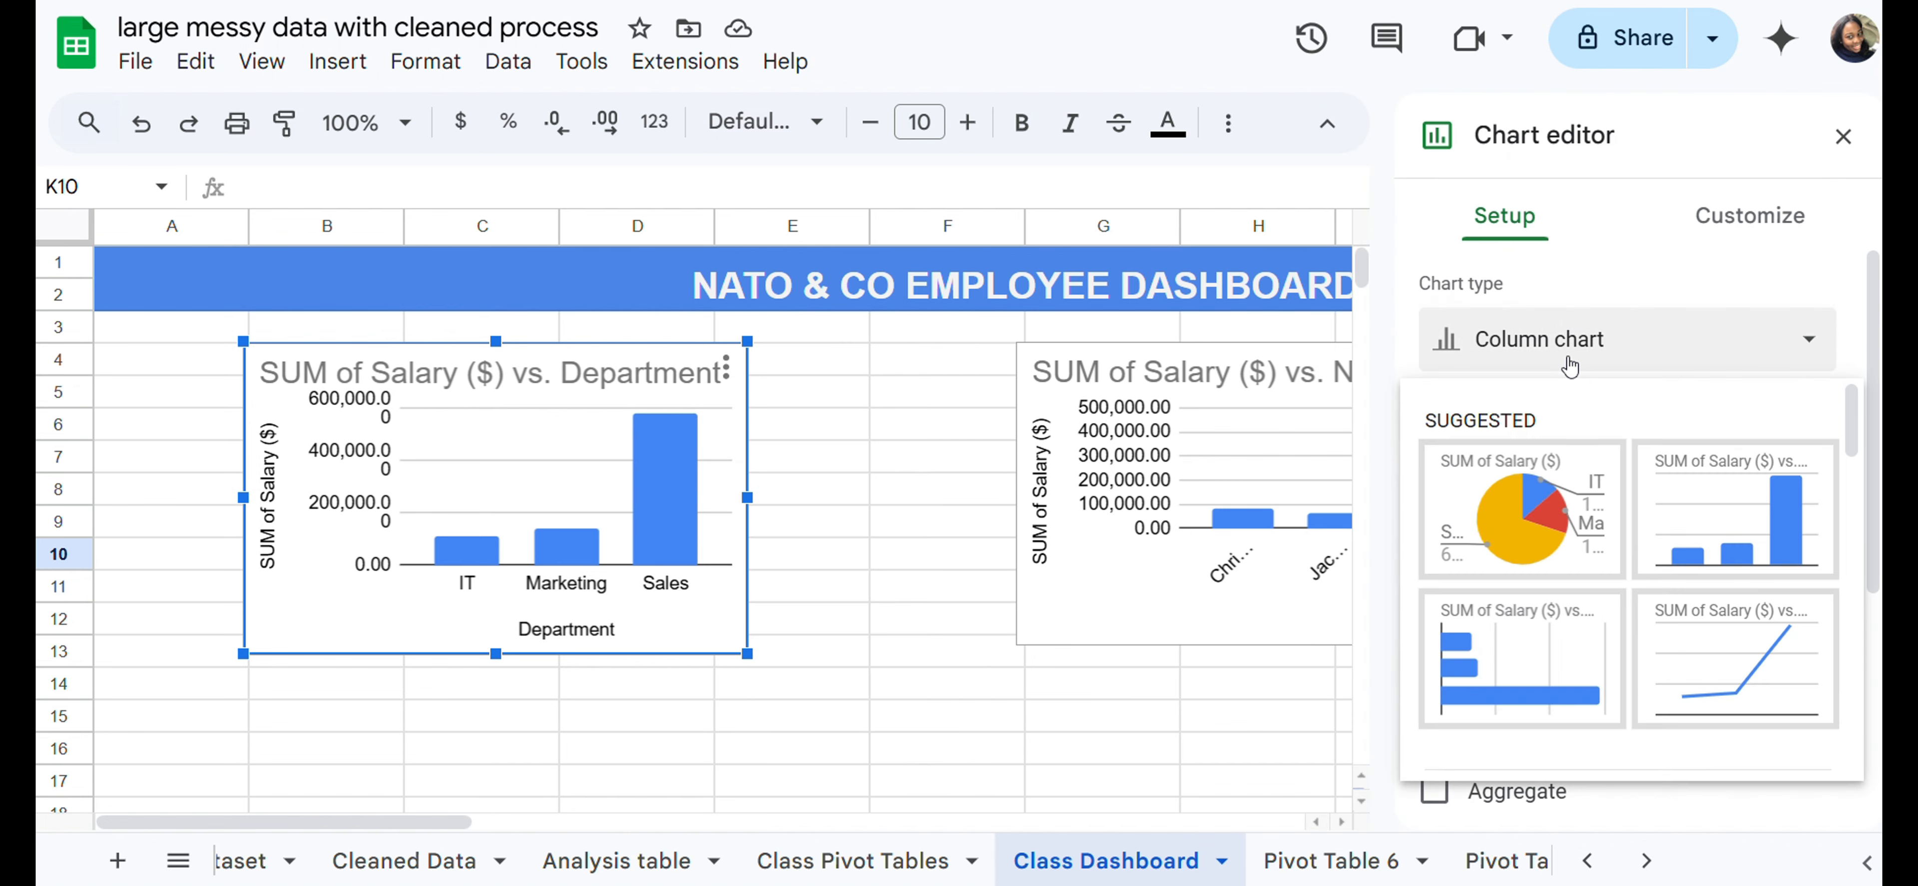
{"action": "left_click", "coordinate": [1519, 513]}
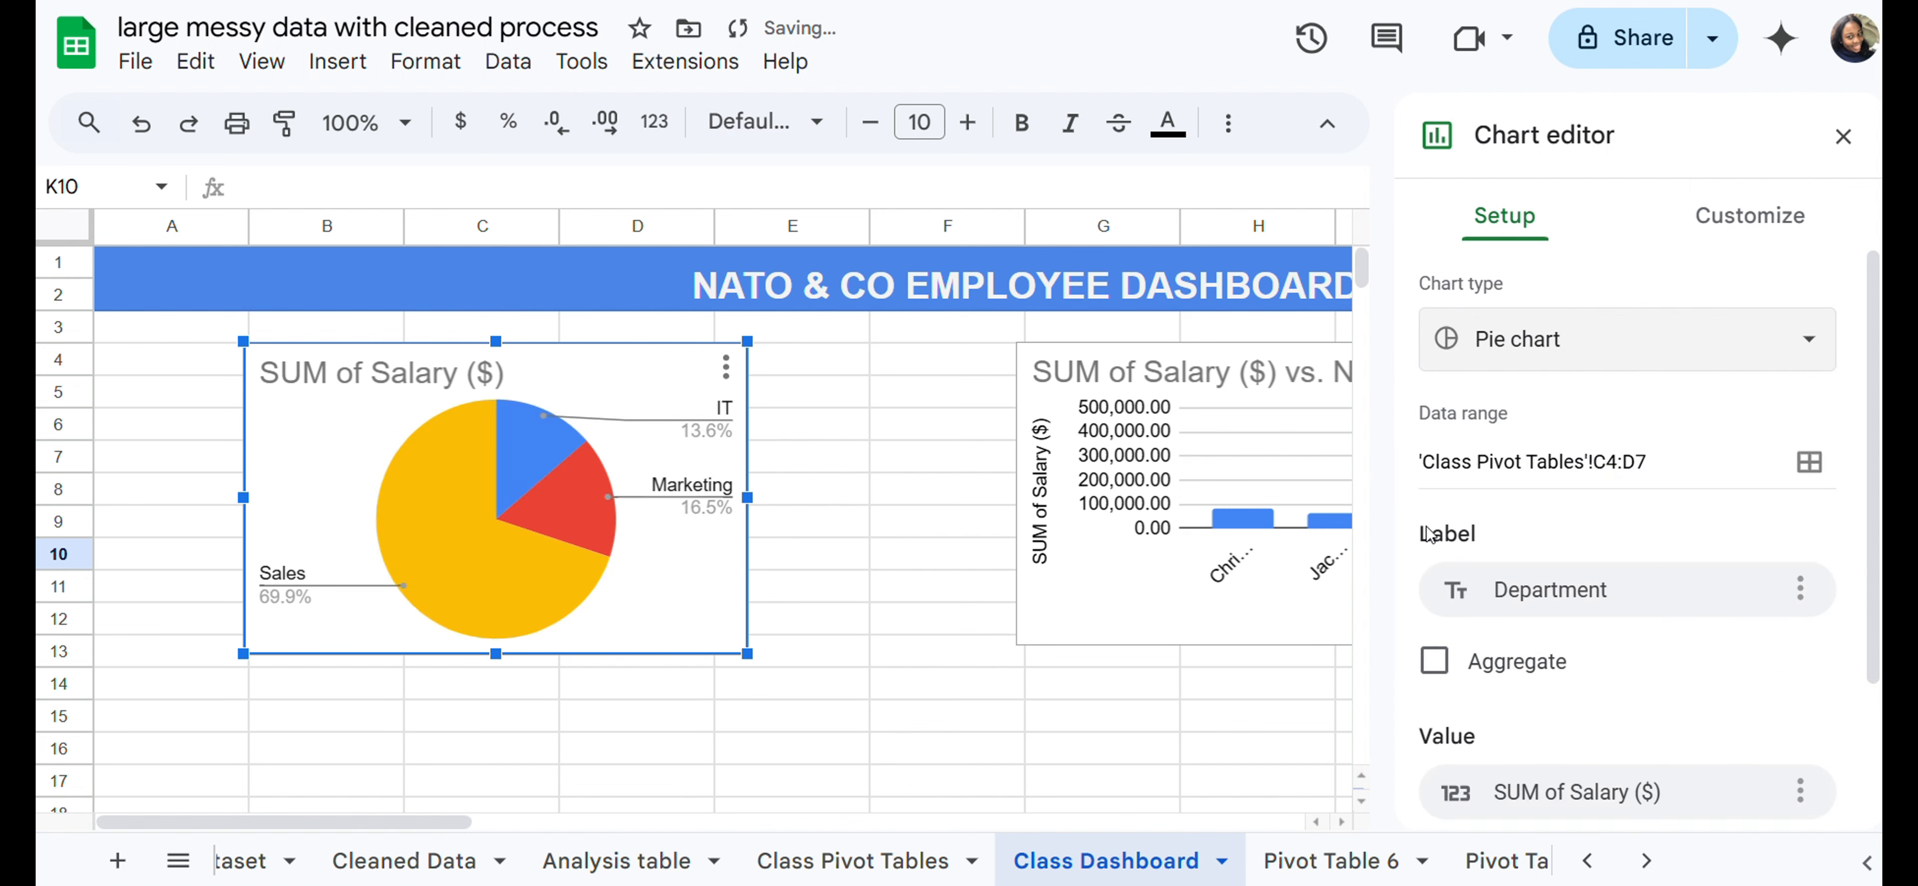
{"action": "left_click", "coordinate": [887, 704]}
{"action": "scroll", "coordinate": [1392, 714], "scroll_direction": "down", "scroll_amount": 5}
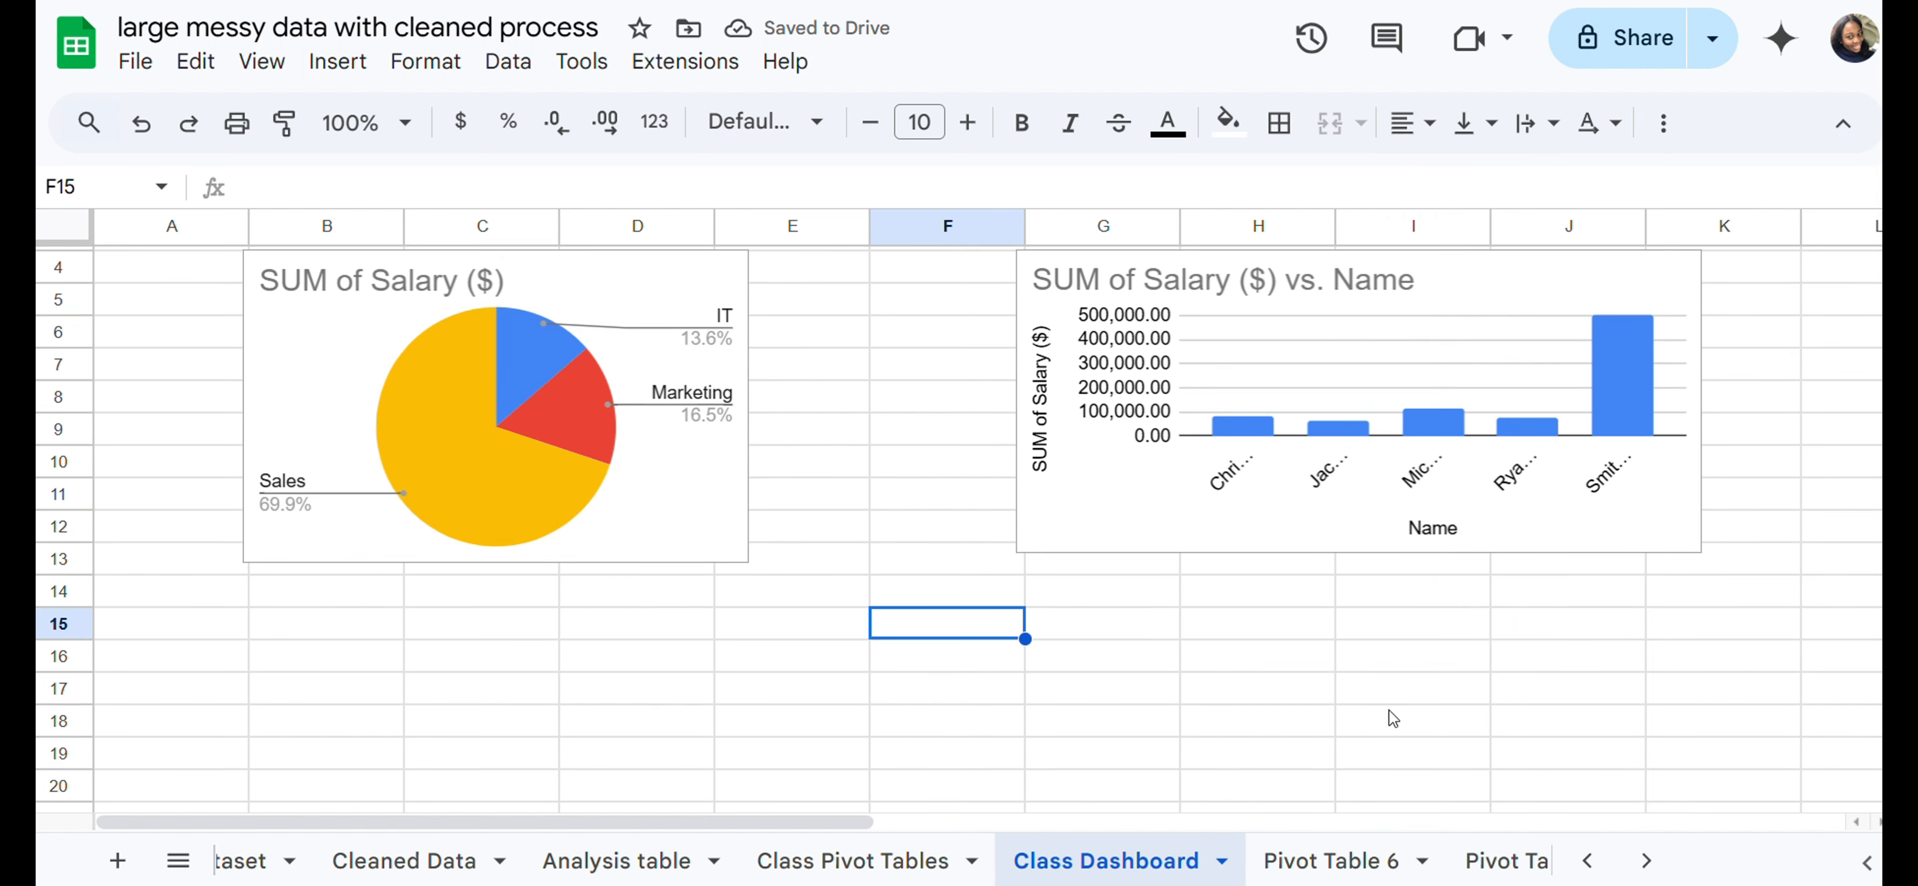
{"action": "scroll", "coordinate": [1392, 717], "scroll_direction": "up", "scroll_amount": 5}
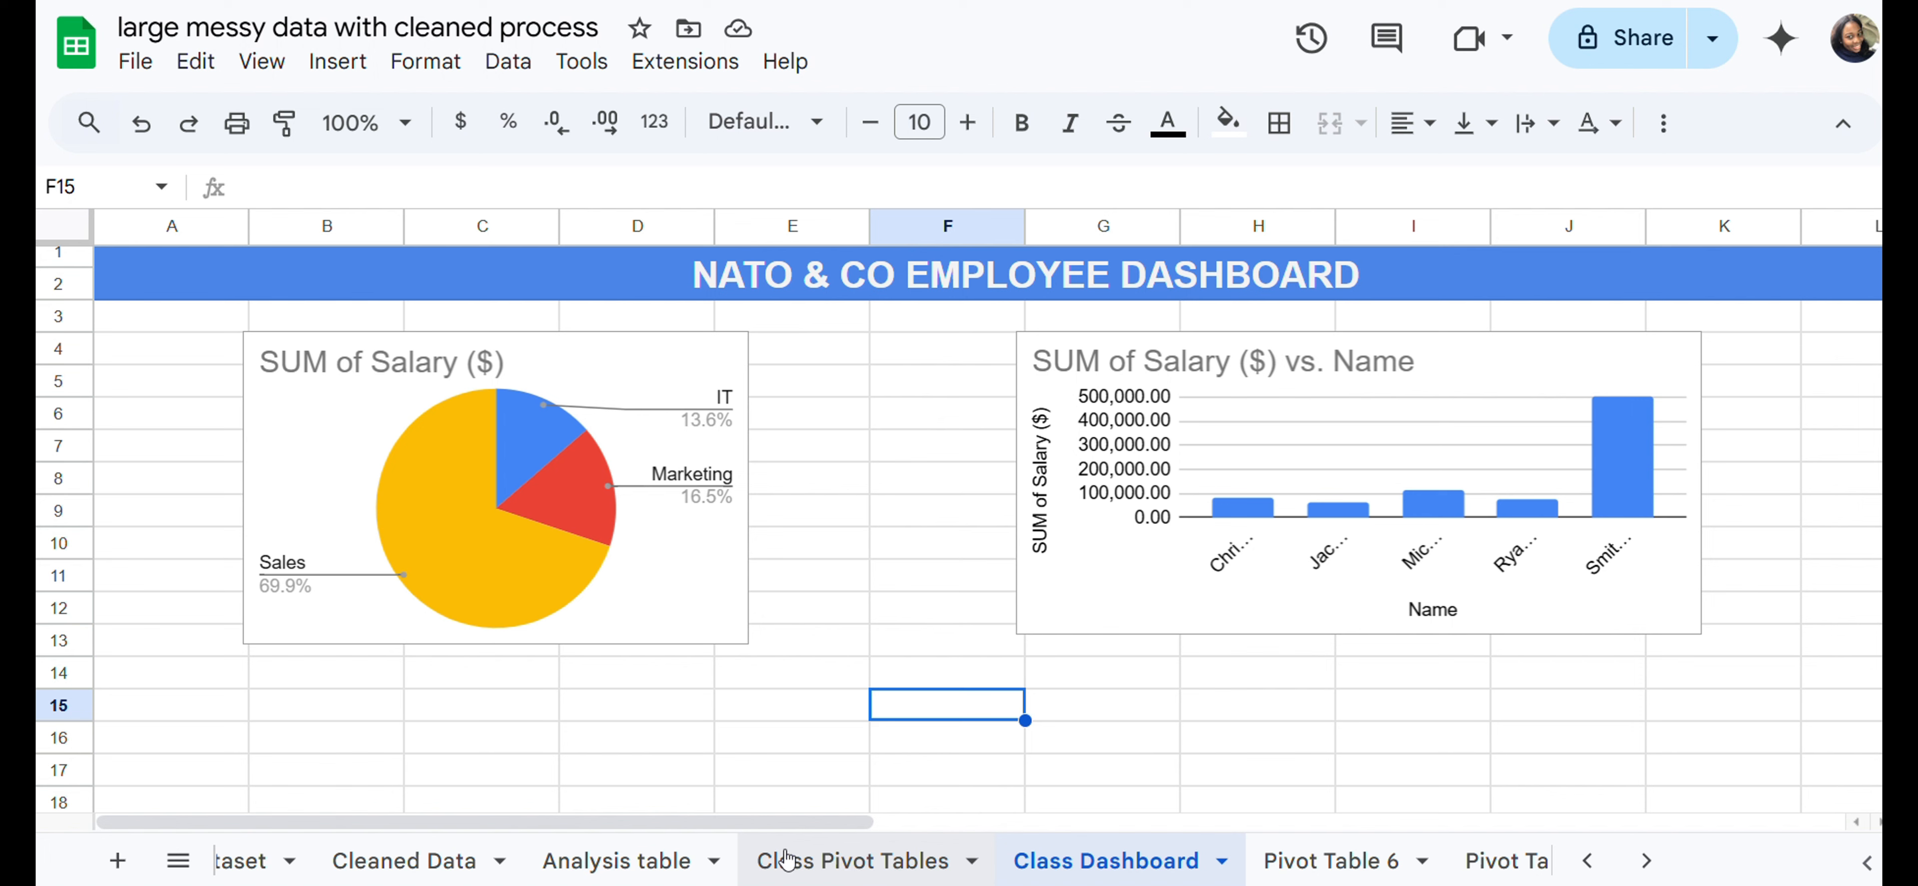
Step: Start a pivot table from range A1:G6 of the Analysis table sheet, choosing an existing sheet as its destination
{"action": "left_click", "coordinate": [606, 860]}
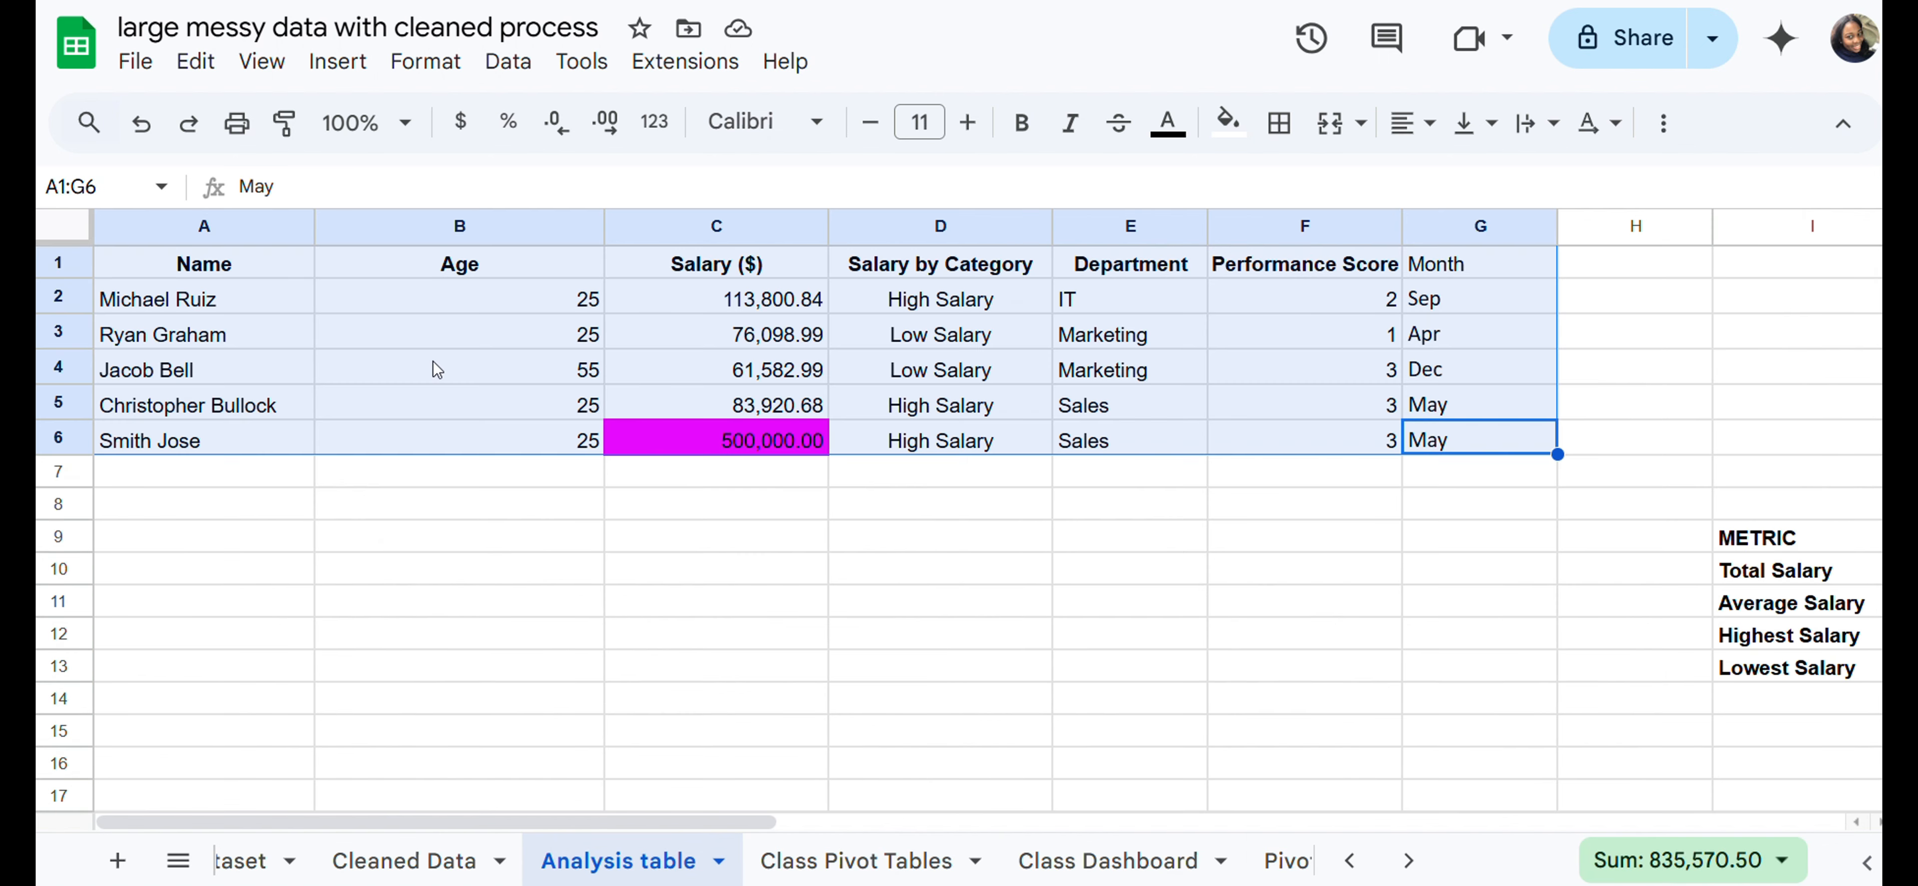
{"action": "left_click", "coordinate": [335, 63]}
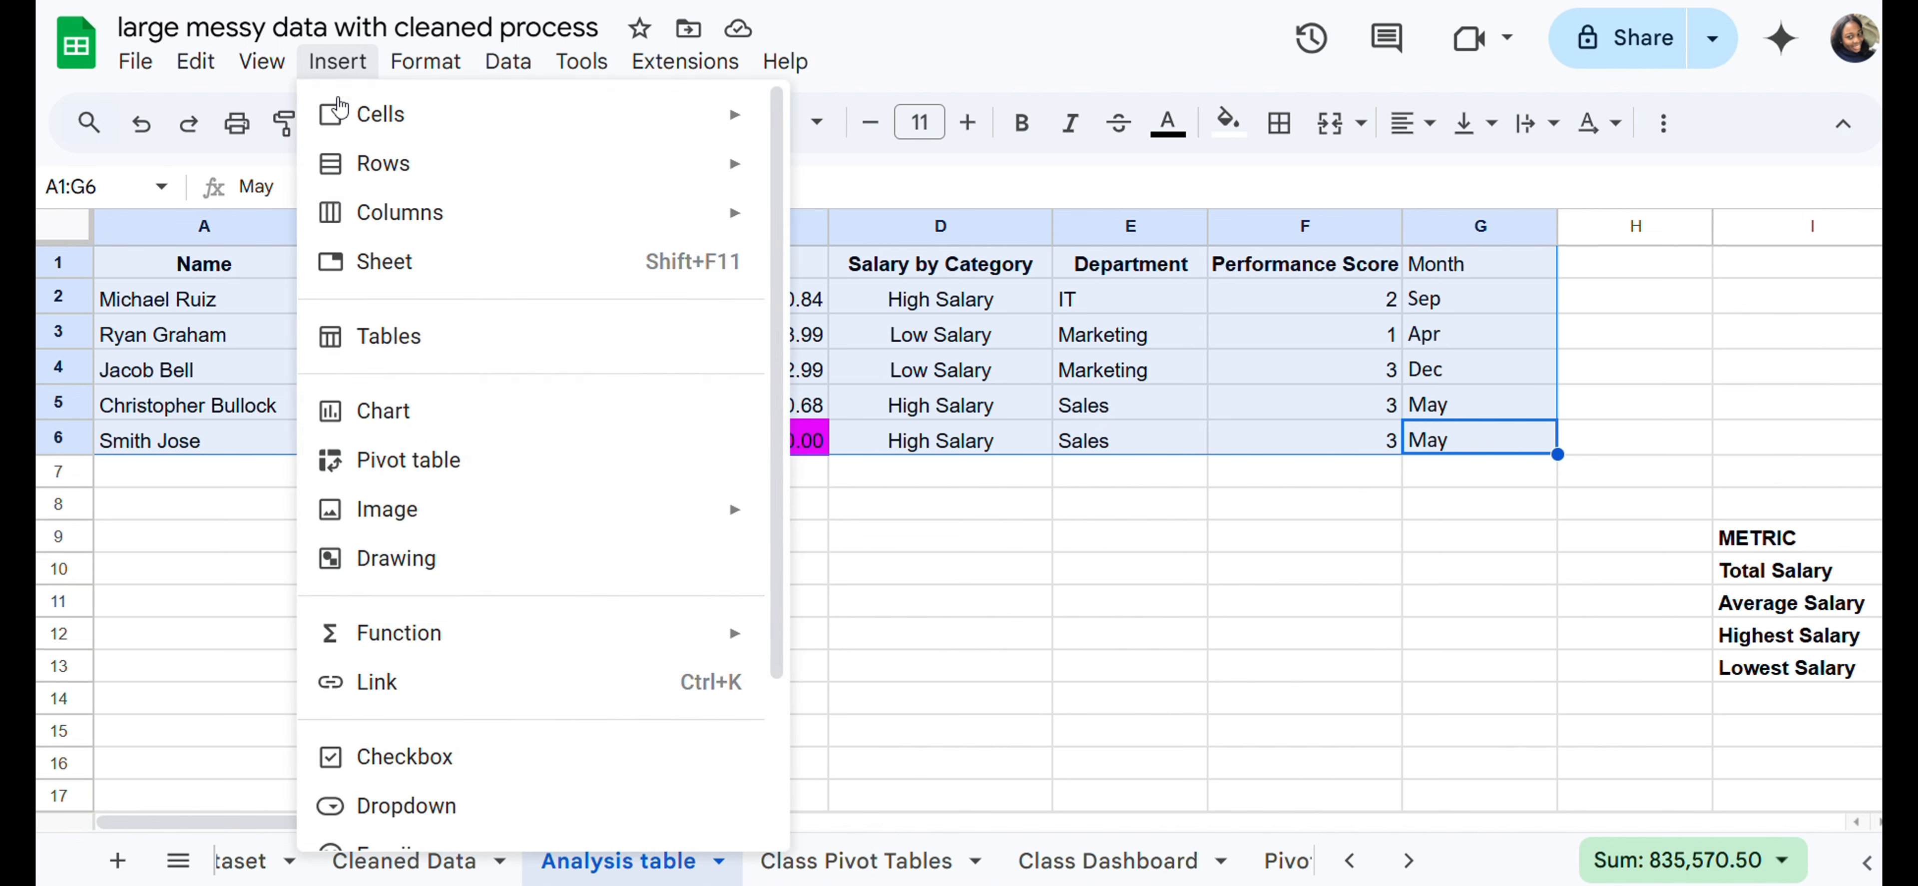
{"action": "left_click", "coordinate": [391, 462]}
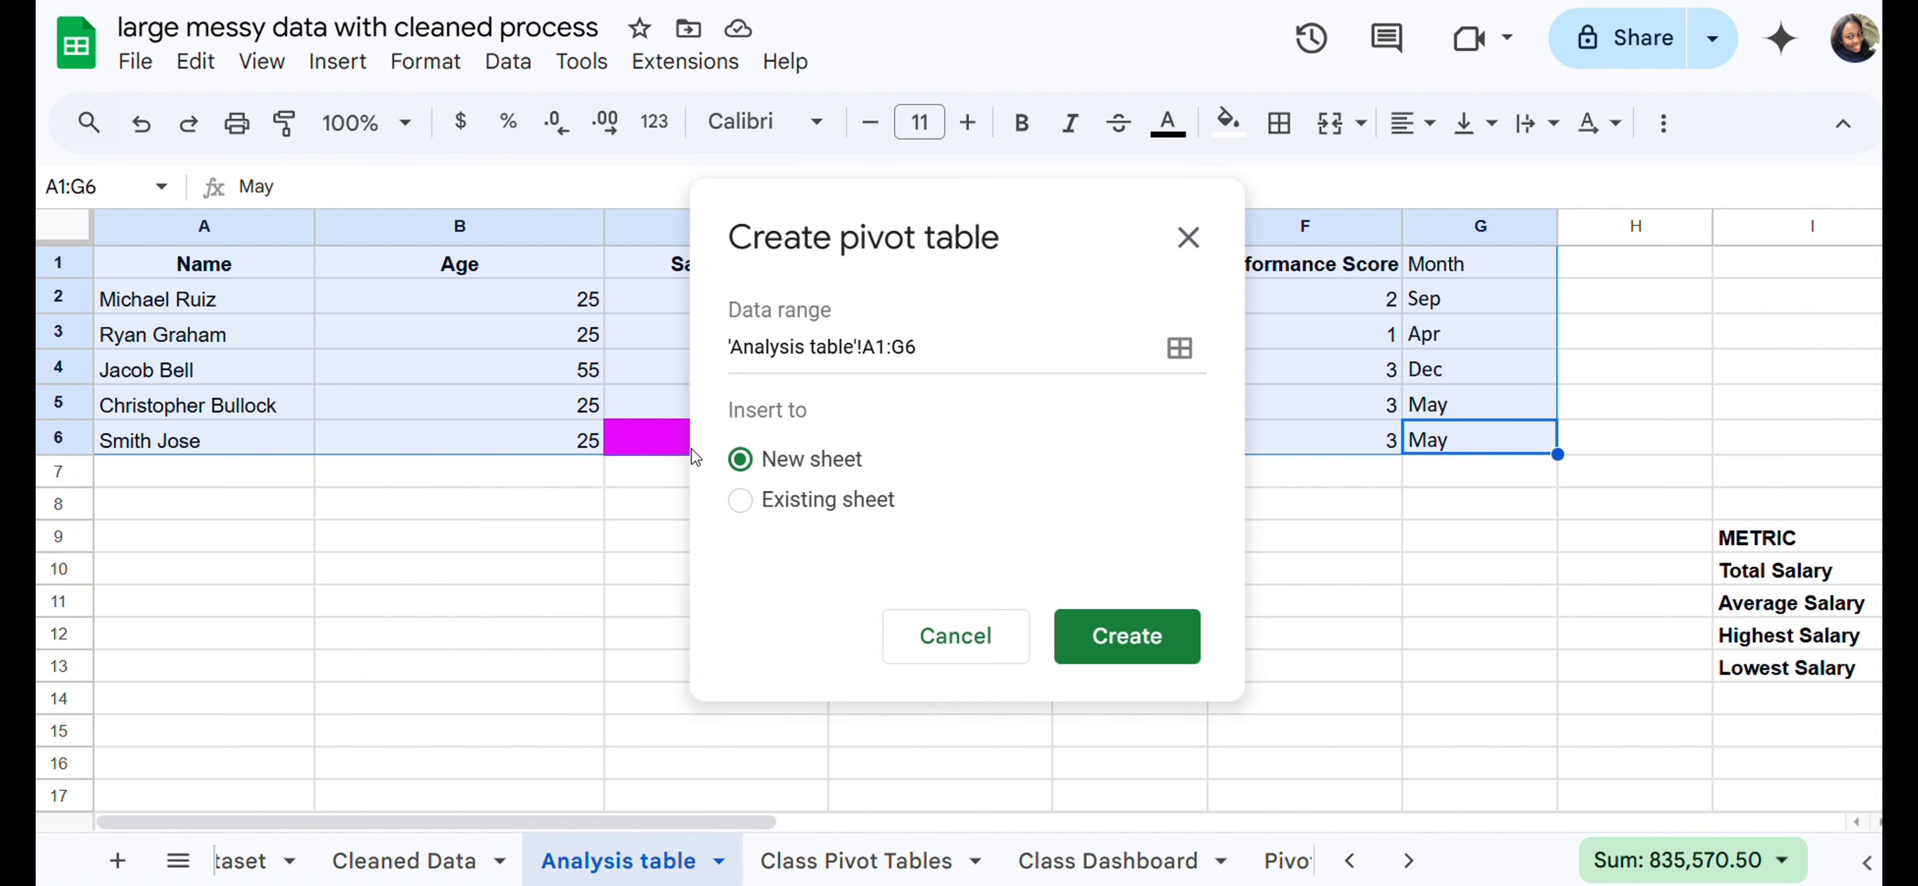
{"action": "left_click", "coordinate": [792, 505]}
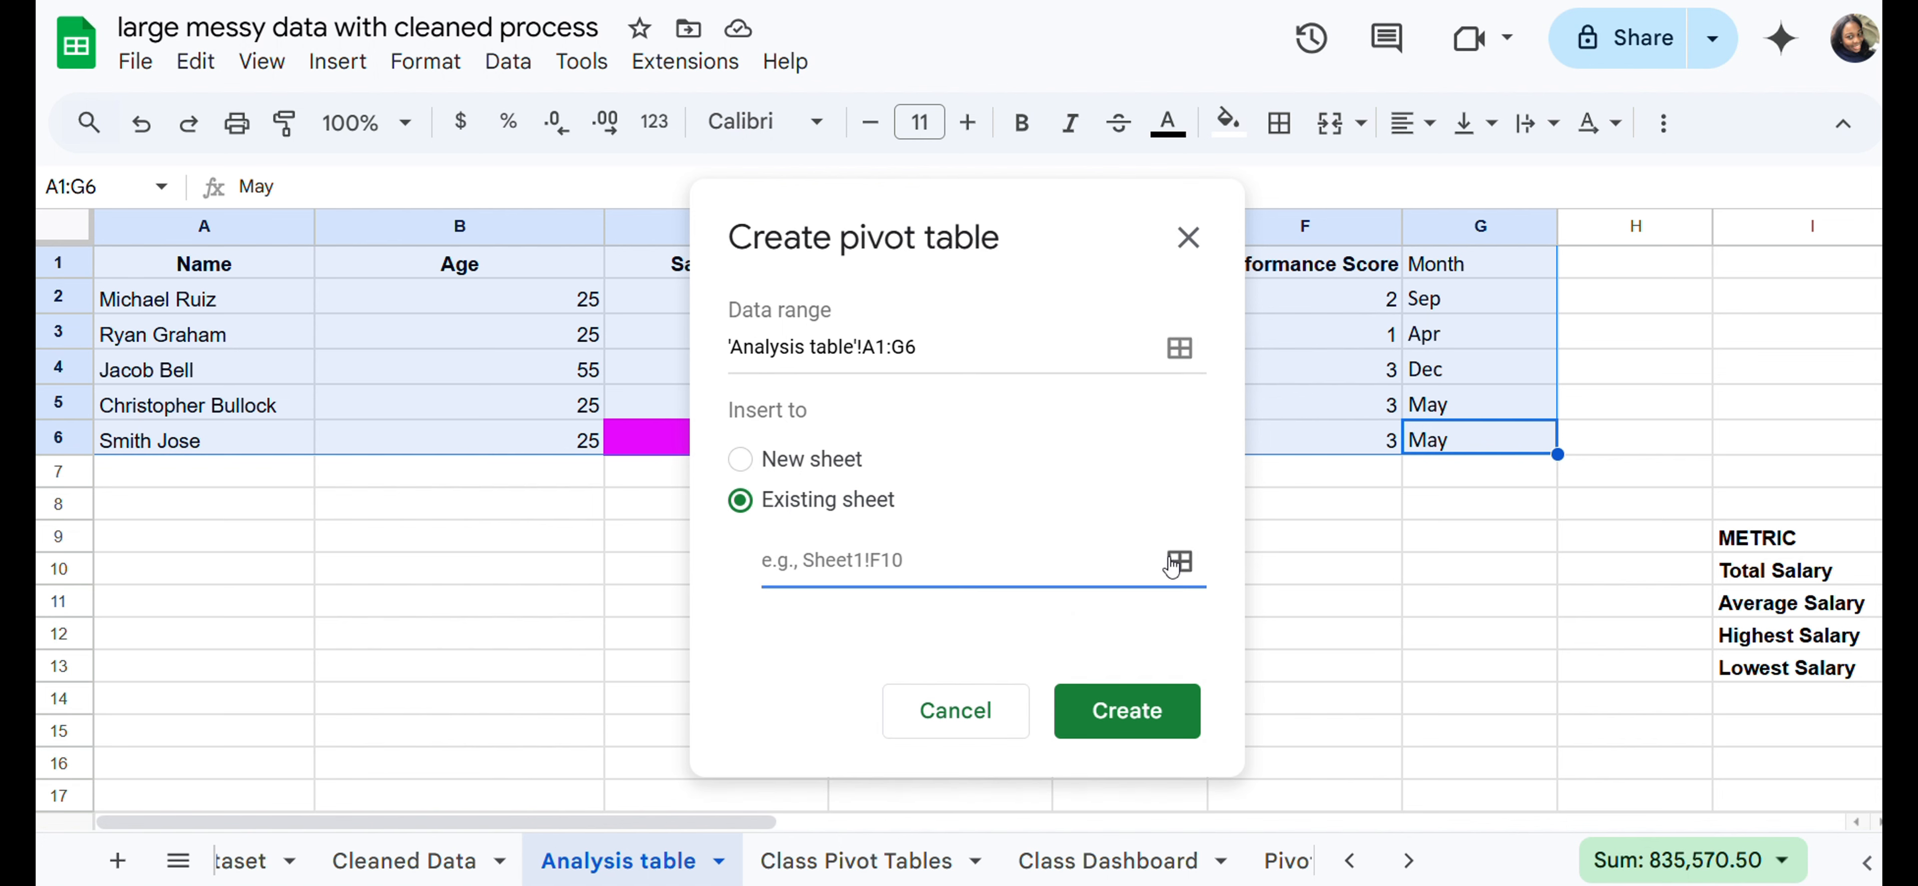
Step: Set the pivot table's location to cell L5 of the Class Pivot Tables sheet and create it
{"action": "left_click", "coordinate": [879, 871]}
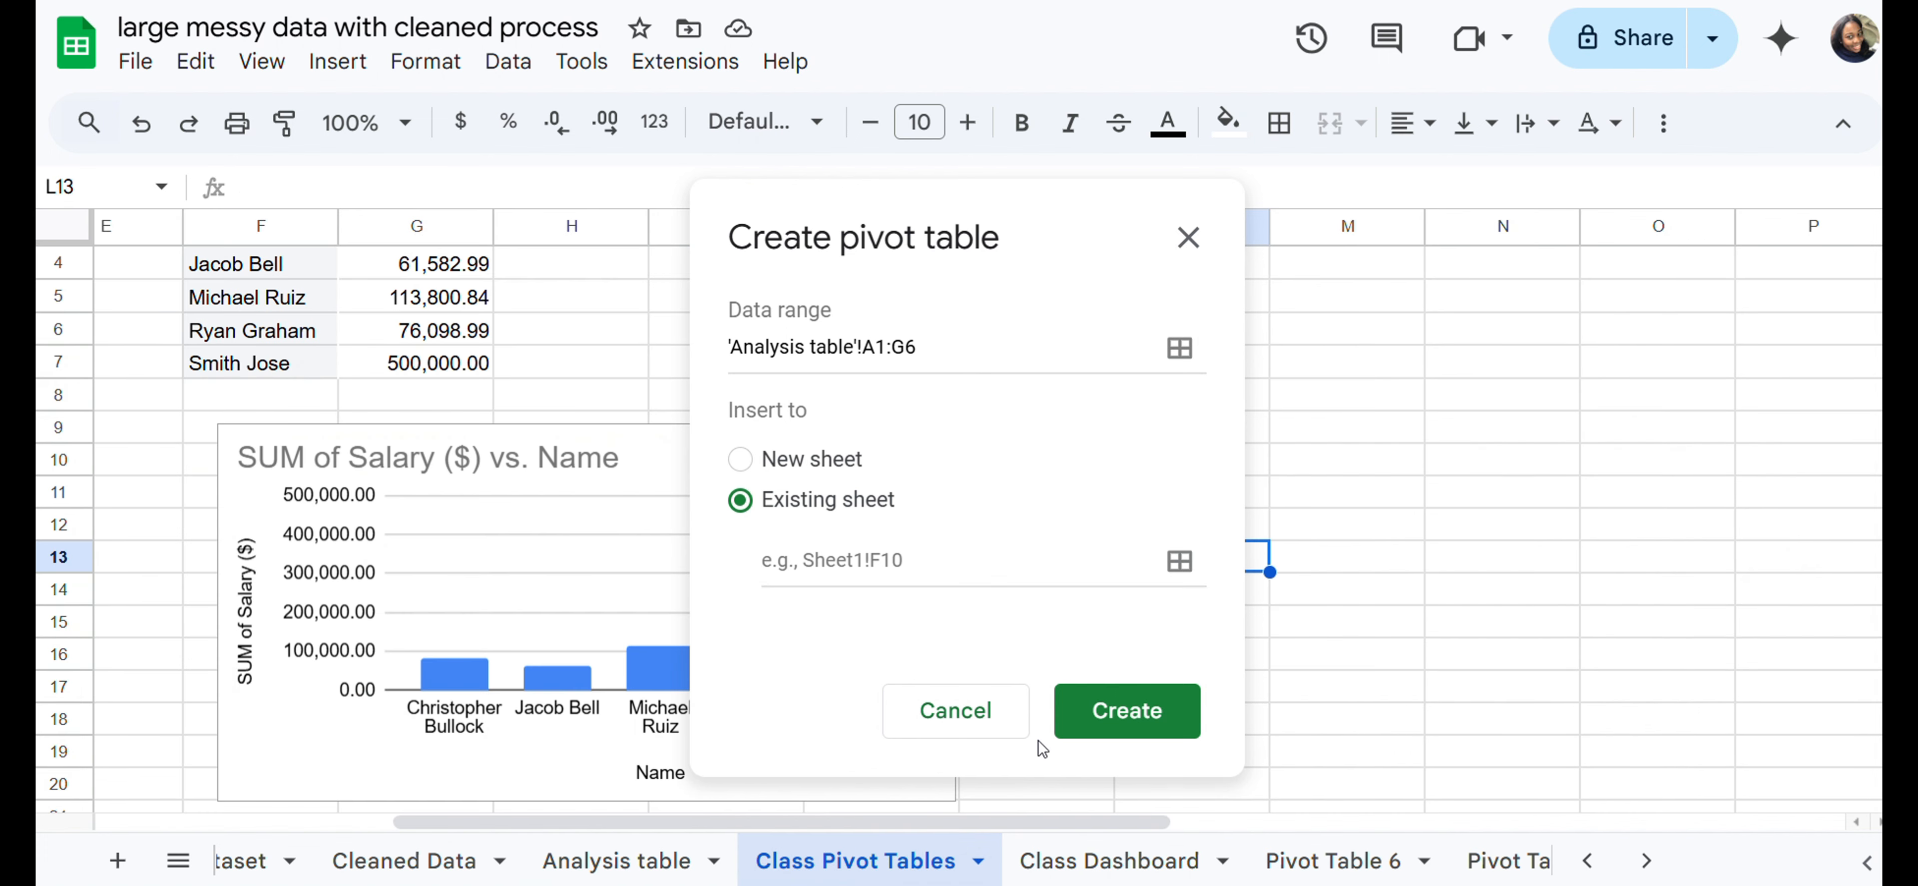
{"action": "left_click", "coordinate": [1180, 561]}
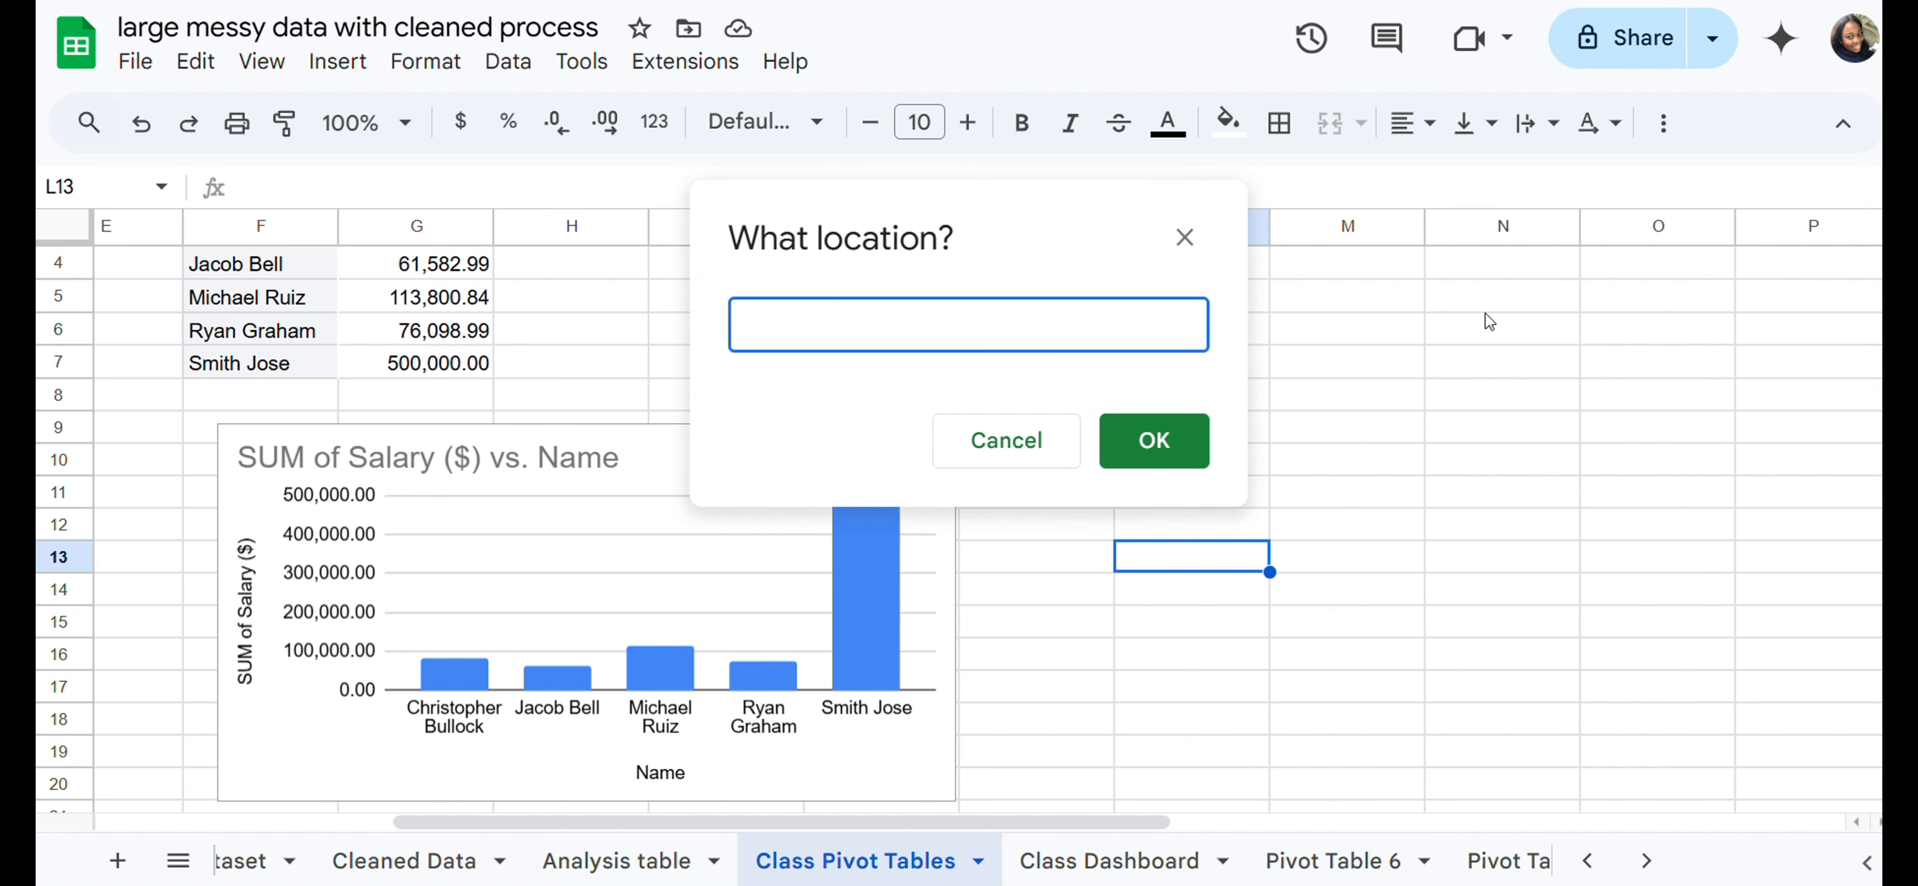
{"action": "scroll", "coordinate": [1484, 314], "scroll_direction": "right", "scroll_amount": 3}
{"action": "scroll", "coordinate": [1486, 321], "scroll_direction": "right", "scroll_amount": 1}
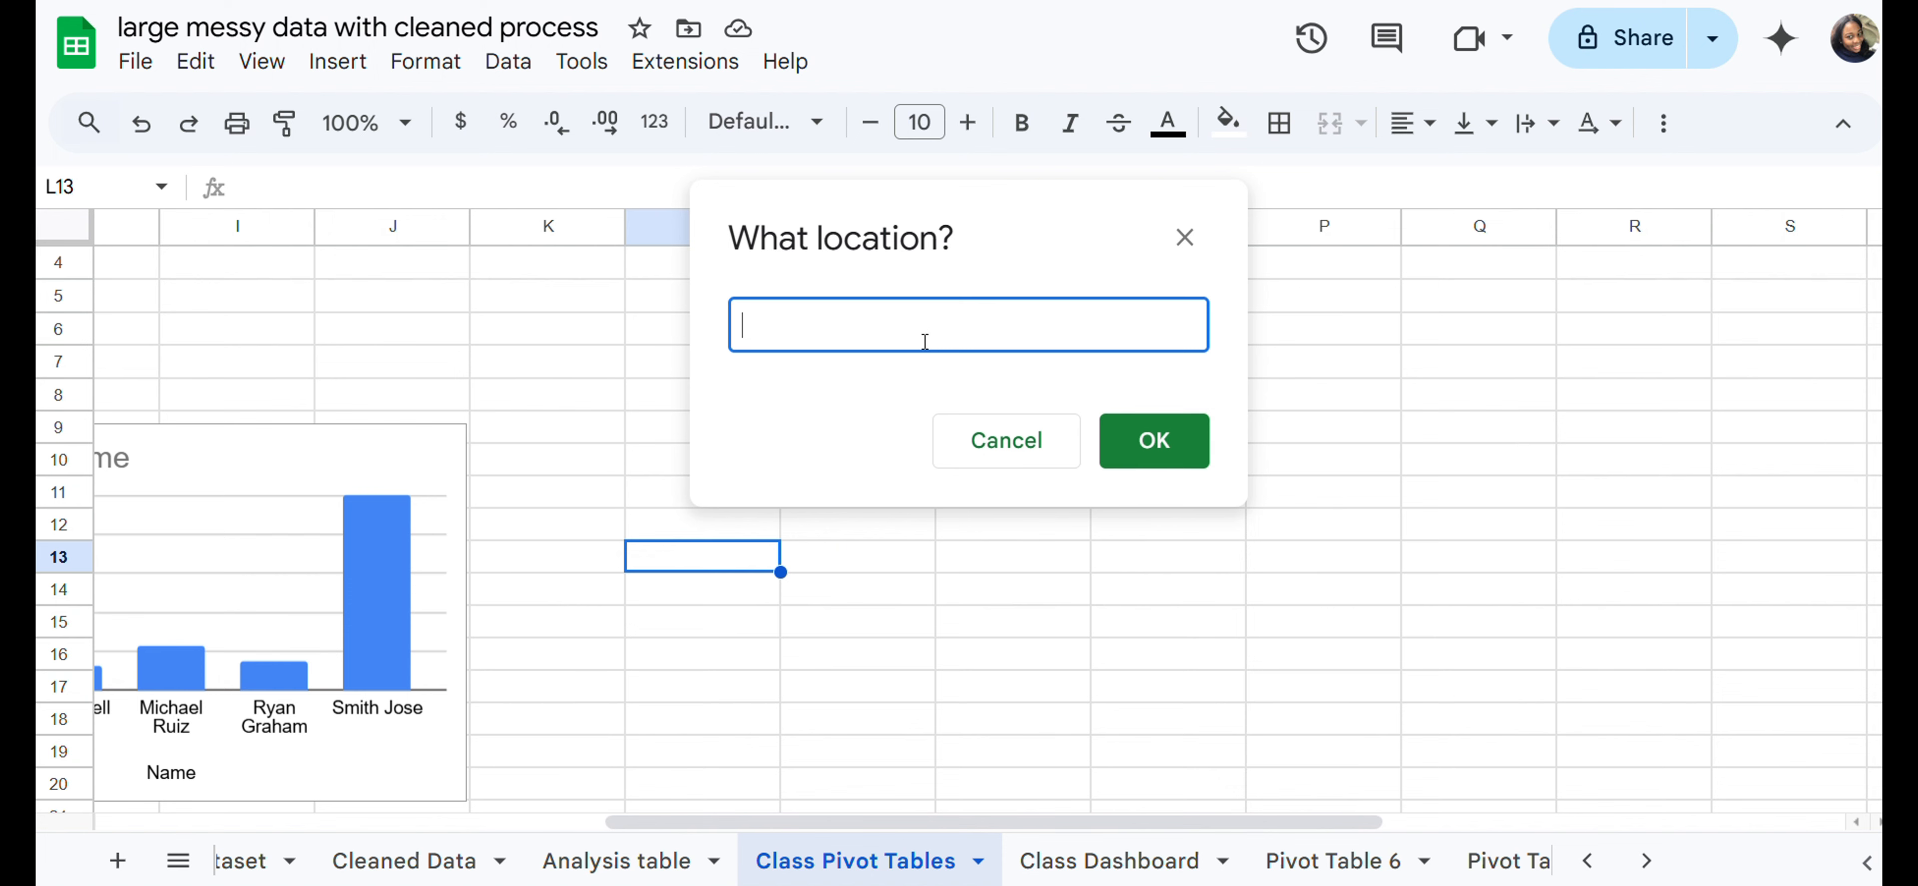
{"action": "left_click_drag", "start_coordinate": [907, 229], "coordinate": [1426, 334]}
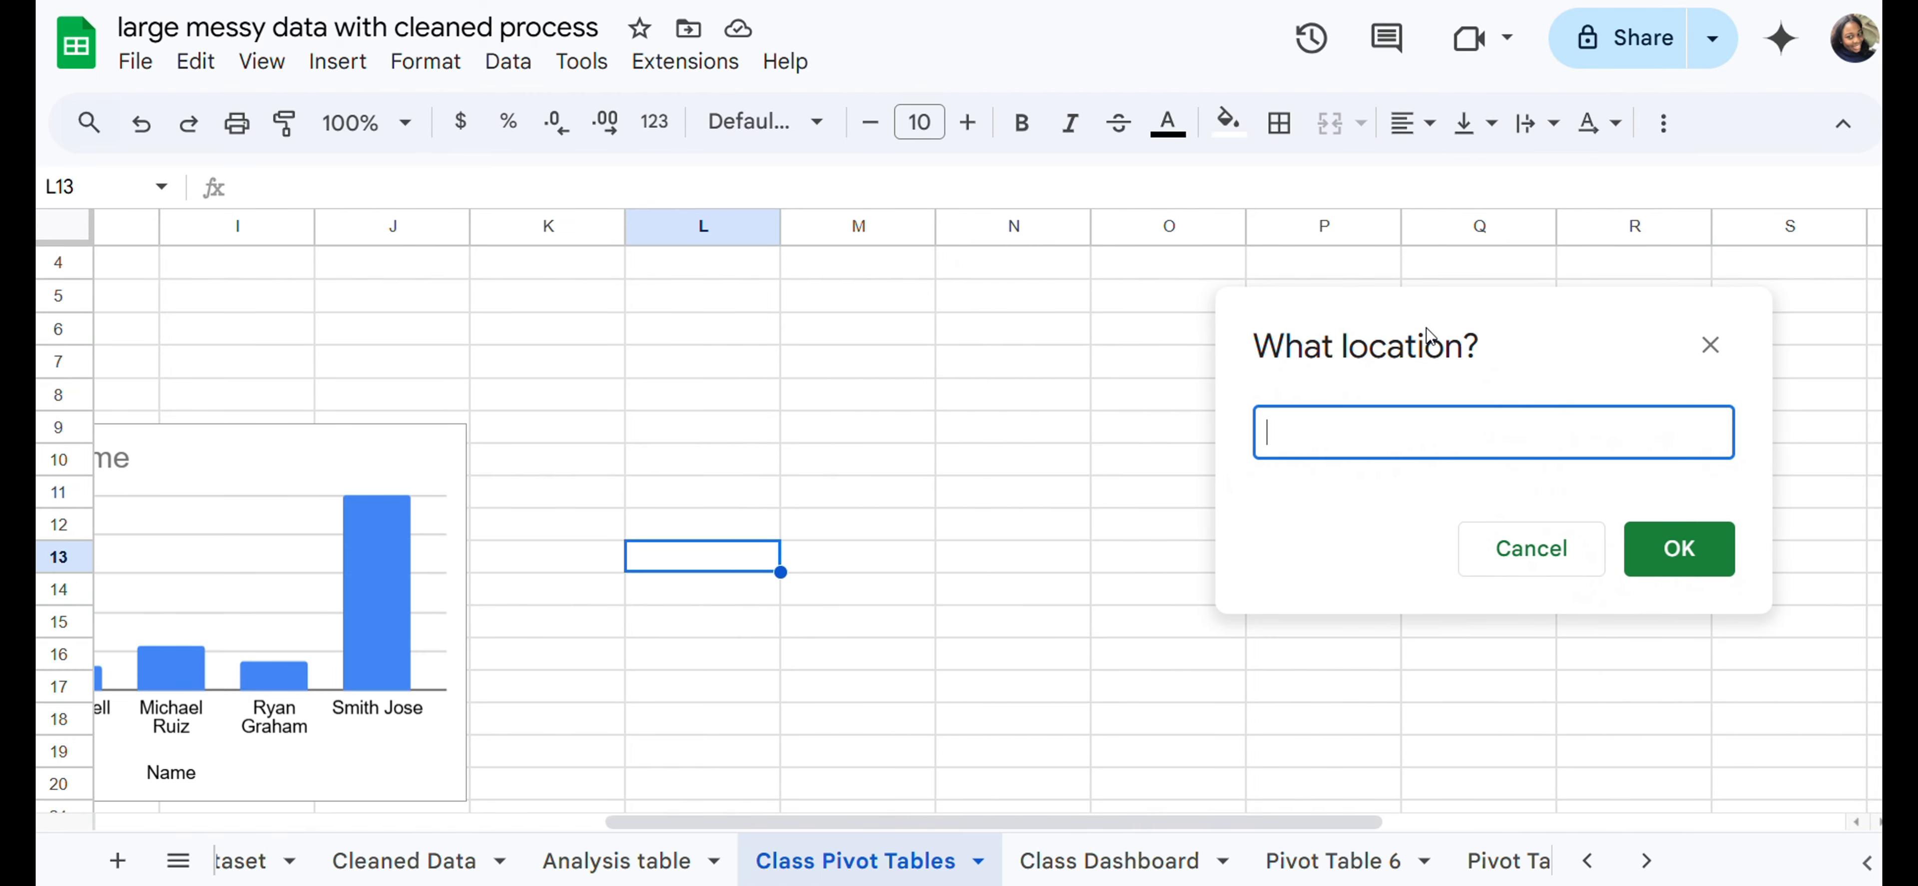
{"action": "left_click", "coordinate": [718, 296]}
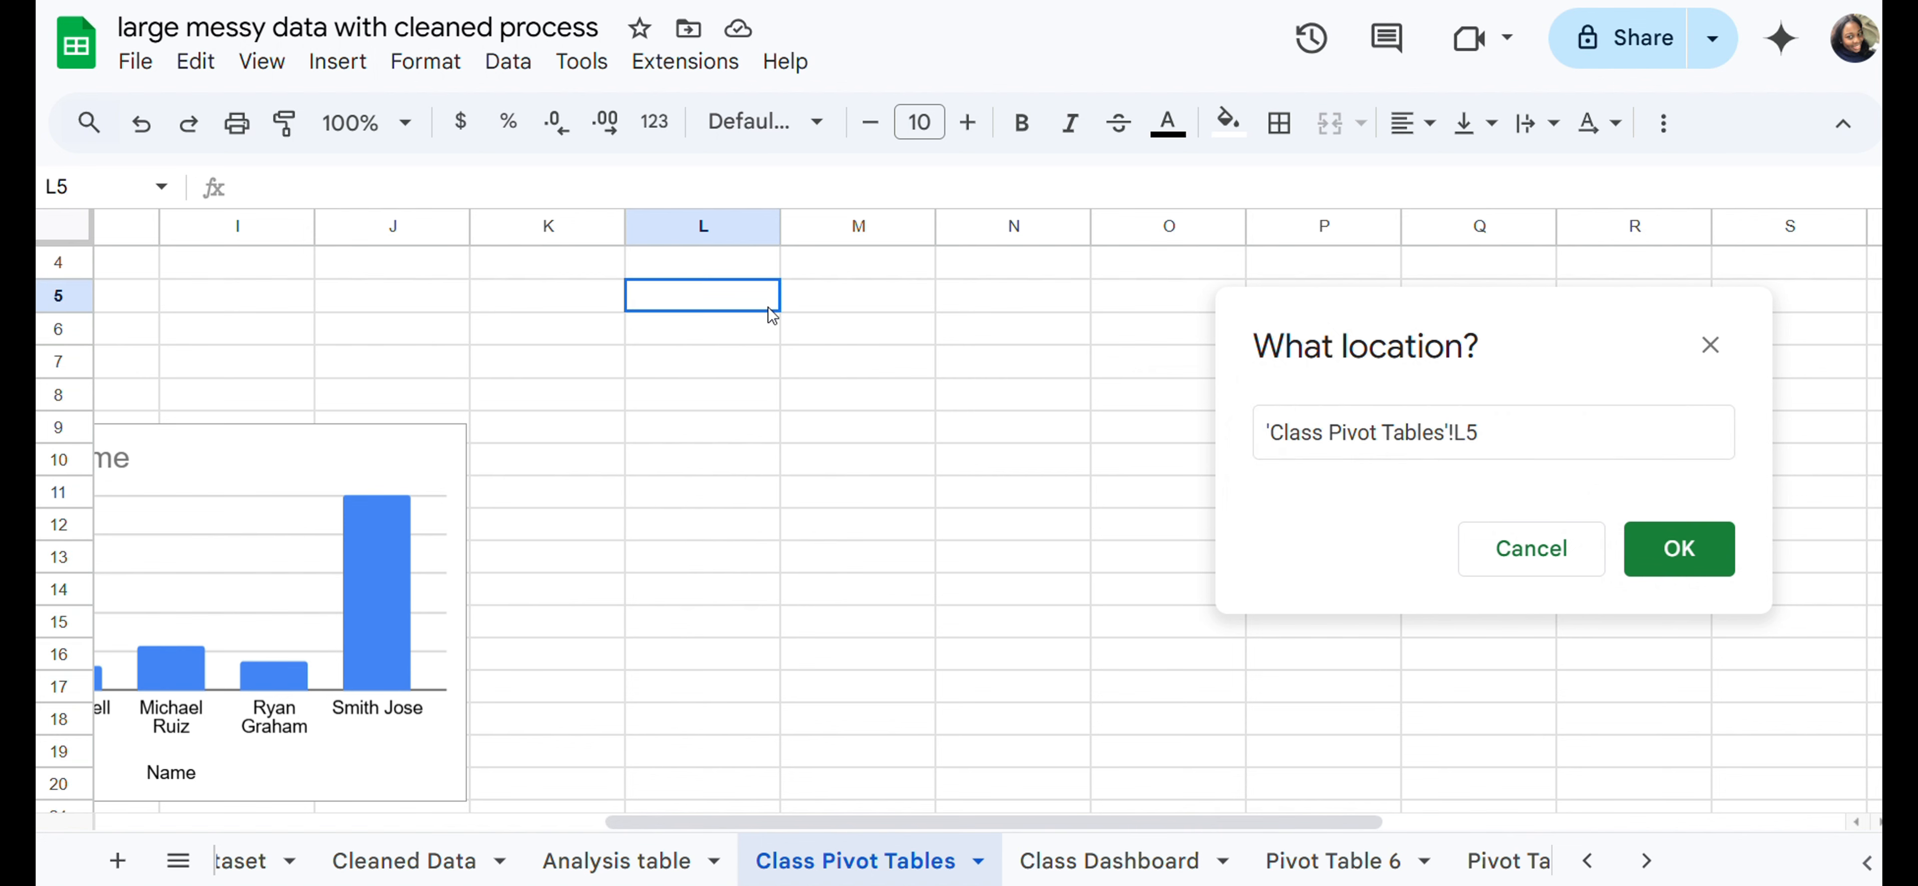
{"action": "left_click_drag", "start_coordinate": [769, 312], "coordinate": [1071, 590]}
{"action": "left_click", "coordinate": [1645, 542]}
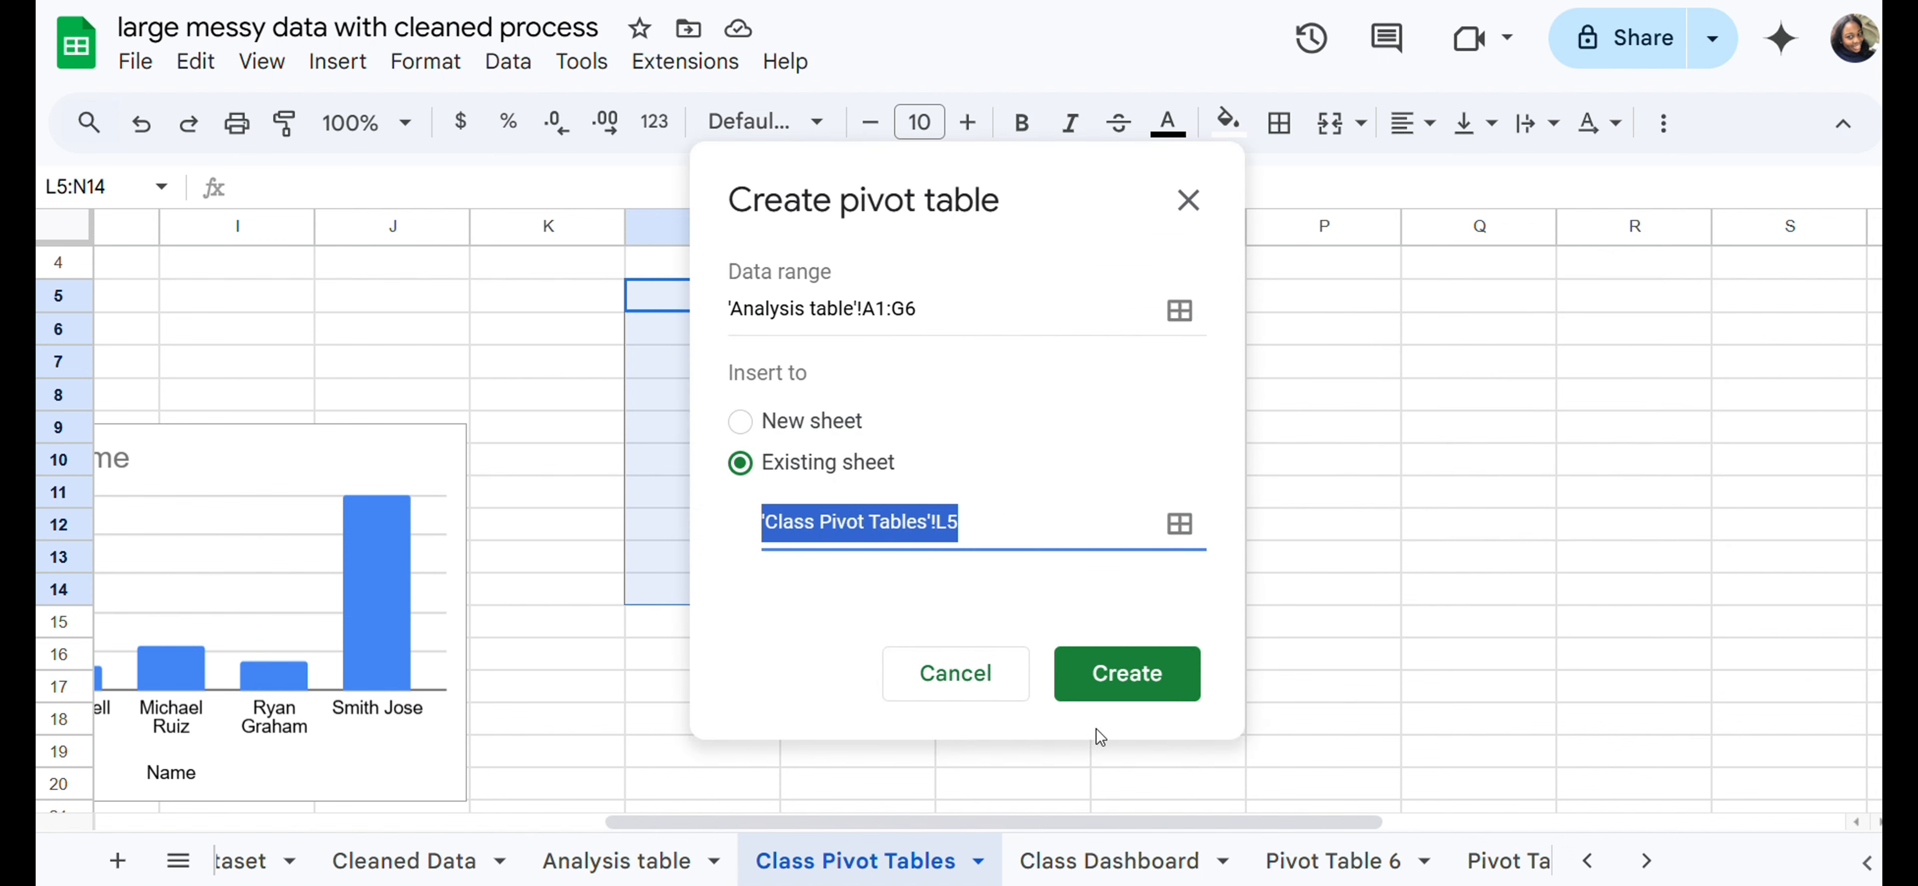
{"action": "left_click", "coordinate": [1120, 670]}
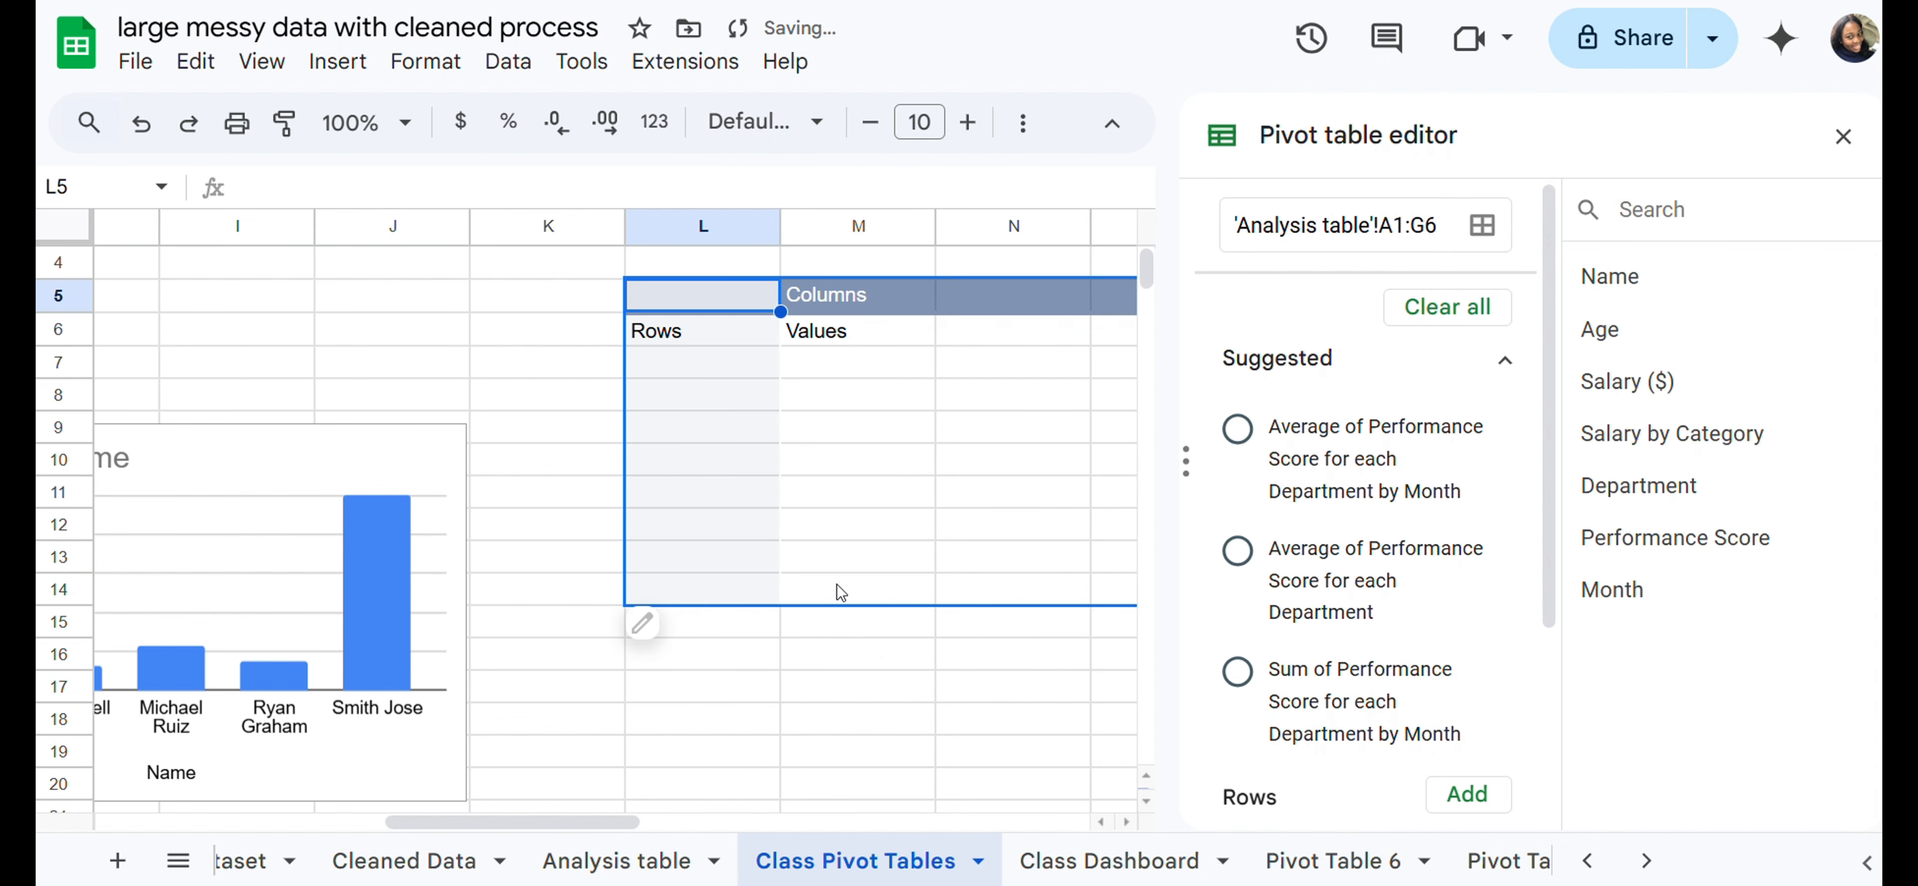
Step: Try Salary ($) as the value field of the new pivot table at L5, and undo it
{"action": "scroll", "coordinate": [840, 590], "scroll_direction": "right", "scroll_amount": 5}
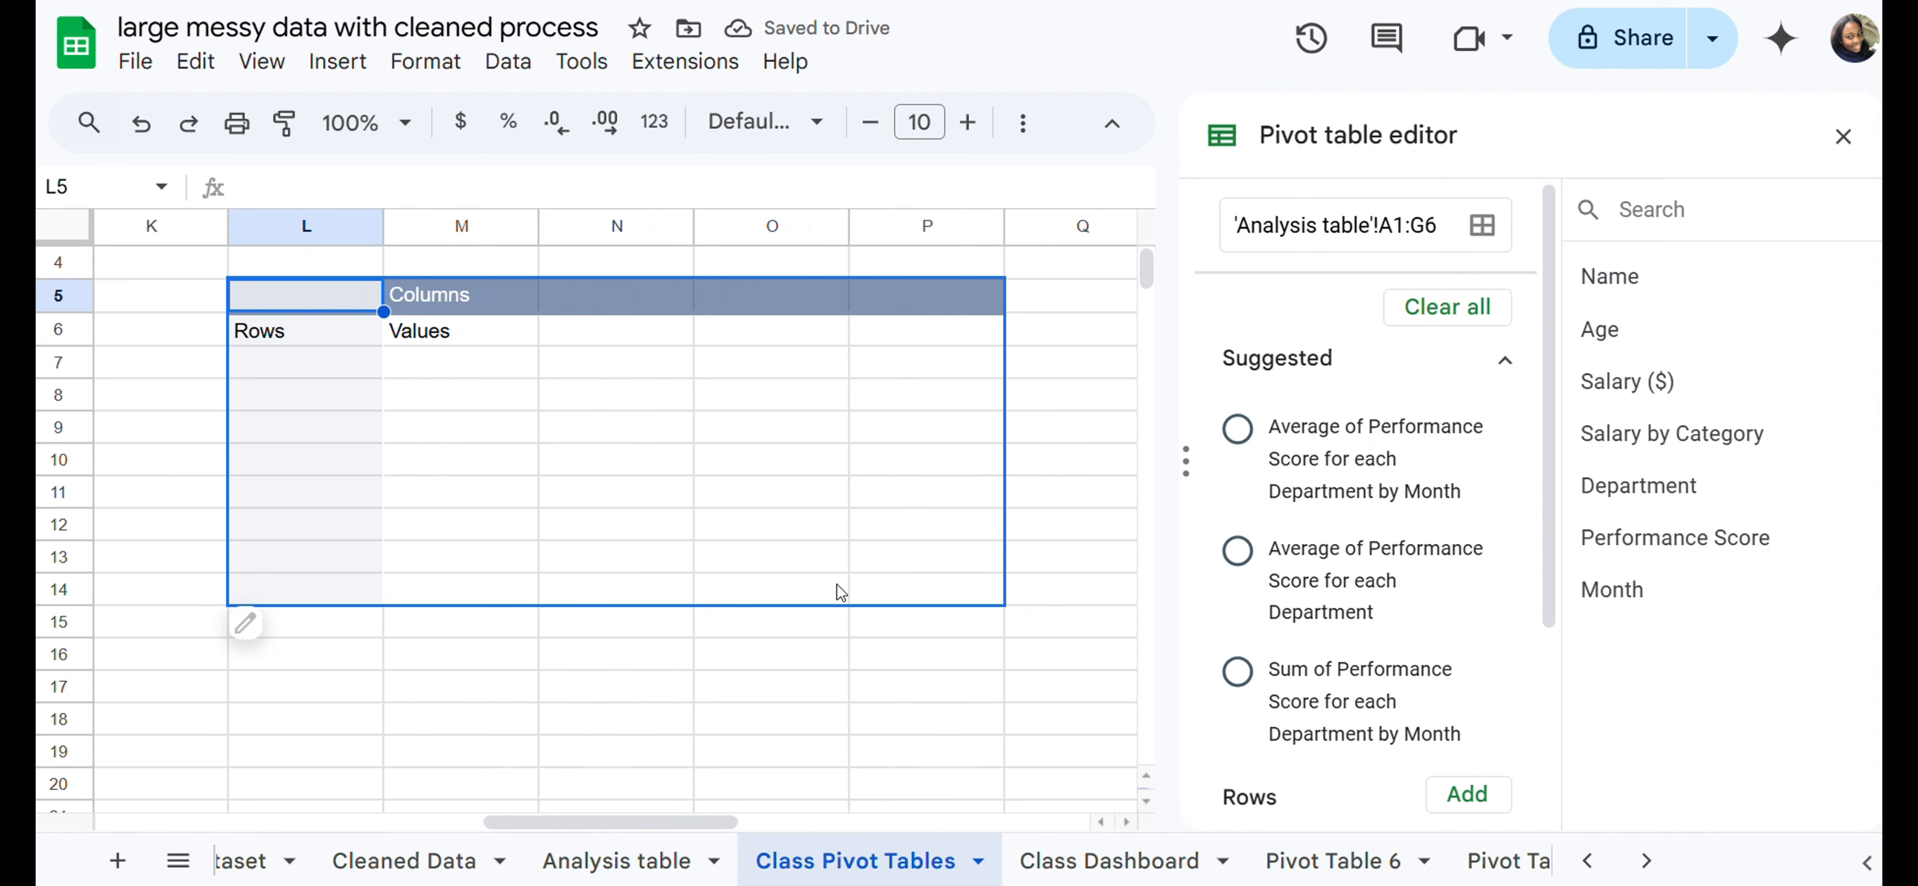
{"action": "scroll", "coordinate": [836, 585], "scroll_direction": "right", "scroll_amount": 1}
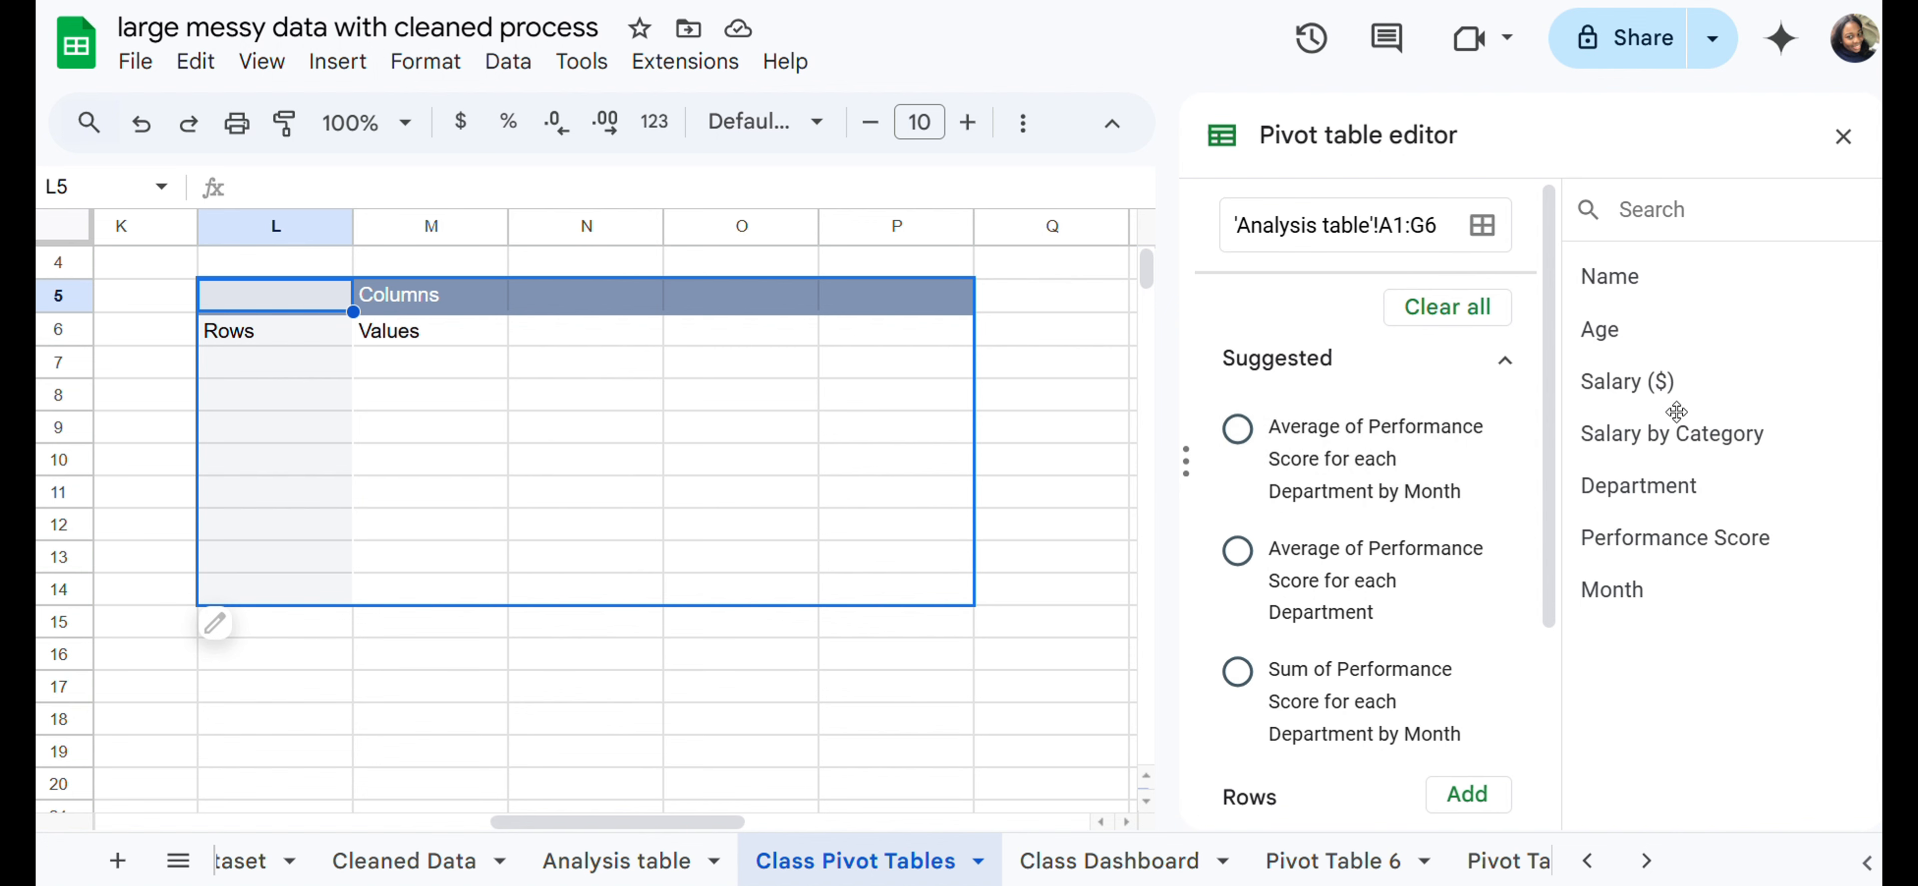
{"action": "scroll", "coordinate": [1434, 530], "scroll_direction": "down", "scroll_amount": 4}
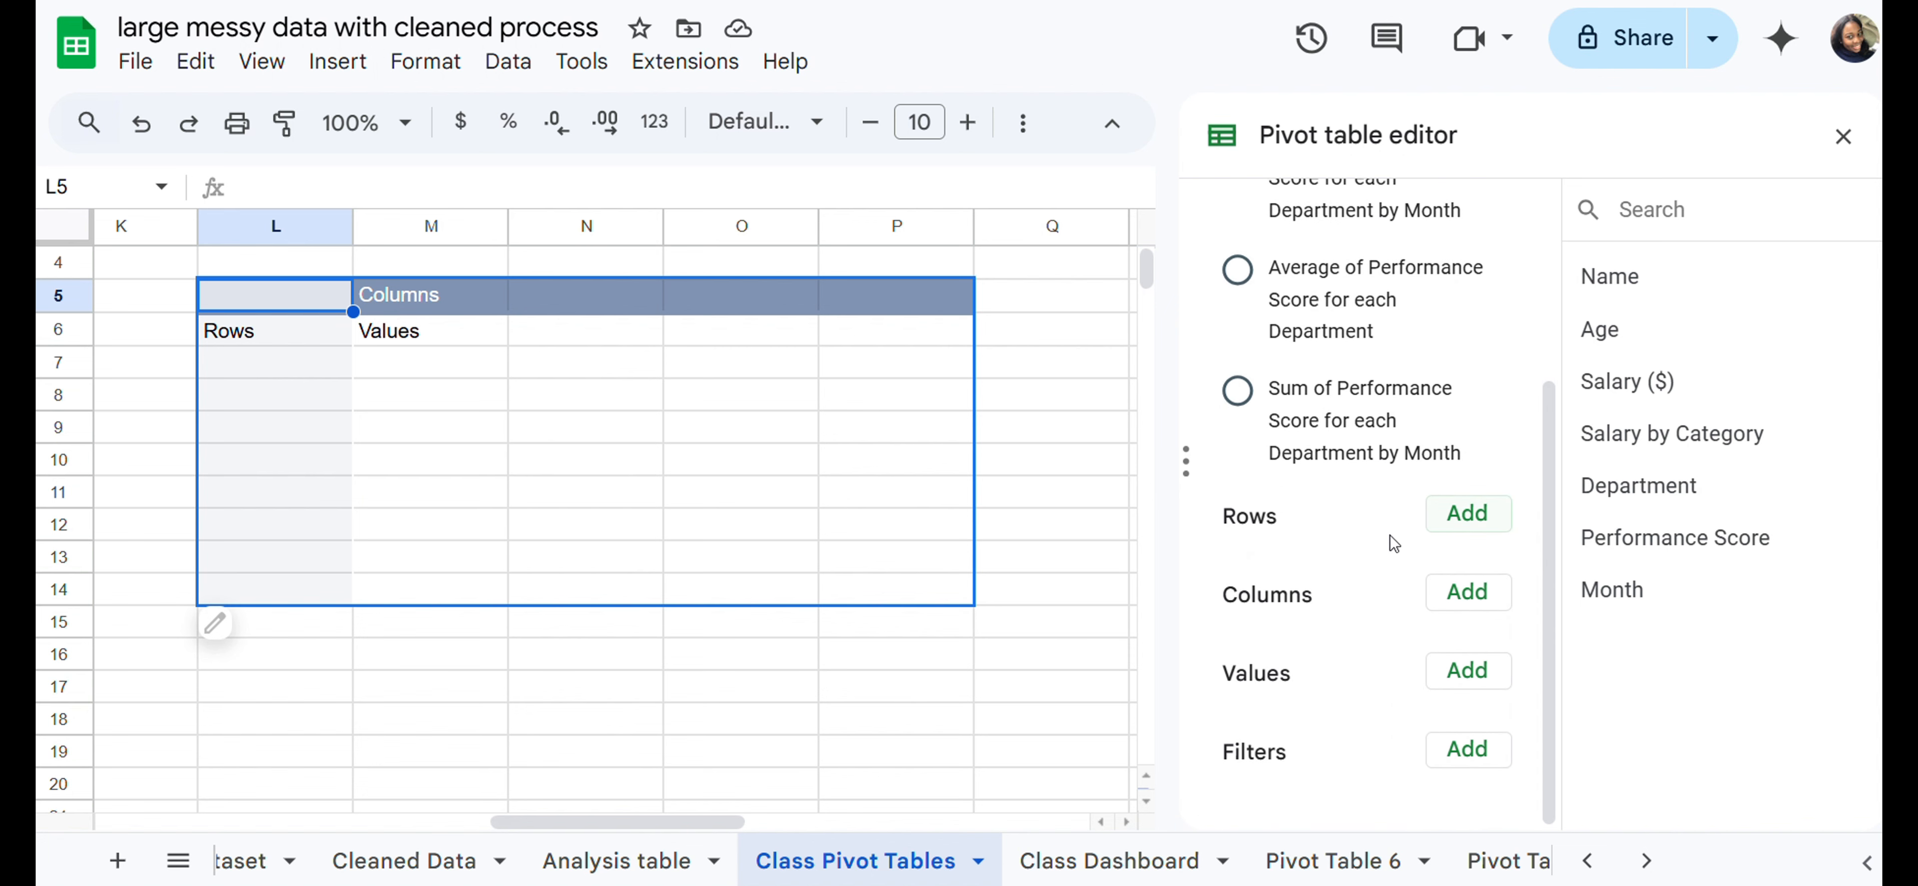
{"action": "left_click", "coordinate": [1458, 680]}
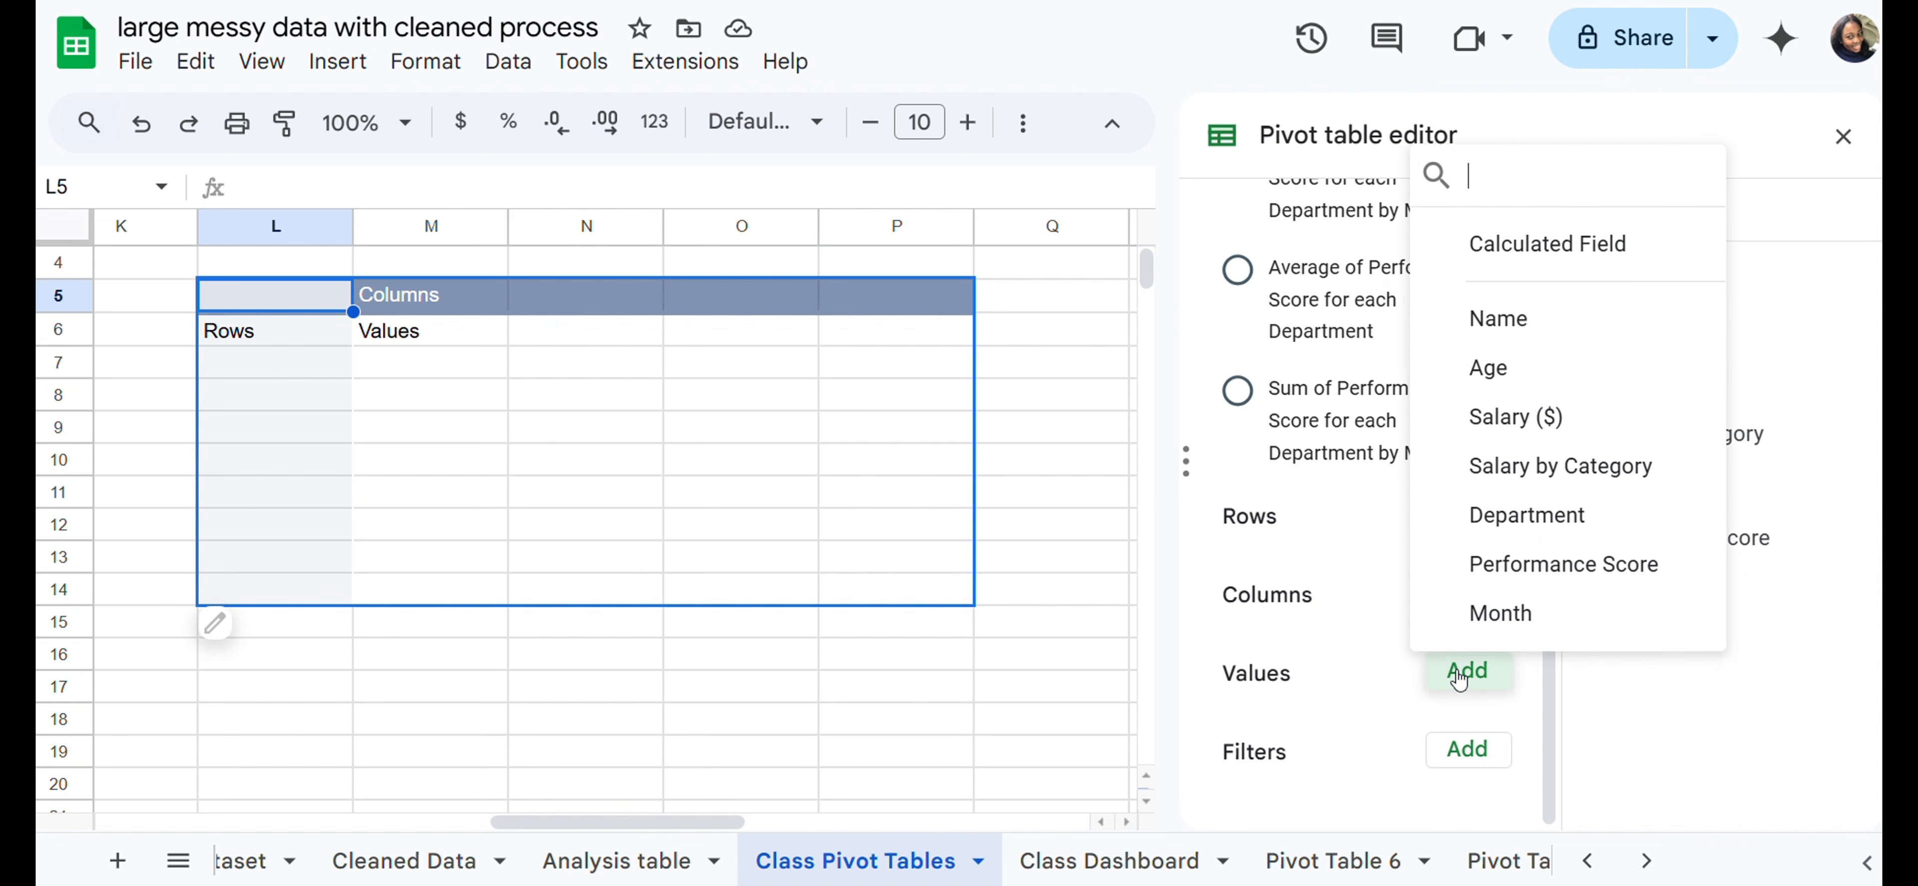
{"action": "left_click", "coordinate": [1510, 428]}
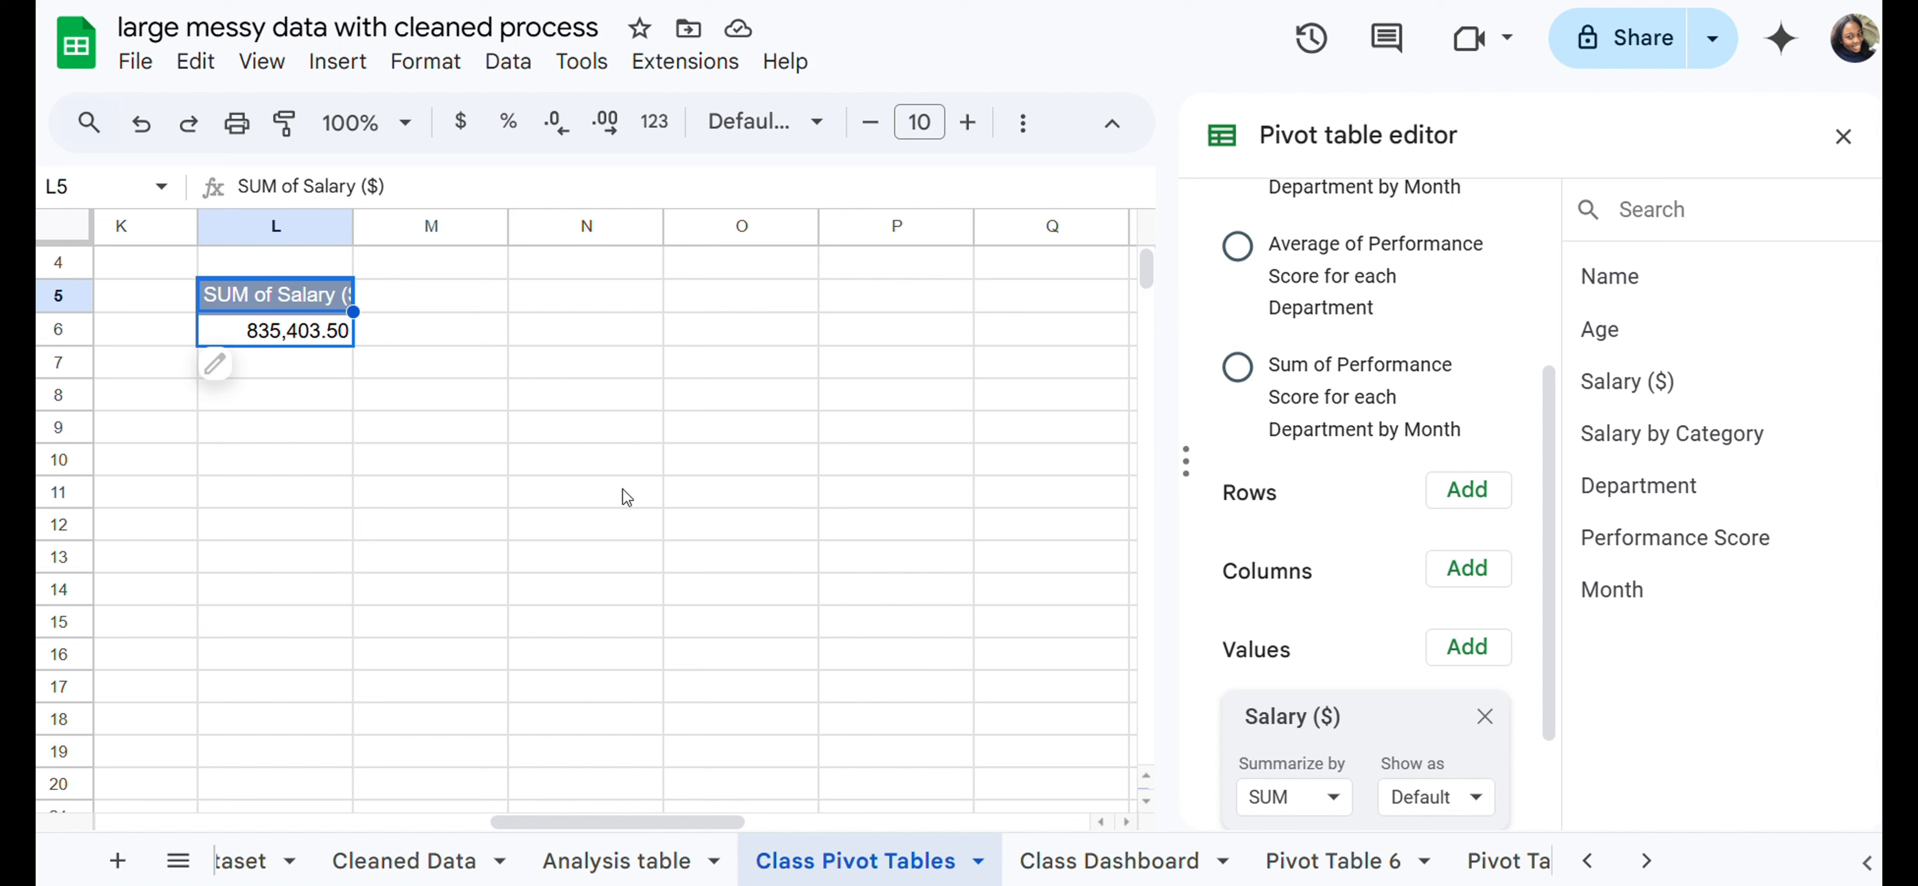
{"action": "left_click", "coordinate": [142, 123]}
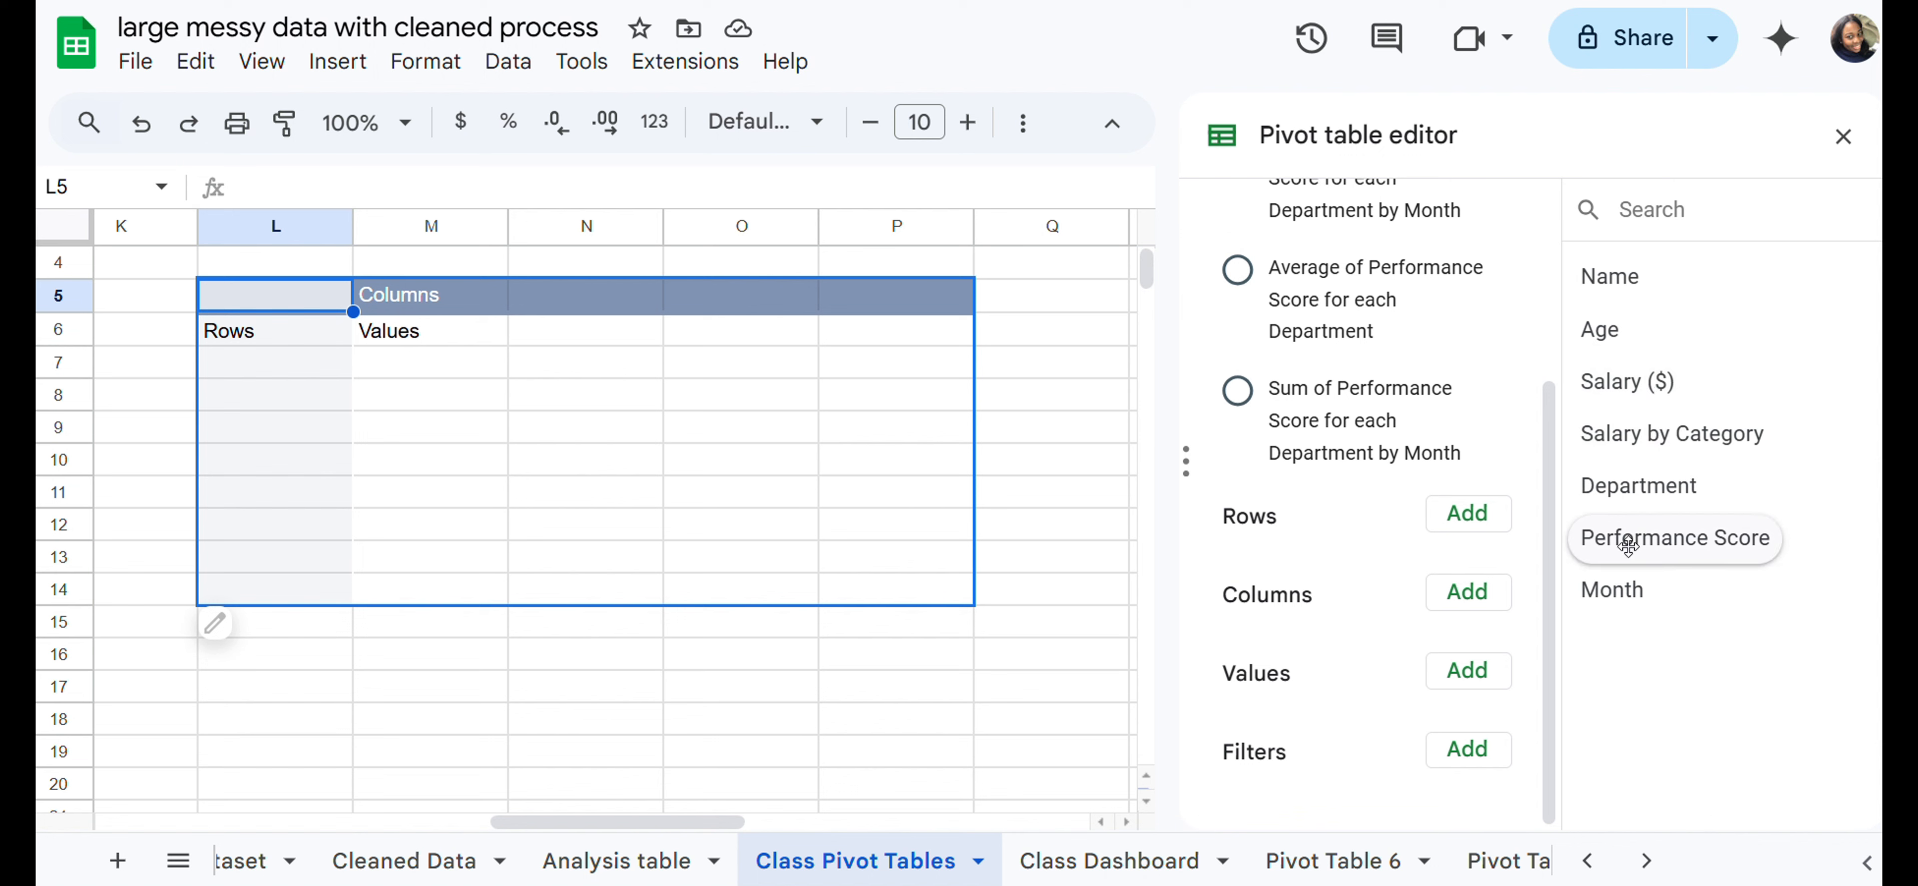
Step: Add Month as the row field and Salary ($) as the column field of the pivot table at L5
{"action": "left_click_drag", "start_coordinate": [1609, 588], "coordinate": [1228, 548]}
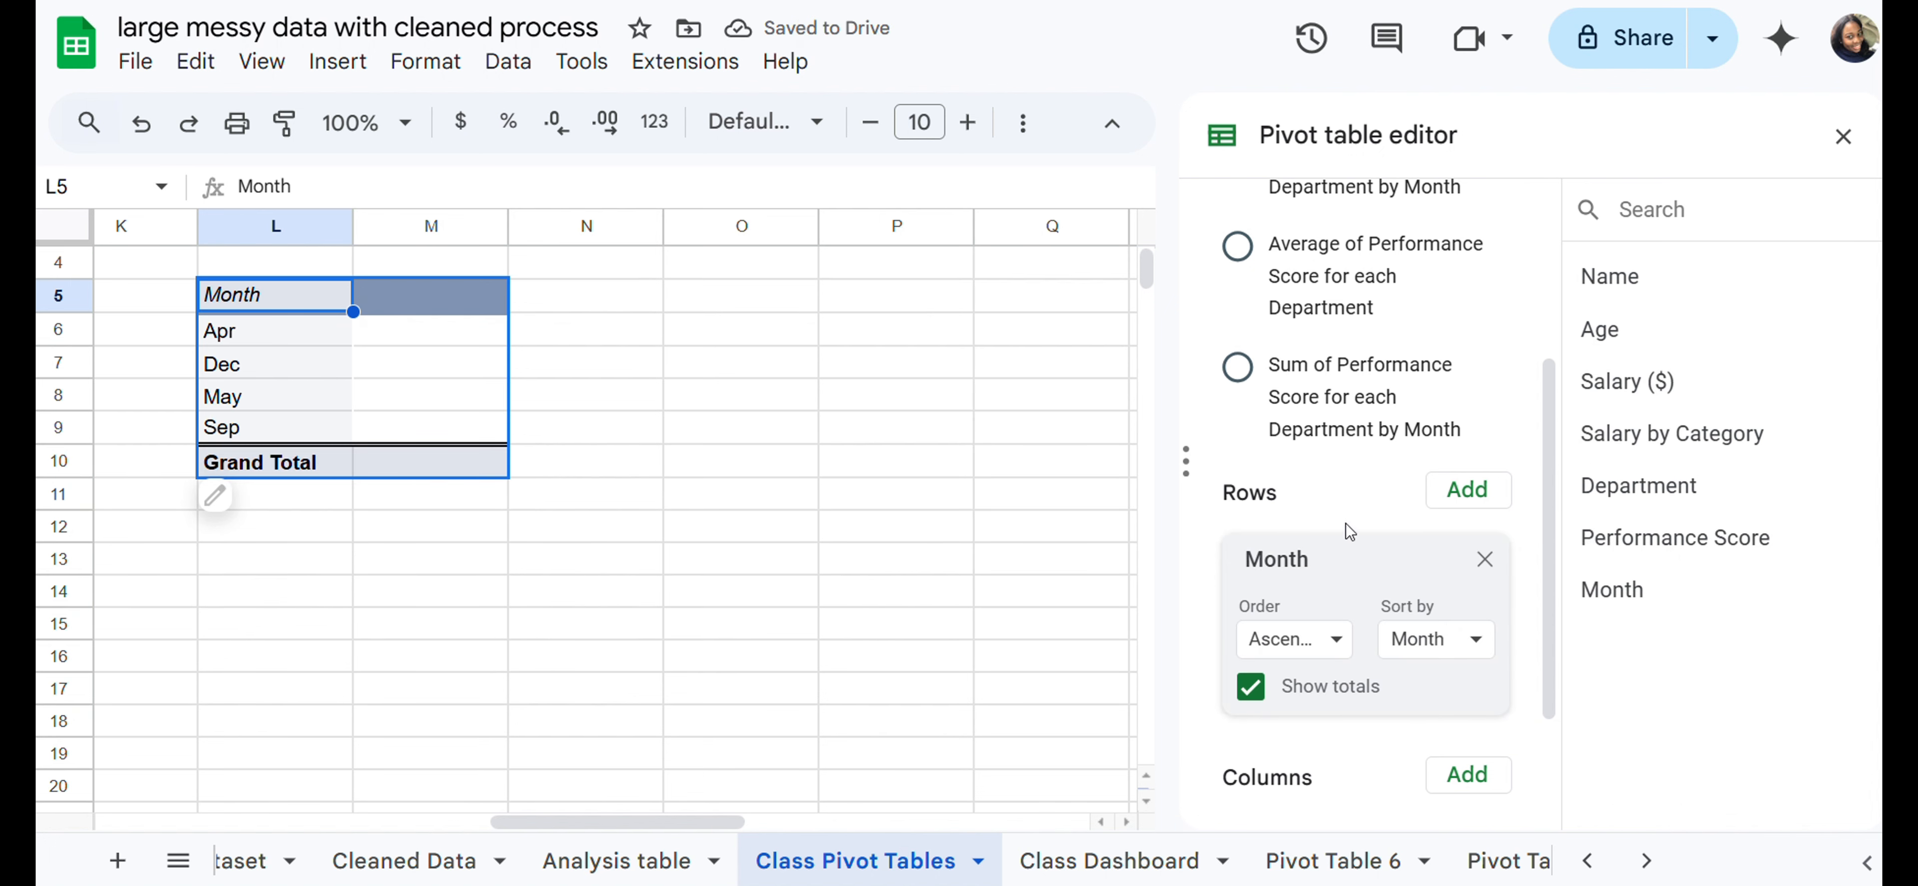
{"action": "scroll", "coordinate": [1346, 530], "scroll_direction": "down", "scroll_amount": 3}
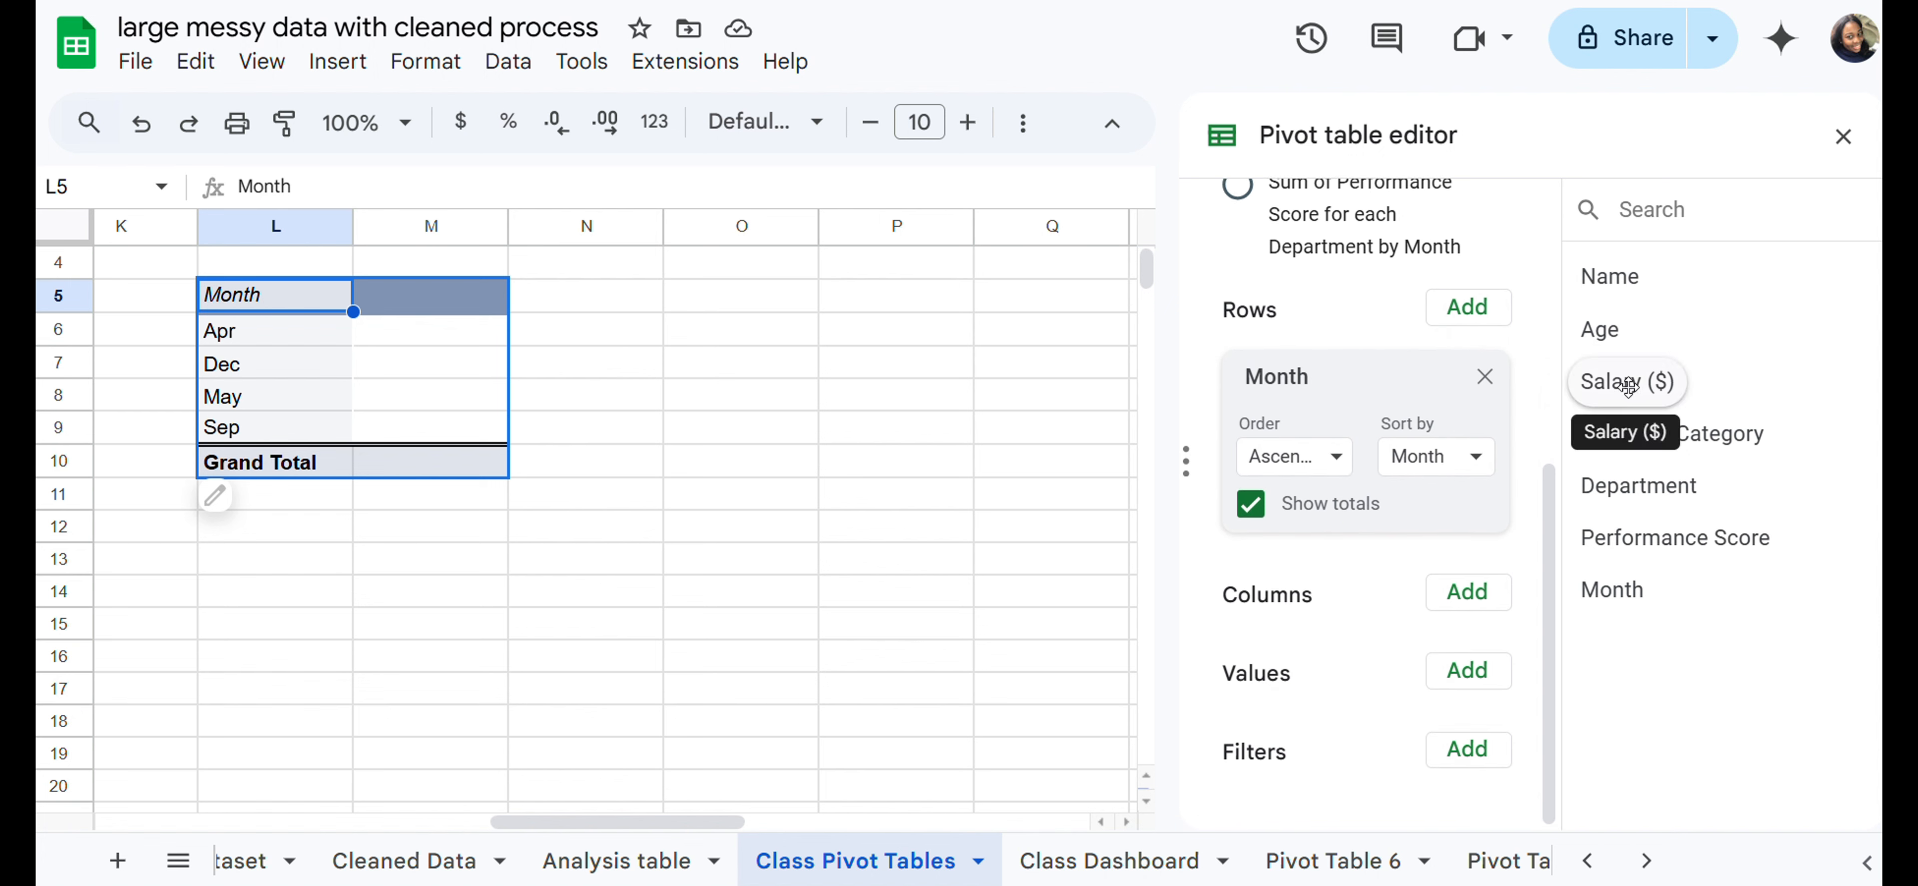
{"action": "left_click_drag", "start_coordinate": [1645, 372], "coordinate": [1284, 717]}
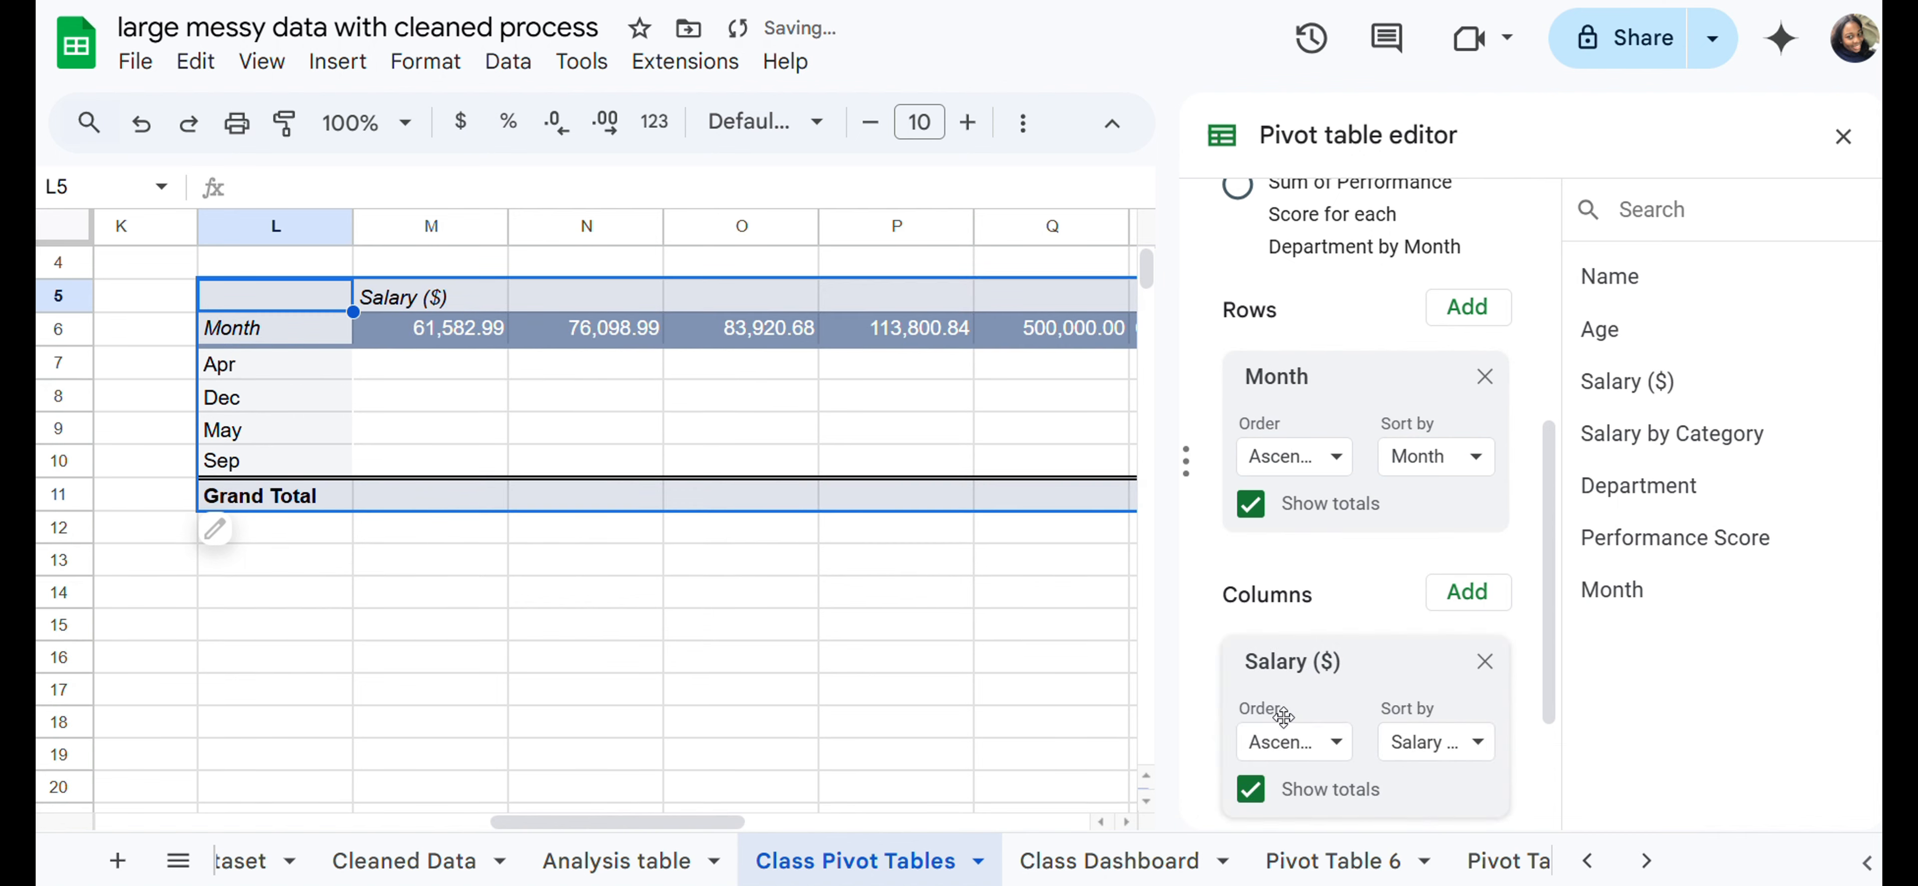
{"action": "scroll", "coordinate": [1284, 717], "scroll_direction": "down", "scroll_amount": 3}
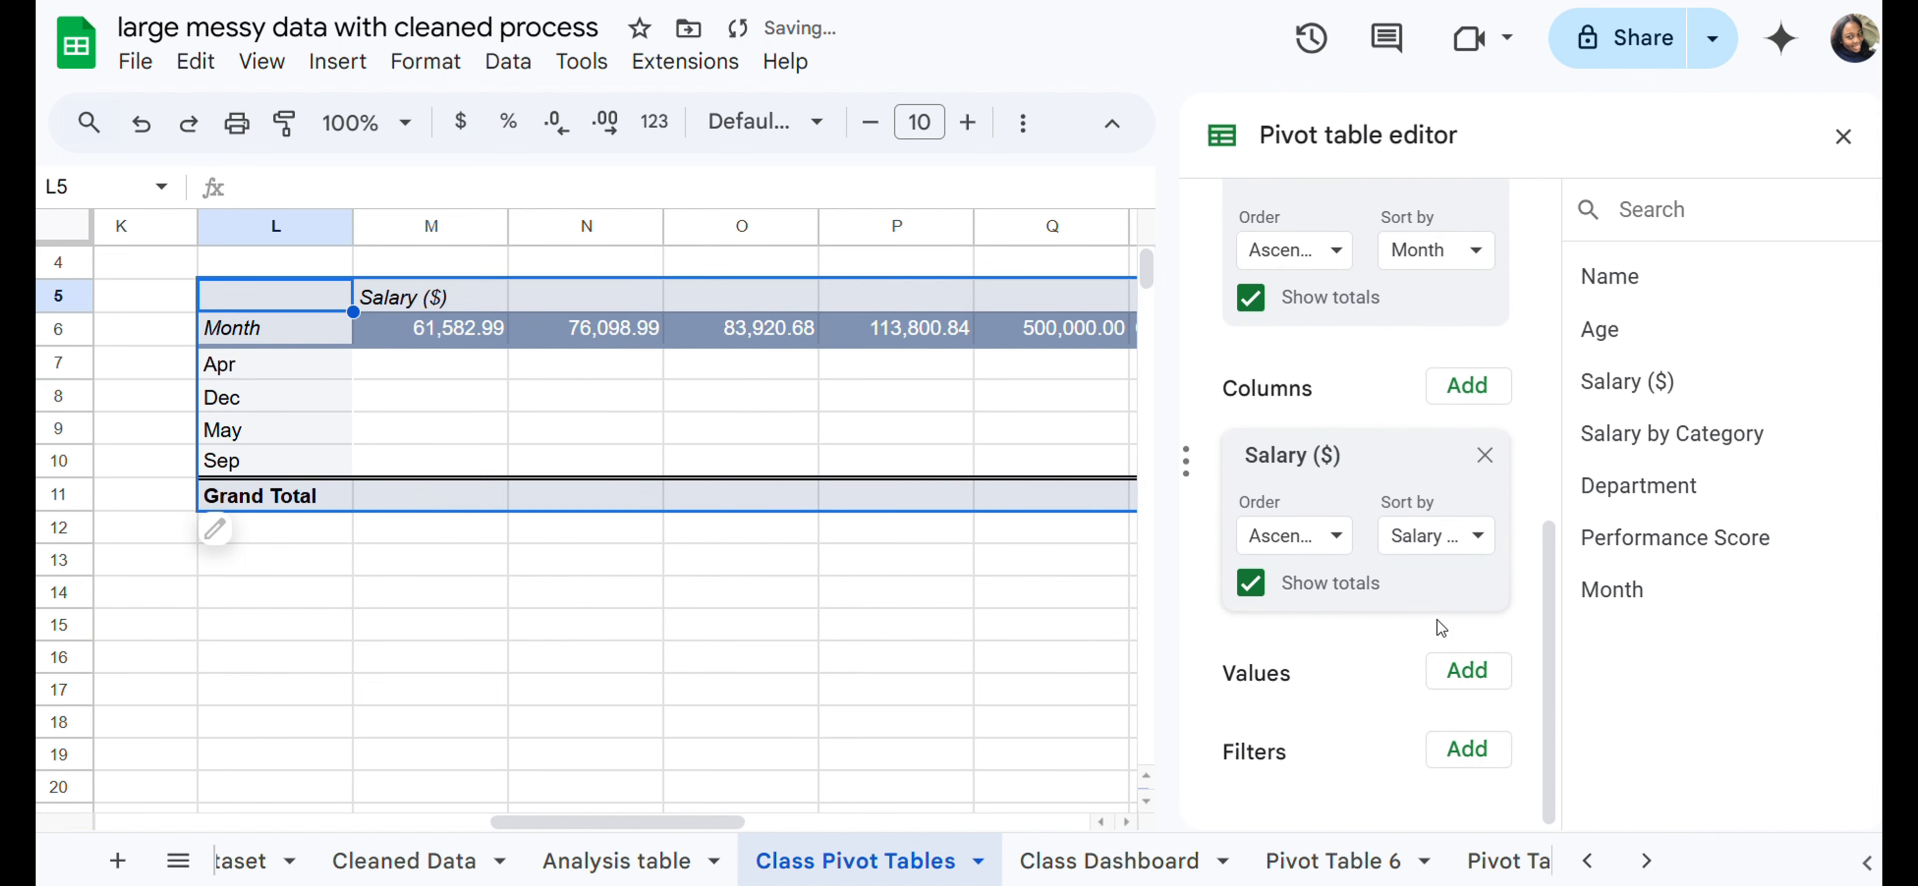
{"action": "scroll", "coordinate": [1452, 716], "scroll_direction": "up", "scroll_amount": 5}
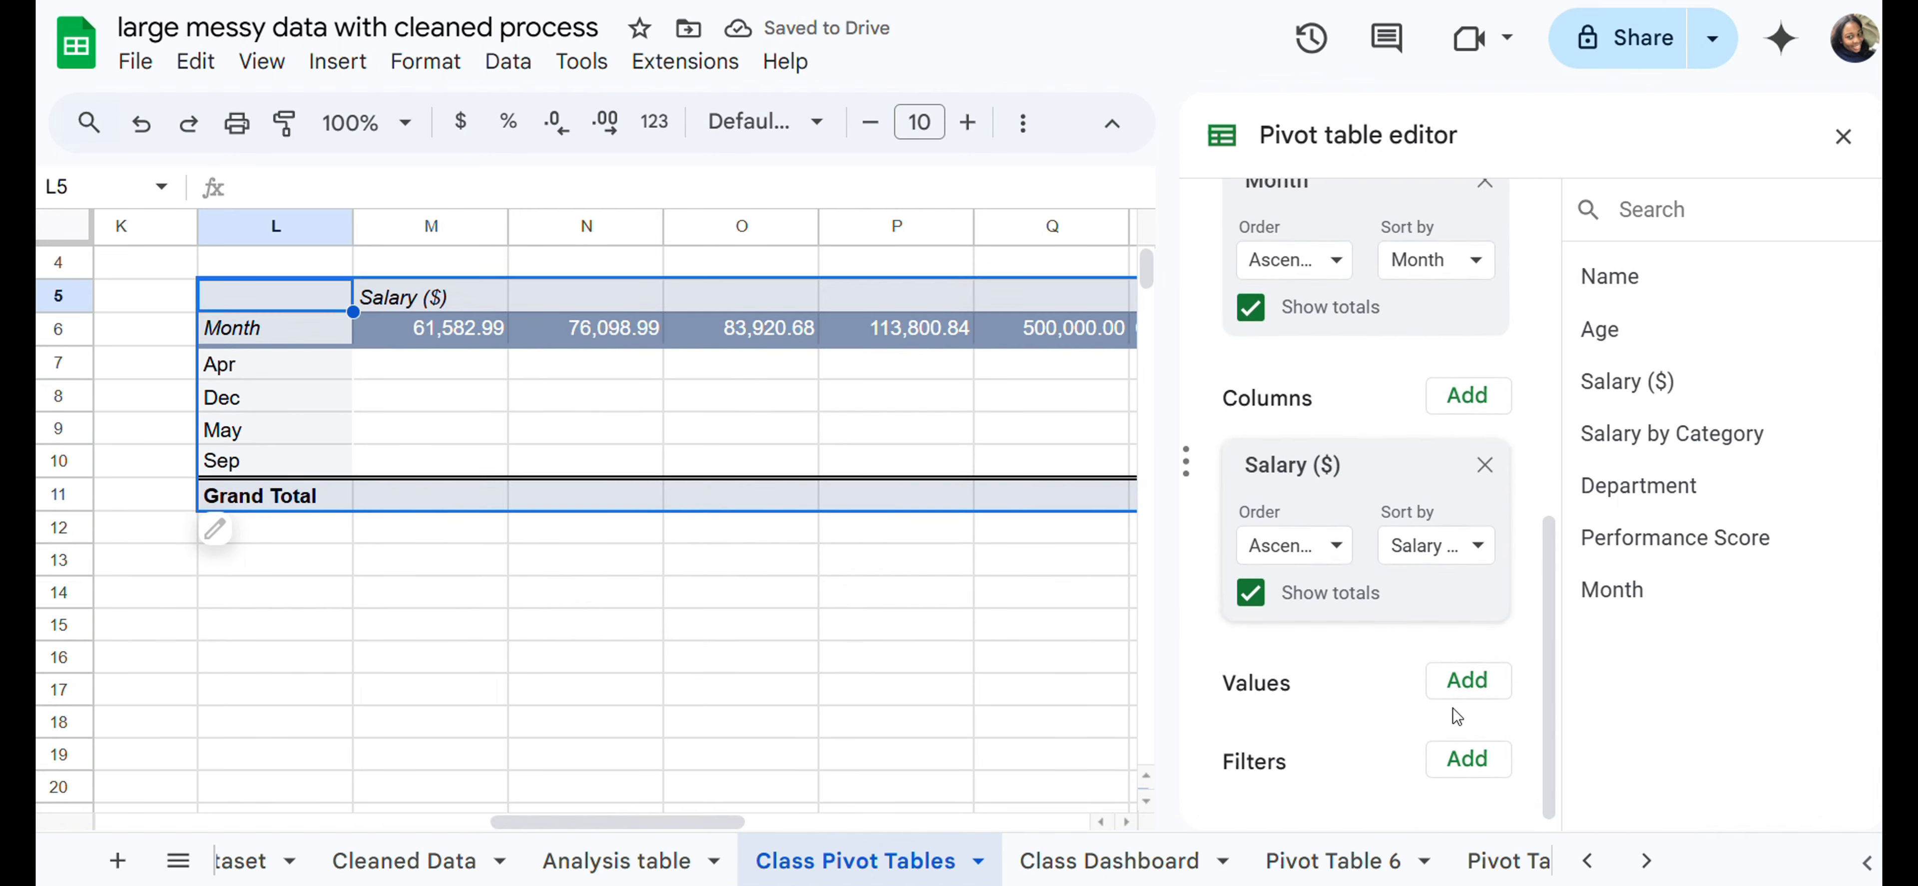
Step: Turn off totals for the Salary ($) column field and the Month row field of the pivot table at L5
{"action": "scroll", "coordinate": [1452, 717], "scroll_direction": "up", "scroll_amount": 3}
{"action": "scroll", "coordinate": [1454, 711], "scroll_direction": "down", "scroll_amount": 6}
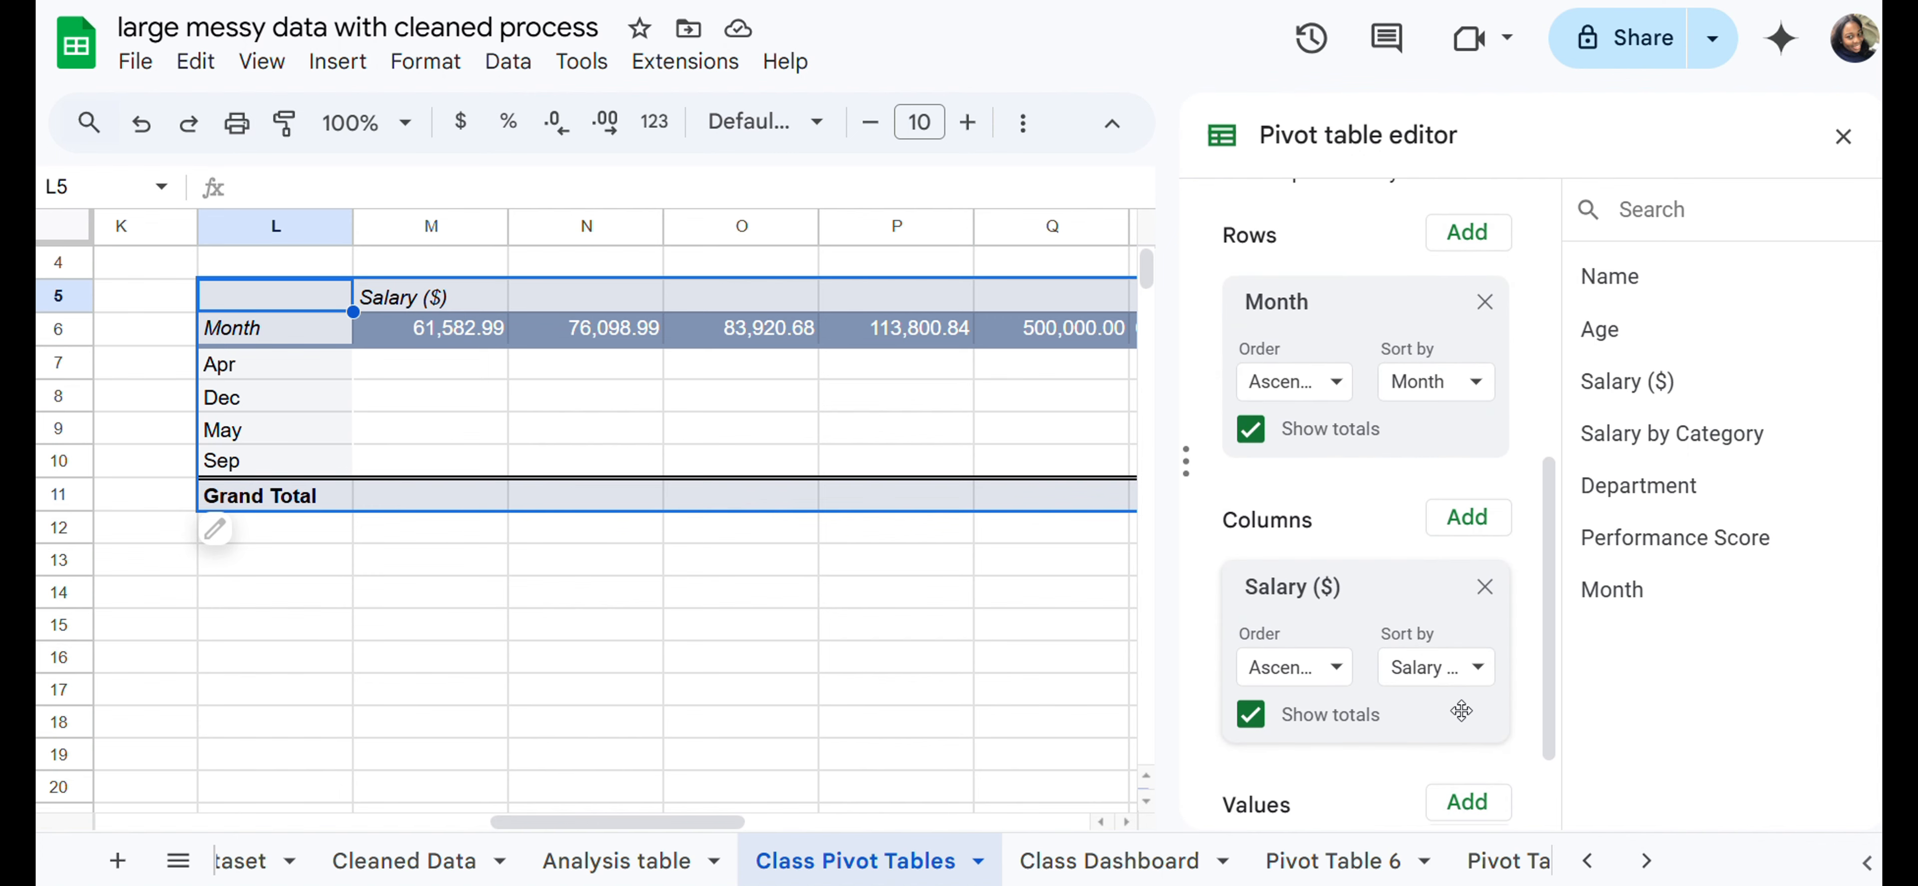
{"action": "scroll", "coordinate": [1464, 710], "scroll_direction": "down", "scroll_amount": 1}
{"action": "scroll", "coordinate": [1472, 724], "scroll_direction": "down", "scroll_amount": 1}
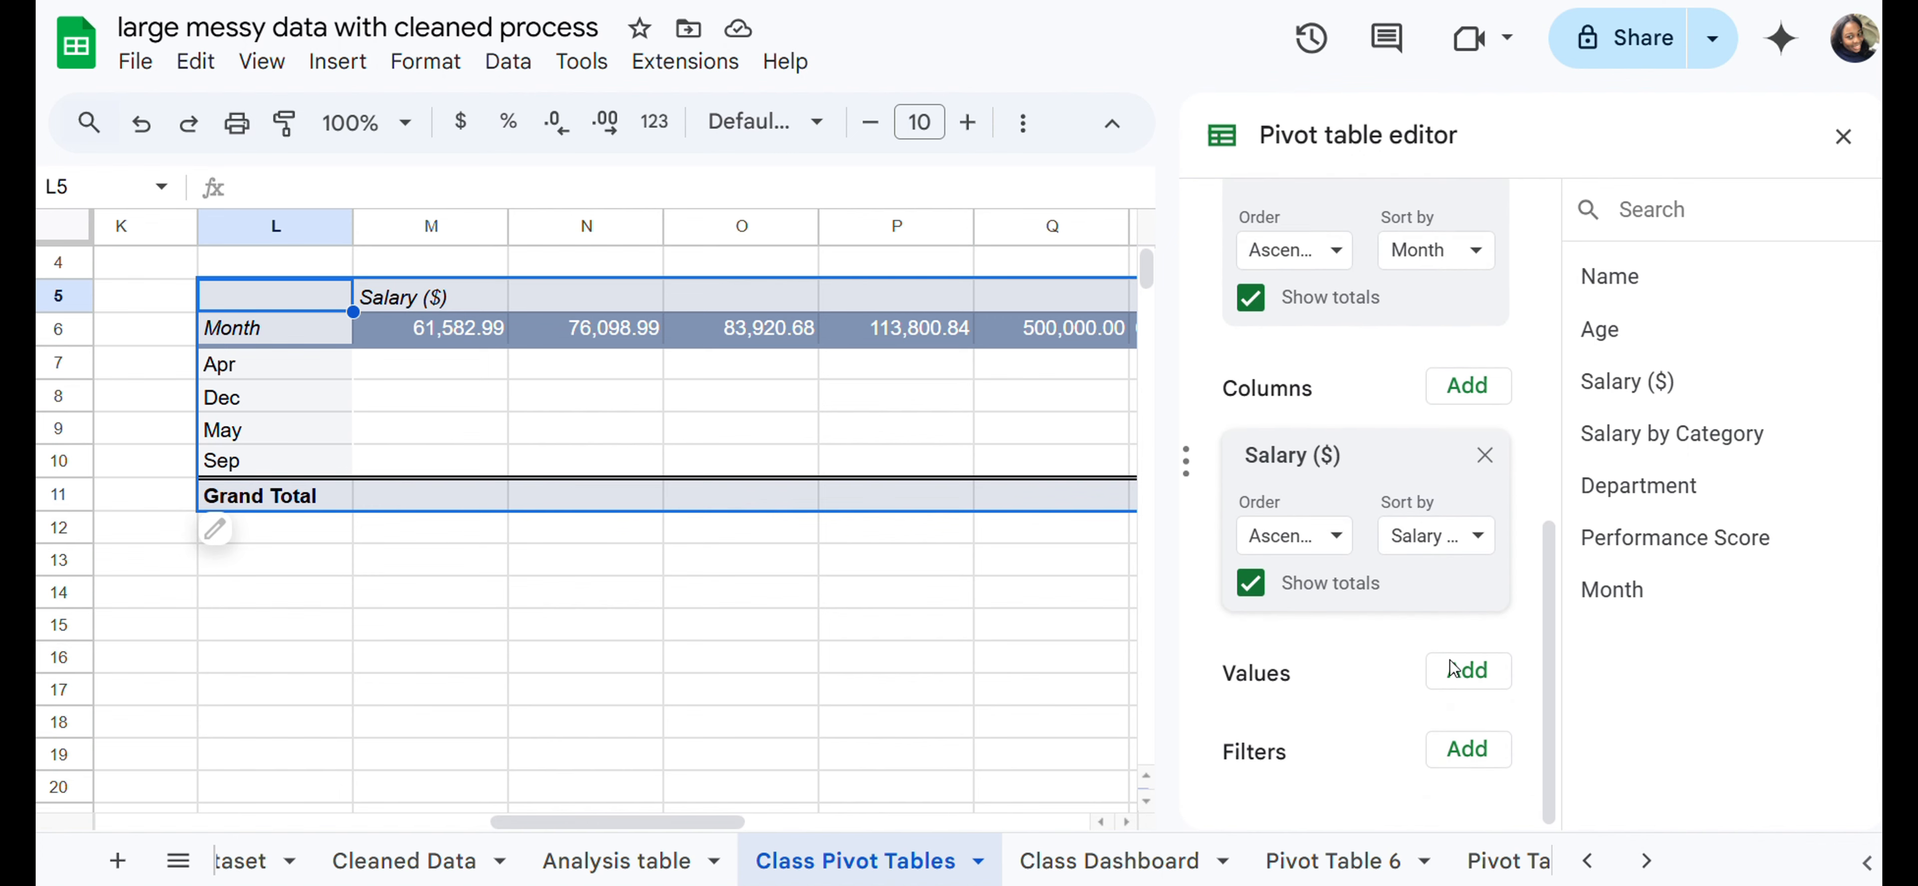
{"action": "left_click", "coordinate": [1253, 588]}
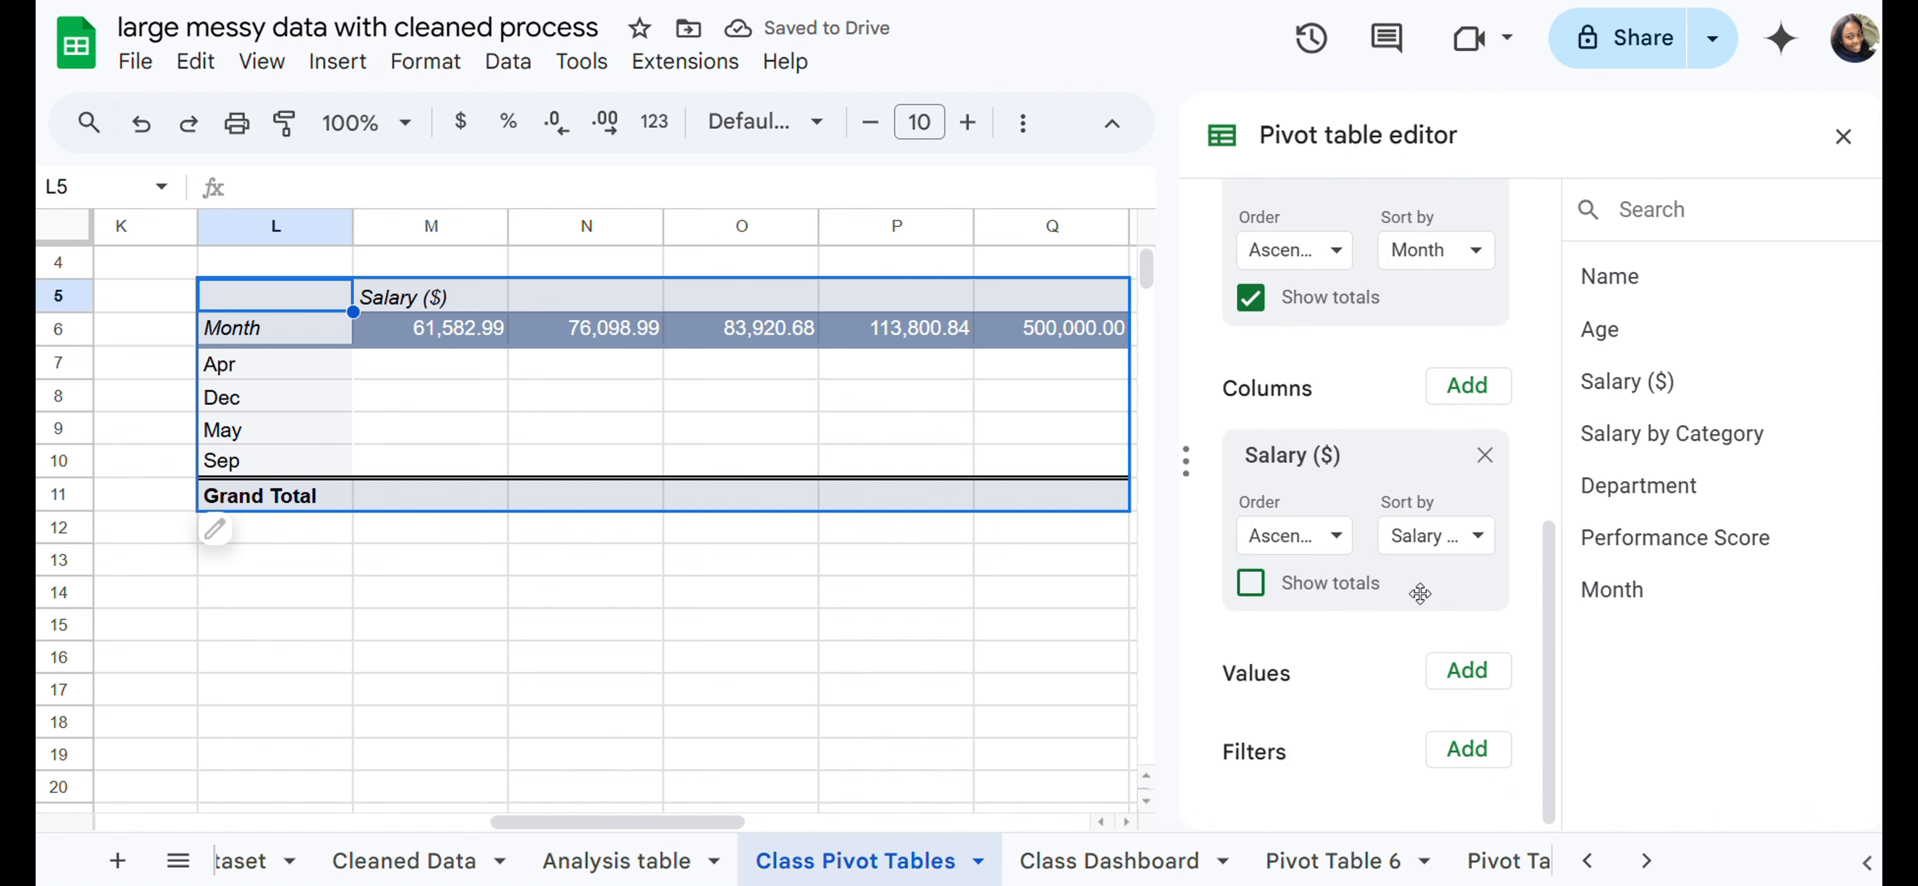
{"action": "scroll", "coordinate": [1366, 689], "scroll_direction": "up", "scroll_amount": 5}
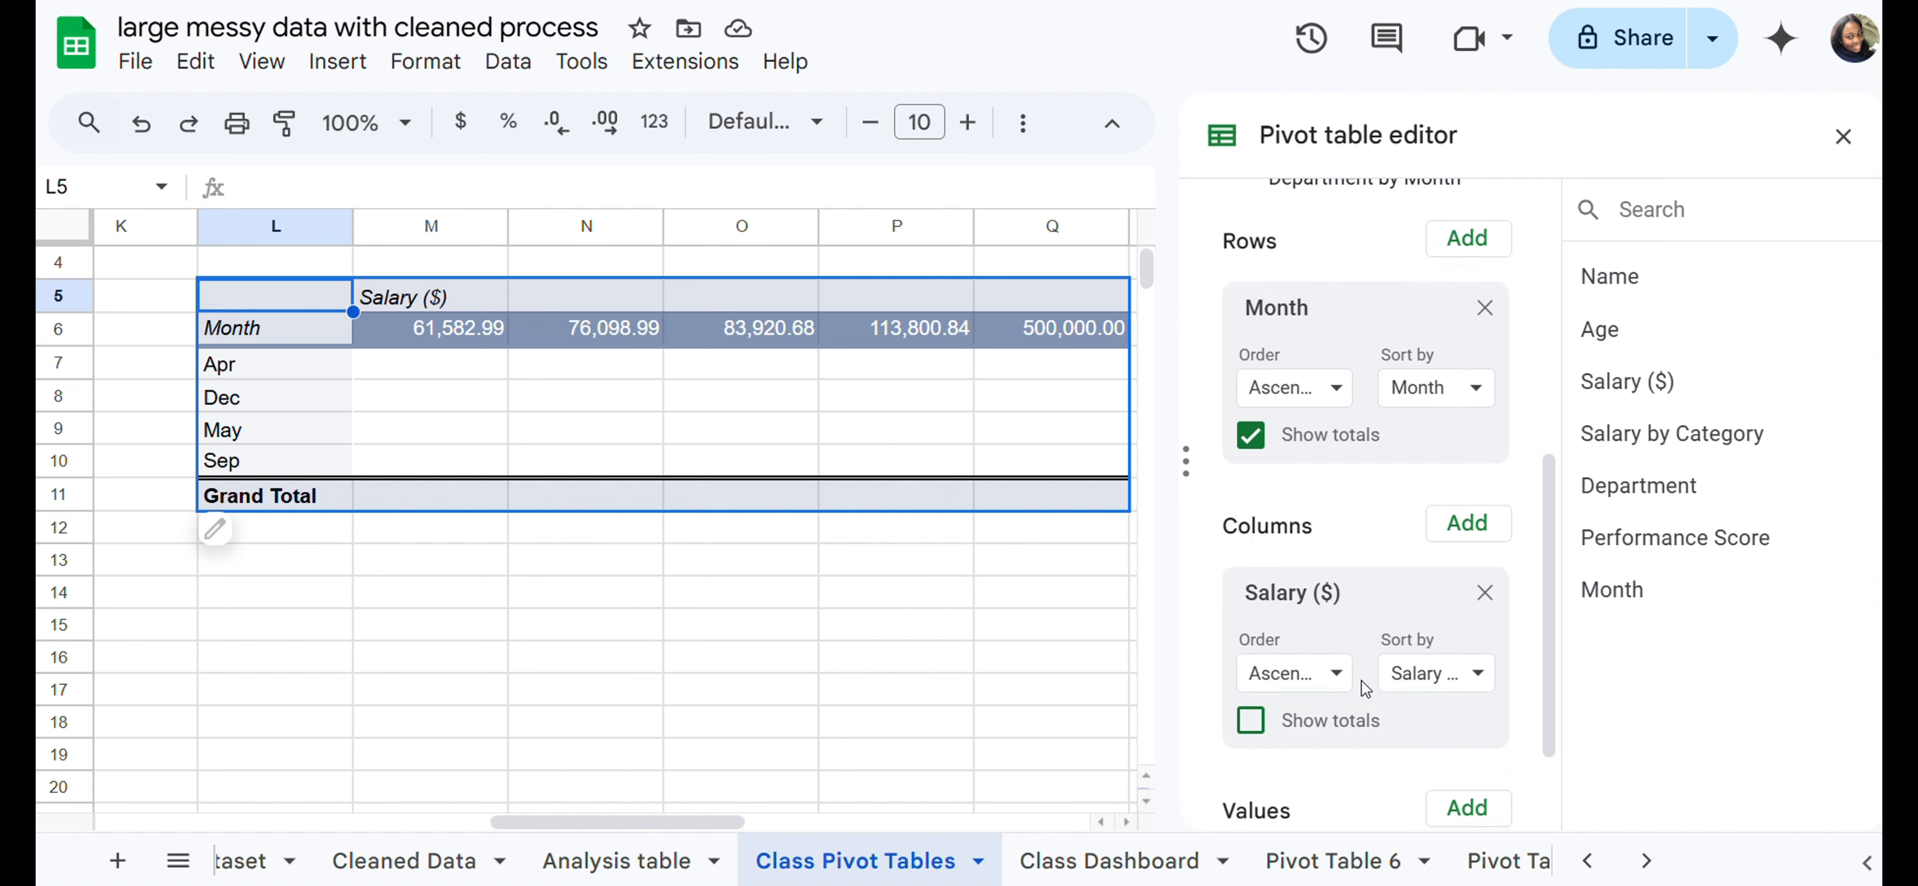
{"action": "left_click", "coordinate": [1278, 667]}
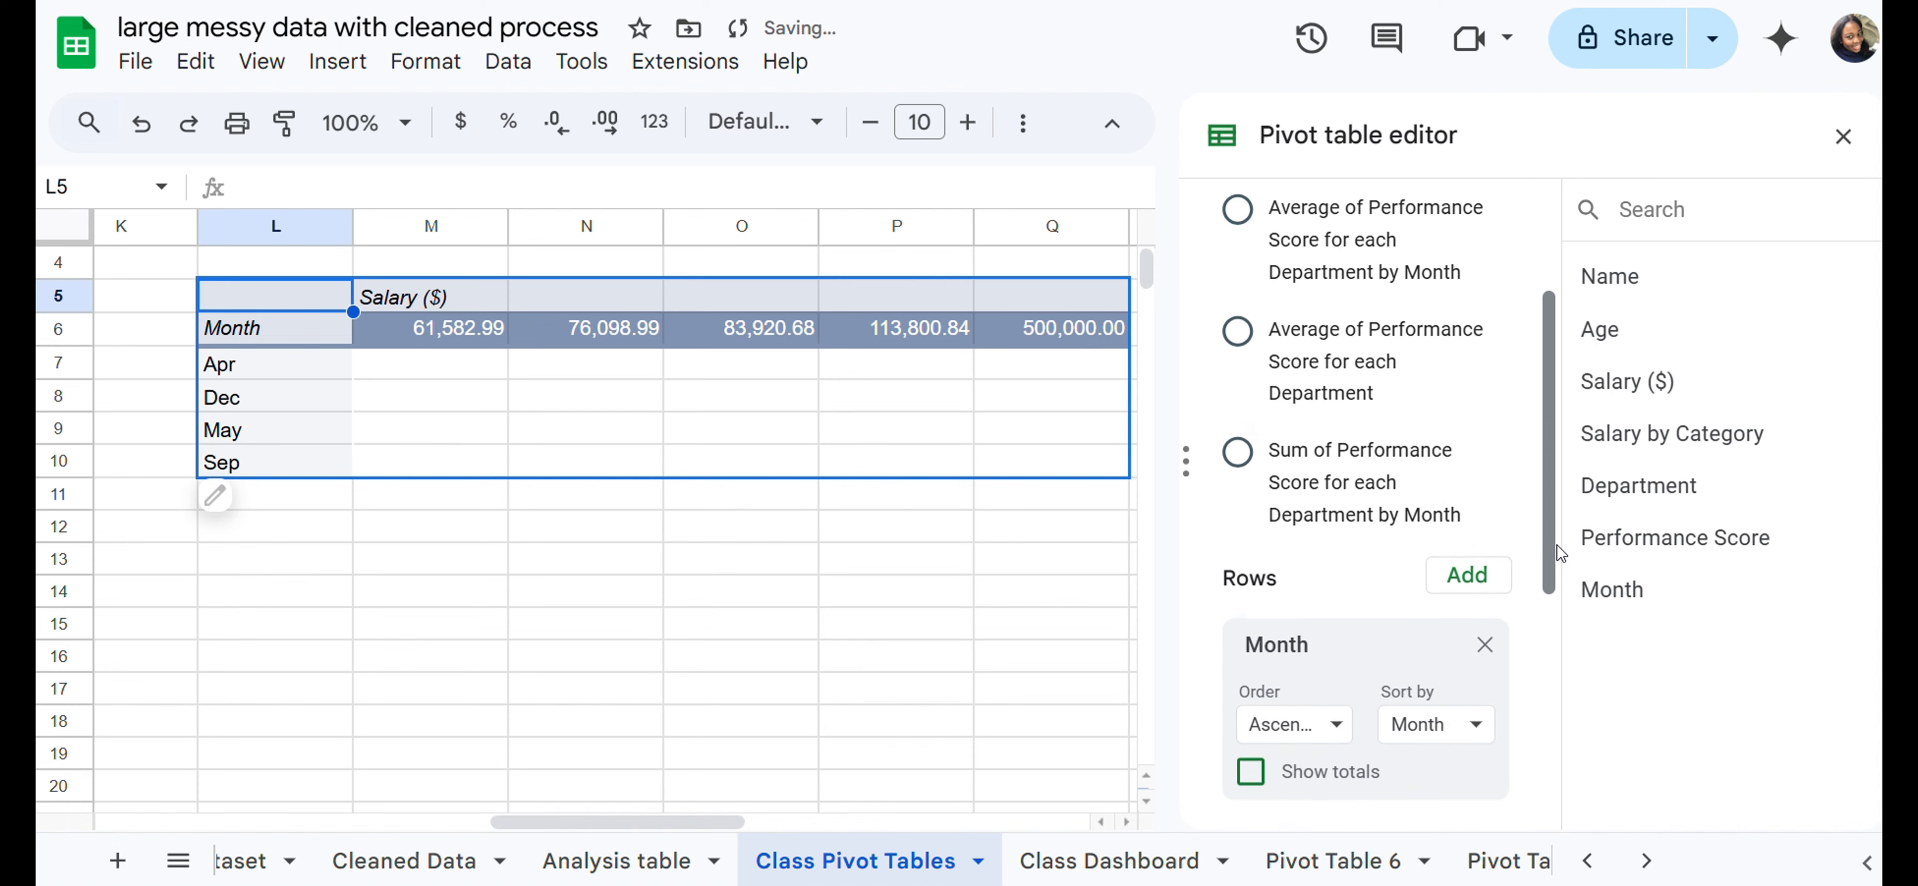
Step: Replace the layout of the pivot table at L5 with the suggested Average of Performance Score for each Department
{"action": "scroll", "coordinate": [1488, 563], "scroll_direction": "down", "scroll_amount": 3}
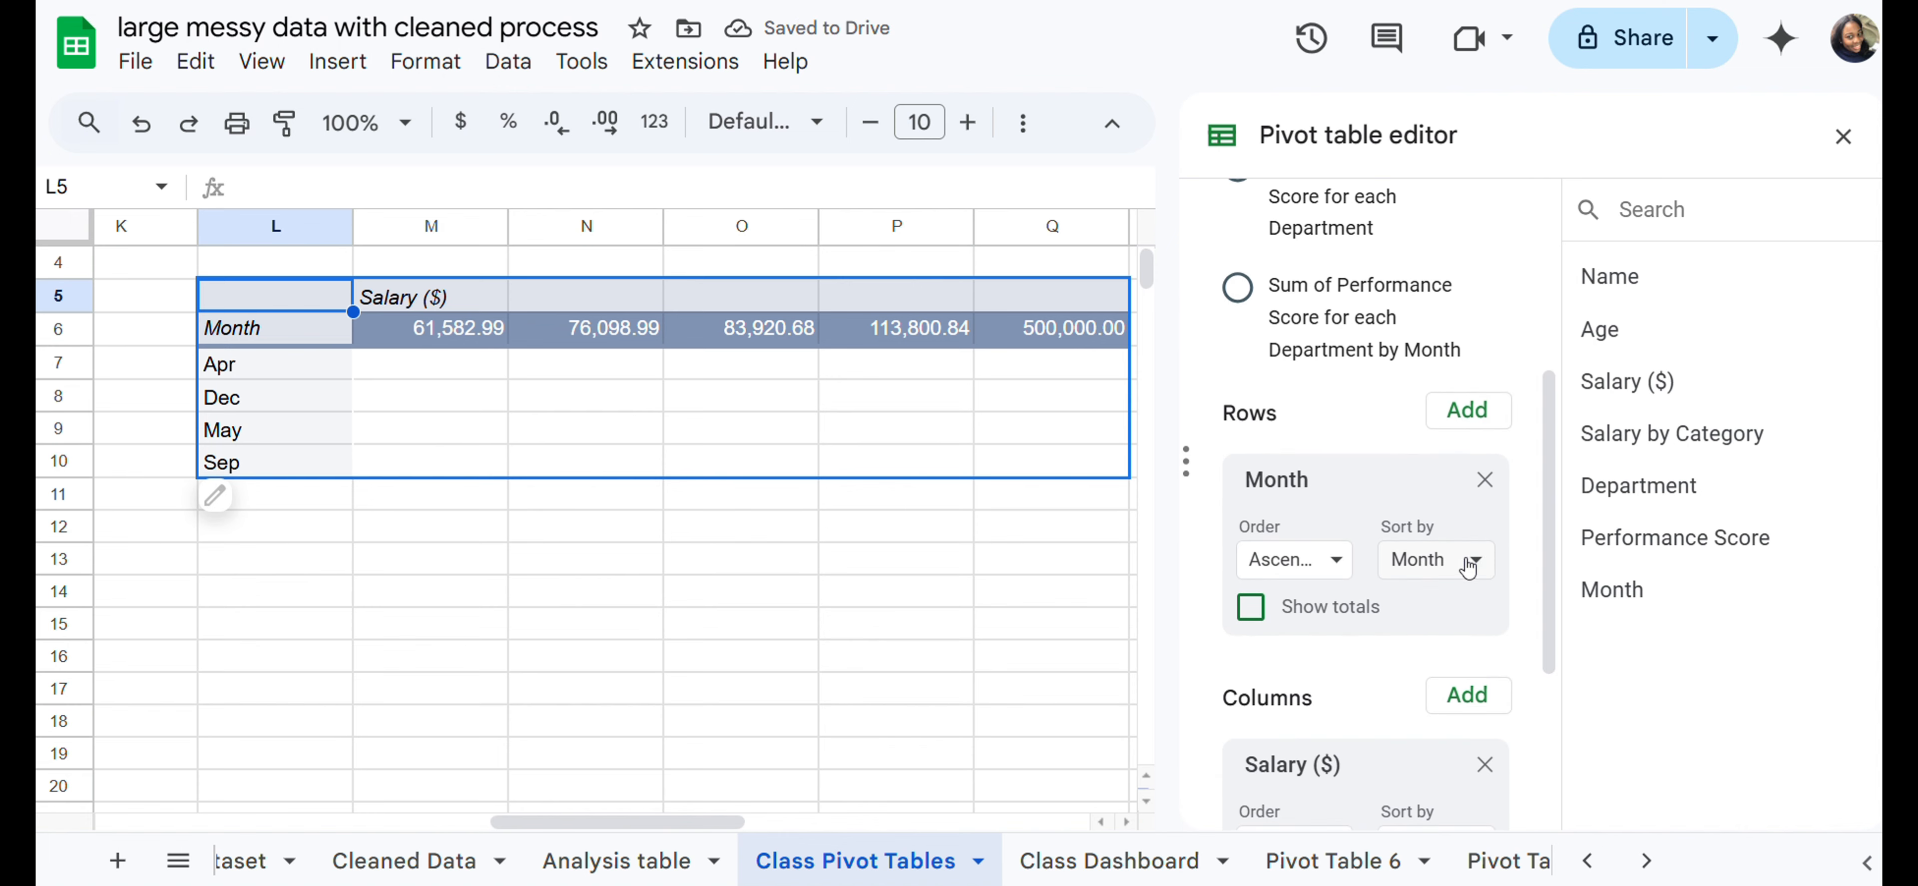
{"action": "scroll", "coordinate": [1386, 411], "scroll_direction": "up", "scroll_amount": 5}
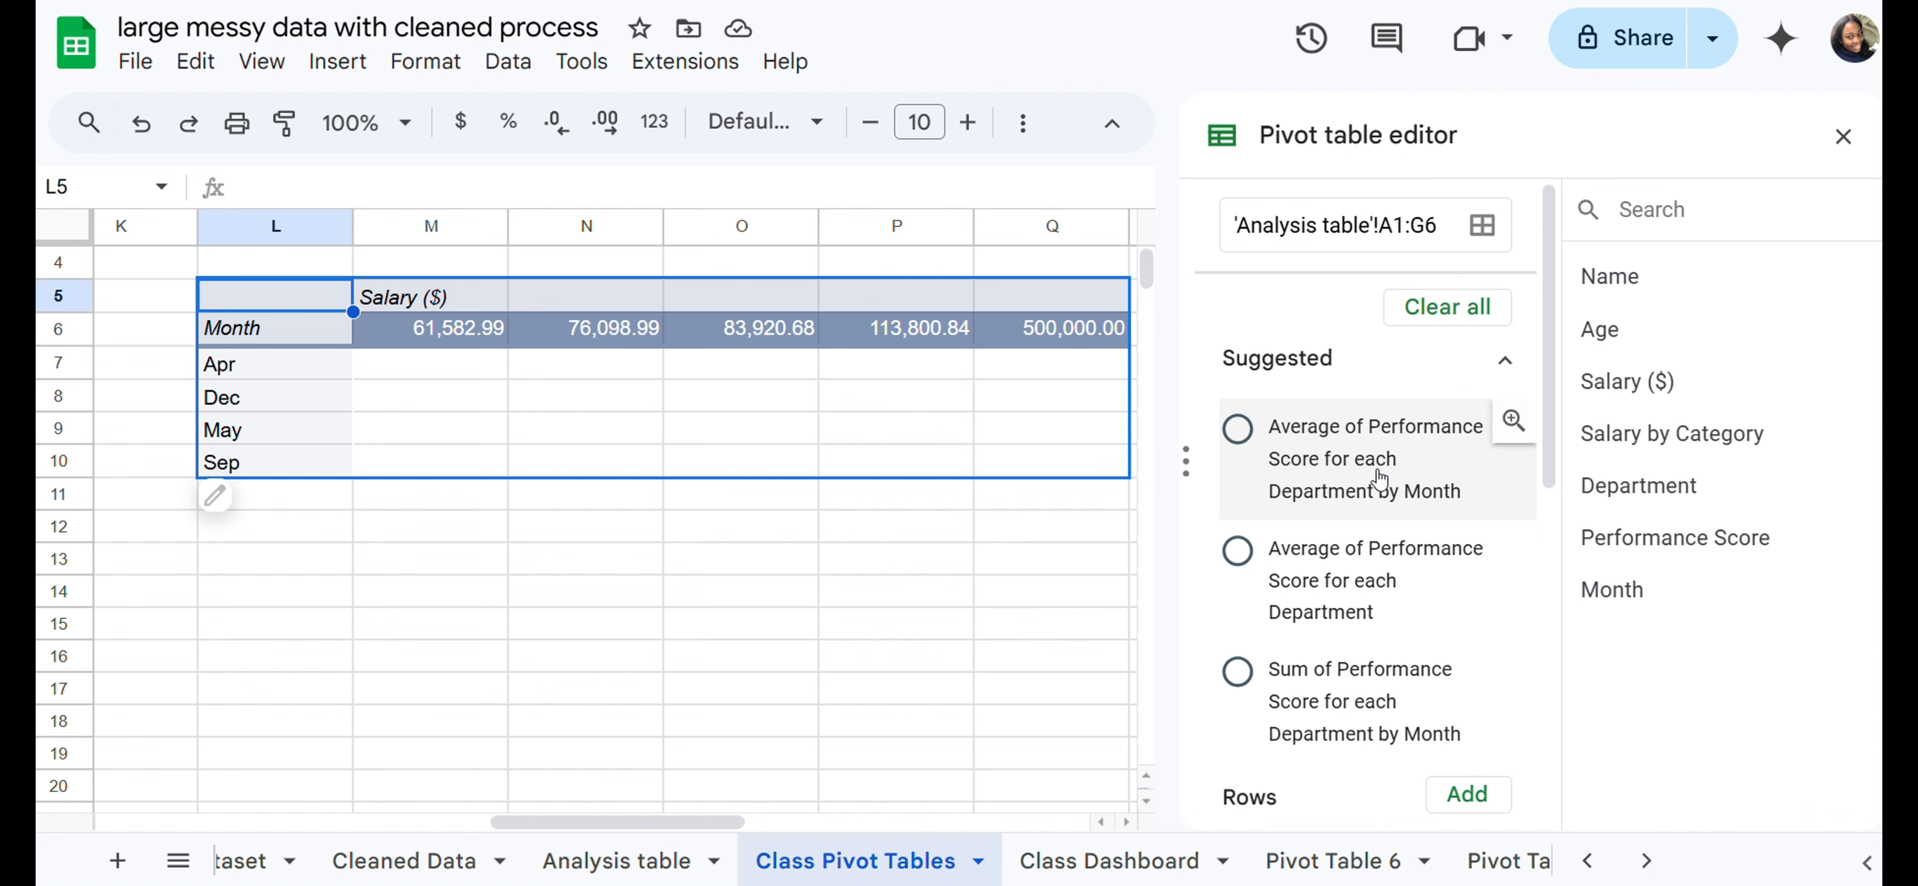
{"action": "left_click", "coordinate": [1394, 507]}
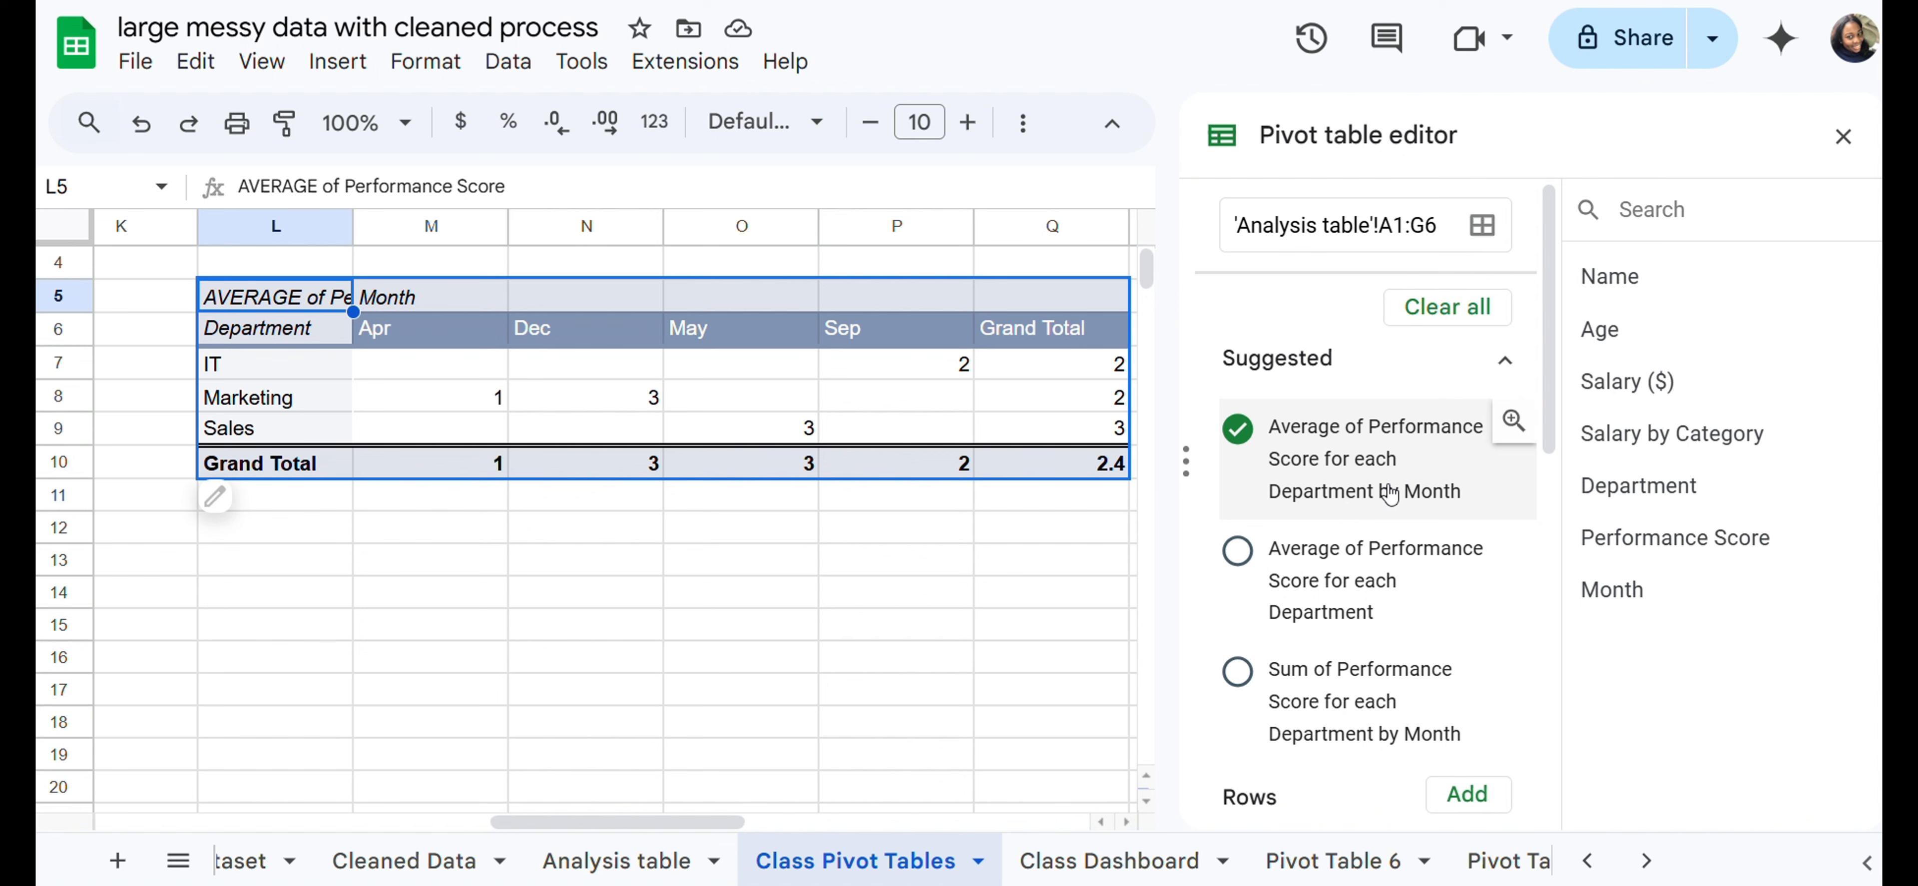
{"action": "scroll", "coordinate": [1389, 493], "scroll_direction": "down", "scroll_amount": 2}
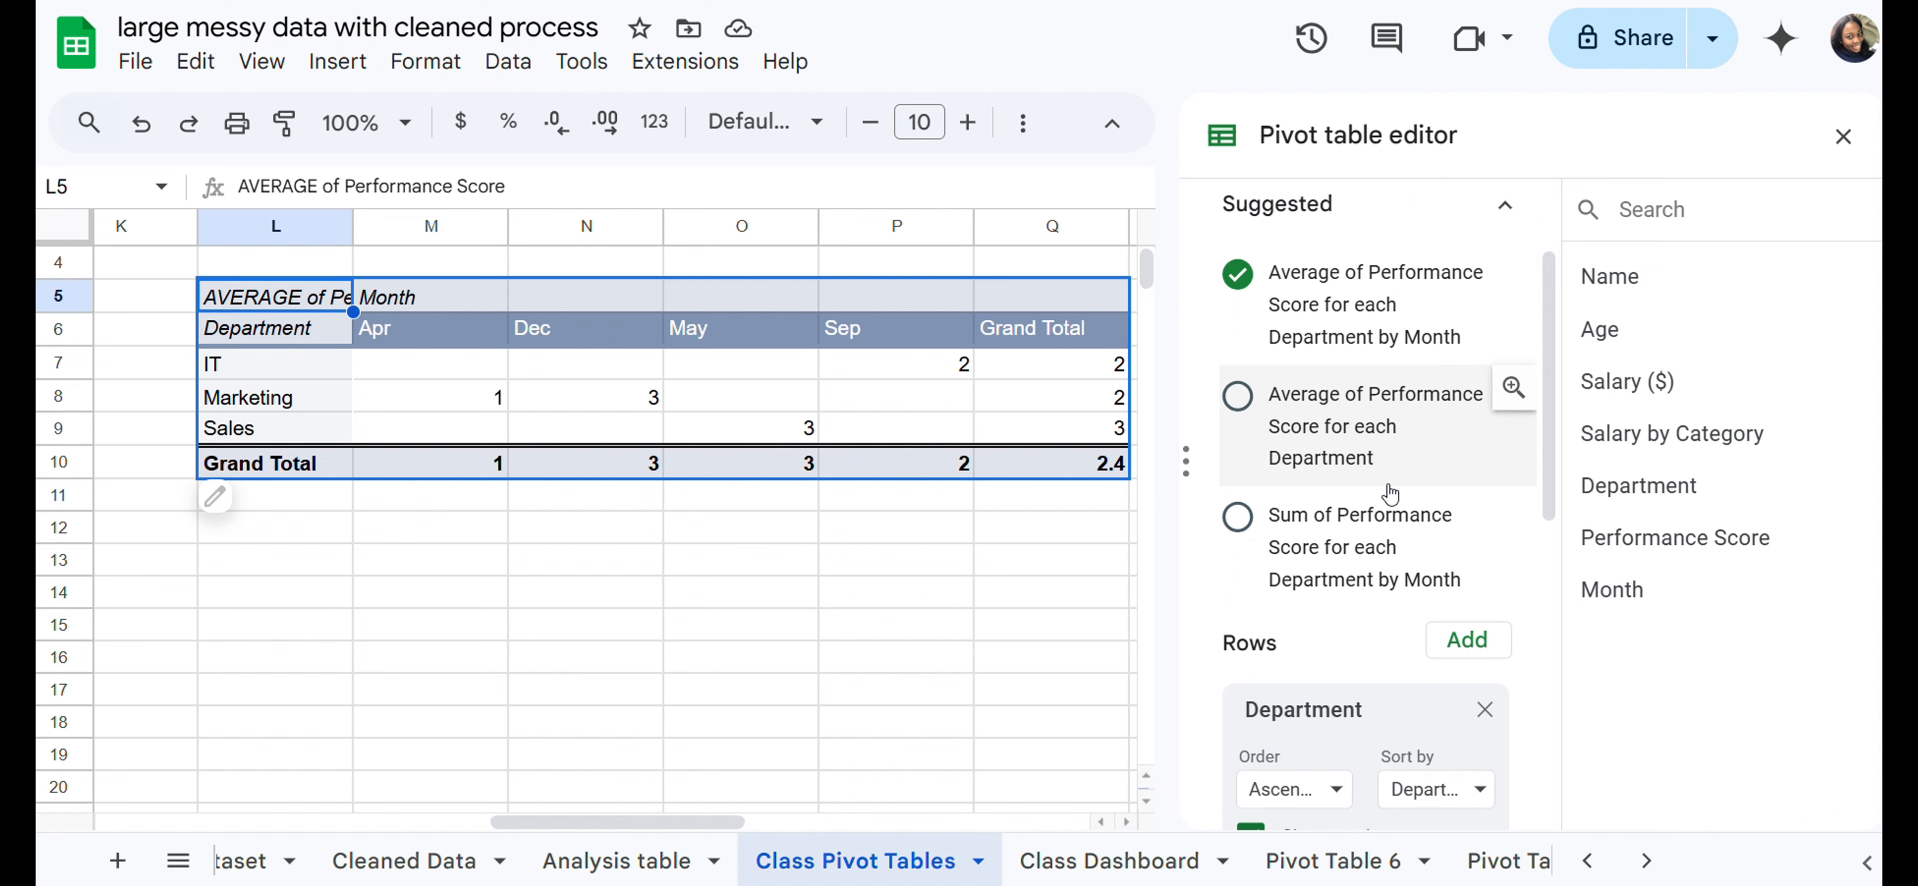
{"action": "left_click", "coordinate": [1362, 445]}
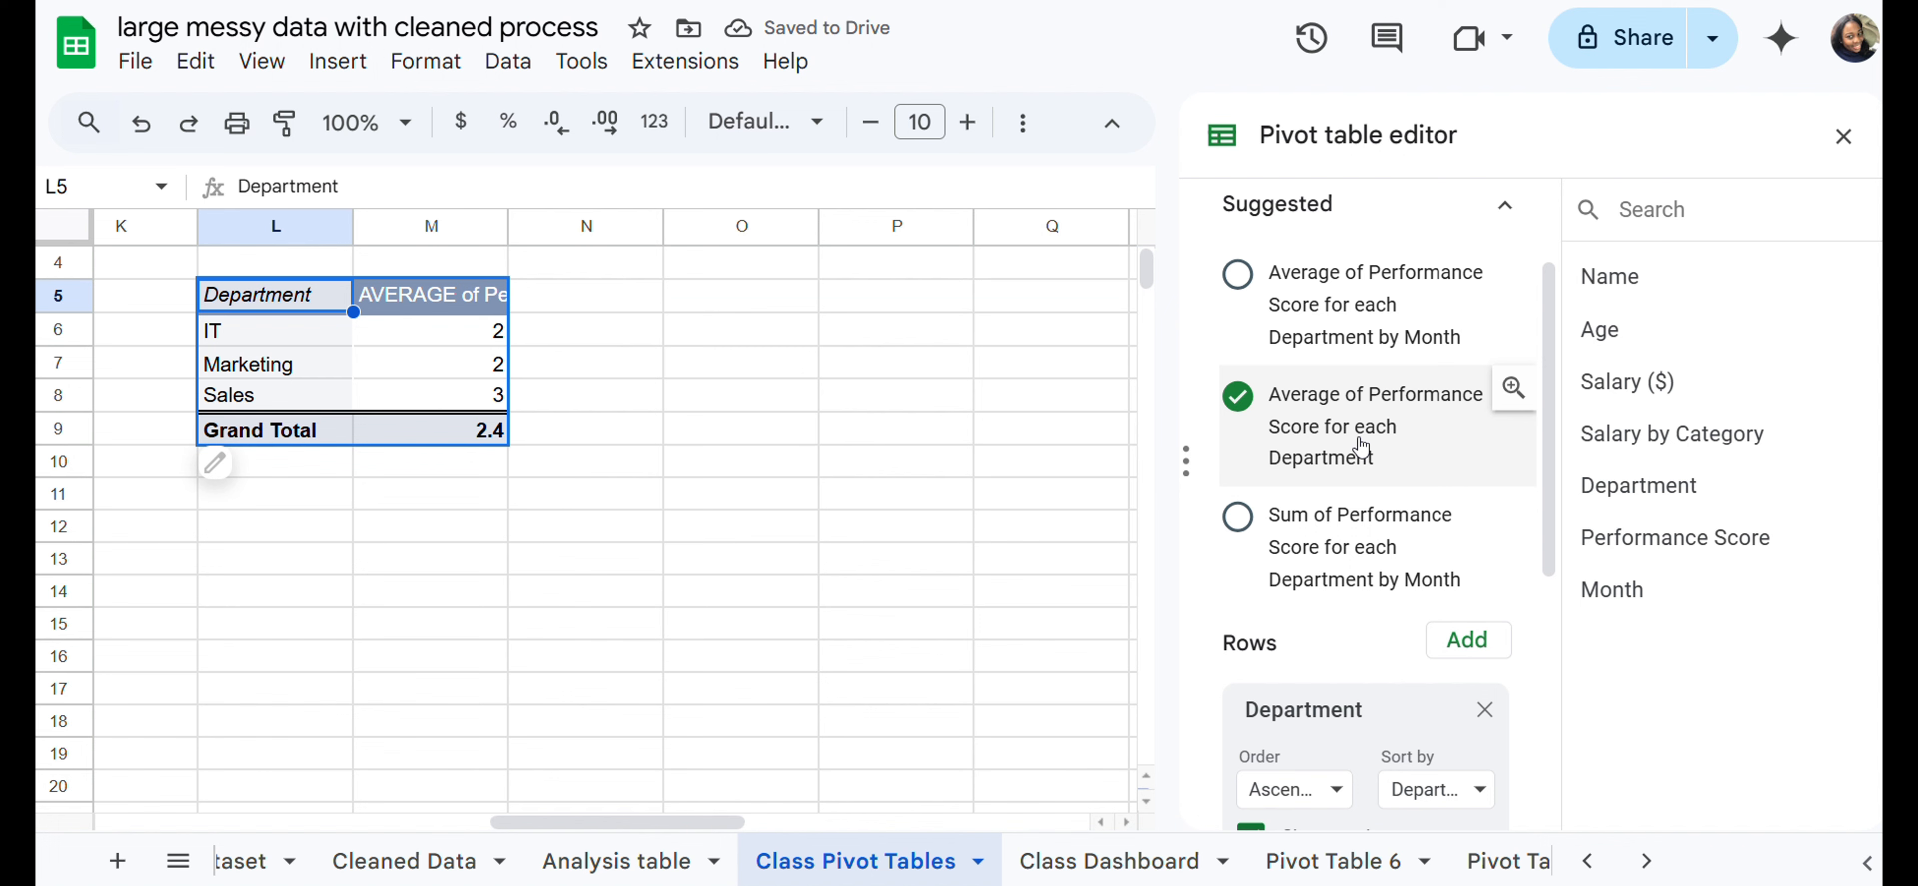
Step: Turn off totals for the Department row field of the performance score pivot table
{"action": "scroll", "coordinate": [1361, 445], "scroll_direction": "down", "scroll_amount": 2}
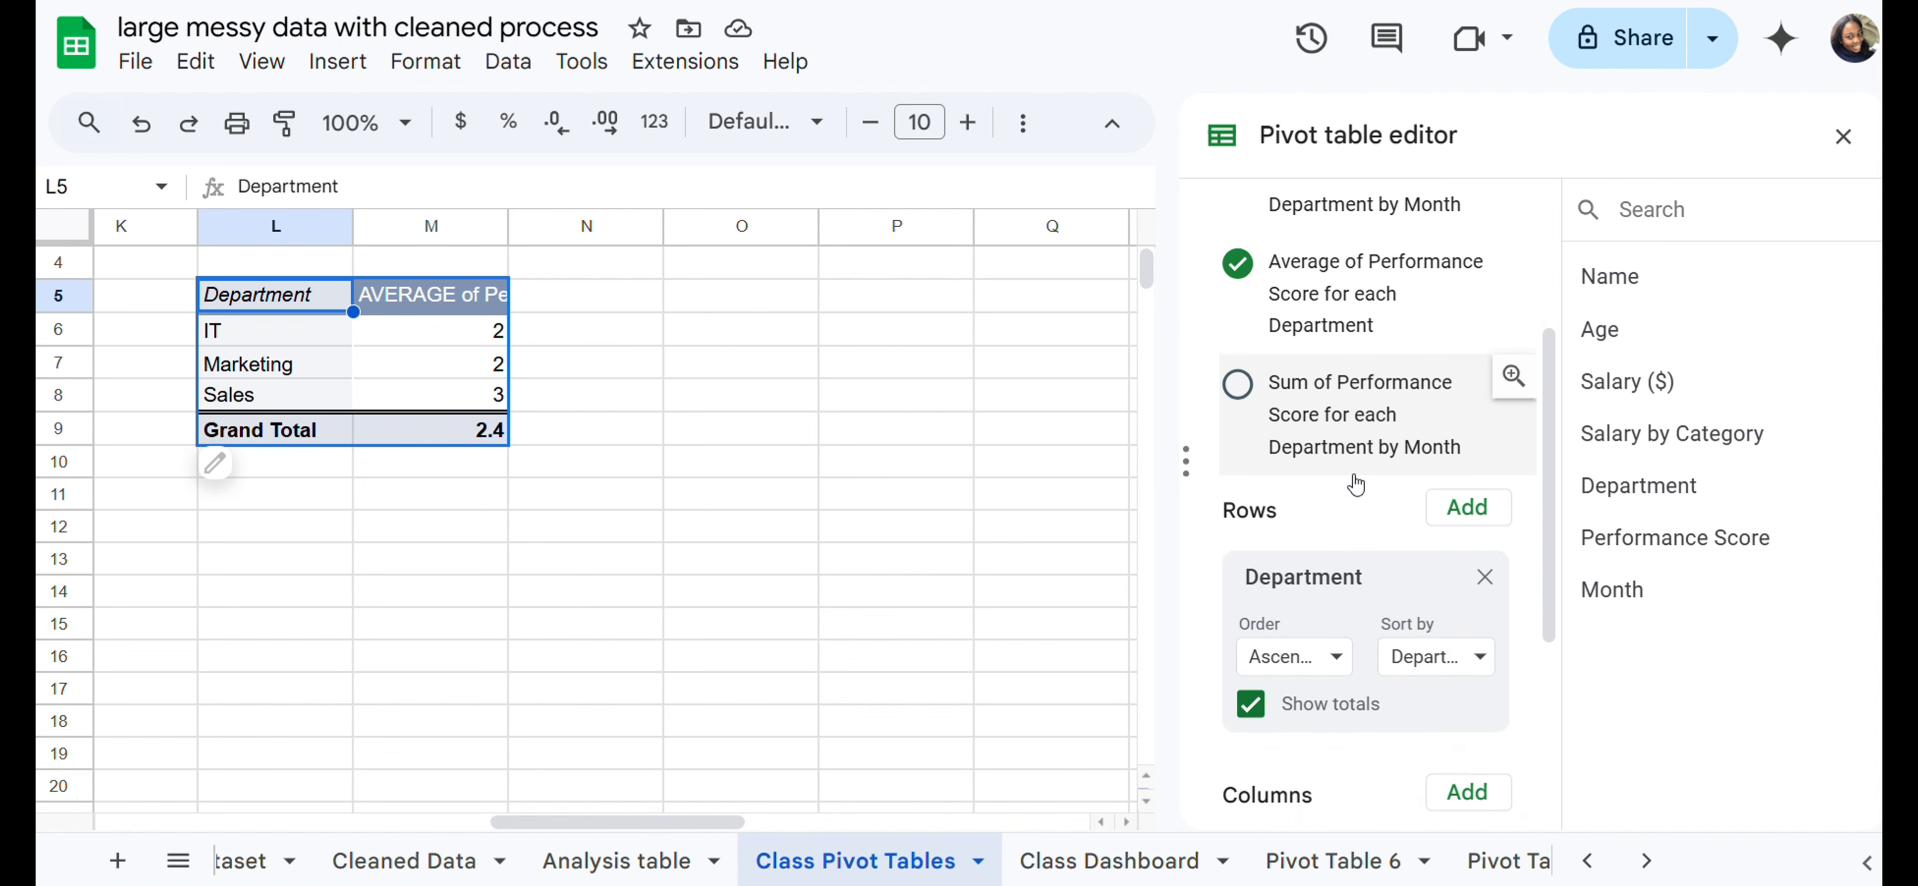
{"action": "scroll", "coordinate": [1355, 484], "scroll_direction": "down", "scroll_amount": 3}
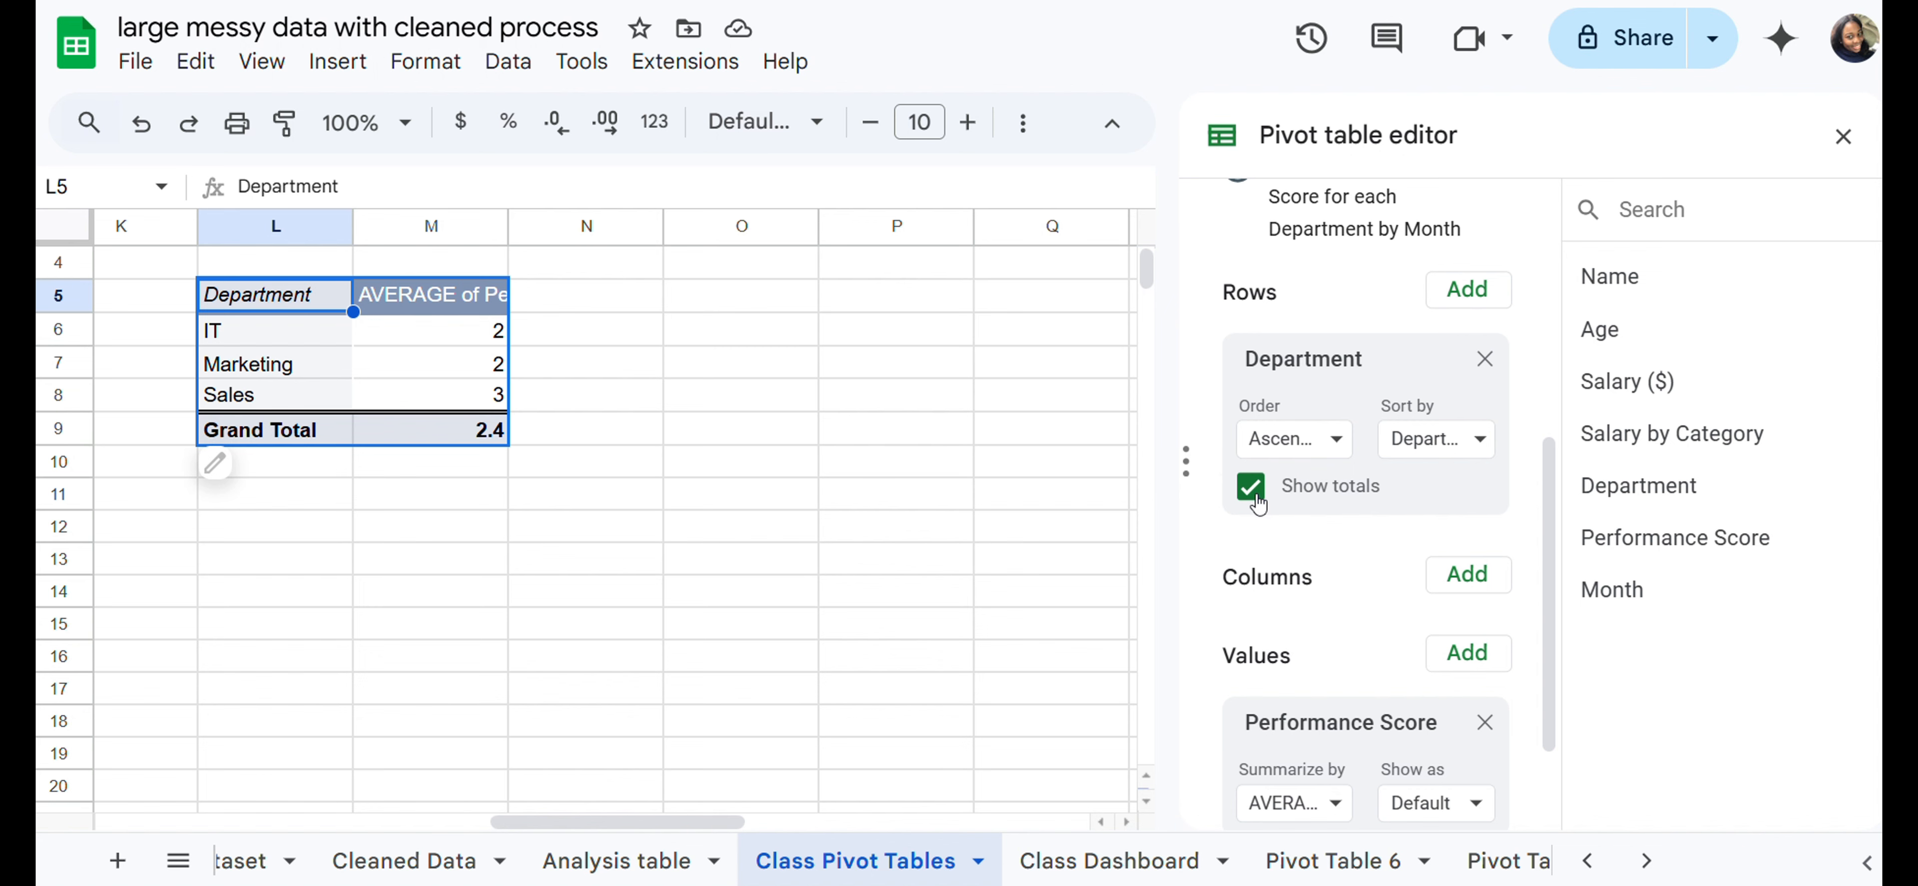
{"action": "left_click", "coordinate": [1251, 488]}
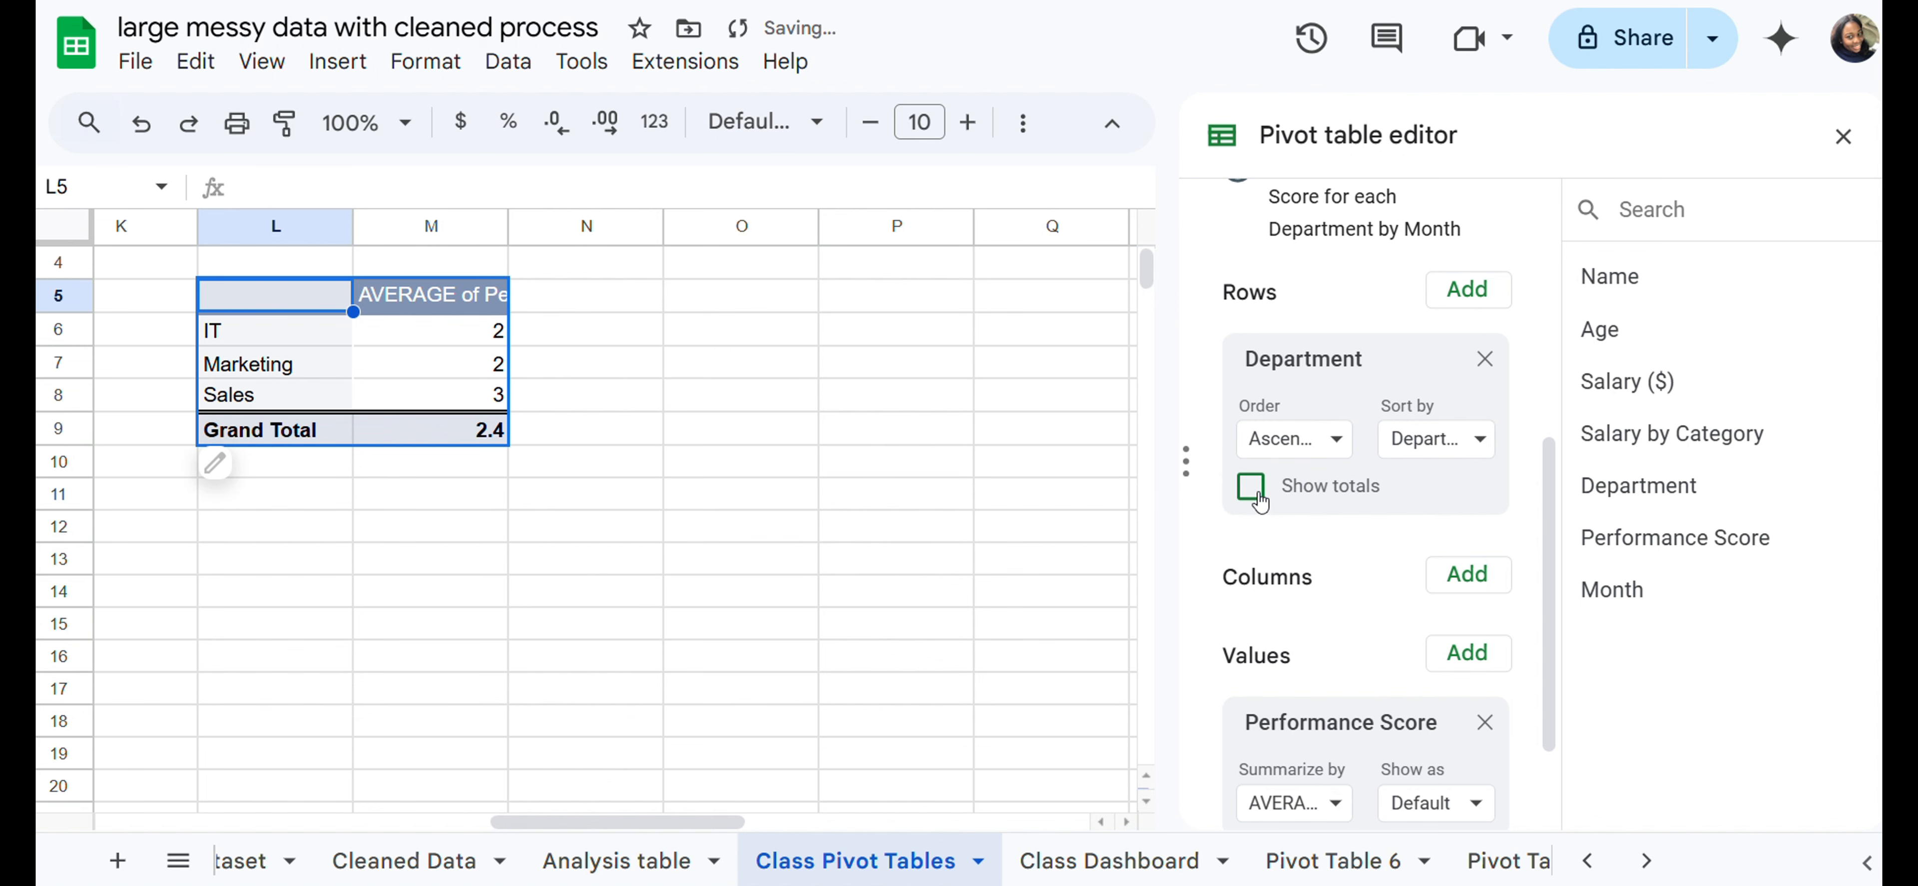
{"action": "scroll", "coordinate": [1258, 500], "scroll_direction": "down", "scroll_amount": 2}
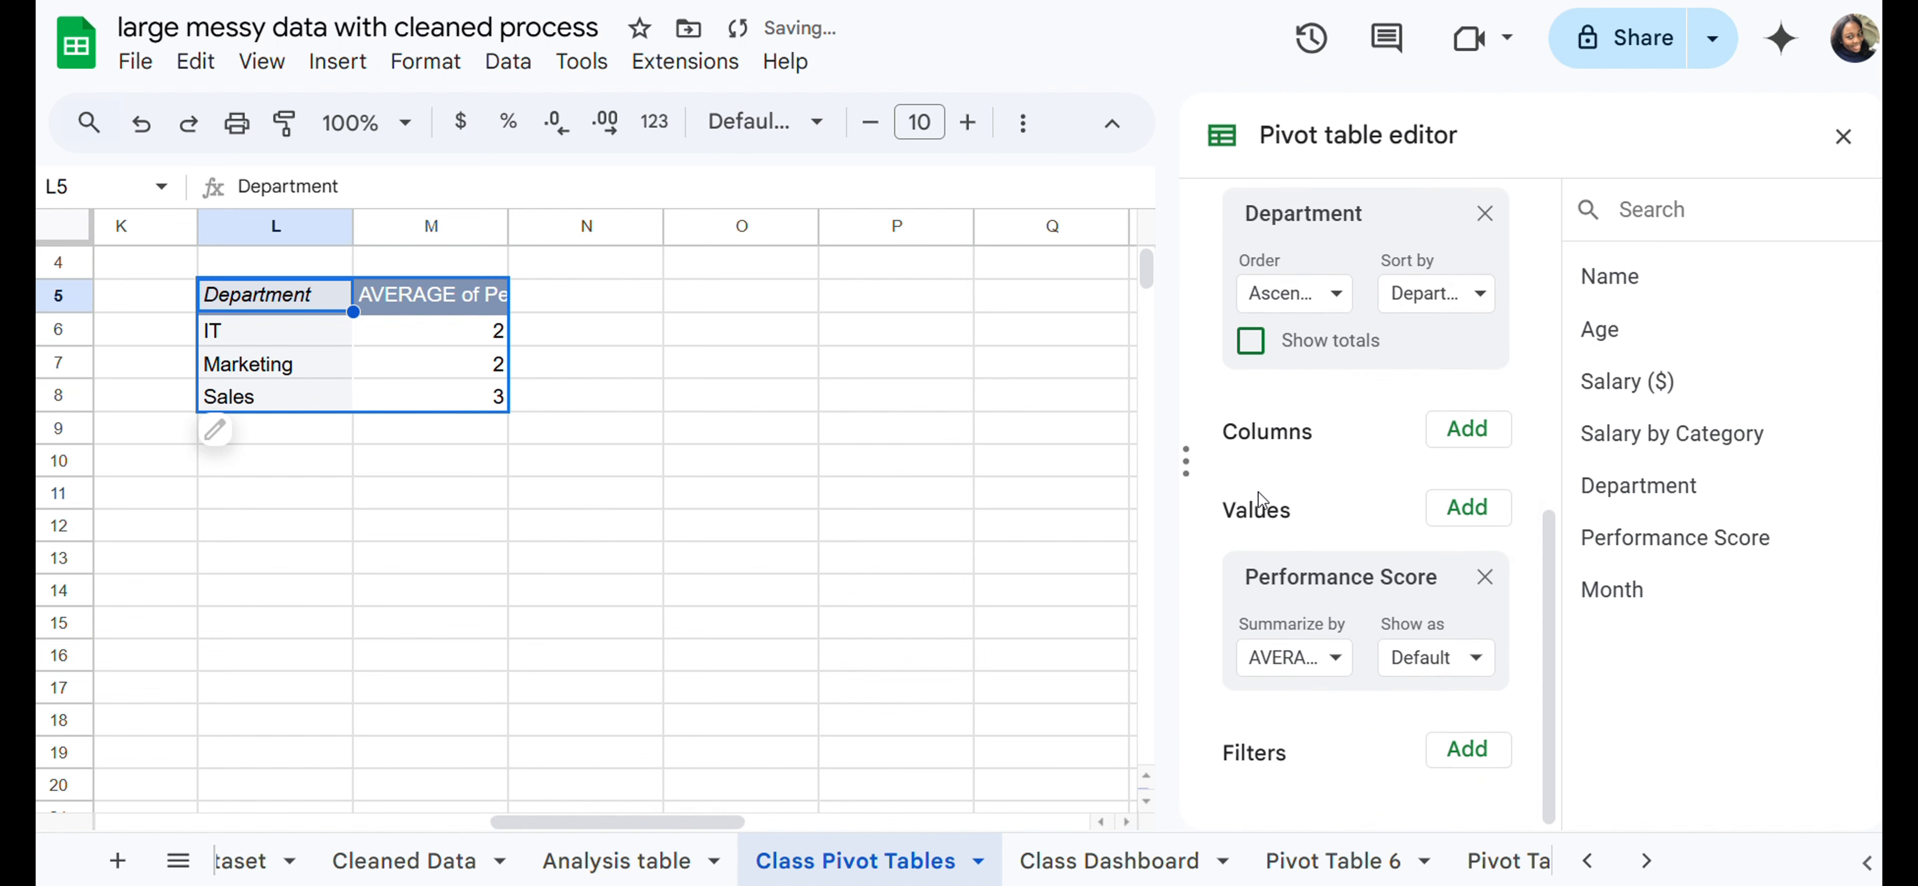
{"action": "scroll", "coordinate": [1261, 499], "scroll_direction": "up", "scroll_amount": 3}
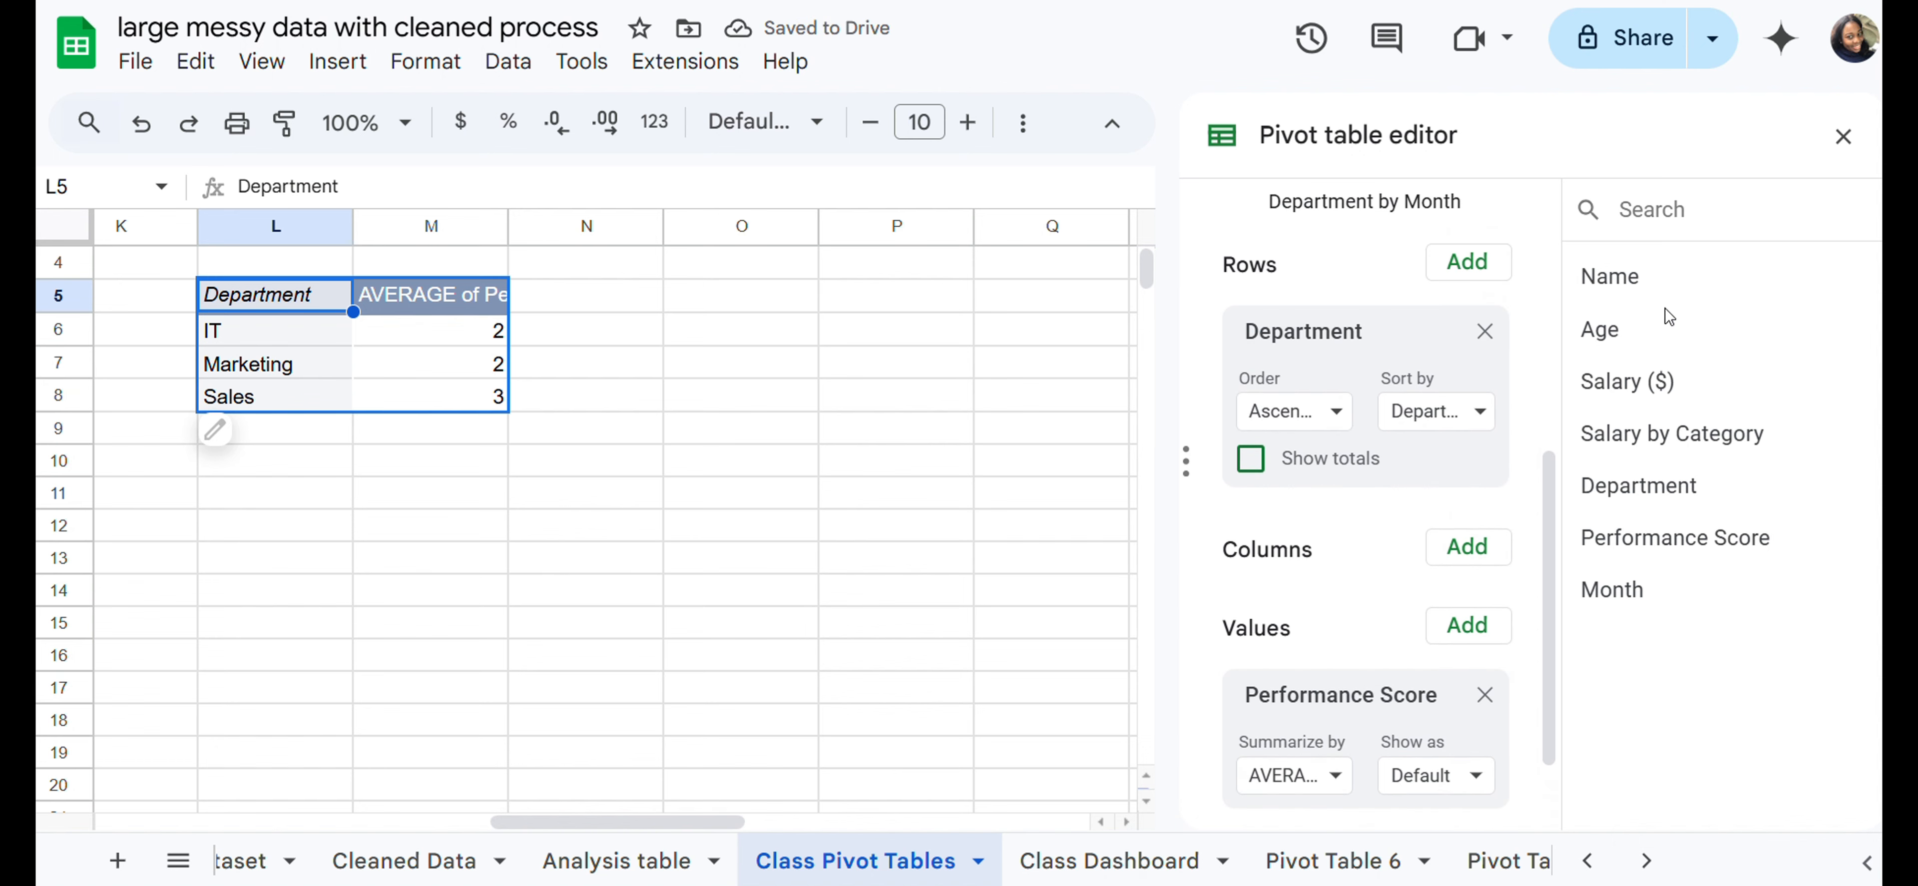
{"action": "scroll", "coordinate": [1426, 336], "scroll_direction": "up", "scroll_amount": 1}
{"action": "scroll", "coordinate": [1431, 343], "scroll_direction": "up", "scroll_amount": 5}
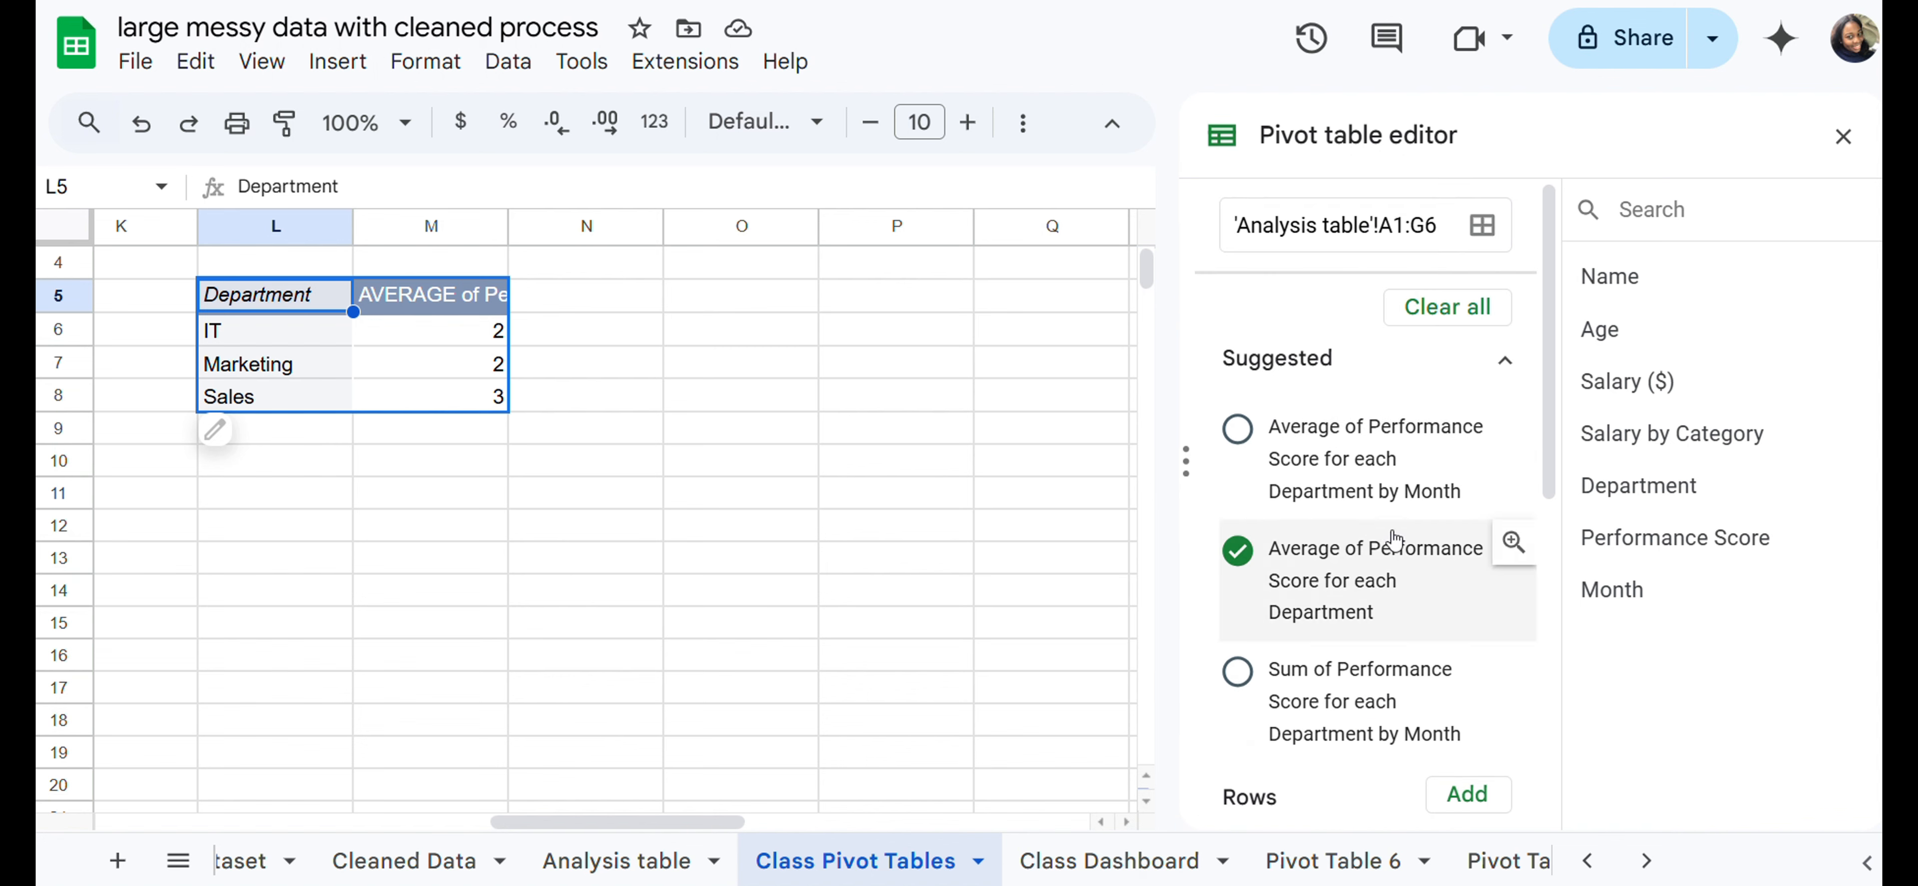
Step: Insert a chart from the performance score pivot table and change its type to a line chart
{"action": "left_click", "coordinate": [319, 67]}
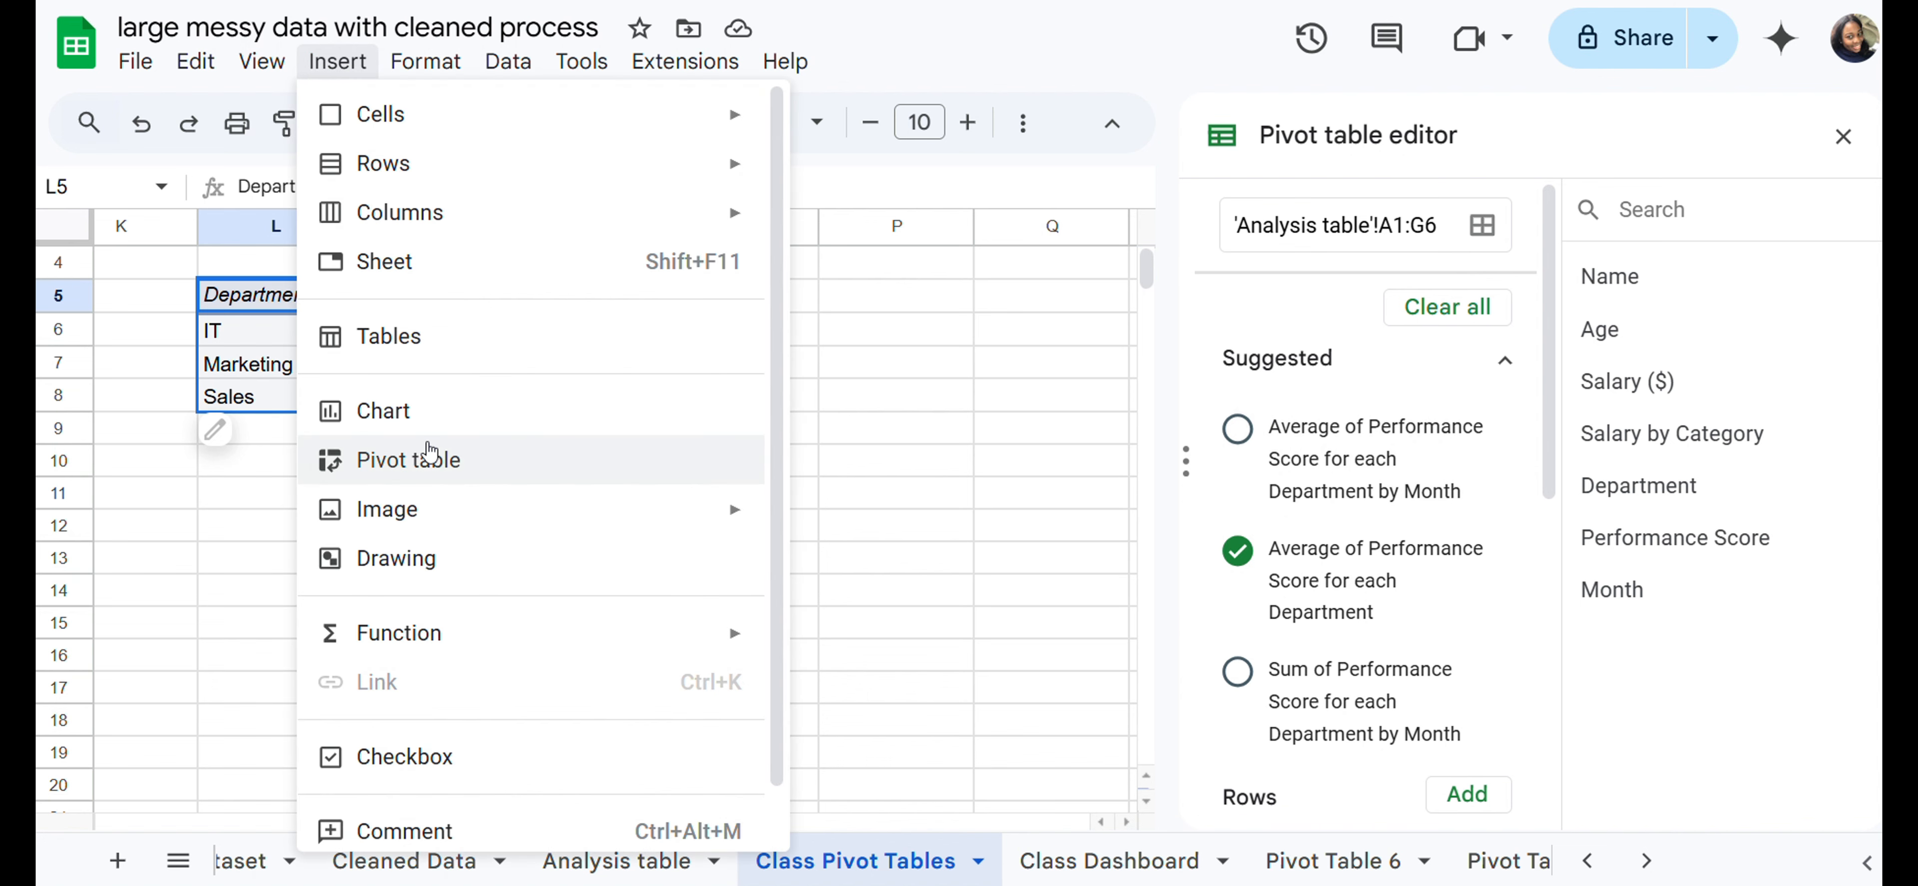
{"action": "left_click", "coordinate": [386, 419]}
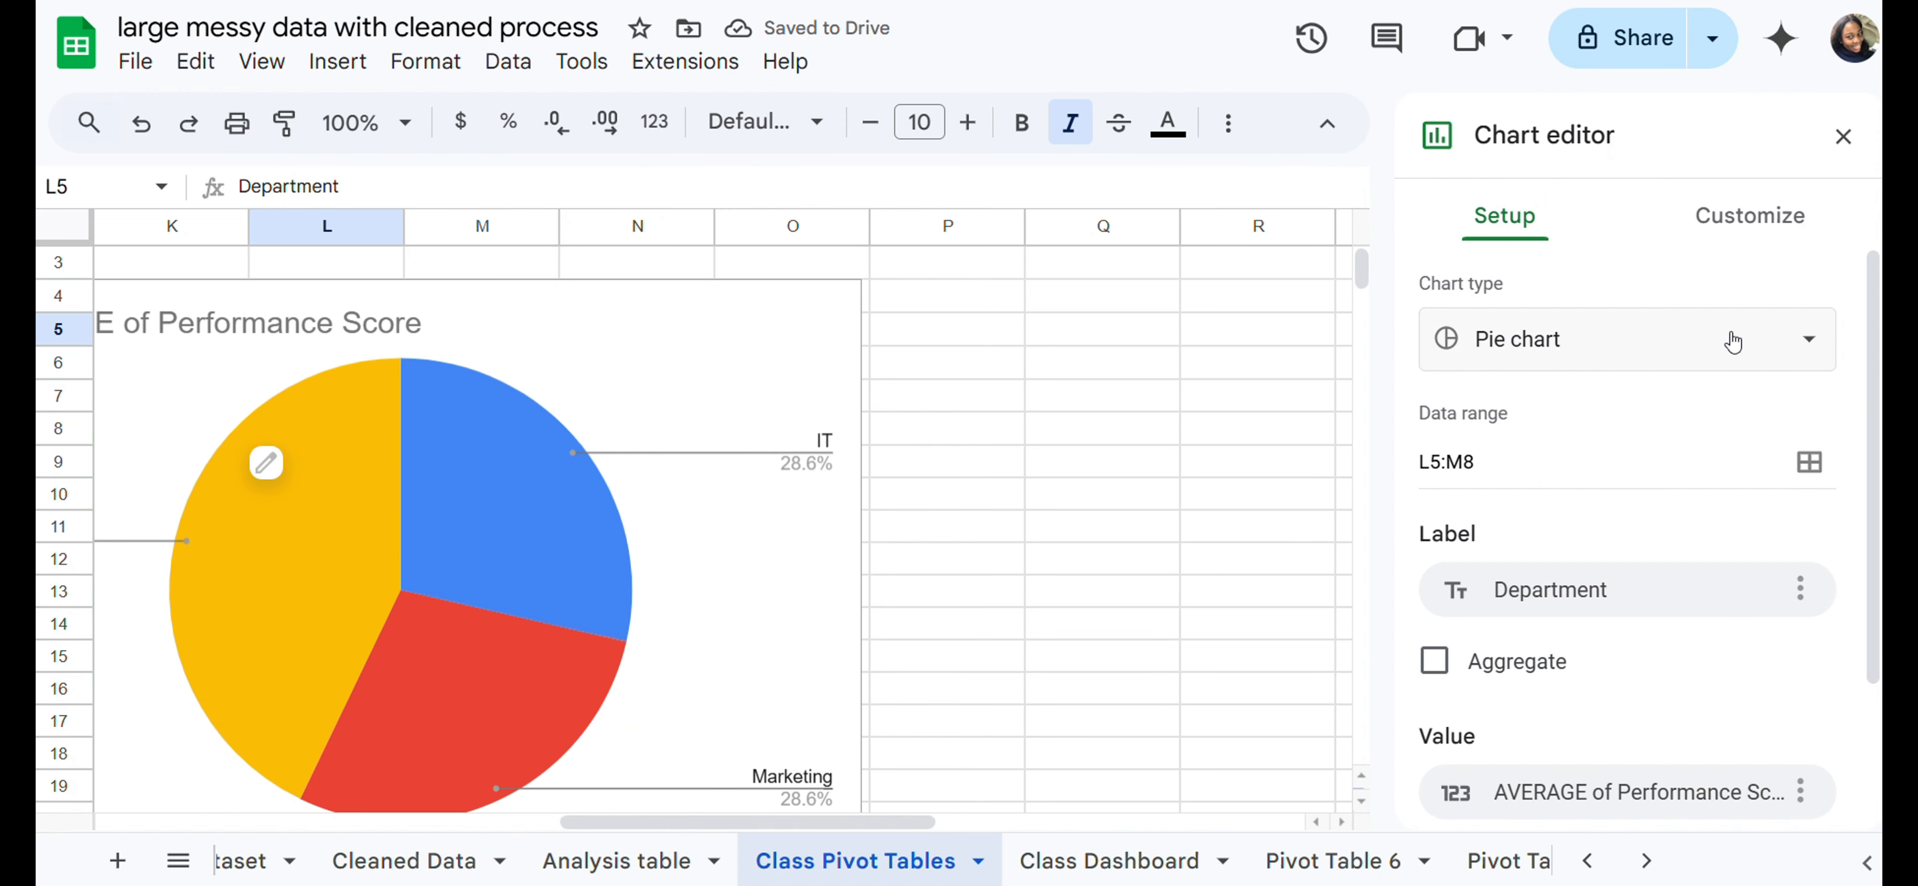
{"action": "left_click", "coordinate": [1695, 340]}
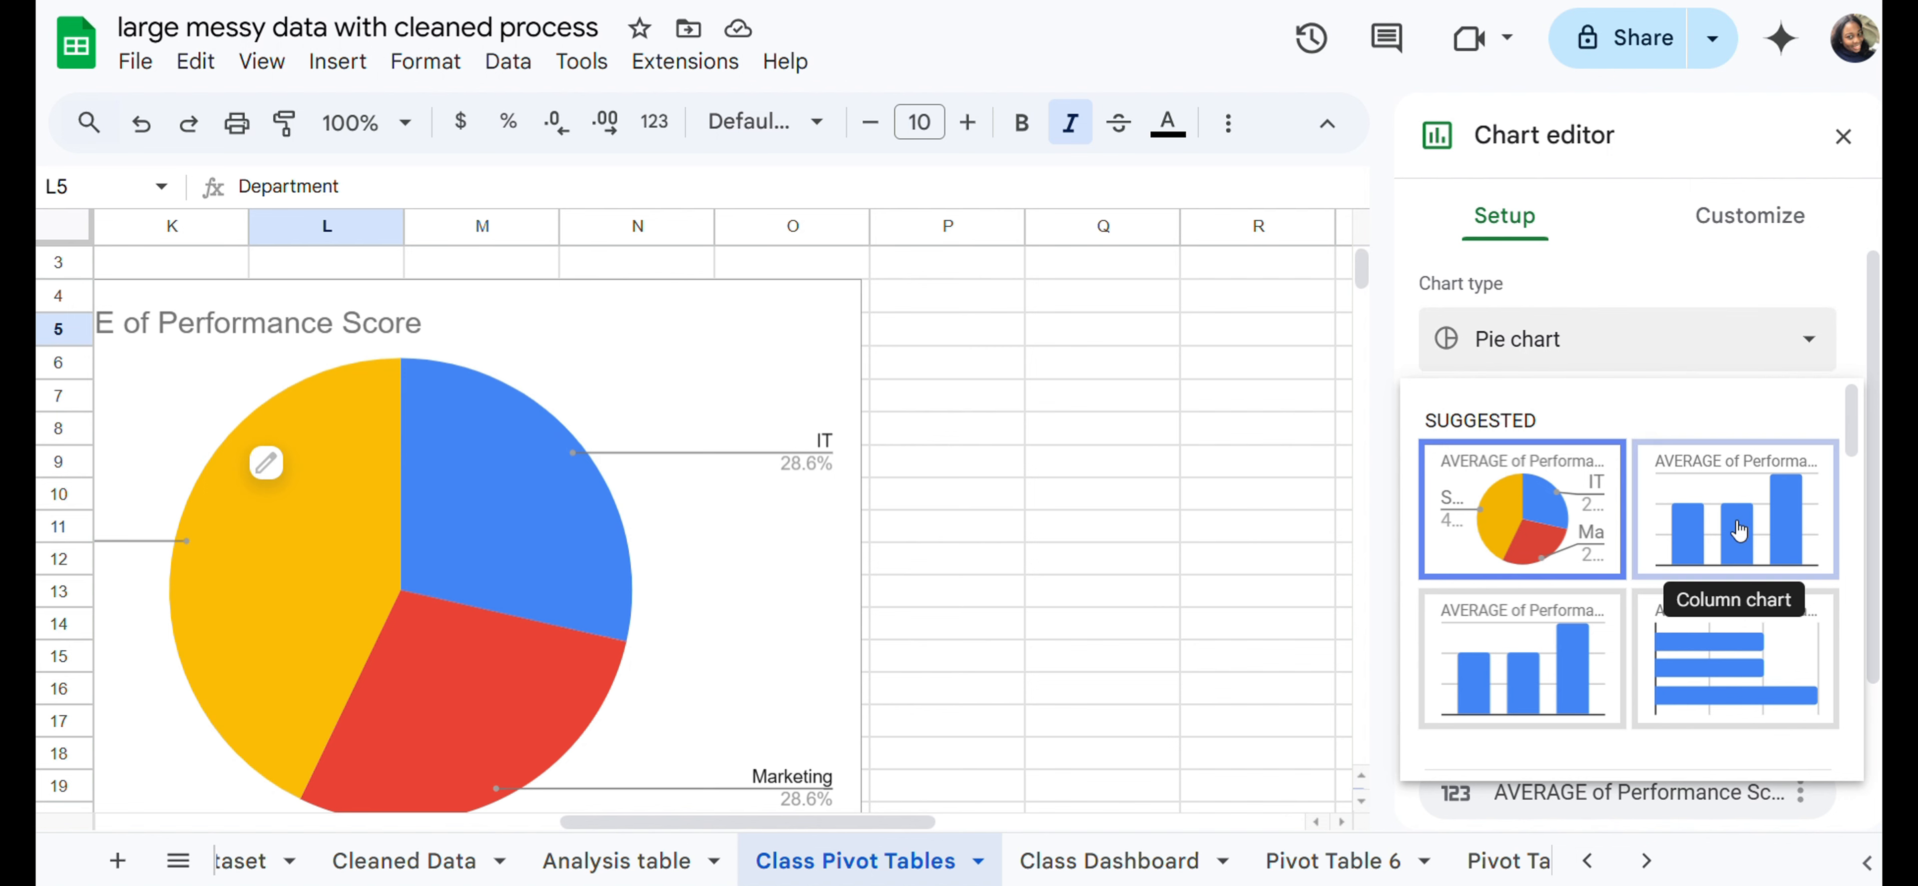
{"action": "scroll", "coordinate": [1741, 529], "scroll_direction": "down", "scroll_amount": 5}
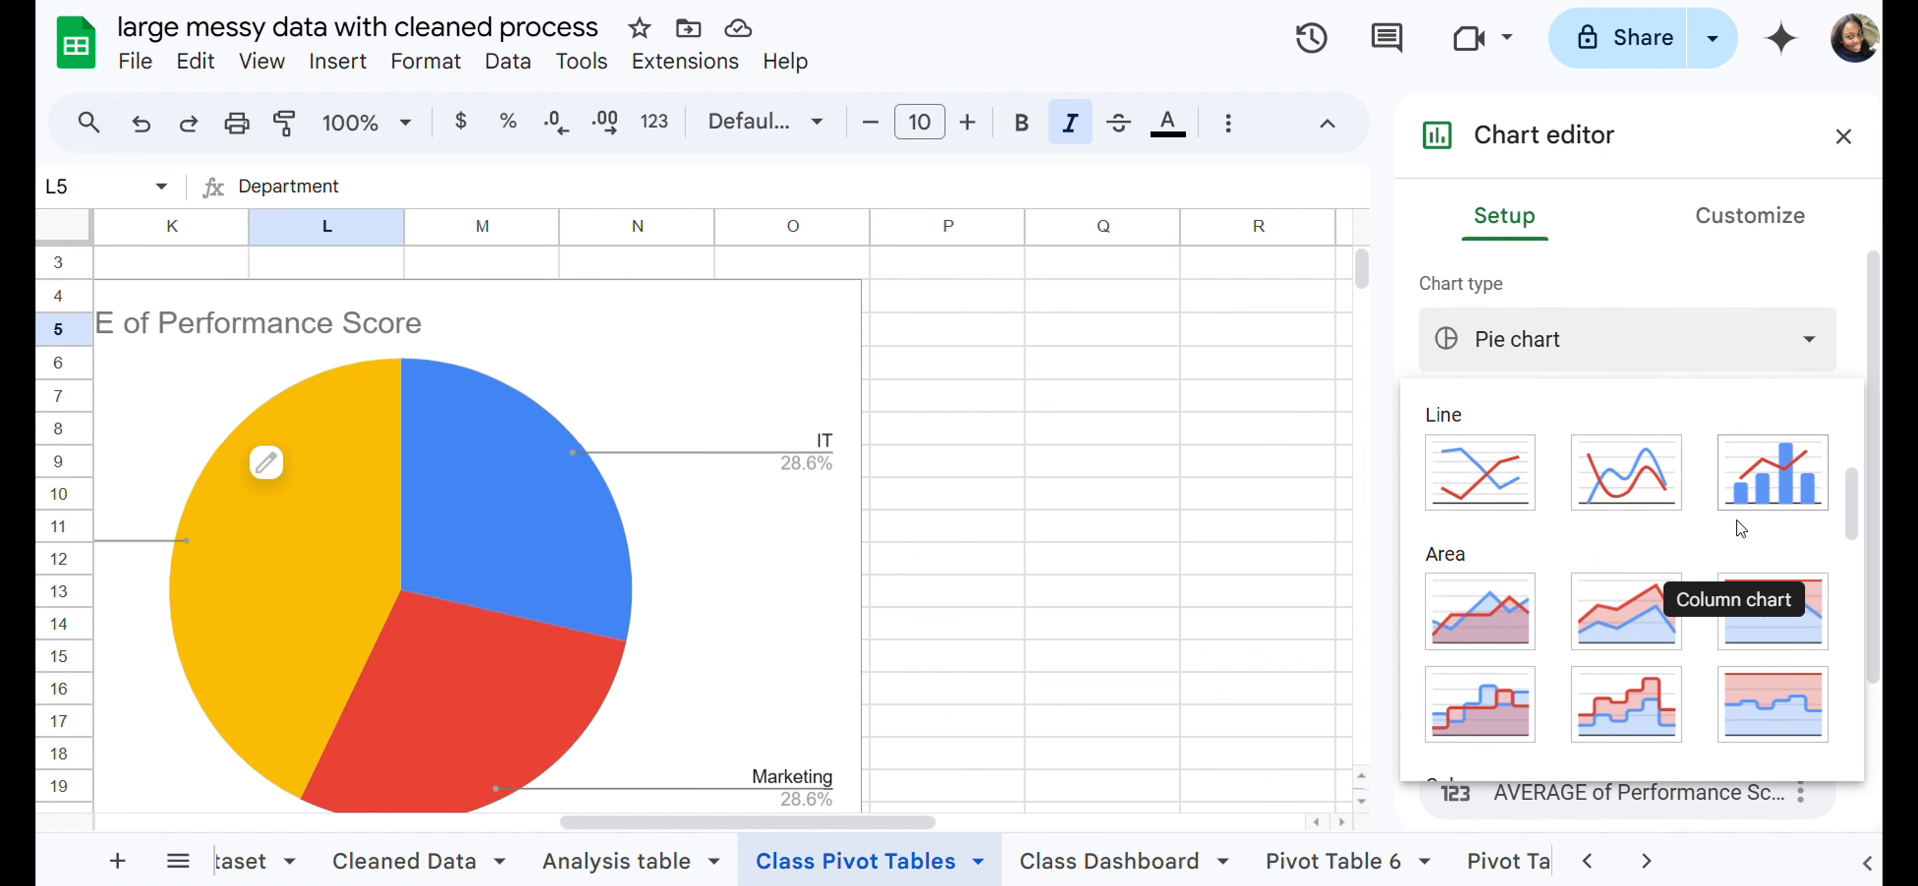
{"action": "left_click", "coordinate": [1498, 479]}
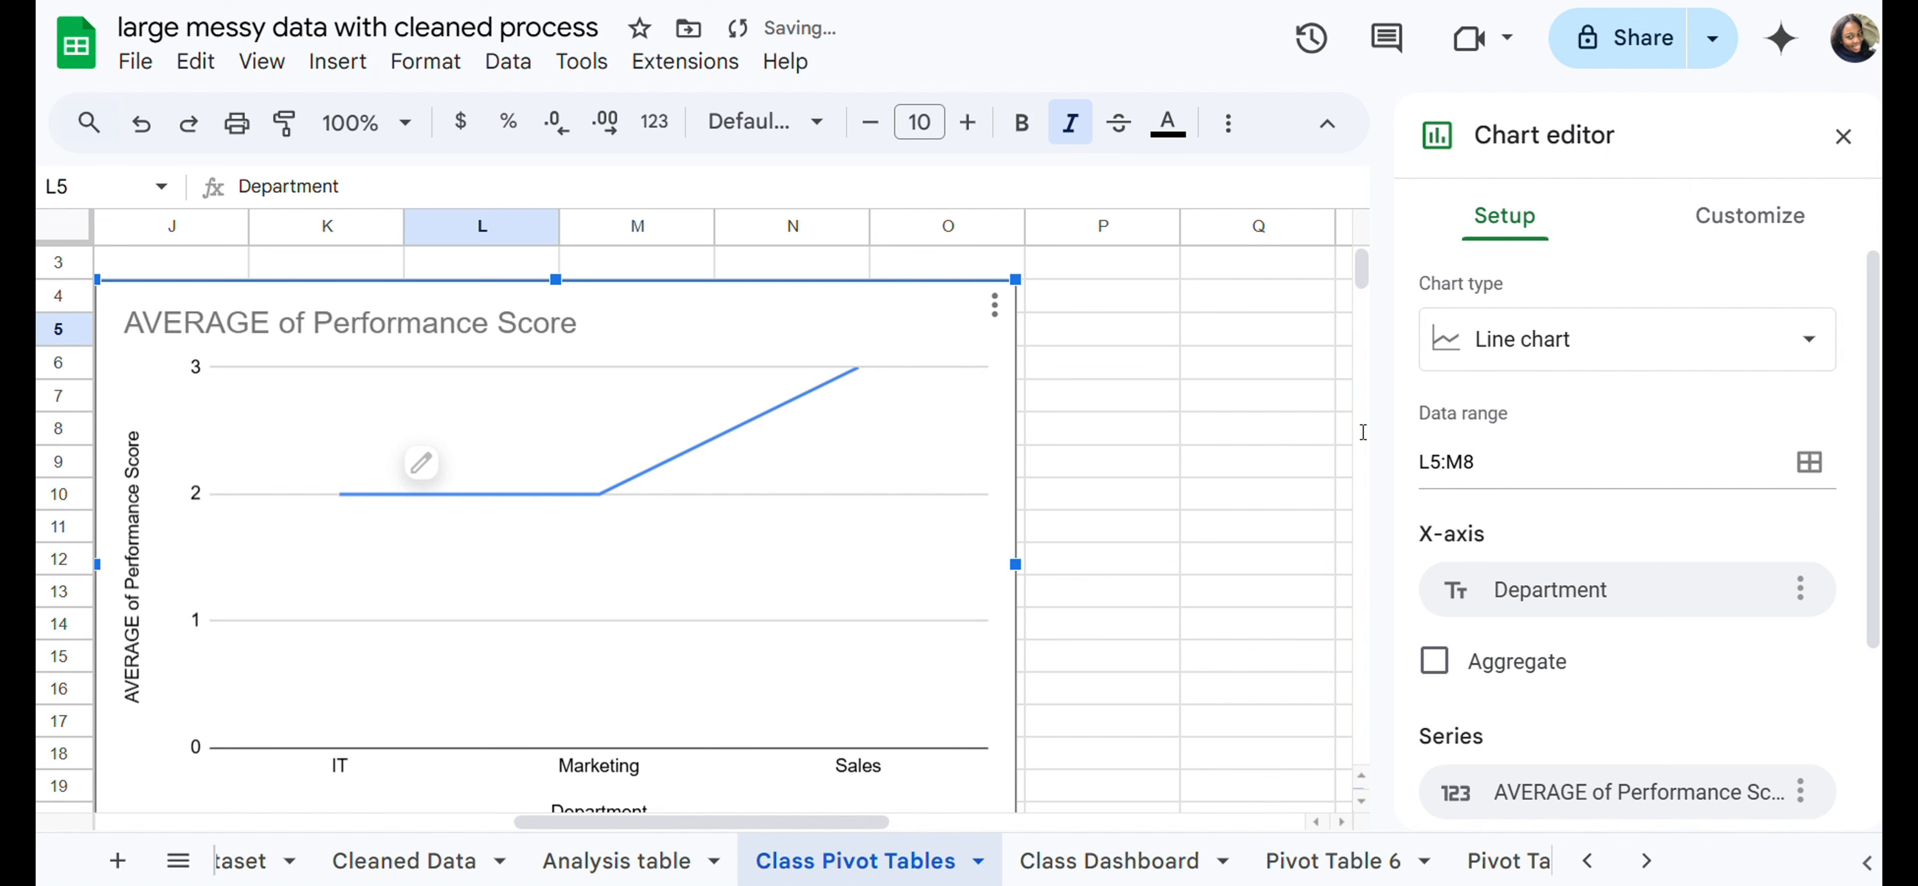
Step: Widen the AVERAGE of Performance Score line chart so that its right edge reaches just into column Q
{"action": "scroll", "coordinate": [1147, 403], "scroll_direction": "down", "scroll_amount": 3}
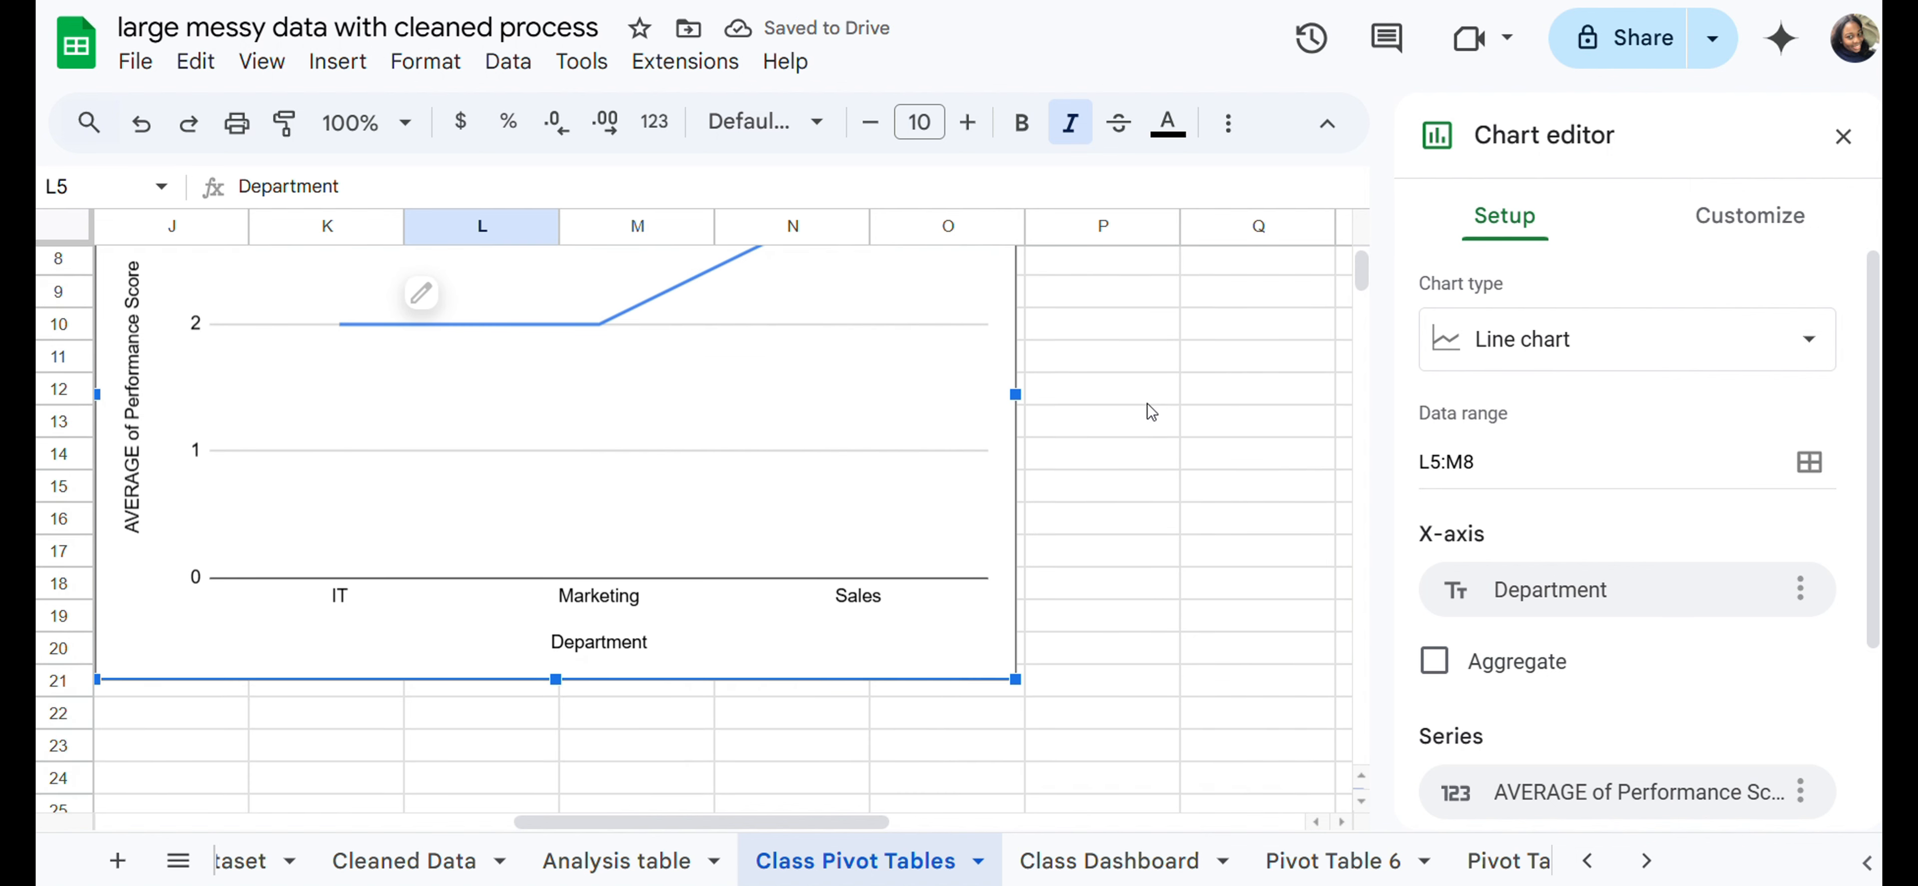
{"action": "scroll", "coordinate": [1148, 404], "scroll_direction": "up", "scroll_amount": 1}
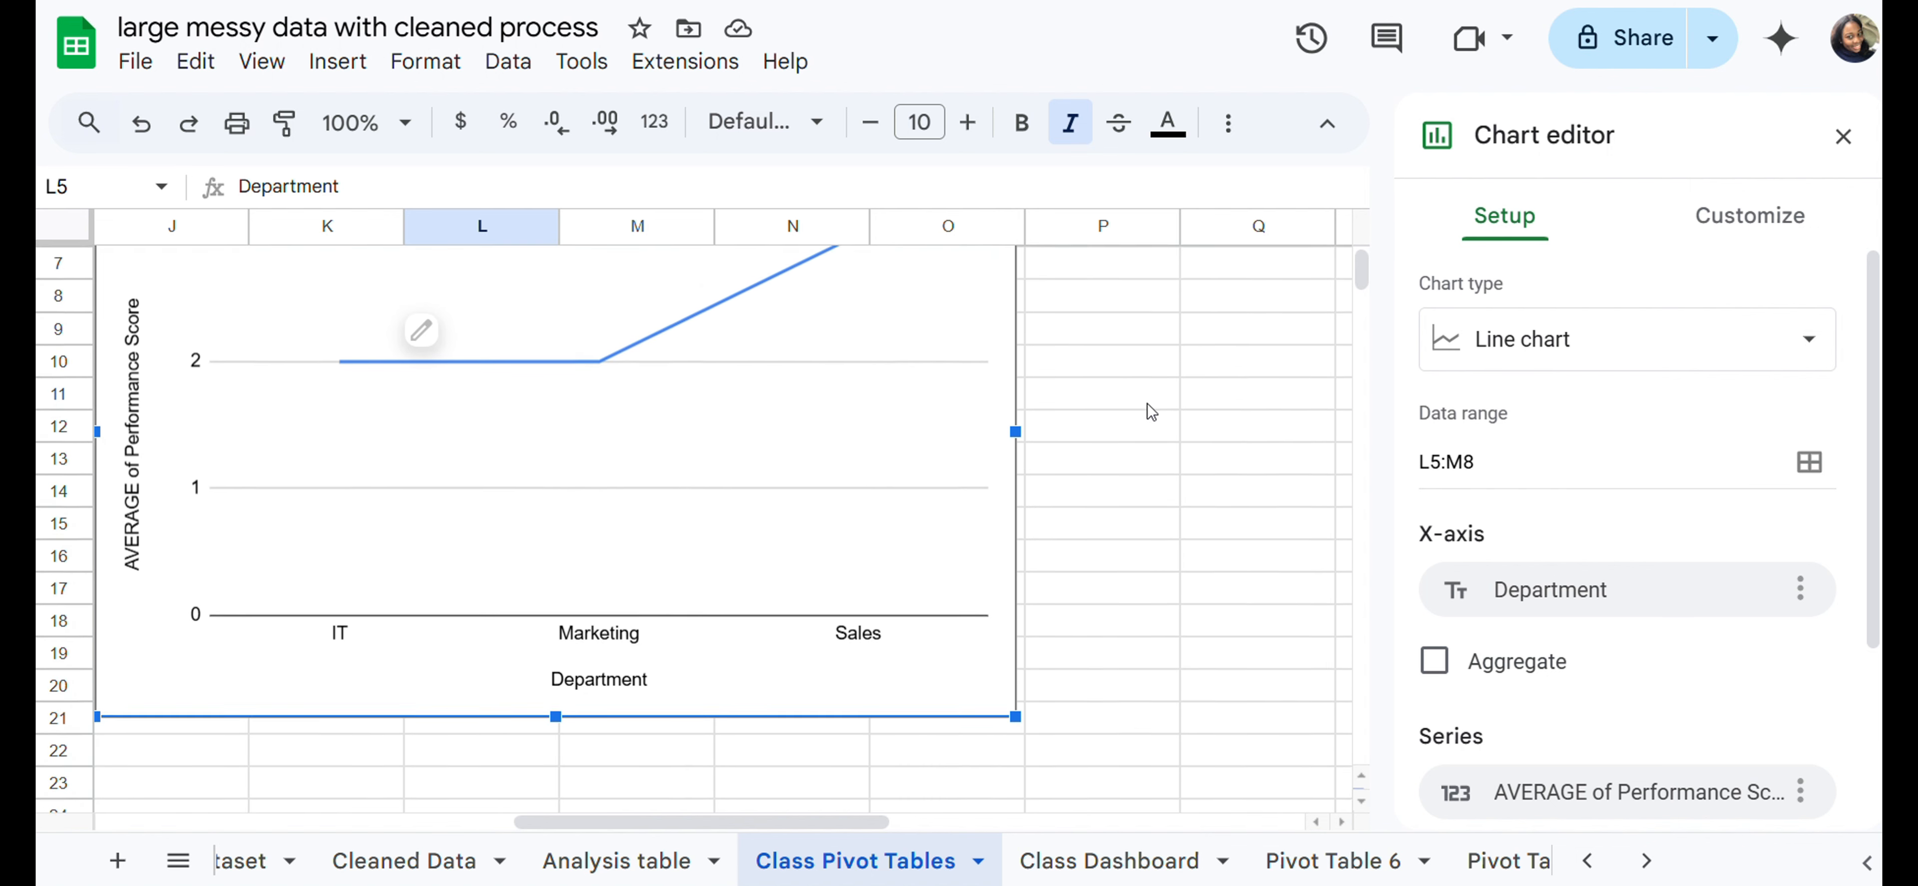
{"action": "scroll", "coordinate": [1147, 404], "scroll_direction": "up", "scroll_amount": 3}
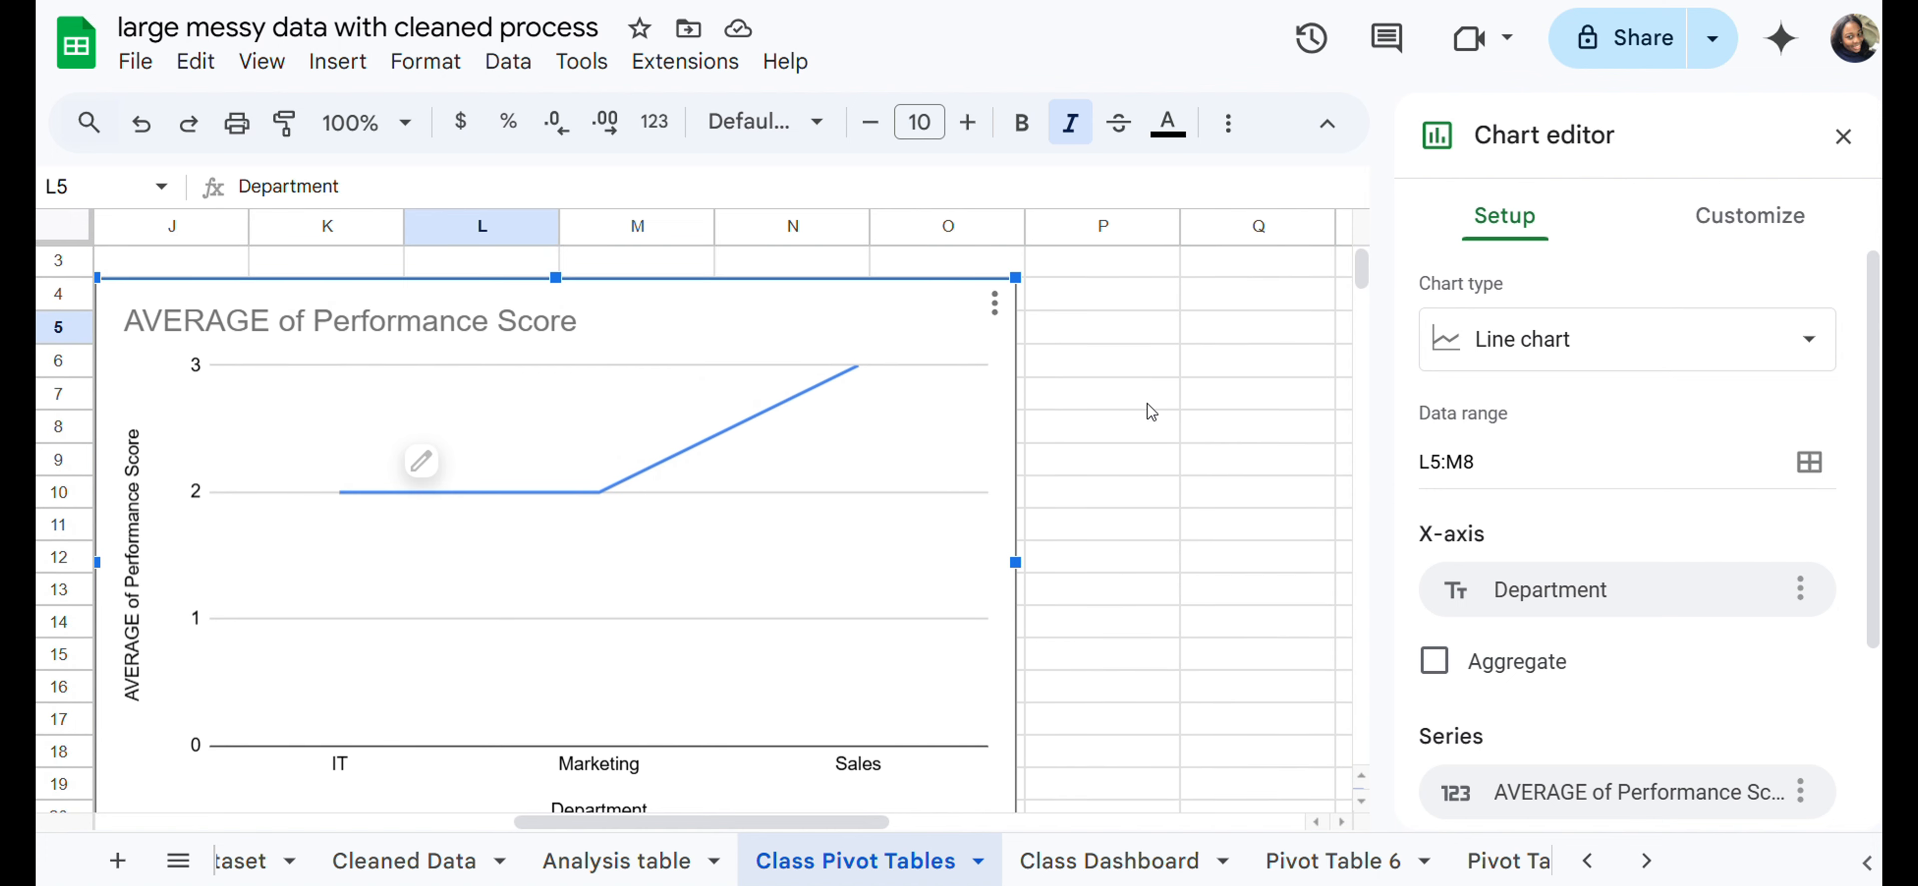
{"action": "scroll", "coordinate": [1147, 404], "scroll_direction": "down", "scroll_amount": 3}
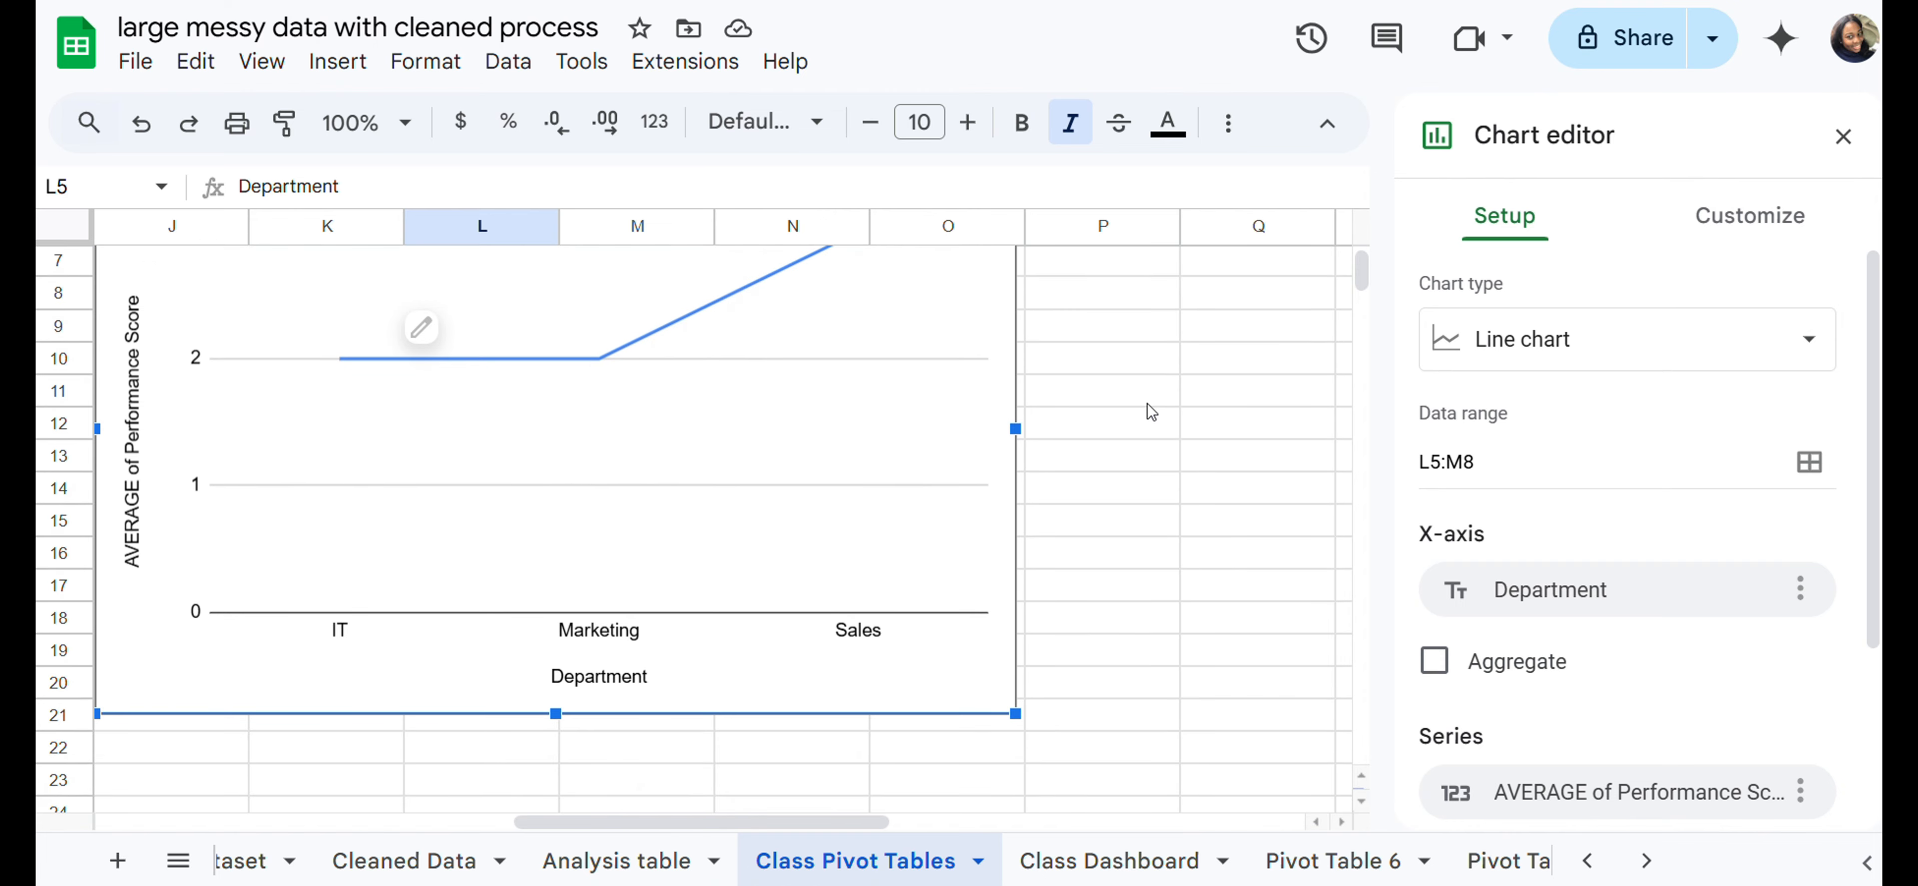
{"action": "scroll", "coordinate": [1147, 404], "scroll_direction": "up", "scroll_amount": 4}
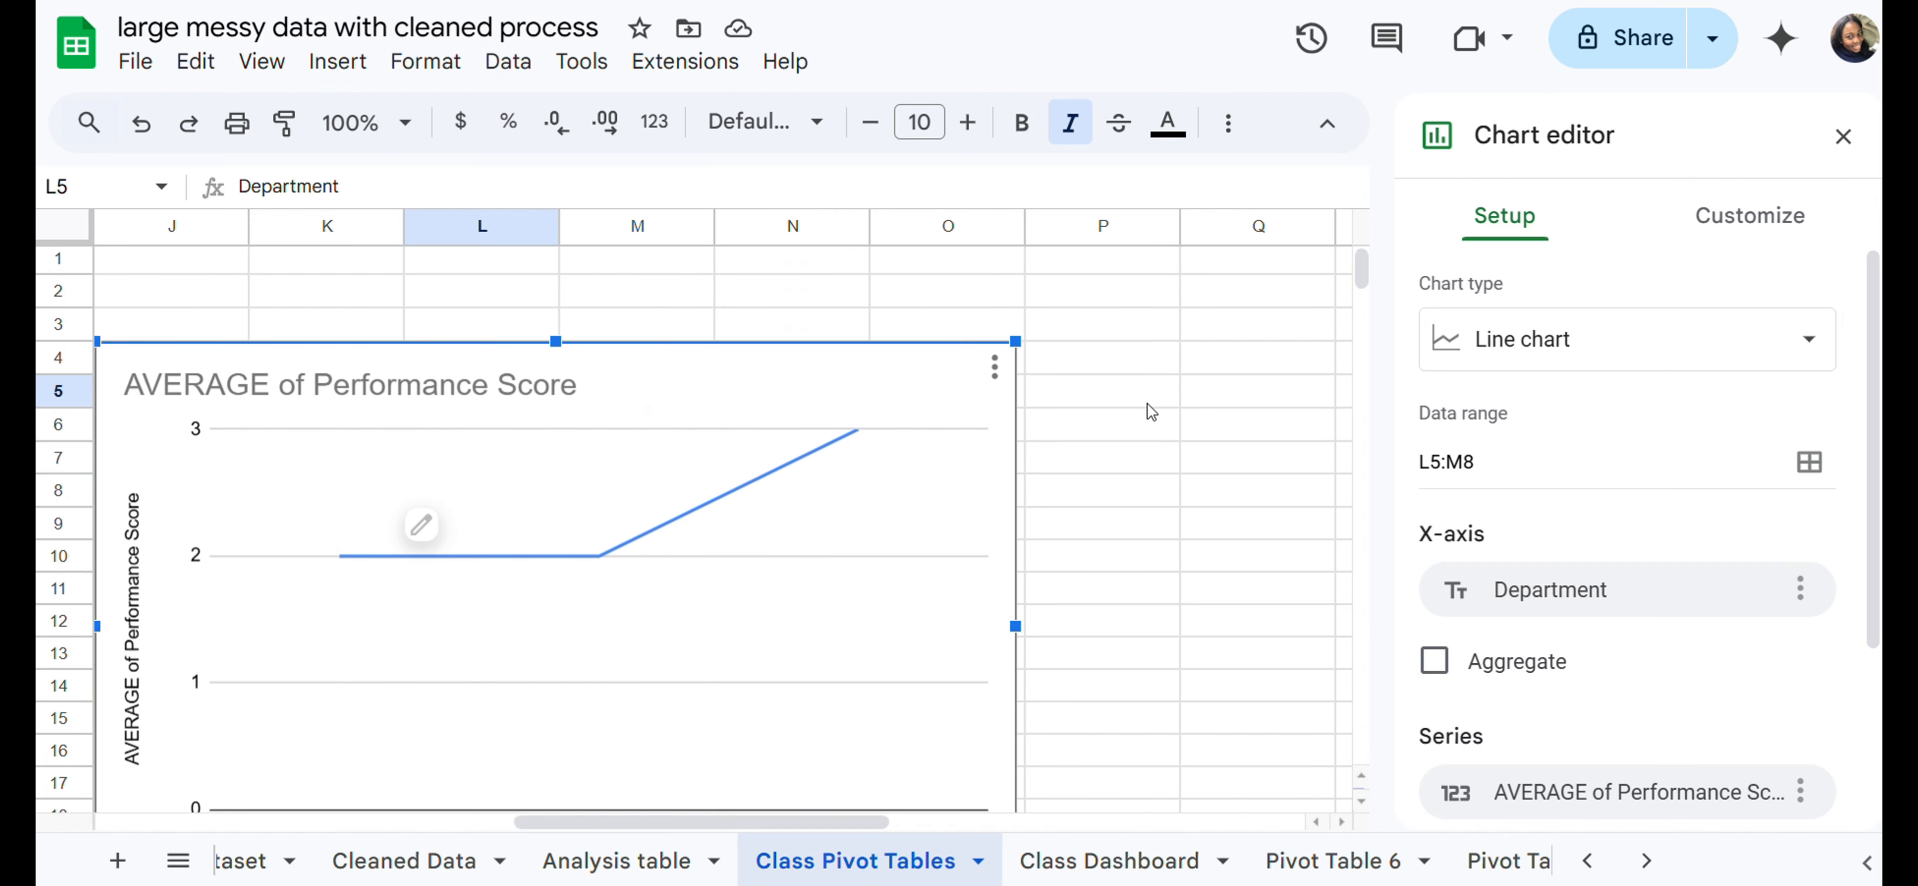
{"action": "scroll", "coordinate": [1148, 411], "scroll_direction": "down", "scroll_amount": 1}
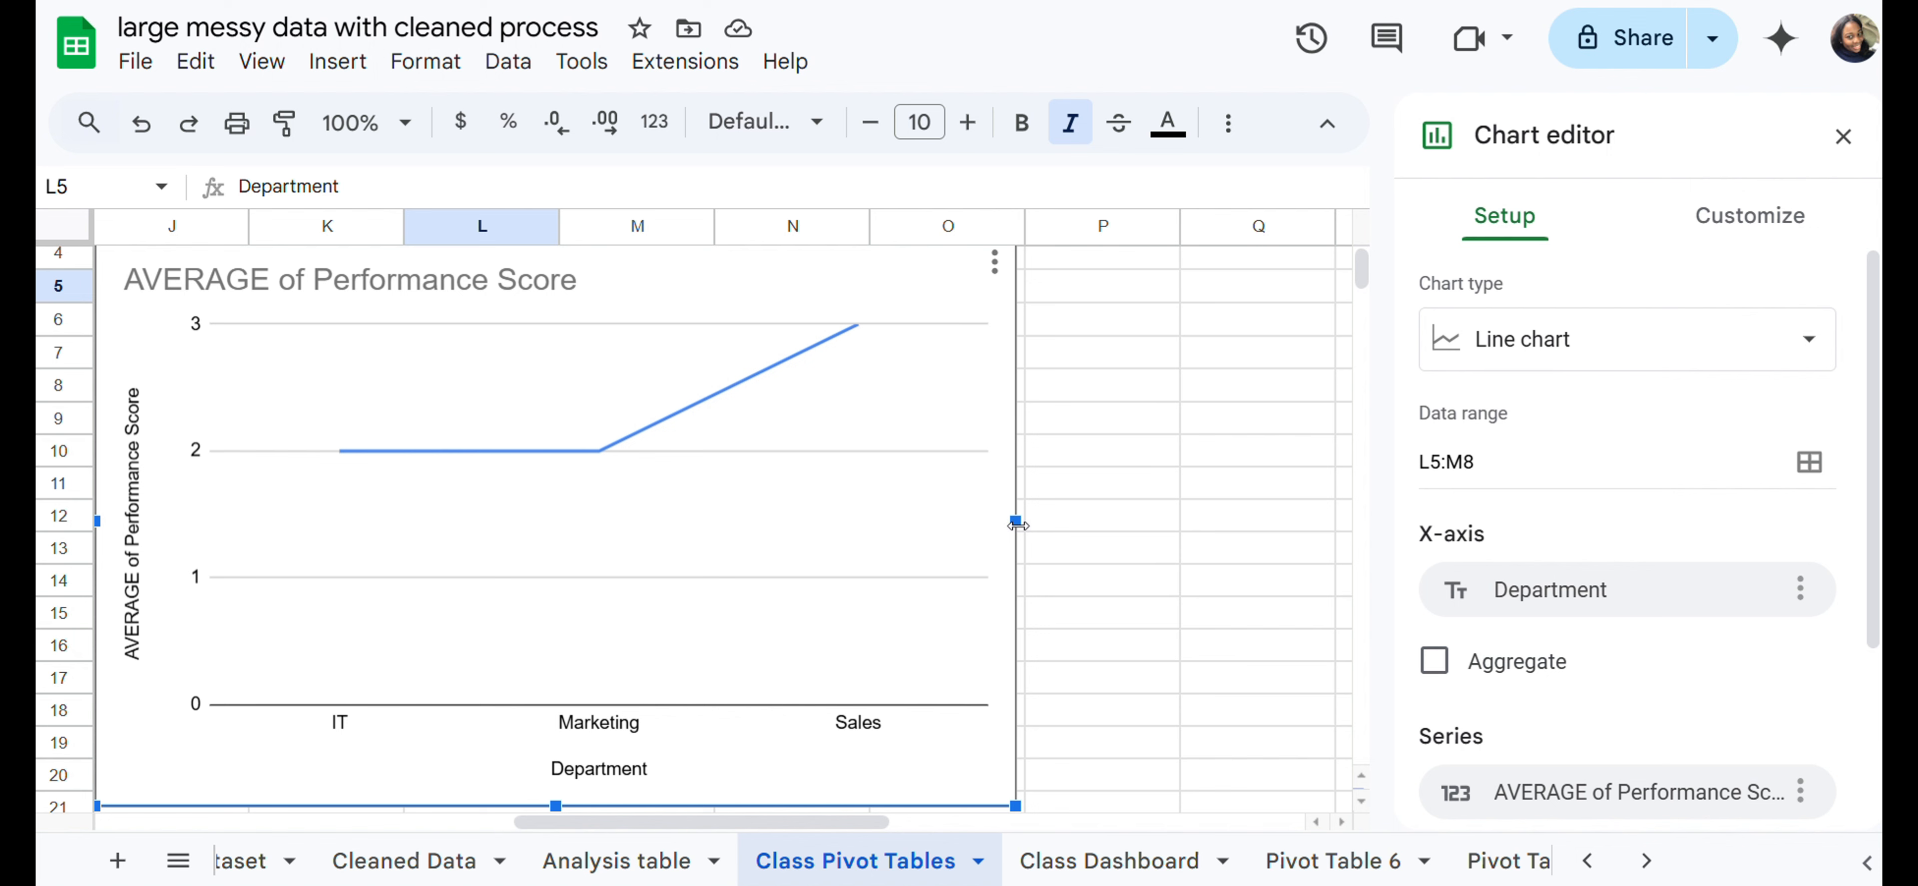
{"action": "left_click_drag", "start_coordinate": [1025, 531], "coordinate": [1217, 551]}
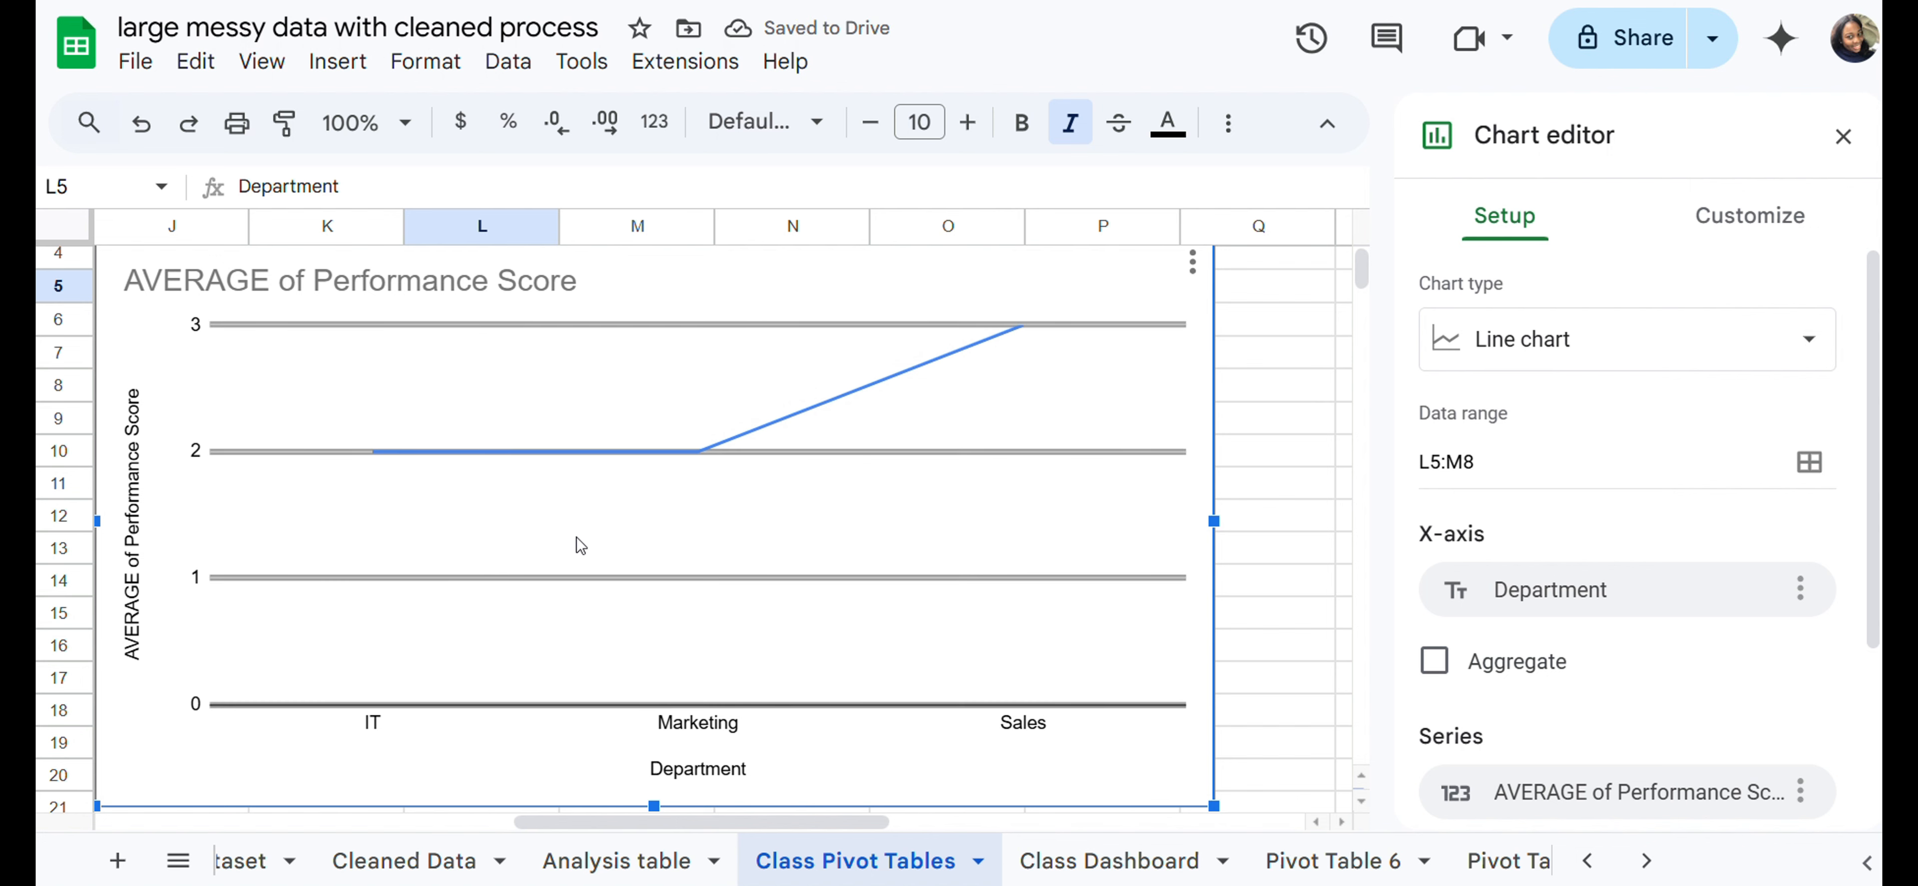
{"action": "scroll", "coordinate": [931, 514], "scroll_direction": "right", "scroll_amount": 3}
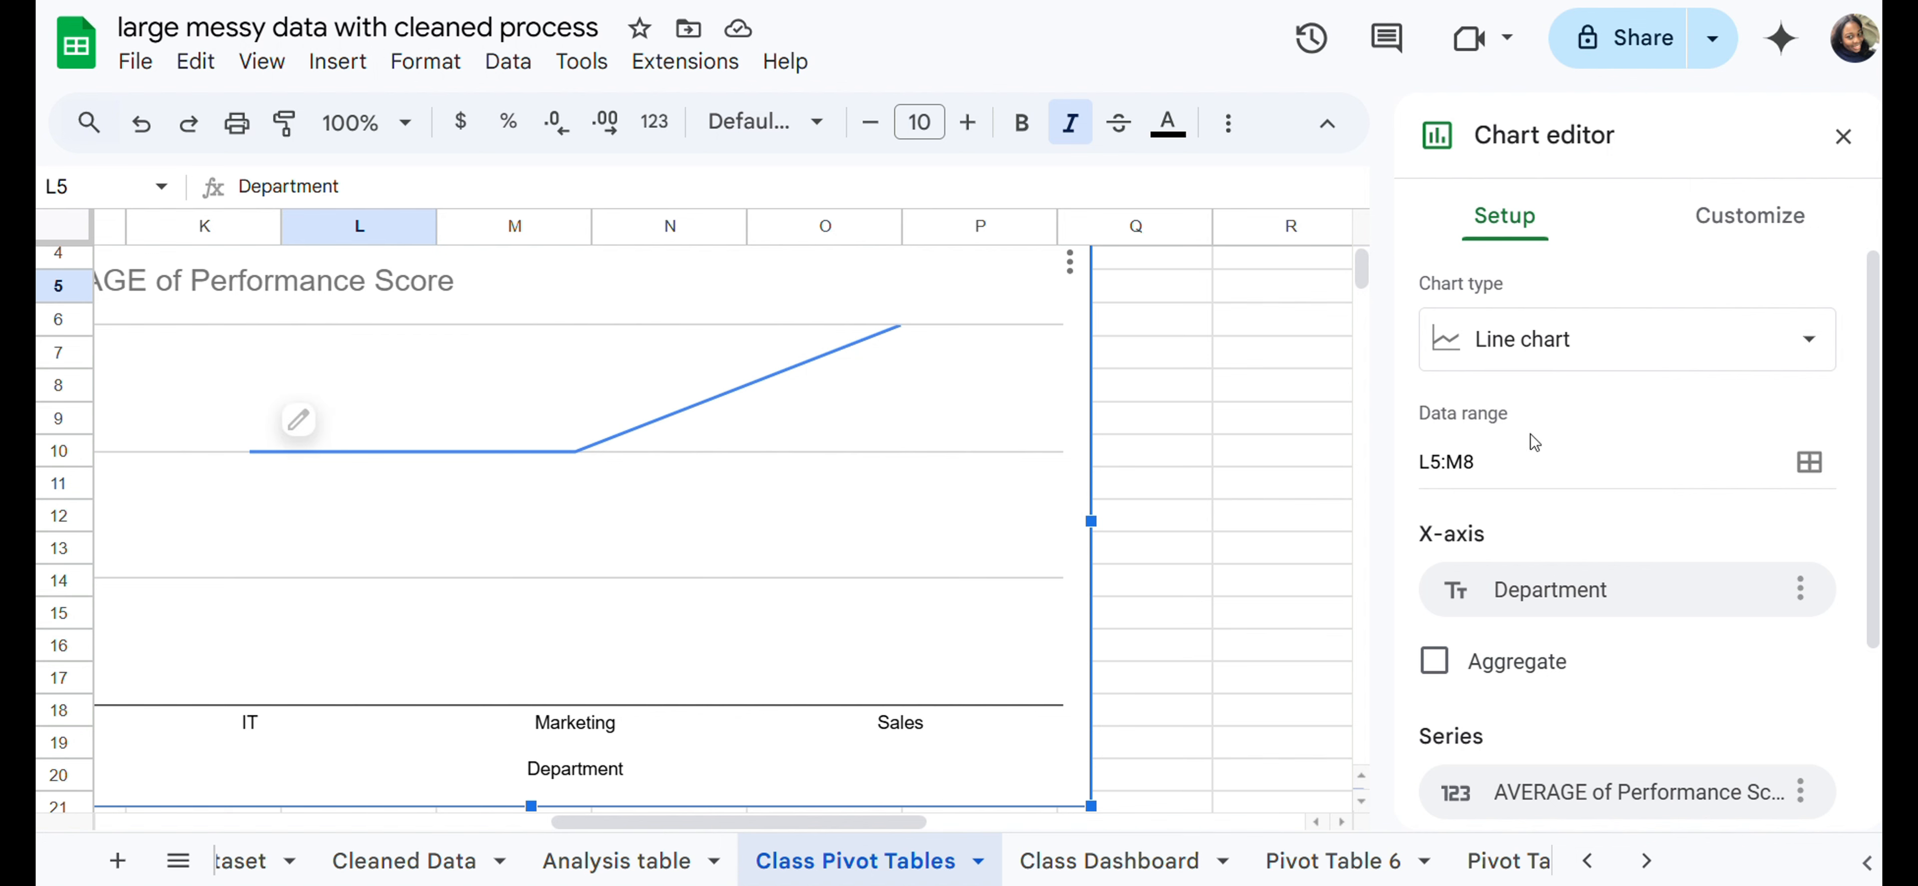
{"action": "scroll", "coordinate": [998, 410], "scroll_direction": "up", "scroll_amount": 2}
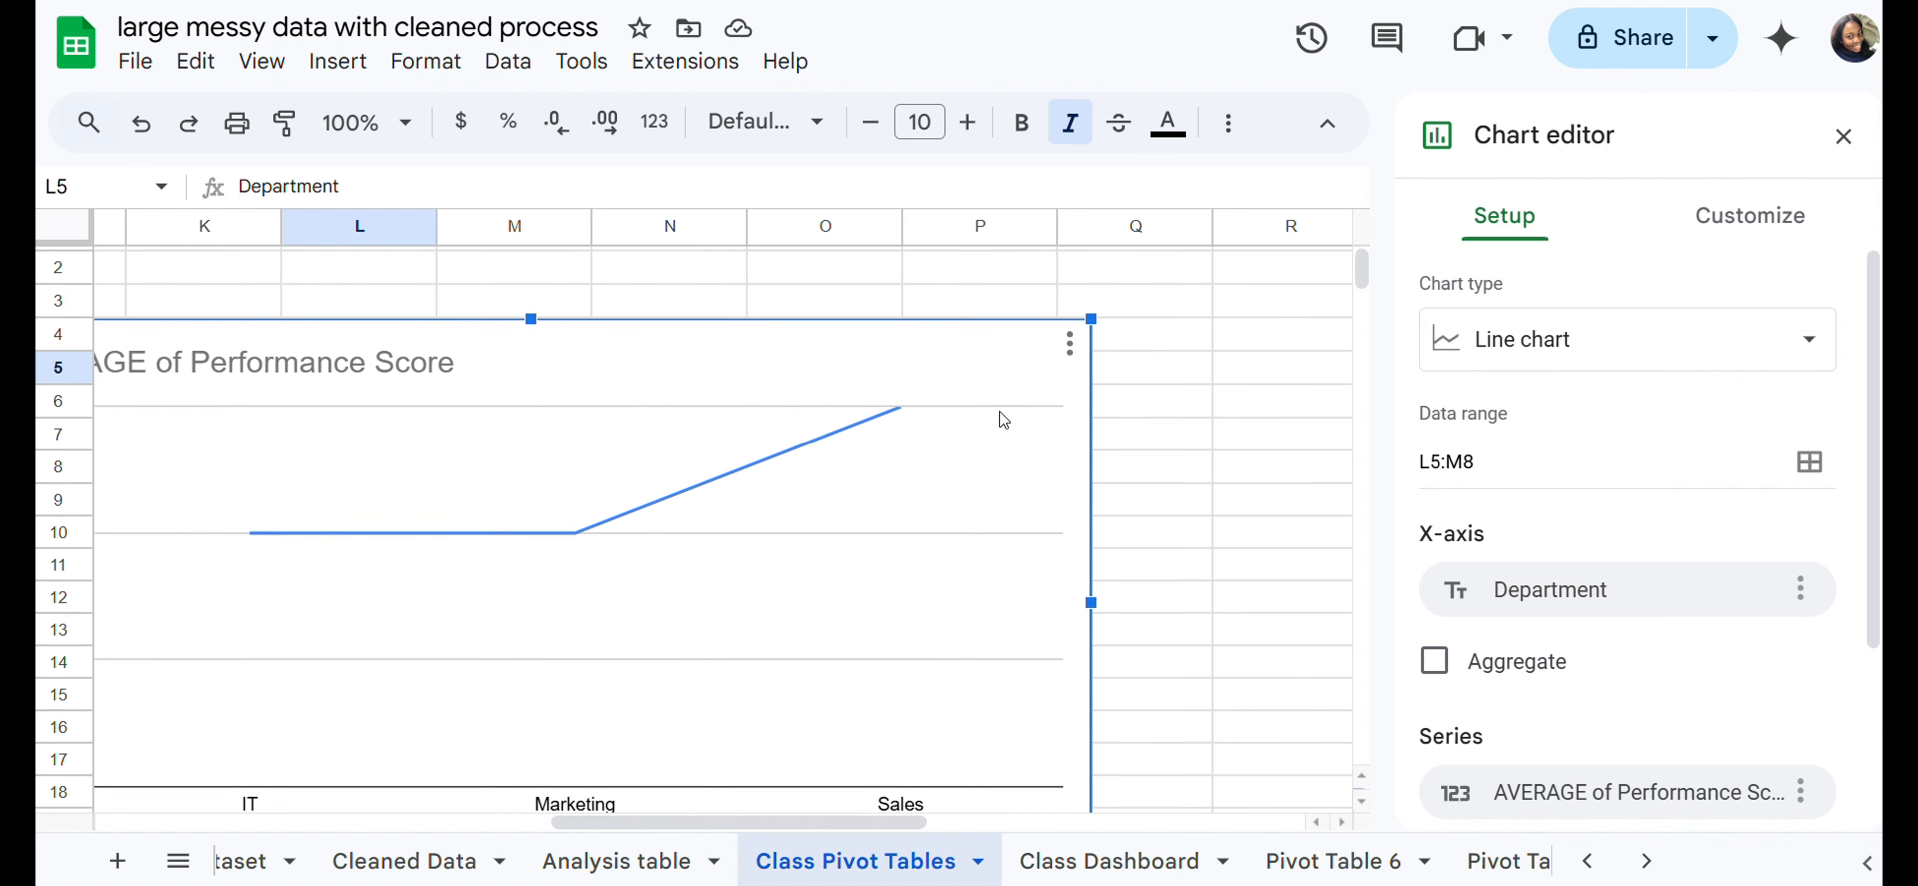
{"action": "left_click", "coordinate": [1071, 372]}
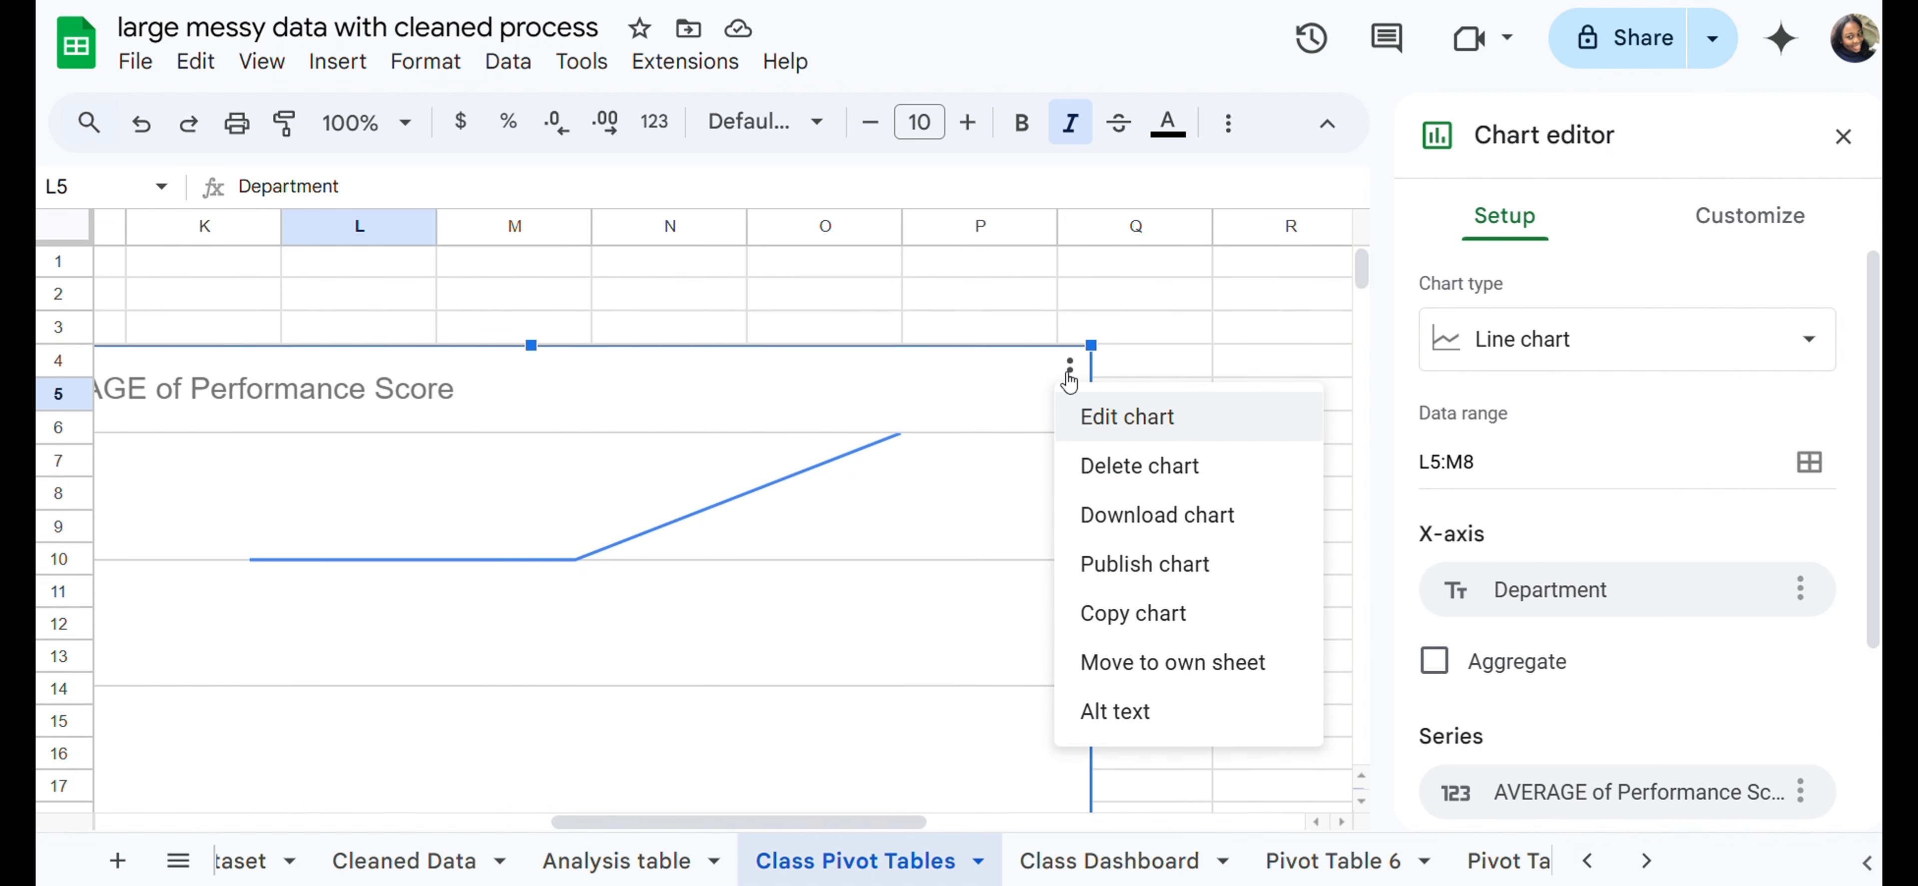
{"action": "left_click", "coordinate": [1224, 402]}
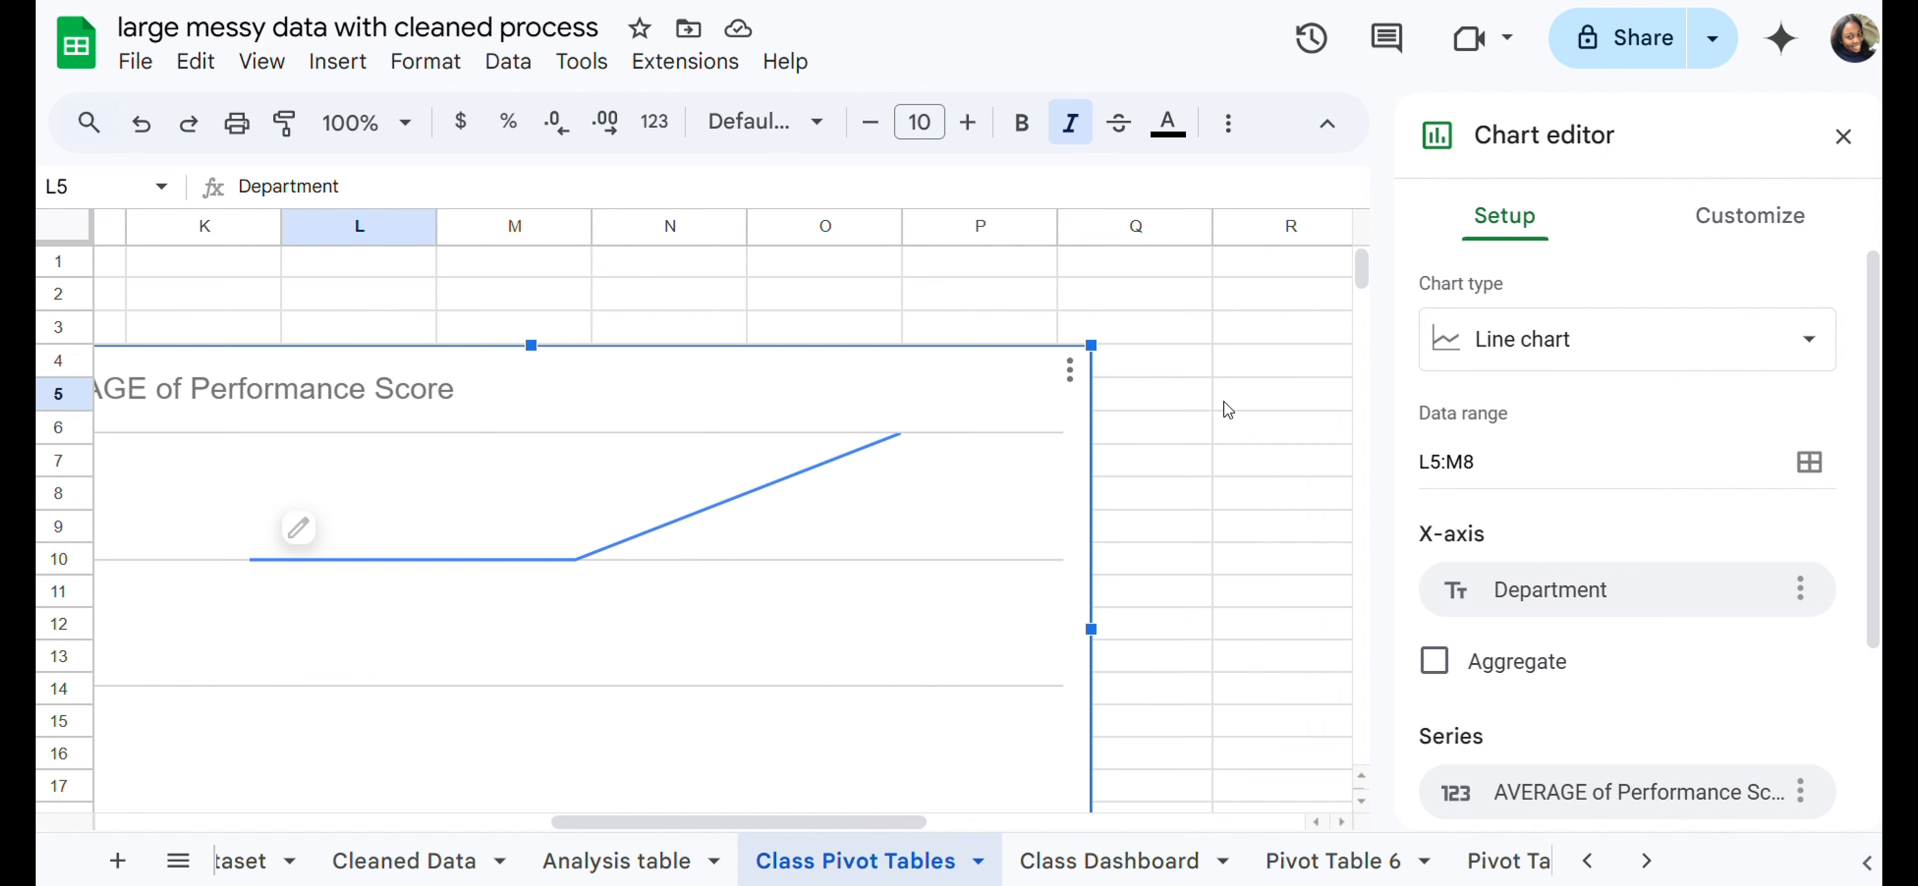
Step: Turn on aggregation for the Department x-axis of the line chart
{"action": "scroll", "coordinate": [1633, 512], "scroll_direction": "down", "scroll_amount": 3}
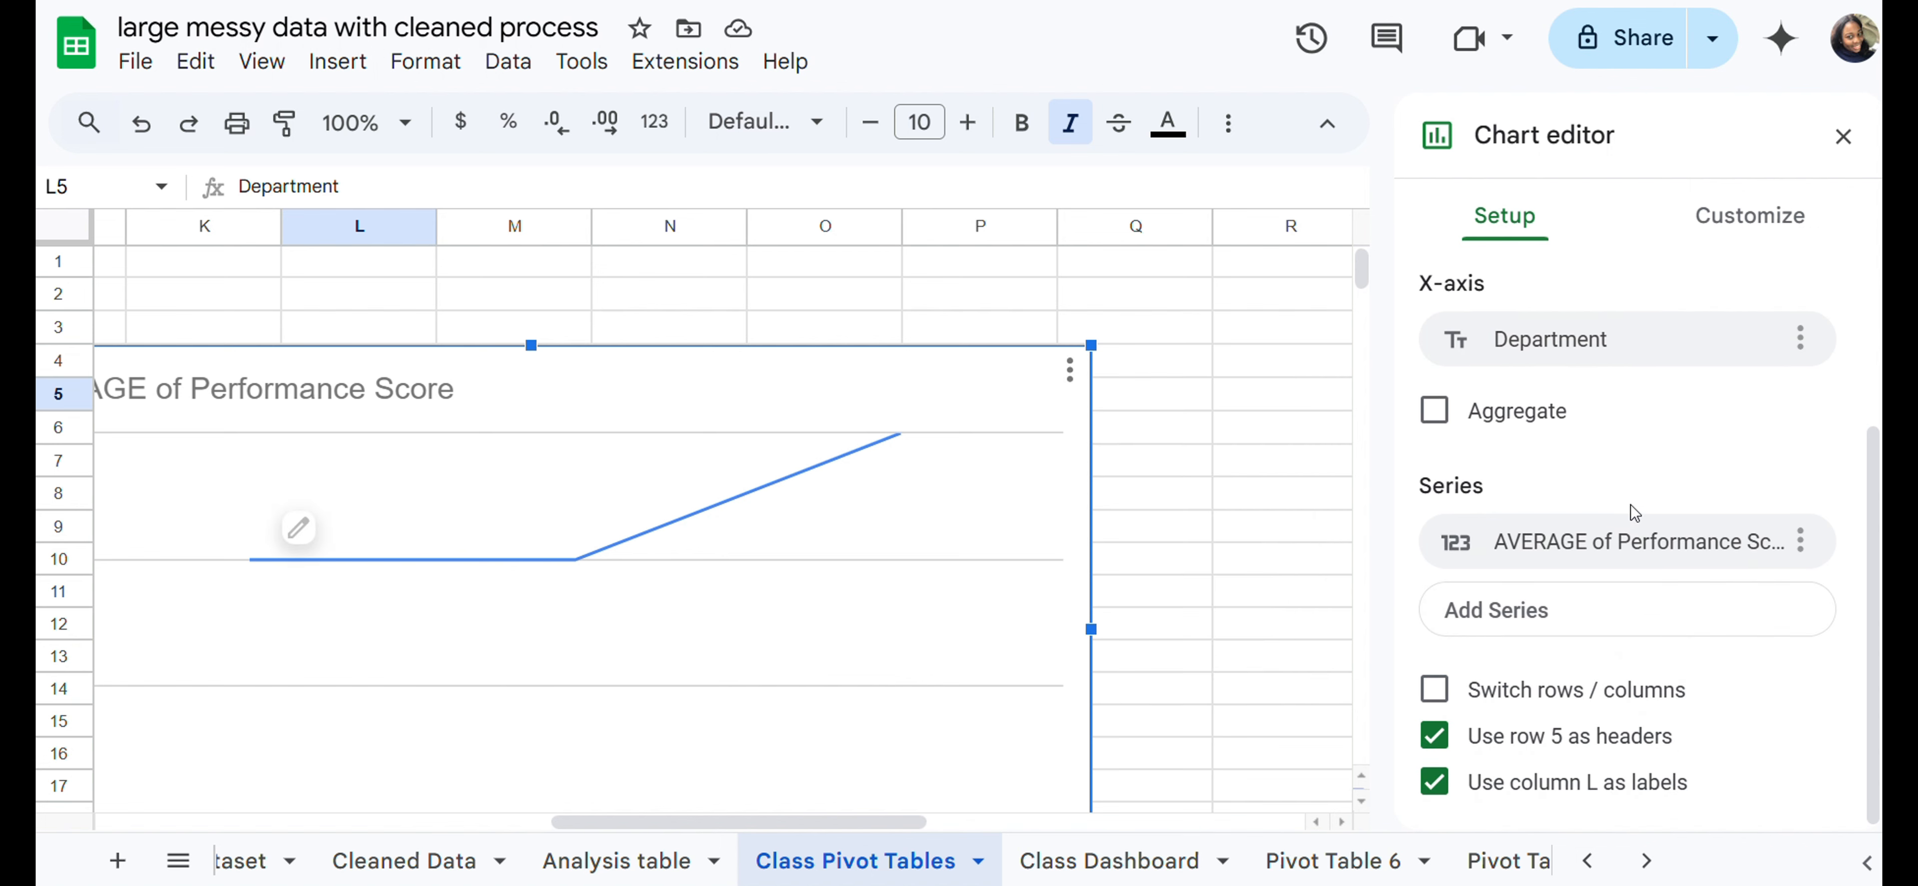
{"action": "scroll", "coordinate": [1633, 513], "scroll_direction": "up", "scroll_amount": 3}
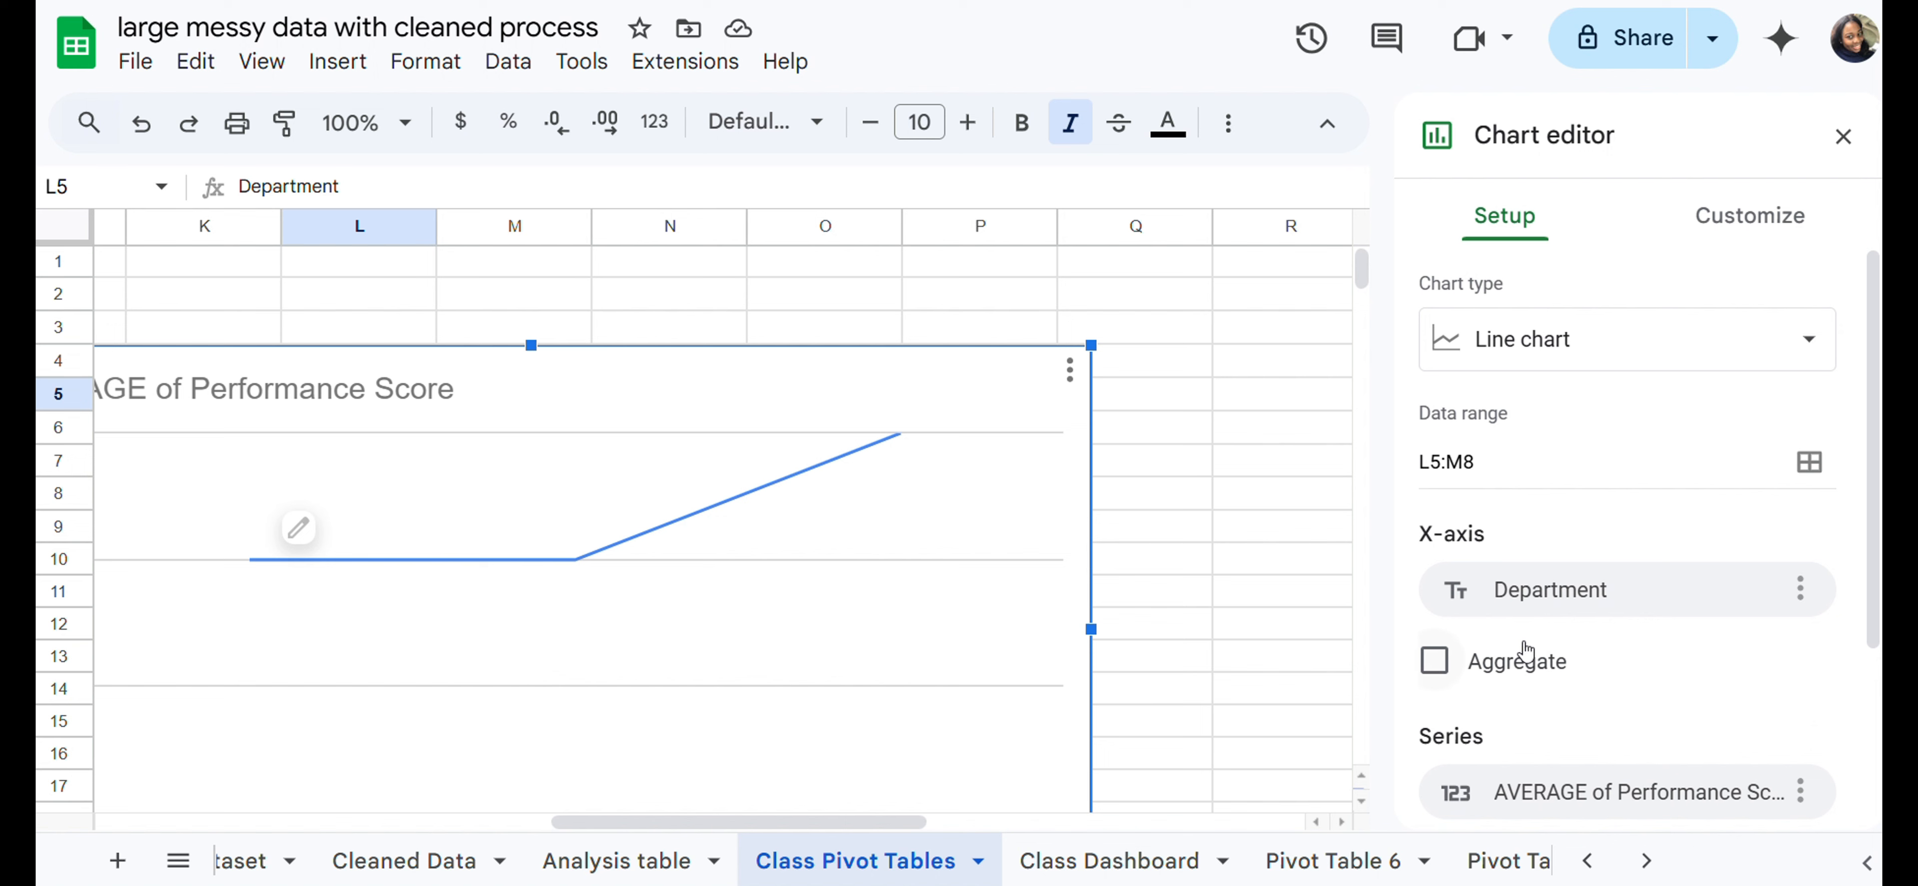
{"action": "left_click", "coordinate": [1430, 669]}
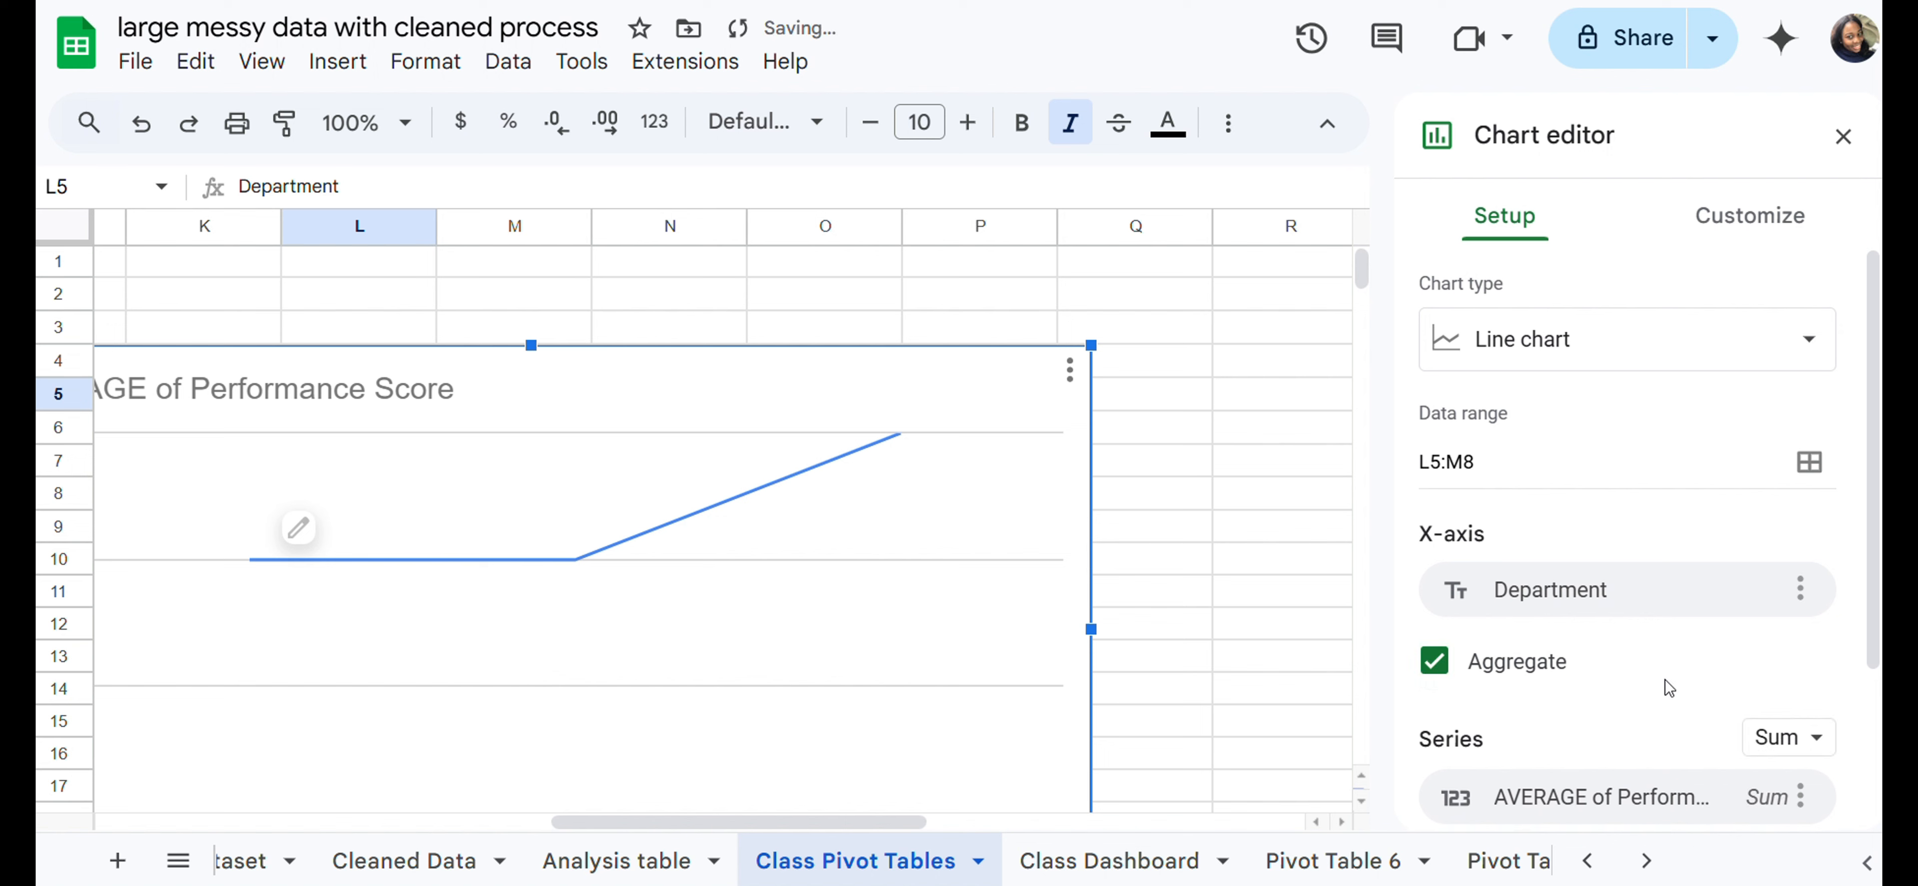
Step: Try Max and then Average as the aggregation method for the line chart's performance score series
{"action": "left_click", "coordinate": [1811, 739]}
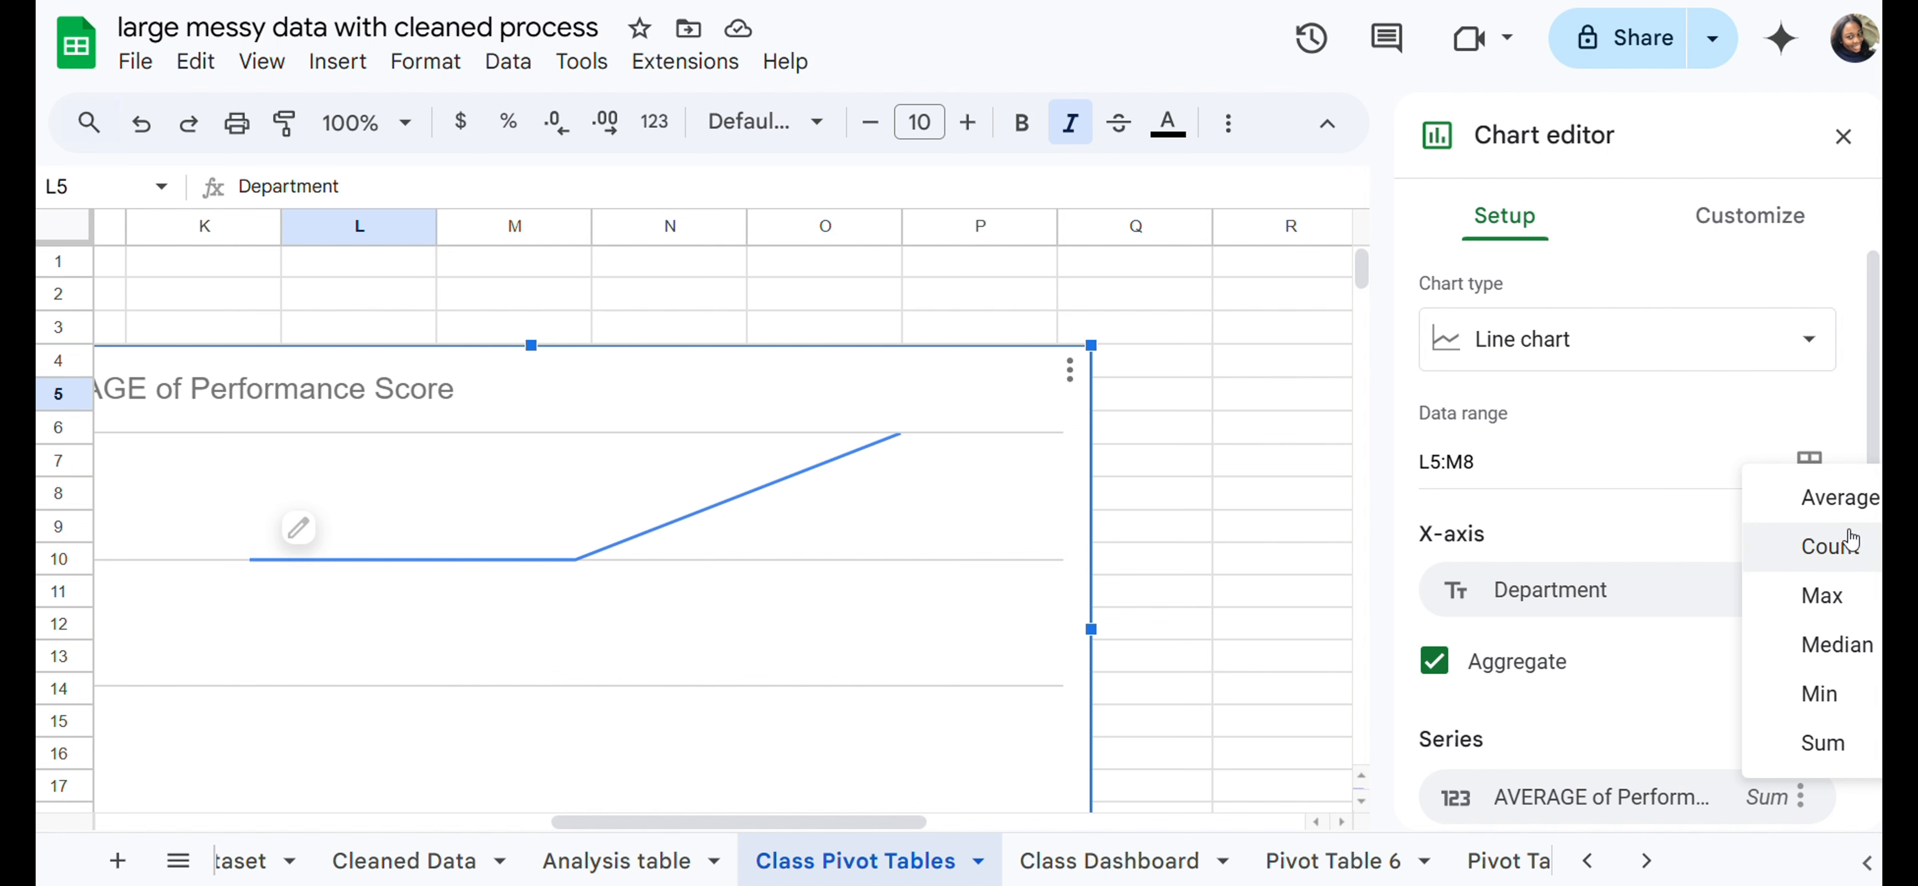
{"action": "left_click", "coordinate": [1825, 594]}
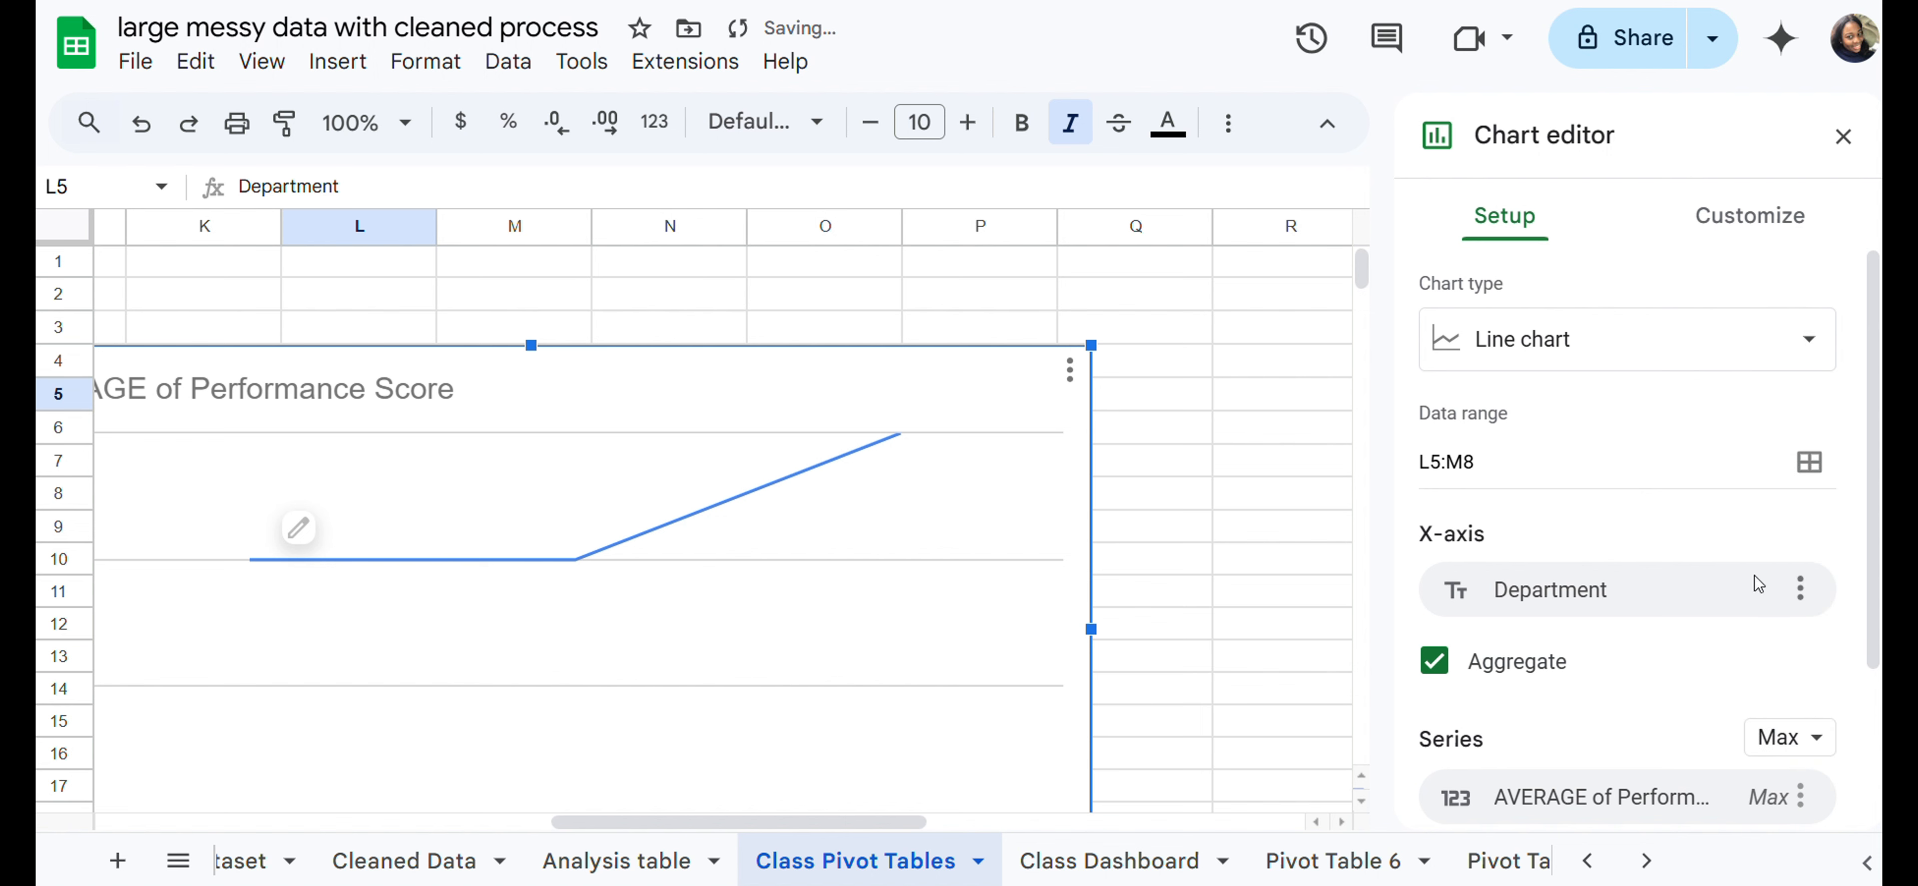
{"action": "left_click", "coordinate": [1815, 738]}
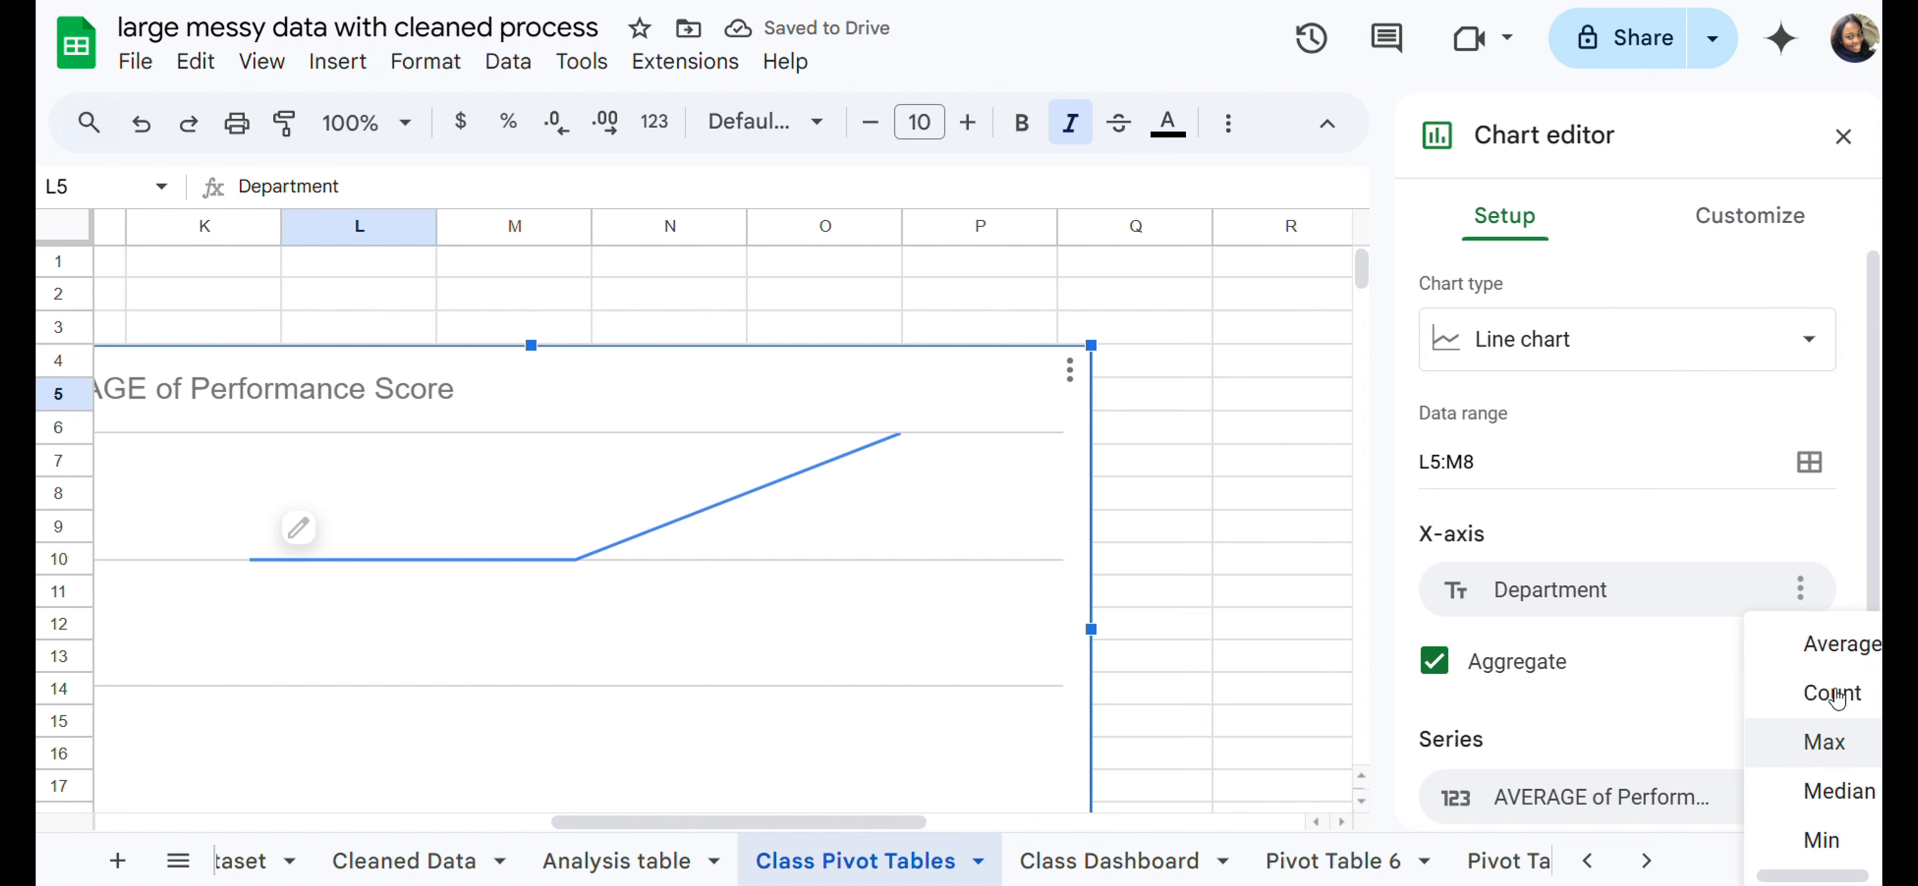
{"action": "left_click", "coordinate": [1842, 645]}
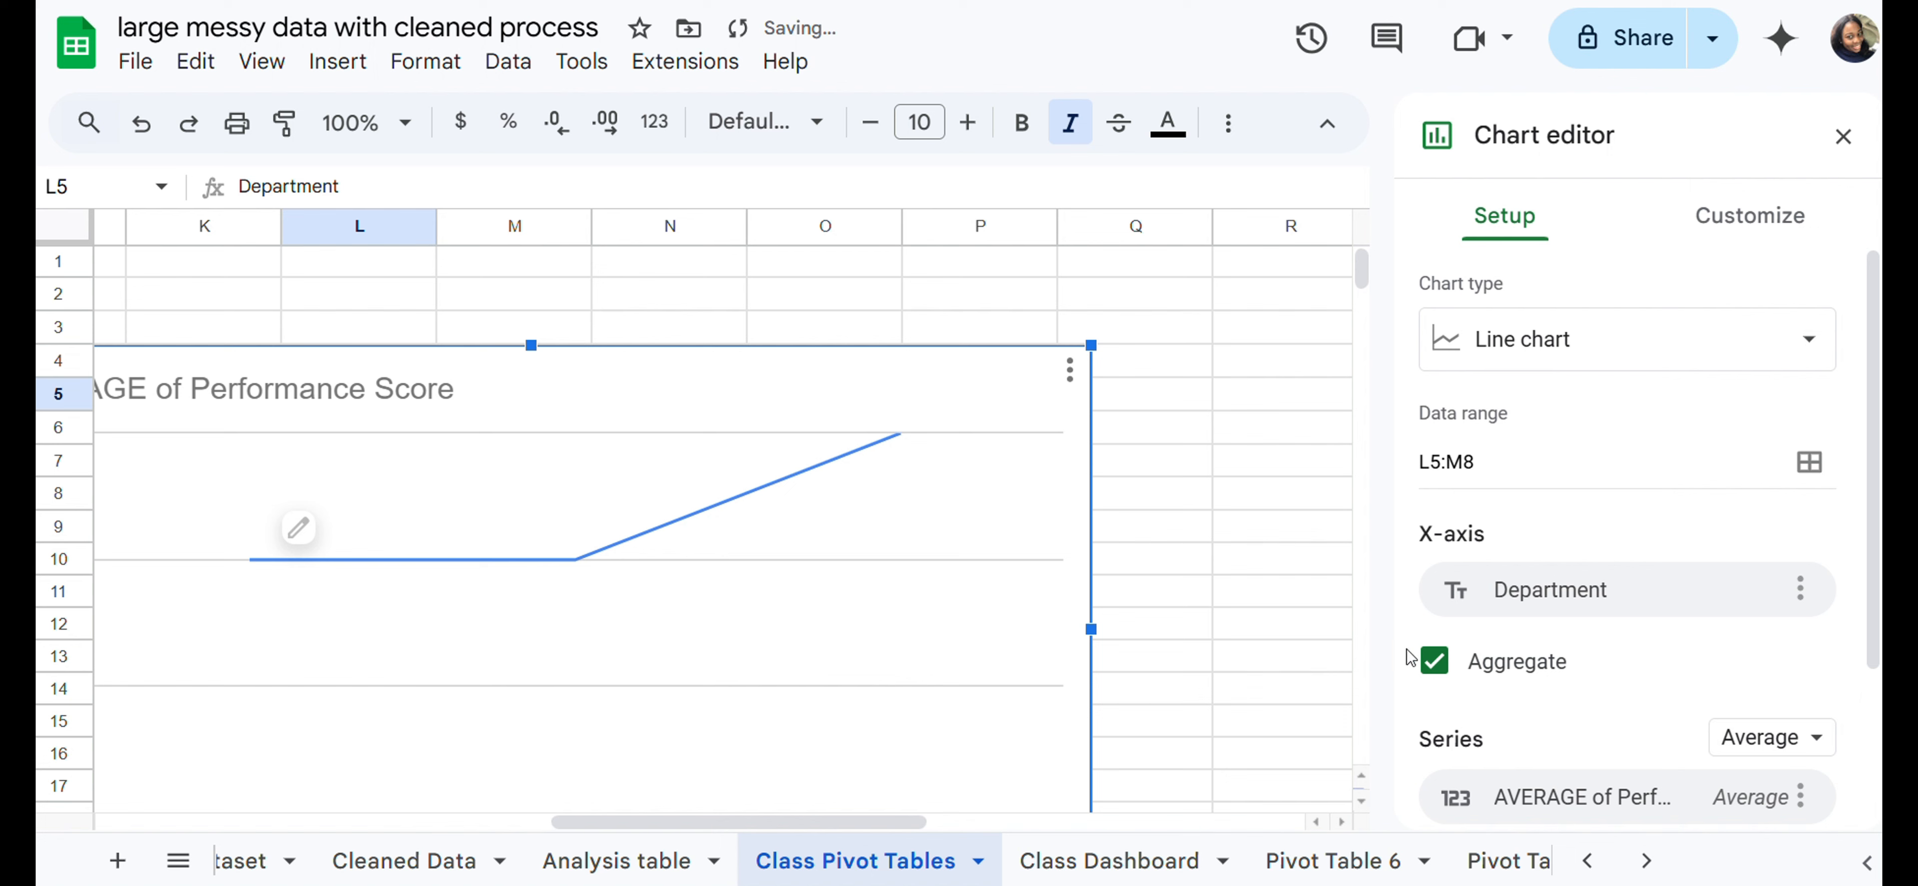
Step: Turn off aggregation for the line chart's Department x-axis and close the chart and pivot table editors
{"action": "left_click", "coordinate": [1435, 663]}
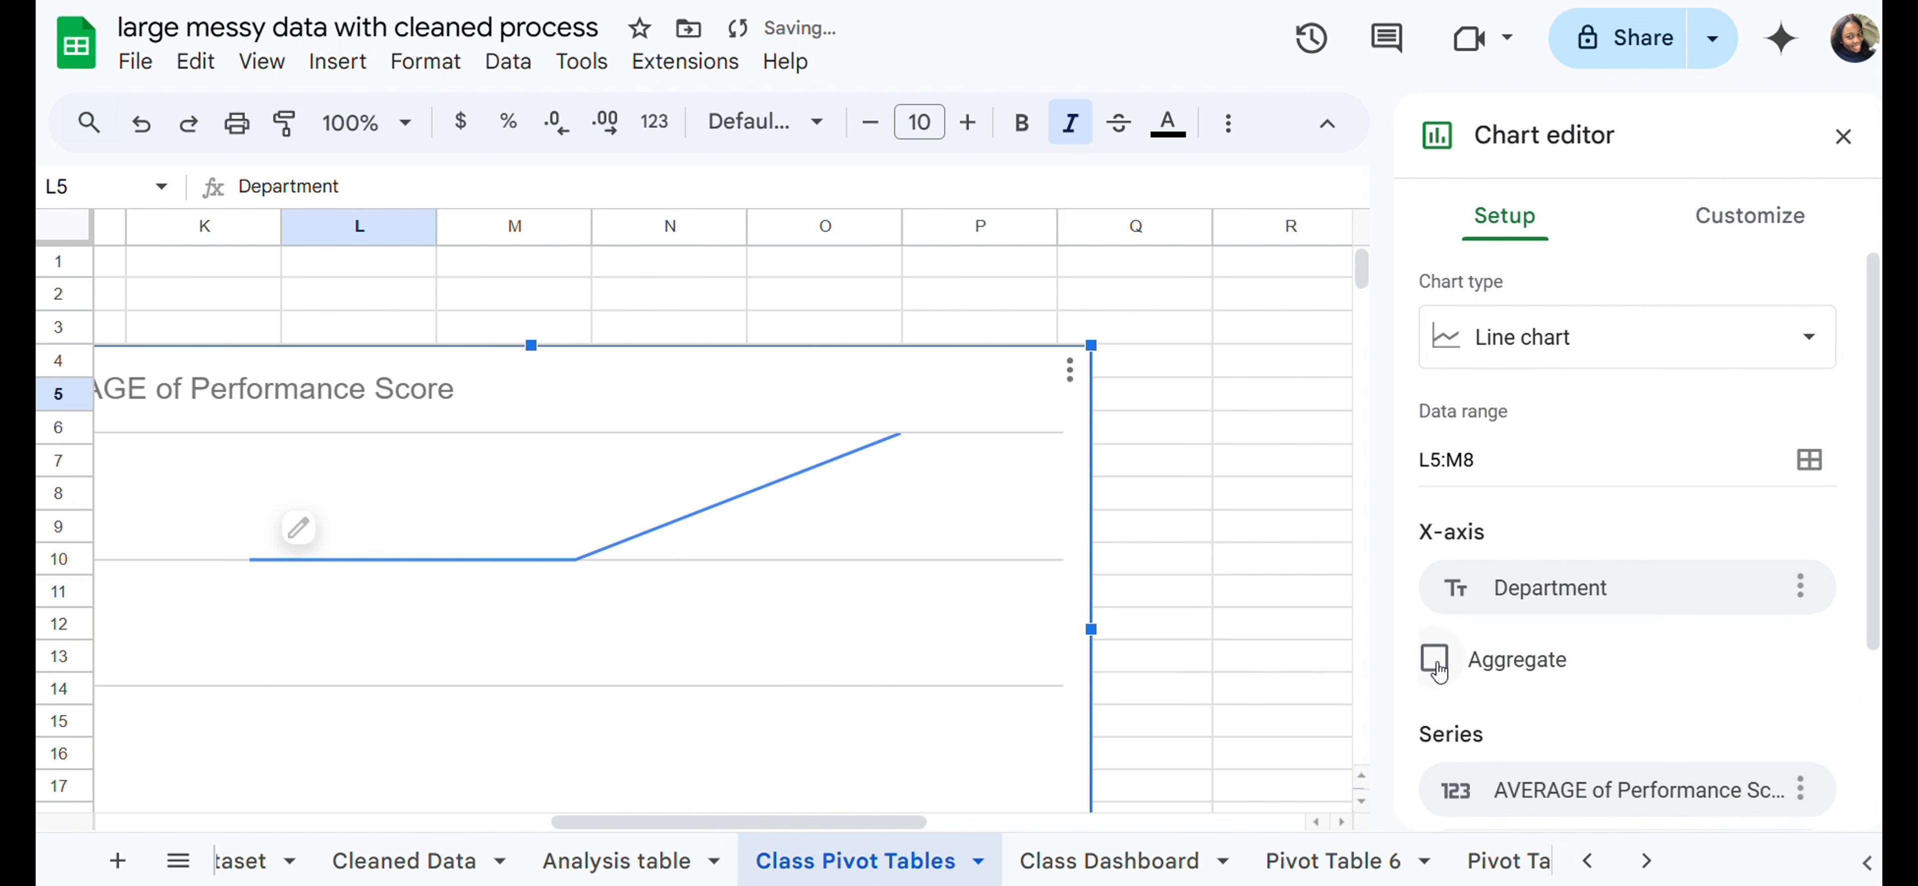
{"action": "scroll", "coordinate": [1418, 640], "scroll_direction": "down", "scroll_amount": 3}
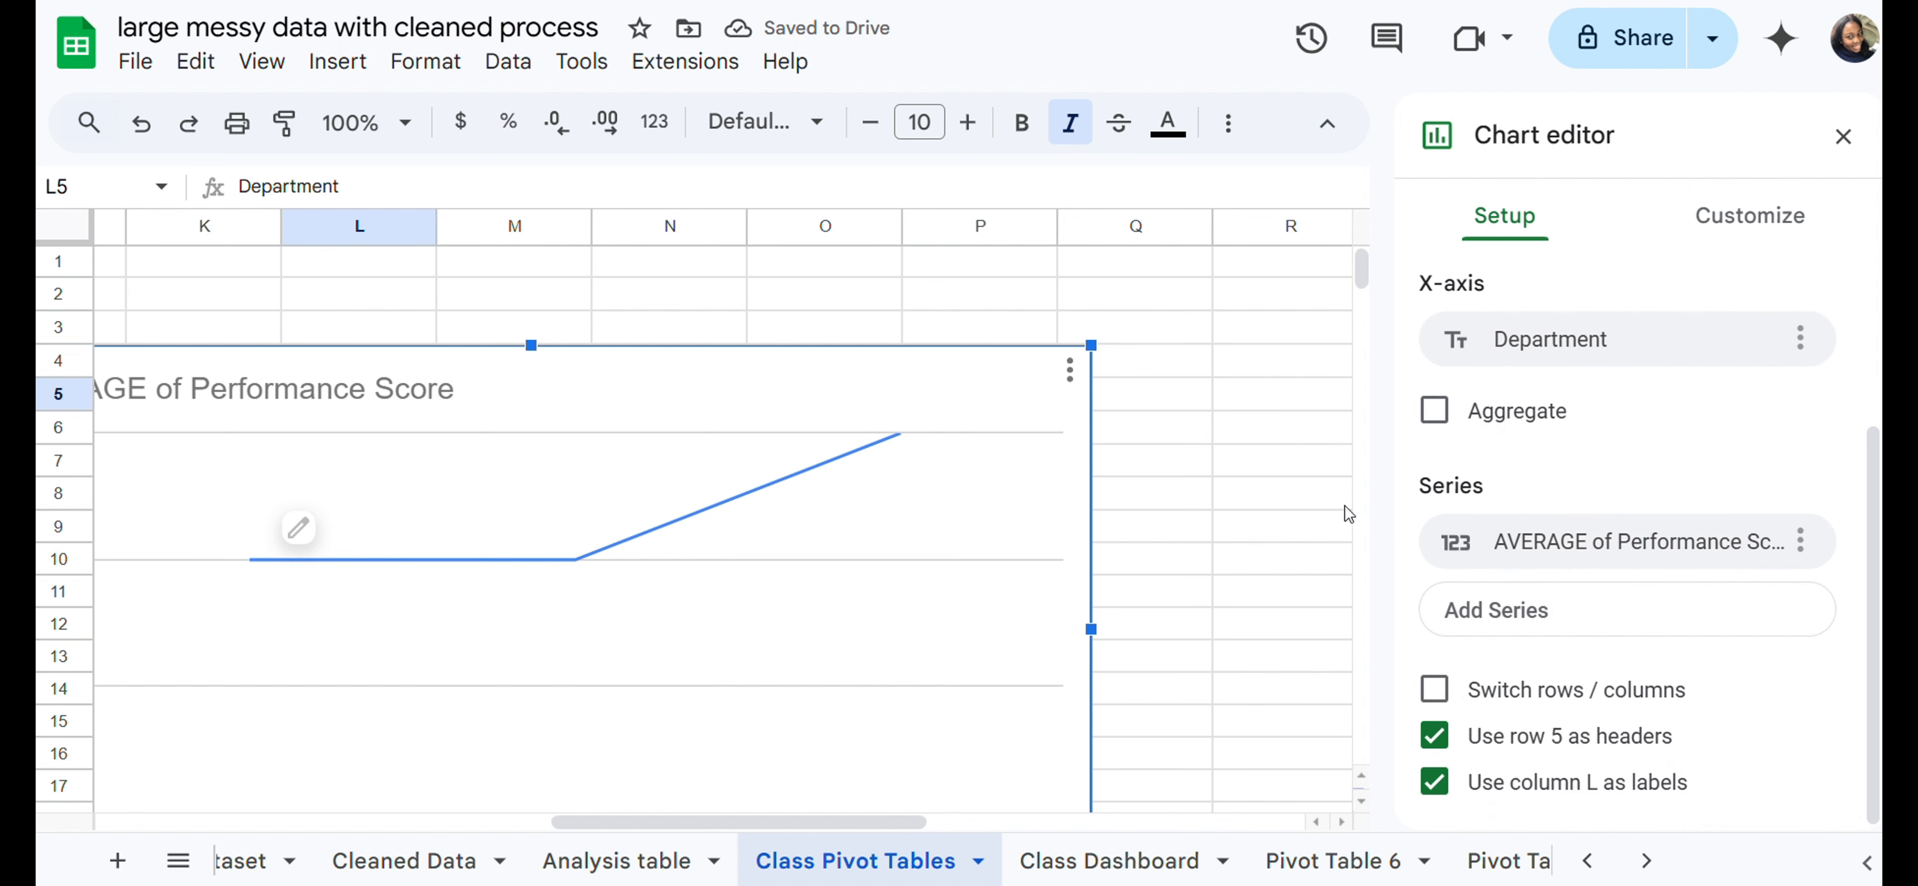
{"action": "left_click", "coordinate": [1253, 565]}
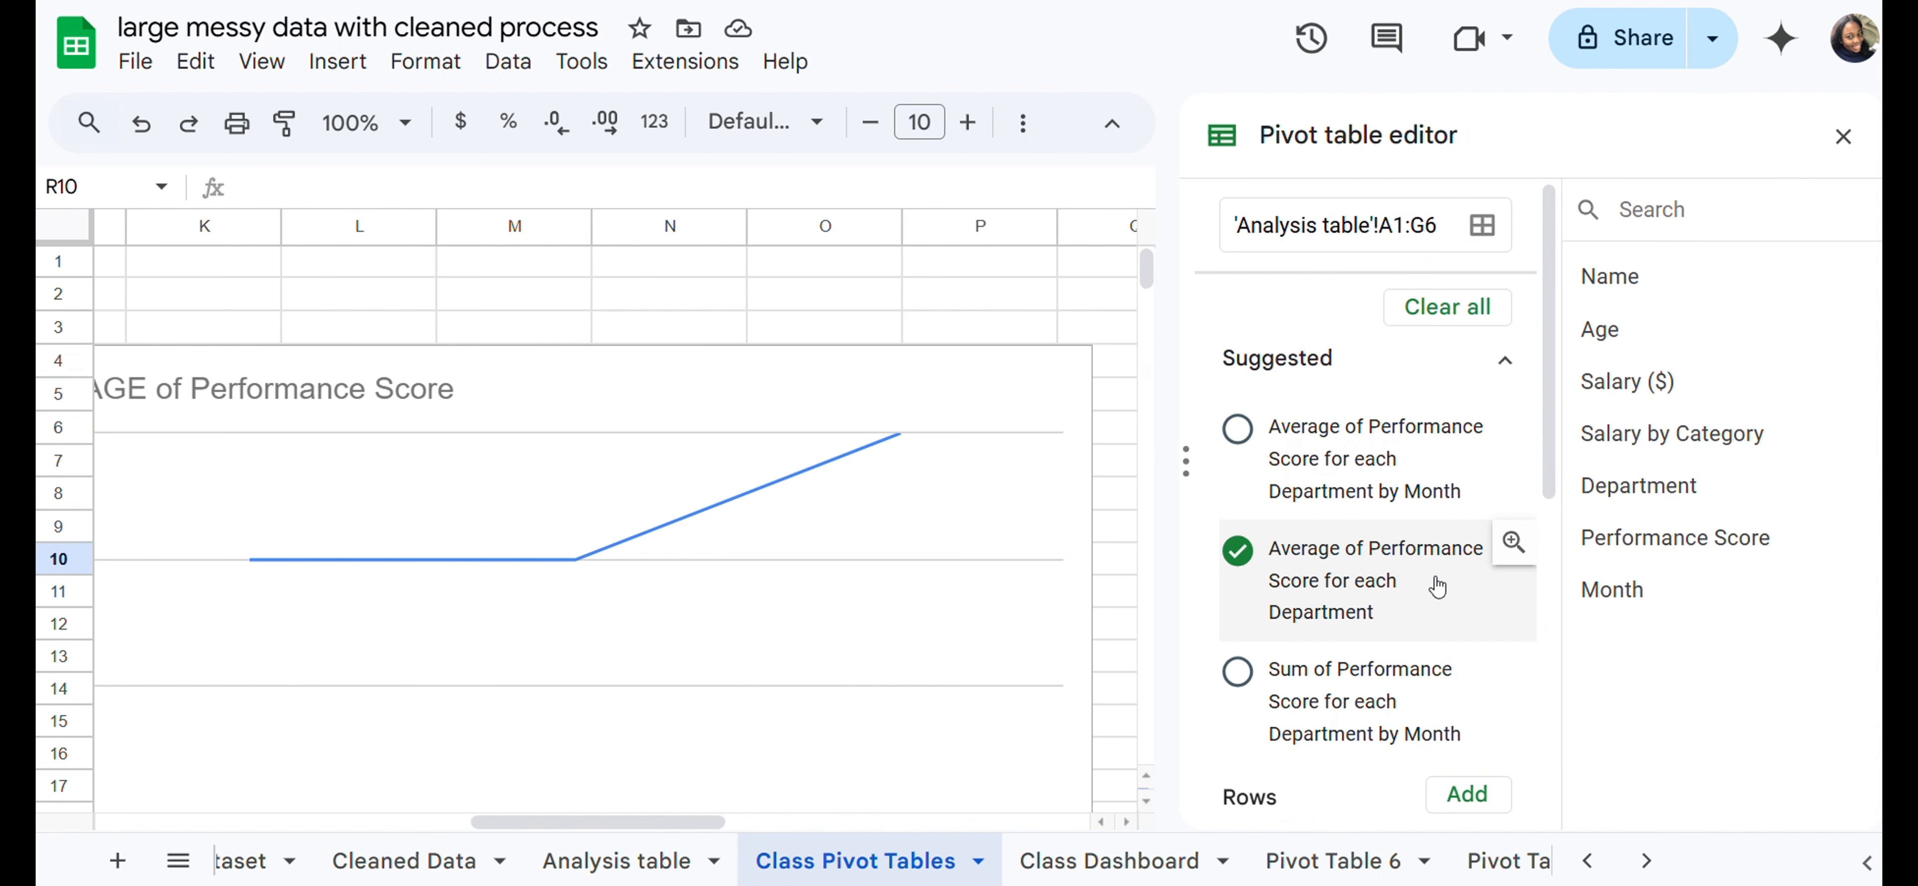
{"action": "left_click", "coordinate": [1128, 530]}
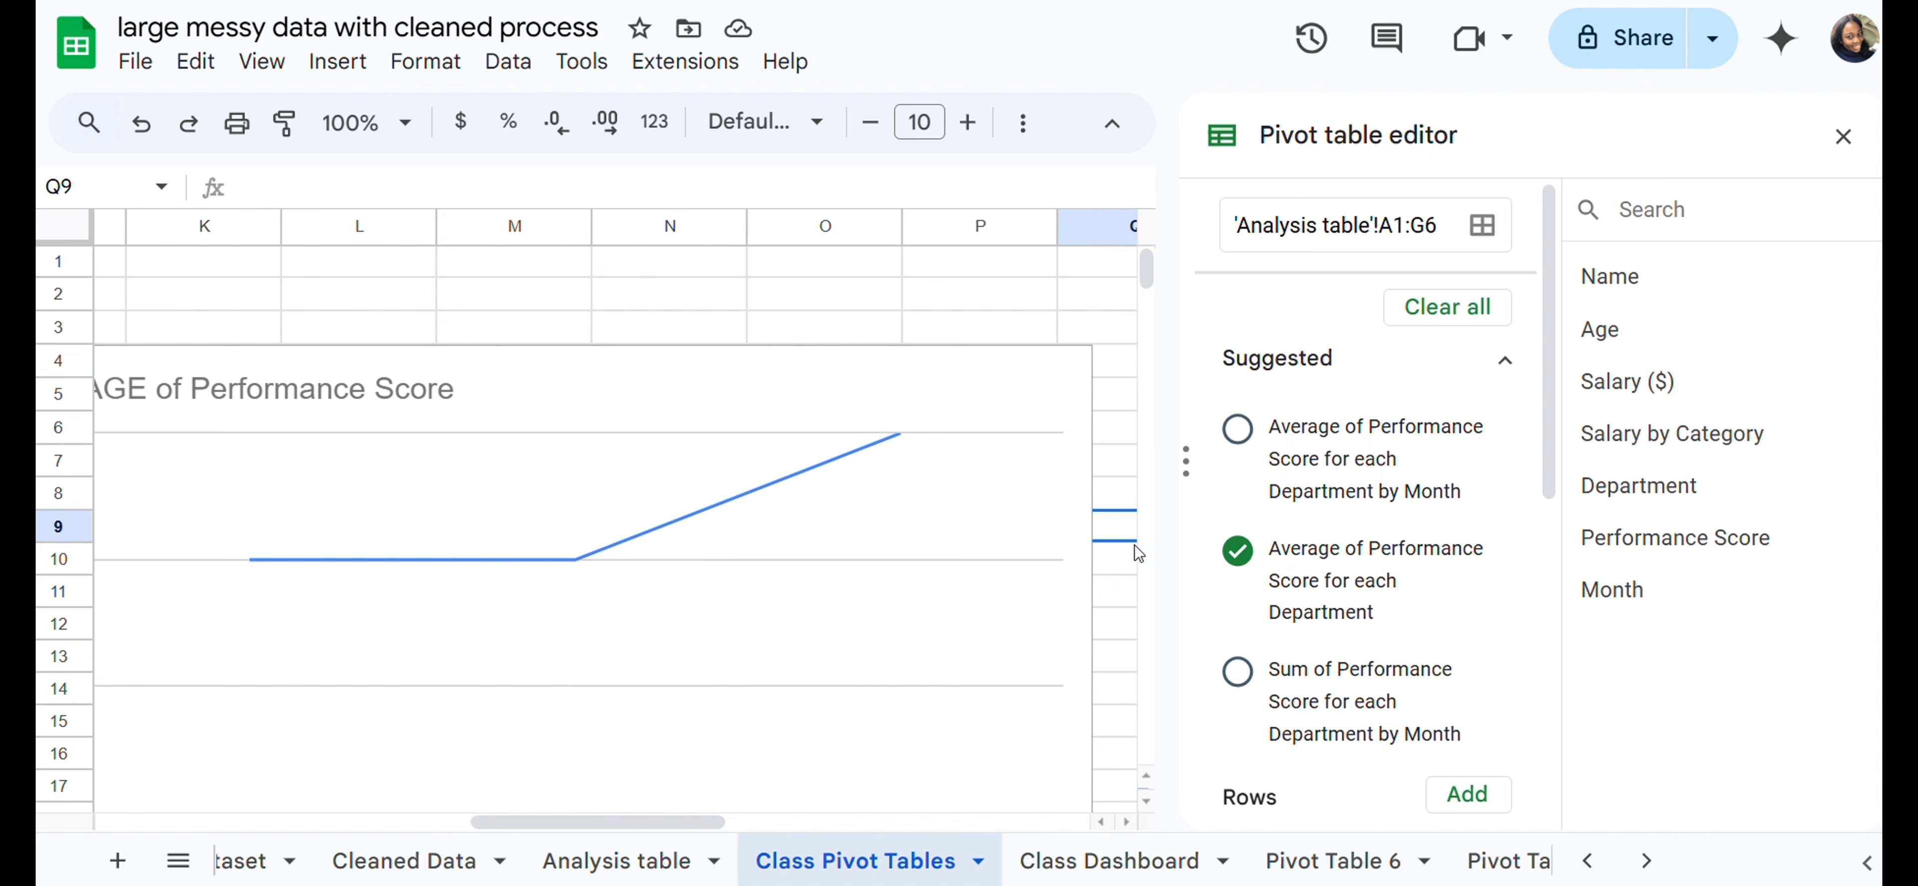
{"action": "left_click", "coordinate": [1843, 138]}
Step: Move the AVERAGE of Performance Score line chart right to start in column J and shrink it to end within column P
{"action": "left_click", "coordinate": [1072, 400]}
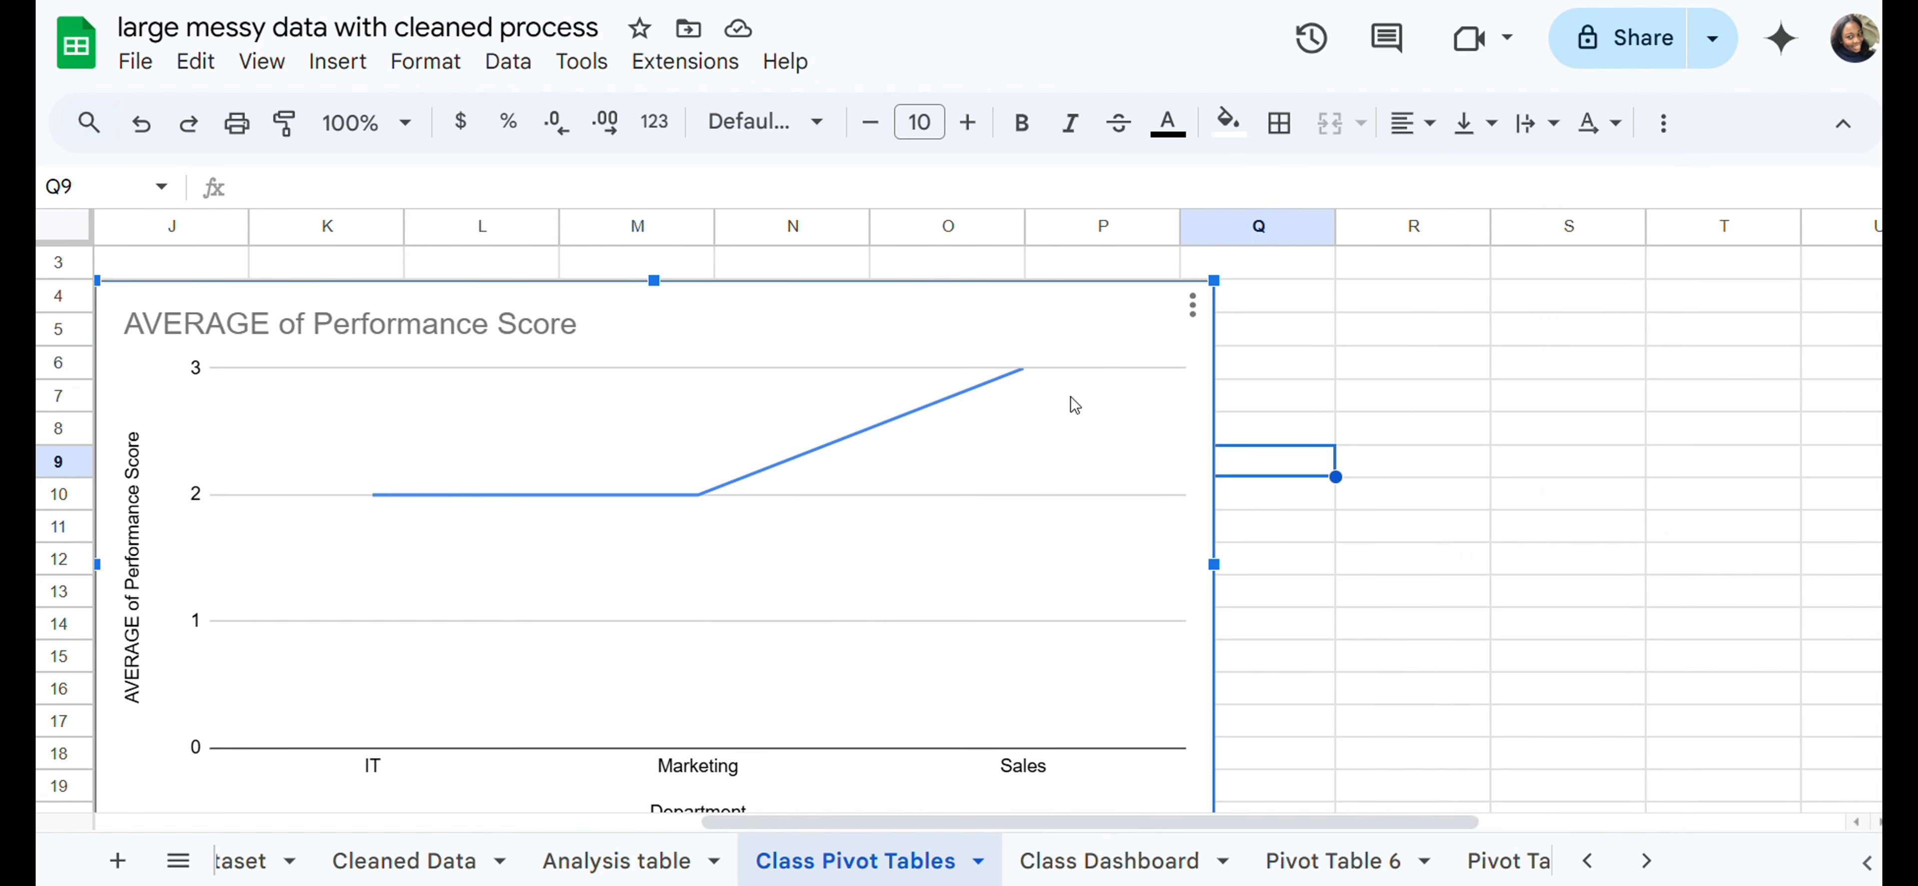
{"action": "left_click_drag", "start_coordinate": [1009, 443], "coordinate": [1162, 454]}
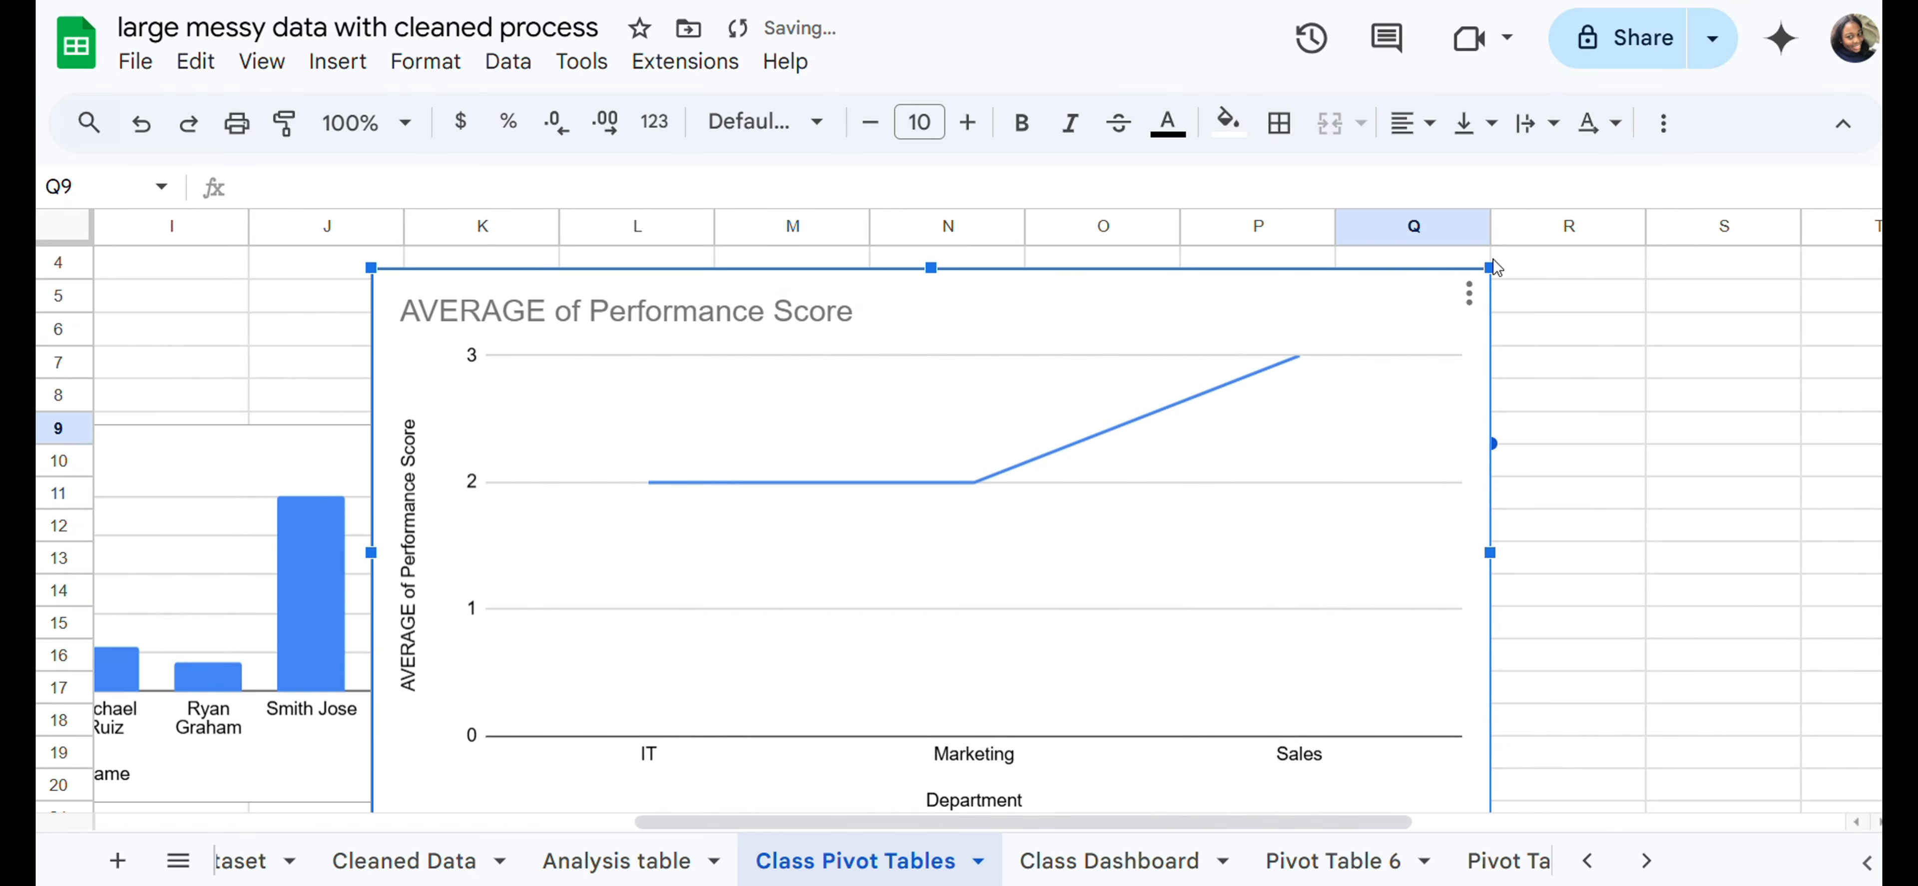
{"action": "scroll", "coordinate": [1444, 307], "scroll_direction": "left", "scroll_amount": 10}
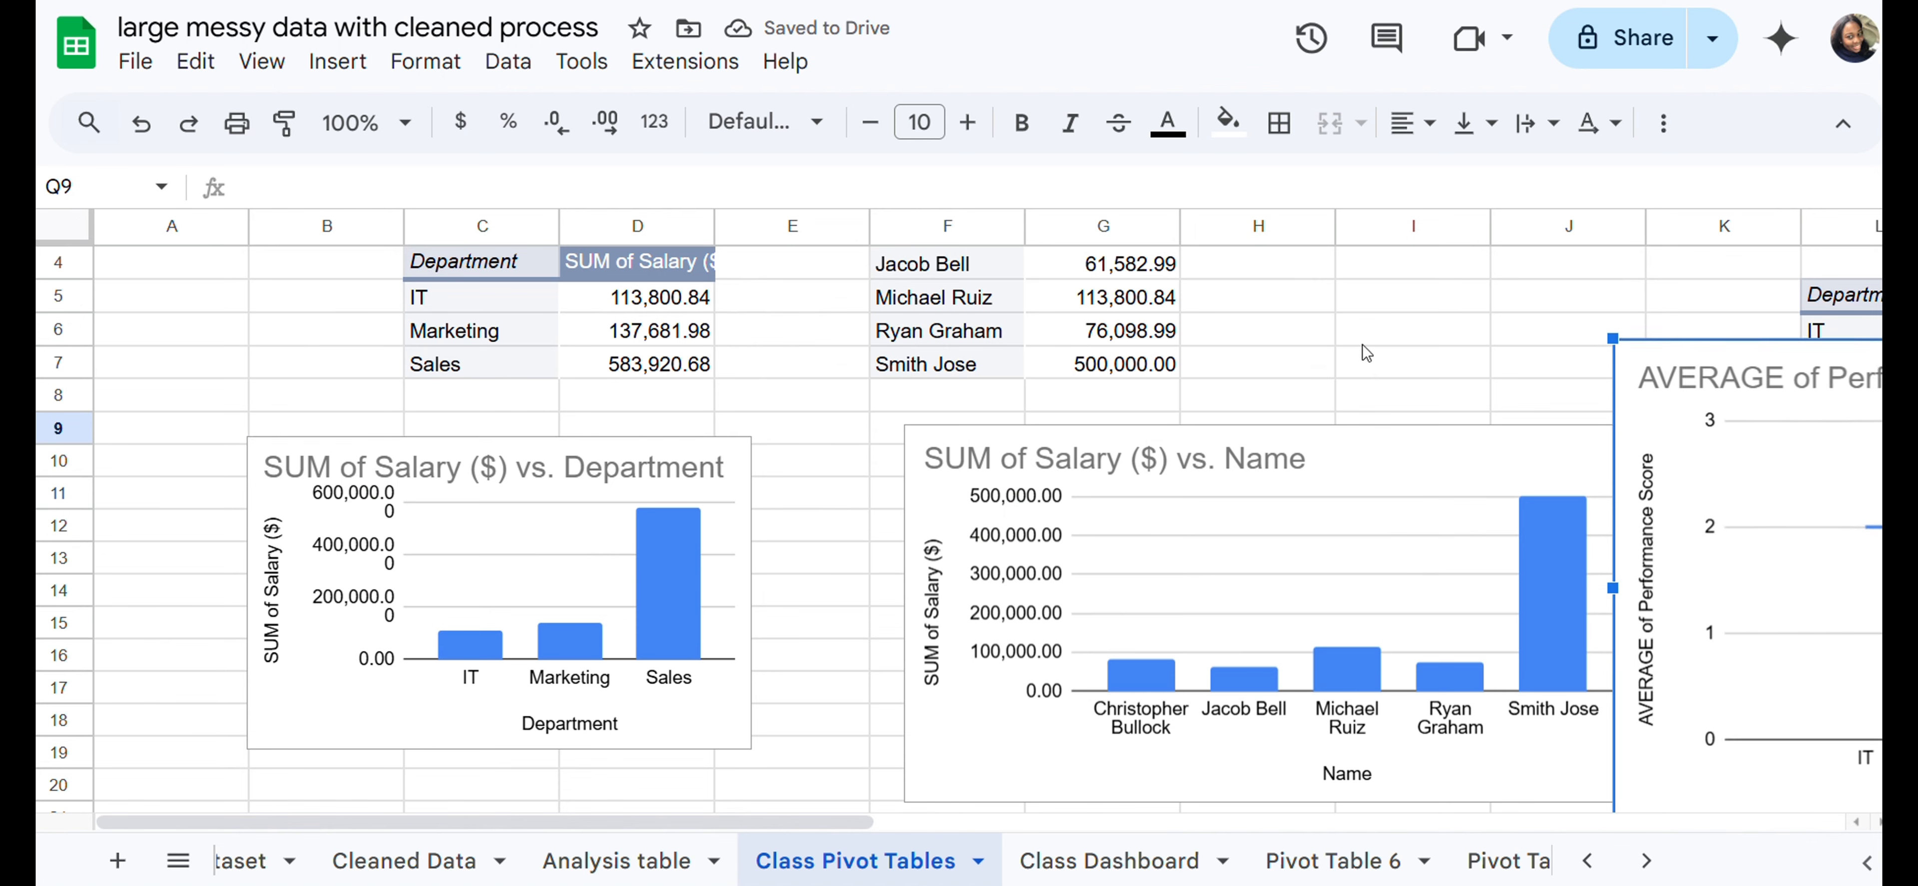
{"action": "scroll", "coordinate": [1459, 309], "scroll_direction": "right", "scroll_amount": 10}
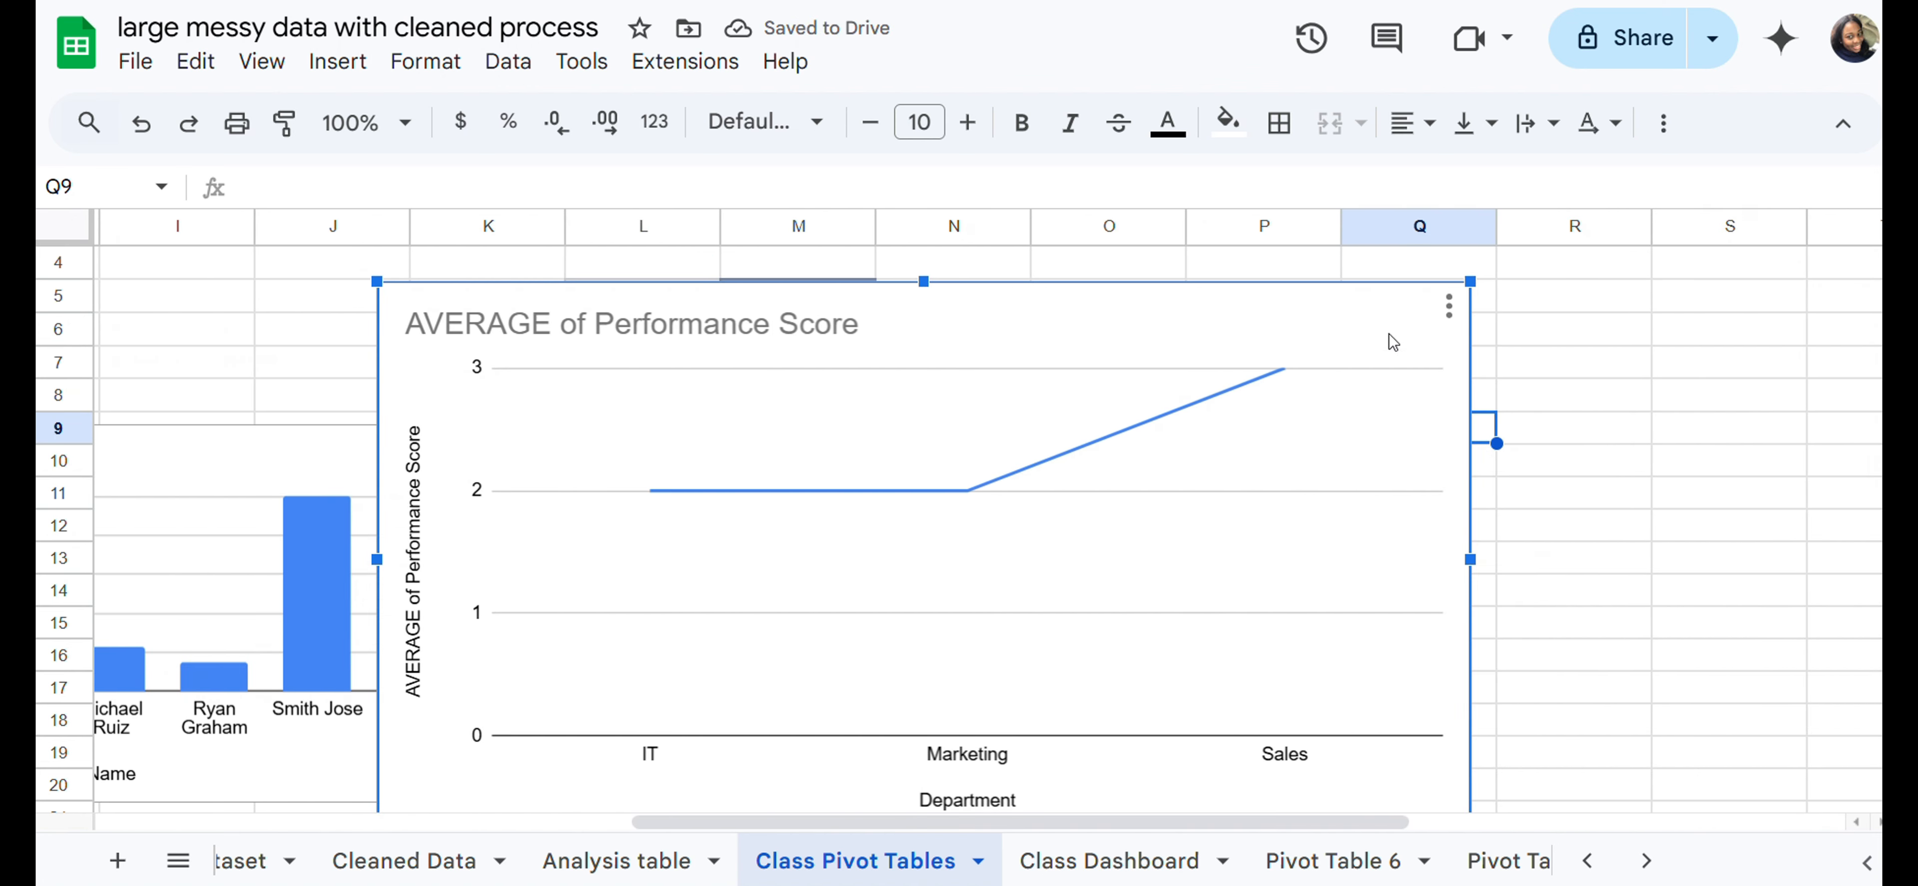
{"action": "left_click_drag", "start_coordinate": [1469, 282], "coordinate": [1321, 361]}
Step: Shrink the line chart further and place it directly below its pivot table, spanning columns L to P and rows 10 to 19
{"action": "scroll", "coordinate": [1066, 423], "scroll_direction": "right", "scroll_amount": 5}
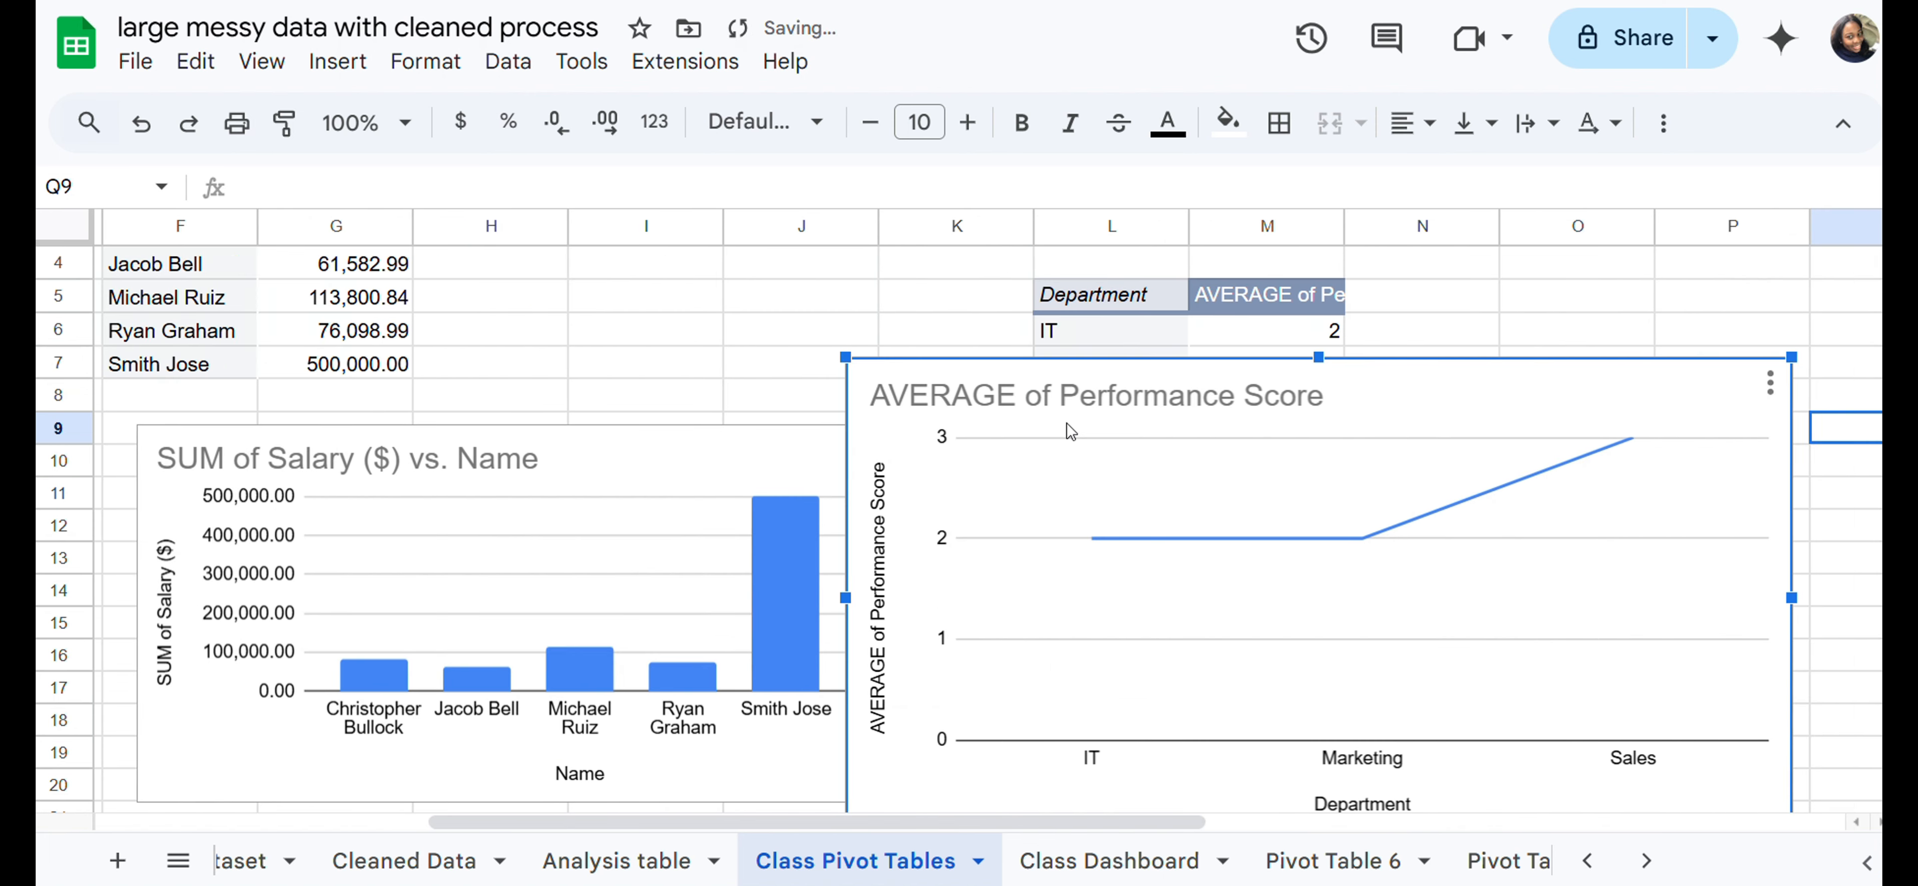
{"action": "scroll", "coordinate": [1067, 423], "scroll_direction": "right", "scroll_amount": 5}
{"action": "scroll", "coordinate": [1039, 465], "scroll_direction": "down", "scroll_amount": 4}
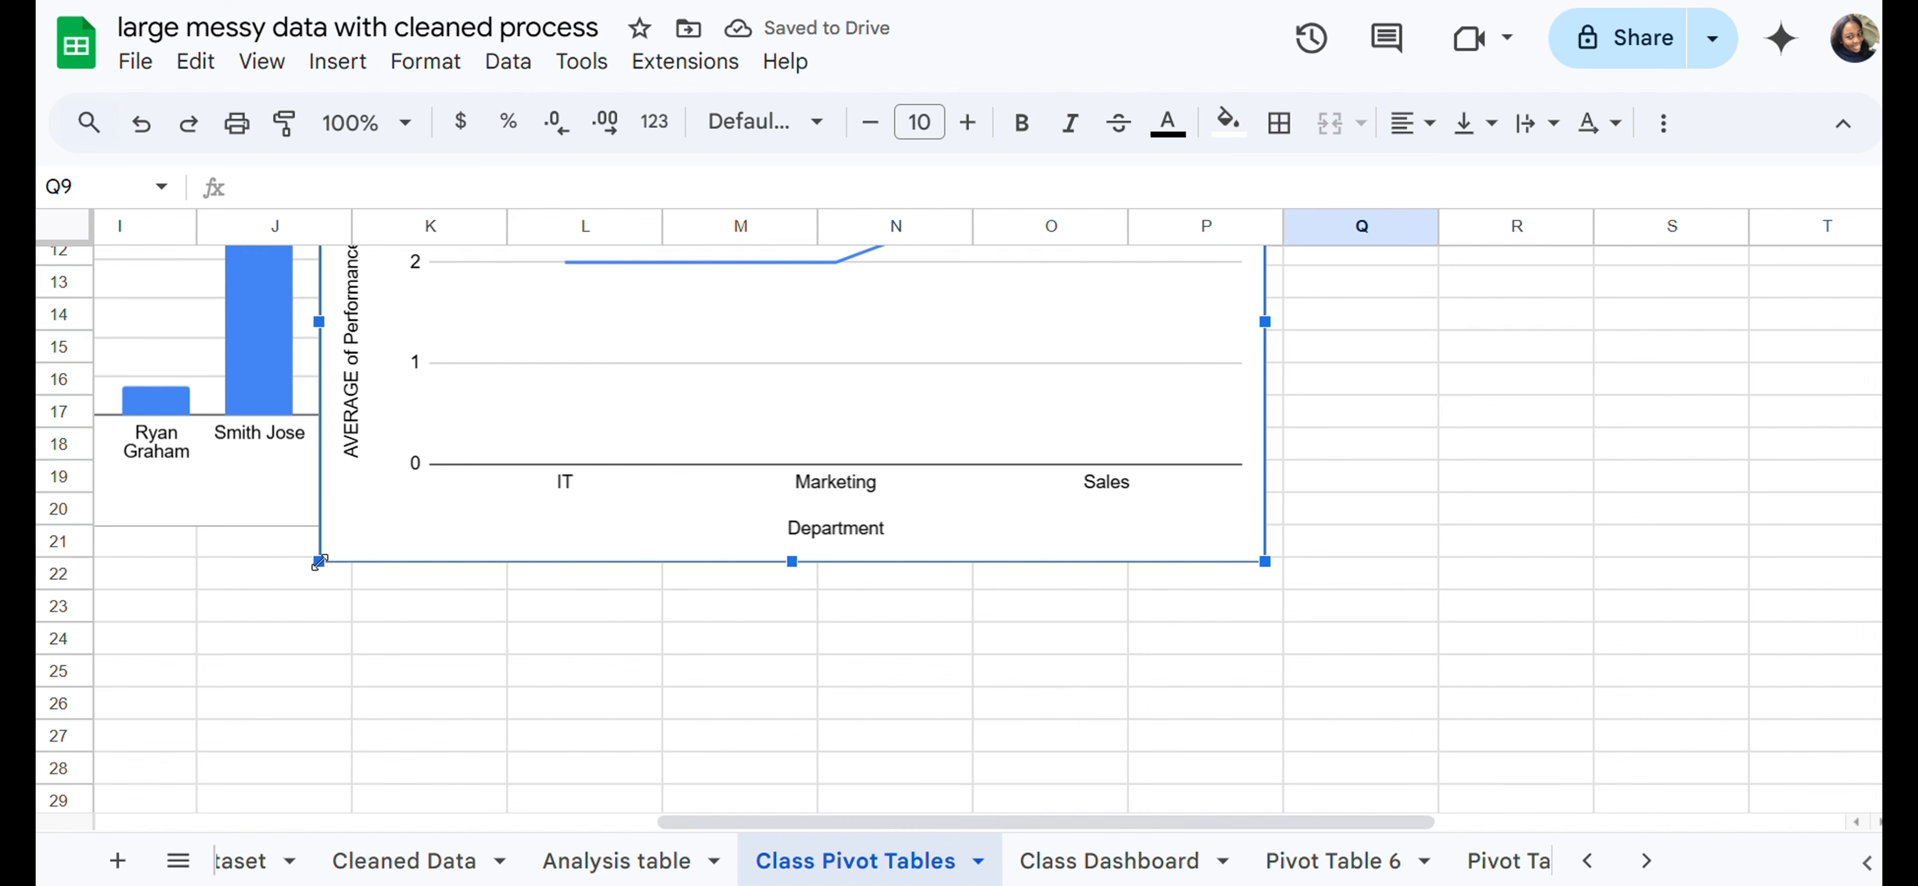
{"action": "left_click_drag", "start_coordinate": [319, 562], "coordinate": [603, 394]}
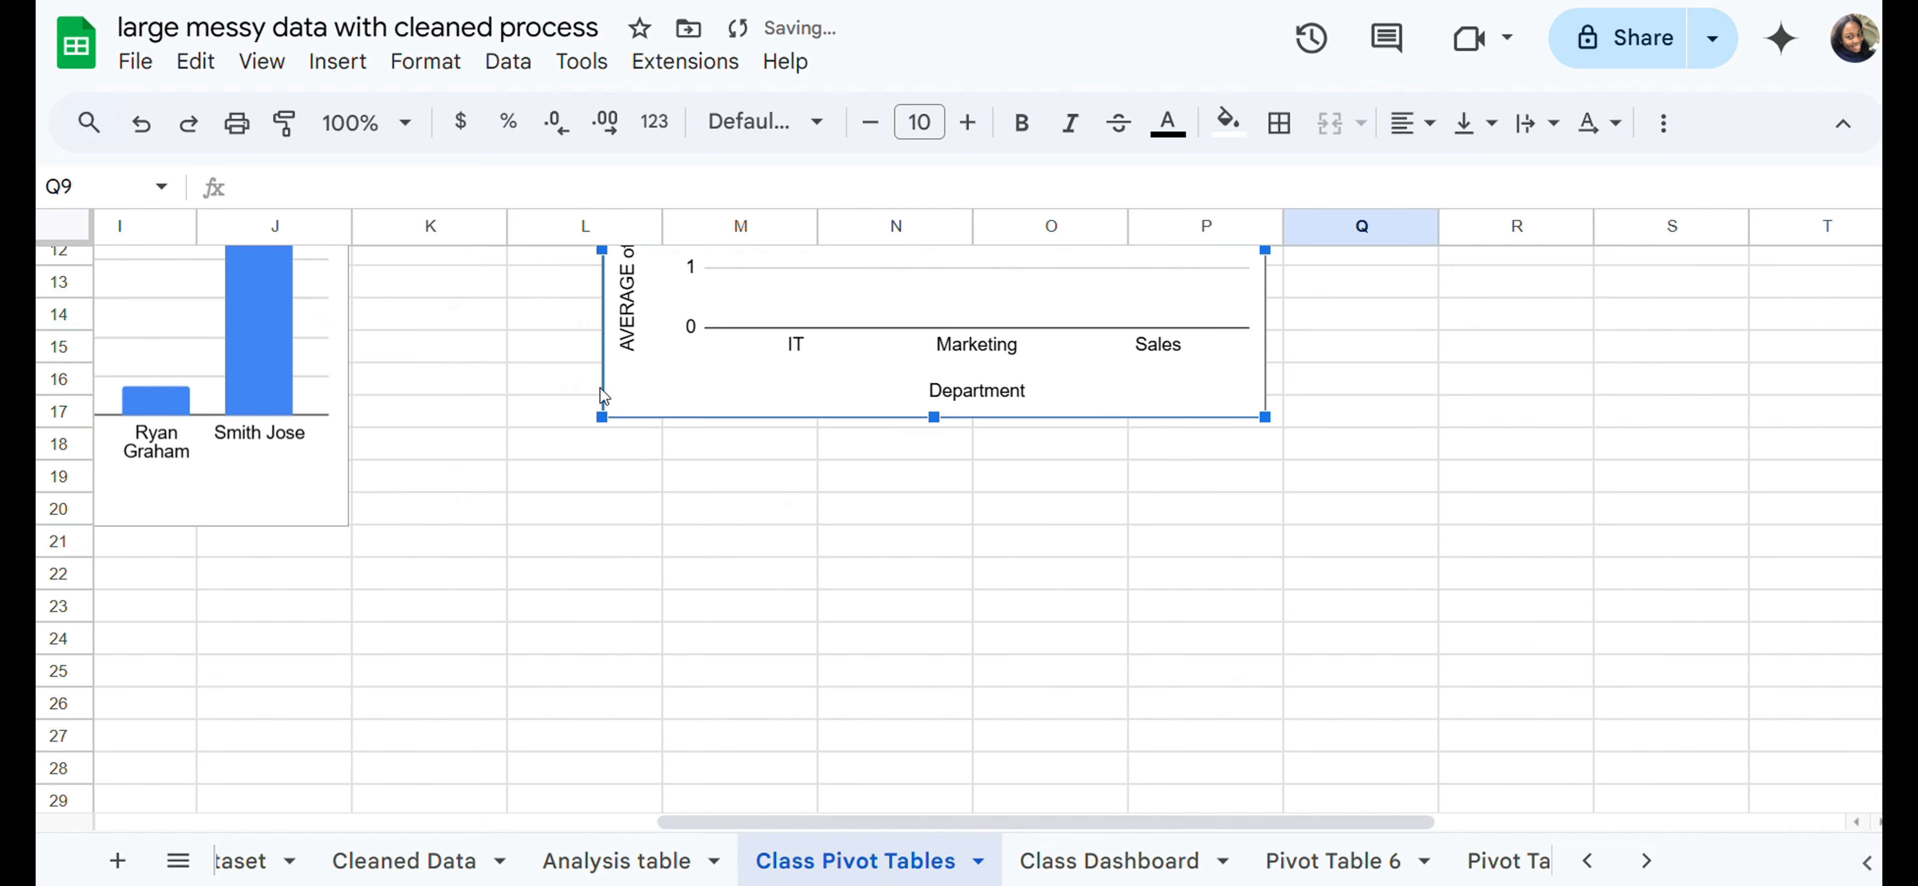
{"action": "scroll", "coordinate": [747, 347], "scroll_direction": "up", "scroll_amount": 5}
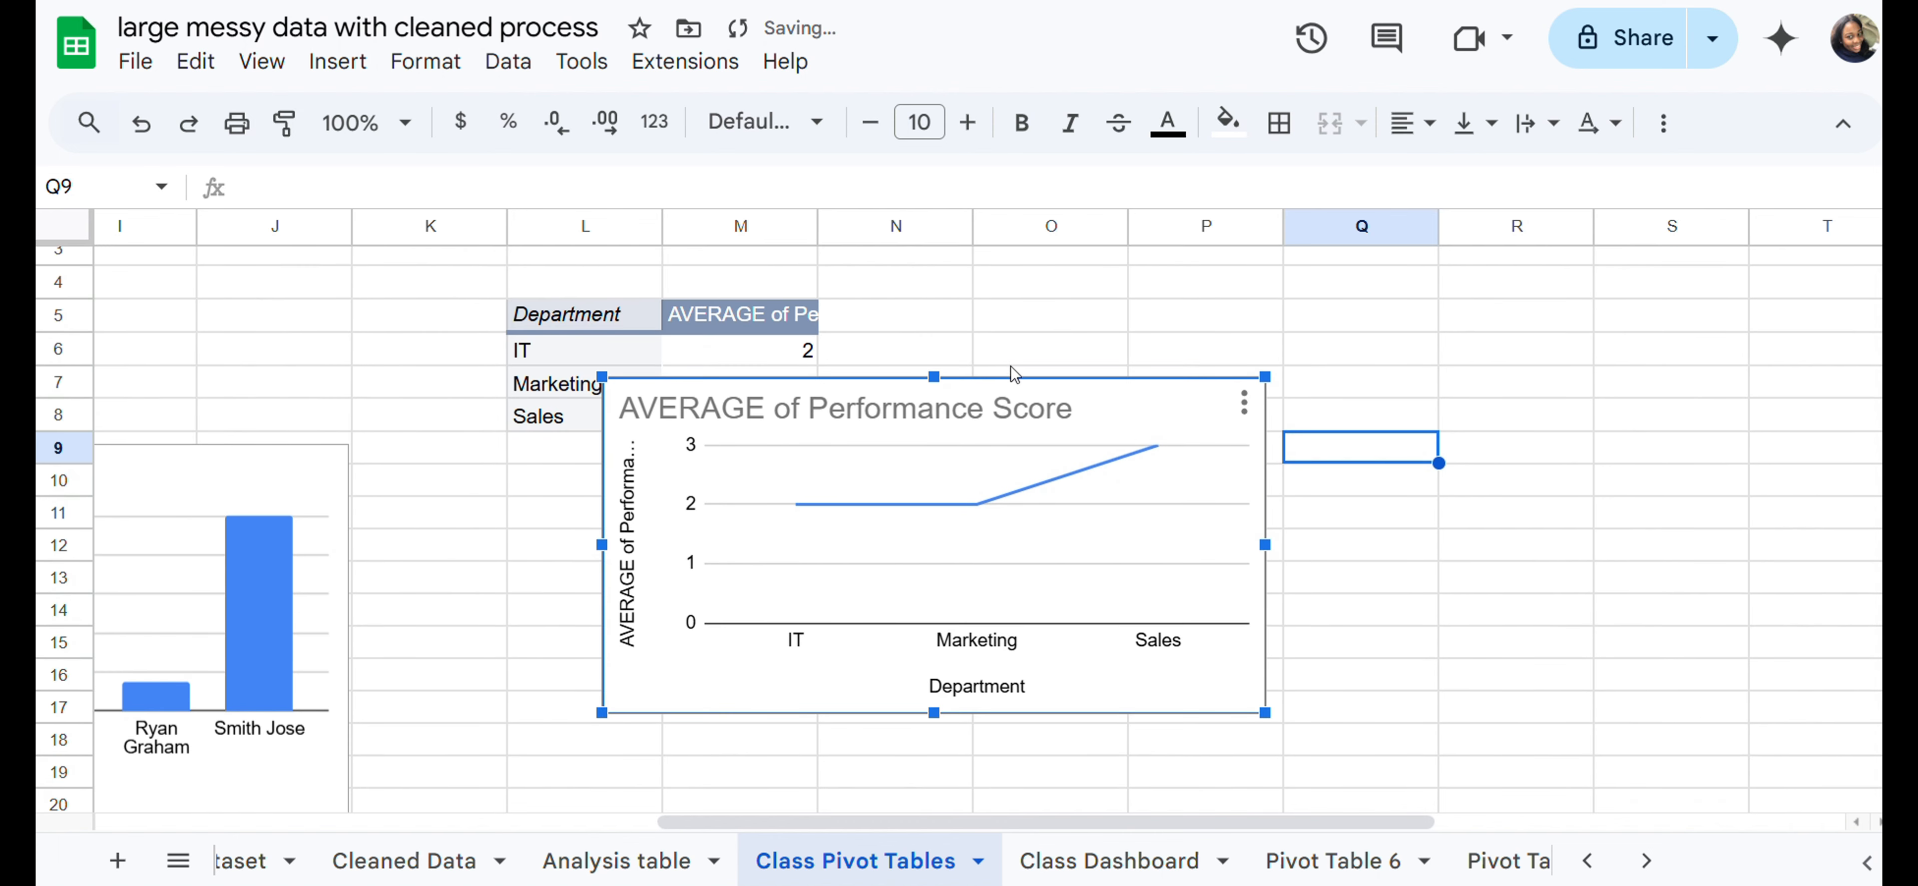
{"action": "left_click_drag", "start_coordinate": [945, 479], "coordinate": [858, 558]}
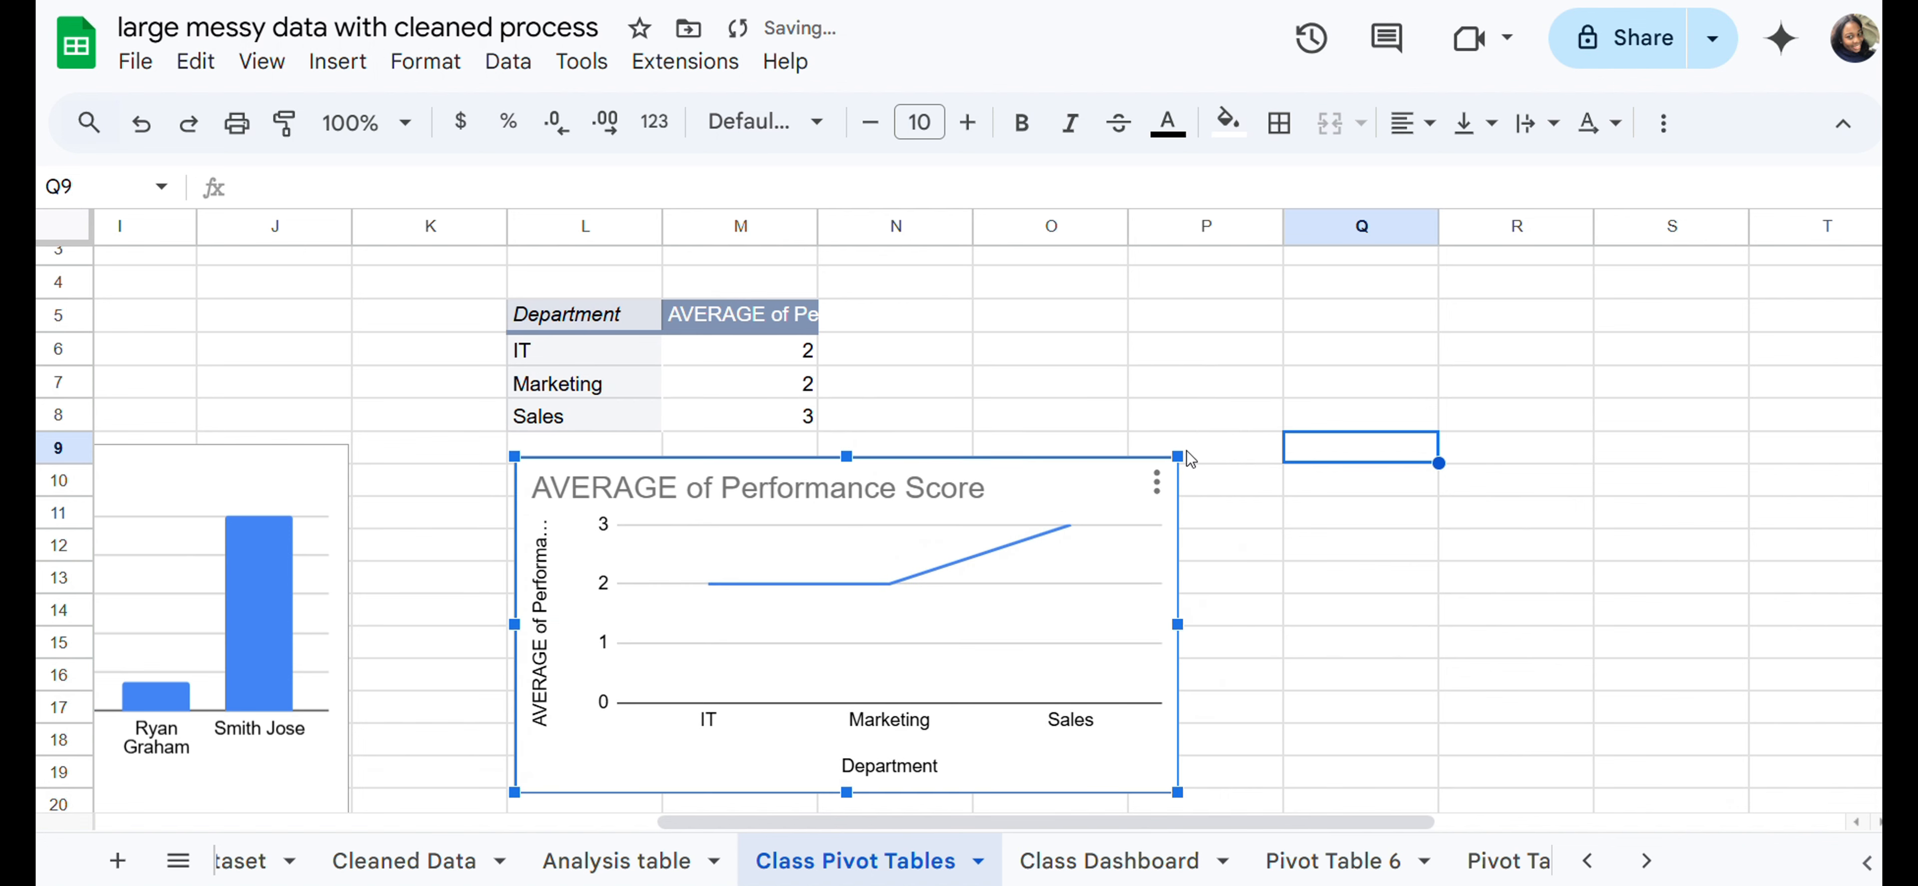
{"action": "left_click_drag", "start_coordinate": [1183, 451], "coordinate": [1156, 469]}
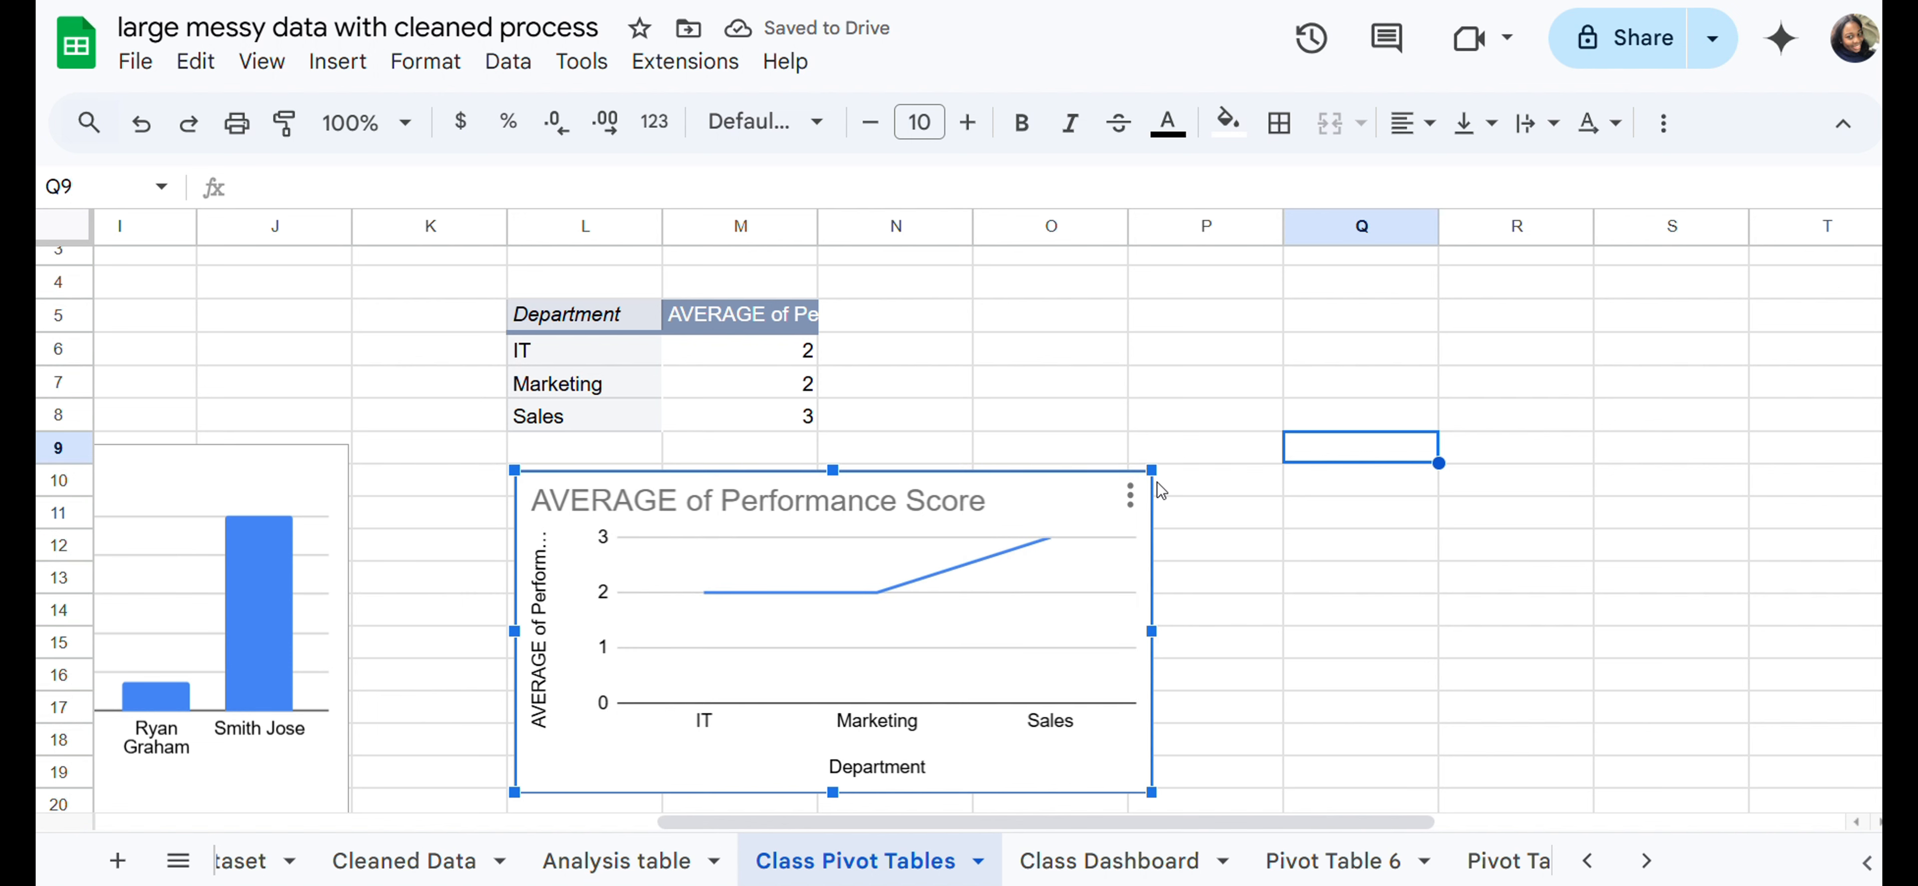
Step: Copy the AVERAGE of Performance Score line chart and paste it at cell C16 of the Class Dashboard sheet
{"action": "left_click", "coordinate": [1129, 495]}
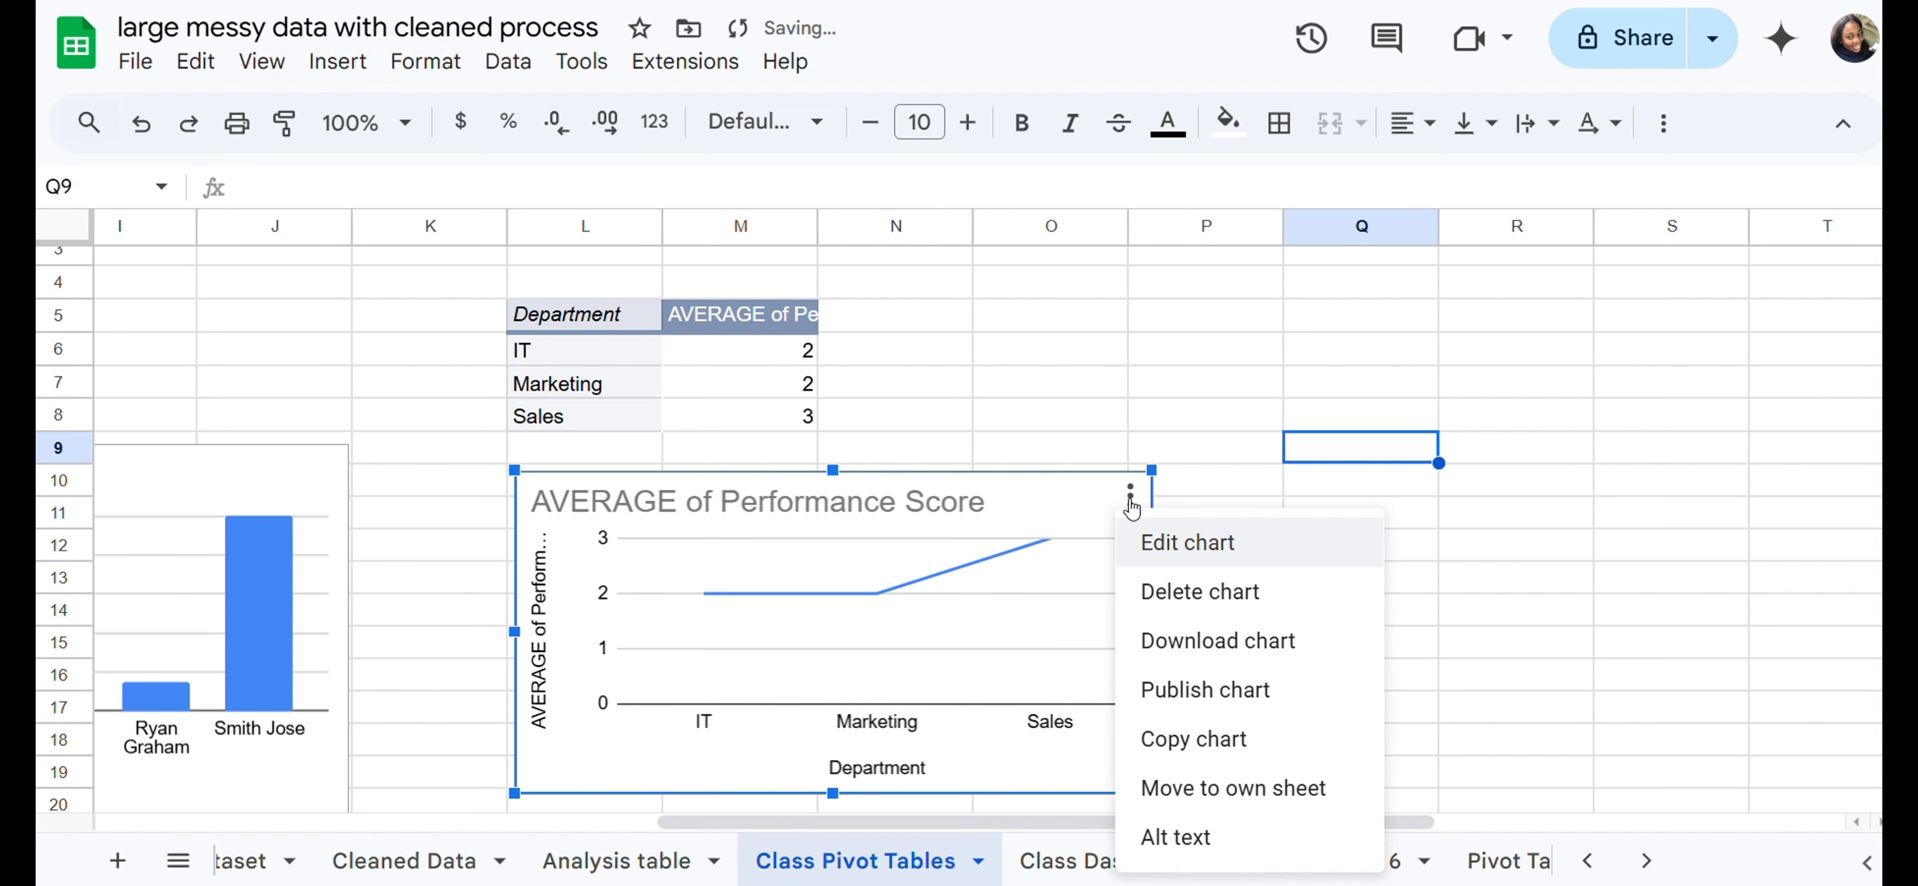
{"action": "left_click", "coordinate": [1179, 756]}
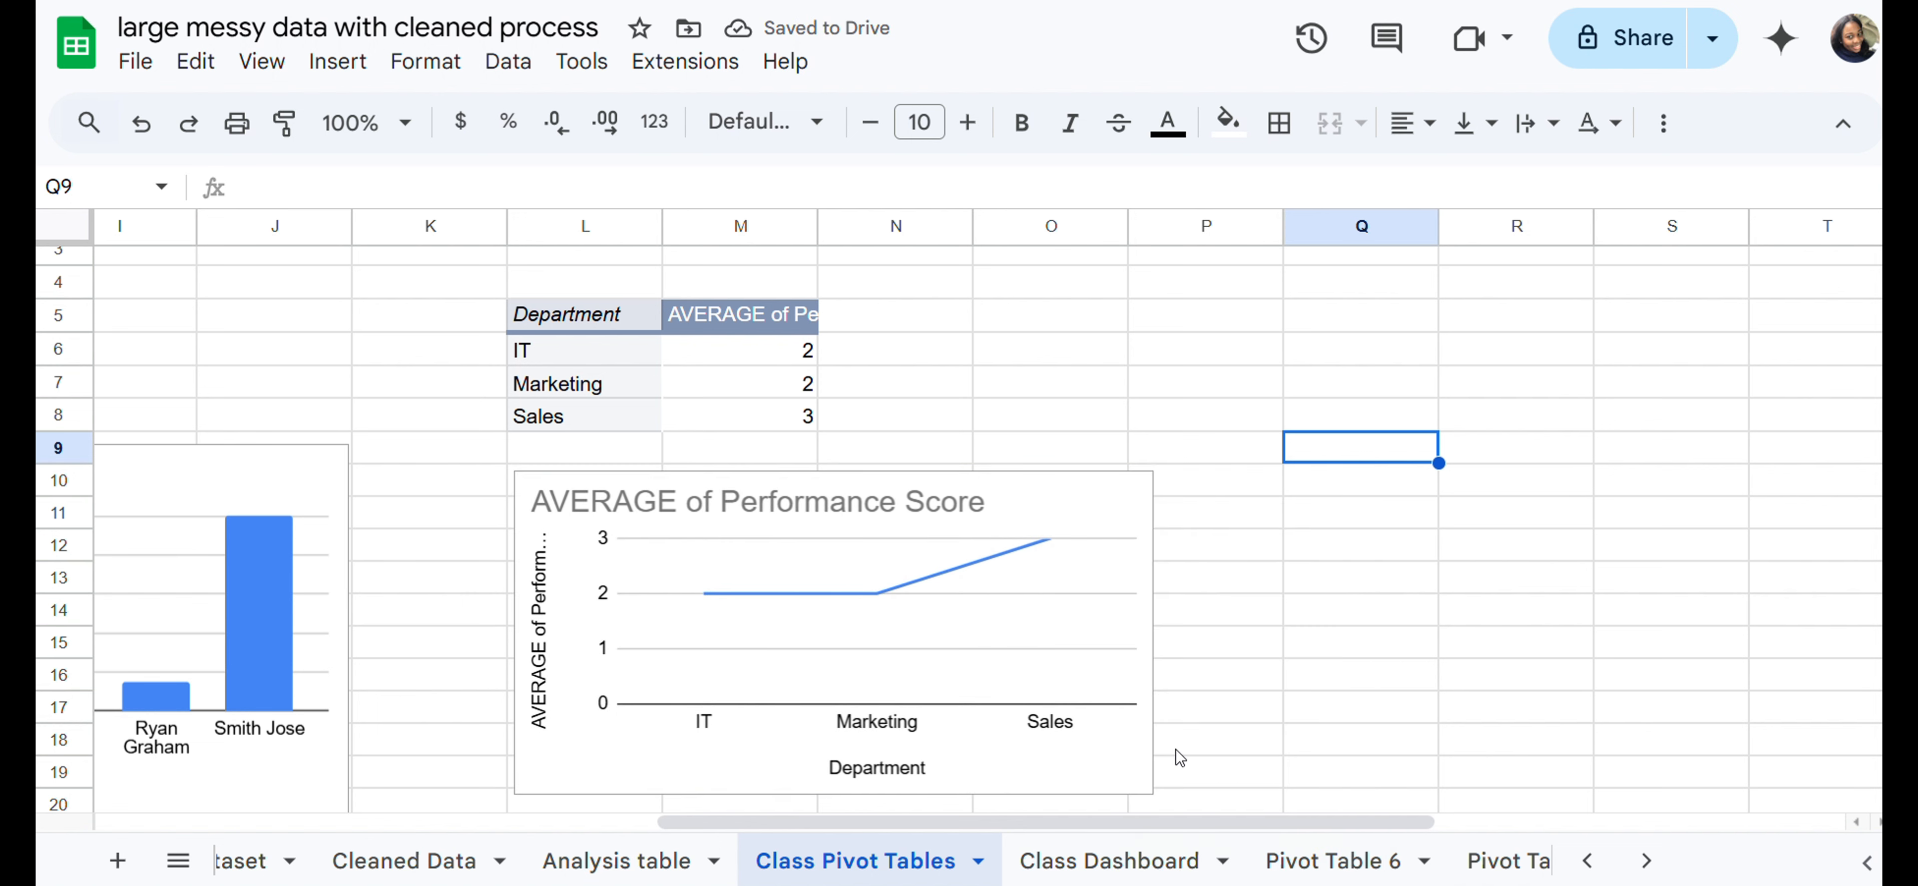
{"action": "left_click", "coordinate": [1084, 867]}
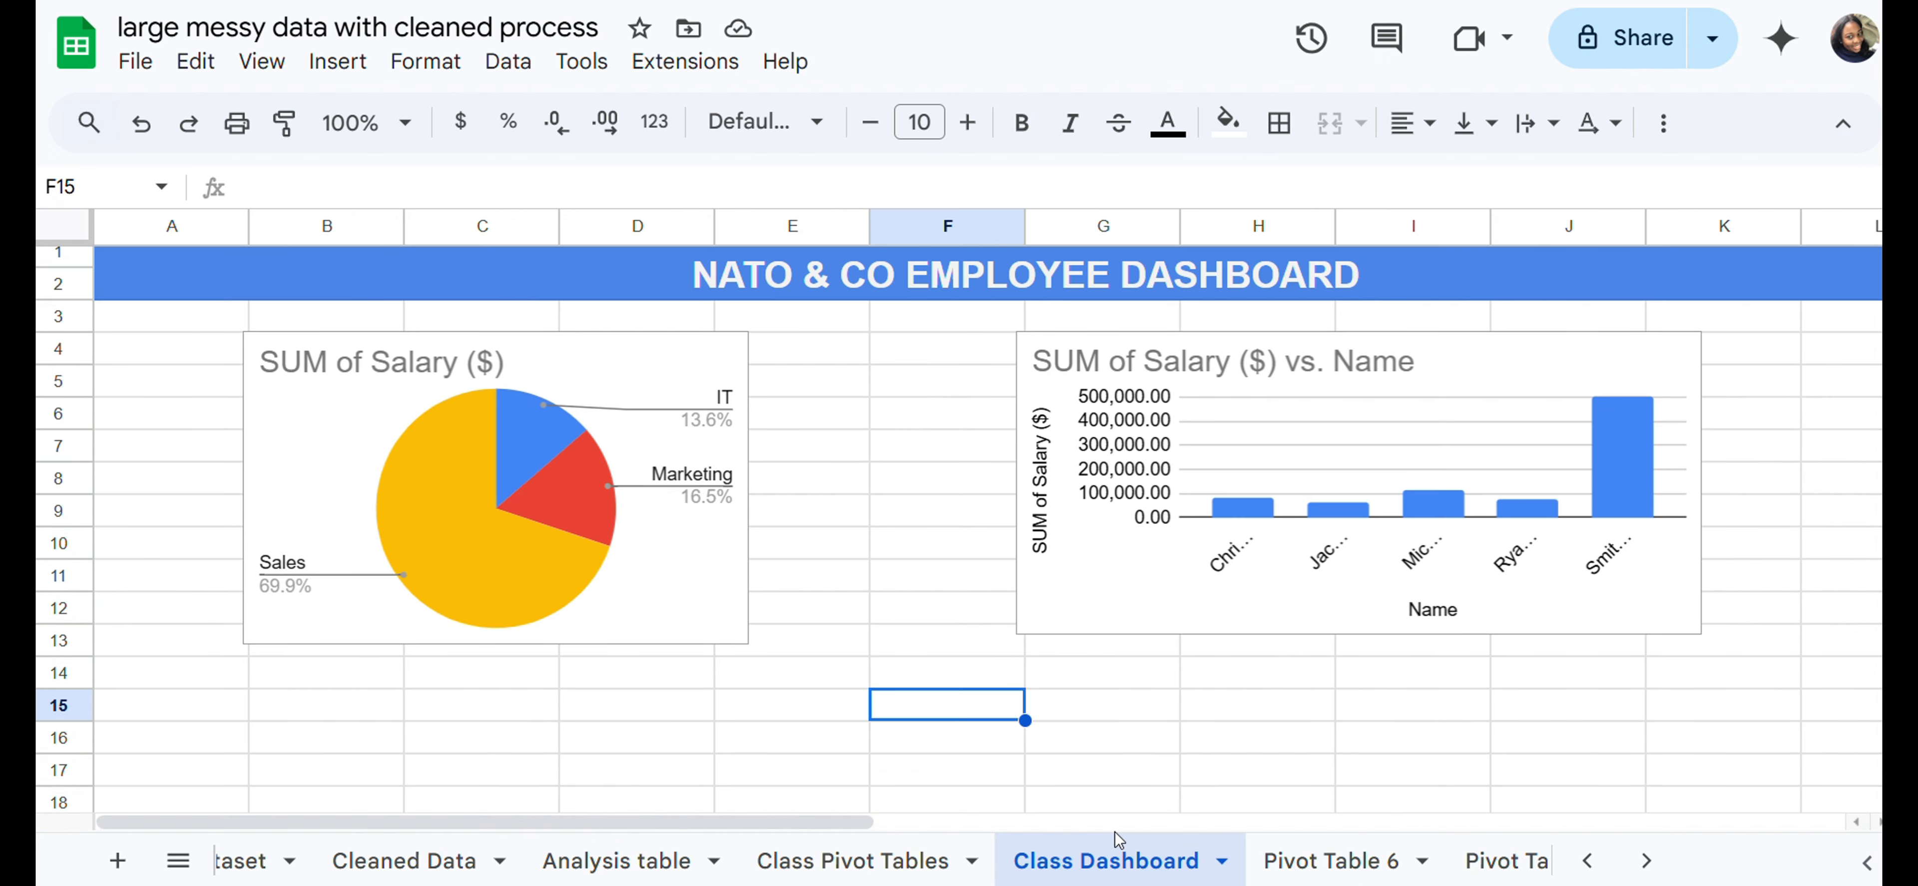
{"action": "scroll", "coordinate": [879, 710], "scroll_direction": "down", "scroll_amount": 2}
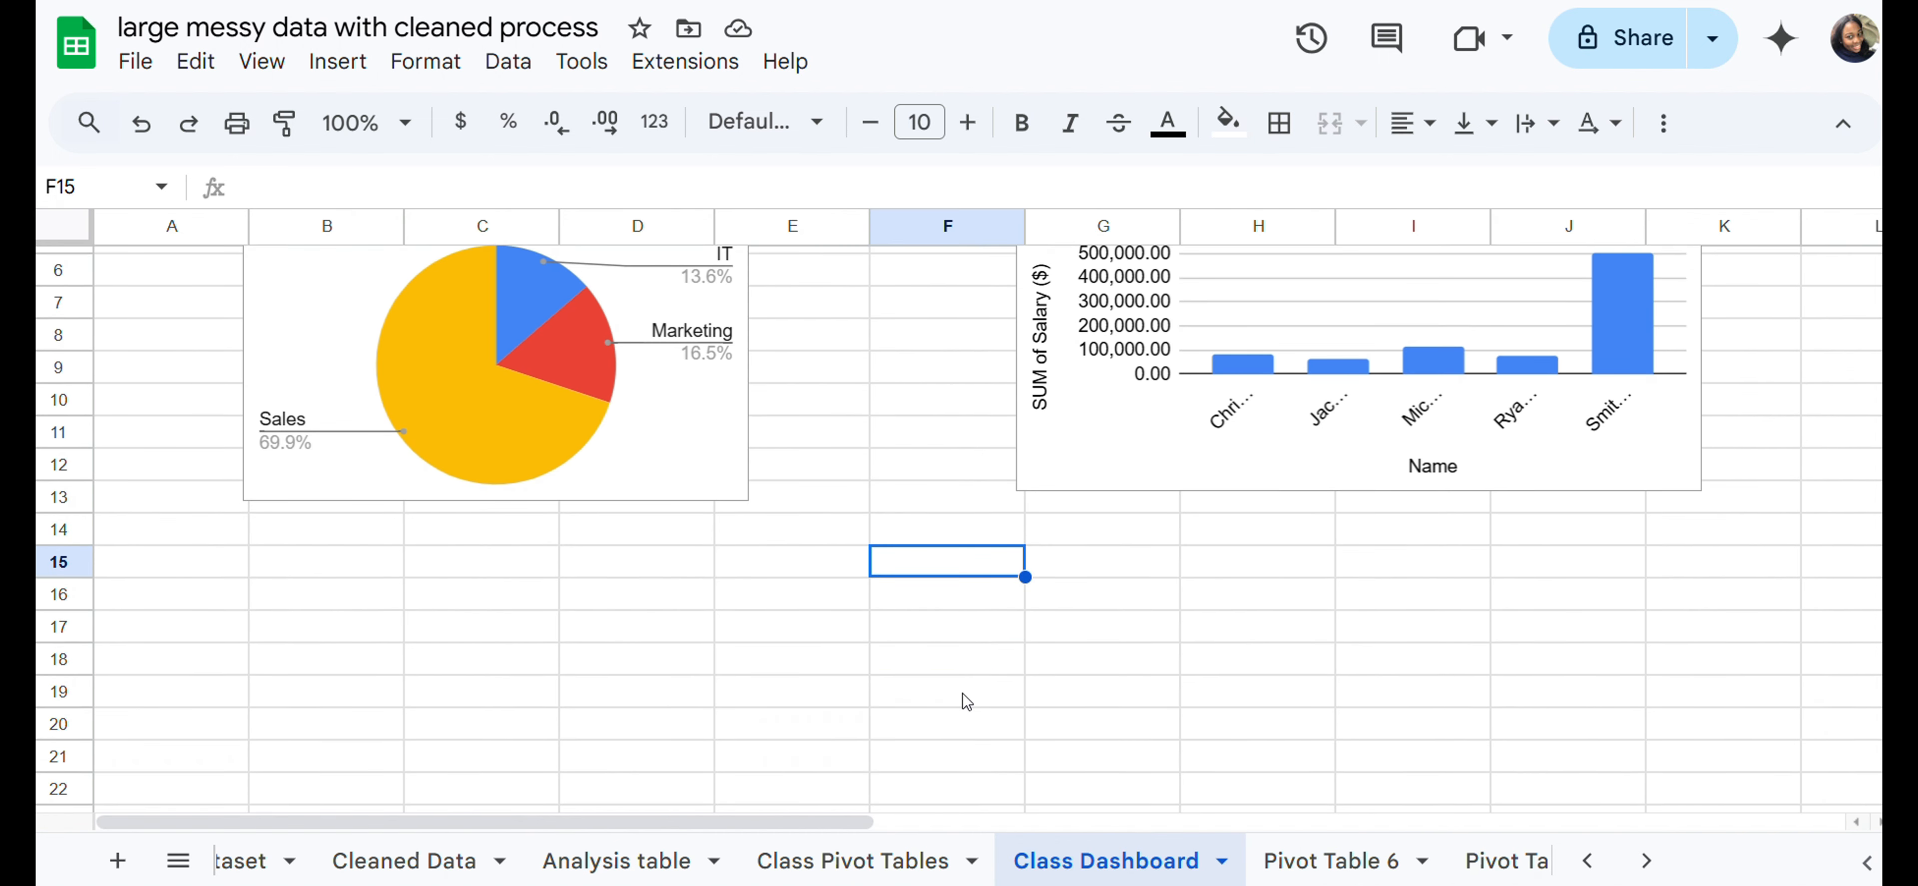
{"action": "left_click", "coordinate": [458, 605]}
{"action": "key", "text": "ctrl+v"}
{"action": "scroll", "coordinate": [476, 617], "scroll_direction": "down", "scroll_amount": 2}
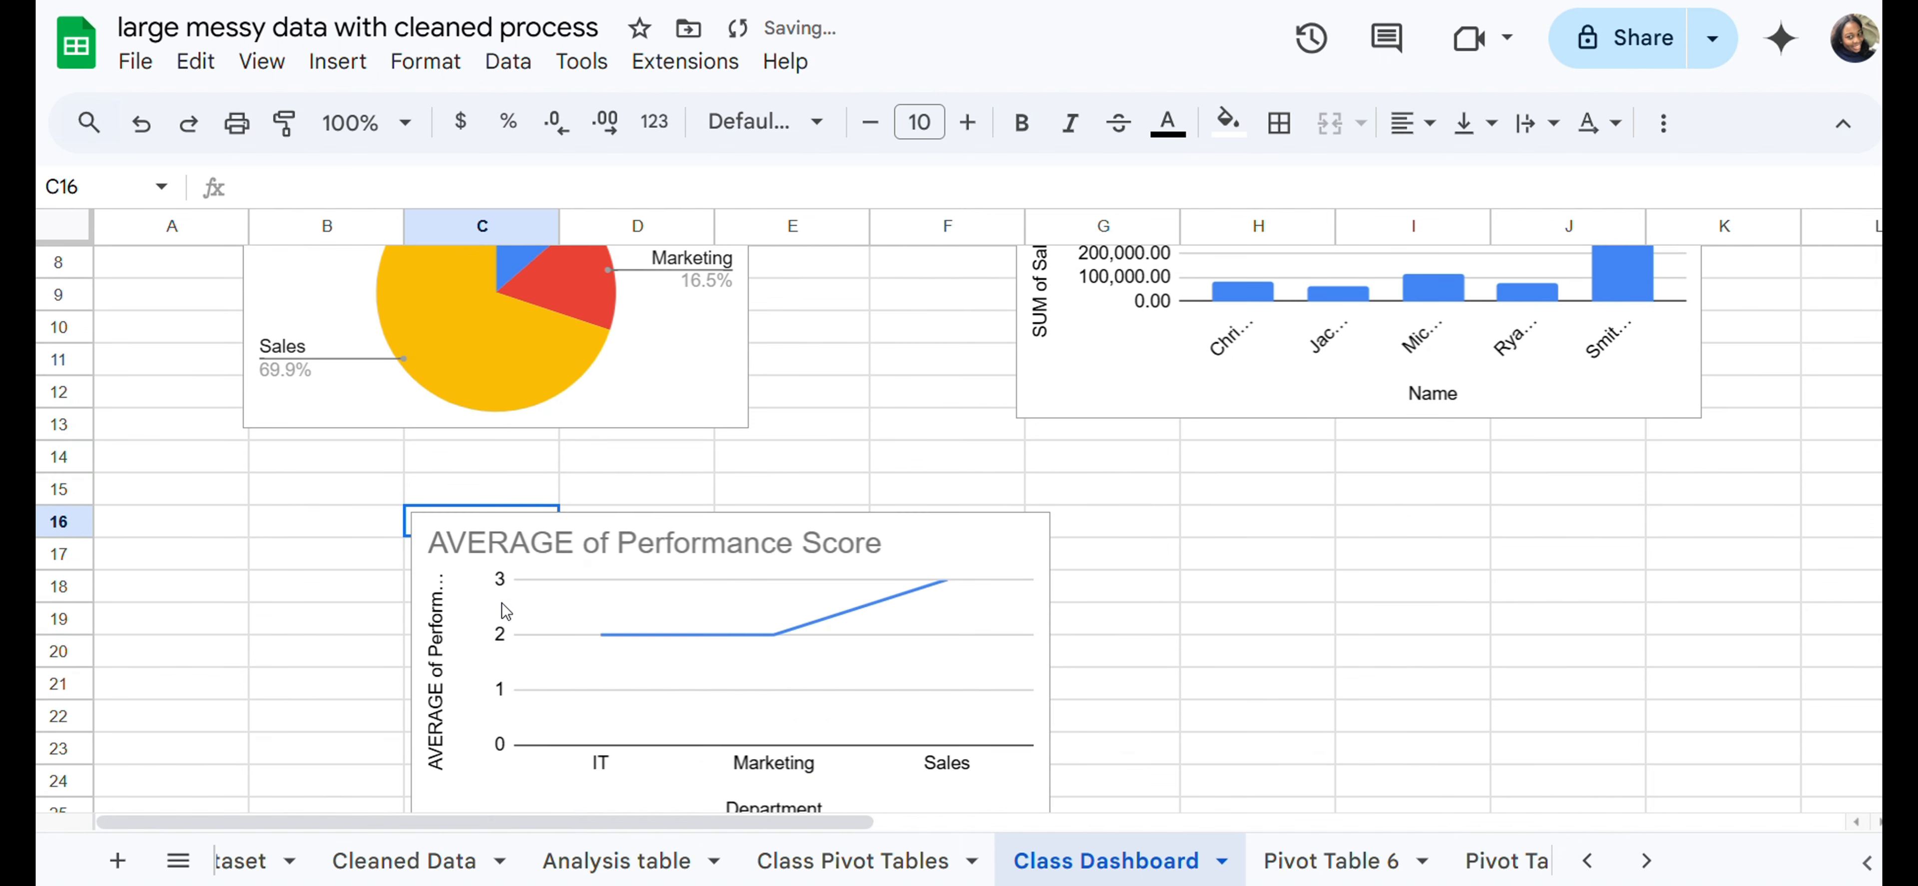
{"action": "scroll", "coordinate": [1140, 589], "scroll_direction": "down", "scroll_amount": 1}
{"action": "scroll", "coordinate": [1140, 589], "scroll_direction": "down", "scroll_amount": 2}
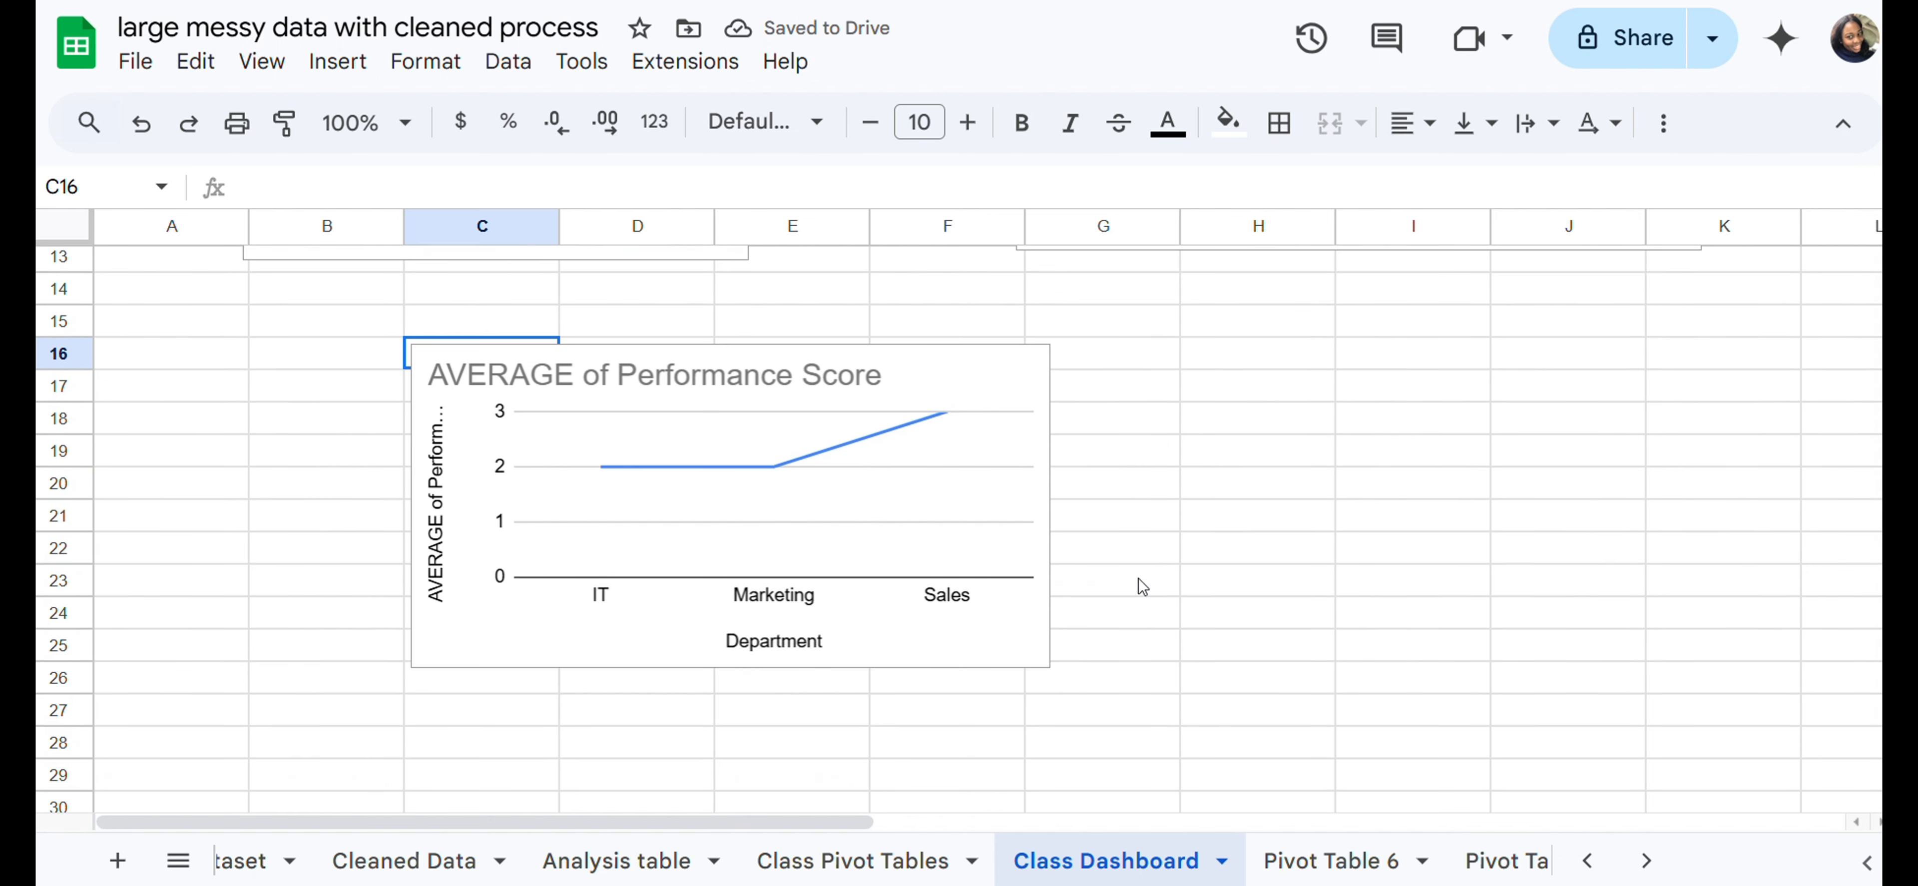
Step: Change the title of the dashboard's line chart to "AVERAGE Performance Score By Department"
{"action": "left_click", "coordinate": [874, 389]}
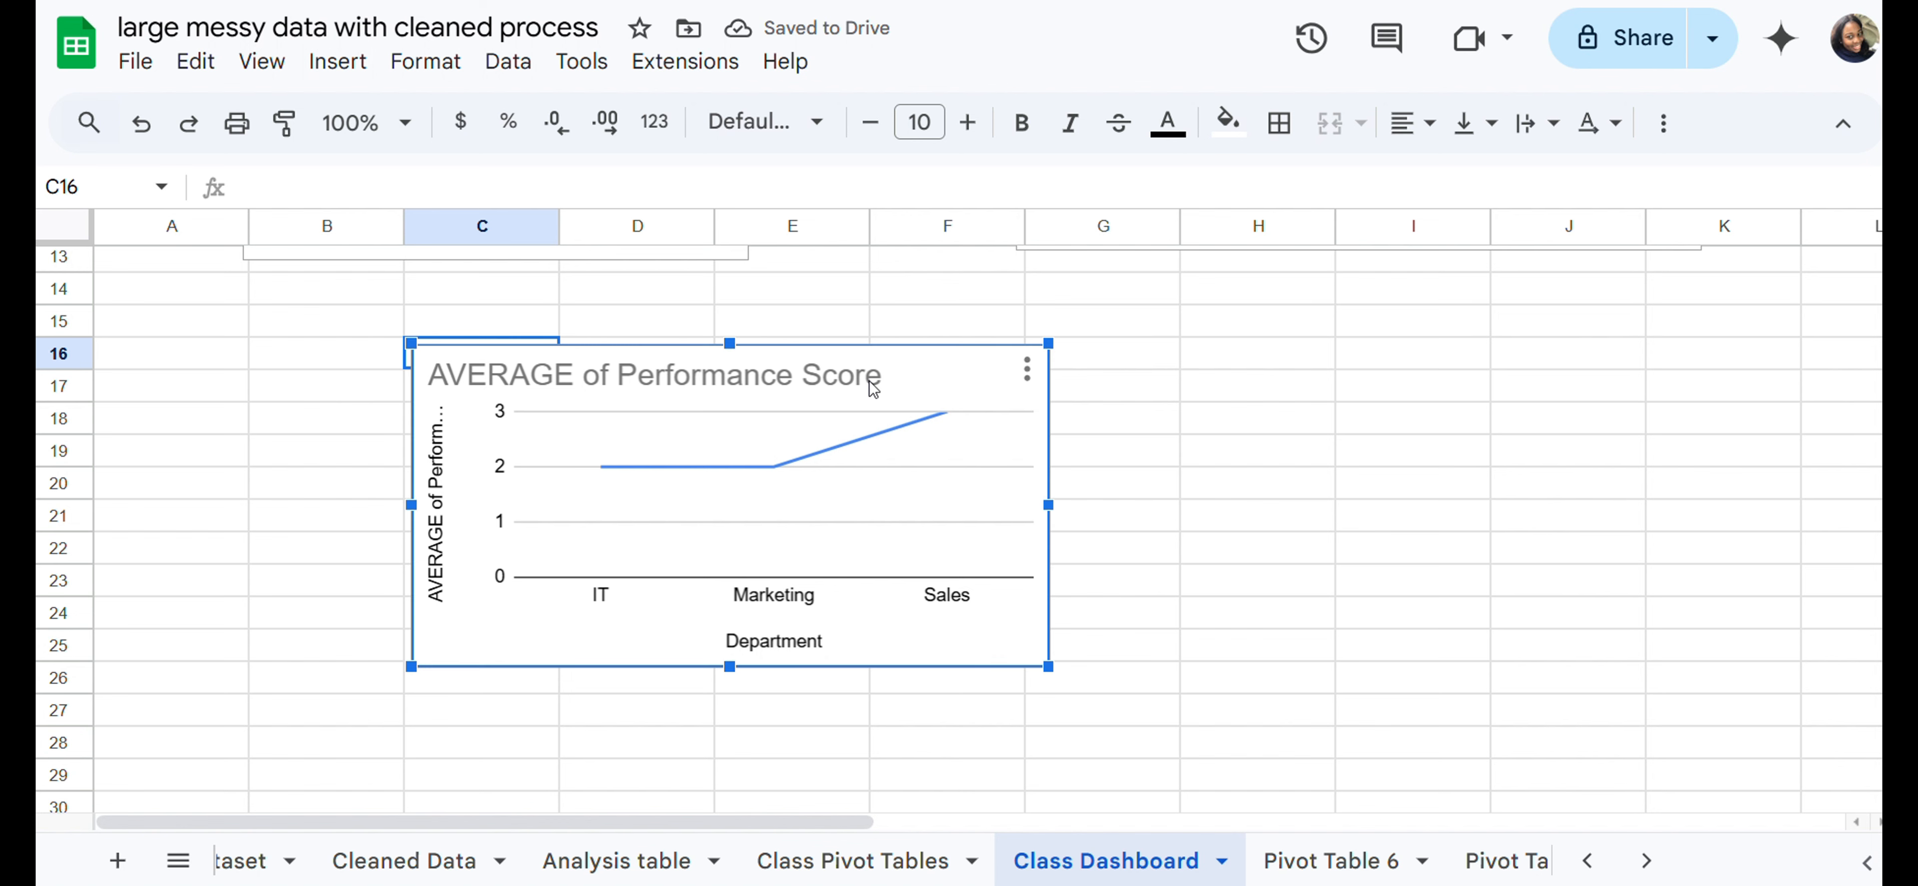
{"action": "left_click", "coordinate": [1028, 372]}
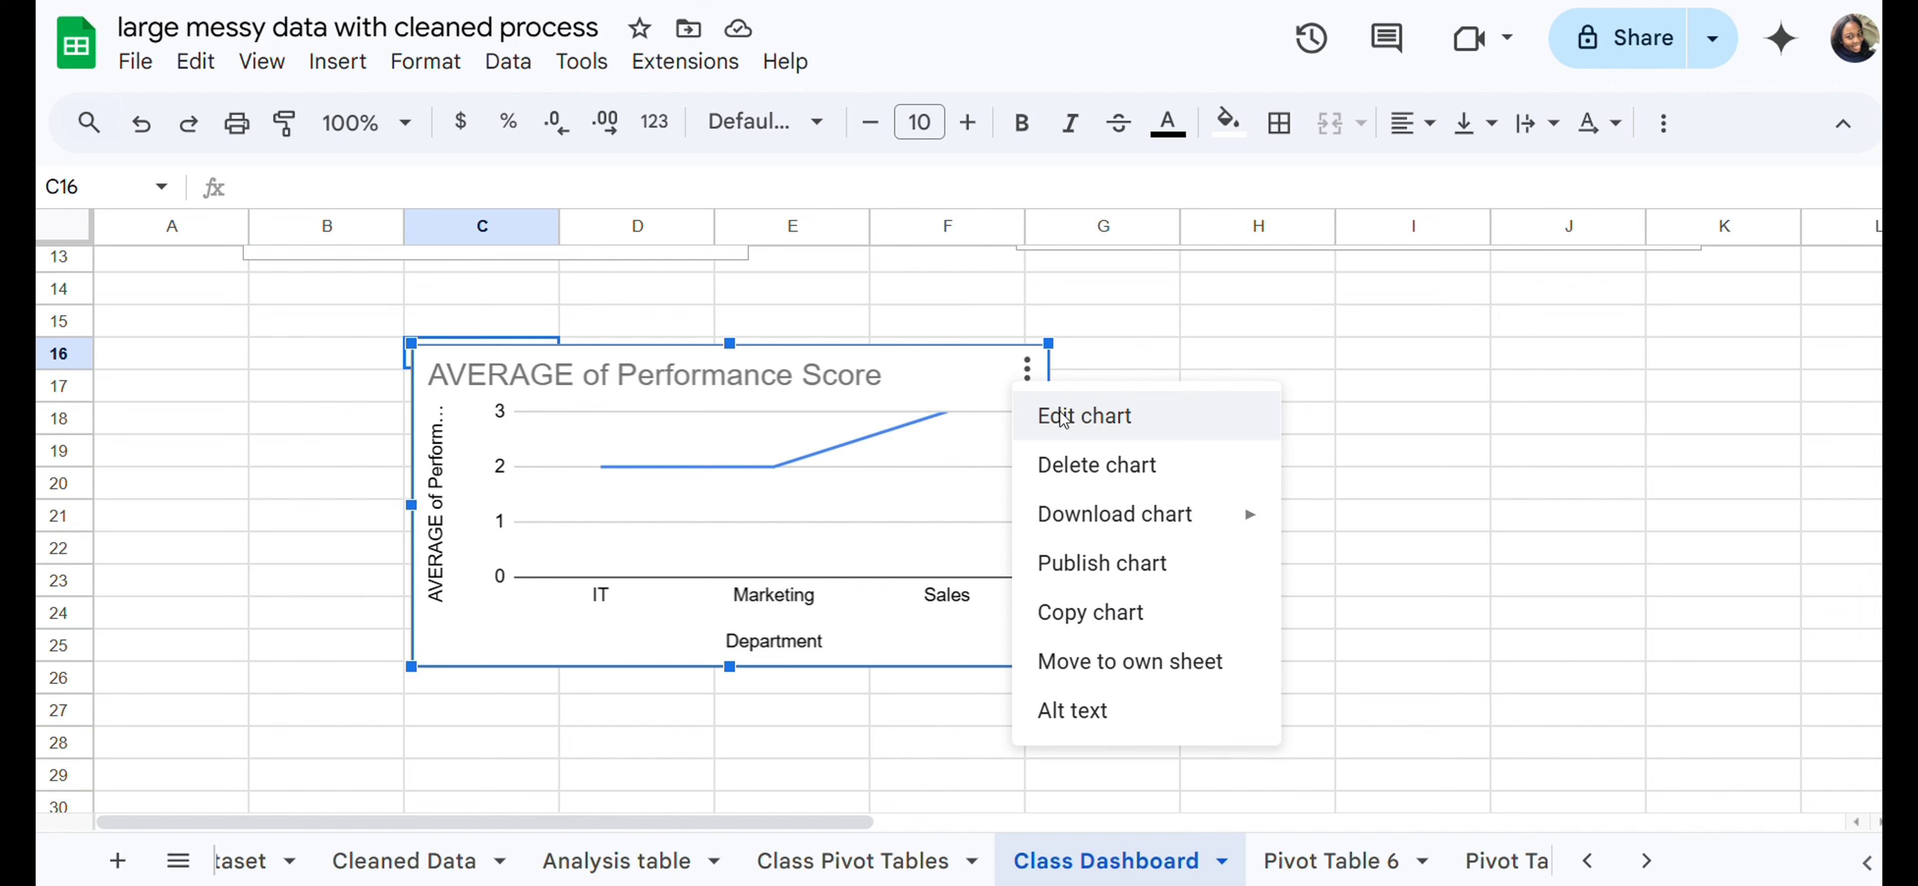
{"action": "left_click", "coordinate": [1089, 419]}
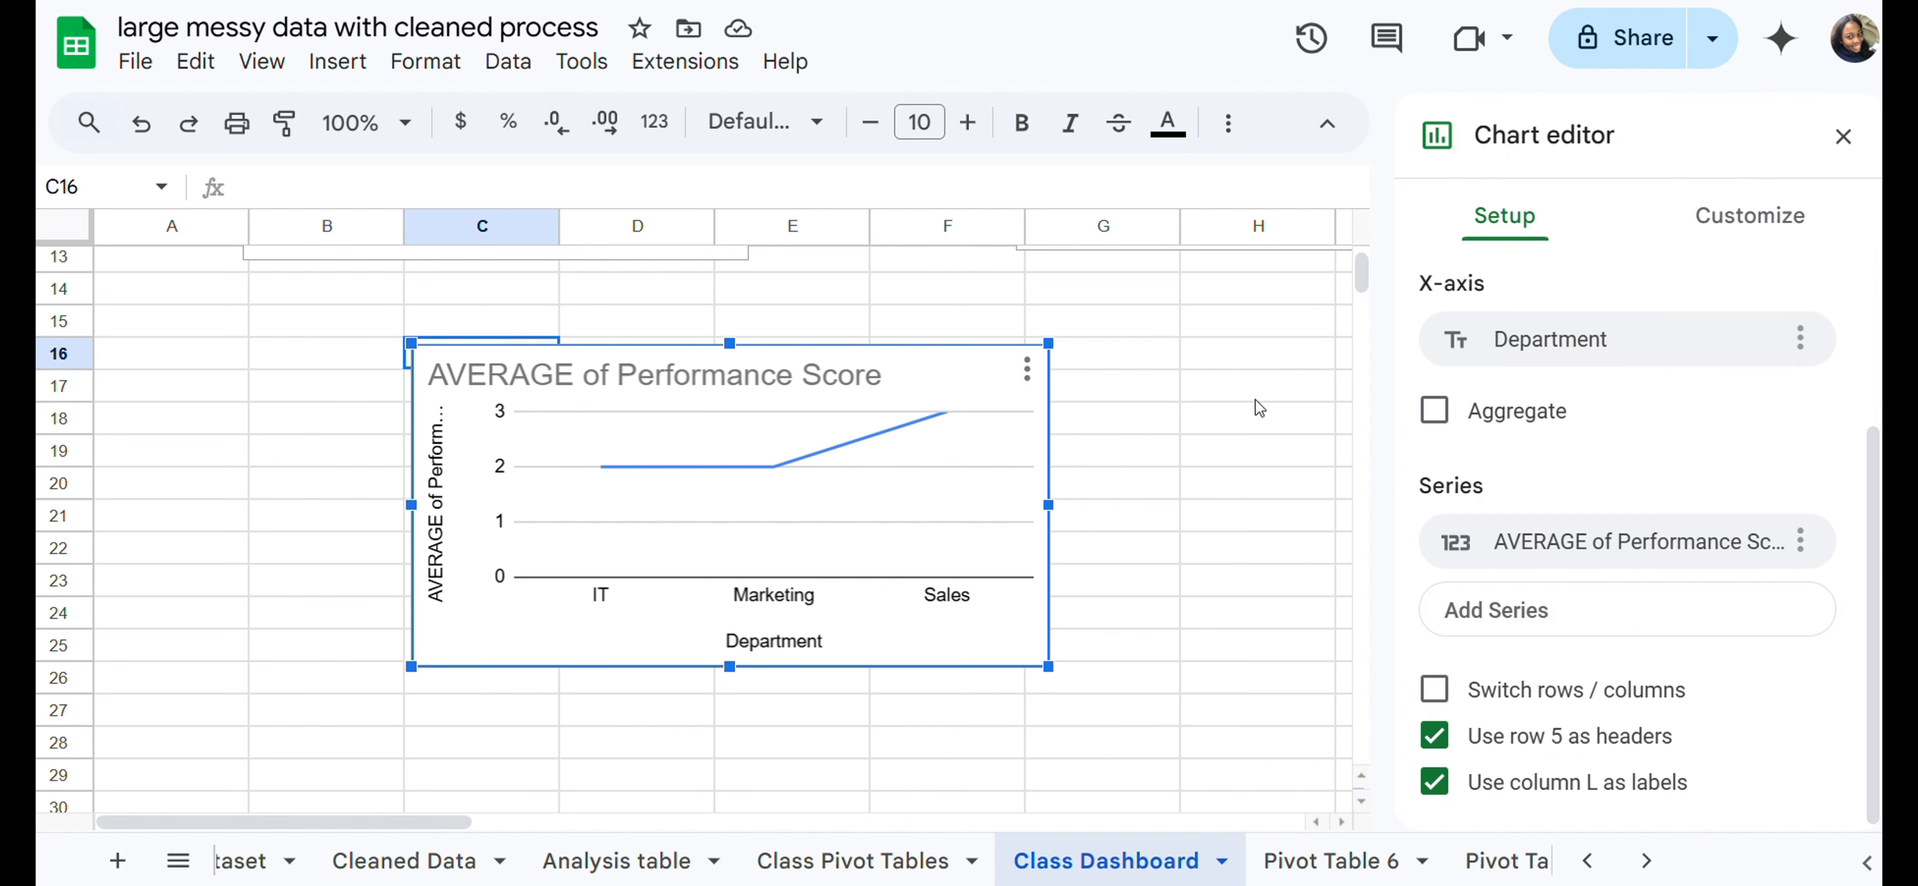
{"action": "left_click", "coordinate": [1745, 228]}
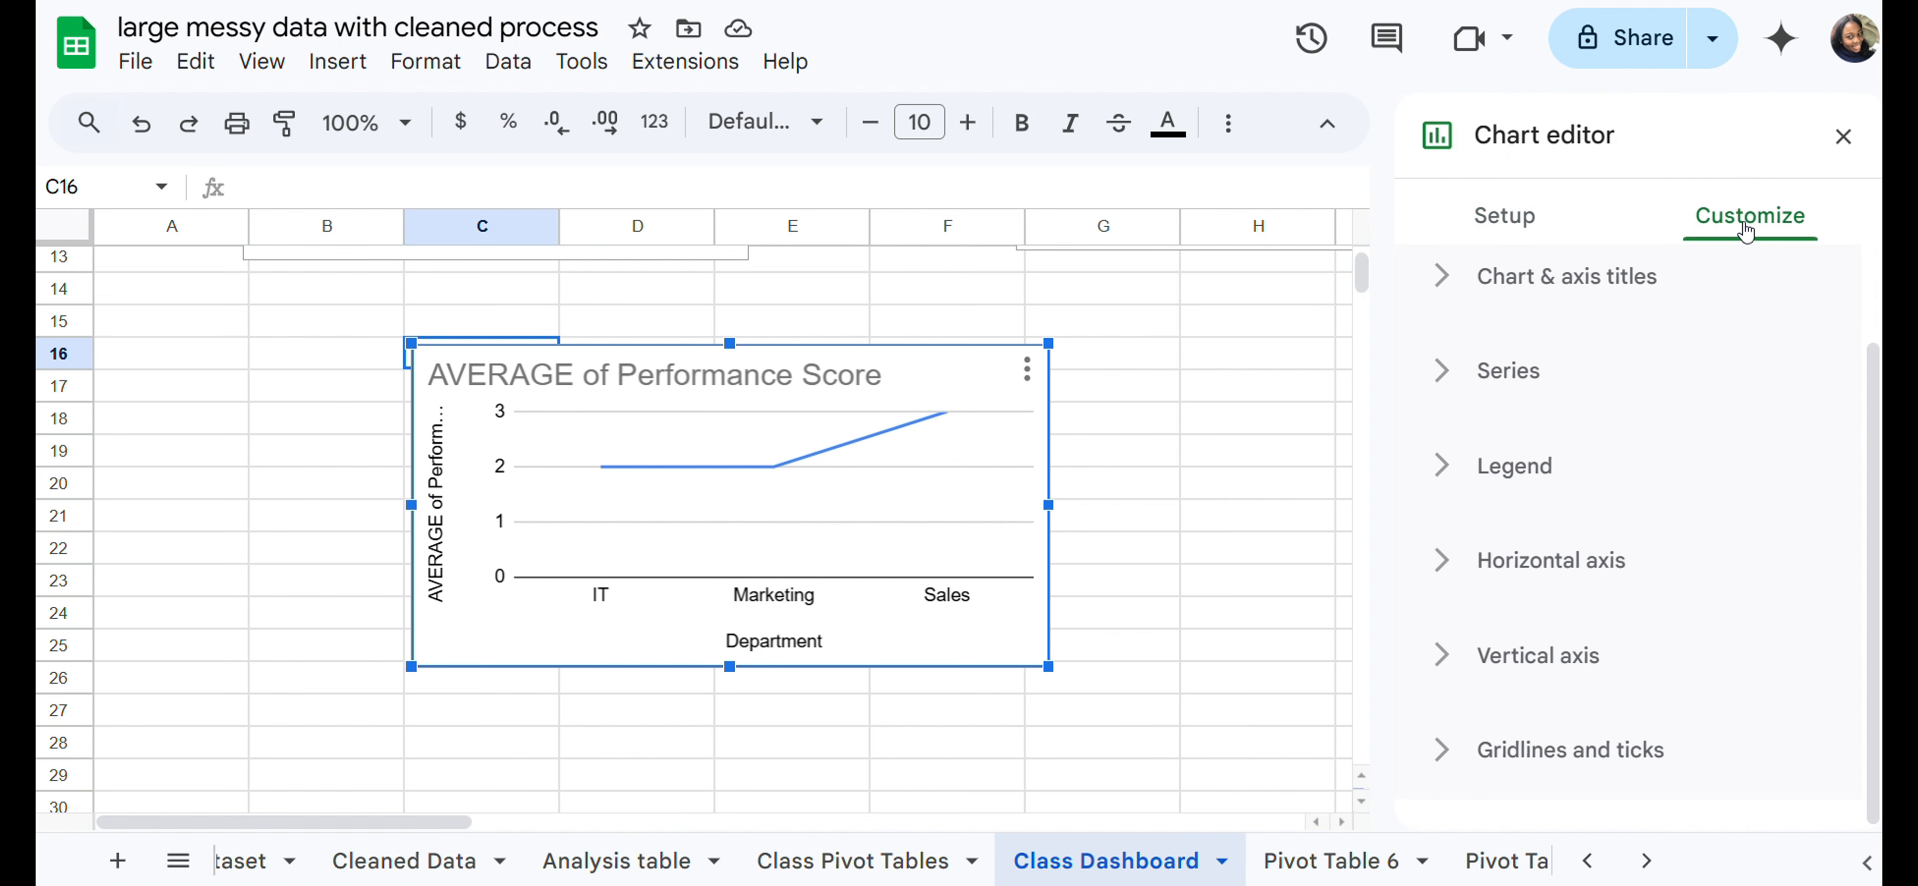
{"action": "left_click", "coordinate": [1548, 285]}
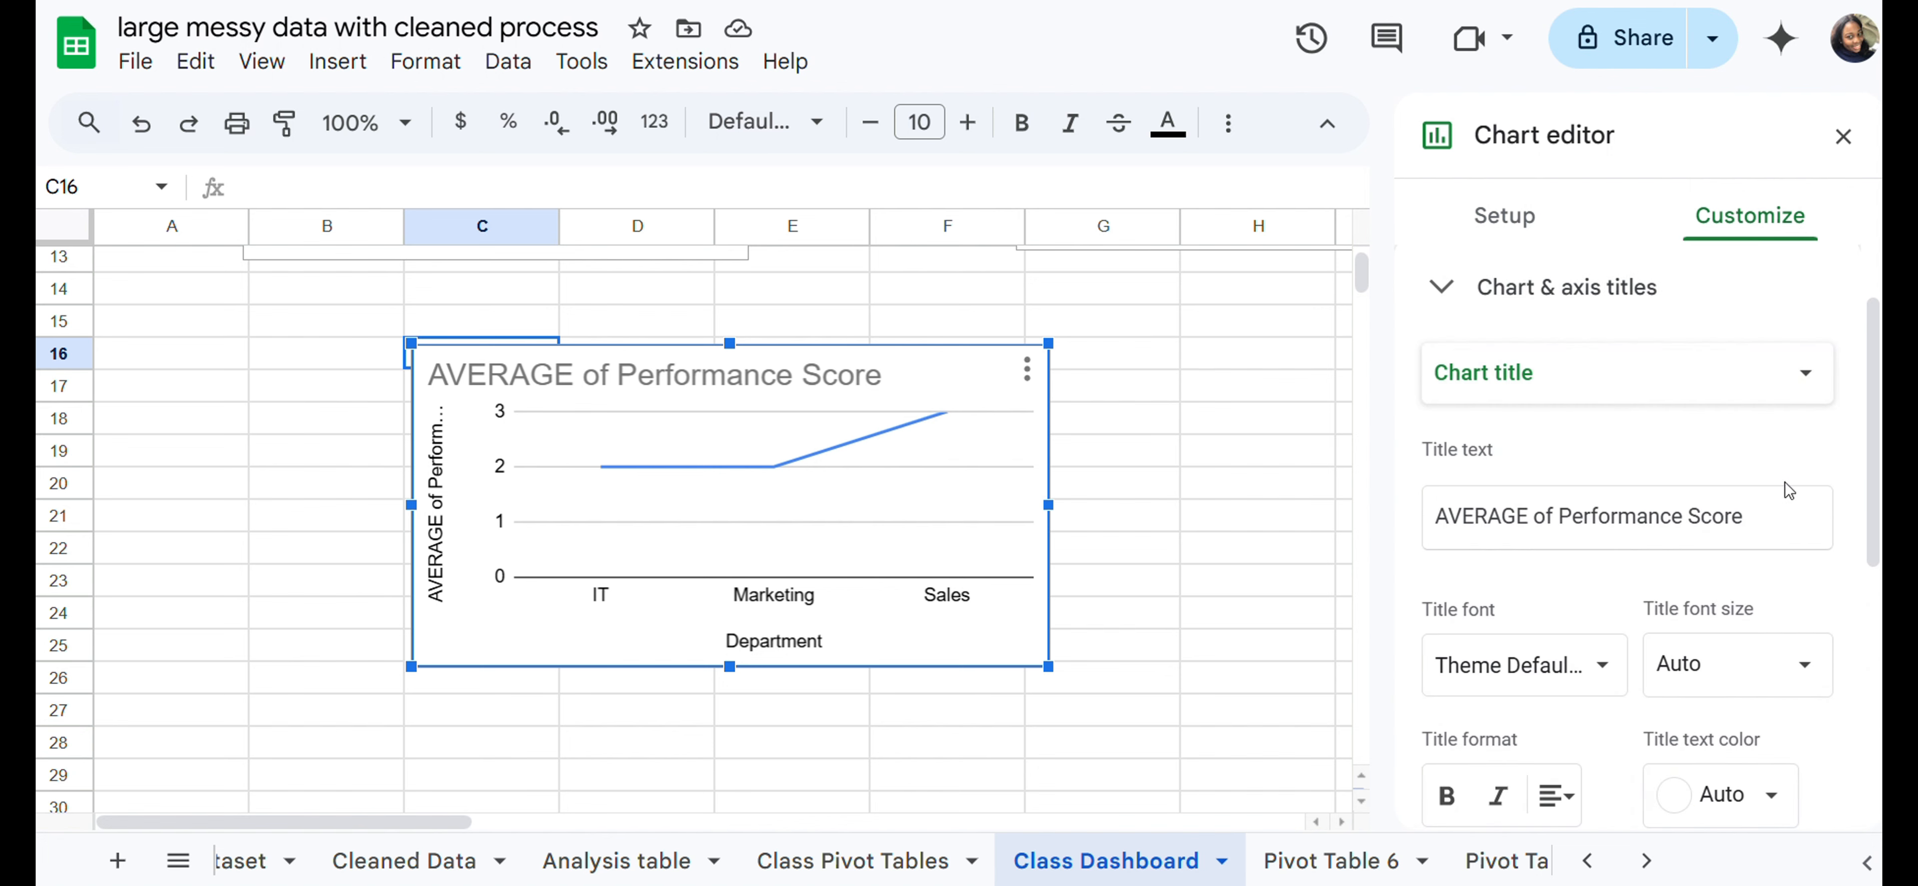
{"action": "left_click", "coordinate": [1765, 512]}
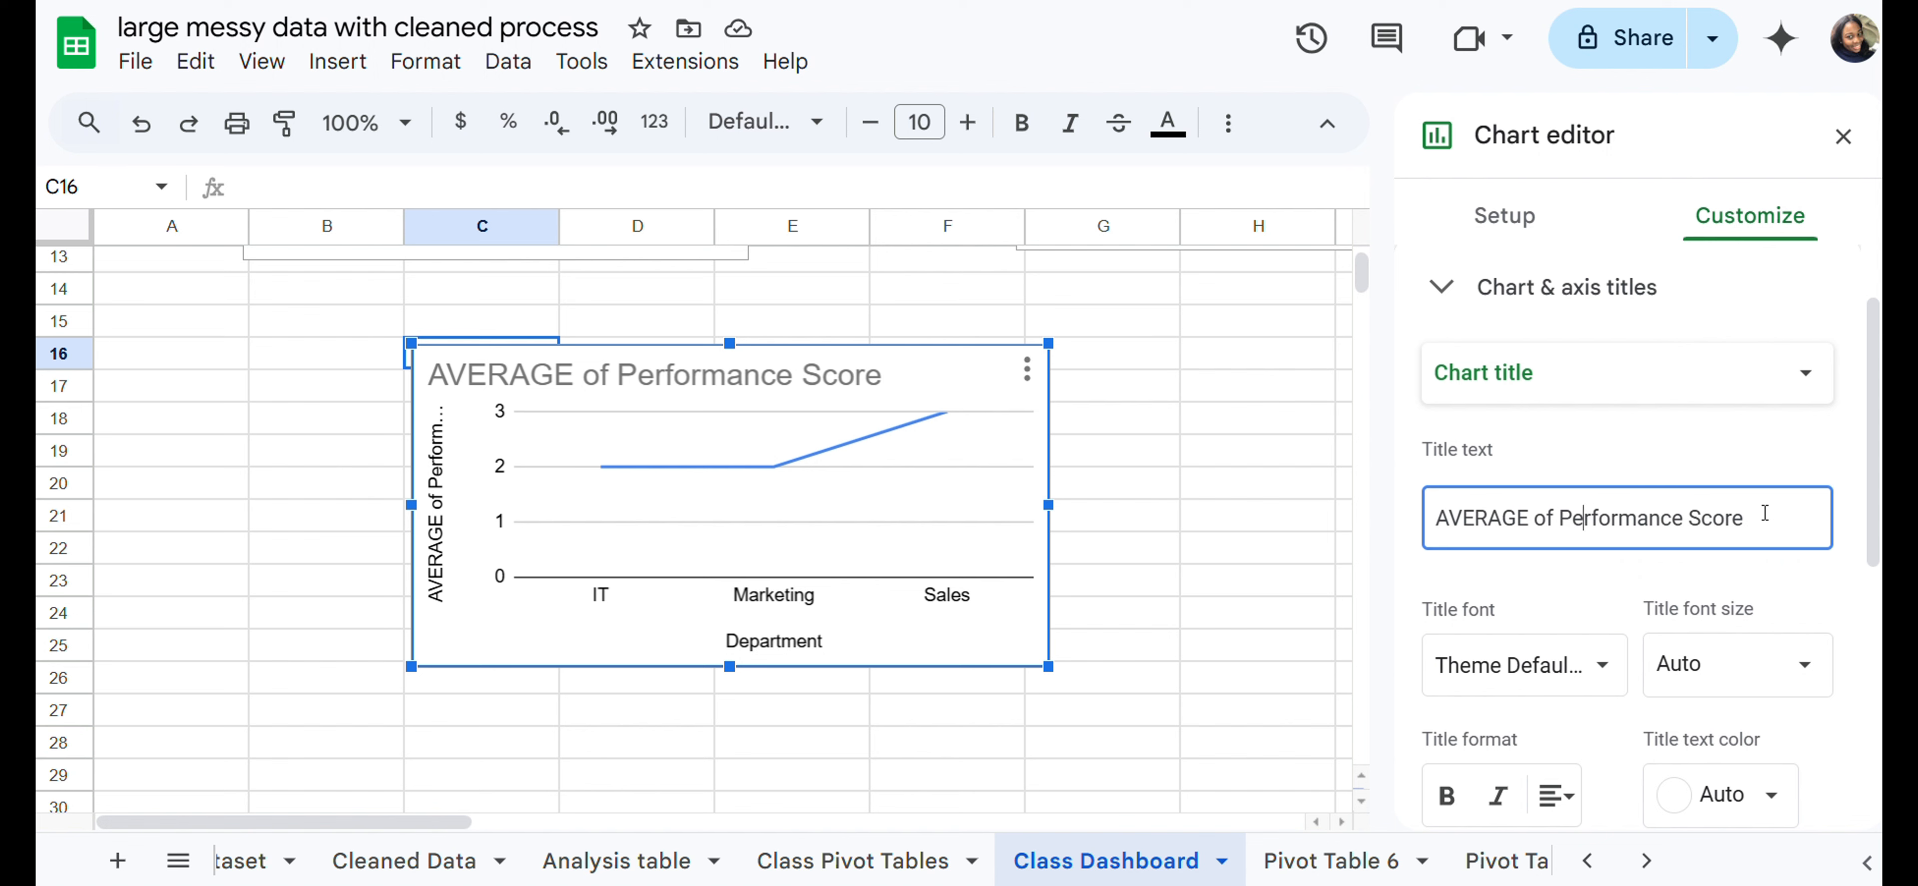
{"action": "key", "text": "BackSpace"}
{"action": "key", "text": "BackSpace"}
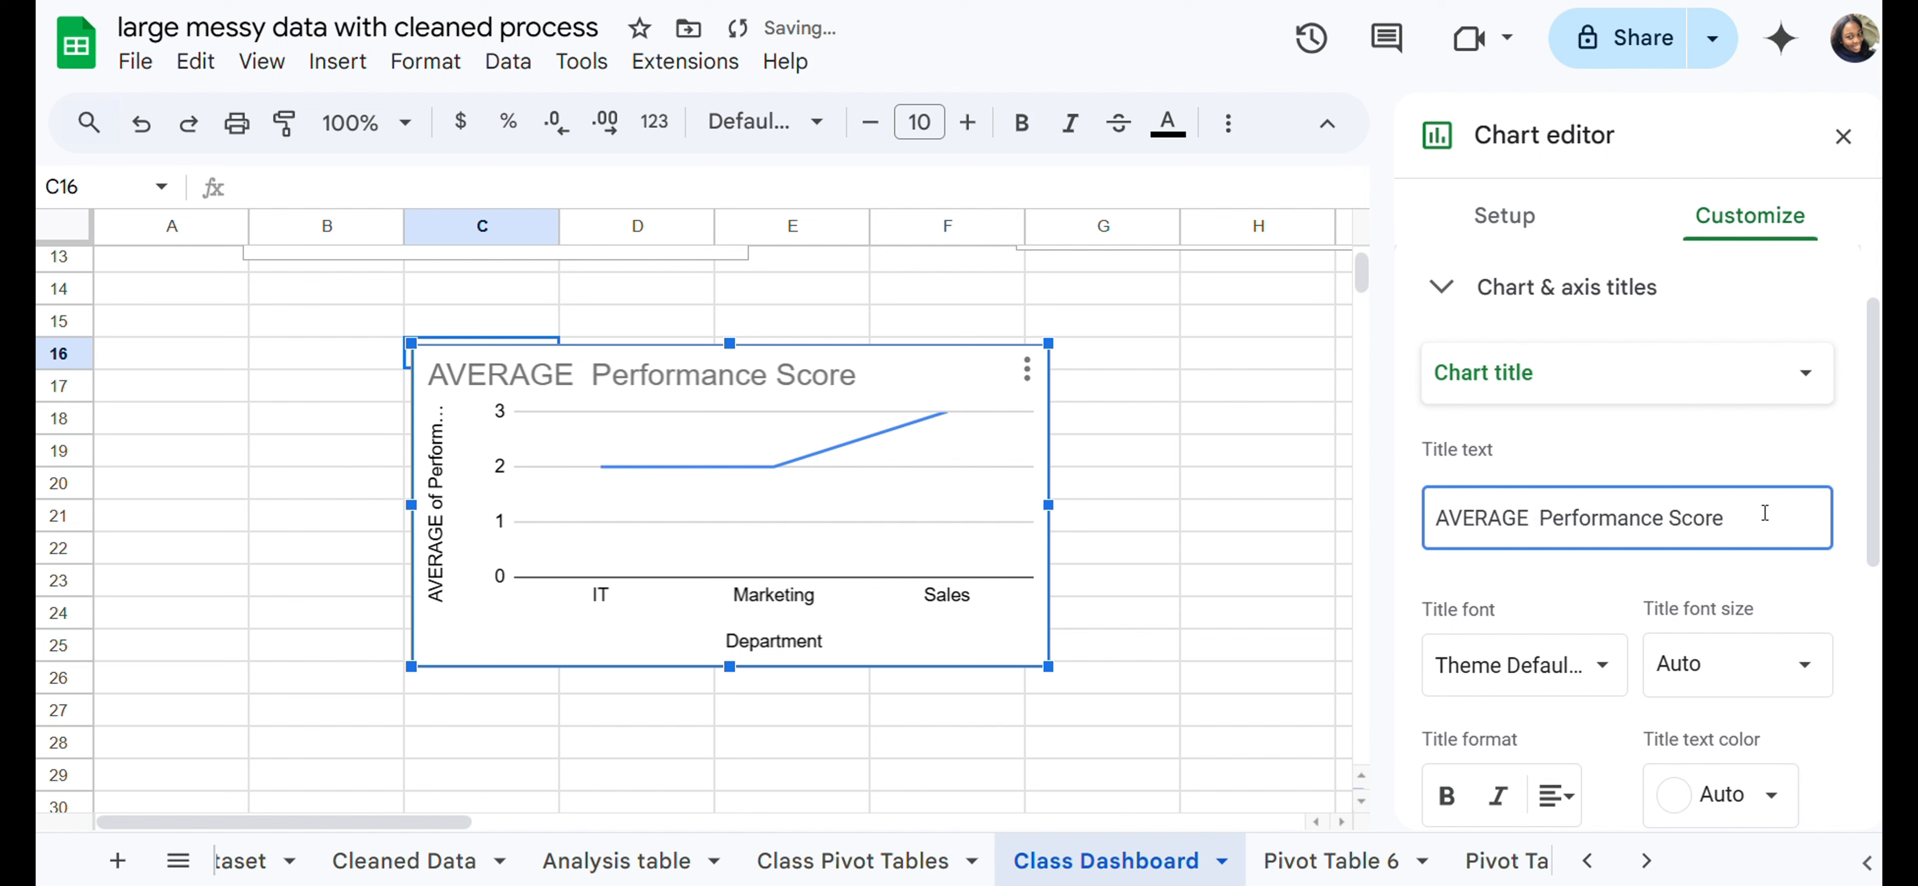
{"action": "type", "text": "By Depar"}
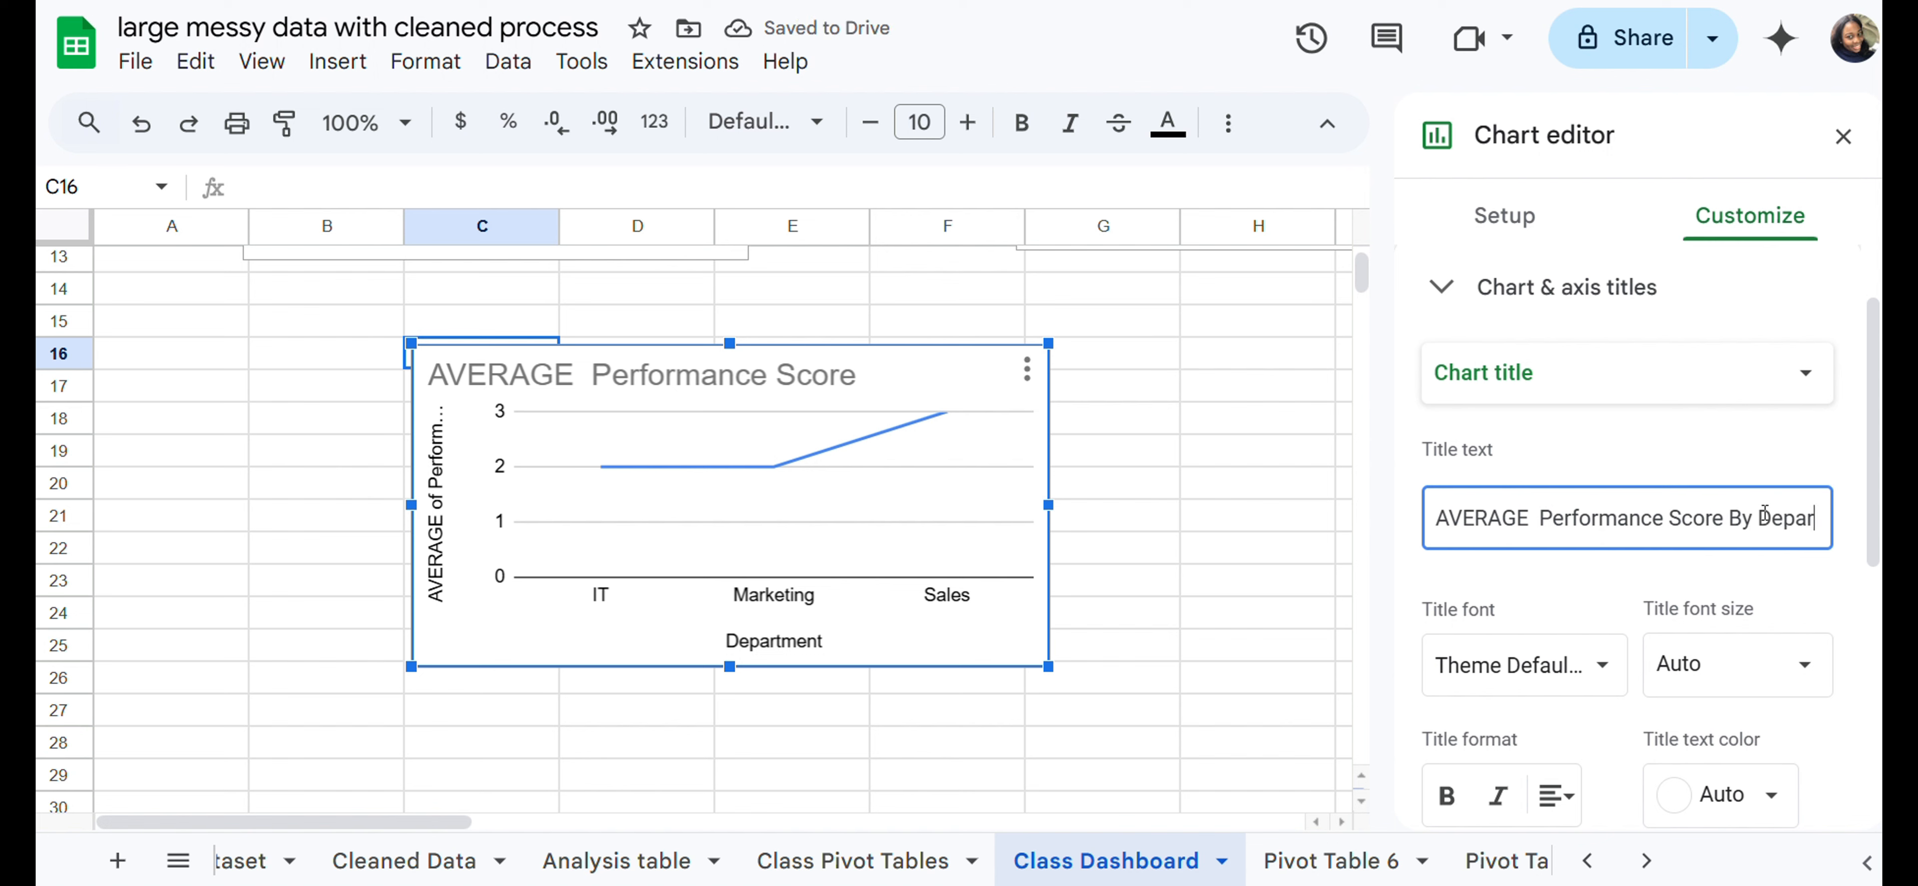
{"action": "type", "text": "tment"}
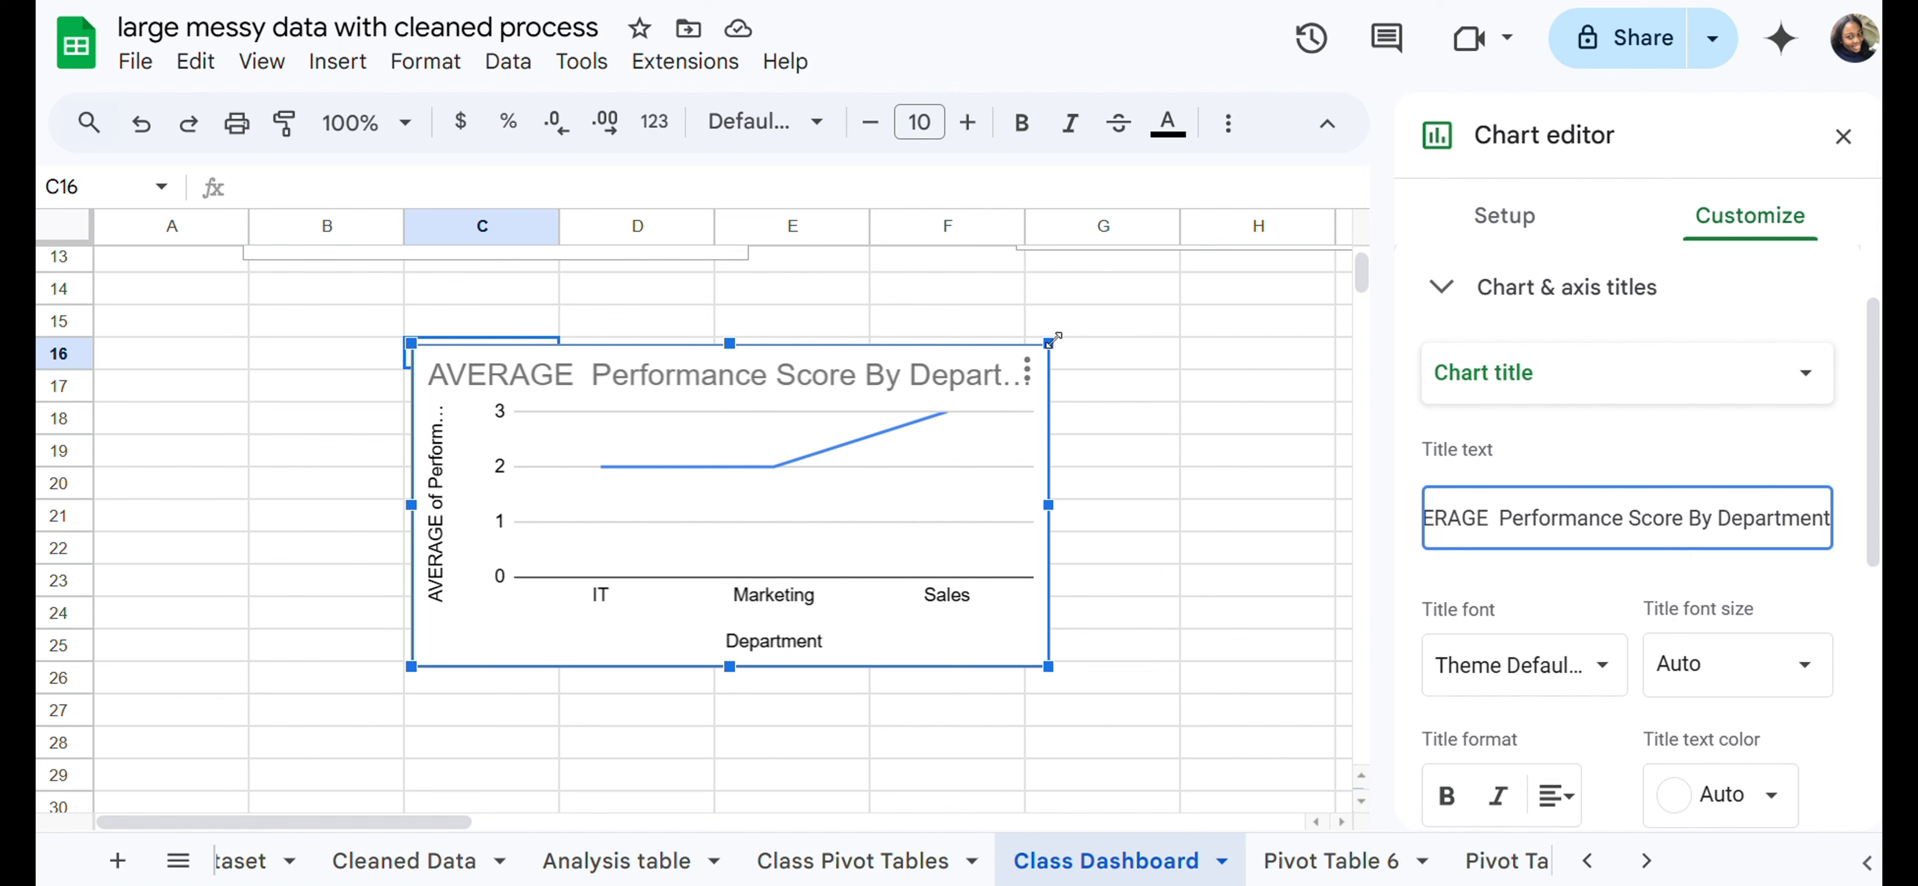
Step: Enlarge the dashboard's line chart up into row 15 and right into column G to fit its title, and close the chart editor
{"action": "left_click_drag", "start_coordinate": [1050, 341], "coordinate": [1124, 308]}
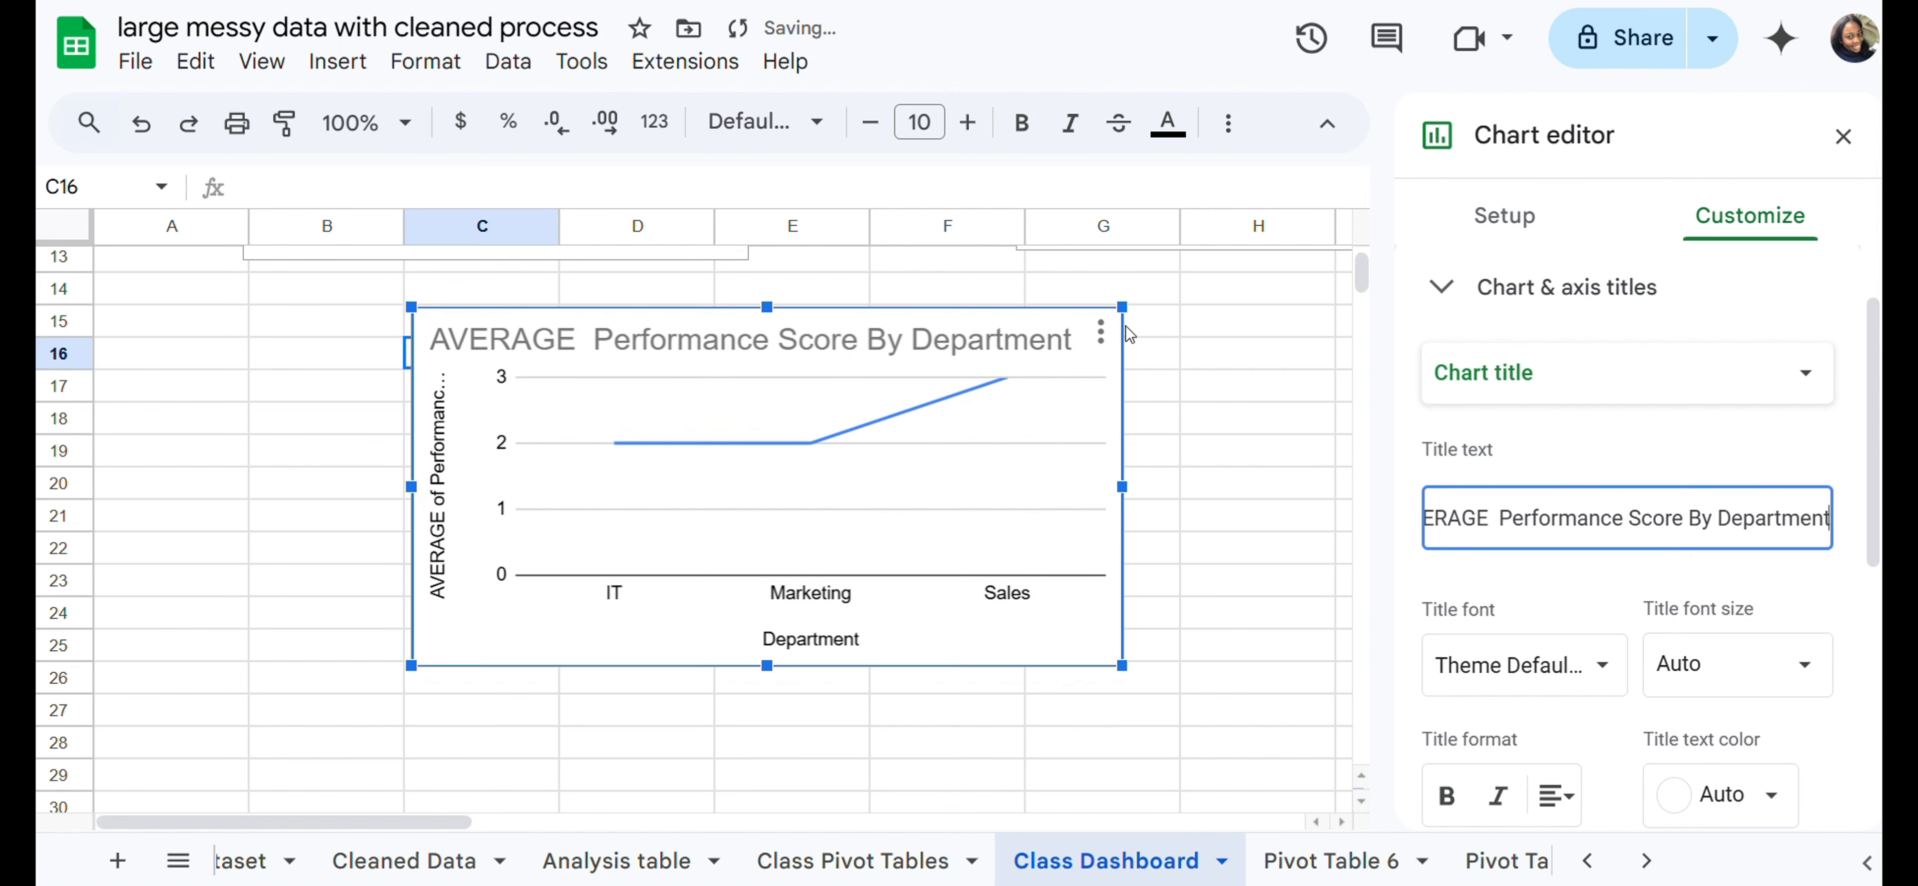
{"action": "left_click", "coordinate": [1175, 379]}
{"action": "scroll", "coordinate": [1176, 378], "scroll_direction": "up", "scroll_amount": 3}
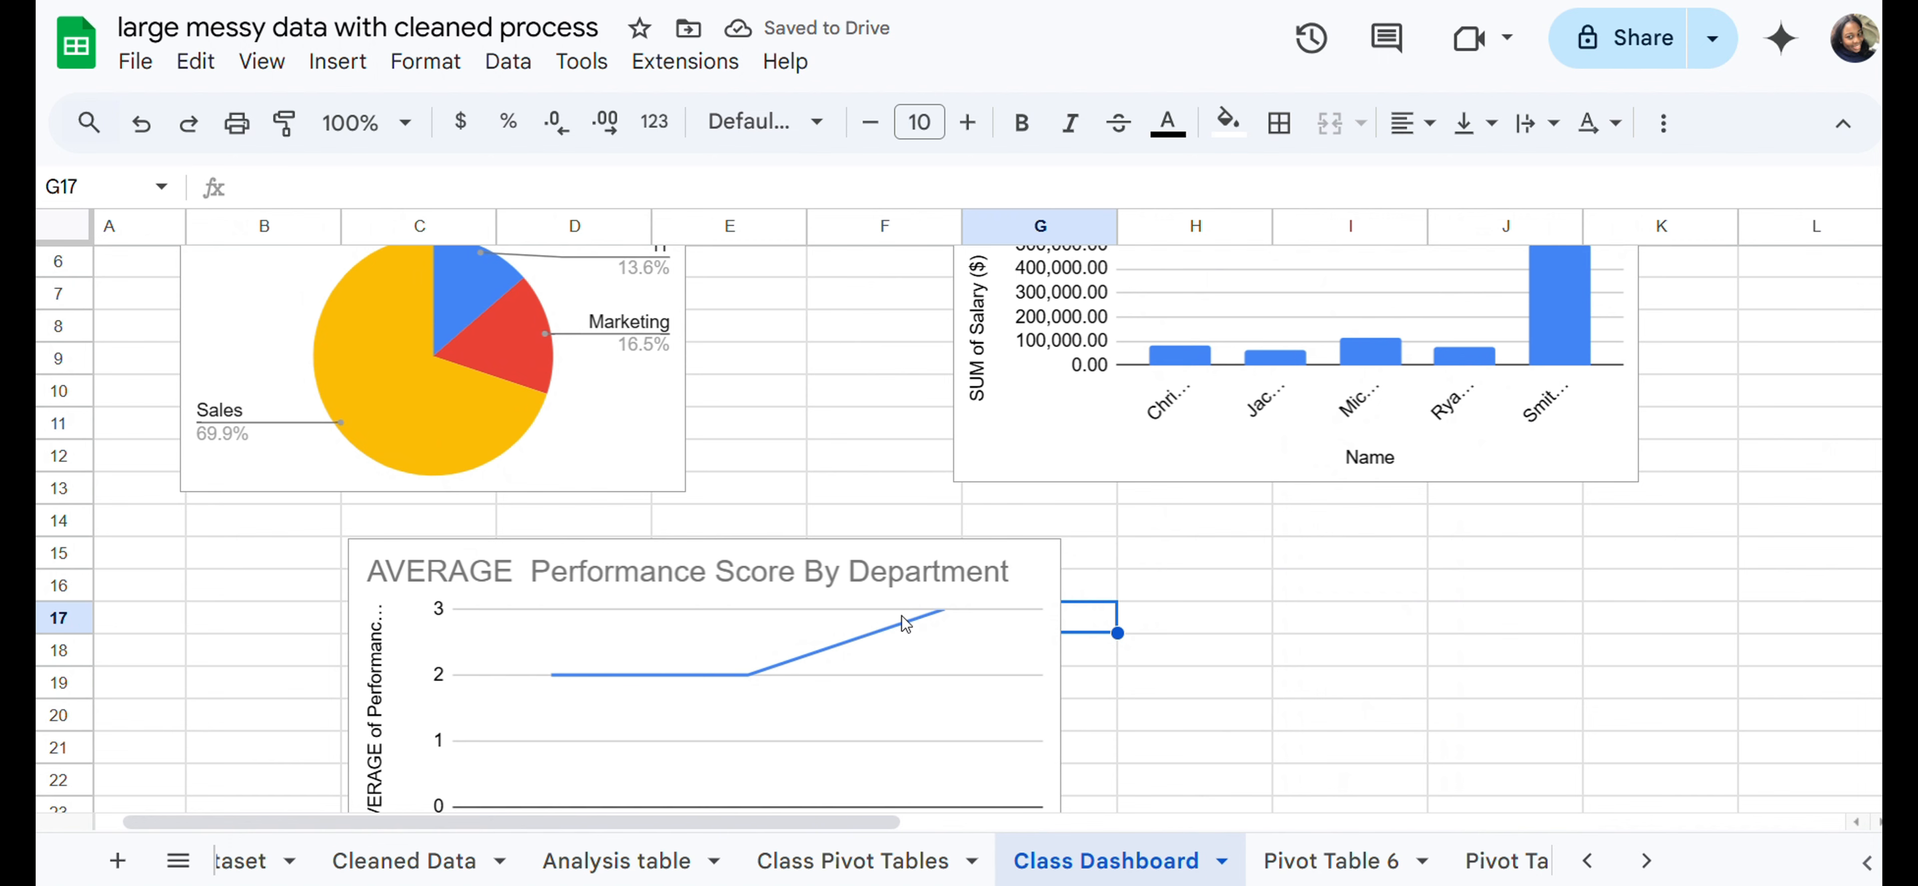
Step: Shrink the line chart from its upper-right corner so it starts at row 16 and ends just inside column G
{"action": "left_click", "coordinate": [902, 624]}
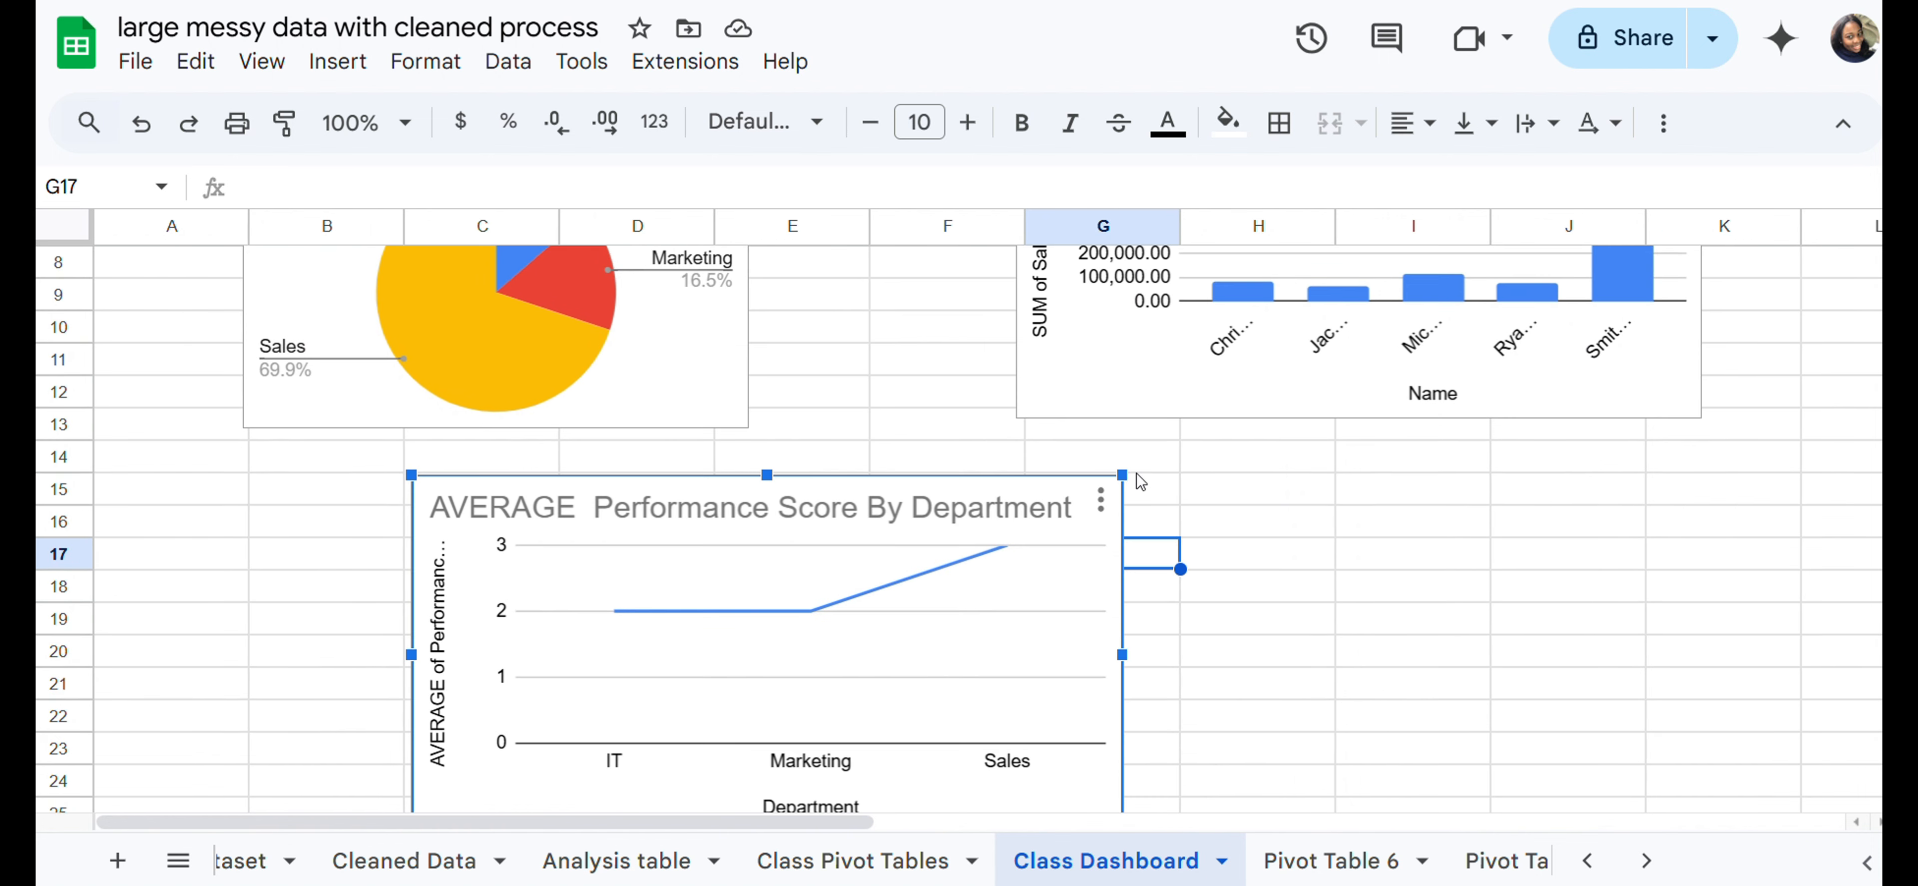
{"action": "left_click_drag", "start_coordinate": [1123, 479], "coordinate": [1050, 534]}
{"action": "scroll", "coordinate": [1169, 625], "scroll_direction": "down", "scroll_amount": 3}
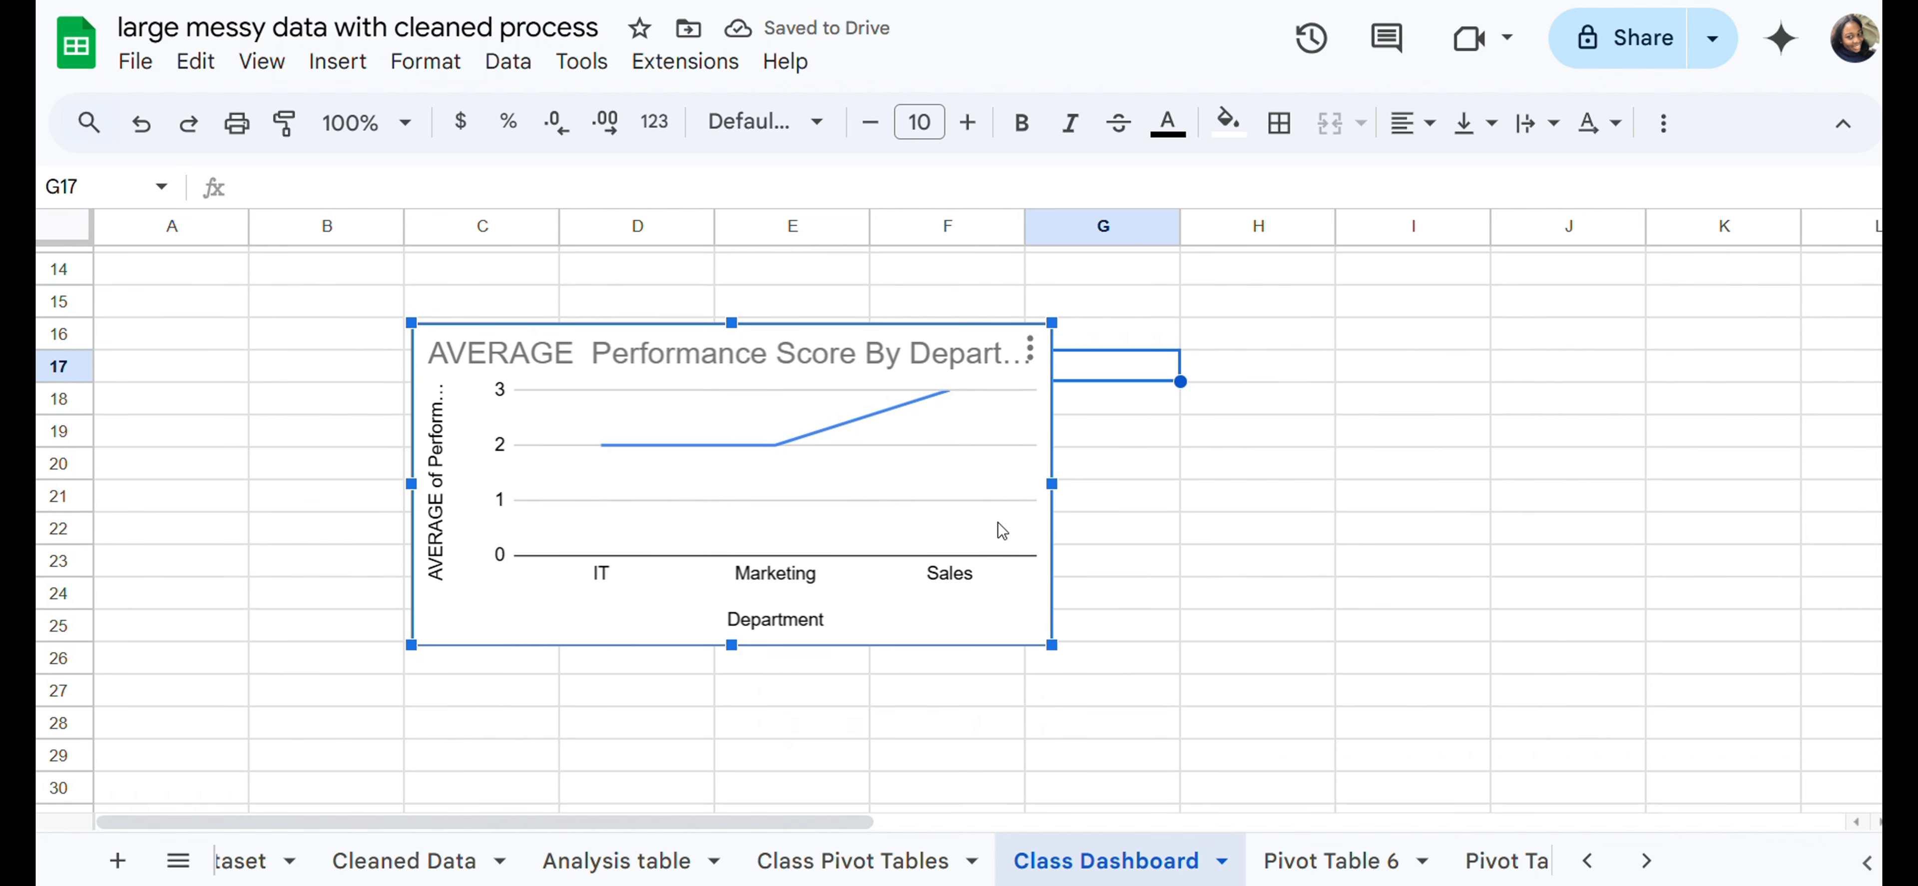
Step: Look through the line chart's setup, legend and gridline-and-tick options in the chart editor, and close the editor
{"action": "left_click", "coordinate": [1030, 347]}
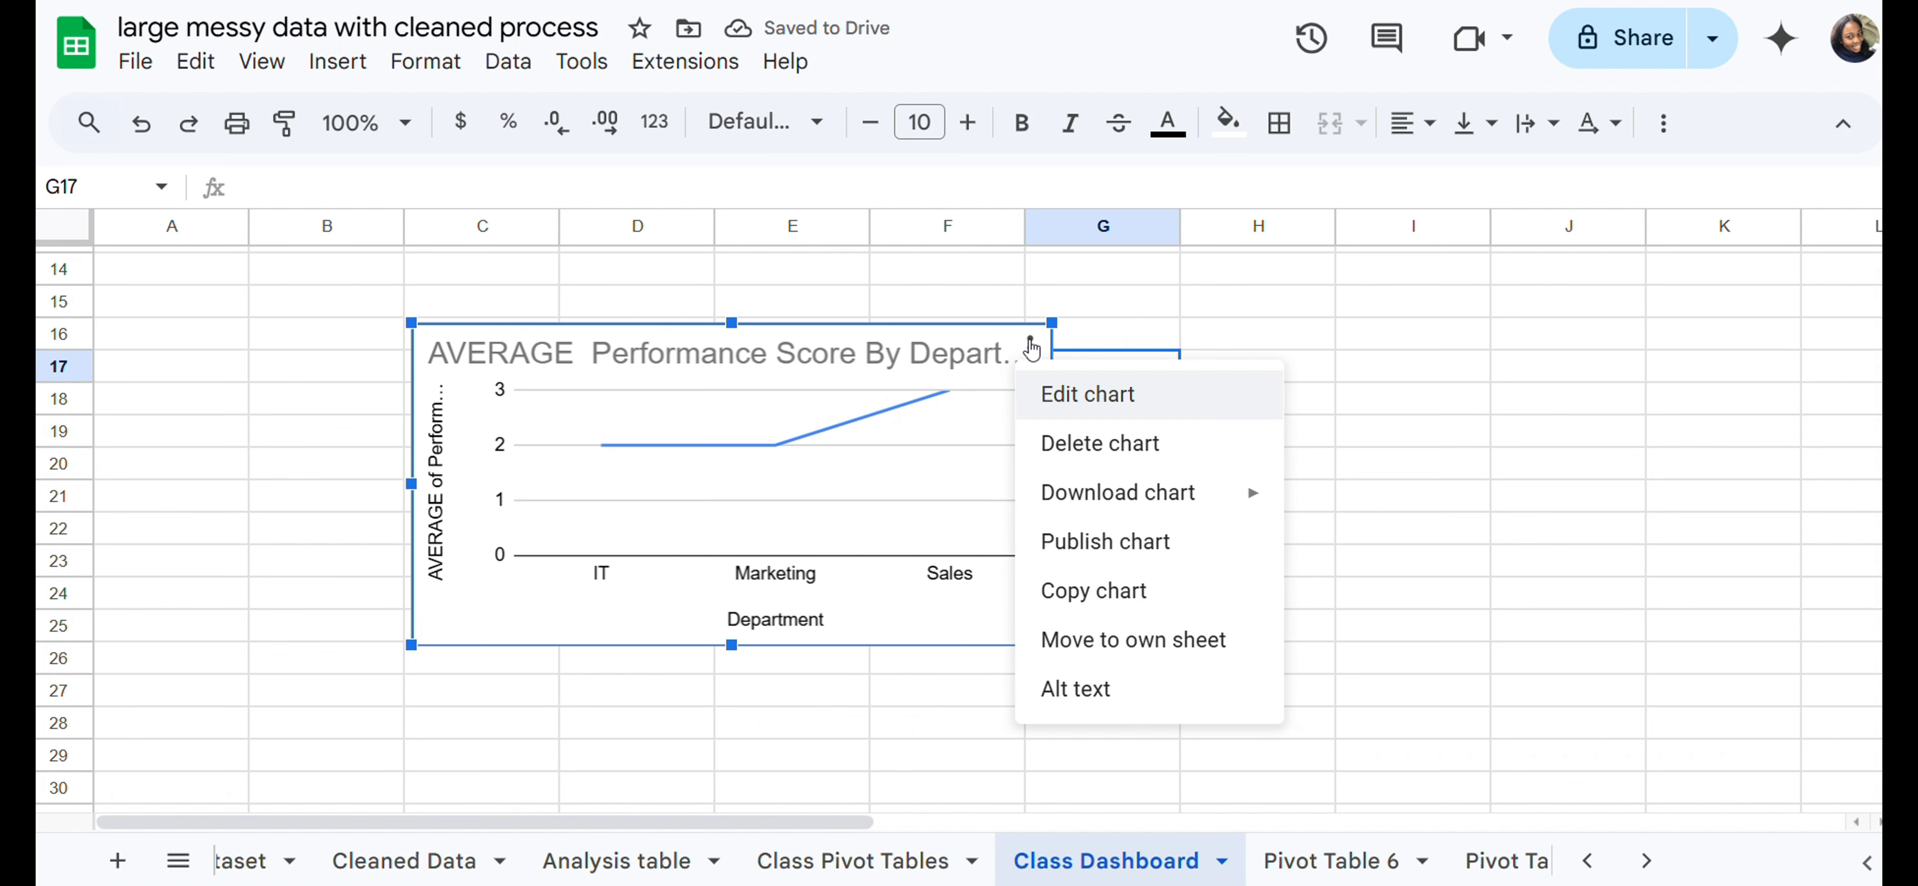
{"action": "left_click", "coordinate": [1115, 402]}
{"action": "scroll", "coordinate": [1568, 542], "scroll_direction": "down", "scroll_amount": 2}
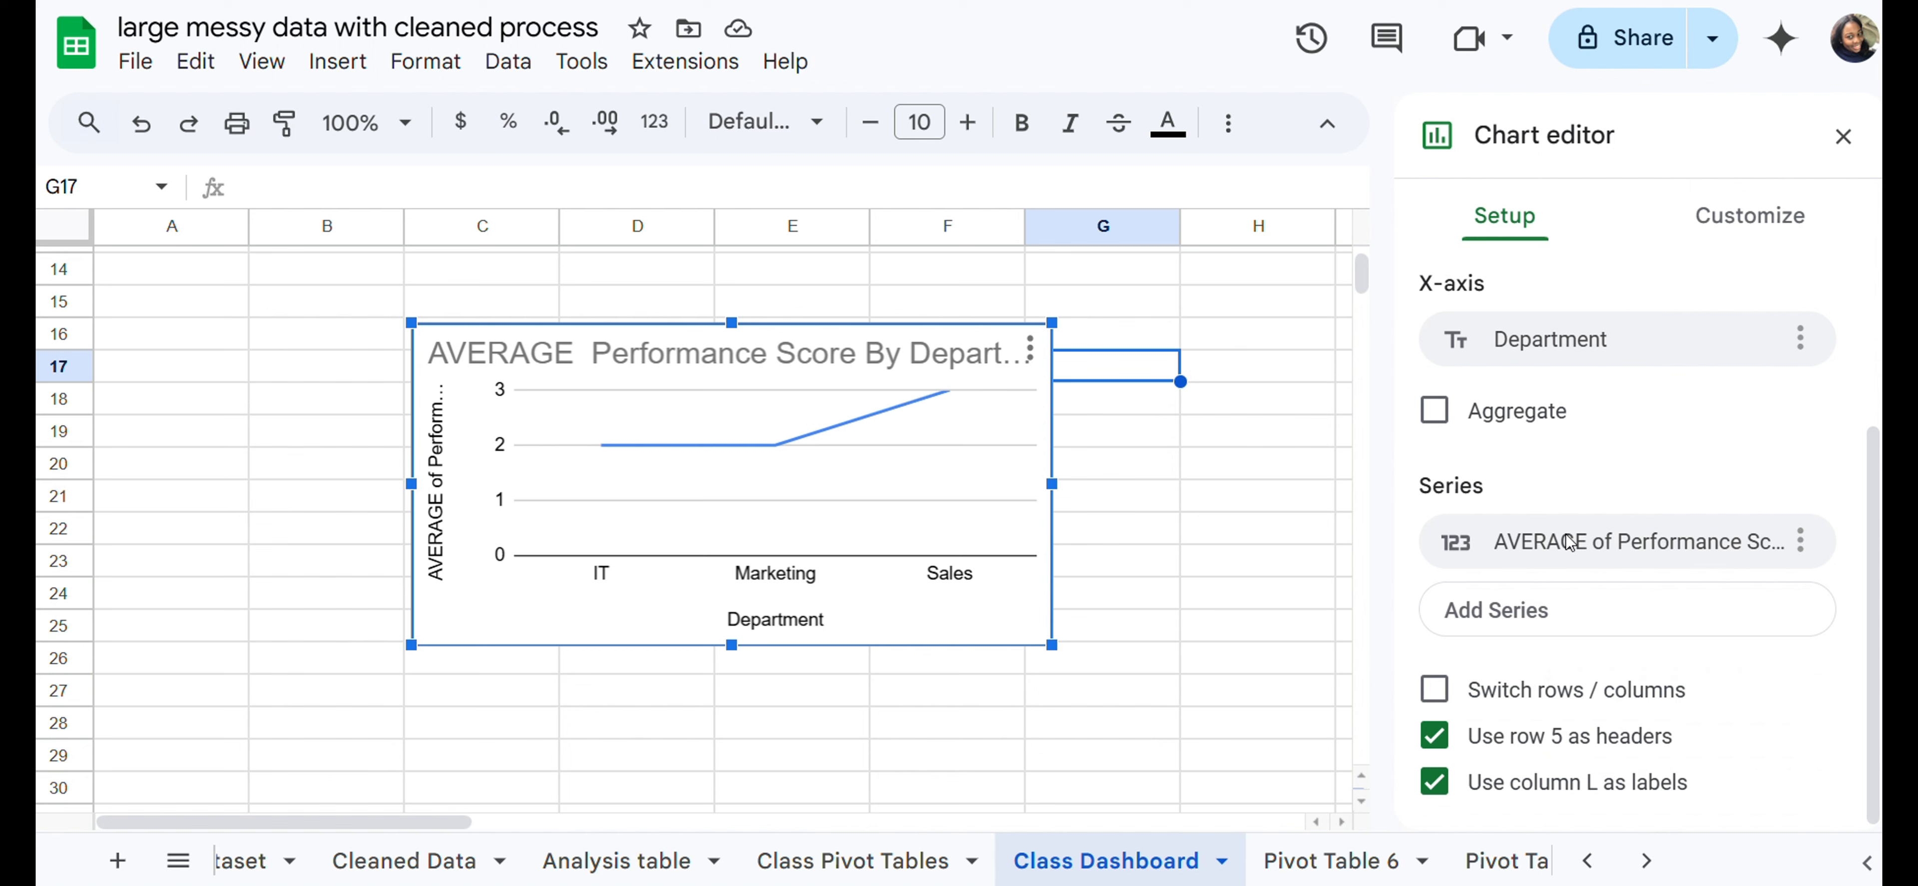
{"action": "left_click", "coordinate": [1727, 227]}
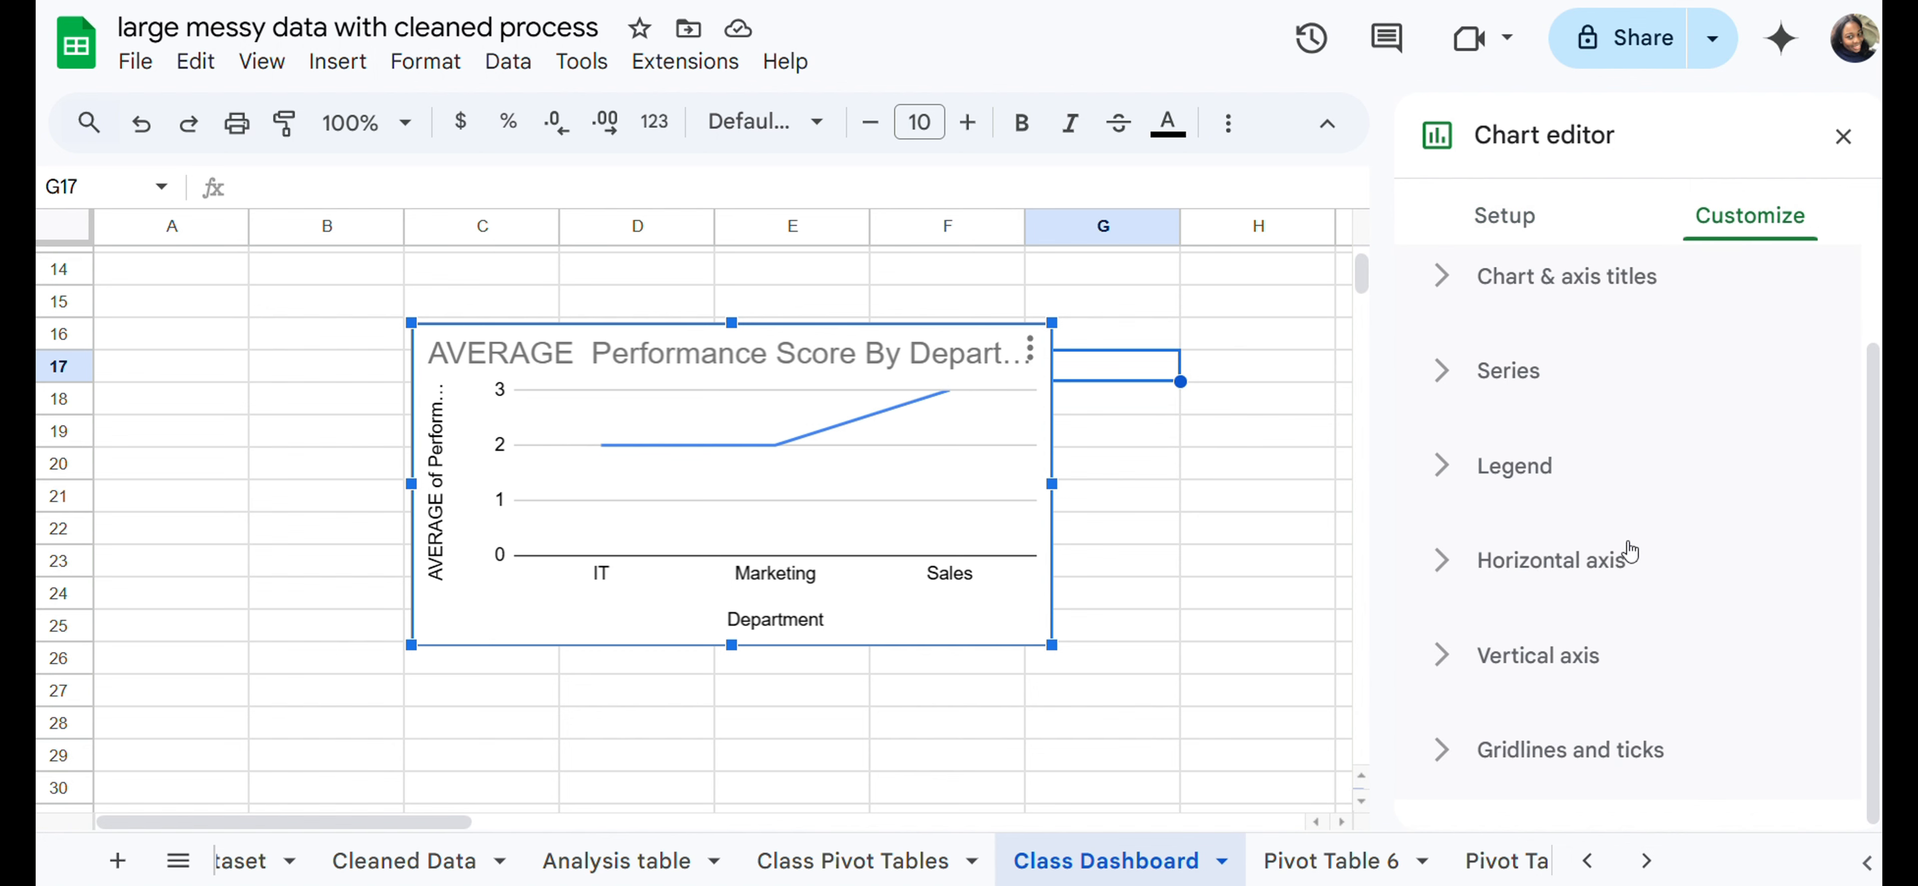
{"action": "left_click", "coordinate": [1516, 477]}
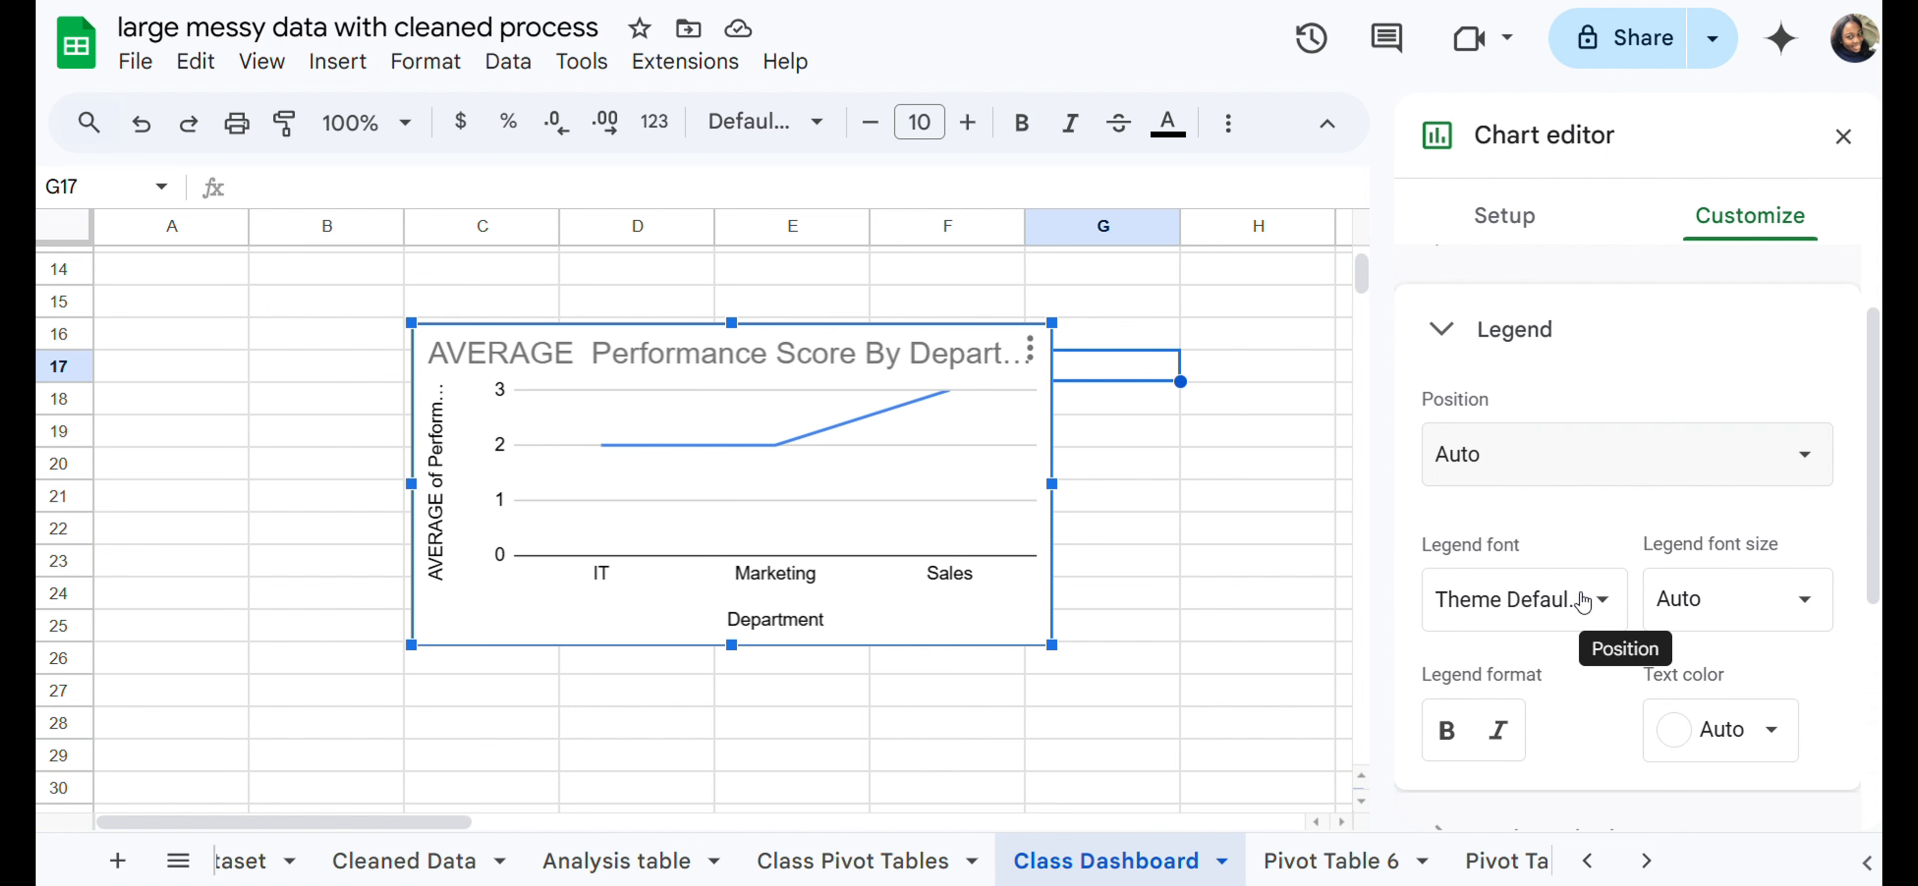
{"action": "scroll", "coordinate": [1584, 600], "scroll_direction": "down", "scroll_amount": 3}
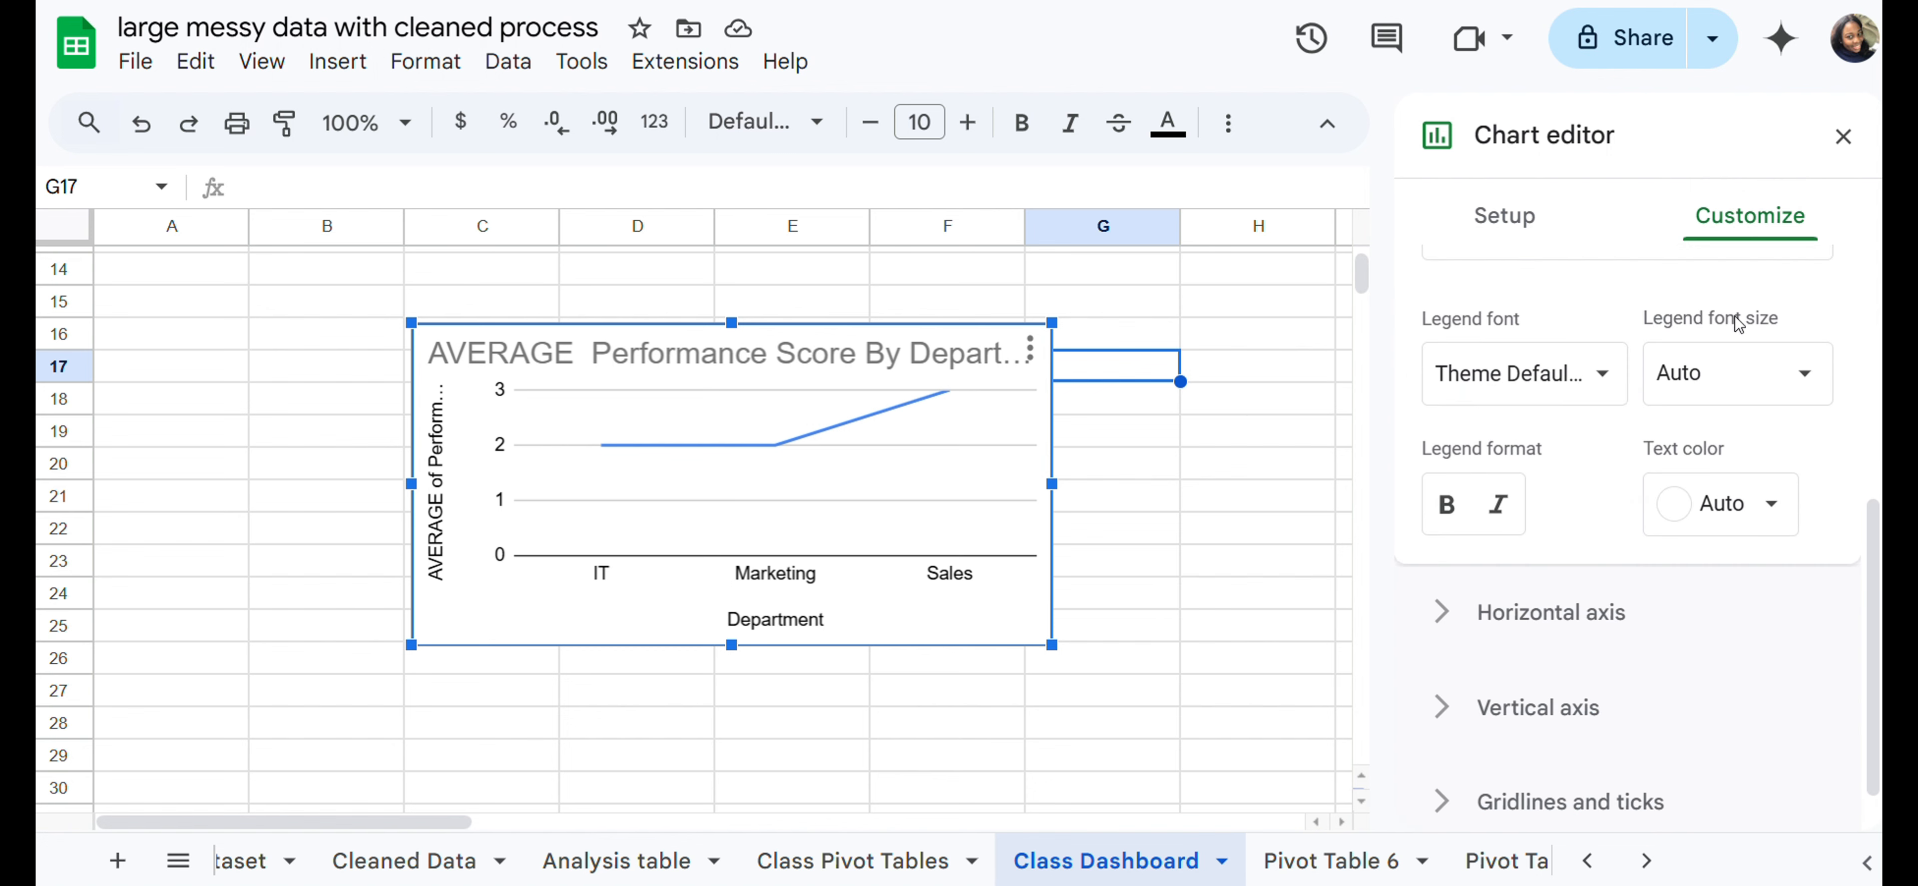
{"action": "scroll", "coordinate": [1534, 406], "scroll_direction": "up", "scroll_amount": 3}
{"action": "left_click", "coordinate": [890, 455]}
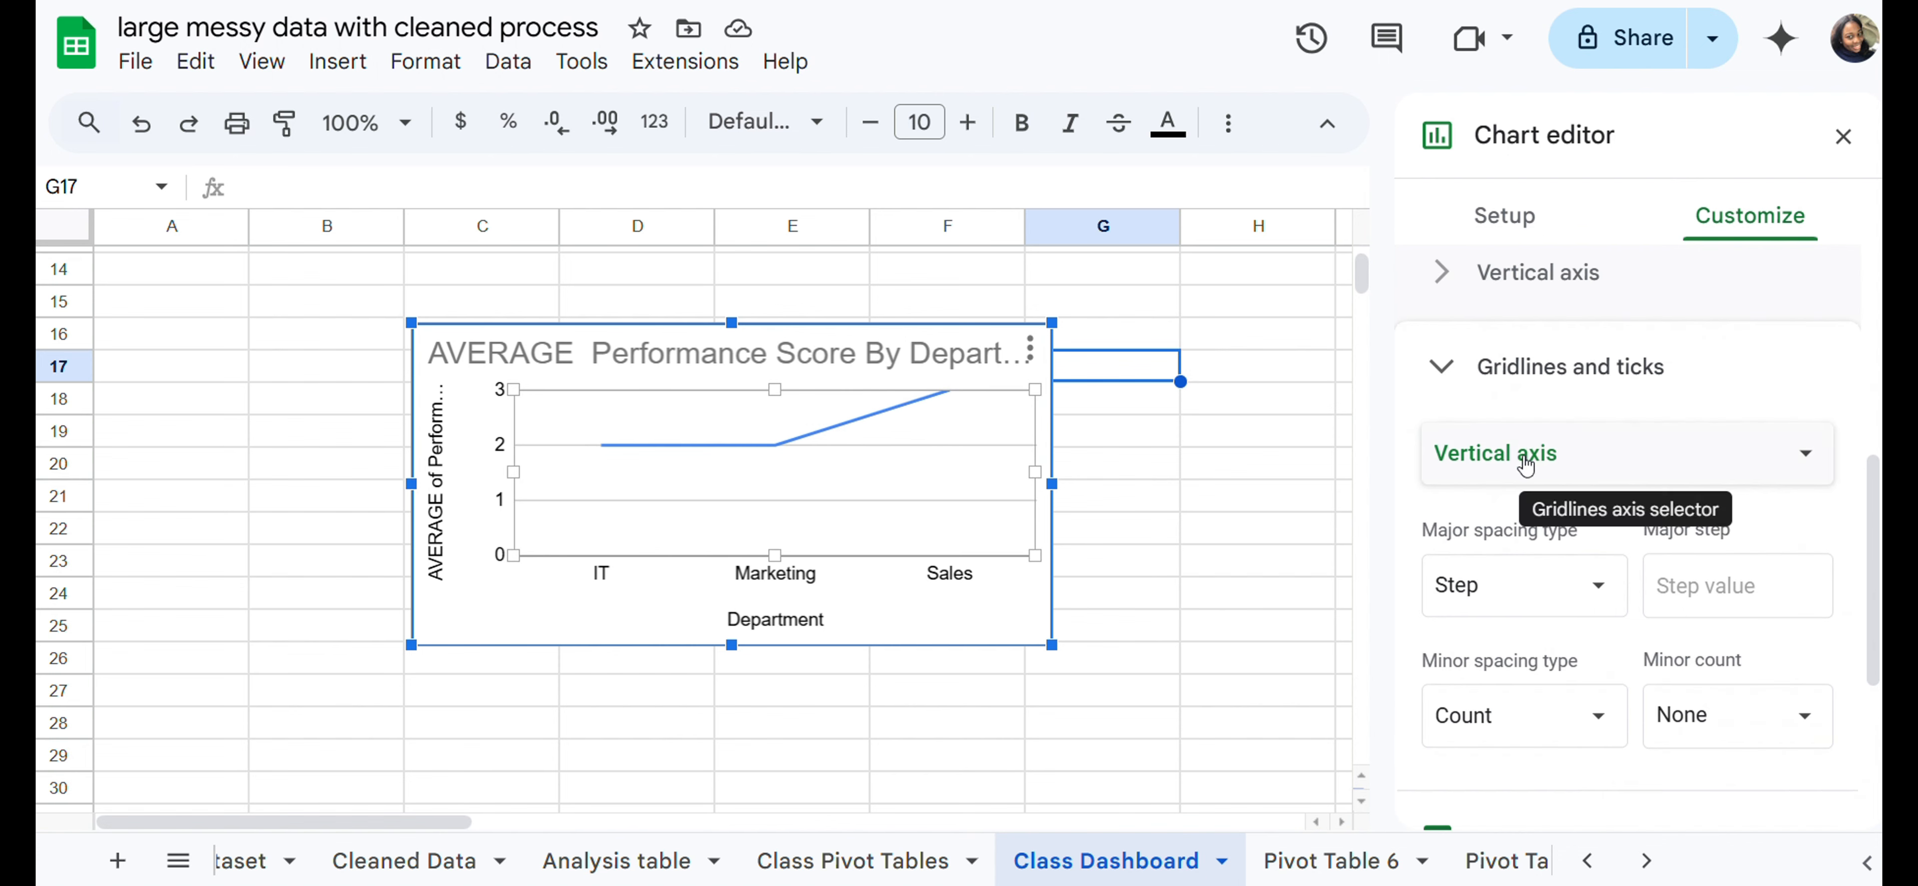
{"action": "left_click", "coordinate": [1526, 464]}
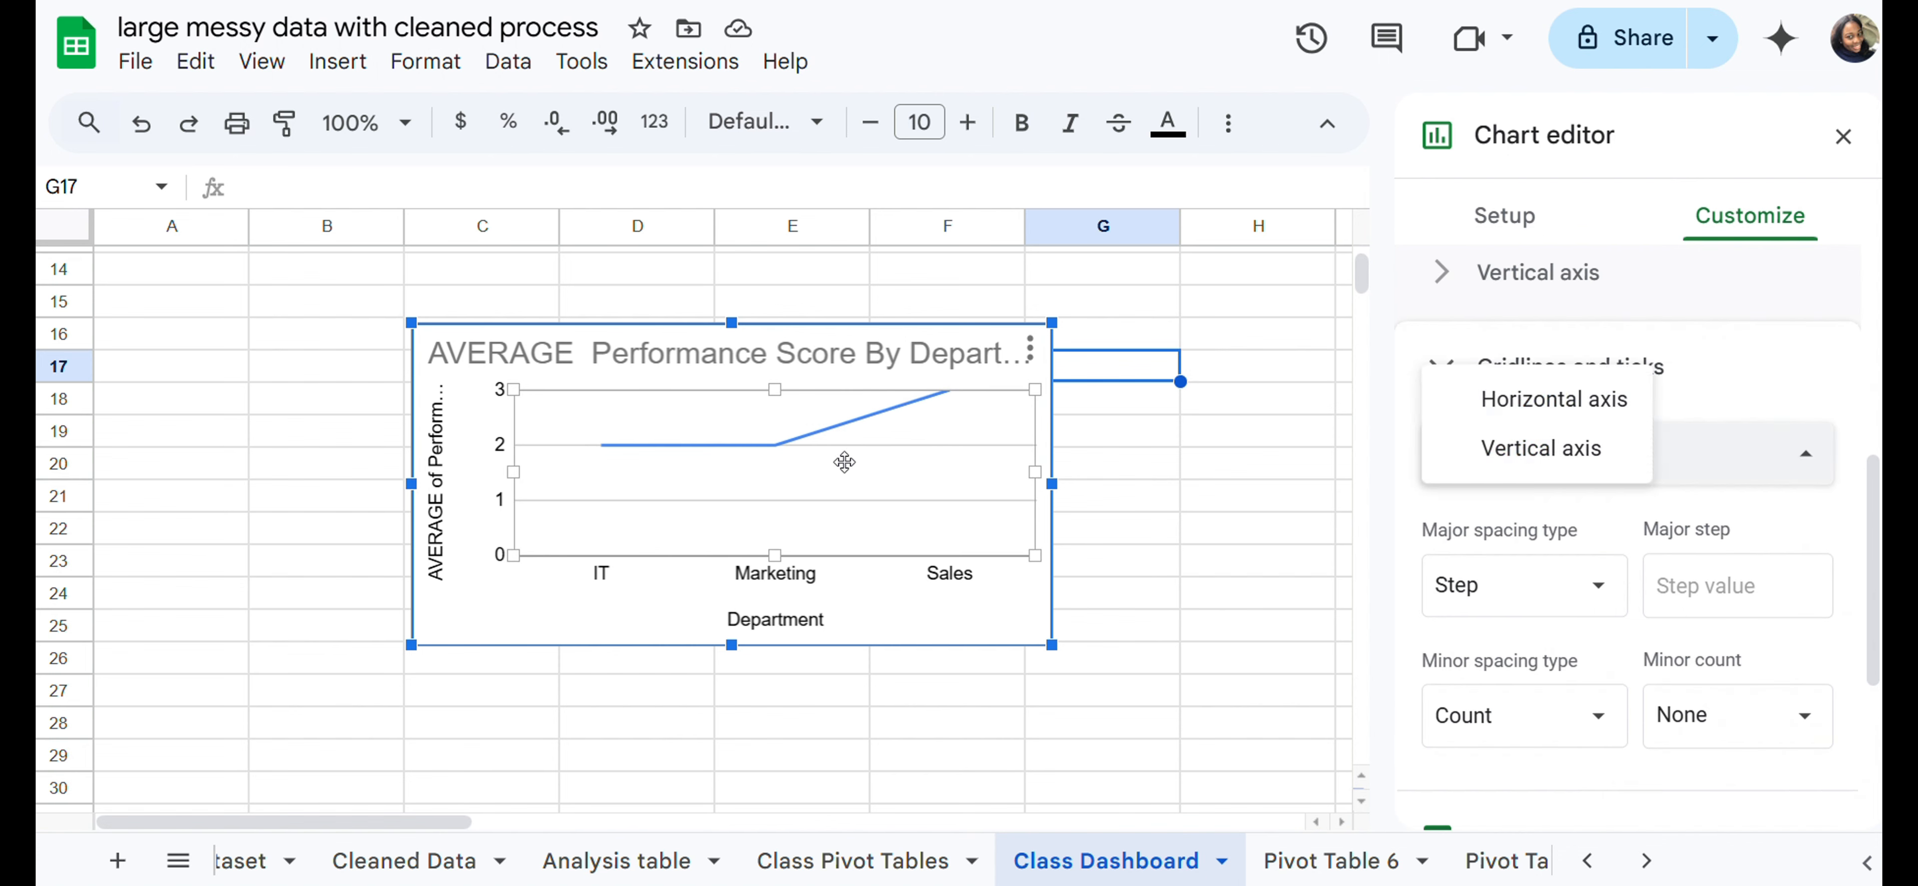
{"action": "left_click", "coordinate": [1602, 591]}
{"action": "left_click", "coordinate": [1597, 589]}
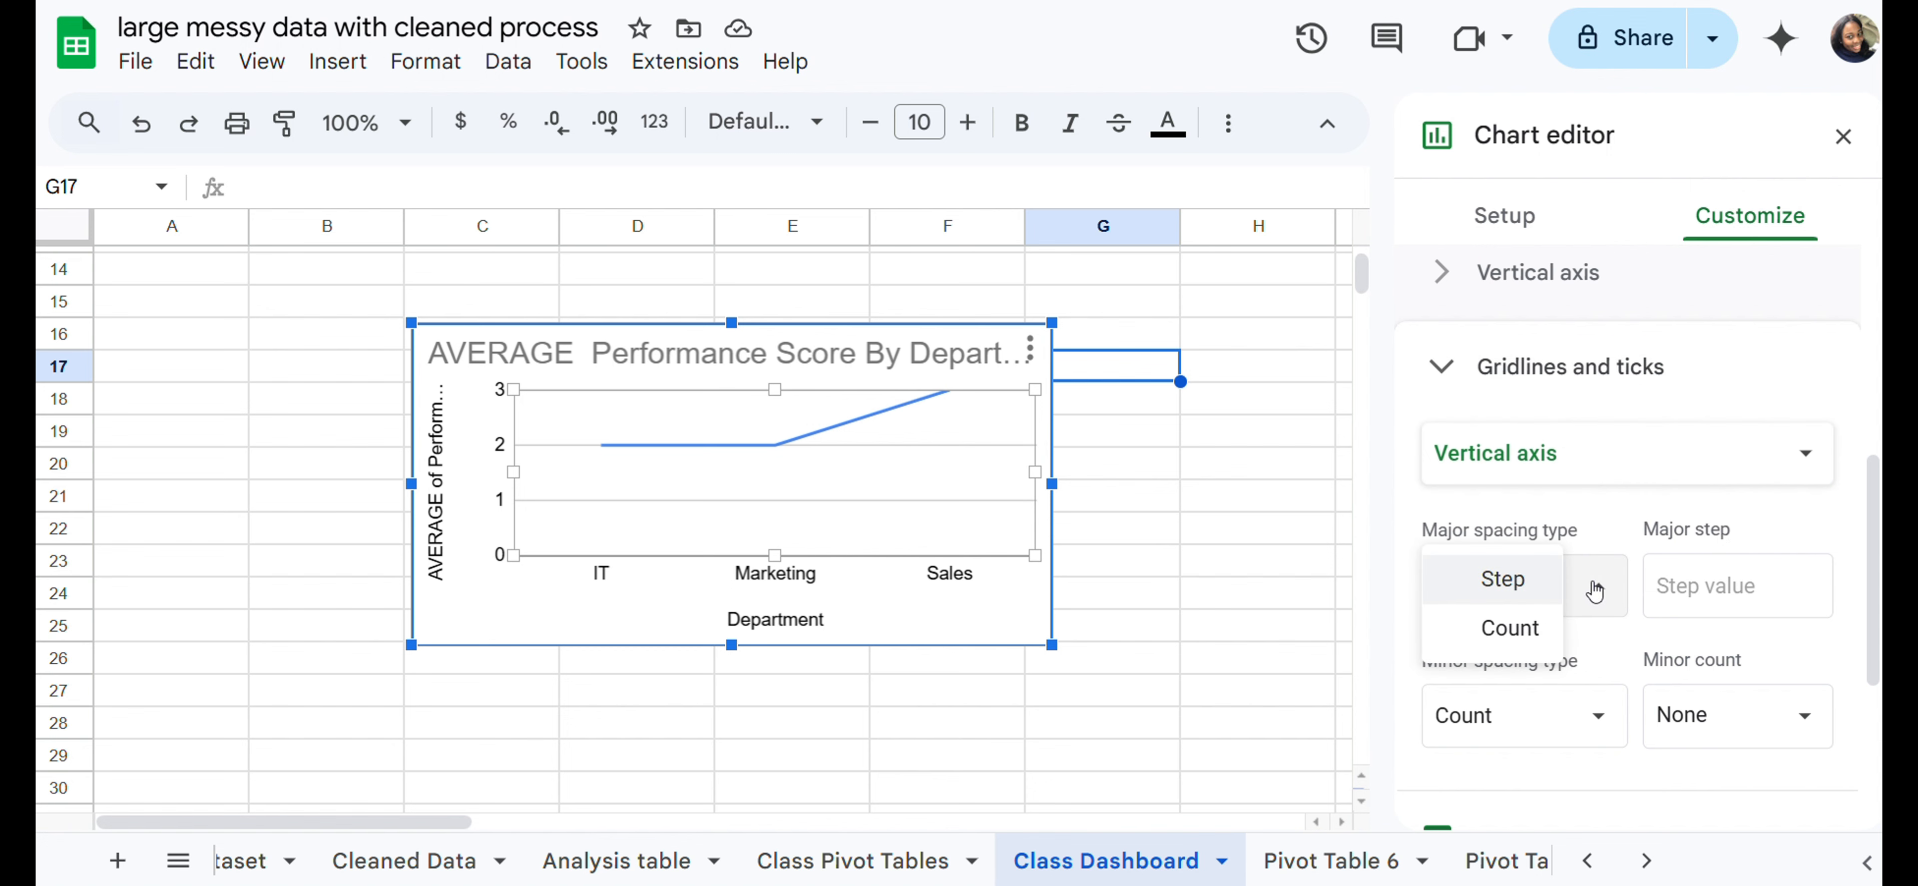
{"action": "left_click", "coordinate": [1844, 140]}
{"action": "left_click", "coordinate": [1845, 142]}
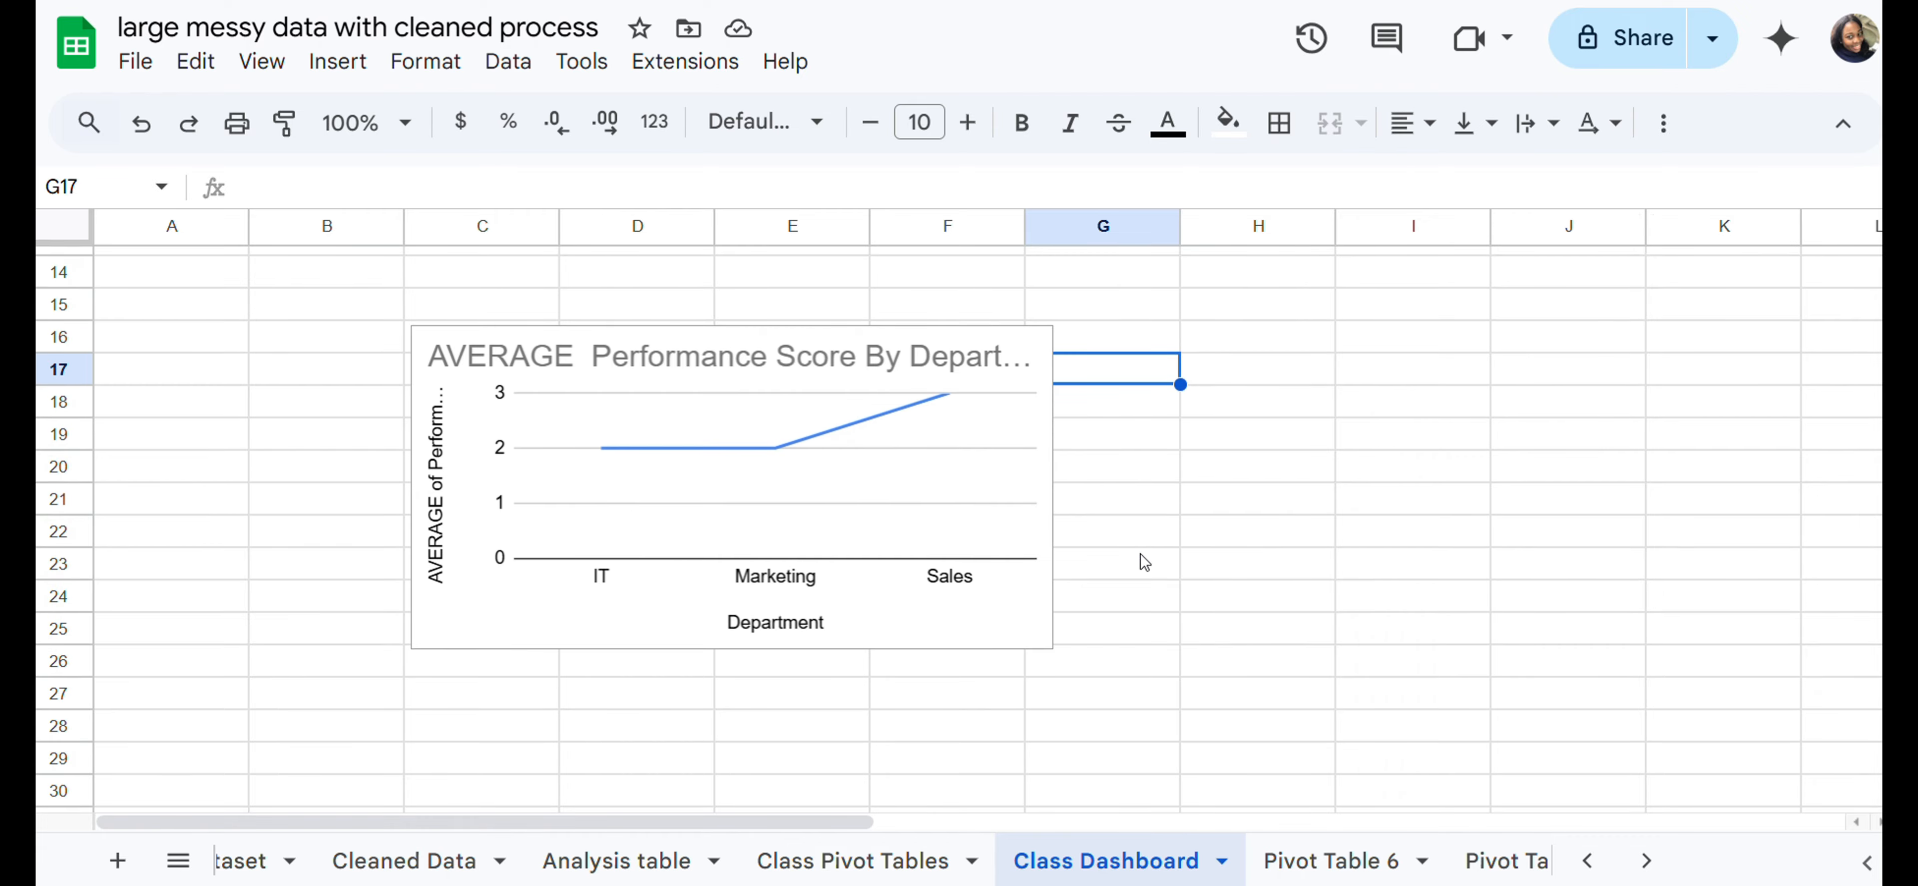
Step: Narrow the line chart so that its right edge sits within column F
{"action": "scroll", "coordinate": [1143, 557], "scroll_direction": "up", "scroll_amount": 3}
{"action": "scroll", "coordinate": [1144, 562], "scroll_direction": "up", "scroll_amount": 2}
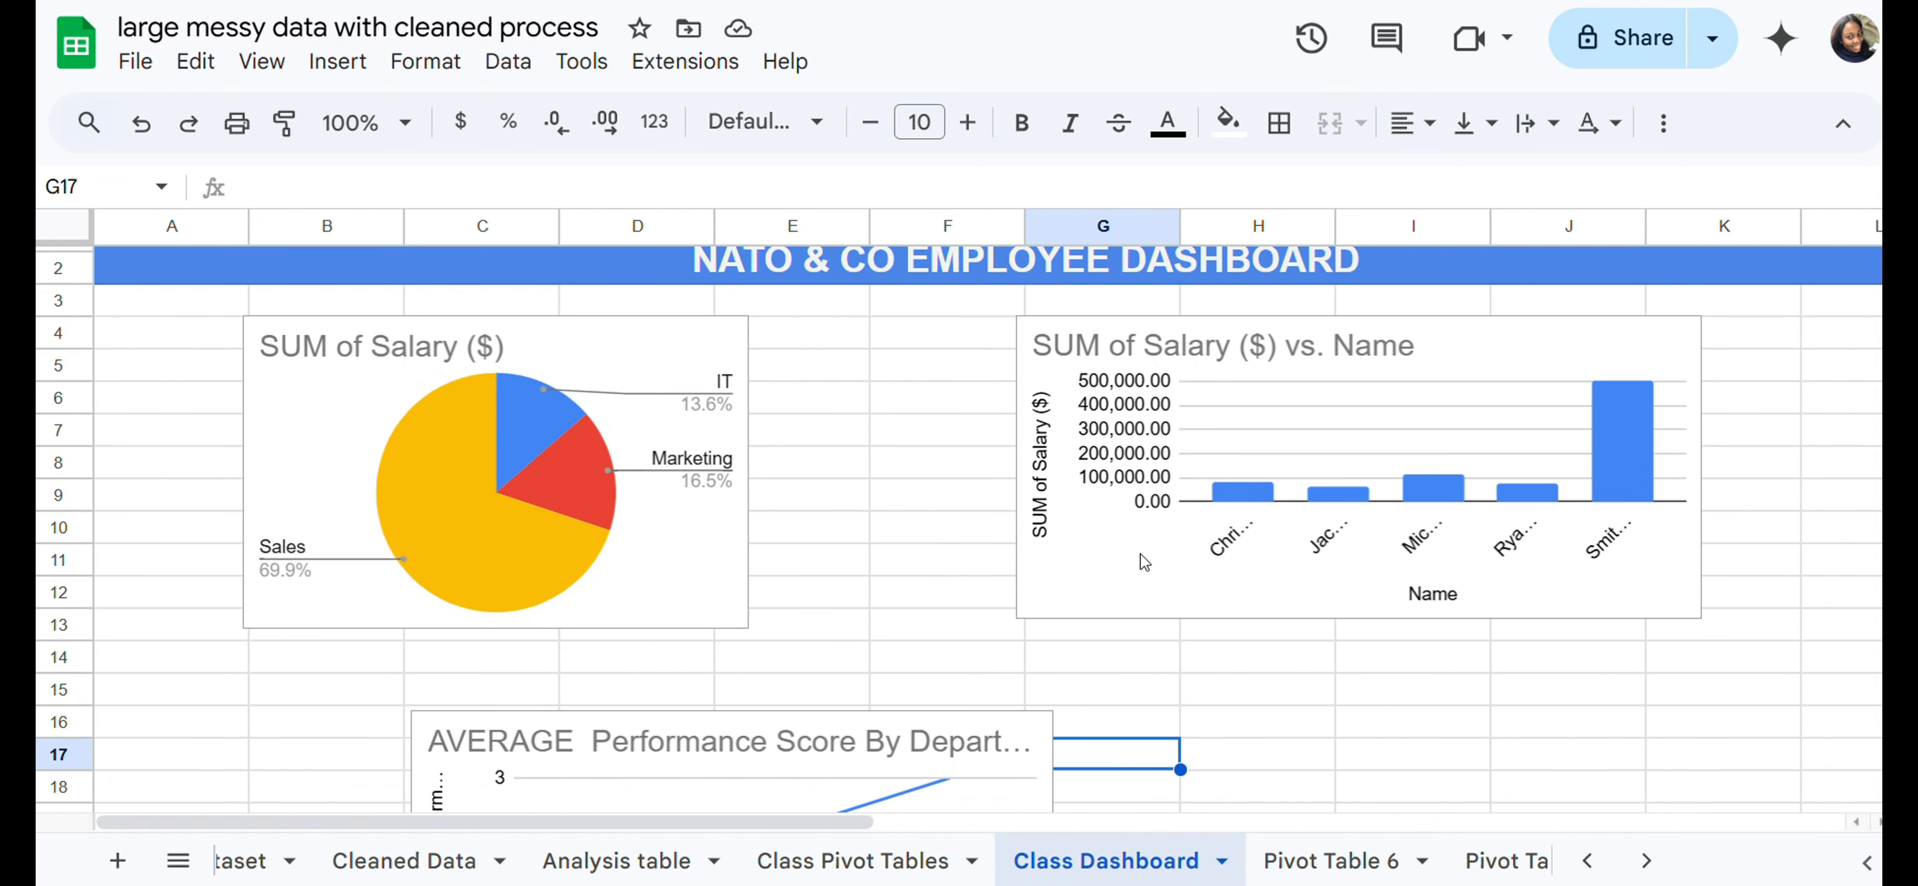
{"action": "scroll", "coordinate": [1145, 562], "scroll_direction": "down", "scroll_amount": 4}
{"action": "left_click", "coordinate": [953, 505]}
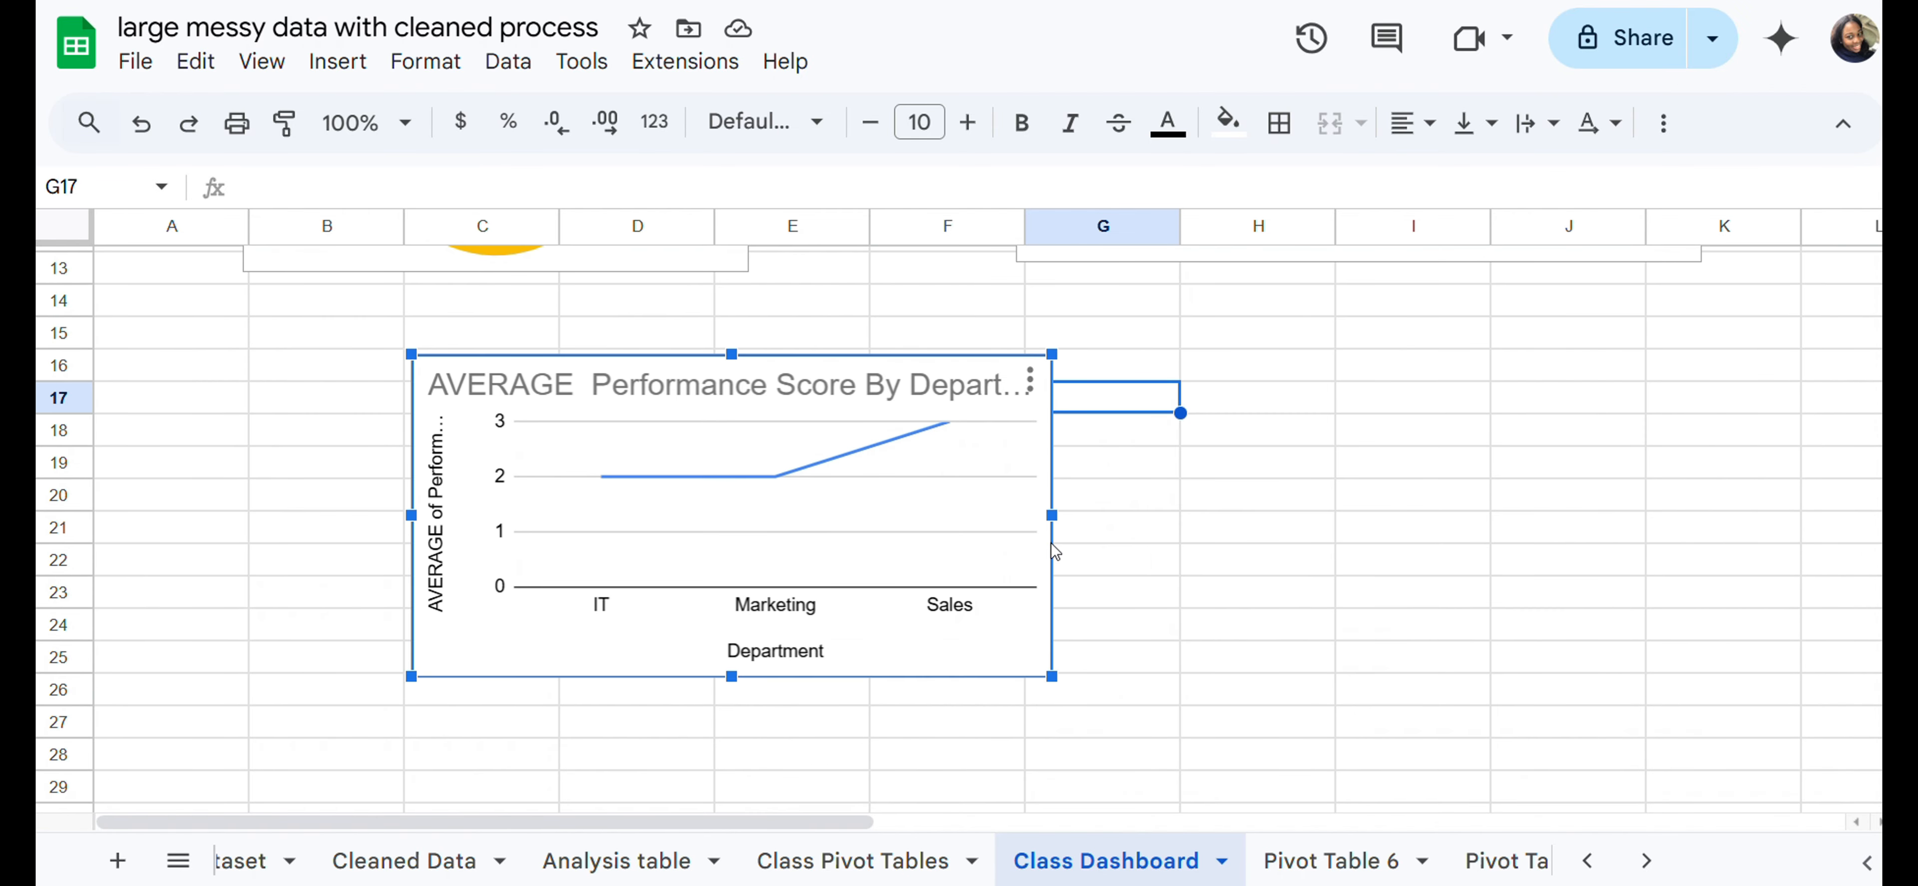
{"action": "left_click_drag", "start_coordinate": [1050, 514], "coordinate": [1001, 514]}
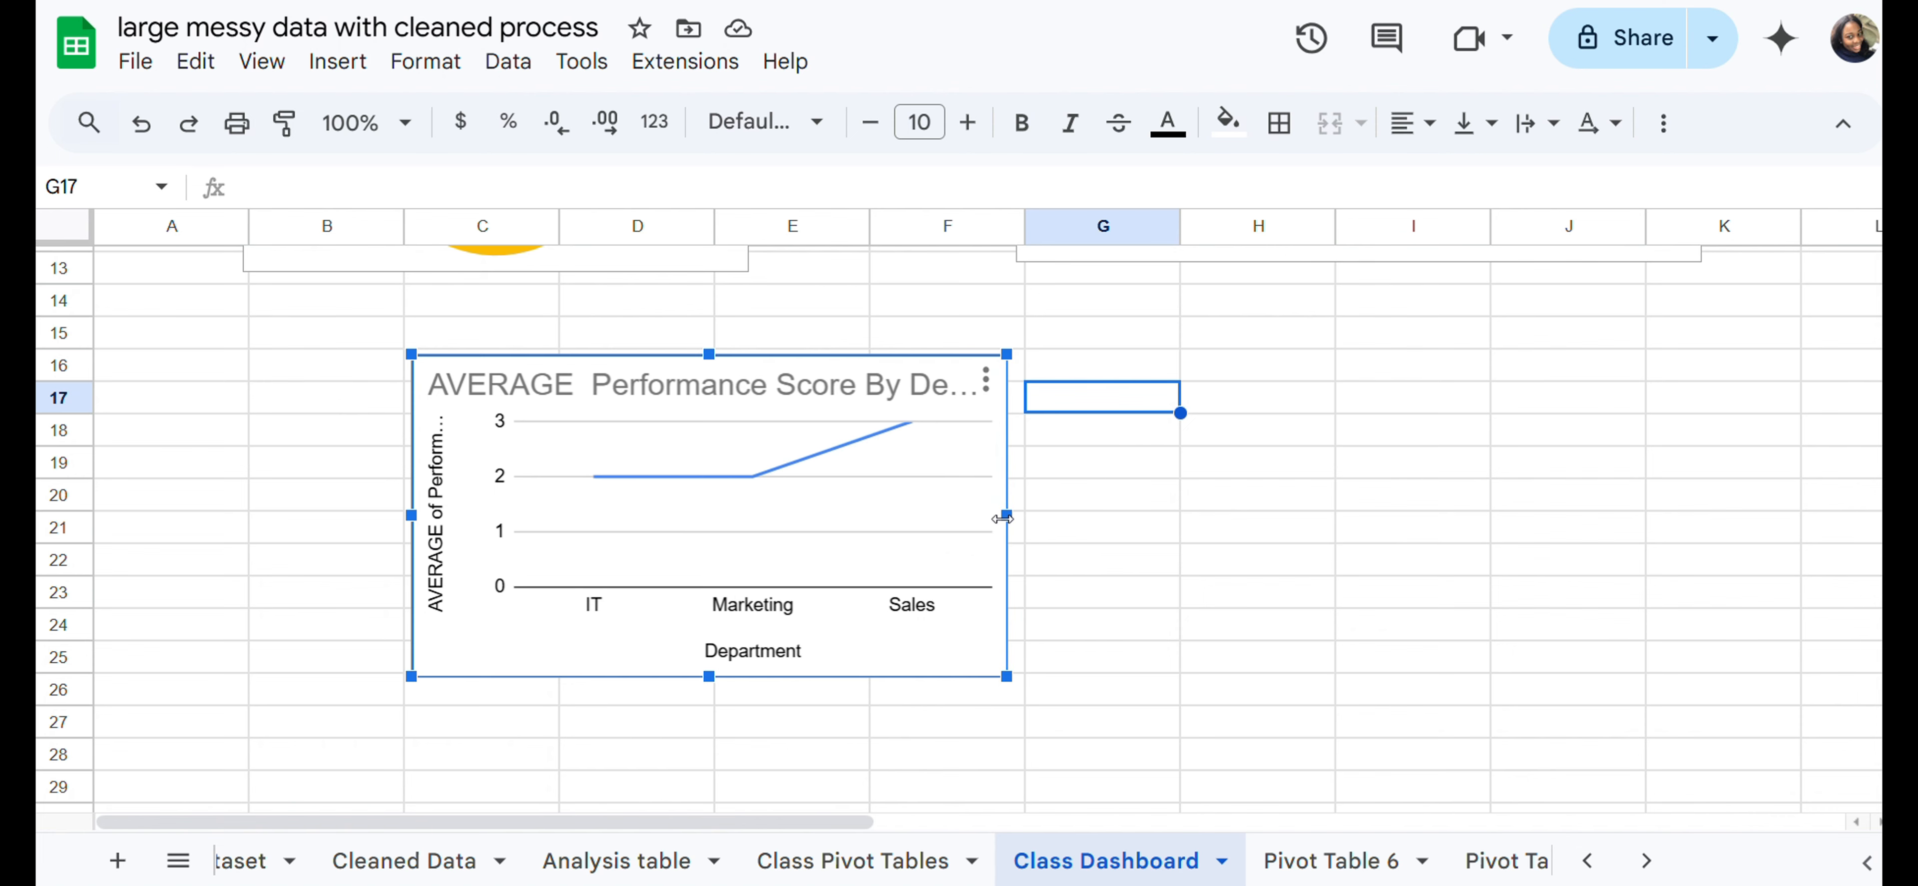
Step: Move the line chart below the salary-by-name bar chart, spanning columns G to K from about row 14
{"action": "left_click_drag", "start_coordinate": [888, 489], "coordinate": [1383, 428]}
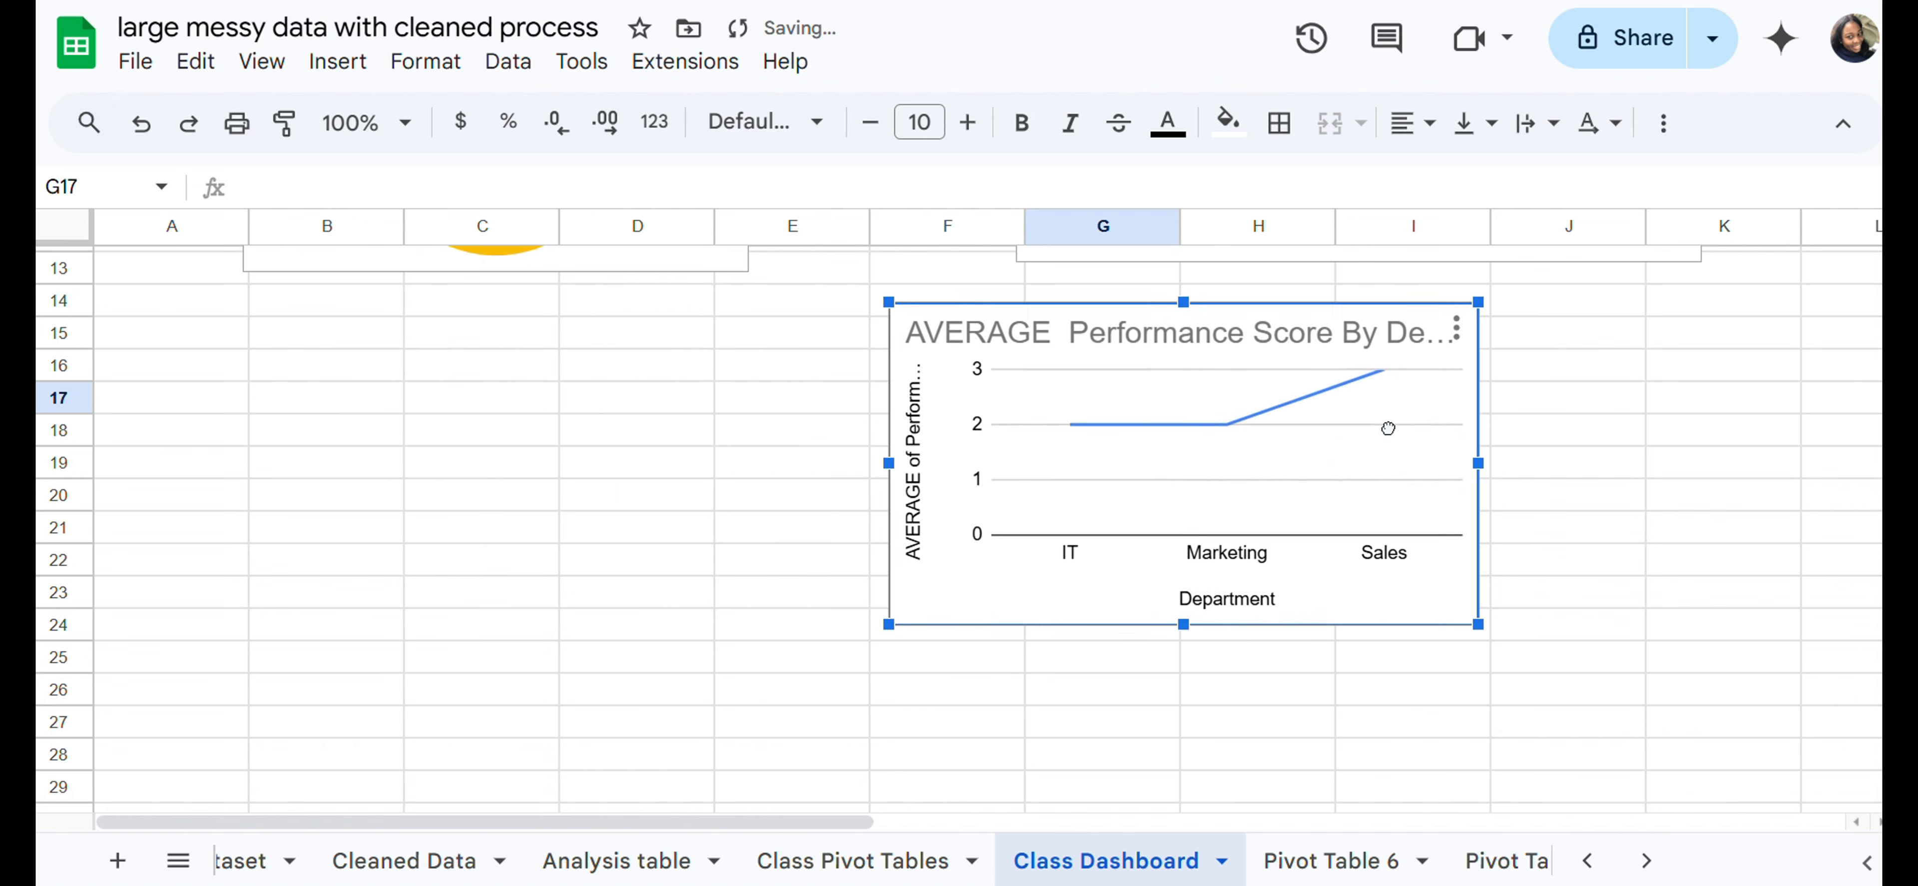
{"action": "scroll", "coordinate": [1390, 436], "scroll_direction": "up", "scroll_amount": 3}
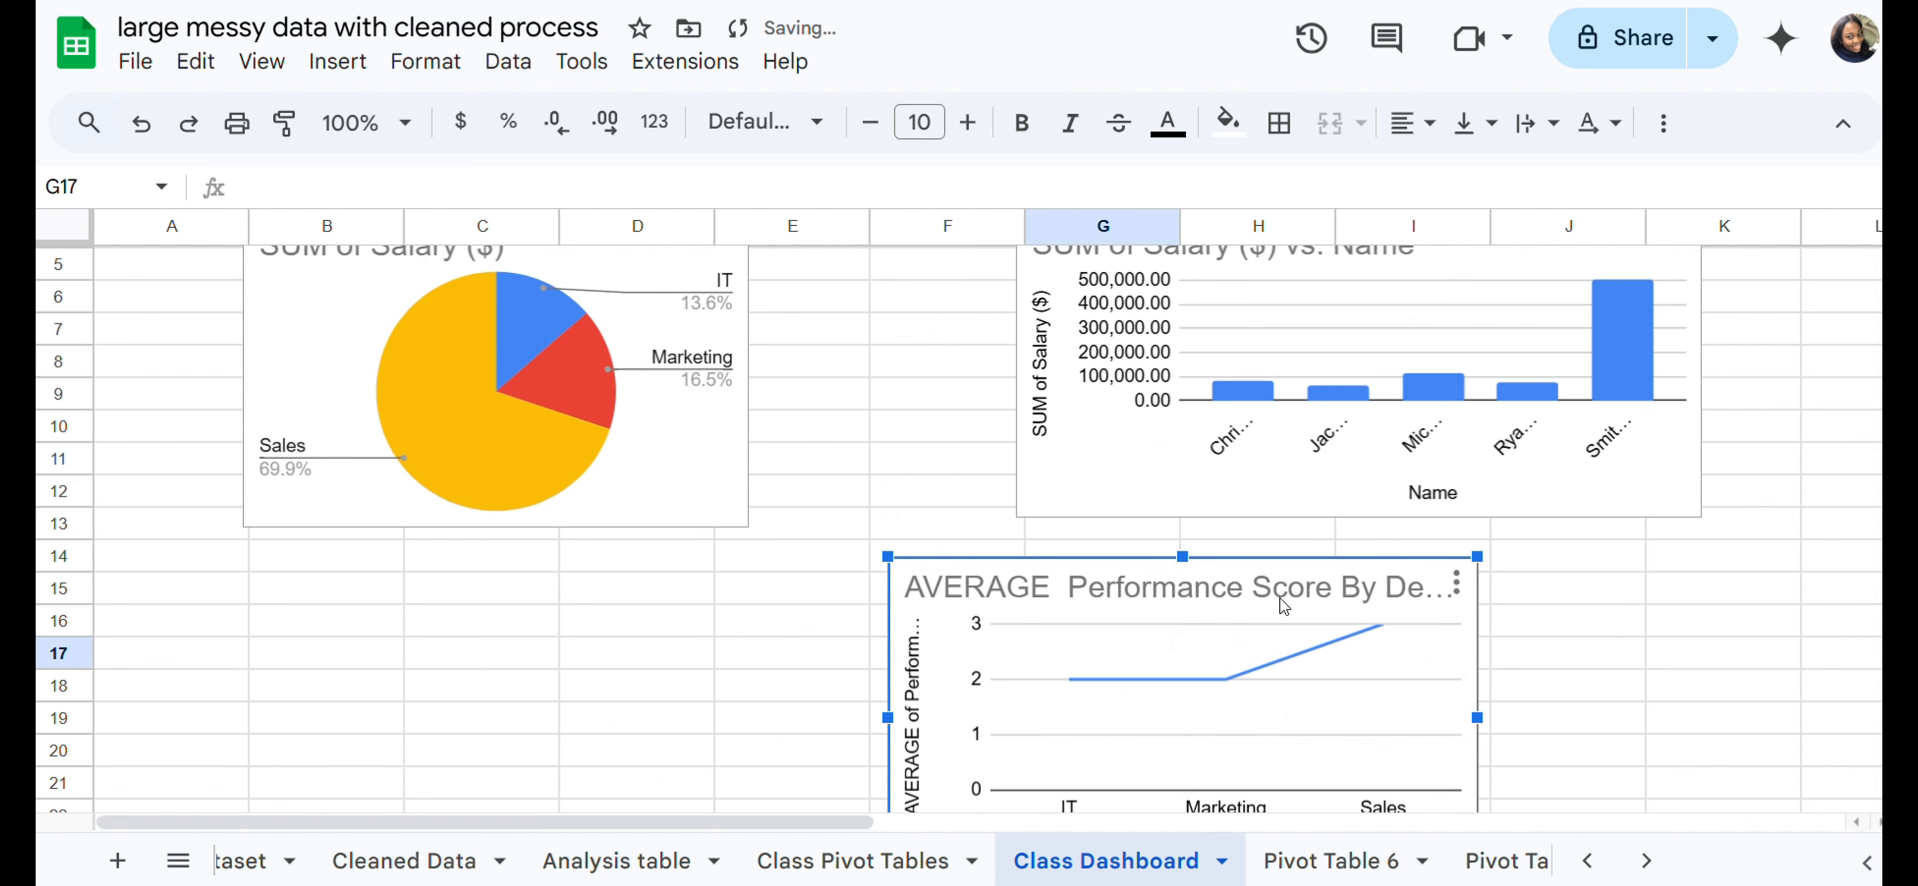
{"action": "left_click_drag", "start_coordinate": [1280, 602], "coordinate": [1499, 581]}
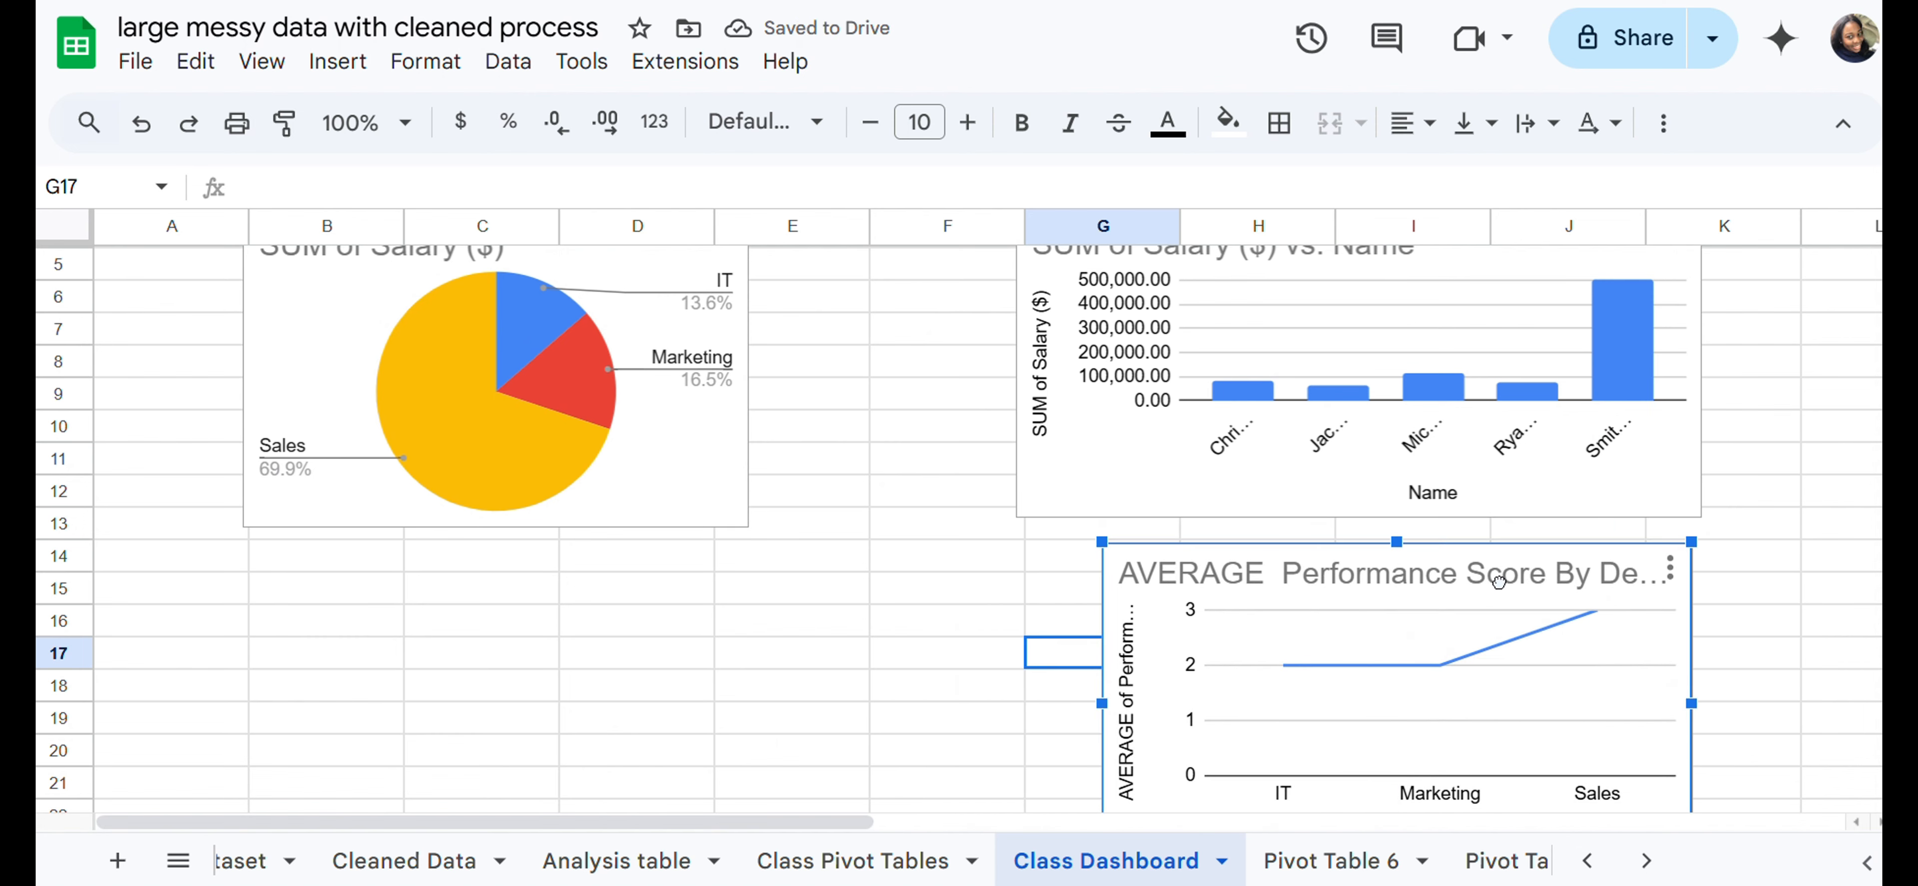
{"action": "scroll", "coordinate": [793, 508], "scroll_direction": "up", "scroll_amount": 2}
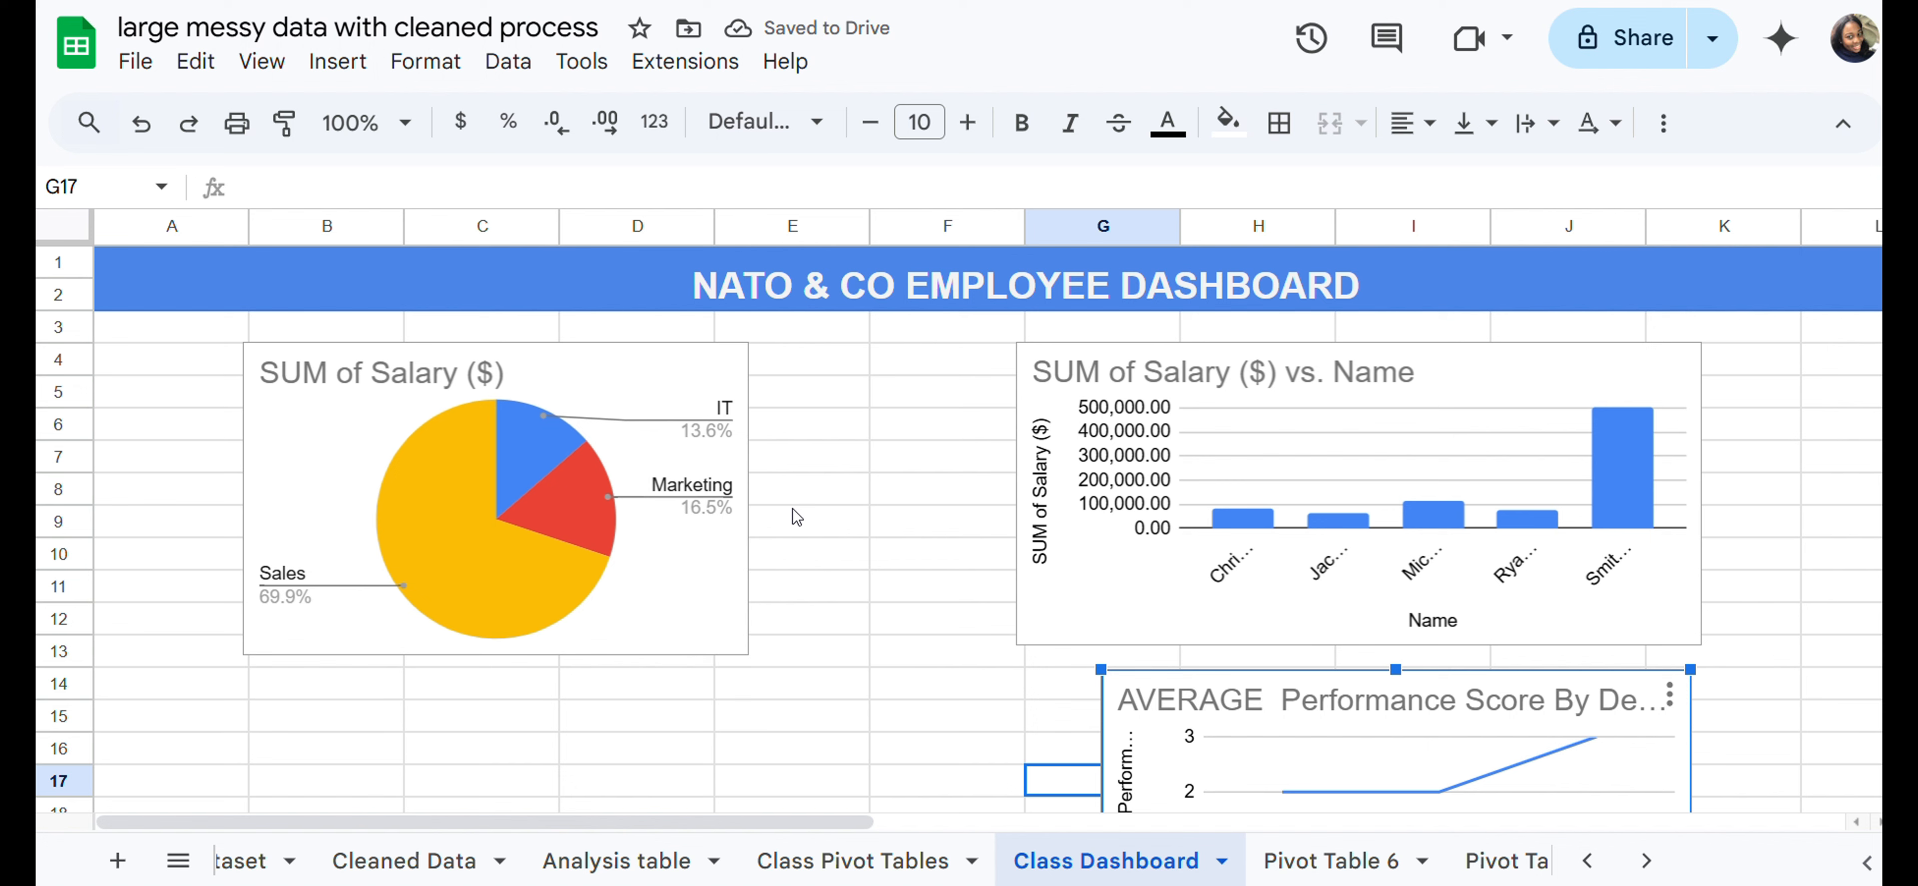
Step: Move the salary pie chart down to row 15 and put the bar chart in the freed space, columns A to E from row 4
{"action": "left_click", "coordinate": [647, 443]}
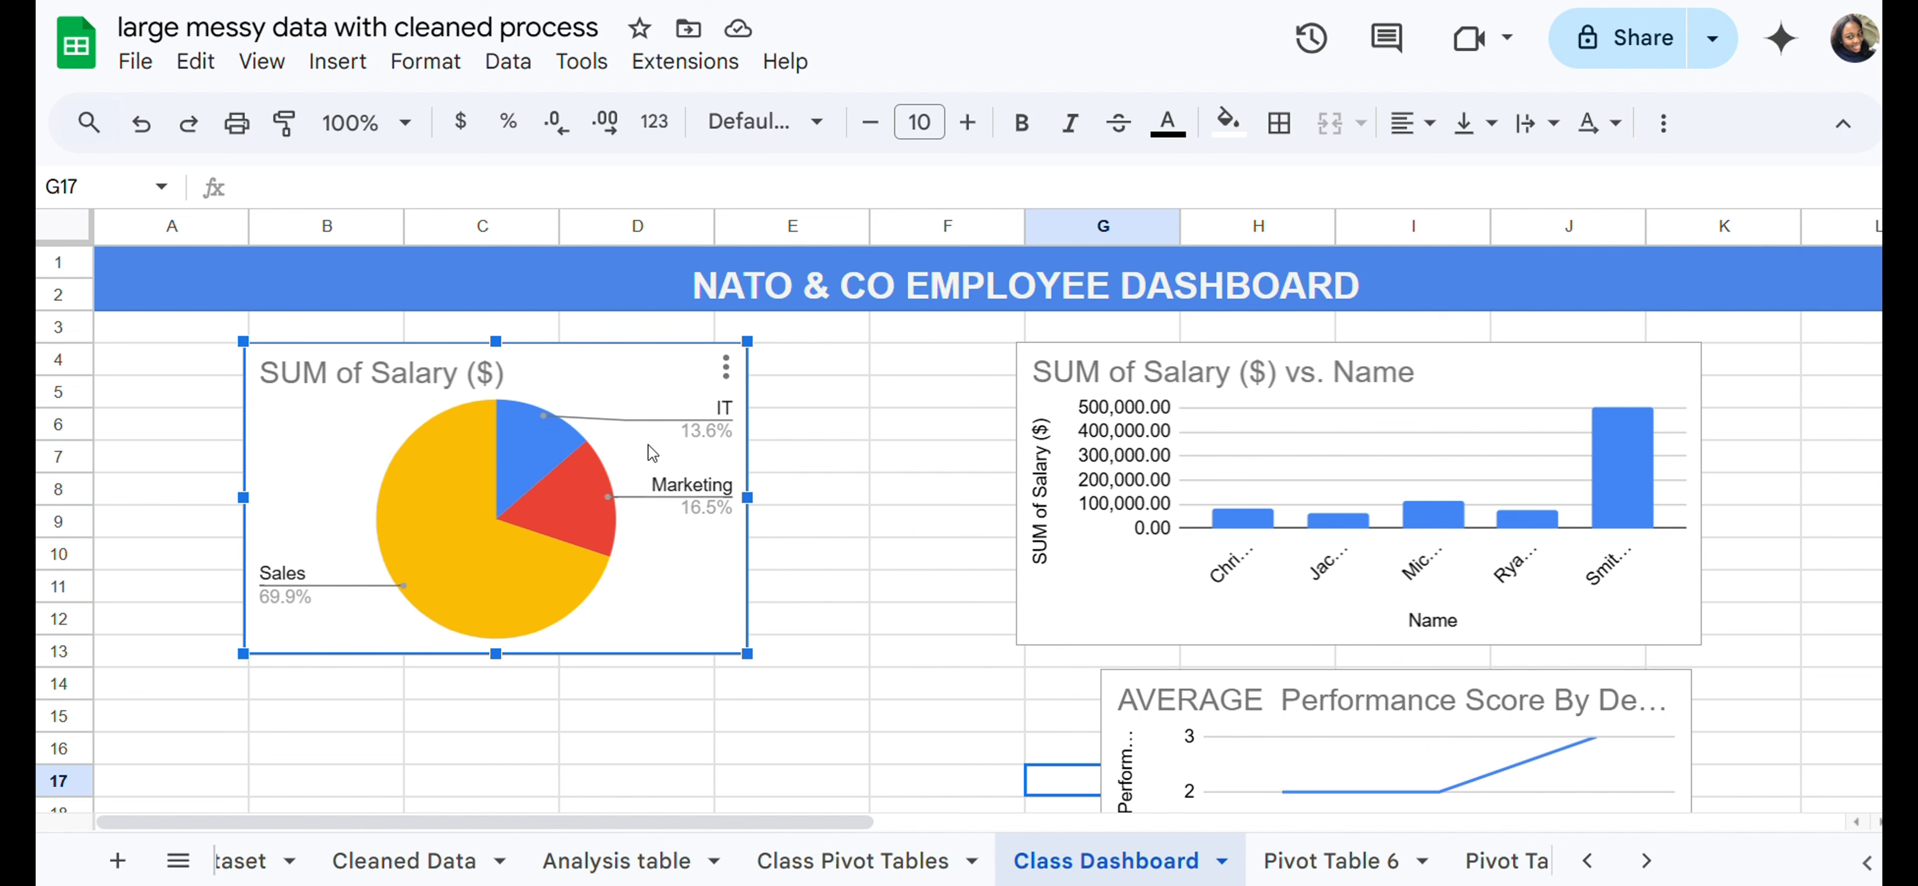
{"action": "left_click_drag", "start_coordinate": [650, 492], "coordinate": [754, 857]}
{"action": "scroll", "coordinate": [1183, 632], "scroll_direction": "down", "scroll_amount": 3}
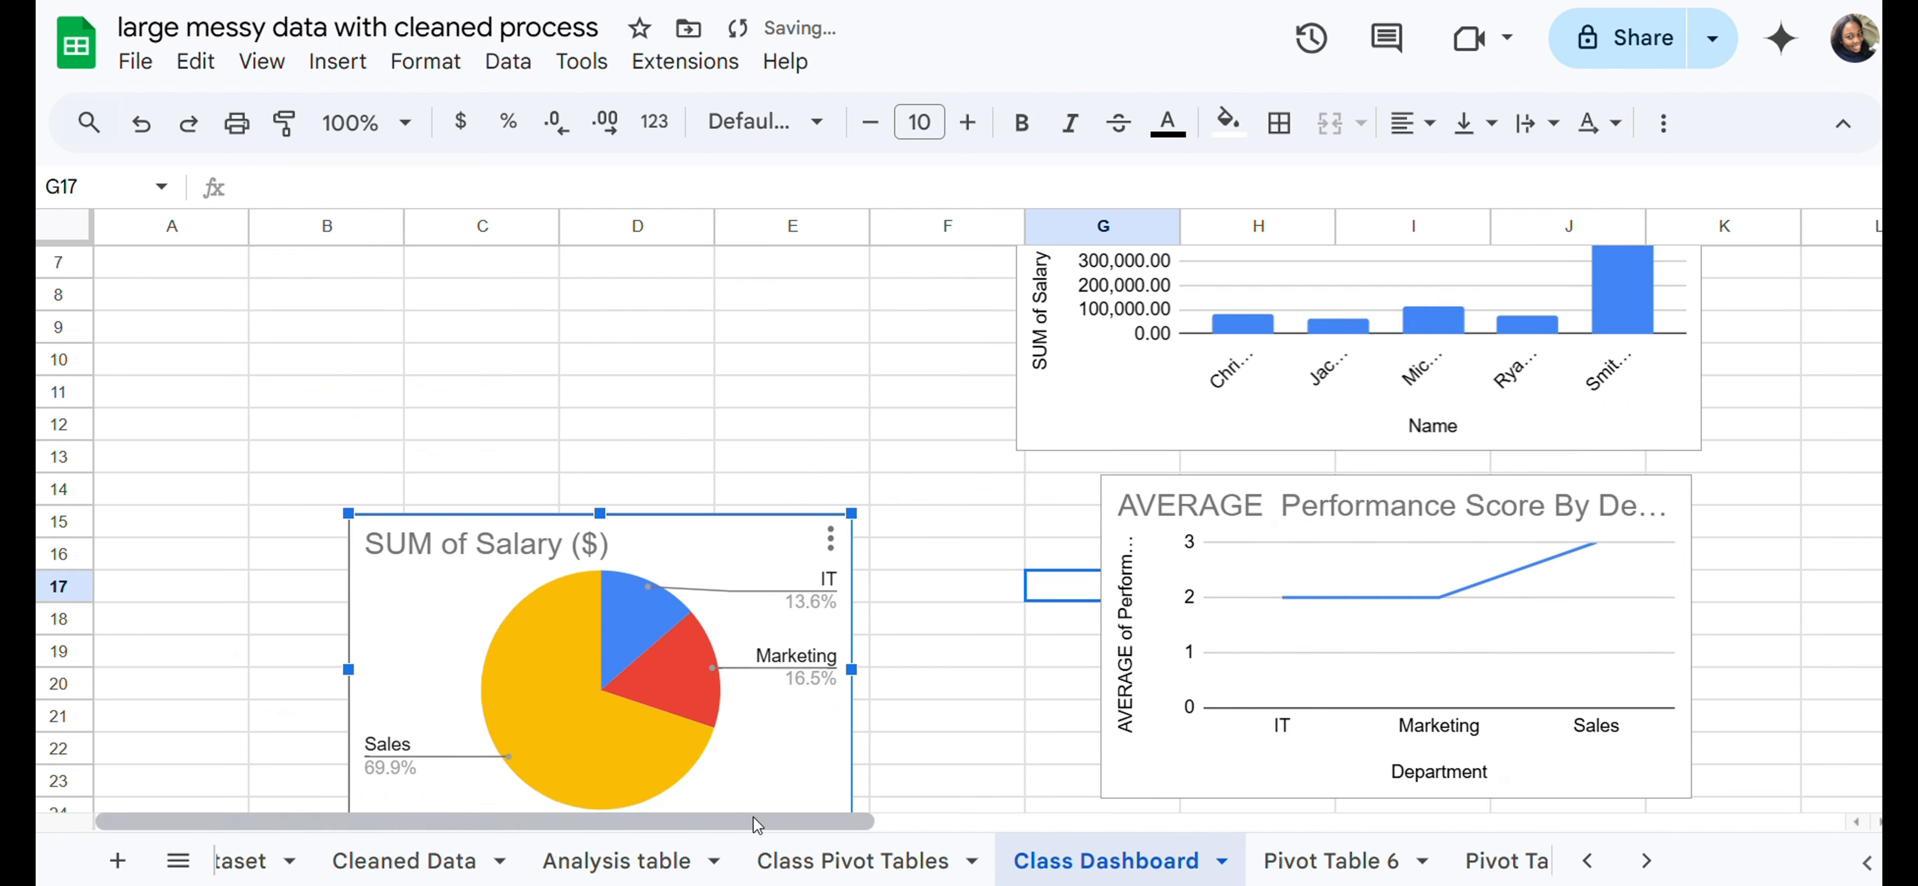
{"action": "scroll", "coordinate": [1370, 629], "scroll_direction": "up", "scroll_amount": 3}
{"action": "left_click", "coordinate": [1382, 520]}
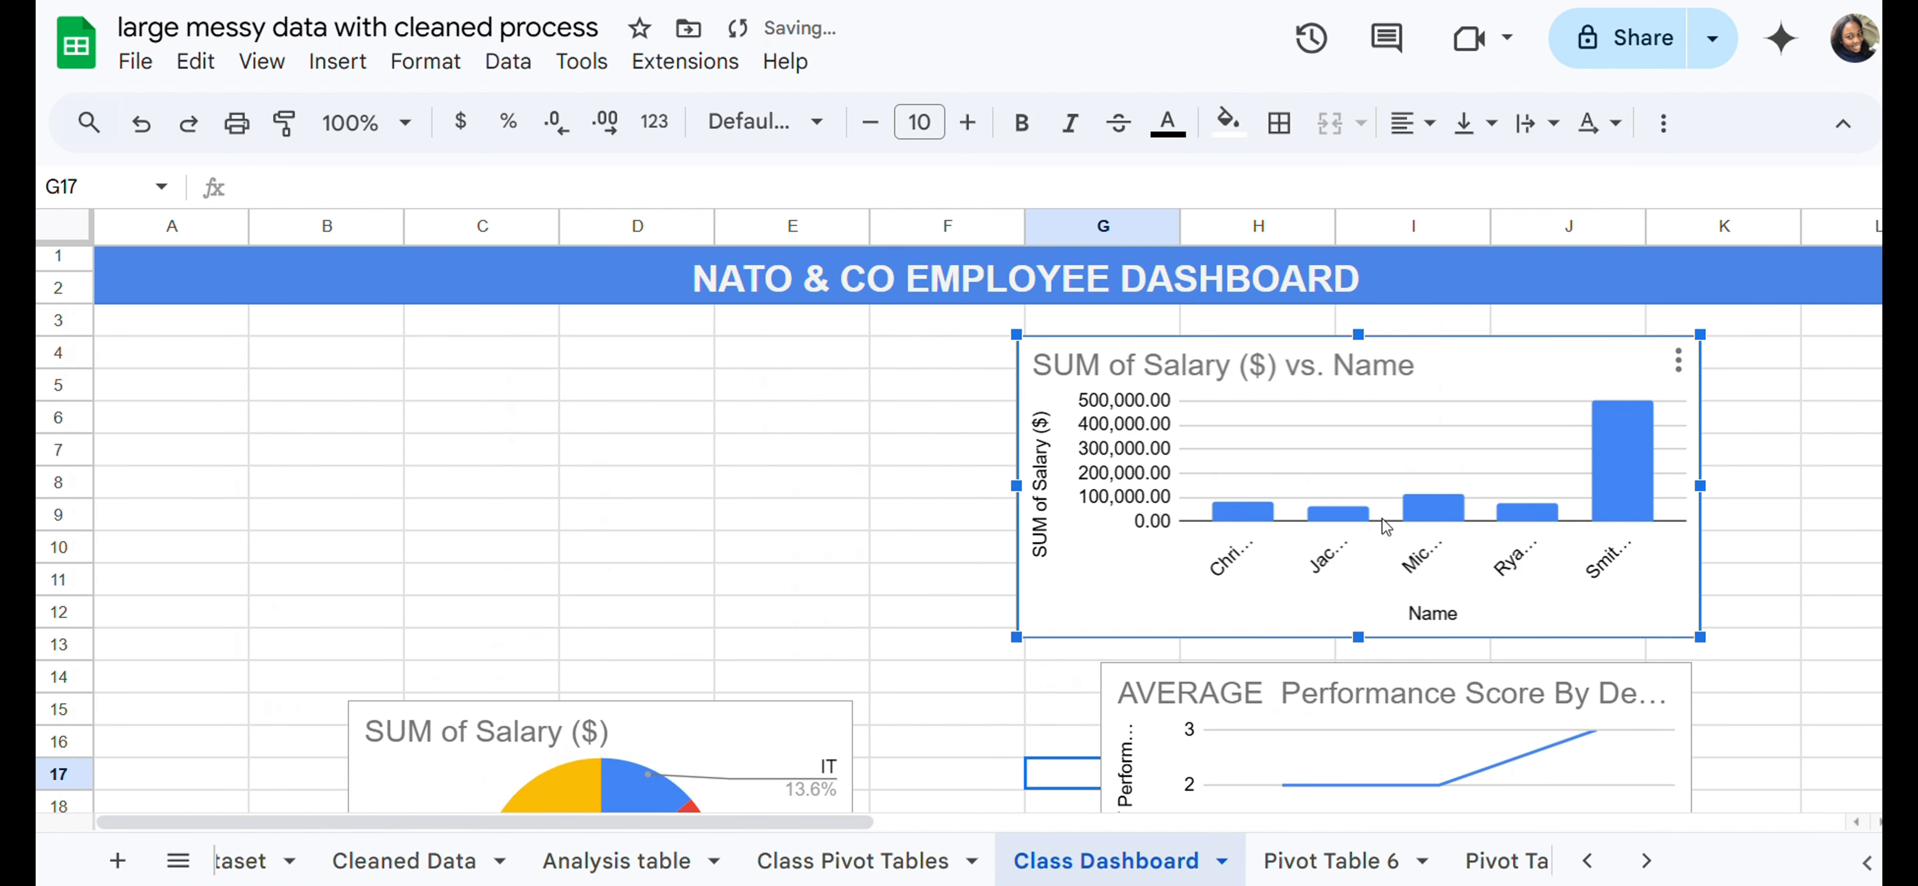
{"action": "left_click_drag", "start_coordinate": [1382, 518], "coordinate": [475, 525]}
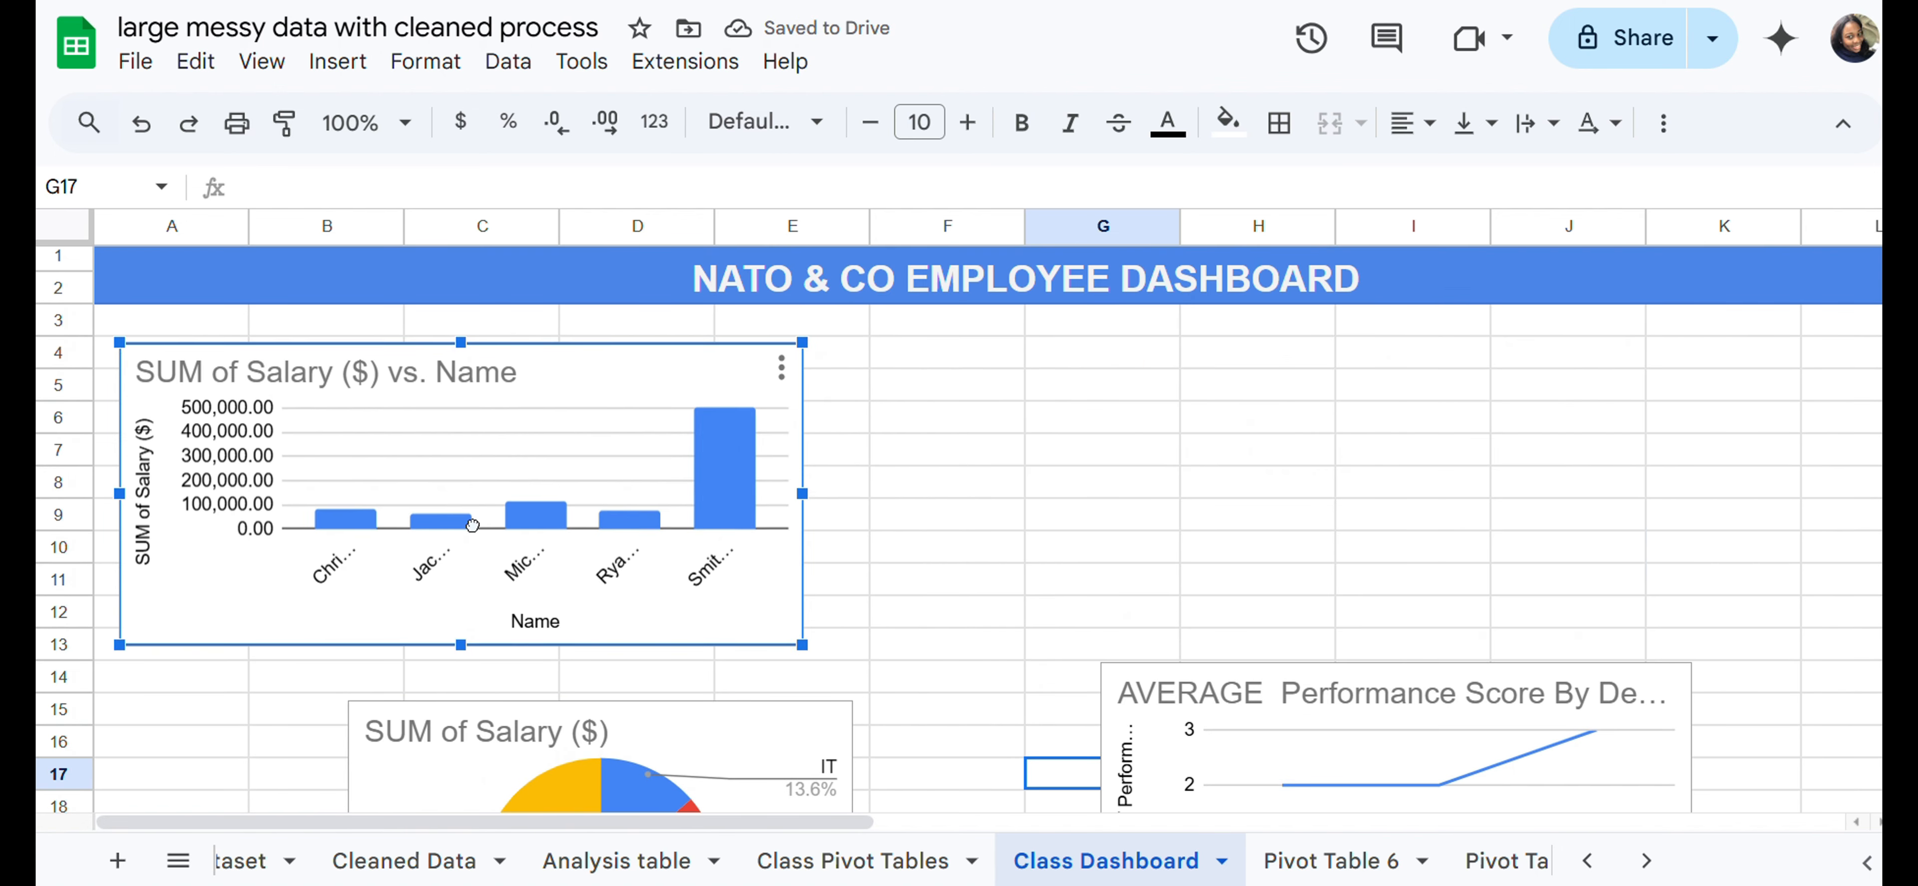
Step: Move the line chart up beside the bar chart, spanning columns G to J with its upper edge at row 4
{"action": "left_click", "coordinate": [1183, 753]}
{"action": "scroll", "coordinate": [1185, 753], "scroll_direction": "down", "scroll_amount": 3}
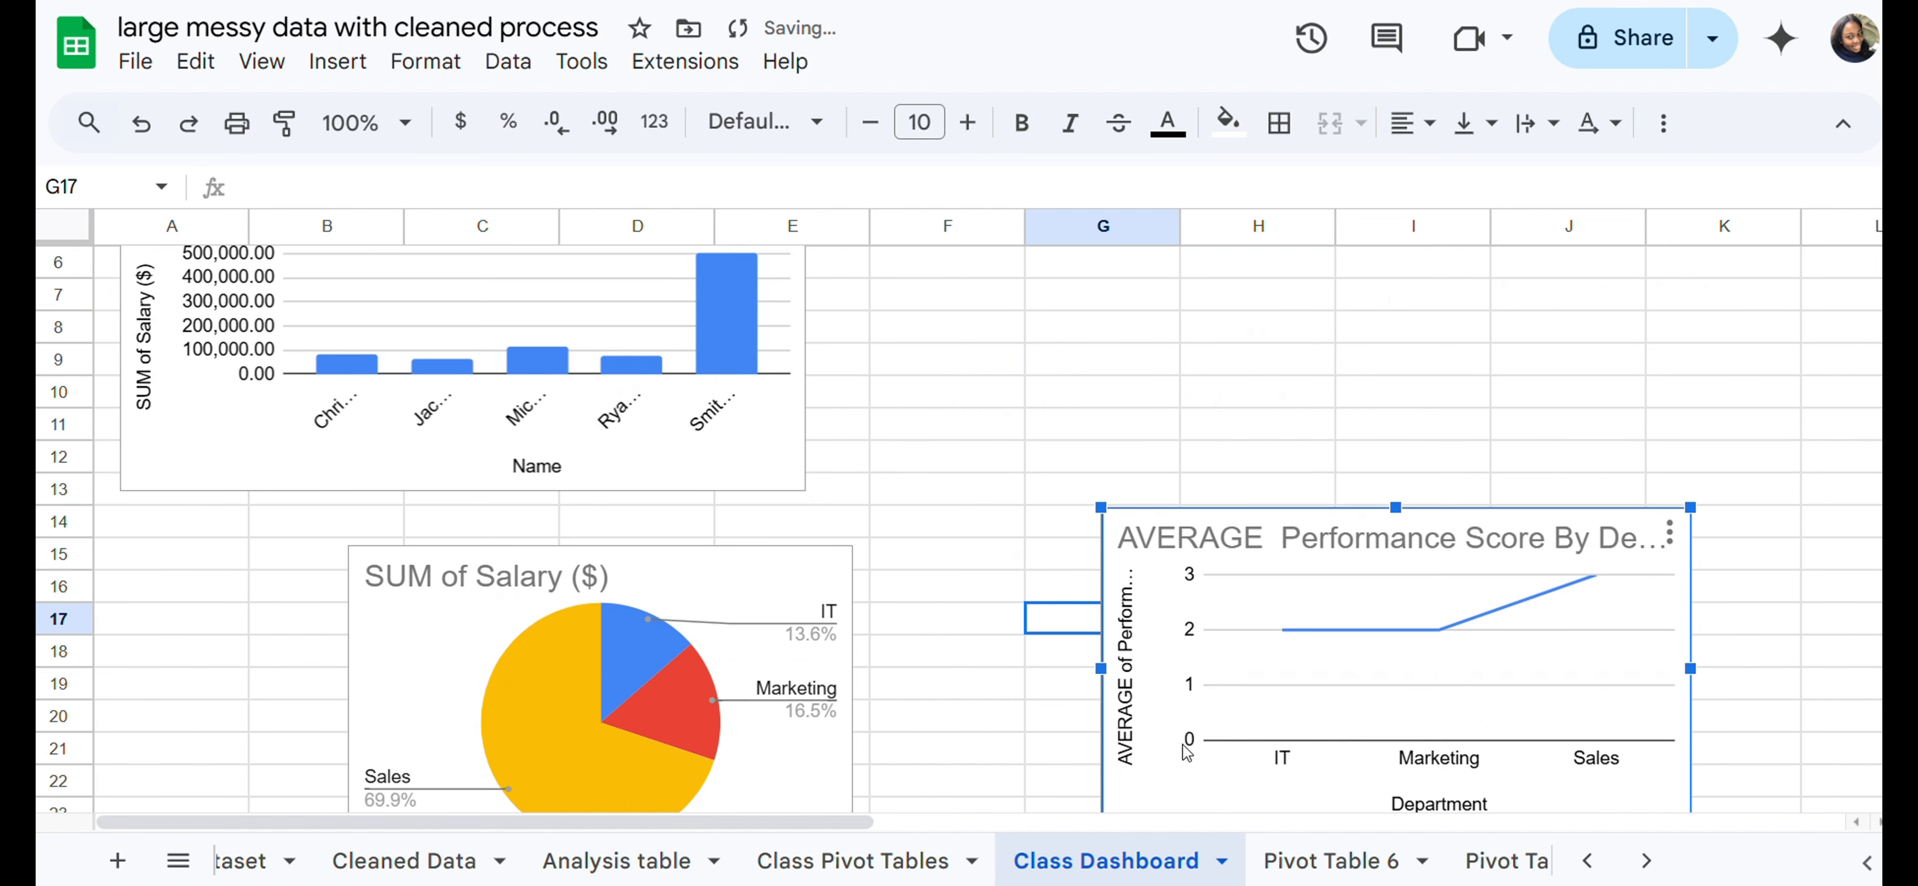
{"action": "left_click_drag", "start_coordinate": [1209, 689], "coordinate": [1184, 428]}
{"action": "scroll", "coordinate": [1013, 507], "scroll_direction": "up", "scroll_amount": 3}
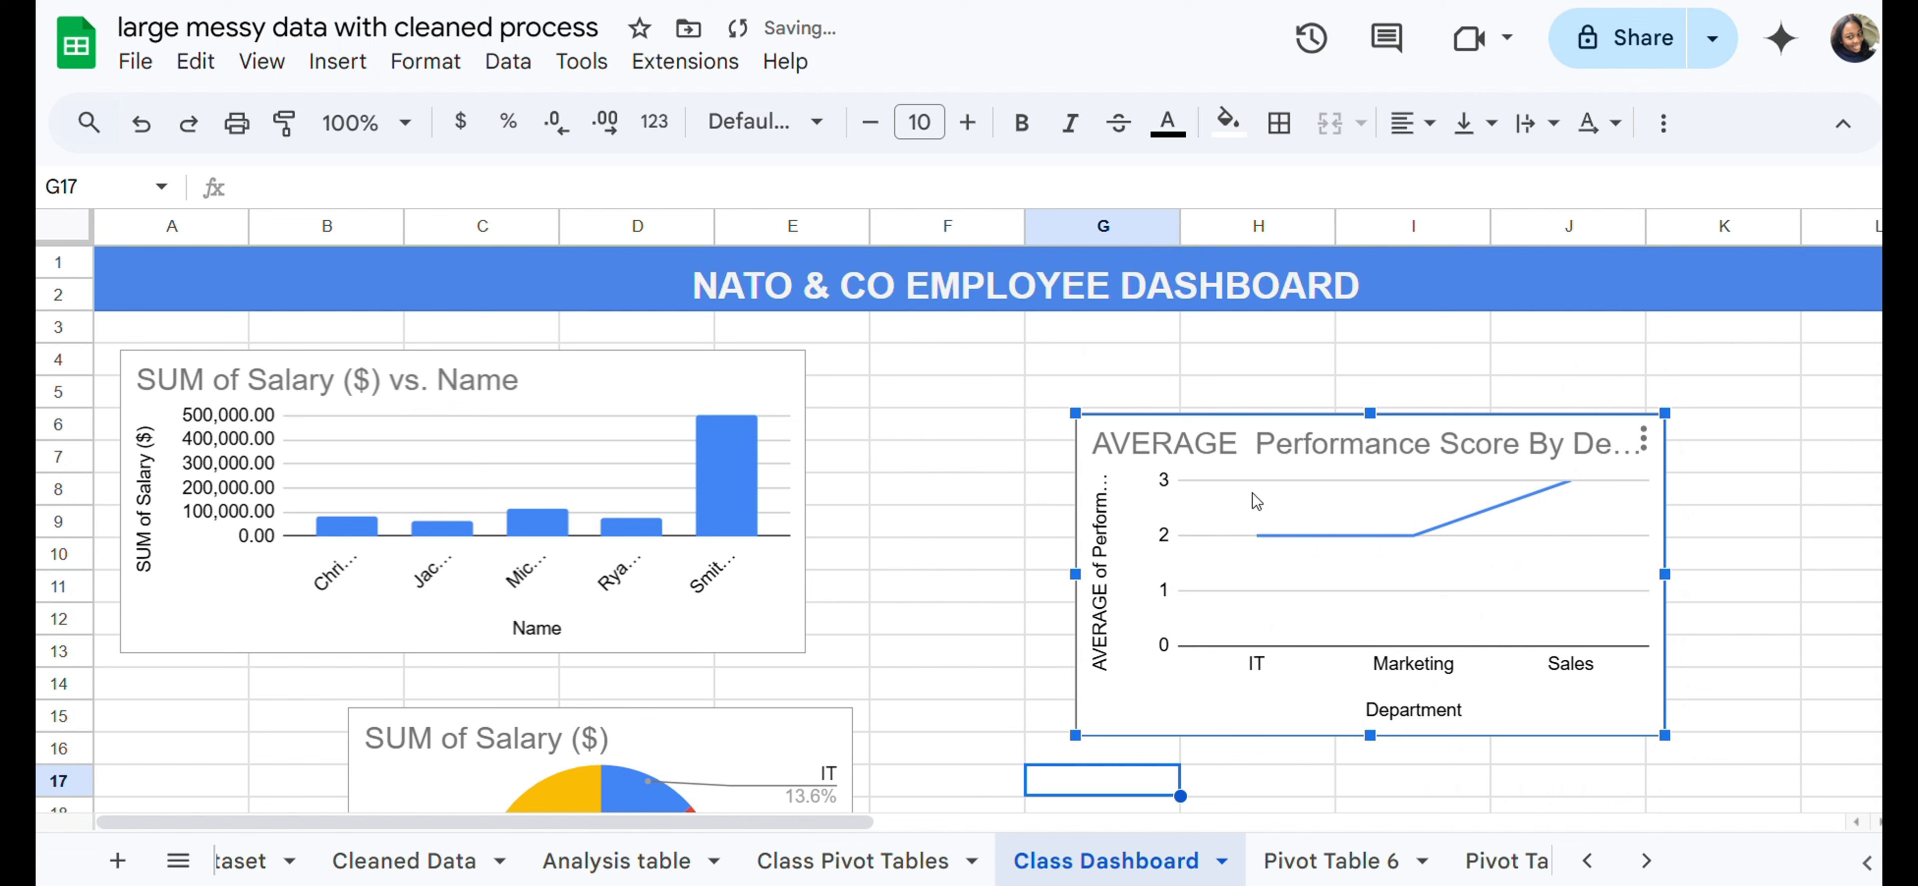
{"action": "left_click_drag", "start_coordinate": [1289, 505], "coordinate": [1226, 432]}
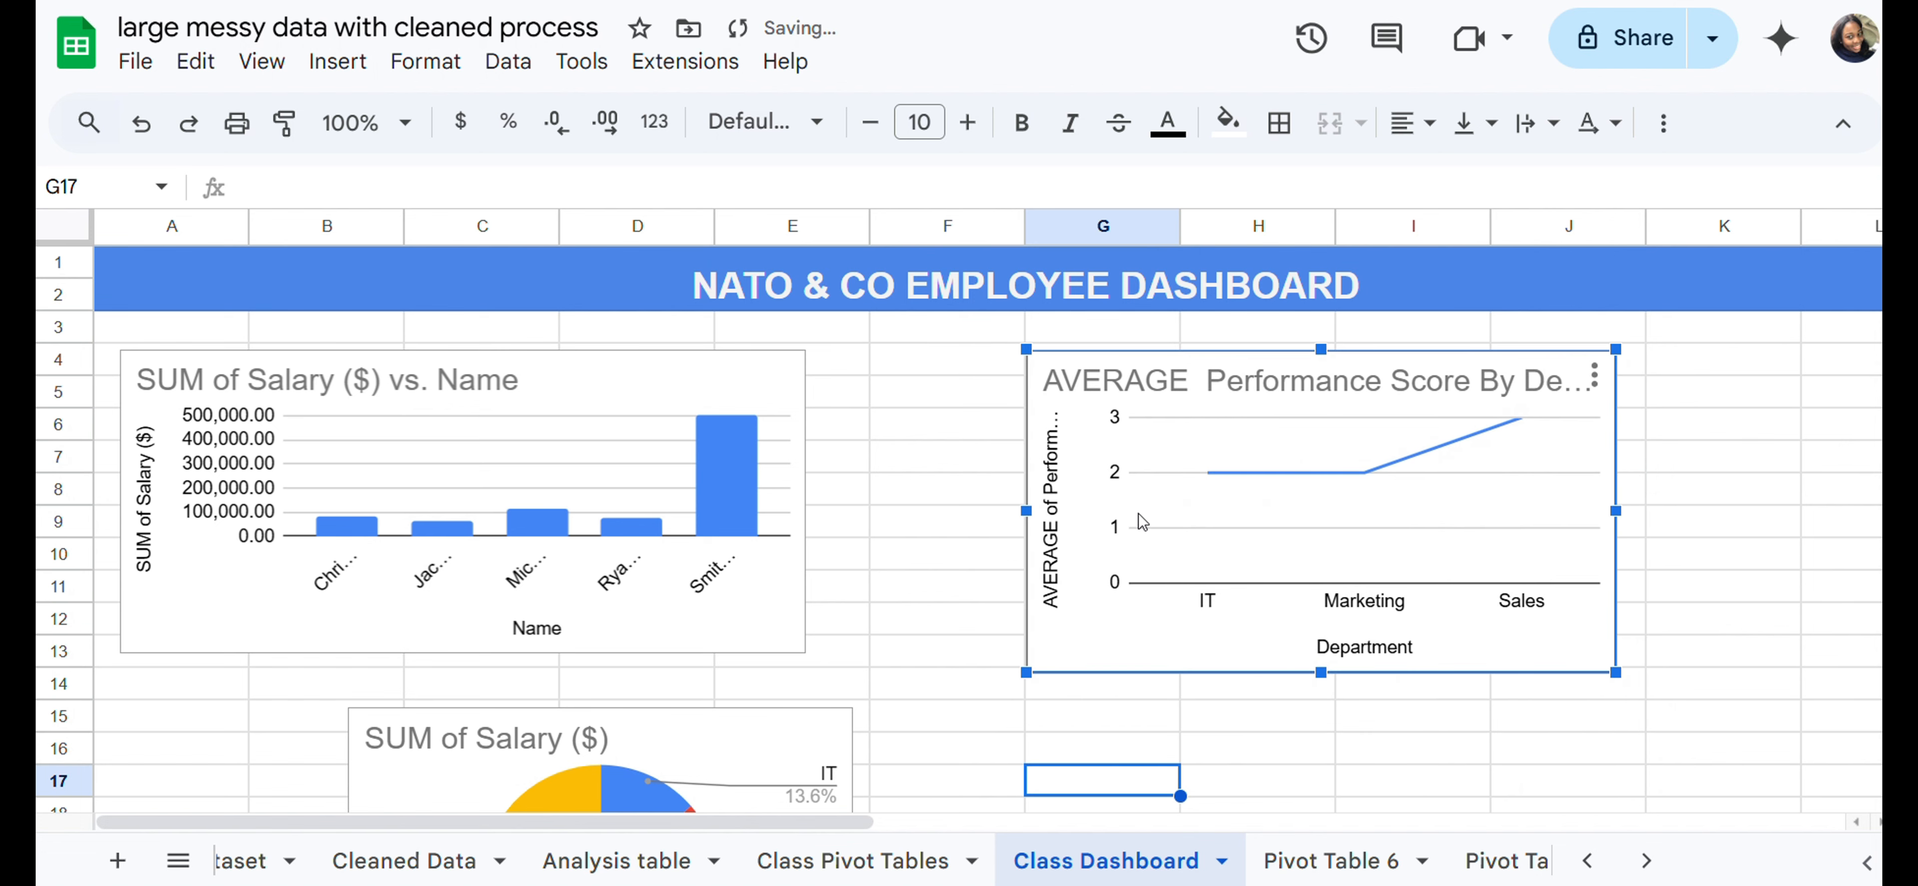
{"action": "left_click", "coordinate": [1367, 698]}
{"action": "left_click", "coordinate": [1312, 372]}
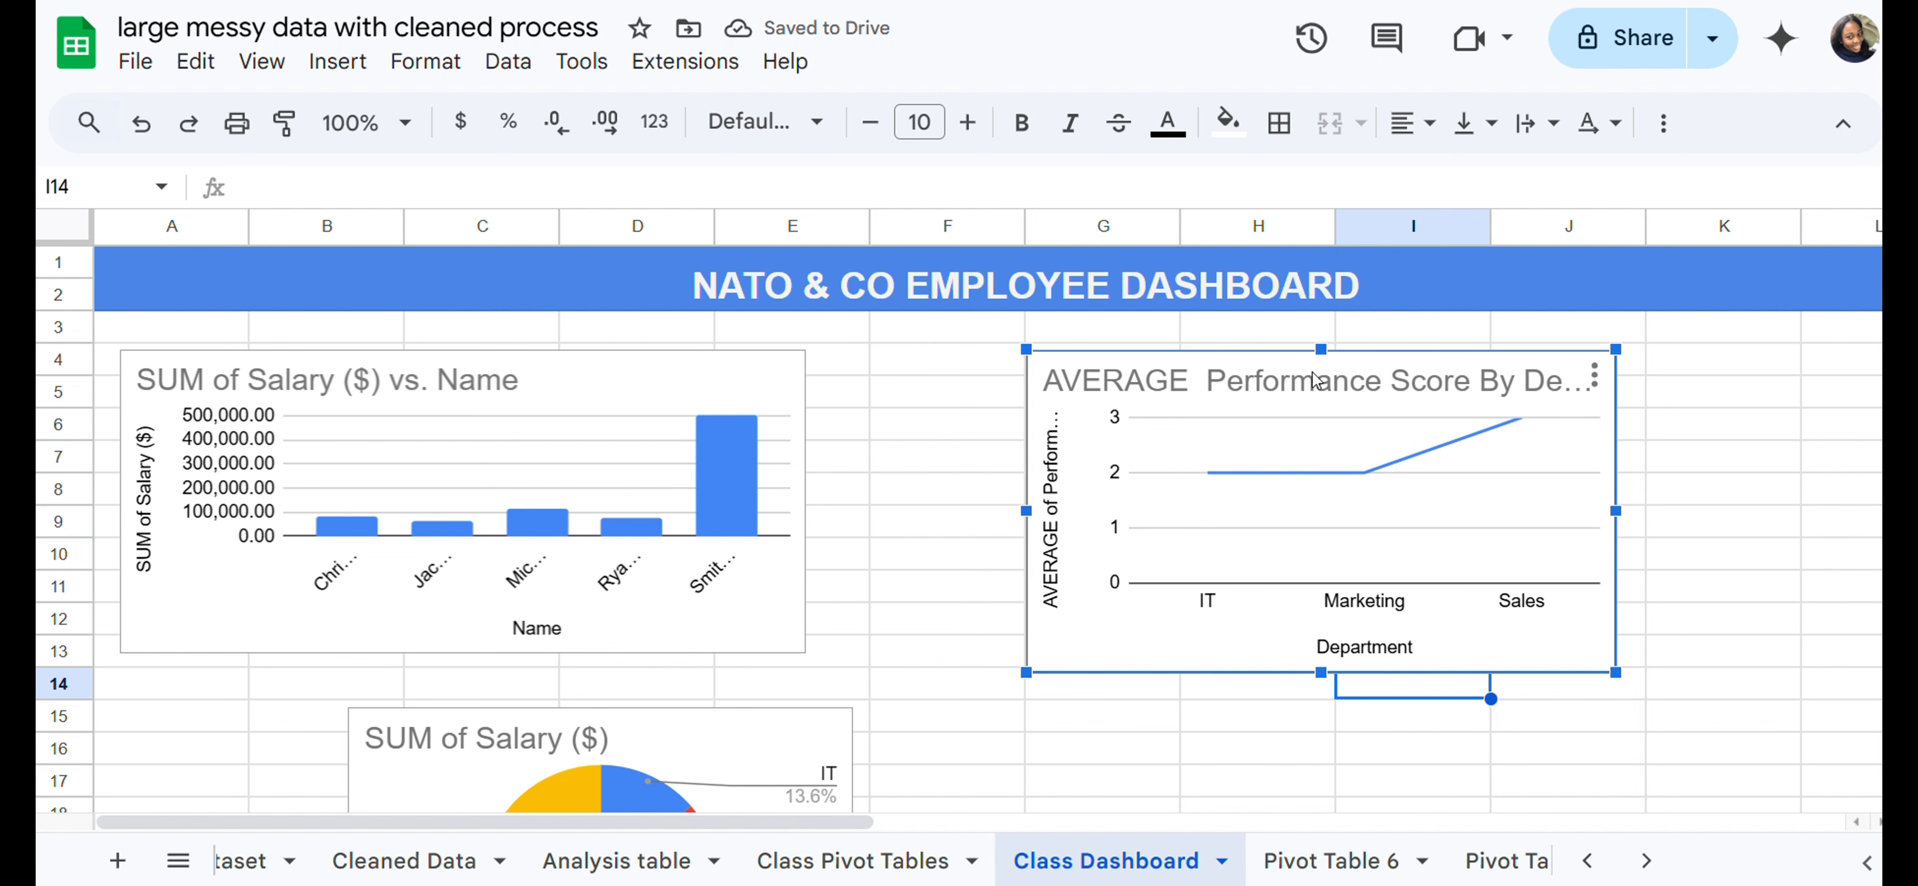
Step: Move the salary pie chart directly beneath the bar chart, starting in column A at row 14
{"action": "left_click", "coordinate": [730, 472]}
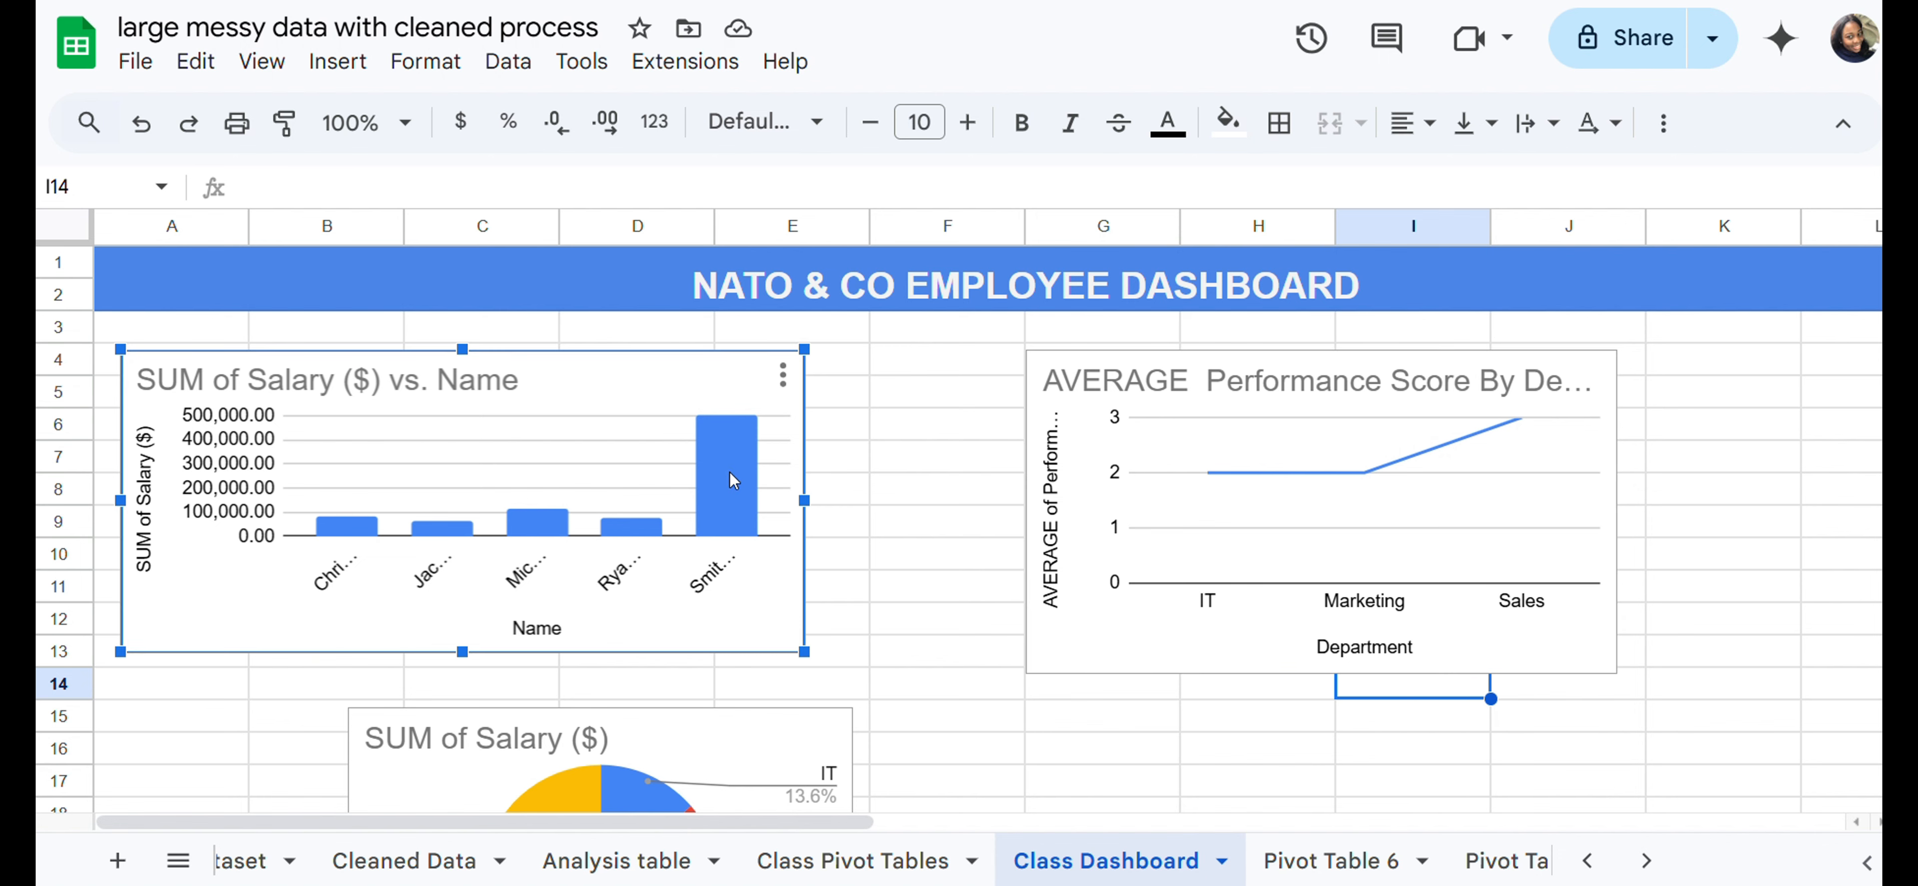
{"action": "scroll", "coordinate": [1132, 681], "scroll_direction": "down", "scroll_amount": 1}
{"action": "scroll", "coordinate": [1159, 702], "scroll_direction": "down", "scroll_amount": 3}
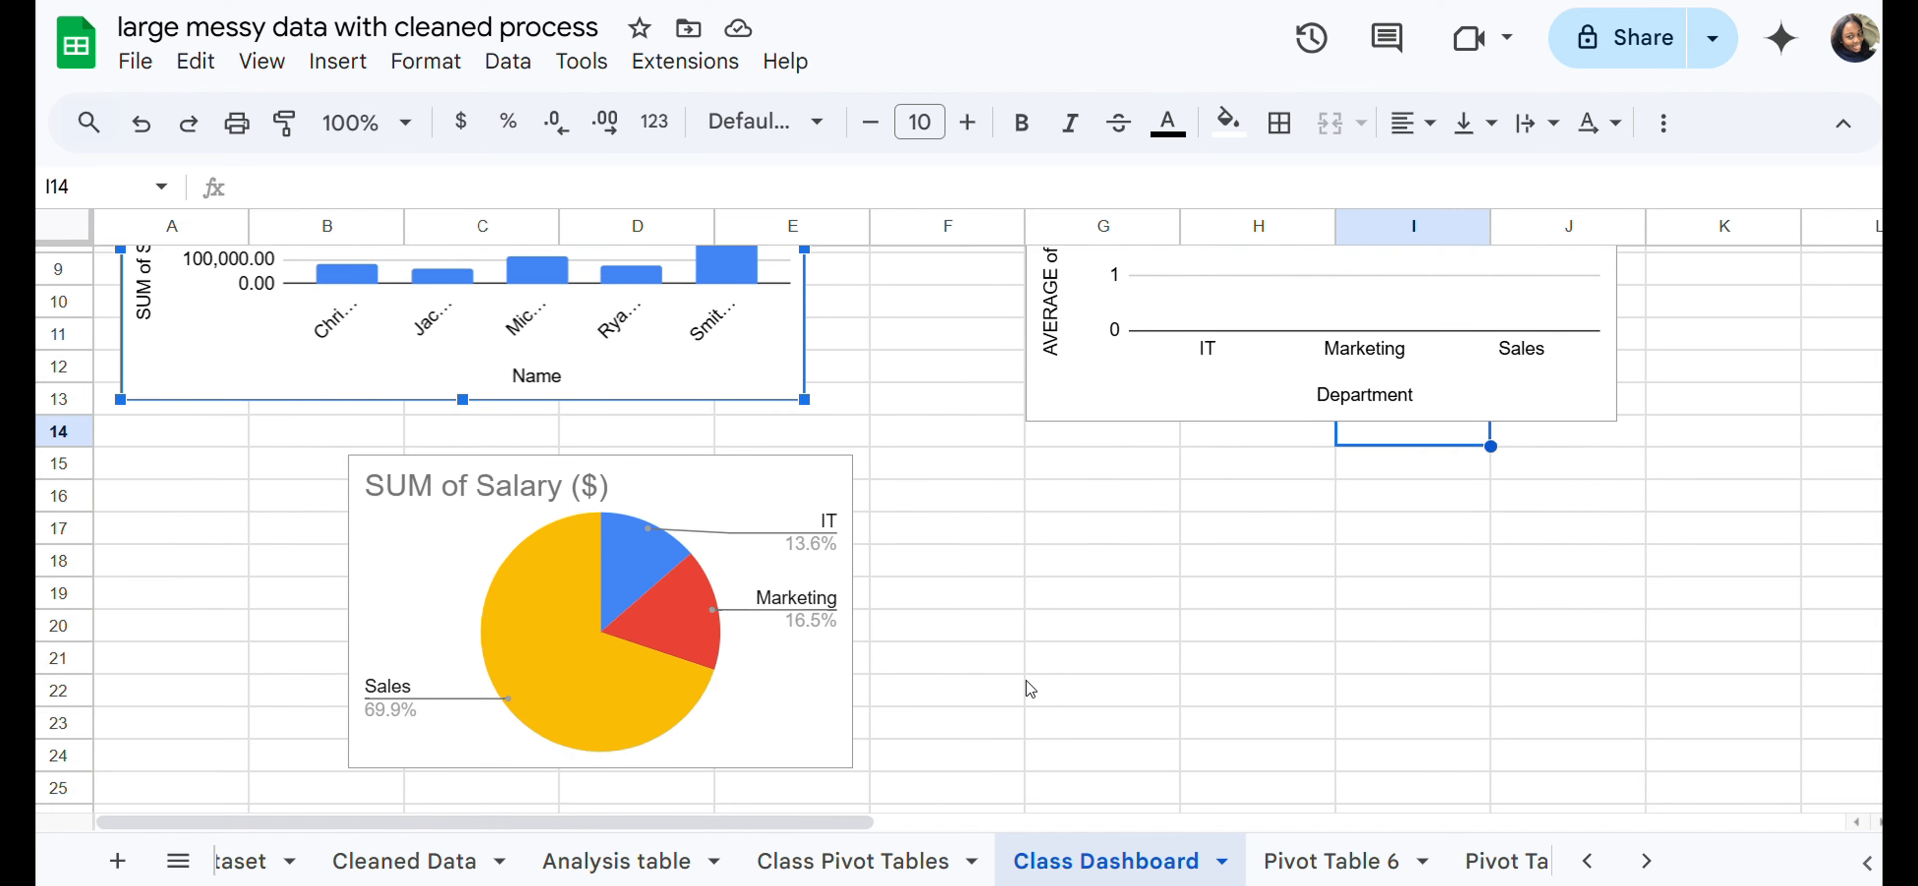
{"action": "left_click", "coordinate": [745, 475]}
{"action": "left_click_drag", "start_coordinate": [671, 475], "coordinate": [451, 439]}
{"action": "scroll", "coordinate": [859, 522], "scroll_direction": "up", "scroll_amount": 4}
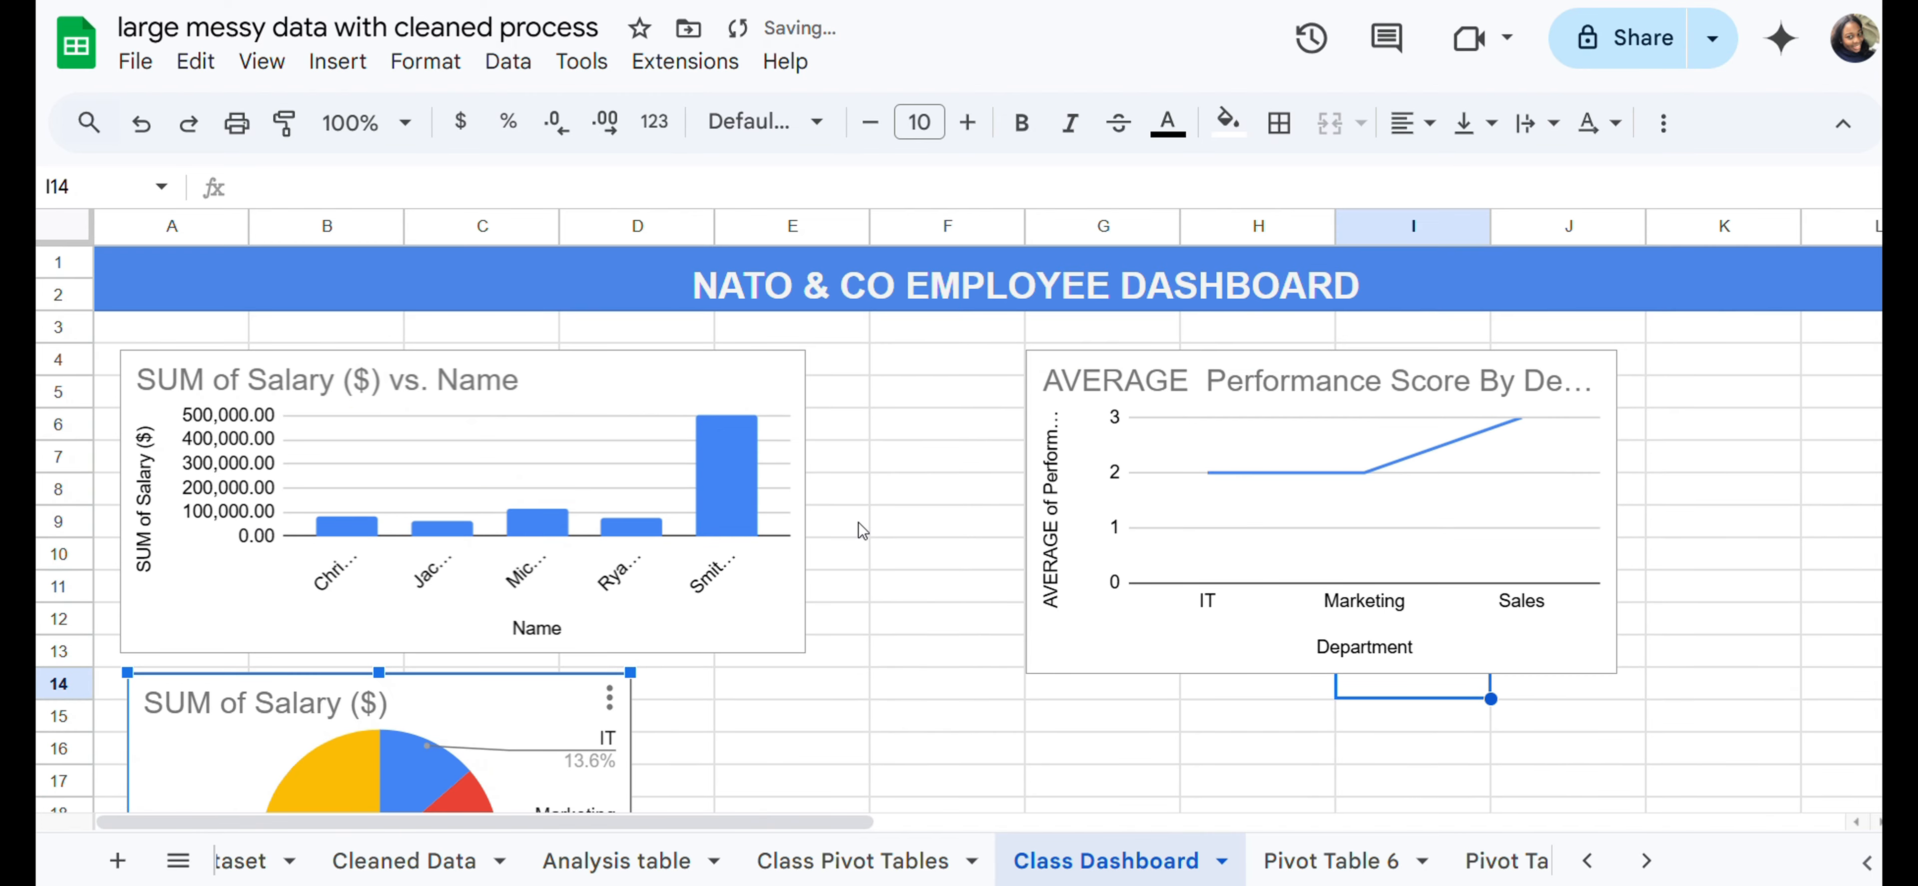
Step: Move the line chart closer to the bar chart, starting in column F with their upper edges aligned at row 4
{"action": "left_click", "coordinate": [1323, 402]}
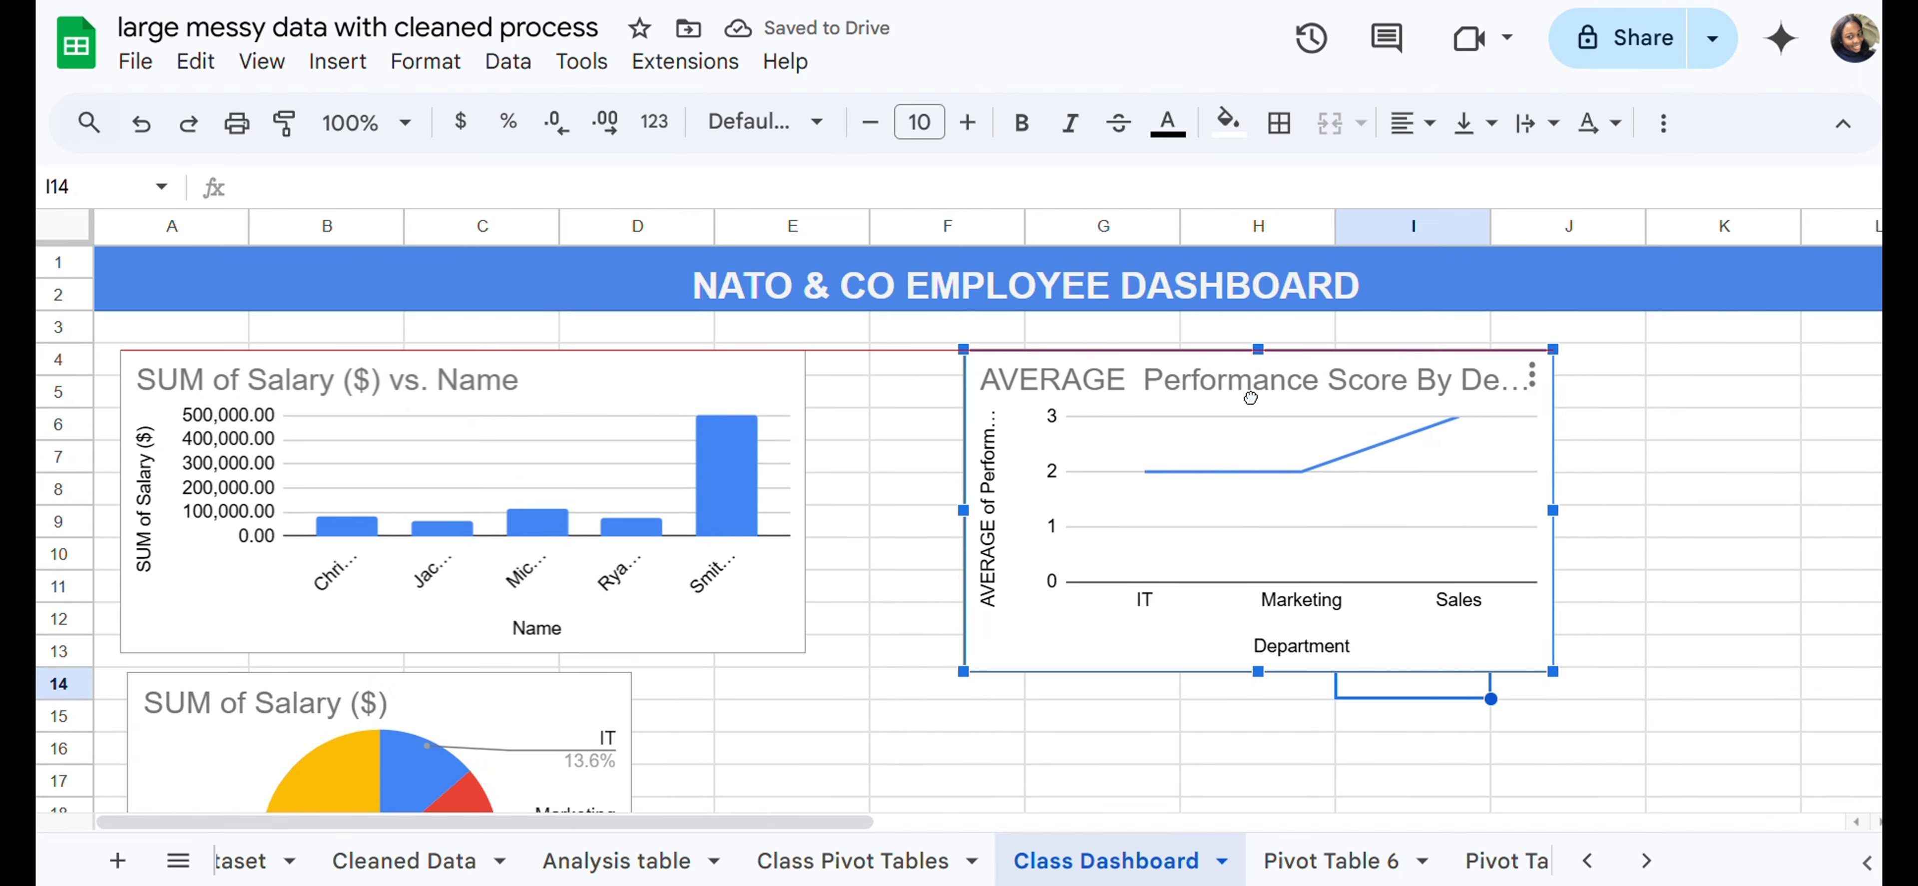